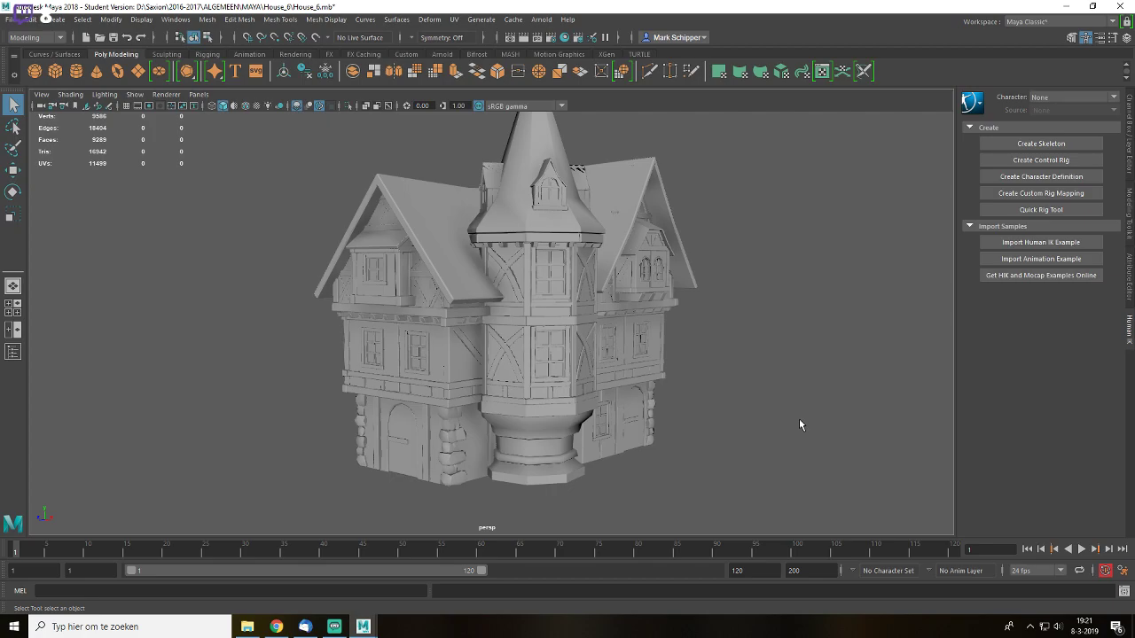
- Examine the finished timber-framed house model with its central tower from nearer and farther distances
{"action": "scroll", "coordinate": [799, 419], "scroll_direction": "down", "scroll_amount": 2}
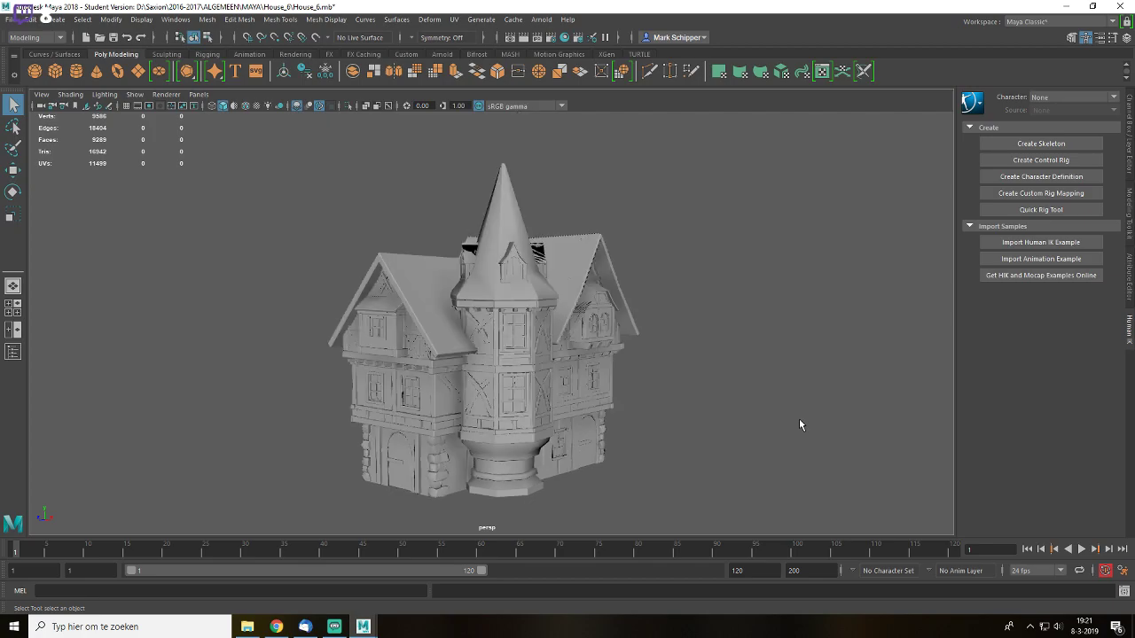
{"action": "scroll", "coordinate": [798, 419], "scroll_direction": "up", "scroll_amount": 3}
{"action": "middle_click_drag", "start_coordinate": [676, 433], "coordinate": [727, 337], "text": "alt"}
{"action": "scroll", "coordinate": [726, 380], "scroll_direction": "up", "scroll_amount": 1}
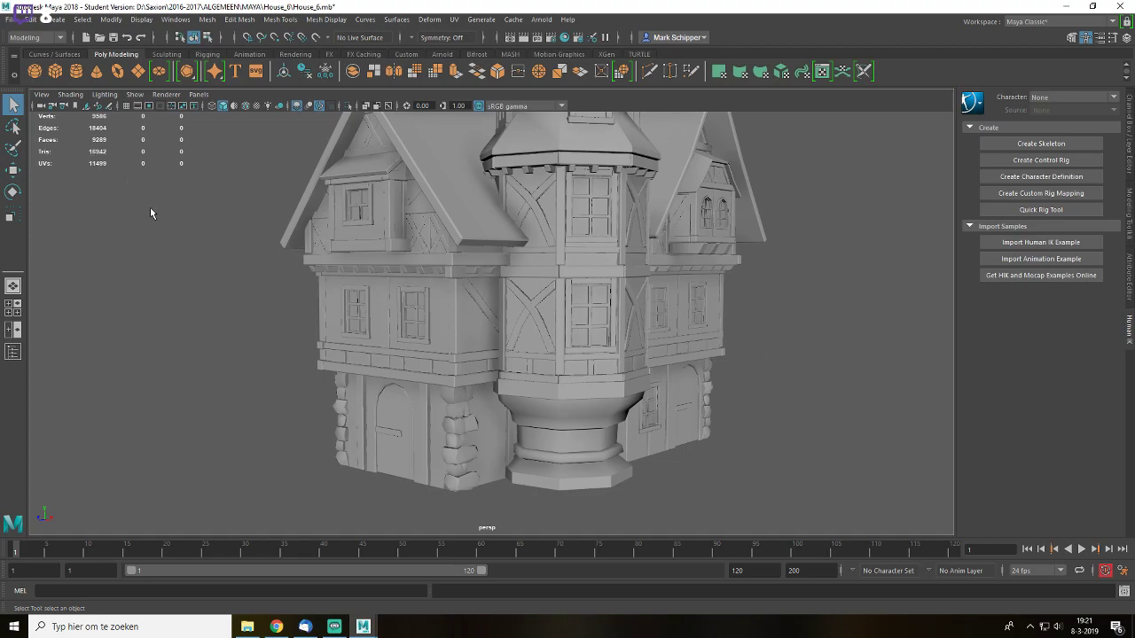
{"action": "scroll", "coordinate": [638, 279], "scroll_direction": "down", "scroll_amount": 3}
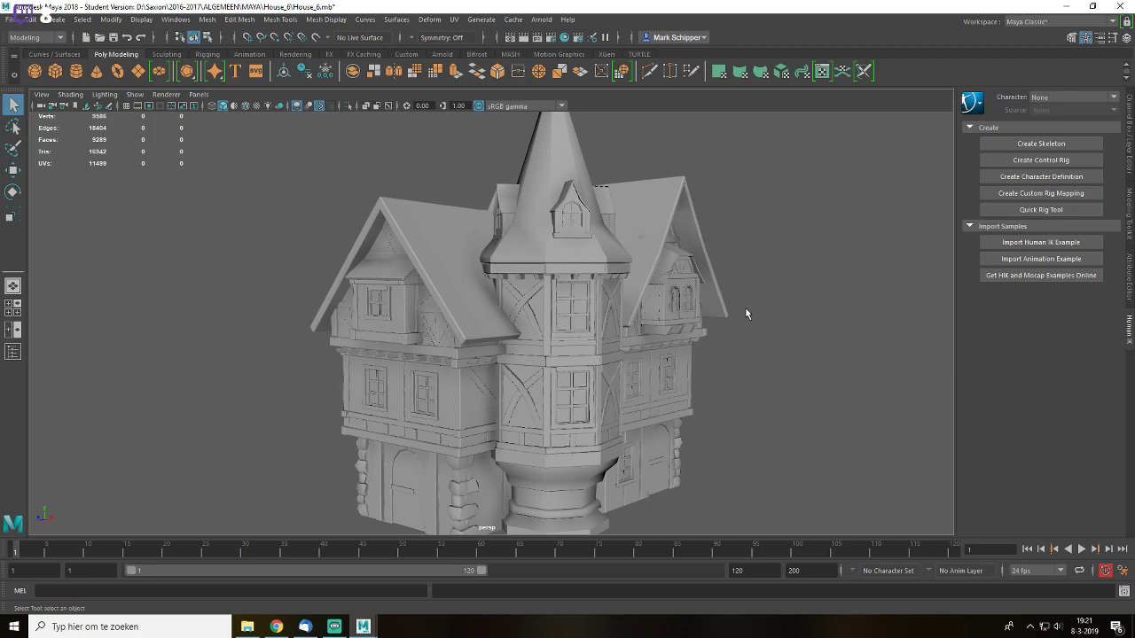
{"action": "scroll", "coordinate": [799, 330], "scroll_direction": "up", "scroll_amount": 2}
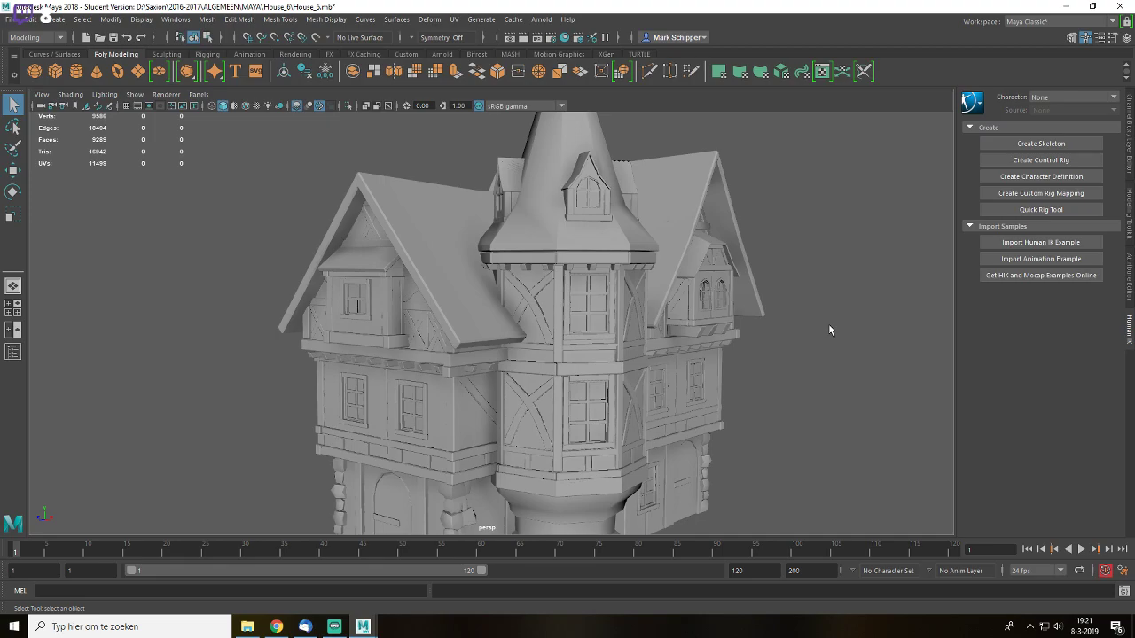
- Start a new scene without saving changes to the house file, and show the grid in the perspective view
{"action": "key", "text": "ctrl+n"}
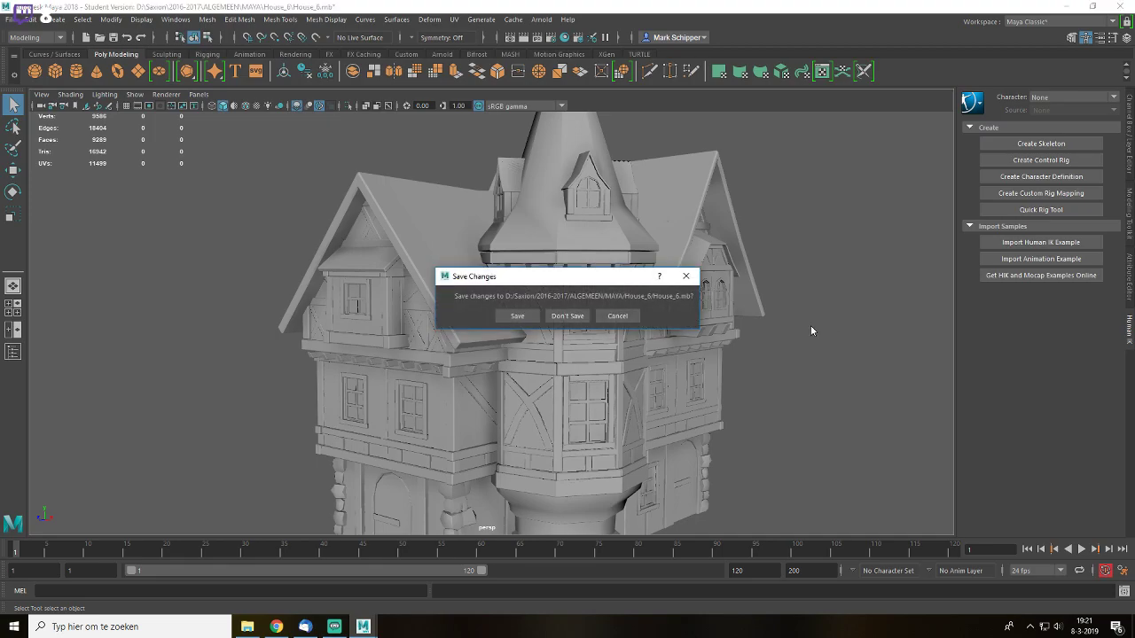
{"action": "left_click", "coordinate": [567, 316]}
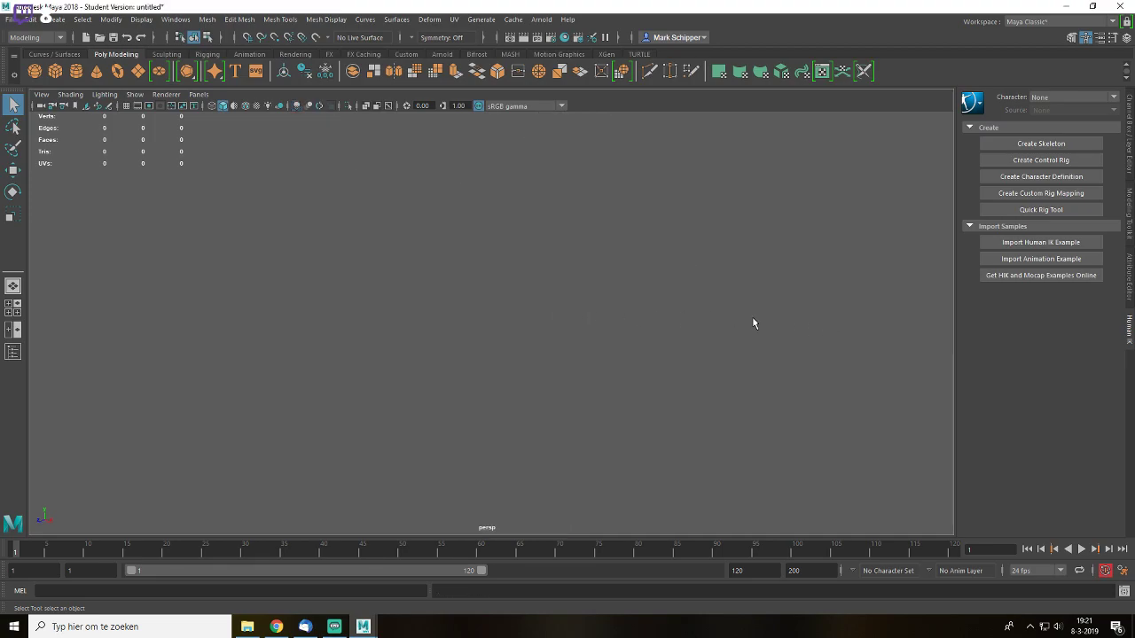
{"action": "left_click", "coordinate": [126, 106]}
- Set the linear working unit to meter in the preferences and save the setting
{"action": "left_click", "coordinate": [175, 18]}
{"action": "mouse_move", "coordinate": [239, 132]}
{"action": "left_click", "coordinate": [330, 143]}
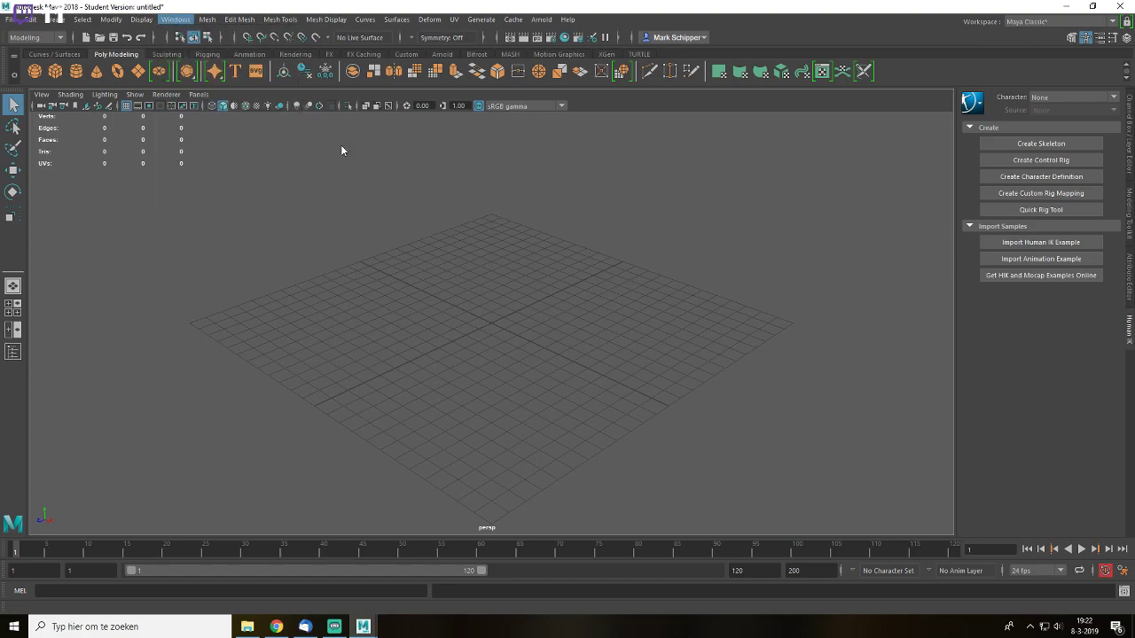
{"action": "left_click", "coordinate": [681, 264]}
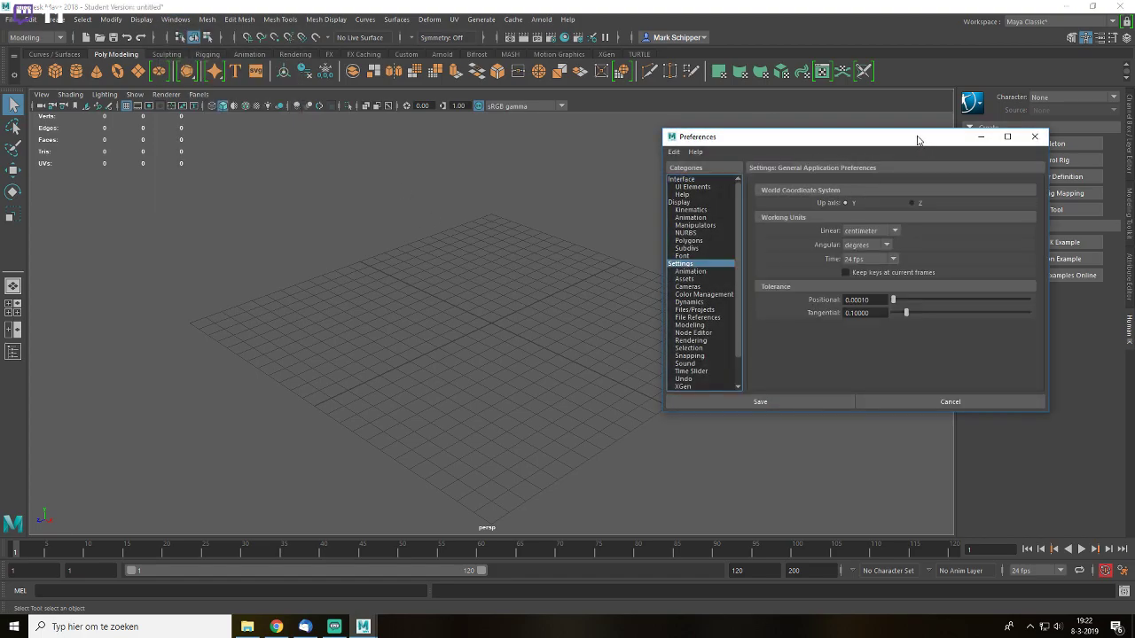
{"action": "left_click_drag", "start_coordinate": [918, 137], "coordinate": [735, 117]}
{"action": "left_click", "coordinate": [687, 209]}
{"action": "left_click", "coordinate": [682, 230]}
{"action": "left_click", "coordinate": [576, 380]}
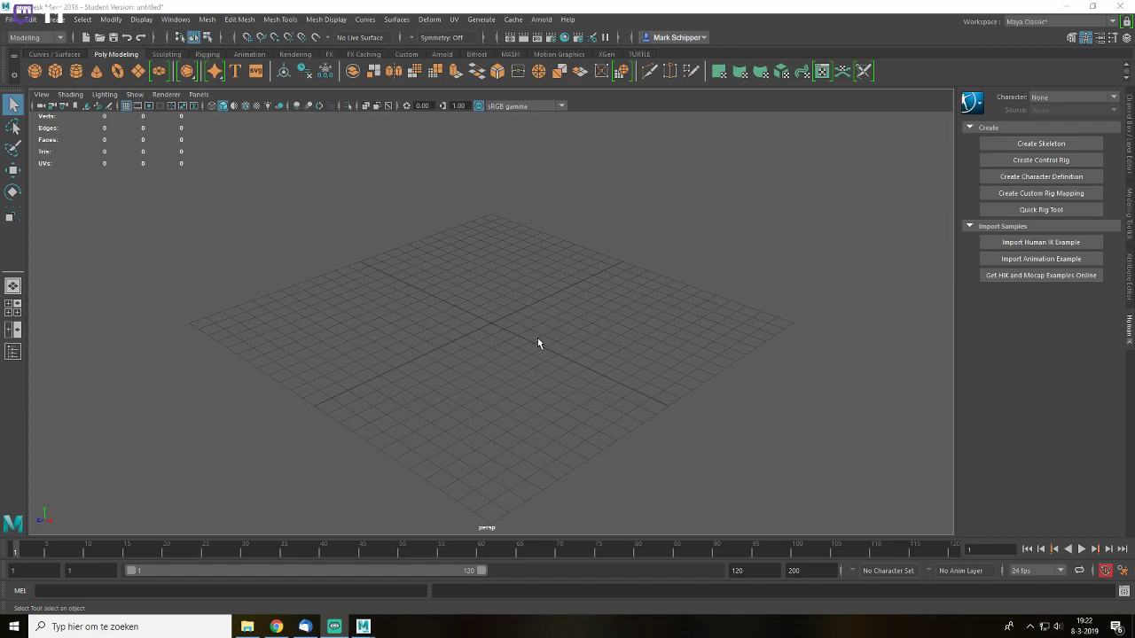
- Create a polygon cube on the grid about 9.2 m wide, 5.8 m high and 15 m deep
{"action": "left_click", "coordinate": [55, 71]}
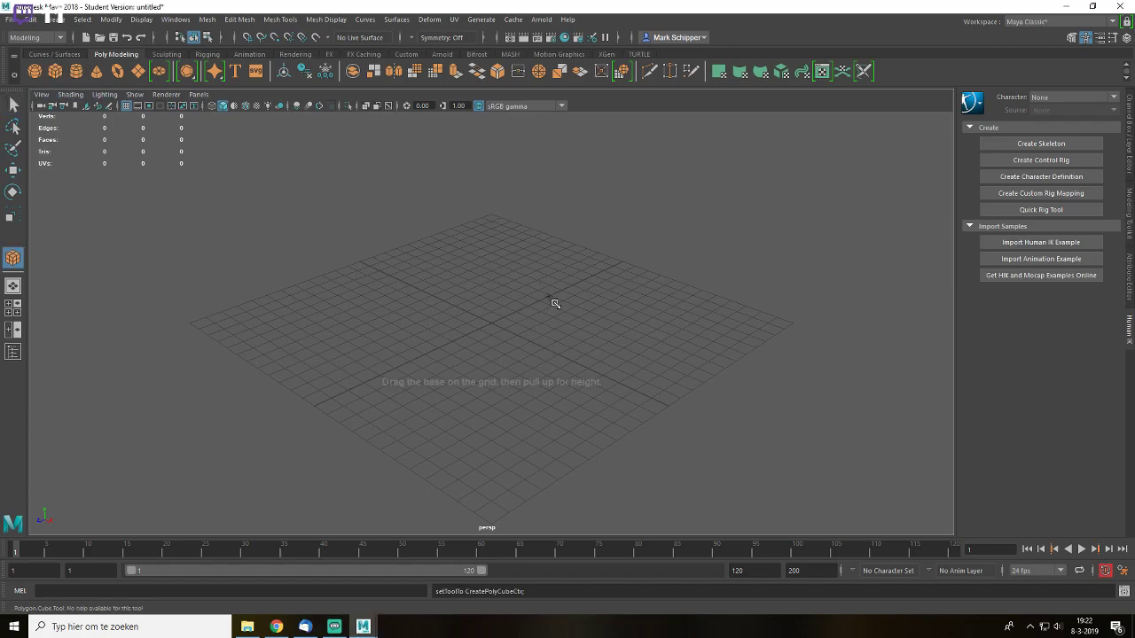
{"action": "mouse_move", "coordinate": [342, 343]}
{"action": "left_mouse_down"}
{"action": "mouse_move", "coordinate": [712, 314]}
{"action": "mouse_move", "coordinate": [692, 300]}
{"action": "mouse_move", "coordinate": [640, 312]}
{"action": "left_mouse_up"}
{"action": "left_click_drag", "start_coordinate": [542, 296], "coordinate": [525, 228]}
{"action": "key", "text": "f"}
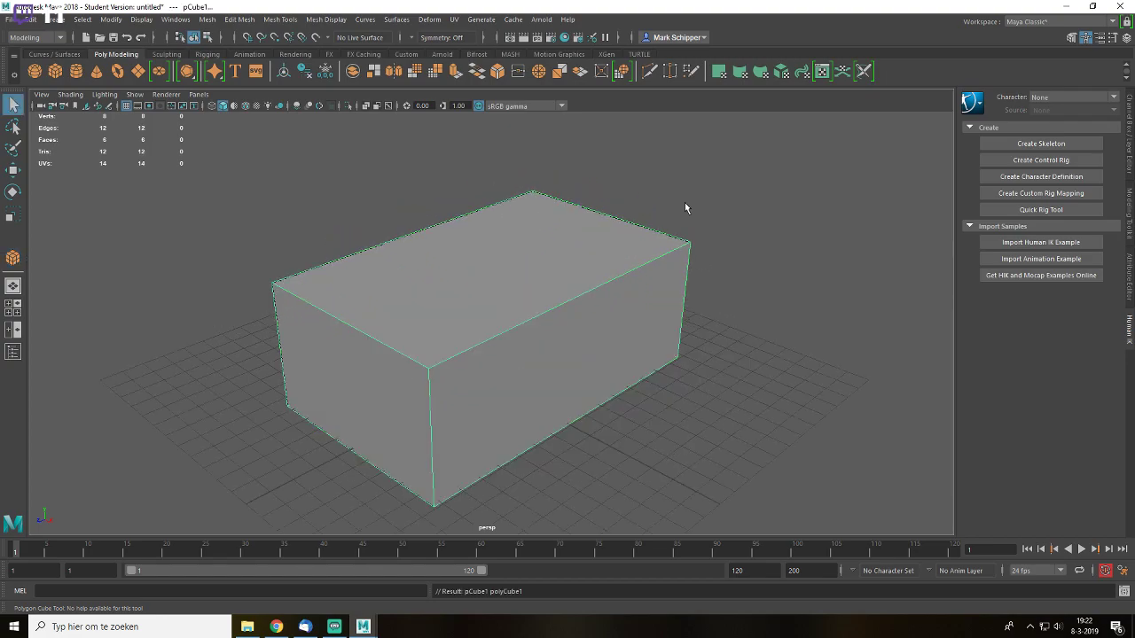
- Set the cube's width to 10 and its height to 7, and enter a new value for its depth
{"action": "left_click", "coordinate": [1128, 133]}
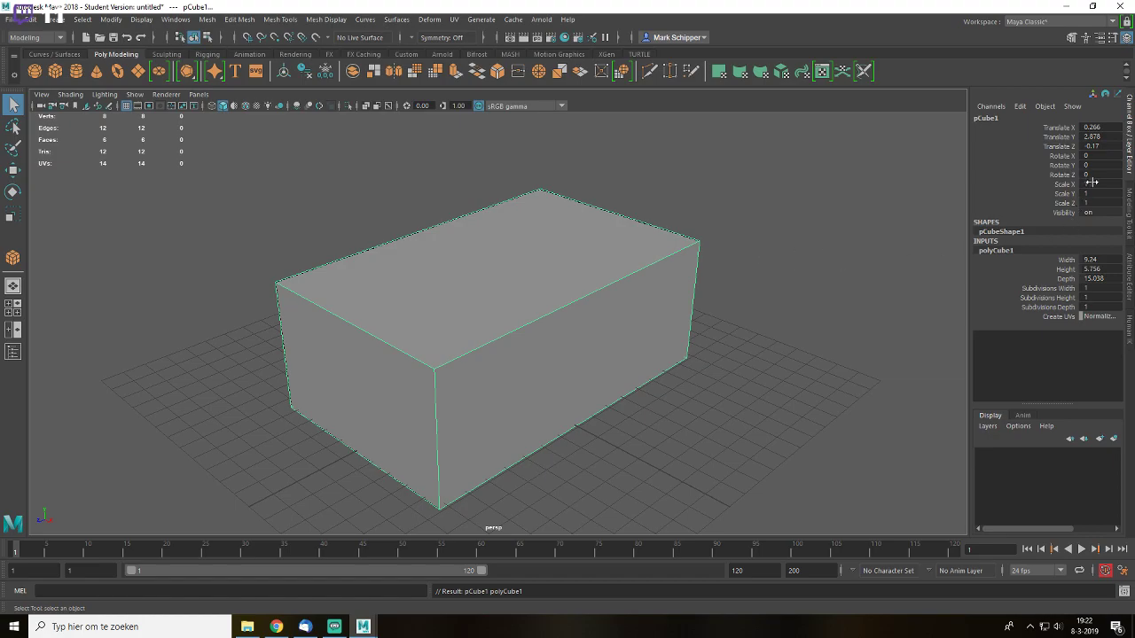
{"action": "double_click", "coordinate": [1090, 259]}
{"action": "type", "text": "10"}
{"action": "key", "text": "Return"}
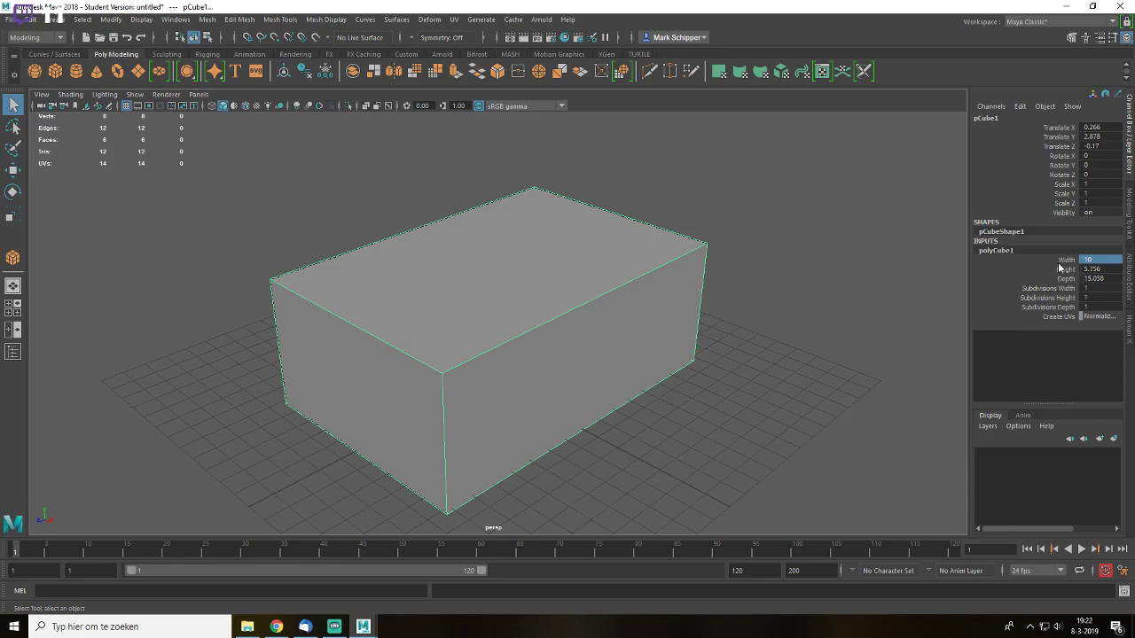
{"action": "double_click", "coordinate": [1095, 268]}
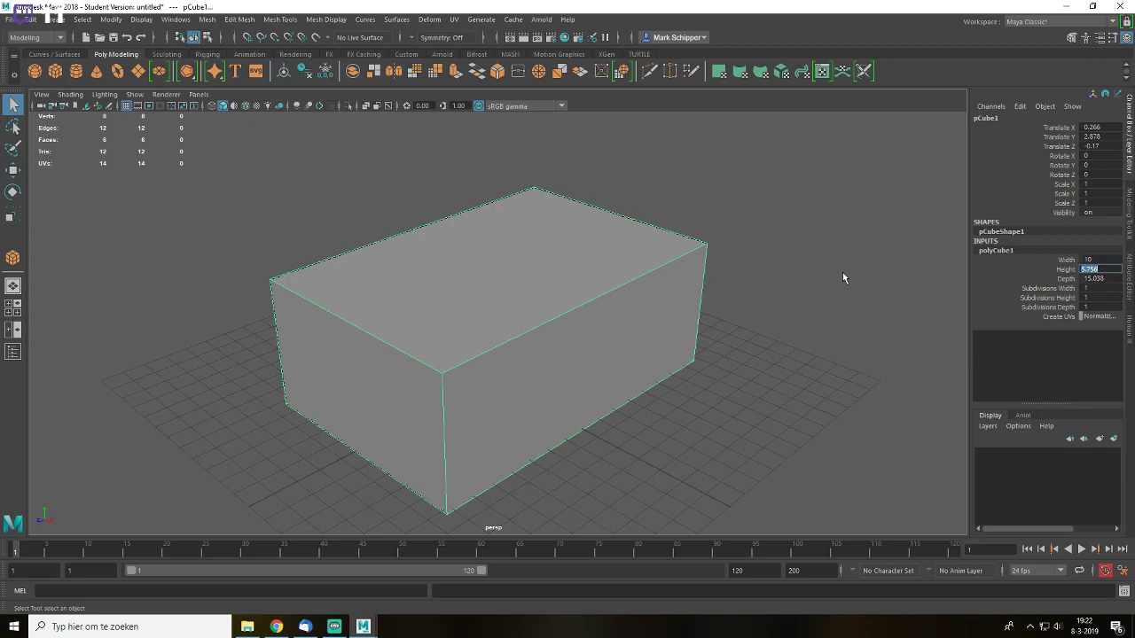
{"action": "type", "text": "7"}
{"action": "key", "text": "Return"}
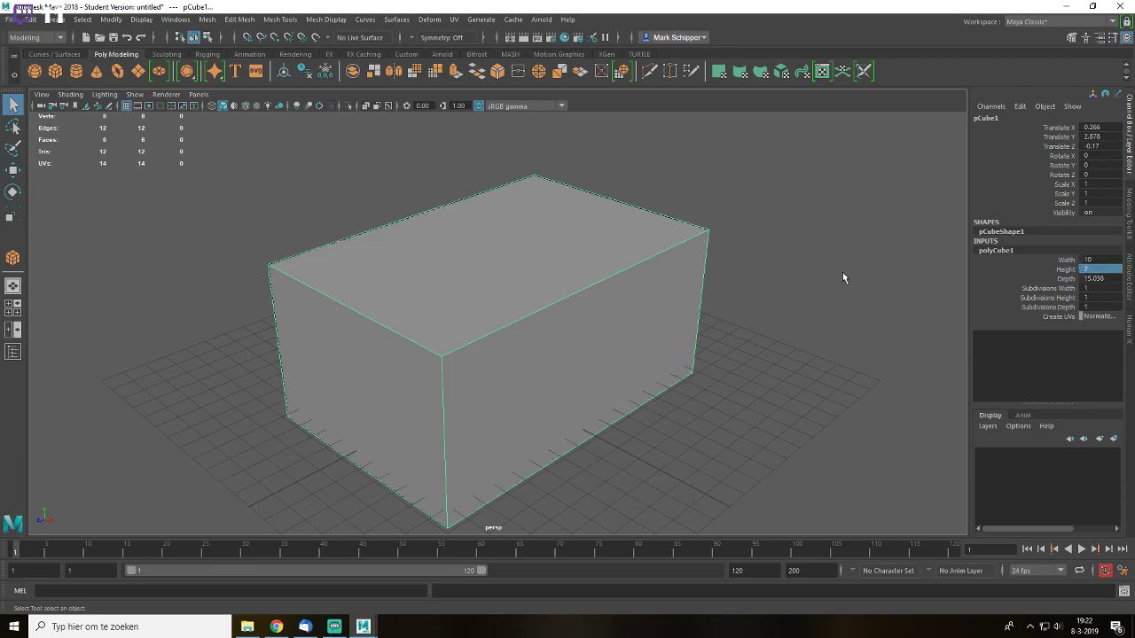
{"action": "double_click", "coordinate": [1085, 279]}
{"action": "type", "text": "1"}
{"action": "key", "text": "Tab"}
{"action": "left_click", "coordinate": [814, 317]}
{"action": "left_click_drag", "start_coordinate": [621, 425], "coordinate": [706, 373], "text": "alt"}
{"action": "left_click", "coordinate": [622, 363]}
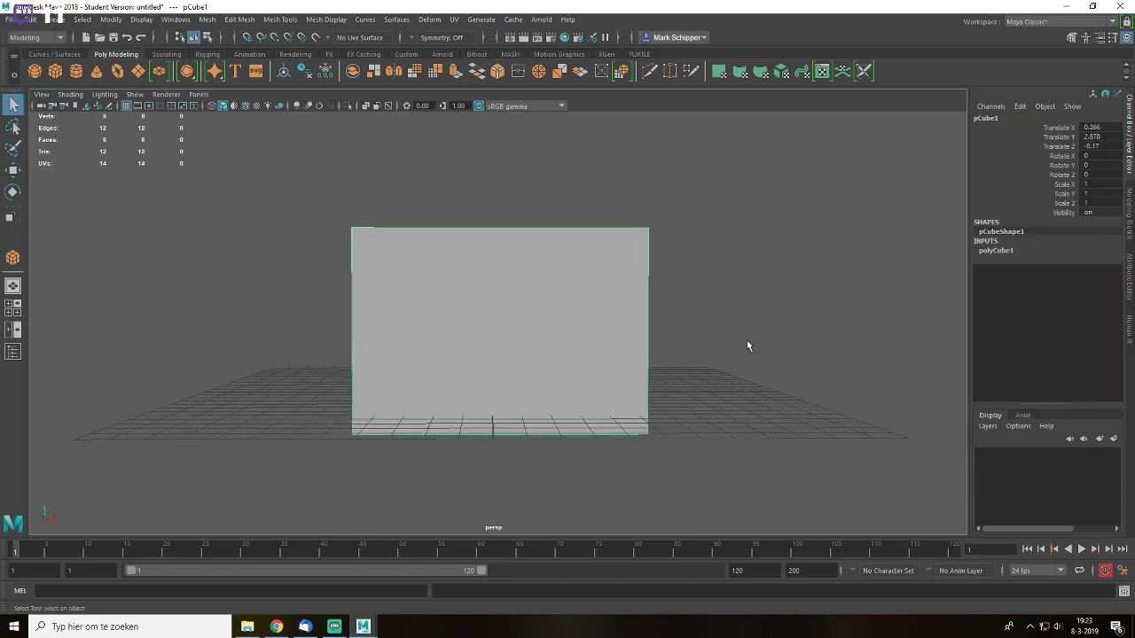
- Reset the cube's X, Y and Z translation to 0
{"action": "left_click_drag", "start_coordinate": [747, 341], "coordinate": [691, 341], "text": "alt"}
{"action": "key", "text": "w"}
{"action": "left_click_drag", "start_coordinate": [1099, 128], "coordinate": [1104, 146]}
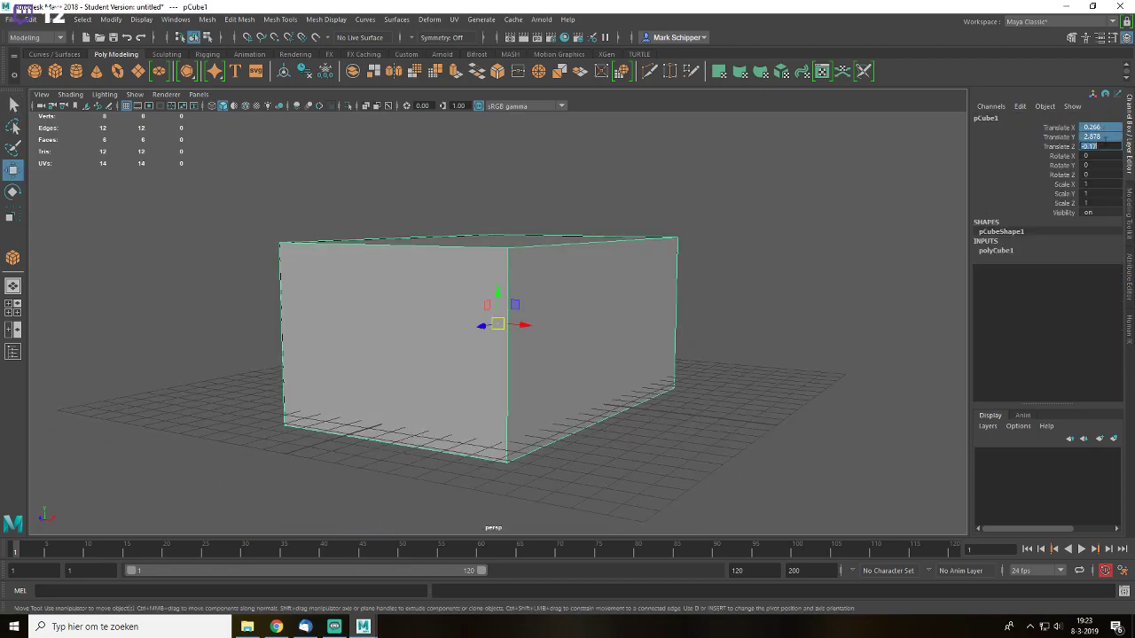
{"action": "type", "text": "0"}
{"action": "key", "text": "Return"}
- Raise the cube to rest on the grid by setting its Translate Y to 3.5
{"action": "left_click", "coordinate": [537, 254]}
{"action": "left_click_drag", "start_coordinate": [537, 254], "coordinate": [501, 271], "text": "alt"}
{"action": "left_click", "coordinate": [499, 356]}
{"action": "left_click_drag", "start_coordinate": [564, 299], "coordinate": [540, 284], "text": "alt"}
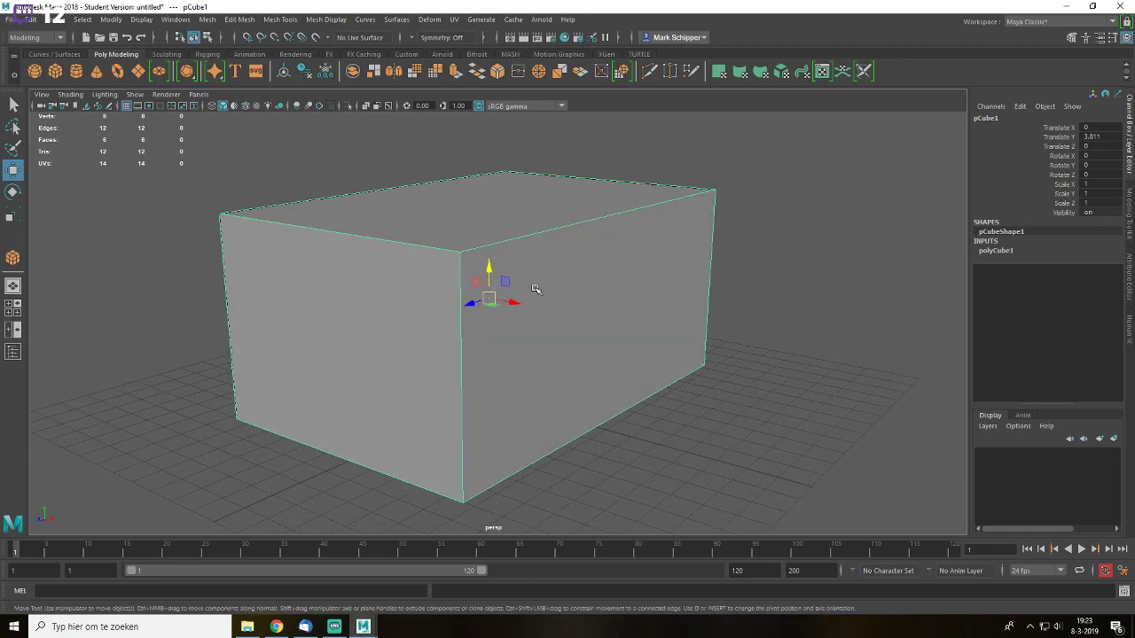
{"action": "left_click_drag", "start_coordinate": [620, 298], "coordinate": [581, 293], "text": "alt"}
{"action": "left_click", "coordinate": [1102, 138]}
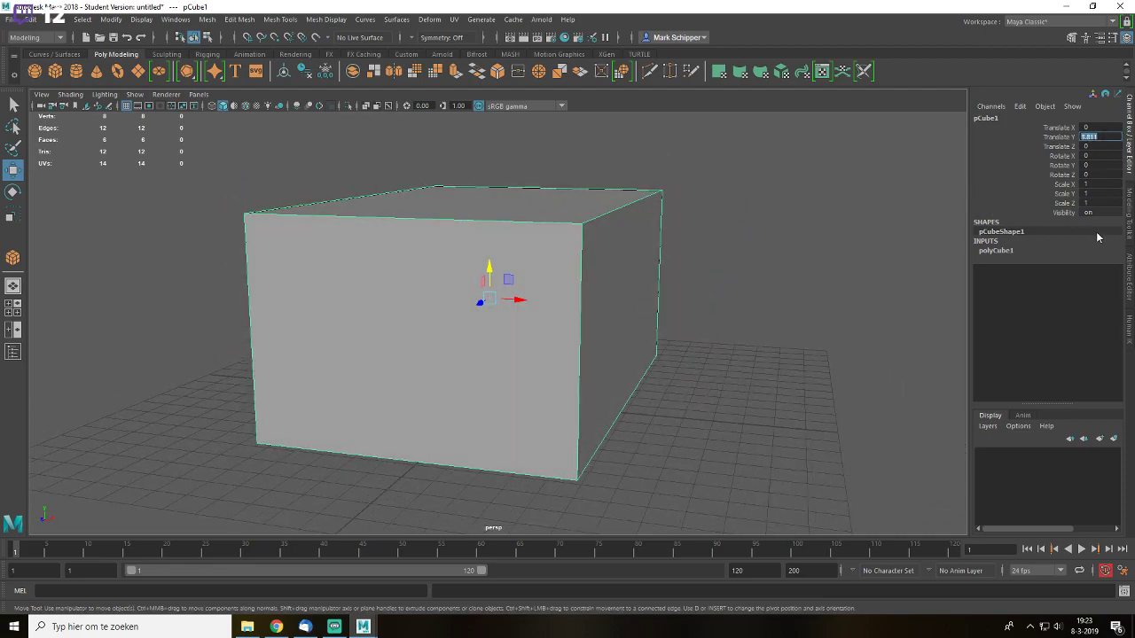
{"action": "type", "text": "5"}
{"action": "key", "text": "Return"}
{"action": "left_click", "coordinate": [757, 321]}
{"action": "left_click_drag", "start_coordinate": [757, 321], "coordinate": [676, 331], "text": "alt"}
{"action": "left_click", "coordinate": [624, 323]}
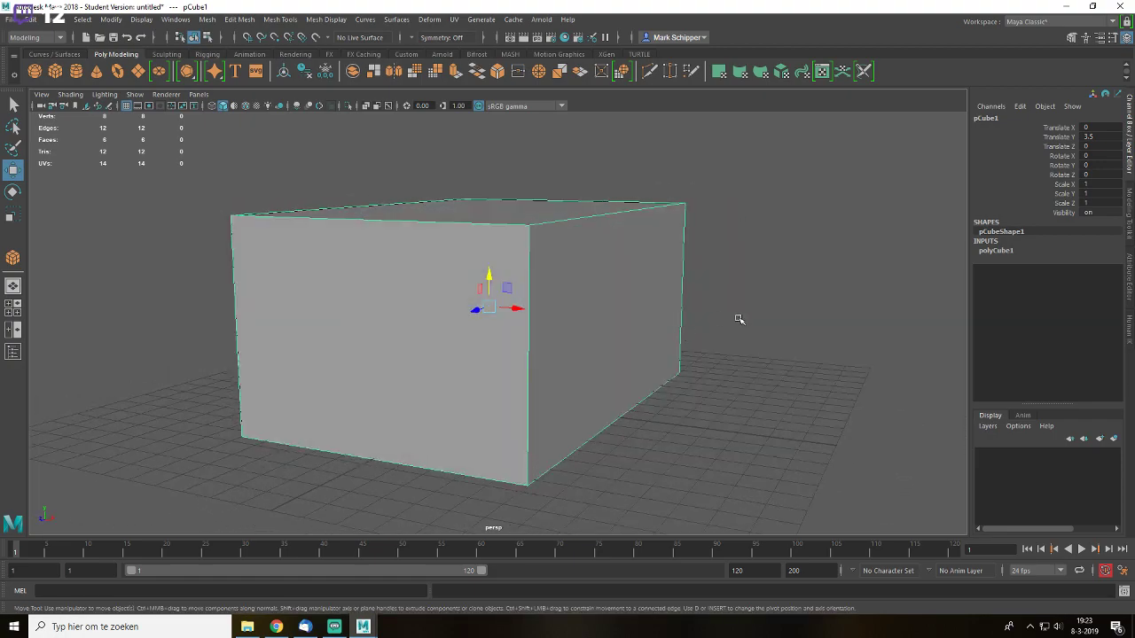
- Insert two evenly spaced horizontal edge loops around the cube with the Connect tool, using 2 segments on a vertical corner edge
{"action": "left_click", "coordinate": [1072, 37]}
{"action": "scroll", "coordinate": [999, 399], "scroll_direction": "down", "scroll_amount": 1}
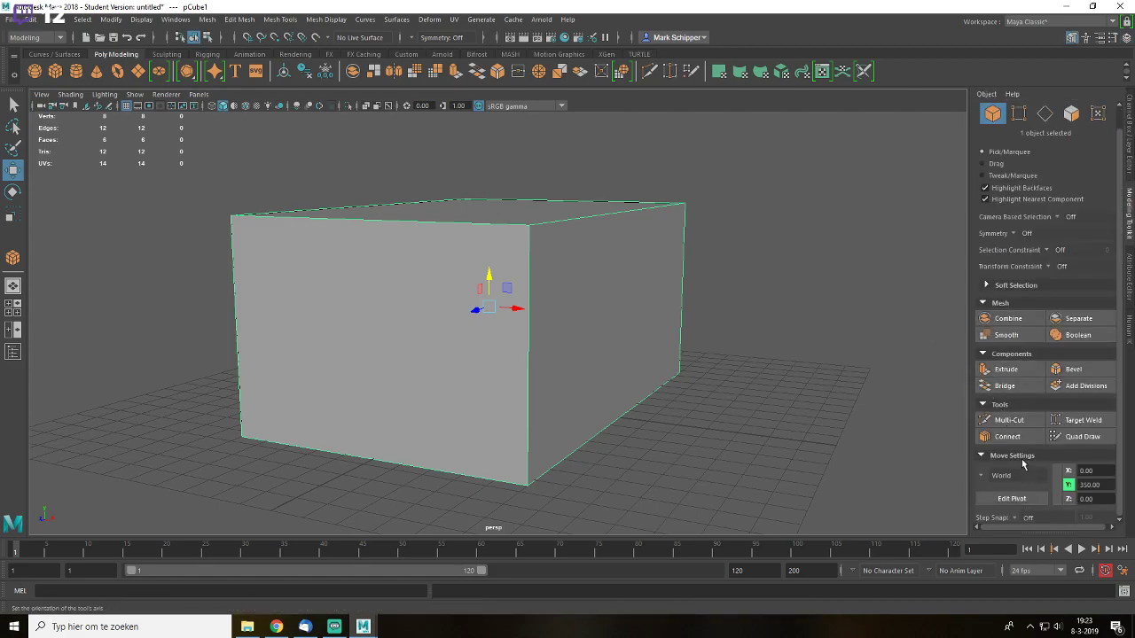
{"action": "left_click", "coordinate": [1005, 436]}
{"action": "left_click", "coordinate": [526, 393]}
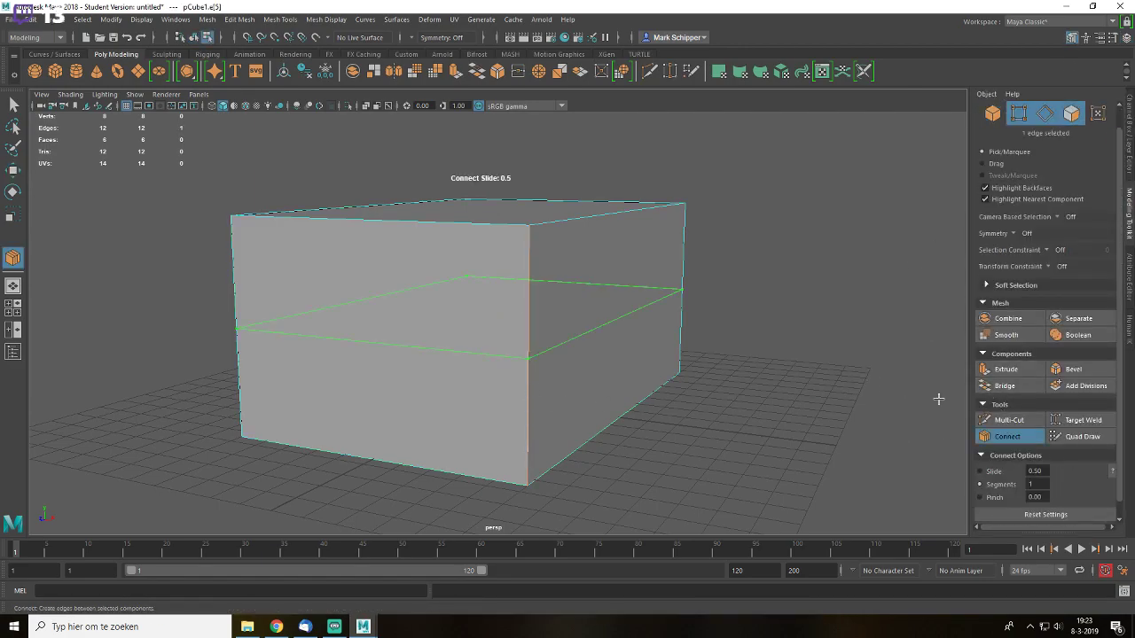
{"action": "type", "text": "2"}
{"action": "key", "text": "Return"}
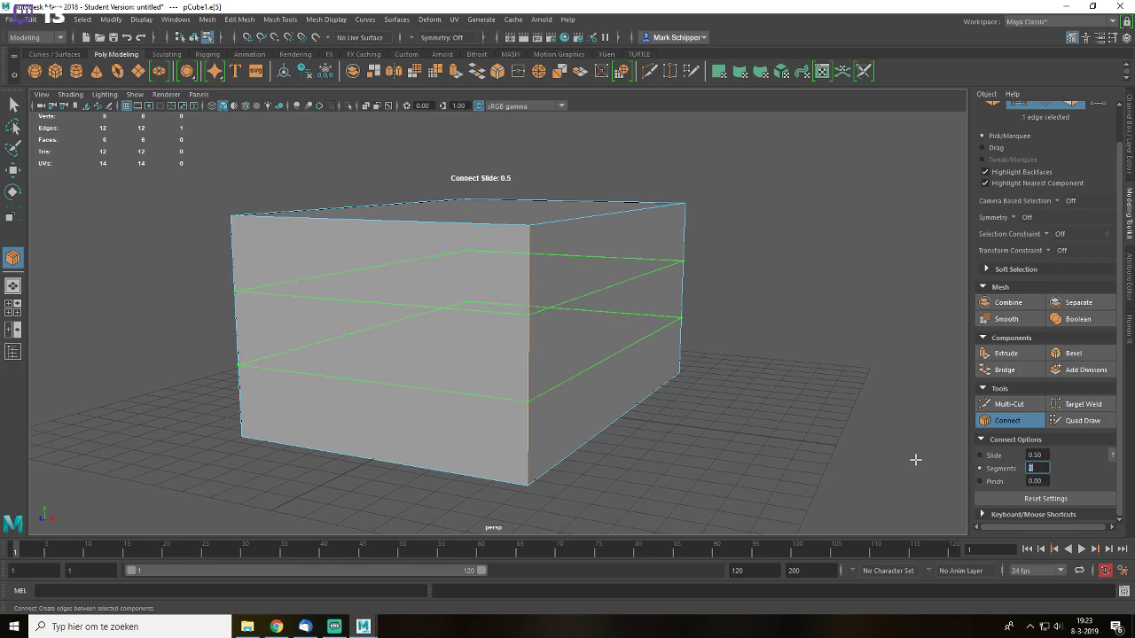
{"action": "left_click_drag", "start_coordinate": [608, 393], "coordinate": [690, 391], "text": "alt"}
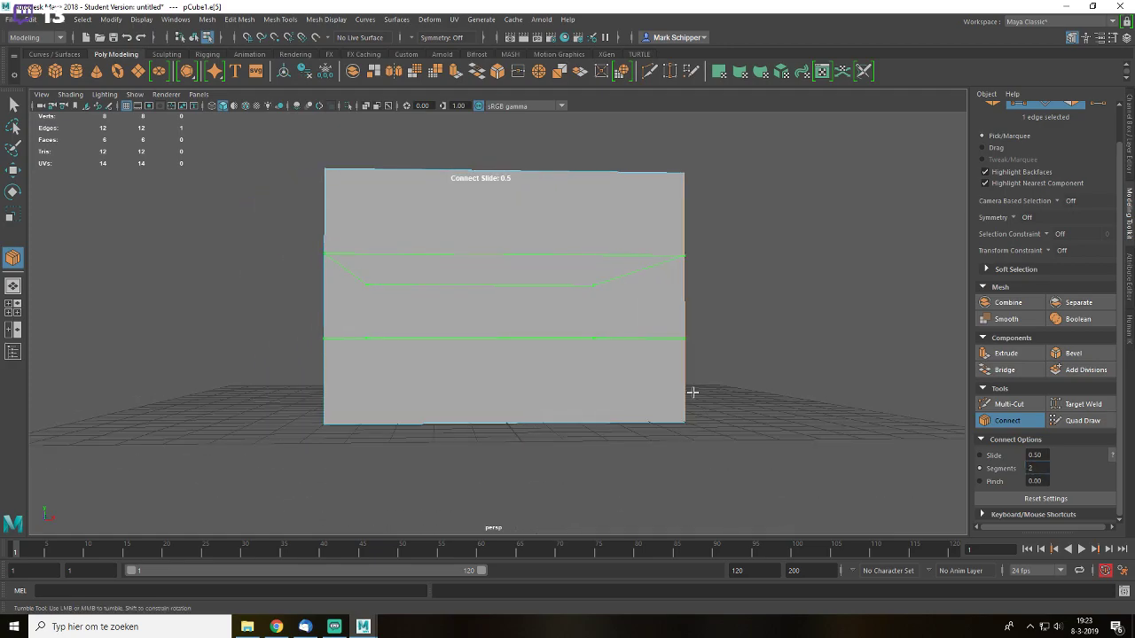
{"action": "key", "text": "w"}
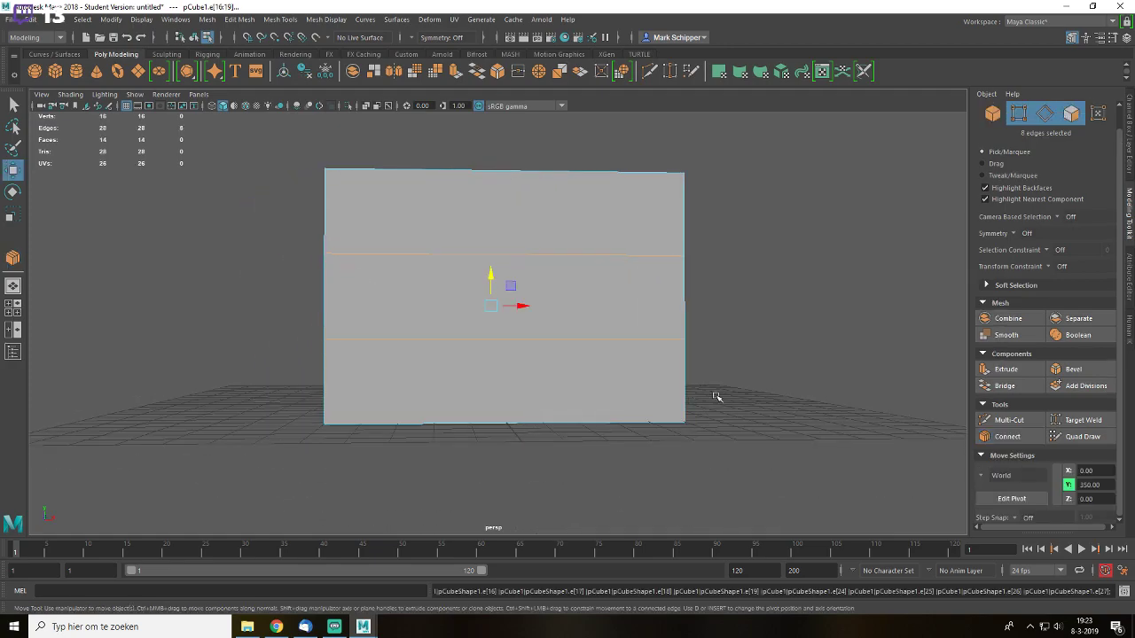
- Frame the cube in the front view as wireframe and switch to edge selection
{"action": "left_click_drag", "start_coordinate": [712, 396], "coordinate": [691, 408], "text": "alt"}
{"action": "left_click", "coordinate": [724, 319]}
{"action": "key", "text": "space"}
{"action": "left_click_drag", "start_coordinate": [661, 269], "coordinate": [662, 299]}
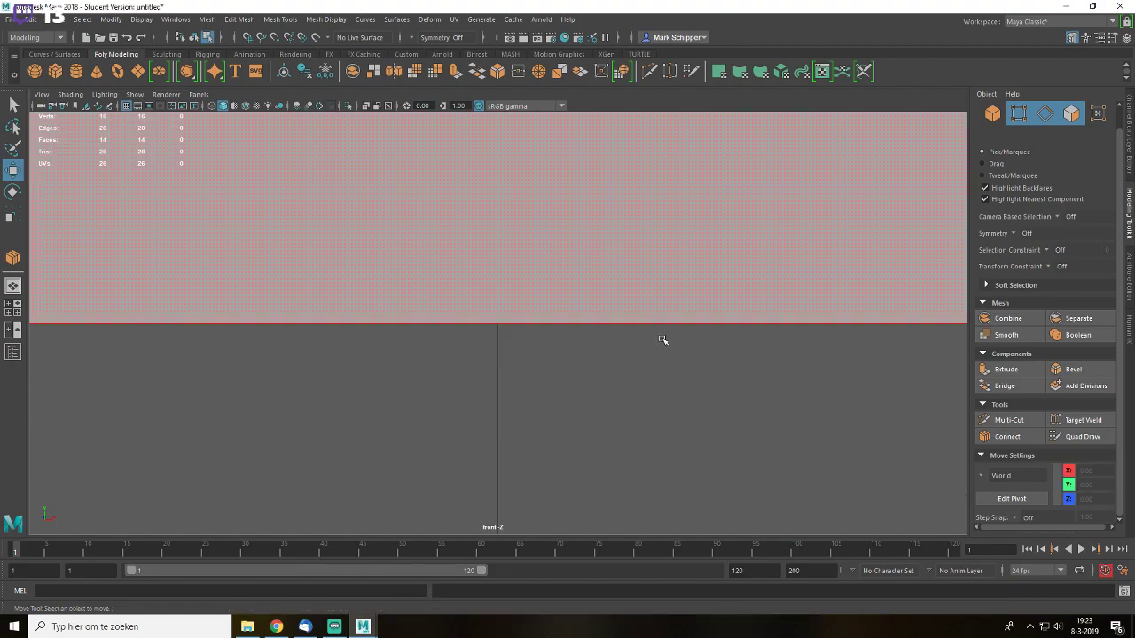
{"action": "key", "text": "f"}
{"action": "scroll", "coordinate": [551, 361], "scroll_direction": "down", "scroll_amount": 3}
{"action": "key", "text": "4"}
{"action": "key", "text": "q"}
{"action": "right_click_drag", "start_coordinate": [472, 284], "coordinate": [470, 249]}
- Select the lower edge loop and, in the front view with grid snapping on, move it down to two grid units above the base
{"action": "key", "text": "space"}
{"action": "left_click_drag", "start_coordinate": [544, 382], "coordinate": [569, 361]}
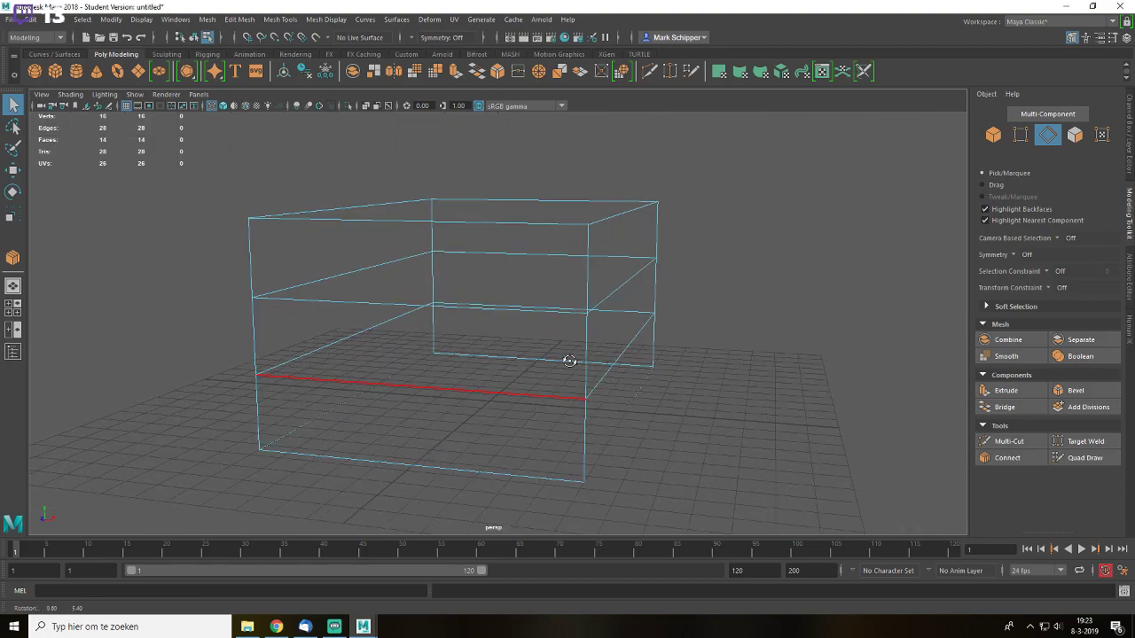
{"action": "double_click", "coordinate": [504, 394]}
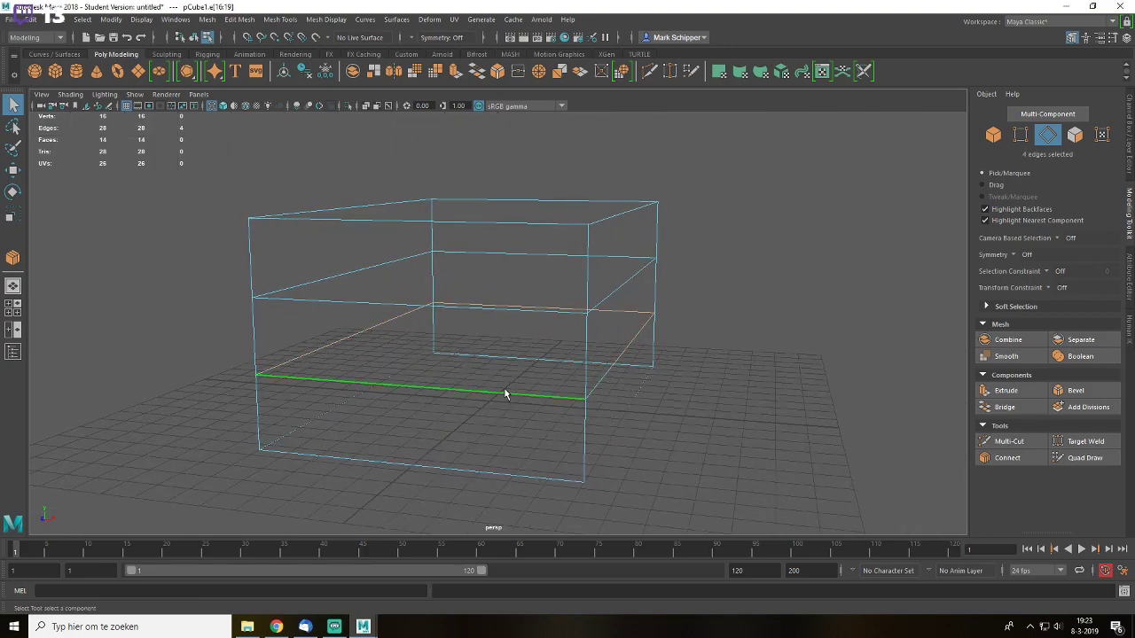
{"action": "double_click", "coordinate": [629, 289]}
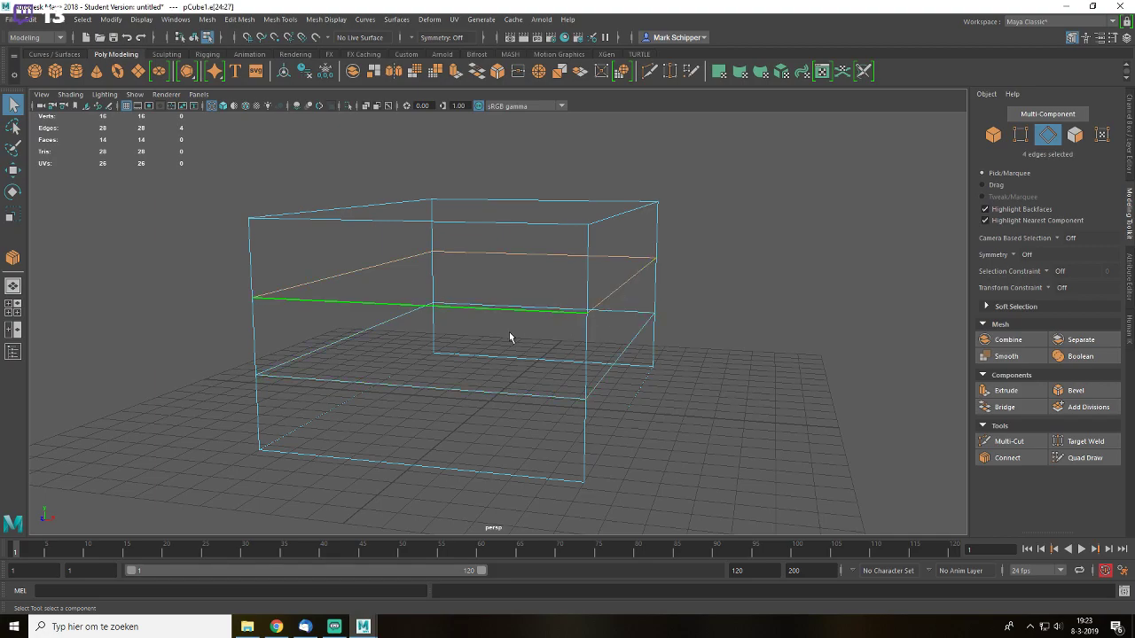
{"action": "double_click", "coordinate": [503, 393]}
{"action": "key", "text": "space"}
{"action": "left_click_drag", "start_coordinate": [502, 392], "coordinate": [502, 429]}
{"action": "key", "text": "w"}
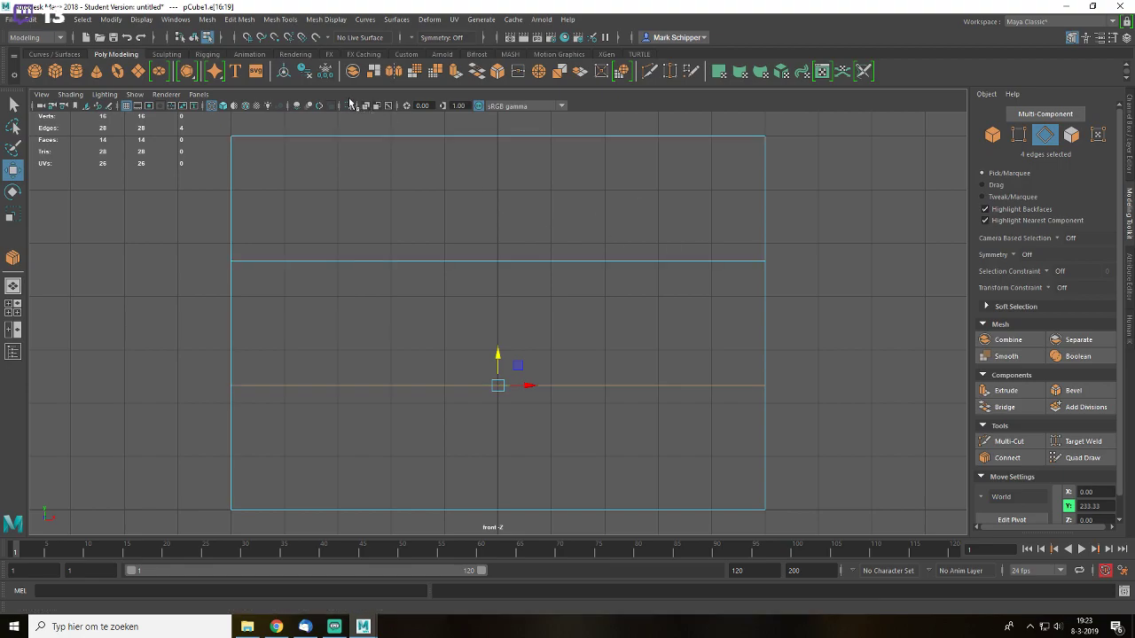
{"action": "left_click", "coordinate": [247, 42]}
{"action": "left_click_drag", "start_coordinate": [497, 359], "coordinate": [502, 411]}
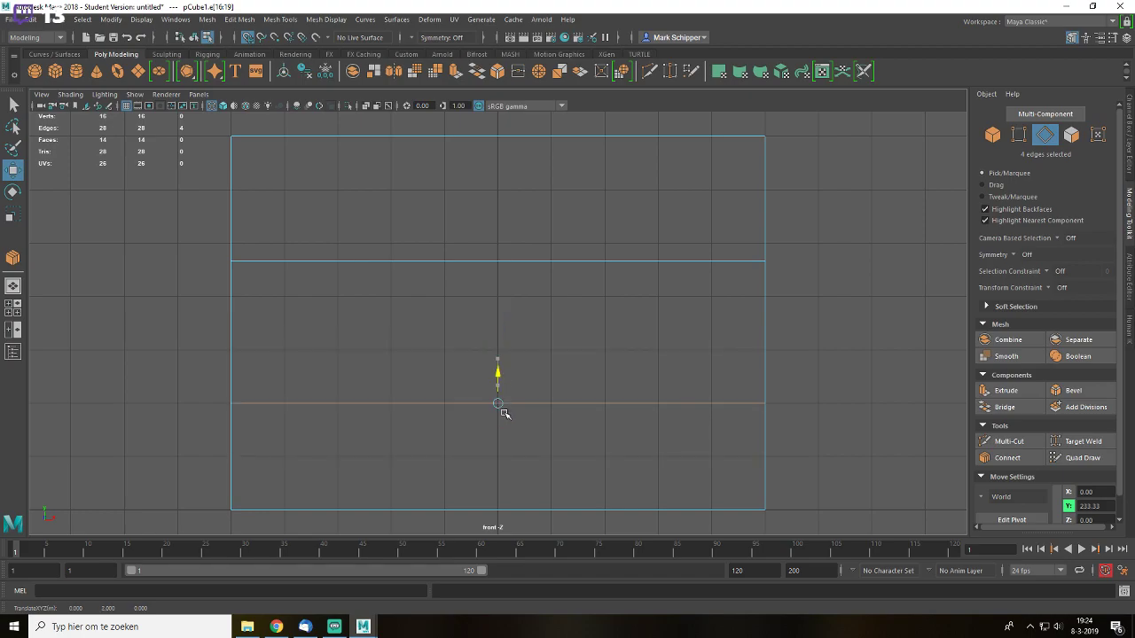
- Move the upper edge loop down to the grid line four units above the base
{"action": "left_click", "coordinate": [577, 261]}
{"action": "left_click_drag", "start_coordinate": [499, 260], "coordinate": [501, 290]}
{"action": "key", "text": "q"}
{"action": "key", "text": "space"}
{"action": "left_click_drag", "start_coordinate": [588, 327], "coordinate": [760, 317]}
{"action": "mouse_move", "coordinate": [540, 309]}
{"action": "left_mouse_down", "text": "alt"}
{"action": "mouse_move", "coordinate": [532, 292]}
{"action": "mouse_move", "coordinate": [544, 330]}
{"action": "left_mouse_up", "text": "alt"}
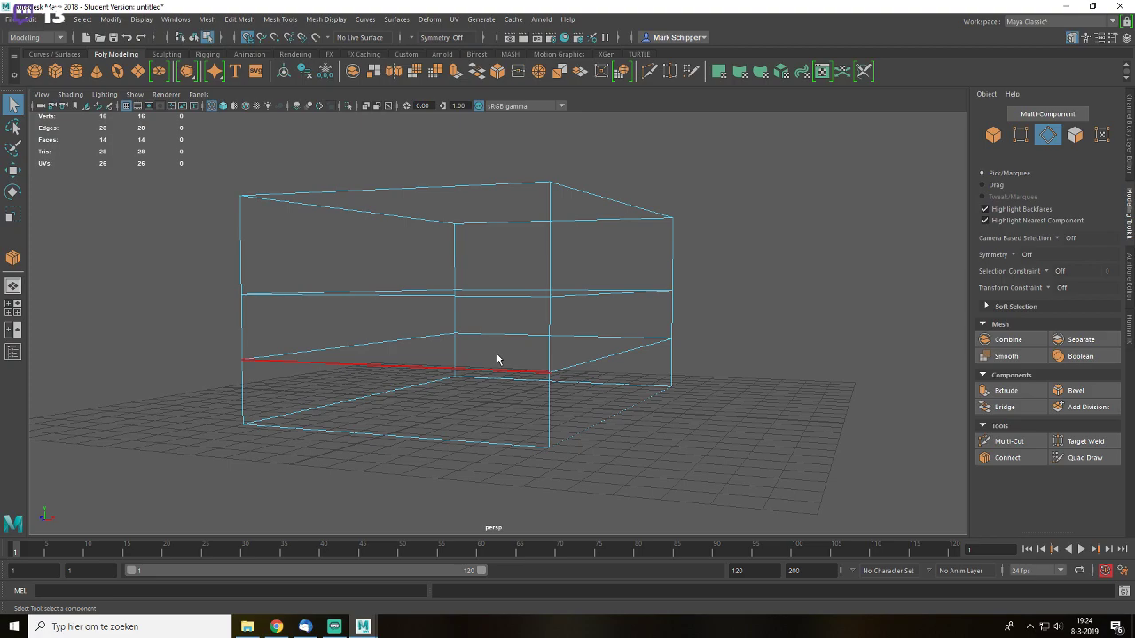
{"action": "left_click_drag", "start_coordinate": [593, 354], "coordinate": [590, 354], "text": "alt"}
- Select the whole block as an object, scale it to 0.6 along X, and return to shaded display
{"action": "right_click", "coordinate": [512, 287]}
{"action": "right_click_drag", "start_coordinate": [512, 297], "coordinate": [569, 269]}
{"action": "key", "text": "r"}
{"action": "left_click_drag", "start_coordinate": [579, 337], "coordinate": [607, 346], "text": "alt"}
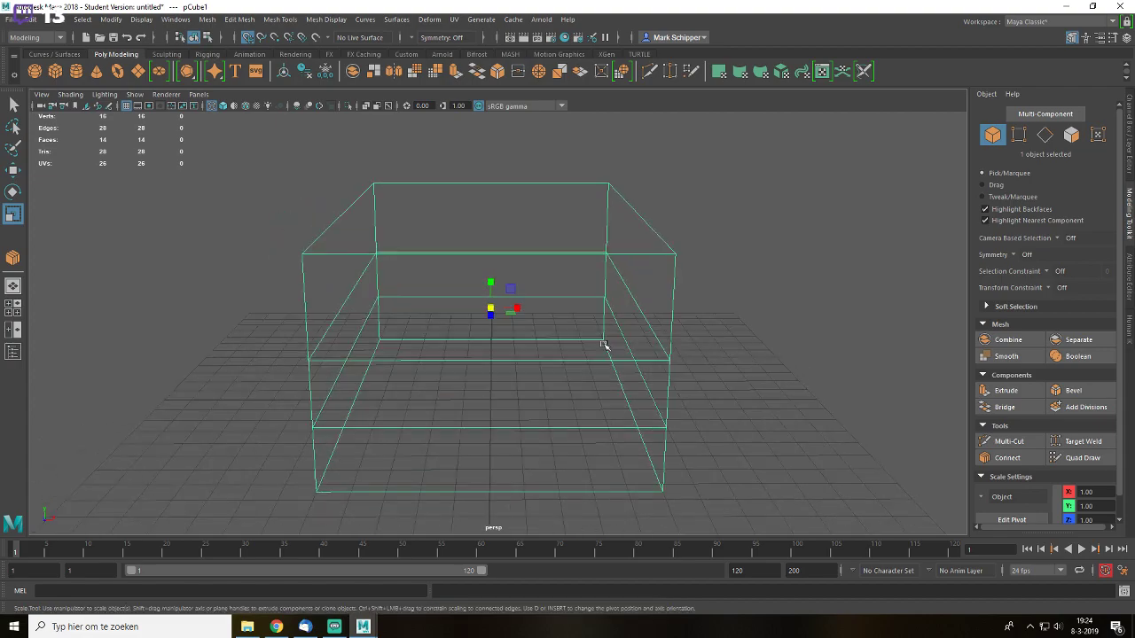
{"action": "left_click_drag", "start_coordinate": [519, 307], "coordinate": [511, 309]}
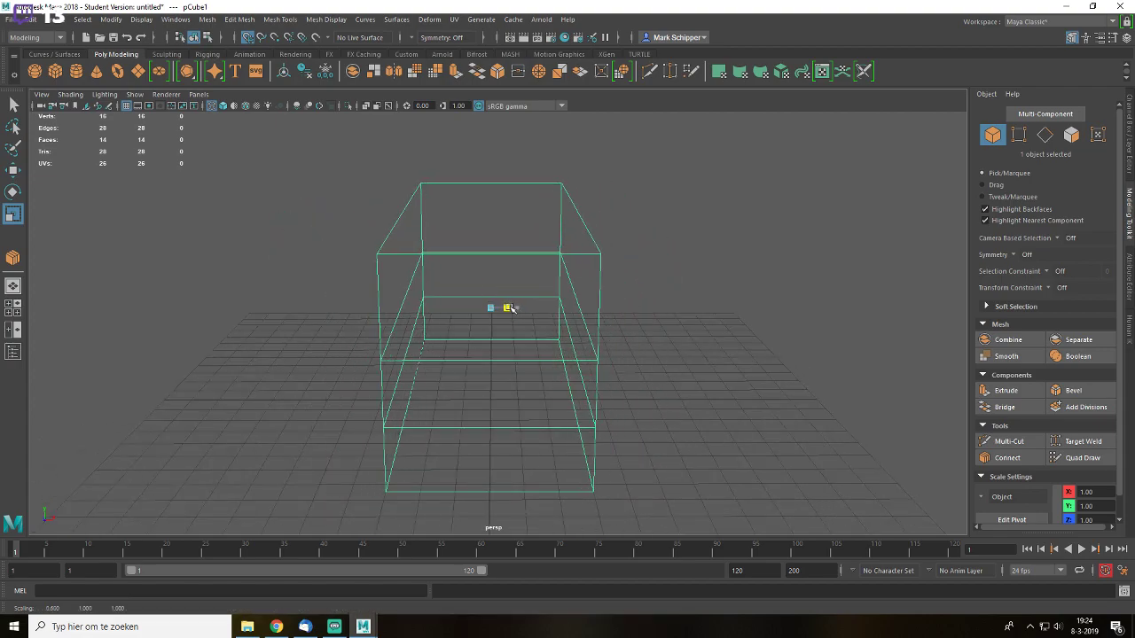
{"action": "left_click_drag", "start_coordinate": [608, 322], "coordinate": [611, 329], "text": "alt"}
{"action": "left_click", "coordinate": [712, 221]}
{"action": "mouse_move", "coordinate": [712, 221]}
{"action": "left_mouse_down", "text": "alt"}
{"action": "mouse_move", "coordinate": [564, 298]}
{"action": "mouse_move", "coordinate": [638, 296]}
{"action": "mouse_move", "coordinate": [529, 293]}
{"action": "left_mouse_up", "text": "alt"}
{"action": "key", "text": "5"}
{"action": "left_click", "coordinate": [529, 293]}
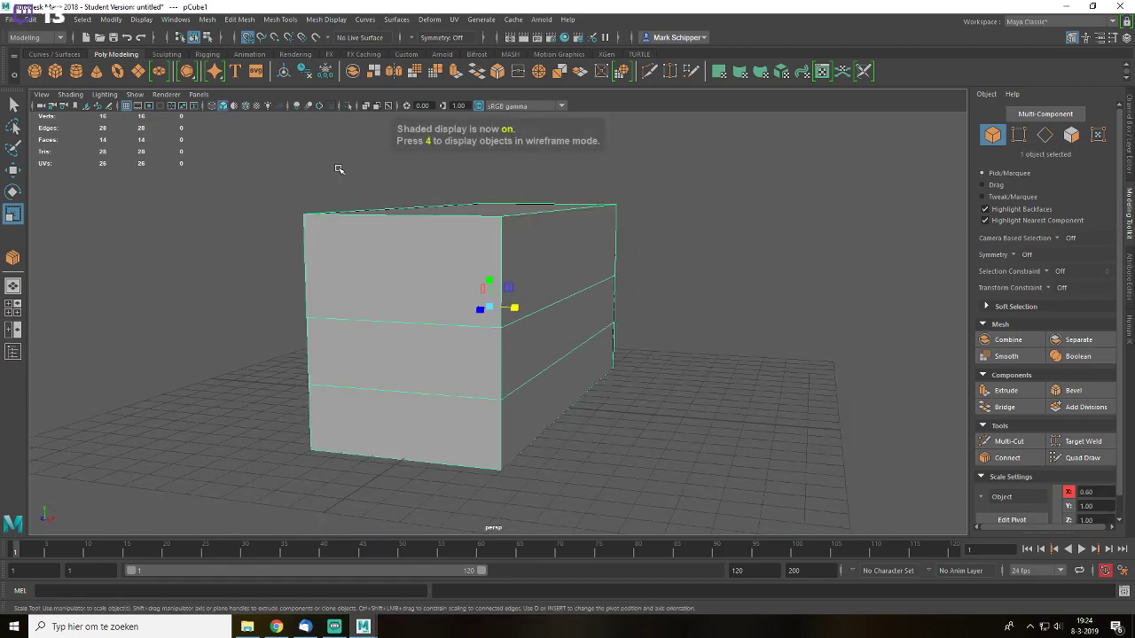
- Turn off grid snapping and scale the block's top face inward along X to form a gabled roof ridge
{"action": "left_click", "coordinate": [248, 38]}
{"action": "left_click_drag", "start_coordinate": [425, 195], "coordinate": [523, 250], "text": "alt"}
{"action": "right_click_drag", "start_coordinate": [523, 249], "coordinate": [524, 273]}
{"action": "left_click", "coordinate": [525, 223]}
{"action": "left_click_drag", "start_coordinate": [525, 223], "coordinate": [621, 251], "text": "alt"}
{"action": "left_click_drag", "start_coordinate": [518, 211], "coordinate": [489, 214]}
{"action": "left_click", "coordinate": [668, 287]}
{"action": "left_click_drag", "start_coordinate": [399, 281], "coordinate": [509, 288], "text": "alt"}
{"action": "right_click_drag", "start_coordinate": [615, 296], "coordinate": [722, 218]}
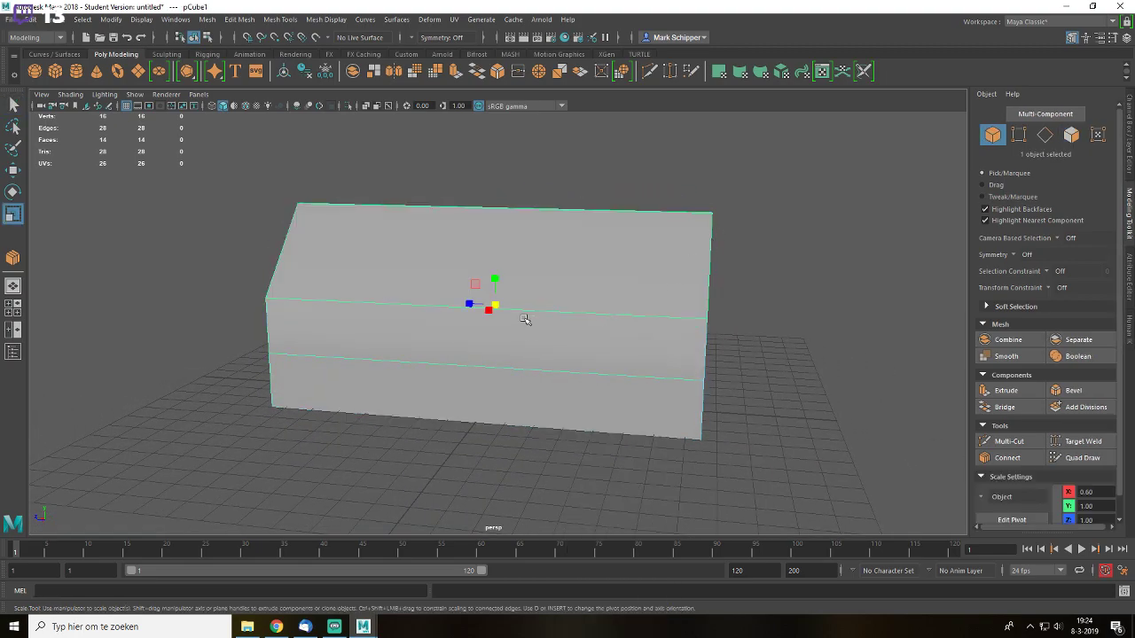
- Shorten the whole house by scaling it to 0.66 along Z
{"action": "left_click_drag", "start_coordinate": [468, 304], "coordinate": [479, 305]}
{"action": "left_click", "coordinate": [663, 342]}
{"action": "left_click_drag", "start_coordinate": [602, 345], "coordinate": [630, 325], "text": "alt"}
{"action": "left_click", "coordinate": [552, 337]}
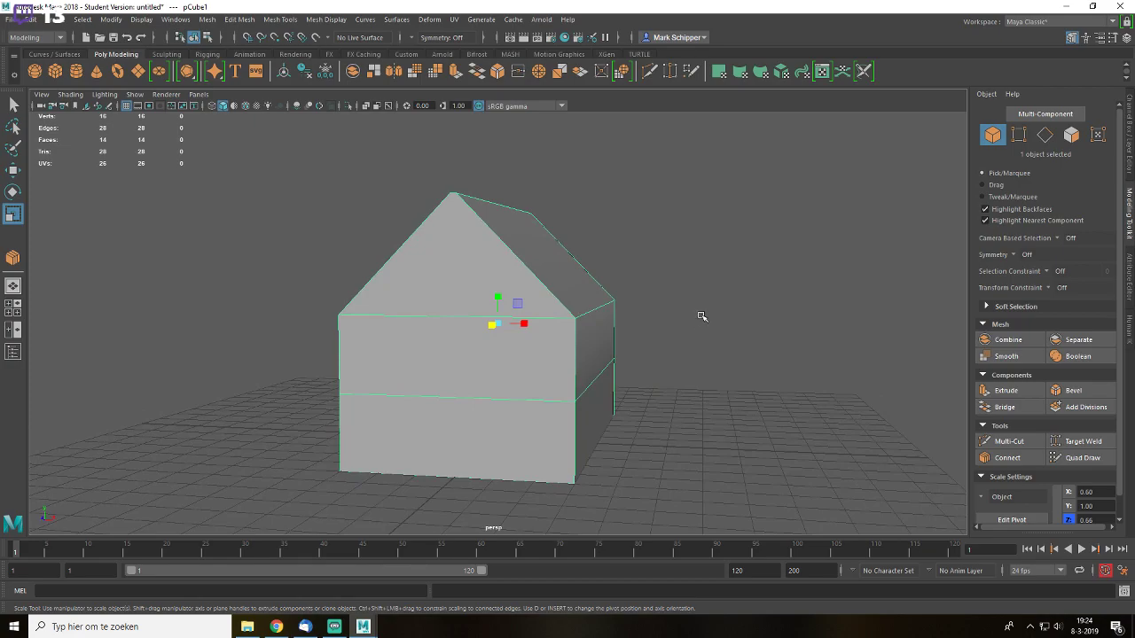
- Connect the horizontal edges of the front gable wall with two segments, dividing the wall into three columns
{"action": "scroll", "coordinate": [701, 317], "scroll_direction": "up", "scroll_amount": 2}
{"action": "right_click_drag", "start_coordinate": [620, 307], "coordinate": [667, 296], "text": "alt"}
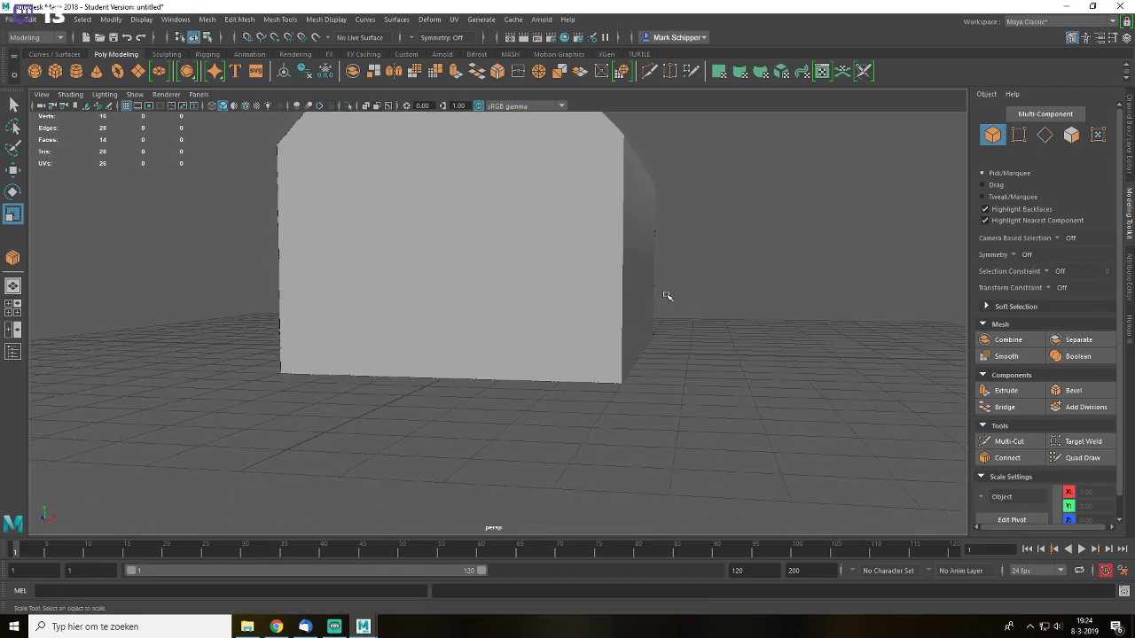
{"action": "left_click_drag", "start_coordinate": [656, 289], "coordinate": [641, 307], "text": "alt"}
{"action": "left_click", "coordinate": [641, 305]}
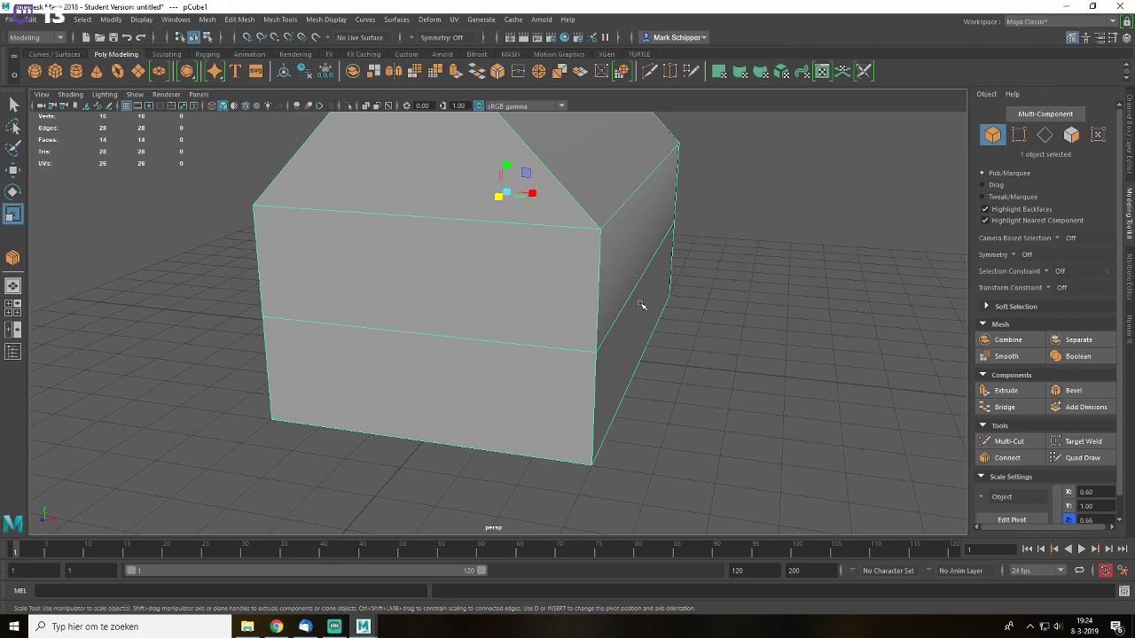
{"action": "left_click_drag", "start_coordinate": [602, 356], "coordinate": [611, 301], "text": "alt"}
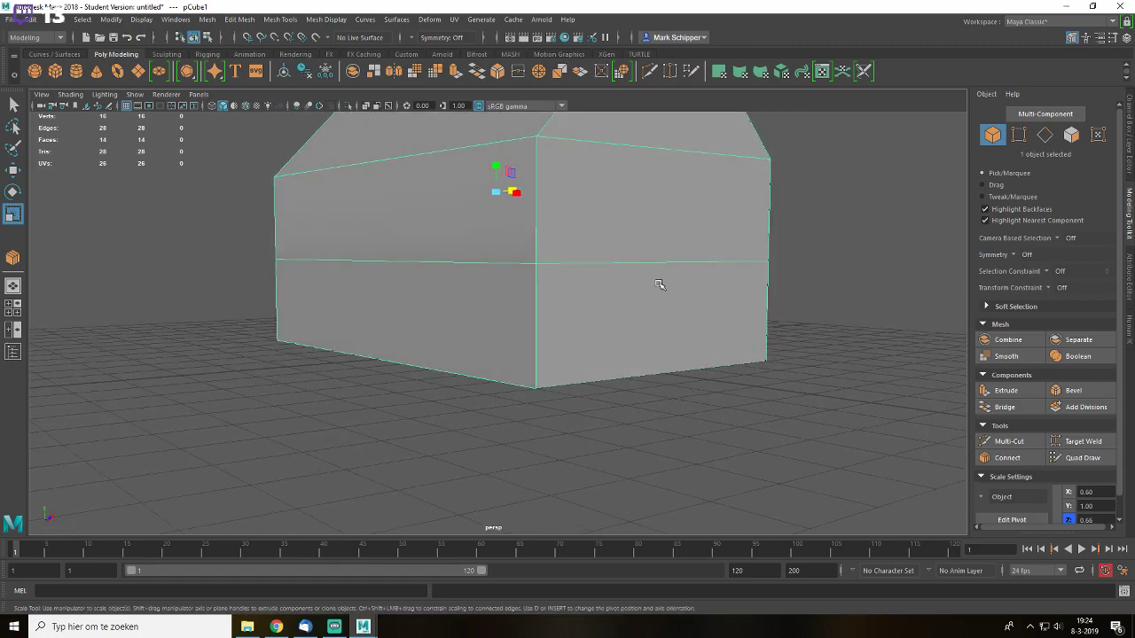
{"action": "left_click_drag", "start_coordinate": [687, 271], "coordinate": [527, 274], "text": "alt"}
{"action": "key", "text": "q"}
{"action": "right_click_drag", "start_coordinate": [488, 274], "coordinate": [491, 236]}
{"action": "left_click_drag", "start_coordinate": [491, 268], "coordinate": [520, 287], "text": "alt"}
{"action": "left_click", "coordinate": [531, 371]}
{"action": "left_click", "coordinate": [1006, 457]}
- Extrude the lower-left face of the gable wall with an offset of about 42.1 to inset it
{"action": "key", "text": "q"}
{"action": "right_click_drag", "start_coordinate": [520, 286], "coordinate": [523, 311]}
{"action": "left_click", "coordinate": [523, 311]}
{"action": "key", "text": "ctrl+e"}
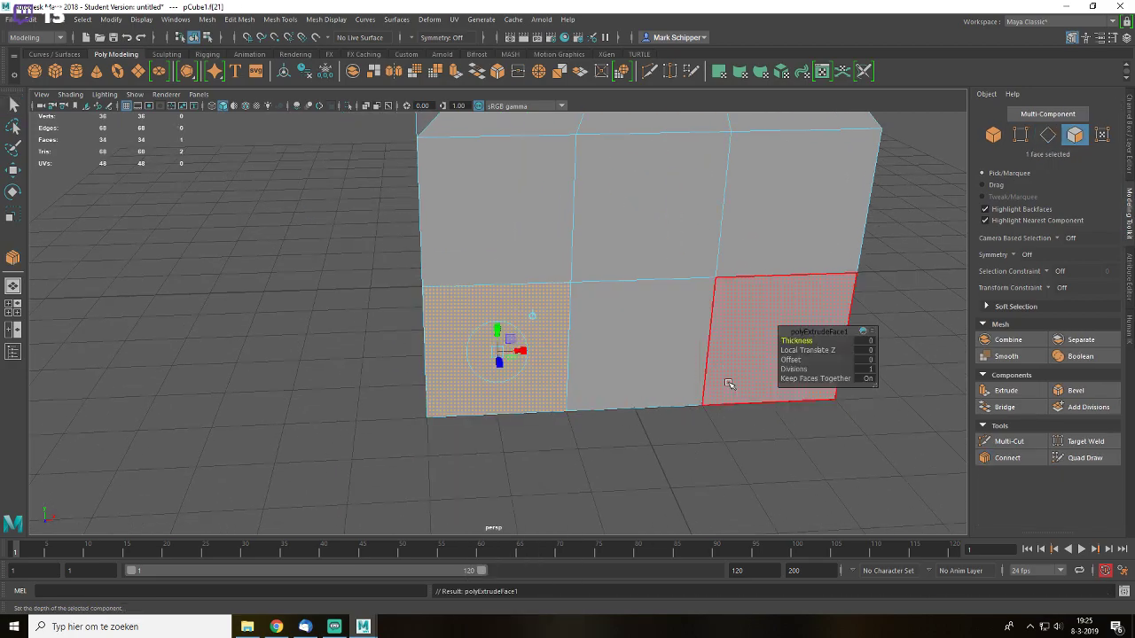
{"action": "left_click", "coordinate": [790, 359]}
{"action": "middle_click_drag", "start_coordinate": [790, 358], "coordinate": [953, 366]}
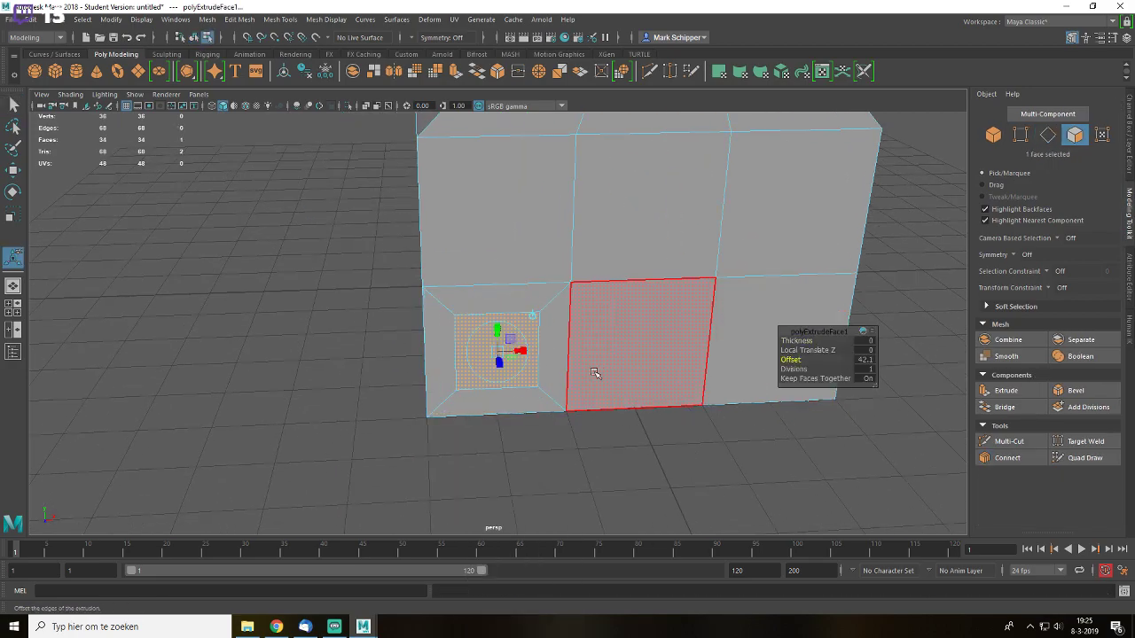
- Scale the inset face narrower along X and move it down close to the ground as a door shape
{"action": "left_click_drag", "start_coordinate": [594, 372], "coordinate": [638, 355], "text": "alt"}
{"action": "key", "text": "r"}
{"action": "left_click_drag", "start_coordinate": [721, 279], "coordinate": [715, 278]}
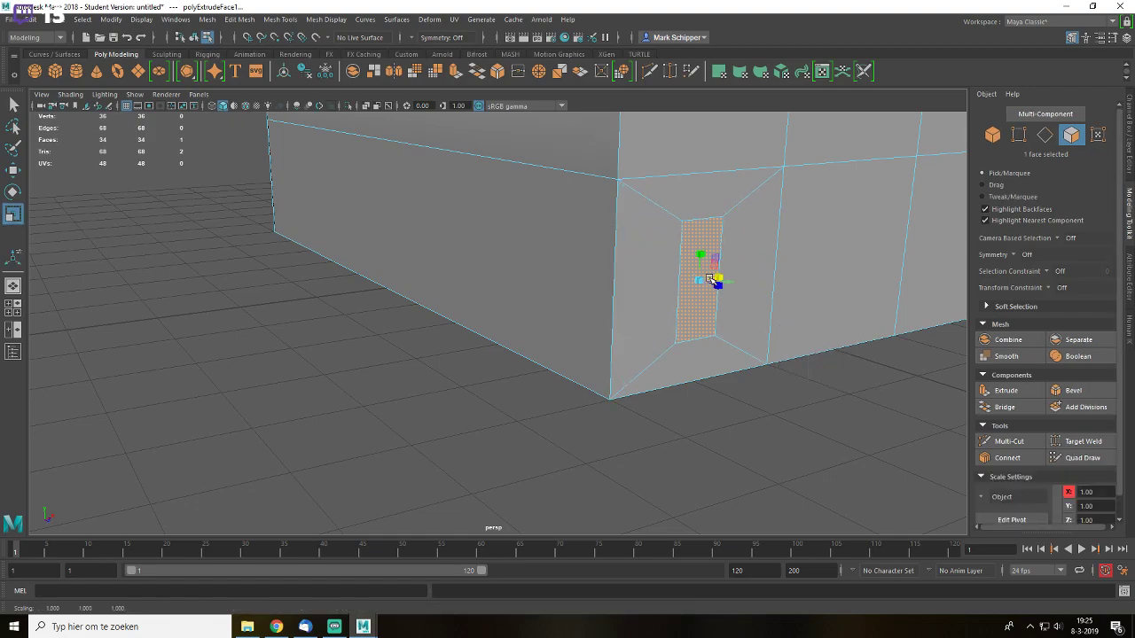
{"action": "key", "text": "w"}
{"action": "right_click", "coordinate": [709, 342]}
{"action": "left_click", "coordinate": [706, 253]}
{"action": "left_click", "coordinate": [702, 336]}
{"action": "left_click_drag", "start_coordinate": [702, 336], "coordinate": [591, 380], "text": "alt"}
- Connect the diagonal edges around the door face with one segment and a slide of about 0.83 to outline a frame
{"action": "key", "text": "q"}
{"action": "right_click_drag", "start_coordinate": [598, 342], "coordinate": [594, 320]}
{"action": "left_click_drag", "start_coordinate": [590, 339], "coordinate": [573, 313], "text": "alt"}
{"action": "right_click_drag", "start_coordinate": [573, 314], "coordinate": [593, 251]}
{"action": "left_click", "coordinate": [605, 222]}
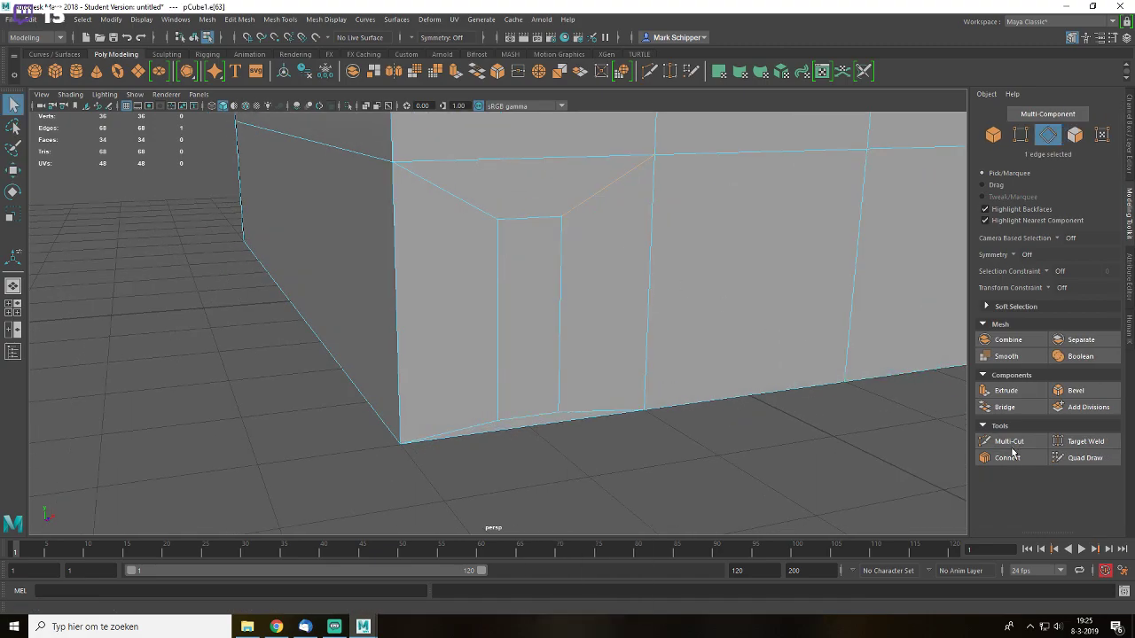
{"action": "left_click", "coordinate": [1007, 458]}
{"action": "left_click_drag", "start_coordinate": [1038, 505], "coordinate": [941, 498]}
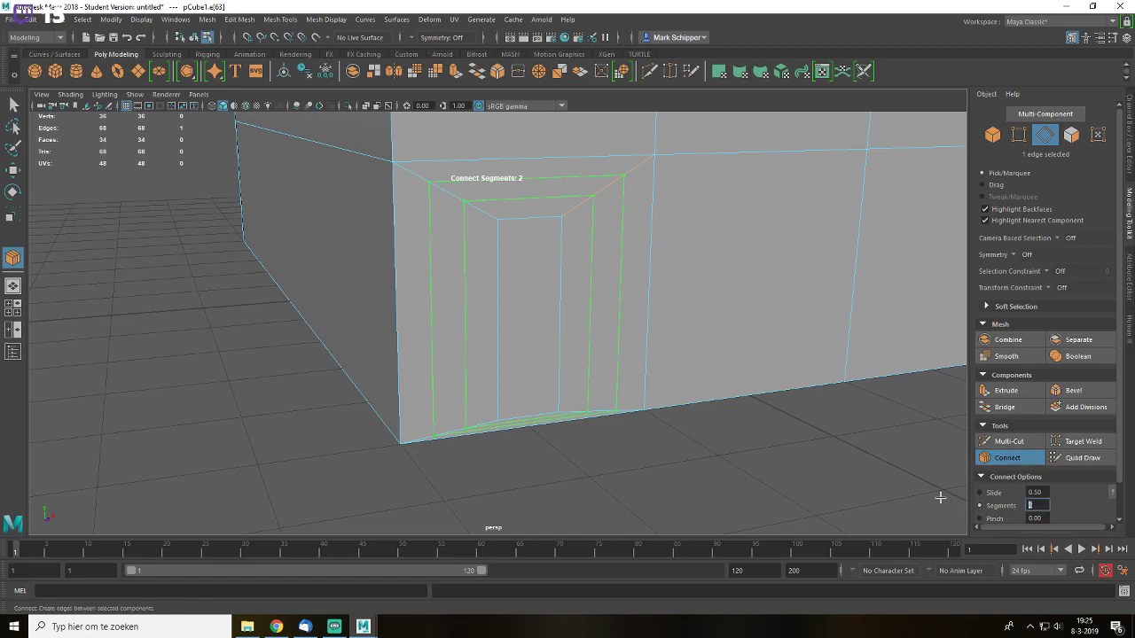
{"action": "type", "text": "1"}
{"action": "key", "text": "Tab"}
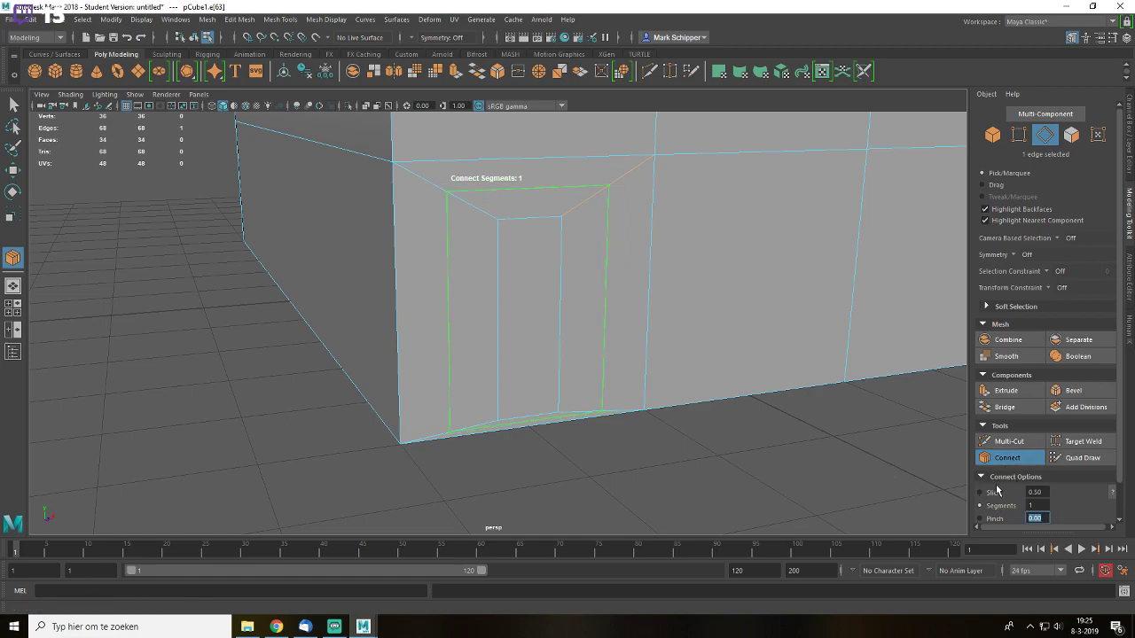
{"action": "middle_click_drag", "start_coordinate": [851, 381], "coordinate": [888, 377]}
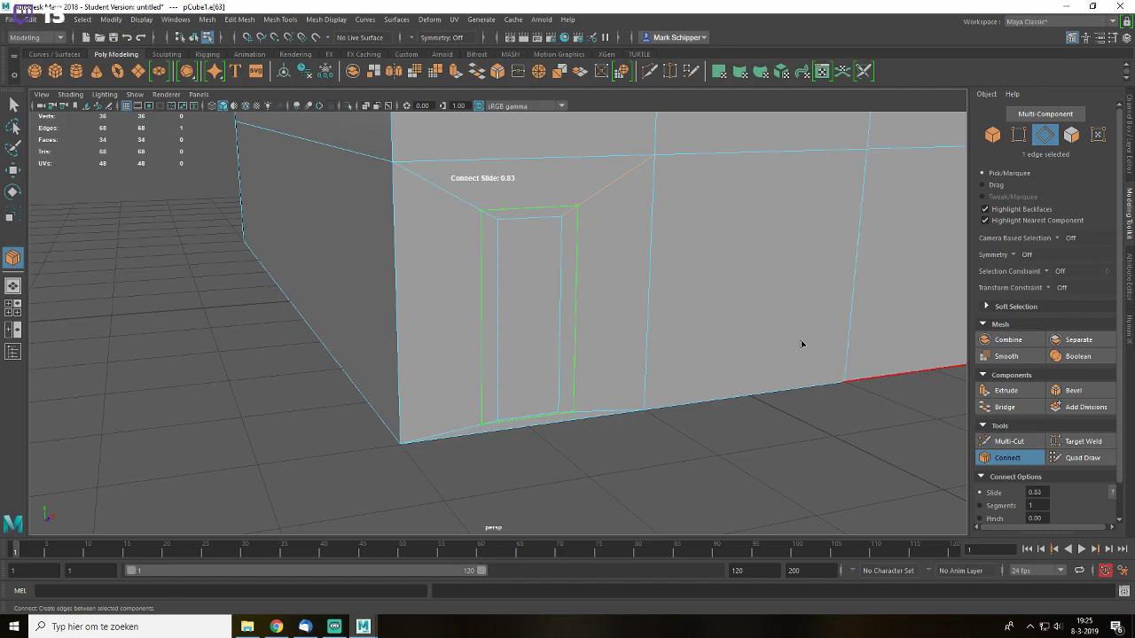
{"action": "key", "text": "q"}
- Select the three frame faces around the door, extrude them outward from the wall, and return to object selection
{"action": "left_click_drag", "start_coordinate": [800, 339], "coordinate": [705, 344], "text": "alt"}
{"action": "scroll", "coordinate": [705, 343], "scroll_direction": "up", "scroll_amount": 3}
{"action": "right_click", "coordinate": [477, 356]}
{"action": "right_click_drag", "start_coordinate": [477, 357], "coordinate": [477, 321]}
{"action": "left_click", "coordinate": [474, 297]}
{"action": "left_click", "coordinate": [447, 185], "text": "shift"}
{"action": "left_click", "coordinate": [351, 246], "text": "shift"}
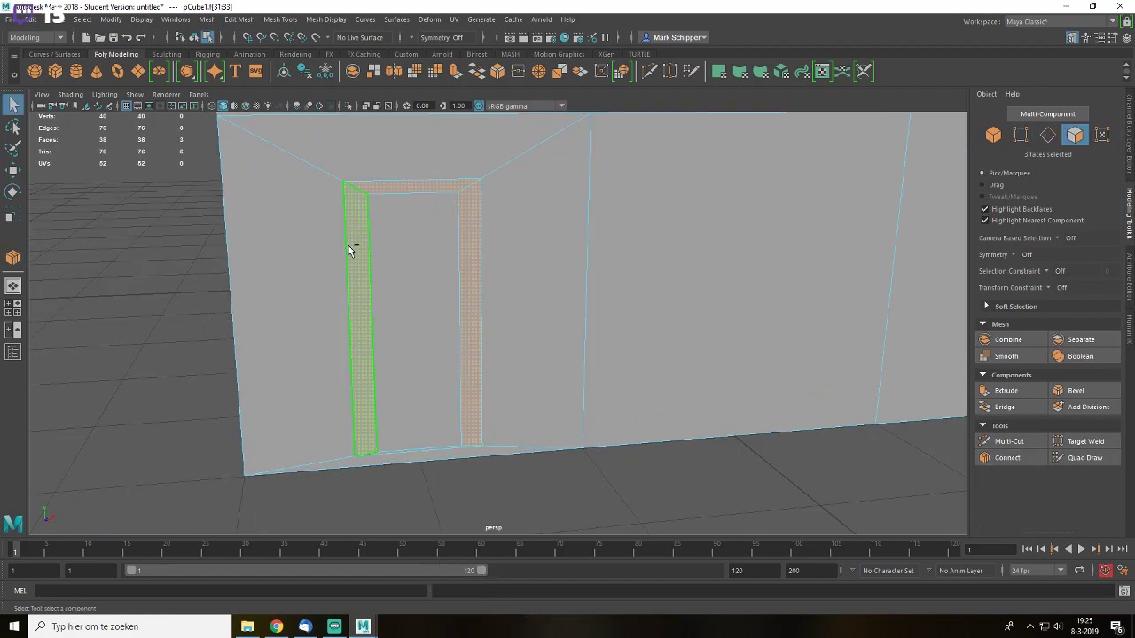
{"action": "left_click_drag", "start_coordinate": [505, 324], "coordinate": [591, 336], "text": "alt"}
{"action": "key", "text": "ctrl+e"}
{"action": "left_click_drag", "start_coordinate": [749, 380], "coordinate": [764, 381]}
{"action": "key", "text": "q"}
{"action": "right_click_drag", "start_coordinate": [753, 285], "coordinate": [811, 257]}
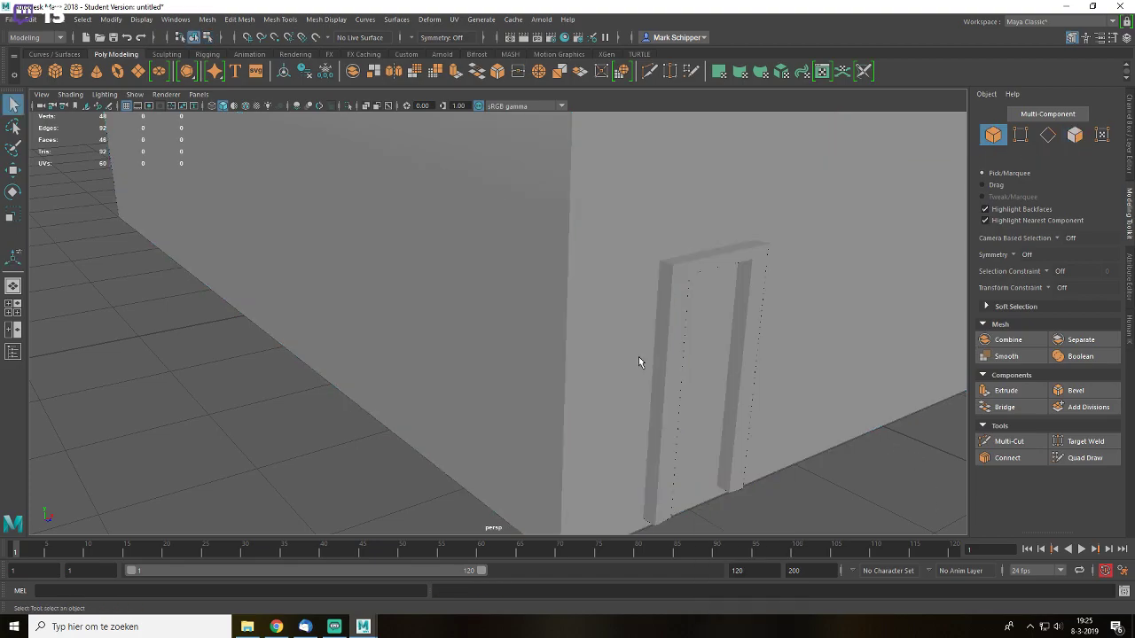
- Undo the door frame extrusion and the connected edge loop around the door
{"action": "key", "text": "ctrl+z"}
{"action": "key", "text": "ctrl+z"}
{"action": "key", "text": "ctrl+z"}
{"action": "key", "text": "ctrl+z"}
{"action": "key", "text": "ctrl+z"}
{"action": "key", "text": "ctrl+z"}
{"action": "key", "text": "ctrl+z"}
{"action": "key", "text": "ctrl+z"}
{"action": "key", "text": "ctrl+z"}
- Try extruding the door face into the wall with a local Z translation of about -0.184, and undo it
{"action": "middle_click_drag", "start_coordinate": [725, 411], "coordinate": [607, 303], "text": "alt"}
{"action": "left_click", "coordinate": [607, 304]}
{"action": "key", "text": "ctrl+e"}
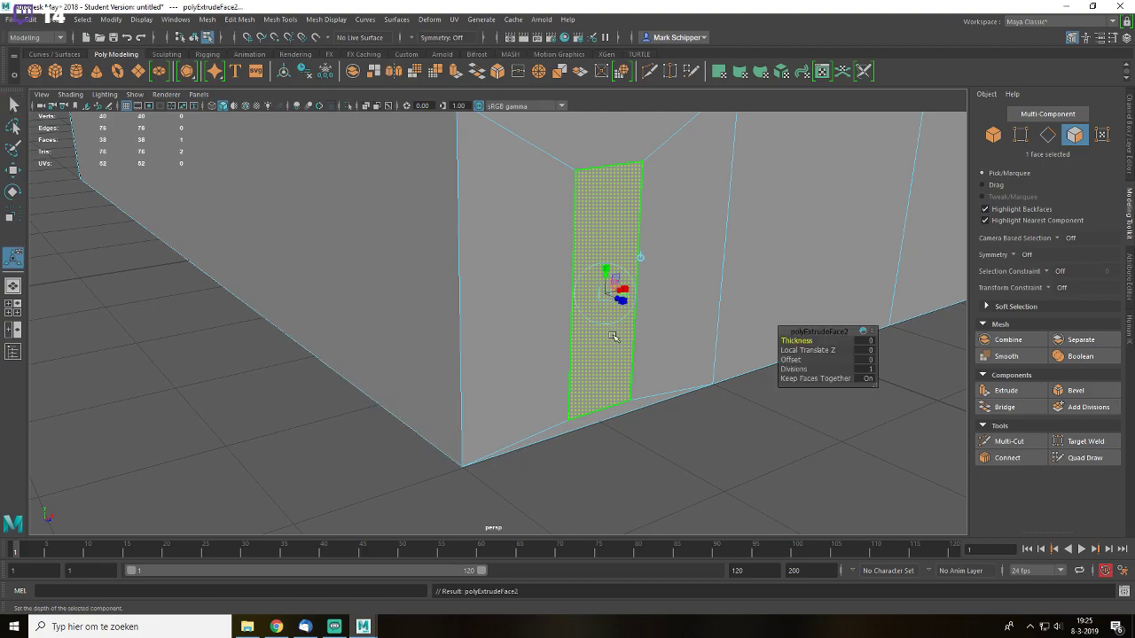
{"action": "left_click_drag", "start_coordinate": [610, 298], "coordinate": [600, 296]}
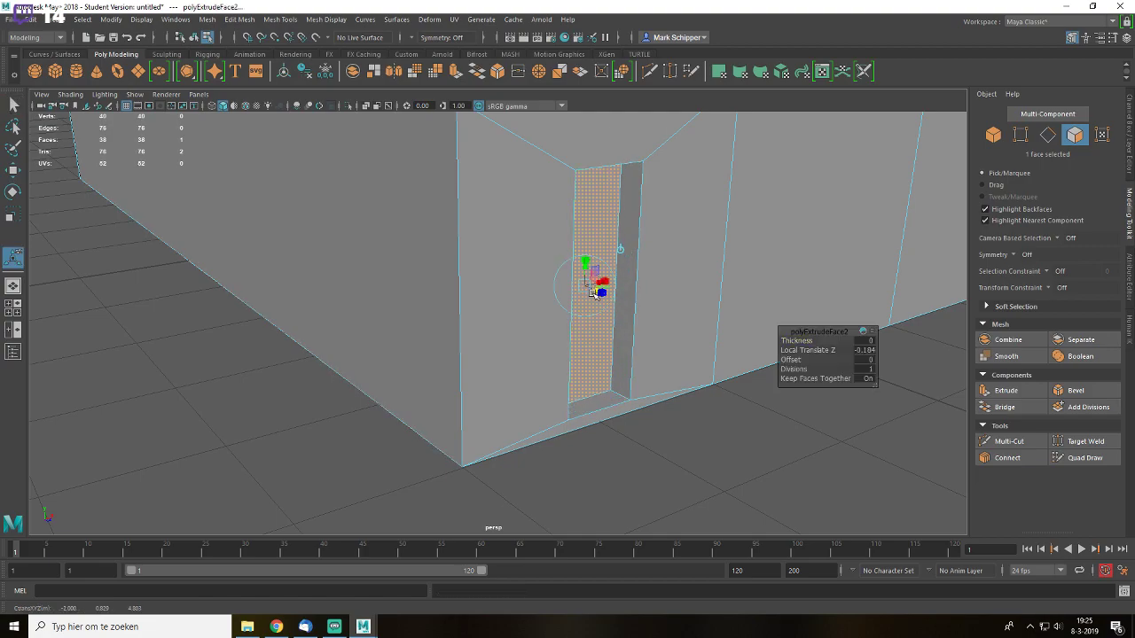
{"action": "key", "text": "ctrl+z"}
{"action": "key", "text": "ctrl+z"}
{"action": "key", "text": "ctrl+z"}
- Delete the thin wall face between the door face and the ground
{"action": "left_click", "coordinate": [617, 410]}
{"action": "key", "text": "Delete"}
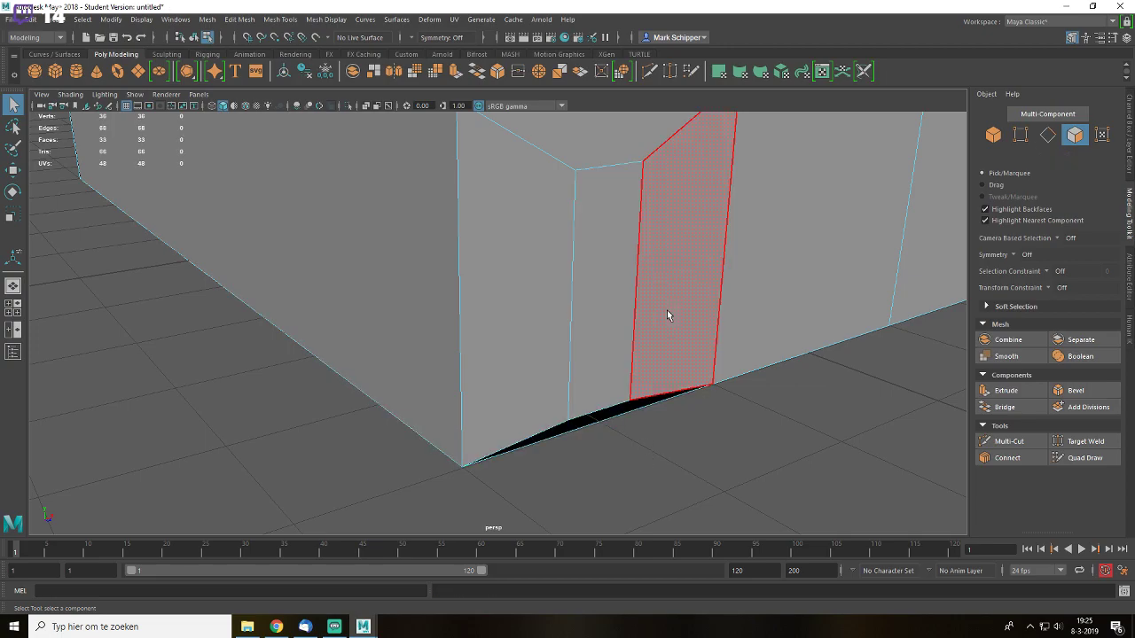
{"action": "left_click", "coordinate": [595, 425]}
- Delete the three floor faces on the underside of the house
{"action": "left_click_drag", "start_coordinate": [693, 440], "coordinate": [686, 361], "text": "alt"}
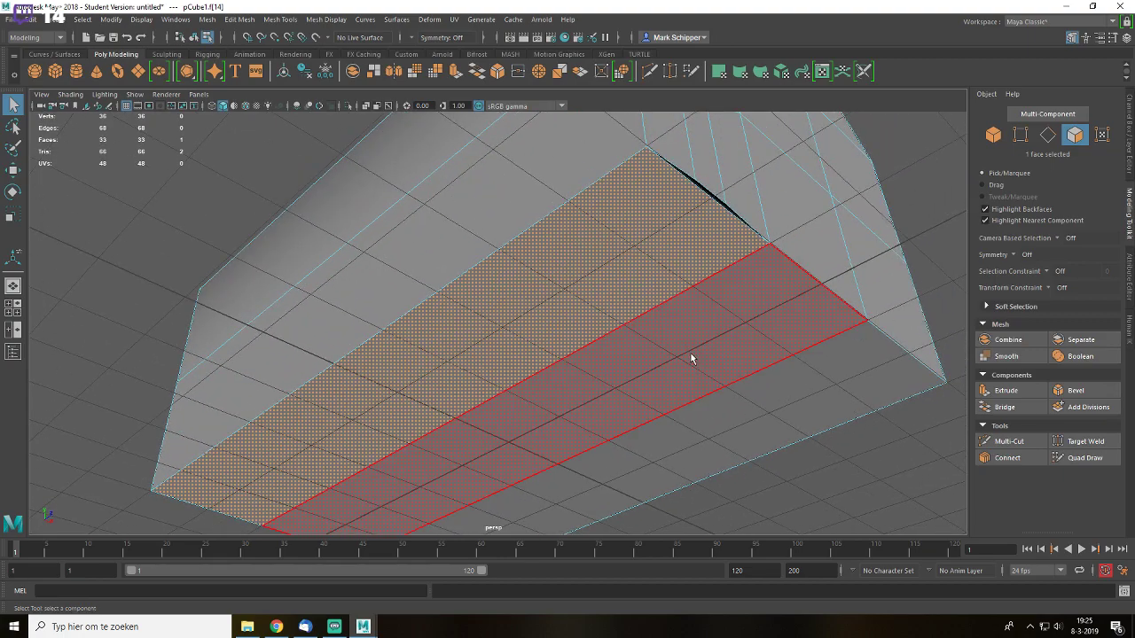
{"action": "scroll", "coordinate": [686, 358], "scroll_direction": "down", "scroll_amount": 1}
{"action": "left_click", "coordinate": [795, 446]}
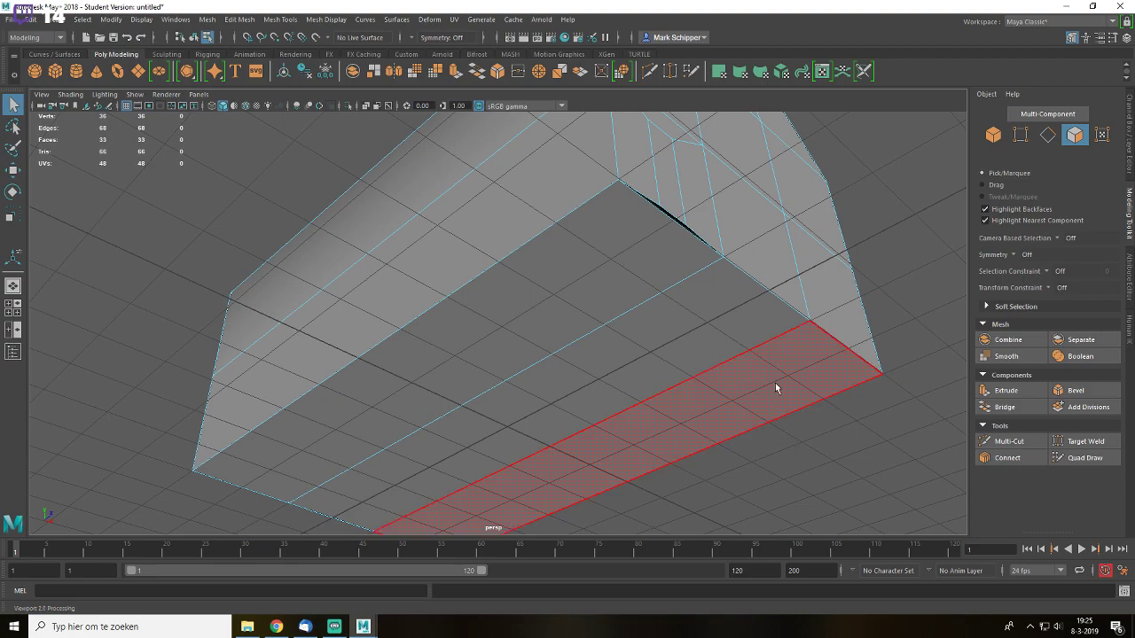
{"action": "left_click", "coordinate": [775, 382]}
{"action": "left_click", "coordinate": [820, 446]}
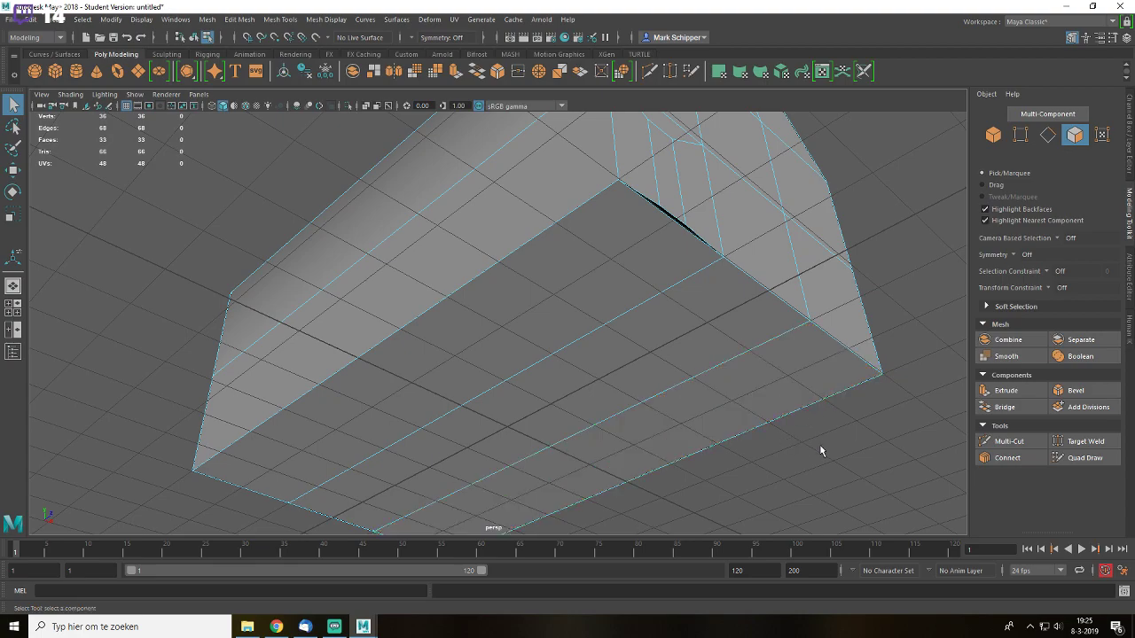
{"action": "left_click_drag", "start_coordinate": [699, 317], "coordinate": [677, 331], "text": "alt"}
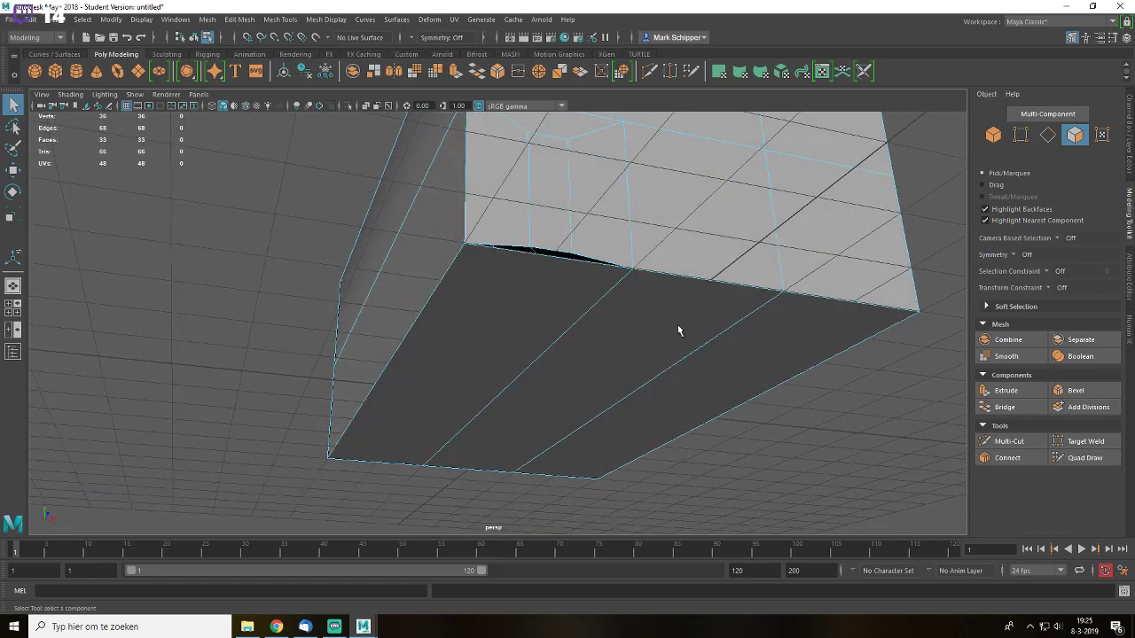
{"action": "left_click", "coordinate": [539, 311]}
{"action": "key", "text": "Delete"}
{"action": "left_click", "coordinate": [636, 367]}
{"action": "key", "text": "Delete"}
{"action": "left_click", "coordinate": [748, 374]}
{"action": "key", "text": "Delete"}
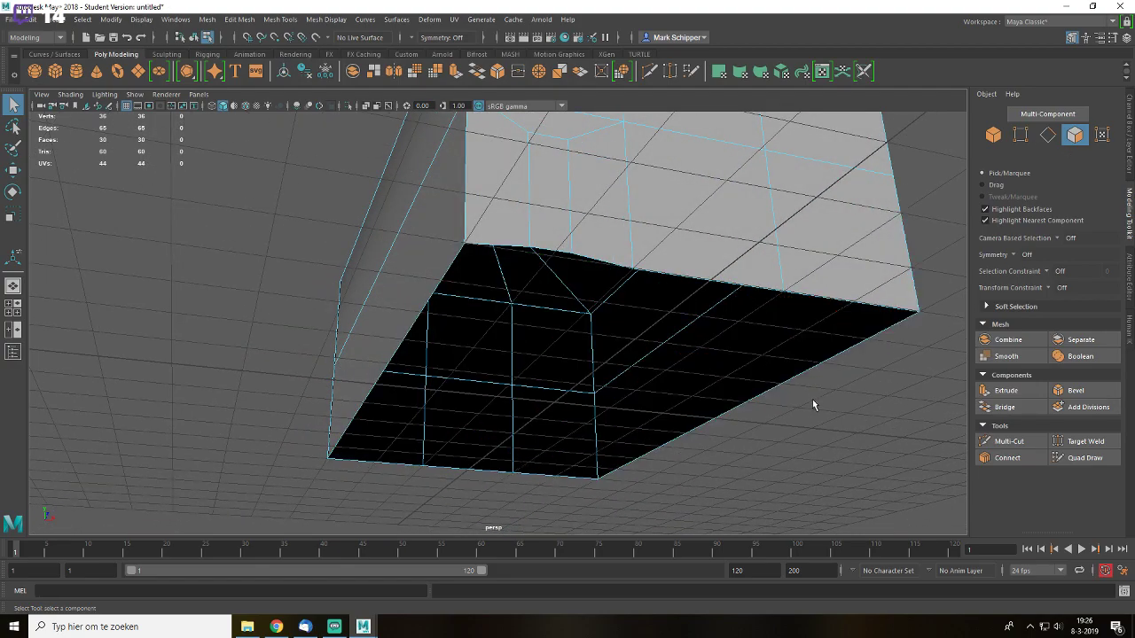
- Move the door face's bottom edge down to Y 0 with grid snapping on
{"action": "left_click_drag", "start_coordinate": [632, 239], "coordinate": [547, 355], "text": "alt"}
{"action": "left_click", "coordinate": [541, 335]}
{"action": "key", "text": "w"}
{"action": "key", "text": "x"}
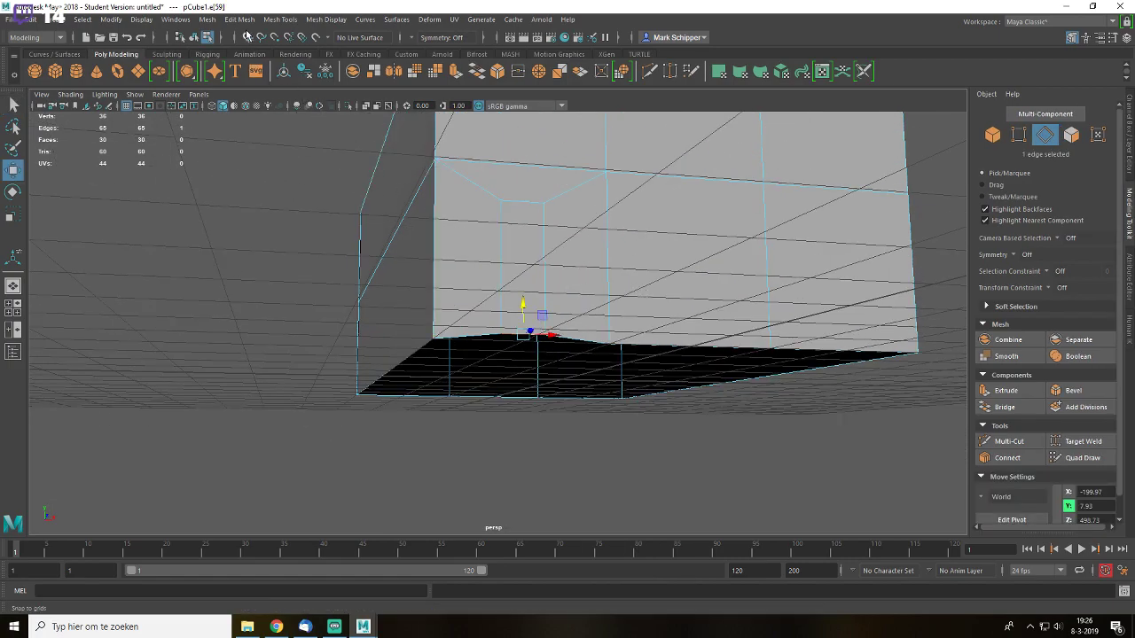
{"action": "left_click_drag", "start_coordinate": [525, 310], "coordinate": [524, 318]}
{"action": "left_click_drag", "start_coordinate": [601, 261], "coordinate": [608, 304], "text": "alt"}
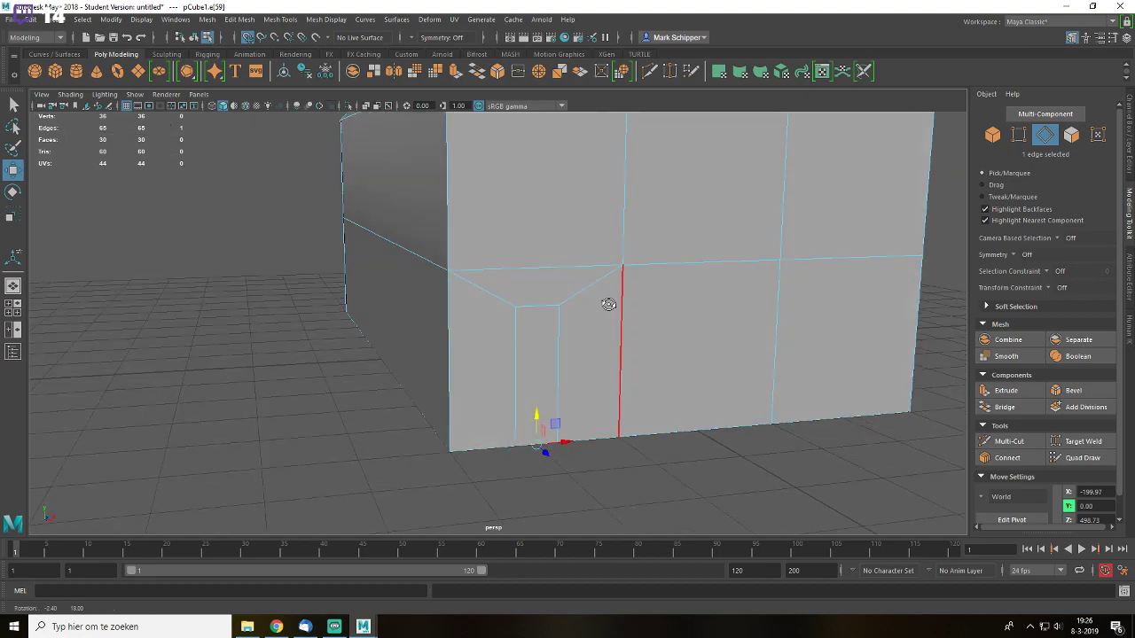
{"action": "key", "text": "q"}
- In the front view with wireframe display, select the door face and scale it wider along X
{"action": "left_click_drag", "start_coordinate": [560, 370], "coordinate": [537, 372], "text": "alt"}
{"action": "key", "text": "space"}
{"action": "left_click_drag", "start_coordinate": [521, 332], "coordinate": [526, 357]}
{"action": "middle_click_drag", "start_coordinate": [432, 433], "coordinate": [600, 289], "text": "alt"}
{"action": "scroll", "coordinate": [592, 365], "scroll_direction": "up", "scroll_amount": 3}
{"action": "key", "text": "4"}
{"action": "scroll", "coordinate": [641, 368], "scroll_direction": "up", "scroll_amount": 3}
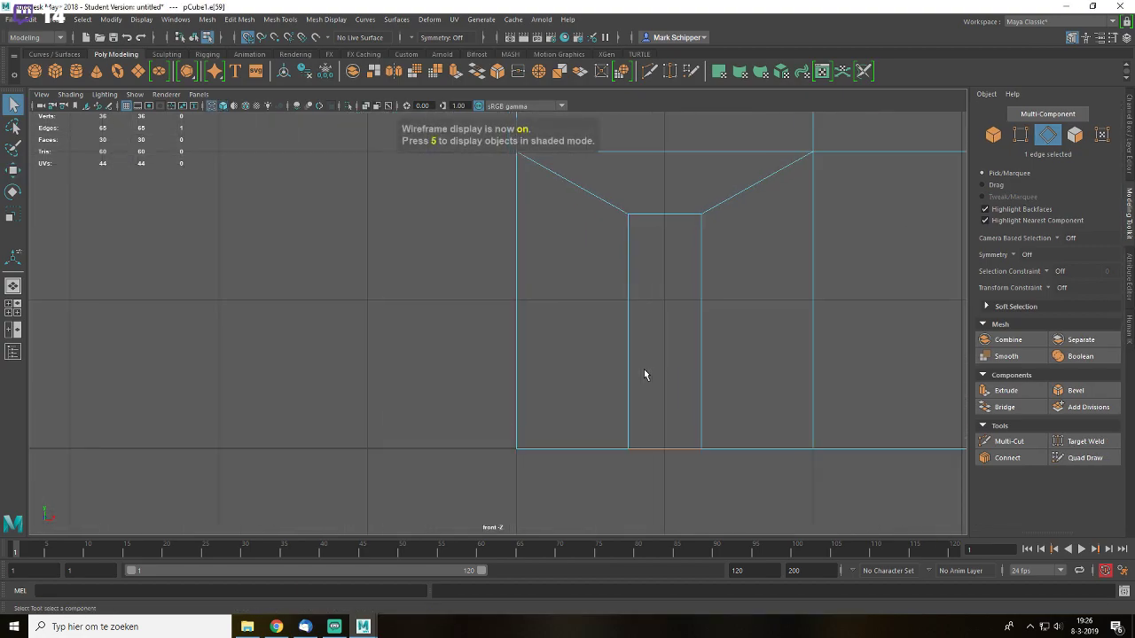
{"action": "middle_click_drag", "start_coordinate": [674, 322], "coordinate": [512, 334], "text": "alt"}
{"action": "scroll", "coordinate": [512, 335], "scroll_direction": "up", "scroll_amount": 2}
{"action": "scroll", "coordinate": [542, 352], "scroll_direction": "down", "scroll_amount": 2}
{"action": "scroll", "coordinate": [530, 360], "scroll_direction": "up", "scroll_amount": 2}
{"action": "scroll", "coordinate": [540, 374], "scroll_direction": "down", "scroll_amount": 1}
{"action": "left_click", "coordinate": [549, 376]}
{"action": "key", "text": "w"}
{"action": "right_click_drag", "start_coordinate": [477, 327], "coordinate": [485, 318]}
{"action": "left_click", "coordinate": [486, 320]}
{"action": "key", "text": "r"}
{"action": "left_click_drag", "start_coordinate": [514, 346], "coordinate": [549, 346]}
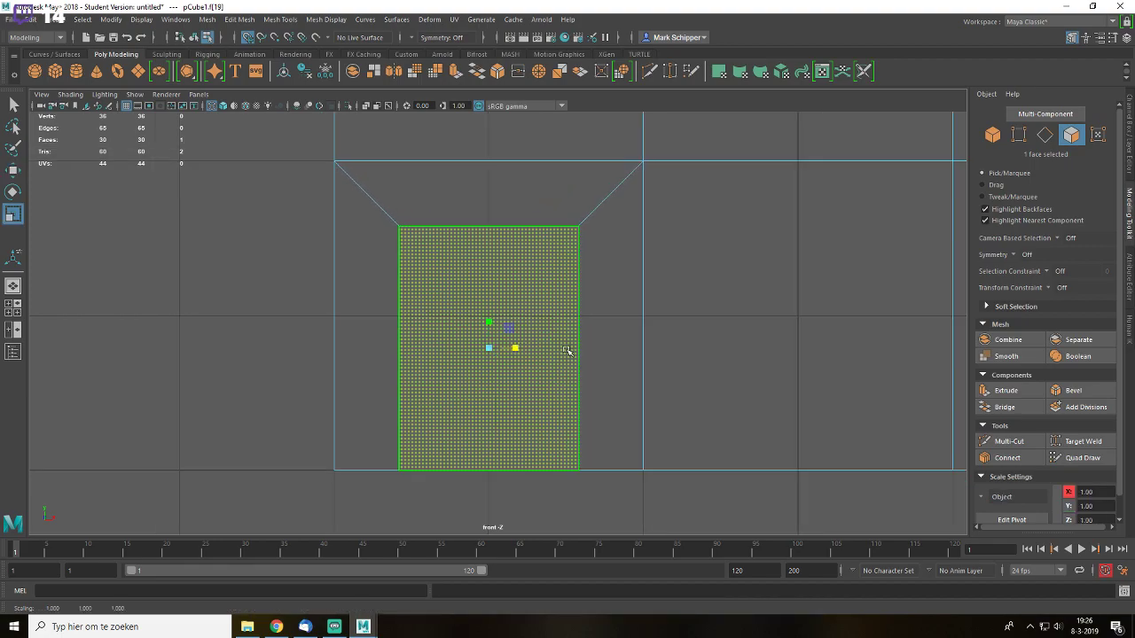
- Select the door face's two top vertices and raise them slightly with grid snapping turned off
{"action": "key", "text": "q"}
{"action": "key", "text": "F9"}
{"action": "left_click_drag", "start_coordinate": [380, 210], "coordinate": [631, 278]}
{"action": "key", "text": "w"}
{"action": "left_click_drag", "start_coordinate": [486, 201], "coordinate": [488, 173]}
{"action": "key", "text": "ctrl+z"}
{"action": "left_click", "coordinate": [248, 38]}
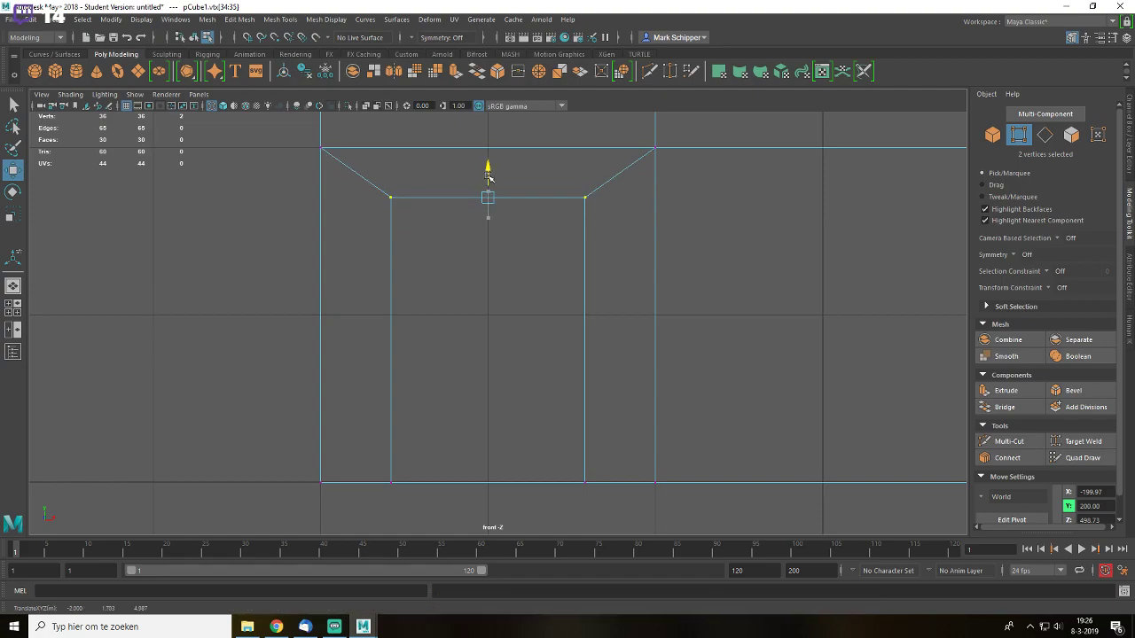
- Return to the shaded perspective view and extrude the door face inward to form a recessed doorway
{"action": "key", "text": "space"}
{"action": "key", "text": "space"}
{"action": "mouse_move", "coordinate": [600, 228]}
{"action": "left_mouse_down", "text": "alt"}
{"action": "mouse_move", "coordinate": [679, 311]}
{"action": "mouse_move", "coordinate": [626, 292]}
{"action": "left_mouse_up", "text": "alt"}
{"action": "key", "text": "5"}
{"action": "right_click_drag", "start_coordinate": [577, 287], "coordinate": [600, 342]}
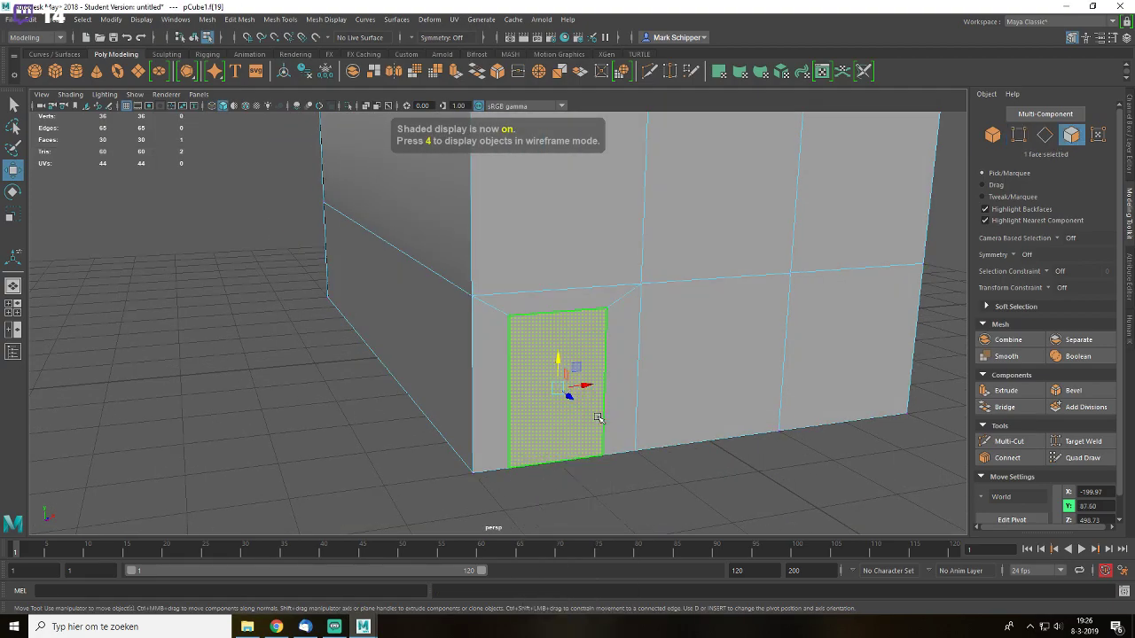
{"action": "left_click_drag", "start_coordinate": [598, 418], "coordinate": [704, 362], "text": "alt"}
{"action": "key", "text": "ctrl+e"}
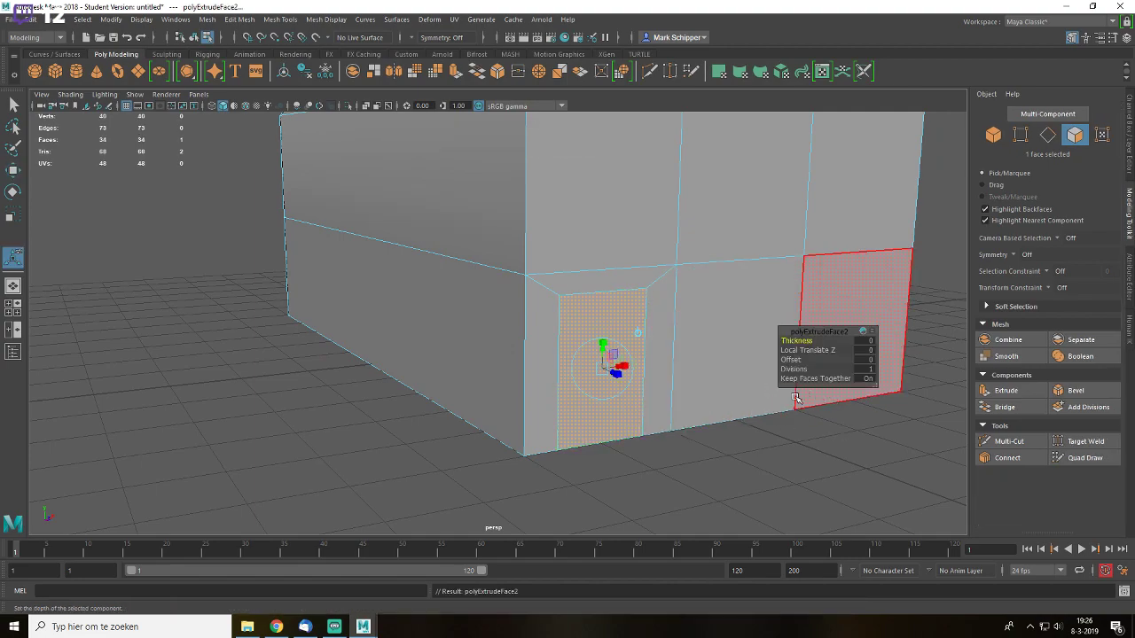
{"action": "scroll", "coordinate": [745, 386], "scroll_direction": "up", "scroll_amount": 3}
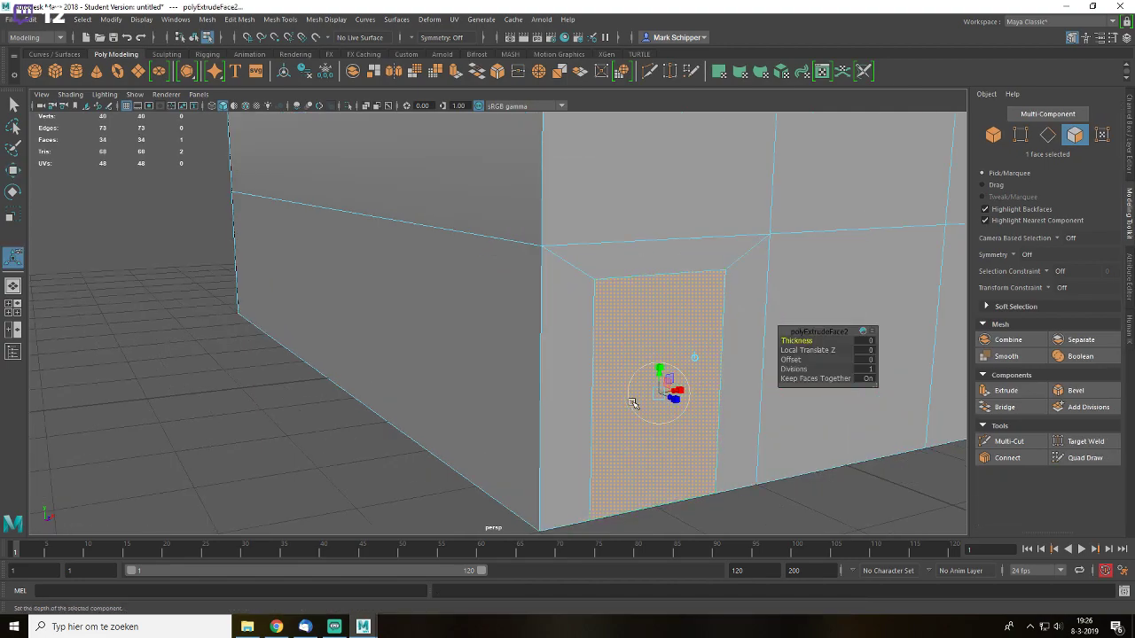
{"action": "left_click_drag", "start_coordinate": [674, 398], "coordinate": [661, 264]}
{"action": "key", "text": "q"}
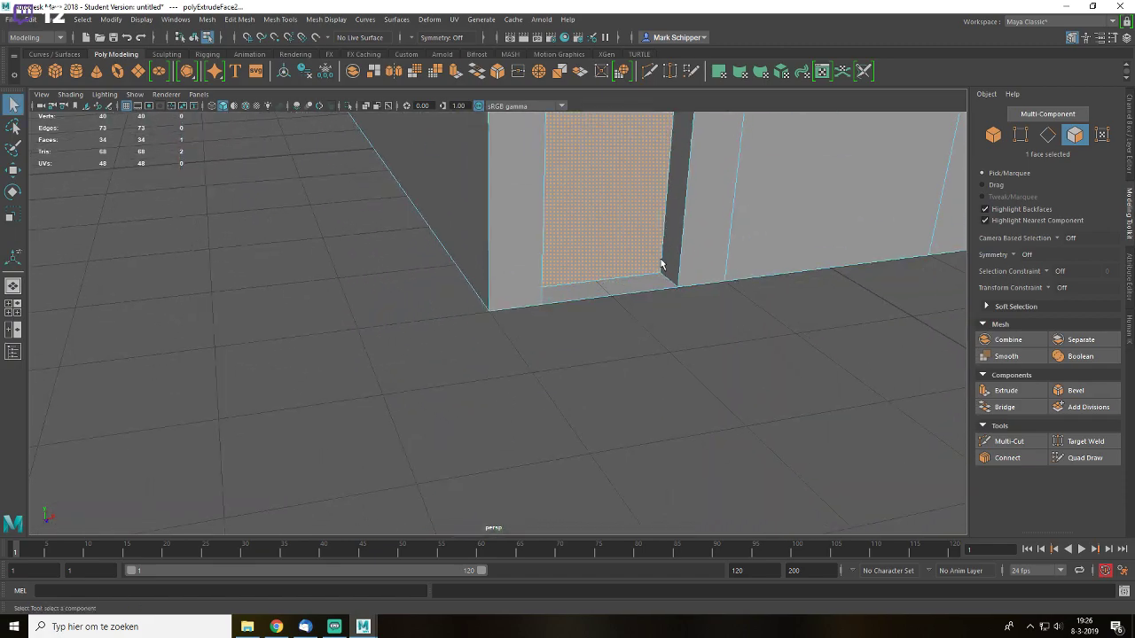
{"action": "left_click", "coordinate": [616, 288]}
{"action": "key", "text": "Delete"}
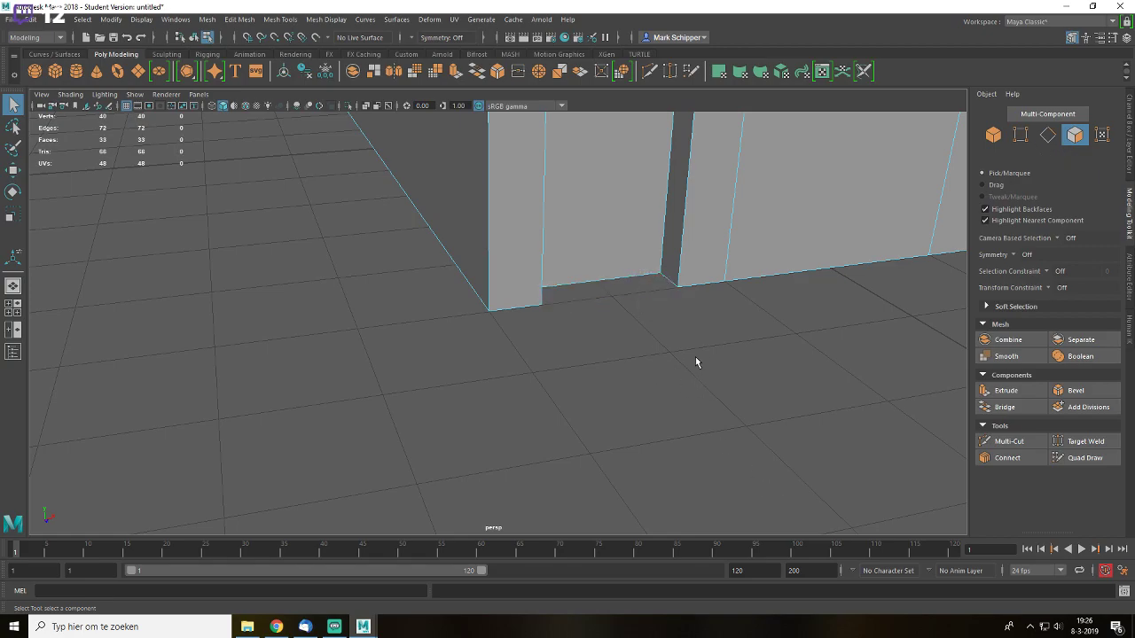
{"action": "key", "text": "ctrl+z"}
- Delete the threshold face at the bottom of the recessed doorway and return to object selection
{"action": "left_click_drag", "start_coordinate": [717, 331], "coordinate": [683, 385], "text": "alt"}
{"action": "left_click_drag", "start_coordinate": [681, 333], "coordinate": [665, 371], "text": "alt"}
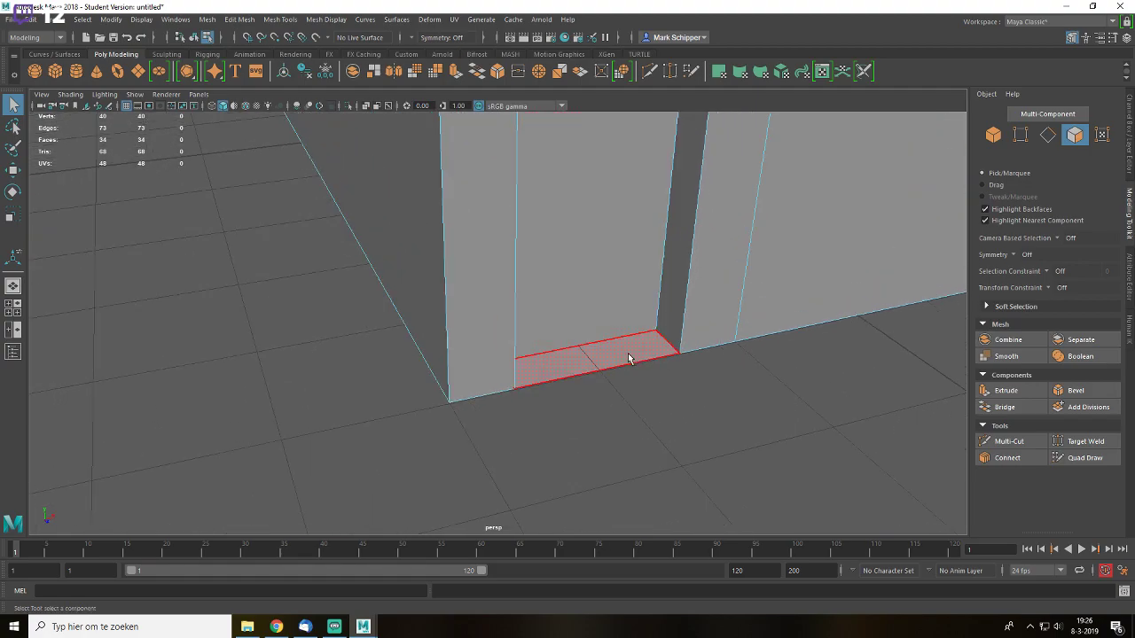
{"action": "left_click", "coordinate": [629, 356]}
{"action": "key", "text": "Delete"}
{"action": "left_click_drag", "start_coordinate": [645, 376], "coordinate": [629, 213], "text": "alt"}
{"action": "key", "text": "F8"}
{"action": "left_click", "coordinate": [704, 340]}
- Create a tall, thin cube post in front of the doorway's right edge, about as high as the door opening
{"action": "middle_click_drag", "start_coordinate": [640, 212], "coordinate": [652, 342], "text": "alt"}
{"action": "scroll", "coordinate": [642, 296], "scroll_direction": "up", "scroll_amount": 2}
{"action": "left_click", "coordinate": [661, 296]}
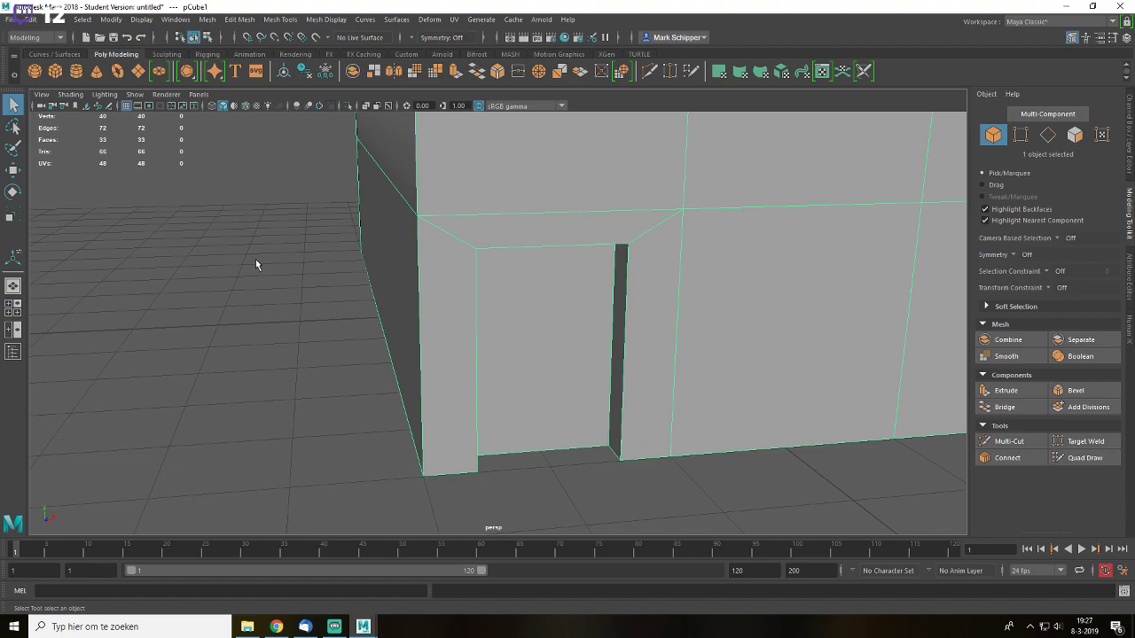
{"action": "left_click", "coordinate": [53, 73]}
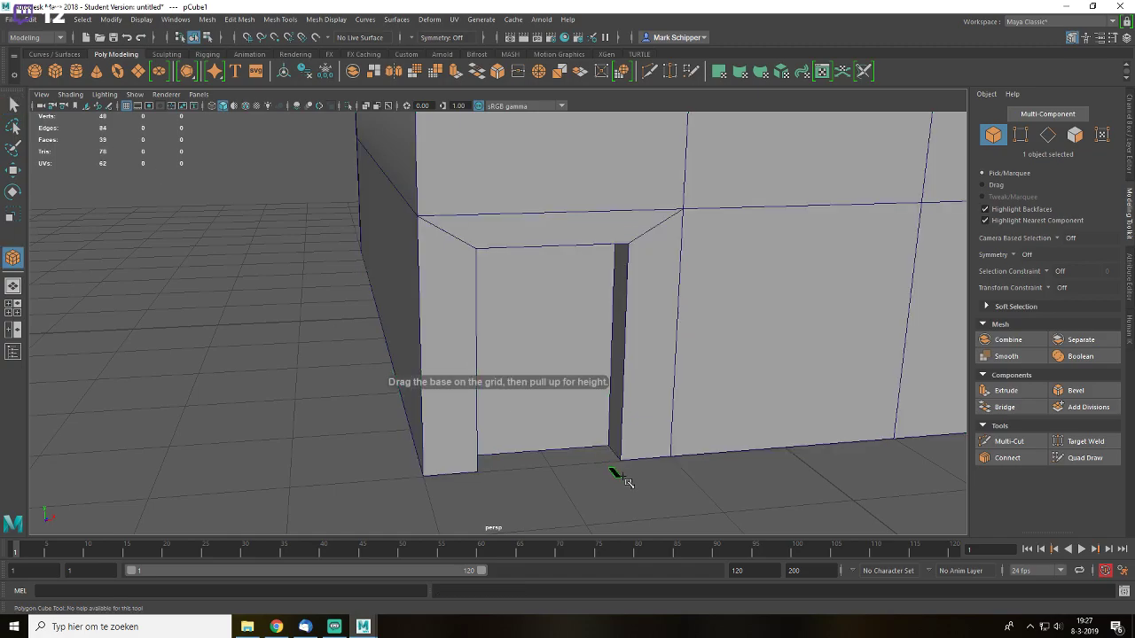
{"action": "left_click_drag", "start_coordinate": [640, 477], "coordinate": [641, 478]}
{"action": "left_click_drag", "start_coordinate": [641, 478], "coordinate": [618, 239]}
{"action": "key", "text": "w"}
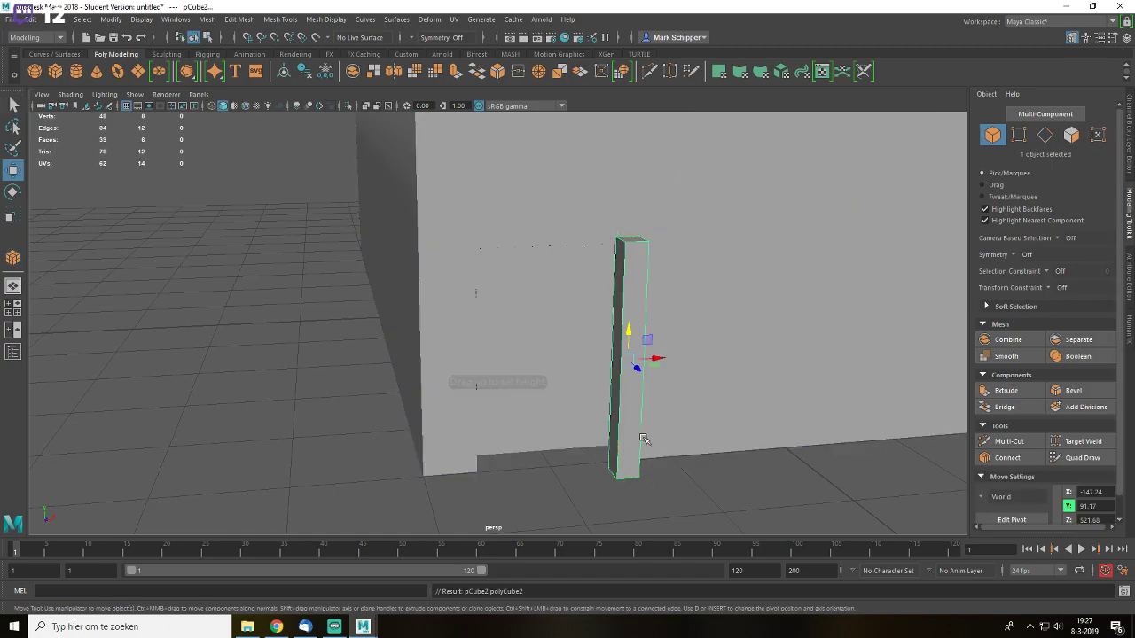
- Move the post back against the front wall so it lines the doorway's right edge
{"action": "left_click_drag", "start_coordinate": [645, 435], "coordinate": [614, 433], "text": "alt"}
{"action": "middle_click_drag", "start_coordinate": [590, 422], "coordinate": [600, 406], "text": "alt"}
{"action": "left_click_drag", "start_coordinate": [561, 463], "coordinate": [567, 446]}
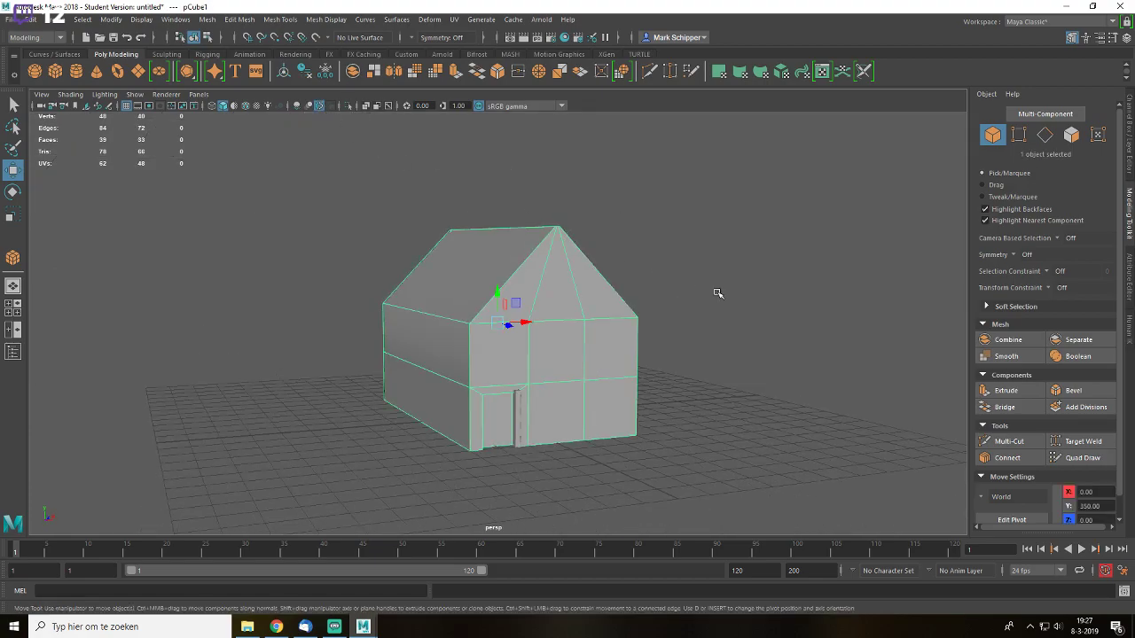
- Turn on screen-space ambient occlusion for the viewport and clear the selection
{"action": "scroll", "coordinate": [611, 384], "scroll_direction": "up", "scroll_amount": 3}
{"action": "left_click", "coordinate": [297, 106]}
{"action": "middle_click_drag", "start_coordinate": [799, 397], "coordinate": [830, 281], "text": "alt"}
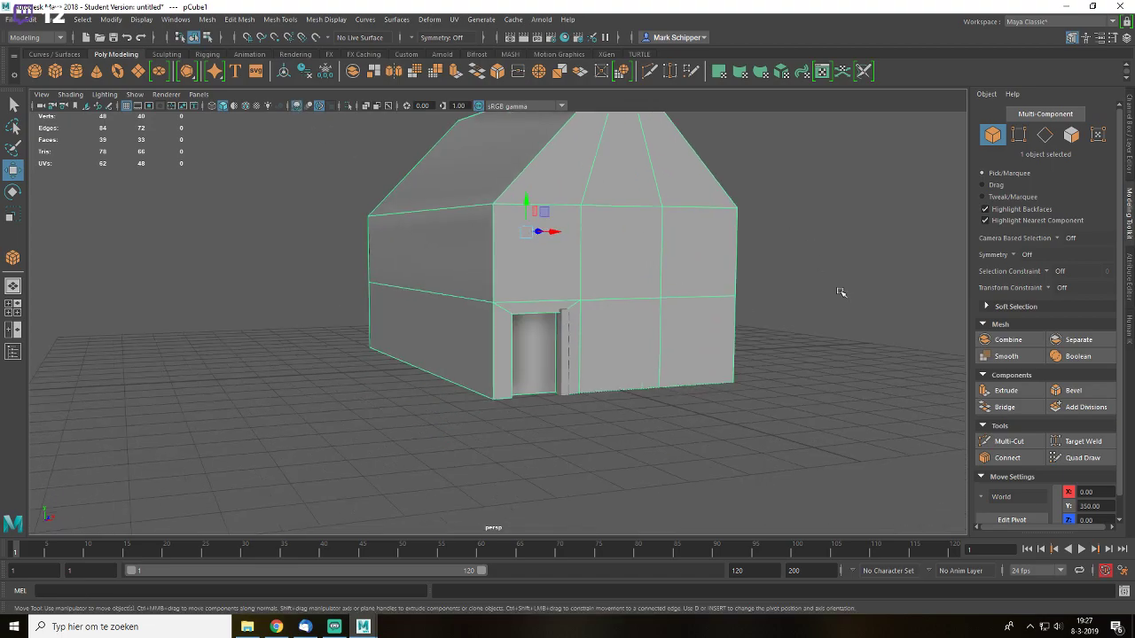
{"action": "left_click", "coordinate": [830, 281]}
{"action": "scroll", "coordinate": [564, 374], "scroll_direction": "up", "scroll_amount": 5}
{"action": "left_click_drag", "start_coordinate": [568, 368], "coordinate": [390, 355], "text": "alt"}
- Duplicate the door post and place the copy along the opposite edge of the doorway
{"action": "left_click", "coordinate": [364, 355]}
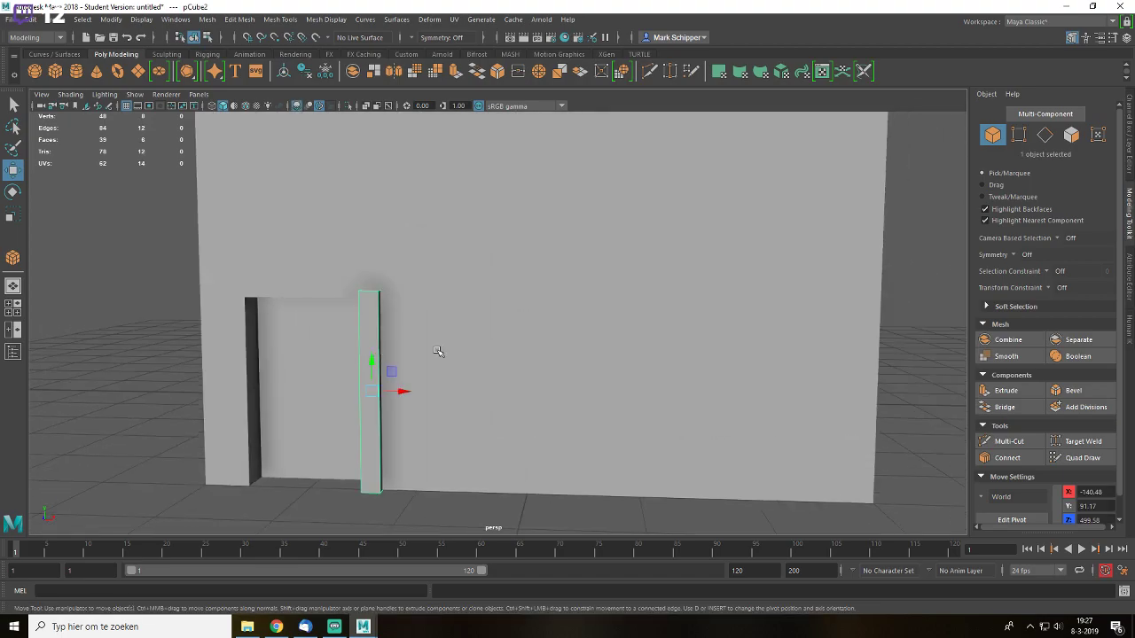
{"action": "key", "text": "f"}
{"action": "scroll", "coordinate": [621, 332], "scroll_direction": "up", "scroll_amount": 2}
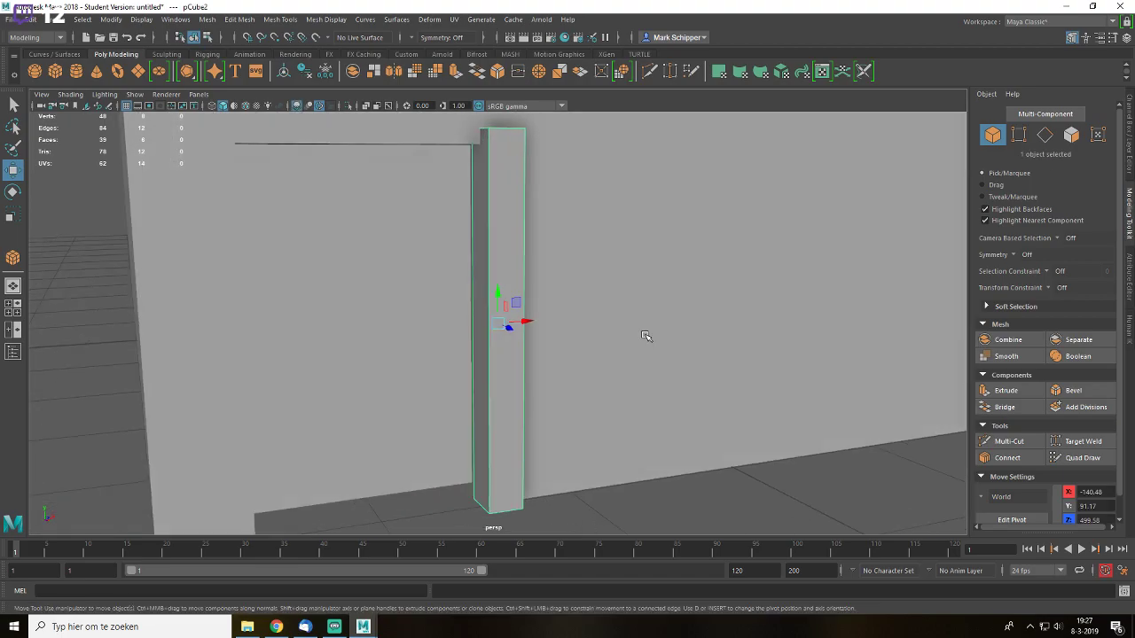
{"action": "left_click_drag", "start_coordinate": [561, 245], "coordinate": [603, 301], "text": "alt"}
{"action": "left_click_drag", "start_coordinate": [577, 251], "coordinate": [618, 292], "text": "alt"}
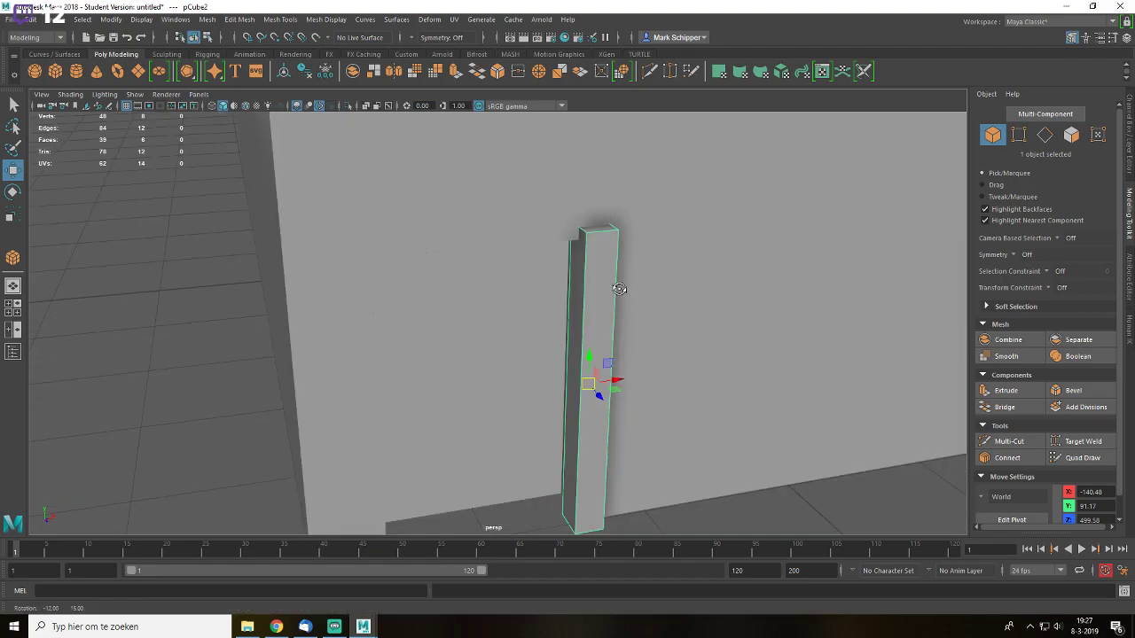
{"action": "left_click_drag", "start_coordinate": [613, 337], "coordinate": [770, 514], "text": "alt"}
{"action": "key", "text": "ctrl+d"}
{"action": "key", "text": "q"}
{"action": "left_click", "coordinate": [791, 412]}
{"action": "scroll", "coordinate": [793, 412], "scroll_direction": "down", "scroll_amount": 3}
{"action": "left_click", "coordinate": [828, 443]}
{"action": "left_click_drag", "start_coordinate": [863, 326], "coordinate": [834, 339], "text": "alt"}
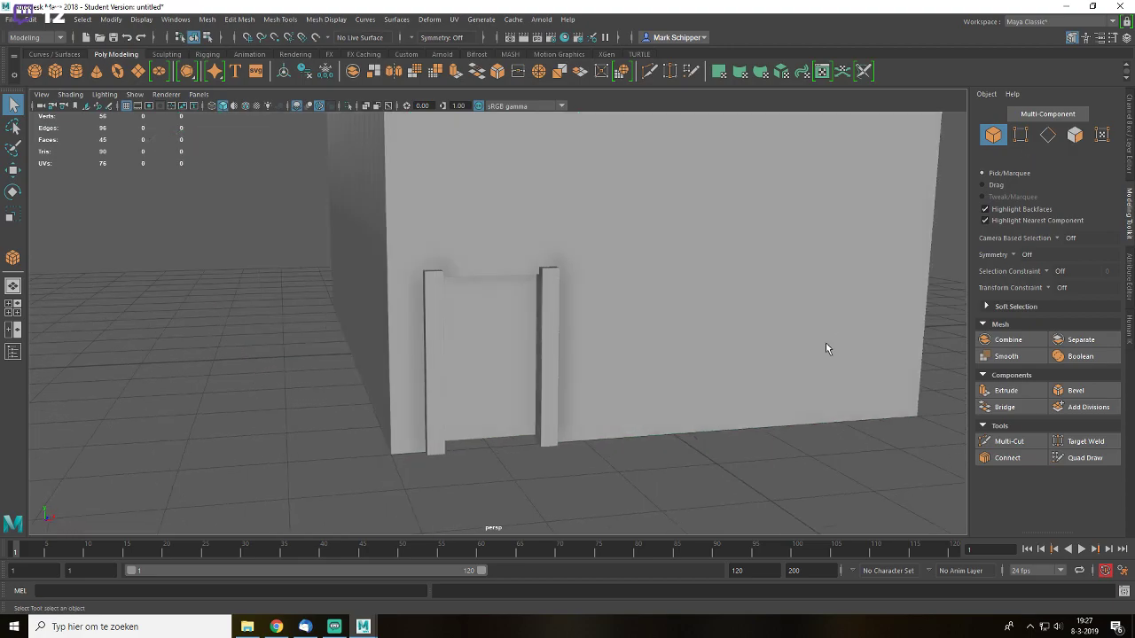
{"action": "left_click_drag", "start_coordinate": [244, 282], "coordinate": [615, 375]}
{"action": "left_click", "coordinate": [543, 391]}
{"action": "left_click", "coordinate": [676, 484]}
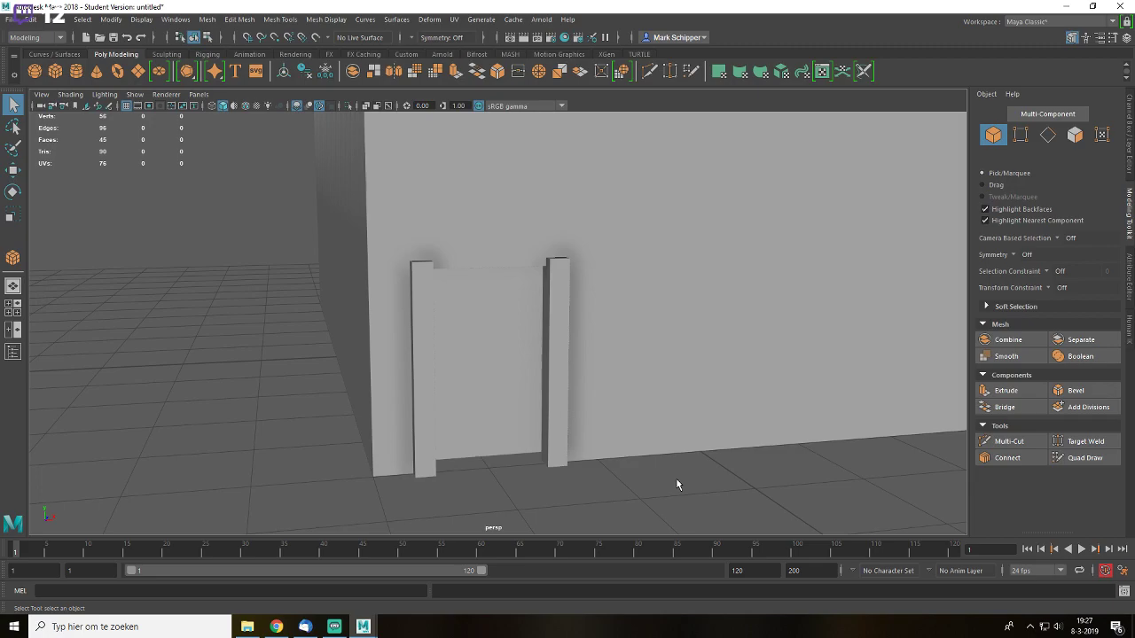
{"action": "left_click_drag", "start_coordinate": [675, 485], "coordinate": [672, 409], "text": "alt"}
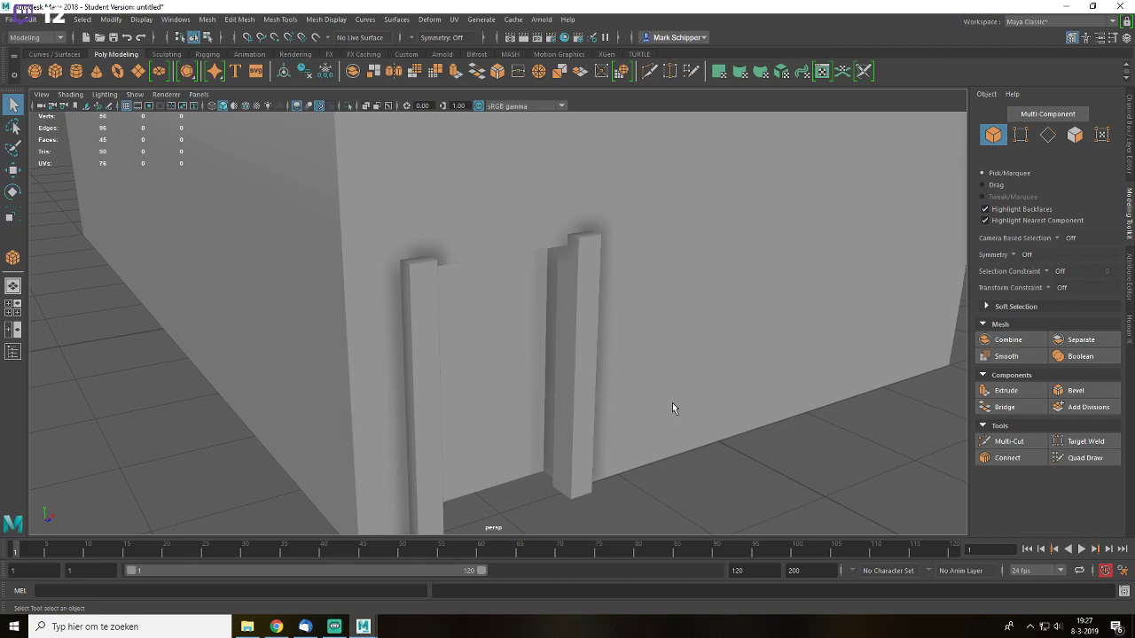
{"action": "scroll", "coordinate": [660, 401], "scroll_direction": "down", "scroll_amount": 2}
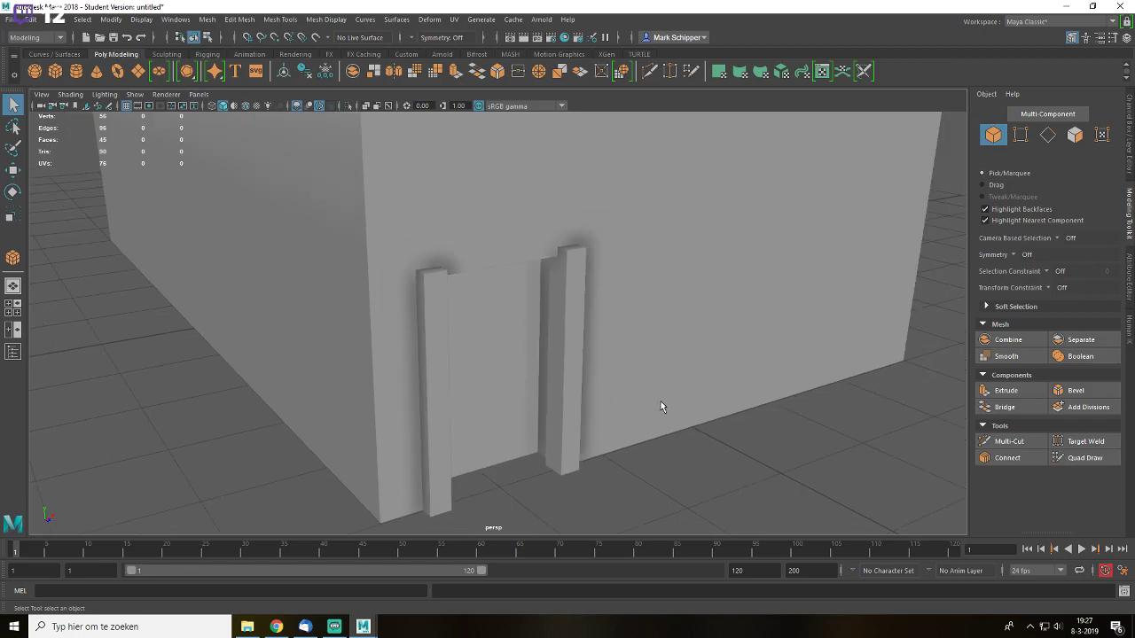
{"action": "scroll", "coordinate": [687, 465], "scroll_direction": "up", "scroll_amount": 2}
{"action": "scroll", "coordinate": [692, 473], "scroll_direction": "down", "scroll_amount": 2}
{"action": "scroll", "coordinate": [750, 466], "scroll_direction": "down", "scroll_amount": 2}
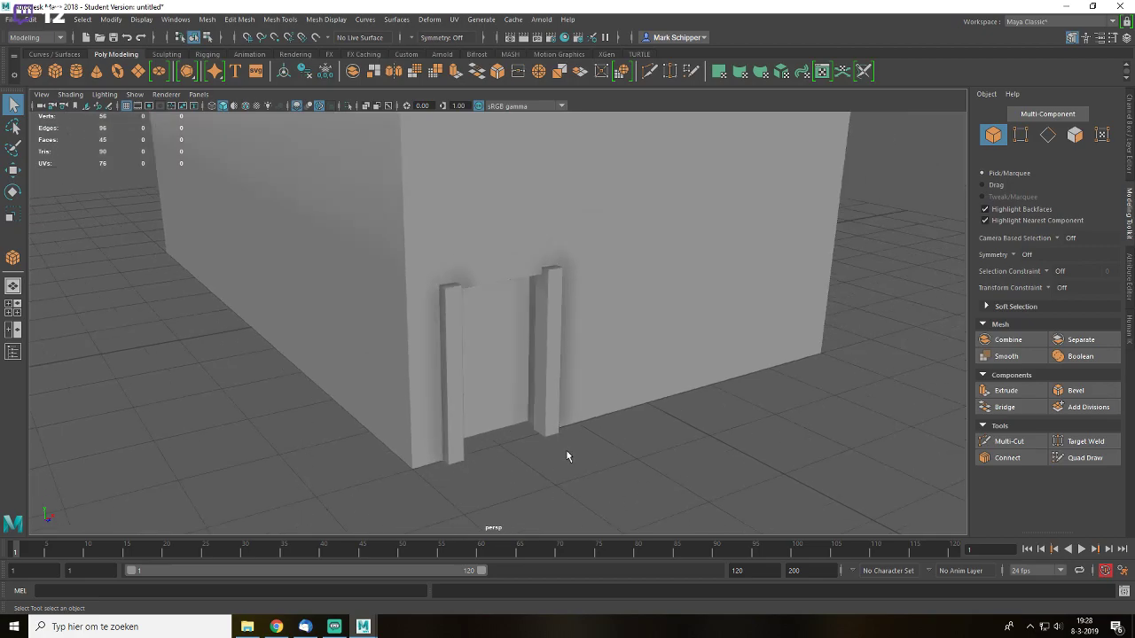
- Try combining the house body and both door posts into a single mesh
{"action": "left_click_drag", "start_coordinate": [287, 488], "coordinate": [928, 208]}
{"action": "left_click", "coordinate": [206, 20]}
{"action": "left_click", "coordinate": [250, 61]}
{"action": "key", "text": "w"}
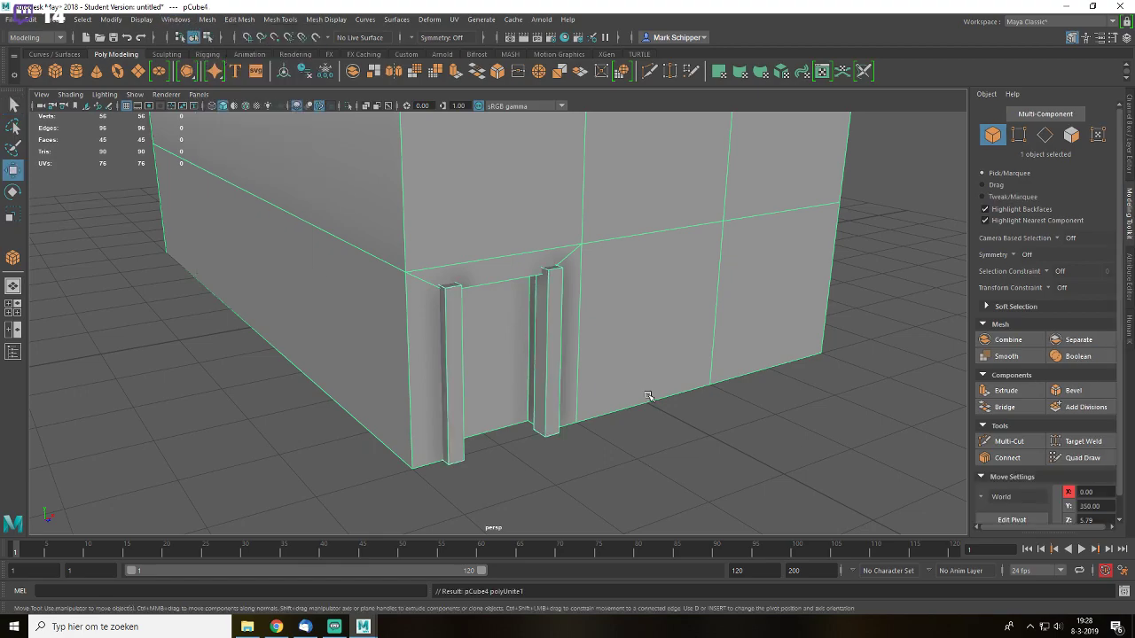
{"action": "left_click", "coordinate": [710, 434]}
{"action": "left_click", "coordinate": [638, 325]}
{"action": "key", "text": "ctrl+z"}
{"action": "key", "text": "ctrl+z"}
{"action": "key", "text": "ctrl+z"}
{"action": "left_click", "coordinate": [673, 466]}
{"action": "left_click", "coordinate": [545, 341]}
{"action": "left_click", "coordinate": [671, 438]}
{"action": "left_click", "coordinate": [635, 352]}
{"action": "left_click", "coordinate": [675, 463]}
{"action": "left_click_drag", "start_coordinate": [367, 473], "coordinate": [916, 286]}
{"action": "left_click", "coordinate": [763, 462]}
- Select only the two door posts and combine them into one mesh
{"action": "left_click_drag", "start_coordinate": [647, 404], "coordinate": [370, 380], "text": "alt"}
{"action": "key", "text": "q"}
{"action": "left_click", "coordinate": [583, 352]}
{"action": "left_click", "coordinate": [370, 377], "text": "shift"}
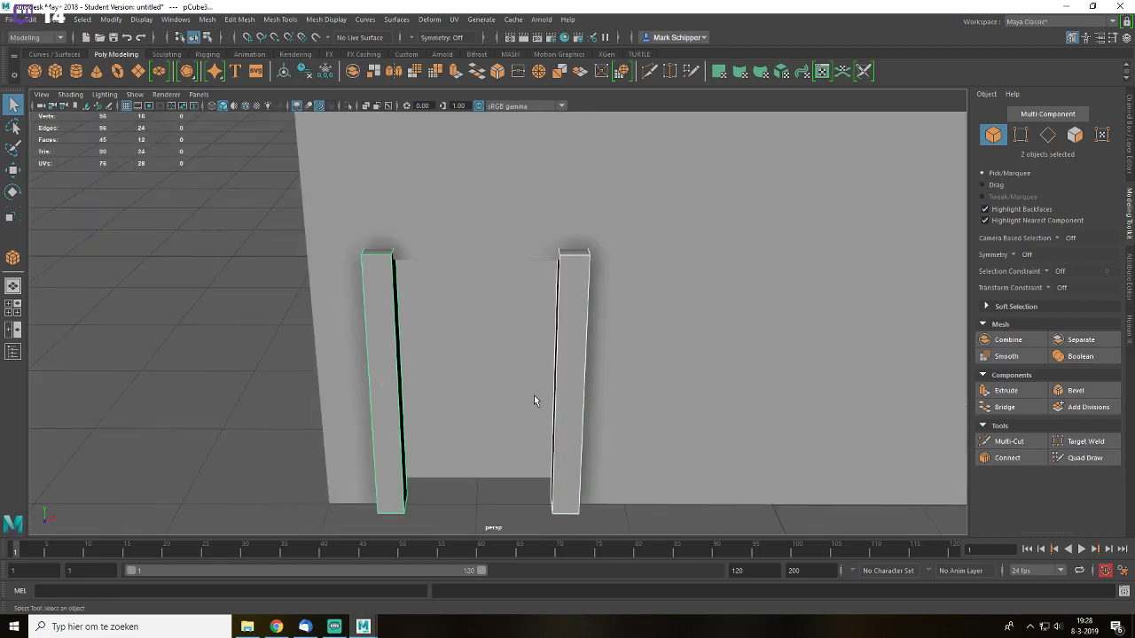
{"action": "left_click_drag", "start_coordinate": [531, 398], "coordinate": [633, 262], "text": "alt"}
{"action": "left_click", "coordinate": [206, 18]}
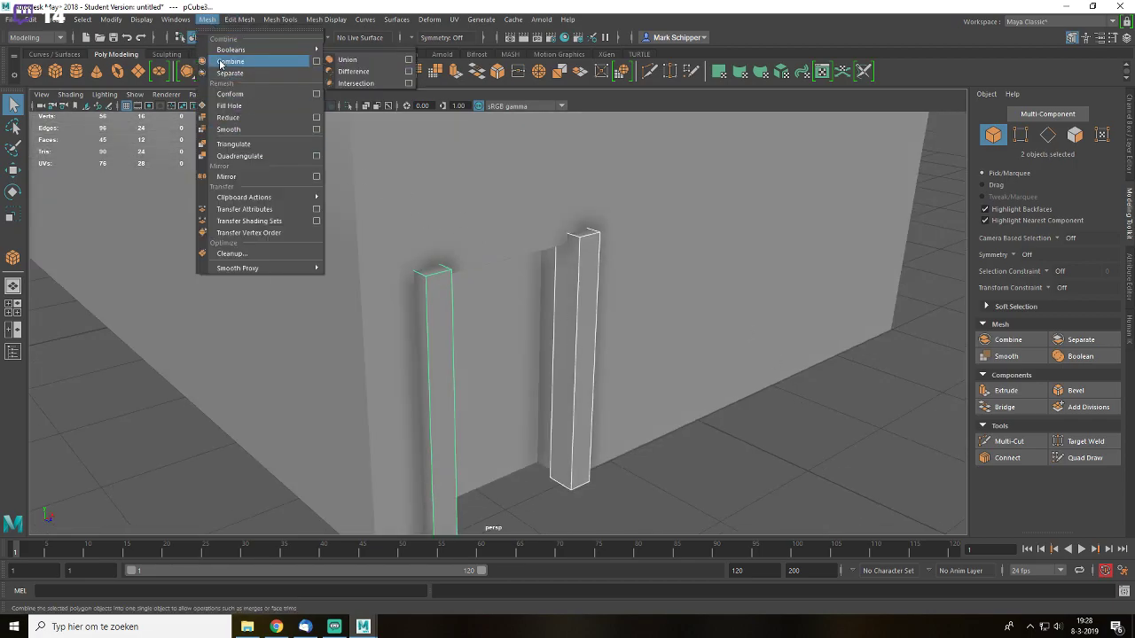
{"action": "left_click", "coordinate": [230, 62]}
{"action": "left_click_drag", "start_coordinate": [485, 220], "coordinate": [507, 237], "text": "alt"}
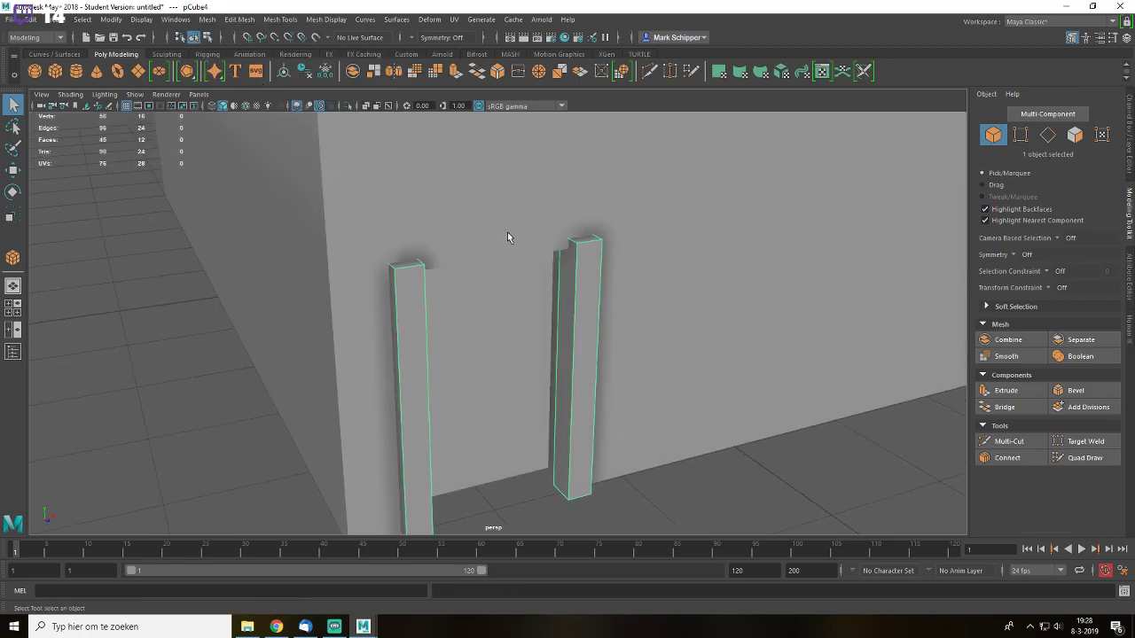
- Try bridging the top faces of the two door posts, adjusting the bridge's curve type and divisions
{"action": "left_click_drag", "start_coordinate": [519, 360], "coordinate": [573, 292], "text": "alt"}
{"action": "right_click_drag", "start_coordinate": [589, 275], "coordinate": [578, 246]}
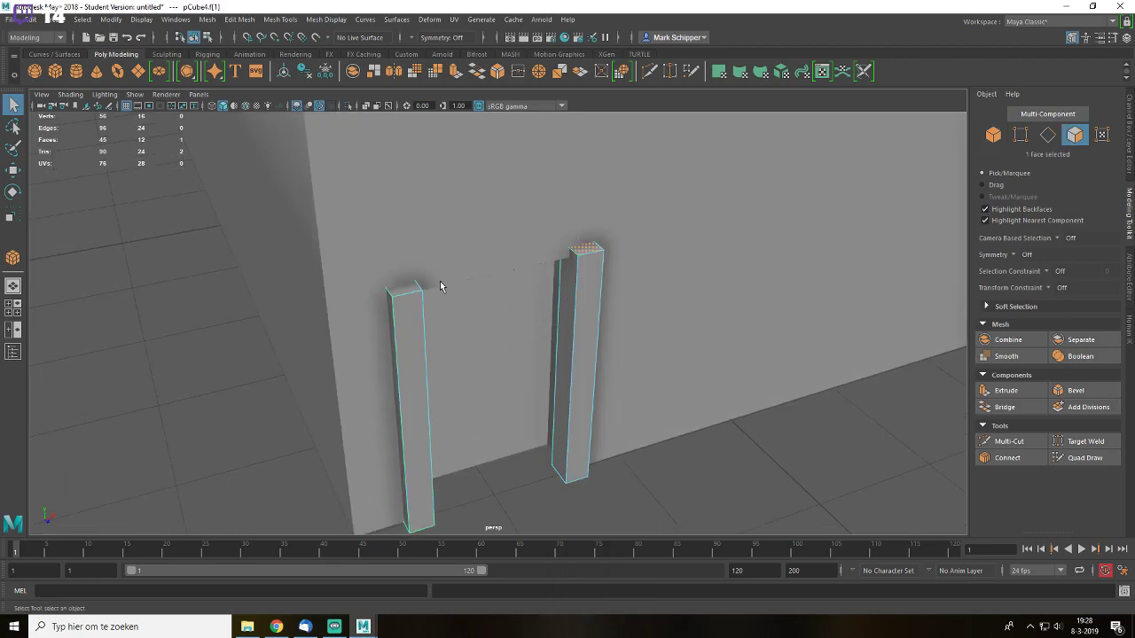
{"action": "left_click", "coordinate": [1004, 407]}
{"action": "left_click_drag", "start_coordinate": [523, 269], "coordinate": [568, 314], "text": "alt"}
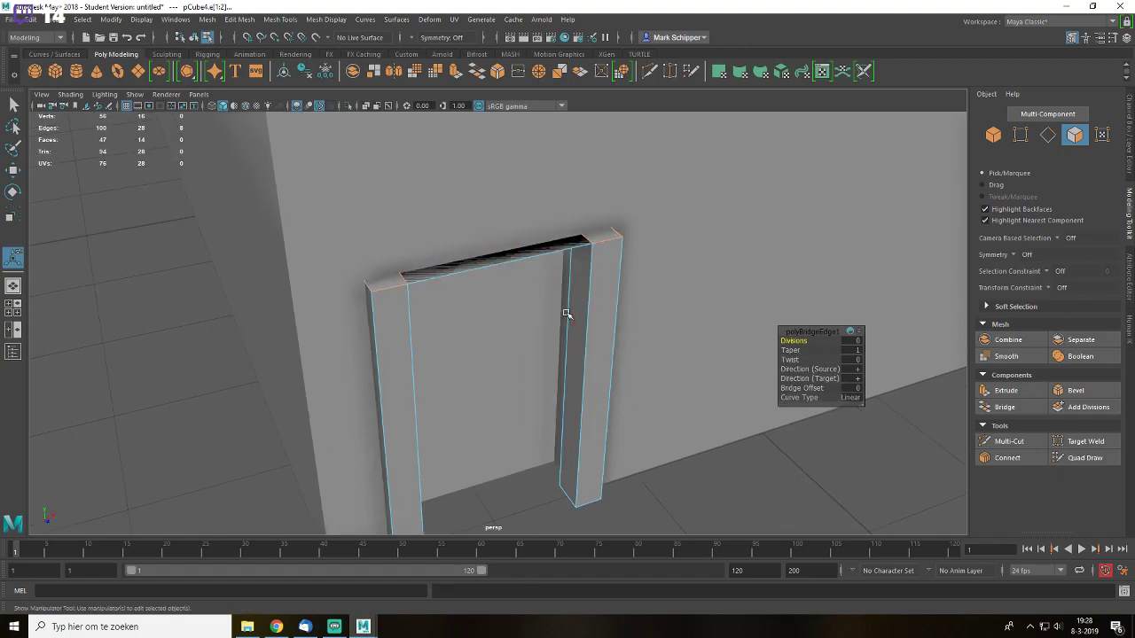
{"action": "left_click", "coordinate": [849, 398]}
{"action": "left_click", "coordinate": [865, 412]}
{"action": "left_click_drag", "start_coordinate": [794, 341], "coordinate": [893, 351]}
{"action": "left_click_drag", "start_coordinate": [631, 385], "coordinate": [727, 368], "text": "alt"}
{"action": "key", "text": "ctrl+z"}
{"action": "key", "text": "ctrl+z"}
{"action": "key", "text": "ctrl+z"}
{"action": "key", "text": "ctrl+z"}
- Try bridging the post tops again with the Blend curve type and changed divisions
{"action": "key", "text": "q"}
{"action": "left_click", "coordinate": [659, 290]}
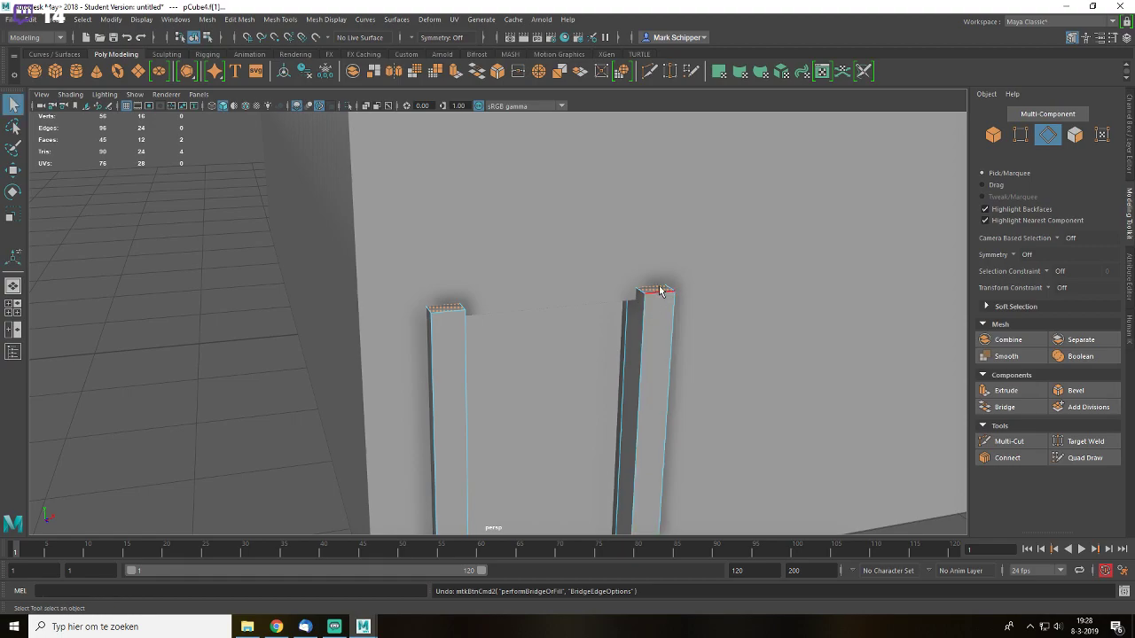
{"action": "right_click_drag", "start_coordinate": [666, 286], "coordinate": [666, 319]}
{"action": "left_click", "coordinate": [663, 290]}
{"action": "left_click", "coordinate": [1004, 407]}
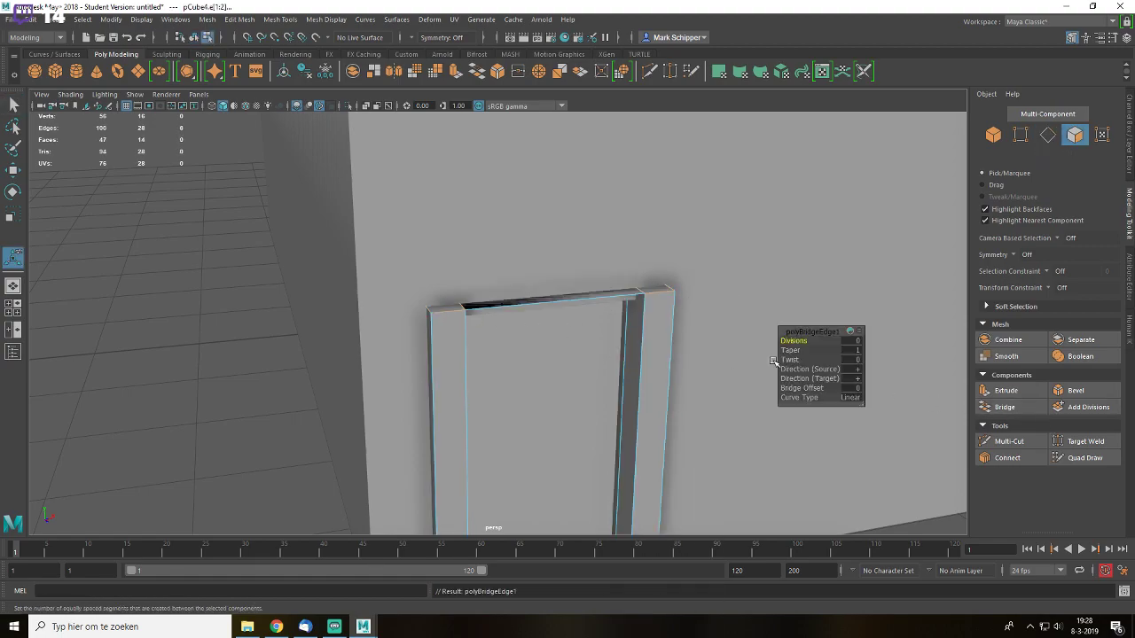
{"action": "left_click", "coordinate": [849, 402]}
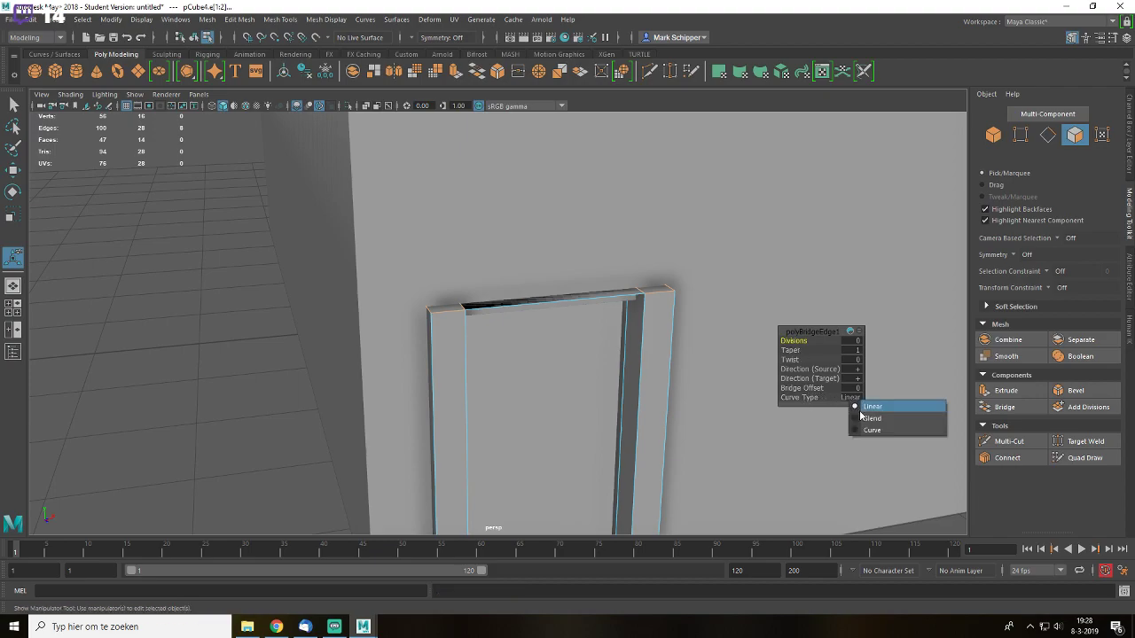
{"action": "left_click", "coordinate": [877, 413]}
{"action": "left_click_drag", "start_coordinate": [793, 340], "coordinate": [821, 342]}
{"action": "left_click_drag", "start_coordinate": [673, 323], "coordinate": [586, 336], "text": "alt"}
{"action": "key", "text": "q"}
{"action": "key", "text": "ctrl+z"}
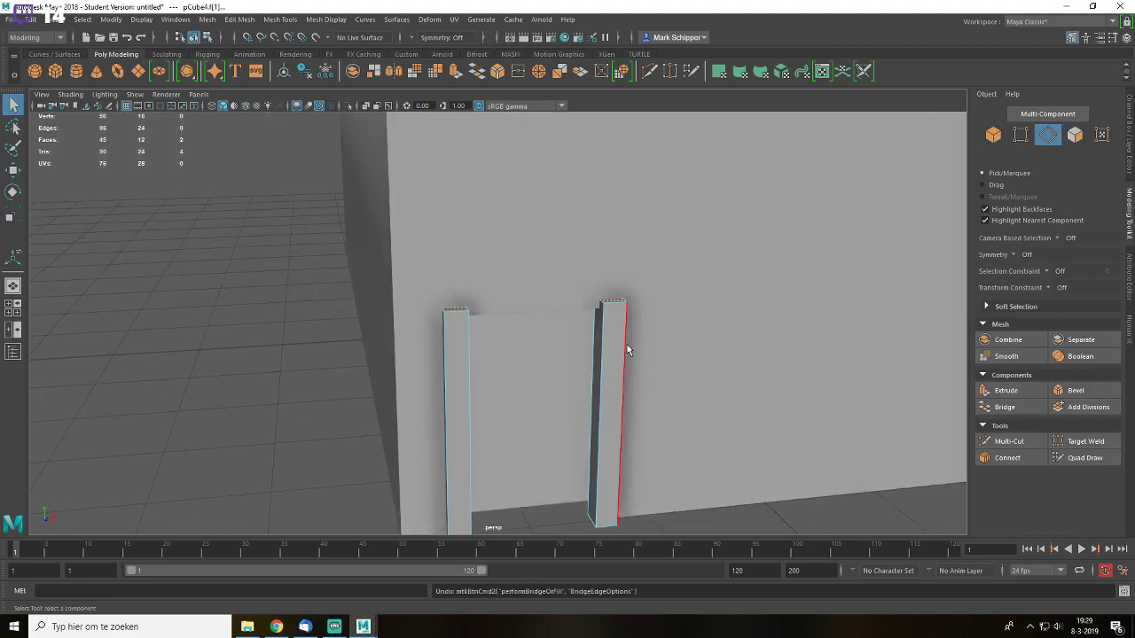
- Select the outer top edge of each door post and raise both edges so the post tops slope inward
{"action": "scroll", "coordinate": [626, 343], "scroll_direction": "up", "scroll_amount": 3}
{"action": "right_click_drag", "start_coordinate": [682, 326], "coordinate": [694, 225]}
{"action": "left_click", "coordinate": [704, 283]}
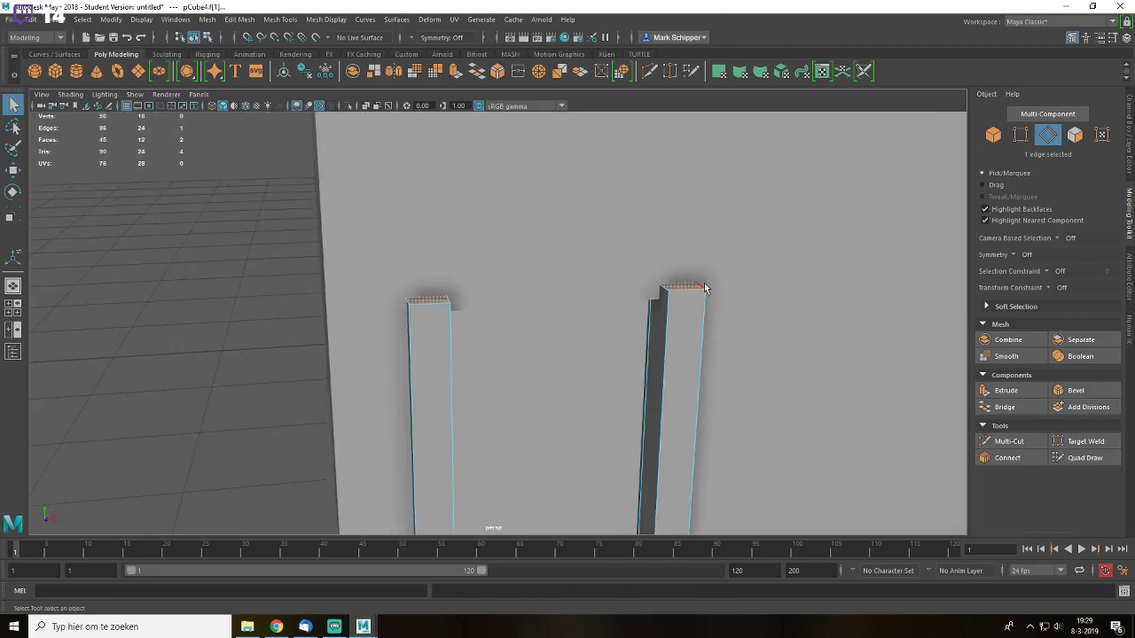
{"action": "left_click", "coordinate": [413, 303]}
{"action": "left_click", "coordinate": [407, 302], "text": "shift"}
{"action": "left_click_drag", "start_coordinate": [407, 302], "coordinate": [450, 329], "text": "alt"}
{"action": "key", "text": "w"}
{"action": "left_click_drag", "start_coordinate": [568, 275], "coordinate": [570, 253]}
{"action": "left_click_drag", "start_coordinate": [657, 265], "coordinate": [628, 256], "text": "alt"}
- Bridge the two sloped top faces of the door posts to form a mitred lintel over the doorway
{"action": "key", "text": "q"}
{"action": "right_click_drag", "start_coordinate": [694, 268], "coordinate": [693, 296]}
{"action": "left_click", "coordinate": [680, 272]}
{"action": "left_click", "coordinate": [454, 306], "text": "shift"}
{"action": "left_click", "coordinate": [1004, 407]}
{"action": "left_click_drag", "start_coordinate": [621, 324], "coordinate": [638, 309], "text": "alt"}
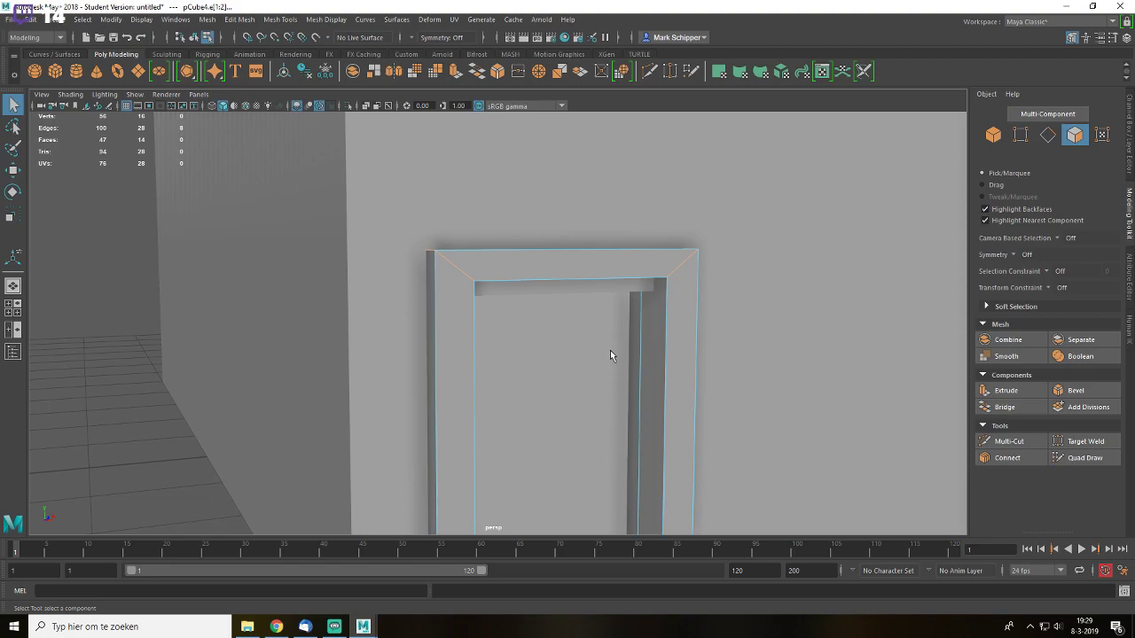
- Lower the door frame's top corner vertices slightly and return to object selection
{"action": "left_click_drag", "start_coordinate": [646, 266], "coordinate": [588, 264], "text": "alt"}
{"action": "right_click_drag", "start_coordinate": [607, 266], "coordinate": [522, 236]}
{"action": "left_click_drag", "start_coordinate": [350, 194], "coordinate": [789, 309]}
{"action": "key", "text": "w"}
{"action": "left_click_drag", "start_coordinate": [535, 239], "coordinate": [554, 264]}
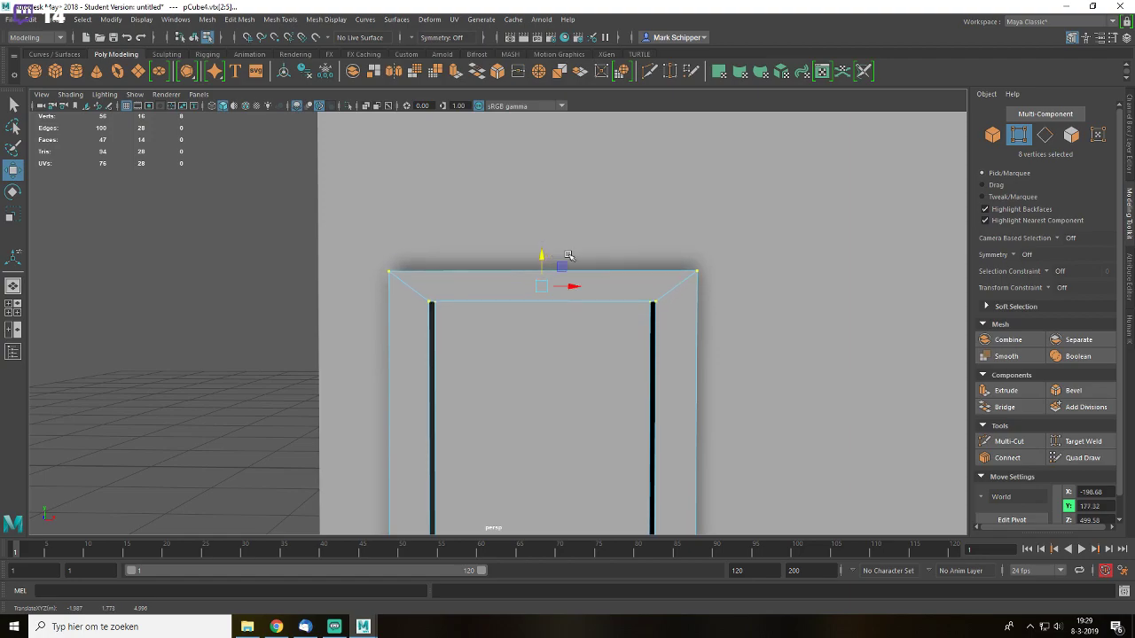
{"action": "key", "text": "q"}
{"action": "right_click_drag", "start_coordinate": [633, 278], "coordinate": [681, 256]}
{"action": "scroll", "coordinate": [699, 307], "scroll_direction": "down", "scroll_amount": 5}
{"action": "key", "text": "f"}
{"action": "scroll", "coordinate": [611, 461], "scroll_direction": "down", "scroll_amount": 4}
{"action": "left_click", "coordinate": [656, 489]}
- Switch the house body to face selection and select the three upper-storey faces of its front wall
{"action": "left_click_drag", "start_coordinate": [640, 448], "coordinate": [604, 375], "text": "alt"}
{"action": "scroll", "coordinate": [603, 379], "scroll_direction": "down", "scroll_amount": 5}
{"action": "left_click_drag", "start_coordinate": [704, 361], "coordinate": [899, 360], "text": "alt"}
{"action": "left_click", "coordinate": [667, 347]}
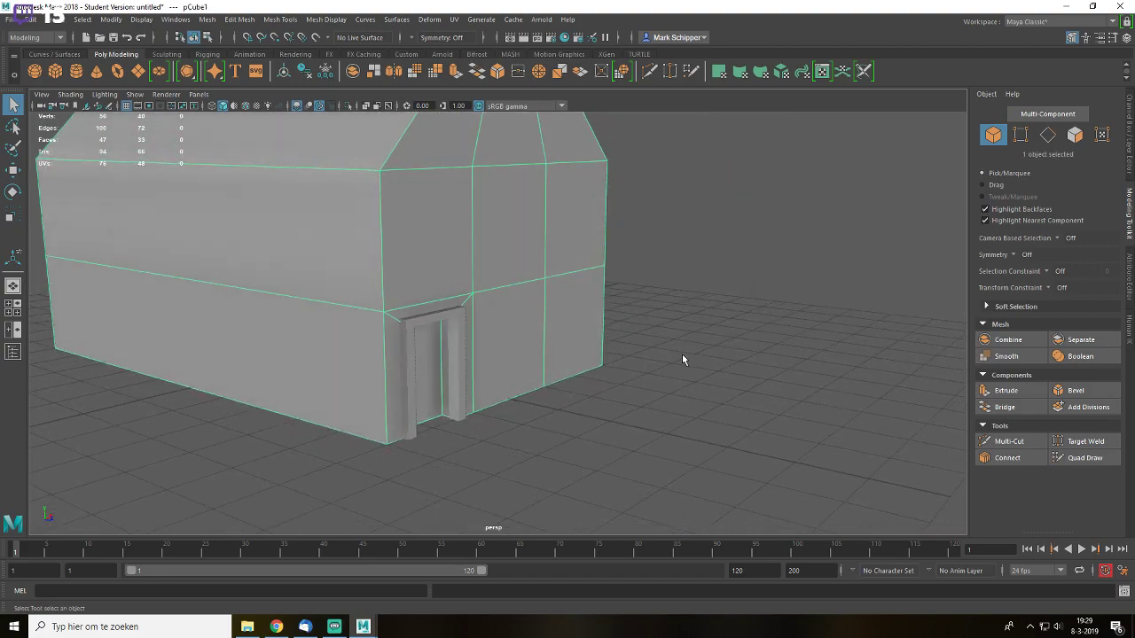
{"action": "left_click_drag", "start_coordinate": [650, 337], "coordinate": [677, 334], "text": "alt"}
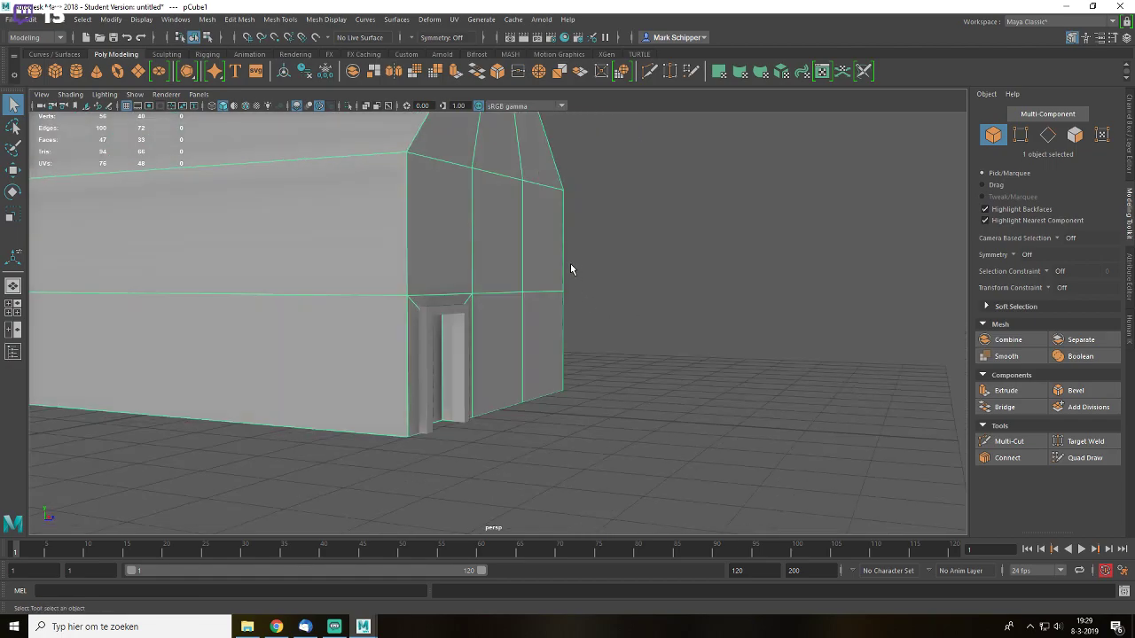
{"action": "left_click_drag", "start_coordinate": [569, 266], "coordinate": [577, 299], "text": "alt"}
{"action": "right_click", "coordinate": [582, 285]}
{"action": "right_click_drag", "start_coordinate": [584, 302], "coordinate": [583, 319]}
{"action": "left_click_drag", "start_coordinate": [705, 329], "coordinate": [523, 341], "text": "alt"}
{"action": "left_click", "coordinate": [513, 343]}
{"action": "left_click", "coordinate": [615, 346], "text": "shift"}
{"action": "left_click", "coordinate": [694, 344], "text": "shift"}
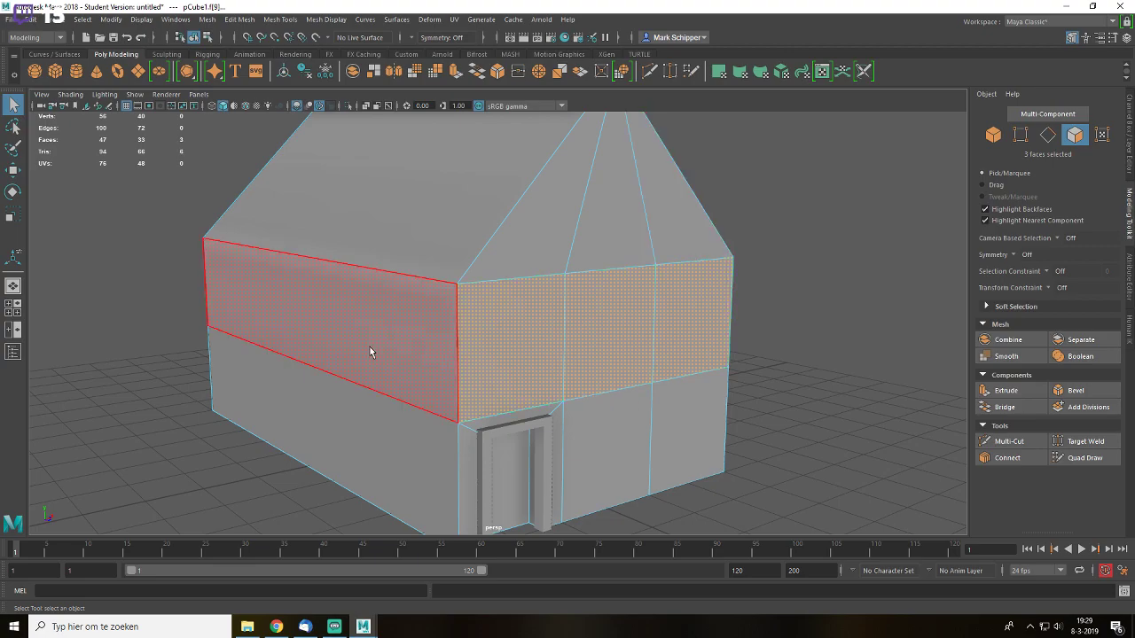
- Try extruding the upper-storey faces of the house's two side walls outward
{"action": "left_click", "coordinate": [426, 344]}
{"action": "left_click_drag", "start_coordinate": [780, 357], "coordinate": [656, 362], "text": "alt"}
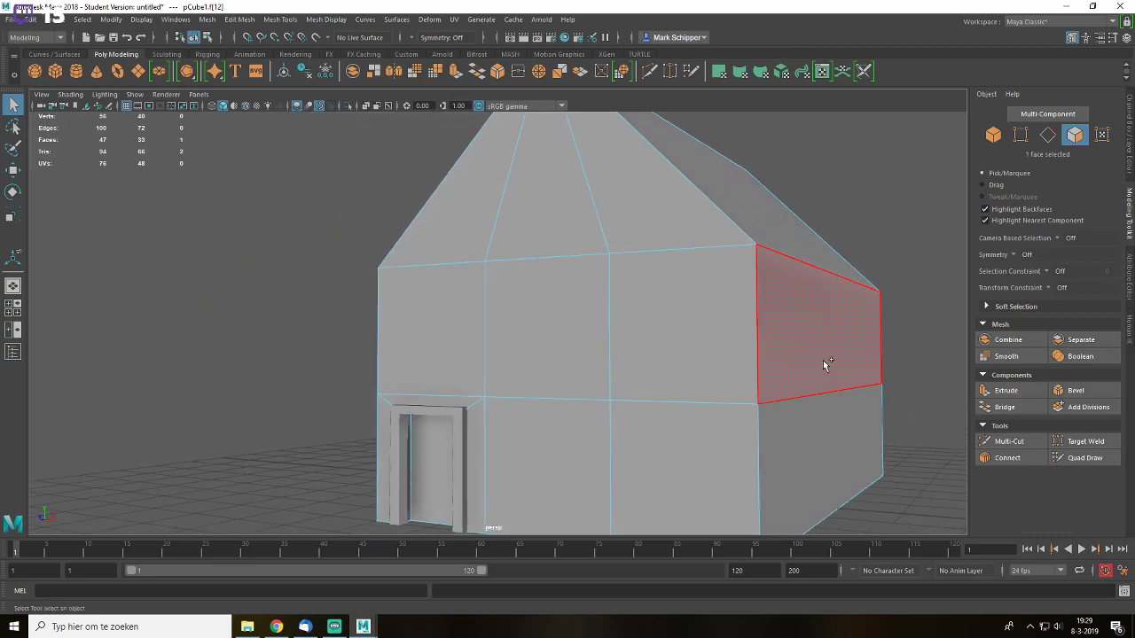
{"action": "left_click", "coordinate": [813, 307], "text": "shift"}
{"action": "left_click_drag", "start_coordinate": [768, 348], "coordinate": [832, 401], "text": "alt"}
{"action": "key", "text": "ctrl+e"}
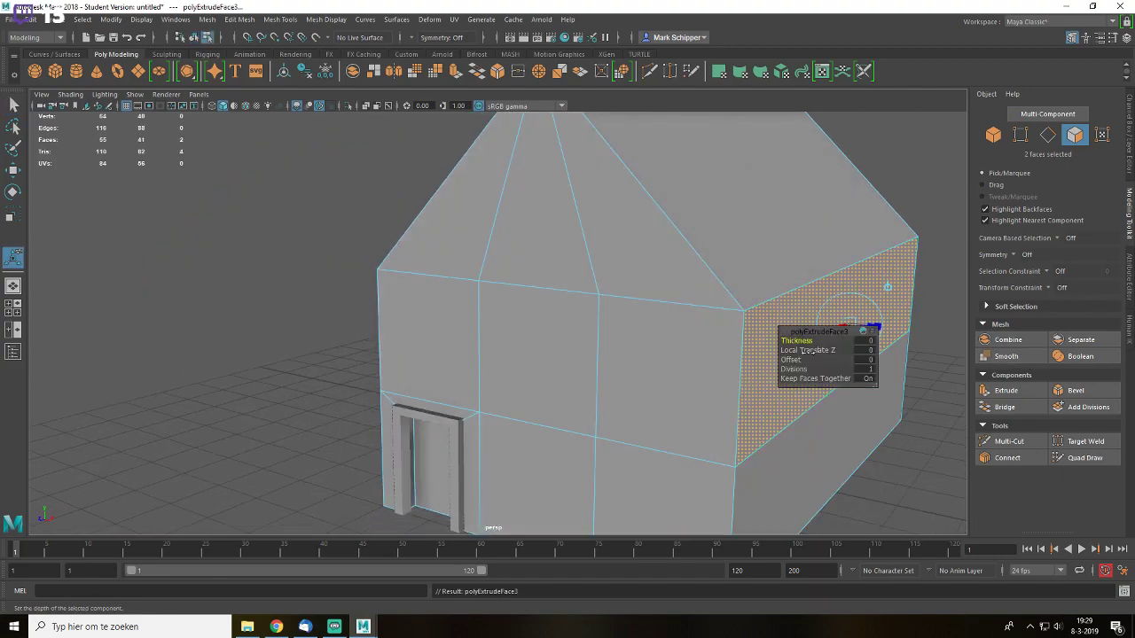
{"action": "left_click_drag", "start_coordinate": [802, 341], "coordinate": [926, 341]}
{"action": "left_click_drag", "start_coordinate": [749, 389], "coordinate": [767, 355], "text": "alt"}
{"action": "key", "text": "ctrl+z"}
{"action": "key", "text": "ctrl+z"}
{"action": "left_click_drag", "start_coordinate": [687, 353], "coordinate": [679, 357], "text": "alt"}
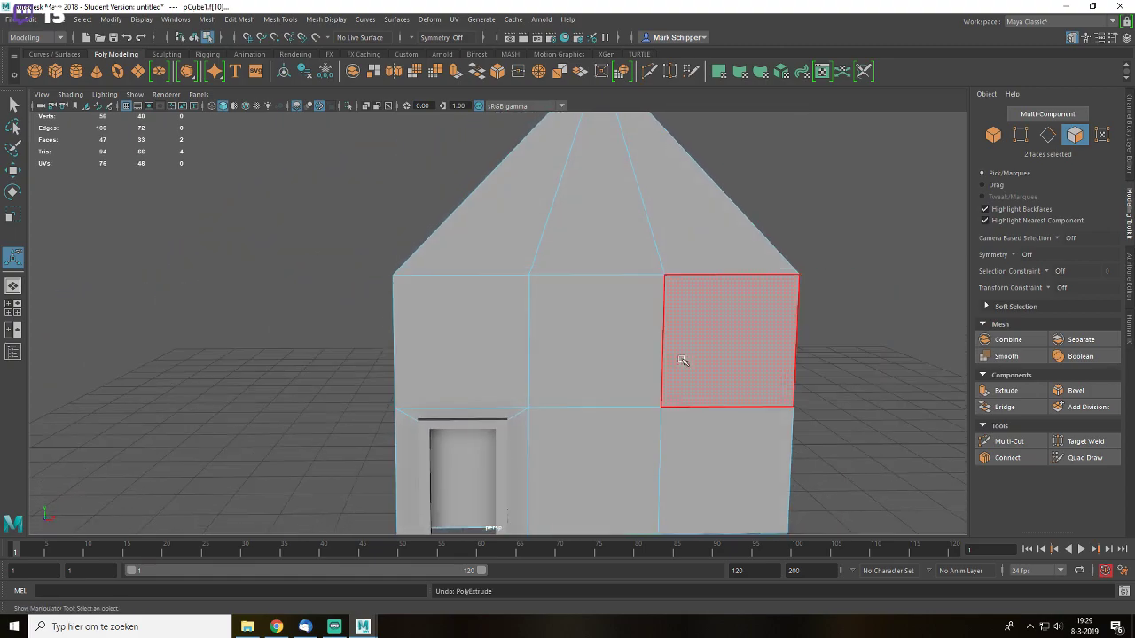
- Replace the selection with the front wall's three upper-storey faces
{"action": "key", "text": "q"}
{"action": "left_click", "coordinate": [455, 356]}
{"action": "left_click", "coordinate": [612, 357], "text": "shift"}
{"action": "left_click", "coordinate": [748, 373], "text": "shift"}
- Try extruding only the selected upper-storey front faces
{"action": "left_click_drag", "start_coordinate": [748, 373], "coordinate": [919, 368], "text": "alt"}
{"action": "key", "text": "ctrl+e"}
{"action": "key", "text": "ctrl+z"}
{"action": "key", "text": "ctrl+z"}
{"action": "key", "text": "ctrl+z"}
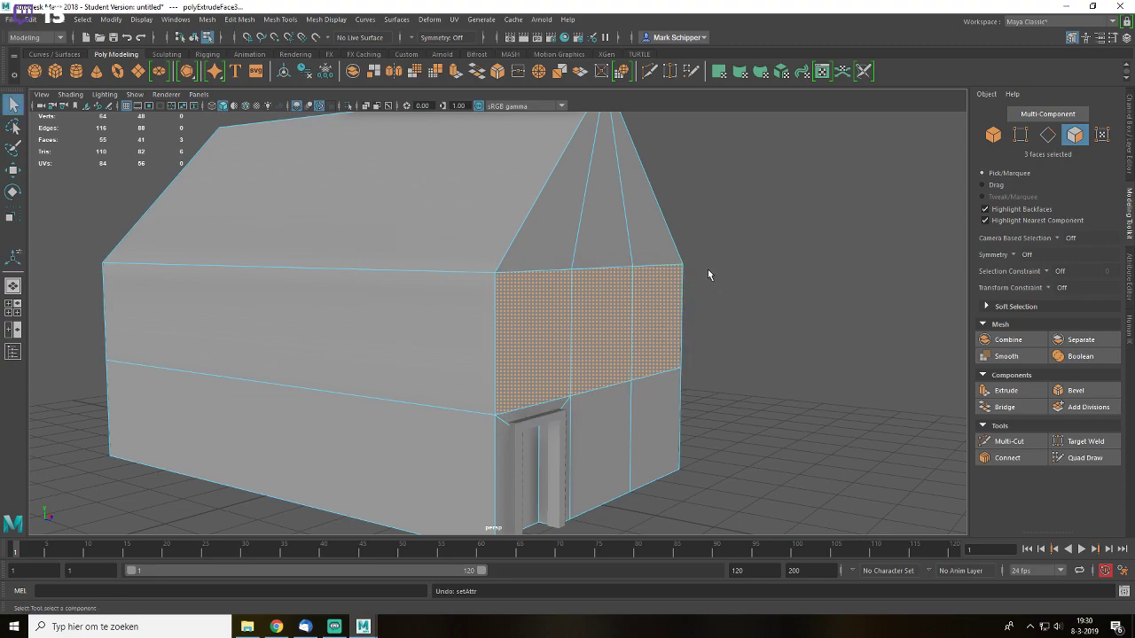
- Add the front gable's three faces to the selected upper-storey front faces
{"action": "left_click", "coordinate": [657, 249], "text": "shift"}
{"action": "left_click", "coordinate": [602, 249], "text": "shift"}
{"action": "left_click", "coordinate": [550, 232], "text": "shift"}
- Try extruding the selected upper-storey and gable faces with a thickness of 50
{"action": "key", "text": "ctrl+e"}
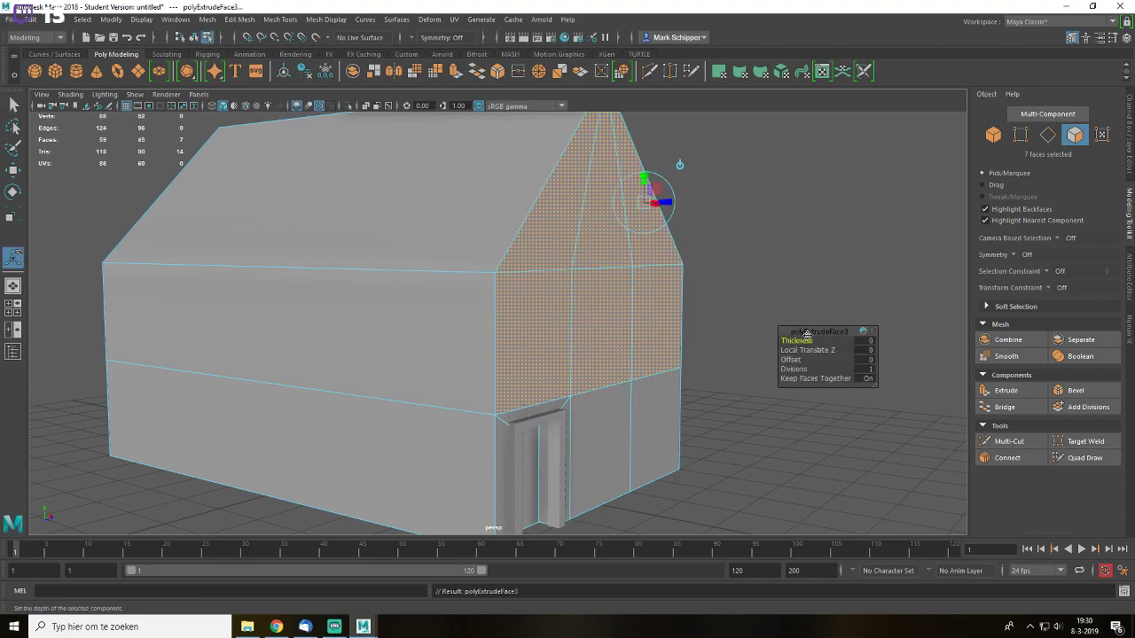
{"action": "left_click_drag", "start_coordinate": [796, 342], "coordinate": [867, 348]}
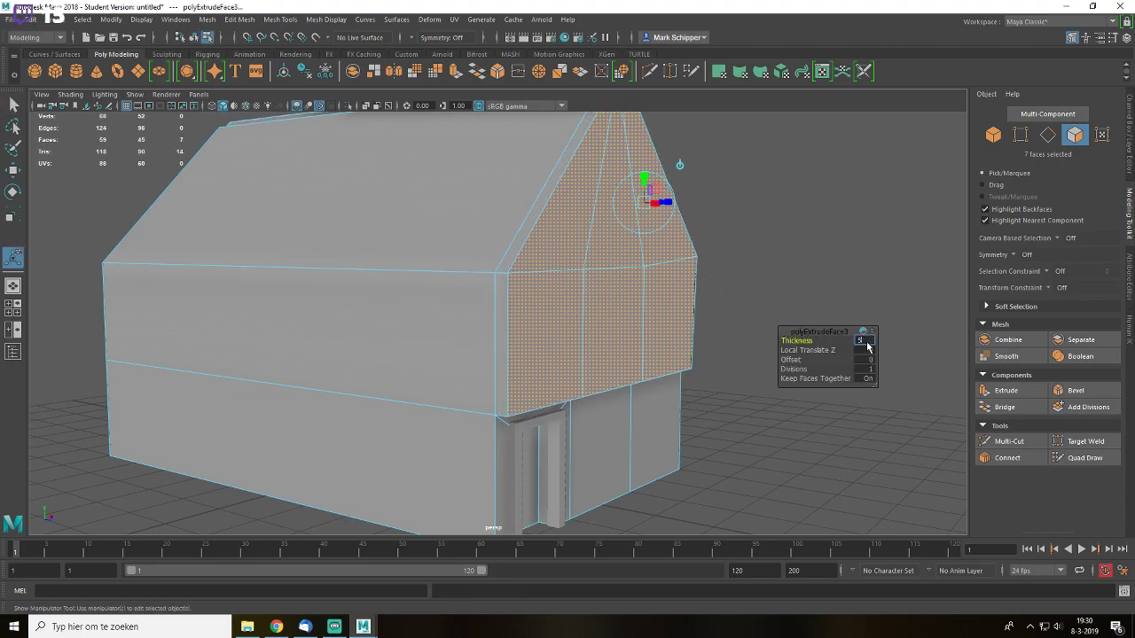
{"action": "type", "text": "50"}
{"action": "key", "text": "Return"}
{"action": "left_click_drag", "start_coordinate": [470, 332], "coordinate": [509, 347], "text": "alt"}
{"action": "left_click_drag", "start_coordinate": [603, 306], "coordinate": [667, 316], "text": "alt"}
{"action": "key", "text": "ctrl+z"}
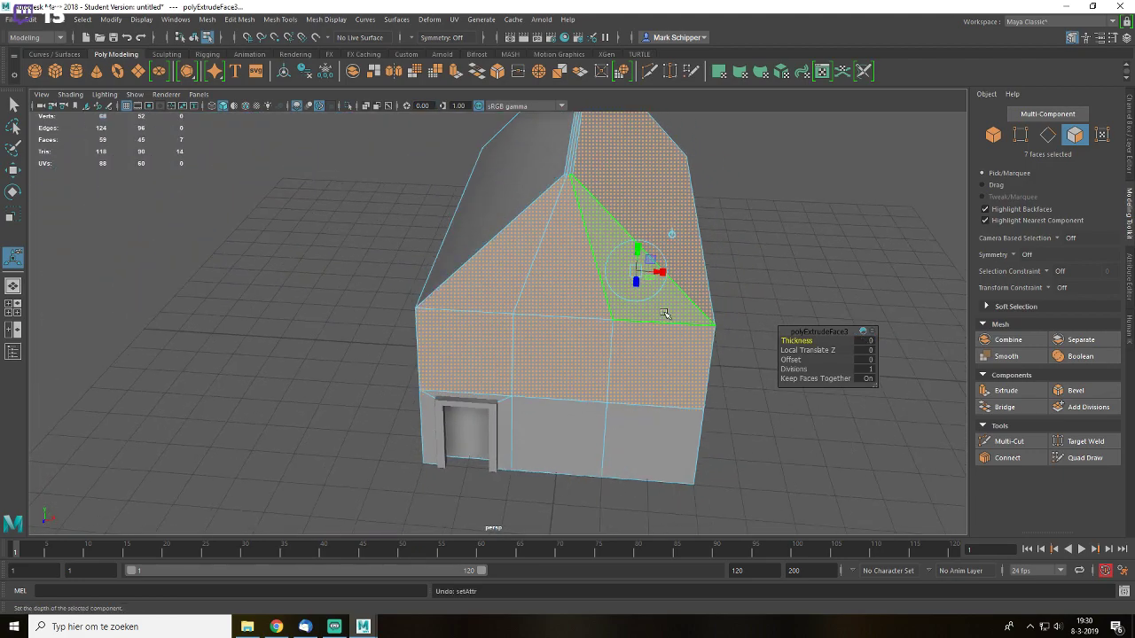
{"action": "key", "text": "ctrl+z"}
- Deselect the stray roof face and extrude the six upper-storey and gable front faces with a thickness of 150
{"action": "left_click", "coordinate": [648, 226], "text": "ctrl"}
{"action": "key", "text": "ctrl+e"}
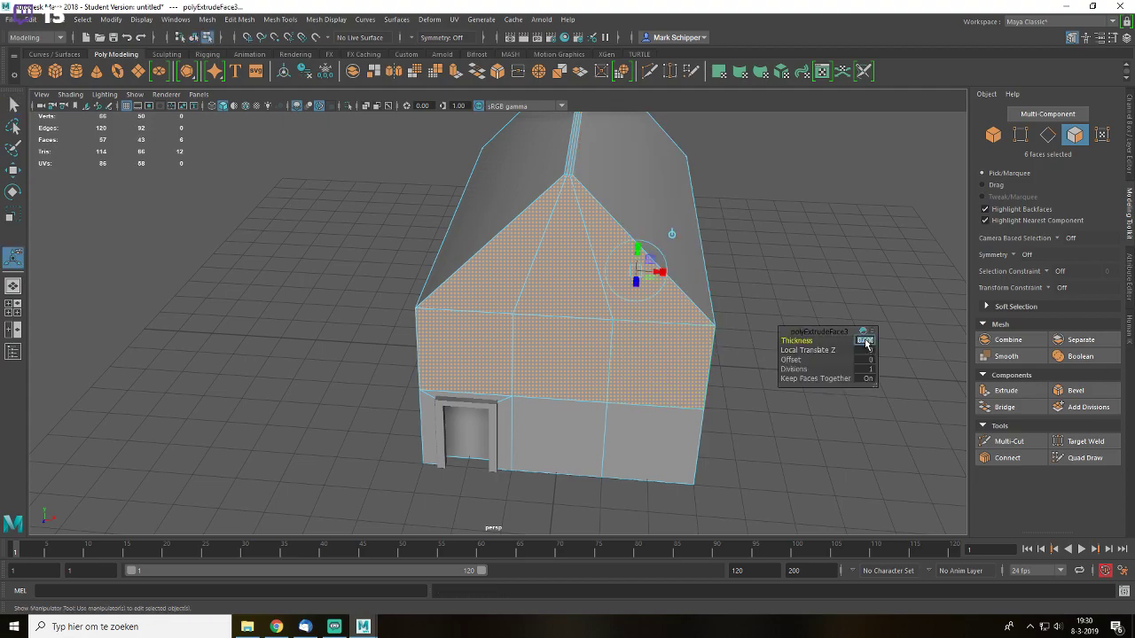
{"action": "key", "text": "Return"}
{"action": "left_click_drag", "start_coordinate": [587, 343], "coordinate": [681, 329], "text": "alt"}
{"action": "left_click_drag", "start_coordinate": [862, 354], "coordinate": [831, 362], "text": "alt"}
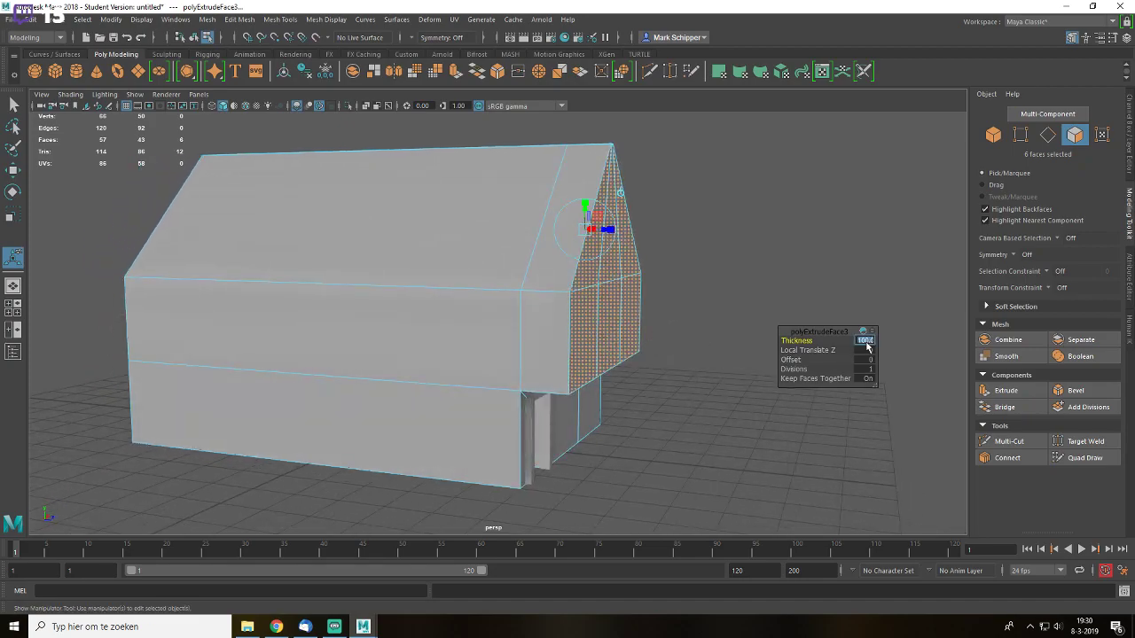
{"action": "key", "text": "Return"}
{"action": "left_click_drag", "start_coordinate": [794, 293], "coordinate": [833, 345], "text": "alt"}
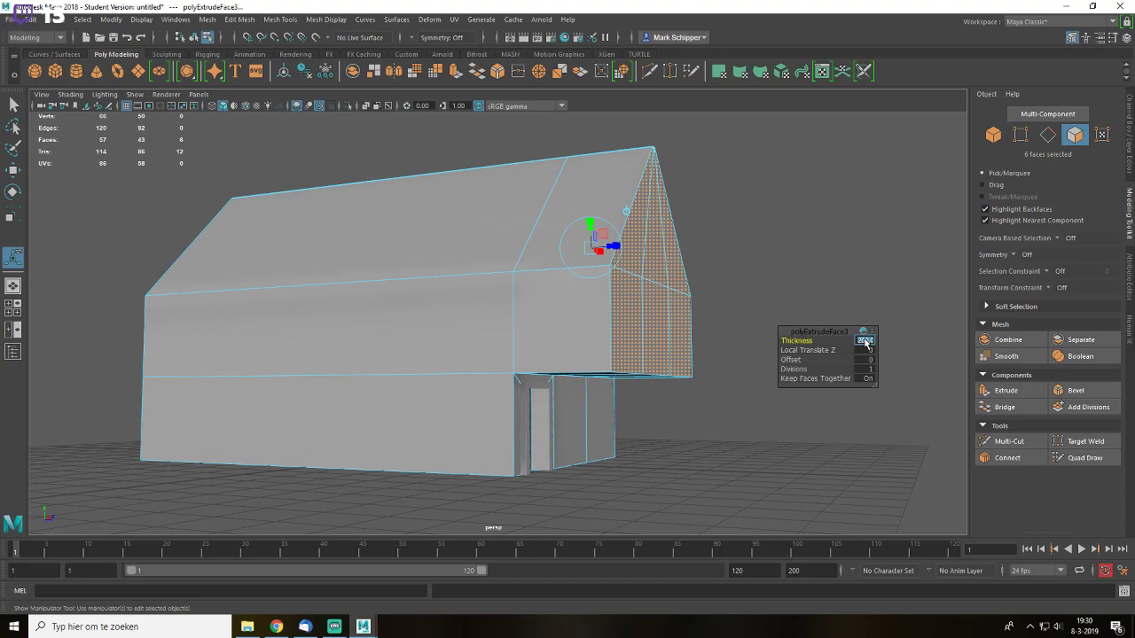
{"action": "type", "text": "150"}
{"action": "key", "text": "Return"}
- Return to object selection and examine the overhanging upper storey and its underside above the doorway
{"action": "left_click_drag", "start_coordinate": [709, 288], "coordinate": [567, 274], "text": "alt"}
{"action": "key", "text": "q"}
{"action": "left_click_drag", "start_coordinate": [713, 268], "coordinate": [574, 257], "text": "alt"}
{"action": "right_click_drag", "start_coordinate": [531, 258], "coordinate": [572, 245]}
{"action": "left_click_drag", "start_coordinate": [271, 261], "coordinate": [672, 349], "text": "alt"}
{"action": "scroll", "coordinate": [632, 328], "scroll_direction": "up", "scroll_amount": 3}
{"action": "middle_click_drag", "start_coordinate": [620, 385], "coordinate": [631, 292], "text": "alt"}
{"action": "scroll", "coordinate": [631, 293], "scroll_direction": "up", "scroll_amount": 1}
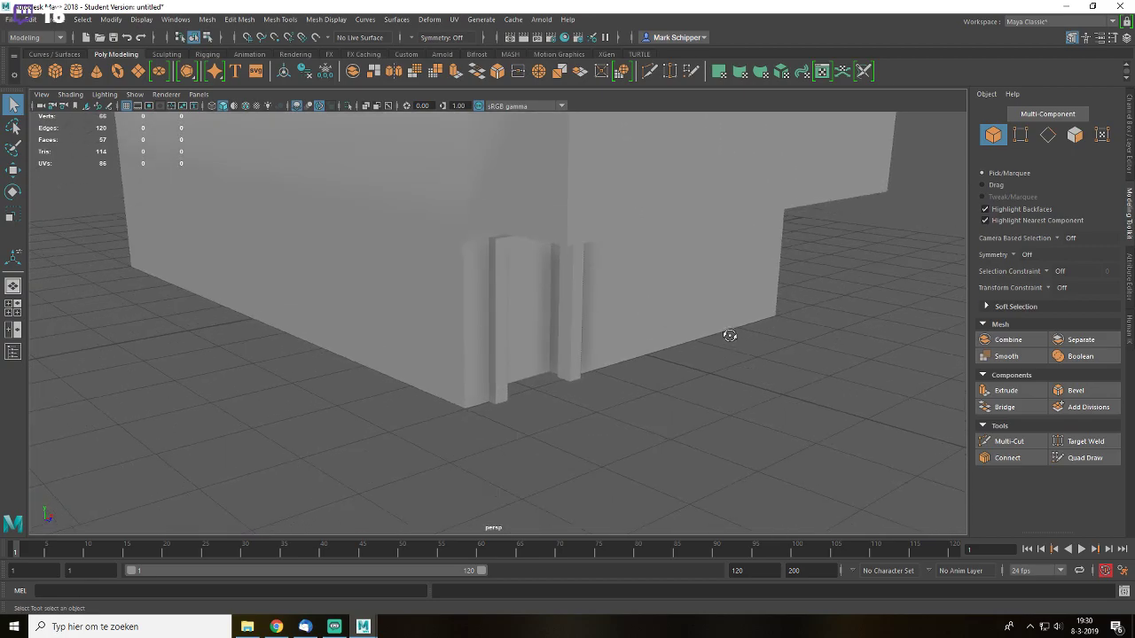
{"action": "left_click_drag", "start_coordinate": [727, 337], "coordinate": [760, 308], "text": "alt"}
{"action": "middle_click_drag", "start_coordinate": [709, 310], "coordinate": [704, 417], "text": "alt"}
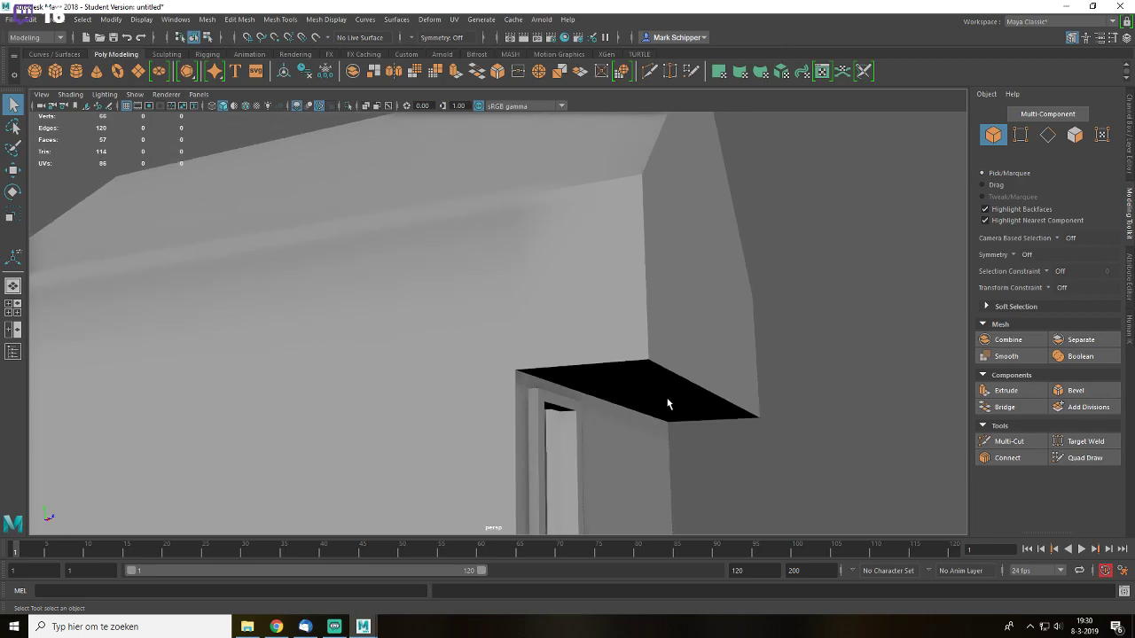
- Place a vertical timber post on the ground storey's front corner beside the doorway
{"action": "left_click_drag", "start_coordinate": [661, 281], "coordinate": [652, 359], "text": "alt"}
{"action": "left_click_drag", "start_coordinate": [502, 377], "coordinate": [529, 317], "text": "alt"}
{"action": "key", "text": "w"}
{"action": "left_click_drag", "start_coordinate": [585, 391], "coordinate": [578, 382]}
{"action": "left_click", "coordinate": [631, 434]}
{"action": "left_click_drag", "start_coordinate": [631, 434], "coordinate": [617, 381], "text": "alt"}
{"action": "left_click", "coordinate": [554, 372]}
- Duplicate the ground-storey corner post and move the copy to the overhang's corner above the doorway, at about Y 297.42 and Z 642.67
{"action": "key", "text": "ctrl+e"}
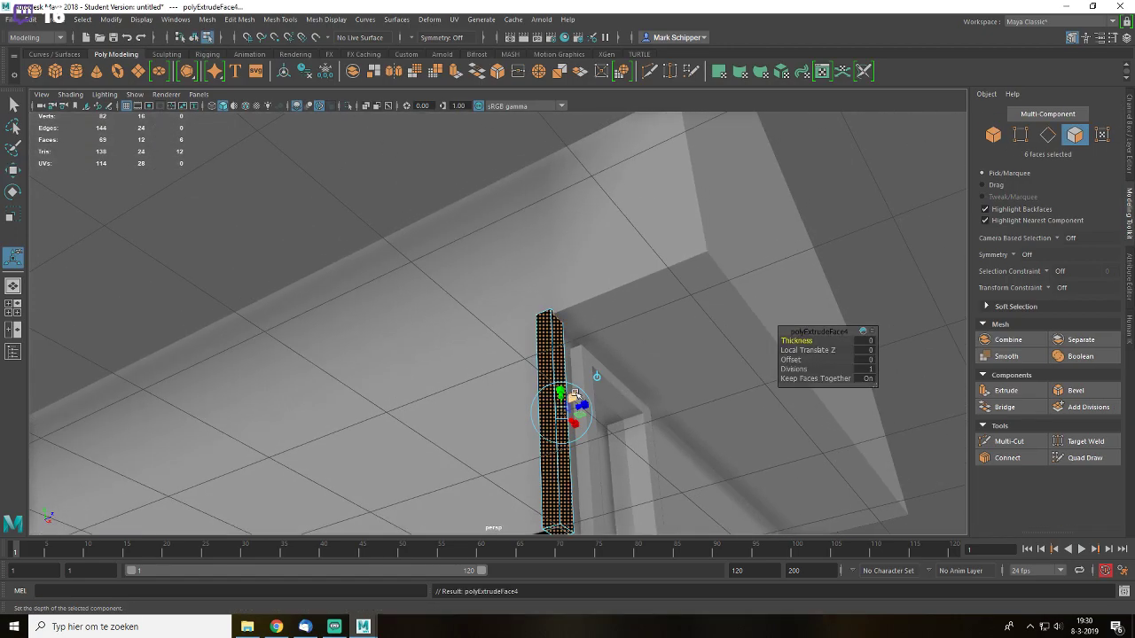
{"action": "key", "text": "ctrl+z"}
{"action": "key", "text": "w"}
{"action": "left_click_drag", "start_coordinate": [568, 394], "coordinate": [704, 144]}
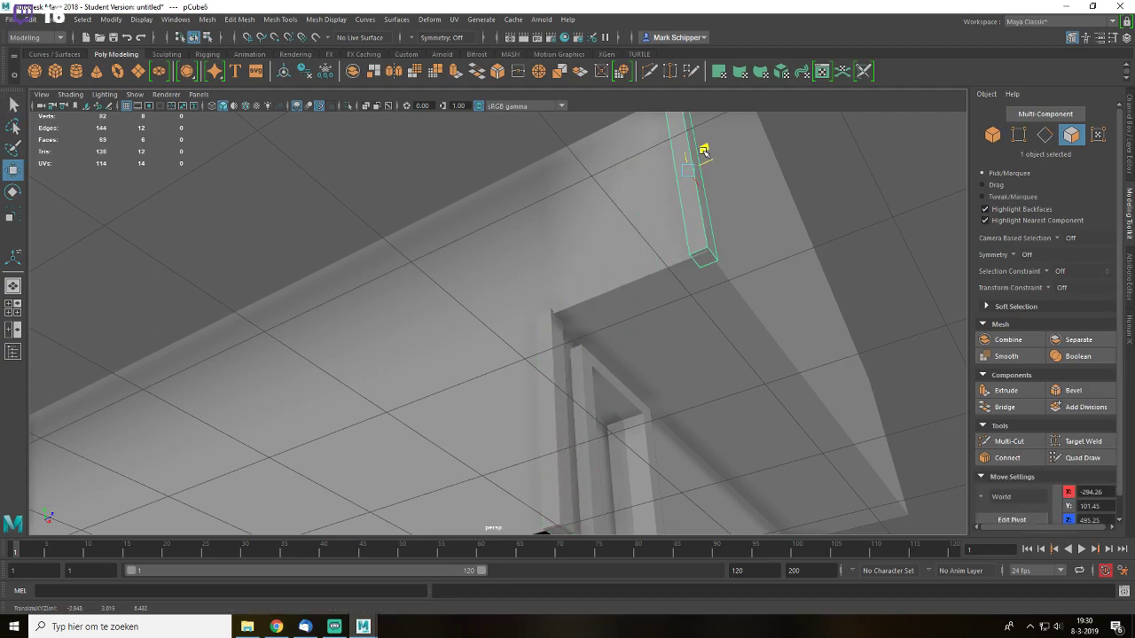
{"action": "left_click_drag", "start_coordinate": [741, 212], "coordinate": [644, 176], "text": "alt"}
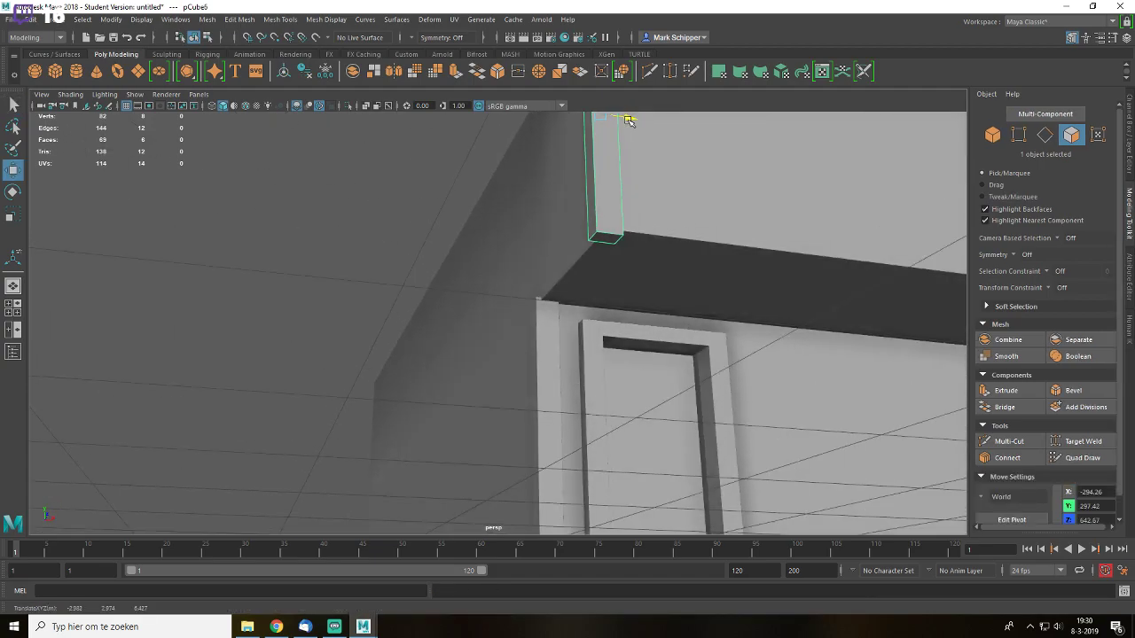
{"action": "key", "text": "f"}
{"action": "left_click_drag", "start_coordinate": [671, 324], "coordinate": [600, 325], "text": "alt"}
{"action": "left_click", "coordinate": [673, 335]}
{"action": "left_click_drag", "start_coordinate": [674, 335], "coordinate": [528, 334], "text": "alt"}
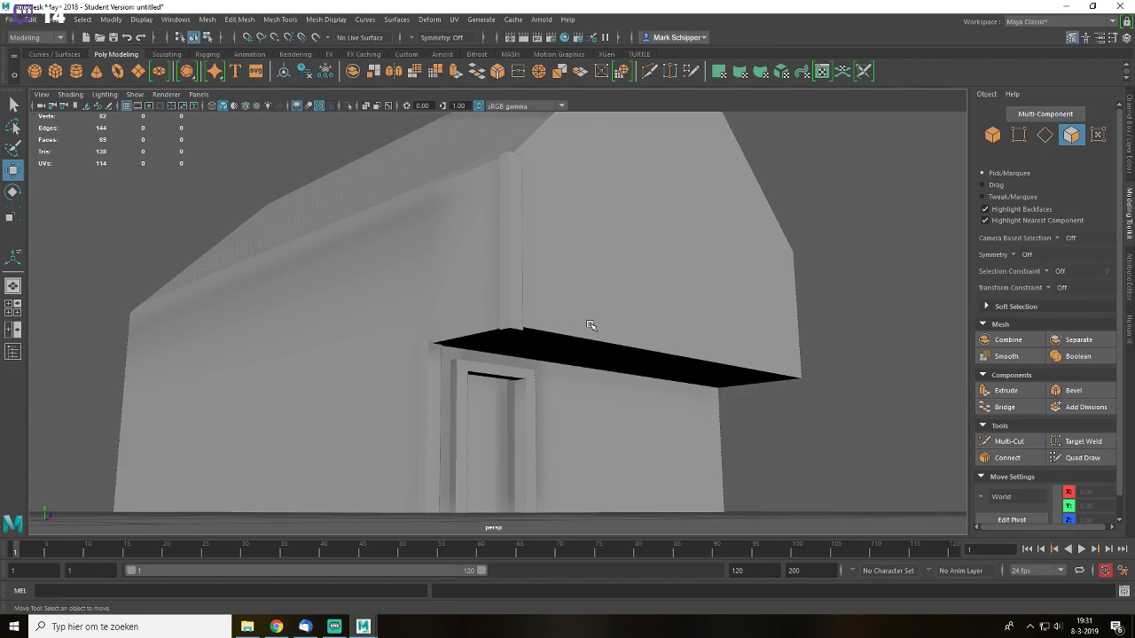
{"action": "left_click_drag", "start_coordinate": [587, 330], "coordinate": [679, 316], "text": "alt"}
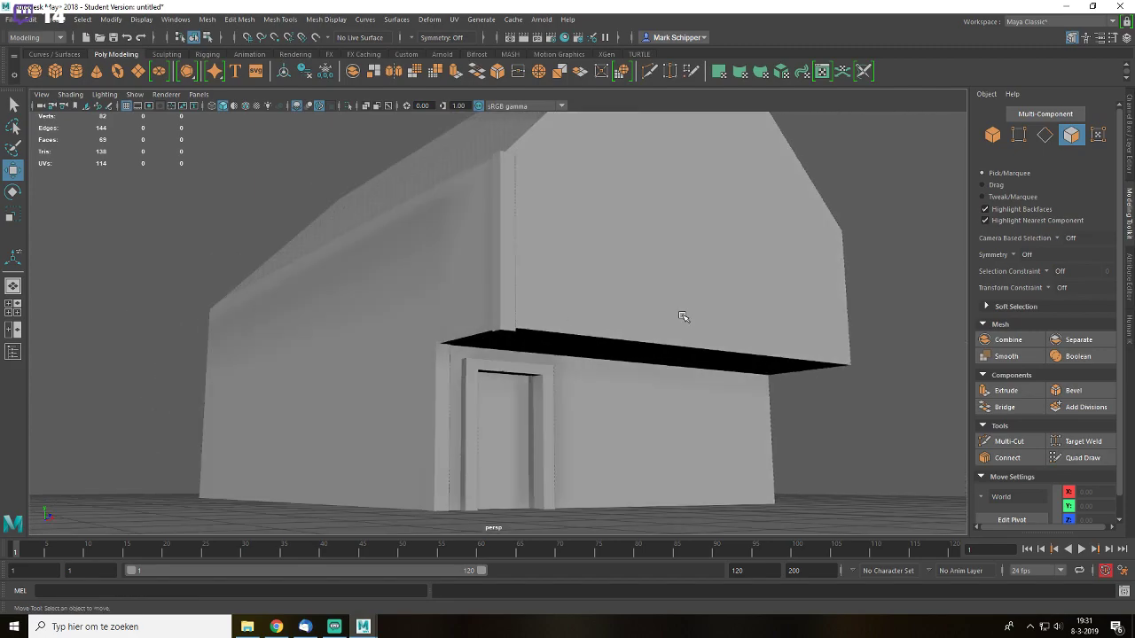
- Duplicate the upper-storey corner post above the doorway
{"action": "left_click", "coordinate": [778, 354]}
{"action": "left_click_drag", "start_coordinate": [777, 355], "coordinate": [295, 352], "text": "alt"}
{"action": "left_click", "coordinate": [585, 460]}
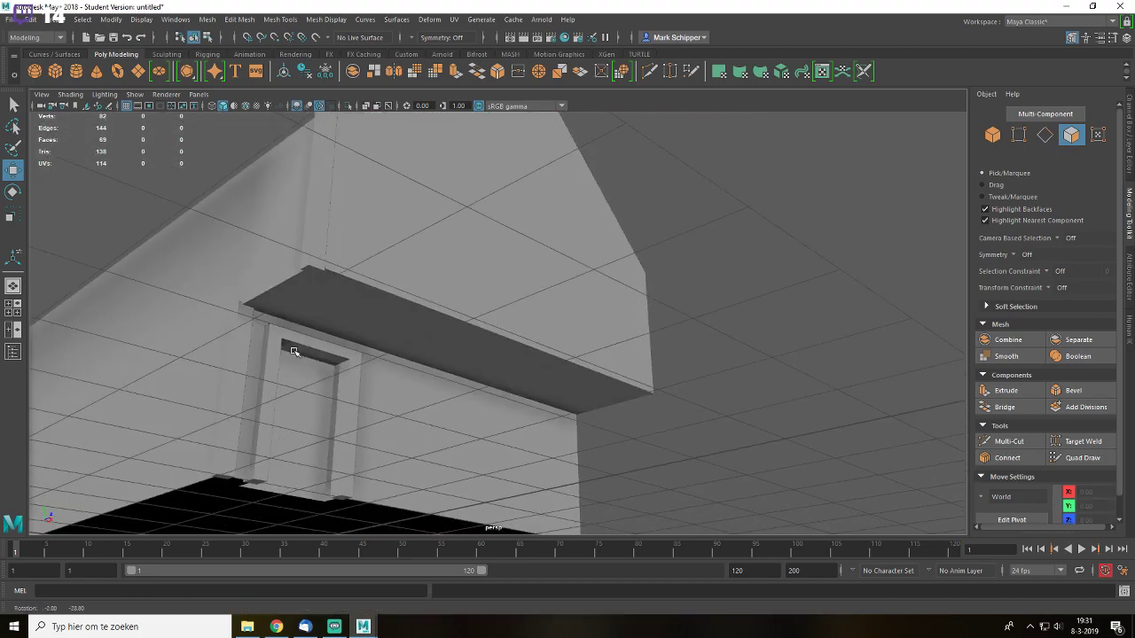
{"action": "left_click", "coordinate": [307, 253]}
{"action": "left_click_drag", "start_coordinate": [444, 294], "coordinate": [349, 359], "text": "alt"}
{"action": "key", "text": "ctrl+d"}
- Try moving the copied post to the opposite front corner of the upper storey
{"action": "key", "text": "q"}
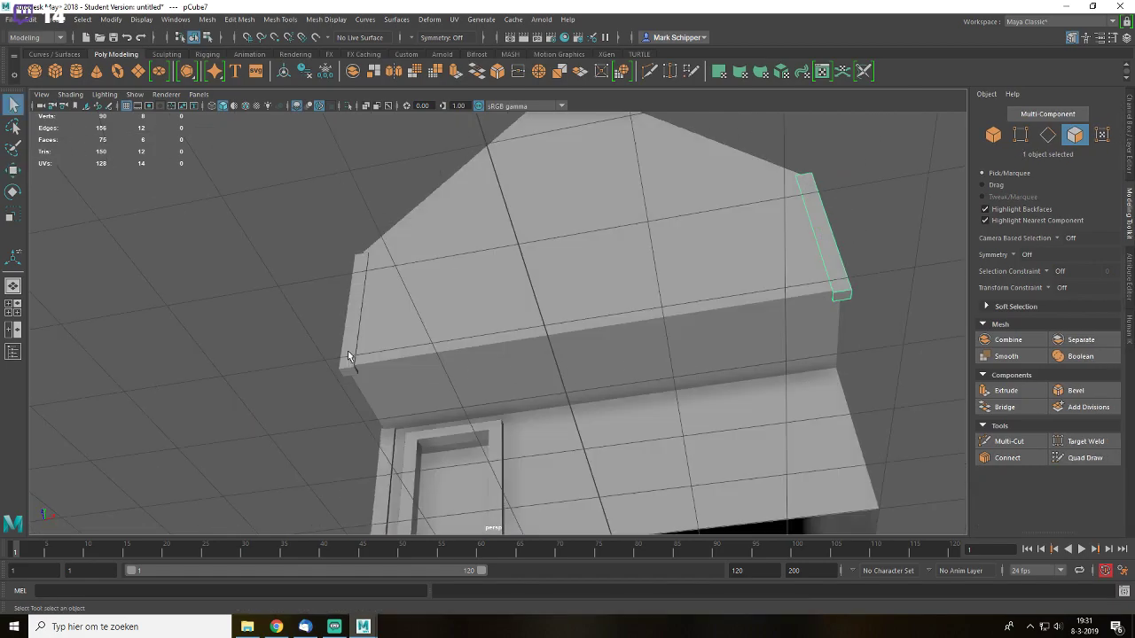
{"action": "left_click", "coordinate": [672, 373], "text": "shift"}
{"action": "key", "text": "f"}
{"action": "key", "text": "ctrl+z"}
{"action": "key", "text": "shift+z"}
{"action": "key", "text": "ctrl+z"}
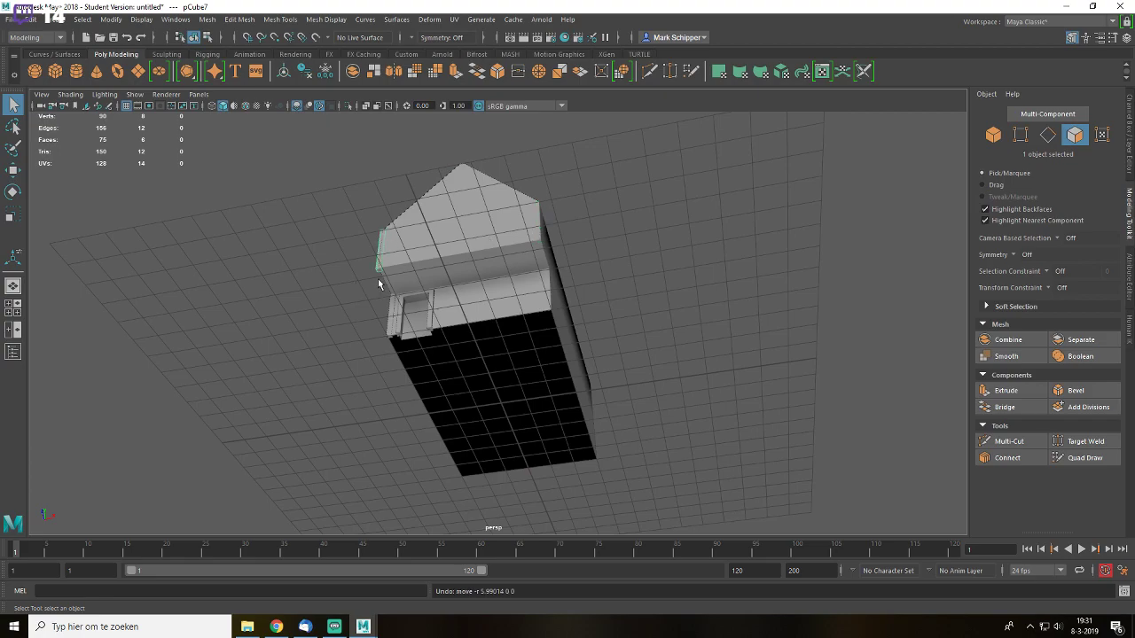
- Move the copied post along X to the upper storey's opposite front corner, at about X 294.03
{"action": "key", "text": "w"}
{"action": "left_click_drag", "start_coordinate": [411, 248], "coordinate": [550, 237]}
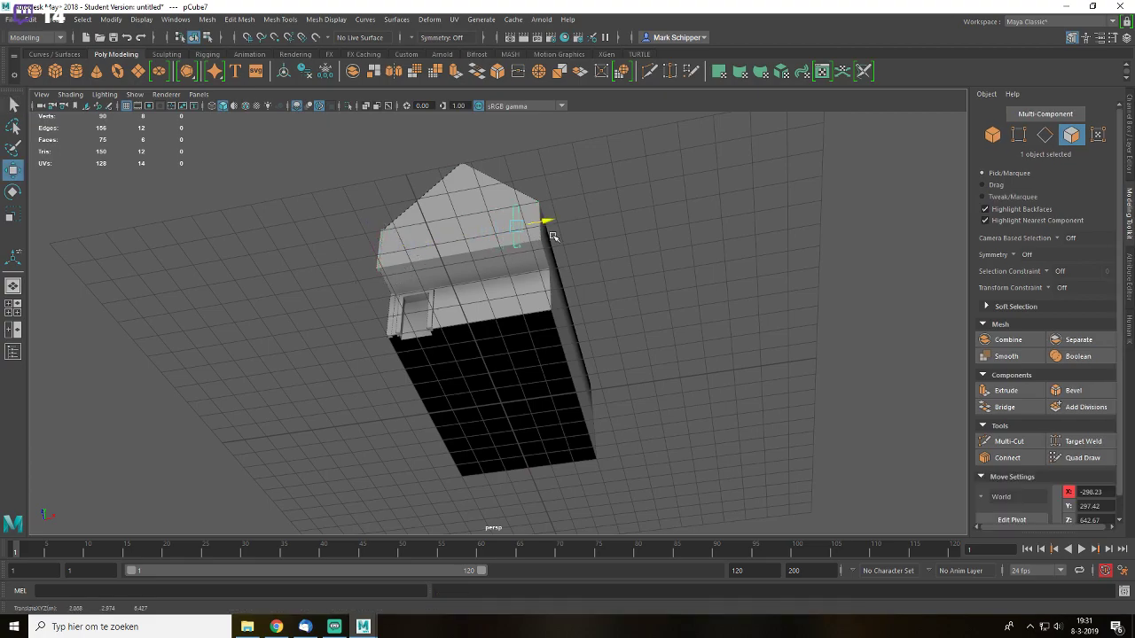
{"action": "key", "text": "f"}
{"action": "left_click_drag", "start_coordinate": [509, 334], "coordinate": [530, 306], "text": "alt"}
{"action": "left_click_drag", "start_coordinate": [497, 377], "coordinate": [577, 332], "text": "alt"}
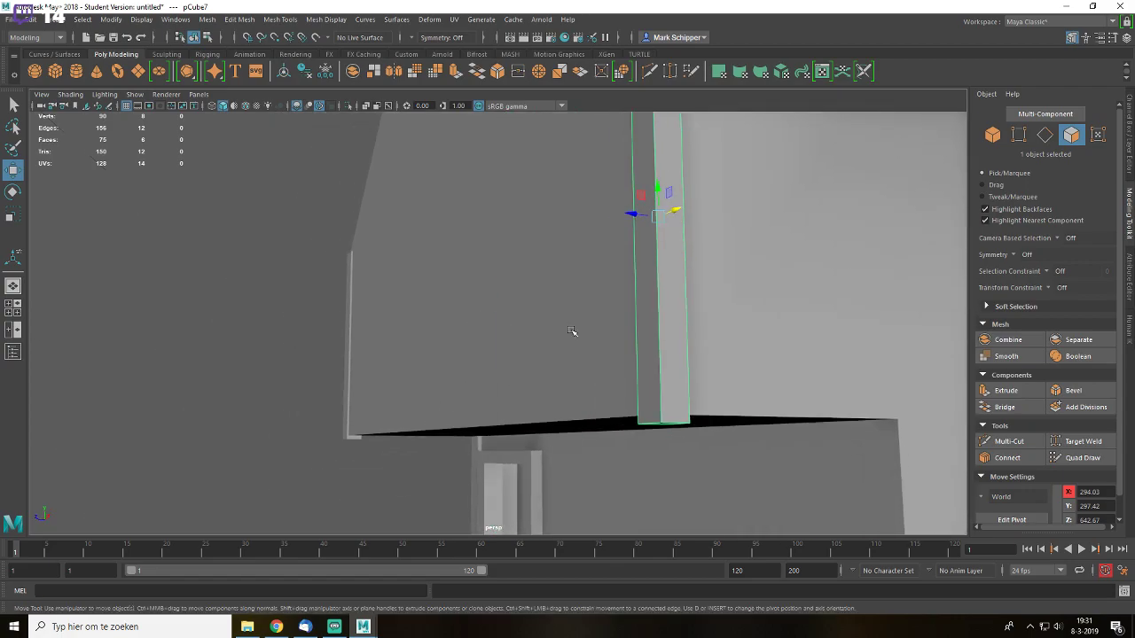
- Select both upper-storey corner posts and move them forward together to about Z 647.70
{"action": "left_click", "coordinate": [345, 436], "text": "shift"}
{"action": "left_click_drag", "start_coordinate": [543, 294], "coordinate": [540, 306], "text": "alt"}
{"action": "left_click_drag", "start_coordinate": [341, 358], "coordinate": [333, 358]}
{"action": "left_click_drag", "start_coordinate": [306, 358], "coordinate": [263, 352], "text": "alt"}
{"action": "left_click_drag", "start_coordinate": [466, 351], "coordinate": [499, 359], "text": "alt"}
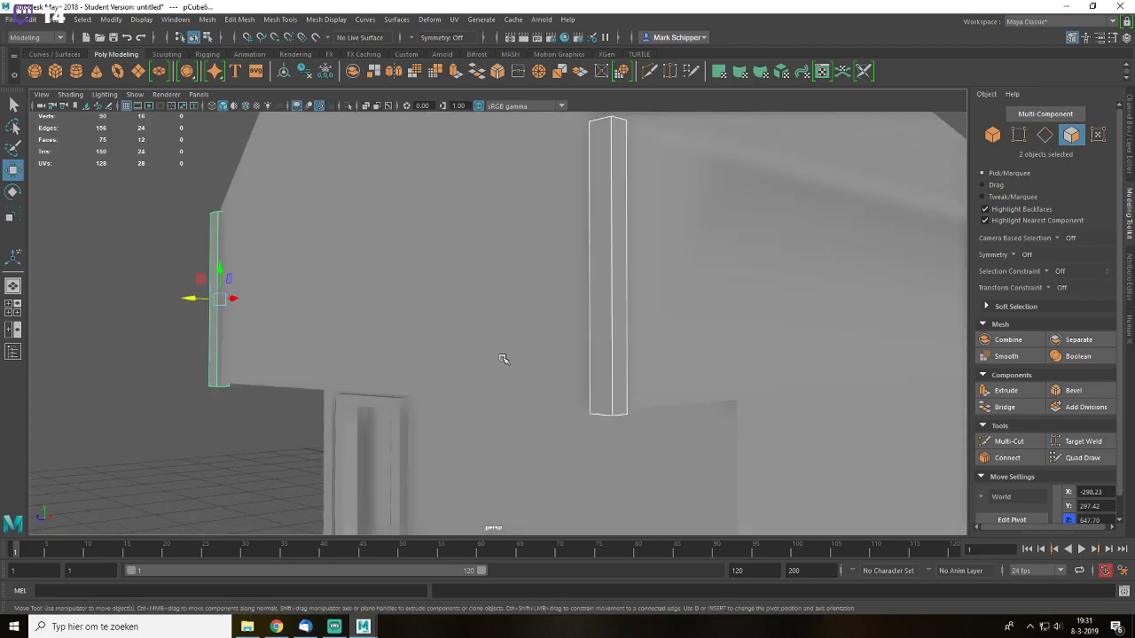
- Duplicate the ground-storey corner post beside the doorway and move the copy along X to the opposite front corner
{"action": "scroll", "coordinate": [328, 460], "scroll_direction": "down", "scroll_amount": 2}
{"action": "left_click", "coordinate": [435, 466]}
{"action": "key", "text": "q"}
{"action": "left_click", "coordinate": [352, 463]}
{"action": "key", "text": "w"}
{"action": "left_click_drag", "start_coordinate": [376, 447], "coordinate": [715, 488]}
{"action": "key", "text": "f"}
{"action": "left_click", "coordinate": [723, 481]}
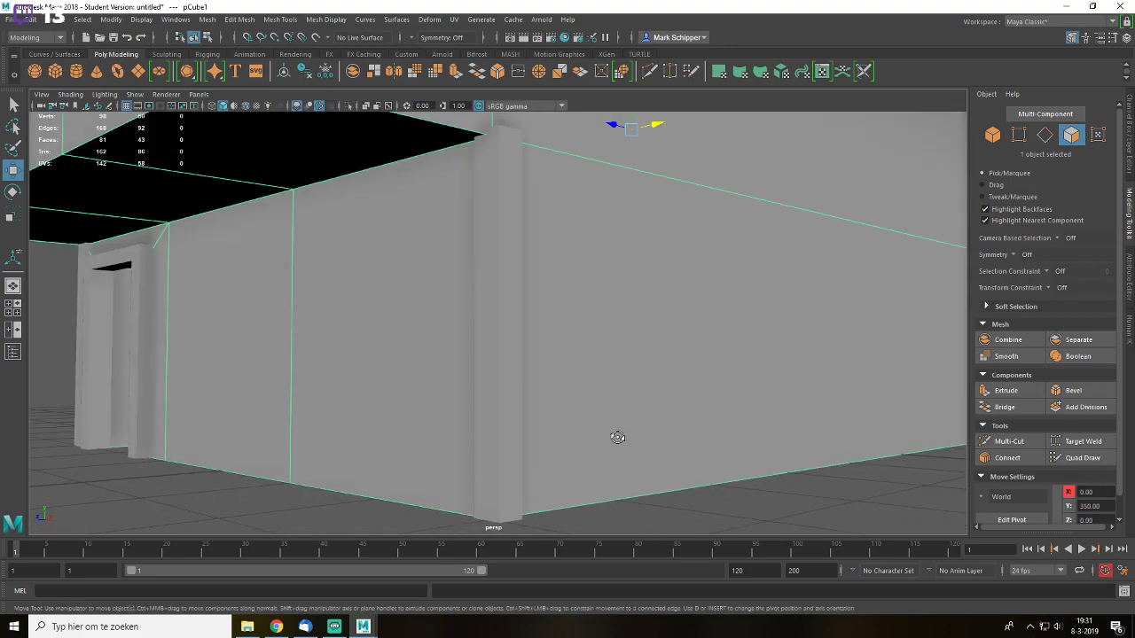
- Examine the house front from both sides, checking the corner posts on both storeys
{"action": "left_click_drag", "start_coordinate": [610, 438], "coordinate": [675, 434], "text": "alt"}
{"action": "left_click", "coordinate": [666, 422]}
{"action": "scroll", "coordinate": [665, 424], "scroll_direction": "down", "scroll_amount": 2}
{"action": "scroll", "coordinate": [665, 424], "scroll_direction": "down", "scroll_amount": 5}
{"action": "left_click_drag", "start_coordinate": [539, 400], "coordinate": [578, 388], "text": "alt"}
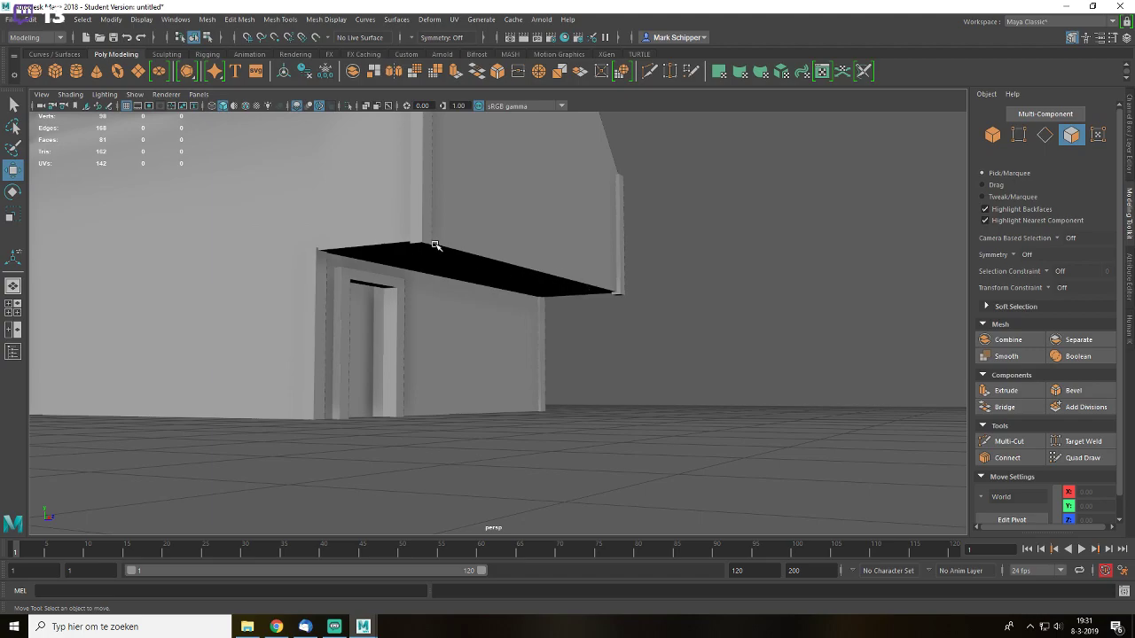
{"action": "left_click_drag", "start_coordinate": [725, 319], "coordinate": [611, 285], "text": "alt"}
{"action": "left_click_drag", "start_coordinate": [714, 263], "coordinate": [622, 379], "text": "alt"}
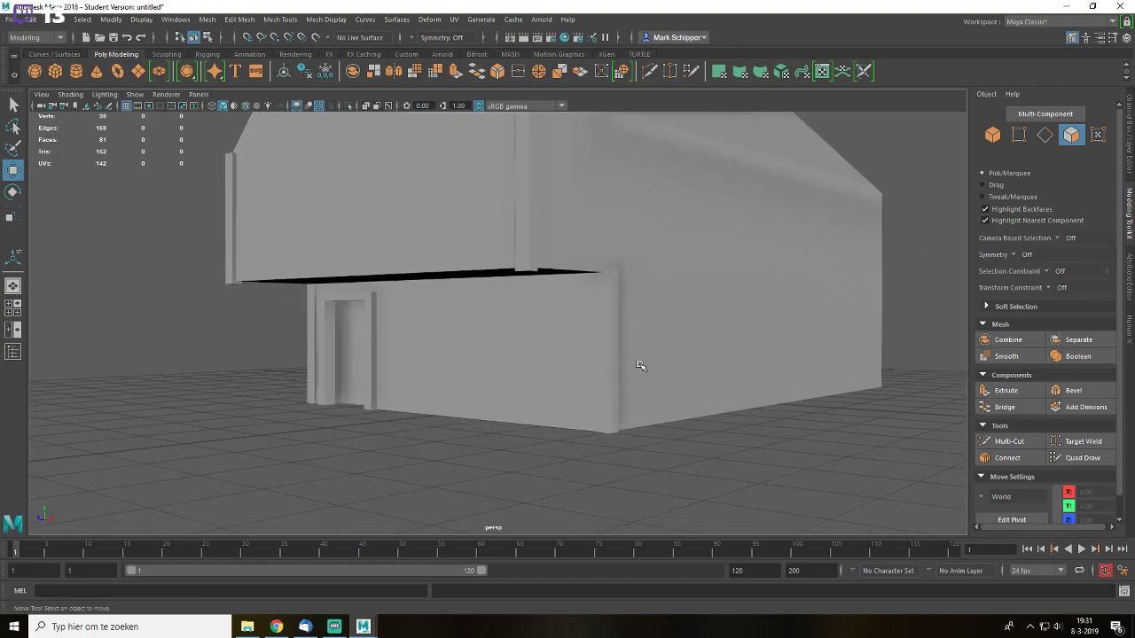
{"action": "left_click_drag", "start_coordinate": [485, 364], "coordinate": [562, 341], "text": "alt"}
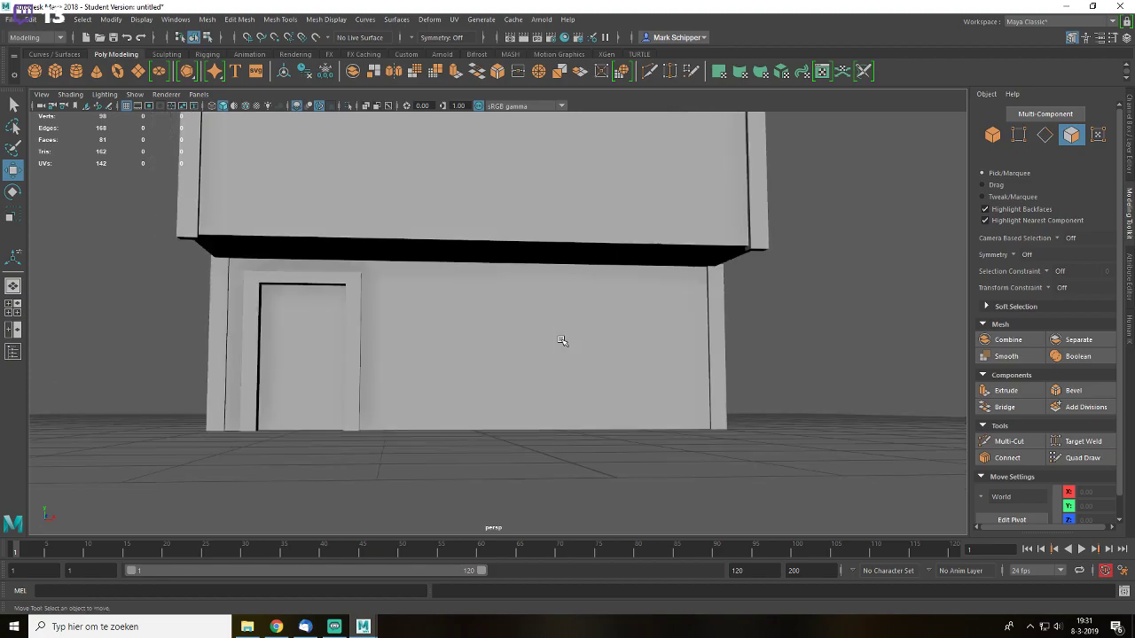
- Connect the ground-storey walls' vertical edges with one horizontal segment at mid-height, starting from the front wall's edge
{"action": "left_click", "coordinate": [561, 341]}
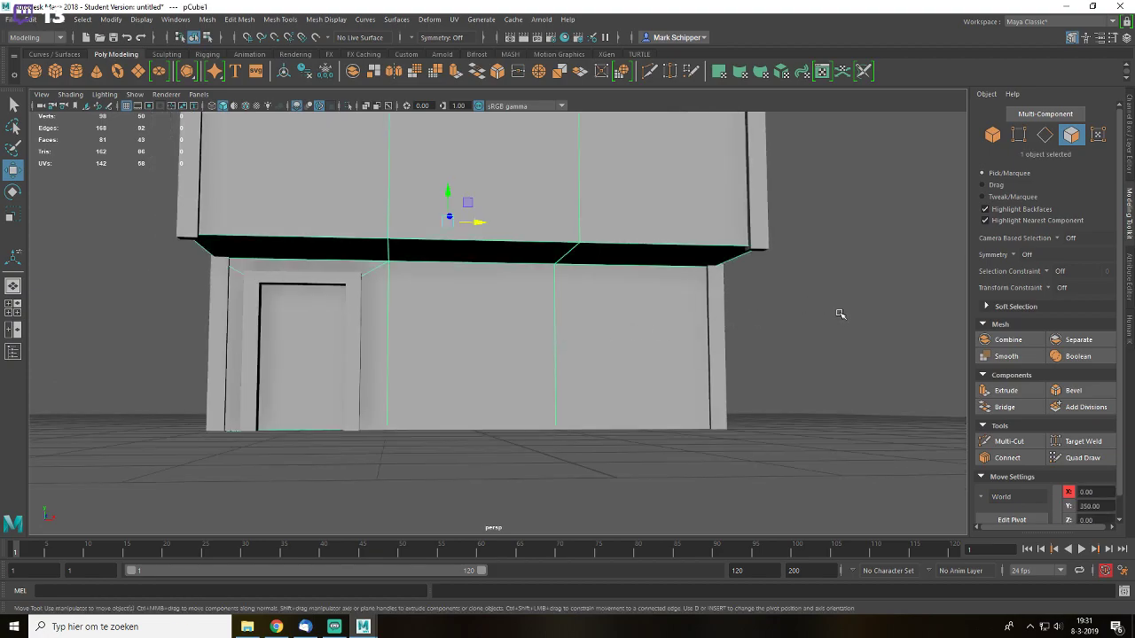
{"action": "left_click_drag", "start_coordinate": [626, 311], "coordinate": [606, 316], "text": "alt"}
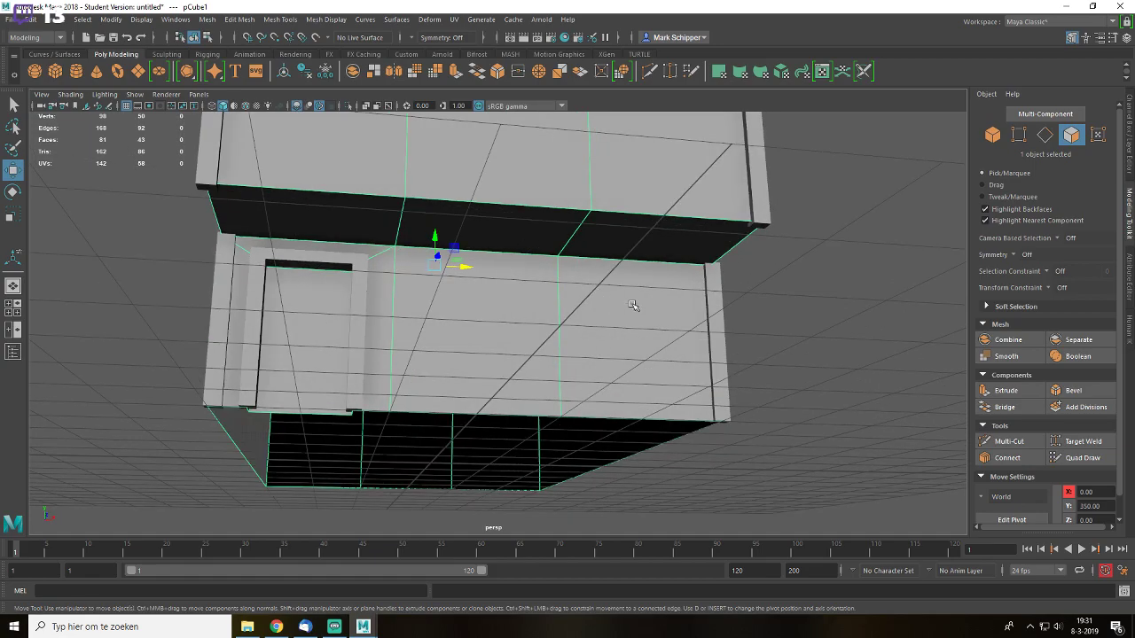
{"action": "left_click_drag", "start_coordinate": [800, 319], "coordinate": [510, 333], "text": "alt"}
{"action": "right_click_drag", "start_coordinate": [543, 346], "coordinate": [536, 312]}
{"action": "left_click", "coordinate": [550, 346]}
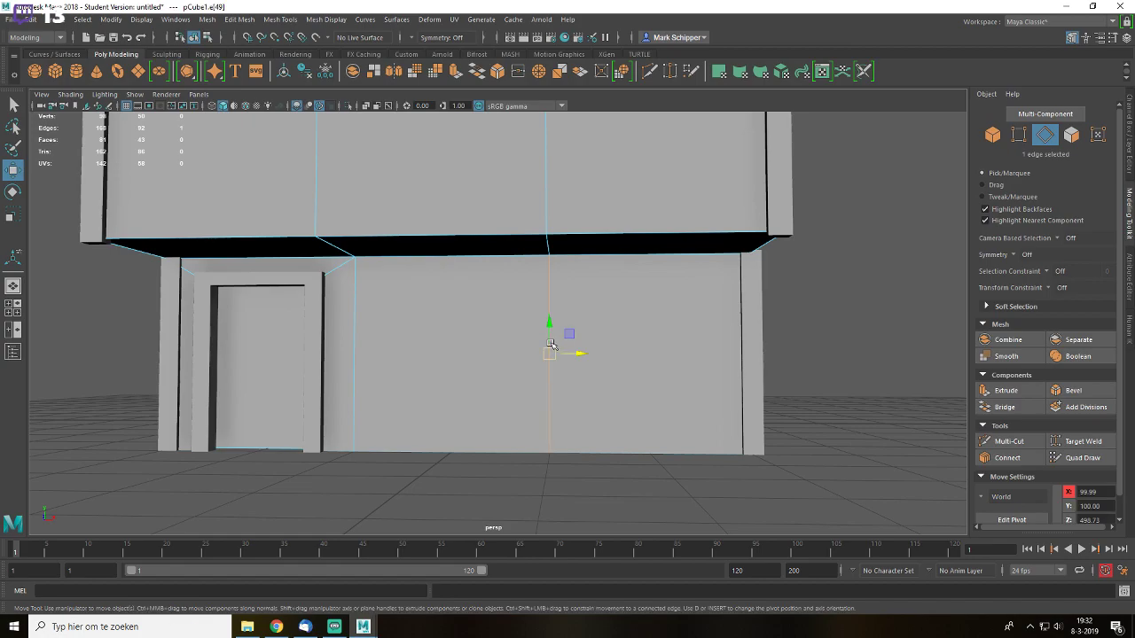
{"action": "left_click", "coordinate": [1007, 458]}
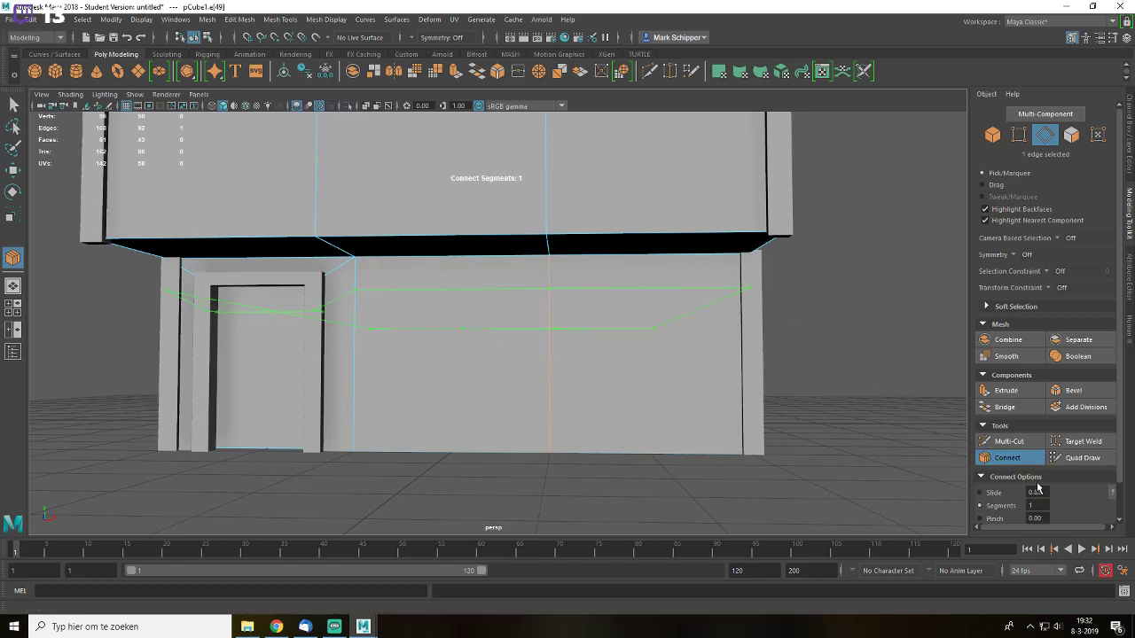
{"action": "left_click_drag", "start_coordinate": [936, 479], "coordinate": [818, 424], "text": "alt"}
{"action": "key", "text": "w"}
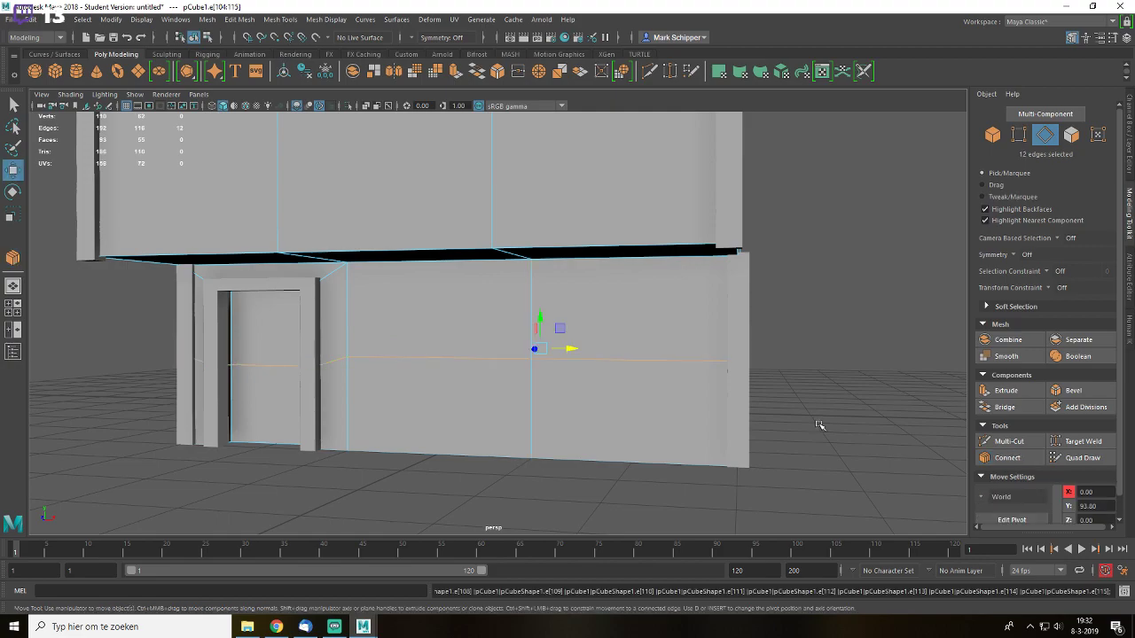
- Return the house to object mode and show its ground storey in the front view
{"action": "key", "text": "q"}
{"action": "left_click", "coordinate": [818, 422]}
{"action": "left_click_drag", "start_coordinate": [740, 383], "coordinate": [636, 333], "text": "alt"}
{"action": "right_click_drag", "start_coordinate": [636, 339], "coordinate": [678, 264]}
{"action": "left_click_drag", "start_coordinate": [855, 347], "coordinate": [610, 372], "text": "alt"}
{"action": "key", "text": "space"}
{"action": "key", "text": "f"}
{"action": "scroll", "coordinate": [634, 395], "scroll_direction": "down", "scroll_amount": 4}
{"action": "middle_click_drag", "start_coordinate": [604, 437], "coordinate": [666, 292], "text": "alt"}
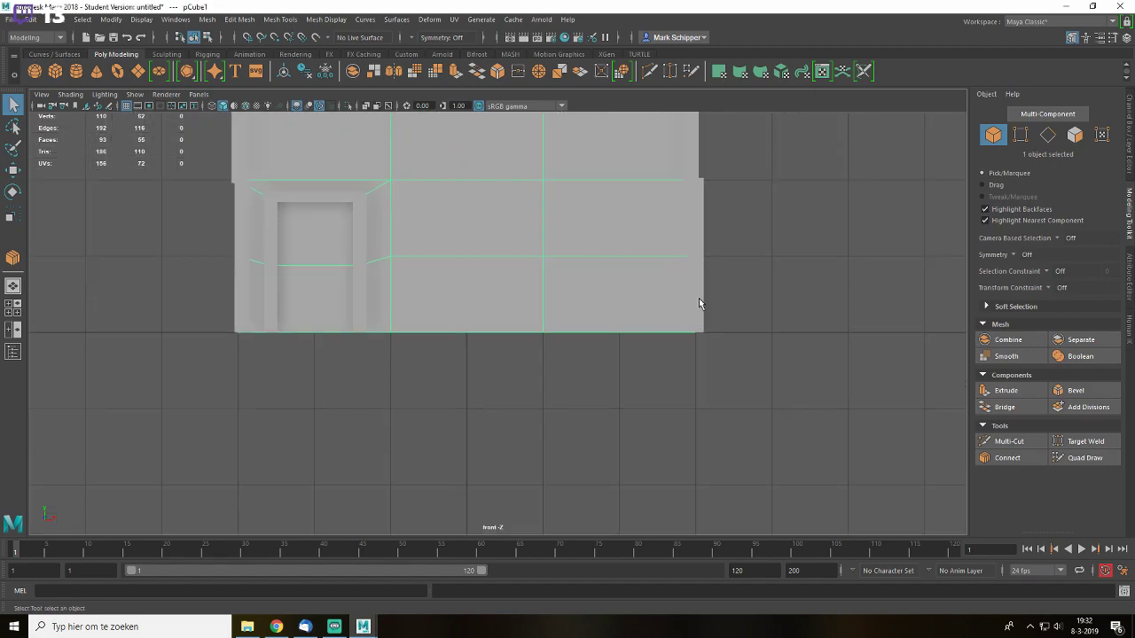
- In wireframe display, draw a cylinder of radius about 0.41 and height about 0.29, centred on the front wall's edge intersection
{"action": "scroll", "coordinate": [679, 292], "scroll_direction": "up", "scroll_amount": 5}
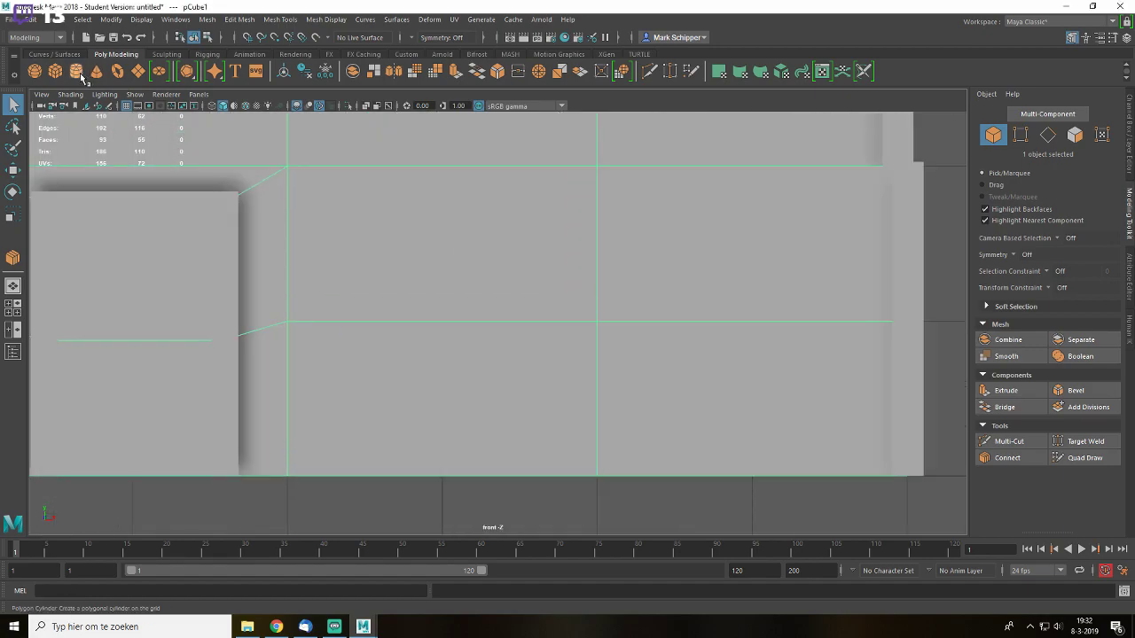
{"action": "left_click", "coordinate": [81, 75]}
{"action": "scroll", "coordinate": [606, 353], "scroll_direction": "up", "scroll_amount": 2}
{"action": "key", "text": "4"}
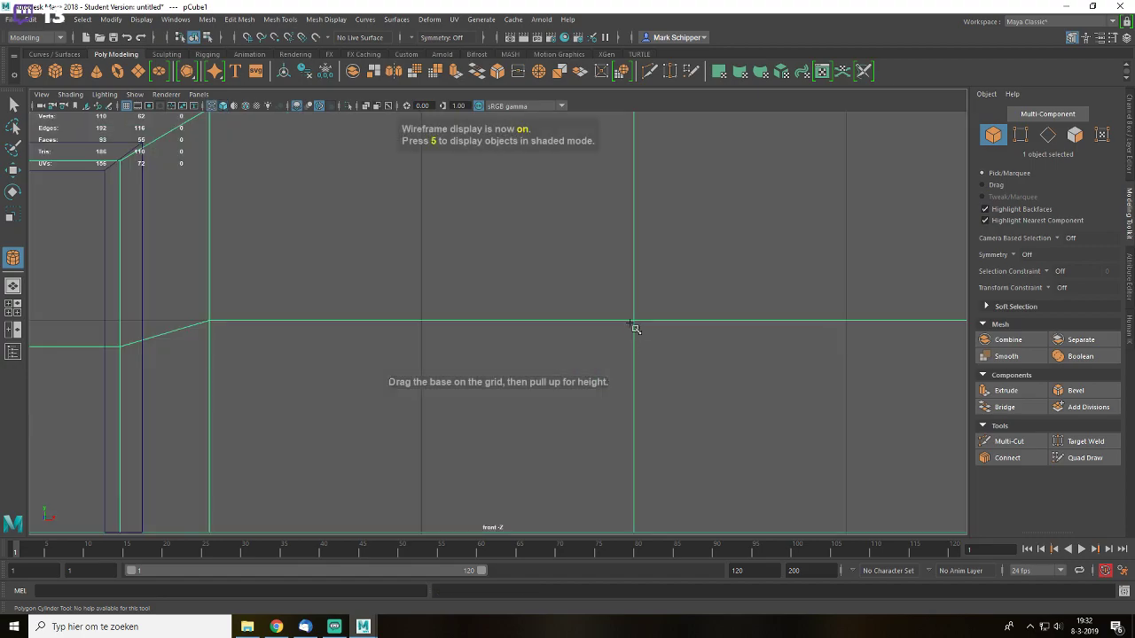
{"action": "left_click_drag", "start_coordinate": [636, 322], "coordinate": [705, 380]}
{"action": "left_click_drag", "start_coordinate": [653, 351], "coordinate": [652, 291]}
{"action": "scroll", "coordinate": [606, 384], "scroll_direction": "down", "scroll_amount": 3}
{"action": "scroll", "coordinate": [598, 392], "scroll_direction": "down", "scroll_amount": 2}
{"action": "scroll", "coordinate": [585, 372], "scroll_direction": "up", "scroll_amount": 3}
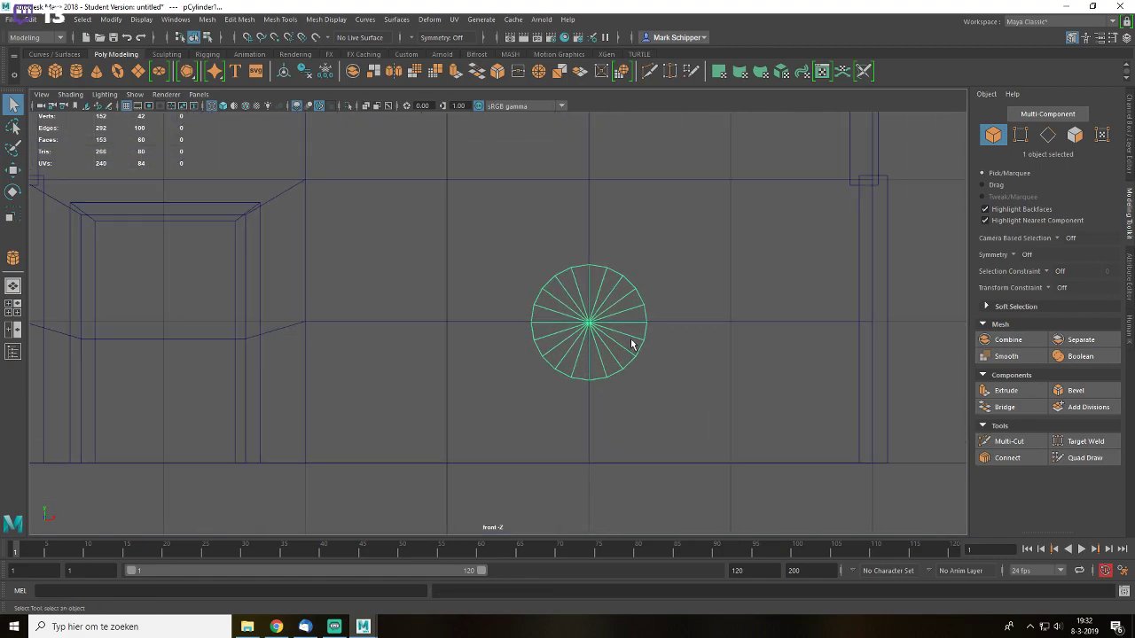
- Scale the cylinder uniformly to about 1.34 and set its axis subdivisions to 12
{"action": "key", "text": "r"}
{"action": "left_click_drag", "start_coordinate": [589, 323], "coordinate": [613, 312]}
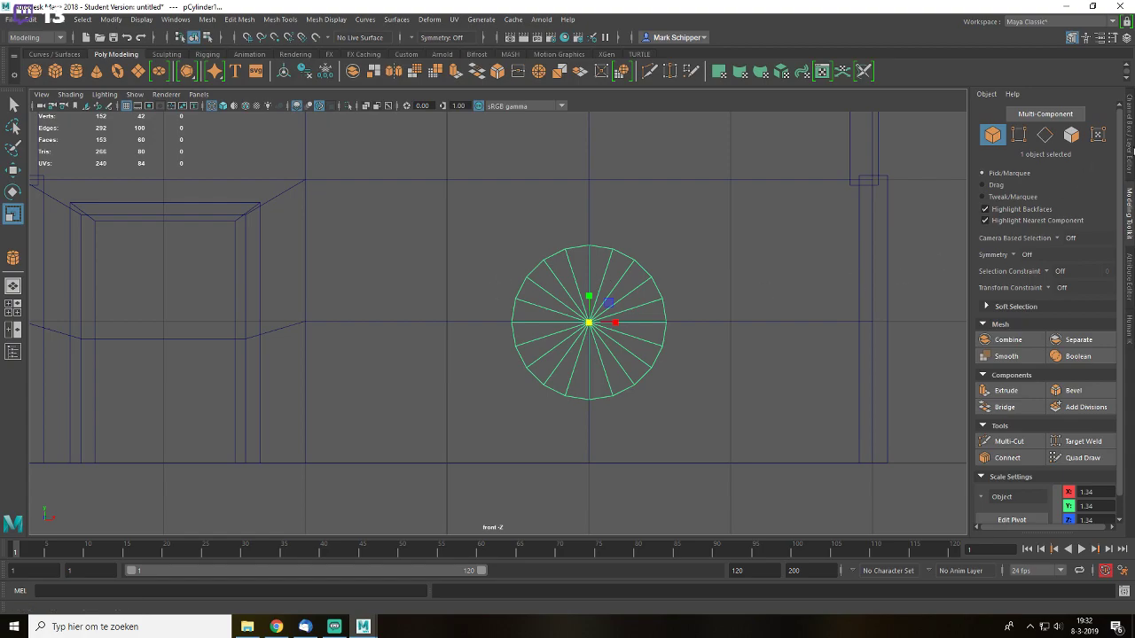
{"action": "left_click", "coordinate": [1131, 141]}
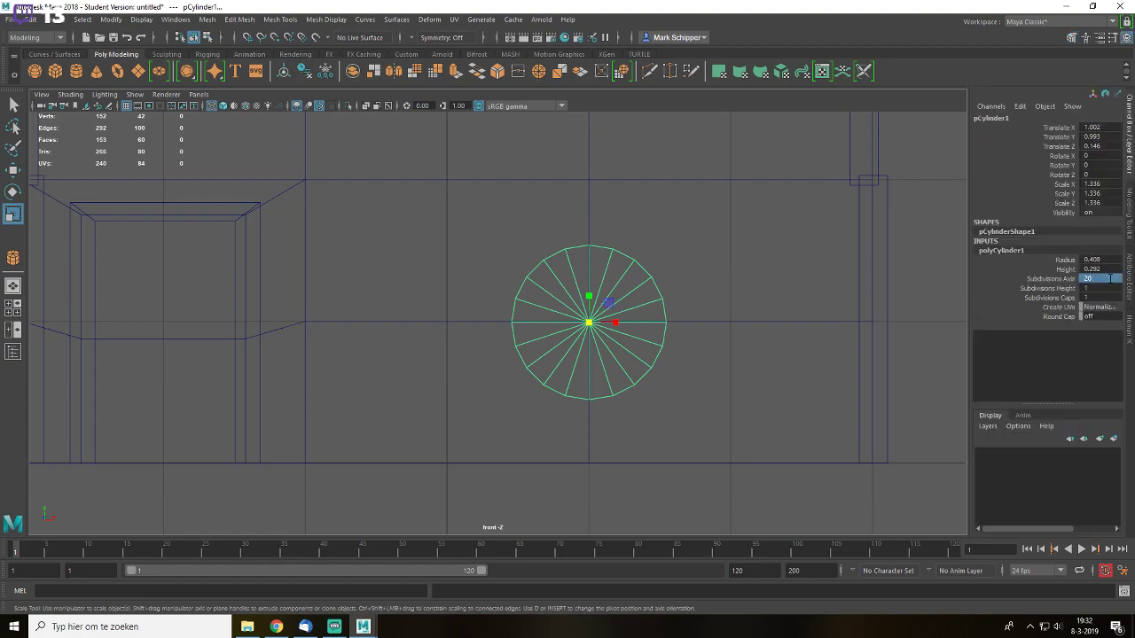
{"action": "type", "text": "12"}
{"action": "key", "text": "Return"}
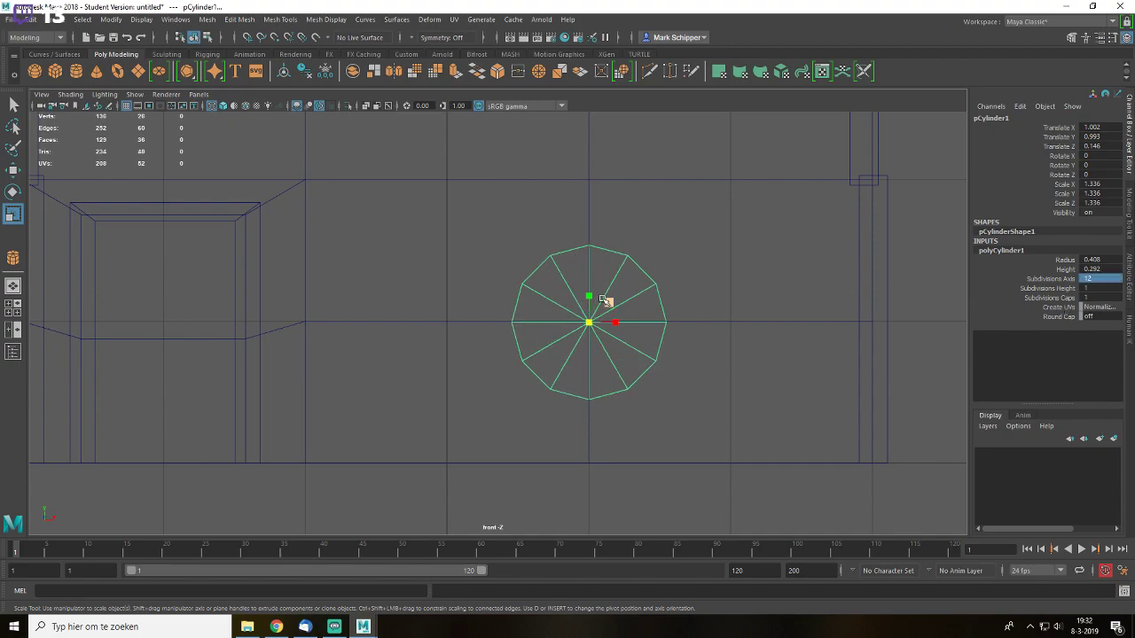
- Snap the cylinder's centre to the front wall's edge intersection at X 1, Y 1
{"action": "scroll", "coordinate": [587, 332], "scroll_direction": "up", "scroll_amount": 5}
{"action": "key", "text": "w"}
{"action": "middle_click_drag", "start_coordinate": [664, 314], "coordinate": [476, 281], "text": "alt"}
{"action": "scroll", "coordinate": [476, 281], "scroll_direction": "up", "scroll_amount": 2}
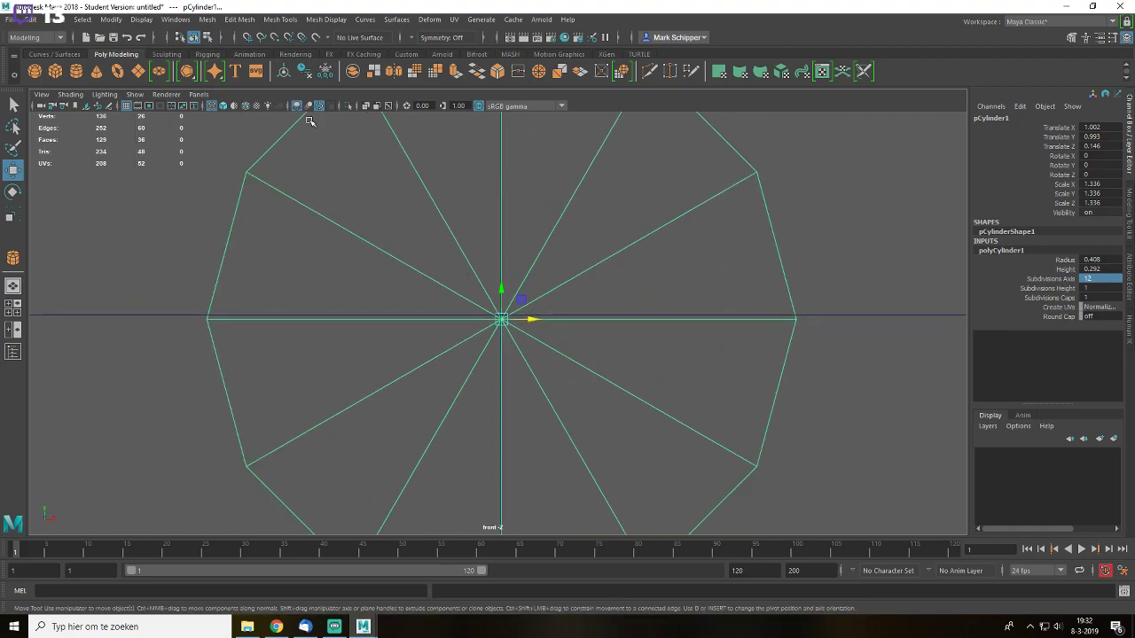
{"action": "left_click", "coordinate": [278, 39]}
{"action": "left_click_drag", "start_coordinate": [500, 307], "coordinate": [504, 319]}
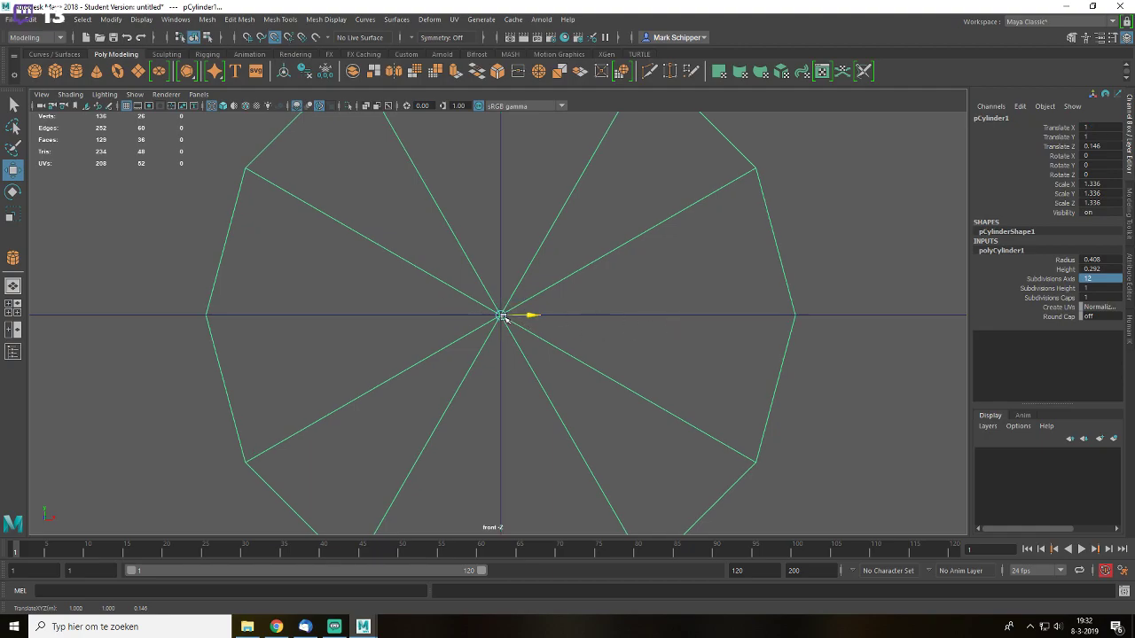
- Extrude the four front-wall faces around the cylinder together, offsetting them inward until their height about matches the cylinder's diameter
{"action": "key", "text": "f"}
{"action": "scroll", "coordinate": [492, 131], "scroll_direction": "down", "scroll_amount": 2}
{"action": "scroll", "coordinate": [696, 350], "scroll_direction": "down", "scroll_amount": 1}
{"action": "left_click", "coordinate": [630, 330]}
{"action": "scroll", "coordinate": [627, 325], "scroll_direction": "down", "scroll_amount": 1}
{"action": "key", "text": "q"}
{"action": "left_click", "coordinate": [628, 321]}
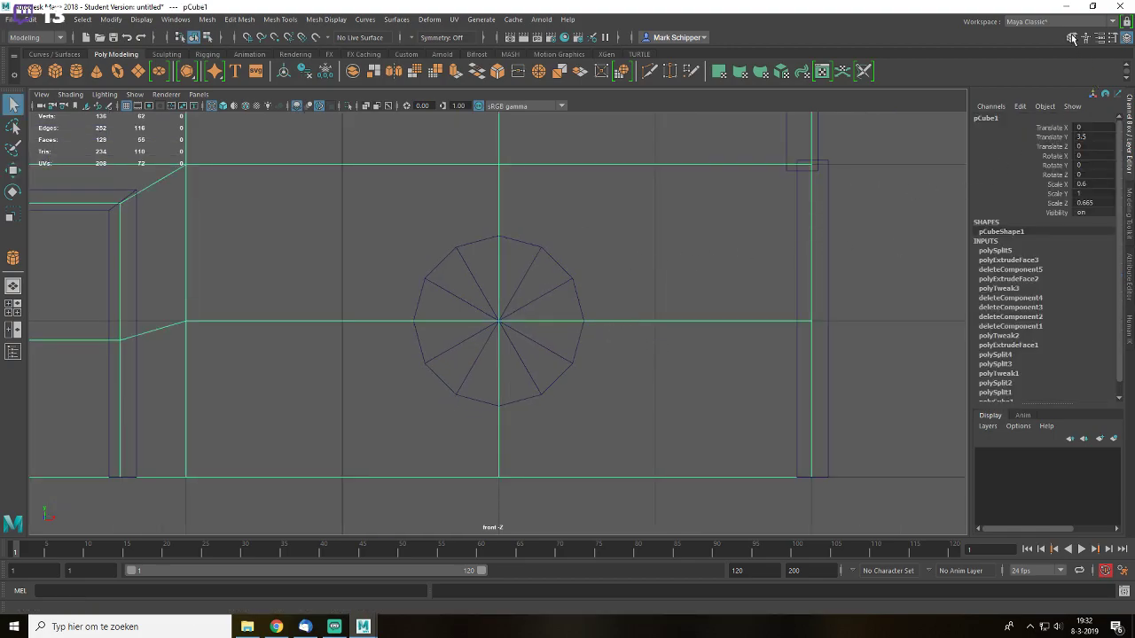
{"action": "right_click_drag", "start_coordinate": [598, 293], "coordinate": [619, 306]}
{"action": "left_click", "coordinate": [619, 306]}
{"action": "left_click", "coordinate": [434, 249], "text": "shift"}
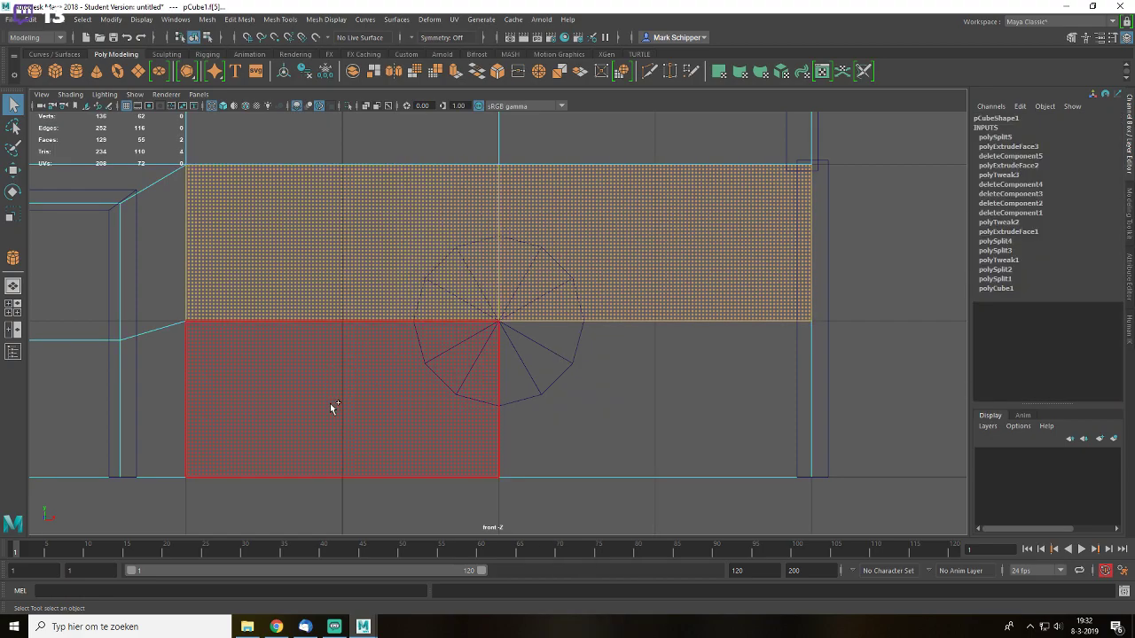
{"action": "left_click", "coordinate": [330, 404], "text": "shift"}
{"action": "left_click", "coordinate": [619, 388], "text": "shift"}
{"action": "left_click", "coordinate": [1072, 37]}
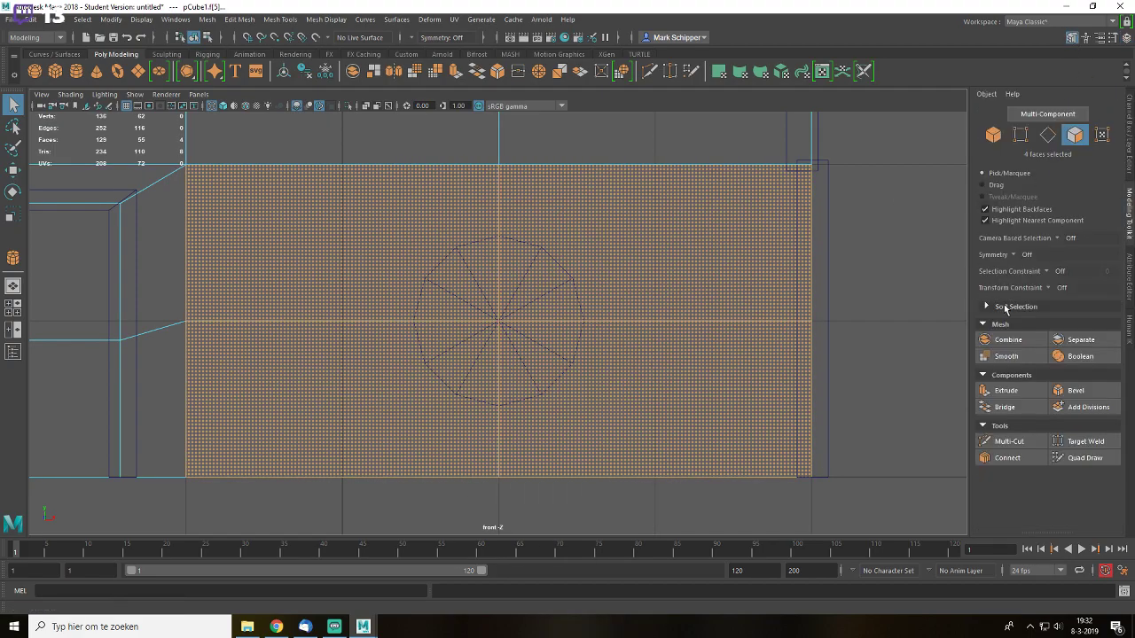
{"action": "left_click", "coordinate": [1024, 395]}
{"action": "left_click", "coordinate": [790, 359]}
{"action": "left_click_drag", "start_coordinate": [792, 360], "coordinate": [1051, 377]}
{"action": "key", "text": "q"}
{"action": "scroll", "coordinate": [510, 239], "scroll_direction": "up", "scroll_amount": 1}
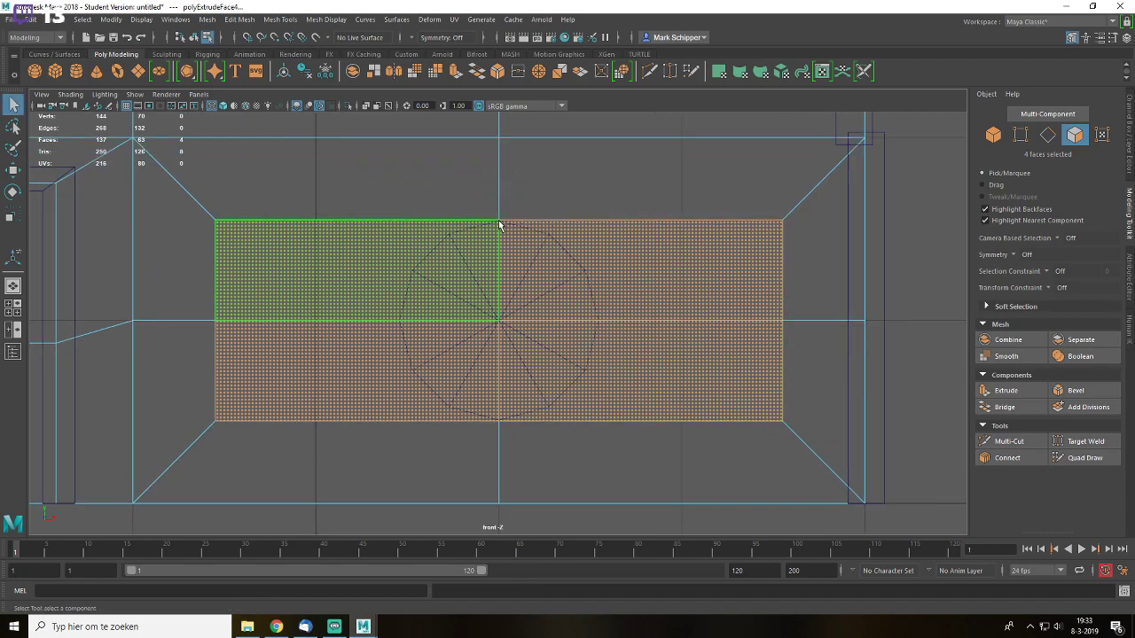
- Move the inset's right and left vertex columns inward to meet the cylinder's sides
{"action": "right_click_drag", "start_coordinate": [684, 241], "coordinate": [684, 215]}
{"action": "left_click_drag", "start_coordinate": [749, 189], "coordinate": [791, 443]}
{"action": "key", "text": "w"}
{"action": "left_click_drag", "start_coordinate": [808, 321], "coordinate": [626, 321]}
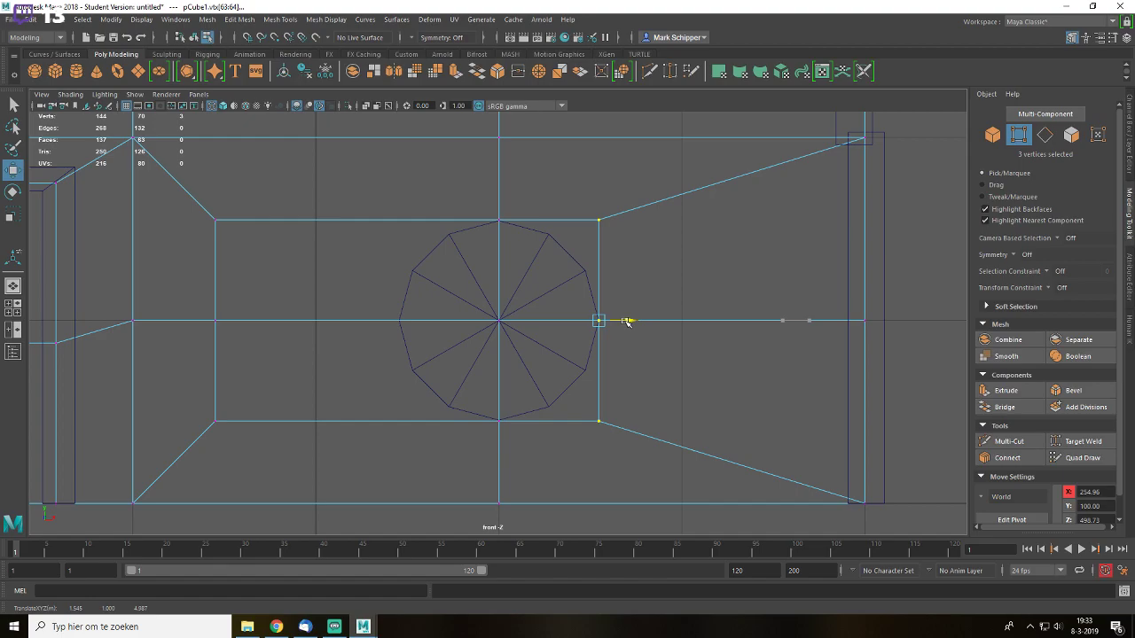
{"action": "scroll", "coordinate": [467, 294], "scroll_direction": "up", "scroll_amount": 1}
{"action": "left_click_drag", "start_coordinate": [139, 170], "coordinate": [216, 484]}
{"action": "left_click_drag", "start_coordinate": [195, 323], "coordinate": [412, 337]}
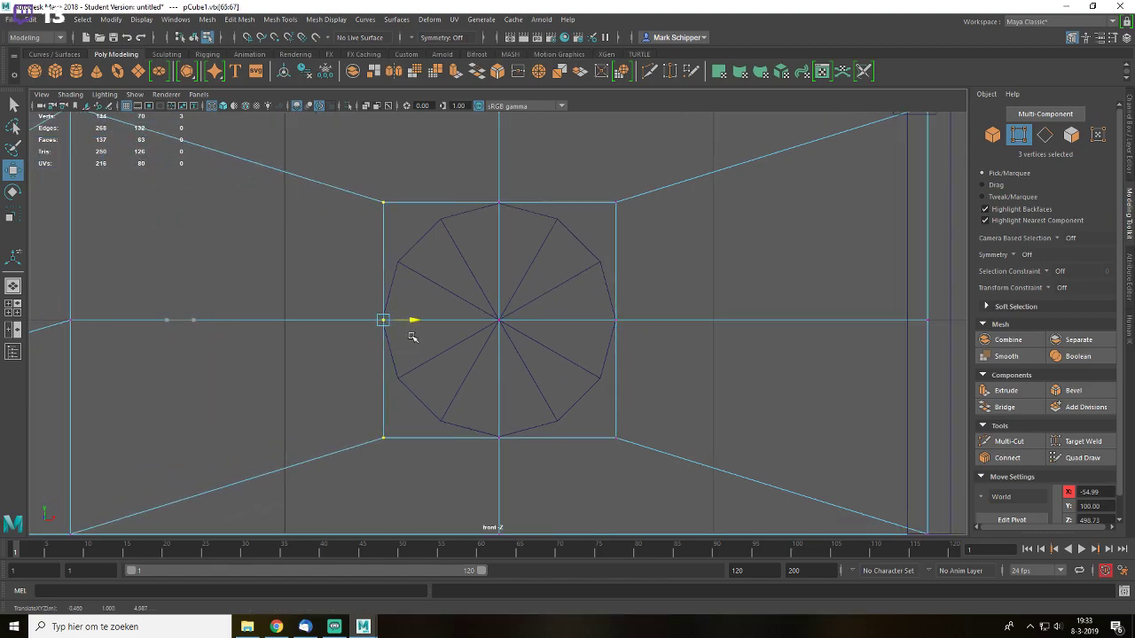
- Scale the inset's two top corner vertices toward each other and lower them onto the cylinder's upper corners
{"action": "scroll", "coordinate": [362, 205], "scroll_direction": "up", "scroll_amount": 1}
{"action": "left_click", "coordinate": [351, 170]}
{"action": "left_click_drag", "start_coordinate": [648, 144], "coordinate": [681, 190], "text": "shift"}
{"action": "middle_click_drag", "start_coordinate": [563, 190], "coordinate": [585, 283], "text": "alt"}
{"action": "scroll", "coordinate": [558, 273], "scroll_direction": "up", "scroll_amount": 4}
{"action": "key", "text": "r"}
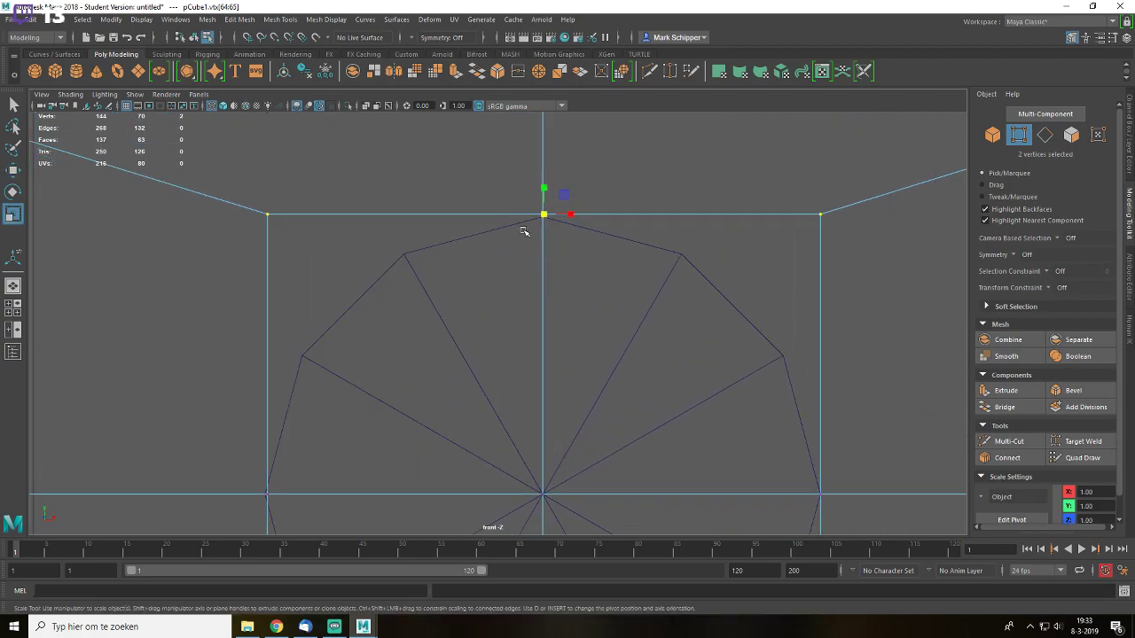
{"action": "left_click_drag", "start_coordinate": [572, 215], "coordinate": [544, 239]}
{"action": "key", "text": "w"}
{"action": "scroll", "coordinate": [720, 282], "scroll_direction": "up", "scroll_amount": 2}
{"action": "scroll", "coordinate": [550, 251], "scroll_direction": "down", "scroll_amount": 3}
- Scale the inset's two bottom corner vertices toward each other and raise them onto the cylinder's lower corners
{"action": "middle_click_drag", "start_coordinate": [637, 460], "coordinate": [574, 162], "text": "alt"}
{"action": "middle_click_drag", "start_coordinate": [711, 469], "coordinate": [704, 315], "text": "alt"}
{"action": "left_click_drag", "start_coordinate": [682, 262], "coordinate": [840, 347]}
{"action": "left_click", "coordinate": [288, 298], "text": "shift"}
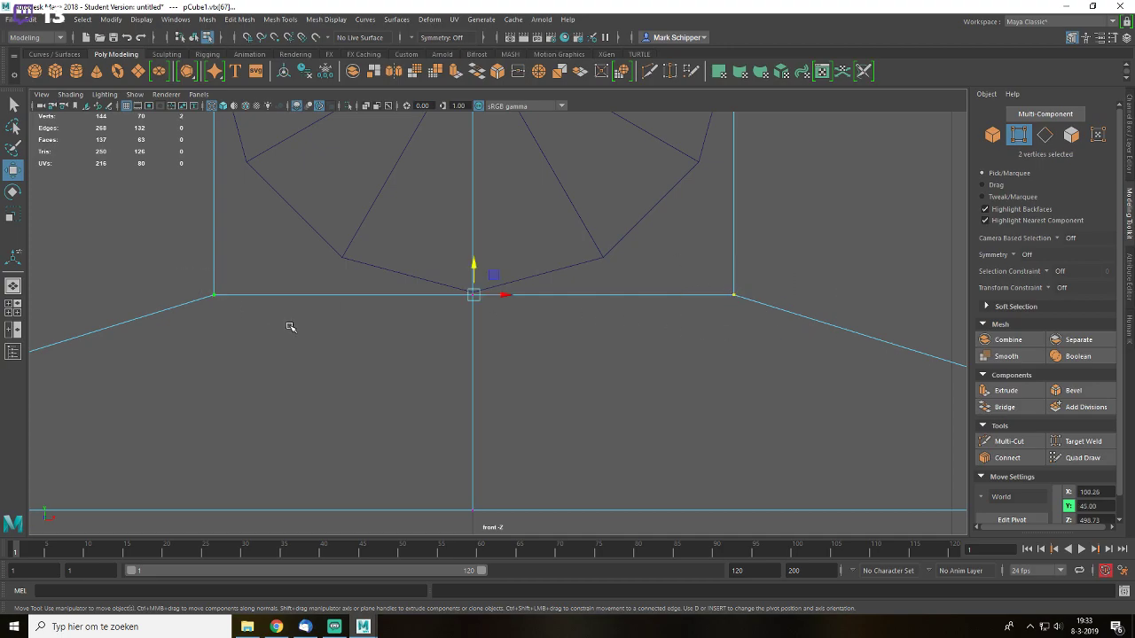
{"action": "key", "text": "r"}
{"action": "left_click_drag", "start_coordinate": [501, 295], "coordinate": [473, 240]}
{"action": "key", "text": "w"}
{"action": "scroll", "coordinate": [544, 319], "scroll_direction": "down", "scroll_amount": 6}
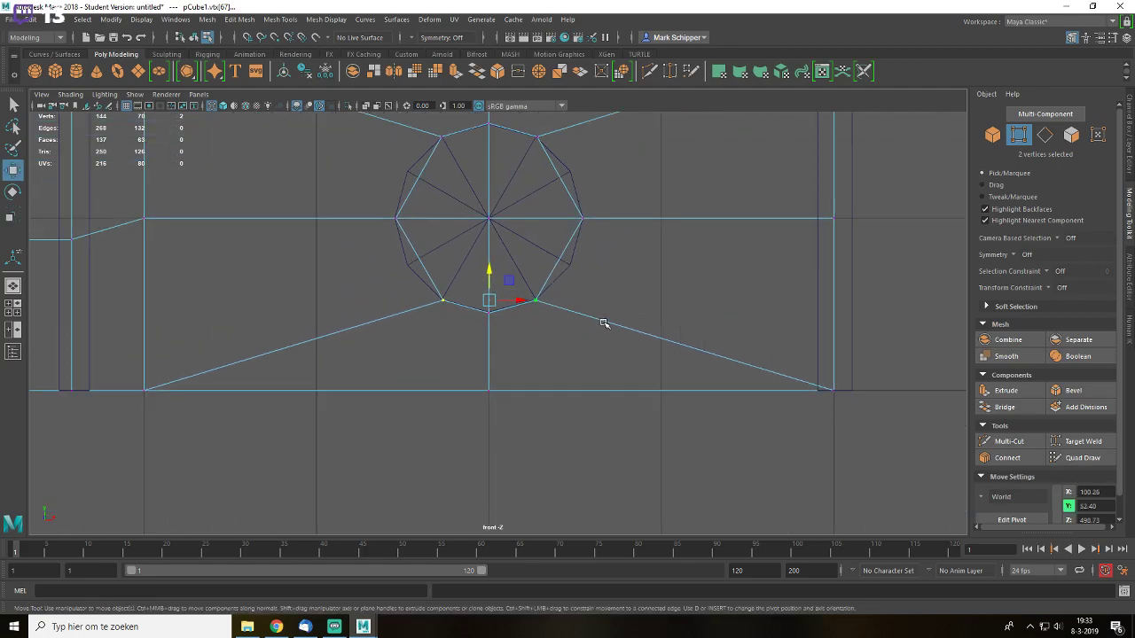
- Start a one-segment Connect on the vertical edge below mid-height at the wall's right corner, and delete that edge
{"action": "scroll", "coordinate": [595, 323], "scroll_direction": "up", "scroll_amount": 3}
{"action": "key", "text": "q"}
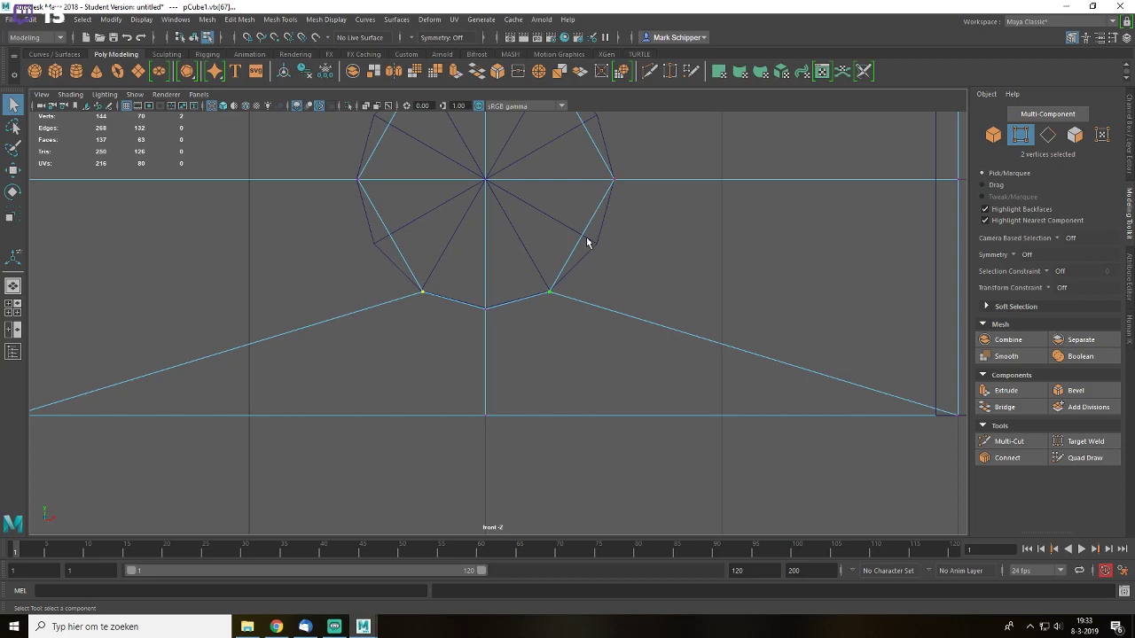
{"action": "middle_click_drag", "start_coordinate": [716, 296], "coordinate": [660, 316], "text": "alt"}
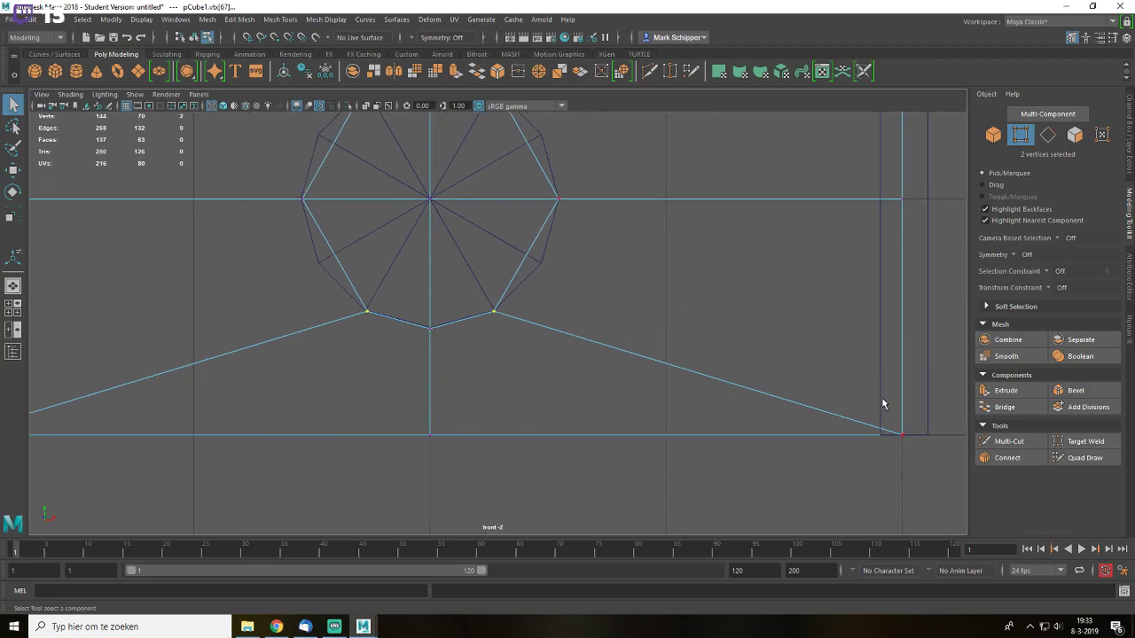
{"action": "right_click_drag", "start_coordinate": [889, 372], "coordinate": [892, 235]}
{"action": "left_click", "coordinate": [903, 320]}
{"action": "left_click", "coordinate": [1030, 458]}
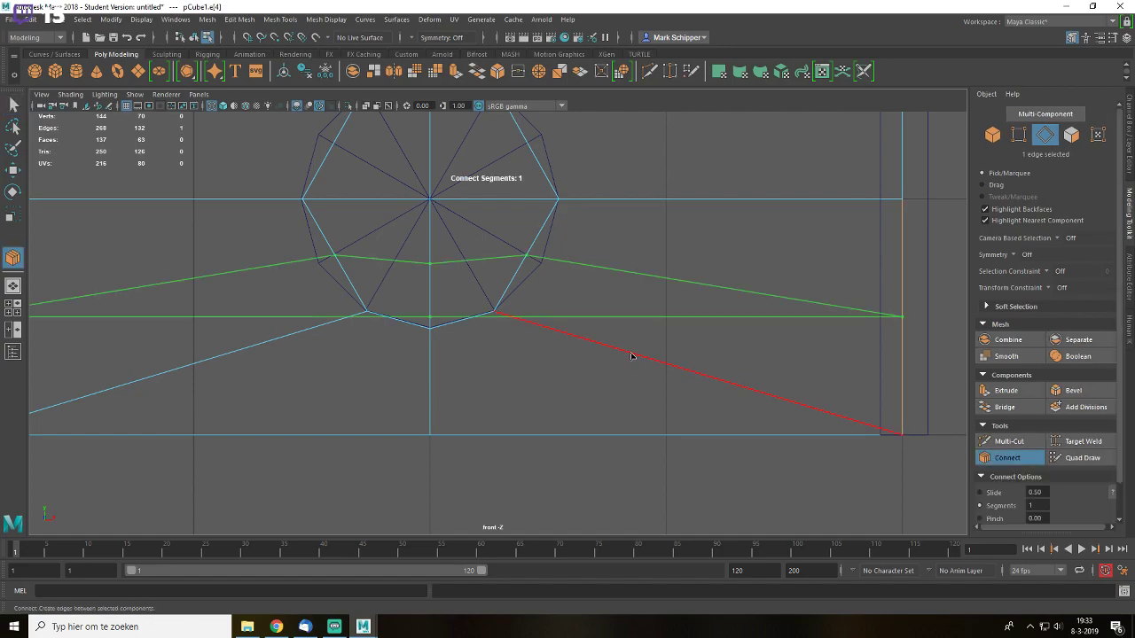
{"action": "key", "text": "Delete"}
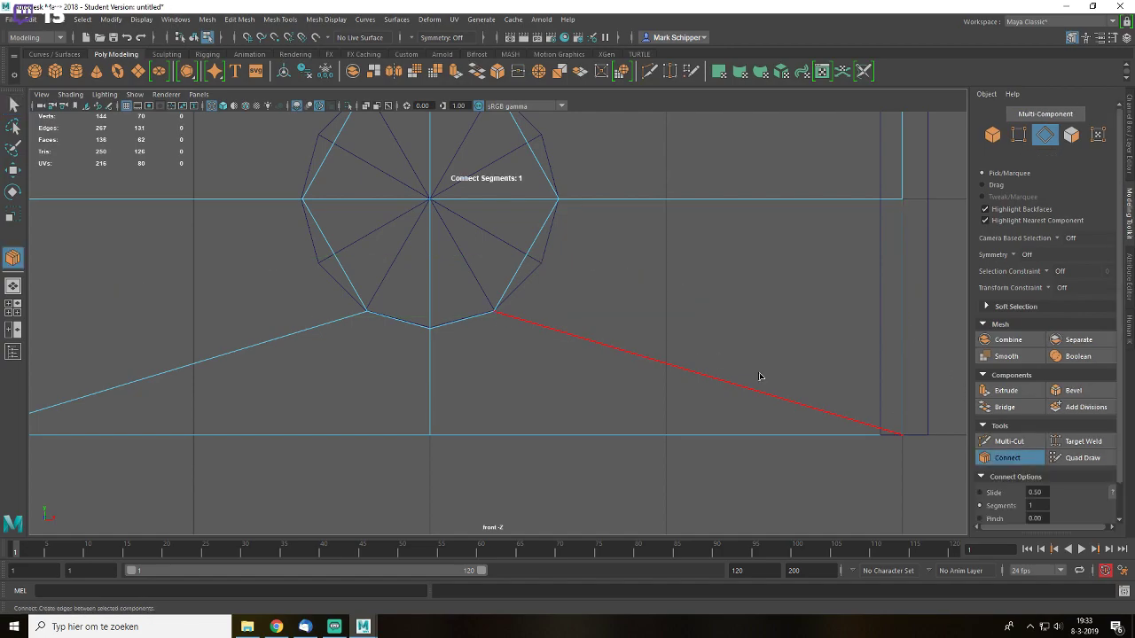
- Cut with Multi-Cut from the wall's lower-right corner across the lower half of the circular outline to the lower-left corner
{"action": "left_click", "coordinate": [1034, 444]}
{"action": "left_click", "coordinate": [559, 199]}
{"action": "left_click", "coordinate": [901, 434]}
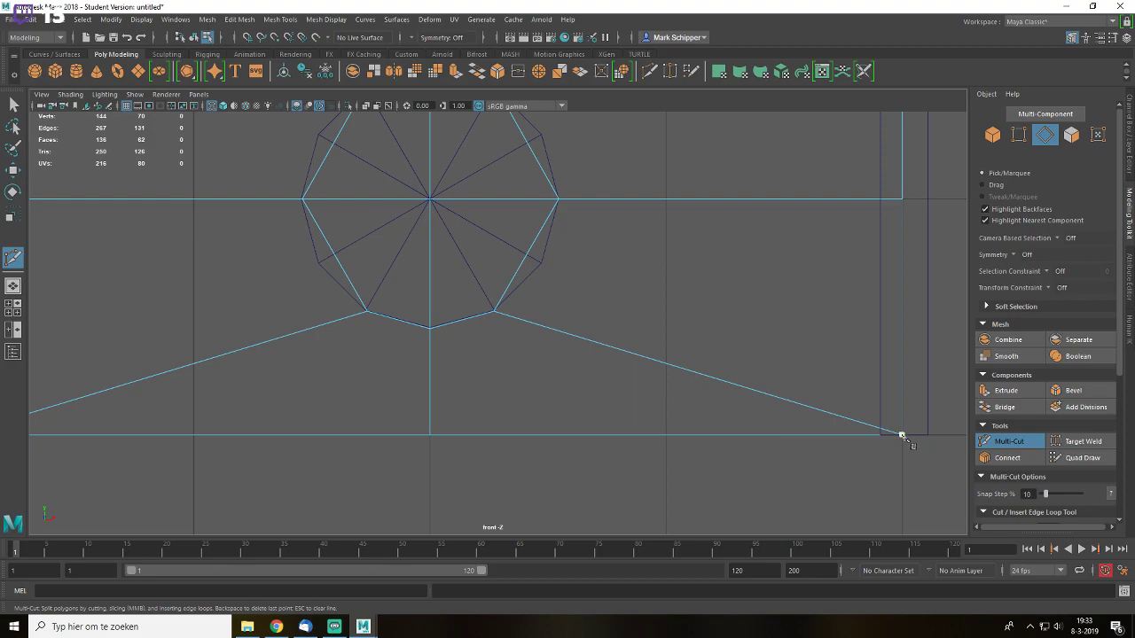
{"action": "left_click", "coordinate": [529, 252]}
{"action": "middle_click_drag", "start_coordinate": [529, 252], "coordinate": [794, 284], "text": "alt"}
{"action": "left_click", "coordinate": [648, 235]}
{"action": "left_click", "coordinate": [278, 424]}
{"action": "right_click", "coordinate": [435, 365]}
- Move the two new vertices from the lower cut outward onto the cylinder's lower side corners
{"action": "key", "text": "q"}
{"action": "middle_click_drag", "start_coordinate": [839, 344], "coordinate": [421, 310], "text": "alt"}
{"action": "scroll", "coordinate": [669, 332], "scroll_direction": "up", "scroll_amount": 1}
{"action": "right_click_drag", "start_coordinate": [709, 307], "coordinate": [681, 309]}
{"action": "middle_click_drag", "start_coordinate": [509, 256], "coordinate": [772, 380], "text": "alt"}
{"action": "scroll", "coordinate": [780, 363], "scroll_direction": "up", "scroll_amount": 2}
{"action": "left_click", "coordinate": [811, 352]}
{"action": "key", "text": "w"}
{"action": "left_click_drag", "start_coordinate": [830, 333], "coordinate": [843, 349]}
{"action": "left_click", "coordinate": [512, 340]}
{"action": "left_click_drag", "start_coordinate": [534, 321], "coordinate": [515, 348]}
- Nudge the outline's upper-right vertex onto the matching corner of the cylinder
{"action": "middle_click_drag", "start_coordinate": [665, 276], "coordinate": [516, 421], "text": "alt"}
{"action": "scroll", "coordinate": [523, 412], "scroll_direction": "up", "scroll_amount": 1}
{"action": "left_click", "coordinate": [627, 231]}
{"action": "scroll", "coordinate": [709, 276], "scroll_direction": "up", "scroll_amount": 3}
{"action": "left_click_drag", "start_coordinate": [741, 151], "coordinate": [735, 156]}
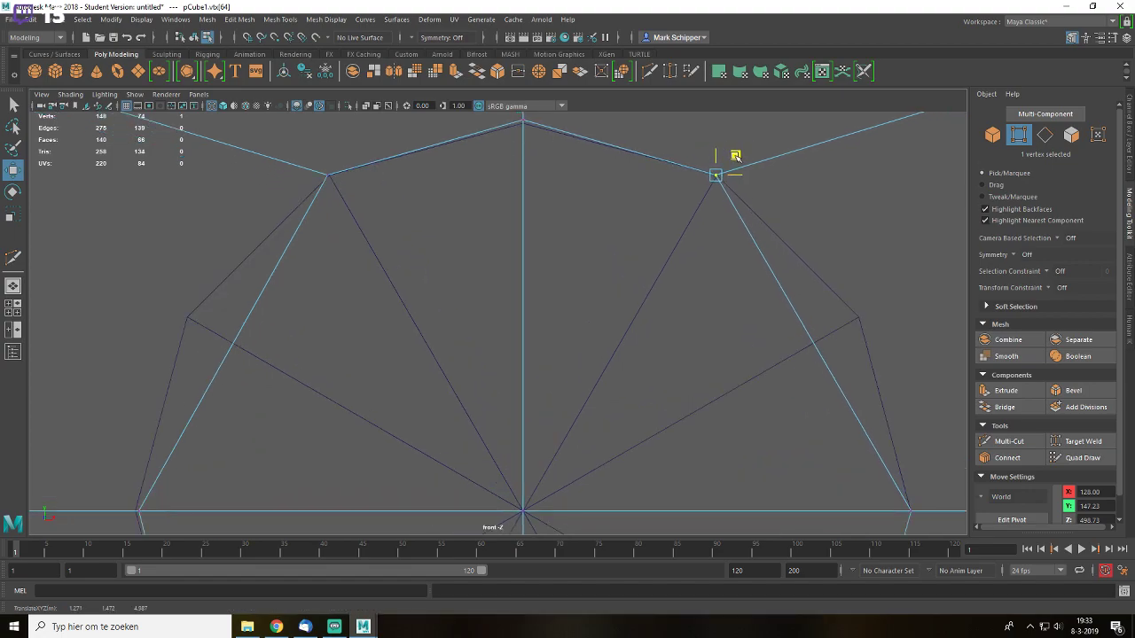
- Try point-snapping the outline's upper-left vertex to the cylinder, check it in perspective, and undo the move
{"action": "left_click", "coordinate": [328, 175]}
{"action": "middle_click_drag", "start_coordinate": [473, 228], "coordinate": [490, 286], "text": "alt"}
{"action": "key", "text": "space"}
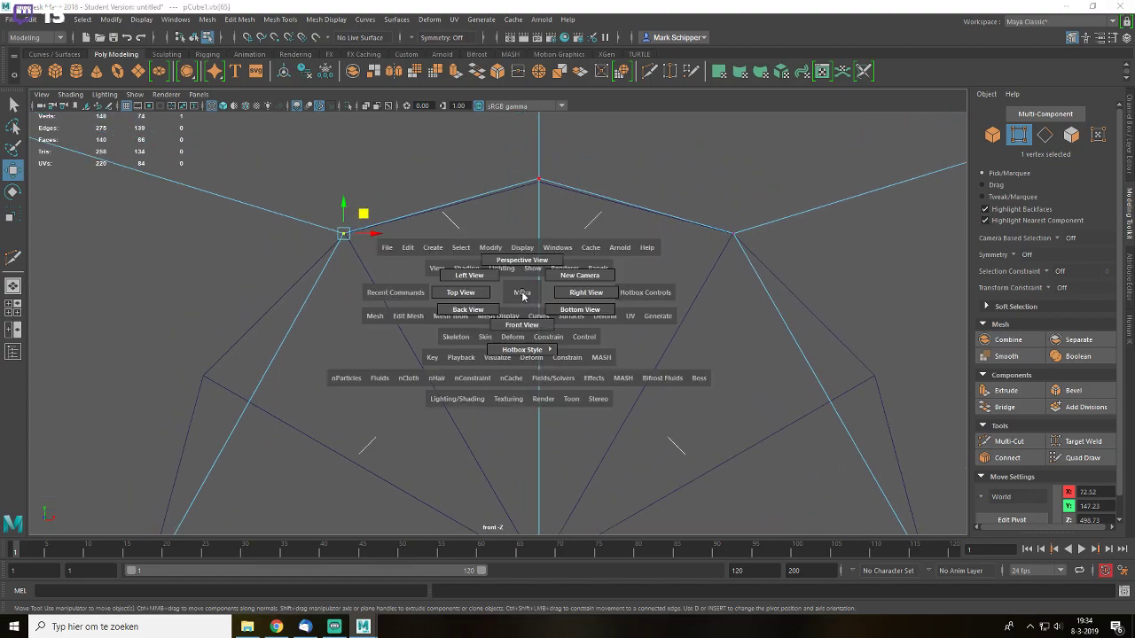
{"action": "left_click", "coordinate": [275, 37]}
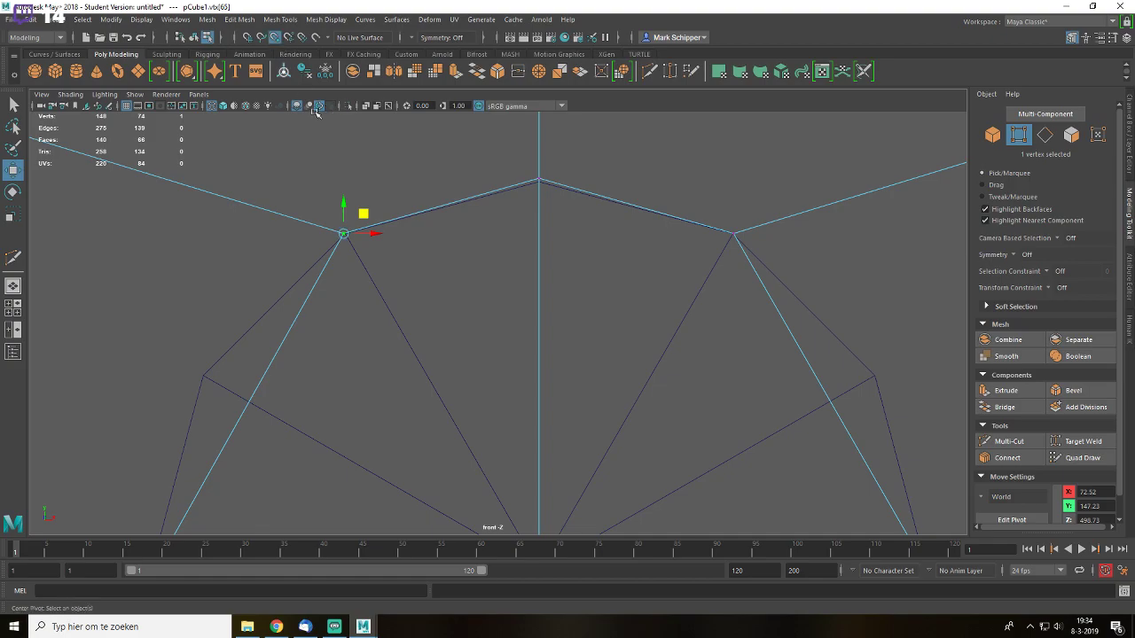
{"action": "left_click_drag", "start_coordinate": [363, 213], "coordinate": [433, 236]}
{"action": "key", "text": "space"}
{"action": "mouse_move", "coordinate": [491, 270]}
{"action": "left_mouse_down"}
{"action": "mouse_move", "coordinate": [489, 237]}
{"action": "mouse_move", "coordinate": [582, 325]}
{"action": "mouse_move", "coordinate": [646, 322]}
{"action": "mouse_move", "coordinate": [653, 310]}
{"action": "mouse_move", "coordinate": [565, 334]}
{"action": "mouse_move", "coordinate": [638, 354]}
{"action": "mouse_move", "coordinate": [583, 355]}
{"action": "left_mouse_up"}
{"action": "key", "text": "5"}
{"action": "key", "text": "ctrl+z"}
- In the front wireframe view, nudge the outline's upper-left vertex freely onto the cylinder's corner
{"action": "key", "text": "q"}
{"action": "scroll", "coordinate": [537, 304], "scroll_direction": "up", "scroll_amount": 5}
{"action": "key", "text": "space"}
{"action": "left_click_drag", "start_coordinate": [562, 298], "coordinate": [565, 331]}
{"action": "key", "text": "f"}
{"action": "key", "text": "4"}
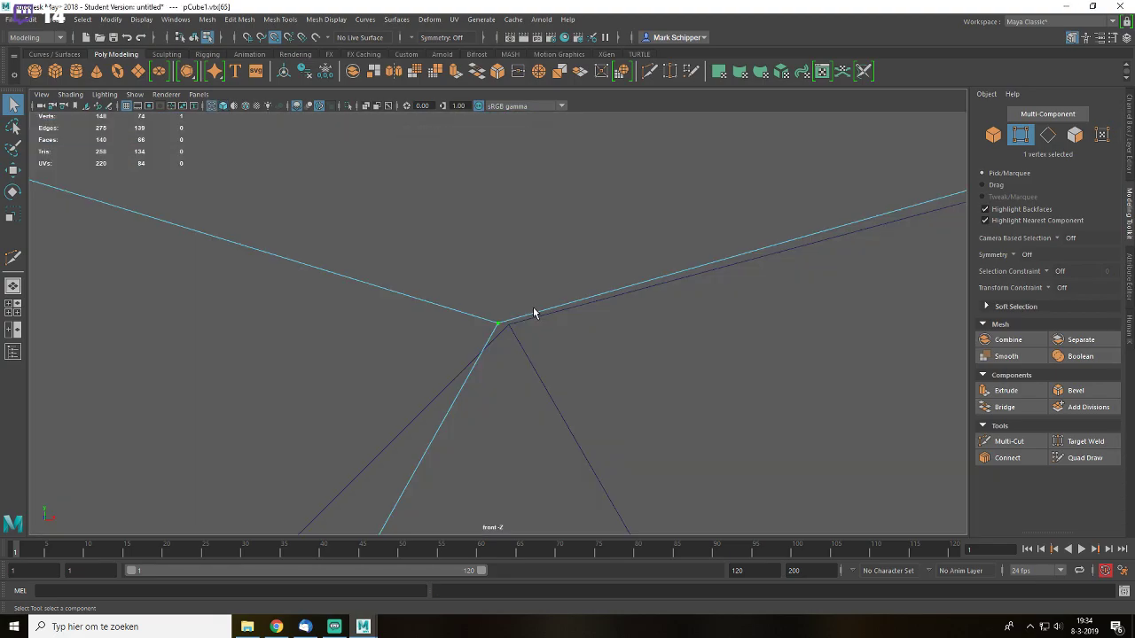
{"action": "key", "text": "w"}
{"action": "left_click_drag", "start_coordinate": [517, 304], "coordinate": [527, 306]}
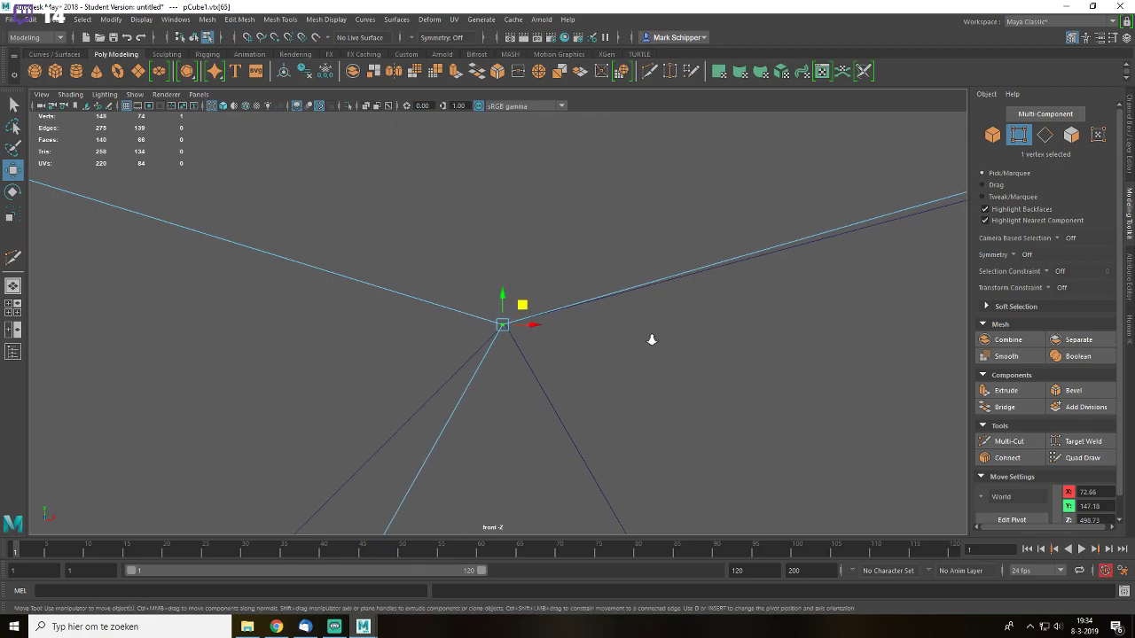
- Lower the outline's top-centre vertex slightly onto the cylinder's topmost corner, to about Y 154.54
{"action": "middle_click_drag", "start_coordinate": [734, 342], "coordinate": [461, 355], "text": "alt"}
{"action": "middle_click_drag", "start_coordinate": [798, 355], "coordinate": [512, 450], "text": "alt"}
{"action": "left_click_drag", "start_coordinate": [603, 213], "coordinate": [603, 227]}
{"action": "middle_click_drag", "start_coordinate": [853, 406], "coordinate": [461, 310], "text": "alt"}
{"action": "middle_click_drag", "start_coordinate": [797, 398], "coordinate": [554, 343], "text": "alt"}
{"action": "scroll", "coordinate": [608, 314], "scroll_direction": "down", "scroll_amount": 6}
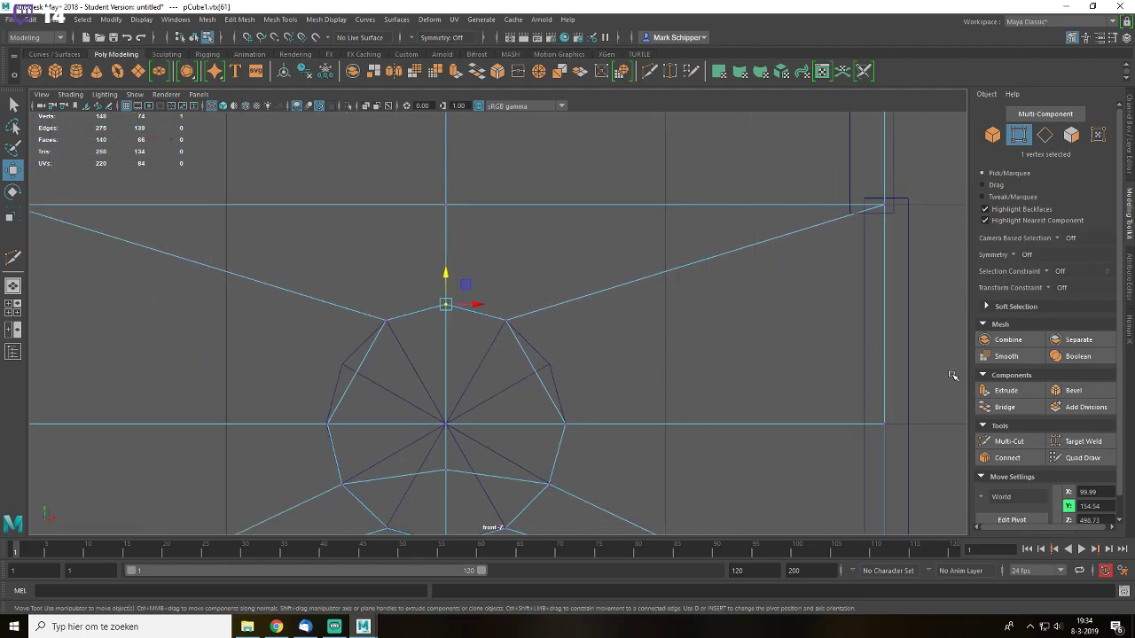
- Cut in perspective from the front wall's upper-right corner across the outline's upper half to the section's upper-left corner
{"action": "left_click", "coordinate": [1008, 441]}
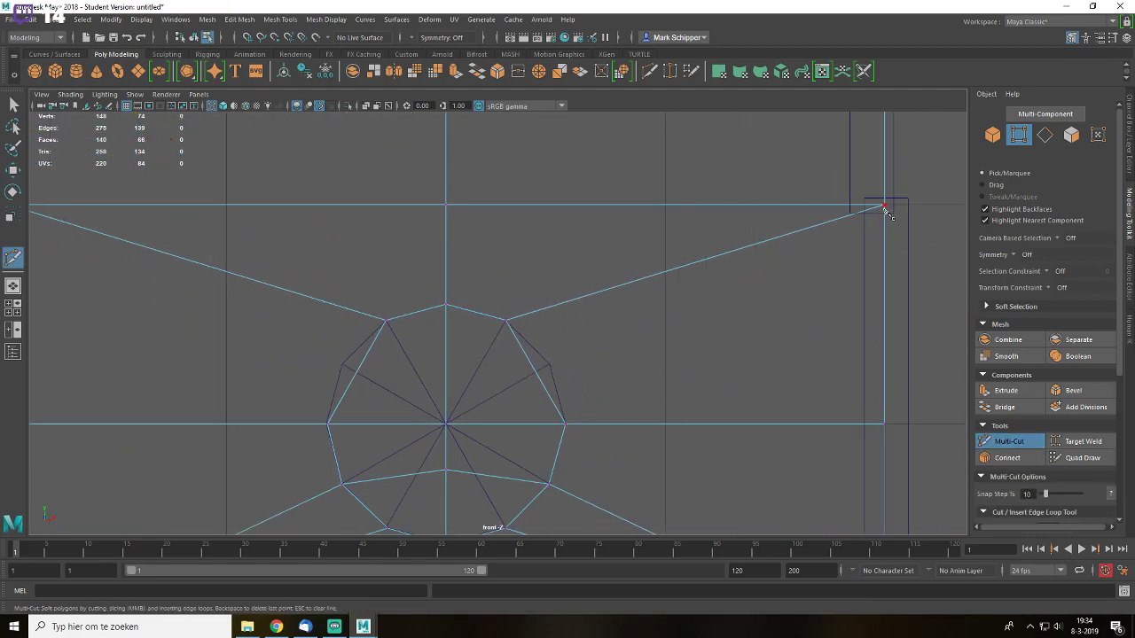
{"action": "key", "text": "space"}
{"action": "left_click_drag", "start_coordinate": [722, 308], "coordinate": [721, 268]}
{"action": "left_click_drag", "start_coordinate": [677, 317], "coordinate": [714, 278], "text": "alt"}
{"action": "right_click_drag", "start_coordinate": [714, 278], "coordinate": [784, 264], "text": "alt"}
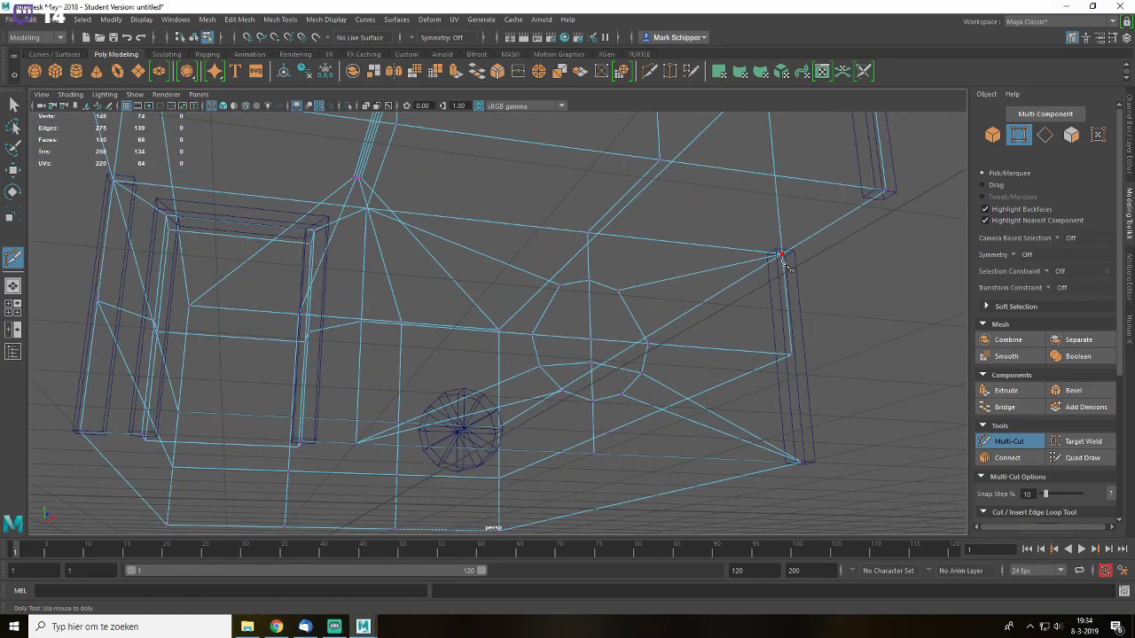
{"action": "left_click", "coordinate": [780, 255]}
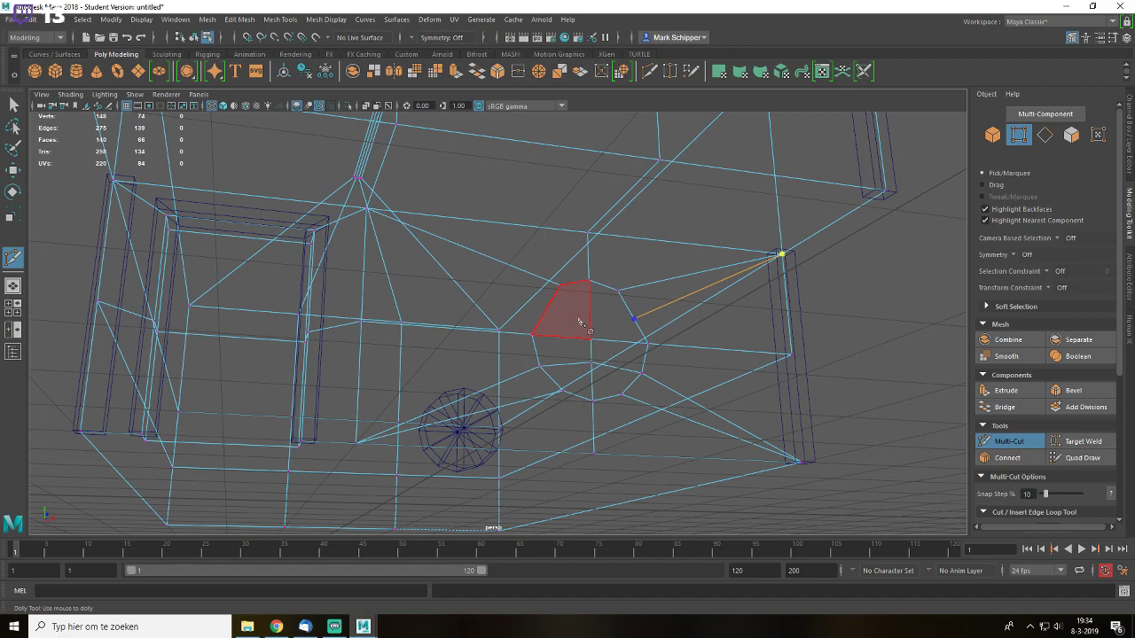
{"action": "left_click", "coordinate": [543, 317]}
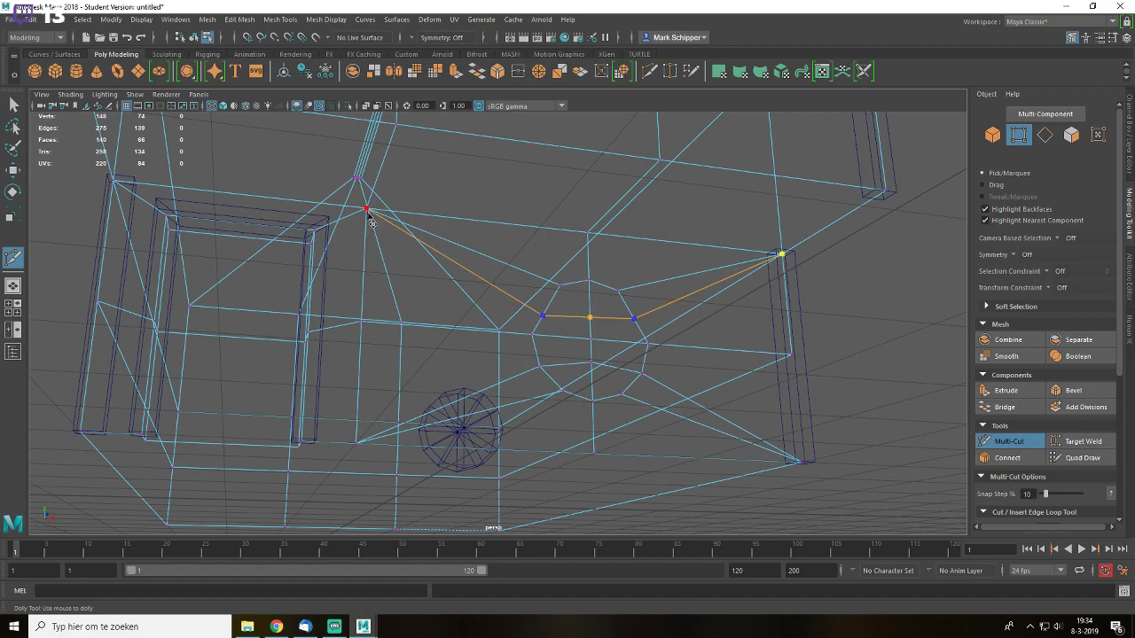
{"action": "key", "text": "q"}
- In the front view, move the two new vertices from the upper cut onto the cylinder's upper side corners
{"action": "key", "text": "space"}
{"action": "left_click_drag", "start_coordinate": [643, 316], "coordinate": [644, 340]}
{"action": "middle_click_drag", "start_coordinate": [510, 411], "coordinate": [572, 329], "text": "alt"}
{"action": "scroll", "coordinate": [574, 333], "scroll_direction": "up", "scroll_amount": 5}
{"action": "left_click", "coordinate": [760, 243]}
{"action": "key", "text": "w"}
{"action": "left_click_drag", "start_coordinate": [779, 222], "coordinate": [812, 197]}
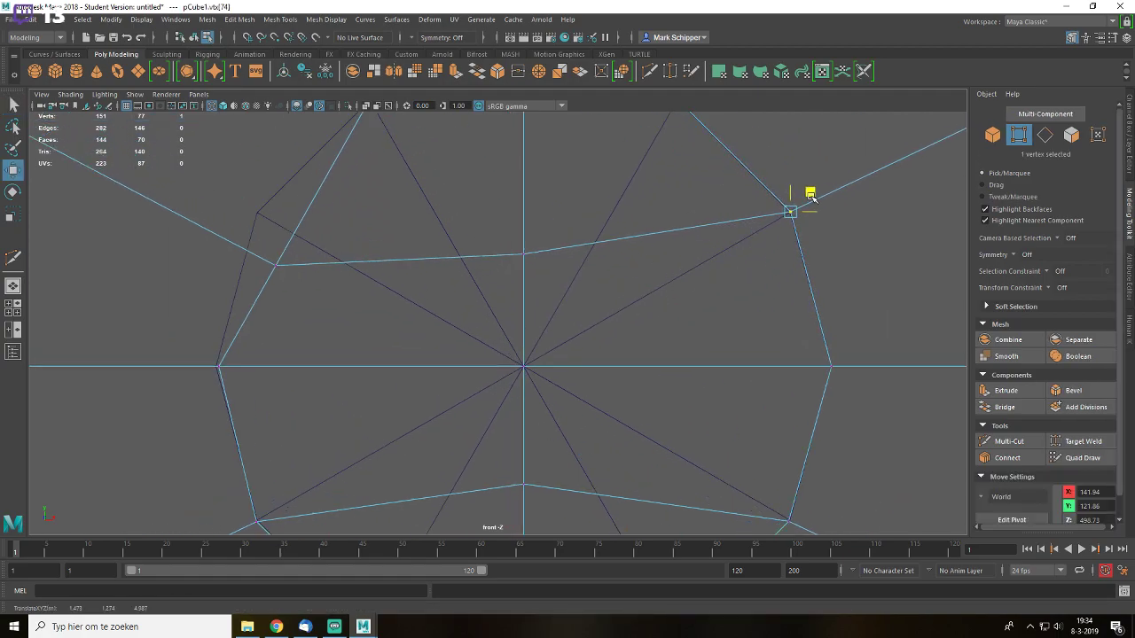
{"action": "left_click_drag", "start_coordinate": [246, 248], "coordinate": [266, 270]}
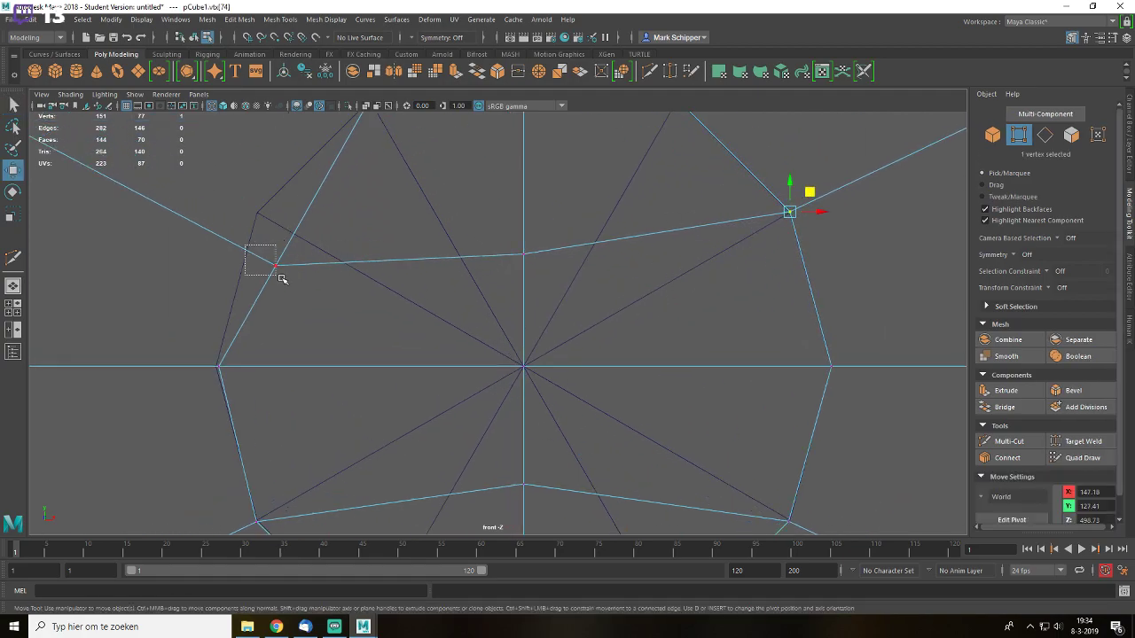
{"action": "middle_click_drag", "start_coordinate": [295, 244], "coordinate": [277, 194]}
- Nudge the outline's lower-left side vertex and its leftmost vertex onto the cylinder's corners
{"action": "middle_click_drag", "start_coordinate": [254, 463], "coordinate": [378, 326], "text": "alt"}
{"action": "scroll", "coordinate": [378, 326], "scroll_direction": "up", "scroll_amount": 3}
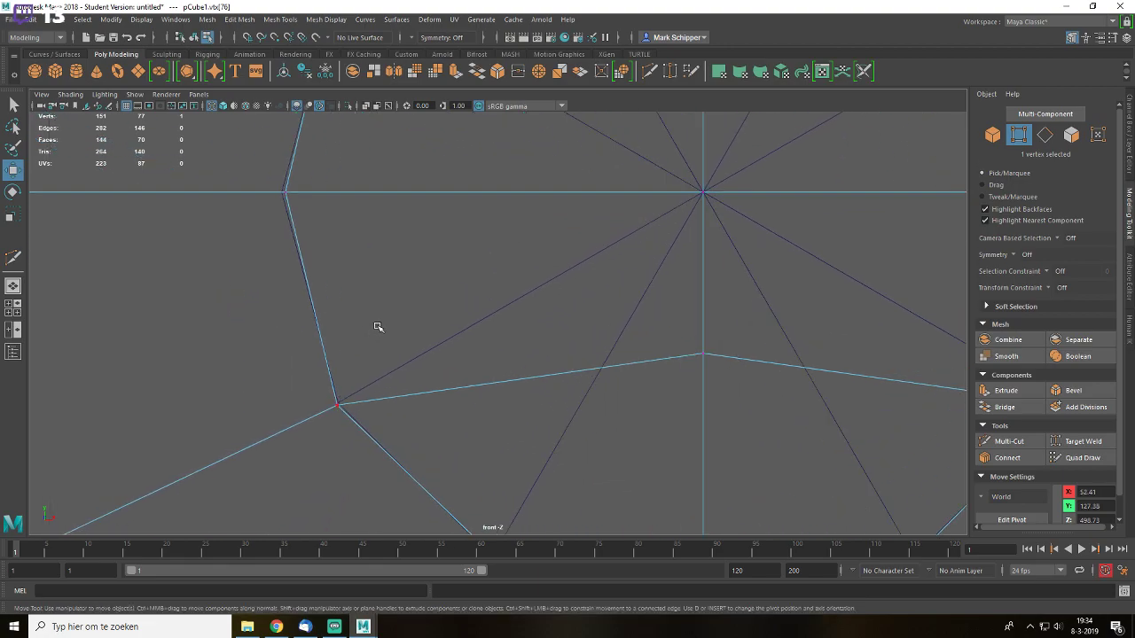
{"action": "middle_click_drag", "start_coordinate": [363, 396], "coordinate": [360, 391]}
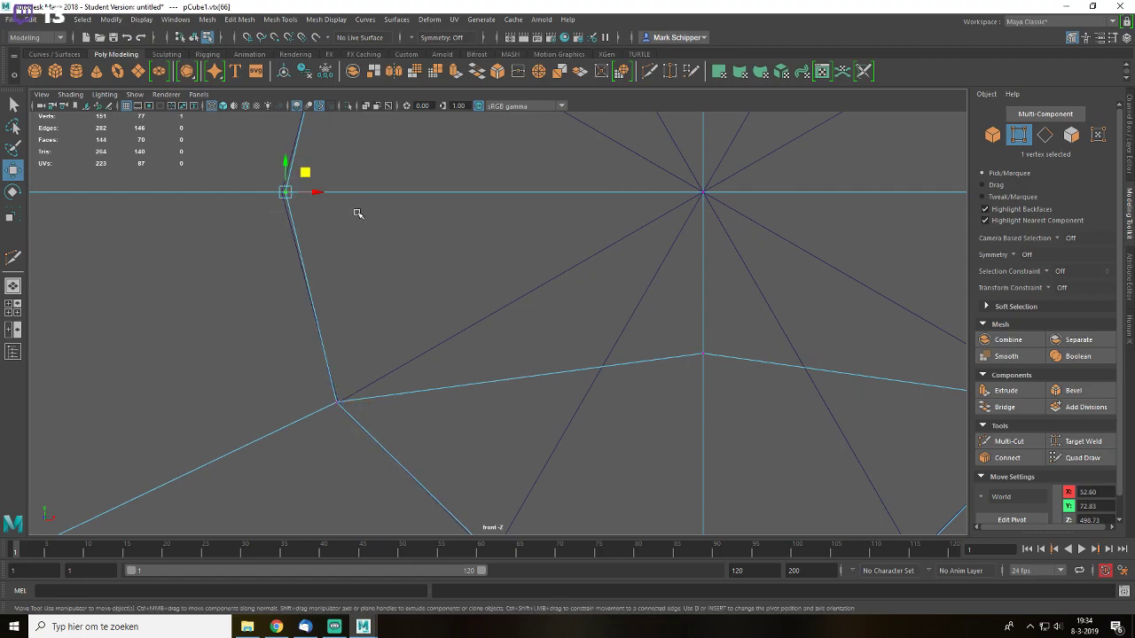
{"action": "left_click_drag", "start_coordinate": [316, 193], "coordinate": [312, 193]}
- Adjust the bottom-centre and bottom-right vertices of the circular outline to match the cylinder's corners
{"action": "middle_click_drag", "start_coordinate": [886, 253], "coordinate": [598, 293], "text": "alt"}
{"action": "scroll", "coordinate": [597, 294], "scroll_direction": "up", "scroll_amount": 1}
{"action": "scroll", "coordinate": [581, 381], "scroll_direction": "down", "scroll_amount": 2}
{"action": "scroll", "coordinate": [555, 447], "scroll_direction": "down", "scroll_amount": 5}
{"action": "middle_click_drag", "start_coordinate": [555, 447], "coordinate": [594, 360], "text": "alt"}
{"action": "scroll", "coordinate": [343, 426], "scroll_direction": "up", "scroll_amount": 2}
{"action": "left_click_drag", "start_coordinate": [151, 370], "coordinate": [441, 447]}
{"action": "left_click_drag", "start_coordinate": [363, 446], "coordinate": [361, 440]}
{"action": "left_click_drag", "start_coordinate": [508, 381], "coordinate": [567, 440]}
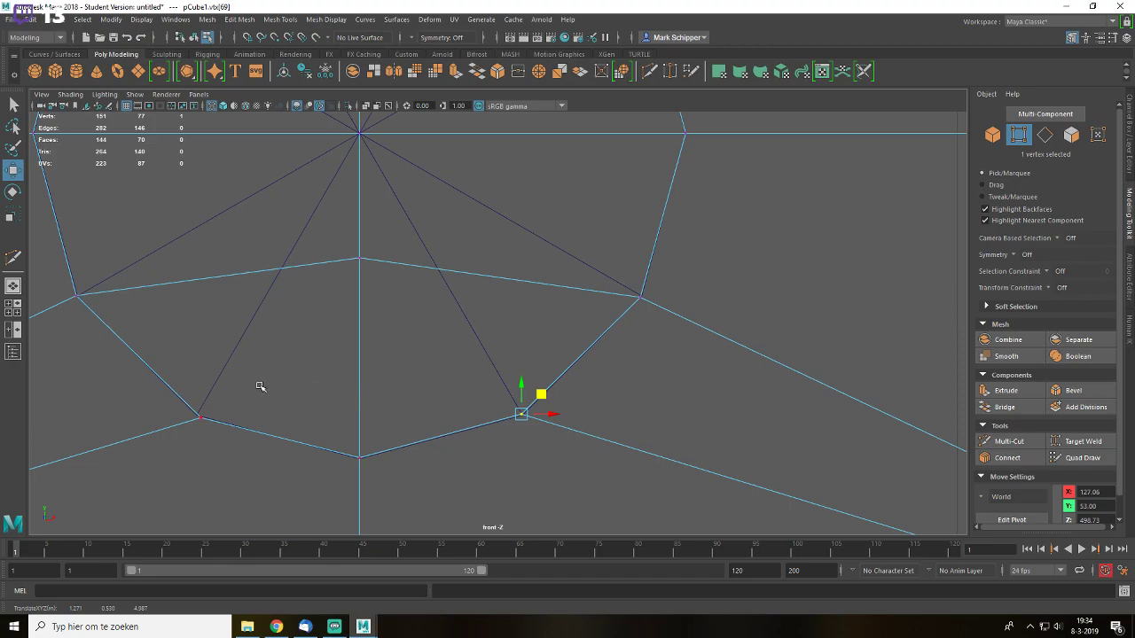
- Show the shaded house in perspective and undo the last four actions
{"action": "key", "text": "5"}
{"action": "scroll", "coordinate": [470, 299], "scroll_direction": "down", "scroll_amount": 4}
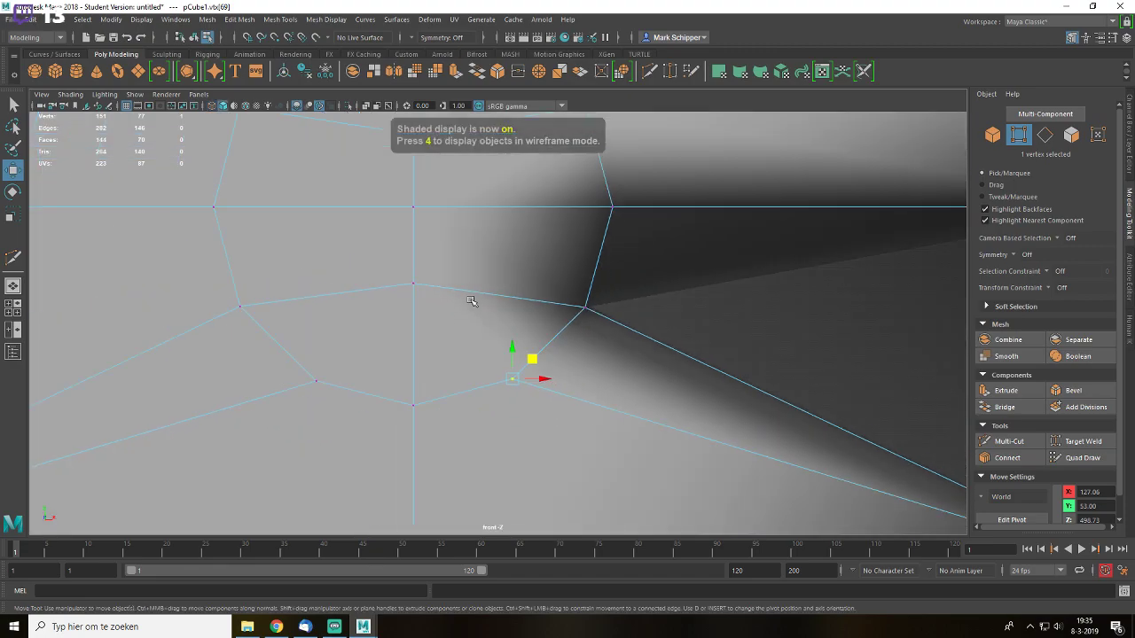
{"action": "key", "text": "space"}
{"action": "left_click_drag", "start_coordinate": [564, 348], "coordinate": [580, 307]}
{"action": "left_click_drag", "start_coordinate": [670, 351], "coordinate": [715, 417], "text": "alt"}
{"action": "left_click", "coordinate": [703, 382]}
{"action": "key", "text": "ctrl+z"}
{"action": "key", "text": "ctrl+z"}
{"action": "key", "text": "ctrl+z"}
{"action": "key", "text": "ctrl+z"}
- Isolate the house mesh in the perspective view, hiding the timber posts and the cylinder
{"action": "right_click_drag", "start_coordinate": [714, 285], "coordinate": [716, 318]}
{"action": "left_click_drag", "start_coordinate": [608, 435], "coordinate": [700, 399], "text": "alt"}
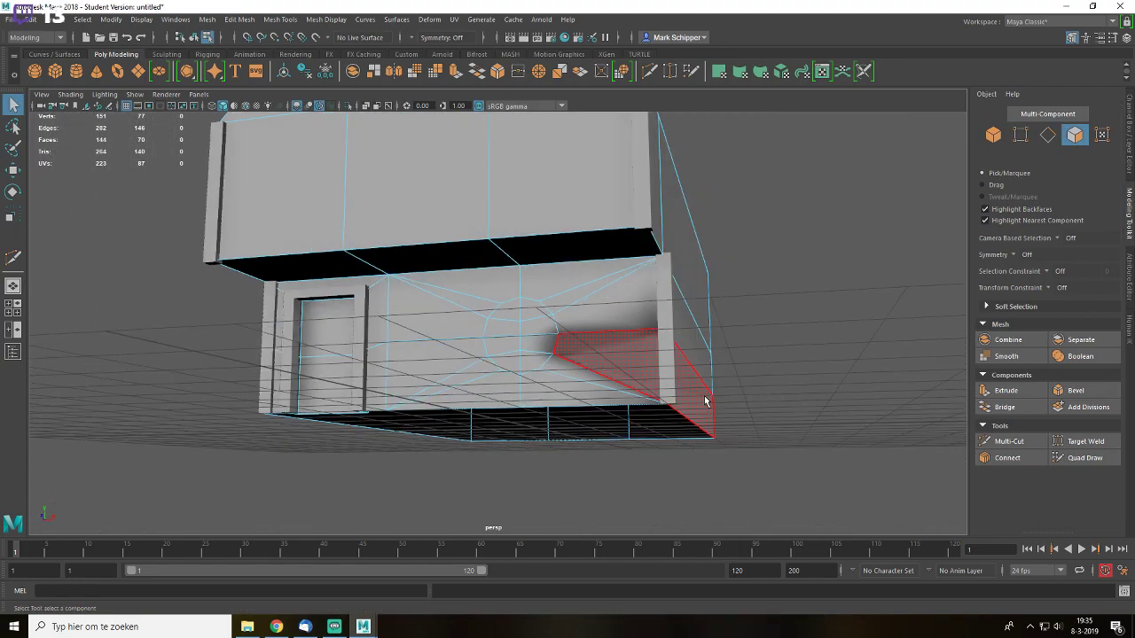
{"action": "right_click_drag", "start_coordinate": [632, 245], "coordinate": [730, 170]}
{"action": "key", "text": "ctrl+1"}
{"action": "left_click", "coordinate": [811, 204]}
- Delete the misshapen face that spans the lower-right front wall and wraps around the corner onto the side wall
{"action": "left_click_drag", "start_coordinate": [811, 204], "coordinate": [794, 303], "text": "alt"}
{"action": "left_click", "coordinate": [670, 356]}
{"action": "scroll", "coordinate": [670, 356], "scroll_direction": "up", "scroll_amount": 4}
{"action": "right_click_drag", "start_coordinate": [795, 303], "coordinate": [828, 375]}
{"action": "left_click", "coordinate": [837, 425]}
{"action": "key", "text": "Delete"}
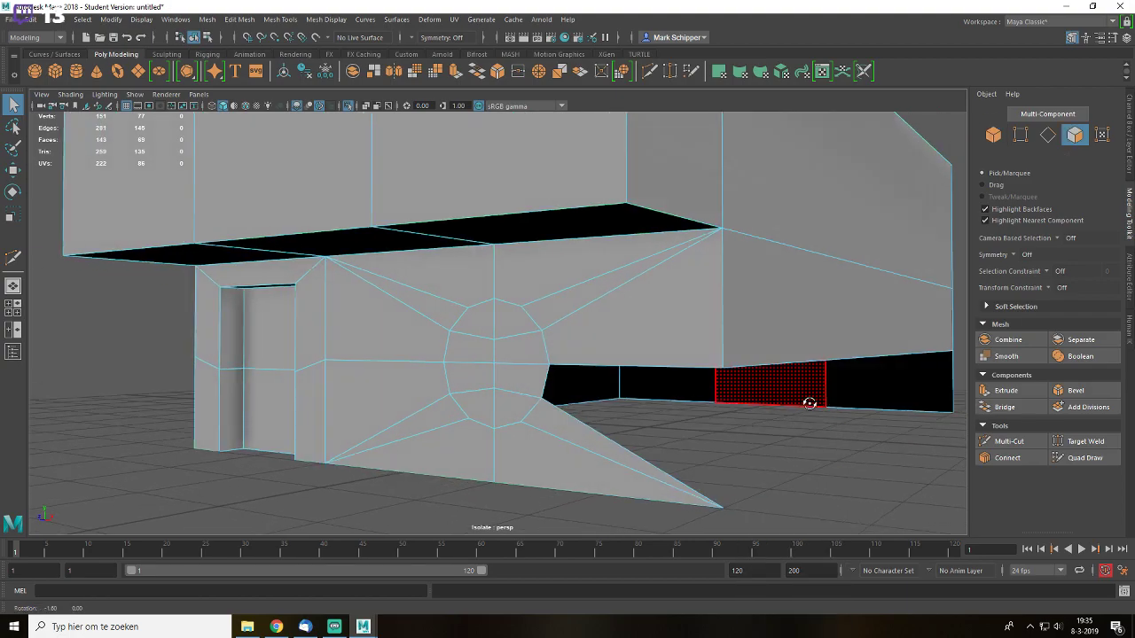
- Close the gap in the lower-right front wall by bridging its upper and lower border edges
{"action": "left_click_drag", "start_coordinate": [808, 403], "coordinate": [864, 399], "text": "alt"}
{"action": "right_click_drag", "start_coordinate": [696, 286], "coordinate": [706, 257]}
{"action": "left_click_drag", "start_coordinate": [753, 377], "coordinate": [649, 269], "text": "alt"}
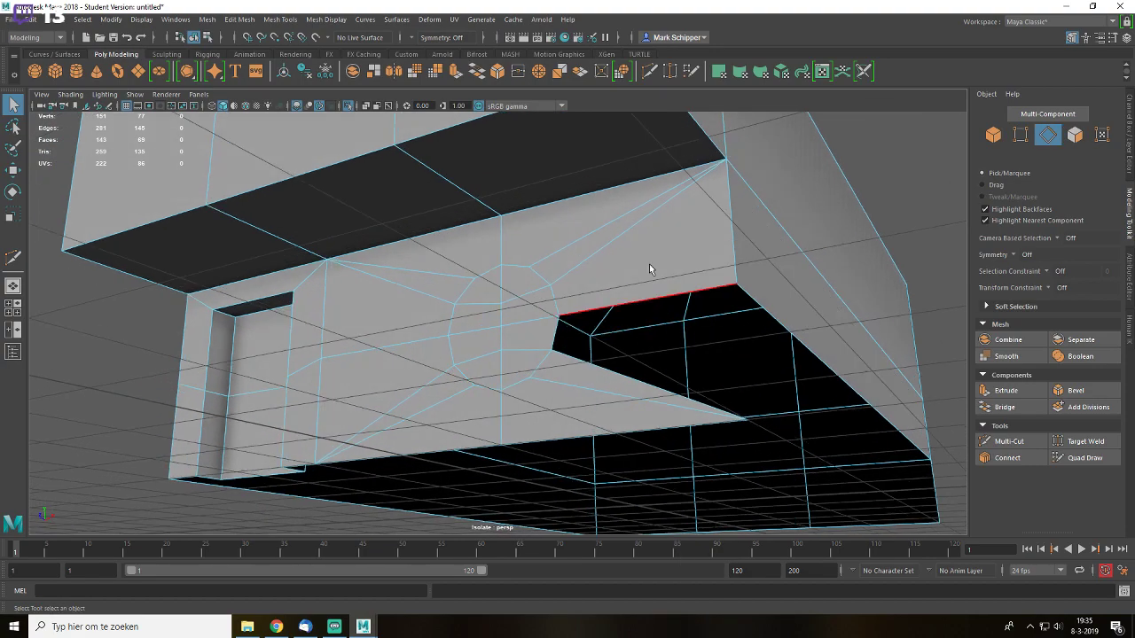
{"action": "left_click", "coordinate": [607, 373], "text": "shift"}
{"action": "left_click", "coordinate": [1004, 406]}
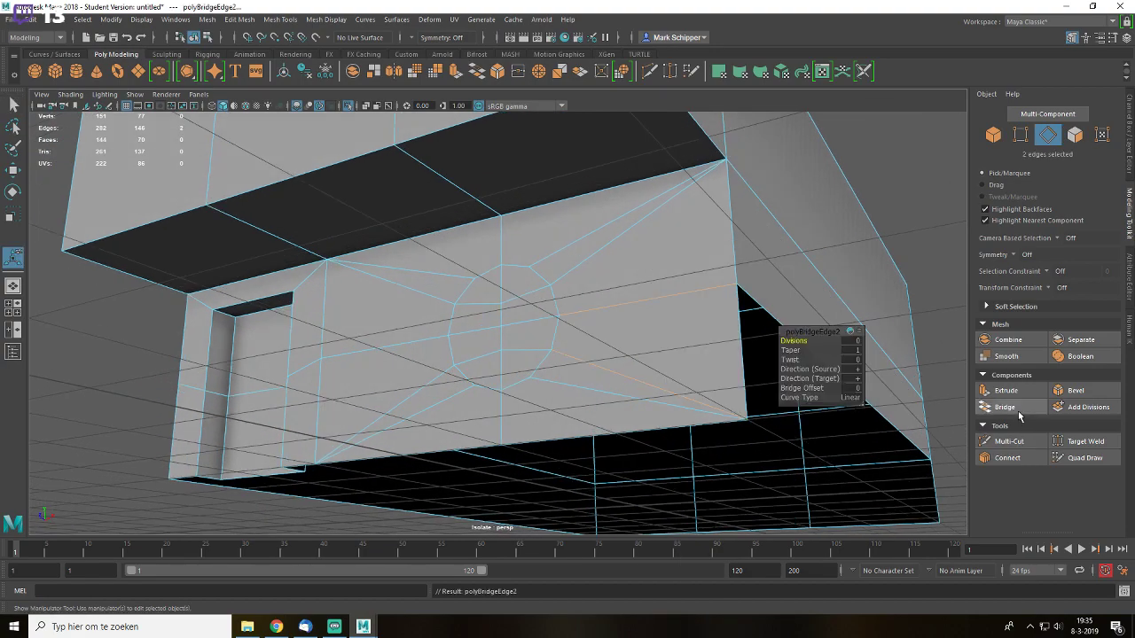
- Fill the opening in the lower side wall by bridging its front and rear vertical corner edges
{"action": "left_click_drag", "start_coordinate": [771, 398], "coordinate": [922, 443], "text": "alt"}
{"action": "left_click", "coordinate": [650, 359]}
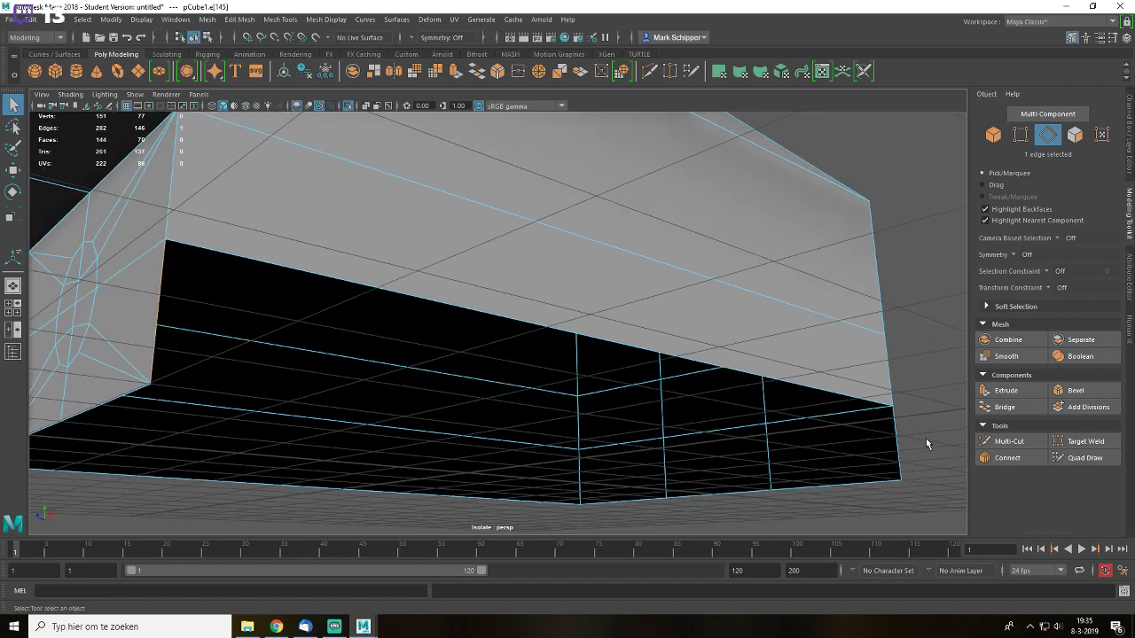
{"action": "left_click", "coordinate": [898, 439], "text": "shift"}
{"action": "key", "text": "g"}
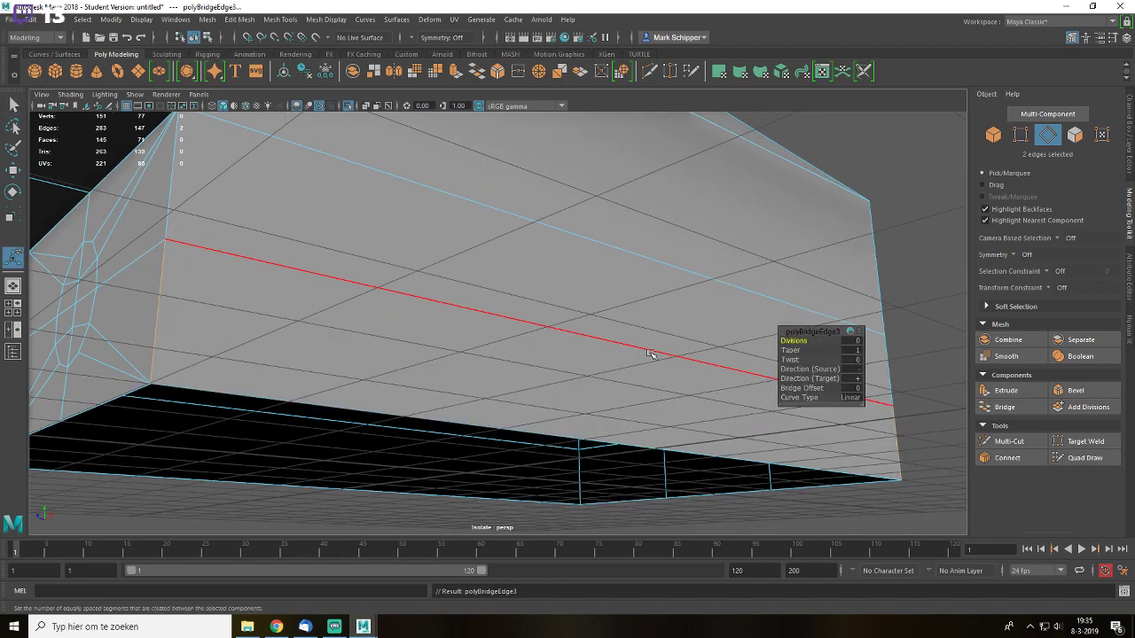
{"action": "key", "text": "q"}
- Bevel the twelve-edge circular outline on the front wall, reducing the bevel fraction to form a narrow ring
{"action": "left_click_drag", "start_coordinate": [646, 346], "coordinate": [677, 383], "text": "alt"}
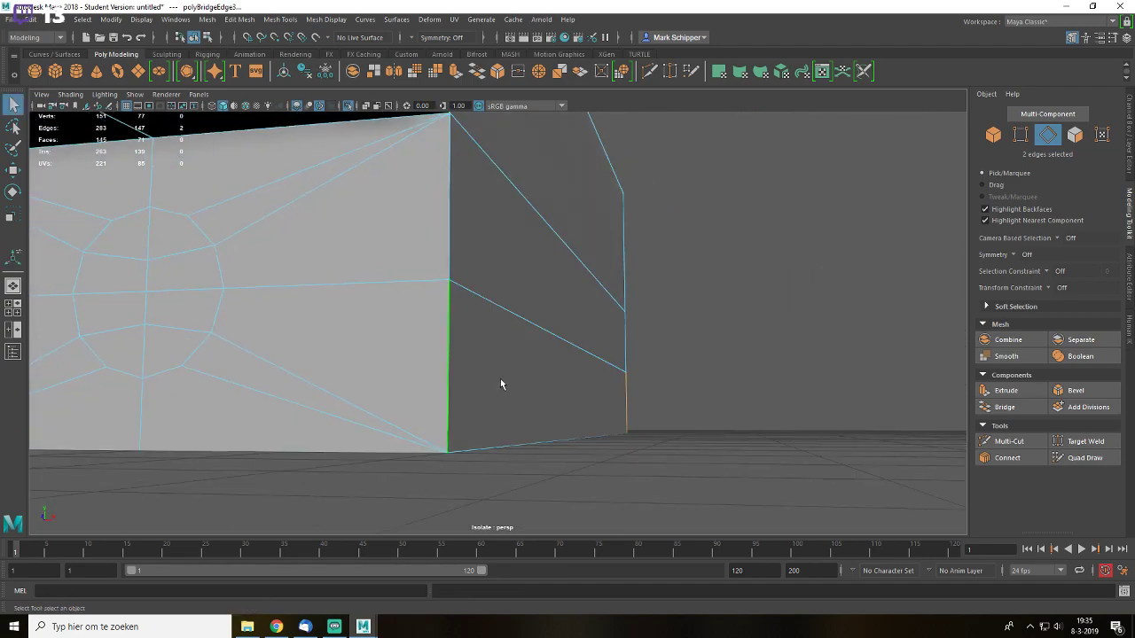
{"action": "left_click_drag", "start_coordinate": [423, 355], "coordinate": [540, 345], "text": "alt"}
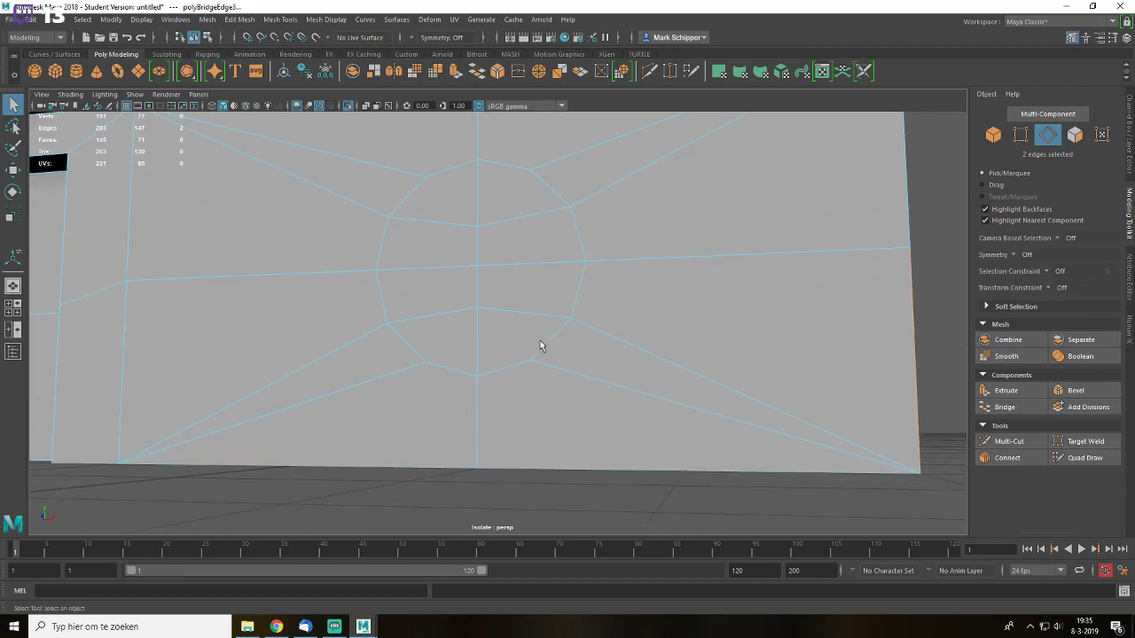
{"action": "left_click_drag", "start_coordinate": [578, 281], "coordinate": [716, 359], "text": "alt"}
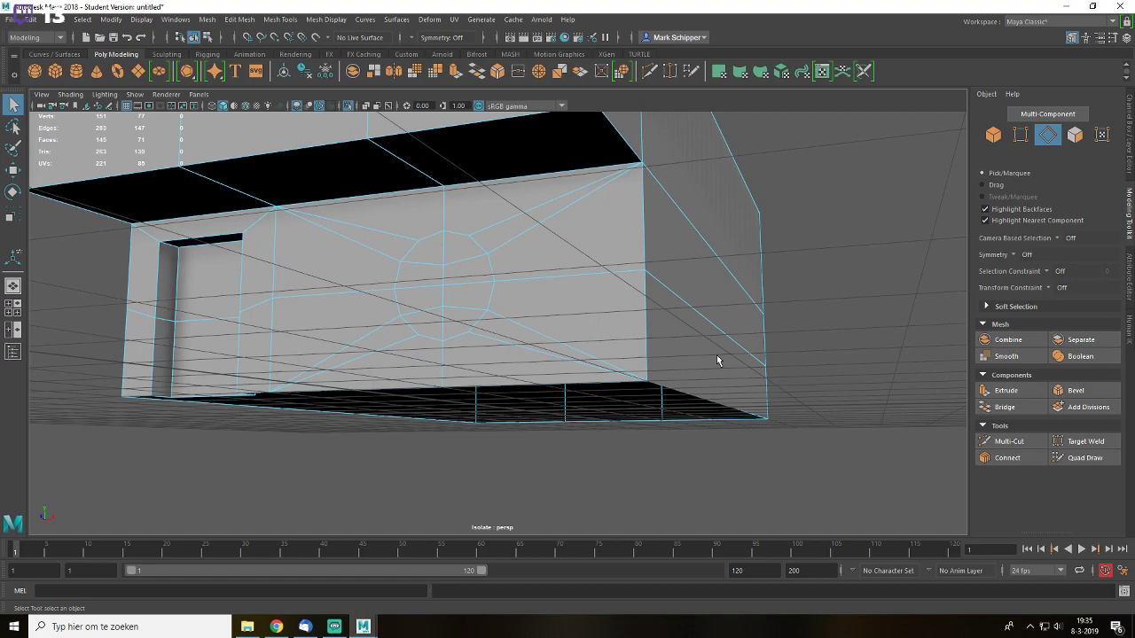
{"action": "left_click_drag", "start_coordinate": [636, 316], "coordinate": [578, 307], "text": "alt"}
{"action": "scroll", "coordinate": [579, 306], "scroll_direction": "up", "scroll_amount": 4}
{"action": "right_click_drag", "start_coordinate": [593, 285], "coordinate": [593, 226]}
{"action": "left_click_drag", "start_coordinate": [754, 298], "coordinate": [689, 255], "text": "alt"}
{"action": "scroll", "coordinate": [691, 253], "scroll_direction": "up", "scroll_amount": 3}
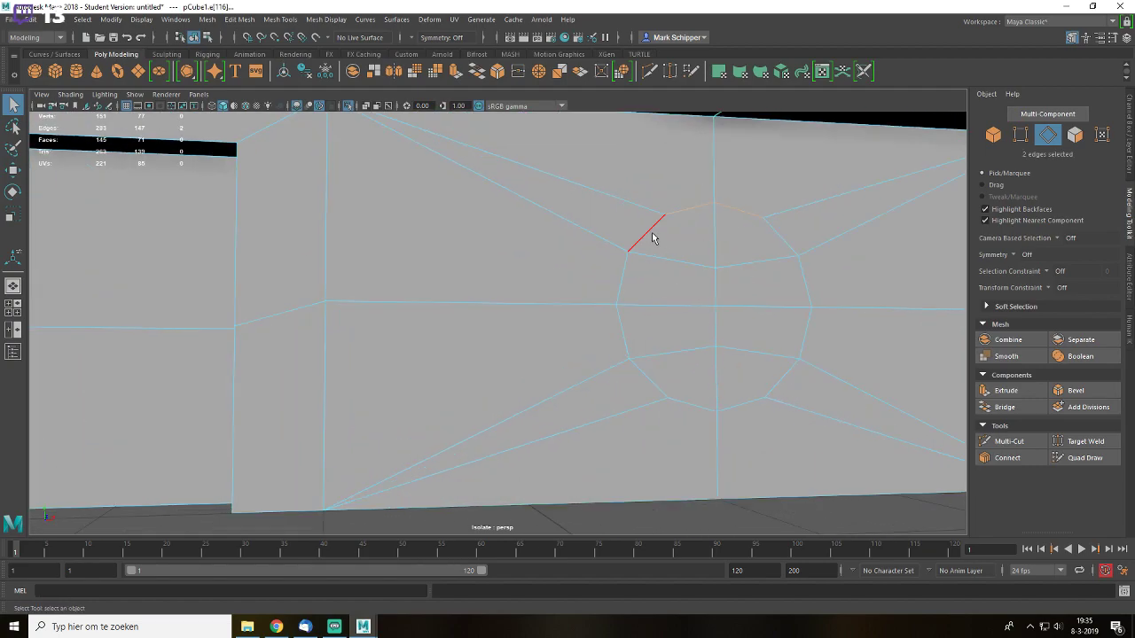
{"action": "double_click", "coordinate": [623, 269], "text": "shift"}
{"action": "left_click", "coordinate": [789, 251], "text": "shift"}
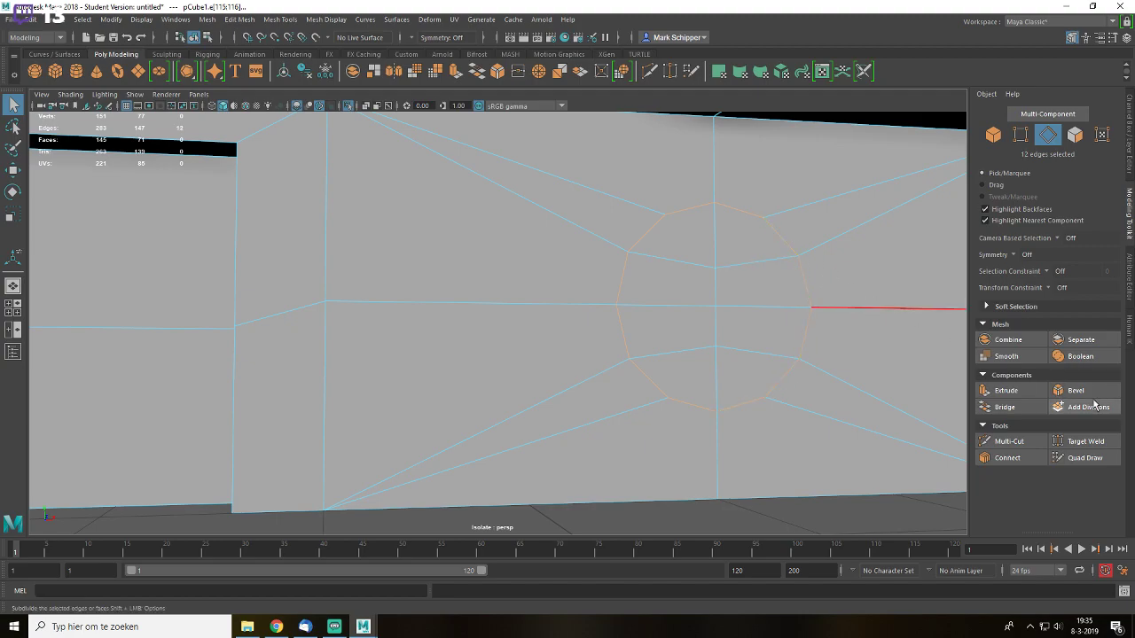
{"action": "left_click", "coordinate": [1075, 390]}
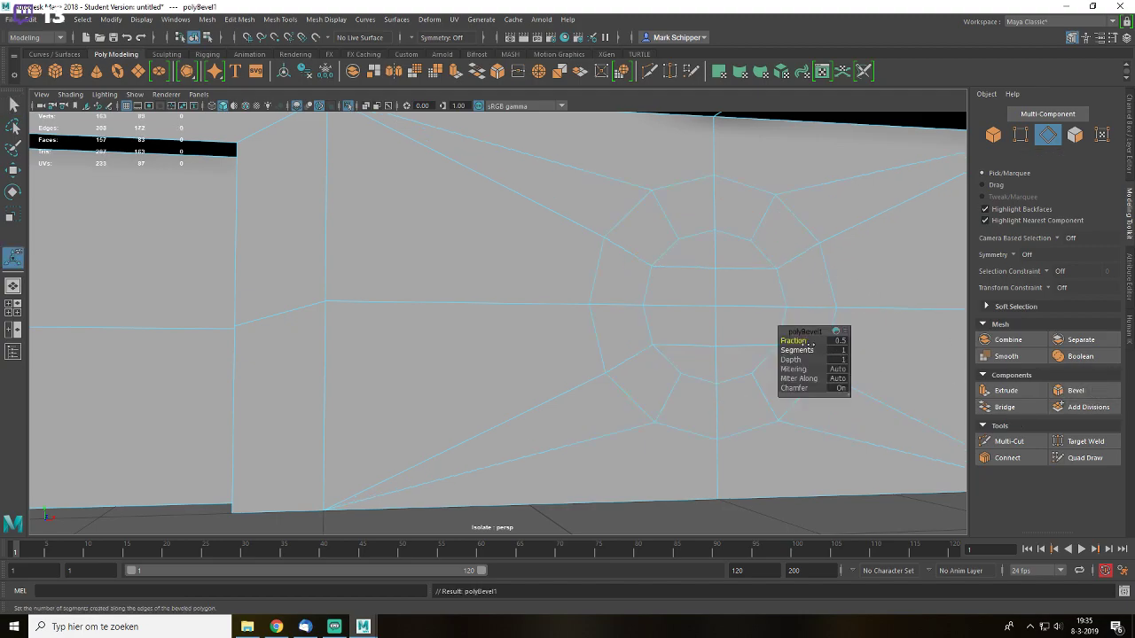
{"action": "left_click_drag", "start_coordinate": [800, 341], "coordinate": [793, 341]}
{"action": "key", "text": "q"}
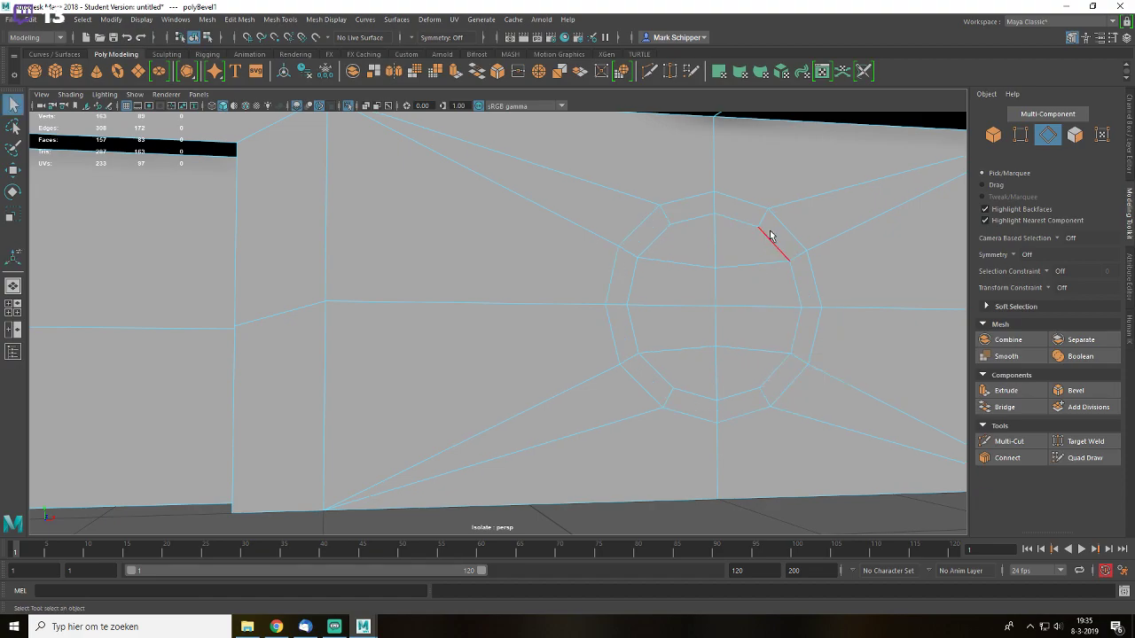
- Extrude the eight faces inside the ring inward to recess the round window
{"action": "scroll", "coordinate": [709, 302], "scroll_direction": "down", "scroll_amount": 5}
{"action": "mouse_move", "coordinate": [616, 325]}
{"action": "left_mouse_down", "text": "alt"}
{"action": "mouse_move", "coordinate": [712, 332]}
{"action": "mouse_move", "coordinate": [567, 328]}
{"action": "mouse_move", "coordinate": [613, 332]}
{"action": "mouse_move", "coordinate": [632, 319]}
{"action": "left_mouse_up", "text": "alt"}
{"action": "scroll", "coordinate": [493, 327], "scroll_direction": "up", "scroll_amount": 6}
{"action": "right_click_drag", "start_coordinate": [713, 279], "coordinate": [716, 306]}
{"action": "left_click", "coordinate": [730, 288]}
{"action": "left_click", "coordinate": [702, 324], "text": "shift"}
{"action": "left_click", "coordinate": [702, 365], "text": "shift"}
{"action": "left_click", "coordinate": [721, 398], "text": "shift"}
{"action": "left_click", "coordinate": [757, 402], "text": "shift"}
{"action": "key", "text": "f"}
{"action": "key", "text": "ctrl+e"}
{"action": "left_click_drag", "start_coordinate": [564, 282], "coordinate": [550, 284]}
{"action": "key", "text": "q"}
{"action": "left_click_drag", "start_coordinate": [608, 382], "coordinate": [678, 353], "text": "alt"}
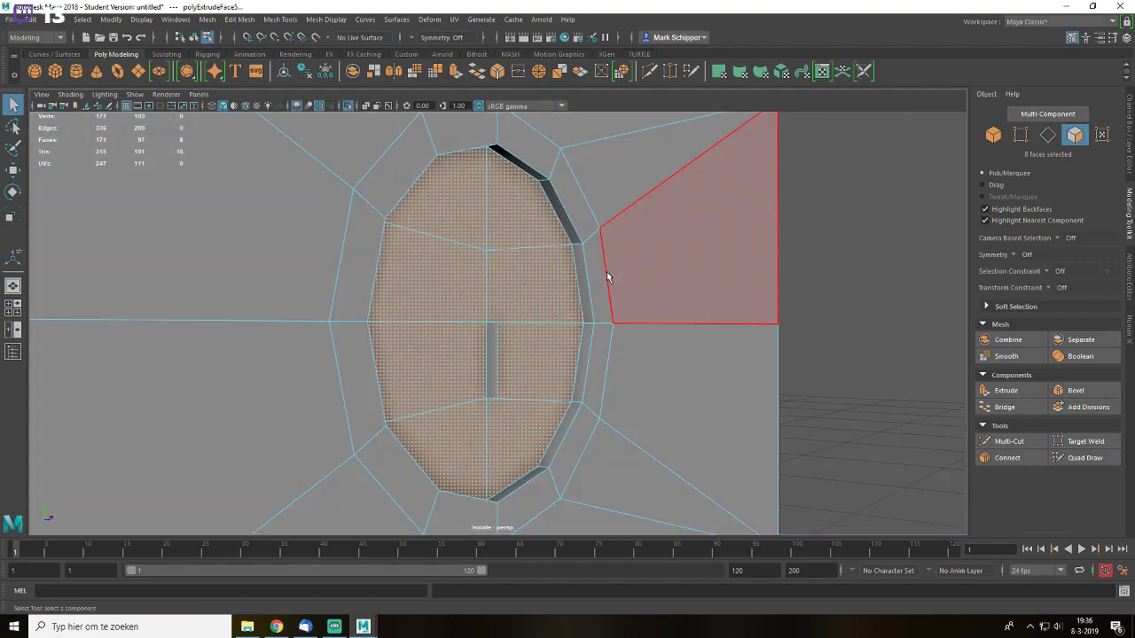
- Extrude the ring of twelve faces surrounding the round window recess
{"action": "left_click", "coordinate": [587, 250]}
{"action": "left_click", "coordinate": [576, 217], "text": "shift"}
{"action": "double_click", "coordinate": [576, 217], "text": "shift"}
{"action": "key", "text": "ctrl+e"}
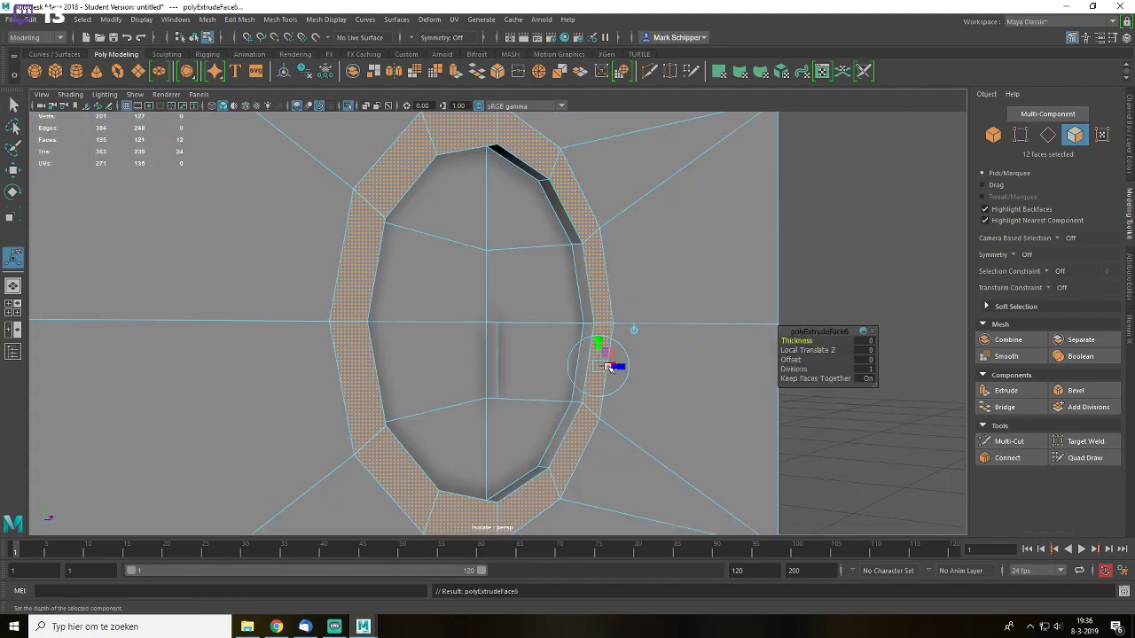
{"action": "left_click_drag", "start_coordinate": [620, 366], "coordinate": [556, 360]}
{"action": "key", "text": "q"}
- Examine the round window on the front wall with the house mesh shown in smooth preview
{"action": "scroll", "coordinate": [653, 350], "scroll_direction": "down", "scroll_amount": 4}
{"action": "left_click", "coordinate": [755, 322]}
{"action": "scroll", "coordinate": [500, 352], "scroll_direction": "up", "scroll_amount": 2}
{"action": "right_click_drag", "start_coordinate": [530, 286], "coordinate": [583, 268]}
{"action": "scroll", "coordinate": [624, 356], "scroll_direction": "down", "scroll_amount": 5}
{"action": "left_click", "coordinate": [758, 341]}
{"action": "left_click_drag", "start_coordinate": [542, 370], "coordinate": [595, 367], "text": "alt"}
{"action": "left_click", "coordinate": [595, 367]}
{"action": "key", "text": "f"}
{"action": "left_click_drag", "start_coordinate": [645, 337], "coordinate": [645, 316], "text": "alt"}
{"action": "scroll", "coordinate": [644, 312], "scroll_direction": "up", "scroll_amount": 5}
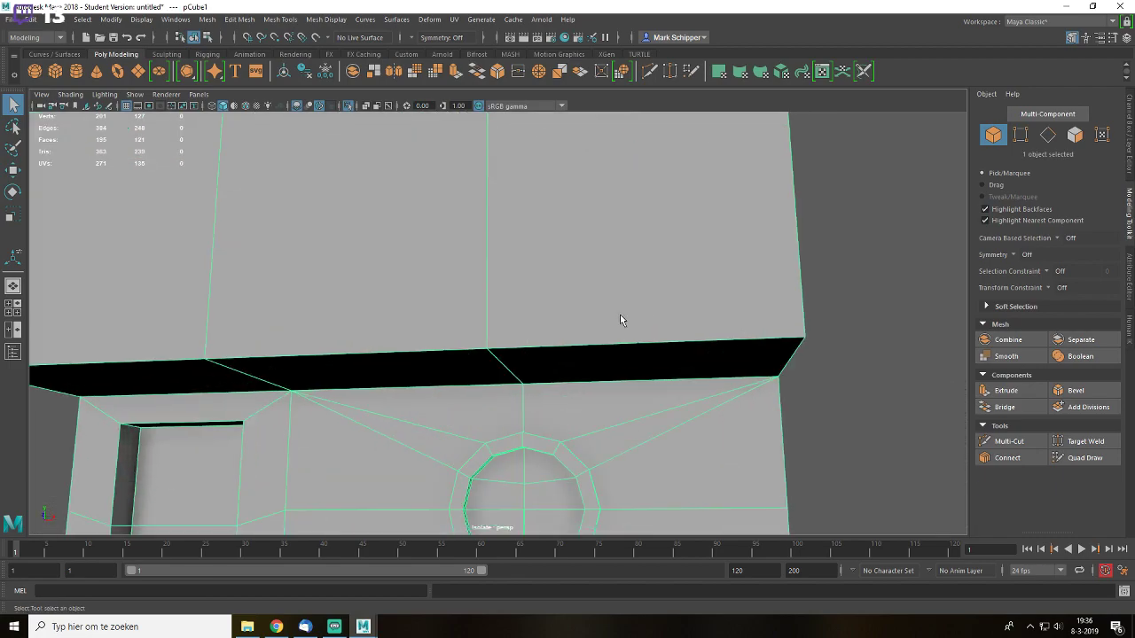
{"action": "middle_click_drag", "start_coordinate": [580, 439], "coordinate": [639, 335], "text": "alt"}
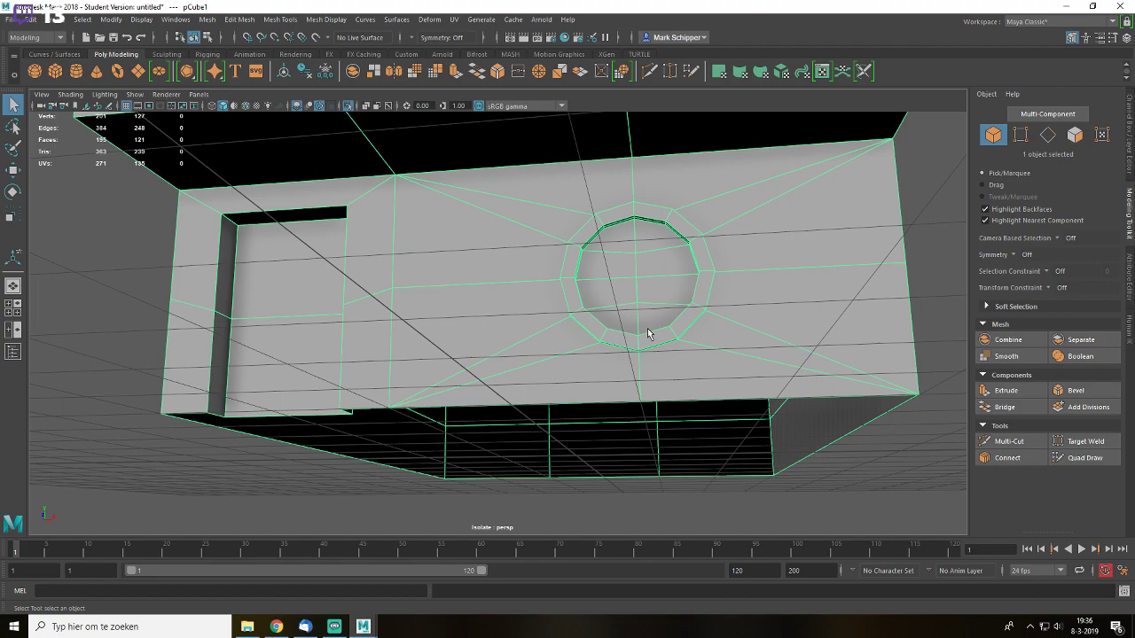
{"action": "key", "text": "3"}
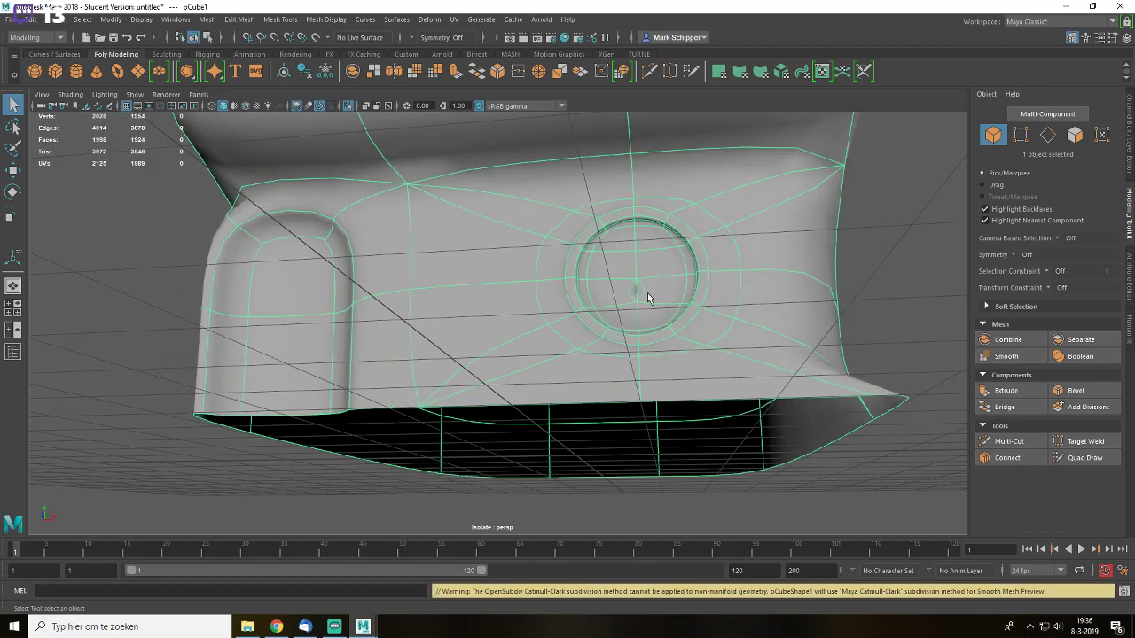
{"action": "left_click_drag", "start_coordinate": [718, 319], "coordinate": [689, 286], "text": "alt"}
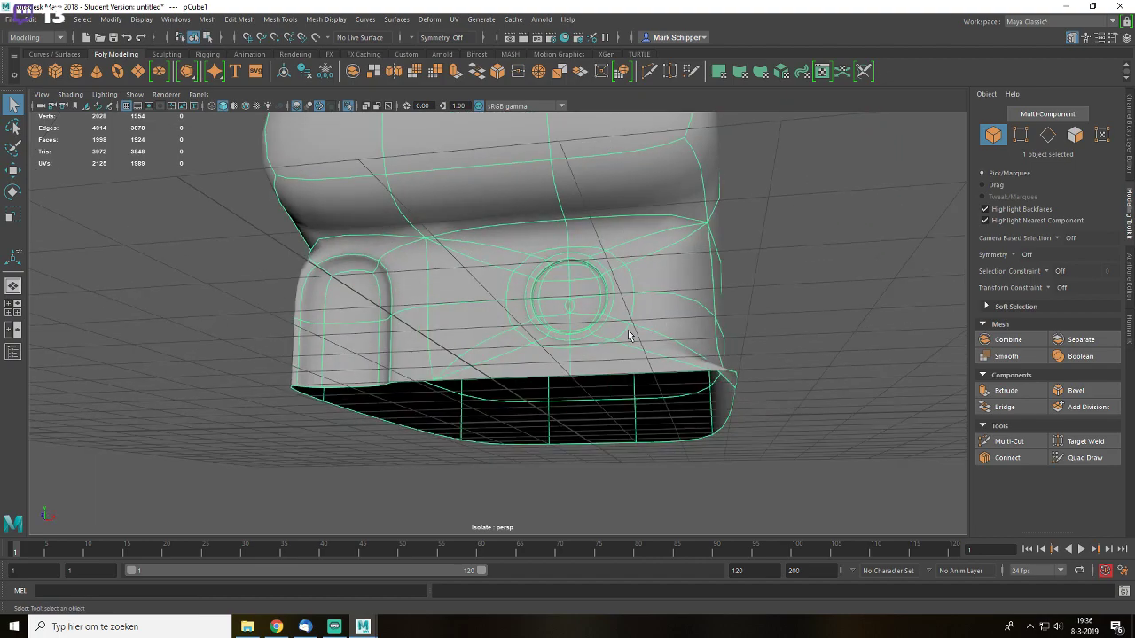
{"action": "scroll", "coordinate": [608, 324], "scroll_direction": "up", "scroll_amount": 4}
{"action": "scroll", "coordinate": [576, 315], "scroll_direction": "down", "scroll_amount": 5}
- Delete the stray interior faces protruding at the centre of the round window recess
{"action": "right_click_drag", "start_coordinate": [527, 305], "coordinate": [500, 394]}
{"action": "key", "text": "f"}
{"action": "scroll", "coordinate": [575, 299], "scroll_direction": "down", "scroll_amount": 5}
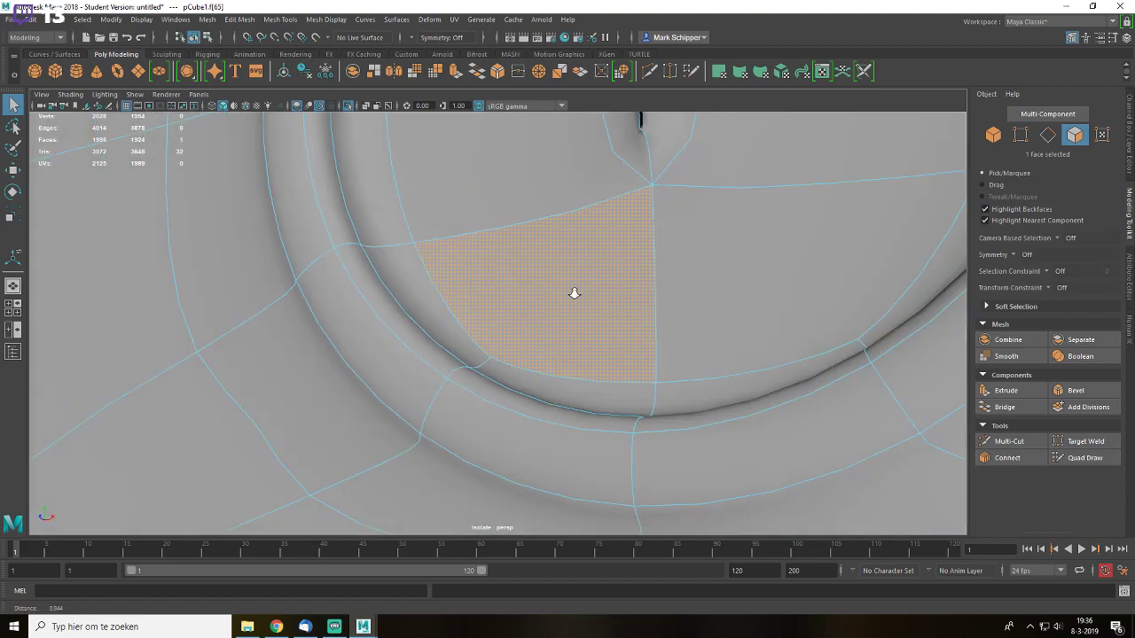
{"action": "key", "text": "Delete"}
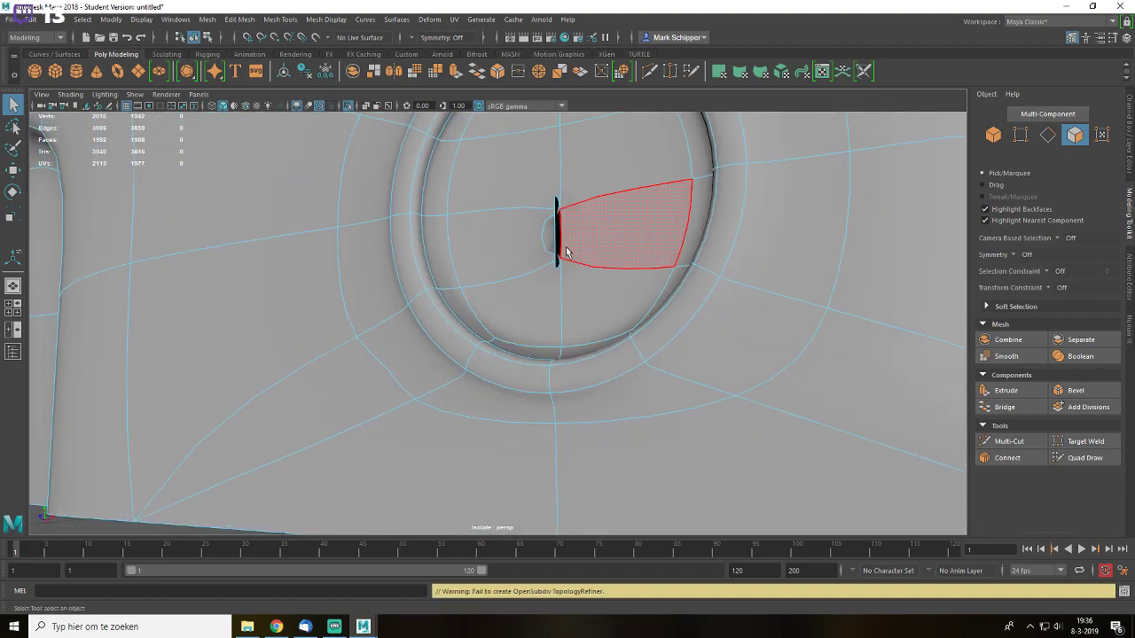
{"action": "left_click", "coordinate": [557, 247]}
{"action": "left_click_drag", "start_coordinate": [577, 249], "coordinate": [553, 269], "text": "alt"}
{"action": "left_click", "coordinate": [564, 241]}
{"action": "key", "text": "Delete"}
{"action": "right_click_drag", "start_coordinate": [553, 269], "coordinate": [597, 411], "text": "alt"}
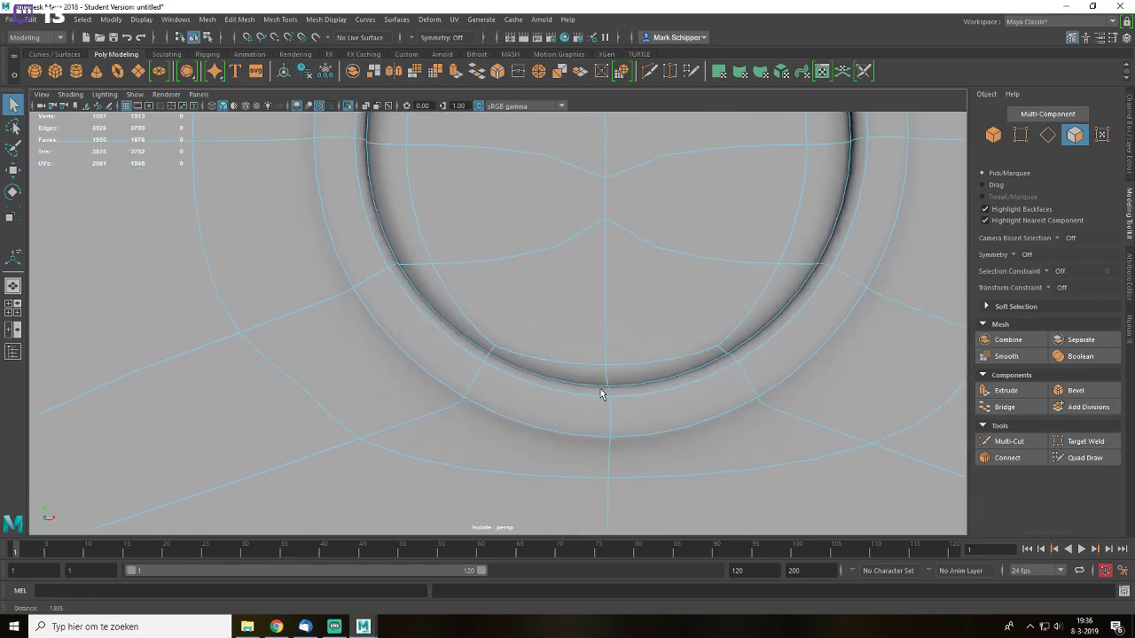
{"action": "middle_click_drag", "start_coordinate": [615, 225], "coordinate": [599, 289], "text": "alt"}
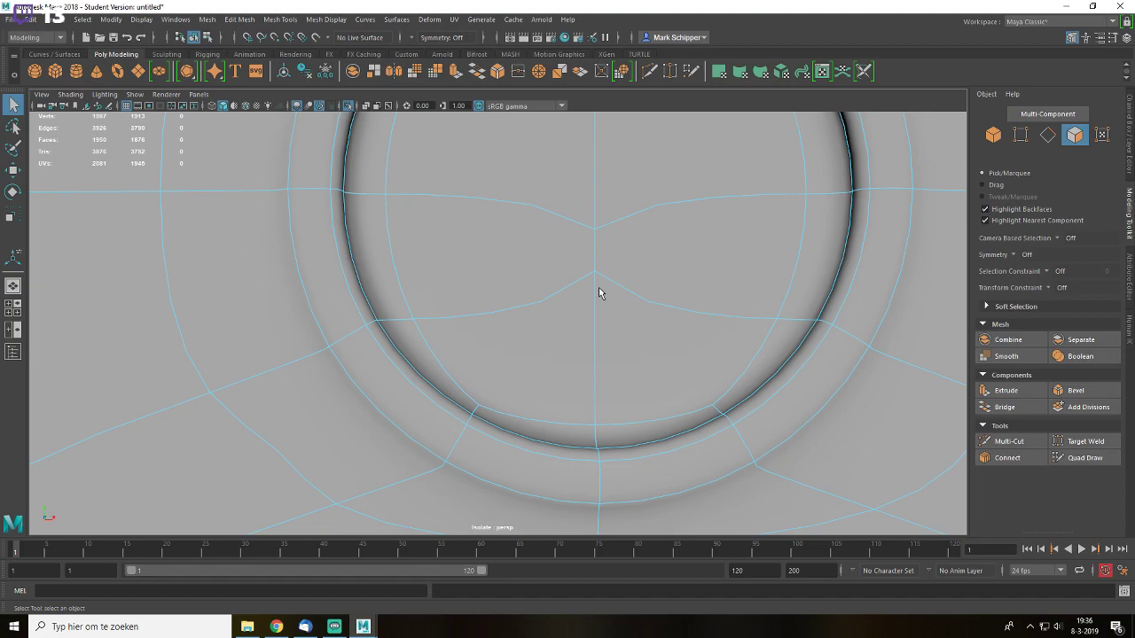
- Try to reposition the short vertical edge and its upper vertex at the centre of the round window
{"action": "right_click_drag", "start_coordinate": [617, 257], "coordinate": [611, 205]}
{"action": "left_click", "coordinate": [609, 256]}
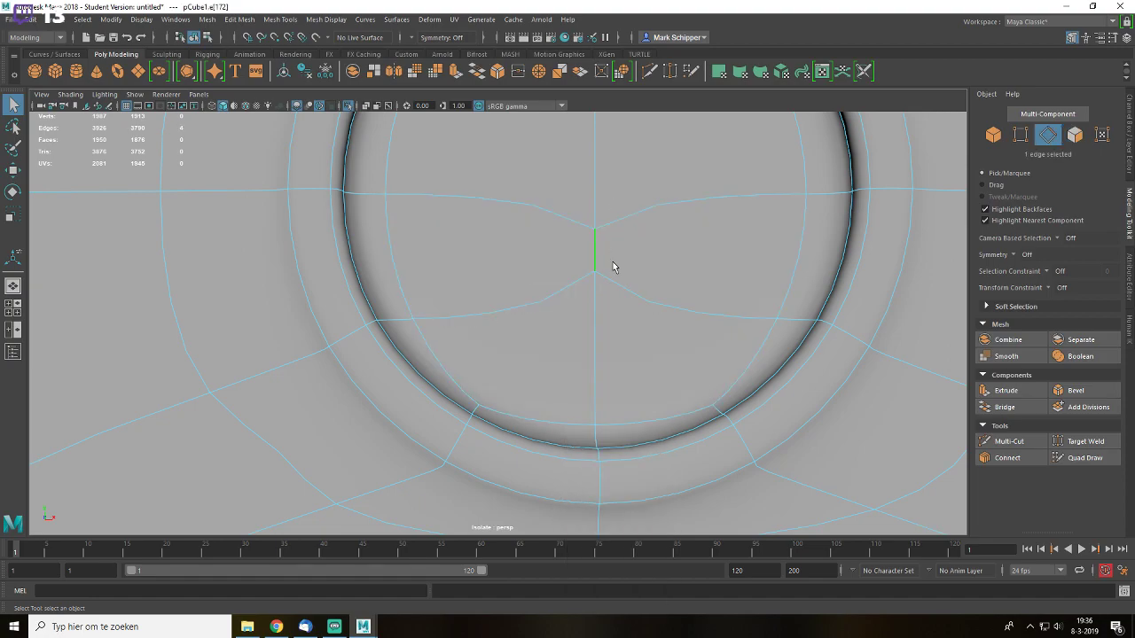
{"action": "key", "text": "w"}
{"action": "left_click_drag", "start_coordinate": [618, 250], "coordinate": [537, 257]}
{"action": "key", "text": "ctrl+z"}
{"action": "key", "text": "q"}
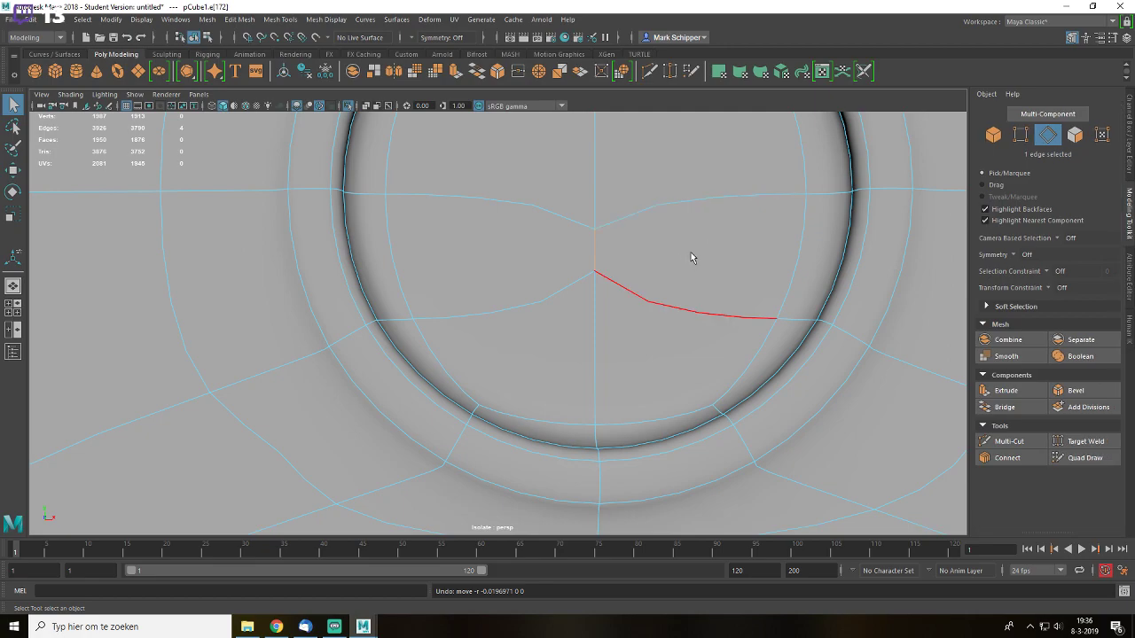
{"action": "right_click_drag", "start_coordinate": [604, 232], "coordinate": [543, 230]}
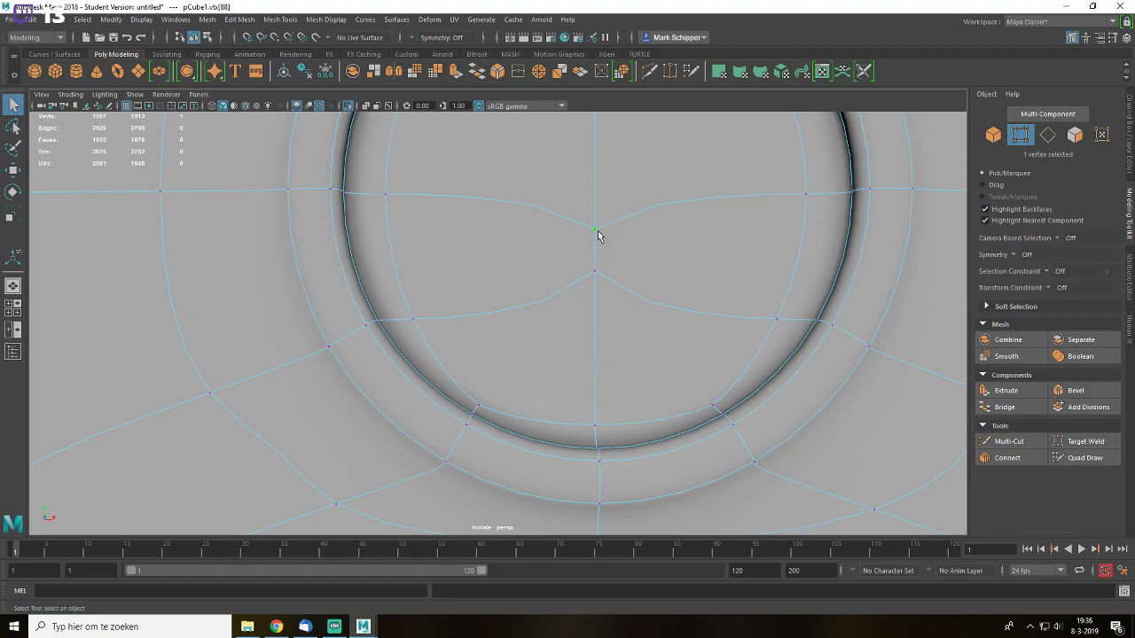
{"action": "key", "text": "w"}
{"action": "left_click_drag", "start_coordinate": [594, 178], "coordinate": [611, 148]}
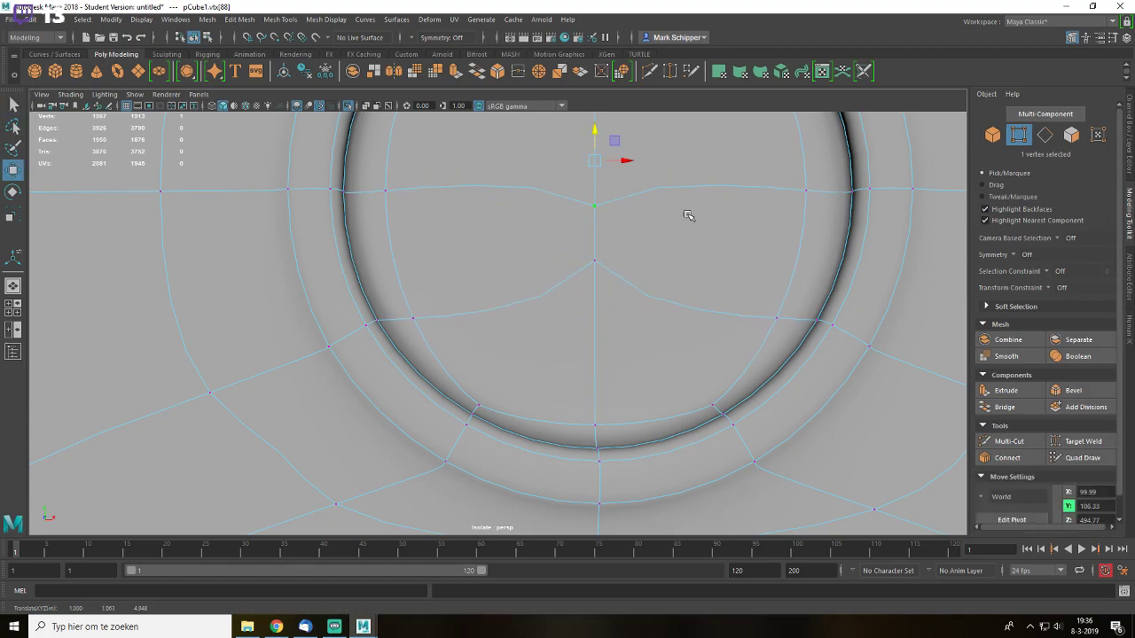
{"action": "key", "text": "q"}
- Delete the face just right of the window's centre, rebuild it by bridging its upper and lower edges, and turn off the smooth preview
{"action": "right_click_drag", "start_coordinate": [719, 214], "coordinate": [731, 245]}
{"action": "left_click", "coordinate": [746, 252]}
{"action": "key", "text": "Delete"}
{"action": "right_click_drag", "start_coordinate": [671, 209], "coordinate": [710, 182]}
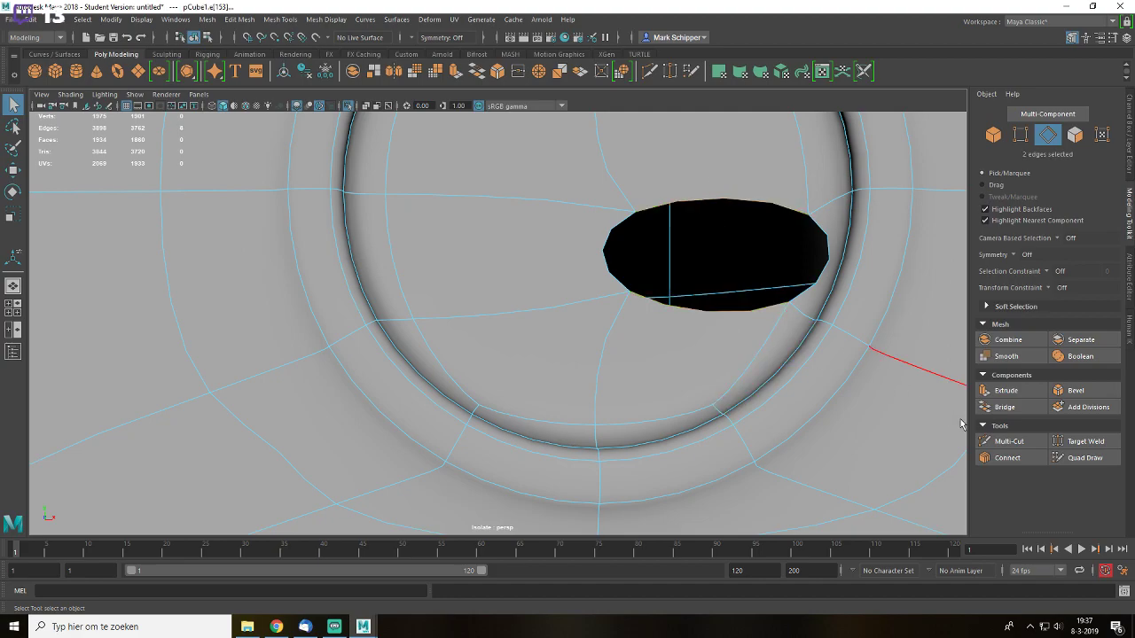
{"action": "left_click", "coordinate": [1002, 408]}
{"action": "key", "text": "q"}
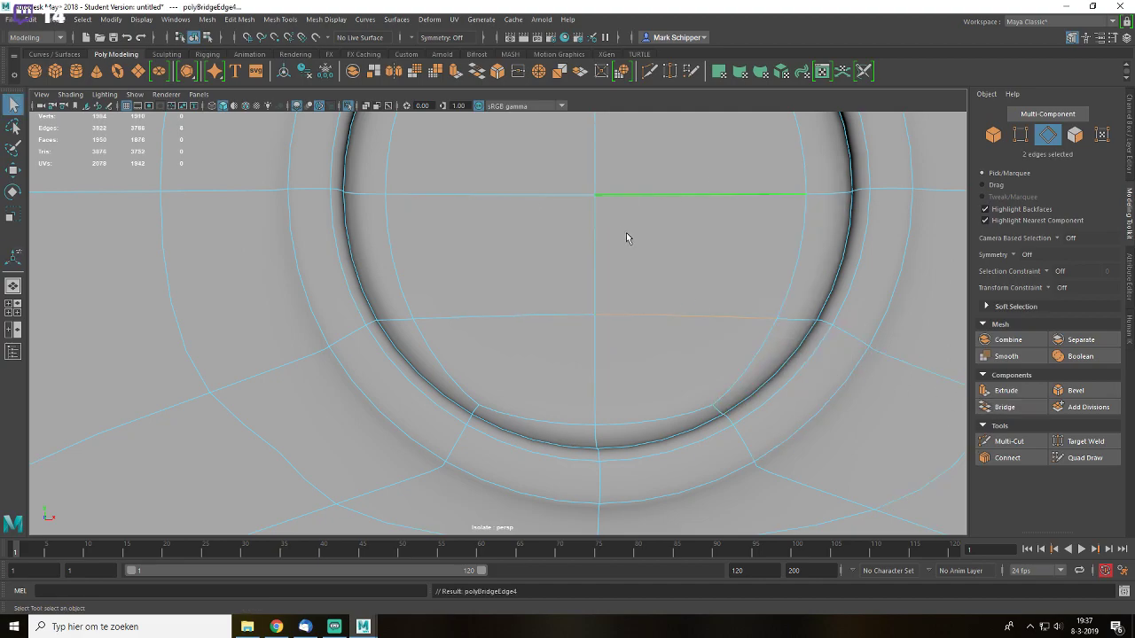
{"action": "scroll", "coordinate": [631, 248], "scroll_direction": "down", "scroll_amount": 3}
{"action": "right_click_drag", "start_coordinate": [639, 265], "coordinate": [730, 207]}
{"action": "scroll", "coordinate": [723, 257], "scroll_direction": "down", "scroll_amount": 3}
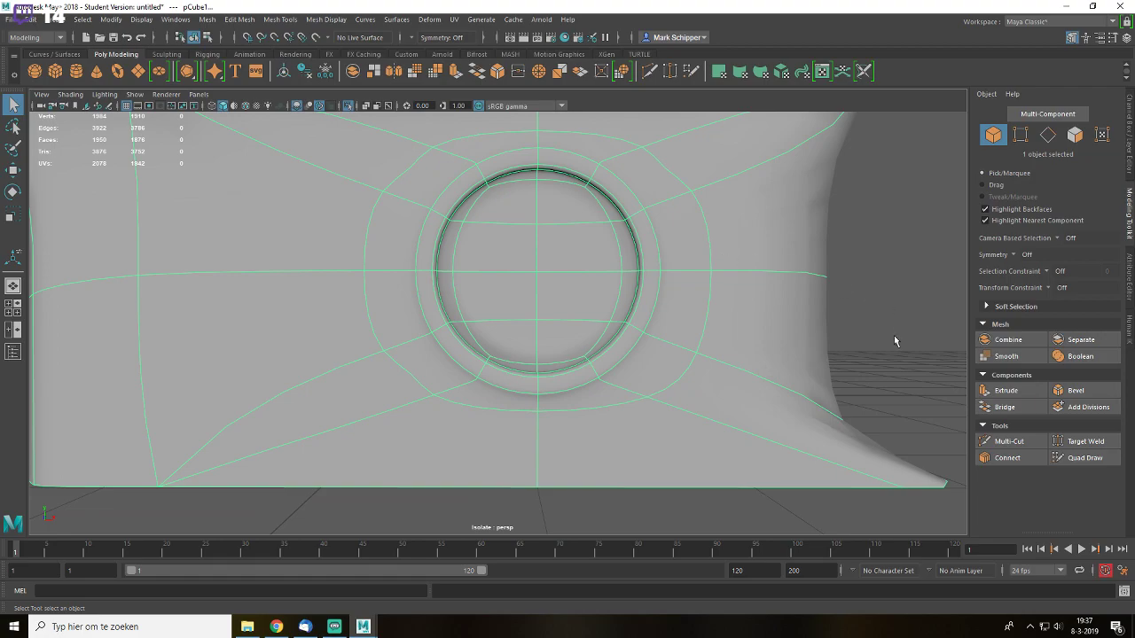
{"action": "scroll", "coordinate": [792, 330], "scroll_direction": "down", "scroll_amount": 10}
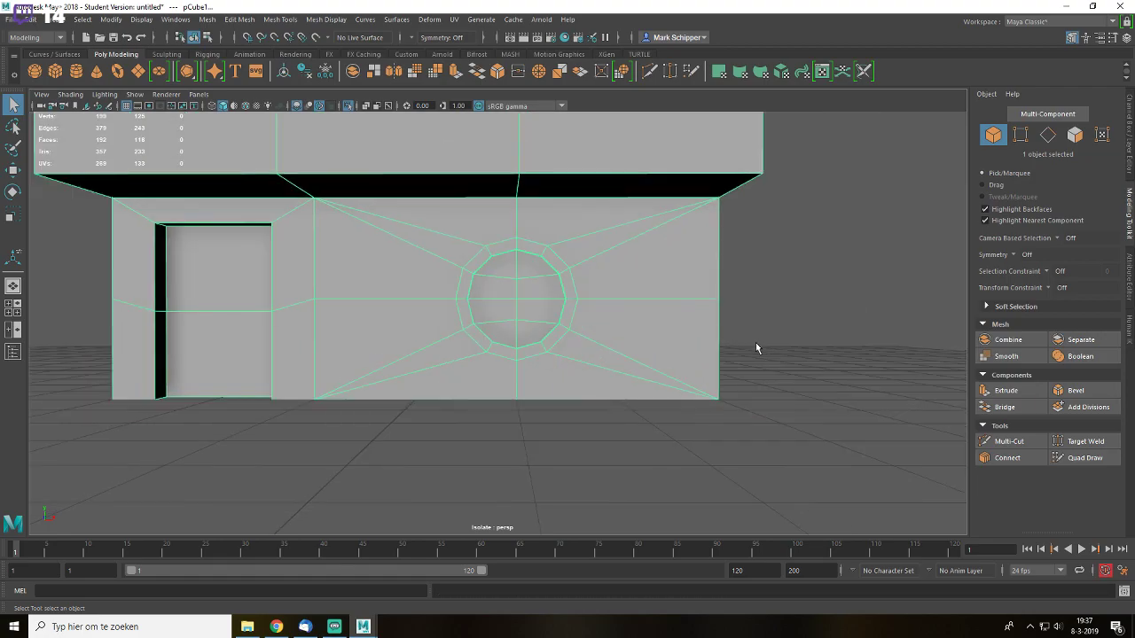
- Close the open side wall of the upper storey by bridging its top and bottom border edges
{"action": "key", "text": "space"}
{"action": "left_click", "coordinate": [713, 279]}
{"action": "left_click_drag", "start_coordinate": [575, 308], "coordinate": [741, 269], "text": "alt"}
{"action": "left_click", "coordinate": [538, 258]}
{"action": "right_click_drag", "start_coordinate": [741, 269], "coordinate": [750, 242]}
{"action": "left_click", "coordinate": [625, 330]}
{"action": "left_click", "coordinate": [590, 203], "text": "shift"}
{"action": "left_click_drag", "start_coordinate": [590, 203], "coordinate": [615, 254], "text": "alt"}
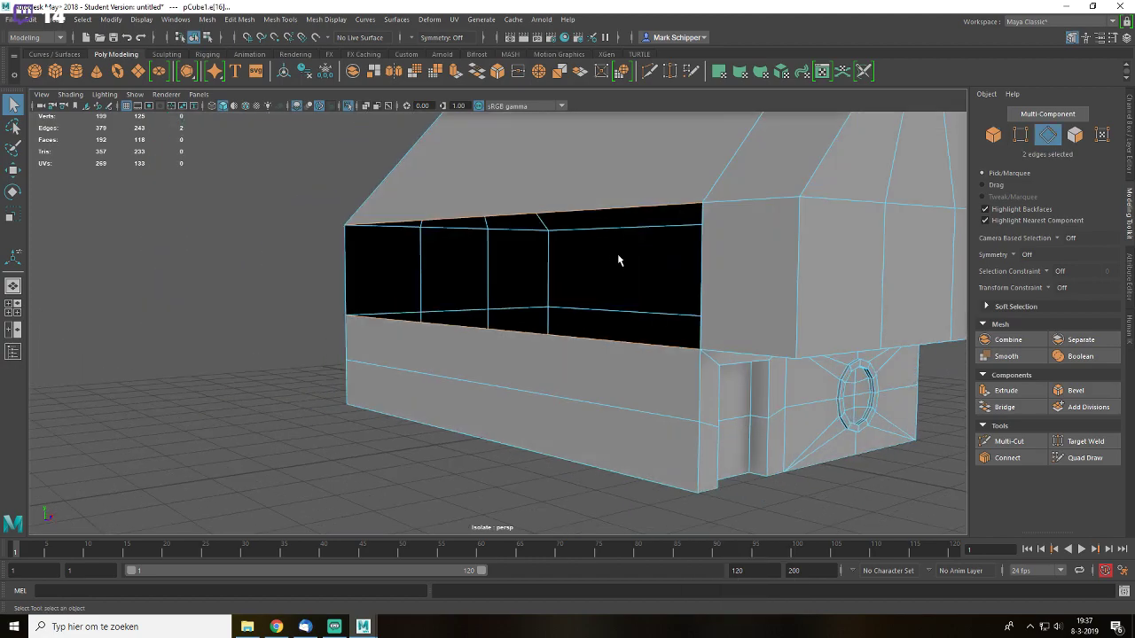
{"action": "left_click", "coordinate": [1004, 406]}
{"action": "key", "text": "q"}
- Examine the repaired house mesh from the side, front and below, briefly using smooth preview
{"action": "left_click_drag", "start_coordinate": [666, 291], "coordinate": [625, 308], "text": "alt"}
{"action": "scroll", "coordinate": [746, 291], "scroll_direction": "down", "scroll_amount": 5}
{"action": "left_click_drag", "start_coordinate": [746, 291], "coordinate": [783, 310], "text": "alt"}
{"action": "key", "text": "3"}
{"action": "key", "text": "1"}
{"action": "left_click_drag", "start_coordinate": [785, 368], "coordinate": [777, 327], "text": "alt"}
{"action": "middle_click_drag", "start_coordinate": [776, 327], "coordinate": [664, 283], "text": "alt"}
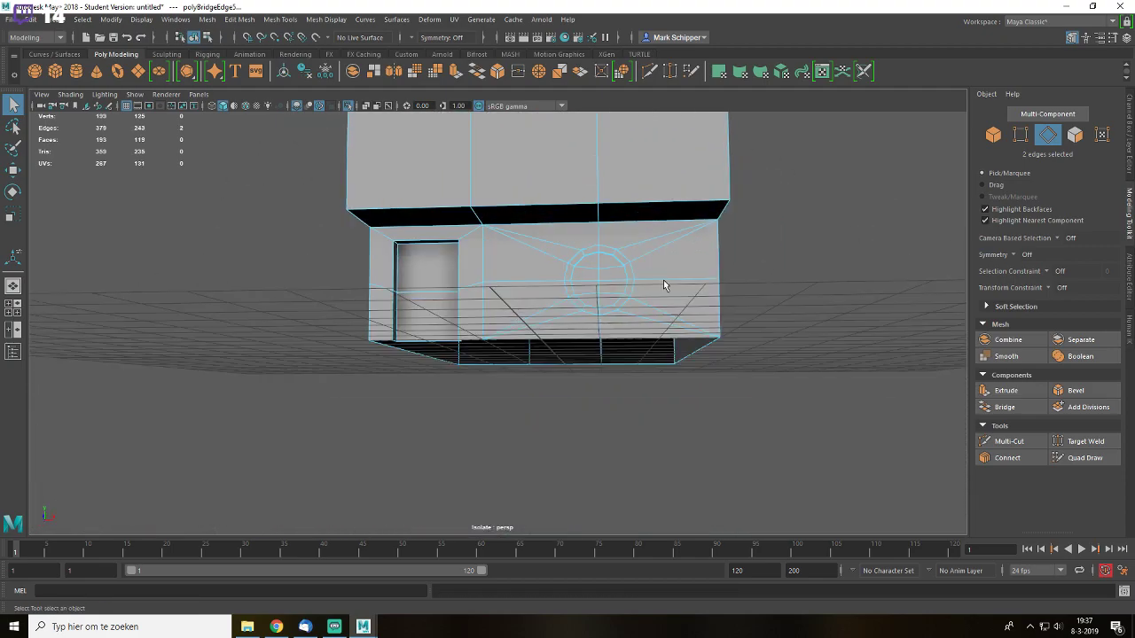
{"action": "scroll", "coordinate": [664, 282], "scroll_direction": "up", "scroll_amount": 4}
- Leave component editing, clear the selection and end the isolation to show the timber posts again
{"action": "key", "text": "F8"}
{"action": "left_click", "coordinate": [890, 213]}
{"action": "key", "text": "ctrl+1"}
{"action": "left_click_drag", "start_coordinate": [890, 213], "coordinate": [691, 257], "text": "alt"}
- Extrude the three front faces of the upper storey with Keep Faces Together turned off
{"action": "left_click", "coordinate": [589, 223]}
{"action": "left_click_drag", "start_coordinate": [666, 311], "coordinate": [559, 253], "text": "alt"}
{"action": "scroll", "coordinate": [736, 268], "scroll_direction": "up", "scroll_amount": 3}
{"action": "right_click_drag", "start_coordinate": [559, 253], "coordinate": [570, 286]}
{"action": "left_click", "coordinate": [572, 265]}
{"action": "left_click", "coordinate": [717, 284], "text": "shift"}
{"action": "left_click", "coordinate": [816, 289], "text": "shift"}
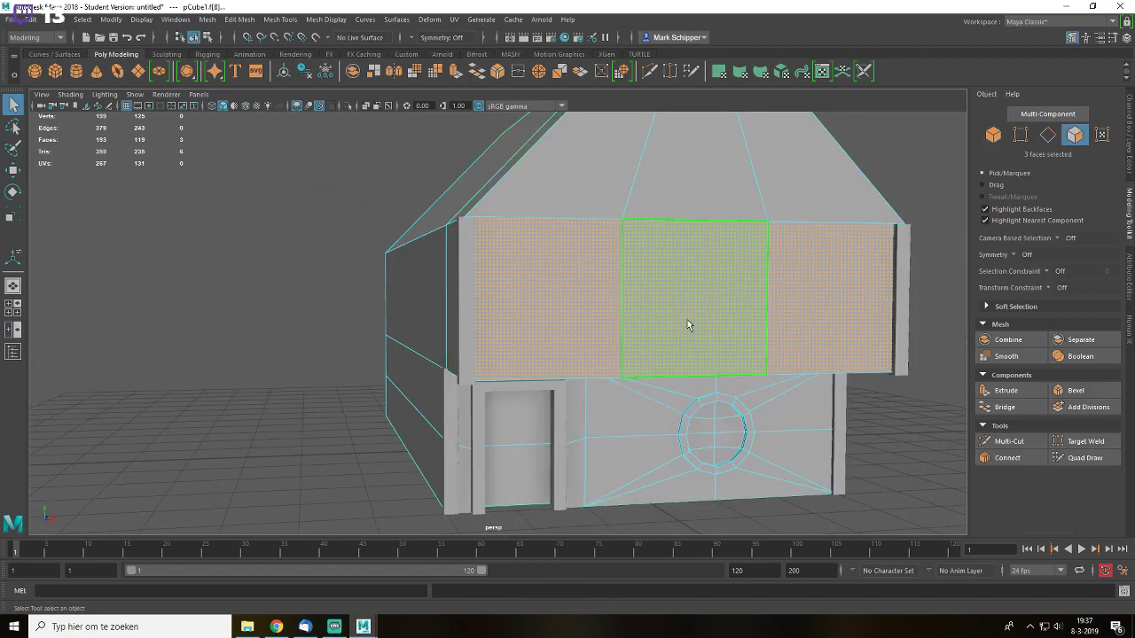
{"action": "left_click_drag", "start_coordinate": [740, 301], "coordinate": [717, 292], "text": "alt"}
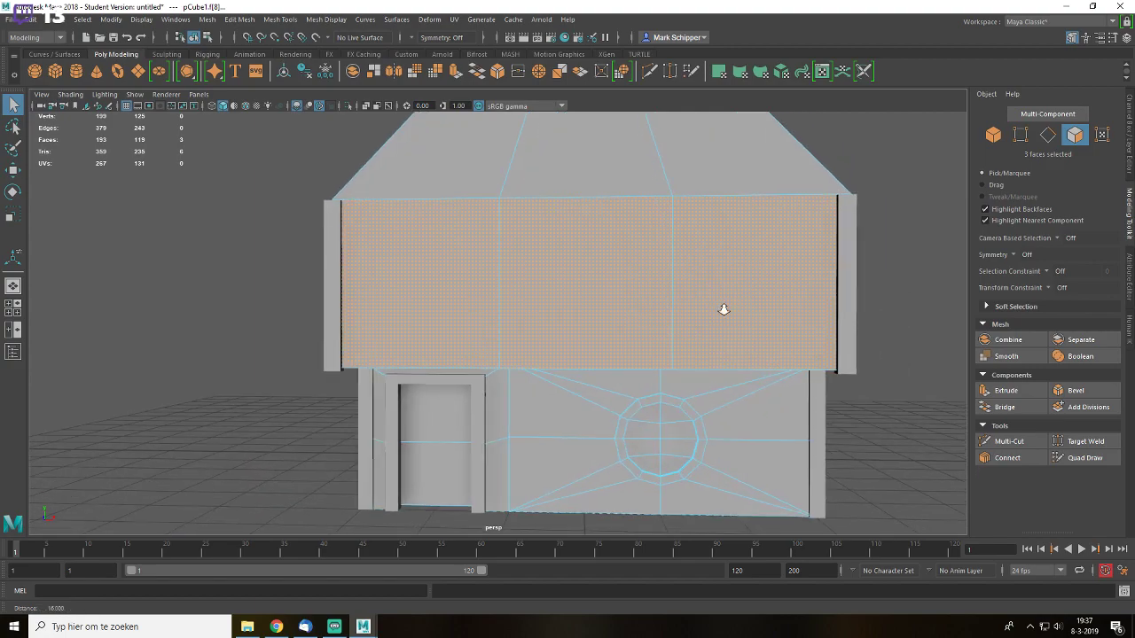
{"action": "scroll", "coordinate": [735, 319], "scroll_direction": "up", "scroll_amount": 4}
{"action": "key", "text": "ctrl+e"}
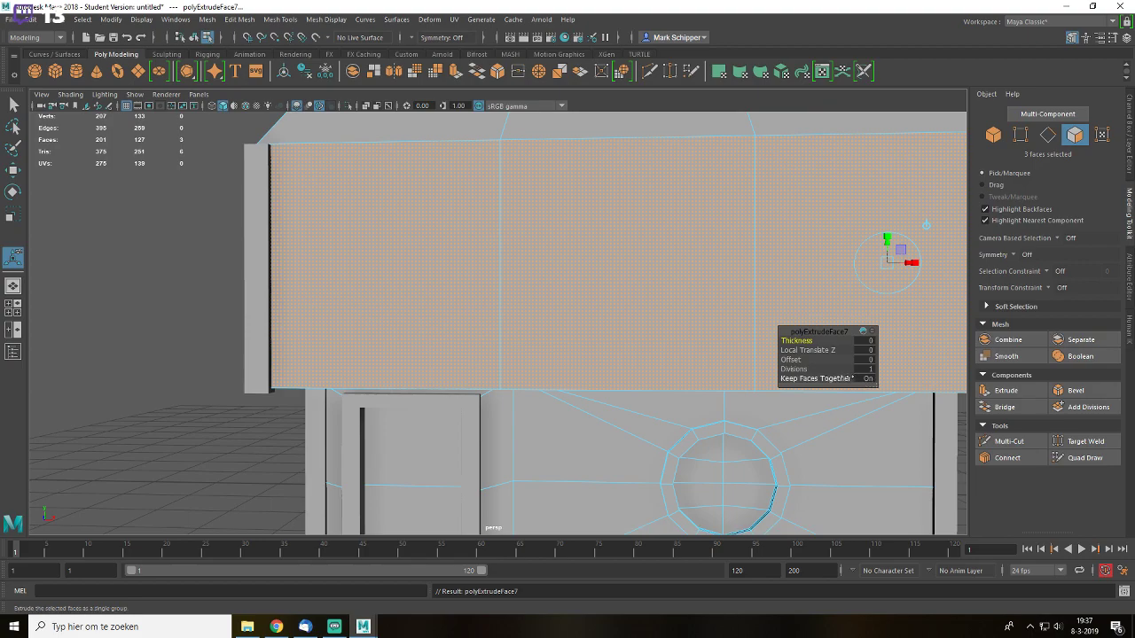
{"action": "left_click", "coordinate": [861, 381]}
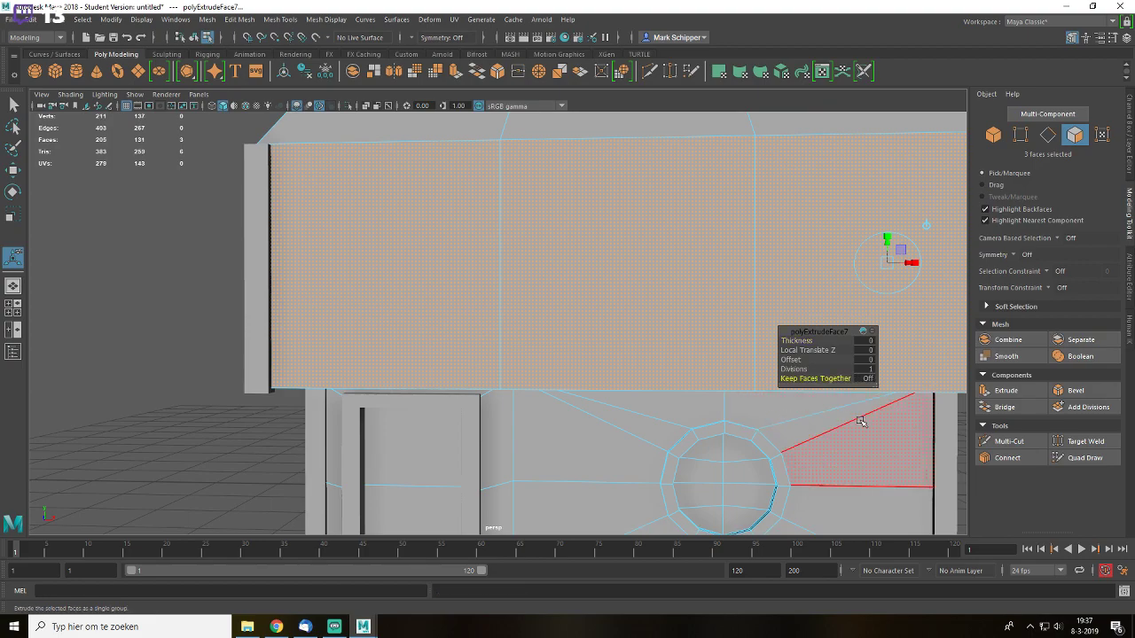
- Inset the three extruded front faces separately with an offset of 53.8 and briefly check the smooth preview
{"action": "left_click_drag", "start_coordinate": [810, 359], "coordinate": [866, 359]}
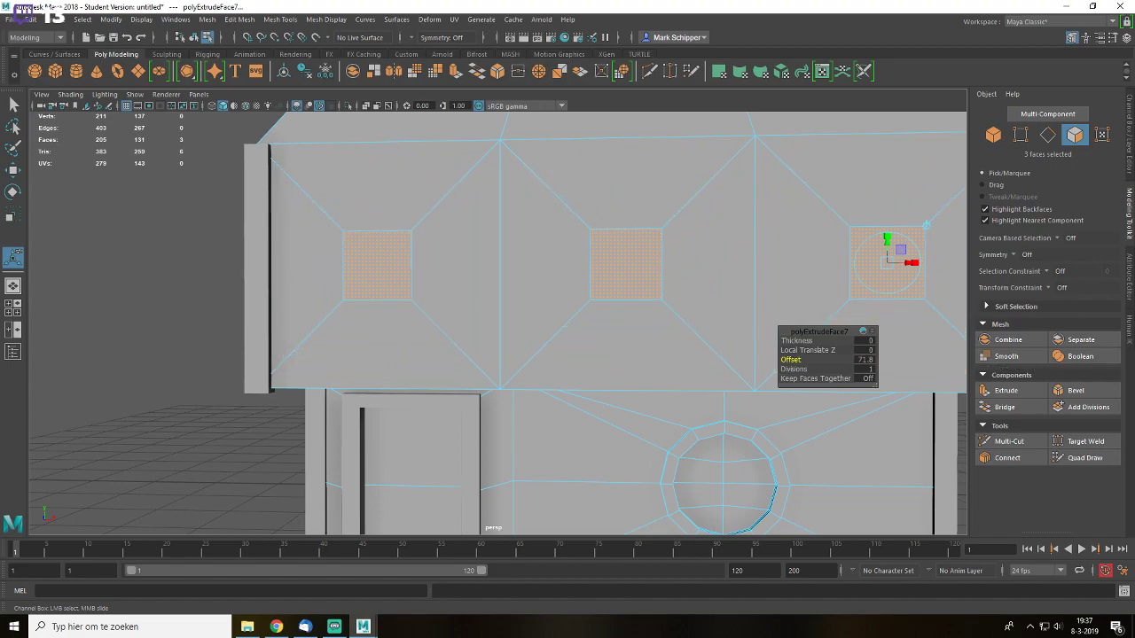
{"action": "left_click", "coordinate": [867, 379]}
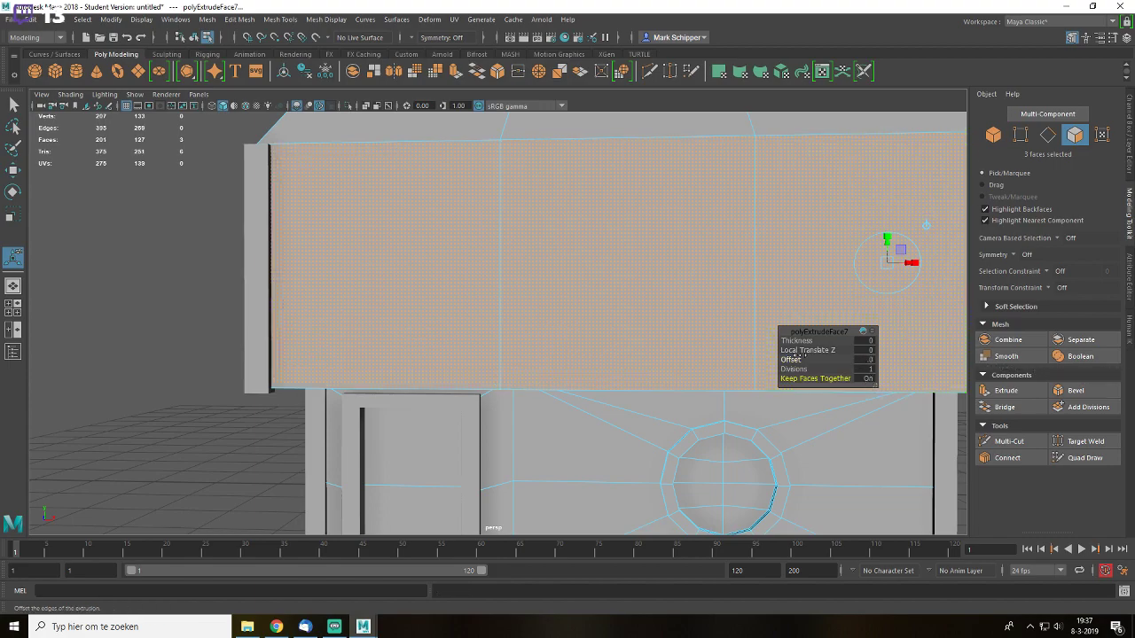
{"action": "left_click_drag", "start_coordinate": [790, 359], "coordinate": [815, 360]}
{"action": "left_click_drag", "start_coordinate": [1111, 383], "coordinate": [1113, 382]}
{"action": "scroll", "coordinate": [587, 345], "scroll_direction": "down", "scroll_amount": 5}
{"action": "left_click_drag", "start_coordinate": [588, 345], "coordinate": [630, 348], "text": "alt"}
{"action": "key", "text": "3"}
{"action": "key", "text": "1"}
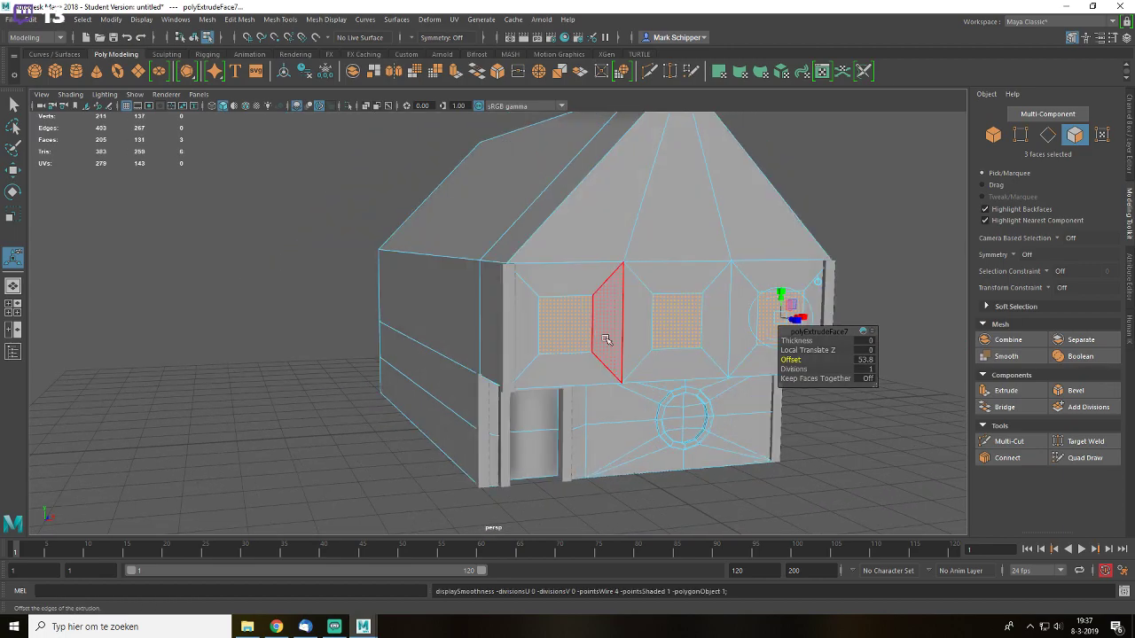
- Extrude the three inset window faces inward with a thickness of -8.7, then leave component editing and clear the selection
{"action": "key", "text": "q"}
{"action": "scroll", "coordinate": [665, 344], "scroll_direction": "up", "scroll_amount": 5}
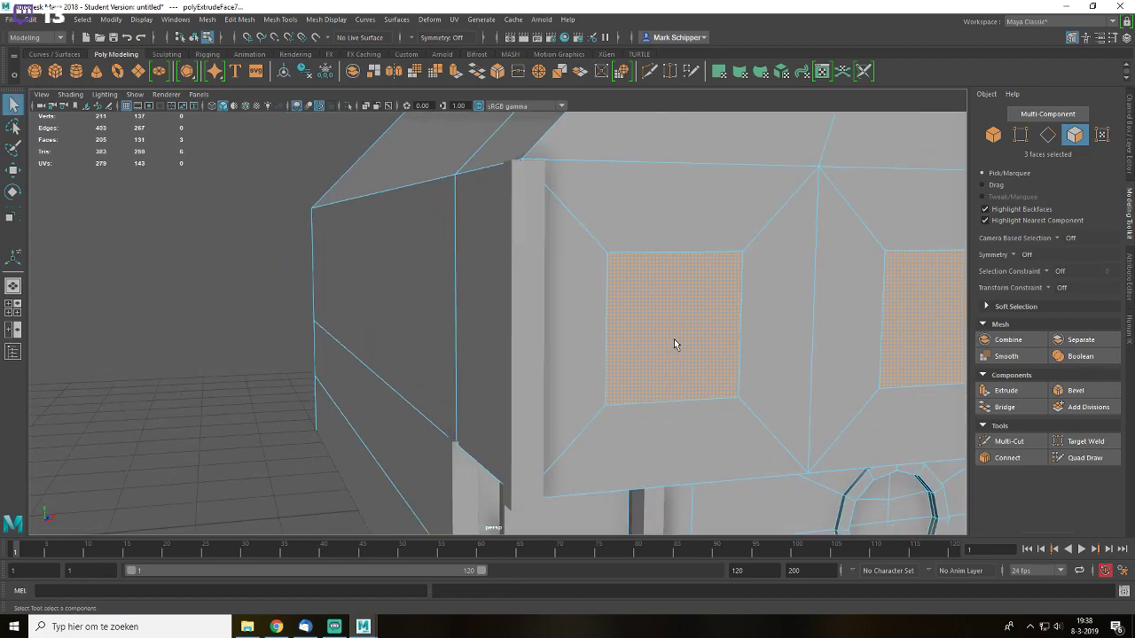
{"action": "left_click", "coordinate": [1006, 391]}
{"action": "left_click_drag", "start_coordinate": [790, 341], "coordinate": [753, 352]}
{"action": "scroll", "coordinate": [659, 358], "scroll_direction": "down", "scroll_amount": 6}
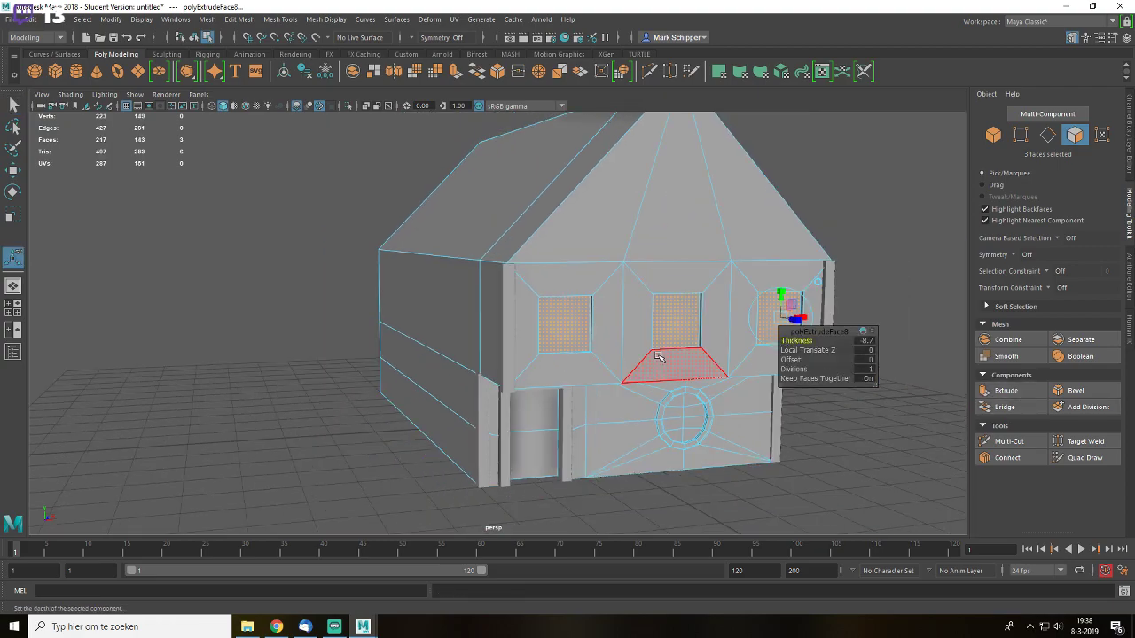
{"action": "key", "text": "q"}
{"action": "right_click_drag", "start_coordinate": [679, 283], "coordinate": [754, 244]}
{"action": "left_click", "coordinate": [814, 207]}
- Start a Connect on the long horizontal edge below the roof on the house's side wall
{"action": "left_click_drag", "start_coordinate": [877, 288], "coordinate": [769, 263], "text": "alt"}
{"action": "left_click_drag", "start_coordinate": [591, 288], "coordinate": [471, 387], "text": "alt"}
{"action": "left_click", "coordinate": [620, 277]}
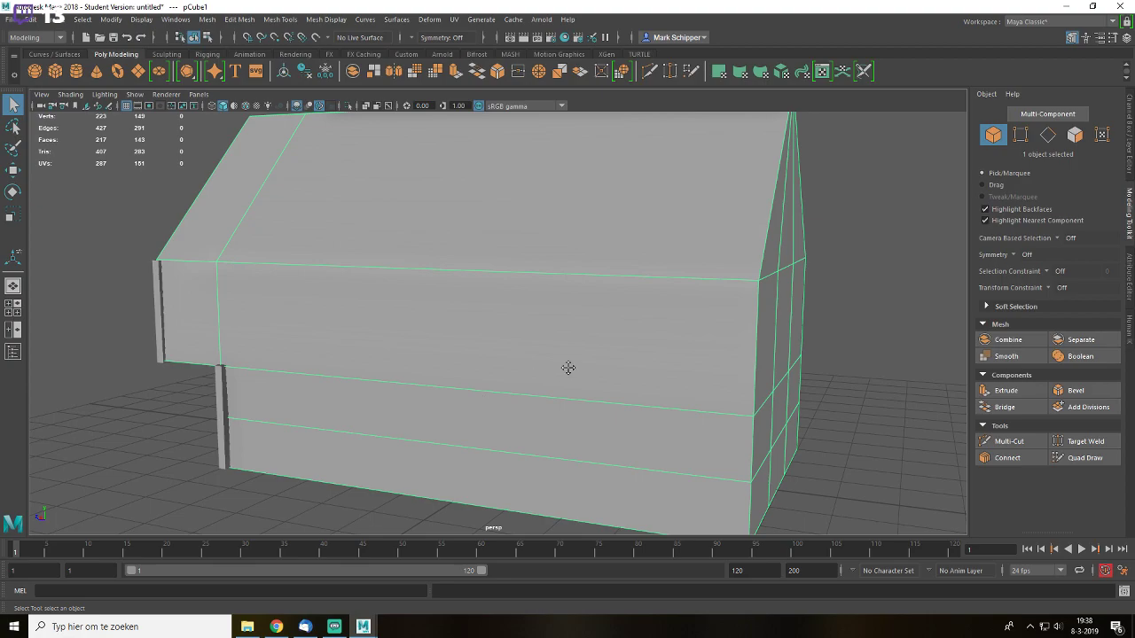
{"action": "middle_click_drag", "start_coordinate": [558, 369], "coordinate": [661, 362], "text": "alt"}
{"action": "scroll", "coordinate": [633, 379], "scroll_direction": "down", "scroll_amount": 4}
{"action": "left_click_drag", "start_coordinate": [633, 382], "coordinate": [662, 334], "text": "alt"}
{"action": "scroll", "coordinate": [648, 347], "scroll_direction": "up", "scroll_amount": 4}
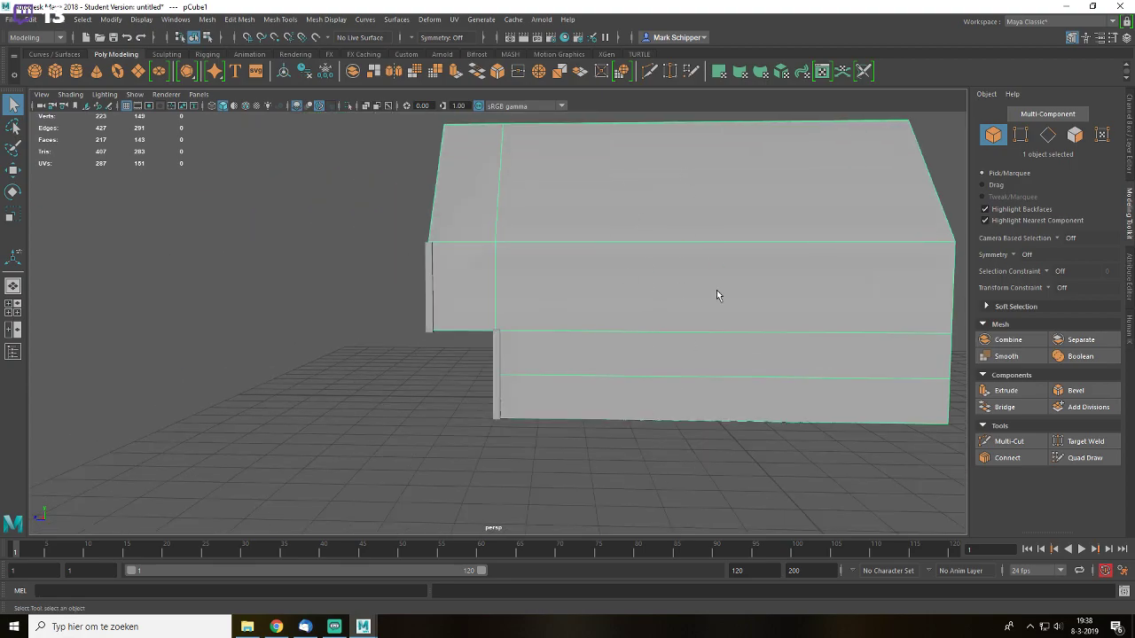
{"action": "right_click_drag", "start_coordinate": [716, 290], "coordinate": [643, 239]}
{"action": "left_click", "coordinate": [643, 240]}
{"action": "left_click", "coordinate": [1005, 457]}
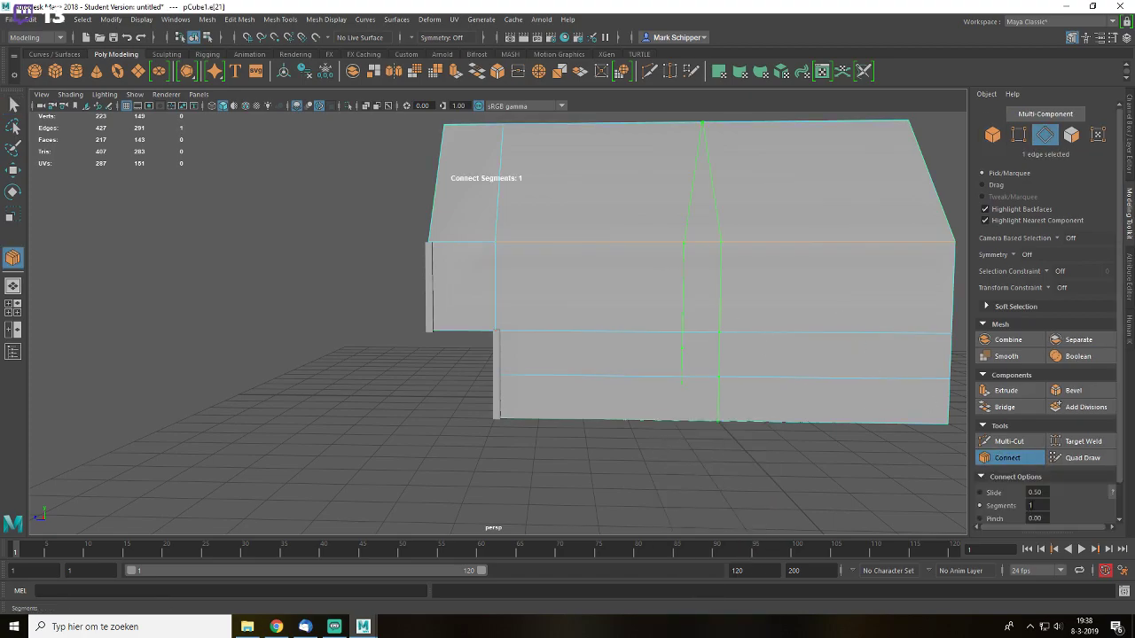
- Set the connection to 2 segments to add two edge loops around the house, and finish the Connect
{"action": "middle_click_drag", "start_coordinate": [823, 352], "coordinate": [677, 350], "text": "alt"}
{"action": "middle_click_drag", "start_coordinate": [681, 432], "coordinate": [711, 428]}
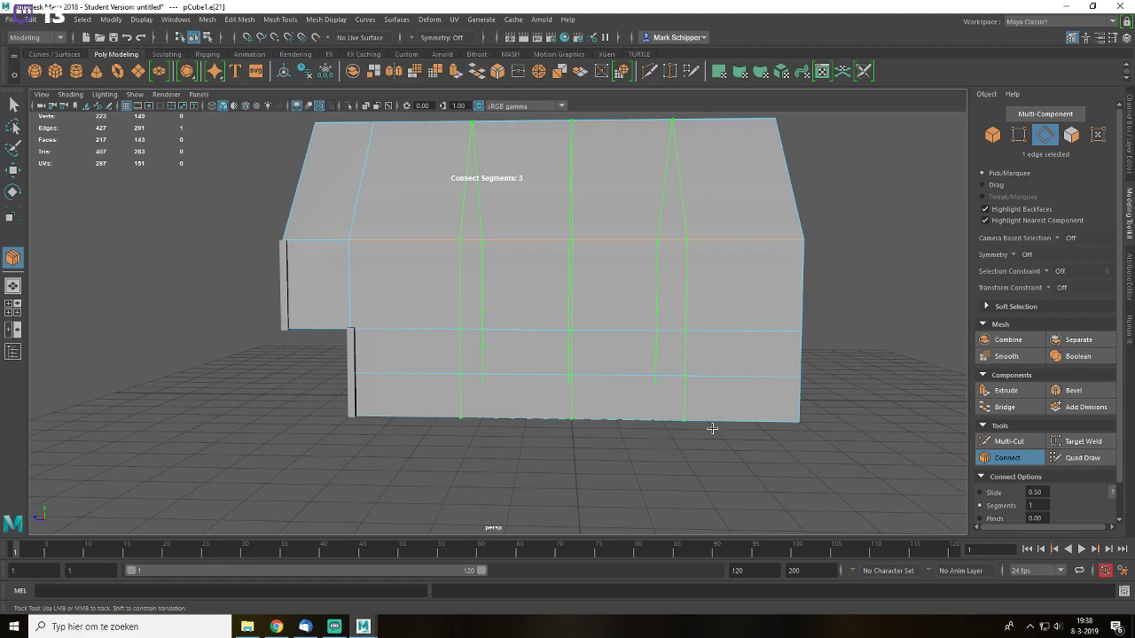
{"action": "scroll", "coordinate": [815, 412], "scroll_direction": "up", "scroll_amount": 3}
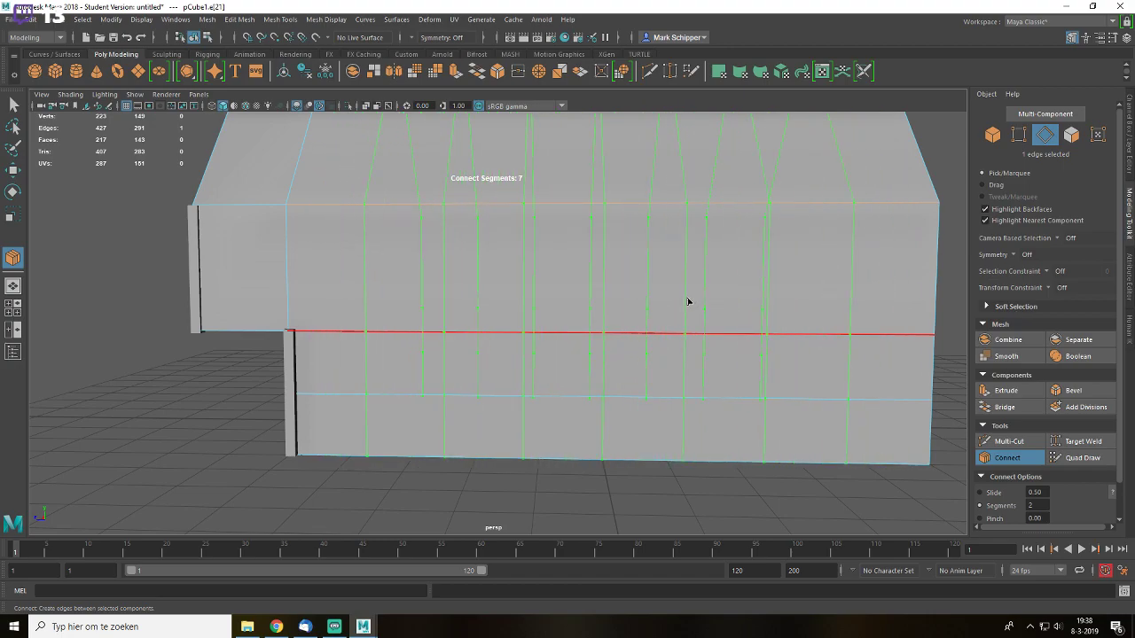
{"action": "left_click", "coordinate": [981, 493]}
{"action": "middle_click_drag", "start_coordinate": [645, 297], "coordinate": [902, 307]}
{"action": "key", "text": "ctrl+z"}
{"action": "left_click_drag", "start_coordinate": [744, 342], "coordinate": [804, 323], "text": "alt"}
{"action": "key", "text": "q"}
{"action": "scroll", "coordinate": [788, 359], "scroll_direction": "down", "scroll_amount": 5}
{"action": "left_click", "coordinate": [787, 358]}
- Select the middle face above the lower dividing edge on both ground-floor side walls and extrude them with a slight inset offset
{"action": "left_click_drag", "start_coordinate": [514, 351], "coordinate": [745, 367], "text": "alt"}
{"action": "left_click_drag", "start_coordinate": [644, 330], "coordinate": [580, 345], "text": "alt"}
{"action": "right_click_drag", "start_coordinate": [577, 294], "coordinate": [629, 301]}
{"action": "left_click", "coordinate": [624, 345]}
{"action": "left_click_drag", "start_coordinate": [624, 346], "coordinate": [360, 338], "text": "alt"}
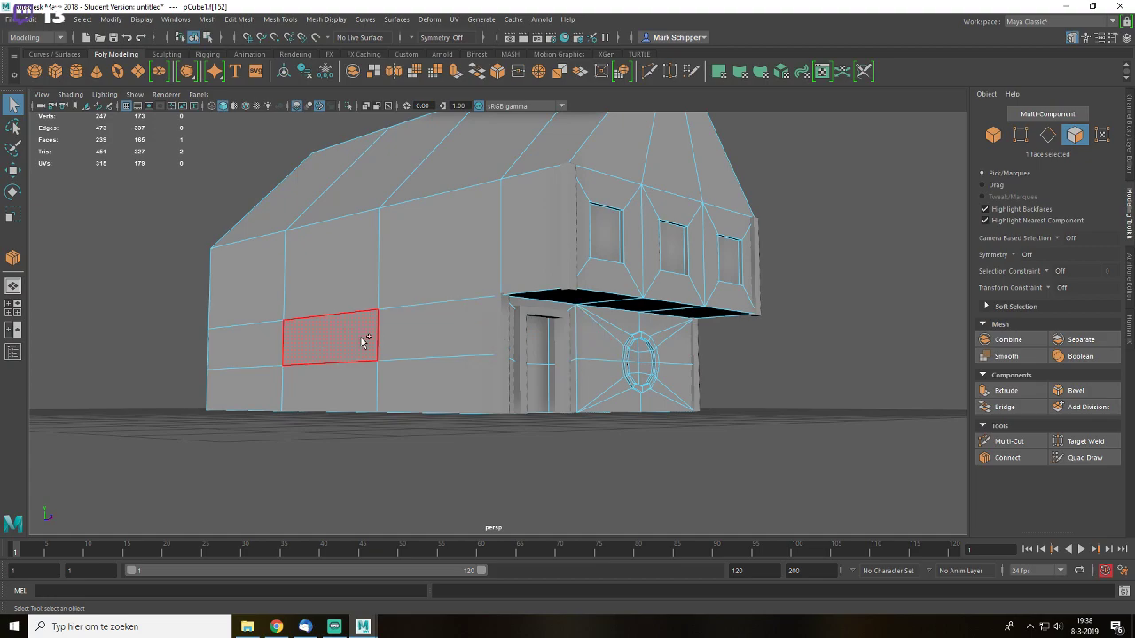
{"action": "left_click", "coordinate": [360, 342], "text": "shift"}
{"action": "right_click_drag", "start_coordinate": [390, 340], "coordinate": [508, 331], "text": "alt"}
{"action": "left_click_drag", "start_coordinate": [508, 331], "coordinate": [558, 339], "text": "alt"}
{"action": "key", "text": "ctrl+e"}
{"action": "left_click_drag", "start_coordinate": [792, 358], "coordinate": [570, 347]}
- Extrude the two inset ground-floor side panels inward as window recesses, then leave component editing and clear the selection
{"action": "key", "text": "q"}
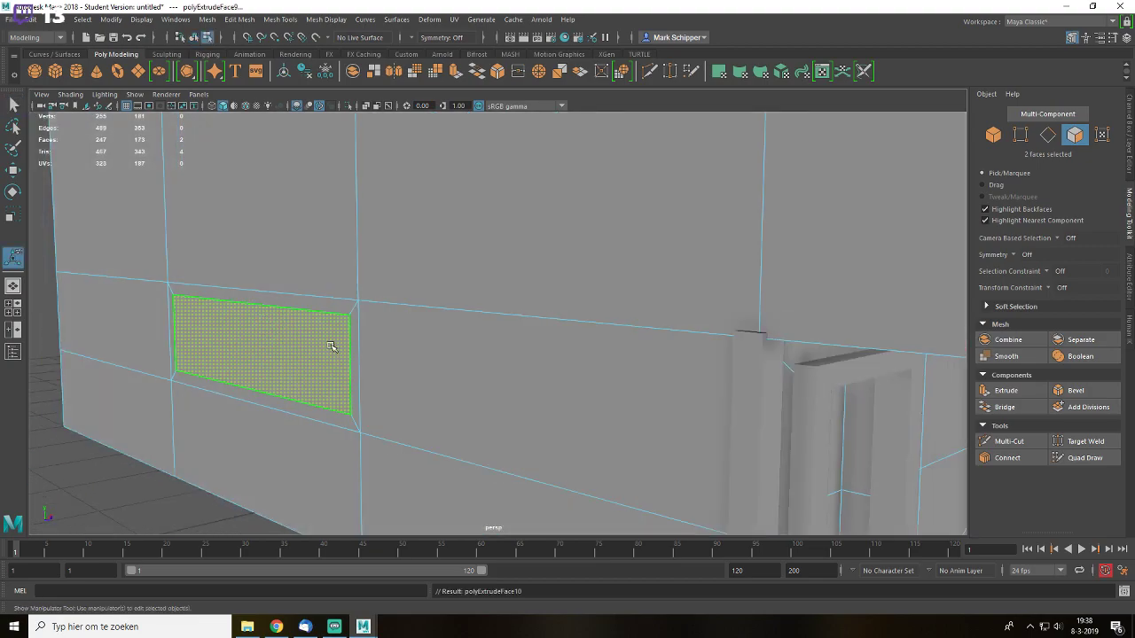
{"action": "key", "text": "w"}
{"action": "key", "text": "ctrl+z"}
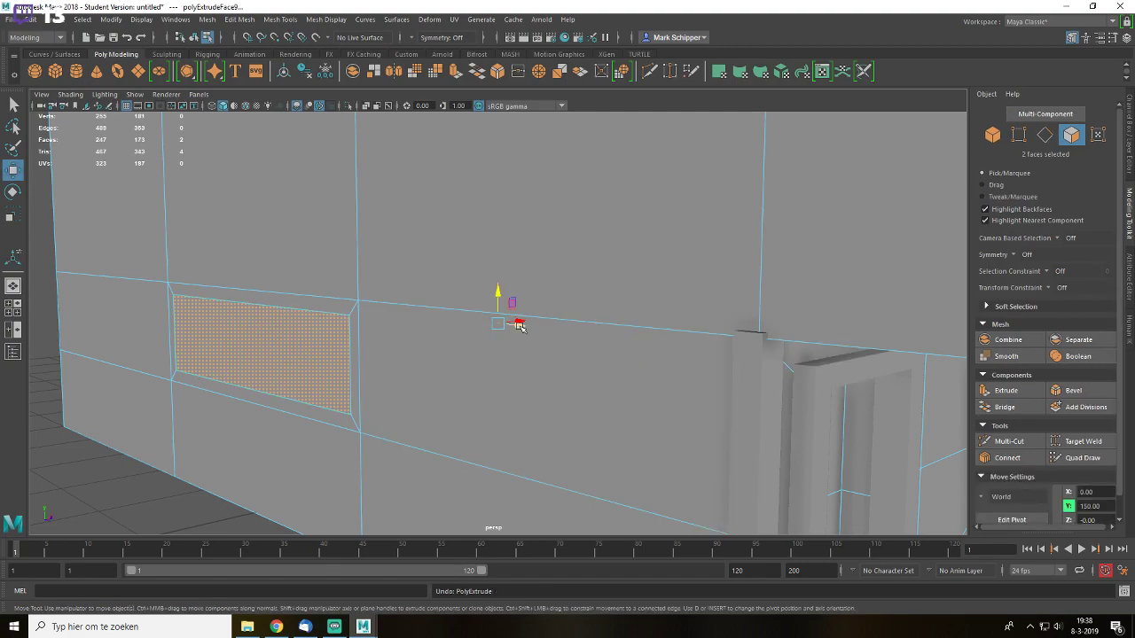
{"action": "key", "text": "ctrl+e"}
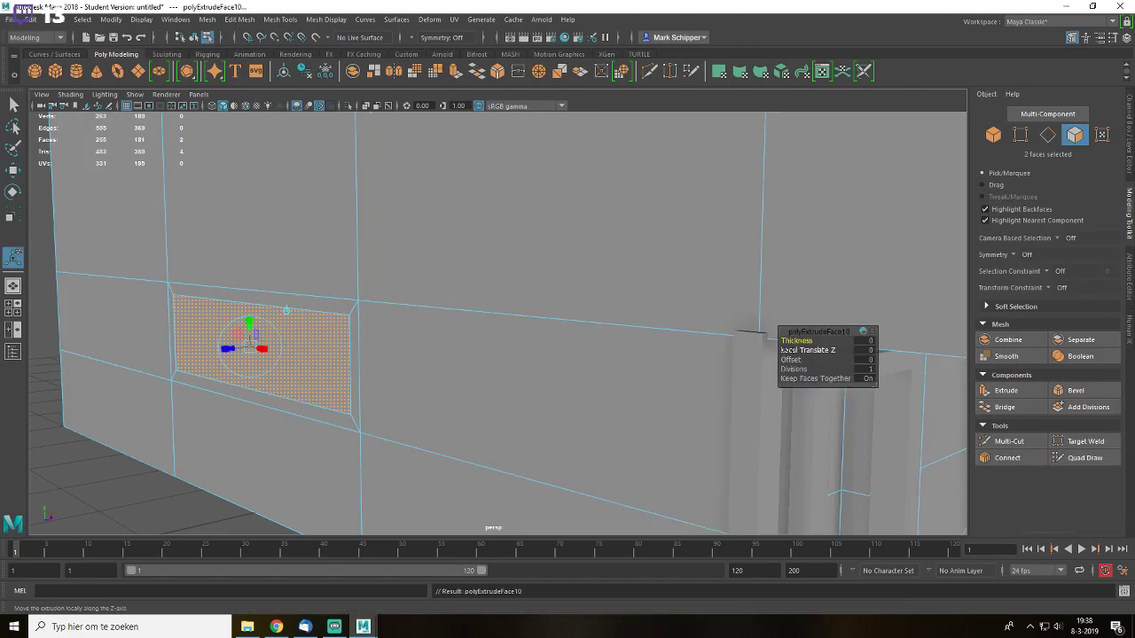
{"action": "middle_click_drag", "start_coordinate": [760, 332], "coordinate": [656, 343]}
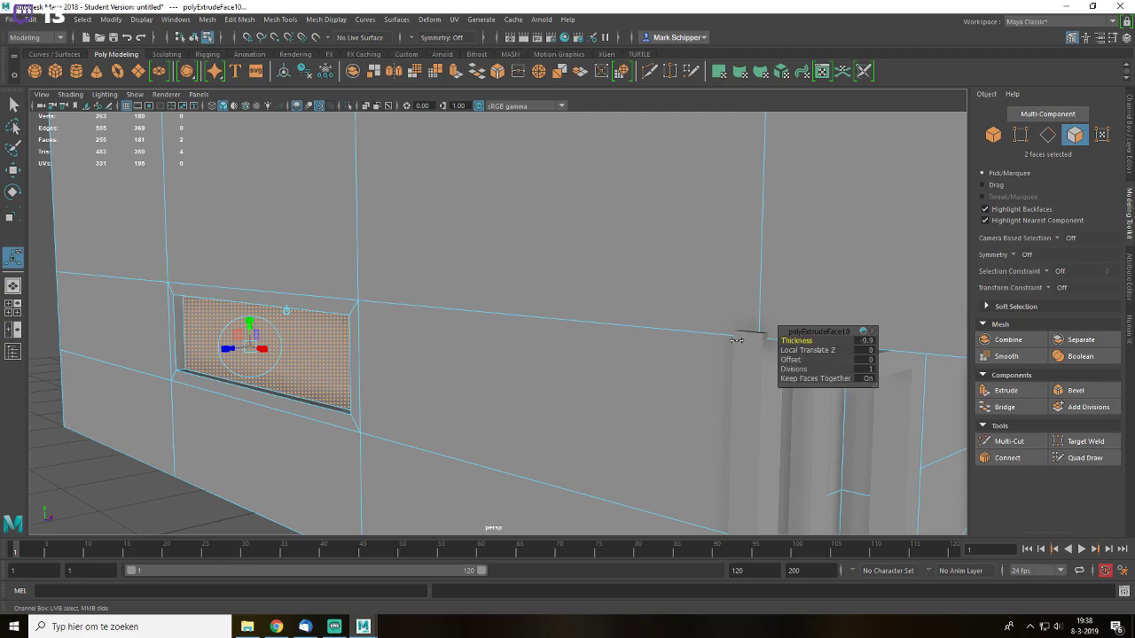
{"action": "scroll", "coordinate": [493, 320], "scroll_direction": "down", "scroll_amount": 4}
{"action": "key", "text": "q"}
{"action": "right_click_drag", "start_coordinate": [543, 274], "coordinate": [642, 260]}
{"action": "scroll", "coordinate": [656, 275], "scroll_direction": "down", "scroll_amount": 4}
{"action": "left_click", "coordinate": [791, 396]}
- Select the middle upper-storey face on both side walls and extrude them with an inset offset of 64
{"action": "left_click_drag", "start_coordinate": [789, 394], "coordinate": [718, 301], "text": "alt"}
{"action": "left_click", "coordinate": [591, 289]}
{"action": "scroll", "coordinate": [547, 265], "scroll_direction": "up", "scroll_amount": 4}
{"action": "right_click_drag", "start_coordinate": [497, 244], "coordinate": [522, 277]}
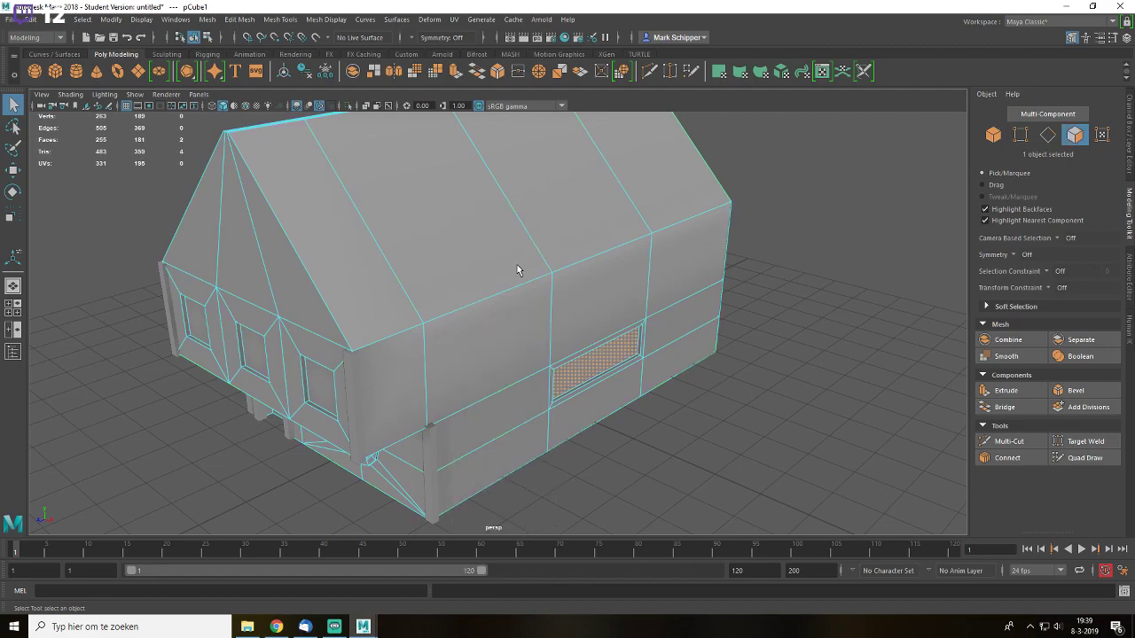
{"action": "left_click", "coordinate": [603, 312]}
{"action": "left_click_drag", "start_coordinate": [603, 312], "coordinate": [468, 273], "text": "alt"}
{"action": "left_click", "coordinate": [388, 249], "text": "shift"}
{"action": "key", "text": "ctrl+e"}
{"action": "left_click_drag", "start_coordinate": [791, 360], "coordinate": [846, 360]}
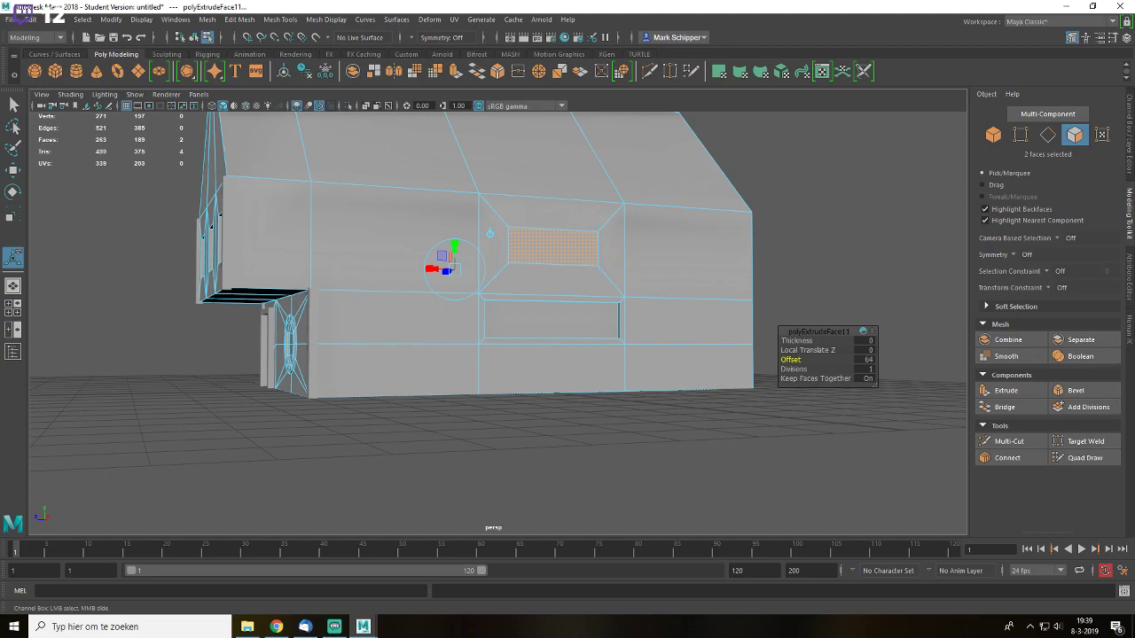
- Scale the two upper side window faces narrower along the house's length so they are roughly square
{"action": "scroll", "coordinate": [537, 310], "scroll_direction": "up", "scroll_amount": 5}
{"action": "key", "text": "r"}
{"action": "left_click_drag", "start_coordinate": [471, 236], "coordinate": [477, 238]}
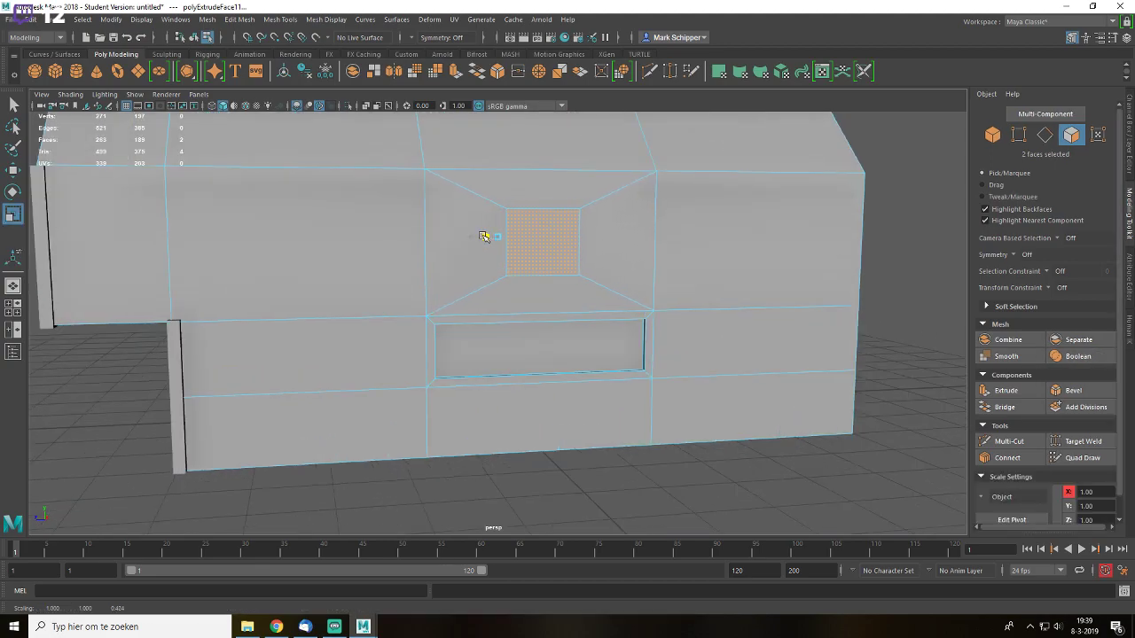
{"action": "left_click_drag", "start_coordinate": [595, 274], "coordinate": [736, 342], "text": "alt"}
{"action": "scroll", "coordinate": [700, 341], "scroll_direction": "down", "scroll_amount": 4}
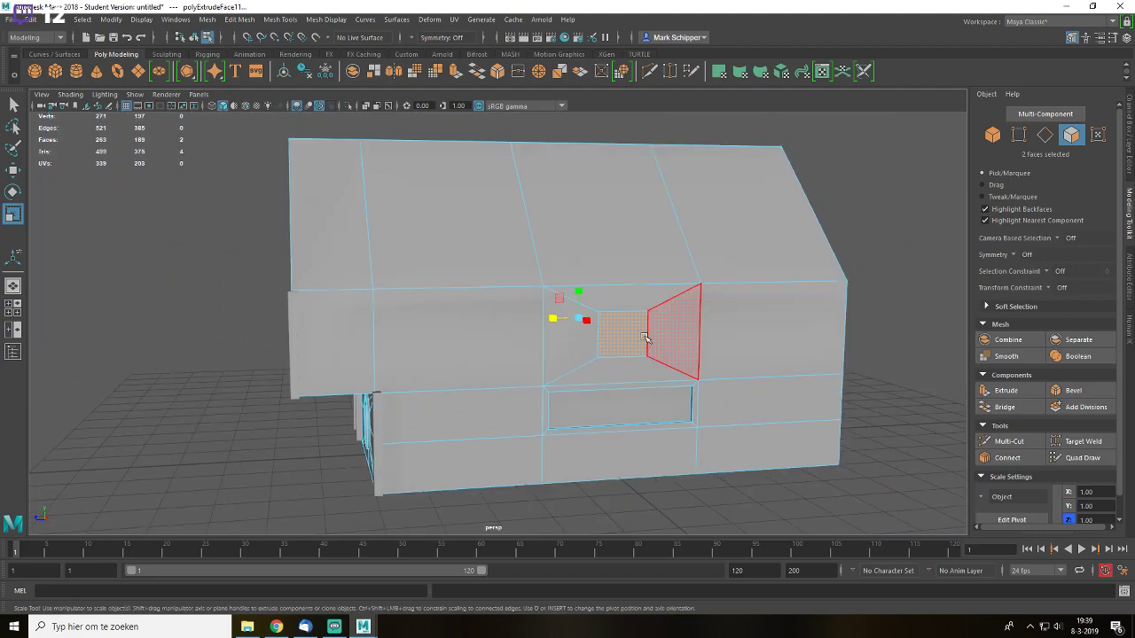
- Extrude the two upper side window faces inward with a thickness of about -5.8 and leave component editing
{"action": "key", "text": "ctrl+e"}
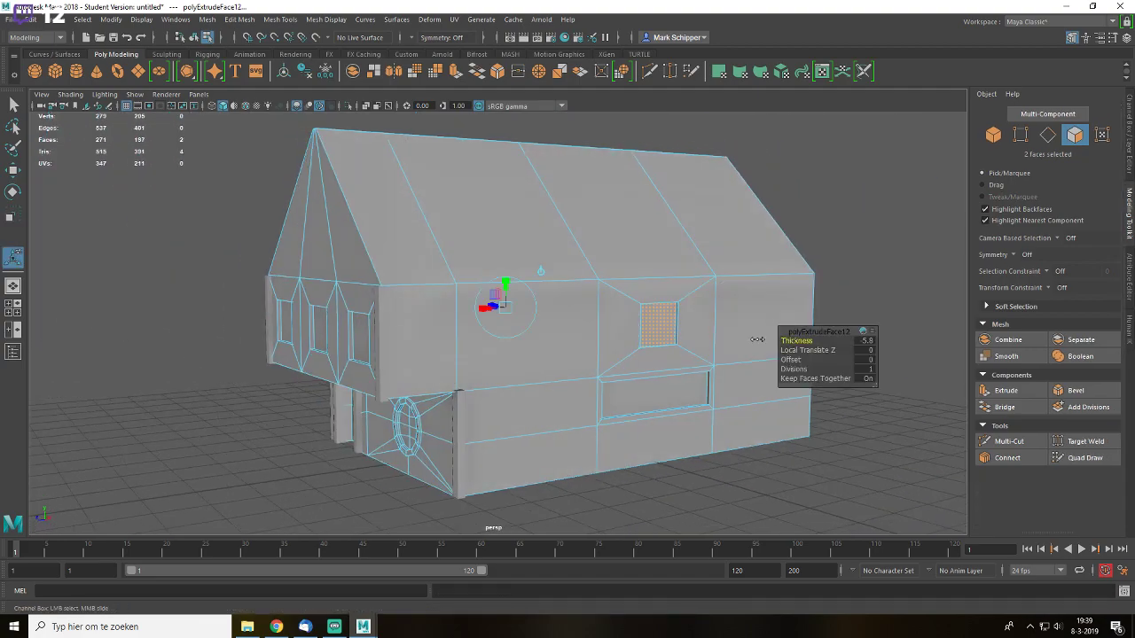
{"action": "key", "text": "q"}
{"action": "right_click_drag", "start_coordinate": [671, 281], "coordinate": [780, 218]}
{"action": "left_click", "coordinate": [781, 216]}
- Examine the house's rear and opposite side, briefly using smooth preview on the house mesh
{"action": "left_click_drag", "start_coordinate": [685, 352], "coordinate": [768, 379], "text": "alt"}
{"action": "left_click_drag", "start_coordinate": [698, 349], "coordinate": [420, 330], "text": "alt"}
{"action": "left_click", "coordinate": [608, 312]}
{"action": "key", "text": "3"}
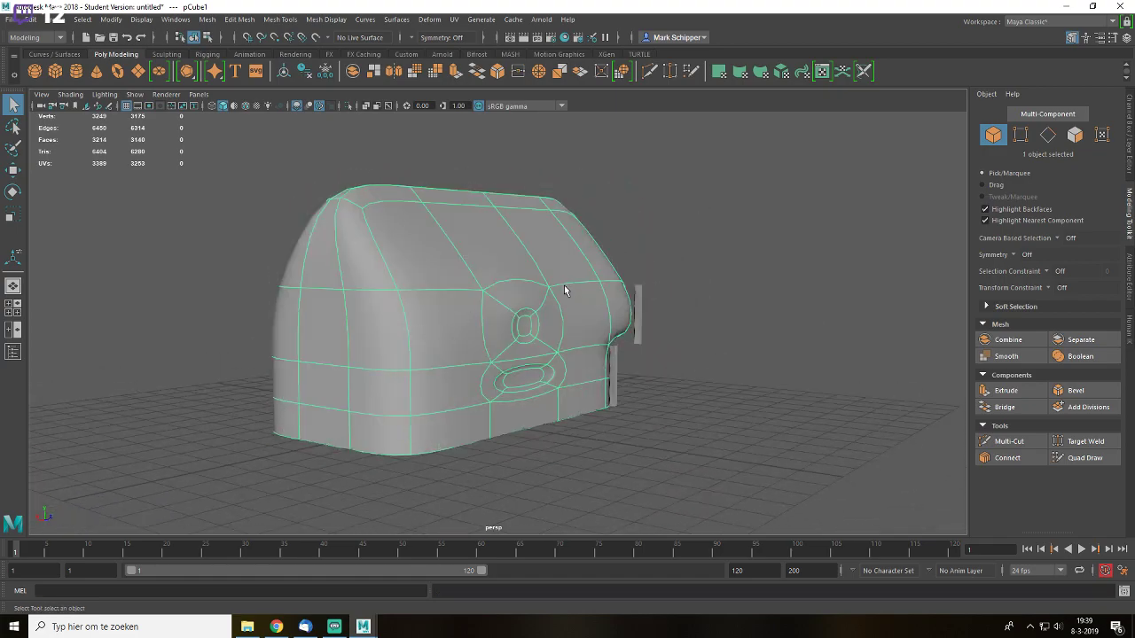
{"action": "key", "text": "1"}
- Weld the front section of one inner edge of the roof ridge onto its neighbouring outer edge with Target Weld
{"action": "left_click_drag", "start_coordinate": [500, 320], "coordinate": [556, 227], "text": "alt"}
{"action": "scroll", "coordinate": [556, 228], "scroll_direction": "up", "scroll_amount": 5}
{"action": "middle_click_drag", "start_coordinate": [549, 198], "coordinate": [482, 265], "text": "alt"}
{"action": "scroll", "coordinate": [484, 282], "scroll_direction": "up", "scroll_amount": 4}
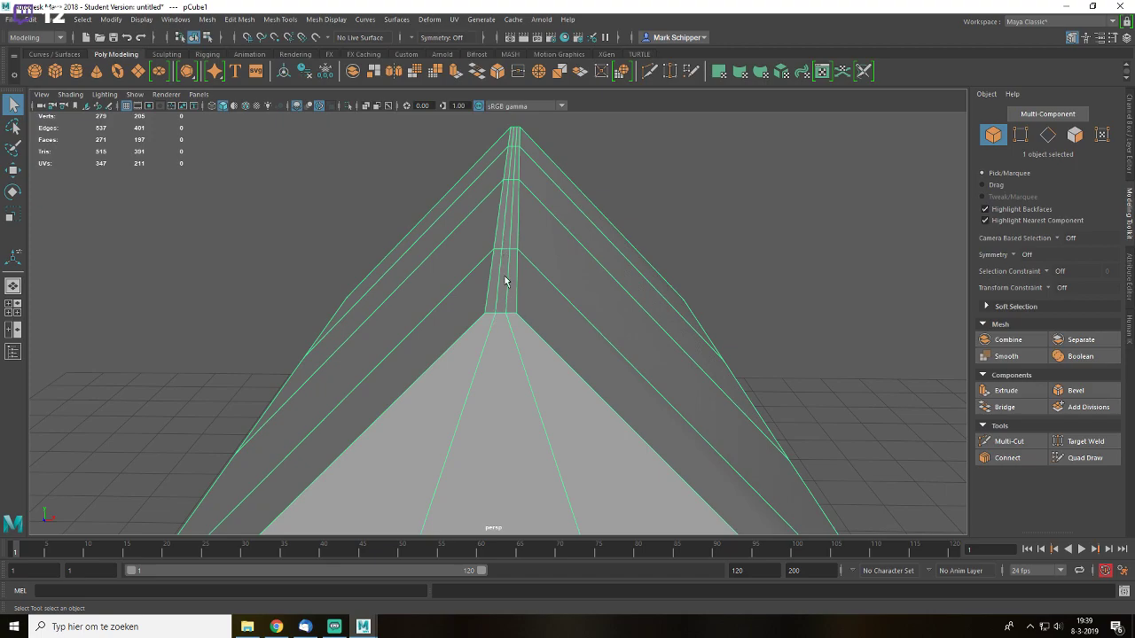
{"action": "right_click", "coordinate": [509, 290]}
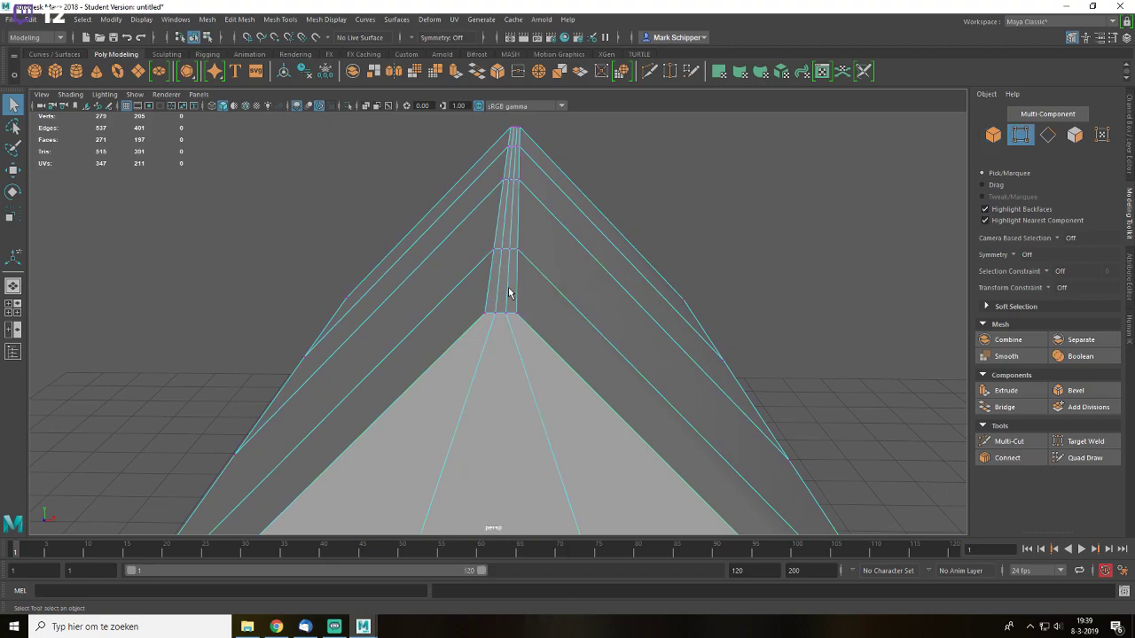
{"action": "left_click", "coordinate": [511, 316]}
{"action": "key", "text": "f"}
{"action": "scroll", "coordinate": [569, 362], "scroll_direction": "down", "scroll_amount": 8}
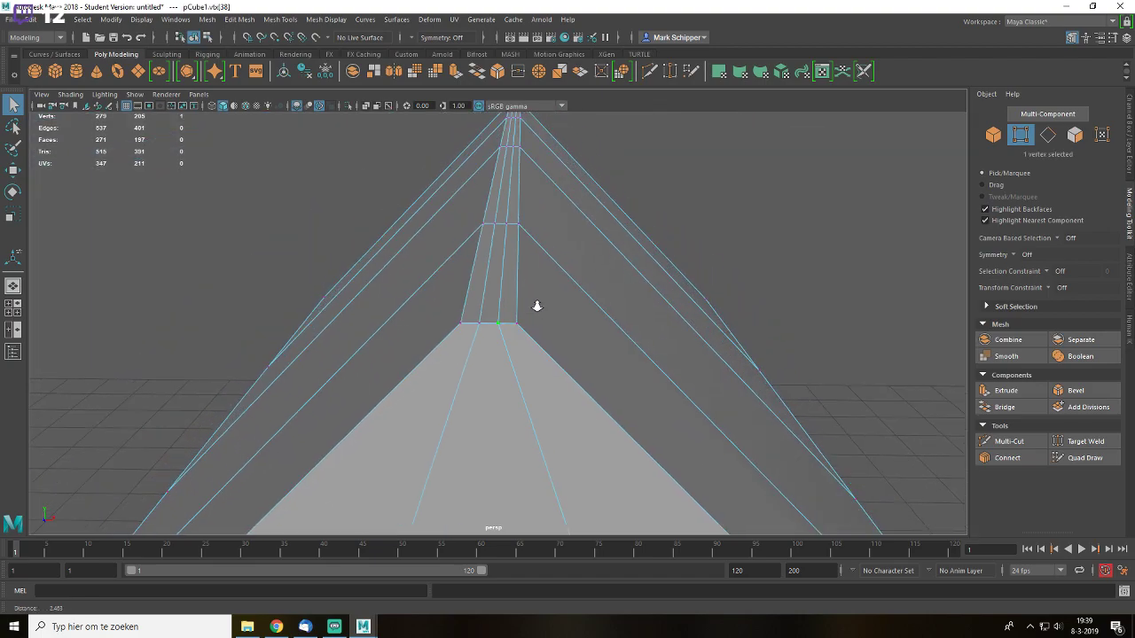
{"action": "right_click", "coordinate": [619, 266]}
{"action": "left_click", "coordinate": [619, 235]}
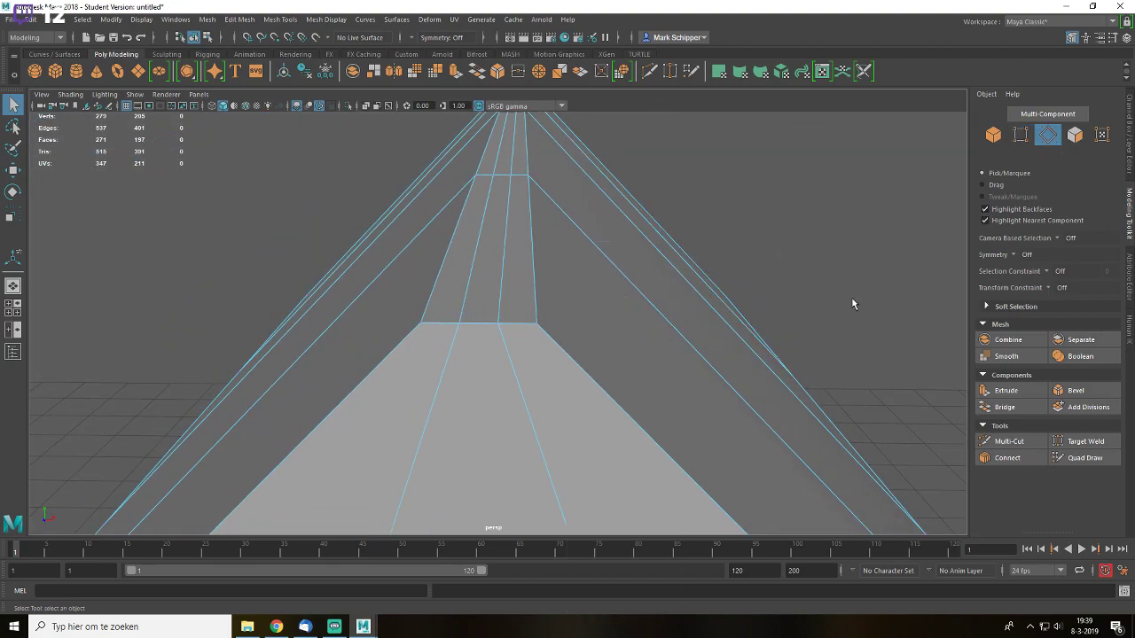
{"action": "left_click", "coordinate": [1090, 442]}
{"action": "left_click_drag", "start_coordinate": [542, 267], "coordinate": [528, 234]}
- Weld the next sections of the inner ridge edge towards the far end of the roof, then leave Target Weld
{"action": "middle_click_drag", "start_coordinate": [525, 144], "coordinate": [593, 497], "text": "alt"}
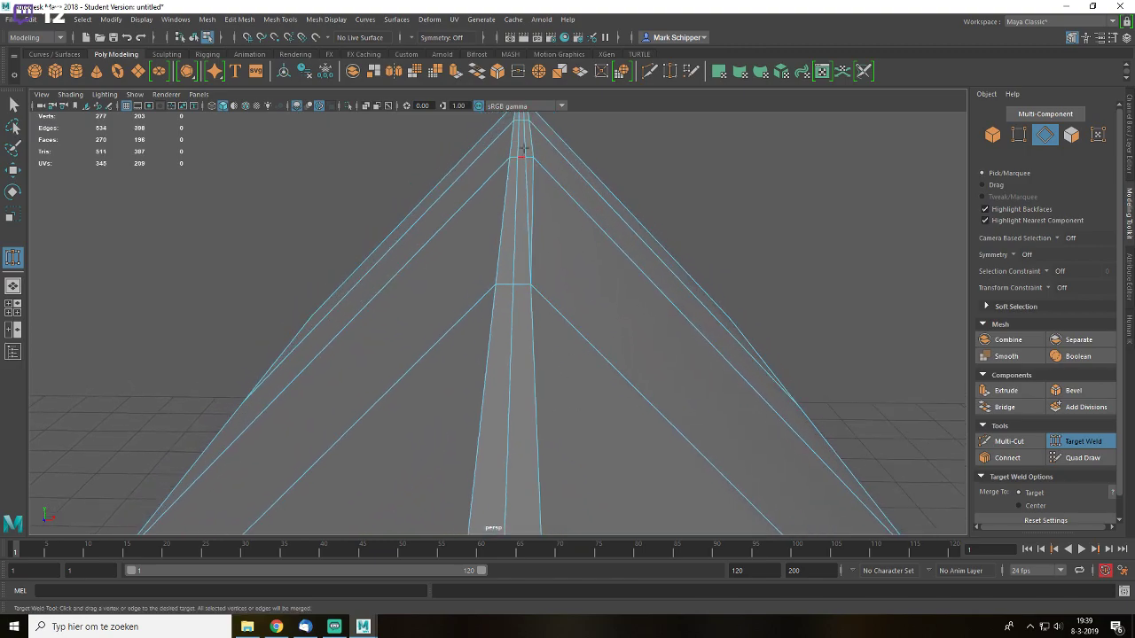
{"action": "left_click_drag", "start_coordinate": [524, 135], "coordinate": [532, 136]}
{"action": "left_click_drag", "start_coordinate": [542, 180], "coordinate": [550, 212], "text": "alt"}
{"action": "left_click_drag", "start_coordinate": [524, 137], "coordinate": [532, 138]}
{"action": "key", "text": "q"}
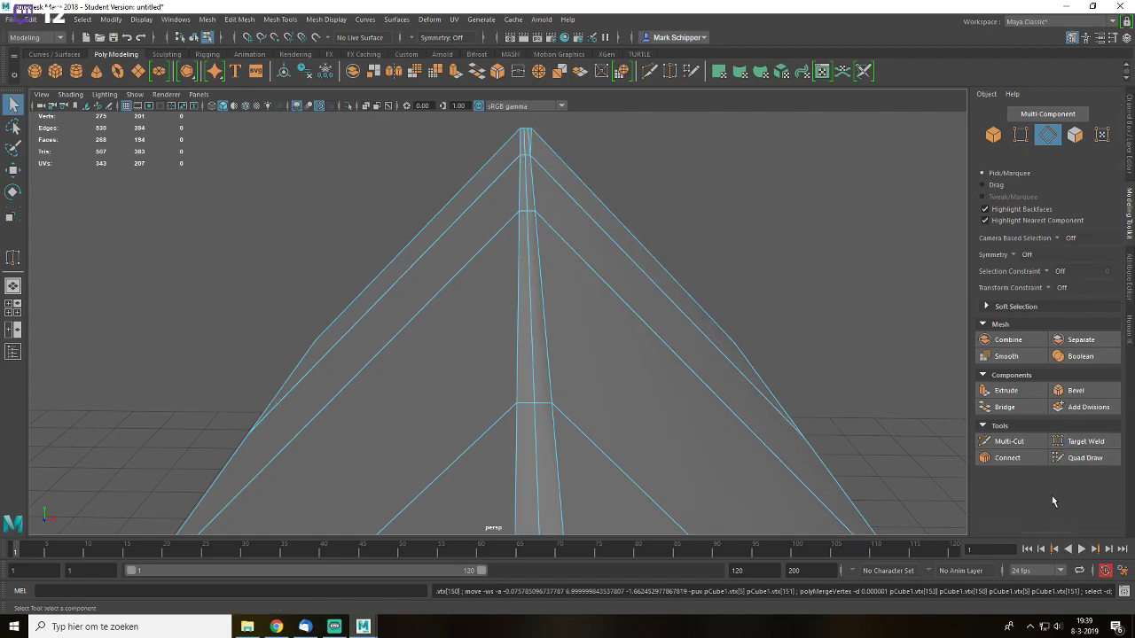
- Weld the extra inner vertices at the far end of the roof ridge onto the neighbouring outer vertices with Target Weld
{"action": "right_click_drag", "start_coordinate": [591, 295], "coordinate": [535, 290]}
{"action": "left_click", "coordinate": [1082, 440]}
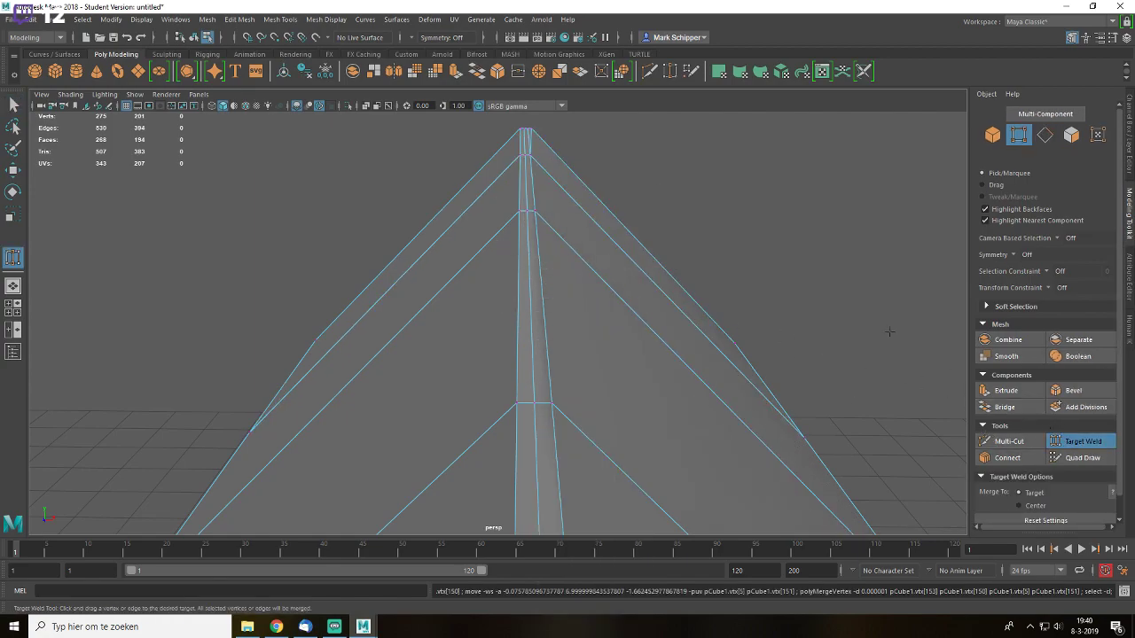
{"action": "left_click_drag", "start_coordinate": [533, 125], "coordinate": [553, 140]}
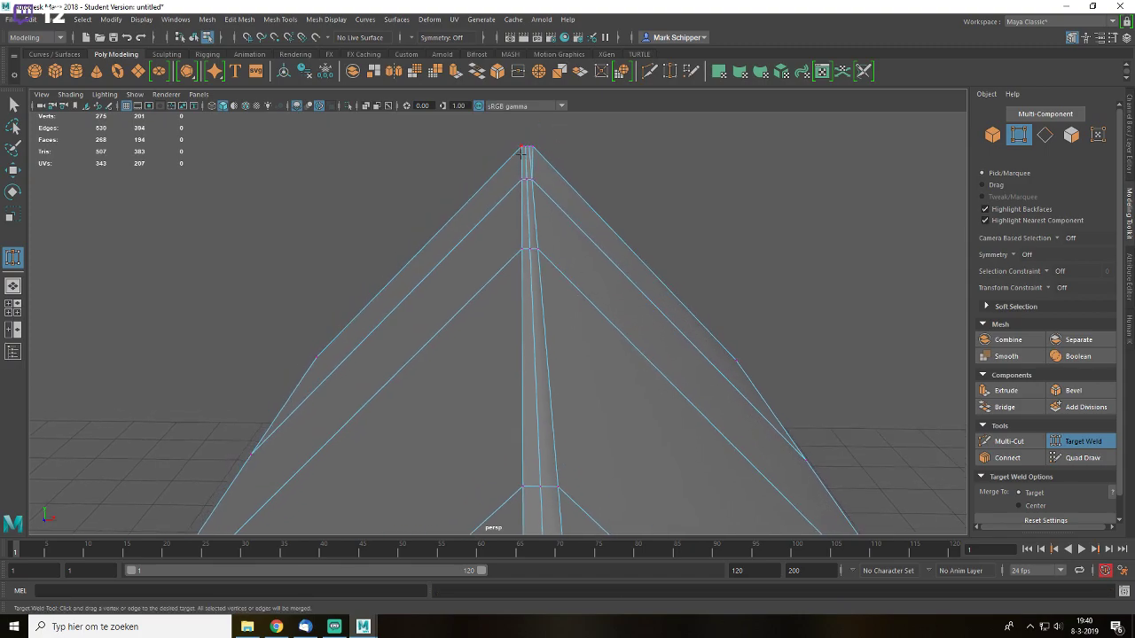
{"action": "key", "text": "q"}
{"action": "left_click", "coordinate": [534, 144]}
{"action": "key", "text": "f"}
{"action": "right_click_drag", "start_coordinate": [643, 257], "coordinate": [438, 144], "text": "alt"}
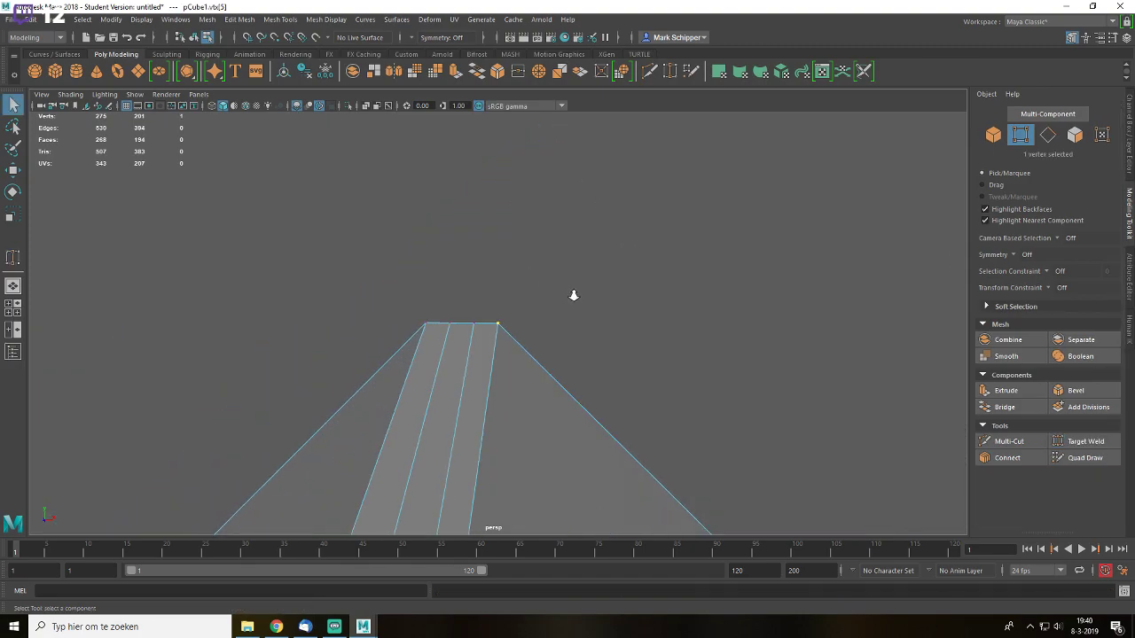
{"action": "right_click_drag", "start_coordinate": [571, 290], "coordinate": [634, 324], "text": "alt"}
{"action": "left_click", "coordinate": [1078, 441]}
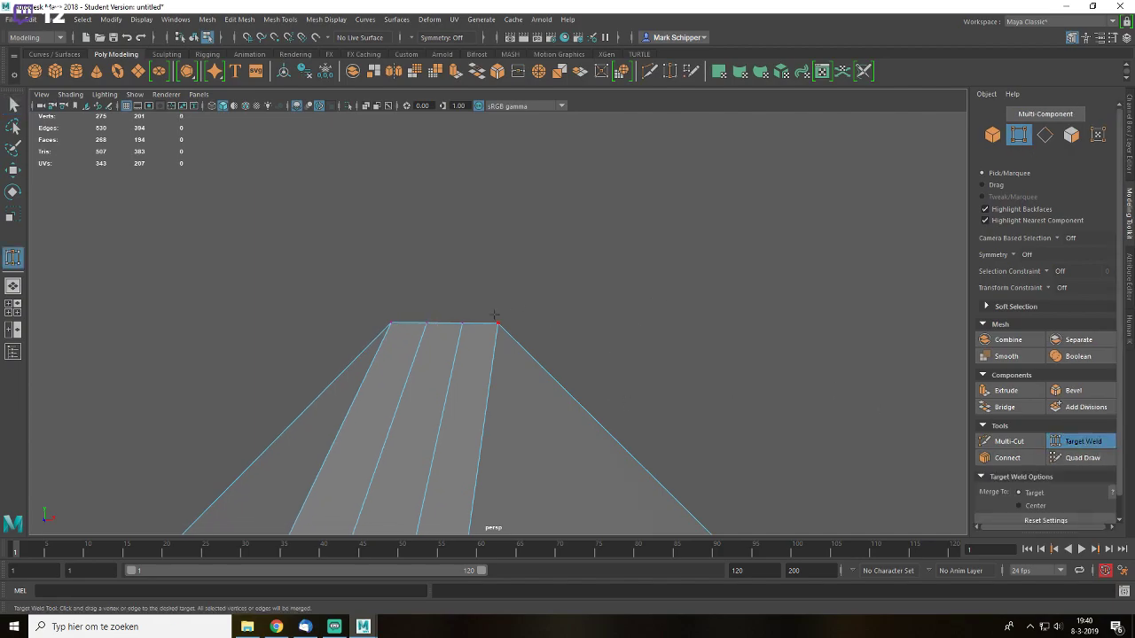
{"action": "left_click_drag", "start_coordinate": [463, 323], "coordinate": [426, 322]}
{"action": "scroll", "coordinate": [473, 357], "scroll_direction": "down", "scroll_amount": 12}
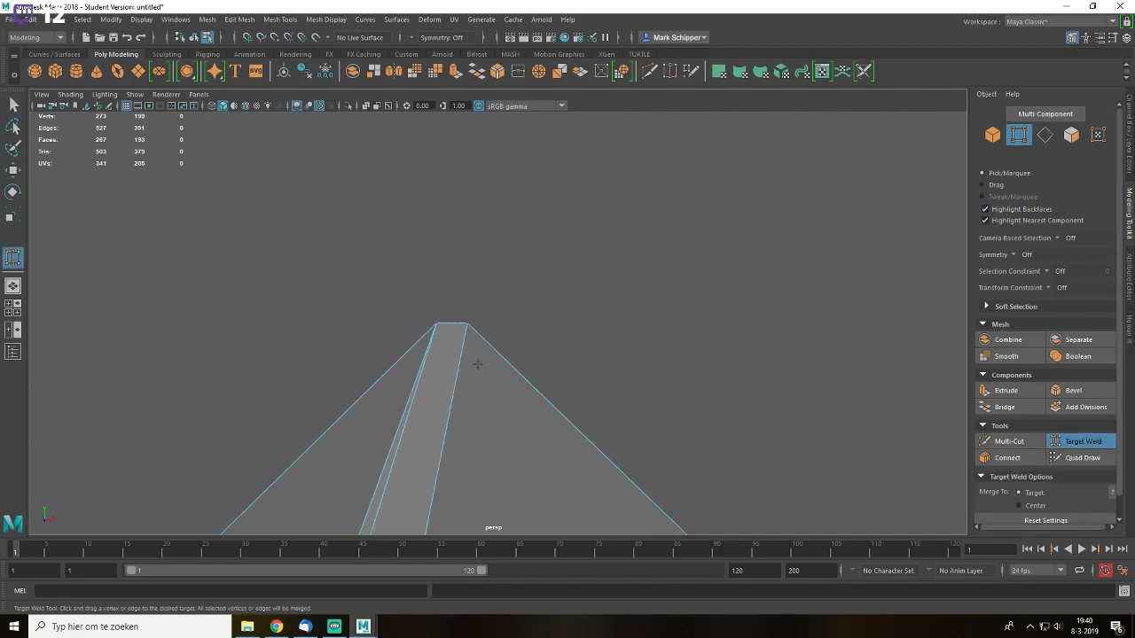
- Weld the leftover inner vertices of the middle ridge sections onto the adjacent ridge line
{"action": "middle_click_drag", "start_coordinate": [512, 448], "coordinate": [522, 359], "text": "alt"}
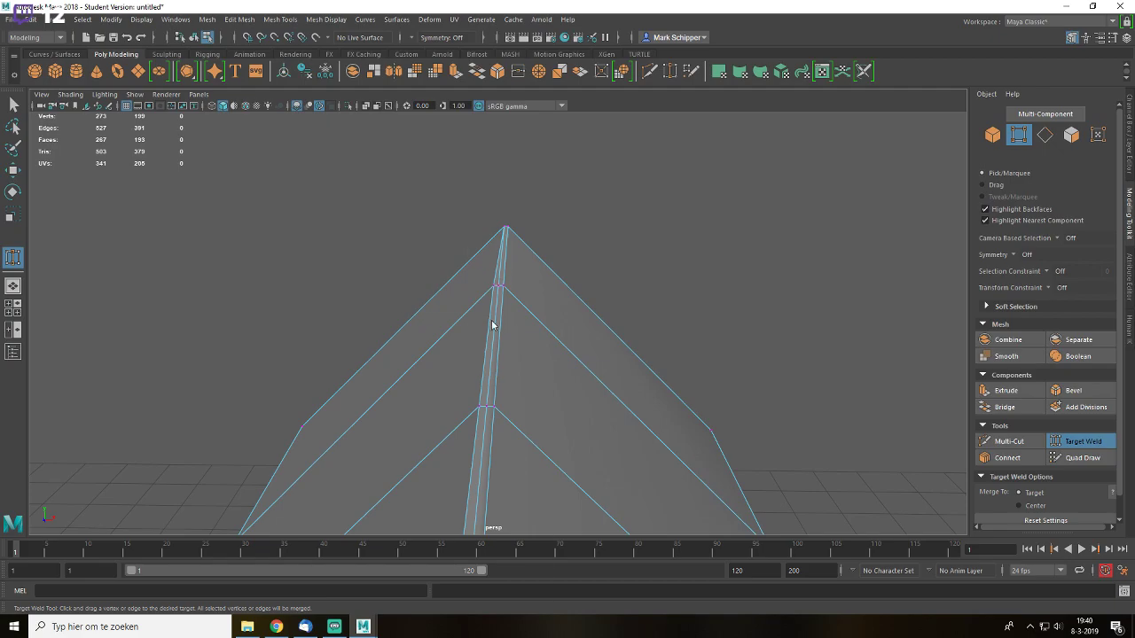
{"action": "left_click_drag", "start_coordinate": [492, 328], "coordinate": [608, 240]}
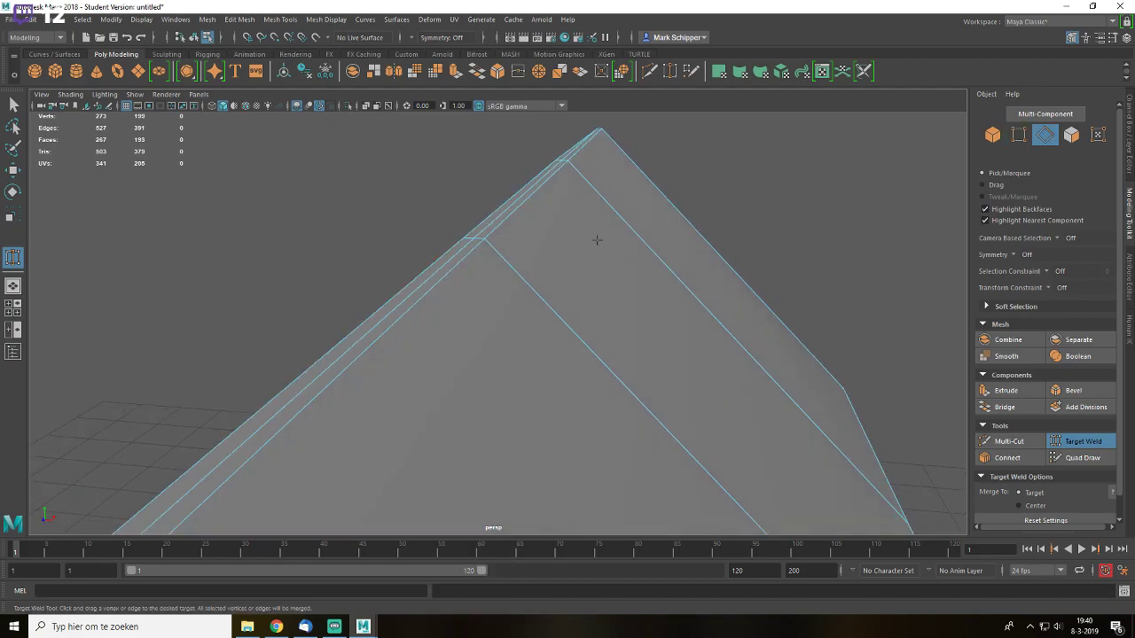
{"action": "mouse_move", "coordinate": [521, 190]}
{"action": "left_mouse_down"}
{"action": "mouse_move", "coordinate": [499, 213]}
{"action": "mouse_move", "coordinate": [545, 248]}
{"action": "mouse_move", "coordinate": [530, 173]}
{"action": "left_mouse_up"}
{"action": "key", "text": "ctrl+z"}
{"action": "left_click_drag", "start_coordinate": [603, 257], "coordinate": [696, 259], "text": "alt"}
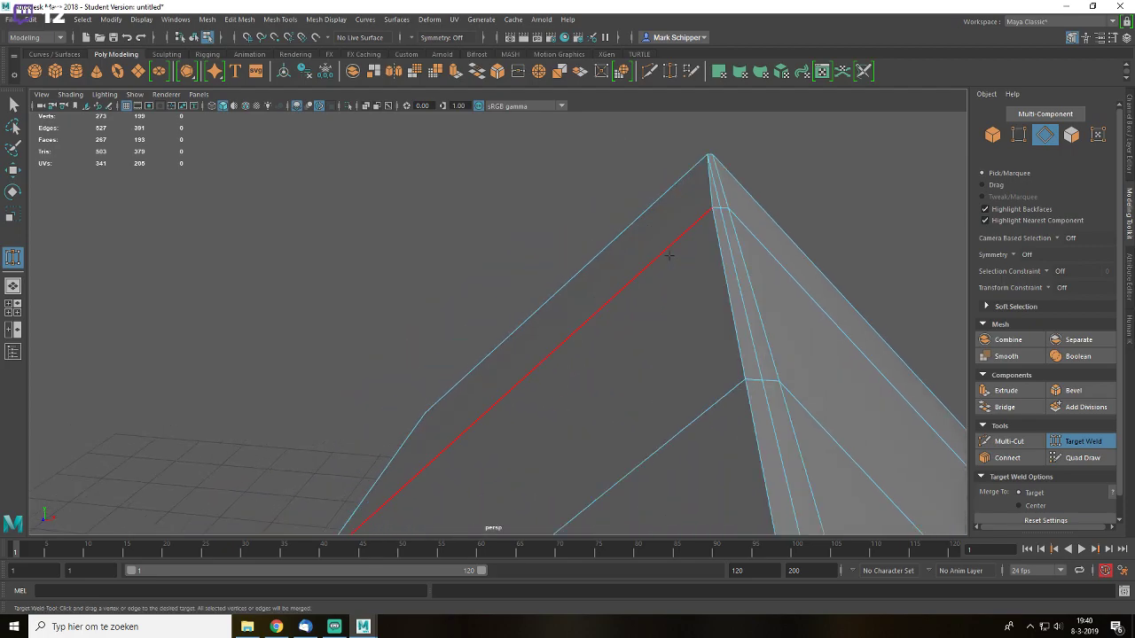
{"action": "left_click_drag", "start_coordinate": [759, 448], "coordinate": [778, 452]}
{"action": "left_click_drag", "start_coordinate": [720, 265], "coordinate": [725, 267]}
{"action": "left_click_drag", "start_coordinate": [722, 209], "coordinate": [723, 211]}
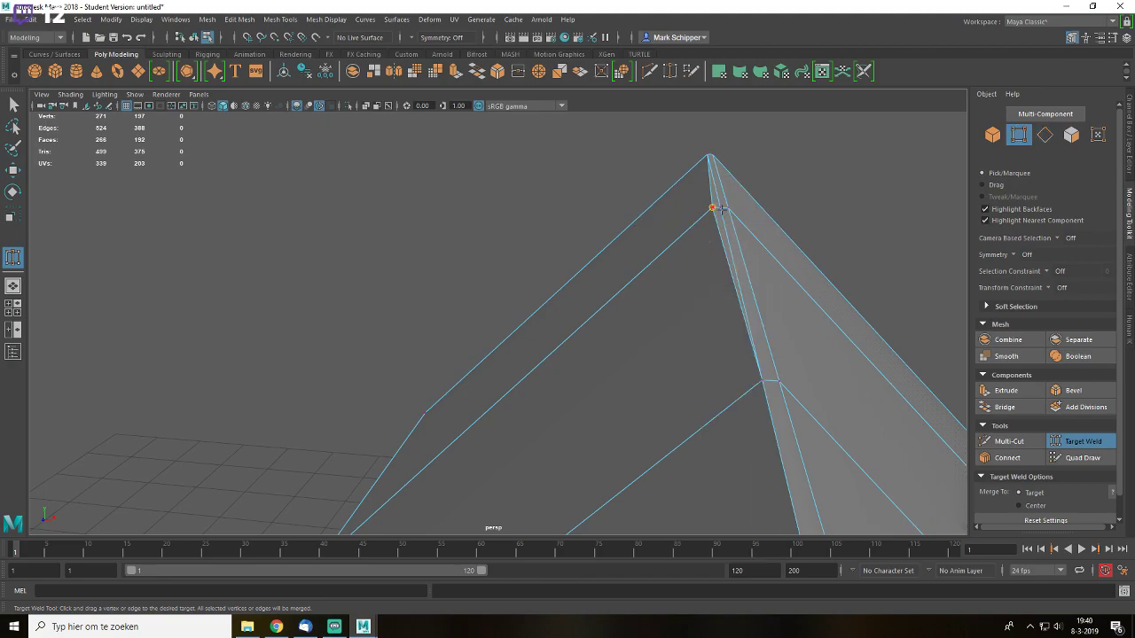
- Weld the outer ridge corner at the front gable onto the neighbouring inner vertex, leaving two ridge vertices there
{"action": "left_click_drag", "start_coordinate": [762, 206], "coordinate": [683, 309], "text": "alt"}
{"action": "scroll", "coordinate": [683, 309], "scroll_direction": "up", "scroll_amount": 3}
{"action": "left_click_drag", "start_coordinate": [808, 245], "coordinate": [703, 253], "text": "alt"}
{"action": "scroll", "coordinate": [703, 255], "scroll_direction": "down", "scroll_amount": 3}
{"action": "left_click_drag", "start_coordinate": [703, 257], "coordinate": [643, 272], "text": "alt"}
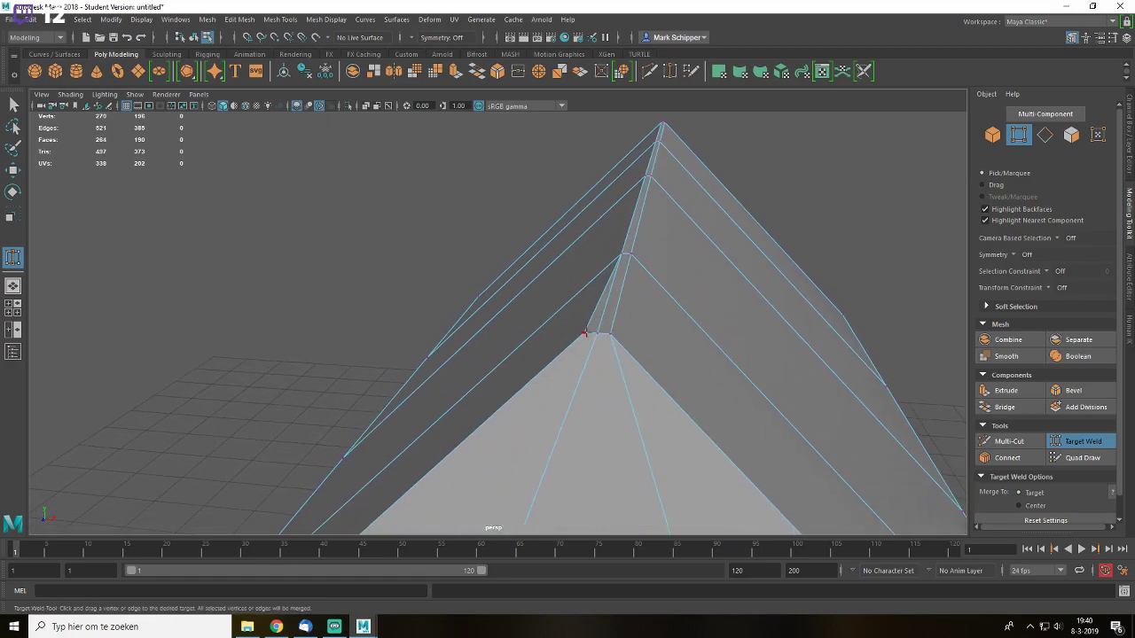
{"action": "left_click_drag", "start_coordinate": [596, 333], "coordinate": [627, 343], "text": "alt"}
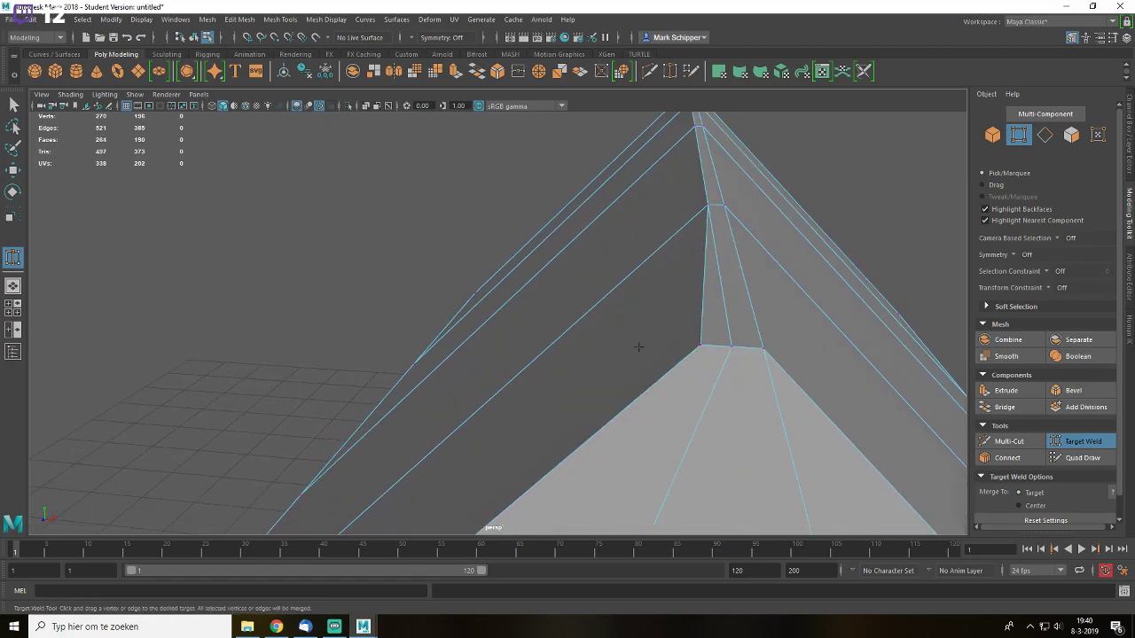
{"action": "left_click_drag", "start_coordinate": [732, 346], "coordinate": [732, 346]}
{"action": "left_click_drag", "start_coordinate": [732, 346], "coordinate": [682, 278], "text": "alt"}
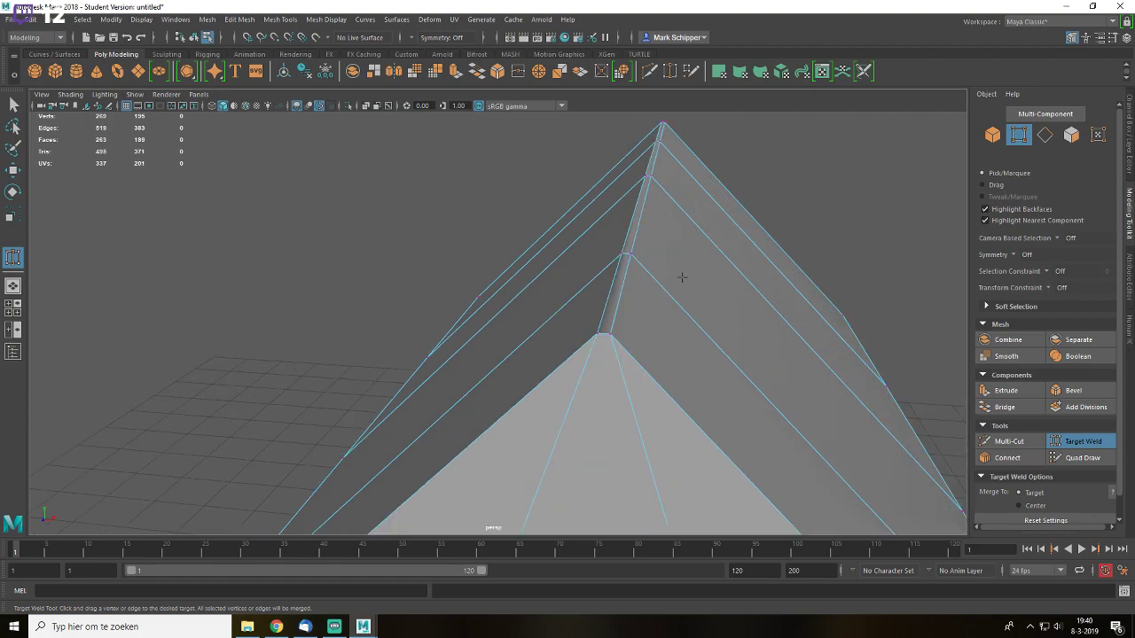
- Merge the vertex pair at the front gable peak to its centre, and repeat for the next ridge pair
{"action": "key", "text": "q"}
{"action": "right_click_drag", "start_coordinate": [701, 264], "coordinate": [651, 264]}
{"action": "left_click_drag", "start_coordinate": [620, 346], "coordinate": [620, 346]}
{"action": "left_click", "coordinate": [241, 20]}
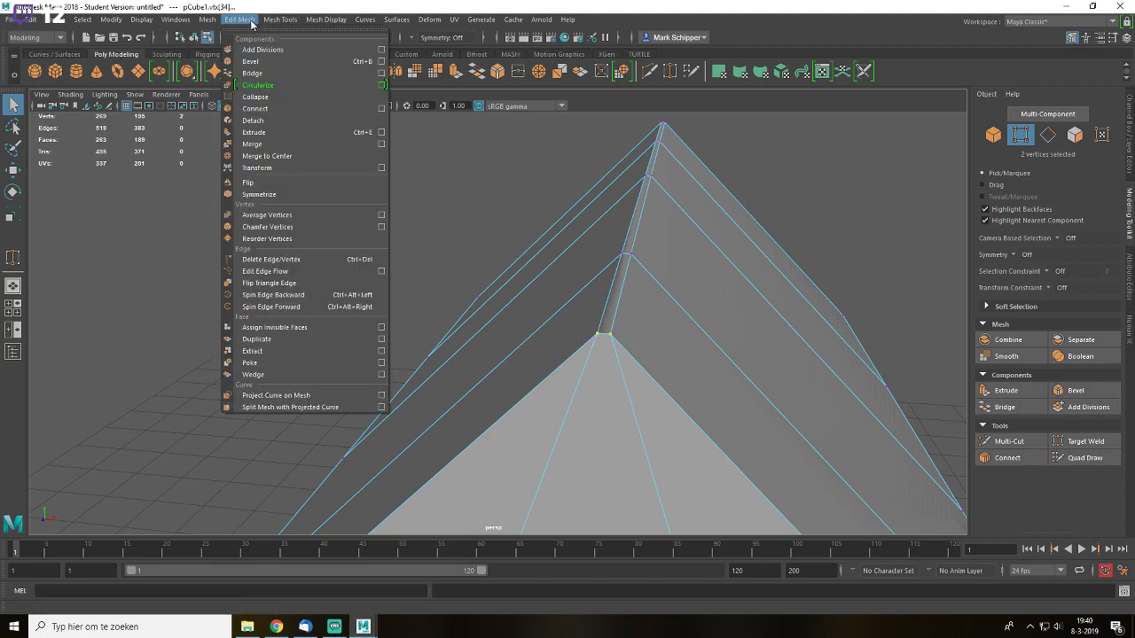
{"action": "left_click", "coordinate": [282, 156]}
{"action": "left_click_drag", "start_coordinate": [612, 243], "coordinate": [642, 264]}
{"action": "key", "text": "g"}
- Merge each remaining vertex pair along the ridge to its centre, working towards the far end of the roof
{"action": "middle_click_drag", "start_coordinate": [690, 179], "coordinate": [692, 268], "text": "alt"}
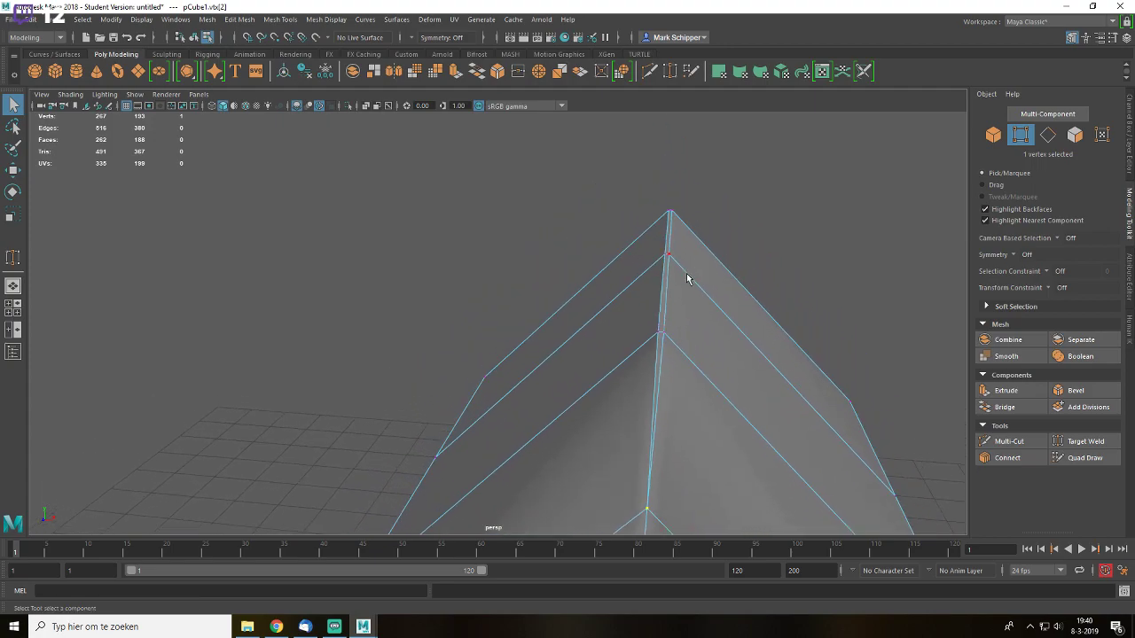
{"action": "left_click_drag", "start_coordinate": [647, 309], "coordinate": [682, 349]}
{"action": "key", "text": "g"}
{"action": "left_click_drag", "start_coordinate": [647, 242], "coordinate": [689, 274]}
{"action": "key", "text": "g"}
{"action": "key", "text": "g"}
{"action": "left_click_drag", "start_coordinate": [654, 202], "coordinate": [625, 295]}
{"action": "scroll", "coordinate": [720, 253], "scroll_direction": "down", "scroll_amount": 3}
- Return to object mode and examine the house mesh and its single-line ridge from the side and front
{"action": "right_click_drag", "start_coordinate": [642, 342], "coordinate": [728, 246]}
{"action": "left_click_drag", "start_coordinate": [729, 245], "coordinate": [535, 287], "text": "alt"}
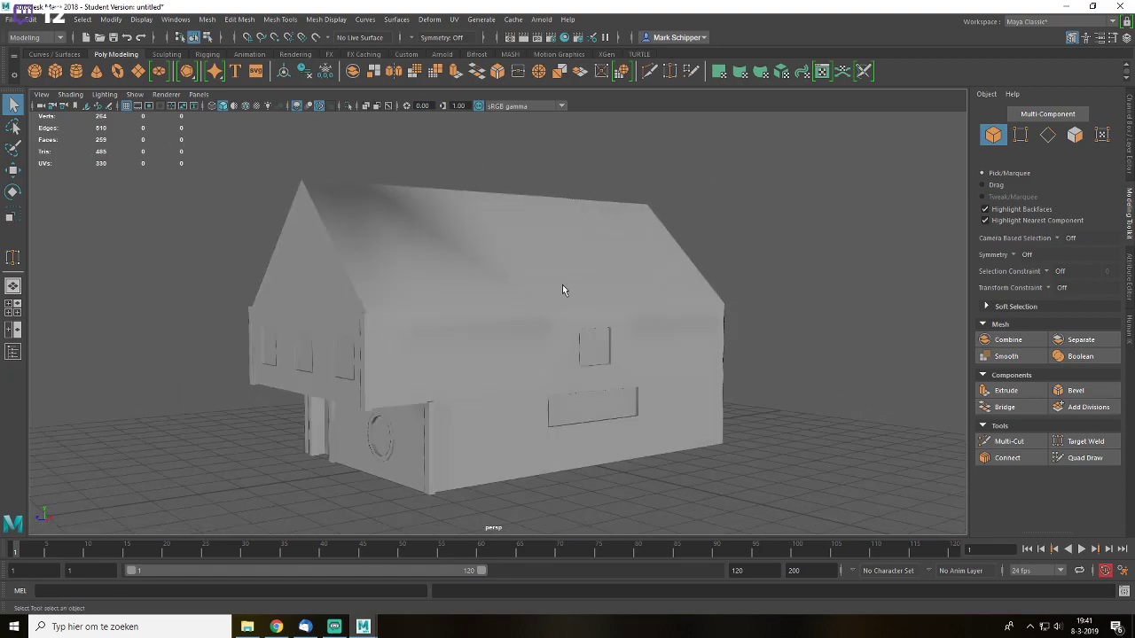
{"action": "left_click", "coordinate": [621, 286]}
{"action": "left_click_drag", "start_coordinate": [620, 286], "coordinate": [530, 270], "text": "alt"}
{"action": "left_click", "coordinate": [760, 271]}
{"action": "left_click", "coordinate": [530, 269]}
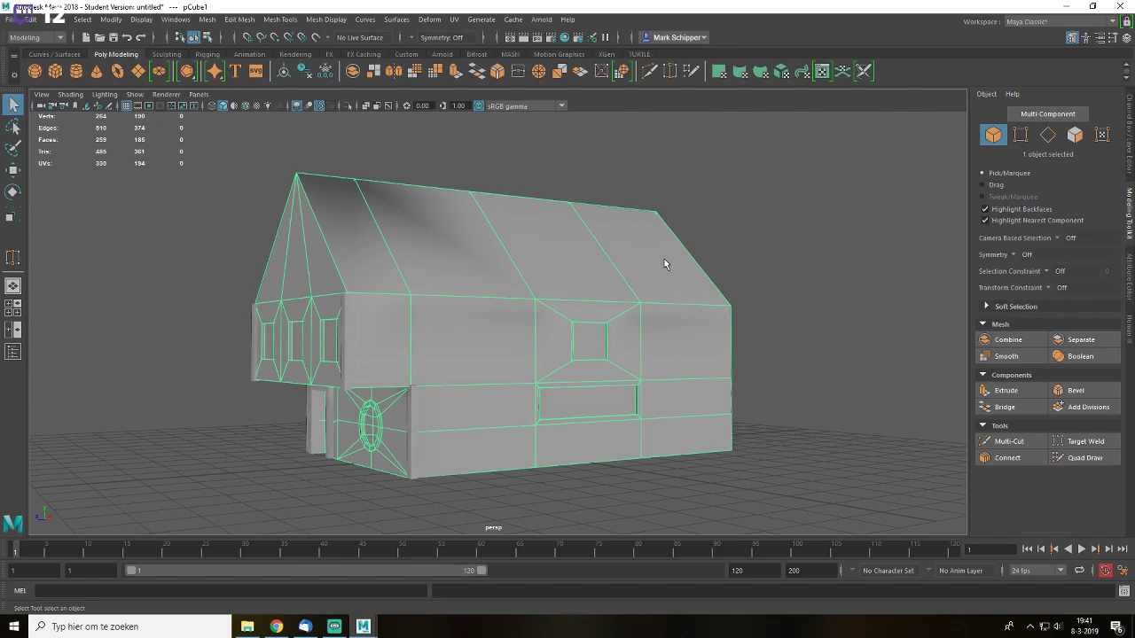
{"action": "mouse_move", "coordinate": [610, 306]}
{"action": "left_mouse_down", "text": "alt"}
{"action": "mouse_move", "coordinate": [591, 286]}
{"action": "mouse_move", "coordinate": [620, 293]}
{"action": "left_mouse_up", "text": "alt"}
{"action": "left_click_drag", "start_coordinate": [541, 281], "coordinate": [568, 283], "text": "alt"}
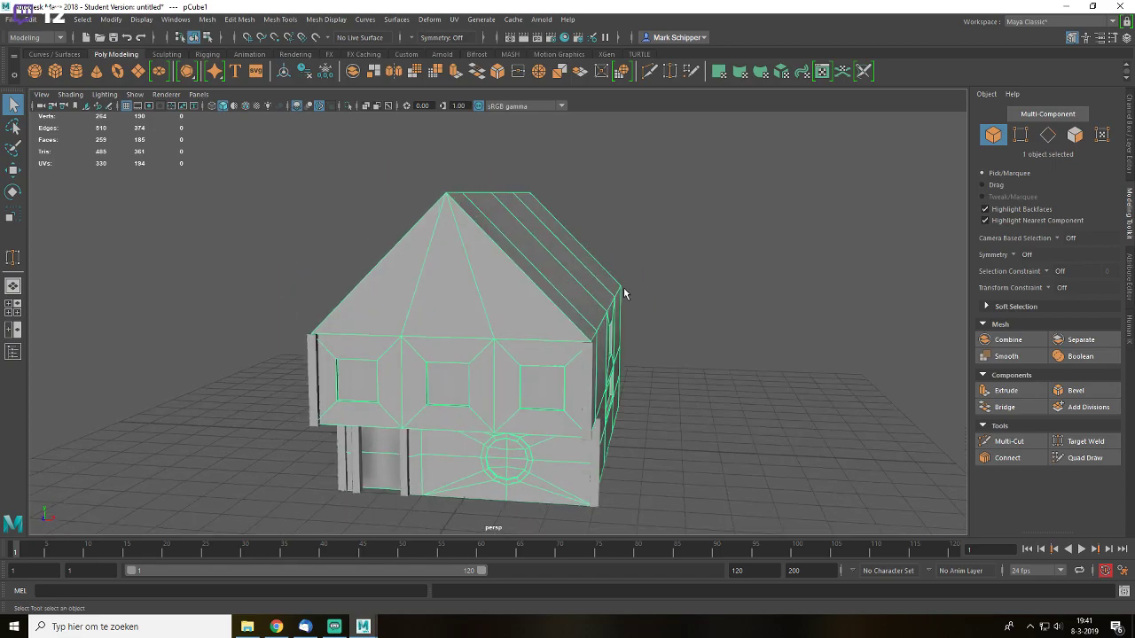
- Duplicate the house mesh with Duplicate Special and isolate the copy in the view
{"action": "left_click", "coordinate": [31, 19]}
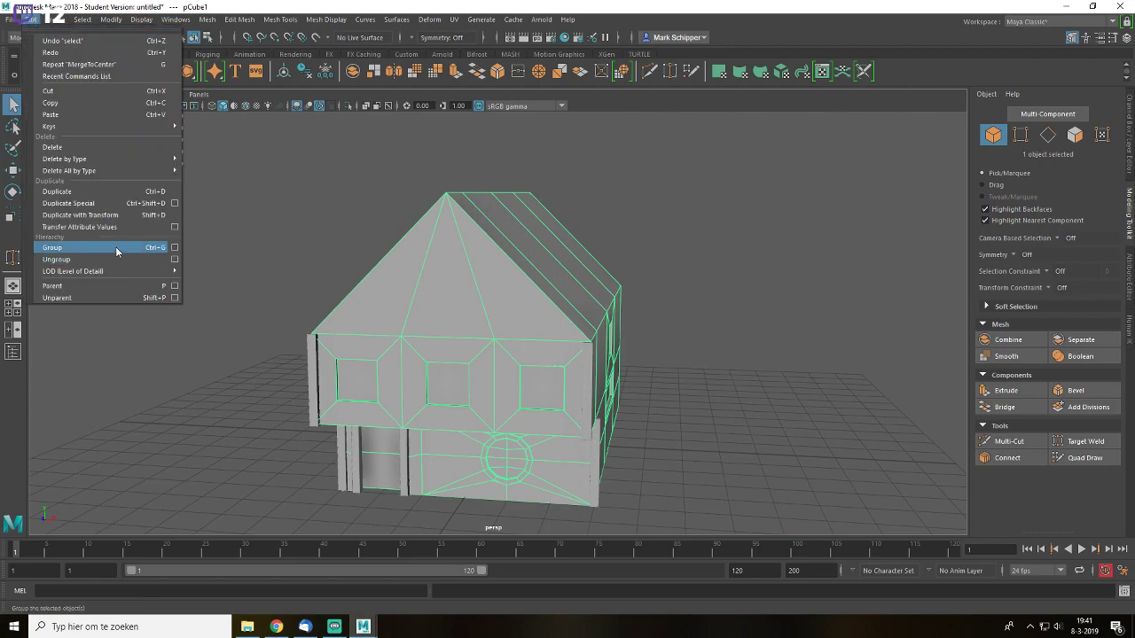
{"action": "left_click", "coordinate": [108, 204]}
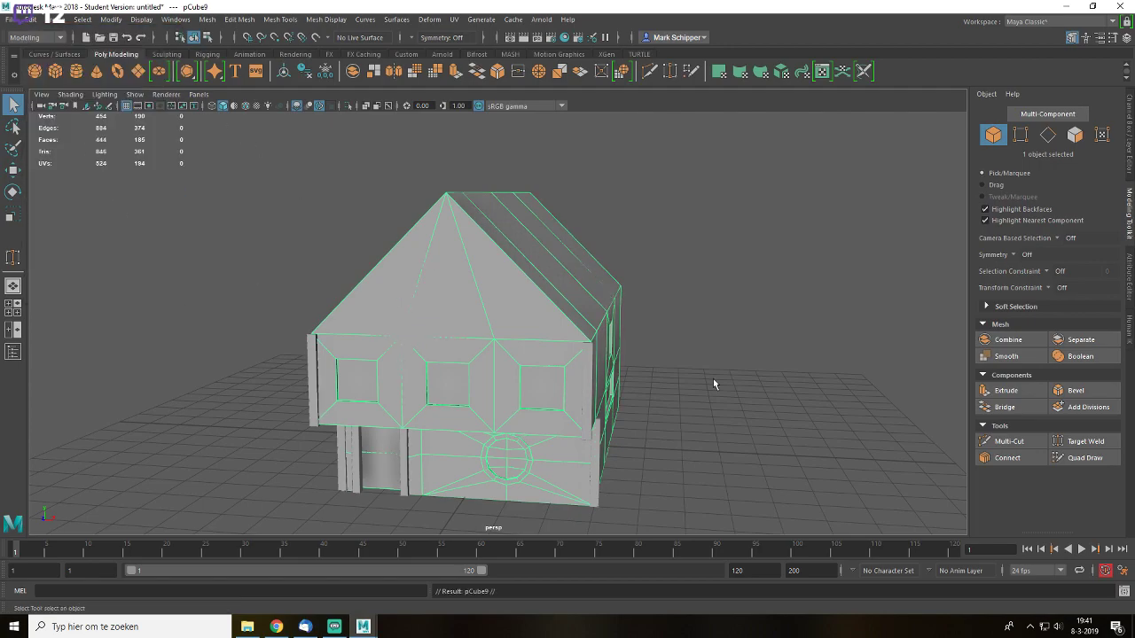
{"action": "key", "text": "ctrl+1"}
- Delete every face of the duplicated house except the eight faces of the two roof slopes
{"action": "right_click_drag", "start_coordinate": [575, 276], "coordinate": [575, 303]}
{"action": "left_click", "coordinate": [551, 292]}
{"action": "left_click", "coordinate": [564, 285], "text": "shift"}
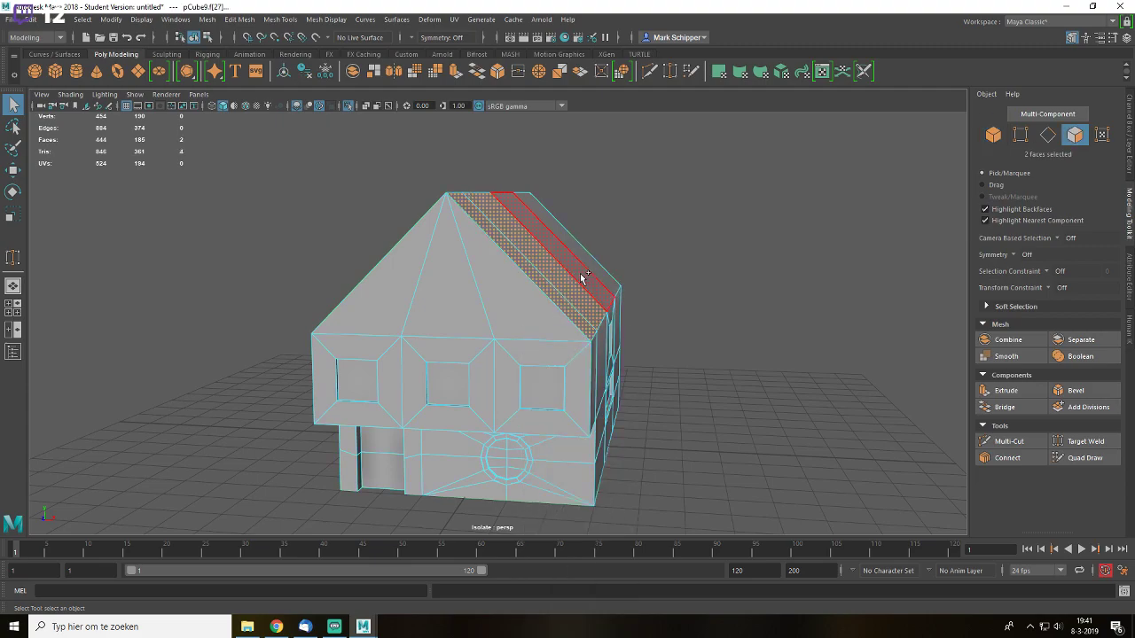
{"action": "left_click", "coordinate": [582, 278], "text": "shift"}
{"action": "left_click_drag", "start_coordinate": [590, 260], "coordinate": [615, 304], "text": "alt"}
{"action": "left_click", "coordinate": [575, 296], "text": "shift"}
{"action": "left_click", "coordinate": [481, 262], "text": "shift"}
{"action": "left_click", "coordinate": [375, 215], "text": "shift"}
{"action": "left_click_drag", "start_coordinate": [719, 286], "coordinate": [658, 268], "text": "alt"}
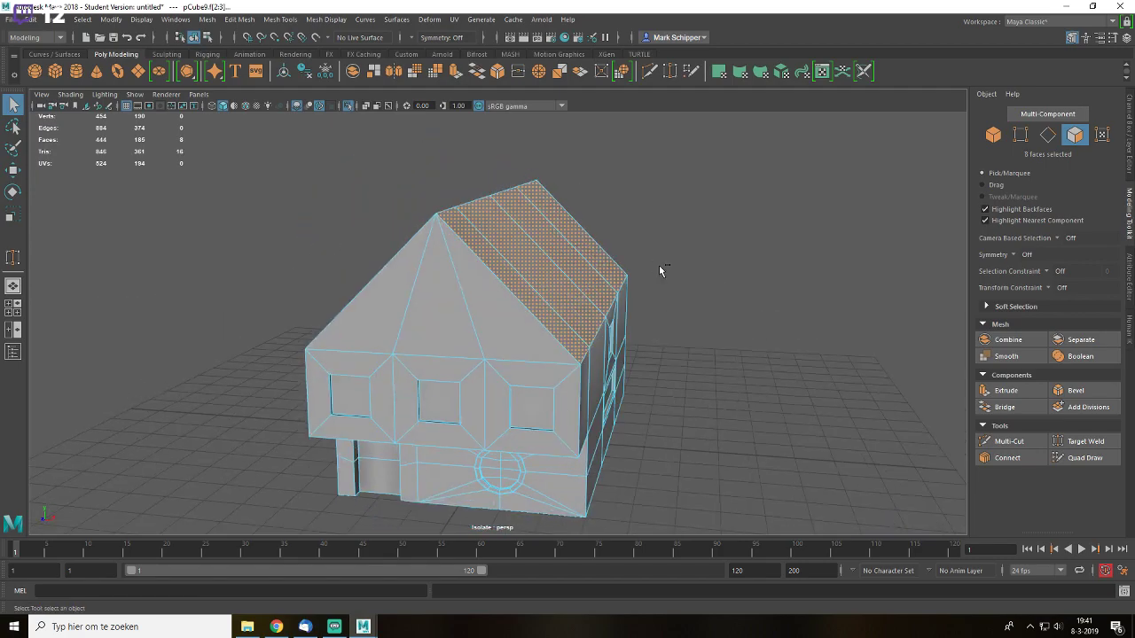
{"action": "key", "text": "ctrl+shift+i"}
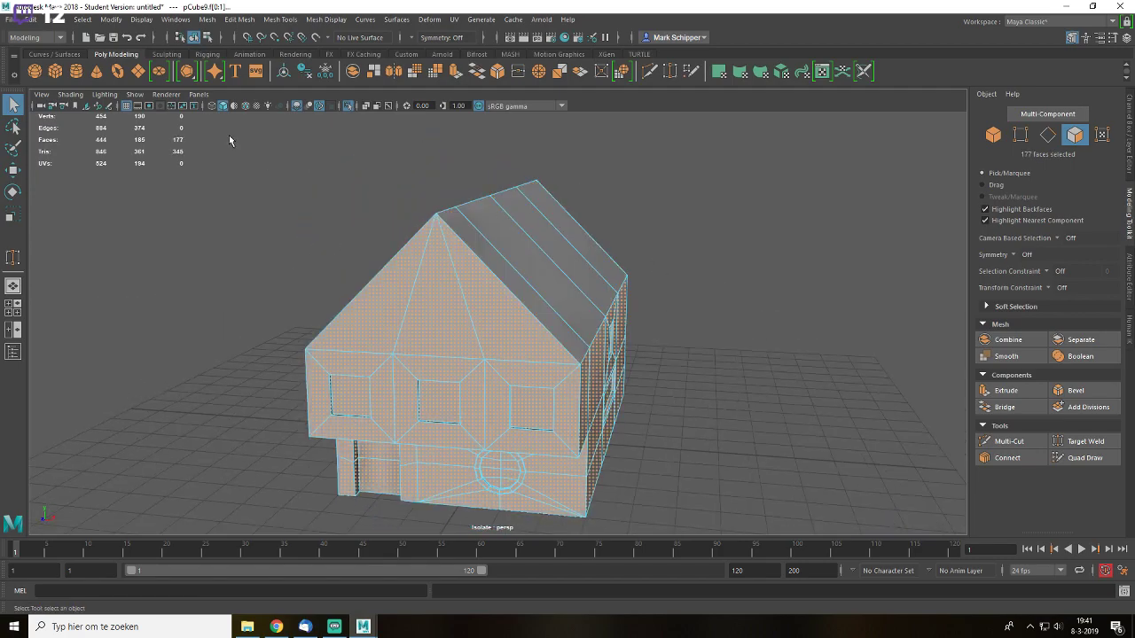
{"action": "left_click", "coordinate": [81, 18]}
{"action": "left_click", "coordinate": [553, 5]}
{"action": "key", "text": "Delete"}
- Extrude all eight roof faces outward together to turn the roof into a thick slab
{"action": "double_click", "coordinate": [547, 258]}
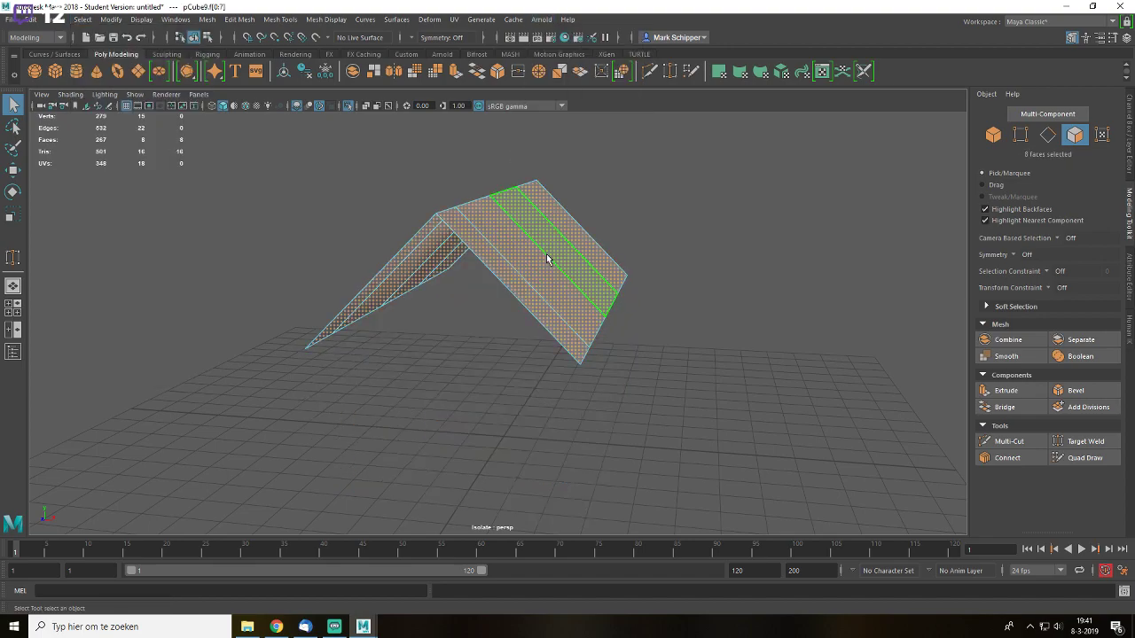
{"action": "left_click_drag", "start_coordinate": [701, 302], "coordinate": [630, 286], "text": "alt"}
{"action": "key", "text": "ctrl+e"}
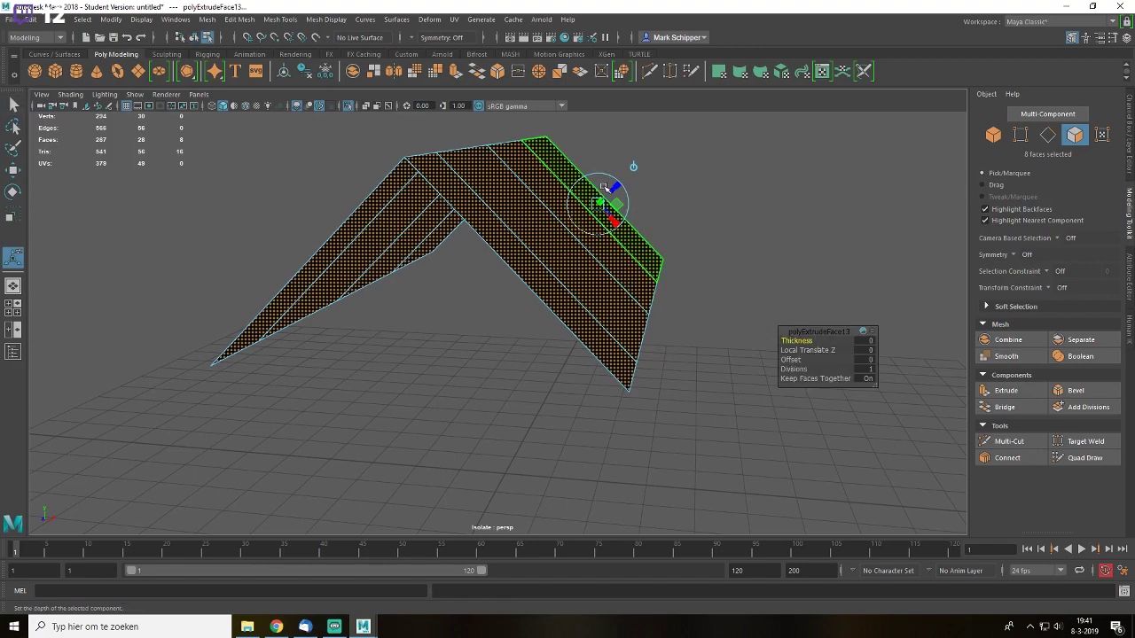
{"action": "left_click_drag", "start_coordinate": [610, 189], "coordinate": [620, 182]}
{"action": "left_click_drag", "start_coordinate": [748, 197], "coordinate": [512, 304], "text": "alt"}
{"action": "key", "text": "q"}
- Extrude the full loop of 12 rim faces around the roof slab outward to form the overhang
{"action": "left_click", "coordinate": [509, 310]}
{"action": "double_click", "coordinate": [347, 262], "text": "shift"}
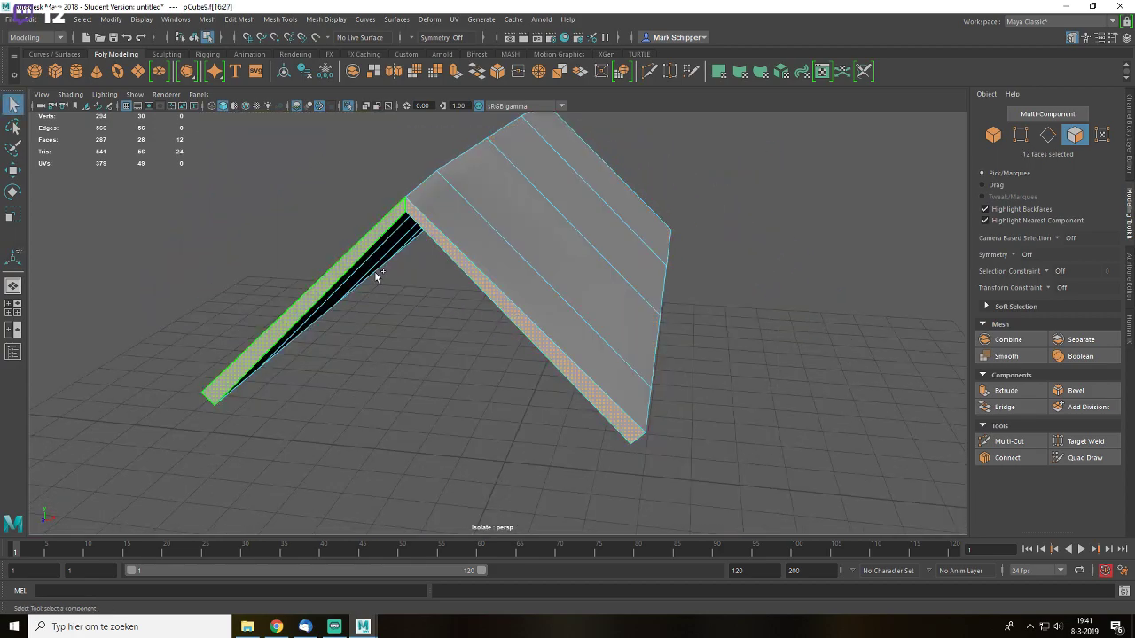
{"action": "left_click_drag", "start_coordinate": [588, 337], "coordinate": [486, 228], "text": "alt"}
{"action": "left_click", "coordinate": [580, 344]}
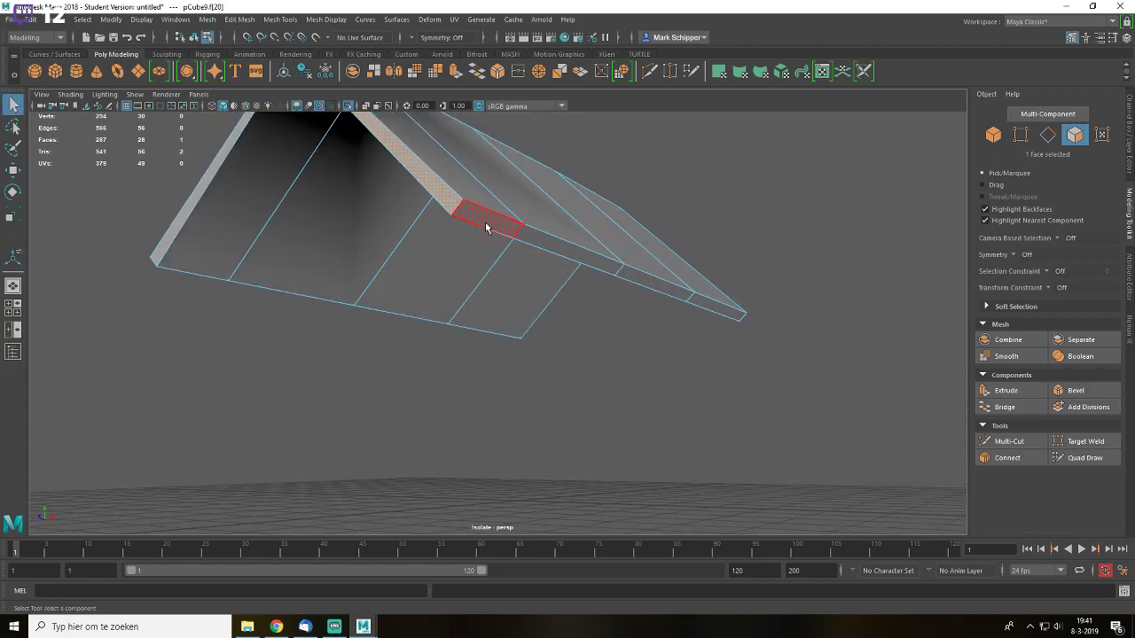
{"action": "double_click", "coordinate": [485, 223], "text": "shift"}
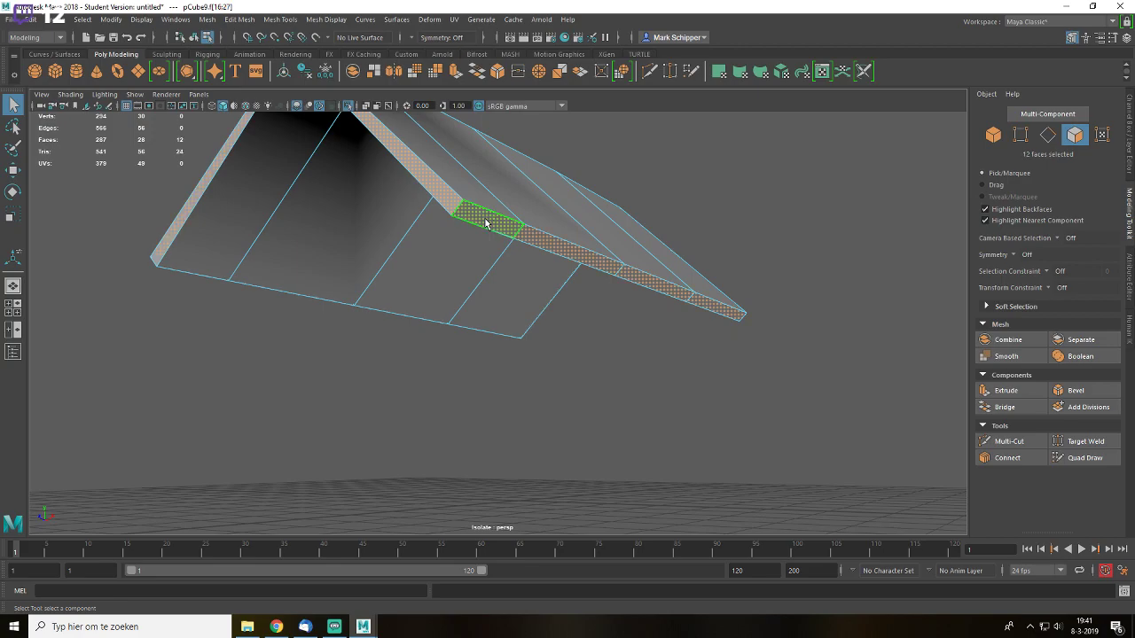
{"action": "left_click_drag", "start_coordinate": [470, 235], "coordinate": [623, 277], "text": "alt"}
{"action": "key", "text": "ctrl+e"}
{"action": "left_click_drag", "start_coordinate": [797, 341], "coordinate": [861, 341]}
{"action": "left_click_drag", "start_coordinate": [635, 307], "coordinate": [474, 321], "text": "alt"}
{"action": "key", "text": "q"}
- Return to object mode and end the isolation to show the roof together with the rest of the house
{"action": "right_click_drag", "start_coordinate": [556, 227], "coordinate": [622, 198]}
{"action": "left_click", "coordinate": [794, 187]}
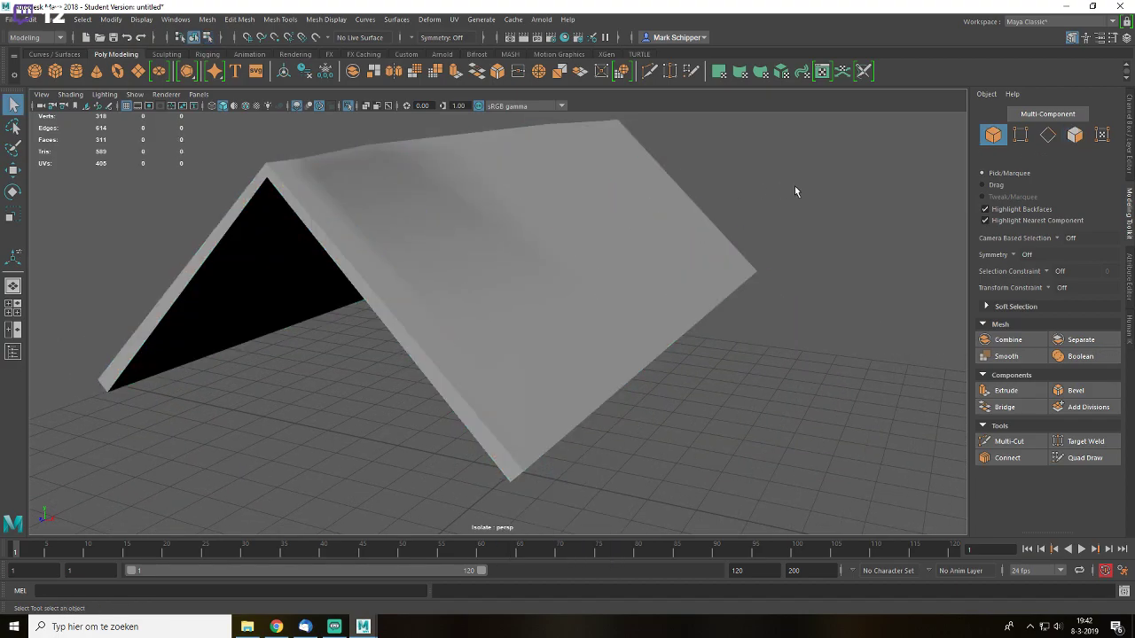
{"action": "key", "text": "ctrl+1"}
{"action": "right_click_drag", "start_coordinate": [794, 186], "coordinate": [608, 304], "text": "alt"}
{"action": "left_click_drag", "start_coordinate": [608, 304], "coordinate": [719, 288], "text": "alt"}
- Select the 12 vertices at the roof's front and rear ends in side view and scale them along the roof's length
{"action": "left_click", "coordinate": [645, 260]}
{"action": "left_click_drag", "start_coordinate": [645, 260], "coordinate": [768, 256], "text": "alt"}
{"action": "right_click_drag", "start_coordinate": [767, 257], "coordinate": [727, 239]}
{"action": "key", "text": "space"}
{"action": "left_click_drag", "start_coordinate": [743, 244], "coordinate": [752, 403]}
{"action": "scroll", "coordinate": [712, 276], "scroll_direction": "down", "scroll_amount": 3}
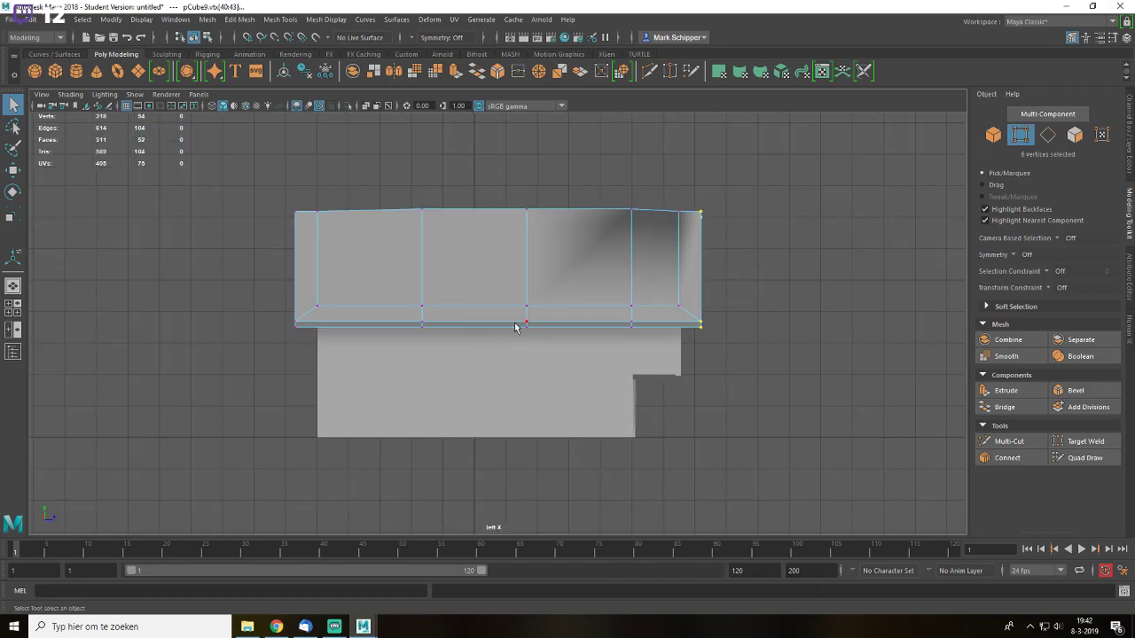
{"action": "scroll", "coordinate": [538, 324], "scroll_direction": "up", "scroll_amount": 2}
{"action": "left_click_drag", "start_coordinate": [189, 155], "coordinate": [254, 374], "text": "shift"}
{"action": "scroll", "coordinate": [421, 334], "scroll_direction": "up", "scroll_amount": 2}
{"action": "key", "text": "r"}
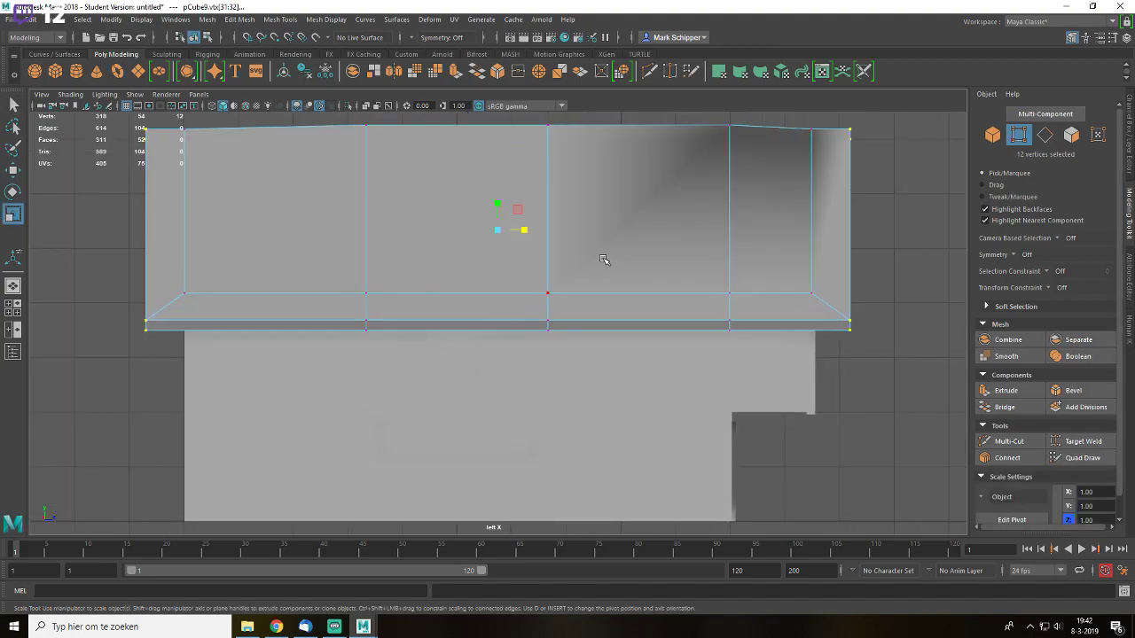
{"action": "mouse_move", "coordinate": [526, 229]}
{"action": "left_mouse_down"}
{"action": "mouse_move", "coordinate": [514, 230]}
{"action": "mouse_move", "coordinate": [526, 230]}
{"action": "left_mouse_up"}
- Move the roof's front end vertices and then its rear end vertices slightly inward to shorten both overhangs, and return to perspective
{"action": "key", "text": "w"}
{"action": "left_click_drag", "start_coordinate": [826, 118], "coordinate": [923, 444]}
{"action": "left_click_drag", "start_coordinate": [874, 230], "coordinate": [867, 231]}
{"action": "left_click_drag", "start_coordinate": [115, 123], "coordinate": [171, 390]}
{"action": "left_click_drag", "start_coordinate": [185, 231], "coordinate": [192, 231]}
{"action": "key", "text": "q"}
{"action": "key", "text": "space"}
{"action": "left_click_drag", "start_coordinate": [540, 273], "coordinate": [543, 236]}
- Delete the row of four edges running lengthwise above the eave on the roof's side slope
{"action": "left_click_drag", "start_coordinate": [826, 246], "coordinate": [514, 260], "text": "alt"}
{"action": "left_click", "coordinate": [668, 253]}
{"action": "scroll", "coordinate": [480, 275], "scroll_direction": "up", "scroll_amount": 2}
{"action": "scroll", "coordinate": [479, 276], "scroll_direction": "up", "scroll_amount": 2}
{"action": "right_click_drag", "start_coordinate": [483, 239], "coordinate": [460, 153]}
{"action": "left_click", "coordinate": [304, 298]}
{"action": "left_click", "coordinate": [422, 405], "text": "shift"}
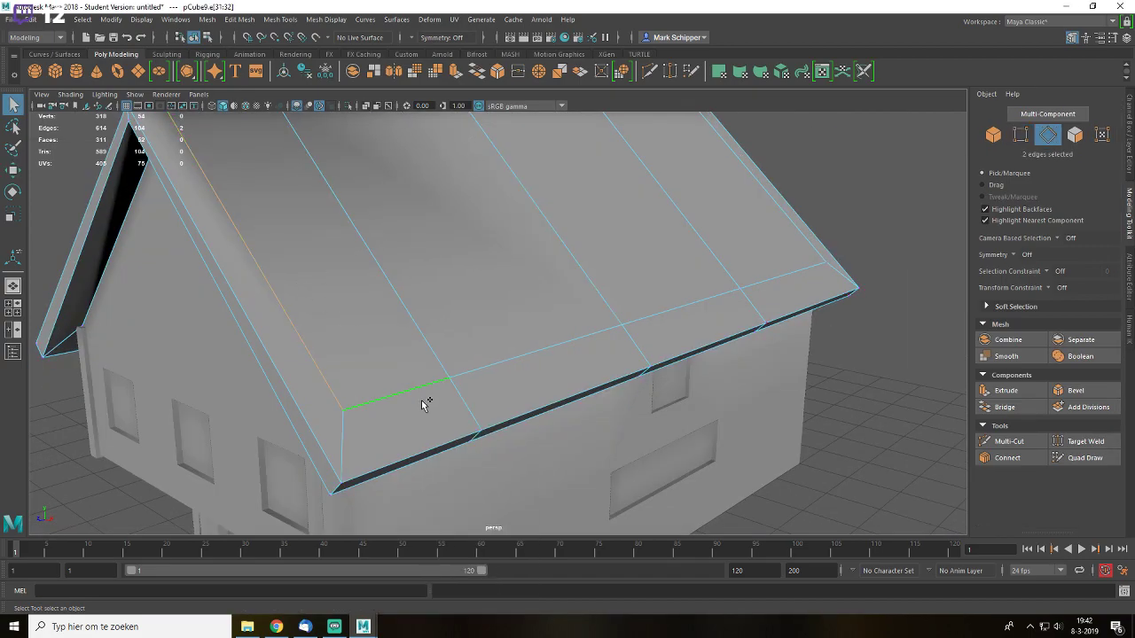
{"action": "left_click_drag", "start_coordinate": [886, 232], "coordinate": [628, 295], "text": "alt"}
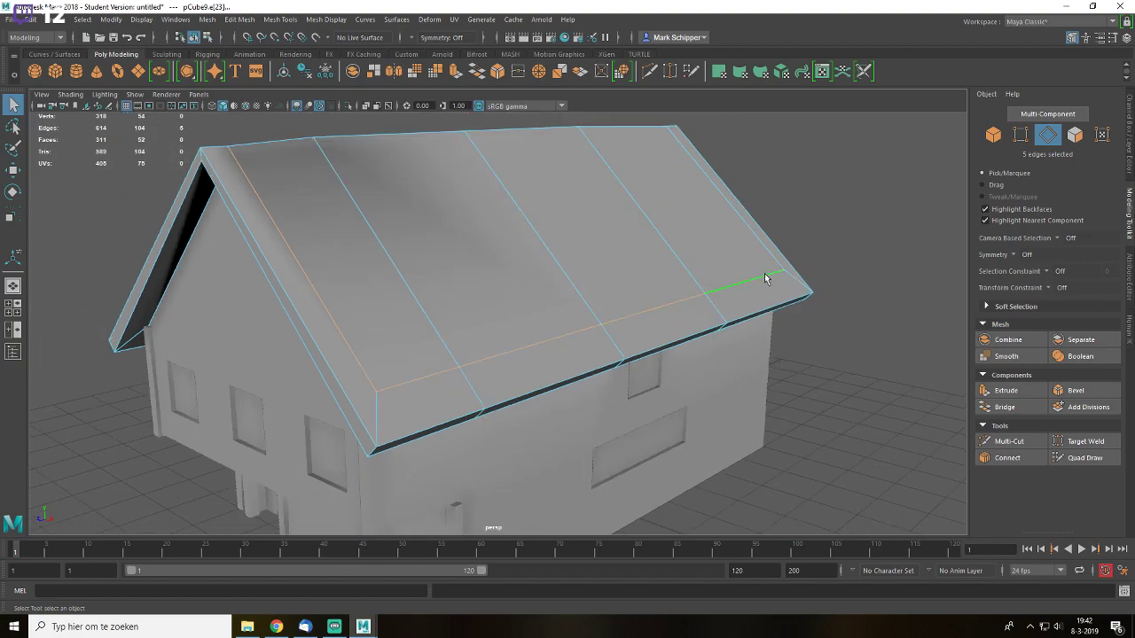
{"action": "left_click", "coordinate": [850, 274]}
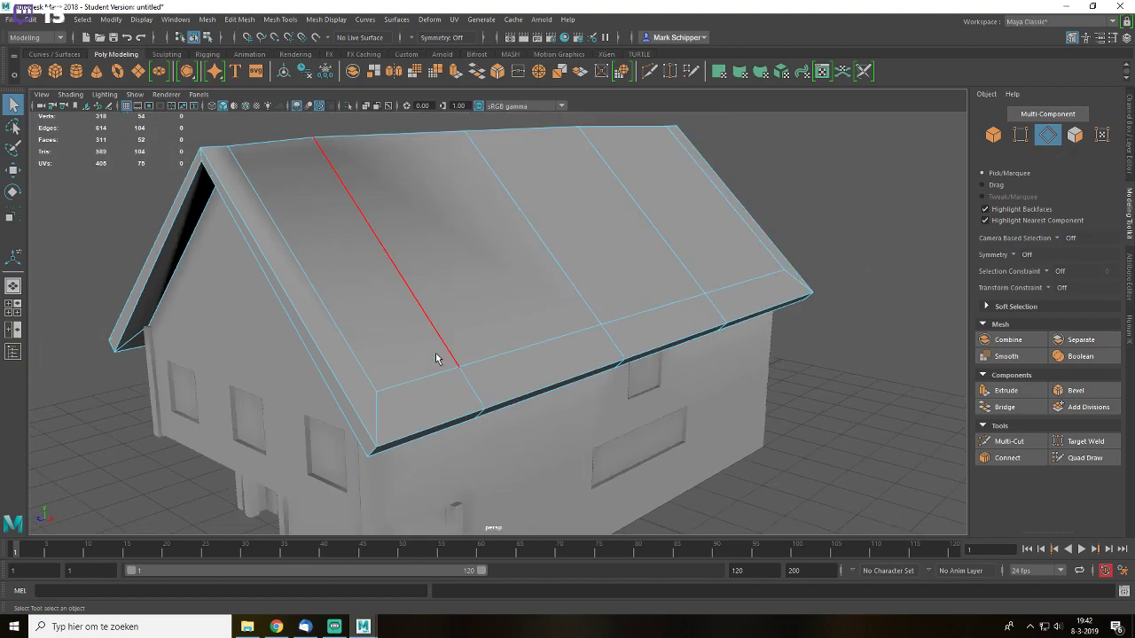
{"action": "double_click", "coordinate": [431, 380]}
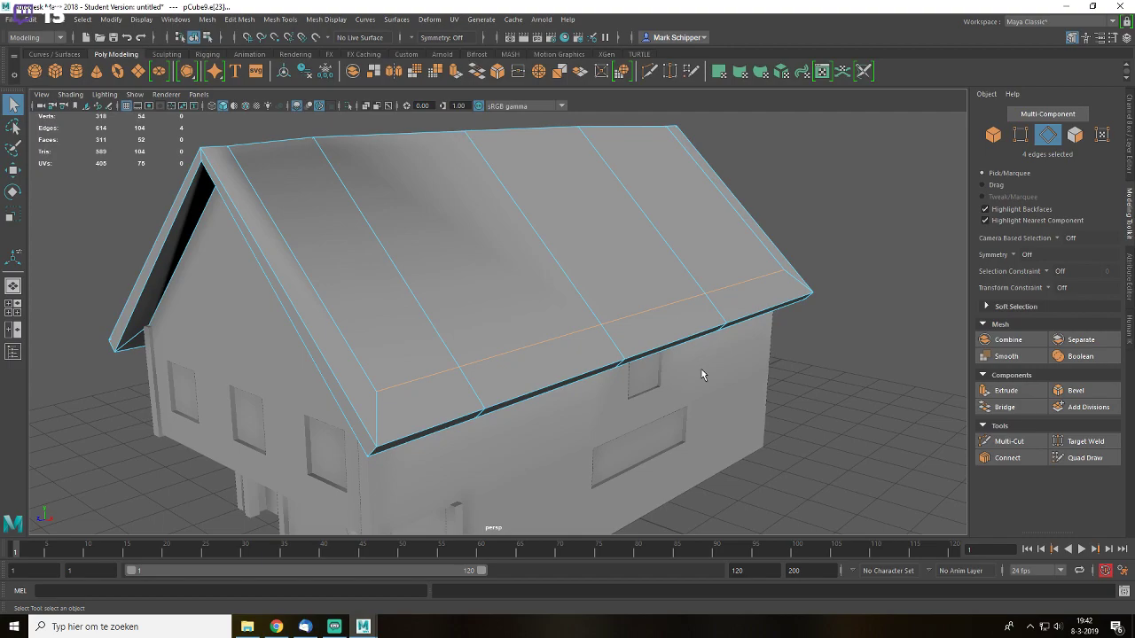
{"action": "key", "text": "Delete"}
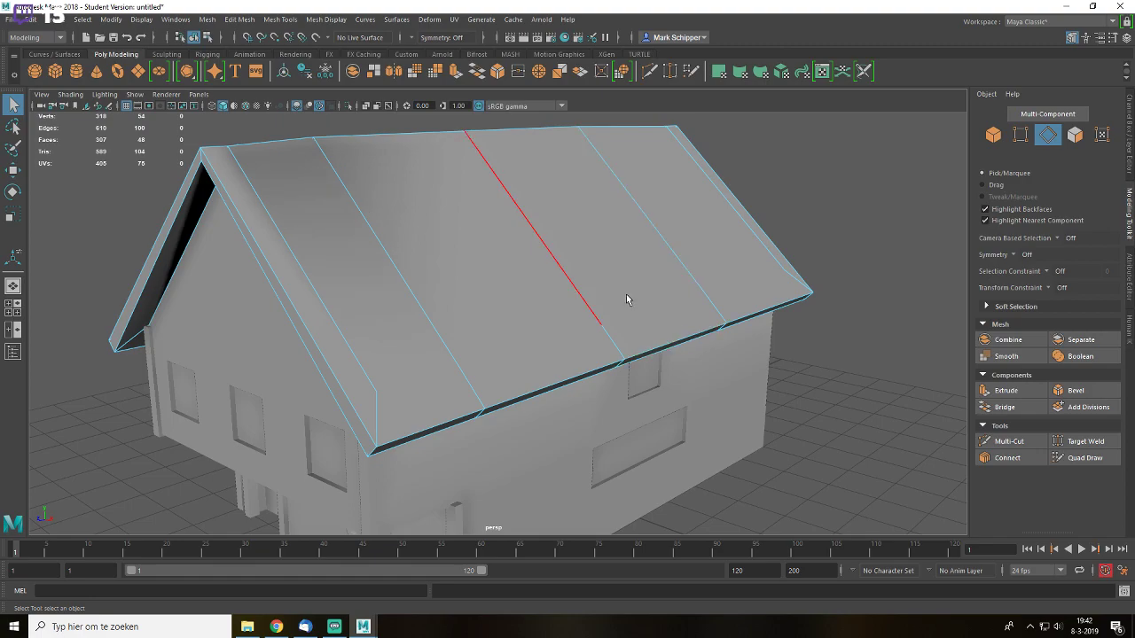
- Inspect the roof's vertices that remain along the slope where the lengthwise edges were deleted
{"action": "right_click_drag", "start_coordinate": [626, 294], "coordinate": [578, 292]}
{"action": "left_click", "coordinate": [460, 368]}
{"action": "left_click", "coordinate": [823, 249]}
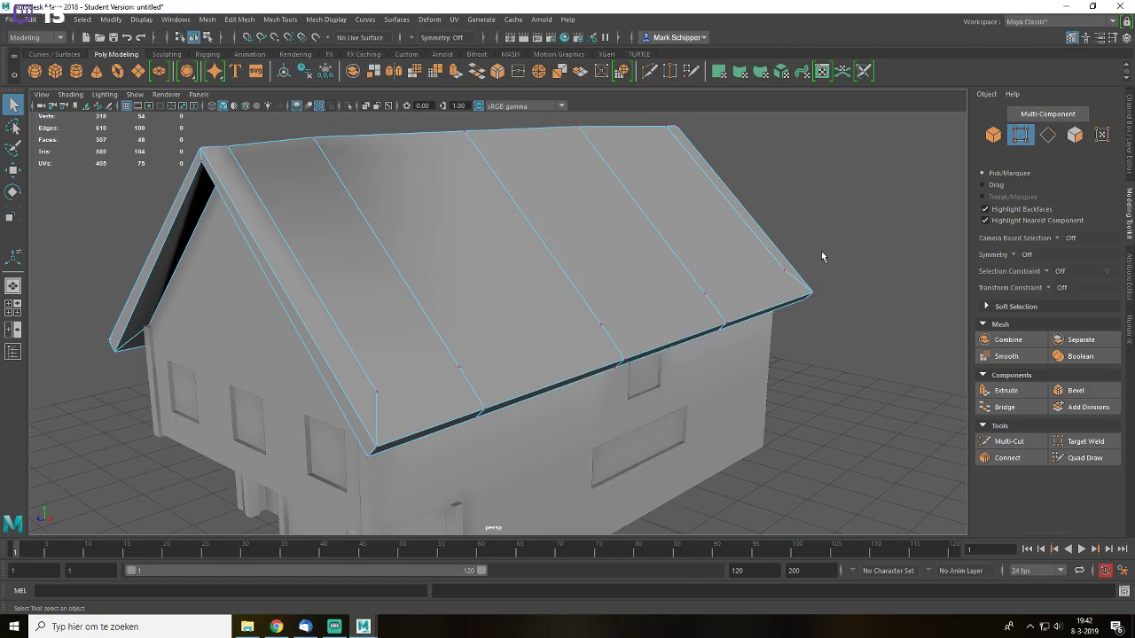
{"action": "right_click_drag", "start_coordinate": [662, 203], "coordinate": [697, 203]}
{"action": "left_click", "coordinate": [722, 253]}
{"action": "right_click_drag", "start_coordinate": [722, 252], "coordinate": [664, 248]}
{"action": "left_click", "coordinate": [669, 129]}
{"action": "left_click", "coordinate": [873, 240]}
{"action": "middle_click_drag", "start_coordinate": [626, 211], "coordinate": [637, 245], "text": "alt"}
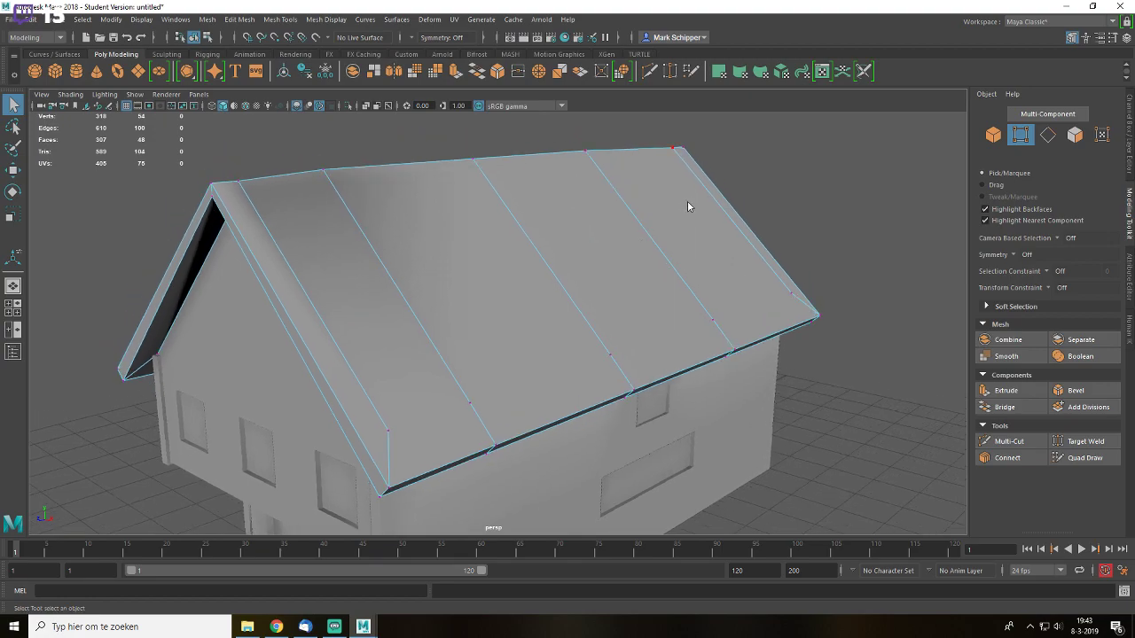
- Undo the plain edge deletion and delete the same four lengthwise roof edges together with their vertices
{"action": "key", "text": "ctrl+z"}
{"action": "key", "text": "ctrl+z"}
{"action": "key", "text": "ctrl+z"}
{"action": "key", "text": "ctrl+z"}
{"action": "key", "text": "ctrl+z"}
{"action": "key", "text": "ctrl+z"}
{"action": "key", "text": "ctrl+z"}
{"action": "key", "text": "ctrl+z"}
{"action": "key", "text": "ctrl+z"}
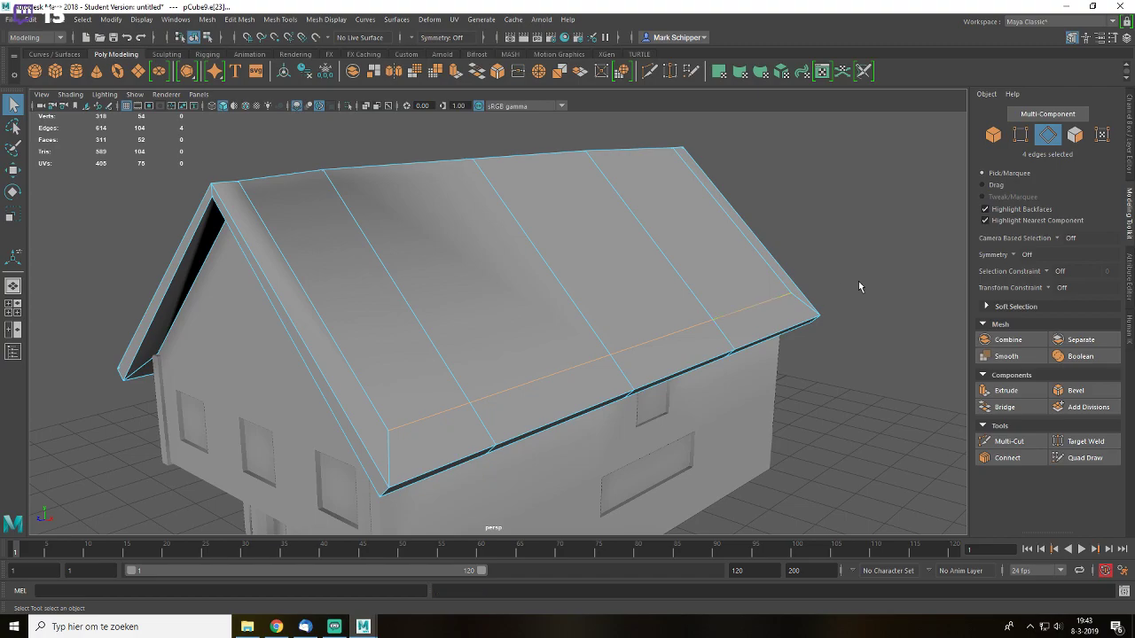
{"action": "key", "text": "ctrl+Delete"}
- Check the cleaned slope, then delete the matching lengthwise edge row and its vertices above the eave on the opposite roof slope
{"action": "right_click_drag", "start_coordinate": [669, 259], "coordinate": [573, 242]}
{"action": "left_click", "coordinate": [689, 330]}
{"action": "left_click", "coordinate": [719, 274]}
{"action": "key", "text": "3"}
{"action": "key", "text": "1"}
{"action": "right_click_drag", "start_coordinate": [509, 246], "coordinate": [507, 213]}
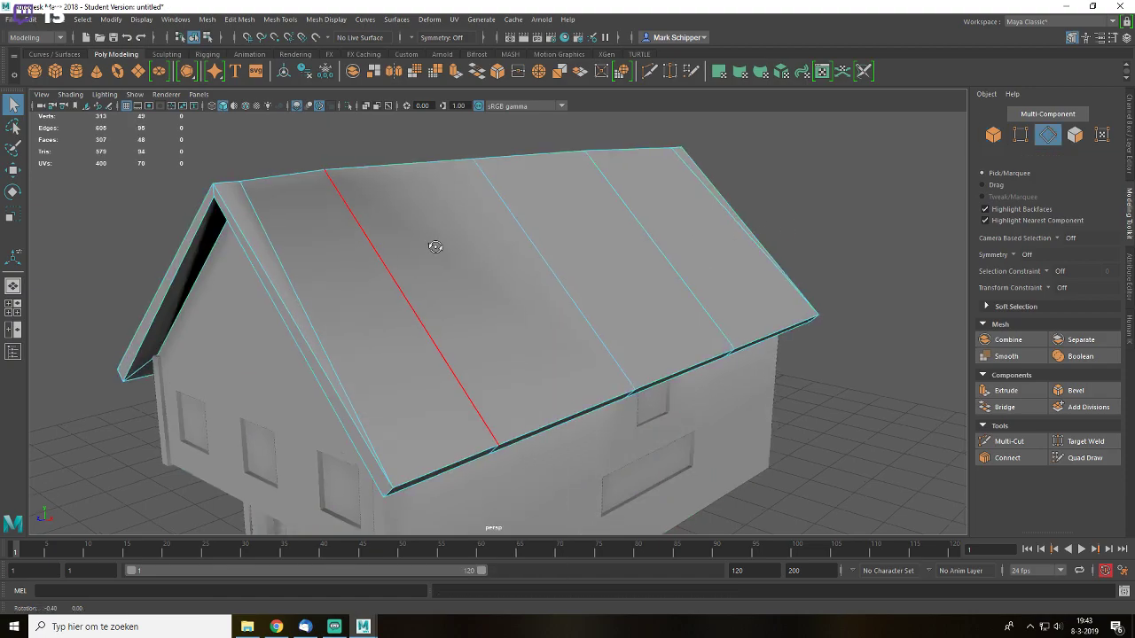
{"action": "left_click_drag", "start_coordinate": [431, 246], "coordinate": [390, 392], "text": "alt"}
{"action": "left_click", "coordinate": [353, 353]}
{"action": "left_click_drag", "start_coordinate": [353, 348], "coordinate": [570, 415], "text": "alt"}
{"action": "left_click", "coordinate": [570, 415]}
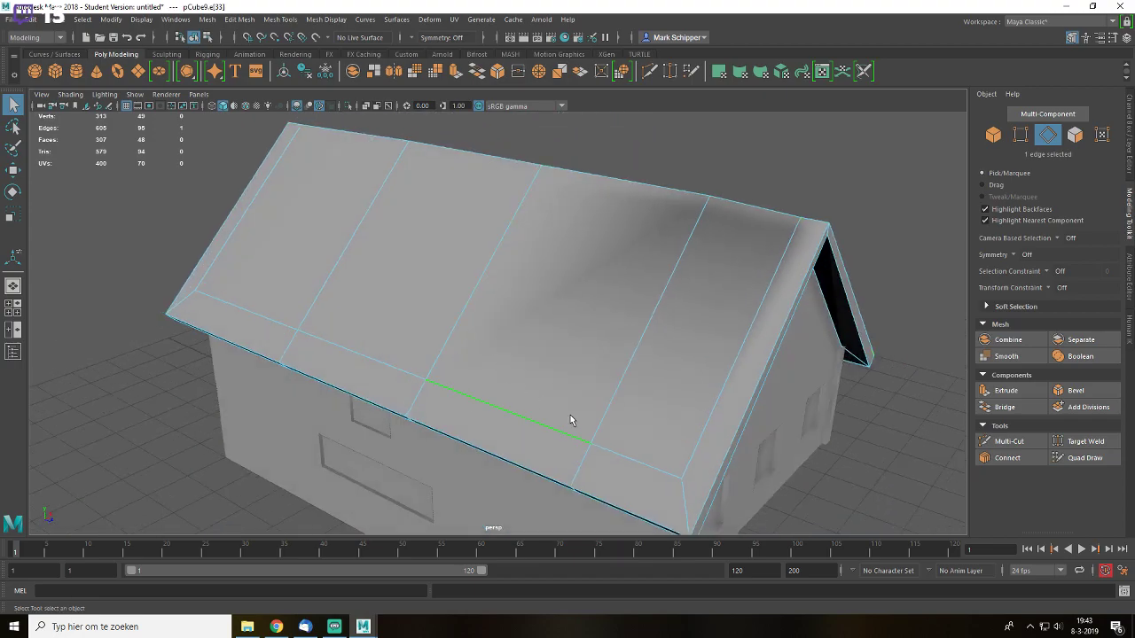
{"action": "key", "text": "ctrl+Delete"}
- Delete the two sloping edges just behind the roof's front end, on both slopes, together with their vertices
{"action": "left_click", "coordinate": [786, 286]}
{"action": "left_click_drag", "start_coordinate": [785, 286], "coordinate": [599, 364], "text": "alt"}
{"action": "left_click", "coordinate": [599, 363], "text": "shift"}
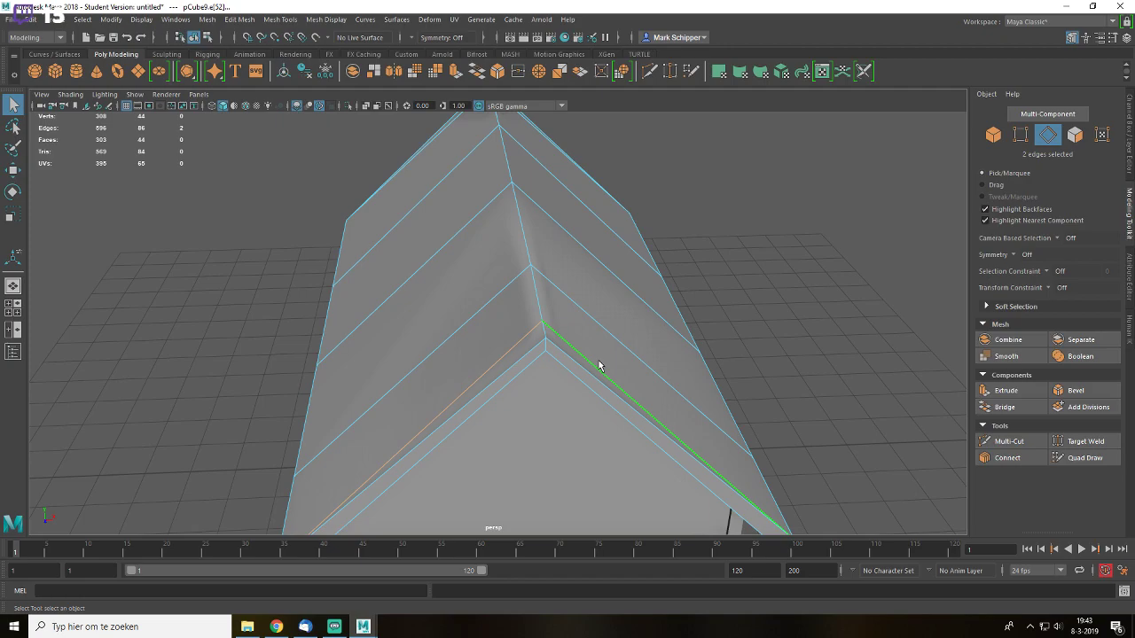
{"action": "key", "text": "ctrl+Delete"}
- Delete the two sloping edges just inside the roof's rear end, on both slopes, together with their vertices
{"action": "left_click_drag", "start_coordinate": [680, 221], "coordinate": [633, 234], "text": "alt"}
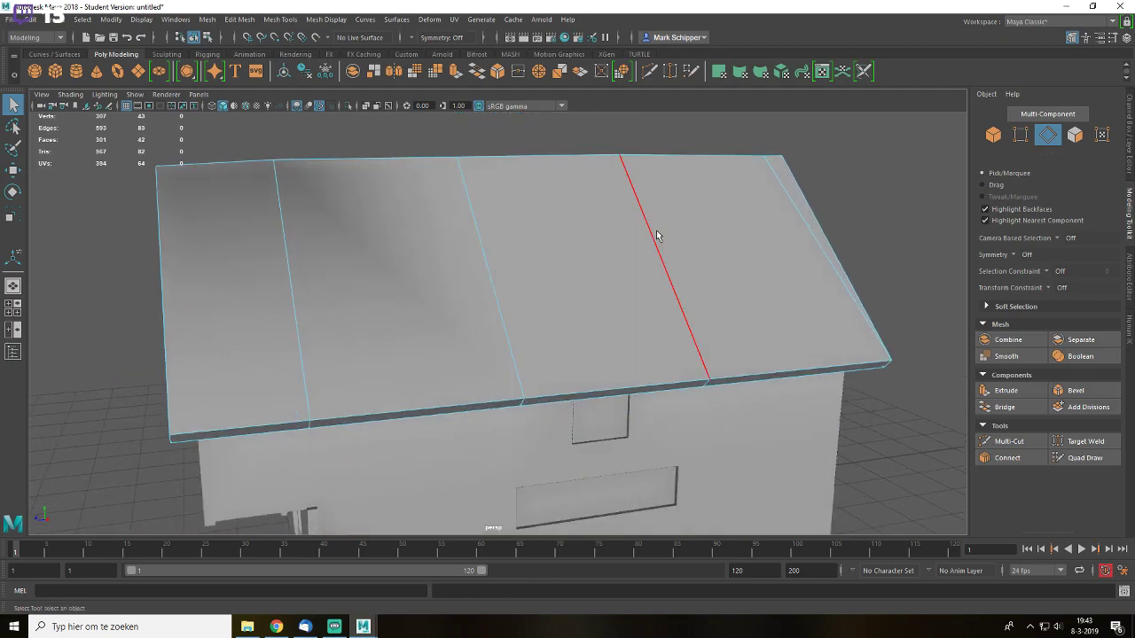
{"action": "left_click", "coordinate": [811, 228]}
{"action": "key", "text": "f"}
{"action": "left_click_drag", "start_coordinate": [812, 230], "coordinate": [754, 302], "text": "alt"}
{"action": "left_click", "coordinate": [724, 263], "text": "shift"}
{"action": "key", "text": "ctrl+Delete"}
- Return to object mode and apply Harden Edge to the whole roof
{"action": "key", "text": "f"}
{"action": "right_click_drag", "start_coordinate": [807, 266], "coordinate": [493, 280], "text": "alt"}
{"action": "left_click_drag", "start_coordinate": [492, 280], "coordinate": [622, 277], "text": "alt"}
{"action": "right_click_drag", "start_coordinate": [583, 223], "coordinate": [651, 188]}
{"action": "left_click", "coordinate": [761, 189]}
{"action": "left_click_drag", "start_coordinate": [794, 271], "coordinate": [652, 315], "text": "alt"}
{"action": "scroll", "coordinate": [652, 315], "scroll_direction": "up", "scroll_amount": 3}
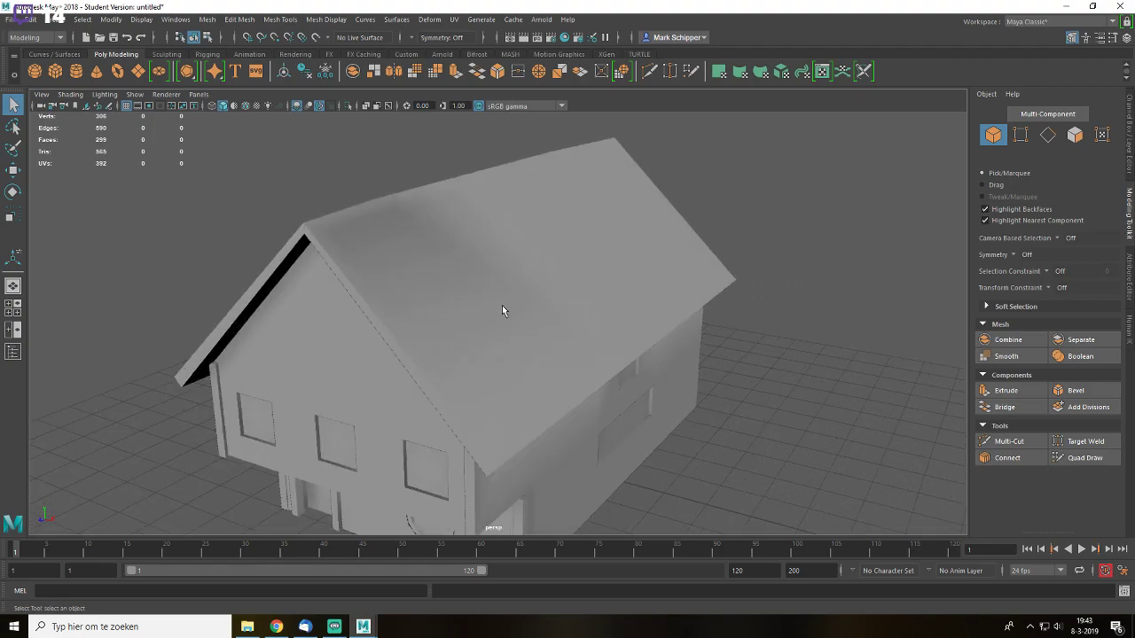
{"action": "left_click_drag", "start_coordinate": [352, 280], "coordinate": [614, 235], "text": "alt"}
{"action": "left_click", "coordinate": [614, 234]}
{"action": "left_click_drag", "start_coordinate": [815, 213], "coordinate": [732, 313], "text": "alt"}
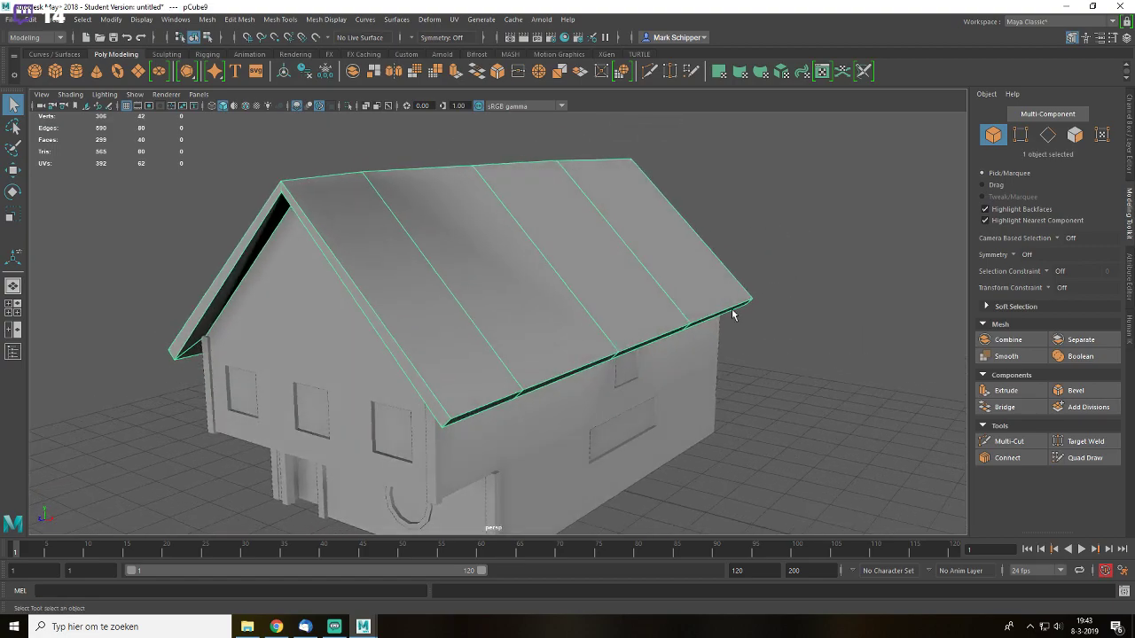
{"action": "left_click", "coordinate": [327, 19]}
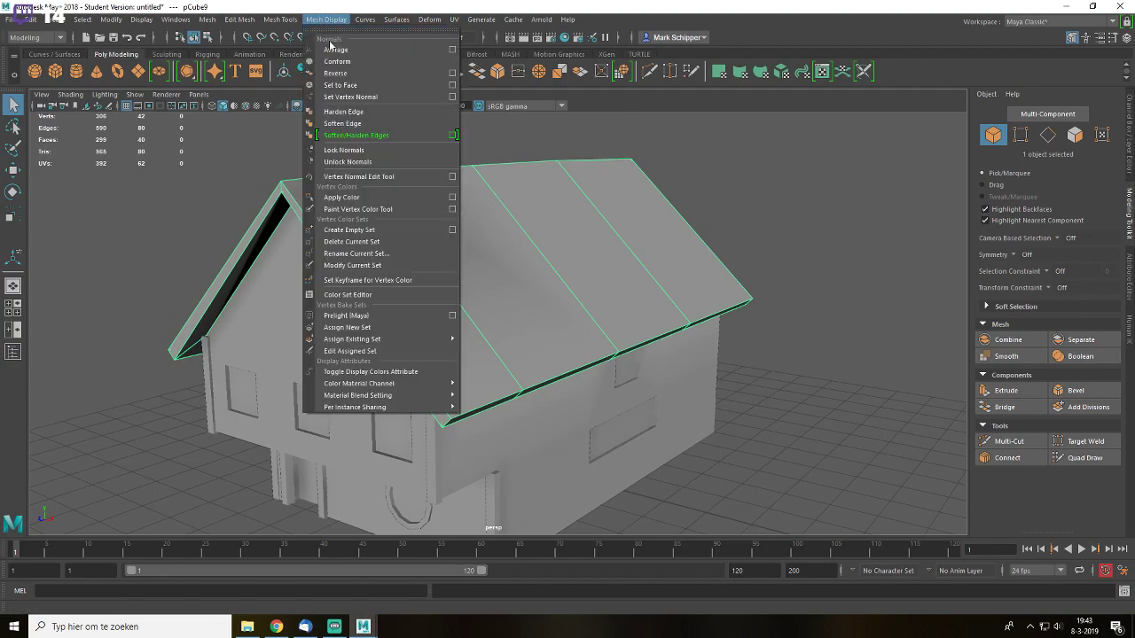
{"action": "left_click", "coordinate": [355, 113]}
- Examine the hardened roof, the front facade and the overhang from several angles
{"action": "left_click", "coordinate": [833, 219]}
{"action": "left_click_drag", "start_coordinate": [832, 219], "coordinate": [653, 264], "text": "alt"}
{"action": "left_click", "coordinate": [653, 264]}
{"action": "left_click_drag", "start_coordinate": [791, 295], "coordinate": [720, 273], "text": "alt"}
{"action": "left_click", "coordinate": [792, 250]}
{"action": "left_click_drag", "start_coordinate": [577, 373], "coordinate": [504, 346], "text": "alt"}
{"action": "left_click", "coordinate": [504, 344]}
{"action": "scroll", "coordinate": [601, 337], "scroll_direction": "up", "scroll_amount": 4}
{"action": "middle_click_drag", "start_coordinate": [614, 317], "coordinate": [601, 181], "text": "alt"}
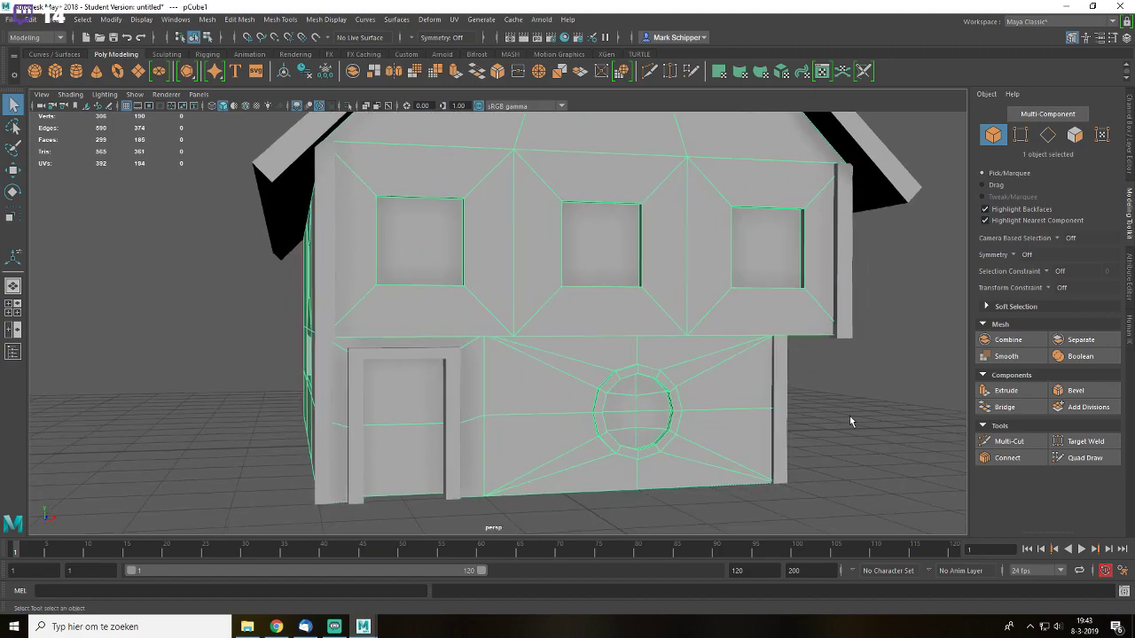
{"action": "left_click", "coordinate": [849, 416]}
{"action": "scroll", "coordinate": [442, 397], "scroll_direction": "down", "scroll_amount": 2}
{"action": "left_click_drag", "start_coordinate": [441, 397], "coordinate": [544, 312], "text": "alt"}
- Duplicate the lower corner post beside the doorway
{"action": "left_click", "coordinate": [543, 314]}
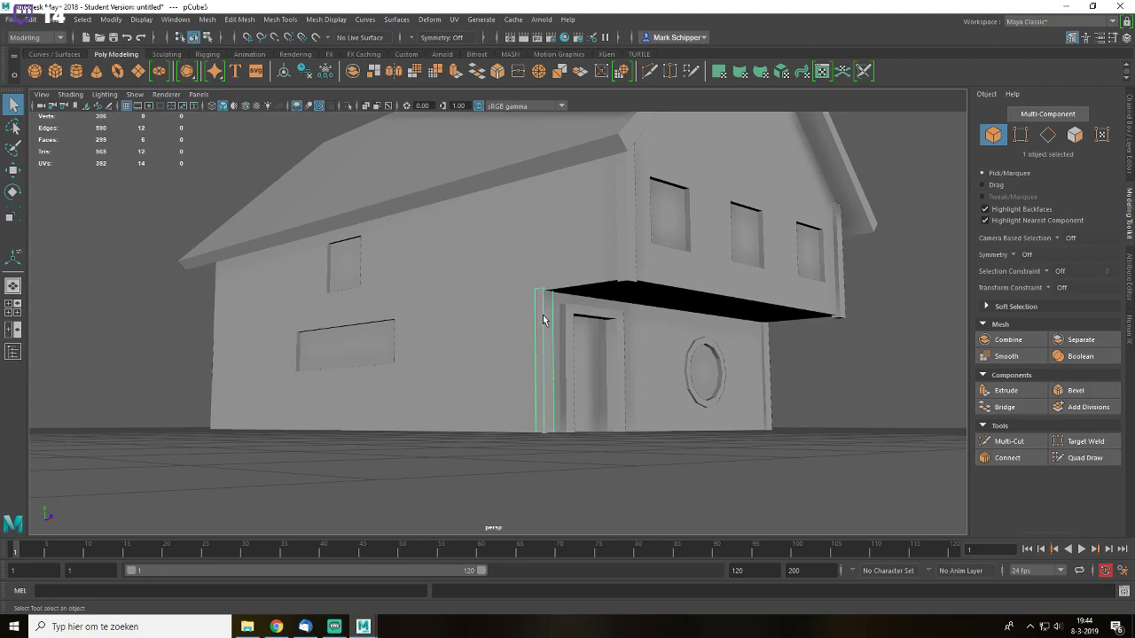
{"action": "key", "text": "f"}
{"action": "left_click_drag", "start_coordinate": [602, 336], "coordinate": [635, 304], "text": "alt"}
{"action": "key", "text": "w"}
{"action": "key", "text": "ctrl+d"}
- Set the duplicated post's X rotation to 90 so it lies horizontally as a beam
{"action": "key", "text": "e"}
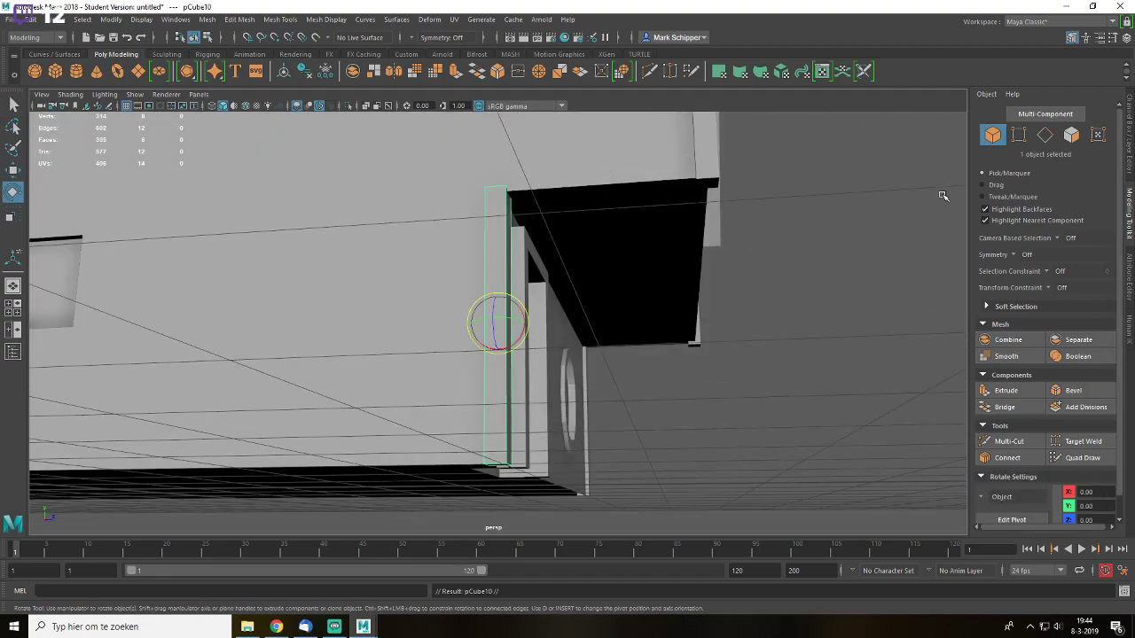
{"action": "left_click", "coordinate": [1129, 162]}
{"action": "left_click", "coordinate": [1052, 165]}
{"action": "middle_click_drag", "start_coordinate": [715, 234], "coordinate": [882, 246]}
{"action": "key", "text": "ctrl+z"}
{"action": "left_click", "coordinate": [1069, 156]}
{"action": "middle_click_drag", "start_coordinate": [636, 235], "coordinate": [776, 237]}
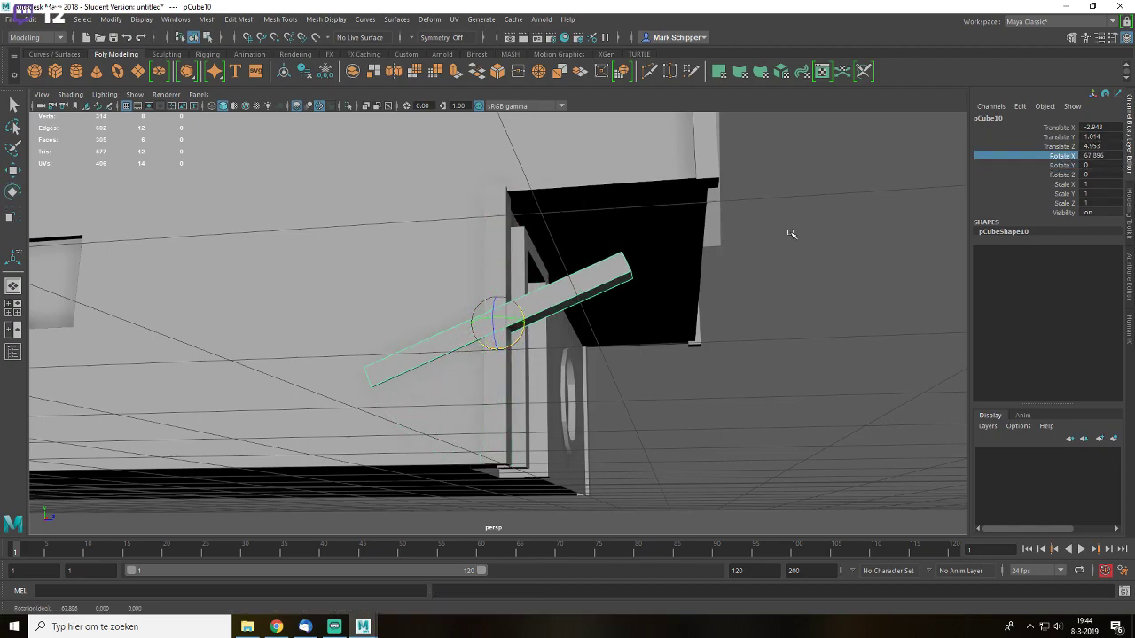
{"action": "left_click", "coordinate": [1106, 155]}
{"action": "type", "text": "90"}
{"action": "key", "text": "Return"}
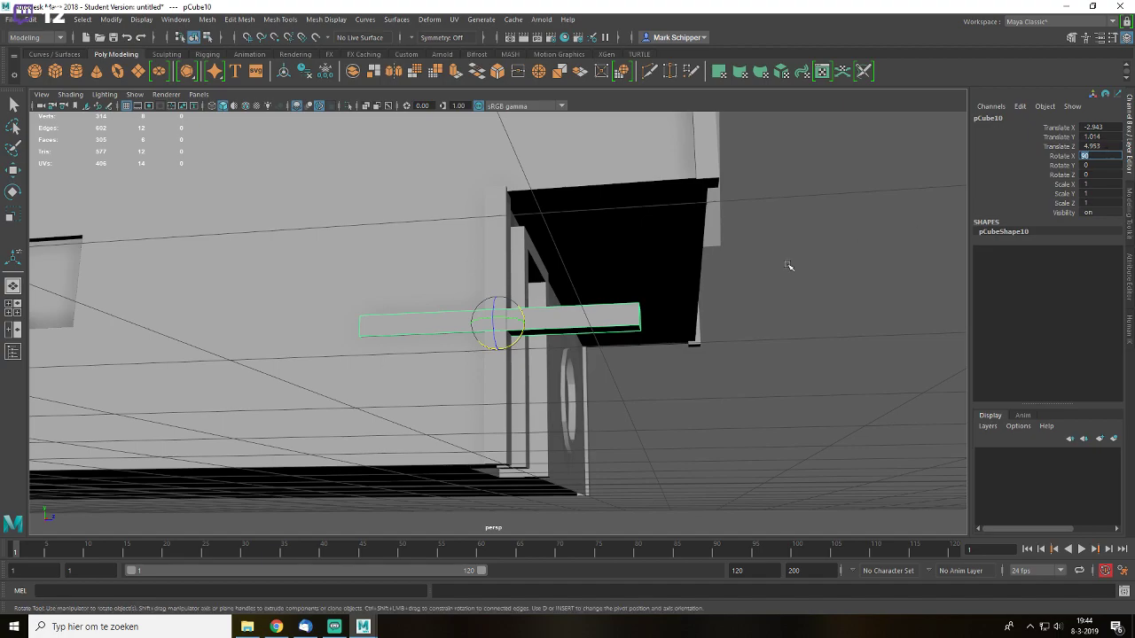
- Move the beam up and forward to the lower side edge of the overhang, at about Y 2.098 and Z 5.738
{"action": "left_click_drag", "start_coordinate": [663, 265], "coordinate": [656, 284], "text": "alt"}
{"action": "key", "text": "w"}
{"action": "left_click_drag", "start_coordinate": [516, 343], "coordinate": [614, 191]}
{"action": "key", "text": "f"}
{"action": "left_click_drag", "start_coordinate": [755, 355], "coordinate": [556, 326], "text": "alt"}
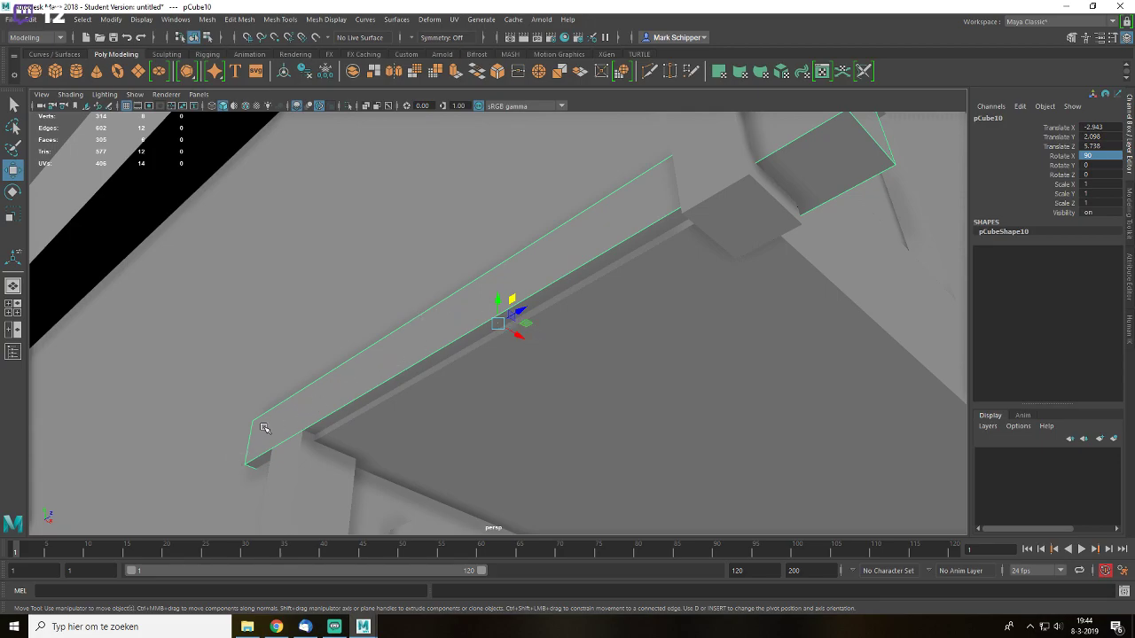
{"action": "left_click", "coordinate": [293, 464]}
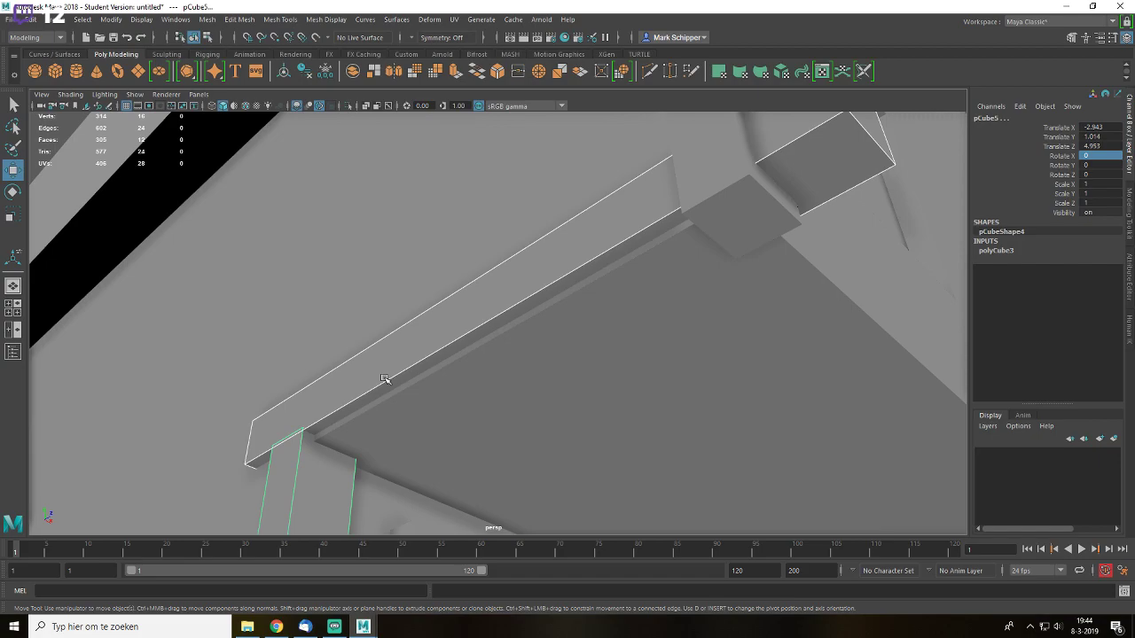
{"action": "left_click_drag", "start_coordinate": [737, 239], "coordinate": [671, 331], "text": "alt"}
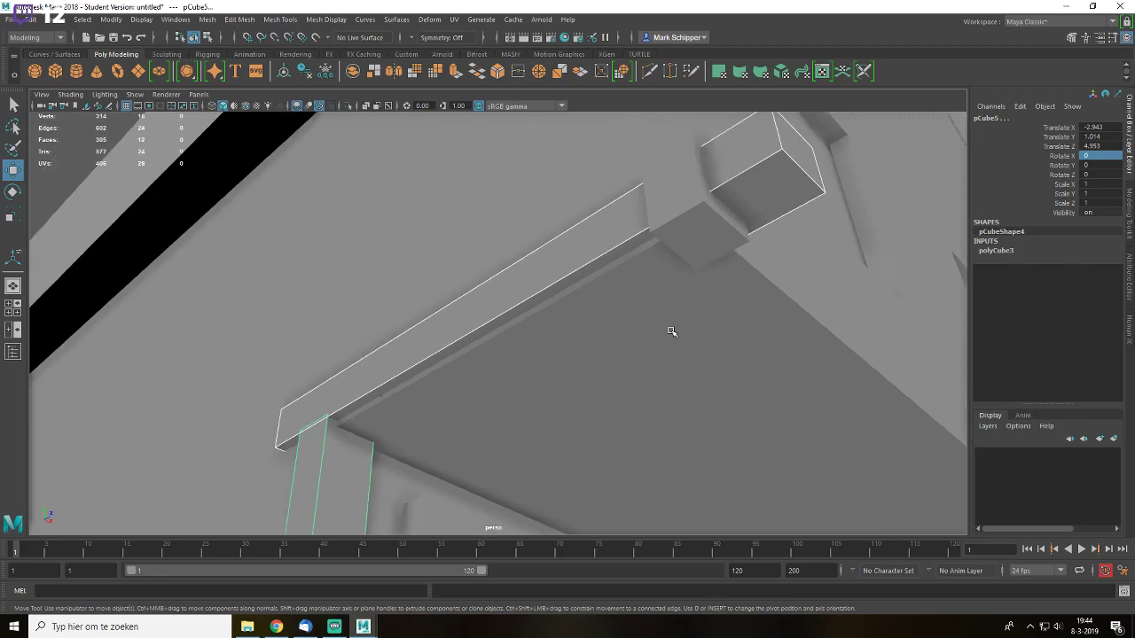
{"action": "left_click", "coordinate": [1067, 174]}
{"action": "middle_click_drag", "start_coordinate": [550, 286], "coordinate": [914, 248]}
{"action": "key", "text": "ctrl+z"}
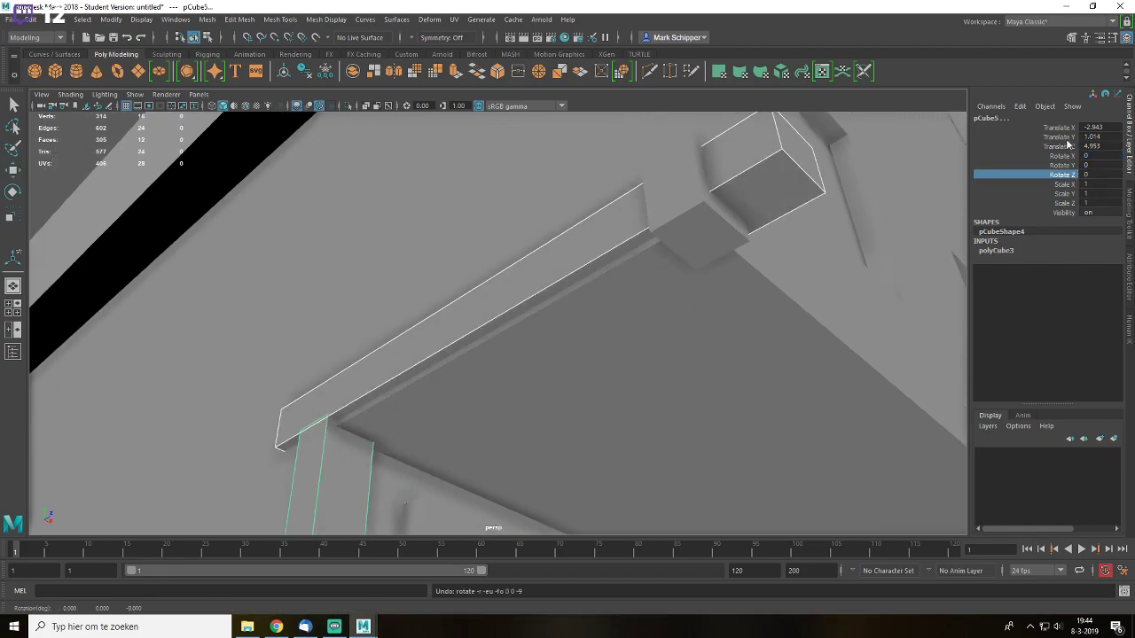
{"action": "left_click", "coordinate": [1062, 146]}
{"action": "middle_click_drag", "start_coordinate": [679, 228], "coordinate": [608, 311]}
{"action": "key", "text": "ctrl+z"}
{"action": "left_click", "coordinate": [1063, 129]}
{"action": "key", "text": "ctrl+z"}
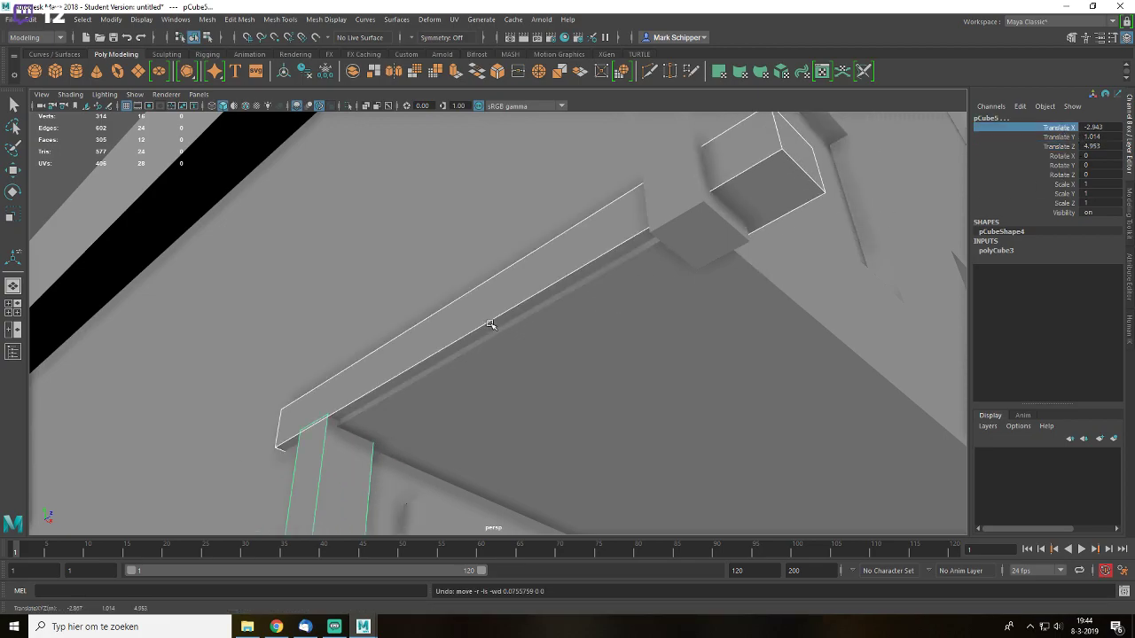
- Select only the horizontal beam and move it slightly outward from the wall, to about X -2.968
{"action": "middle_click_drag", "start_coordinate": [487, 324], "coordinate": [561, 314], "text": "alt"}
{"action": "scroll", "coordinate": [561, 314], "scroll_direction": "up", "scroll_amount": 2}
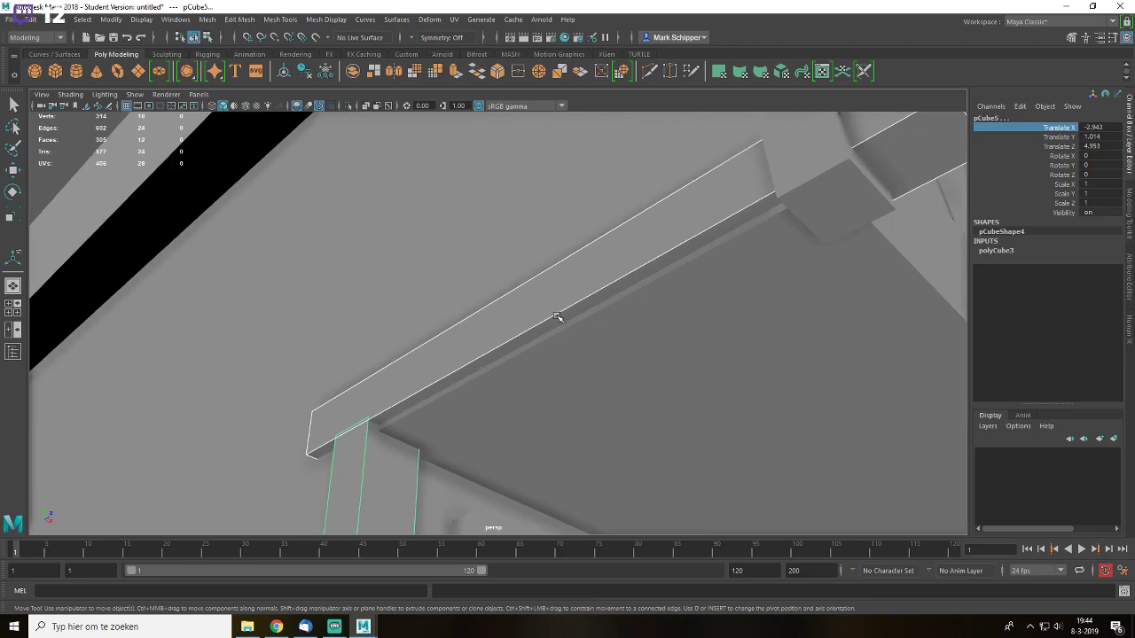
{"action": "left_click", "coordinate": [406, 372]}
{"action": "left_click", "coordinate": [360, 449]}
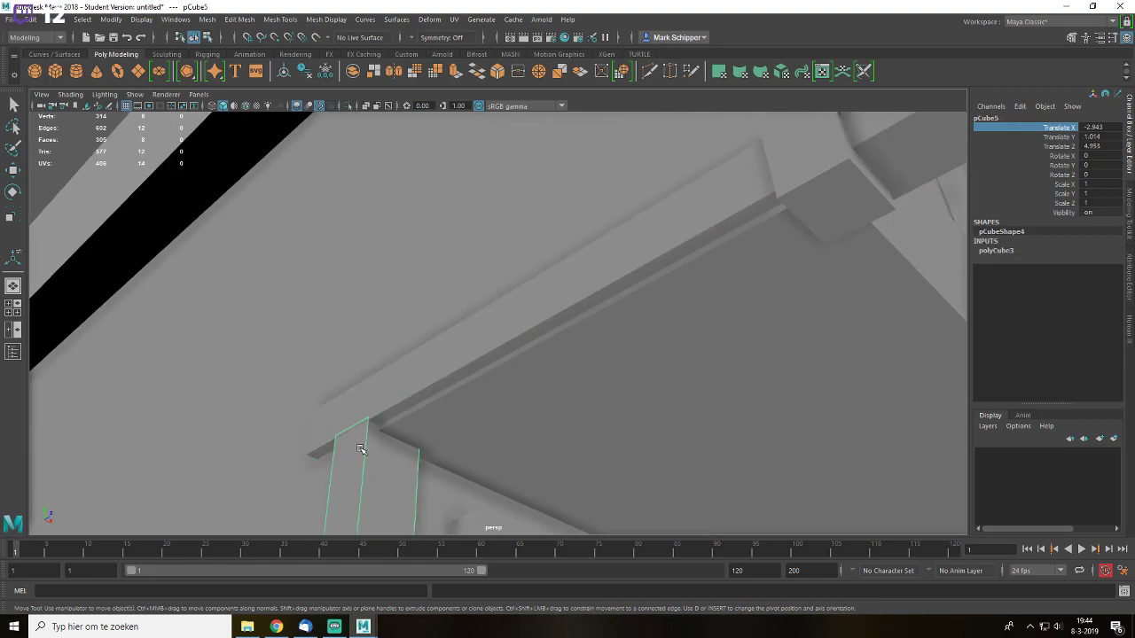
{"action": "left_click", "coordinate": [419, 372]}
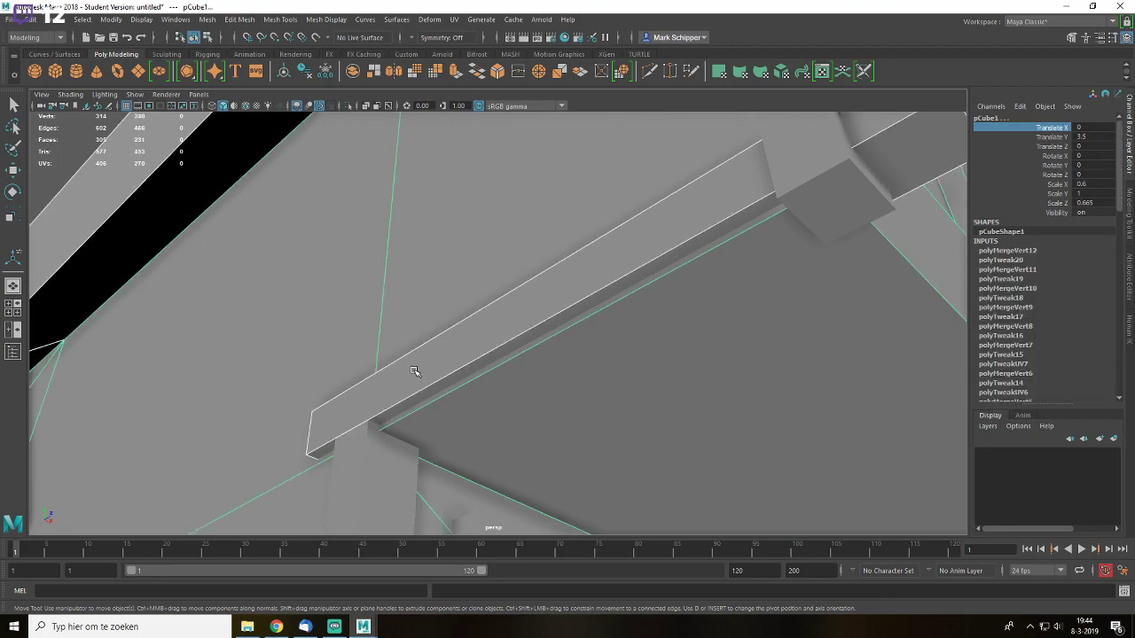
{"action": "left_click", "coordinate": [484, 331]}
{"action": "left_click_drag", "start_coordinate": [587, 324], "coordinate": [580, 321]}
{"action": "scroll", "coordinate": [592, 330], "scroll_direction": "down", "scroll_amount": 6}
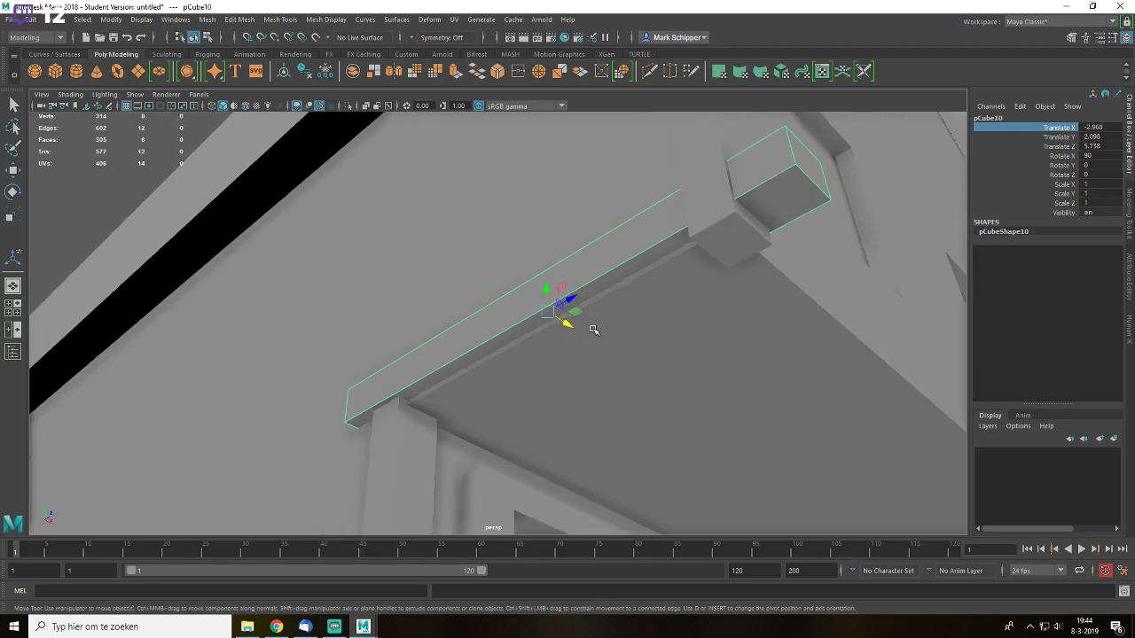
- Move the beam's rear end vertices slightly forward to shorten it, and return to object mode
{"action": "mouse_move", "coordinate": [592, 297]}
{"action": "left_mouse_down", "text": "alt"}
{"action": "mouse_move", "coordinate": [620, 289]}
{"action": "mouse_move", "coordinate": [588, 311]}
{"action": "left_mouse_up", "text": "alt"}
{"action": "key", "text": "r"}
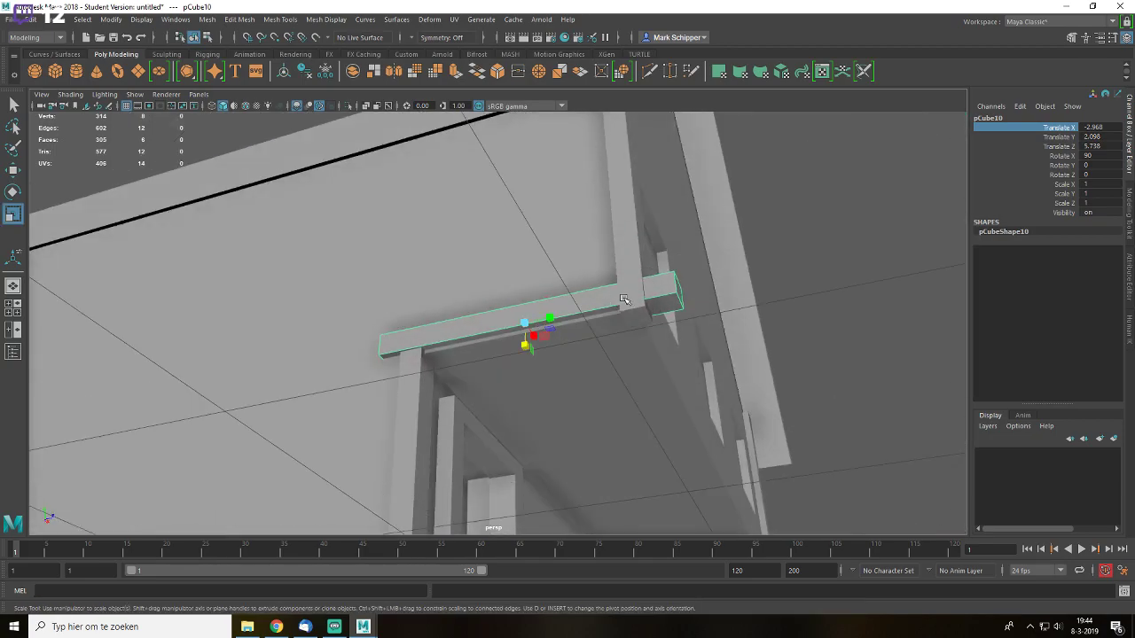
{"action": "key", "text": "q"}
{"action": "right_click_drag", "start_coordinate": [673, 289], "coordinate": [623, 288]}
{"action": "left_click_drag", "start_coordinate": [652, 244], "coordinate": [687, 315]}
{"action": "key", "text": "w"}
{"action": "left_click_drag", "start_coordinate": [299, 258], "coordinate": [407, 377]}
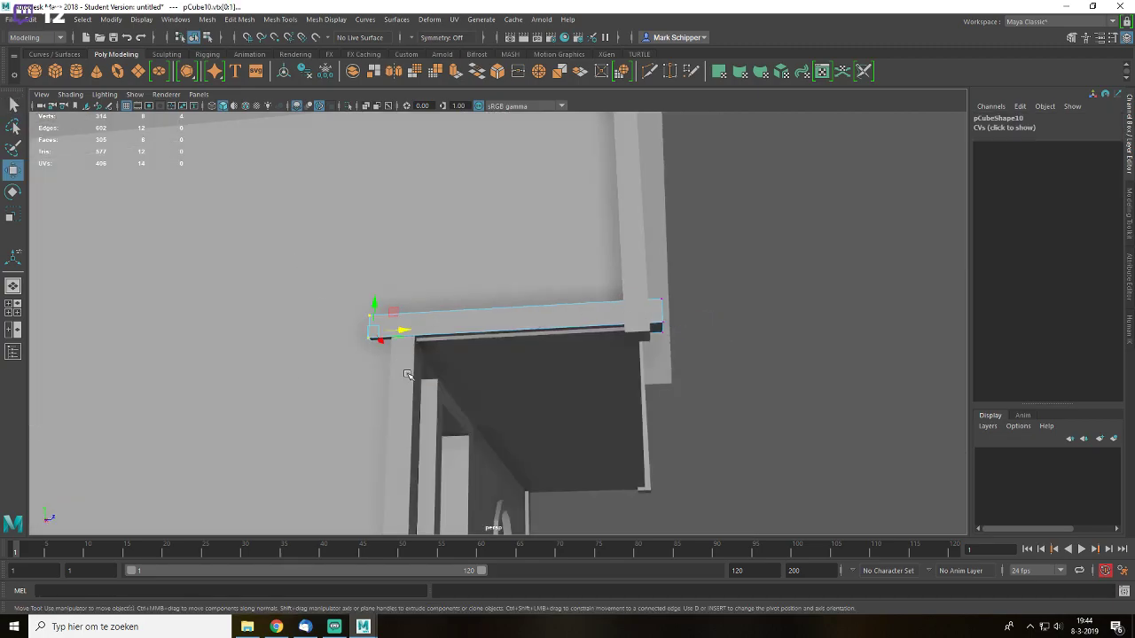
{"action": "right_click_drag", "start_coordinate": [504, 324], "coordinate": [576, 265]}
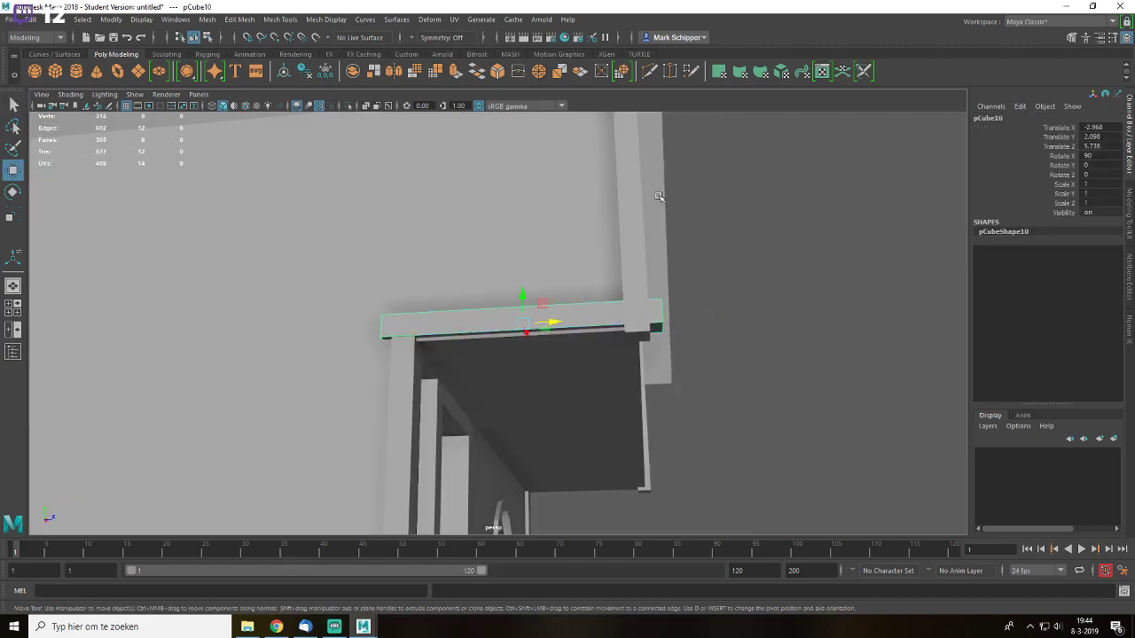
- Lower the beam slightly to about Y 2.049 along the overhang's bottom edge
{"action": "left_click", "coordinate": [780, 271]}
{"action": "left_click_drag", "start_coordinate": [678, 365], "coordinate": [572, 337], "text": "alt"}
{"action": "left_click", "coordinate": [537, 323]}
{"action": "scroll", "coordinate": [537, 329], "scroll_direction": "up", "scroll_amount": 4}
{"action": "left_click_drag", "start_coordinate": [537, 298], "coordinate": [672, 304]}
{"action": "left_click_drag", "start_coordinate": [580, 325], "coordinate": [679, 283], "text": "alt"}
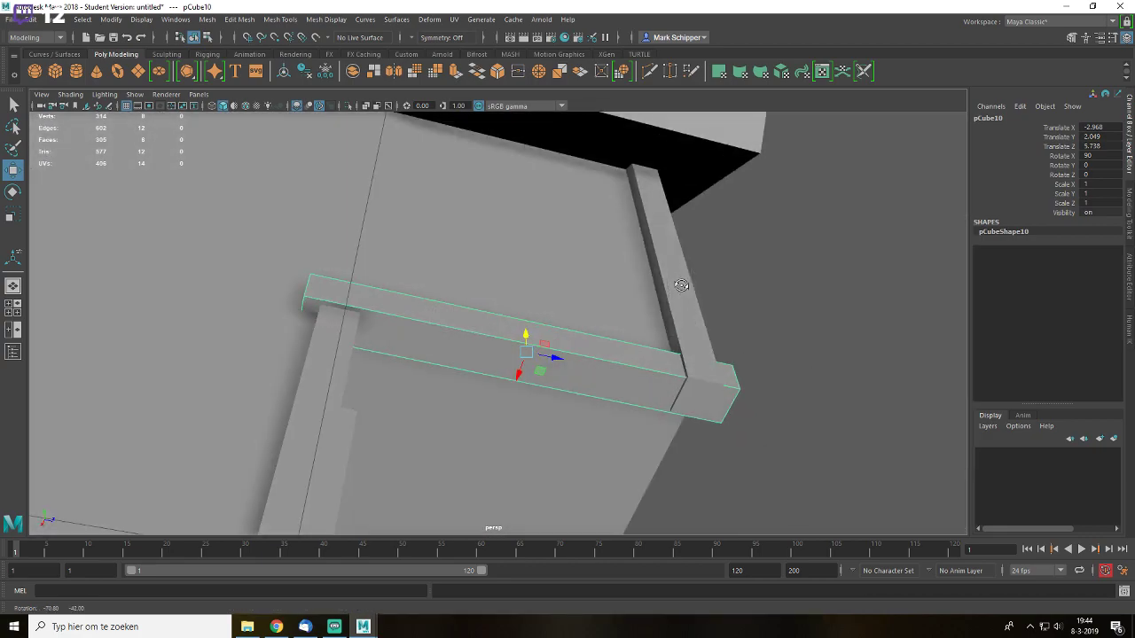
- Scale the beam's width to about 0.899 in X and shift it outward to about X -2.981
{"action": "left_click", "coordinate": [798, 289]}
{"action": "scroll", "coordinate": [696, 367], "scroll_direction": "down", "scroll_amount": 3}
{"action": "left_click_drag", "start_coordinate": [696, 367], "coordinate": [646, 375], "text": "alt"}
{"action": "left_click", "coordinate": [560, 354]}
{"action": "key", "text": "r"}
{"action": "key", "text": "w"}
{"action": "scroll", "coordinate": [563, 337], "scroll_direction": "down", "scroll_amount": 4}
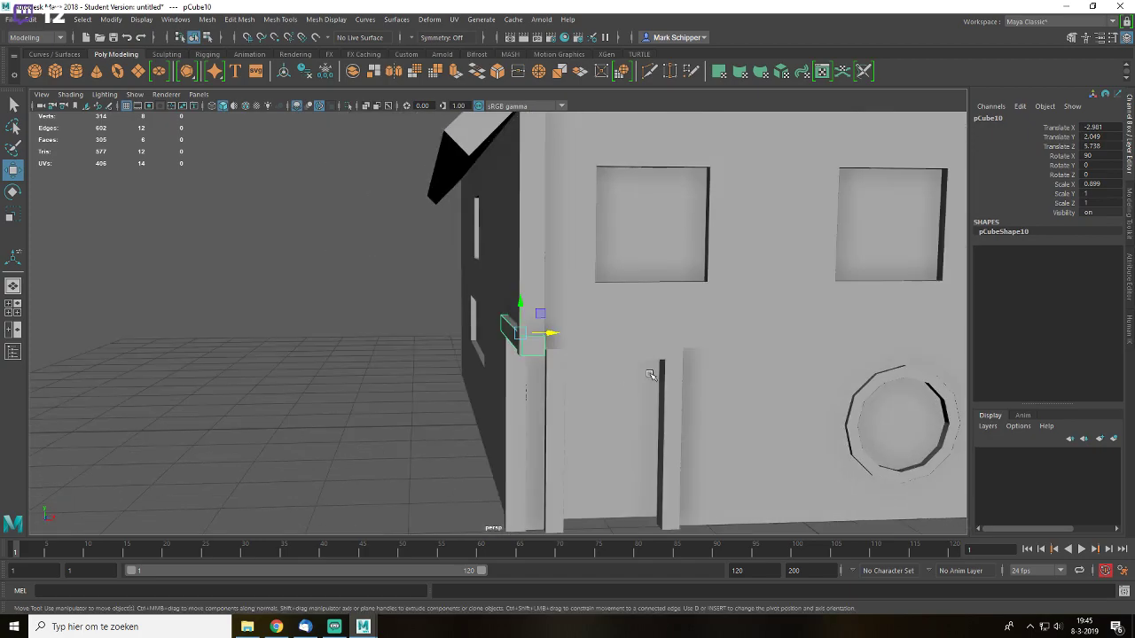
- Duplicate the beam and move the copy to the opposite side of the overhang, at about X 3.009
{"action": "middle_click_drag", "start_coordinate": [646, 375], "coordinate": [415, 357], "text": "alt"}
{"action": "scroll", "coordinate": [415, 357], "scroll_direction": "down", "scroll_amount": 5}
{"action": "key", "text": "ctrl+d"}
{"action": "left_click_drag", "start_coordinate": [440, 321], "coordinate": [756, 328]}
{"action": "key", "text": "f"}
{"action": "left_click_drag", "start_coordinate": [646, 365], "coordinate": [610, 322], "text": "alt"}
{"action": "mouse_move", "coordinate": [529, 320]}
{"action": "left_mouse_down"}
{"action": "mouse_move", "coordinate": [499, 321]}
{"action": "mouse_move", "coordinate": [590, 346]}
{"action": "left_mouse_up"}
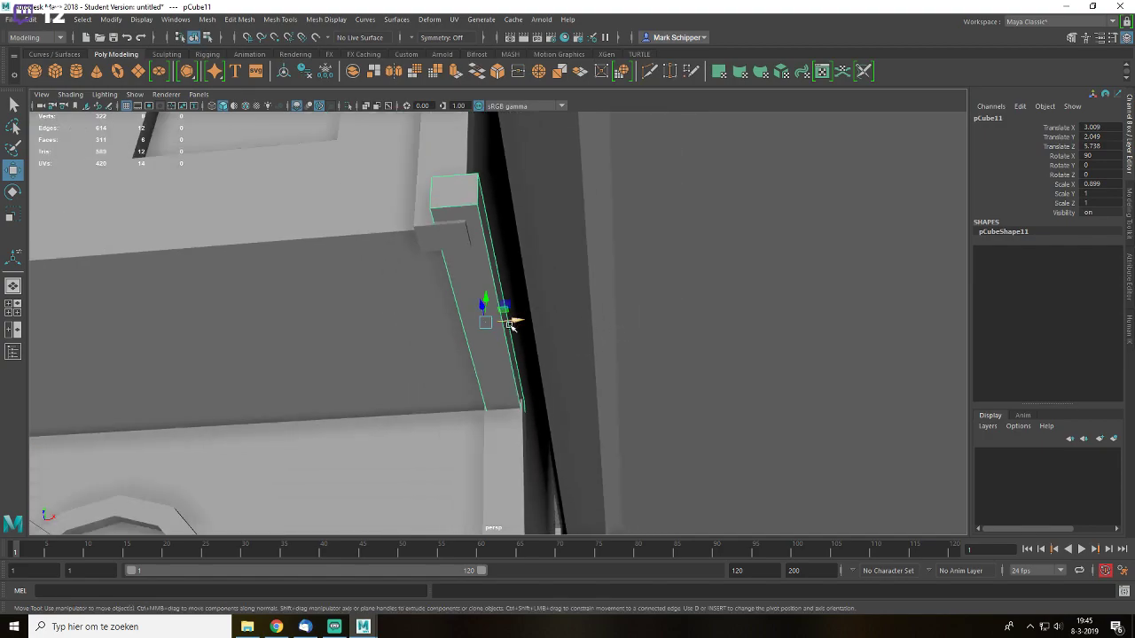
{"action": "left_click_drag", "start_coordinate": [520, 319], "coordinate": [509, 324]}
- Shift the lower corner post on the round window's side along X to about 2.94
{"action": "left_click", "coordinate": [500, 452]}
{"action": "left_click_drag", "start_coordinate": [597, 340], "coordinate": [556, 424], "text": "alt"}
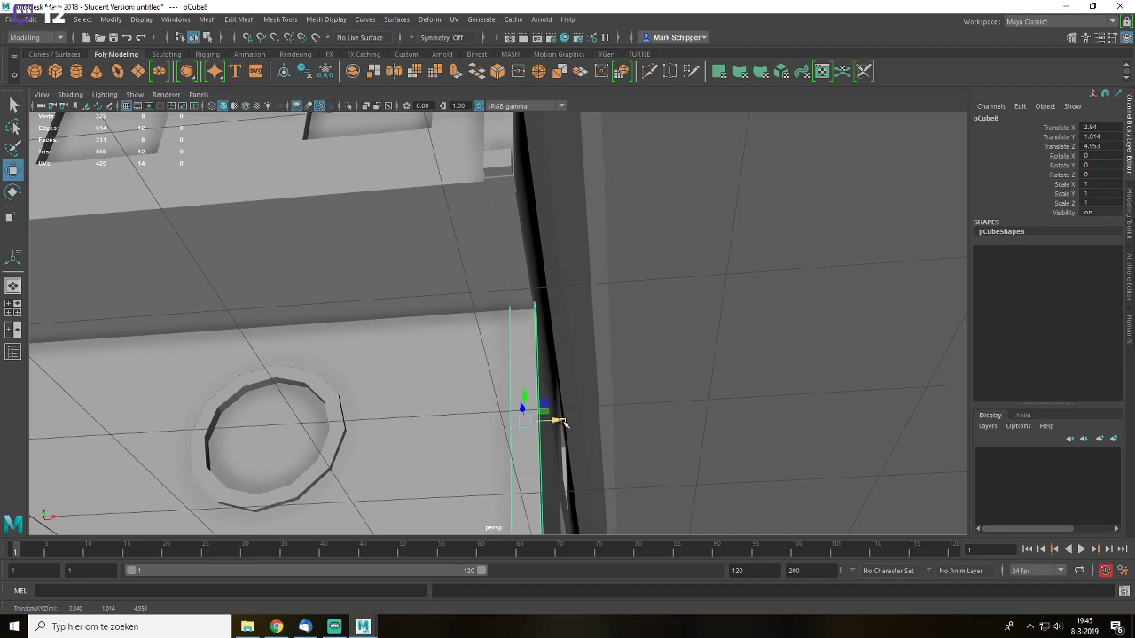
{"action": "key", "text": "r"}
{"action": "left_click", "coordinate": [719, 357]}
- Duplicate the overhang beam on the doorway side and set the copy's Y rotation to 90
{"action": "left_click_drag", "start_coordinate": [719, 358], "coordinate": [473, 418], "text": "alt"}
{"action": "scroll", "coordinate": [474, 417], "scroll_direction": "down", "scroll_amount": 4}
{"action": "left_click_drag", "start_coordinate": [524, 358], "coordinate": [675, 301], "text": "alt"}
{"action": "middle_click_drag", "start_coordinate": [458, 311], "coordinate": [576, 348], "text": "alt"}
{"action": "scroll", "coordinate": [431, 293], "scroll_direction": "up", "scroll_amount": 3}
{"action": "key", "text": "w"}
{"action": "left_click", "coordinate": [358, 243]}
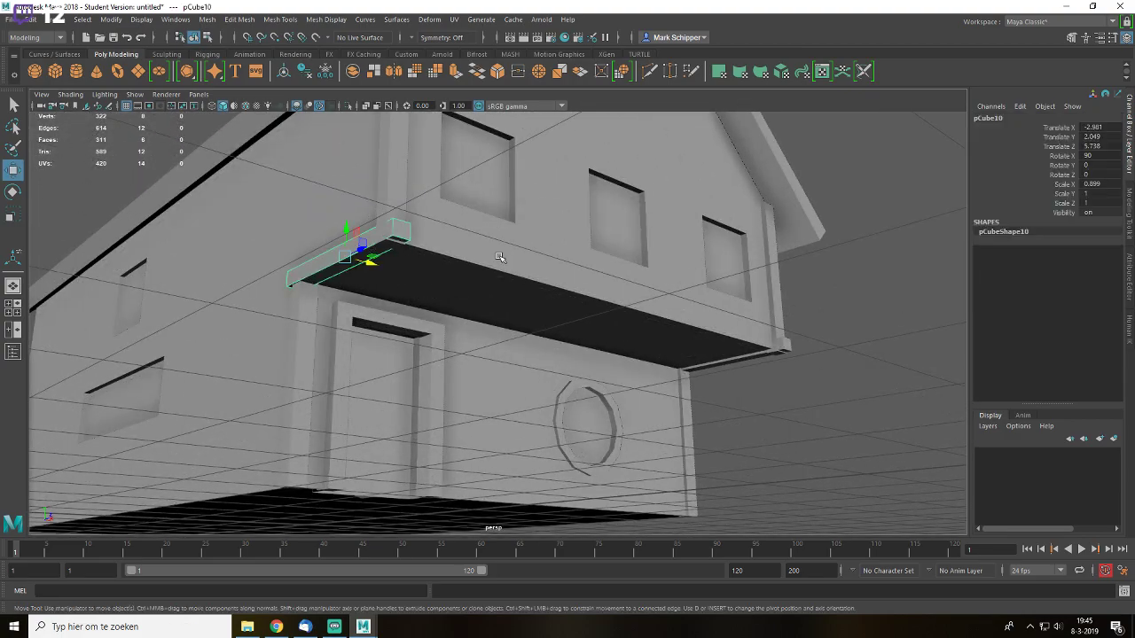
{"action": "left_click_drag", "start_coordinate": [496, 257], "coordinate": [474, 264], "text": "alt"}
{"action": "key", "text": "e"}
{"action": "left_click", "coordinate": [1062, 165]}
{"action": "middle_click_drag", "start_coordinate": [627, 272], "coordinate": [883, 198]}
{"action": "double_click", "coordinate": [1100, 165]}
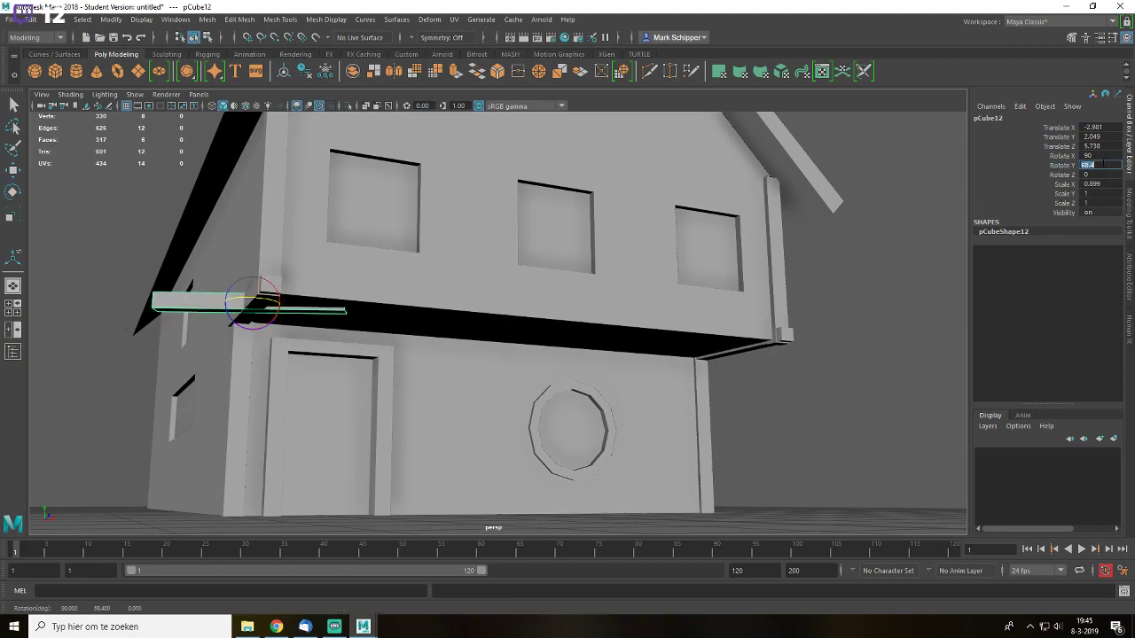
{"action": "key", "text": "Return"}
- Center the rotated beam under the overhang's front edge at about Z 6.571 and lengthen it to about 3.246 in Scale Y
{"action": "key", "text": "w"}
{"action": "left_click_drag", "start_coordinate": [358, 438], "coordinate": [436, 304], "text": "alt"}
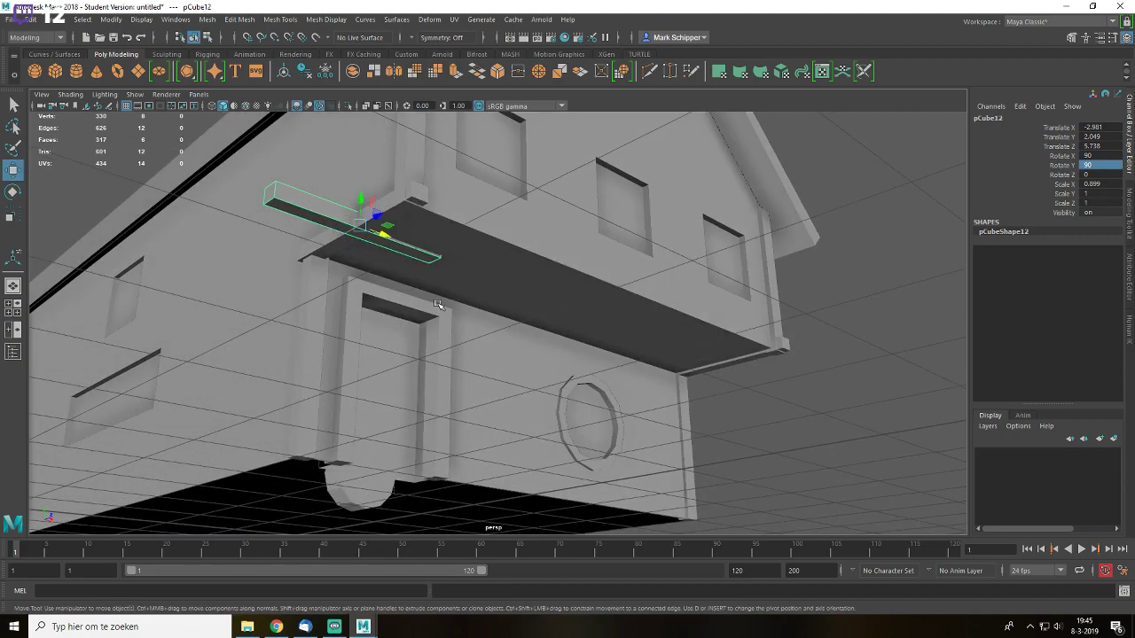
{"action": "left_click_drag", "start_coordinate": [377, 215], "coordinate": [653, 300]}
{"action": "left_click_drag", "start_coordinate": [653, 299], "coordinate": [588, 302], "text": "alt"}
{"action": "key", "text": "r"}
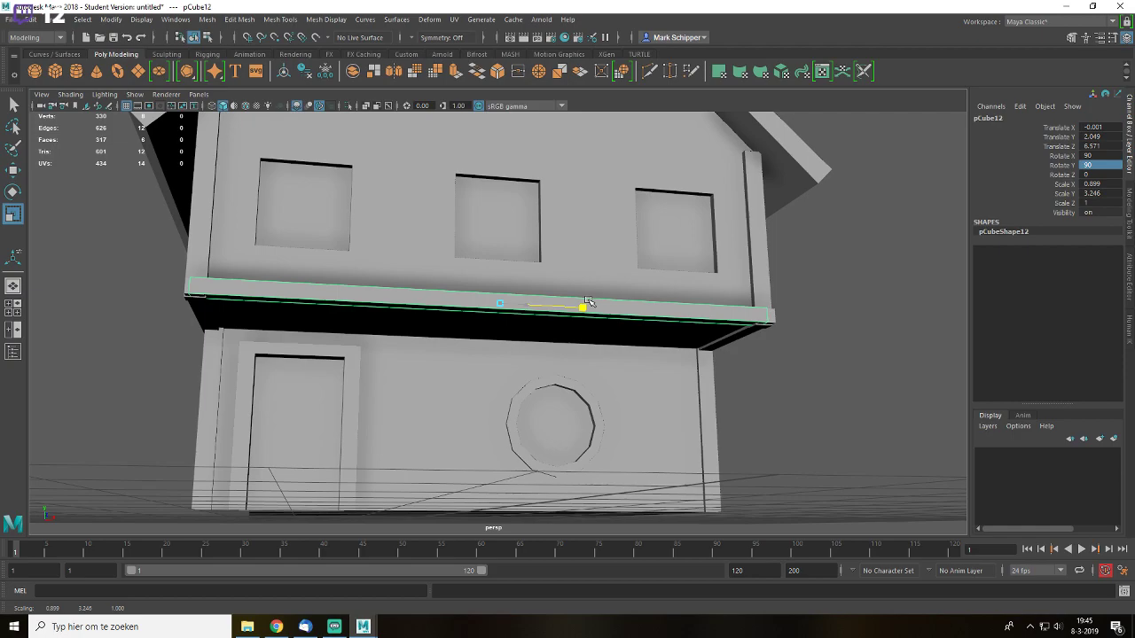
- Move the front overhang beam back to about Z 6.497 and thin it to about 0.845 in Scale Z
{"action": "scroll", "coordinate": [541, 319], "scroll_direction": "up", "scroll_amount": 3}
{"action": "right_click_drag", "start_coordinate": [535, 286], "coordinate": [535, 322]}
{"action": "mouse_move", "coordinate": [514, 307]}
{"action": "left_mouse_down", "text": "alt"}
{"action": "mouse_move", "coordinate": [526, 289]}
{"action": "mouse_move", "coordinate": [572, 357]}
{"action": "mouse_move", "coordinate": [605, 345]}
{"action": "mouse_move", "coordinate": [540, 354]}
{"action": "mouse_move", "coordinate": [570, 365]}
{"action": "mouse_move", "coordinate": [606, 328]}
{"action": "mouse_move", "coordinate": [699, 327]}
{"action": "mouse_move", "coordinate": [360, 284]}
{"action": "mouse_move", "coordinate": [504, 304]}
{"action": "mouse_move", "coordinate": [510, 286]}
{"action": "left_mouse_up", "text": "alt"}
{"action": "left_click", "coordinate": [527, 290]}
{"action": "key", "text": "w"}
{"action": "key", "text": "r"}
{"action": "middle_click_drag", "start_coordinate": [511, 286], "coordinate": [679, 327], "text": "alt"}
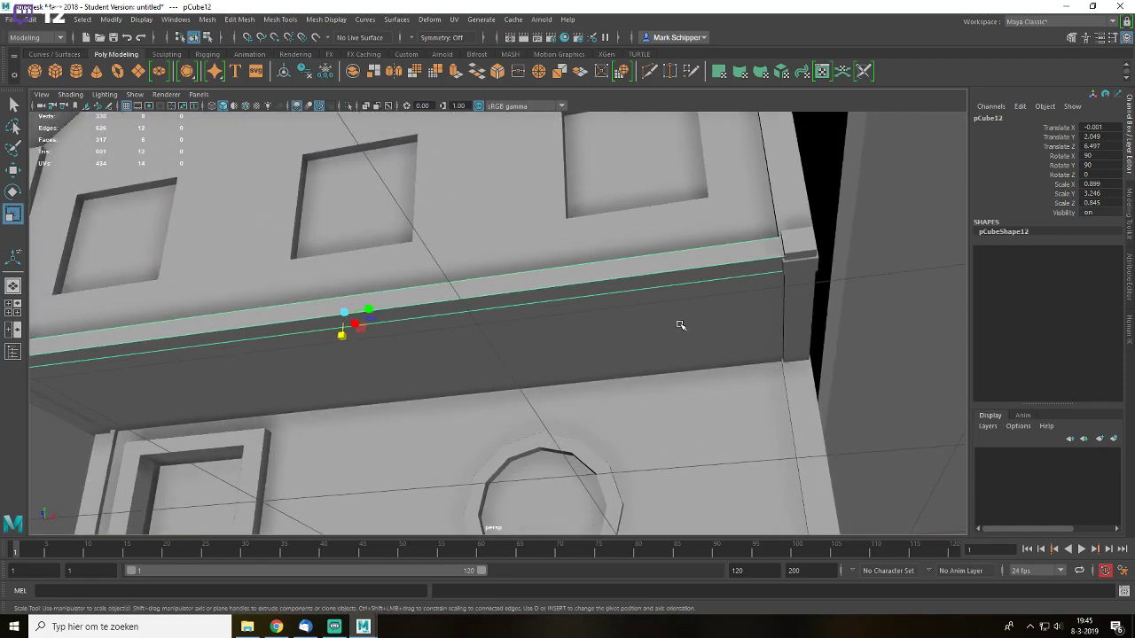
{"action": "scroll", "coordinate": [679, 327], "scroll_direction": "down", "scroll_amount": 3}
{"action": "key", "text": "4"}
{"action": "left_click_drag", "start_coordinate": [665, 324], "coordinate": [705, 336], "text": "alt"}
{"action": "key", "text": "5"}
{"action": "left_click", "coordinate": [813, 296]}
{"action": "scroll", "coordinate": [435, 324], "scroll_direction": "down", "scroll_amount": 4}
{"action": "mouse_move", "coordinate": [435, 324]}
{"action": "left_mouse_down", "text": "alt"}
{"action": "mouse_move", "coordinate": [529, 332]}
{"action": "mouse_move", "coordinate": [534, 315]}
{"action": "mouse_move", "coordinate": [389, 311]}
{"action": "left_mouse_up", "text": "alt"}
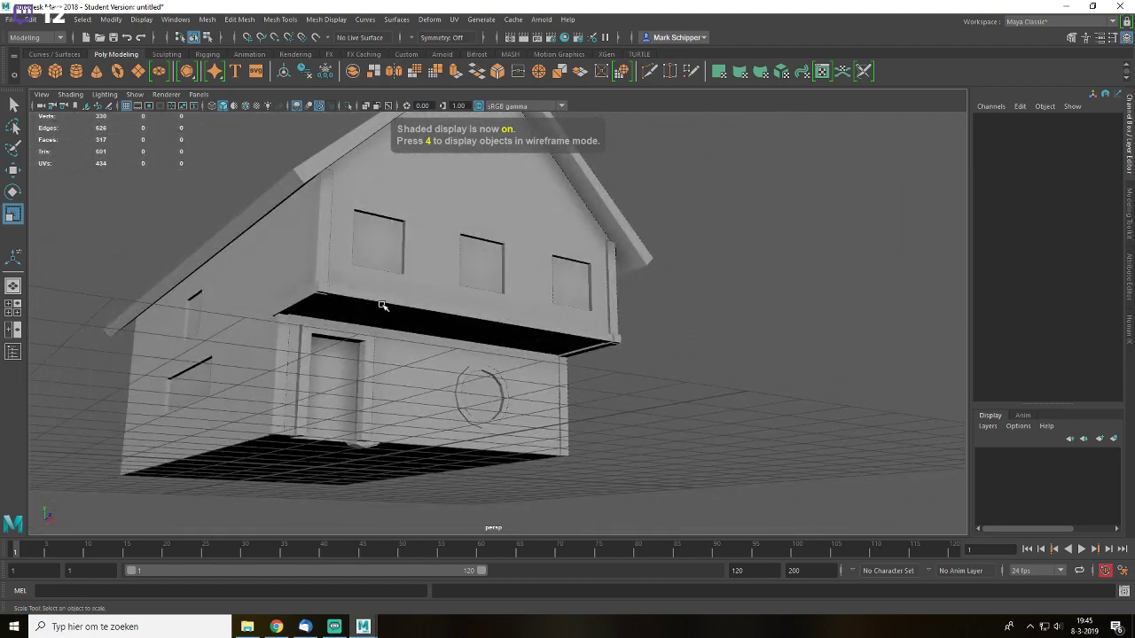
- Delete the hidden end face of the front overhang beam on the doorway side
{"action": "key", "text": "q"}
{"action": "left_click", "coordinate": [387, 308]}
{"action": "scroll", "coordinate": [387, 308], "scroll_direction": "up", "scroll_amount": 2}
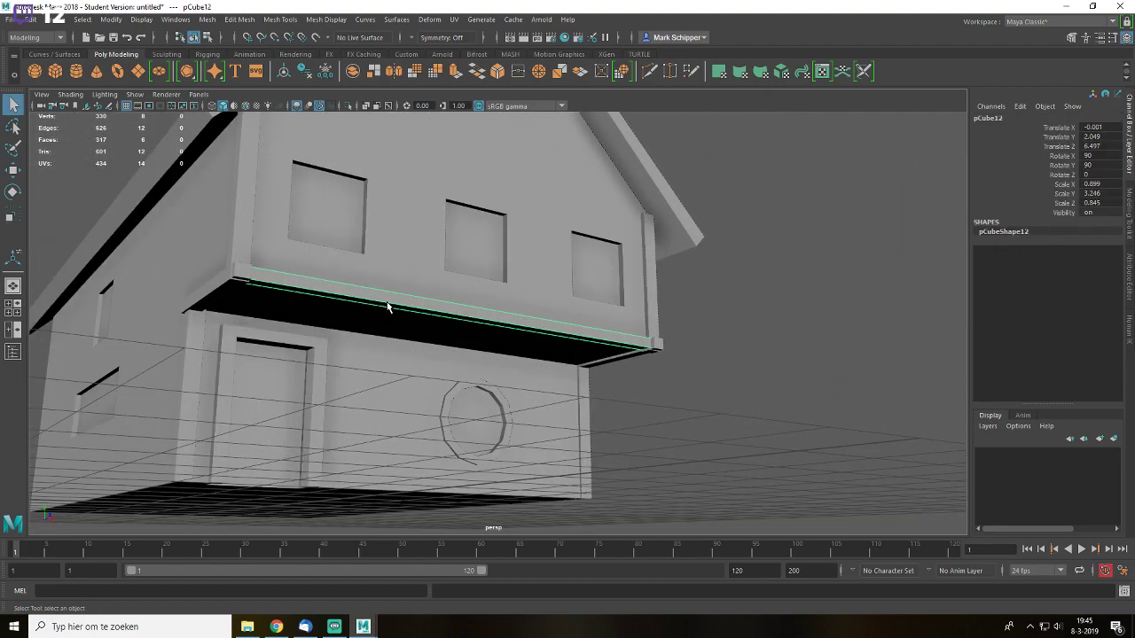
{"action": "scroll", "coordinate": [492, 321], "scroll_direction": "up", "scroll_amount": 2}
{"action": "left_click_drag", "start_coordinate": [492, 321], "coordinate": [660, 321], "text": "alt"}
{"action": "right_click_drag", "start_coordinate": [661, 286], "coordinate": [660, 320]}
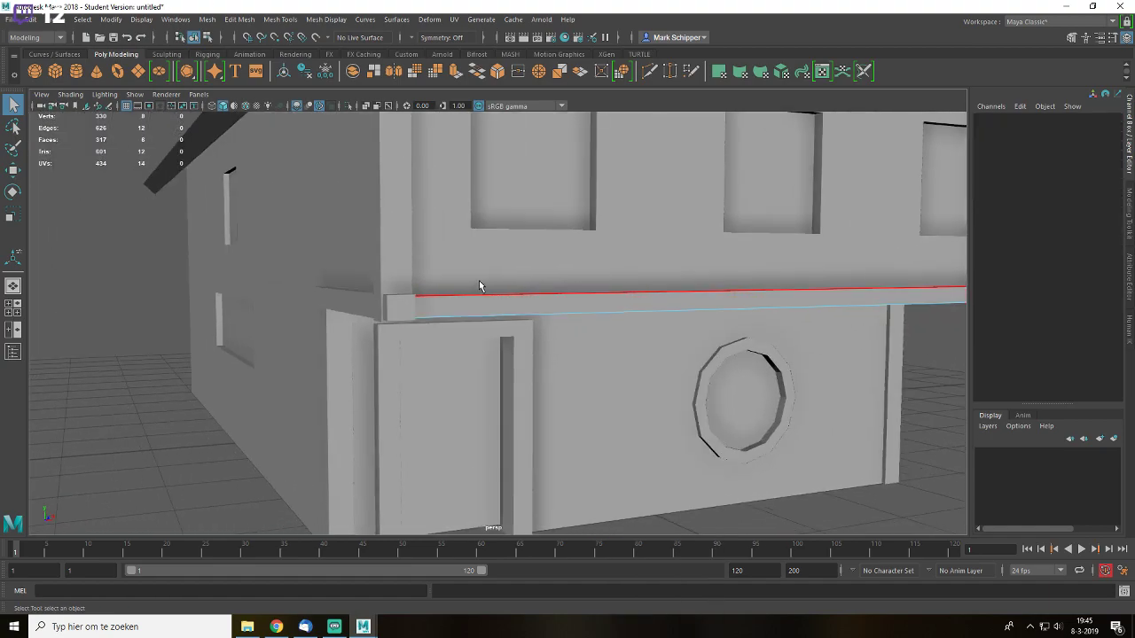
{"action": "left_click_drag", "start_coordinate": [477, 282], "coordinate": [563, 293], "text": "alt"}
{"action": "scroll", "coordinate": [565, 291], "scroll_direction": "up", "scroll_amount": 2}
{"action": "key", "text": "4"}
{"action": "left_click", "coordinate": [558, 286]}
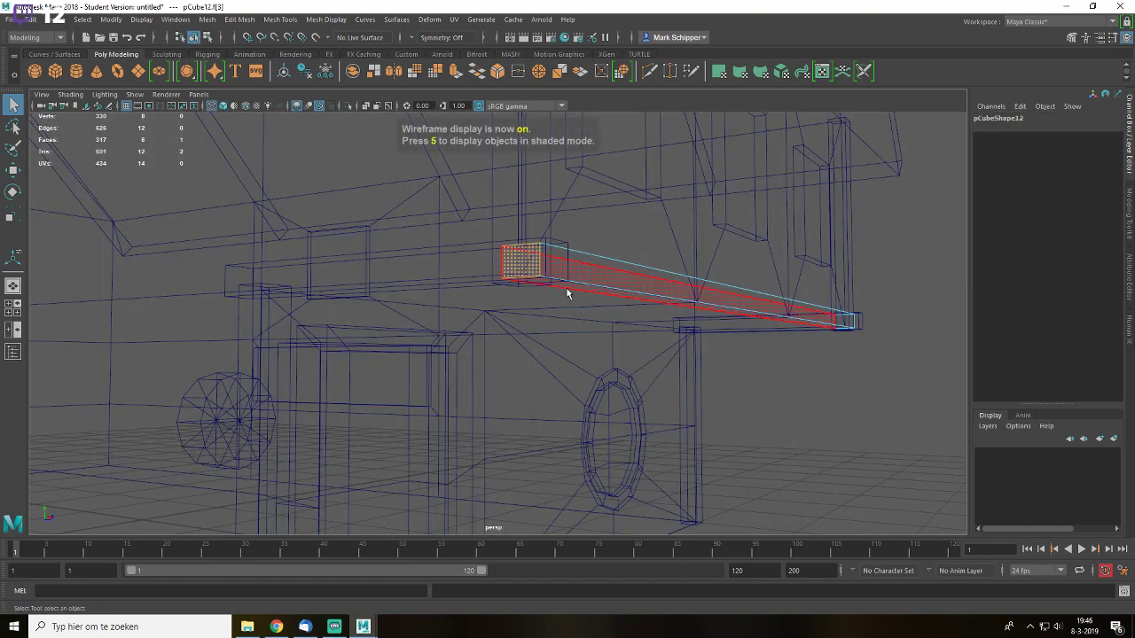
{"action": "key", "text": "5"}
{"action": "left_click_drag", "start_coordinate": [641, 296], "coordinate": [444, 322], "text": "alt"}
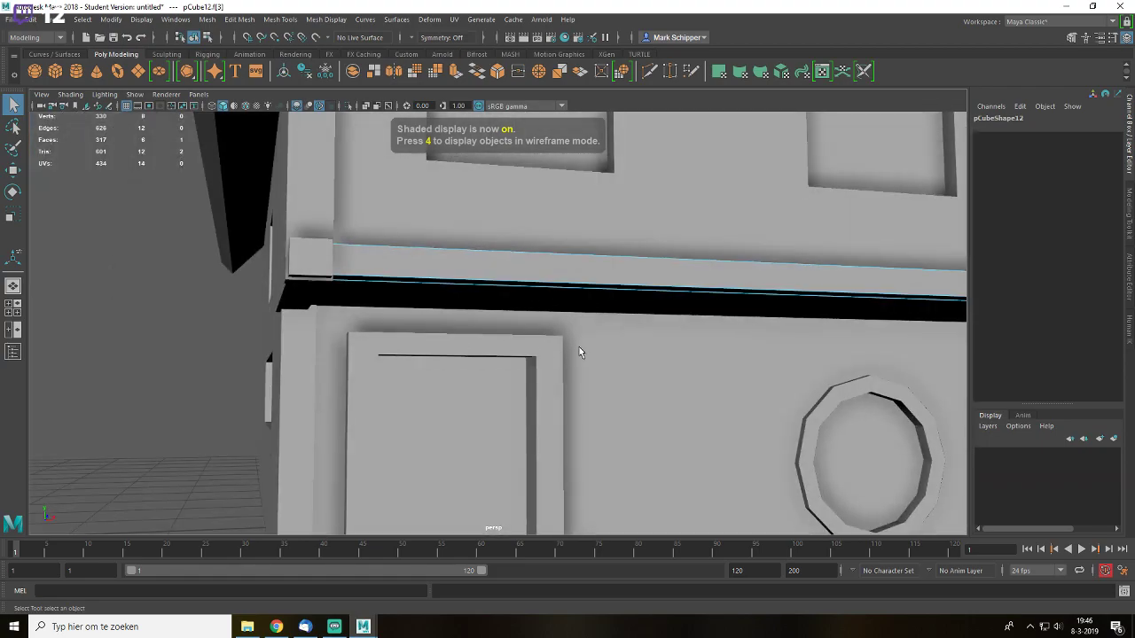
{"action": "key", "text": "Delete"}
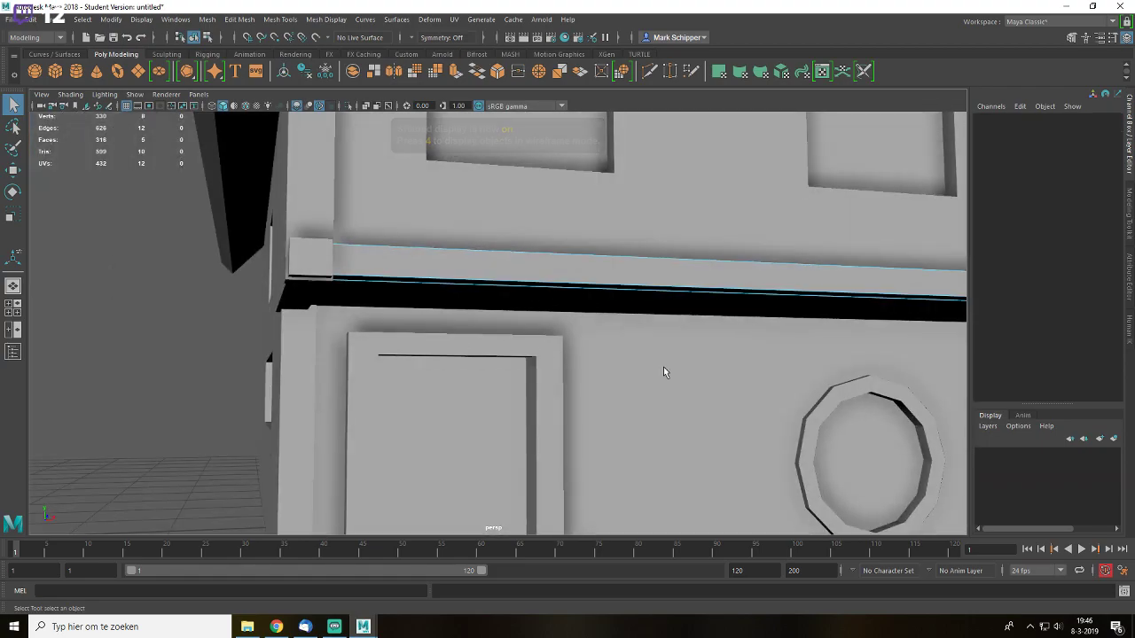
- Delete the front overhang beam's hidden end face on the round window's side
{"action": "left_click_drag", "start_coordinate": [821, 296], "coordinate": [758, 306], "text": "alt"}
{"action": "middle_click_drag", "start_coordinate": [758, 307], "coordinate": [310, 322], "text": "alt"}
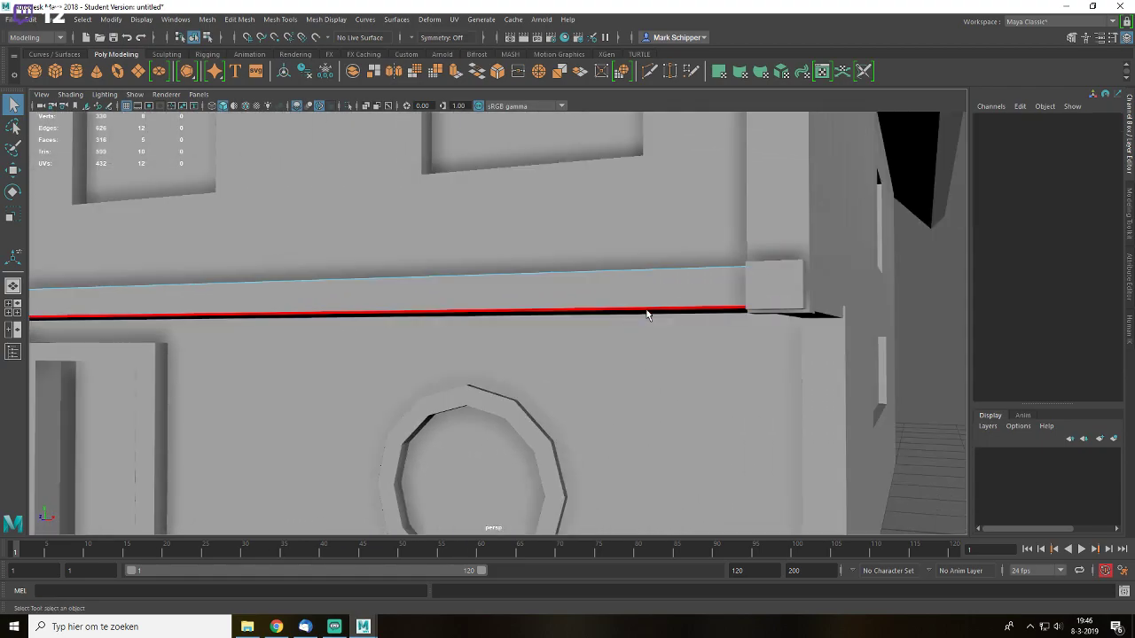
{"action": "left_click_drag", "start_coordinate": [641, 316], "coordinate": [555, 294], "text": "alt"}
{"action": "key", "text": "4"}
{"action": "left_click", "coordinate": [459, 319]}
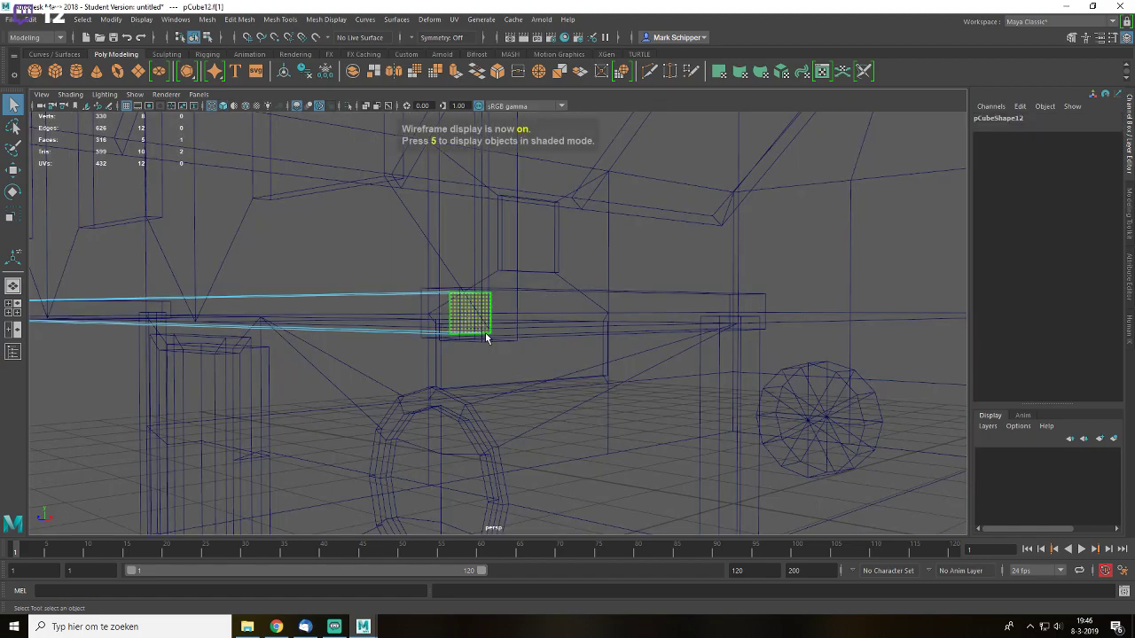
{"action": "key", "text": "Delete"}
- Delete the long hidden rear face of the front overhang beam, the one facing into the house
{"action": "key", "text": "5"}
{"action": "mouse_move", "coordinate": [511, 329]}
{"action": "left_mouse_down", "text": "alt"}
{"action": "mouse_move", "coordinate": [562, 316]}
{"action": "mouse_move", "coordinate": [651, 329]}
{"action": "mouse_move", "coordinate": [828, 309]}
{"action": "left_mouse_up", "text": "alt"}
{"action": "key", "text": "4"}
{"action": "left_click", "coordinate": [752, 297]}
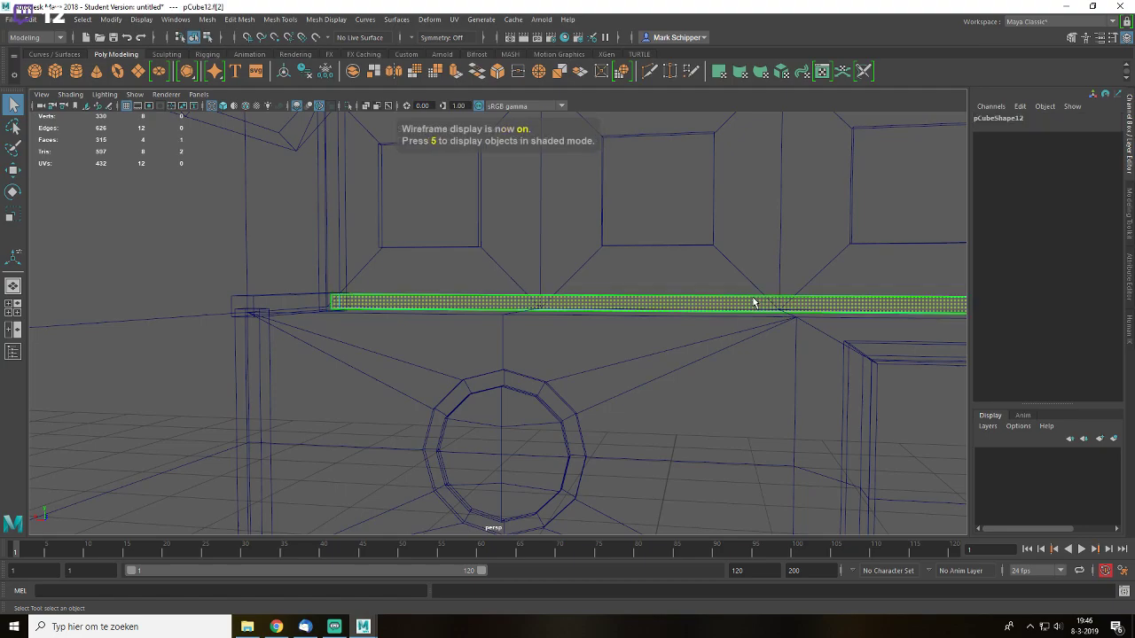
{"action": "key", "text": "Delete"}
- Return to object selection and select the main house body under the overhang near the doorway
{"action": "key", "text": "5"}
{"action": "left_click_drag", "start_coordinate": [800, 309], "coordinate": [462, 295], "text": "alt"}
{"action": "right_click_drag", "start_coordinate": [550, 288], "coordinate": [670, 220]}
{"action": "left_click_drag", "start_coordinate": [792, 331], "coordinate": [299, 272], "text": "alt"}
{"action": "left_click", "coordinate": [314, 274]}
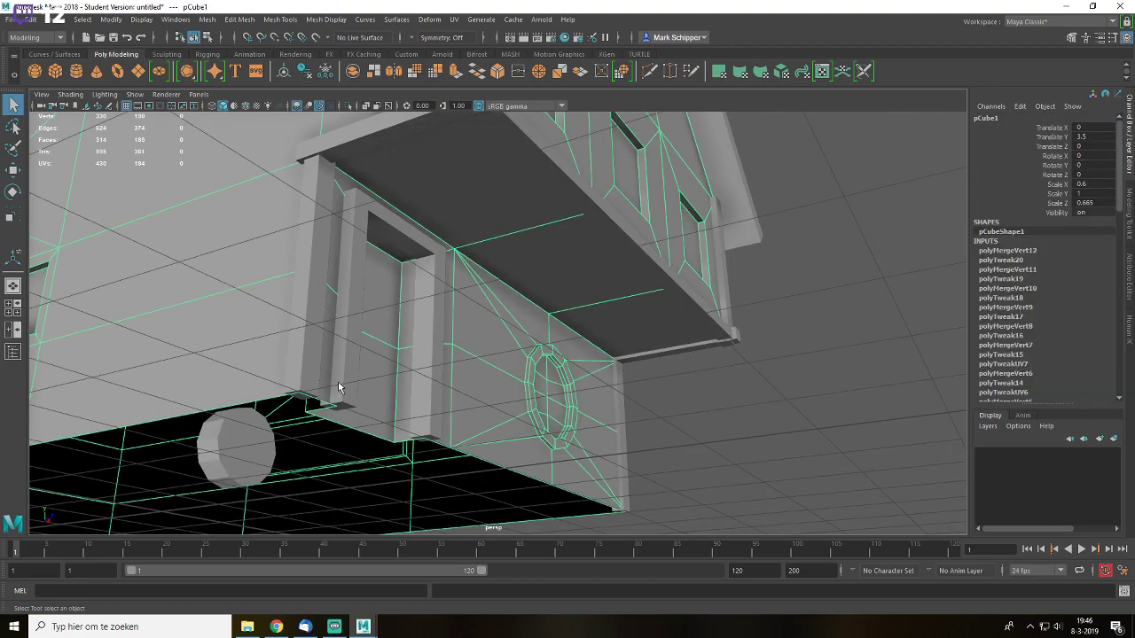
- Delete the two end faces of the vertical corner post beside the door, then return to shaded object display
{"action": "left_click", "coordinate": [308, 356]}
{"action": "key", "text": "f"}
{"action": "left_click_drag", "start_coordinate": [602, 377], "coordinate": [560, 345], "text": "alt"}
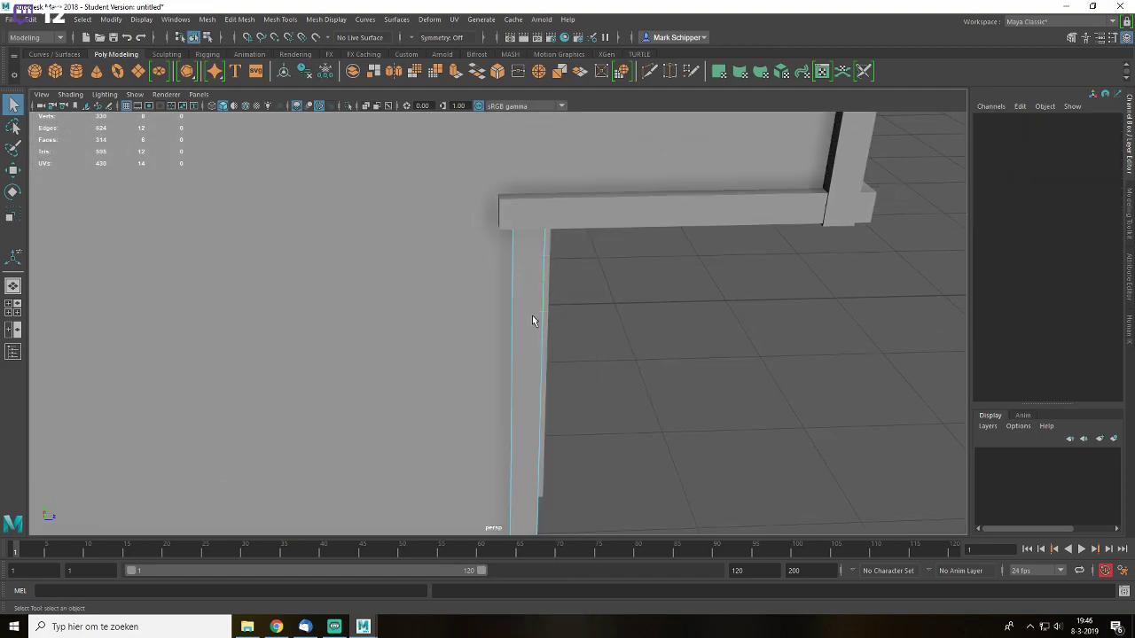
{"action": "key", "text": "4"}
{"action": "left_click_drag", "start_coordinate": [572, 316], "coordinate": [532, 380], "text": "alt"}
{"action": "left_click", "coordinate": [526, 498]}
{"action": "key", "text": "Delete"}
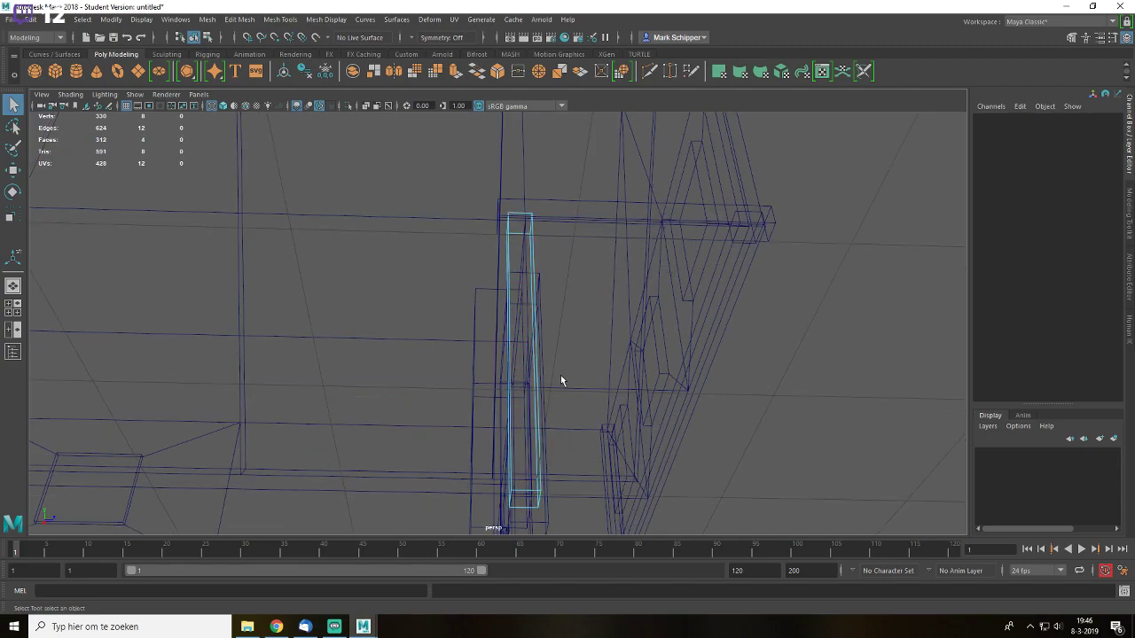
{"action": "key", "text": "5"}
{"action": "right_click_drag", "start_coordinate": [612, 258], "coordinate": [619, 253]}
{"action": "left_click", "coordinate": [762, 340]}
- Delete the construction history of the house body
{"action": "scroll", "coordinate": [764, 341], "scroll_direction": "down", "scroll_amount": 3}
{"action": "left_click_drag", "start_coordinate": [764, 341], "coordinate": [523, 390], "text": "alt"}
{"action": "left_click_drag", "start_coordinate": [784, 312], "coordinate": [541, 333], "text": "alt"}
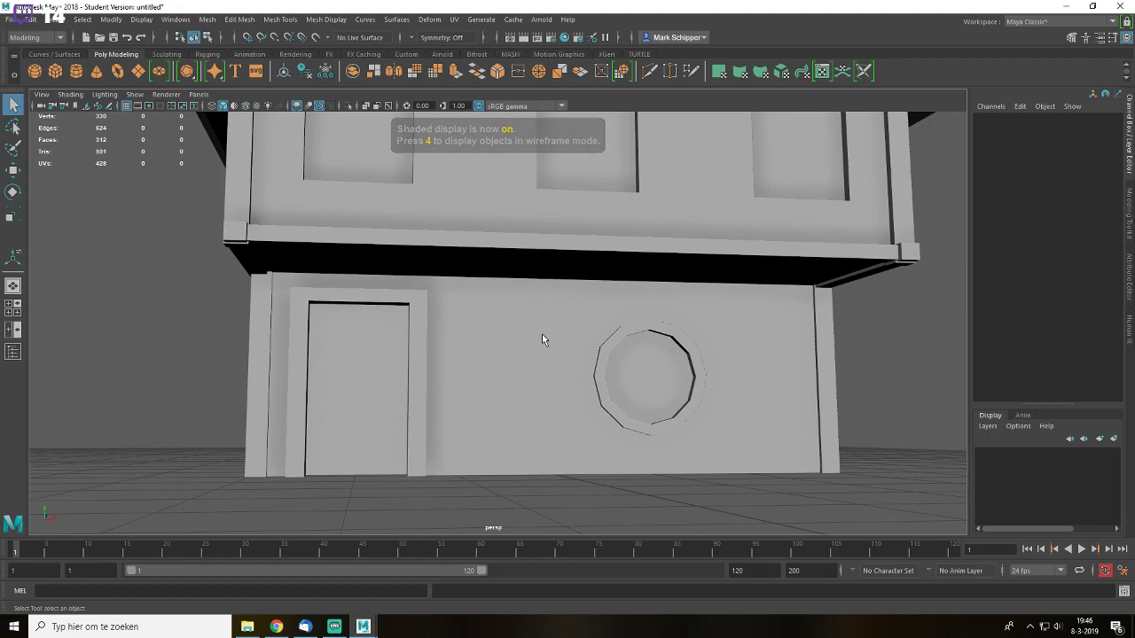
{"action": "scroll", "coordinate": [550, 322], "scroll_direction": "down", "scroll_amount": 5}
{"action": "left_click_drag", "start_coordinate": [648, 335], "coordinate": [762, 261], "text": "alt"}
{"action": "scroll", "coordinate": [702, 333], "scroll_direction": "up", "scroll_amount": 5}
{"action": "left_click", "coordinate": [538, 309]}
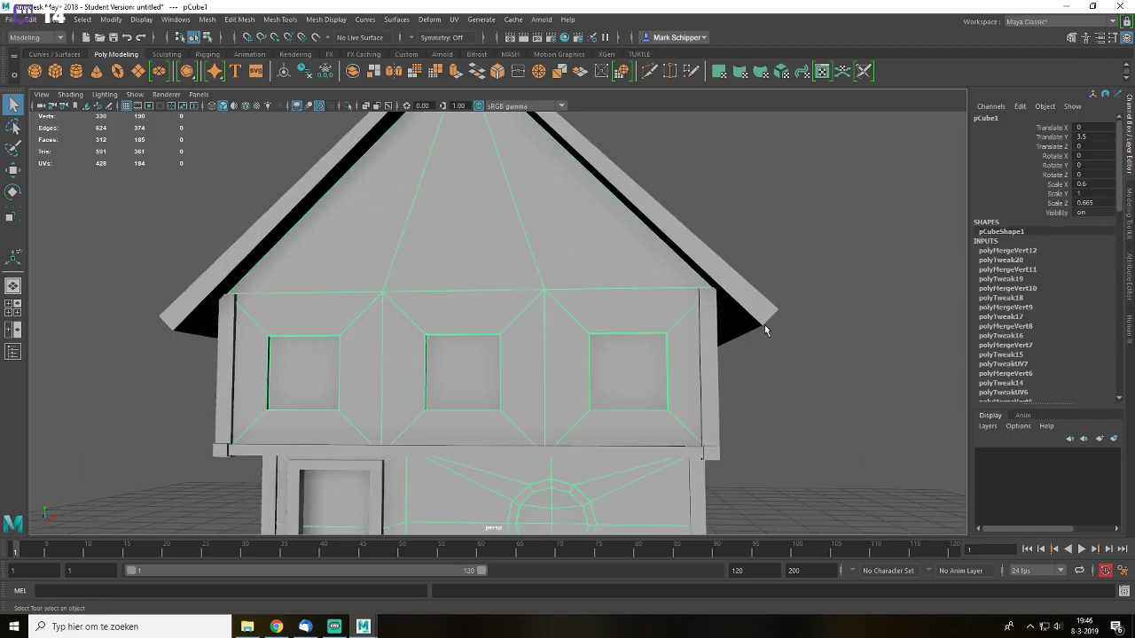
{"action": "scroll", "coordinate": [1041, 252], "scroll_direction": "down", "scroll_amount": 15}
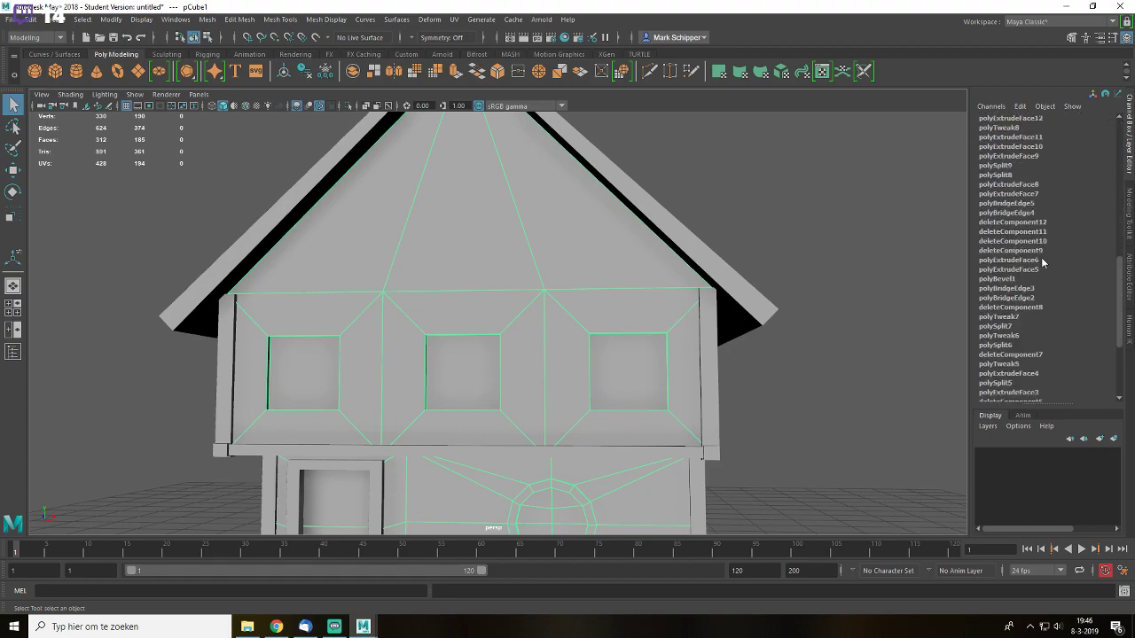
{"action": "scroll", "coordinate": [1041, 262], "scroll_direction": "down", "scroll_amount": 4}
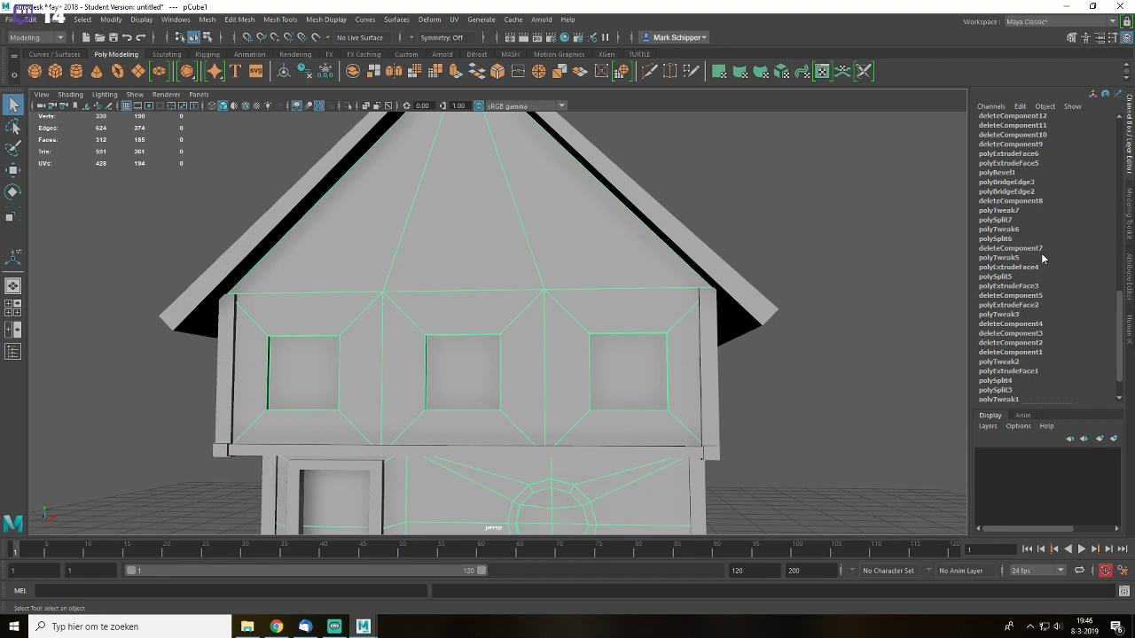
{"action": "scroll", "coordinate": [1064, 319], "scroll_direction": "up", "scroll_amount": 10}
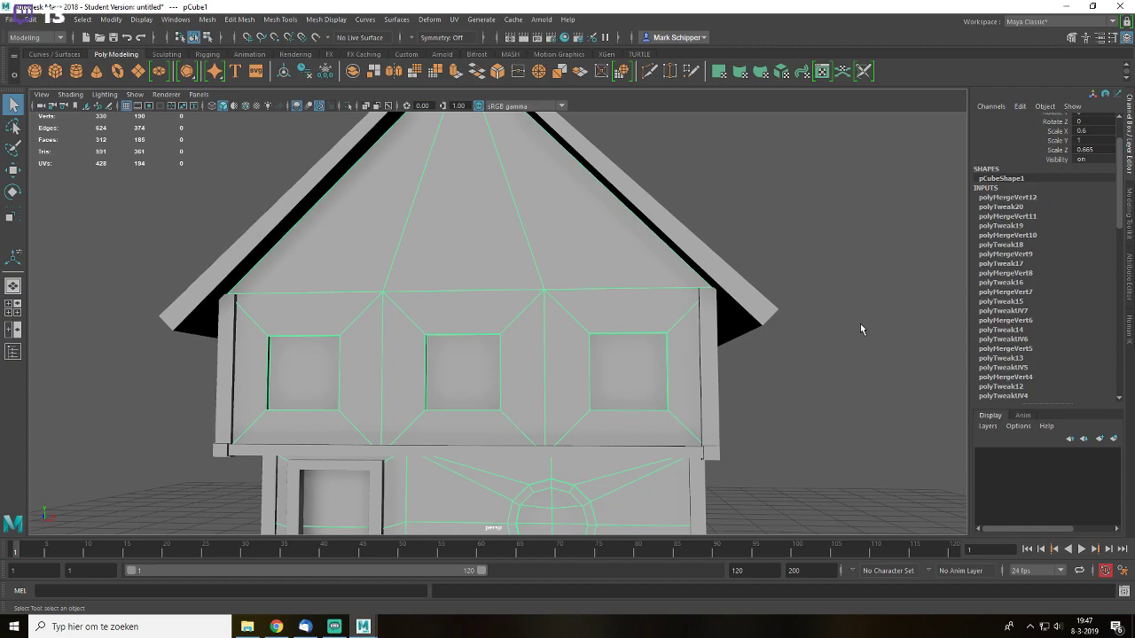
{"action": "scroll", "coordinate": [860, 329], "scroll_direction": "down", "scroll_amount": 2}
{"action": "scroll", "coordinate": [1044, 280], "scroll_direction": "down", "scroll_amount": 8}
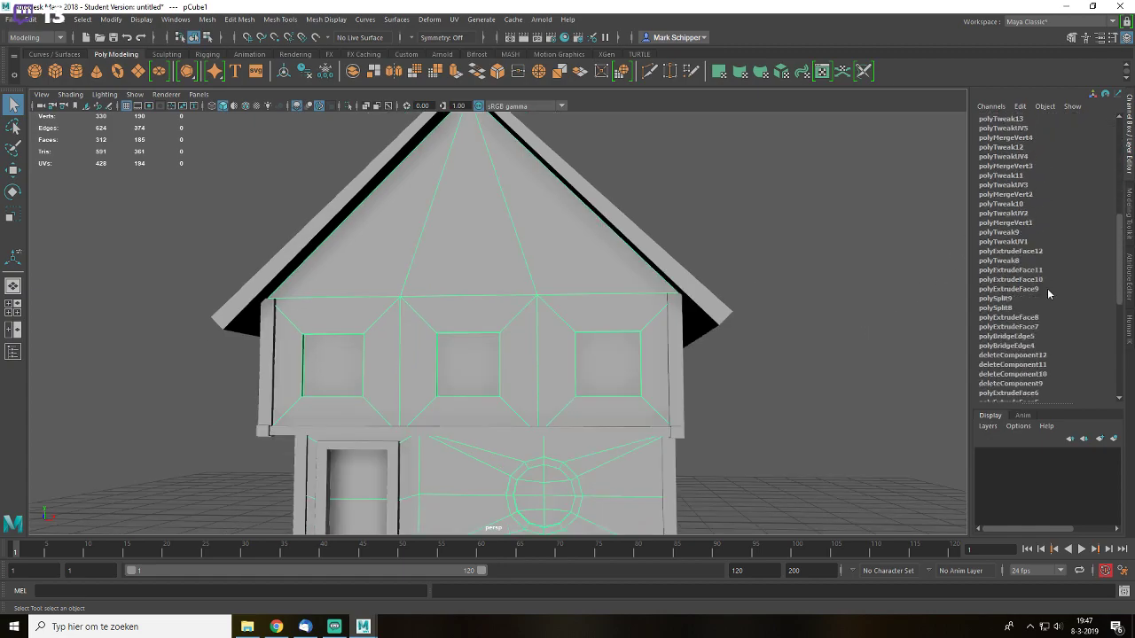
{"action": "scroll", "coordinate": [1047, 288], "scroll_direction": "up", "scroll_amount": 10}
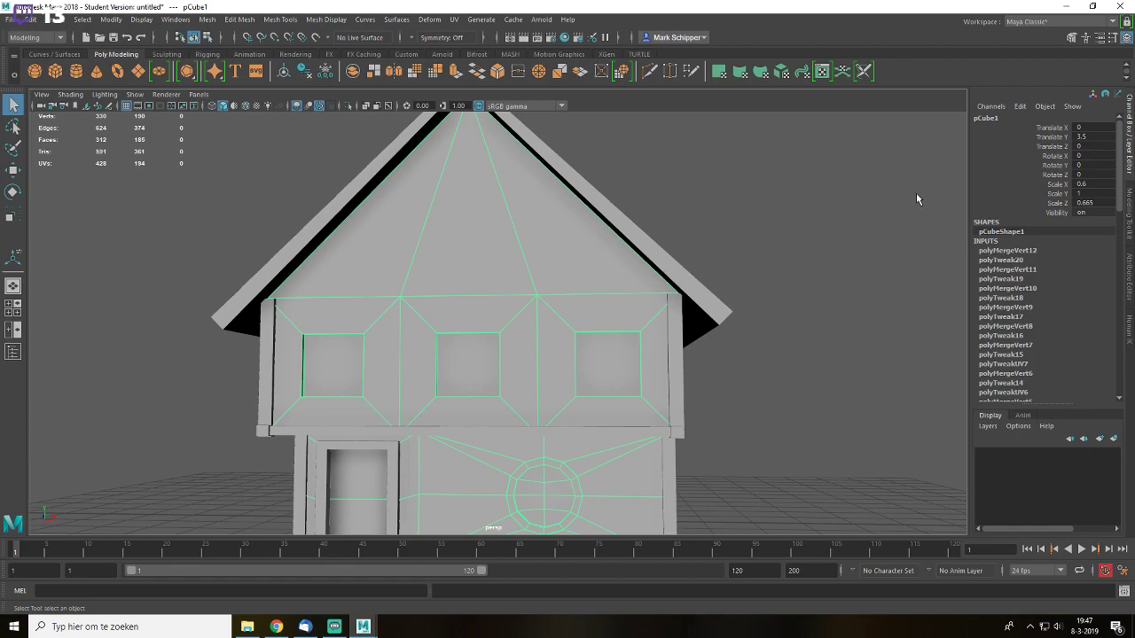
{"action": "left_click", "coordinate": [31, 18]}
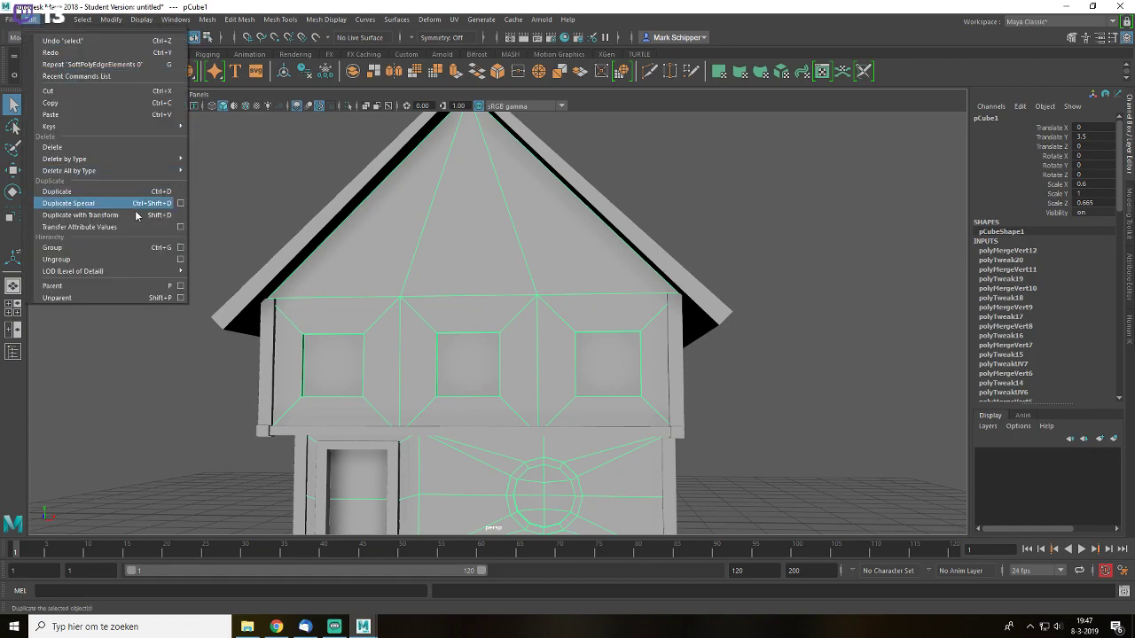
{"action": "mouse_move", "coordinate": [106, 159]}
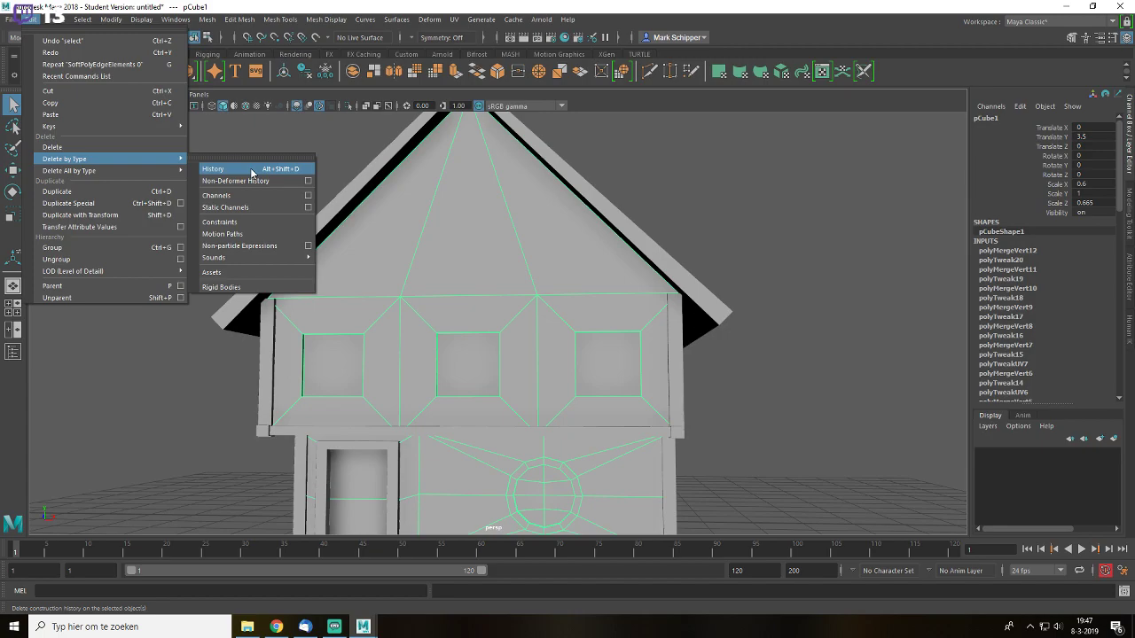
{"action": "left_click", "coordinate": [252, 170]}
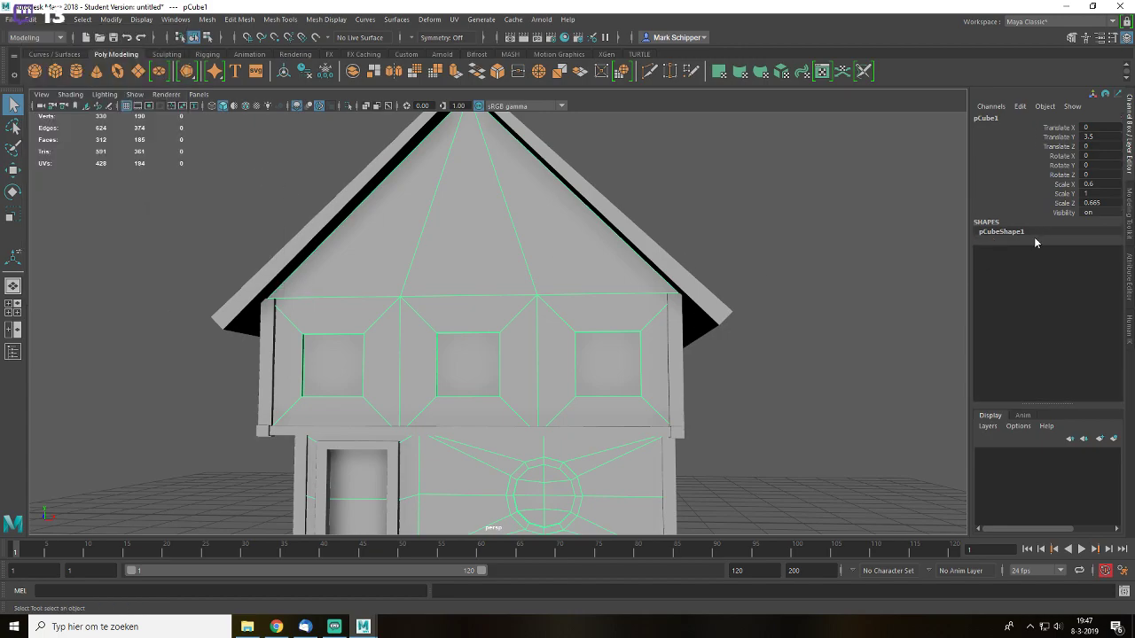
{"action": "left_click", "coordinate": [729, 225]}
{"action": "left_click", "coordinate": [594, 314]}
{"action": "key", "text": "f"}
{"action": "left_click", "coordinate": [761, 305]}
{"action": "left_click_drag", "start_coordinate": [629, 323], "coordinate": [680, 323], "text": "alt"}
{"action": "left_click", "coordinate": [506, 254]}
{"action": "scroll", "coordinate": [694, 337], "scroll_direction": "up", "scroll_amount": 5}
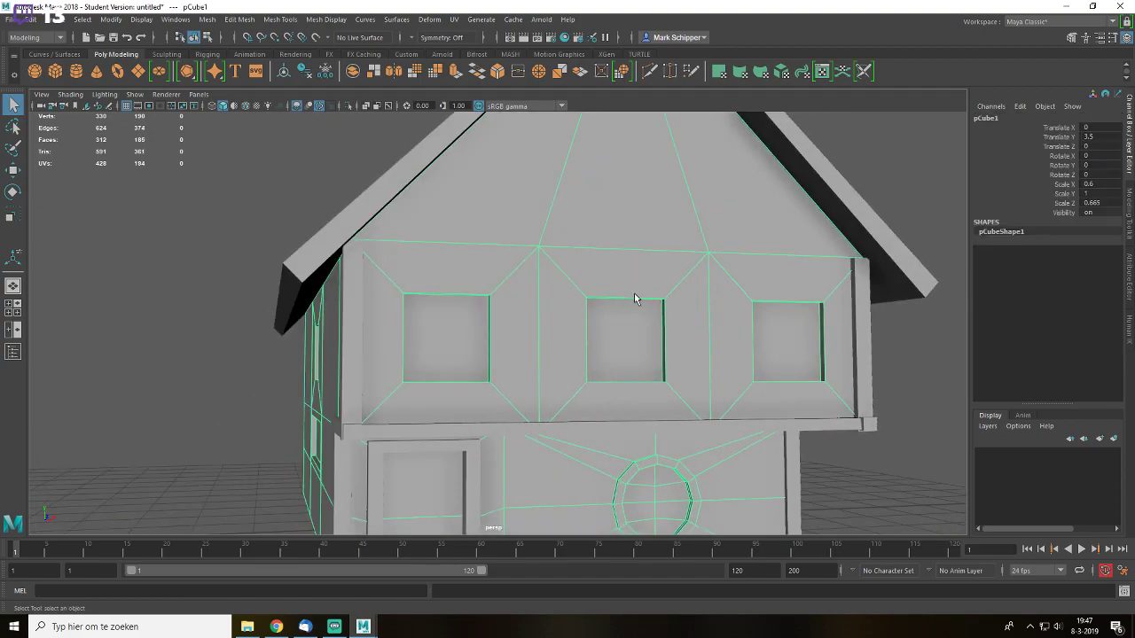
- In a wireframe front view, create a polygon plane over the middle upper-floor window with width and height 1
{"action": "left_click", "coordinate": [897, 485]}
{"action": "left_click", "coordinate": [591, 324]}
{"action": "key", "text": "space"}
{"action": "left_click_drag", "start_coordinate": [730, 317], "coordinate": [733, 345]}
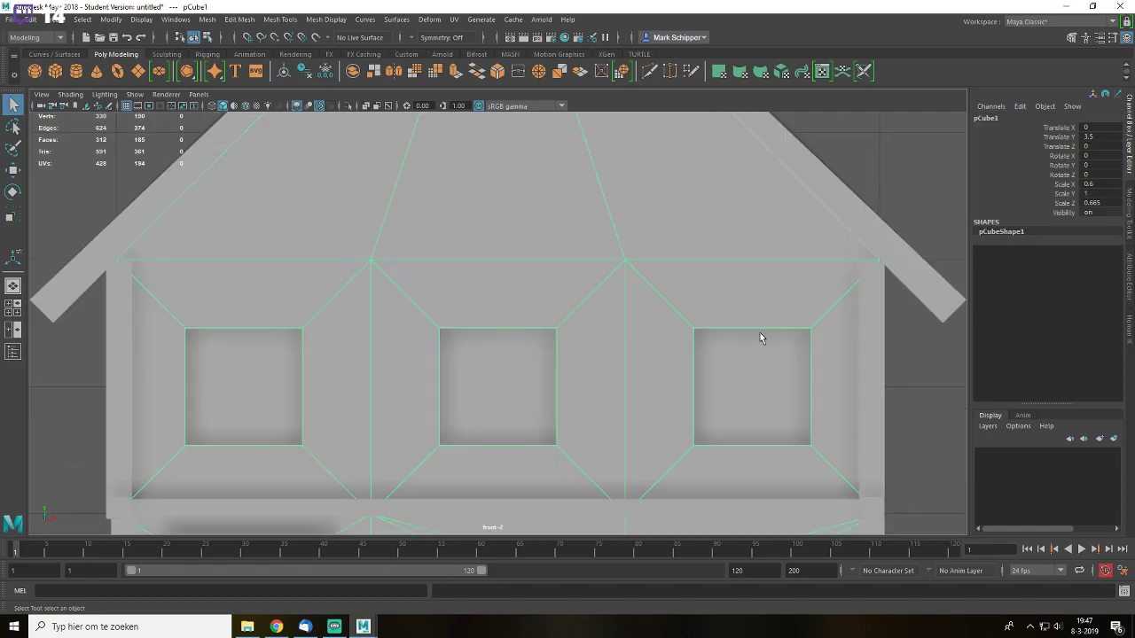
{"action": "left_click", "coordinate": [909, 387]}
{"action": "scroll", "coordinate": [679, 329], "scroll_direction": "up", "scroll_amount": 3}
{"action": "key", "text": "4"}
{"action": "scroll", "coordinate": [683, 323], "scroll_direction": "up", "scroll_amount": 2}
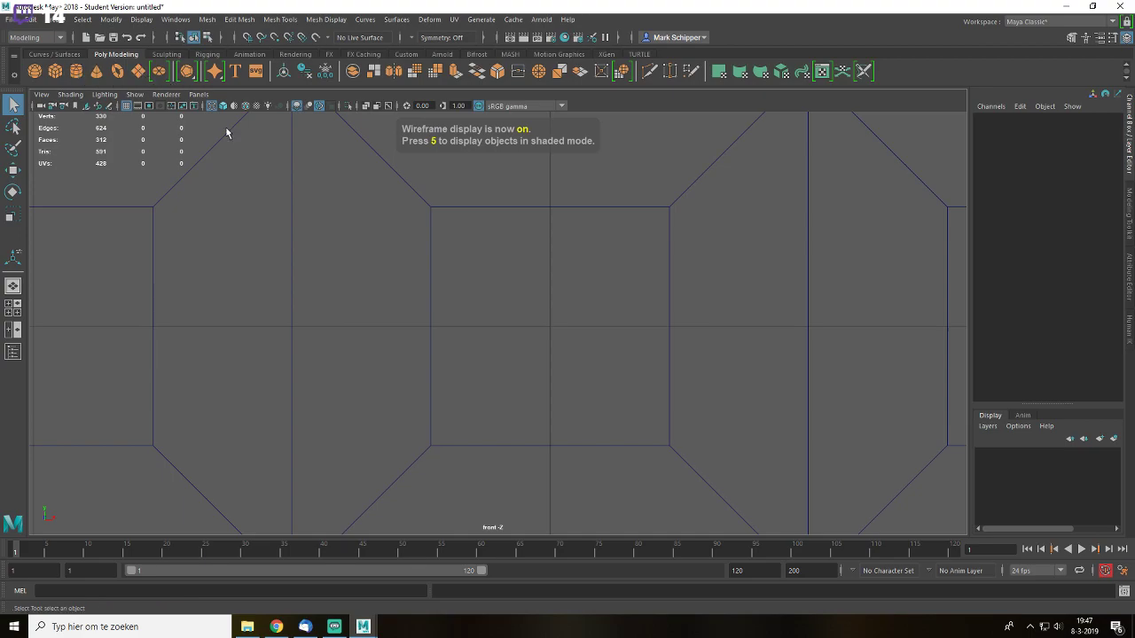
{"action": "left_click", "coordinate": [139, 71]}
{"action": "left_click_drag", "start_coordinate": [416, 193], "coordinate": [687, 472]}
{"action": "type", "text": "1"}
{"action": "key", "text": "Tab"}
{"action": "type", "text": "1"}
{"action": "key", "text": "Tab"}
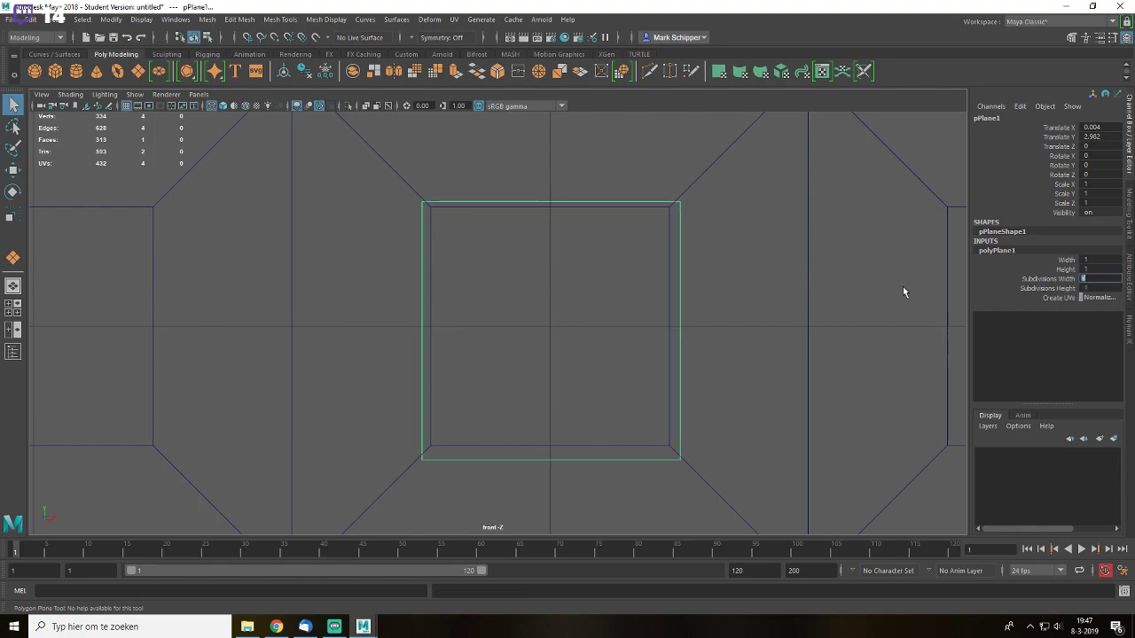
- Set the plane's width and height to 1.2 and centre it over the middle window opening
{"action": "left_click", "coordinate": [1097, 259]}
{"action": "type", "text": "1.2"}
{"action": "key", "text": "Tab"}
{"action": "type", "text": "1.2"}
{"action": "key", "text": "Return"}
{"action": "middle_click_drag", "start_coordinate": [596, 286], "coordinate": [595, 302], "text": "alt"}
{"action": "key", "text": "w"}
{"action": "left_click_drag", "start_coordinate": [569, 327], "coordinate": [568, 321]}
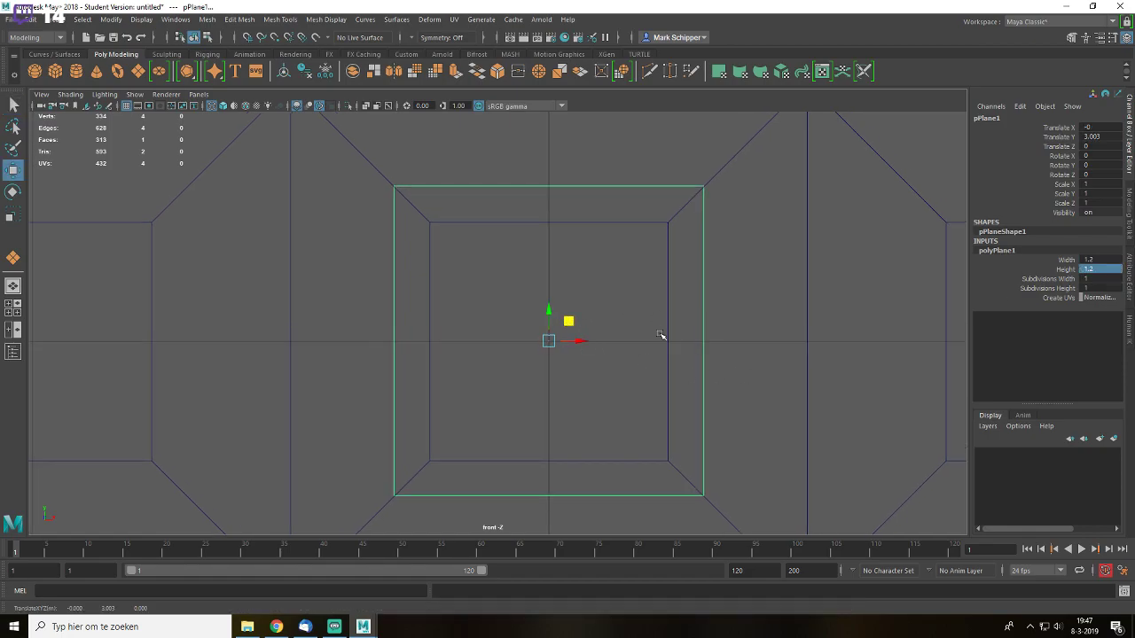
- Extrude the plane's face inward with an offset of 13.8 to form a border around the window
{"action": "right_click_drag", "start_coordinate": [618, 278], "coordinate": [599, 303]}
{"action": "left_click", "coordinate": [594, 293]}
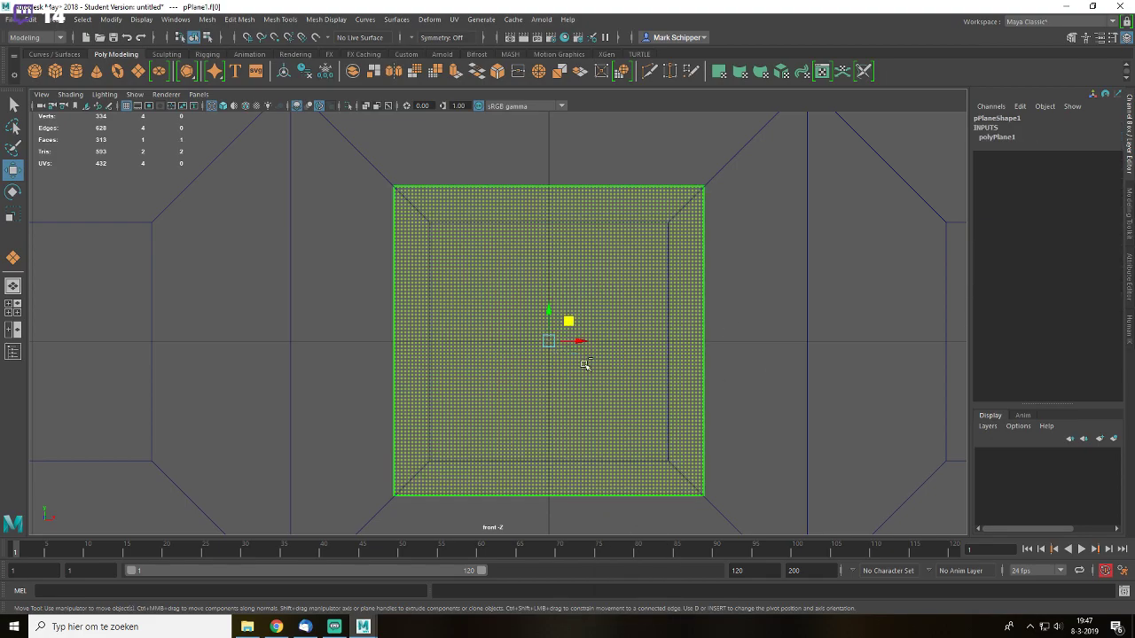
{"action": "key", "text": "ctrl+e"}
{"action": "left_click_drag", "start_coordinate": [792, 359], "coordinate": [874, 358]}
{"action": "key", "text": "q"}
- Move the whole window plane forward along Z to 6.604, onto the front wall's middle upper window
{"action": "key", "text": "space"}
{"action": "left_click_drag", "start_coordinate": [603, 269], "coordinate": [638, 290], "text": "alt"}
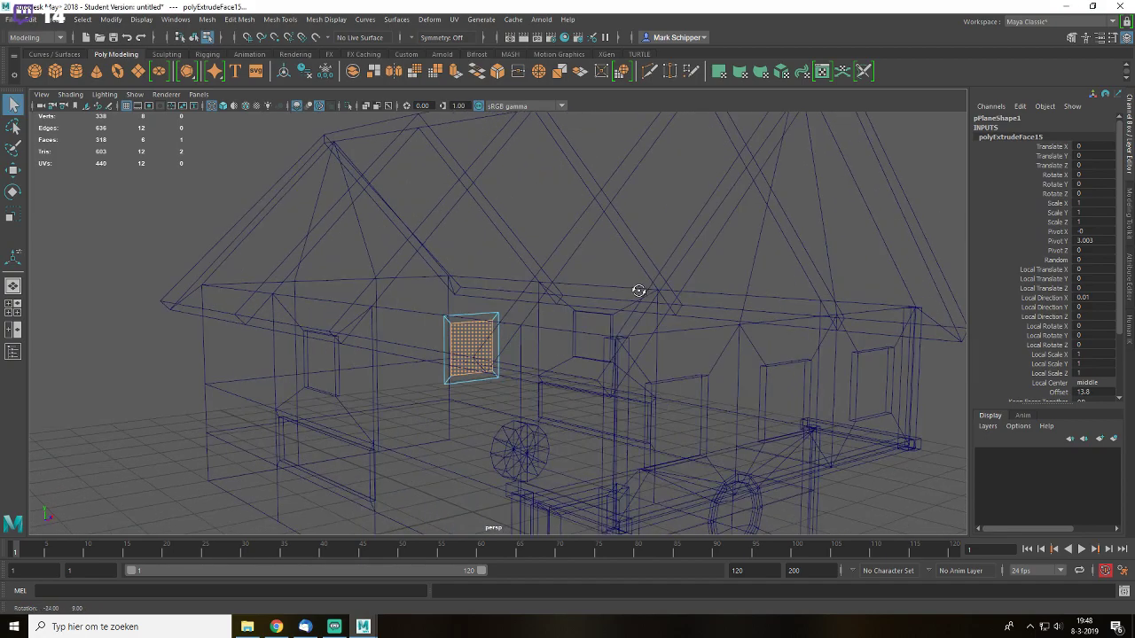
{"action": "key", "text": "F8"}
{"action": "key", "text": "w"}
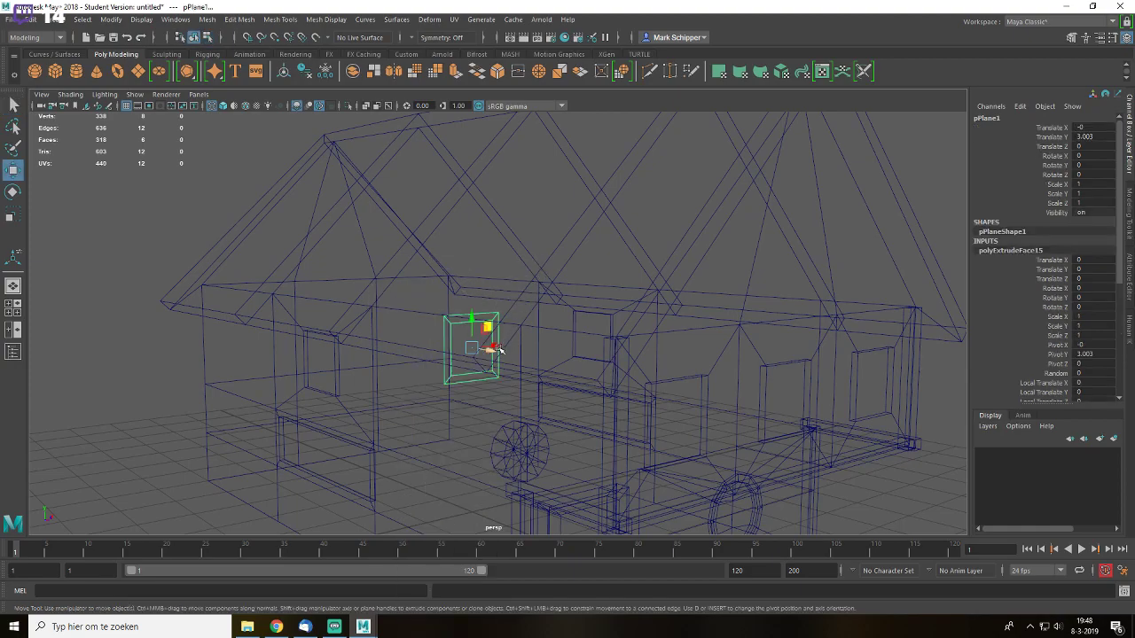
{"action": "left_click_drag", "start_coordinate": [488, 349], "coordinate": [811, 412]}
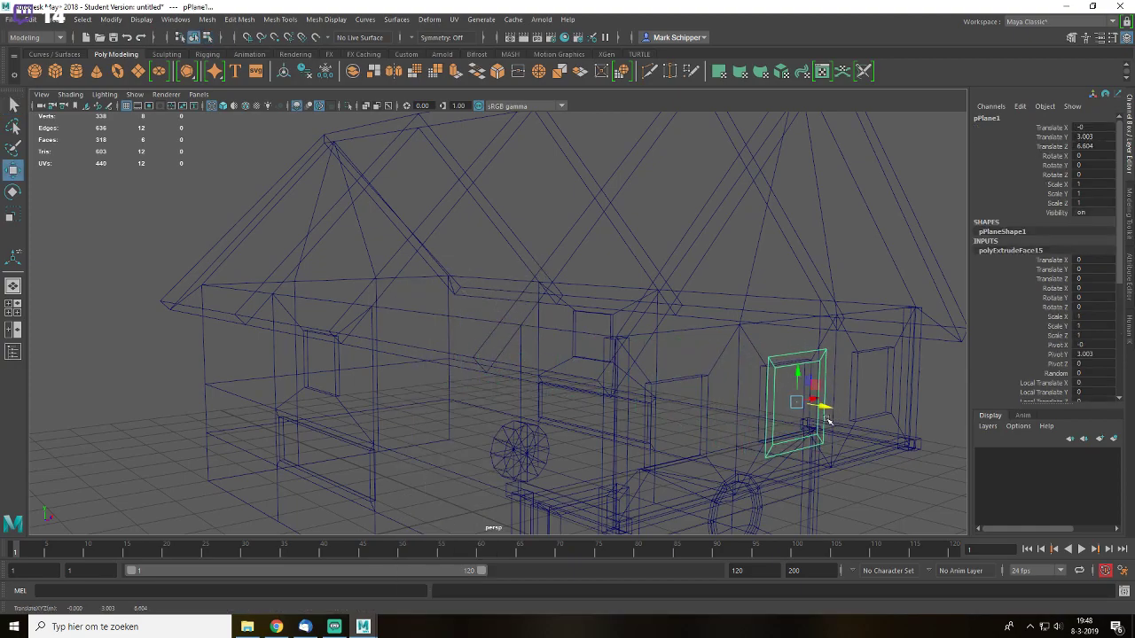
- Isolate the window plane in shaded view and delete the full-size face overlapping its border
{"action": "key", "text": "f"}
{"action": "key", "text": "5"}
{"action": "left_click_drag", "start_coordinate": [701, 365], "coordinate": [572, 339], "text": "alt"}
{"action": "key", "text": "q"}
{"action": "mouse_move", "coordinate": [547, 289]}
{"action": "left_mouse_down", "text": "alt"}
{"action": "mouse_move", "coordinate": [471, 289]}
{"action": "mouse_move", "coordinate": [544, 281]}
{"action": "left_mouse_up", "text": "alt"}
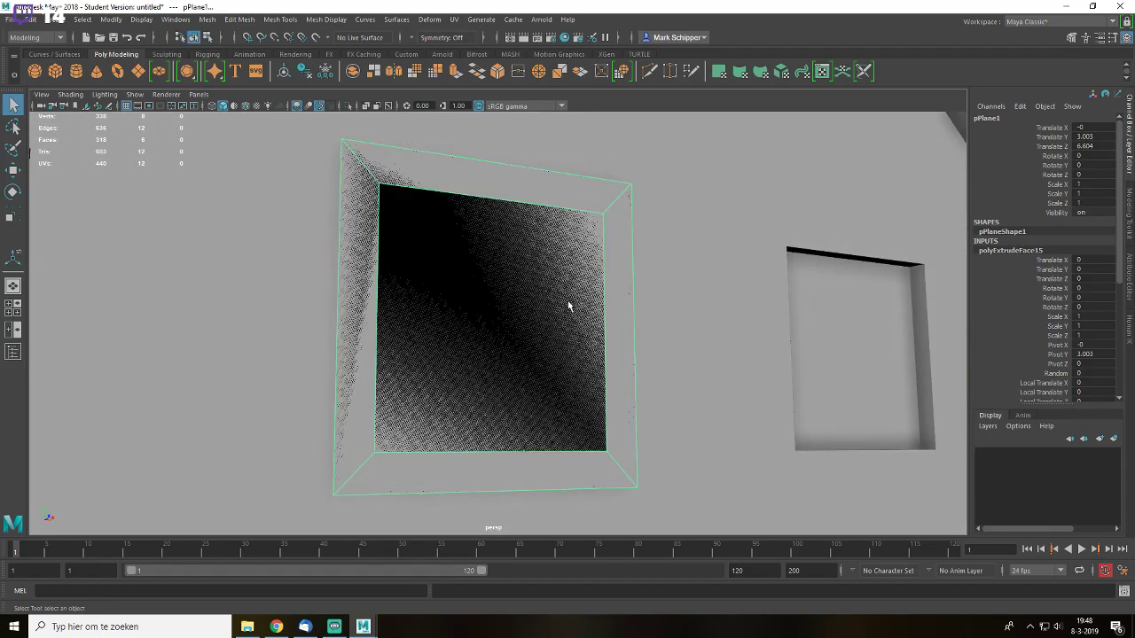
{"action": "mouse_move", "coordinate": [592, 334]}
{"action": "left_mouse_down", "text": "alt"}
{"action": "mouse_move", "coordinate": [552, 274]}
{"action": "mouse_move", "coordinate": [552, 304]}
{"action": "mouse_move", "coordinate": [582, 334]}
{"action": "left_mouse_up", "text": "alt"}
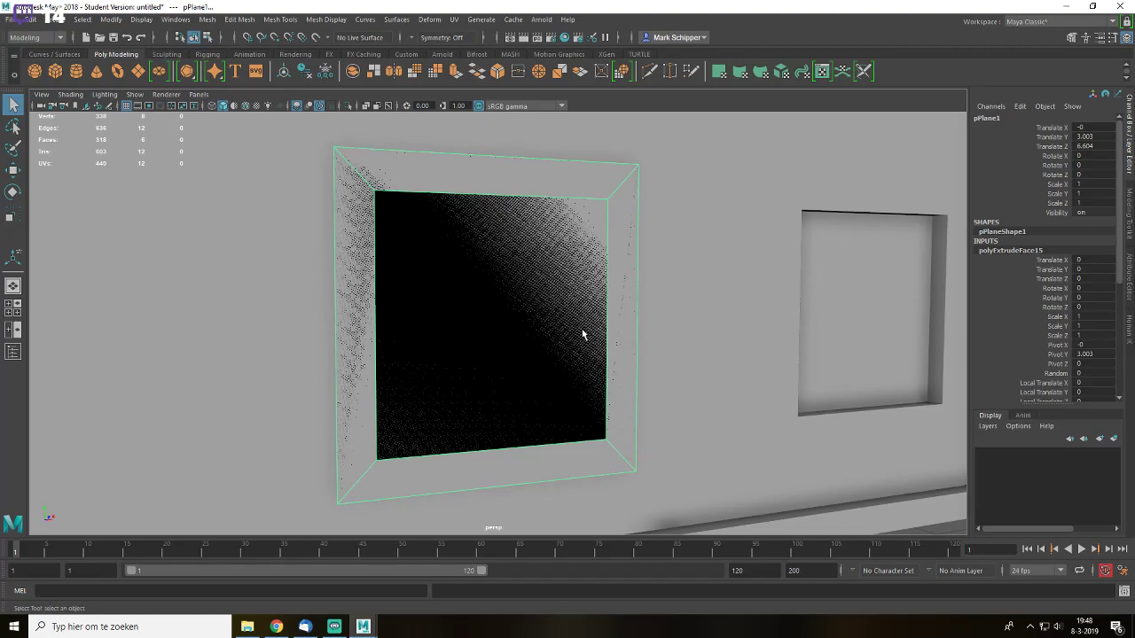
{"action": "key", "text": "ctrl+1"}
{"action": "right_click_drag", "start_coordinate": [570, 229], "coordinate": [574, 259]}
{"action": "left_click", "coordinate": [533, 270]}
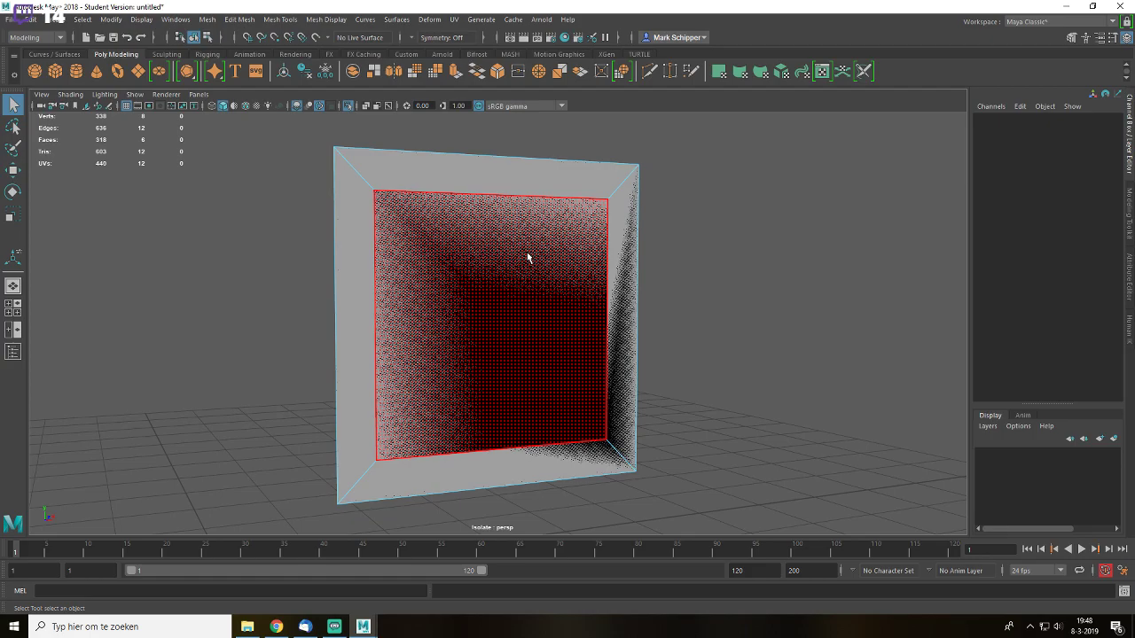
{"action": "left_click", "coordinate": [527, 188]}
{"action": "left_click", "coordinate": [693, 223]}
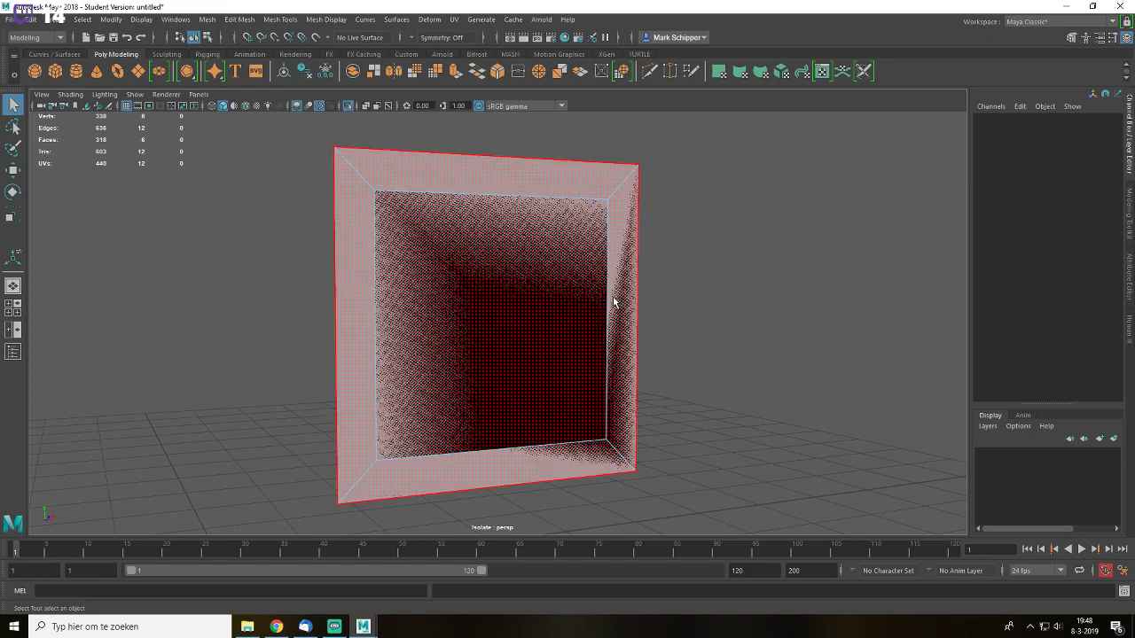
{"action": "left_click", "coordinate": [607, 406]}
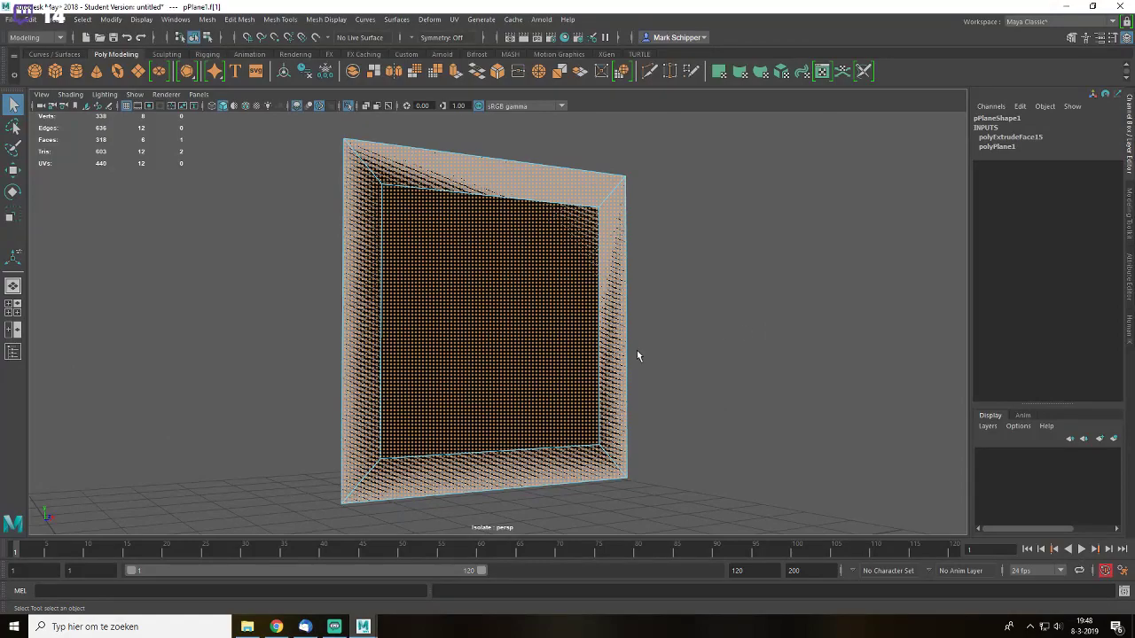
{"action": "key", "text": "Delete"}
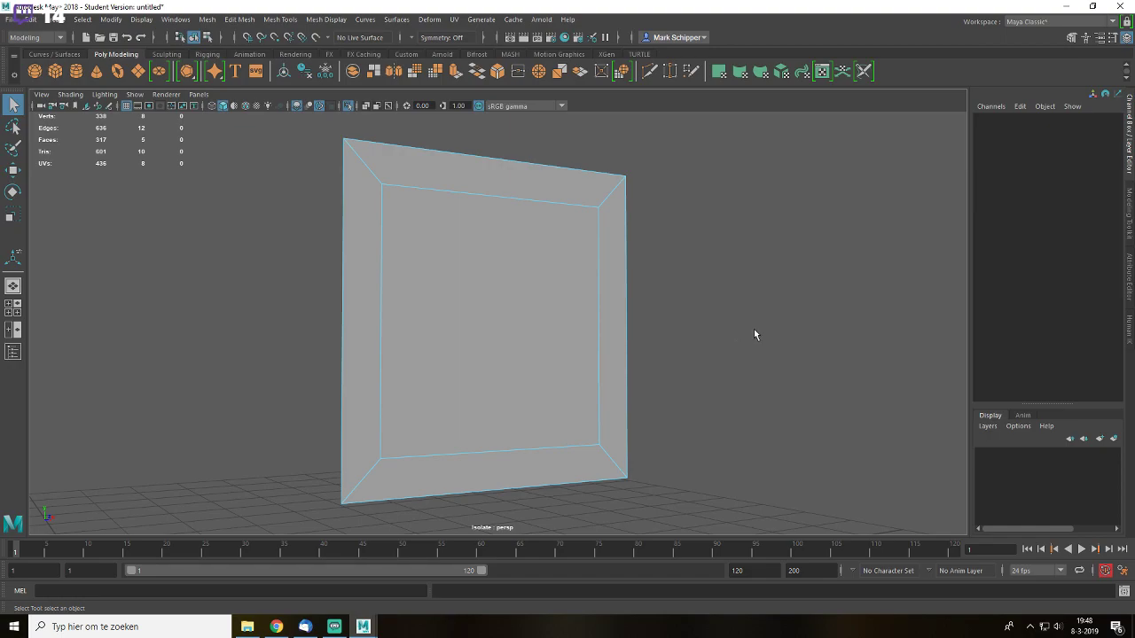
- Delete the inner square face to leave a hollow window frame, and show the rest of the house again
{"action": "left_click_drag", "start_coordinate": [689, 331], "coordinate": [676, 309], "text": "alt"}
{"action": "left_click", "coordinate": [614, 297]}
{"action": "key", "text": "Delete"}
{"action": "left_click", "coordinate": [728, 205]}
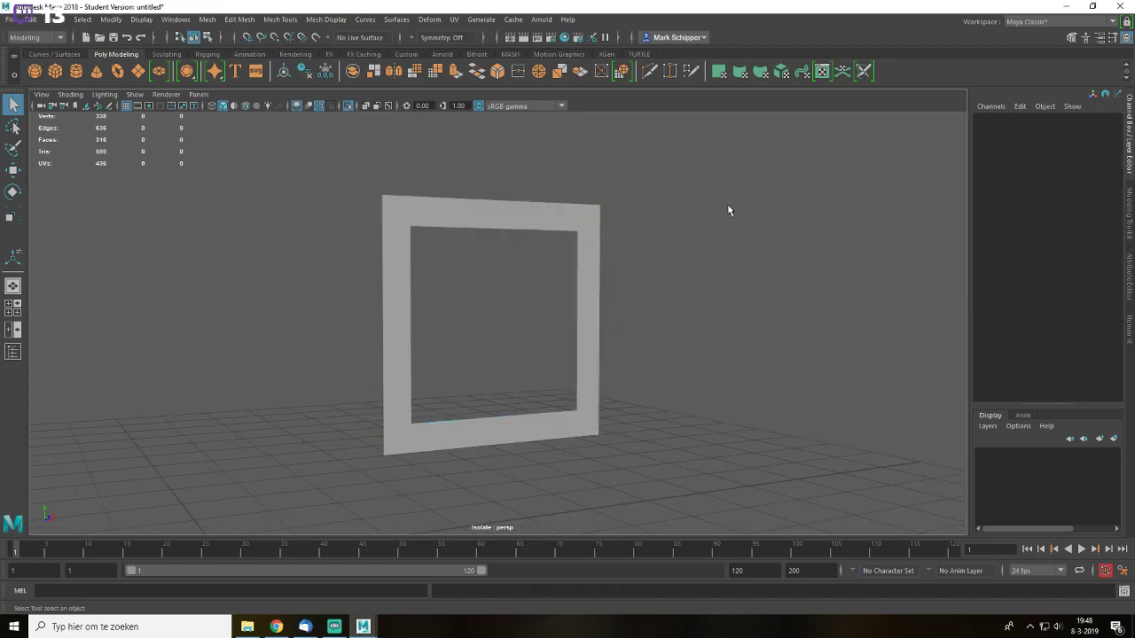
{"action": "key", "text": "ctrl+1"}
- Extrude all outer and inner border edges of the window frame to give it thickness
{"action": "left_click", "coordinate": [578, 229]}
{"action": "left_click_drag", "start_coordinate": [578, 229], "coordinate": [532, 220], "text": "alt"}
{"action": "right_click_drag", "start_coordinate": [503, 184], "coordinate": [497, 157]}
{"action": "double_click", "coordinate": [492, 156]}
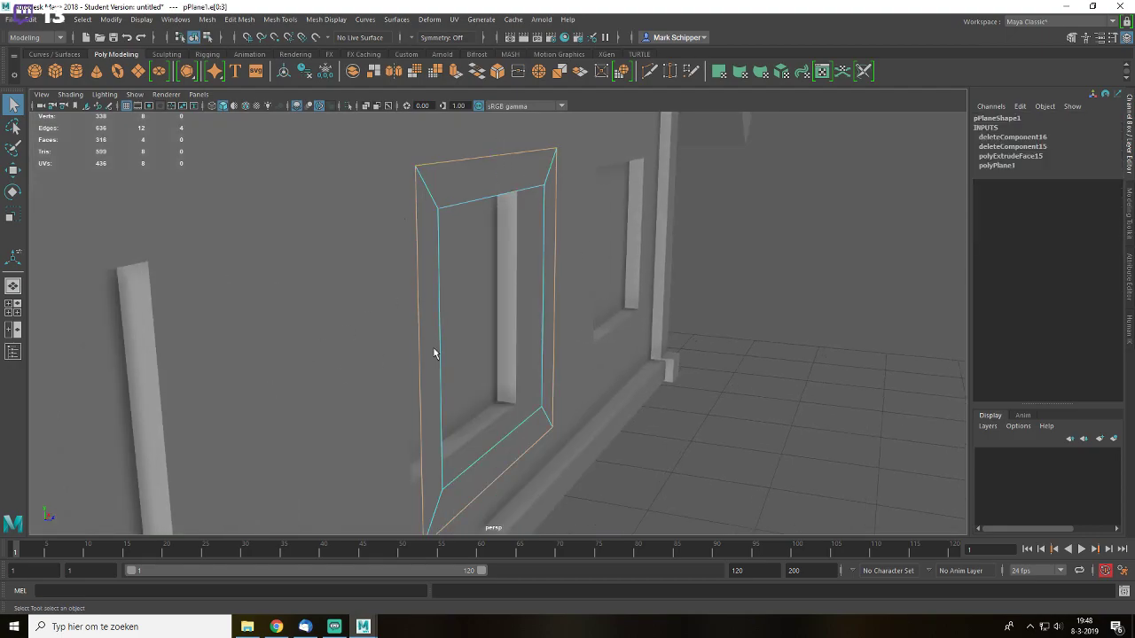
{"action": "double_click", "coordinate": [542, 318], "text": "shift"}
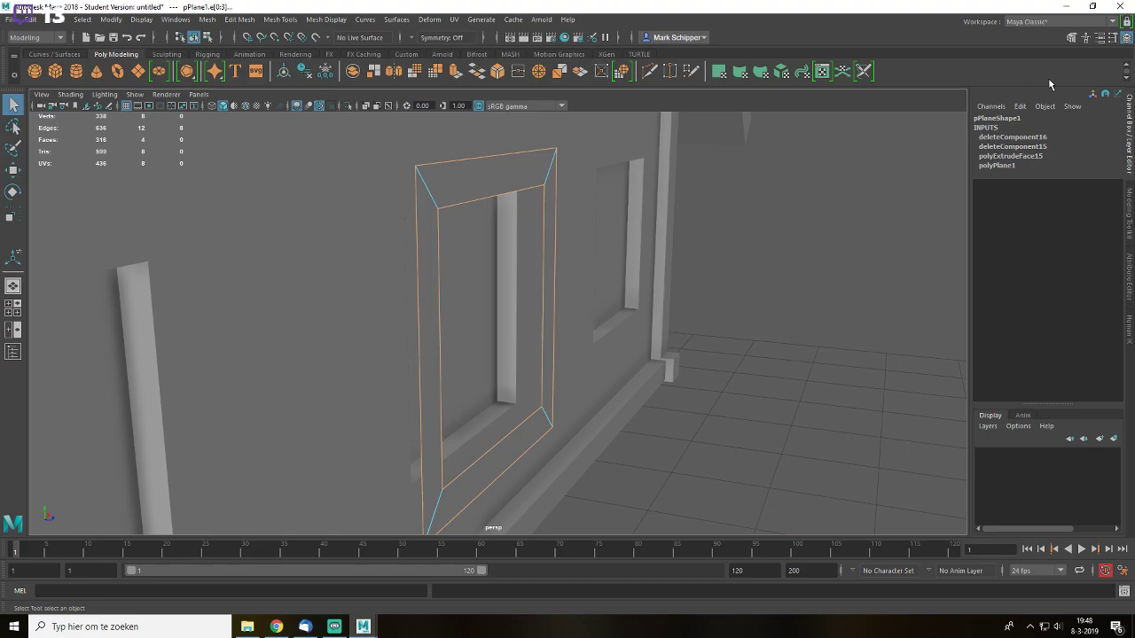
{"action": "left_click", "coordinate": [1070, 39]}
{"action": "left_click", "coordinate": [1005, 390]}
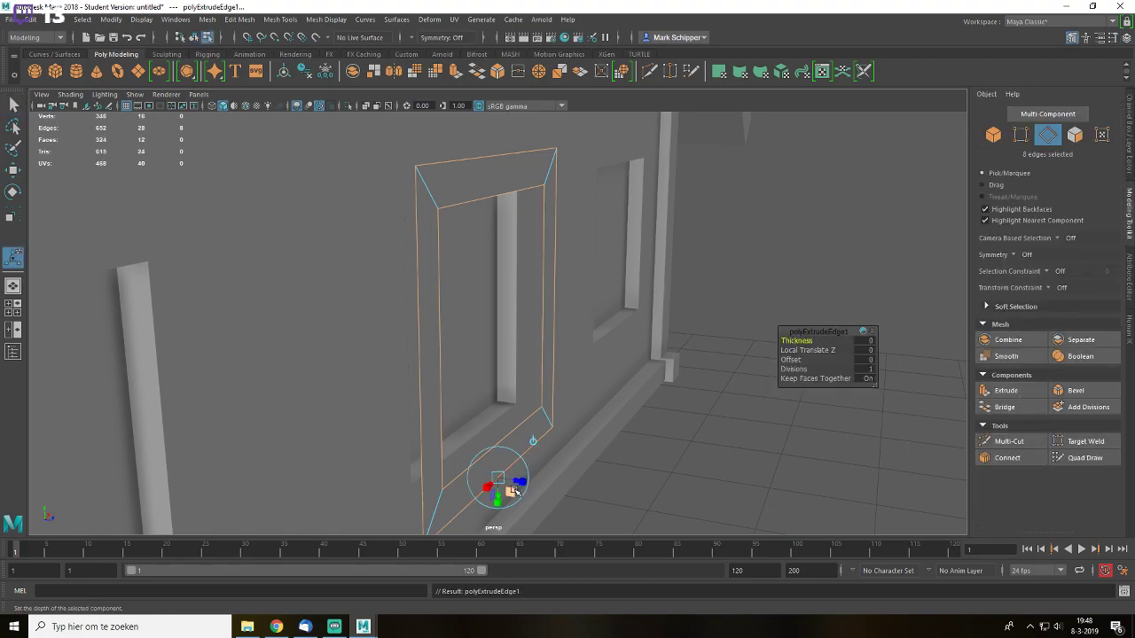
{"action": "left_click_drag", "start_coordinate": [514, 482], "coordinate": [488, 474]}
{"action": "key", "text": "q"}
{"action": "key", "text": "F8"}
{"action": "scroll", "coordinate": [716, 327], "scroll_direction": "down", "scroll_amount": 4}
{"action": "left_click", "coordinate": [716, 327]}
{"action": "left_click_drag", "start_coordinate": [578, 418], "coordinate": [504, 391], "text": "alt"}
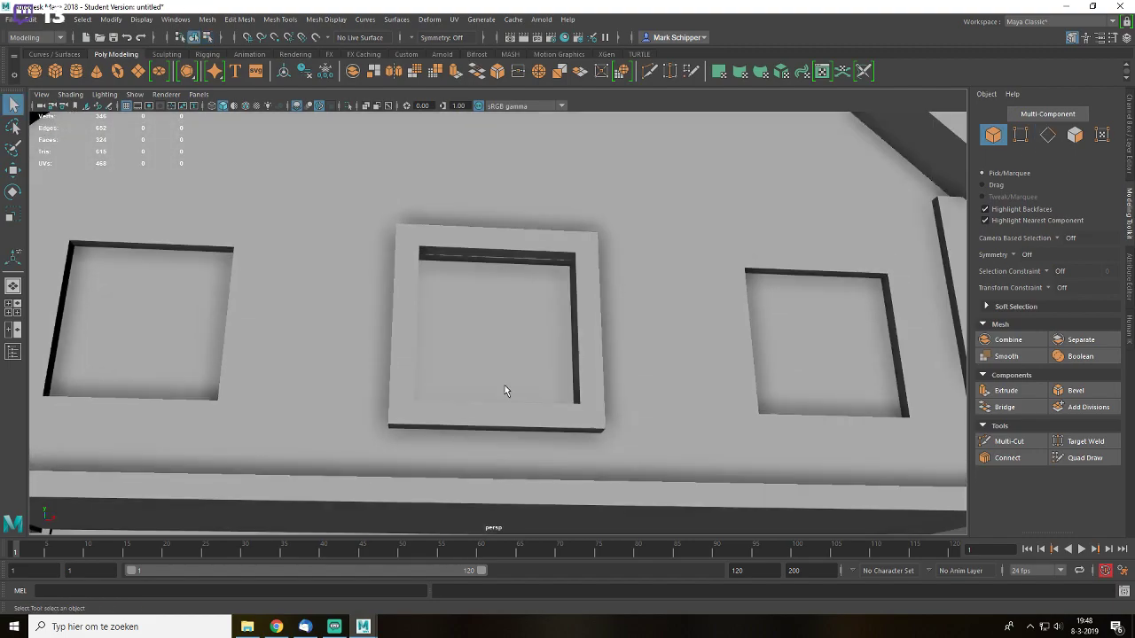
- Move the window frame back along Z to about 6.546 so it sits deeper in the wall
{"action": "left_click", "coordinate": [507, 236]}
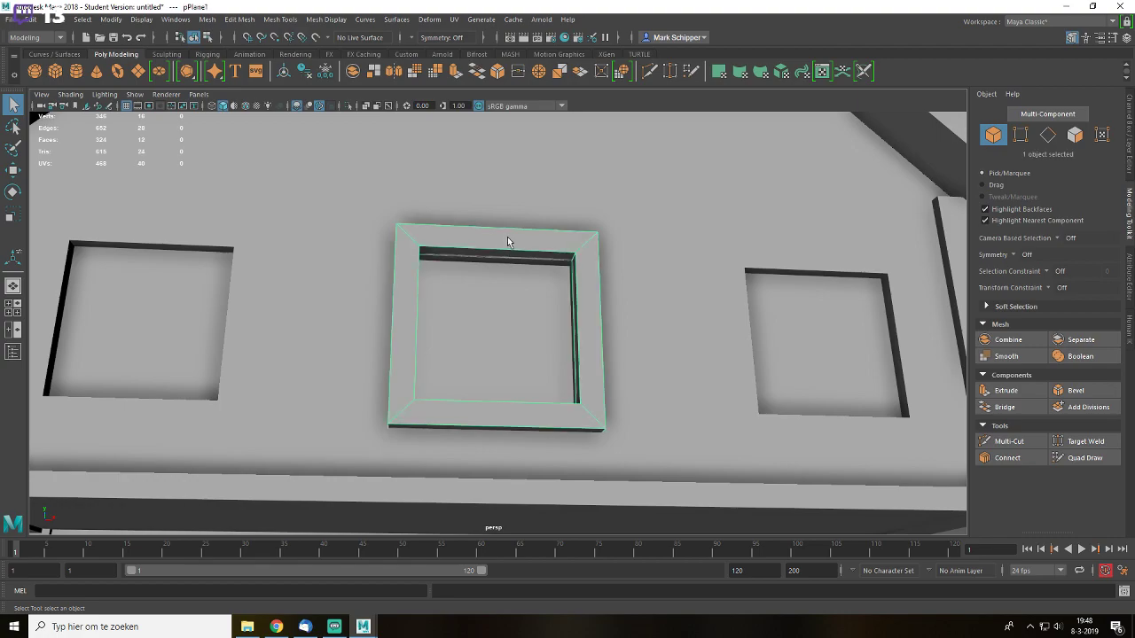
{"action": "key", "text": "f"}
{"action": "left_click_drag", "start_coordinate": [526, 311], "coordinate": [622, 357], "text": "alt"}
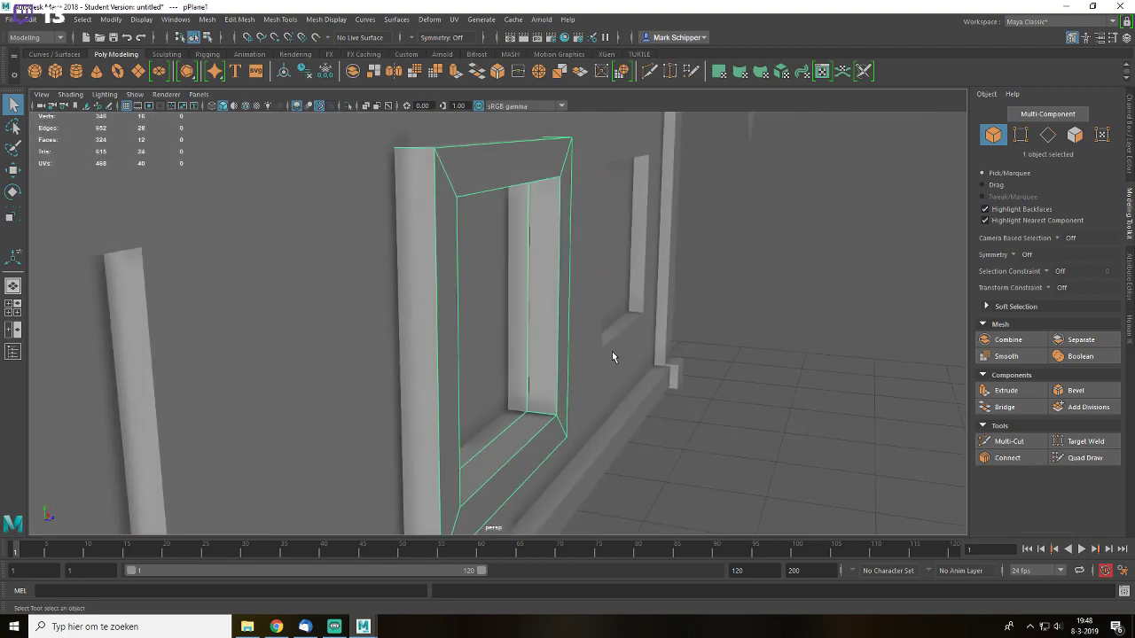
{"action": "key", "text": "w"}
{"action": "left_click_drag", "start_coordinate": [559, 329], "coordinate": [526, 330]}
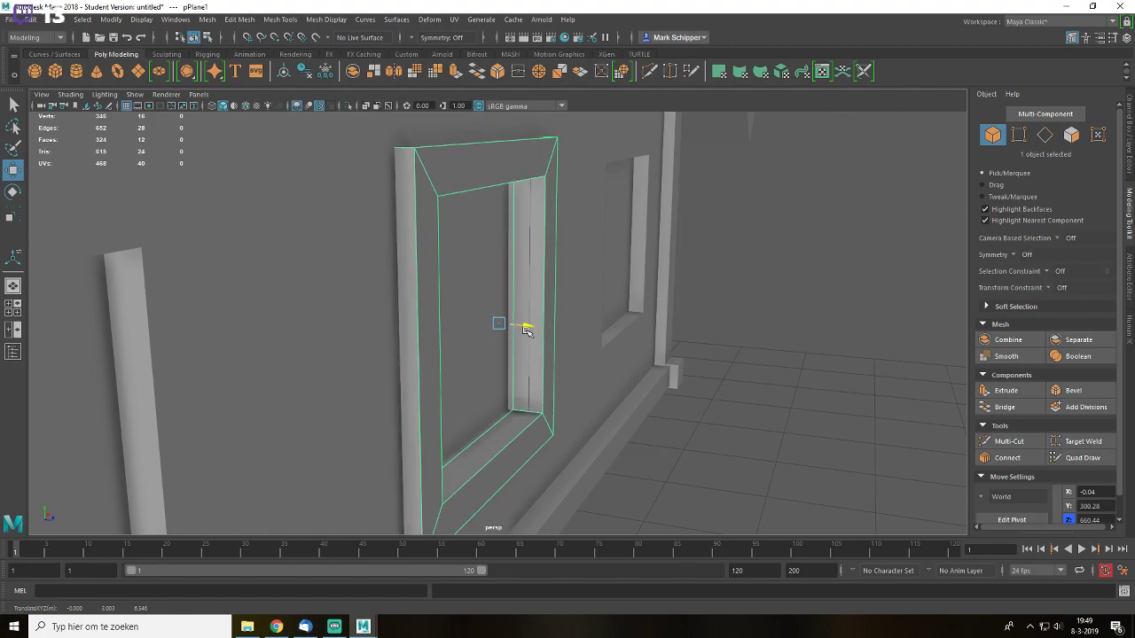
- Duplicate the middle window frame and move the copy along X to about -199.62, over the neighbouring window opening
{"action": "left_click", "coordinate": [806, 439]}
{"action": "left_click_drag", "start_coordinate": [689, 399], "coordinate": [558, 284], "text": "alt"}
{"action": "scroll", "coordinate": [568, 365], "scroll_direction": "down", "scroll_amount": 4}
{"action": "left_click", "coordinate": [568, 363]}
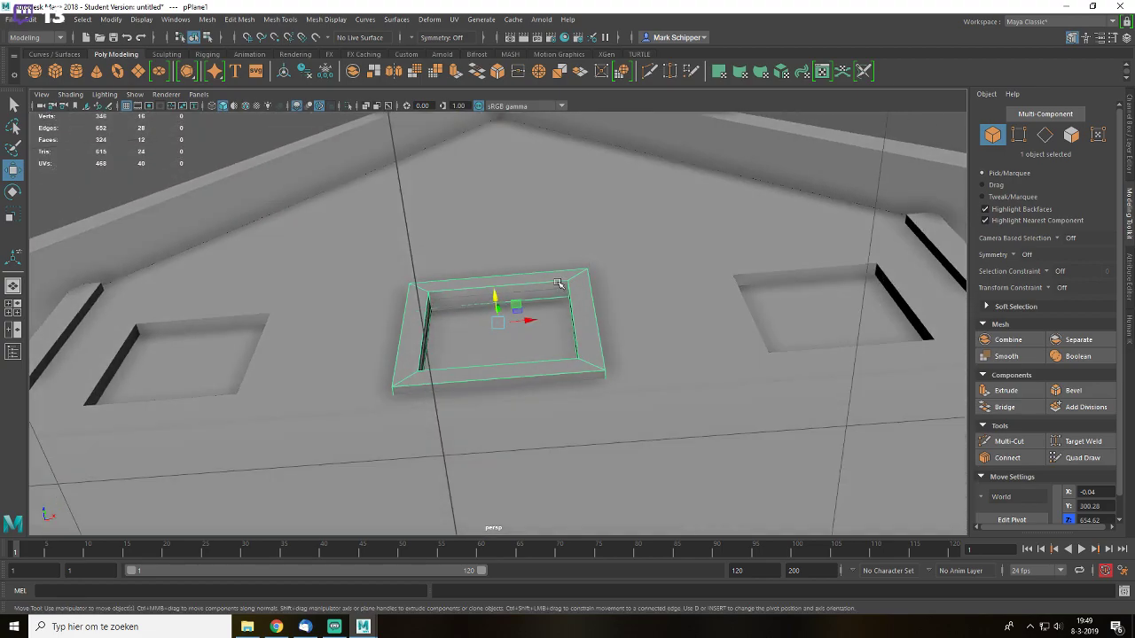
{"action": "middle_click_drag", "start_coordinate": [492, 305], "coordinate": [776, 273], "text": "alt"}
{"action": "key", "text": "ctrl+d"}
{"action": "left_click_drag", "start_coordinate": [810, 291], "coordinate": [487, 318]}
{"action": "middle_click_drag", "start_coordinate": [797, 320], "coordinate": [489, 337]}
{"action": "key", "text": "ctrl+z"}
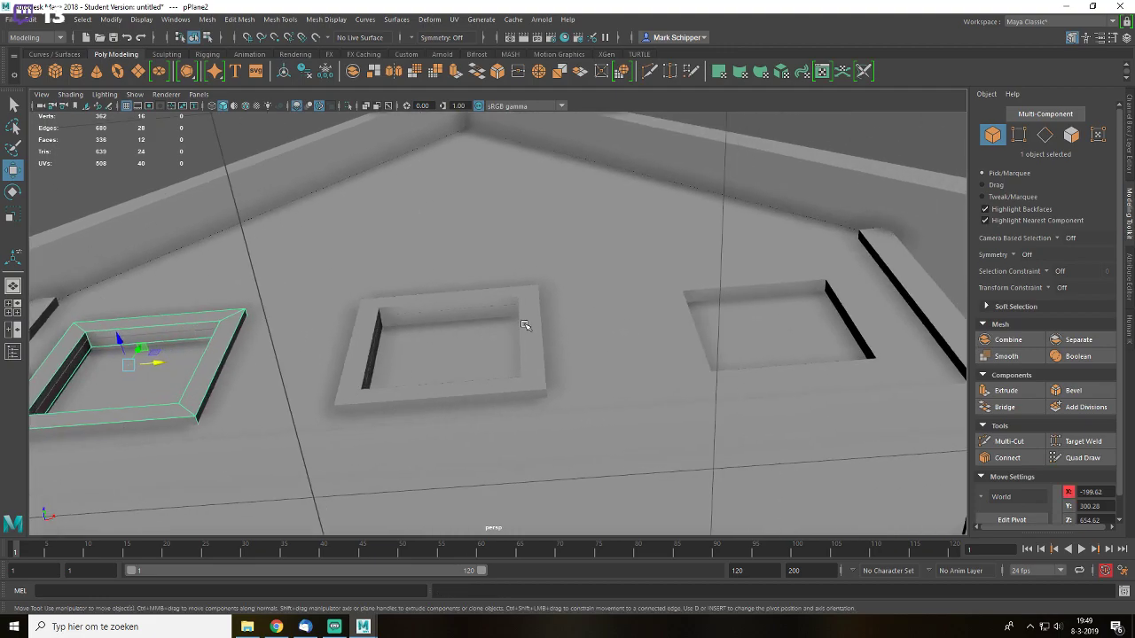
- Duplicate the middle window frame again and move this copy along X to about 199.25, over the other side opening
{"action": "left_click", "coordinate": [525, 325]}
{"action": "key", "text": "ctrl+d"}
{"action": "left_click_drag", "start_coordinate": [486, 338], "coordinate": [799, 336]}
{"action": "key", "text": "f"}
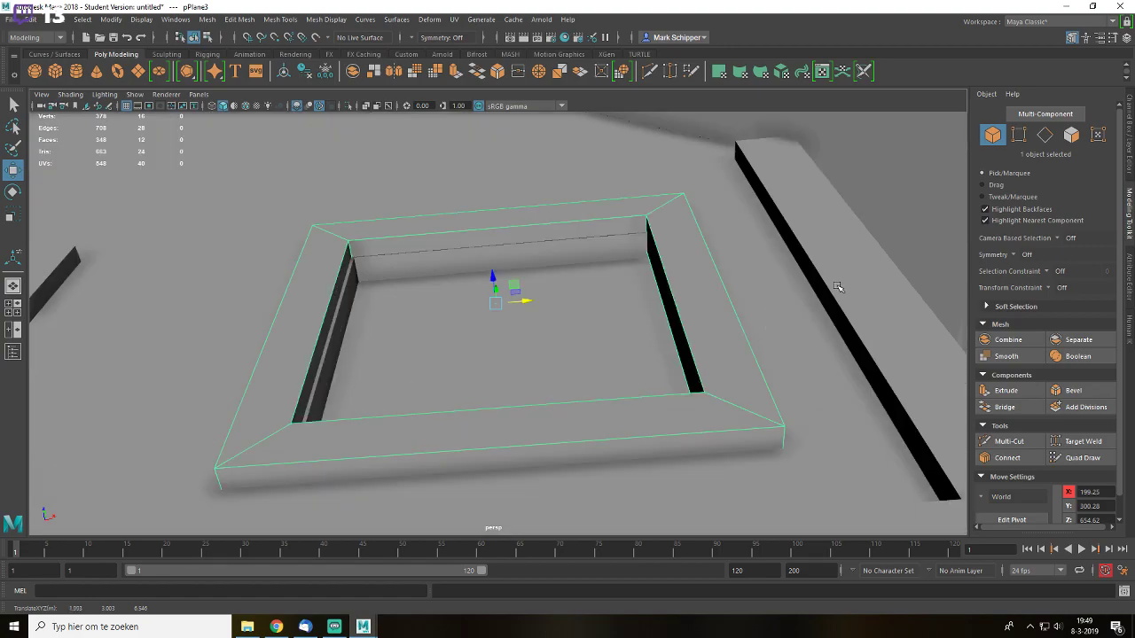
{"action": "right_click_drag", "start_coordinate": [841, 276], "coordinate": [759, 307], "text": "alt"}
{"action": "left_click", "coordinate": [840, 239]}
{"action": "left_click_drag", "start_coordinate": [785, 279], "coordinate": [717, 316], "text": "alt"}
{"action": "right_click_drag", "start_coordinate": [717, 316], "coordinate": [657, 324], "text": "alt"}
{"action": "left_click_drag", "start_coordinate": [586, 352], "coordinate": [570, 240], "text": "alt"}
- Duplicate the horizontal trim beam and place the copy along the top of the upper-floor front wall, below the gable
{"action": "double_click", "coordinate": [550, 260]}
{"action": "scroll", "coordinate": [559, 266], "scroll_direction": "up", "scroll_amount": 2}
{"action": "left_click", "coordinate": [813, 227]}
{"action": "left_click_drag", "start_coordinate": [780, 277], "coordinate": [710, 271], "text": "alt"}
{"action": "left_click", "coordinate": [625, 272]}
{"action": "scroll", "coordinate": [622, 276], "scroll_direction": "down", "scroll_amount": 5}
{"action": "left_click_drag", "start_coordinate": [618, 285], "coordinate": [603, 331], "text": "alt"}
{"action": "key", "text": "ctrl+z"}
{"action": "scroll", "coordinate": [560, 364], "scroll_direction": "up", "scroll_amount": 3}
{"action": "left_click", "coordinate": [661, 178]}
{"action": "key", "text": "f"}
{"action": "left_click_drag", "start_coordinate": [654, 195], "coordinate": [562, 335], "text": "alt"}
{"action": "scroll", "coordinate": [633, 337], "scroll_direction": "down", "scroll_amount": 3}
{"action": "left_click_drag", "start_coordinate": [505, 312], "coordinate": [351, 274], "text": "alt"}
{"action": "middle_click_drag", "start_coordinate": [351, 273], "coordinate": [469, 278], "text": "alt"}
{"action": "scroll", "coordinate": [469, 279], "scroll_direction": "up", "scroll_amount": 3}
{"action": "left_click_drag", "start_coordinate": [500, 255], "coordinate": [572, 221], "text": "alt"}
- Move the four vertices at one end of the new top beam outward past the corner post
{"action": "key", "text": "q"}
{"action": "left_click", "coordinate": [590, 186]}
{"action": "left_click", "coordinate": [599, 184]}
{"action": "right_click_drag", "start_coordinate": [562, 208], "coordinate": [519, 199]}
{"action": "left_click_drag", "start_coordinate": [572, 198], "coordinate": [484, 283], "text": "alt"}
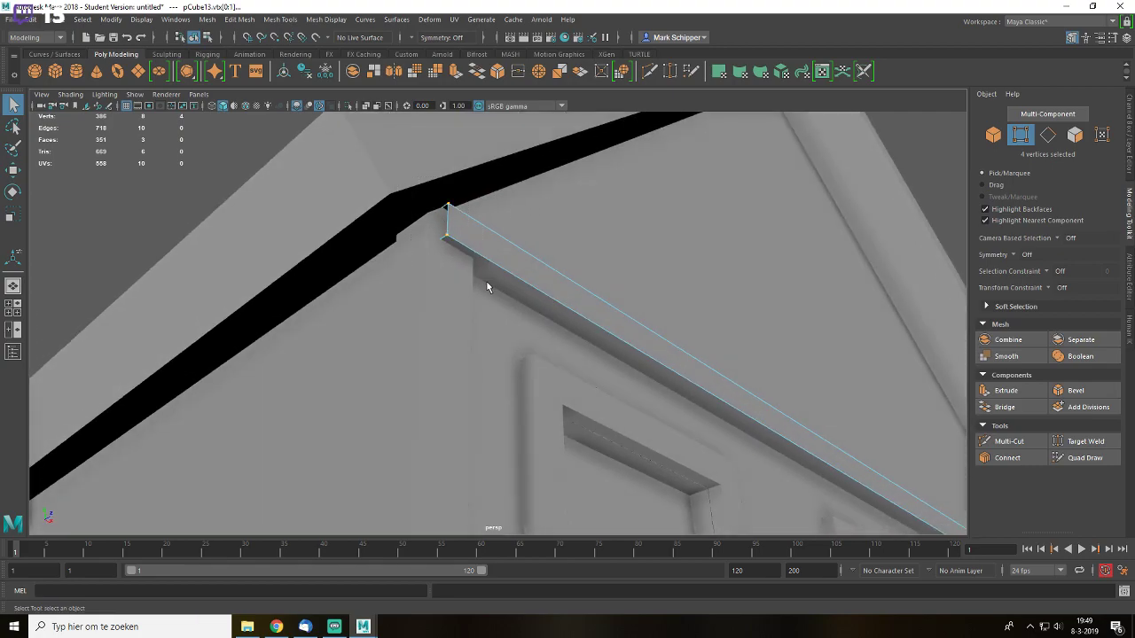
{"action": "key", "text": "w"}
{"action": "left_click_drag", "start_coordinate": [451, 245], "coordinate": [399, 233]}
{"action": "left_click", "coordinate": [362, 286]}
- Adjust the vertices at the top beam's opposite end so it reaches over the other corner post, and return to object selection
{"action": "scroll", "coordinate": [361, 289], "scroll_direction": "down", "scroll_amount": 3}
{"action": "left_click_drag", "start_coordinate": [518, 281], "coordinate": [414, 340], "text": "alt"}
{"action": "middle_click_drag", "start_coordinate": [761, 390], "coordinate": [239, 302], "text": "alt"}
{"action": "middle_click_drag", "start_coordinate": [612, 355], "coordinate": [488, 361], "text": "alt"}
{"action": "left_click_drag", "start_coordinate": [545, 288], "coordinate": [658, 370]}
{"action": "left_click_drag", "start_coordinate": [639, 356], "coordinate": [674, 310], "text": "alt"}
{"action": "right_click_drag", "start_coordinate": [537, 286], "coordinate": [595, 268]}
{"action": "left_click", "coordinate": [780, 217]}
- Examine the three framed upper-floor windows and the new top beam from several angles
{"action": "scroll", "coordinate": [542, 361], "scroll_direction": "down", "scroll_amount": 3}
{"action": "left_click_drag", "start_coordinate": [542, 361], "coordinate": [576, 292], "text": "alt"}
{"action": "scroll", "coordinate": [504, 334], "scroll_direction": "down", "scroll_amount": 6}
{"action": "scroll", "coordinate": [549, 300], "scroll_direction": "up", "scroll_amount": 4}
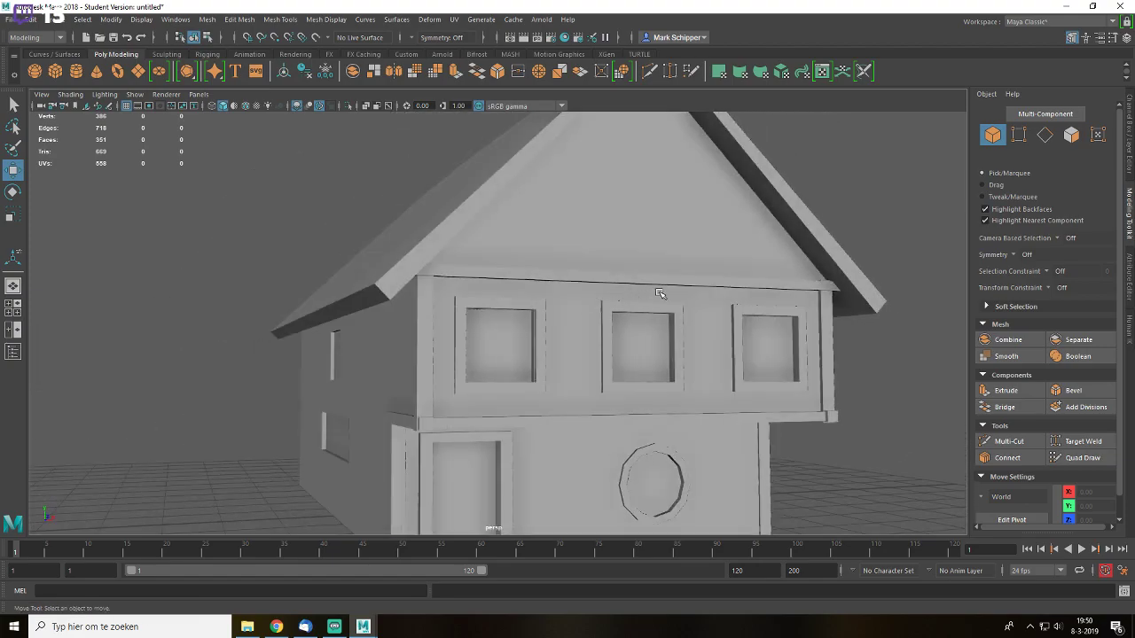
{"action": "left_click", "coordinate": [671, 320]}
{"action": "left_click", "coordinate": [669, 311]}
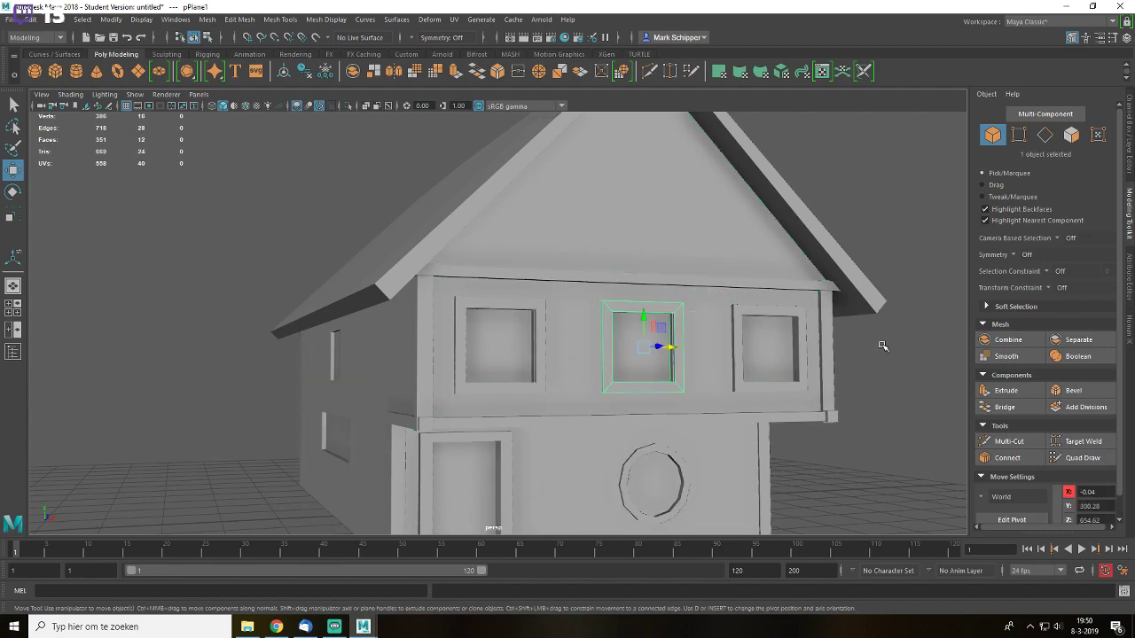
{"action": "key", "text": "f"}
{"action": "scroll", "coordinate": [727, 359], "scroll_direction": "down", "scroll_amount": 3}
{"action": "left_click", "coordinate": [902, 407]}
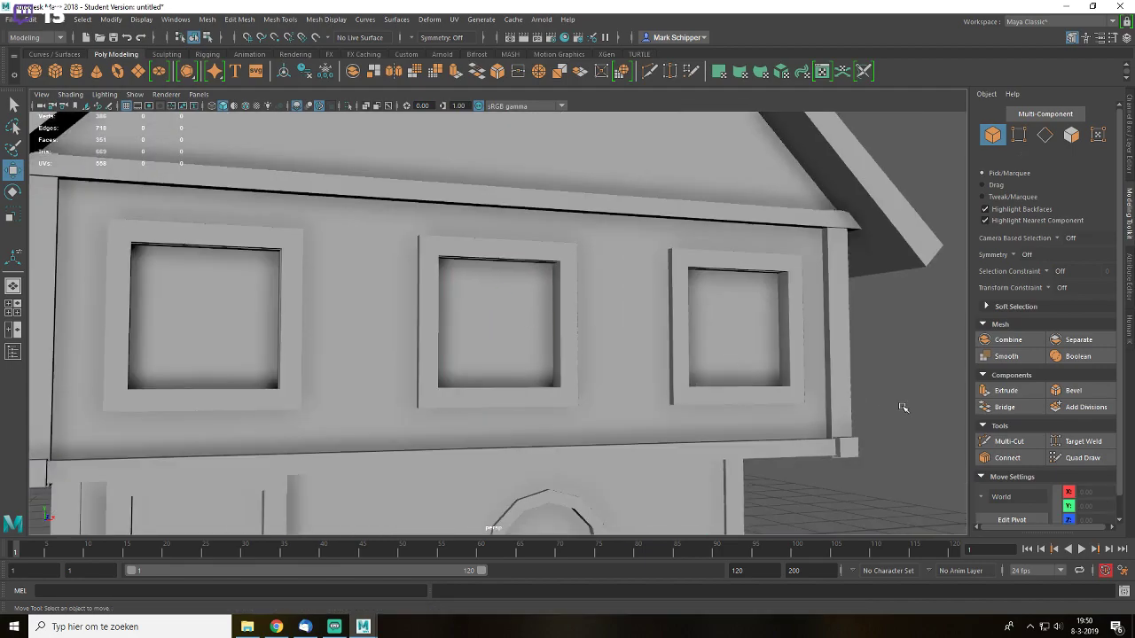
{"action": "scroll", "coordinate": [877, 409], "scroll_direction": "down", "scroll_amount": 2}
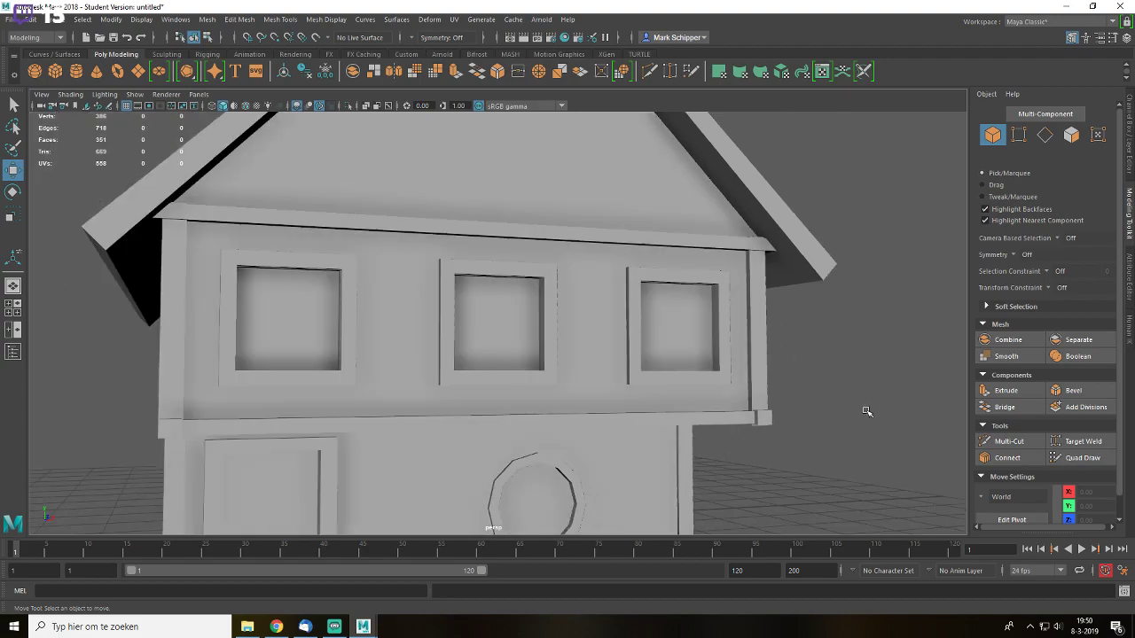
{"action": "left_click", "coordinate": [608, 377]}
{"action": "left_click", "coordinate": [856, 364]}
{"action": "left_click_drag", "start_coordinate": [583, 363], "coordinate": [611, 352], "text": "alt"}
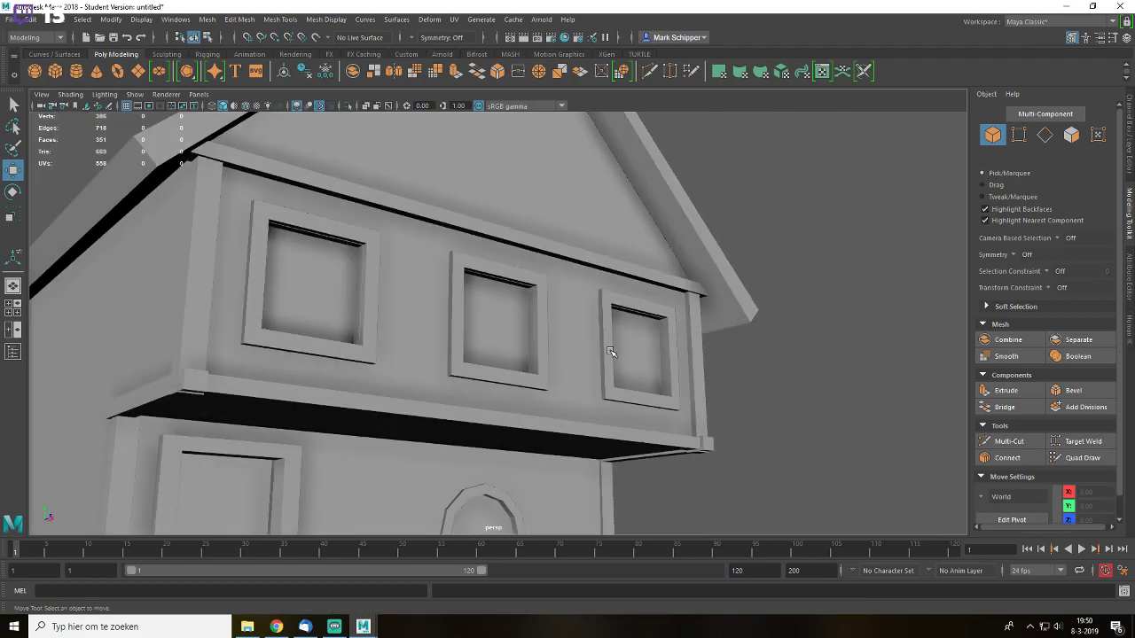
{"action": "scroll", "coordinate": [667, 378], "scroll_direction": "down", "scroll_amount": 5}
{"action": "left_click_drag", "start_coordinate": [582, 339], "coordinate": [547, 332], "text": "alt"}
{"action": "scroll", "coordinate": [555, 324], "scroll_direction": "up", "scroll_amount": 5}
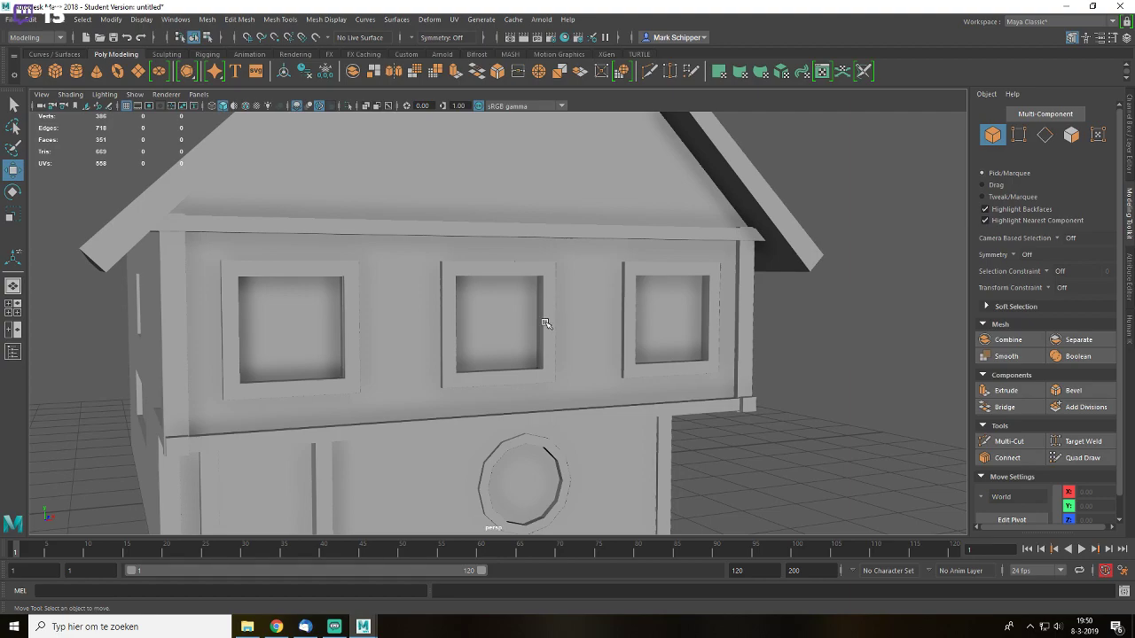
- Isolate the middle window frame and frame it in the view
{"action": "left_click", "coordinate": [545, 324]}
{"action": "key", "text": "ctrl+1"}
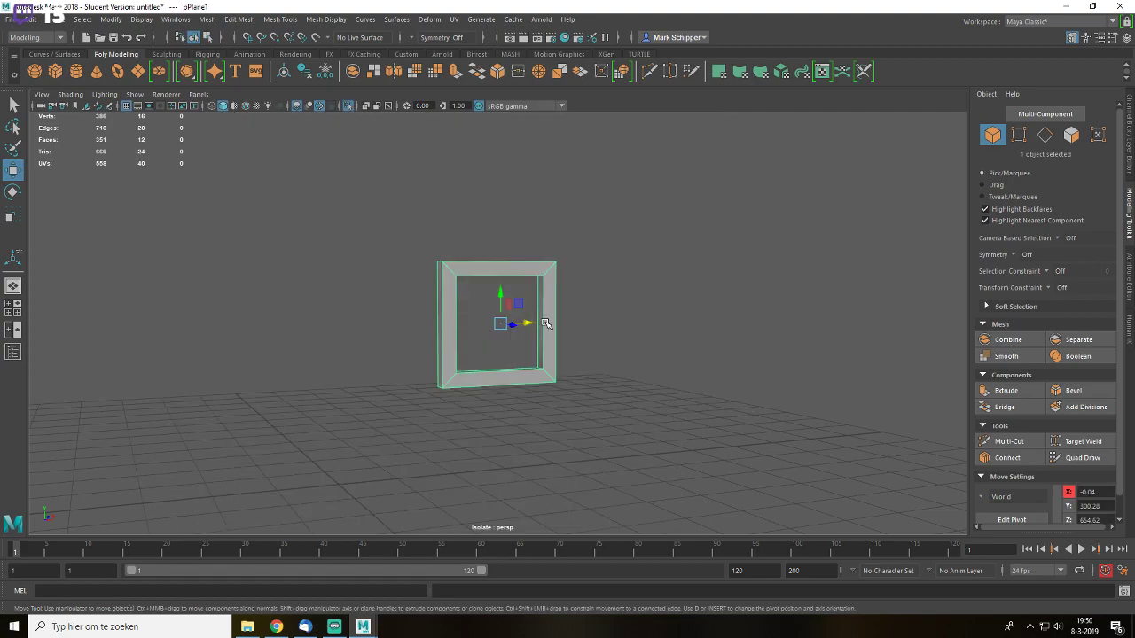
{"action": "key", "text": "f"}
{"action": "left_click_drag", "start_coordinate": [714, 286], "coordinate": [657, 276], "text": "alt"}
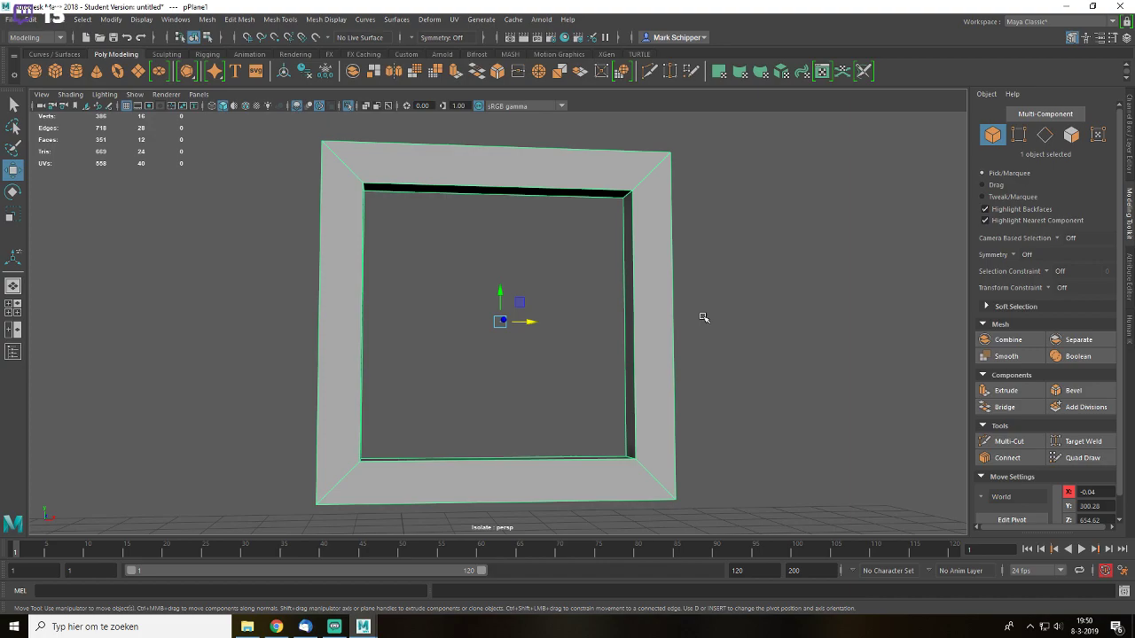
- Compare the window frame's smooth mesh preview with its unsmoothed display
{"action": "key", "text": "3"}
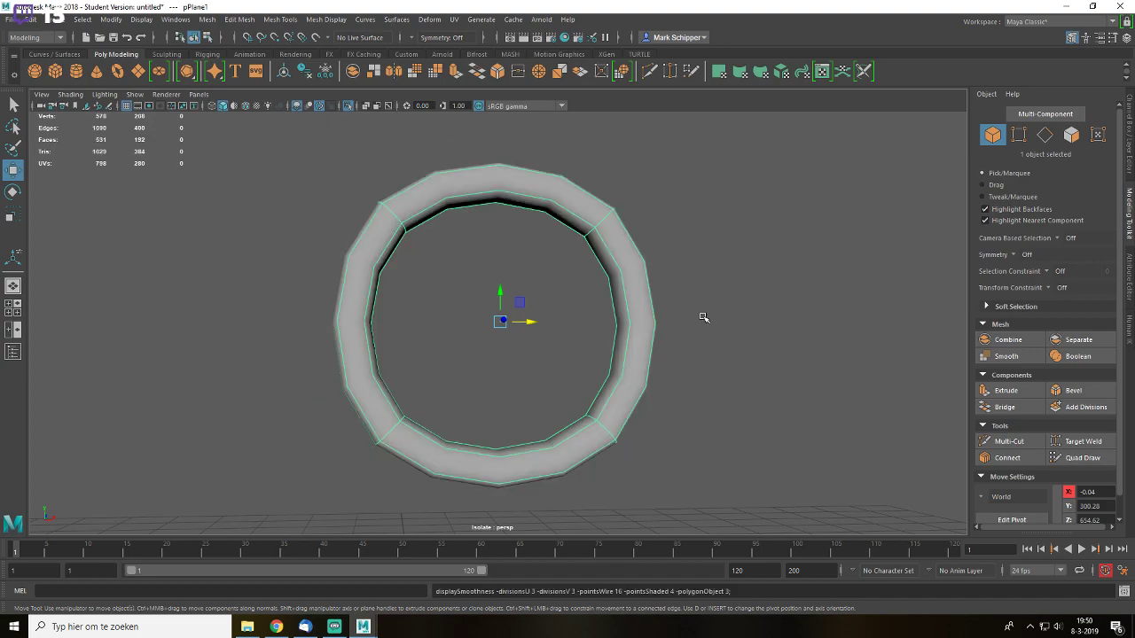
{"action": "key", "text": "3"}
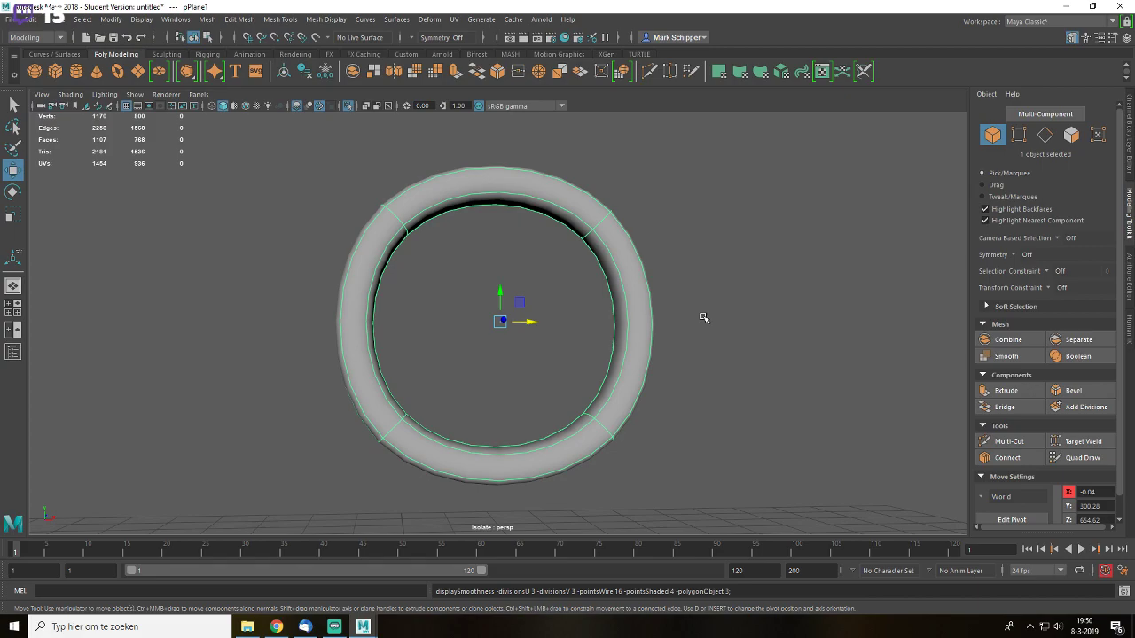
{"action": "key", "text": "1"}
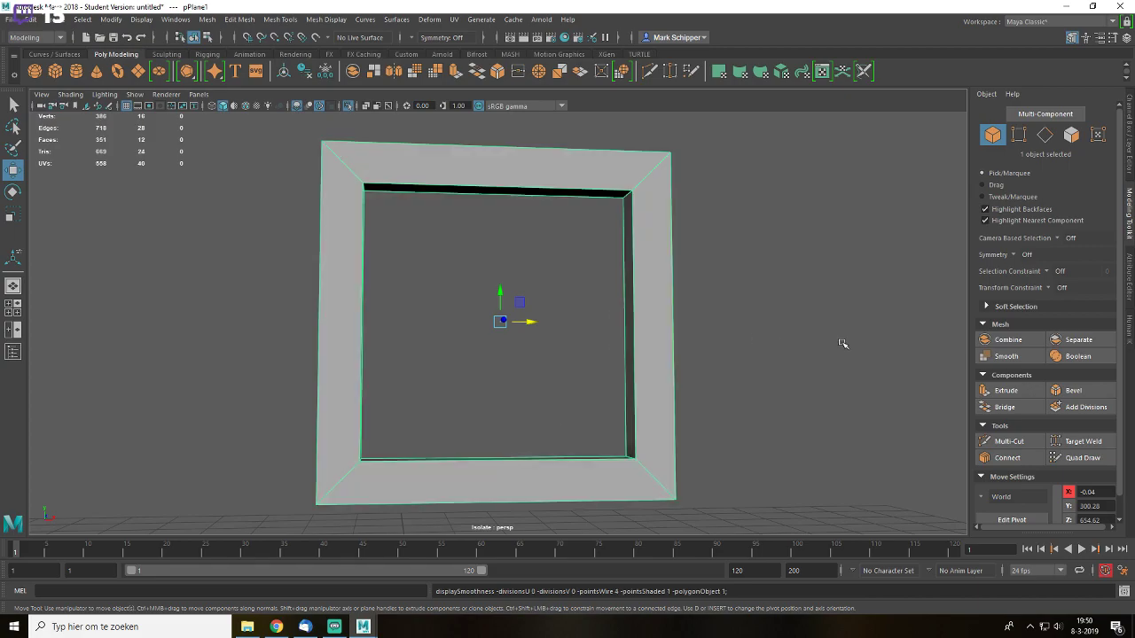
{"action": "left_click_drag", "start_coordinate": [741, 304], "coordinate": [782, 295], "text": "alt"}
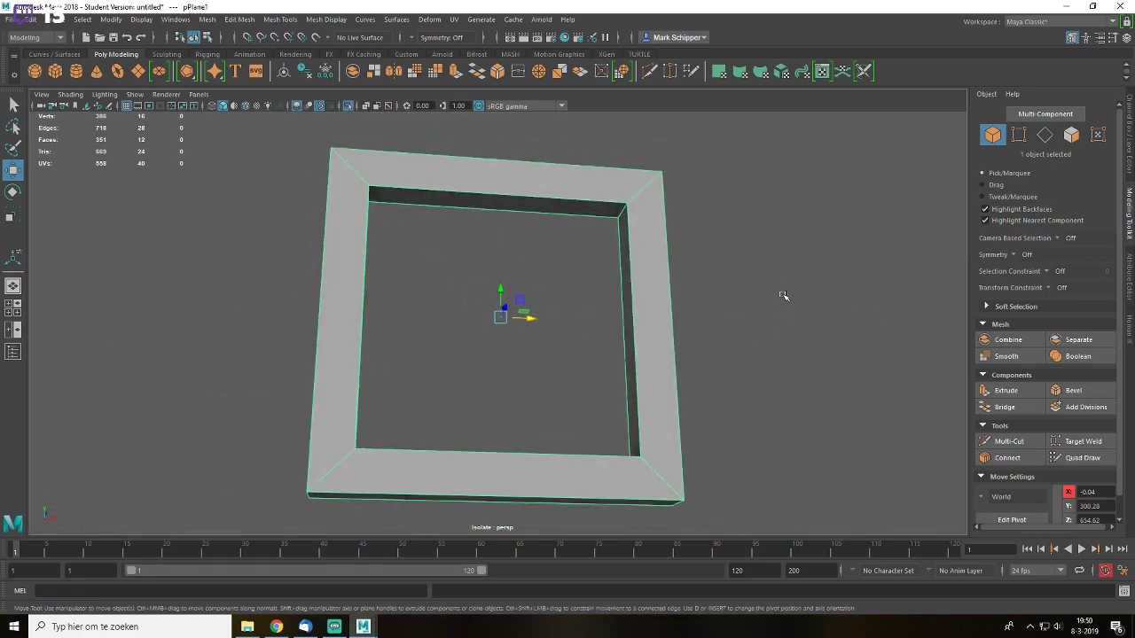
{"action": "key", "text": "3"}
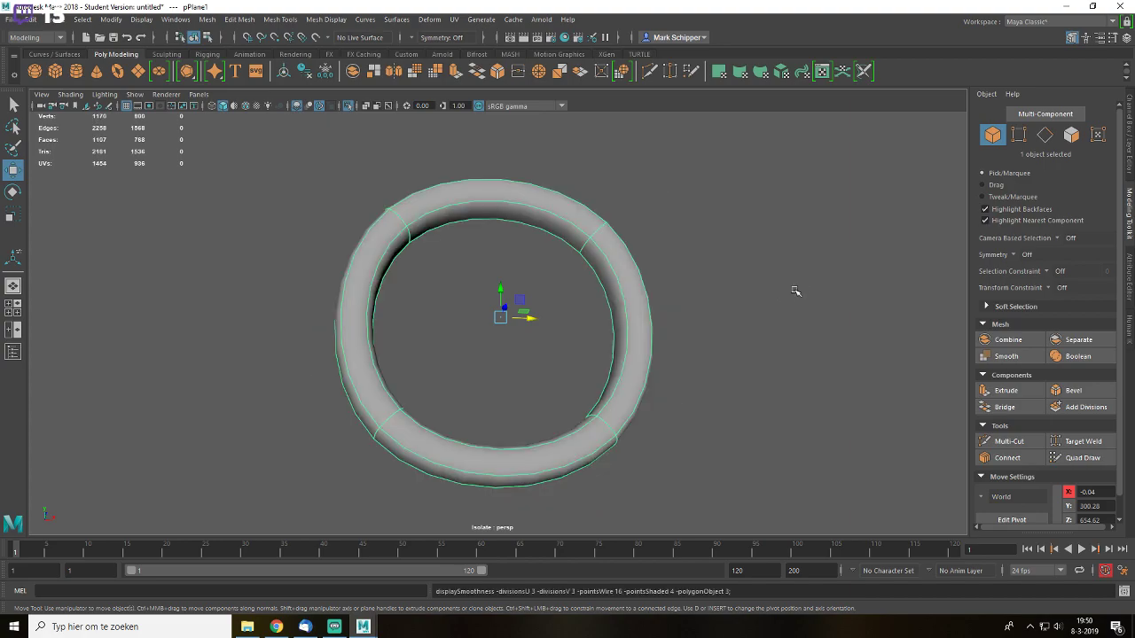
{"action": "left_click_drag", "start_coordinate": [795, 286], "coordinate": [676, 291], "text": "alt"}
{"action": "key", "text": "1"}
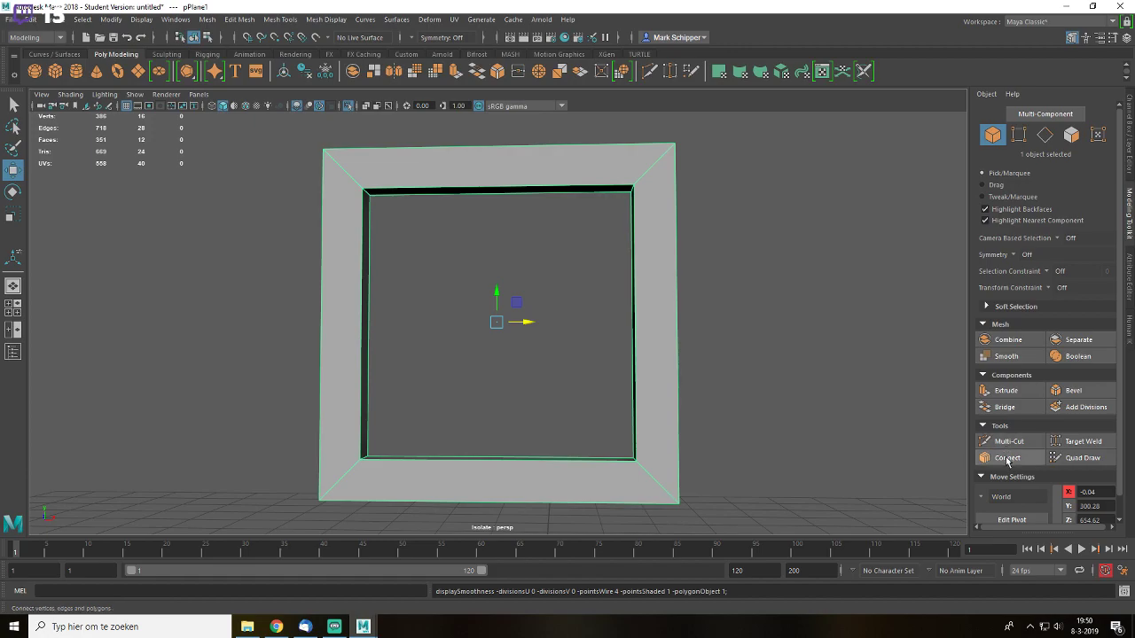
- Connect the top bar of the window frame with two segments near its corners and preview the frame smoothed
{"action": "left_click_drag", "start_coordinate": [577, 233], "coordinate": [568, 196], "text": "alt"}
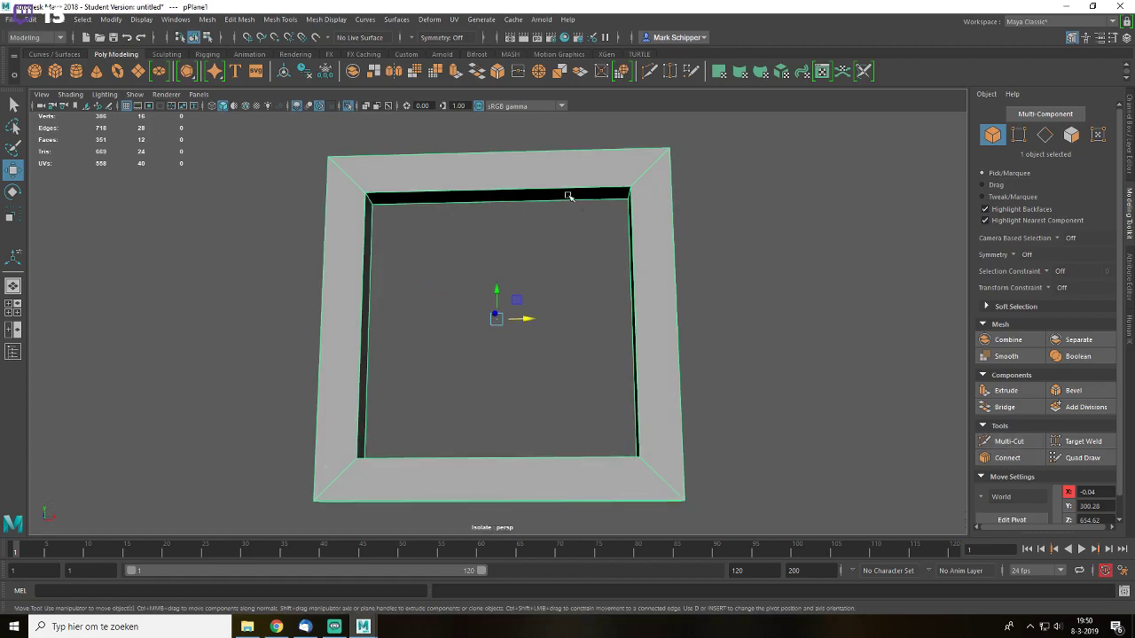
{"action": "left_click", "coordinate": [1007, 457]}
{"action": "left_click", "coordinate": [540, 193]}
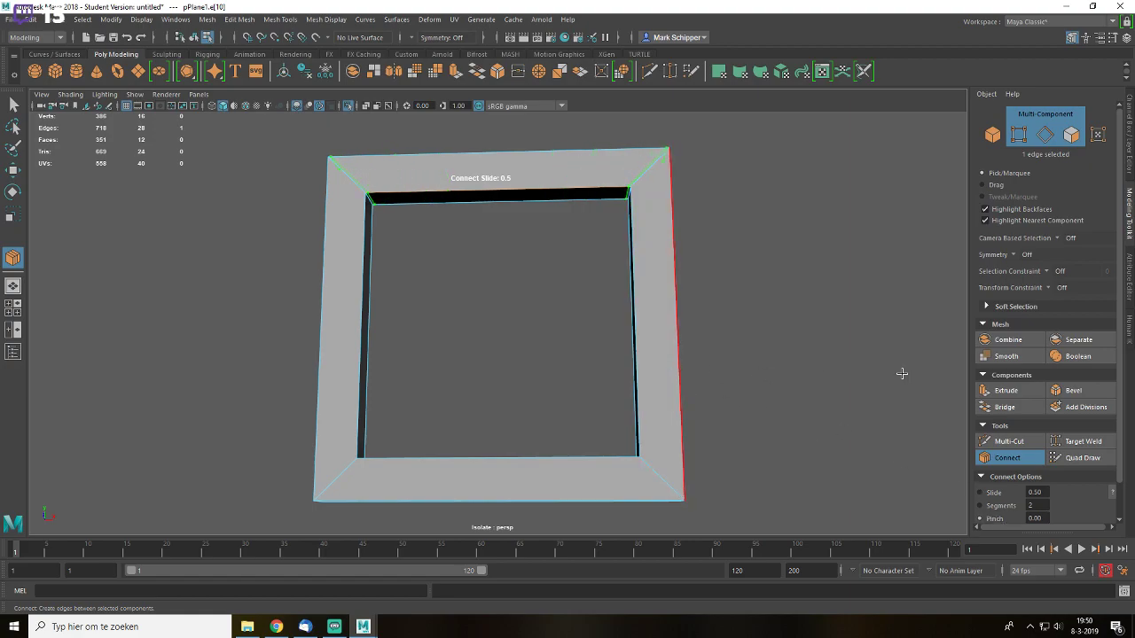
{"action": "key", "text": "w"}
{"action": "left_click_drag", "start_coordinate": [722, 265], "coordinate": [669, 296], "text": "alt"}
{"action": "middle_click_drag", "start_coordinate": [669, 296], "coordinate": [754, 395], "text": "alt"}
{"action": "scroll", "coordinate": [678, 312], "scroll_direction": "up", "scroll_amount": 3}
{"action": "key", "text": "3"}
{"action": "left_click_drag", "start_coordinate": [749, 333], "coordinate": [724, 317], "text": "alt"}
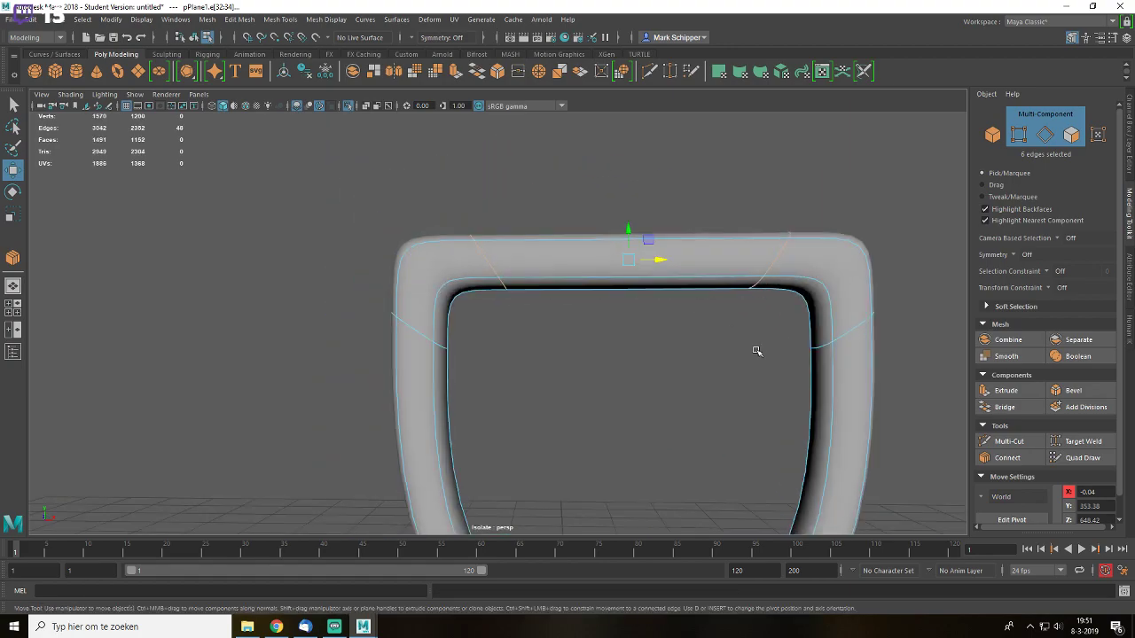
- Extrude the inner edge of the frame's right bar and try to connect support edges across that bar
{"action": "key", "text": "1"}
{"action": "middle_click_drag", "start_coordinate": [803, 402], "coordinate": [699, 155], "text": "alt"}
{"action": "left_click", "coordinate": [723, 221]}
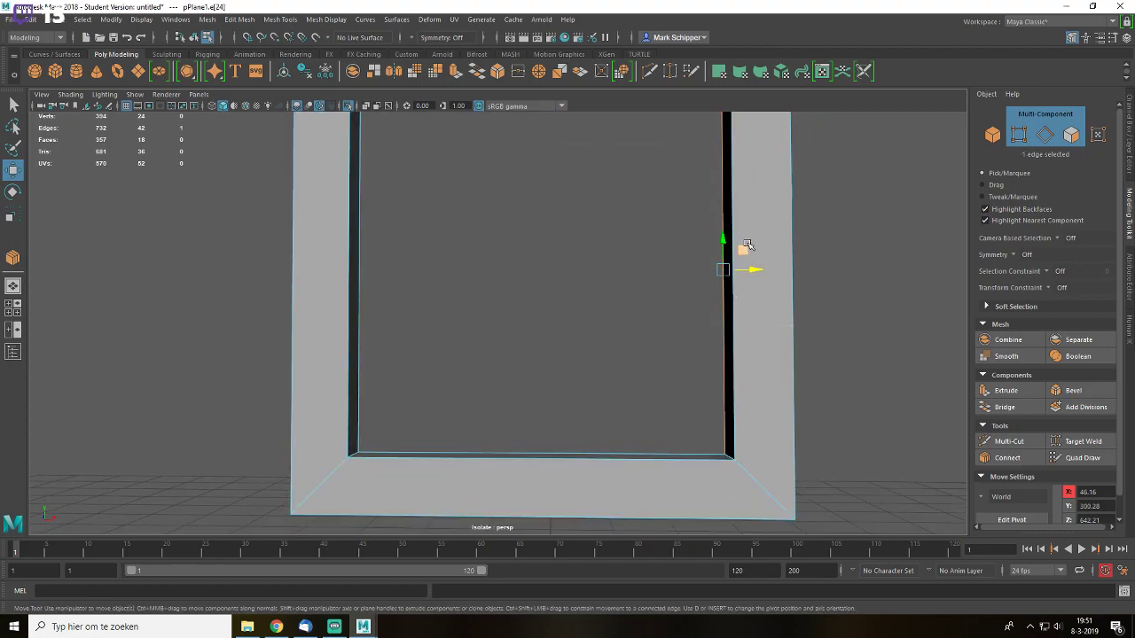
{"action": "key", "text": "ctrl+e"}
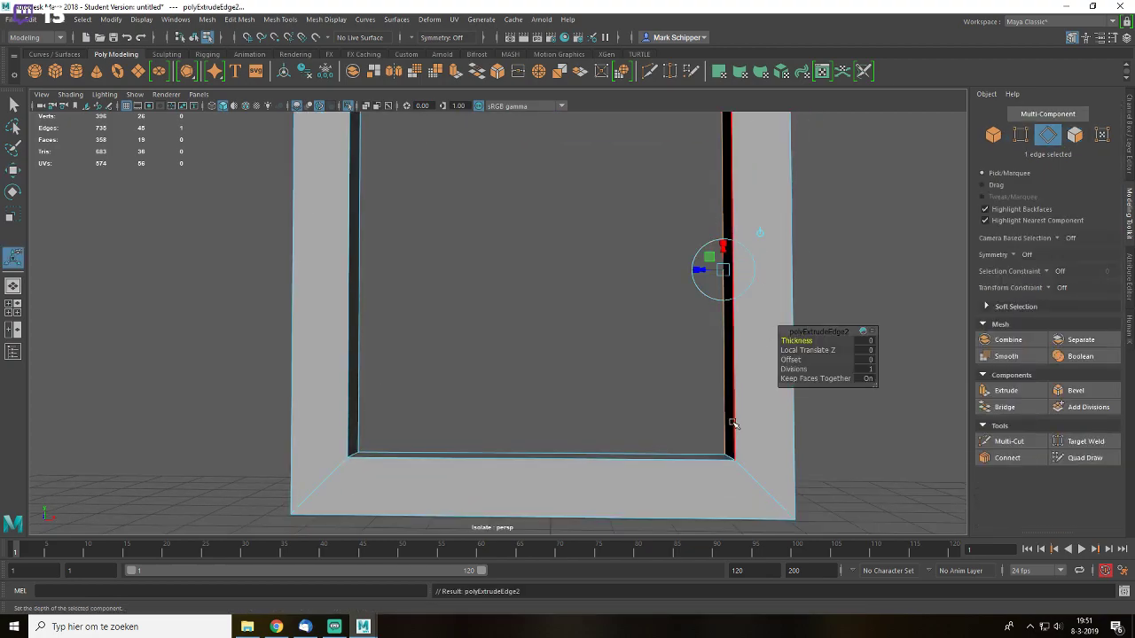
{"action": "left_click", "coordinate": [1001, 460]}
{"action": "left_click_drag", "start_coordinate": [838, 431], "coordinate": [806, 423], "text": "alt"}
{"action": "key", "text": "w"}
- Connect support edges near the corners of the frame's bottom and left bars, and preview the frame smoothed
{"action": "left_click", "coordinate": [660, 462], "text": "ctrl+shift"}
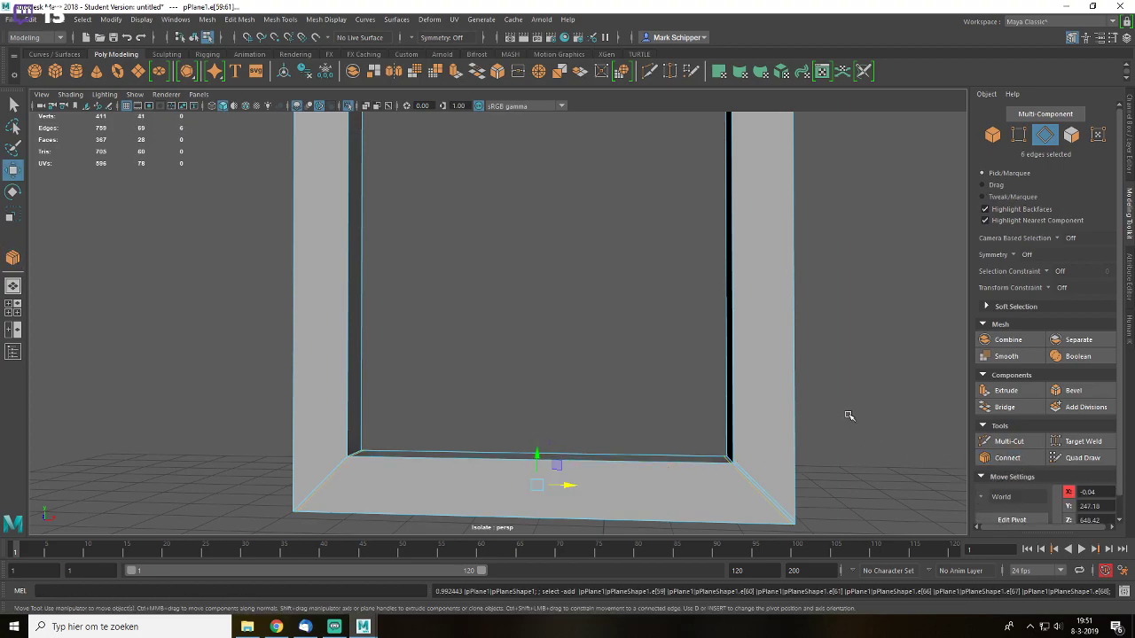
{"action": "left_click", "coordinate": [351, 335]}
{"action": "left_click", "coordinate": [1007, 457]}
{"action": "key", "text": "w"}
{"action": "scroll", "coordinate": [765, 314], "scroll_direction": "down", "scroll_amount": 5}
{"action": "key", "text": "3"}
{"action": "mouse_move", "coordinate": [690, 308]}
{"action": "left_mouse_down", "text": "alt"}
{"action": "mouse_move", "coordinate": [727, 302]}
{"action": "mouse_move", "coordinate": [701, 300]}
{"action": "mouse_move", "coordinate": [716, 342]}
{"action": "mouse_move", "coordinate": [732, 304]}
{"action": "mouse_move", "coordinate": [697, 291]}
{"action": "left_mouse_up", "text": "alt"}
{"action": "key", "text": "1"}
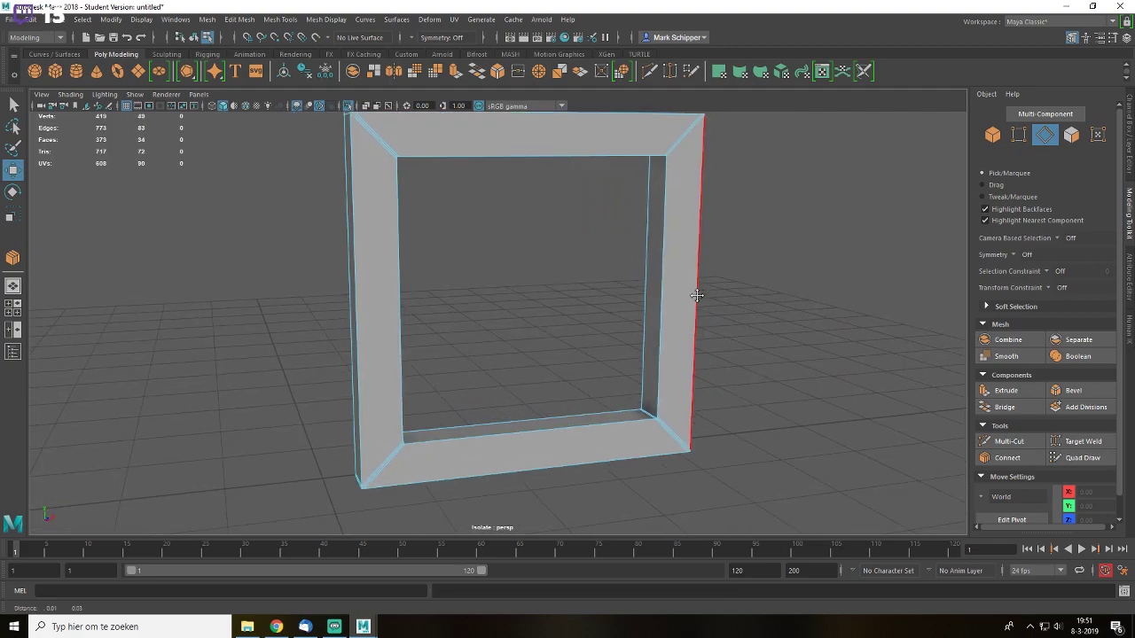
- Delete the support edges at the right bar's lower corner, and try to connect the bar anew before undoing the attempt
{"action": "scroll", "coordinate": [696, 291], "scroll_direction": "up", "scroll_amount": 2}
{"action": "scroll", "coordinate": [740, 393], "scroll_direction": "up", "scroll_amount": 2}
{"action": "left_click", "coordinate": [724, 499]}
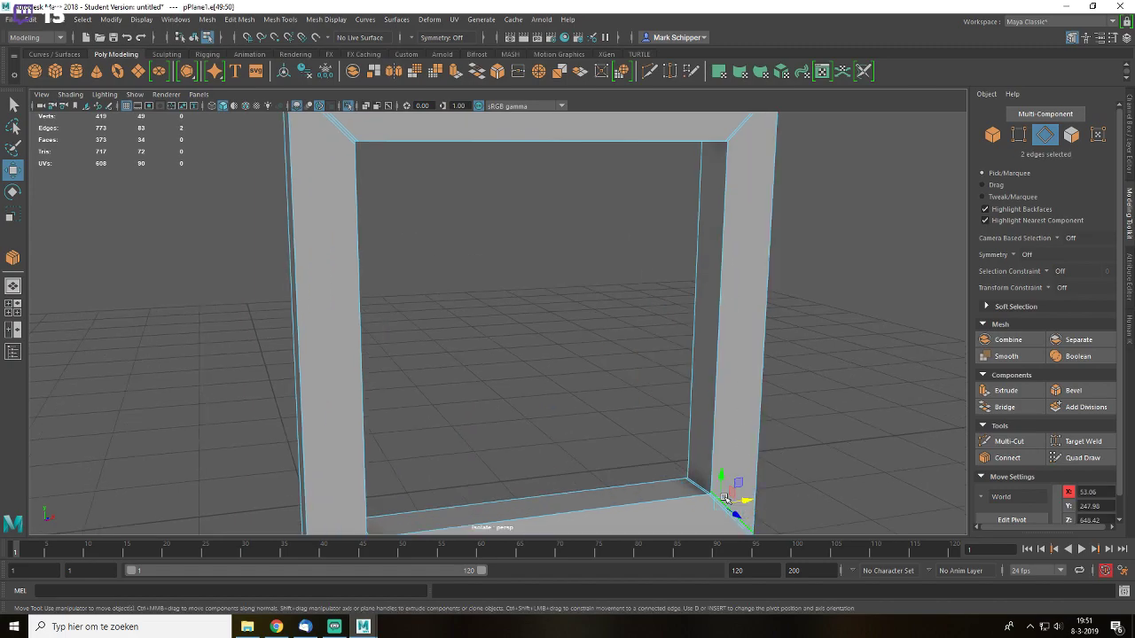
{"action": "key", "text": "ctrl+Delete"}
{"action": "key", "text": "q"}
{"action": "left_click", "coordinate": [720, 423]}
{"action": "left_click", "coordinate": [984, 459]}
{"action": "key", "text": "q"}
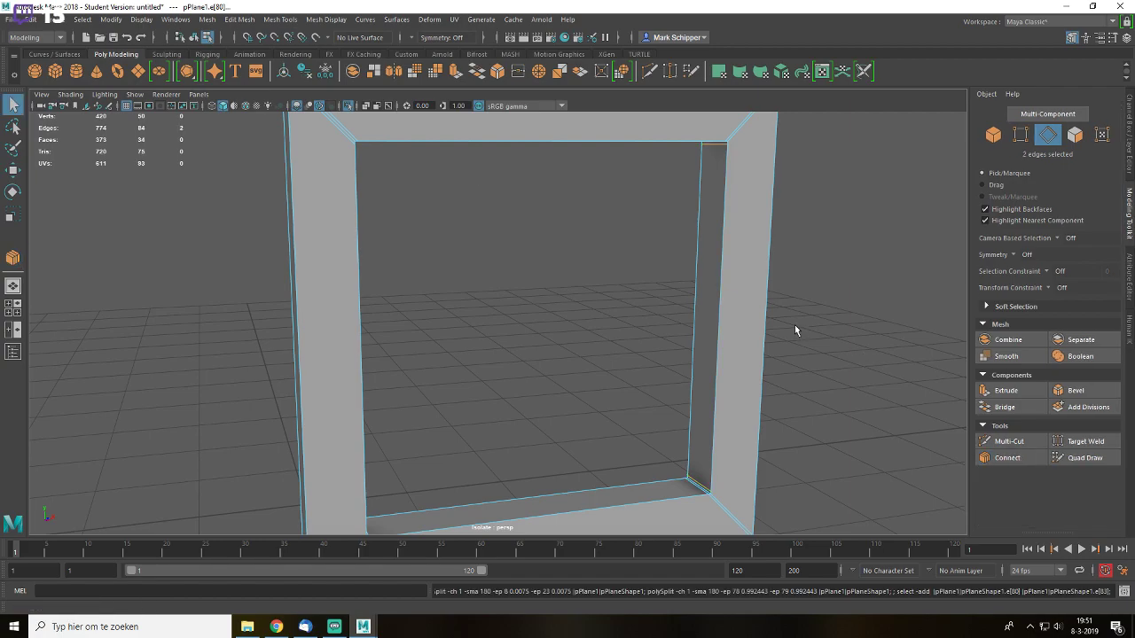
{"action": "left_click_drag", "start_coordinate": [796, 326], "coordinate": [782, 293], "text": "alt"}
{"action": "key", "text": "ctrl+z"}
- Check the right bar in smooth preview and delete its leftover edge loop
{"action": "key", "text": "3"}
{"action": "left_click_drag", "start_coordinate": [770, 249], "coordinate": [742, 287], "text": "alt"}
{"action": "key", "text": "1"}
{"action": "left_click_drag", "start_coordinate": [832, 275], "coordinate": [856, 256], "text": "alt"}
{"action": "right_click_drag", "start_coordinate": [842, 257], "coordinate": [807, 204]}
{"action": "scroll", "coordinate": [808, 268], "scroll_direction": "down", "scroll_amount": 2}
{"action": "scroll", "coordinate": [727, 315], "scroll_direction": "up", "scroll_amount": 1}
{"action": "scroll", "coordinate": [723, 317], "scroll_direction": "up", "scroll_amount": 2}
{"action": "double_click", "coordinate": [832, 231]}
{"action": "left_click_drag", "start_coordinate": [833, 231], "coordinate": [645, 300], "text": "alt"}
{"action": "key", "text": "Delete"}
- Connect two support edge loops across the frame's right bar near its corners and preview the frame smoothed
{"action": "left_click", "coordinate": [514, 341]}
{"action": "left_click", "coordinate": [1023, 458]}
{"action": "key", "text": "q"}
{"action": "right_click_drag", "start_coordinate": [806, 370], "coordinate": [642, 354], "text": "alt"}
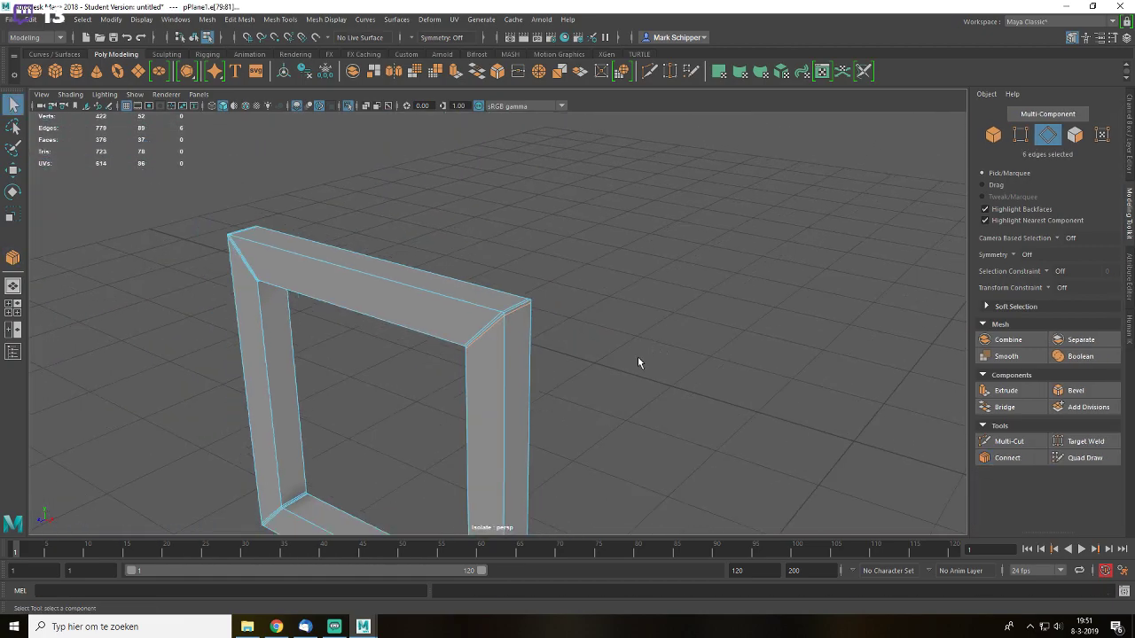
{"action": "key", "text": "3"}
{"action": "left_click_drag", "start_coordinate": [612, 367], "coordinate": [662, 359], "text": "alt"}
{"action": "right_click_drag", "start_coordinate": [661, 359], "coordinate": [747, 327], "text": "alt"}
{"action": "key", "text": "1"}
- Connect two support edge loops running all the way around the inner side of the window frame
{"action": "left_click_drag", "start_coordinate": [755, 327], "coordinate": [613, 405], "text": "alt"}
{"action": "double_click", "coordinate": [615, 401]}
{"action": "left_click", "coordinate": [1007, 457]}
{"action": "key", "text": "q"}
{"action": "scroll", "coordinate": [461, 275], "scroll_direction": "down", "scroll_amount": 1}
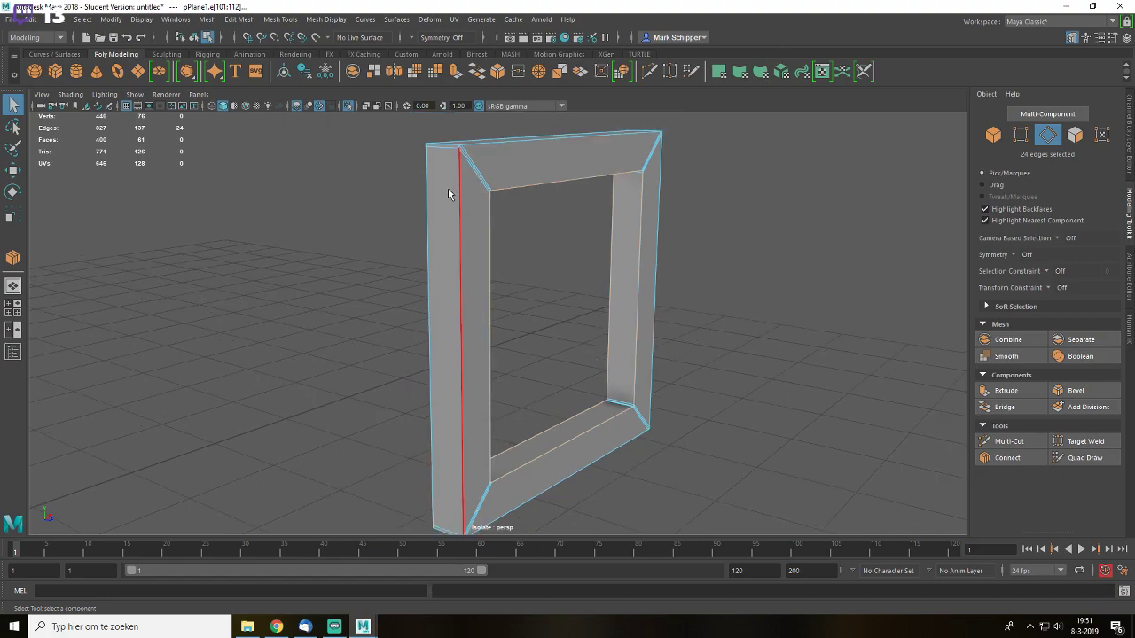
- Connect two support edge loops around the frame's outer side and preview the whole object smoothed
{"action": "left_click", "coordinate": [438, 151]}
{"action": "left_click", "coordinate": [1017, 461]}
{"action": "key", "text": "q"}
{"action": "right_click_drag", "start_coordinate": [597, 225], "coordinate": [668, 113]}
{"action": "left_click", "coordinate": [762, 203]}
{"action": "left_click_drag", "start_coordinate": [762, 203], "coordinate": [670, 232], "text": "alt"}
{"action": "left_click", "coordinate": [726, 219]}
{"action": "key", "text": "3"}
{"action": "left_click", "coordinate": [863, 302]}
{"action": "left_click_drag", "start_coordinate": [864, 302], "coordinate": [771, 332], "text": "alt"}
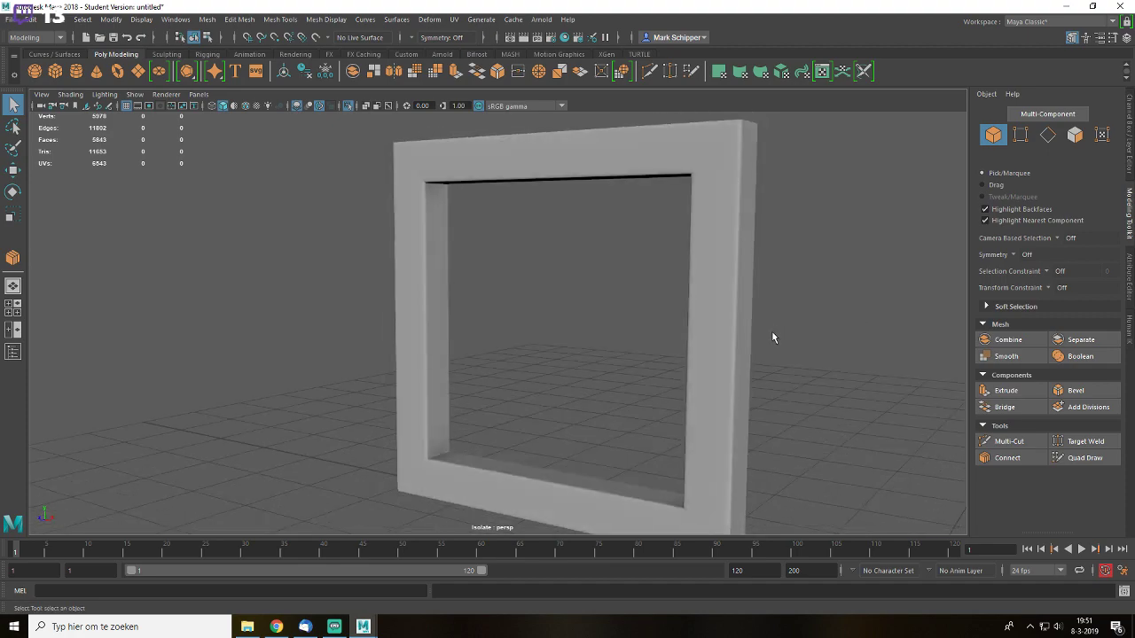
- Inspect the frame's corners and edges up close, comparing the smooth preview with the unsmoothed mesh
{"action": "scroll", "coordinate": [773, 332], "scroll_direction": "up", "scroll_amount": 2}
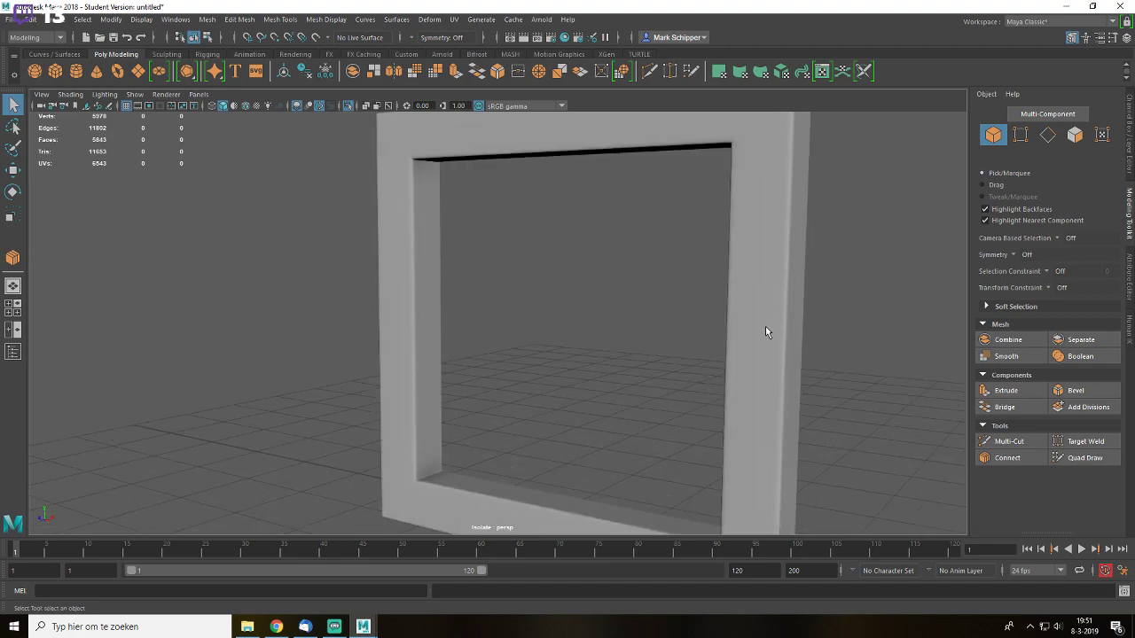
{"action": "left_click", "coordinate": [777, 321]}
{"action": "key", "text": "1"}
{"action": "left_click", "coordinate": [816, 319]}
{"action": "left_click_drag", "start_coordinate": [817, 318], "coordinate": [682, 382], "text": "alt"}
{"action": "left_click", "coordinate": [651, 251]}
{"action": "left_click_drag", "start_coordinate": [651, 251], "coordinate": [611, 229], "text": "alt"}
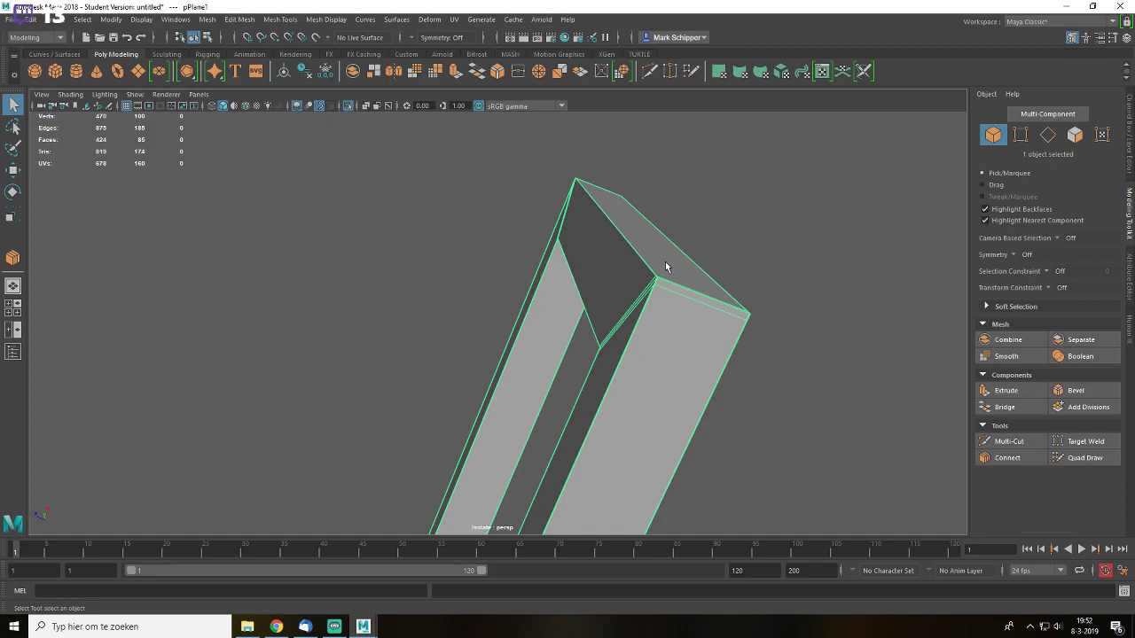
{"action": "key", "text": "3"}
{"action": "left_click", "coordinate": [731, 230]}
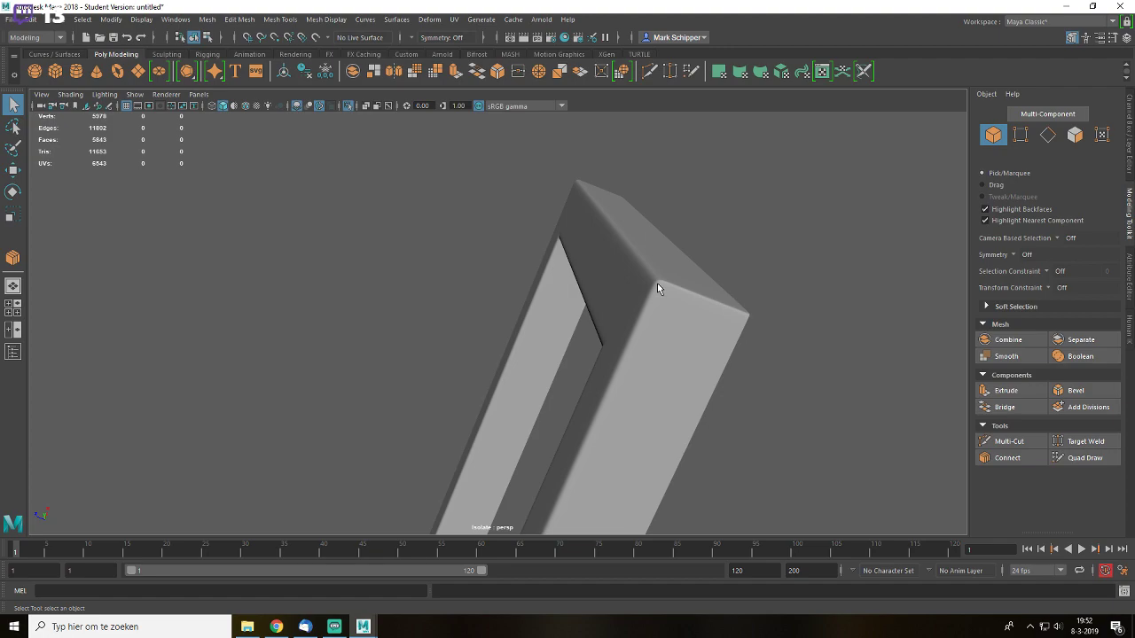
{"action": "left_click_drag", "start_coordinate": [790, 269], "coordinate": [811, 328], "text": "alt"}
{"action": "middle_click_drag", "start_coordinate": [757, 304], "coordinate": [860, 274], "text": "alt"}
{"action": "scroll", "coordinate": [554, 326], "scroll_direction": "down", "scroll_amount": 2}
{"action": "left_click", "coordinate": [641, 301]}
{"action": "key", "text": "1"}
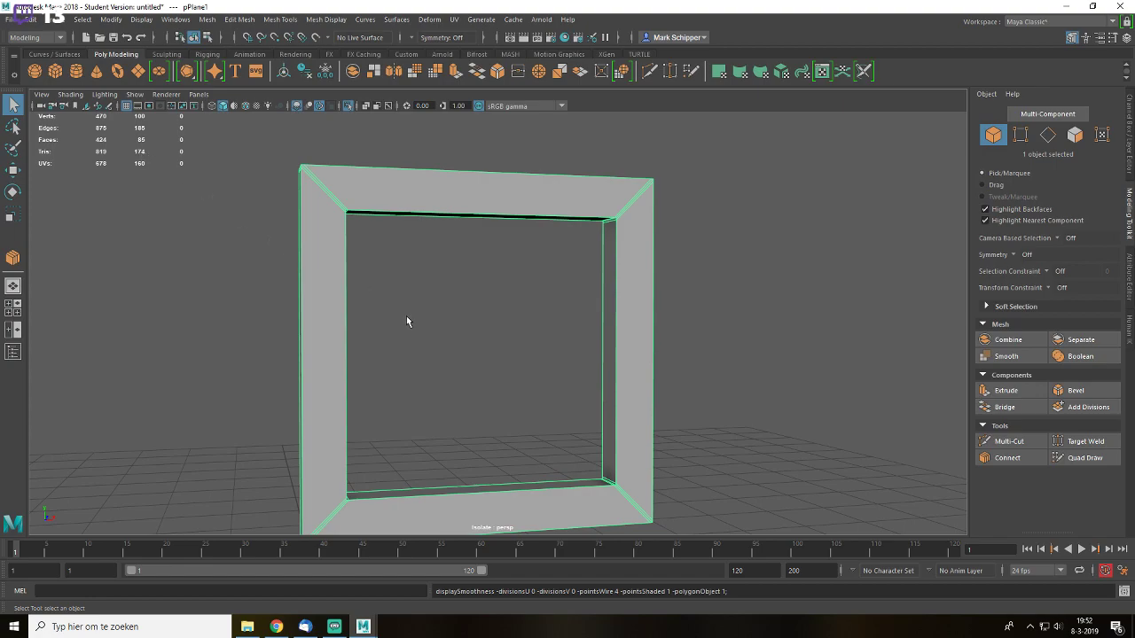
- Examine how the isolated frame's corners and bars look from several angles, with and without the smooth preview
{"action": "left_click_drag", "start_coordinate": [406, 321], "coordinate": [422, 308], "text": "alt"}
{"action": "key", "text": "3"}
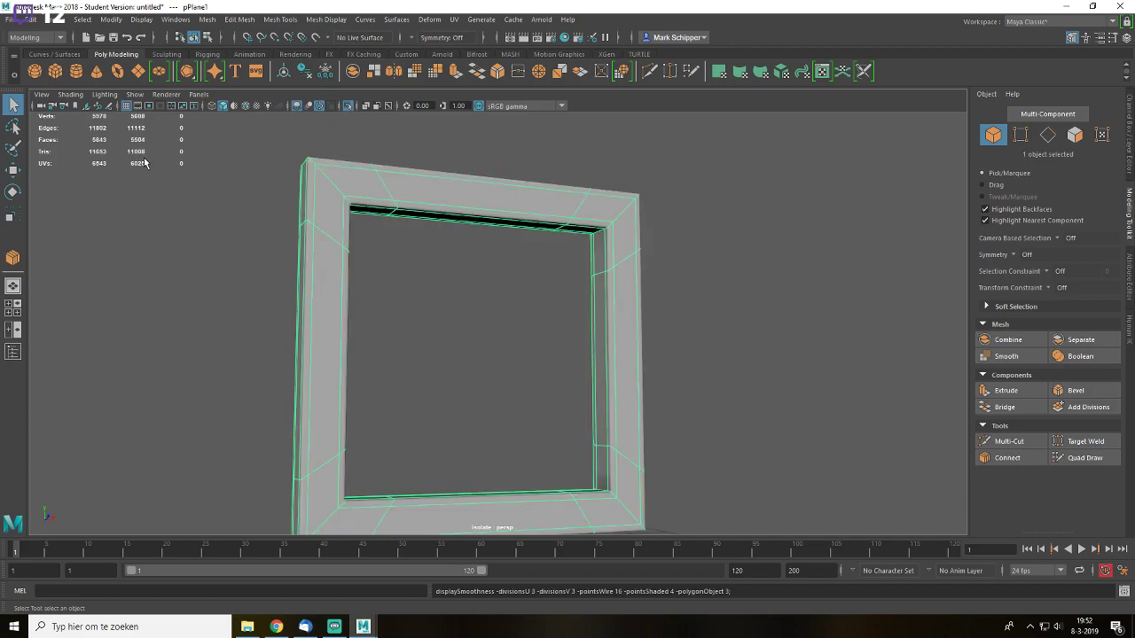
{"action": "key", "text": "1"}
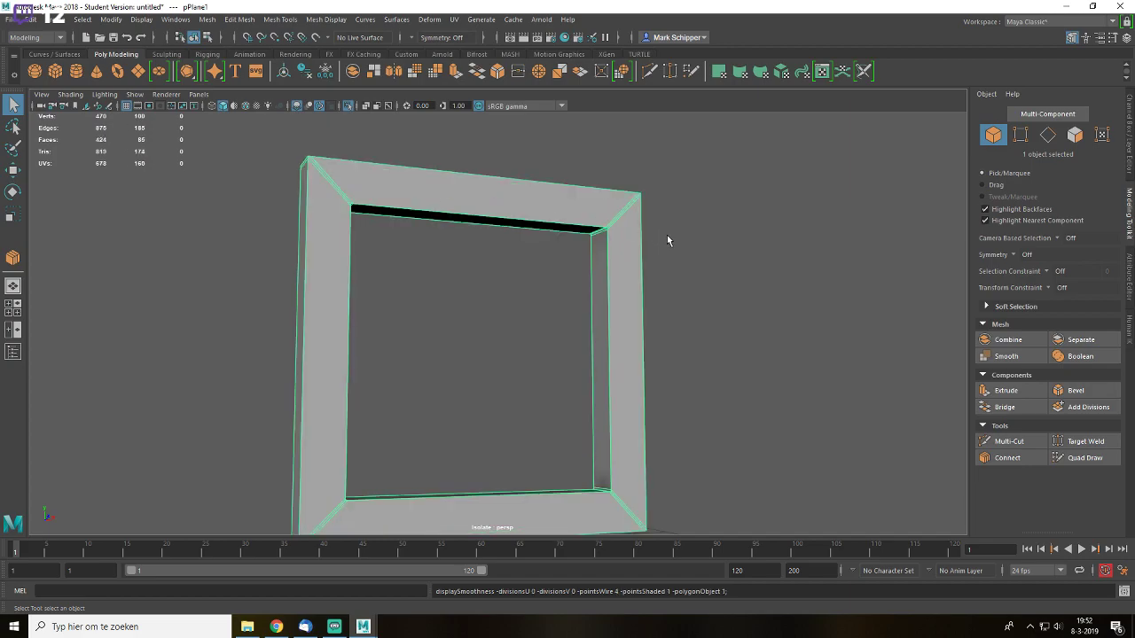
{"action": "left_click_drag", "start_coordinate": [541, 200], "coordinate": [537, 255], "text": "alt"}
{"action": "key", "text": "3"}
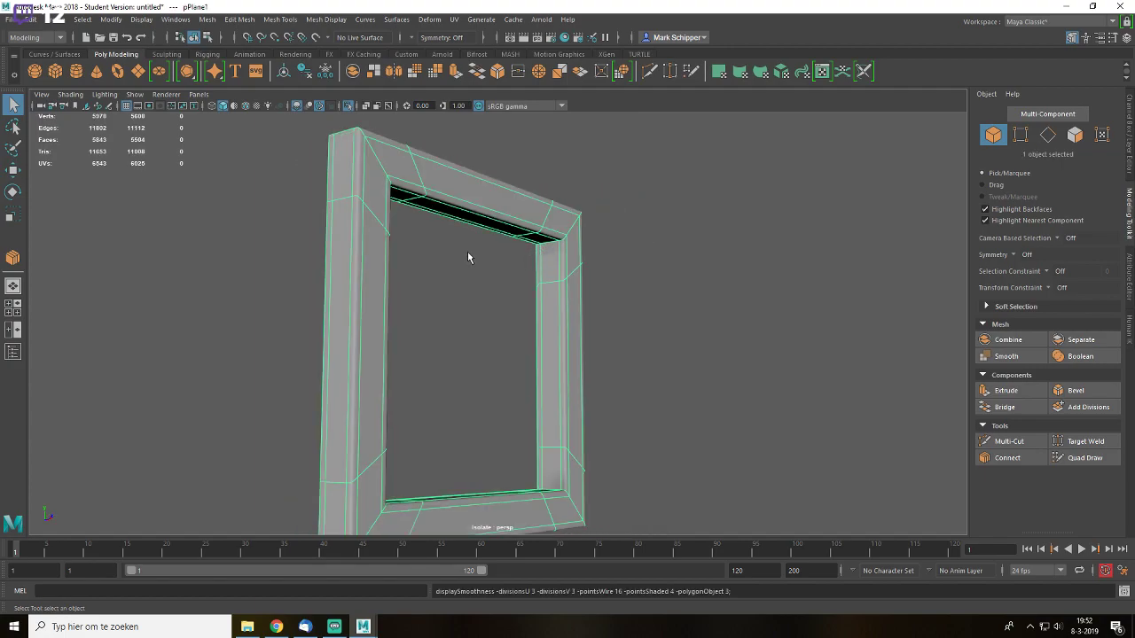
{"action": "left_click_drag", "start_coordinate": [467, 251], "coordinate": [441, 231], "text": "alt"}
{"action": "scroll", "coordinate": [533, 288], "scroll_direction": "up", "scroll_amount": 4}
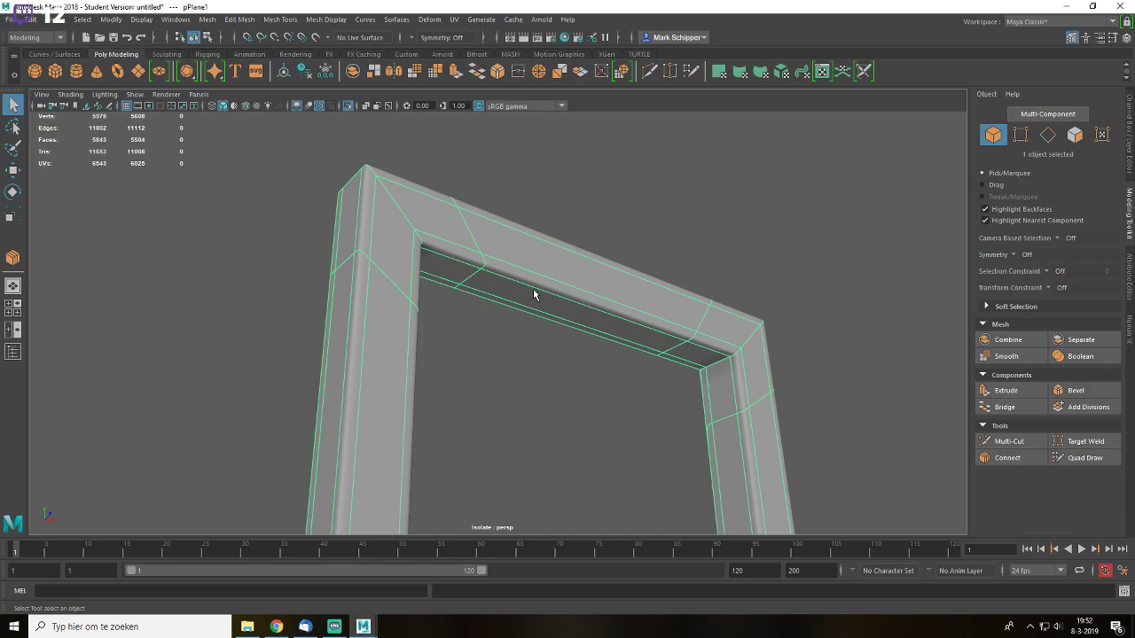
{"action": "key", "text": "1"}
{"action": "left_click", "coordinate": [698, 190]}
{"action": "left_click_drag", "start_coordinate": [698, 191], "coordinate": [627, 276], "text": "alt"}
{"action": "left_click", "coordinate": [631, 276]}
{"action": "key", "text": "3"}
{"action": "left_click", "coordinate": [757, 203]}
{"action": "left_click_drag", "start_coordinate": [707, 258], "coordinate": [623, 253], "text": "alt"}
{"action": "left_click", "coordinate": [622, 254]}
{"action": "left_click_drag", "start_coordinate": [543, 285], "coordinate": [588, 286], "text": "alt"}
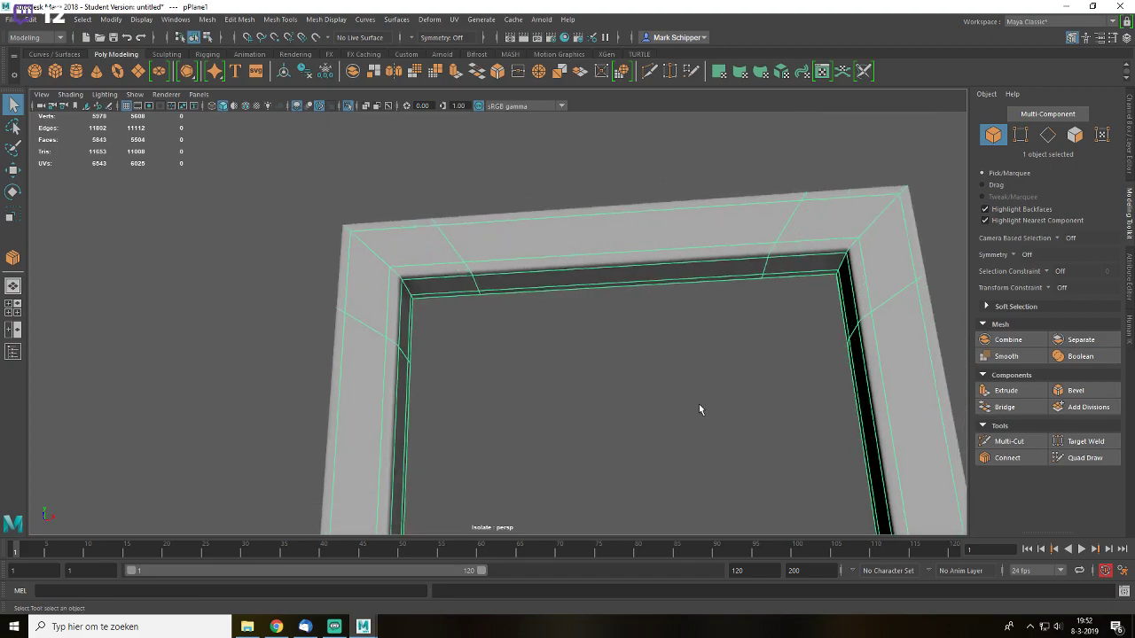
- Switch to Paint and set the brush to the thickest line width
{"action": "key", "text": "super"}
{"action": "type", "text": "pain"}
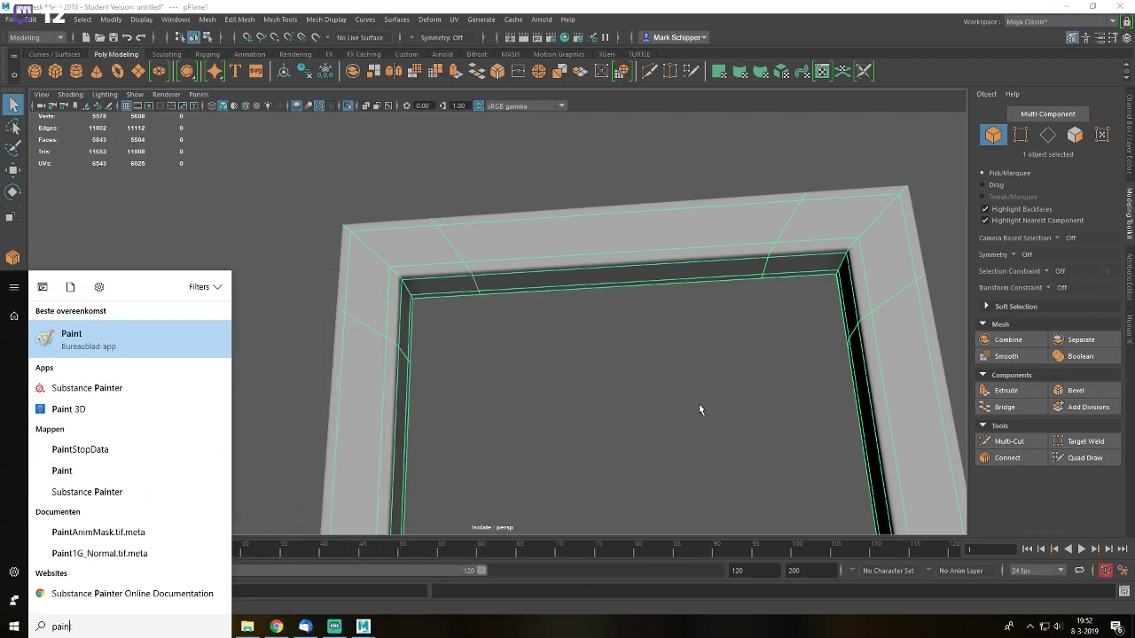
{"action": "key", "text": "Return"}
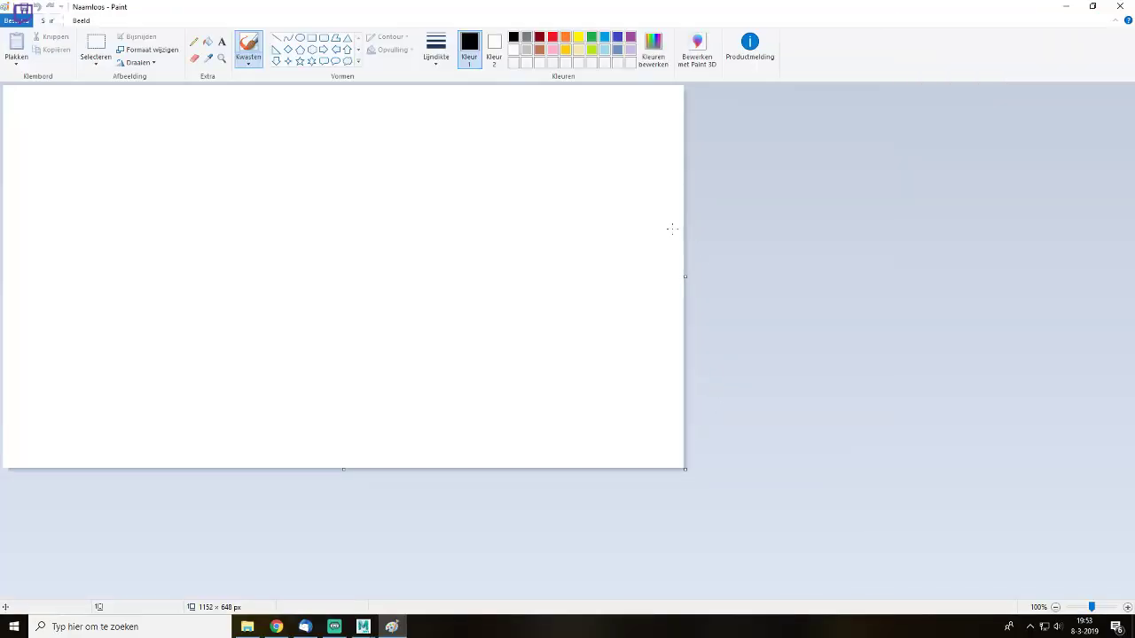
{"action": "left_click", "coordinate": [447, 66]}
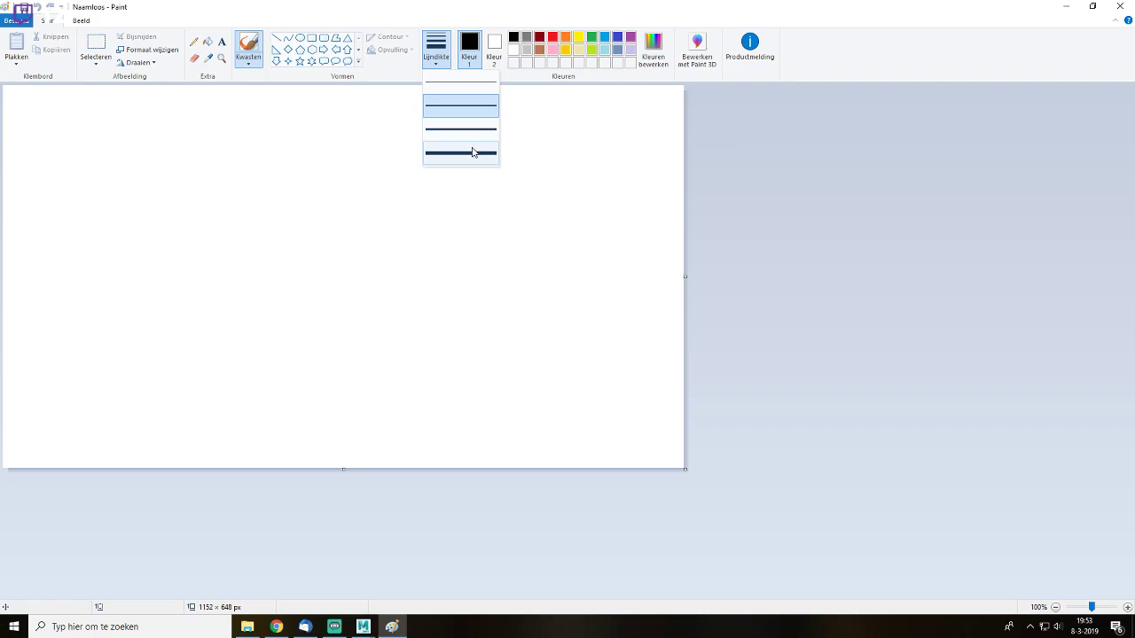
{"action": "left_click", "coordinate": [474, 153]}
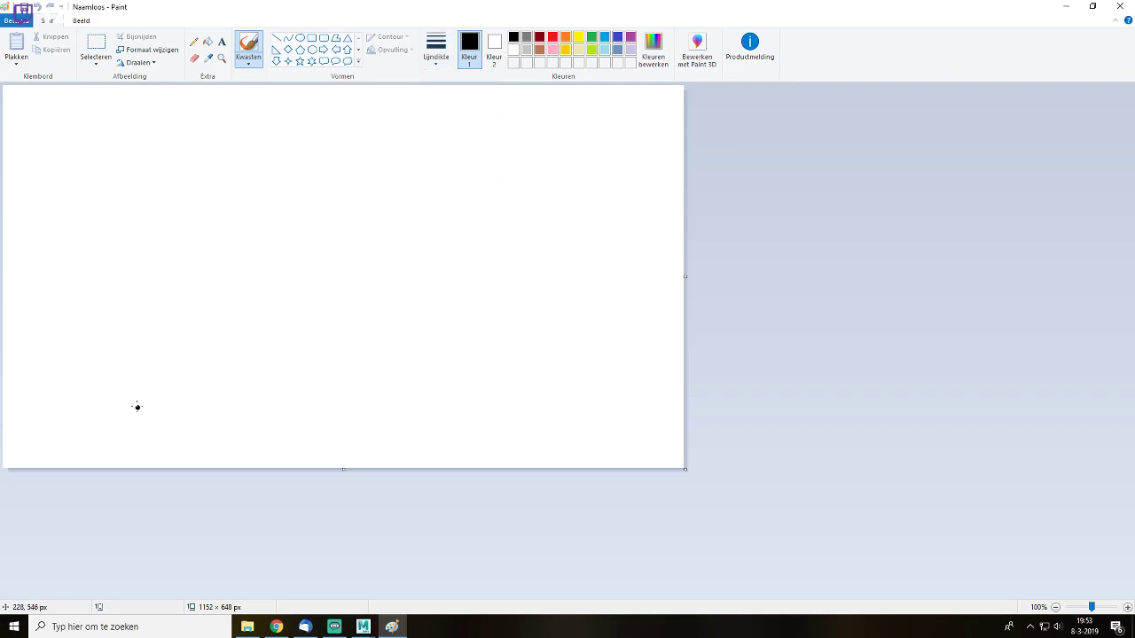
- Sketch widely spaced dots with a broad curve sweeping between them, and undo the sketch
{"action": "left_click", "coordinate": [581, 189]}
{"action": "left_click", "coordinate": [203, 396]}
{"action": "key", "text": "ctrl+z"}
{"action": "mouse_move", "coordinate": [167, 435]}
{"action": "left_mouse_down"}
{"action": "mouse_move", "coordinate": [251, 276]}
{"action": "mouse_move", "coordinate": [440, 210]}
{"action": "mouse_move", "coordinate": [587, 190]}
{"action": "left_mouse_up"}
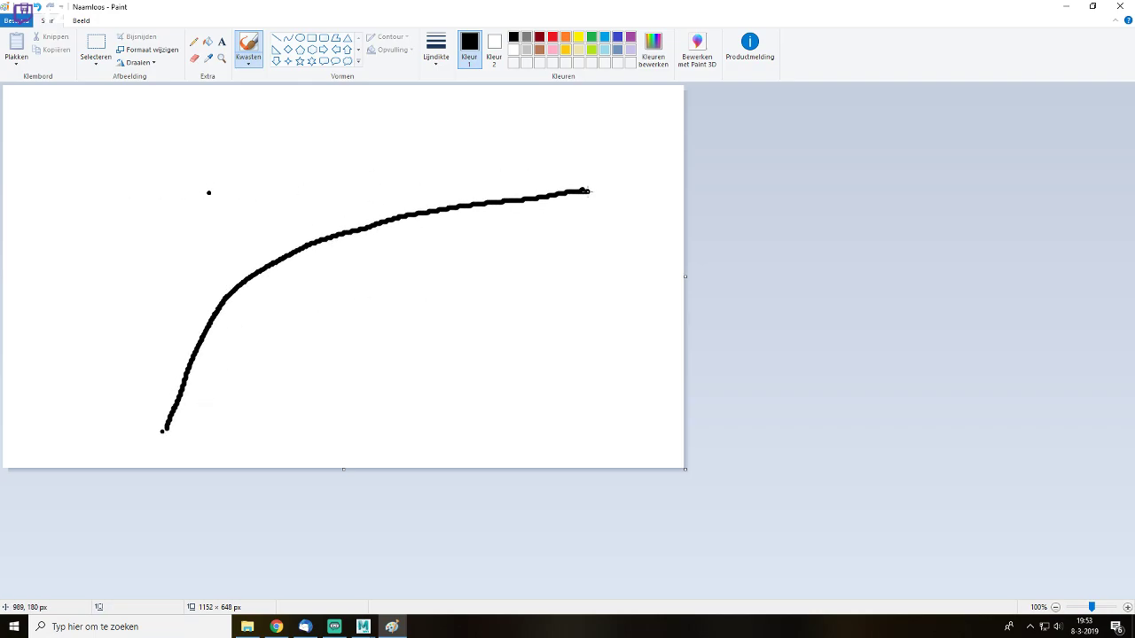
{"action": "key", "text": "ctrl+z"}
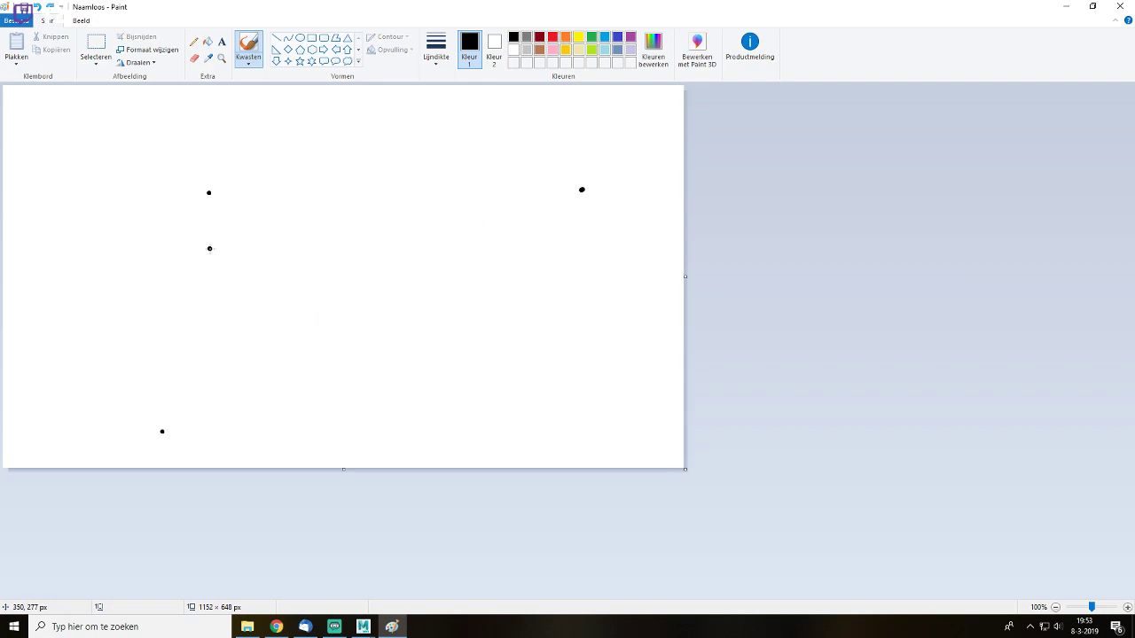
{"action": "key", "text": "ctrl+z"}
{"action": "key", "text": "ctrl+z"}
{"action": "key", "text": "ctrl+z"}
- Sketch closely spaced dots with a short, tight corner curve, and close Paint without saving
{"action": "left_click", "coordinate": [227, 176]}
{"action": "left_click", "coordinate": [253, 173]}
{"action": "left_click_drag", "start_coordinate": [218, 197], "coordinate": [258, 174]}
{"action": "left_click", "coordinate": [1119, 6]}
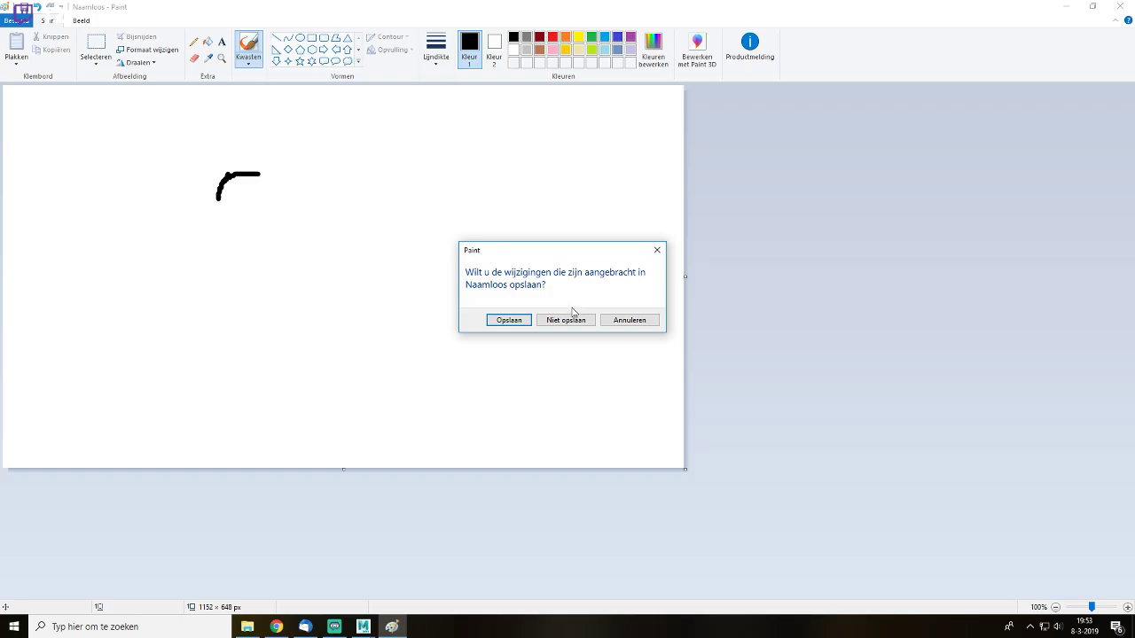
{"action": "left_click", "coordinate": [572, 318]}
- Bring back the whole house in Maya and select the middle upper-floor window frame
{"action": "scroll", "coordinate": [700, 226], "scroll_direction": "down", "scroll_amount": 5}
{"action": "left_click_drag", "start_coordinate": [626, 325], "coordinate": [676, 358], "text": "alt"}
{"action": "left_click", "coordinate": [676, 358]}
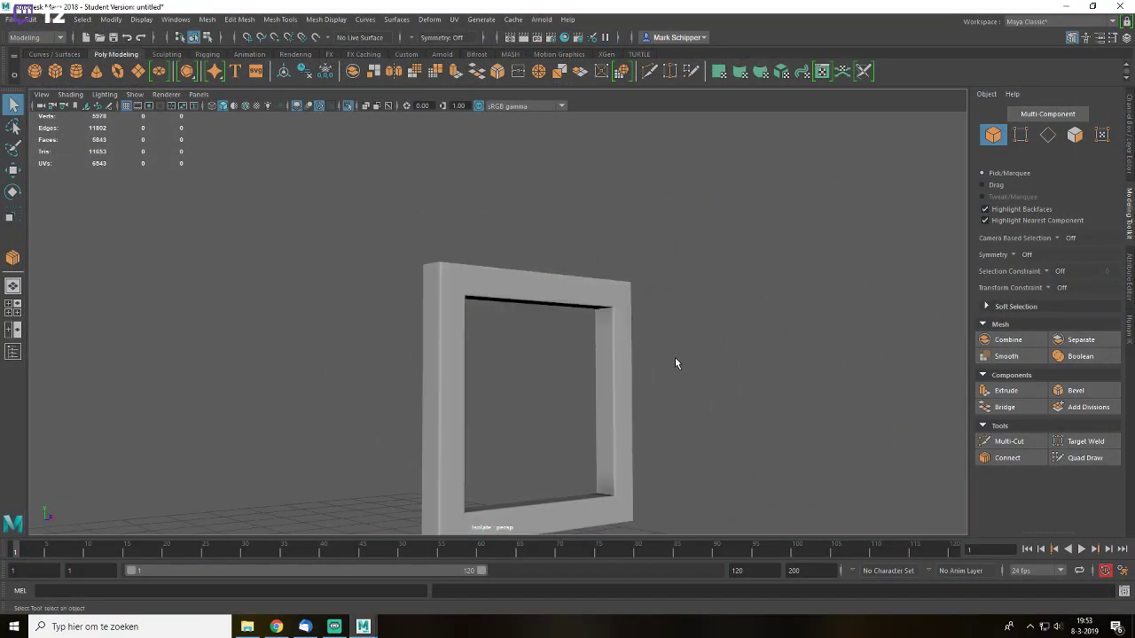
{"action": "scroll", "coordinate": [681, 357], "scroll_direction": "up", "scroll_amount": 3}
{"action": "key", "text": "ctrl+1"}
{"action": "left_click", "coordinate": [638, 292]}
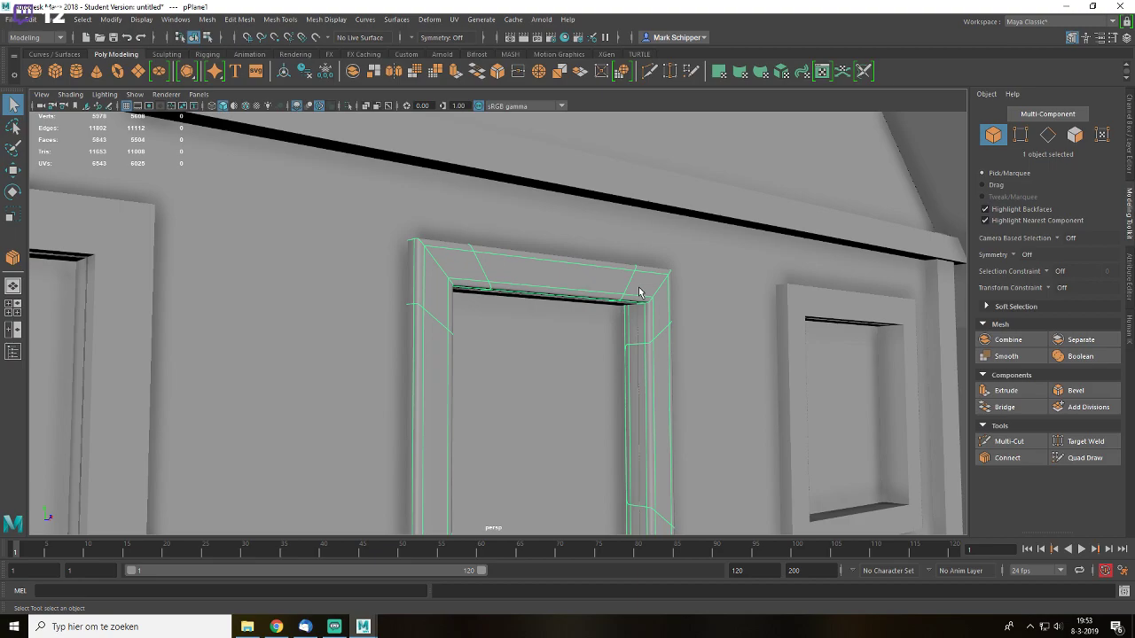
- Compare the middle frame's polygon counts with the smooth preview on and off
{"action": "scroll", "coordinate": [638, 291], "scroll_direction": "down", "scroll_amount": 5}
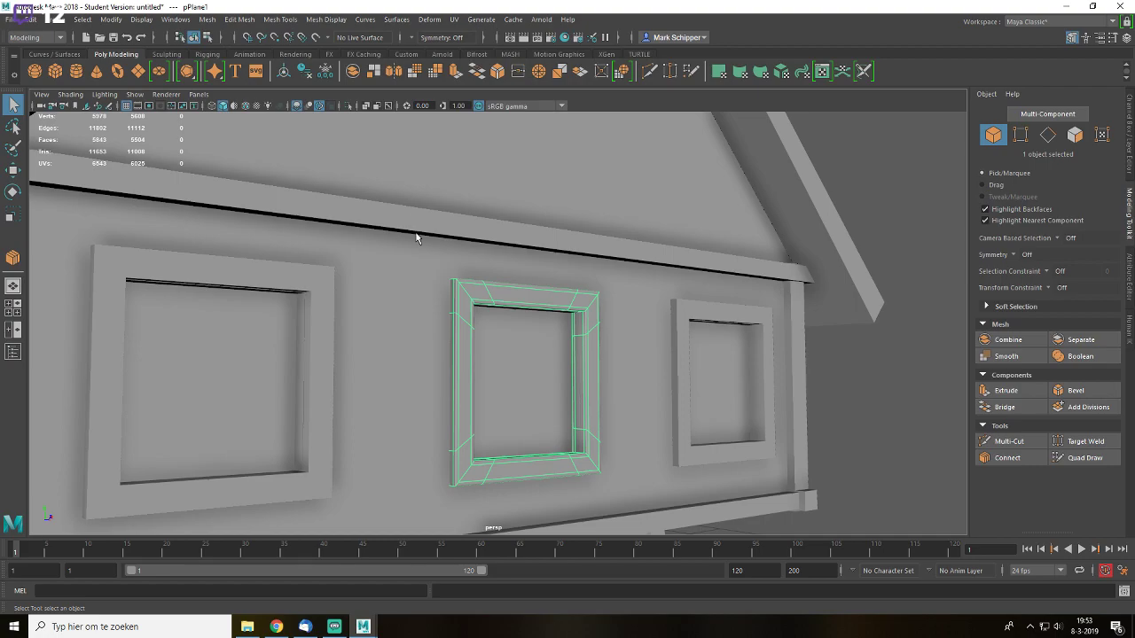
{"action": "key", "text": "1"}
{"action": "key", "text": "3"}
{"action": "key", "text": "1"}
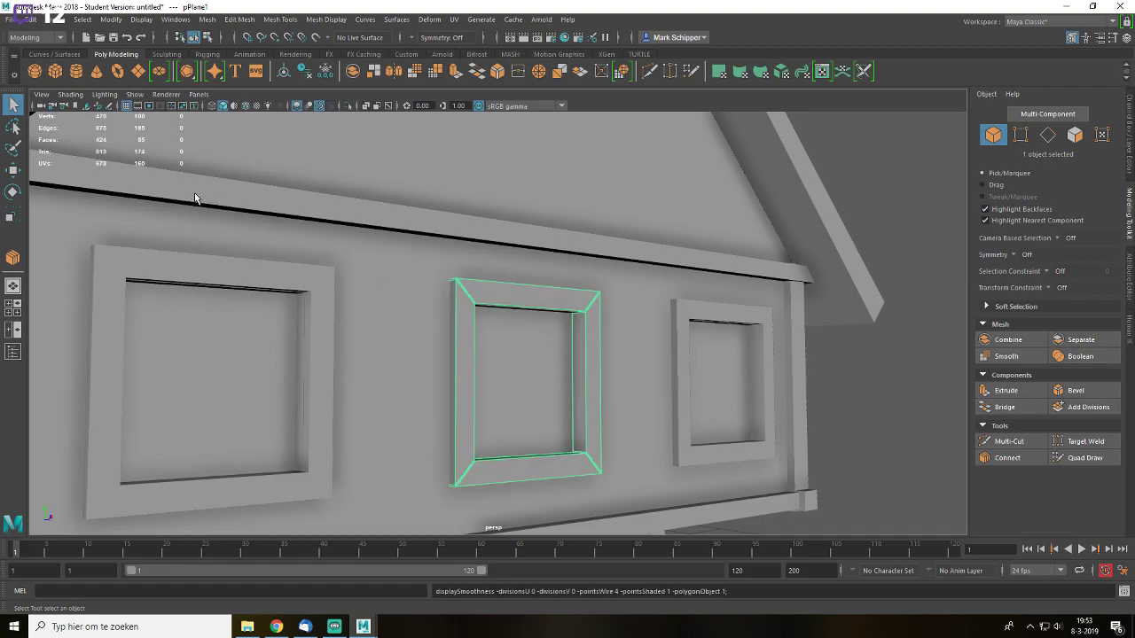
{"action": "key", "text": "3"}
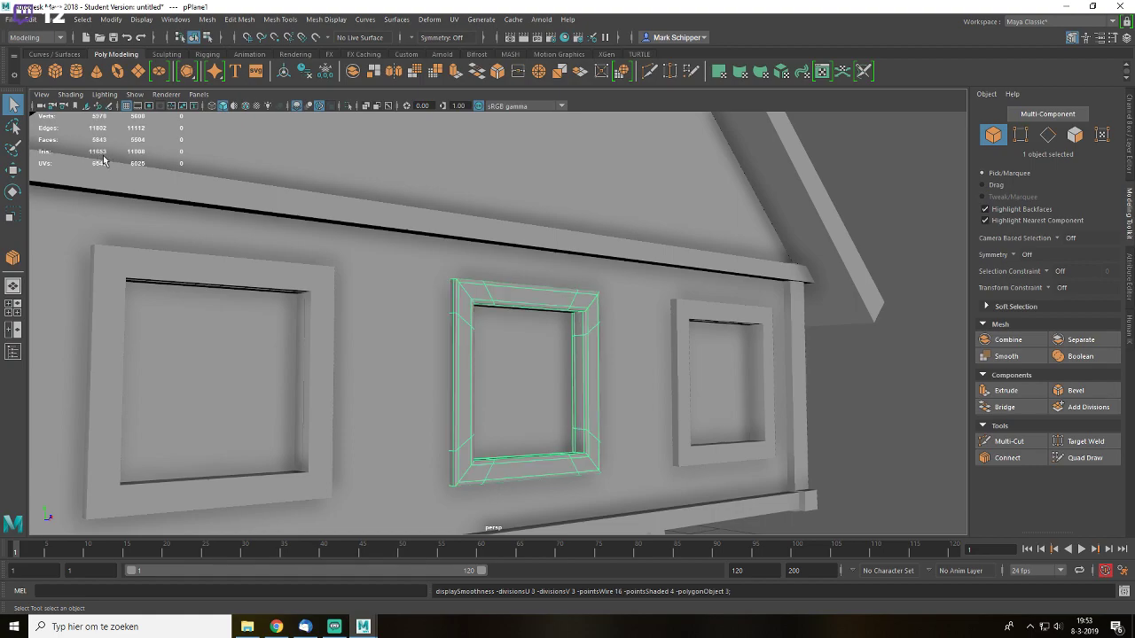
{"action": "key", "text": "1"}
{"action": "key", "text": "3"}
{"action": "key", "text": "1"}
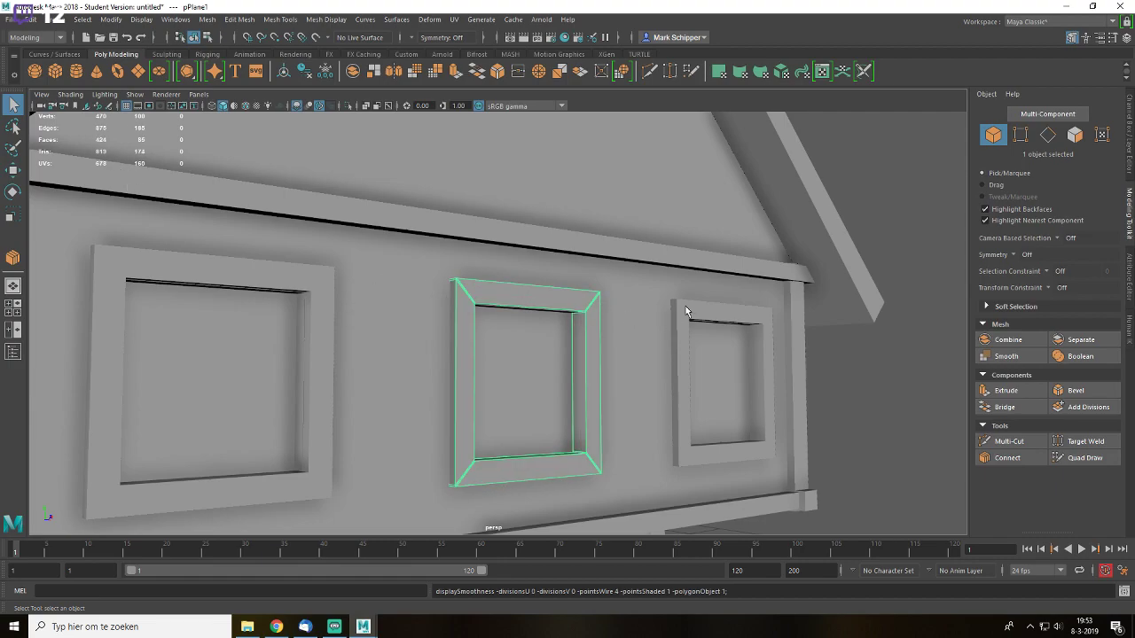
- Isolate the right upper-floor window frame and switch to edge selection
{"action": "left_click", "coordinate": [691, 311]}
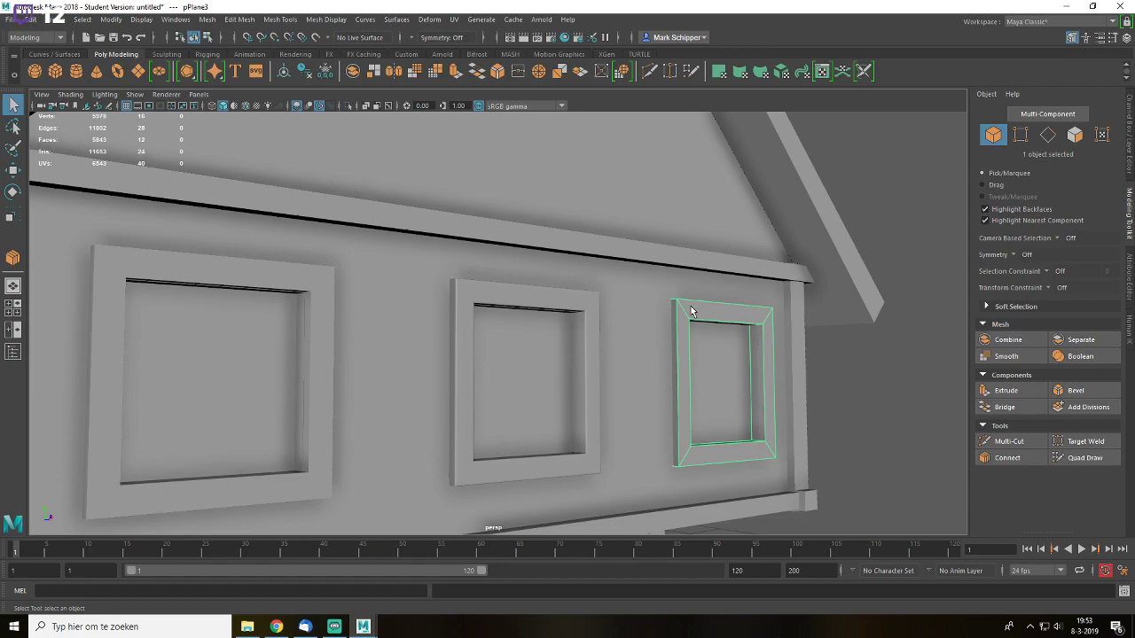
{"action": "key", "text": "f"}
{"action": "left_click_drag", "start_coordinate": [559, 288], "coordinate": [162, 272], "text": "alt"}
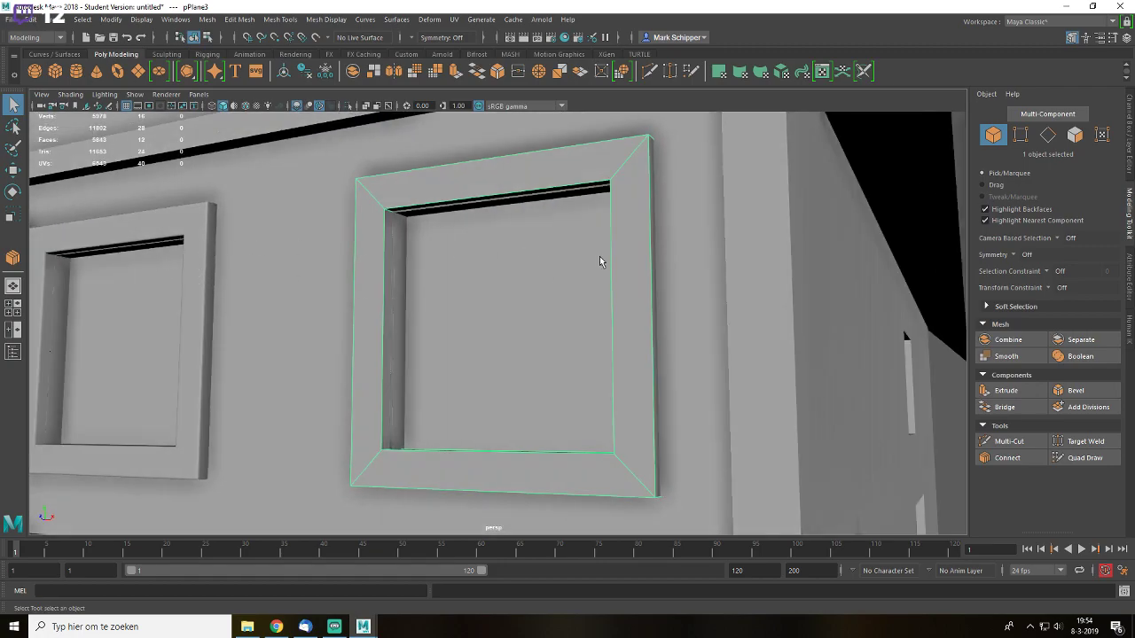
{"action": "left_click_drag", "start_coordinate": [630, 236], "coordinate": [577, 183], "text": "alt"}
{"action": "key", "text": "ctrl+1"}
{"action": "right_click_drag", "start_coordinate": [558, 166], "coordinate": [571, 134]}
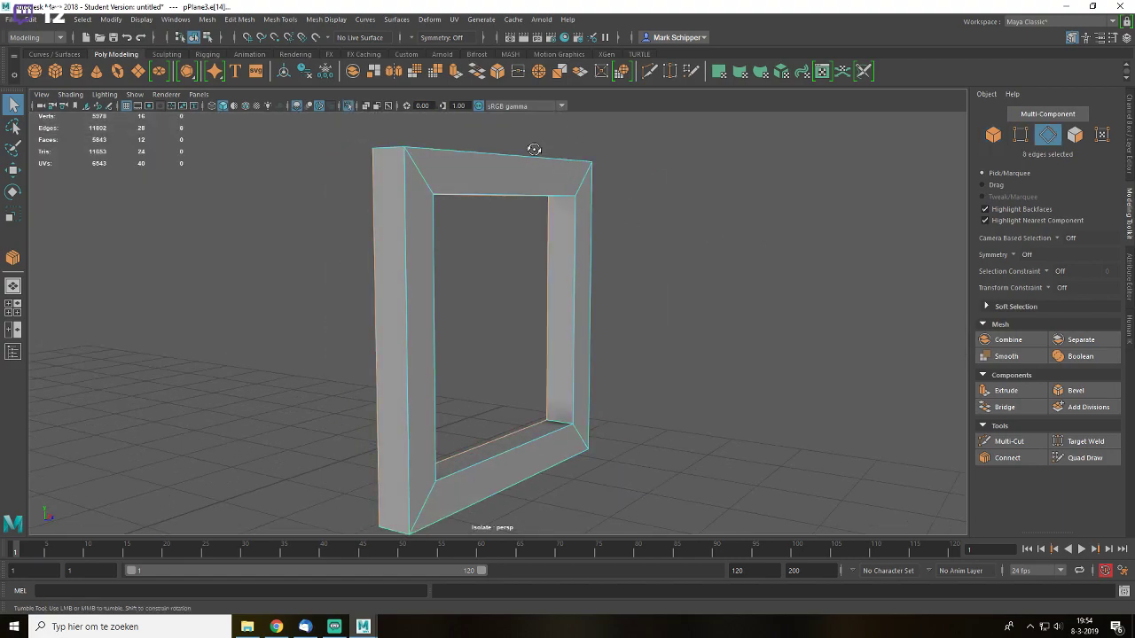
- Bevel the frame's outer and inner front edges with a fraction of 0.1
{"action": "left_click_drag", "start_coordinate": [533, 147], "coordinate": [519, 205], "text": "alt"}
{"action": "left_click", "coordinate": [416, 248]}
{"action": "left_click", "coordinate": [451, 201], "text": "shift"}
{"action": "left_click", "coordinate": [588, 223], "text": "shift"}
{"action": "left_click", "coordinate": [562, 420], "text": "shift"}
{"action": "left_click", "coordinate": [548, 411], "text": "shift"}
{"action": "left_click", "coordinate": [566, 363], "text": "shift"}
{"action": "left_click", "coordinate": [490, 219], "text": "shift"}
{"action": "left_click", "coordinate": [440, 282], "text": "shift"}
{"action": "left_click", "coordinate": [1087, 388]}
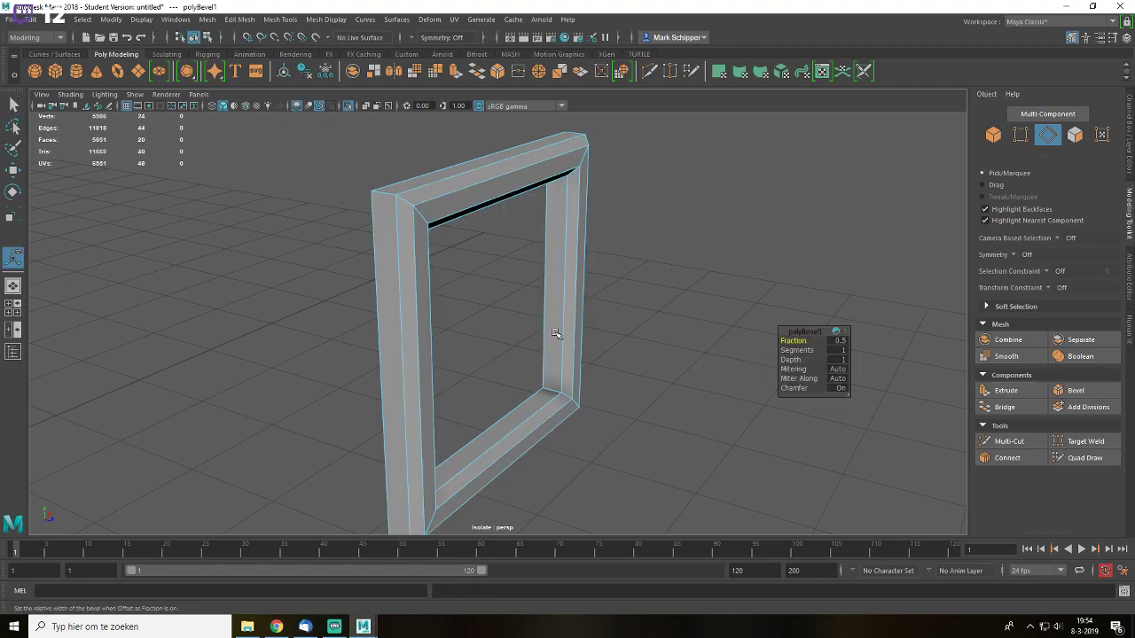
{"action": "scroll", "coordinate": [589, 339], "scroll_direction": "up", "scroll_amount": 3}
{"action": "left_click", "coordinate": [844, 342]}
{"action": "type", "text": "0.1"}
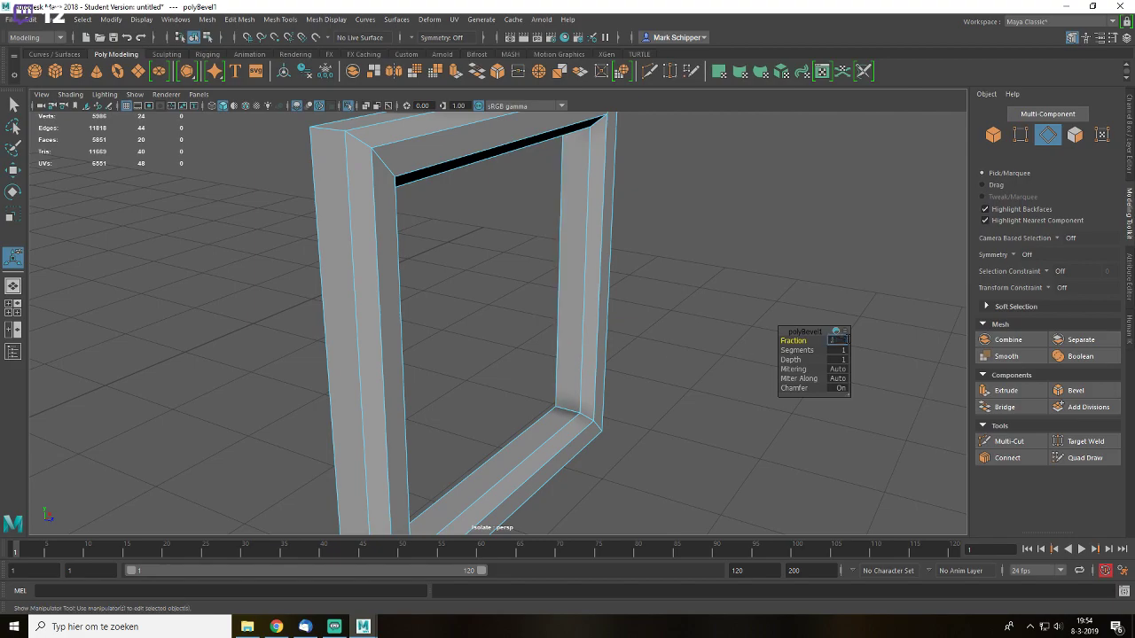
{"action": "key", "text": "Return"}
{"action": "key", "text": "q"}
- Return to object mode and isolate the bevelled right frame together with the smoothed middle frame
{"action": "left_click_drag", "start_coordinate": [610, 282], "coordinate": [699, 316], "text": "alt"}
{"action": "key", "text": "F8"}
{"action": "key", "text": "ctrl+1"}
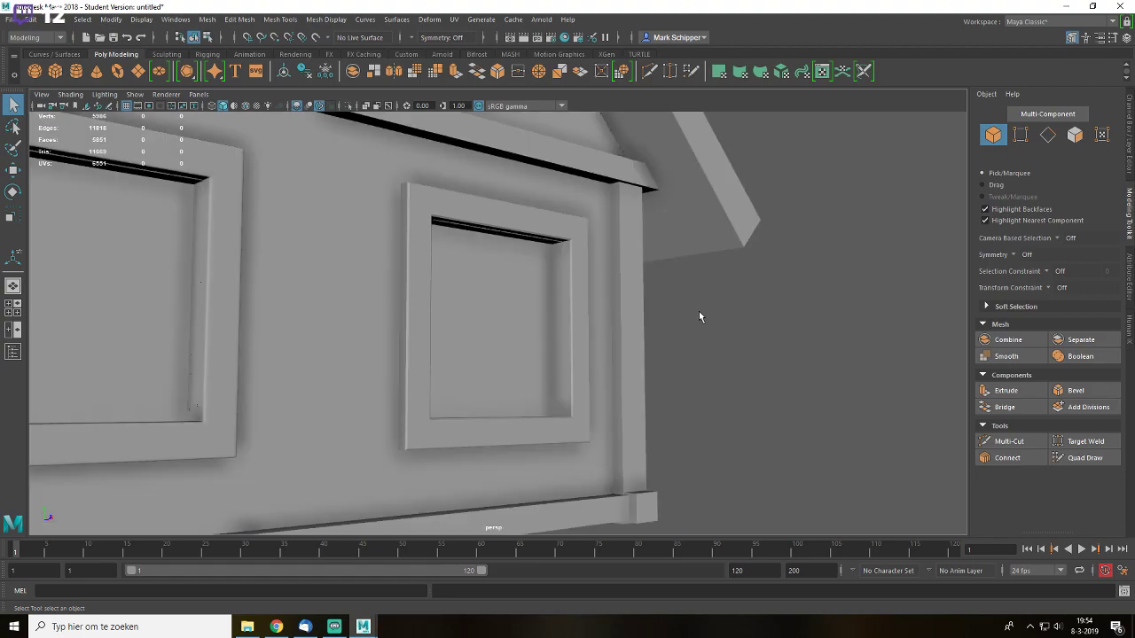
{"action": "left_click_drag", "start_coordinate": [623, 253], "coordinate": [463, 236], "text": "alt"}
{"action": "left_click", "coordinate": [462, 235]}
{"action": "left_click", "coordinate": [309, 254], "text": "shift"}
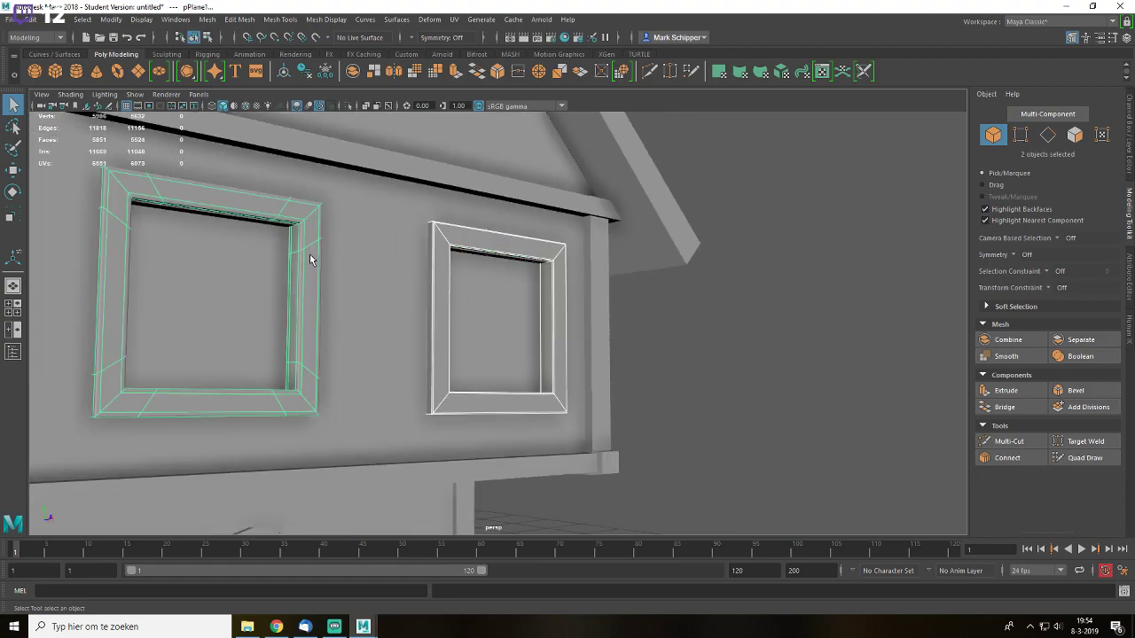
{"action": "key", "text": "ctrl+1"}
{"action": "left_click", "coordinate": [695, 291]}
{"action": "right_click_drag", "start_coordinate": [695, 291], "coordinate": [557, 337], "text": "alt"}
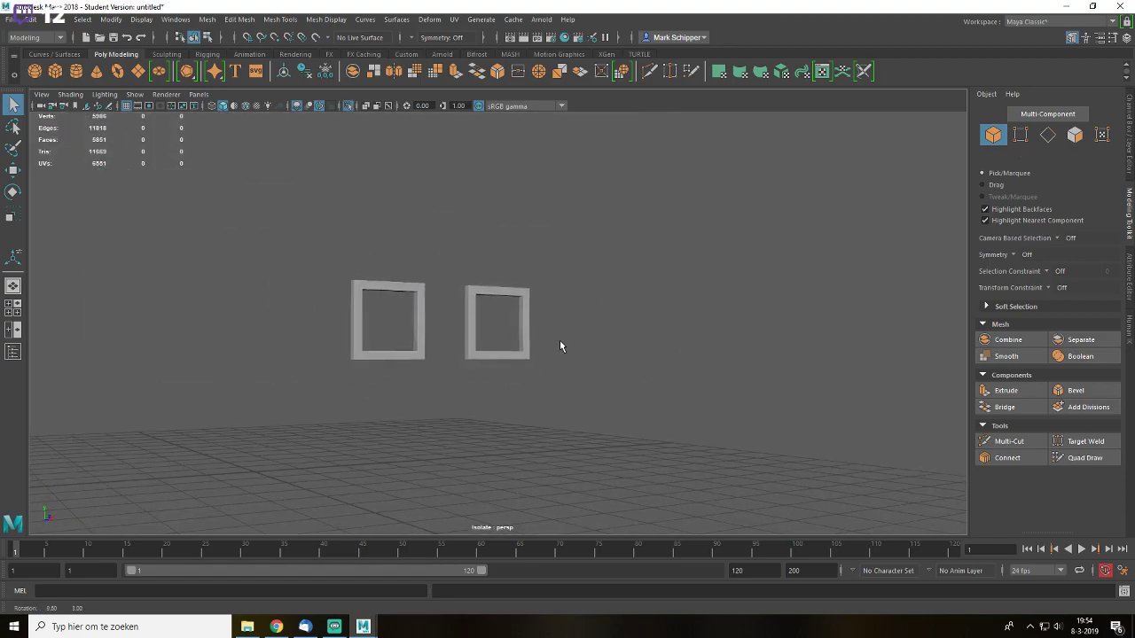
- Compare the edges and corners of the bevelled frame with those of the smoothed frame up close
{"action": "left_click_drag", "start_coordinate": [560, 357], "coordinate": [618, 324], "text": "alt"}
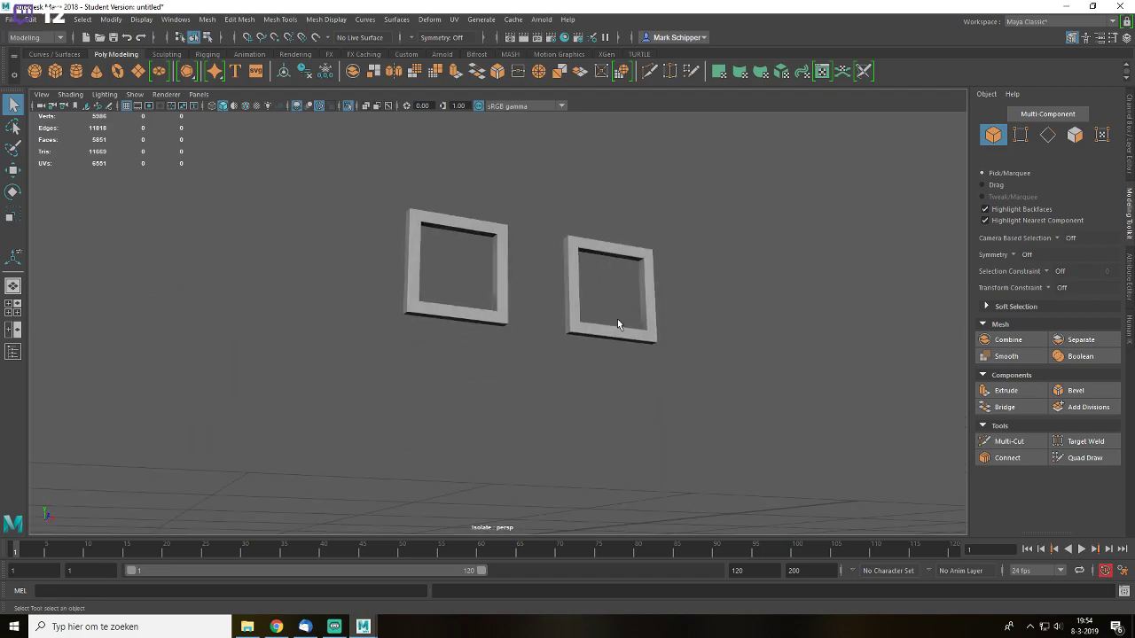
{"action": "scroll", "coordinate": [617, 324], "scroll_direction": "up", "scroll_amount": 8}
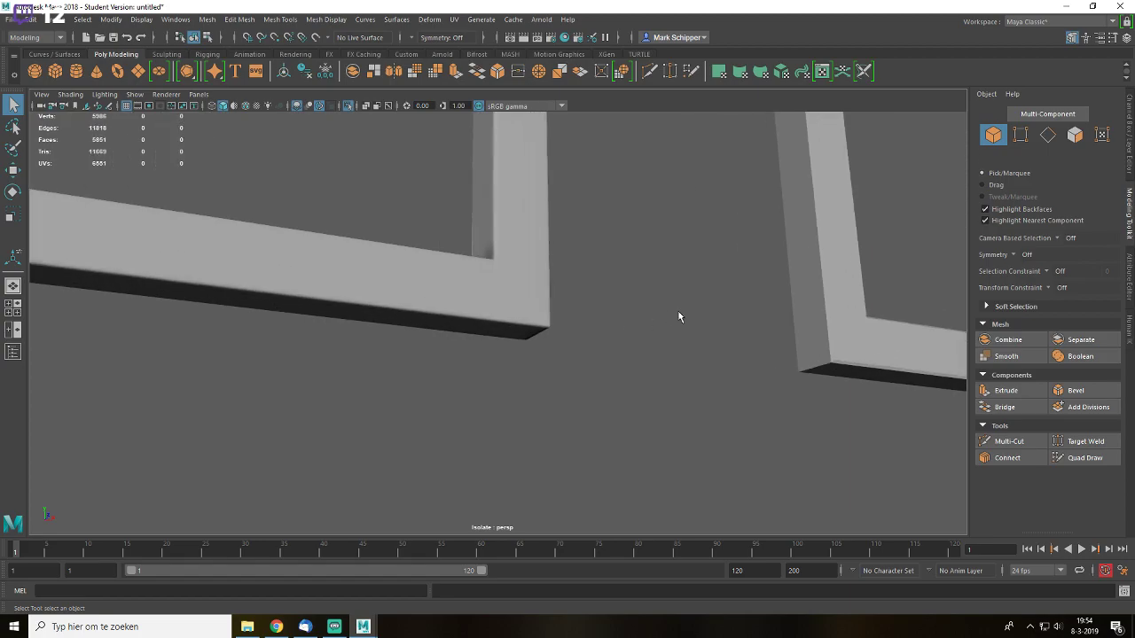
{"action": "middle_click_drag", "start_coordinate": [704, 313], "coordinate": [705, 408], "text": "alt"}
{"action": "left_click", "coordinate": [822, 280]}
{"action": "left_click", "coordinate": [691, 341]}
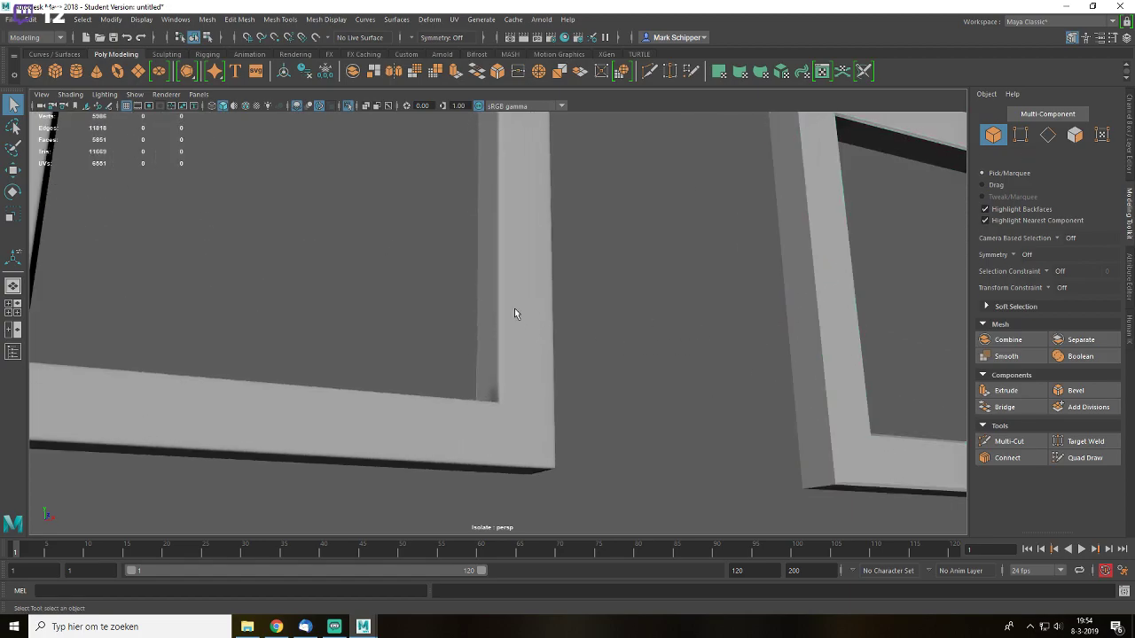
{"action": "middle_click_drag", "start_coordinate": [708, 298], "coordinate": [688, 326], "text": "alt"}
{"action": "left_click", "coordinate": [810, 321]}
{"action": "left_click", "coordinate": [673, 346]}
{"action": "scroll", "coordinate": [666, 347], "scroll_direction": "down", "scroll_amount": 10}
{"action": "left_click_drag", "start_coordinate": [663, 348], "coordinate": [684, 398], "text": "alt"}
{"action": "scroll", "coordinate": [660, 381], "scroll_direction": "down", "scroll_amount": 3}
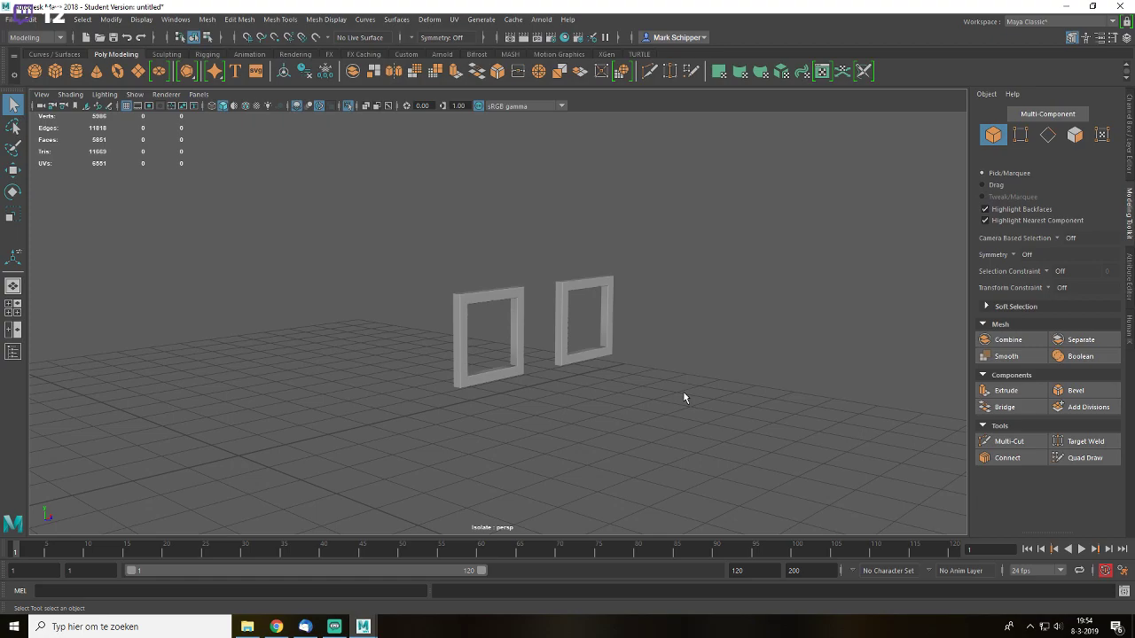
- Bring back the whole house and examine the bevelled right frame in place on the wall
{"action": "key", "text": "ctrl+1"}
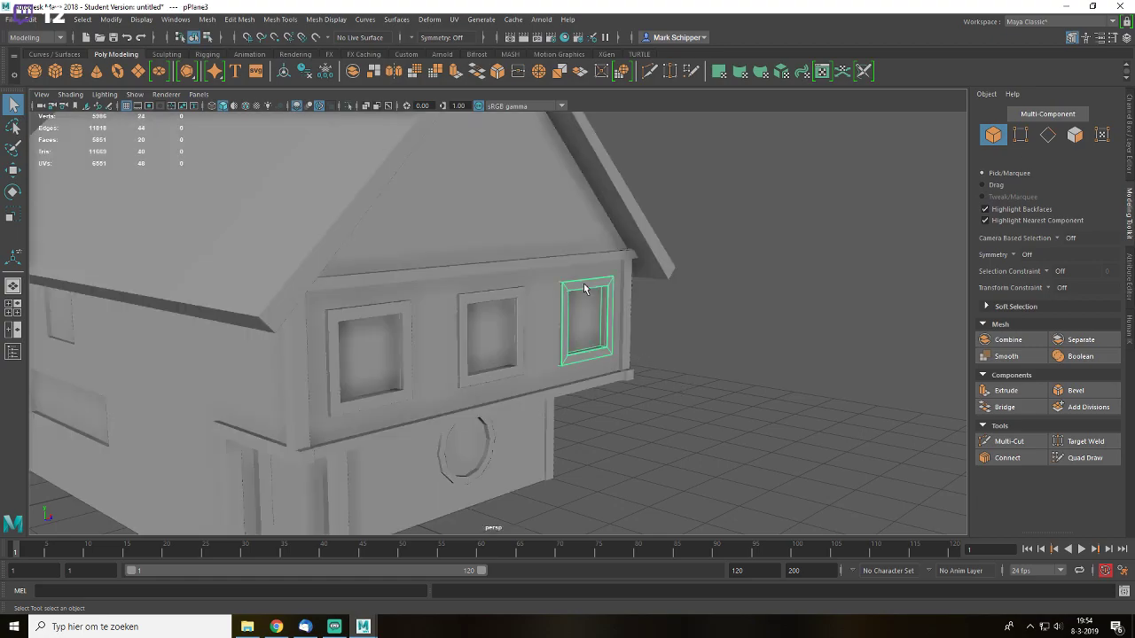
{"action": "left_click", "coordinate": [583, 284]}
{"action": "key", "text": "f"}
{"action": "left_click_drag", "start_coordinate": [613, 358], "coordinate": [511, 331], "text": "alt"}
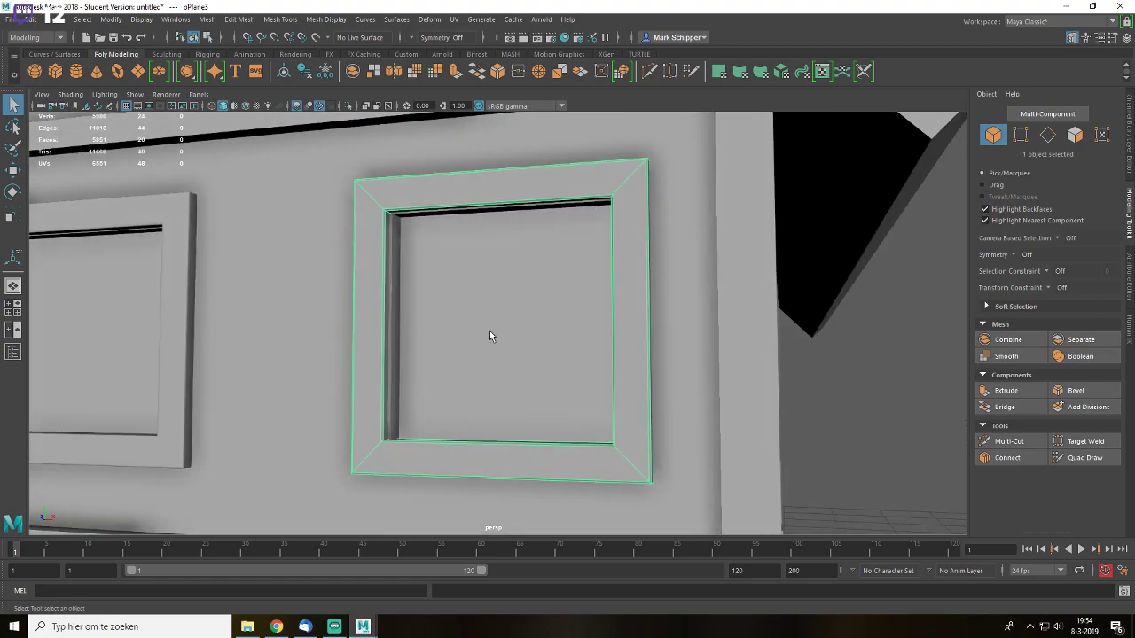
{"action": "scroll", "coordinate": [489, 331], "scroll_direction": "down", "scroll_amount": 3}
{"action": "left_click_drag", "start_coordinate": [471, 338], "coordinate": [471, 363], "text": "alt"}
{"action": "middle_click_drag", "start_coordinate": [471, 363], "coordinate": [555, 287], "text": "alt"}
- Isolate the middle window frame and turn off its smooth preview
{"action": "left_click", "coordinate": [419, 211]}
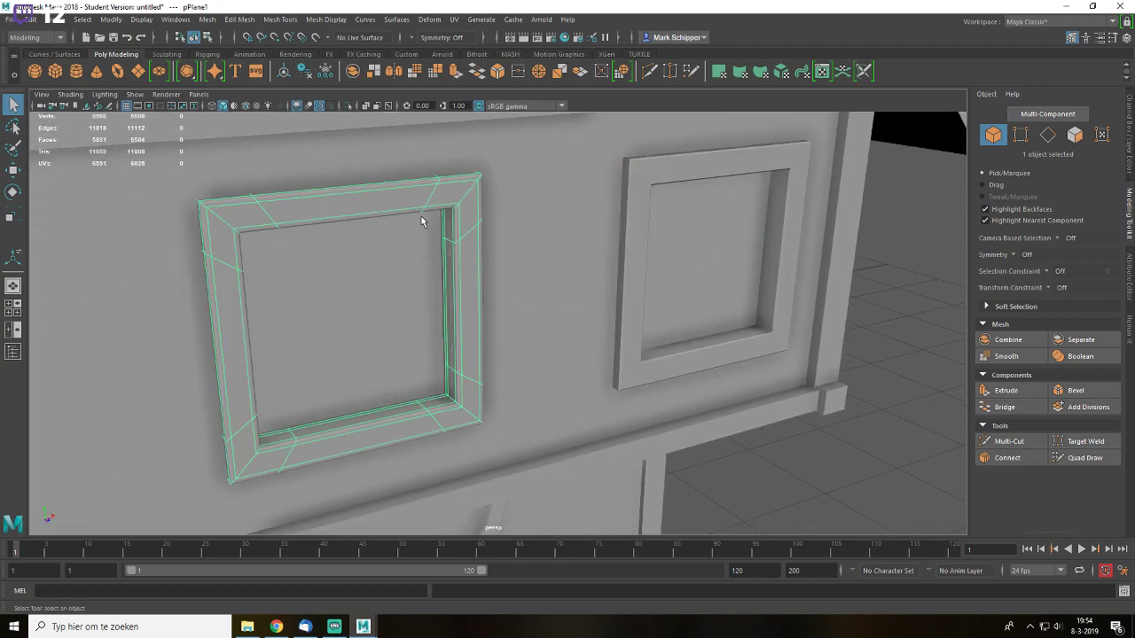
{"action": "key", "text": "3"}
{"action": "left_click_drag", "start_coordinate": [473, 316], "coordinate": [488, 308], "text": "alt"}
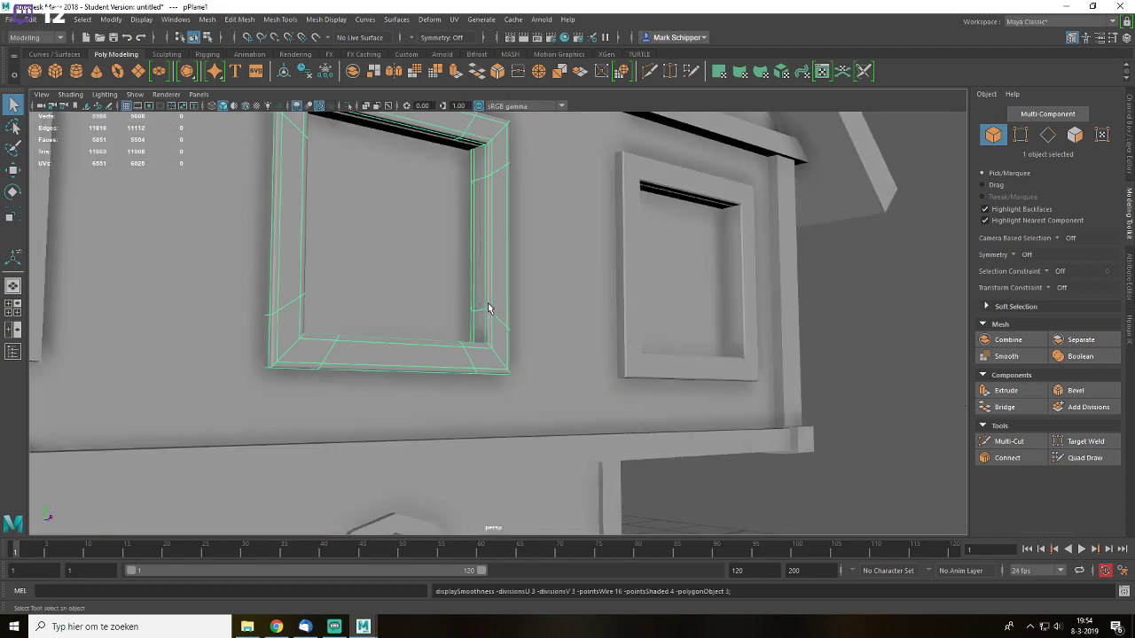
{"action": "key", "text": "ctrl+1"}
{"action": "key", "text": "f"}
{"action": "left_click_drag", "start_coordinate": [710, 314], "coordinate": [653, 286], "text": "alt"}
{"action": "key", "text": "1"}
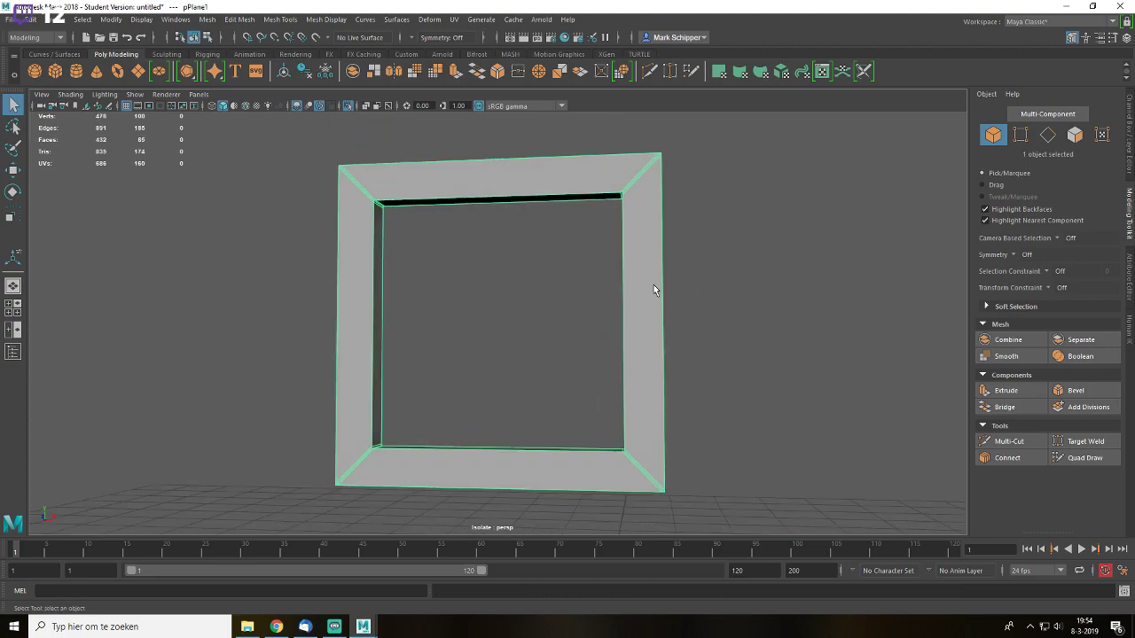
{"action": "right_click_drag", "start_coordinate": [653, 285], "coordinate": [653, 179]}
{"action": "left_click", "coordinate": [654, 186]}
{"action": "left_click", "coordinate": [1029, 459]}
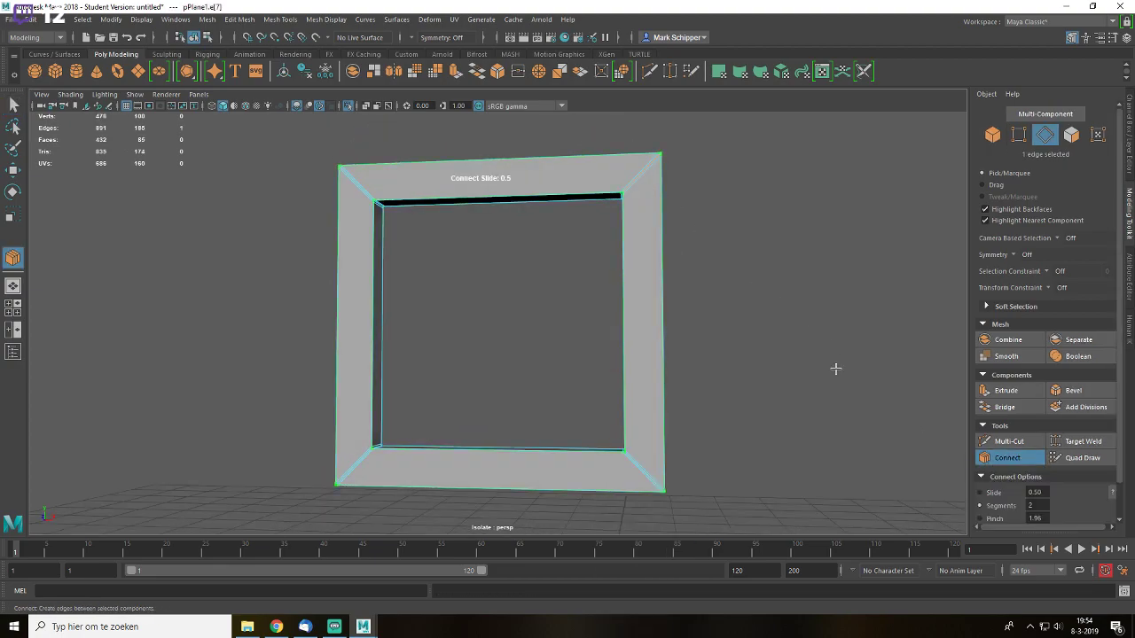
{"action": "right_click_drag", "start_coordinate": [702, 278], "coordinate": [767, 176]}
{"action": "left_click", "coordinate": [766, 180]}
{"action": "left_click_drag", "start_coordinate": [705, 245], "coordinate": [725, 260], "text": "alt"}
{"action": "key", "text": "ctrl+z"}
{"action": "key", "text": "ctrl+z"}
{"action": "key", "text": "ctrl+z"}
{"action": "key", "text": "ctrl+z"}
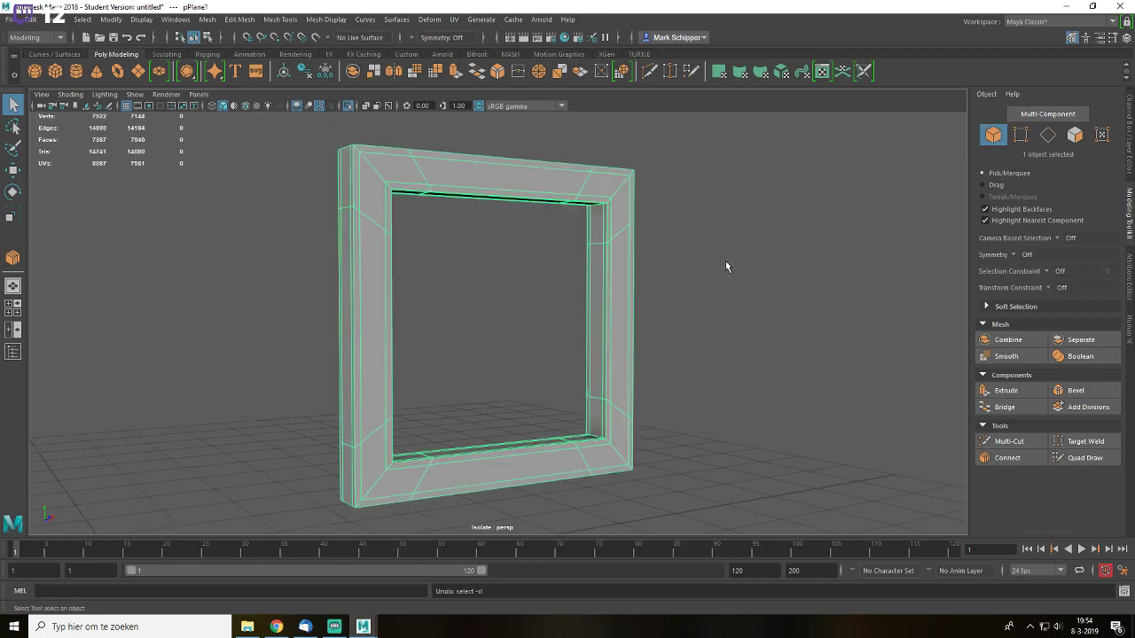
{"action": "key", "text": "ctrl+z"}
{"action": "key", "text": "ctrl+z"}
- Turn off the middle window frame's smooth preview and bring the rest of the house back into view
{"action": "left_click_drag", "start_coordinate": [606, 241], "coordinate": [560, 284], "text": "alt"}
{"action": "right_click_drag", "start_coordinate": [588, 238], "coordinate": [693, 192]}
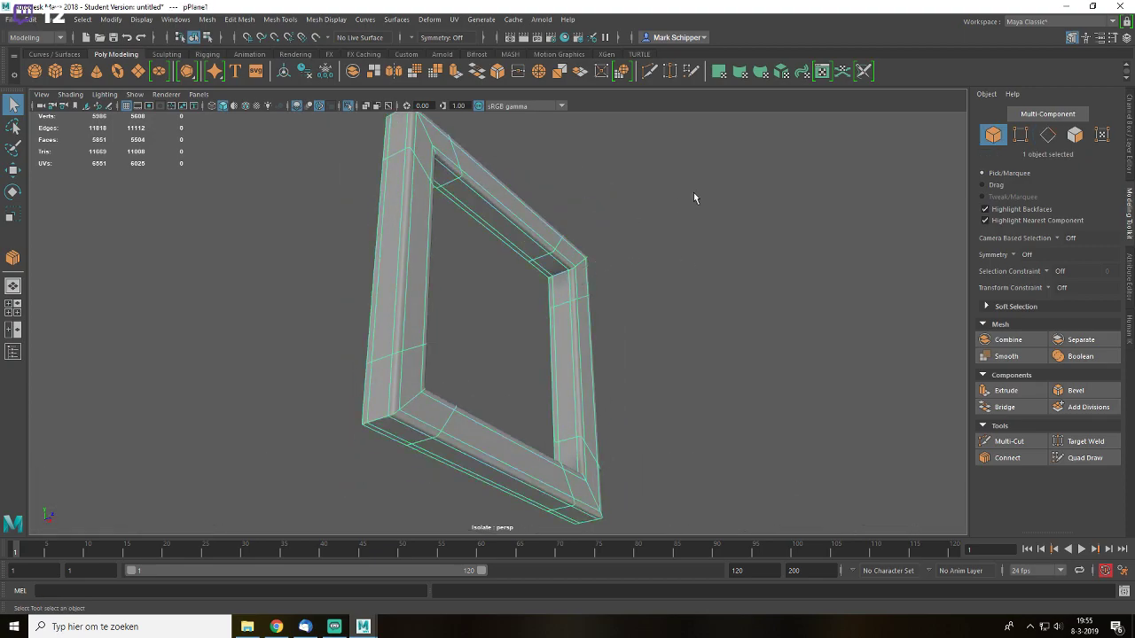
{"action": "left_click", "coordinate": [693, 192]}
{"action": "left_click_drag", "start_coordinate": [693, 194], "coordinate": [625, 279], "text": "alt"}
{"action": "left_click", "coordinate": [625, 280]}
{"action": "key", "text": "1"}
{"action": "left_click", "coordinate": [694, 276]}
{"action": "key", "text": "ctrl+1"}
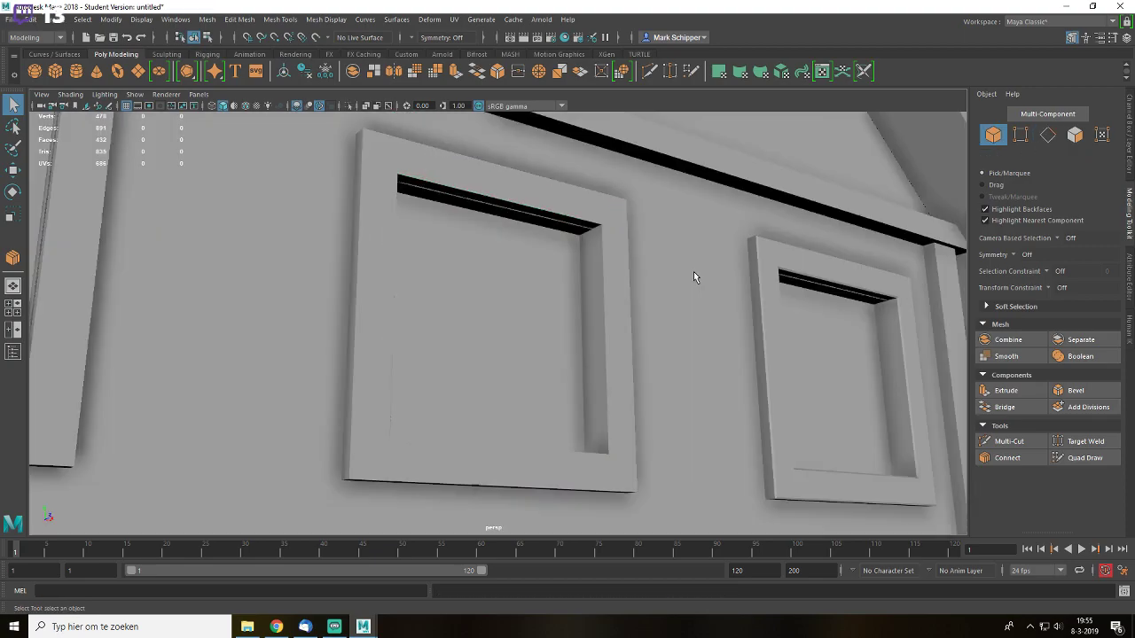
- Delete the middle and left window frames from the upper floor, keeping only the bevelled right frame
{"action": "left_click", "coordinate": [621, 273]}
{"action": "key", "text": "Delete"}
{"action": "left_click_drag", "start_coordinate": [623, 275], "coordinate": [577, 316], "text": "alt"}
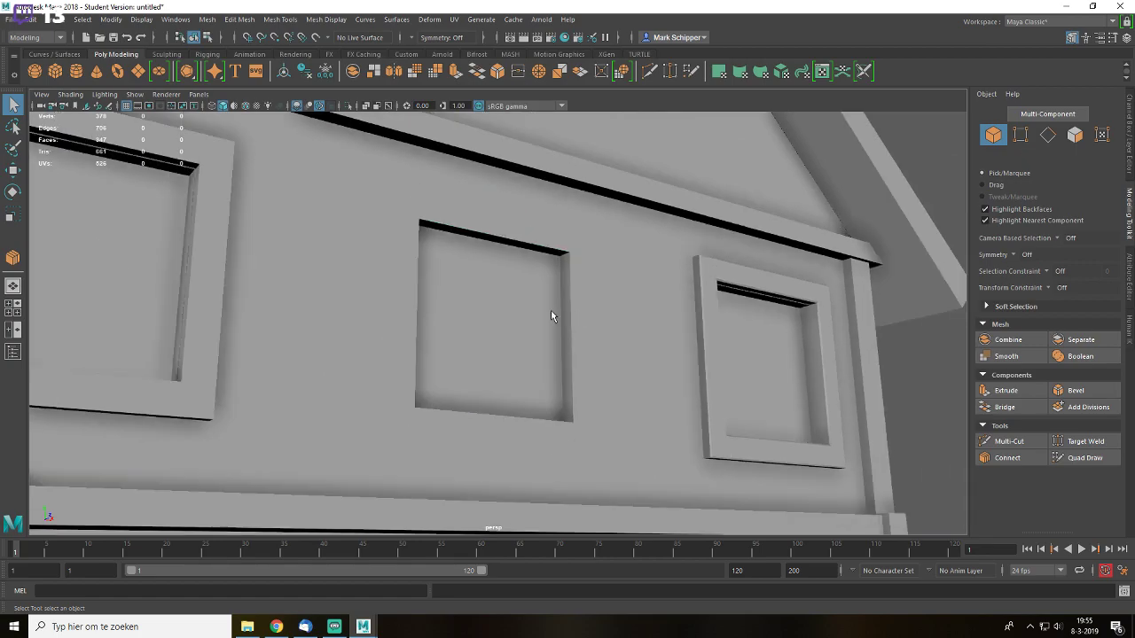
{"action": "left_click", "coordinate": [203, 256]}
{"action": "key", "text": "Delete"}
- Duplicate the bevelled right window frame and move the copy onto the middle window opening
{"action": "left_click", "coordinate": [780, 282]}
{"action": "key", "text": "w"}
{"action": "key", "text": "ctrl+d"}
{"action": "left_click_drag", "start_coordinate": [788, 358], "coordinate": [692, 353]}
{"action": "left_click_drag", "start_coordinate": [581, 302], "coordinate": [596, 298], "text": "alt"}
{"action": "middle_click_drag", "start_coordinate": [583, 299], "coordinate": [645, 285], "text": "alt"}
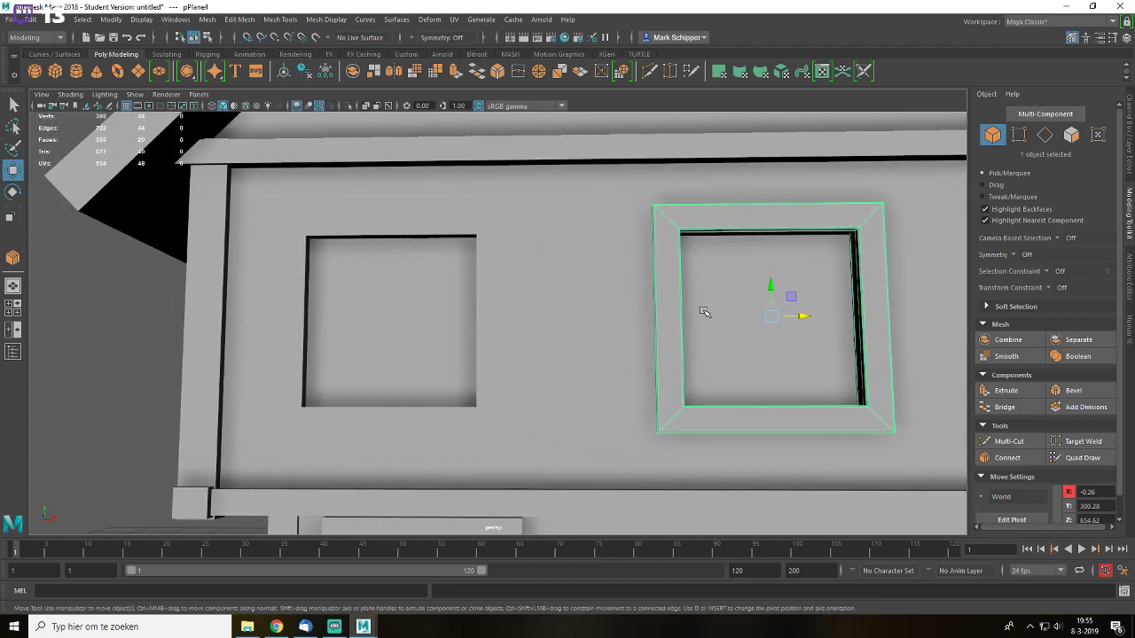
- Duplicate the middle frame, place the copy around the left window opening, and check all three frames on the facade
{"action": "right_click_drag", "start_coordinate": [704, 314], "coordinate": [703, 303], "text": "alt"}
{"action": "middle_click_drag", "start_coordinate": [681, 303], "coordinate": [733, 275], "text": "alt"}
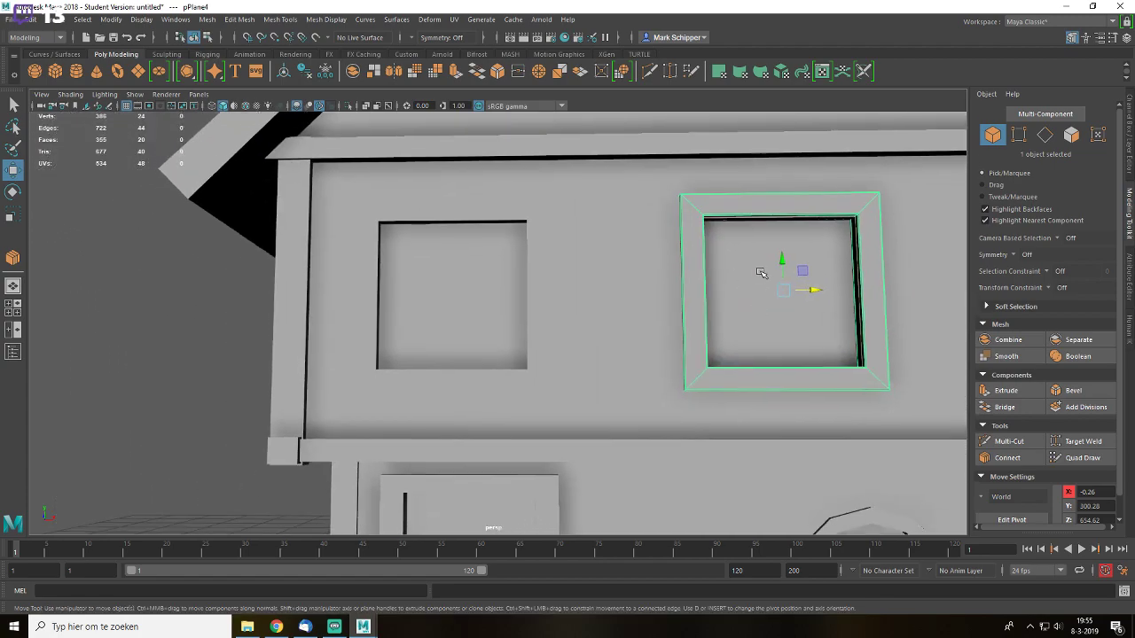
{"action": "left_click_drag", "start_coordinate": [815, 284], "coordinate": [485, 282], "text": "shift"}
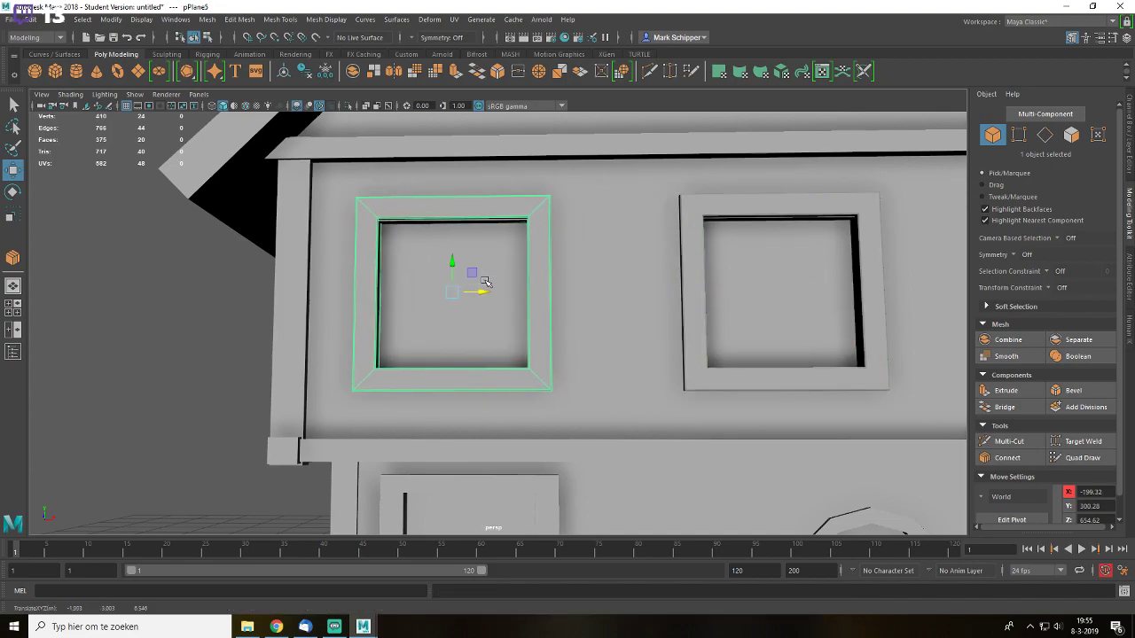
{"action": "left_click", "coordinate": [267, 310]}
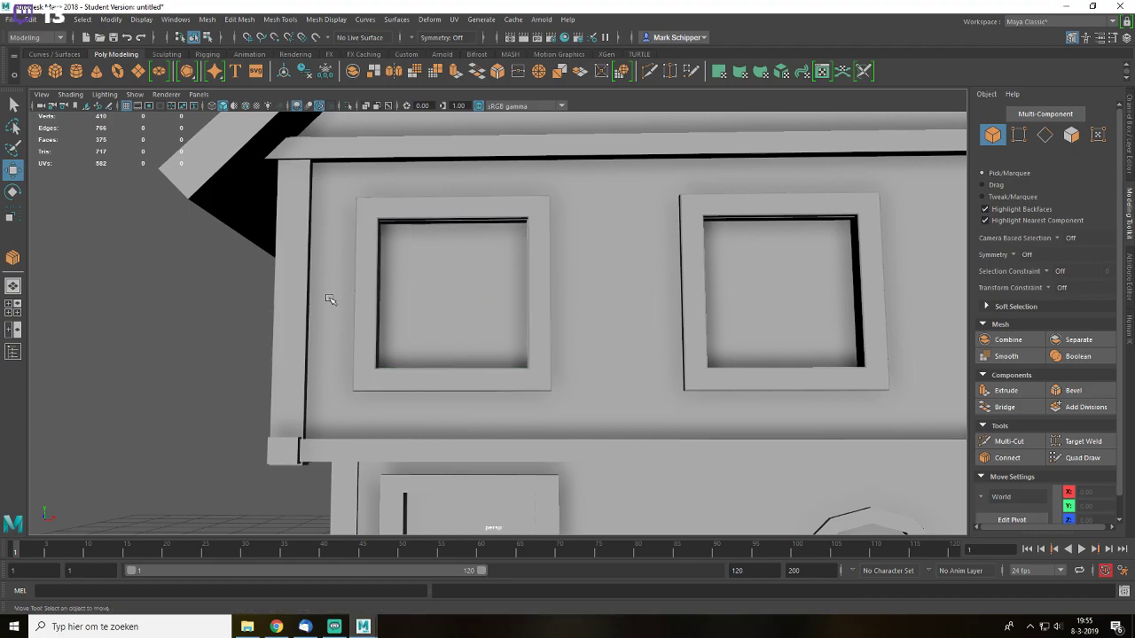
{"action": "scroll", "coordinate": [648, 274], "scroll_direction": "down", "scroll_amount": 3}
{"action": "scroll", "coordinate": [648, 280], "scroll_direction": "down", "scroll_amount": 2}
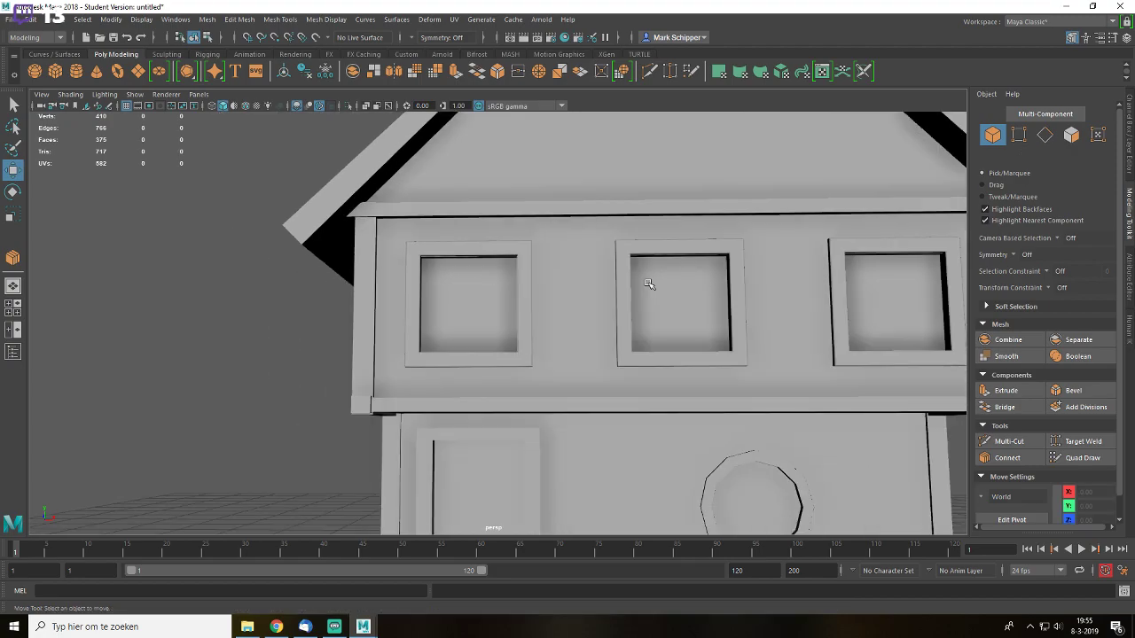
{"action": "key", "text": "f"}
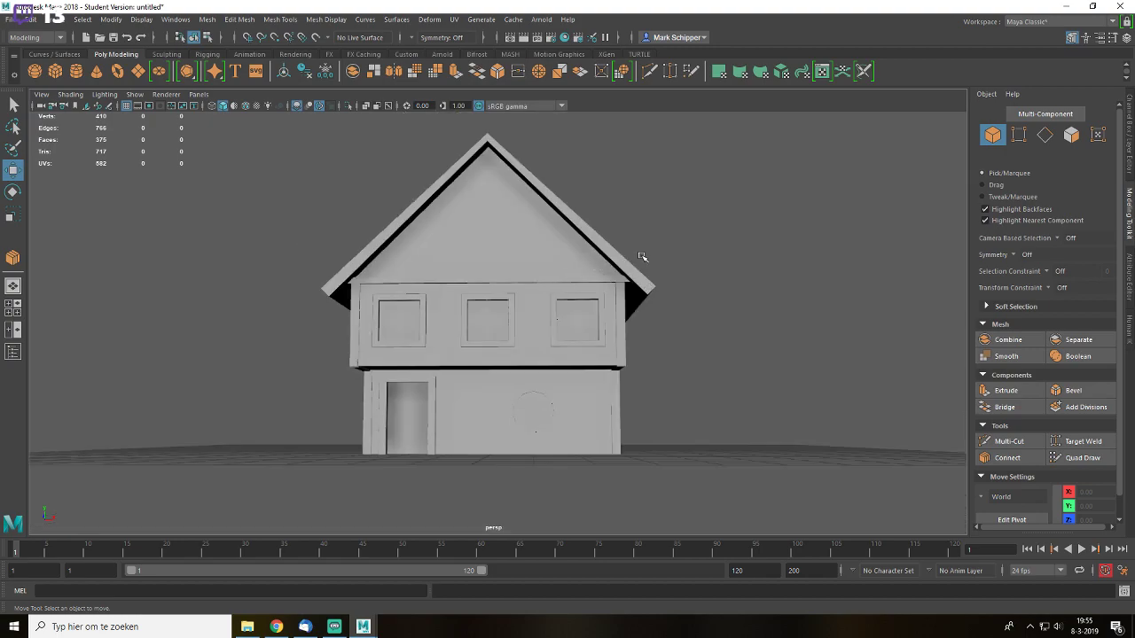
{"action": "scroll", "coordinate": [641, 257], "scroll_direction": "up", "scroll_amount": 2}
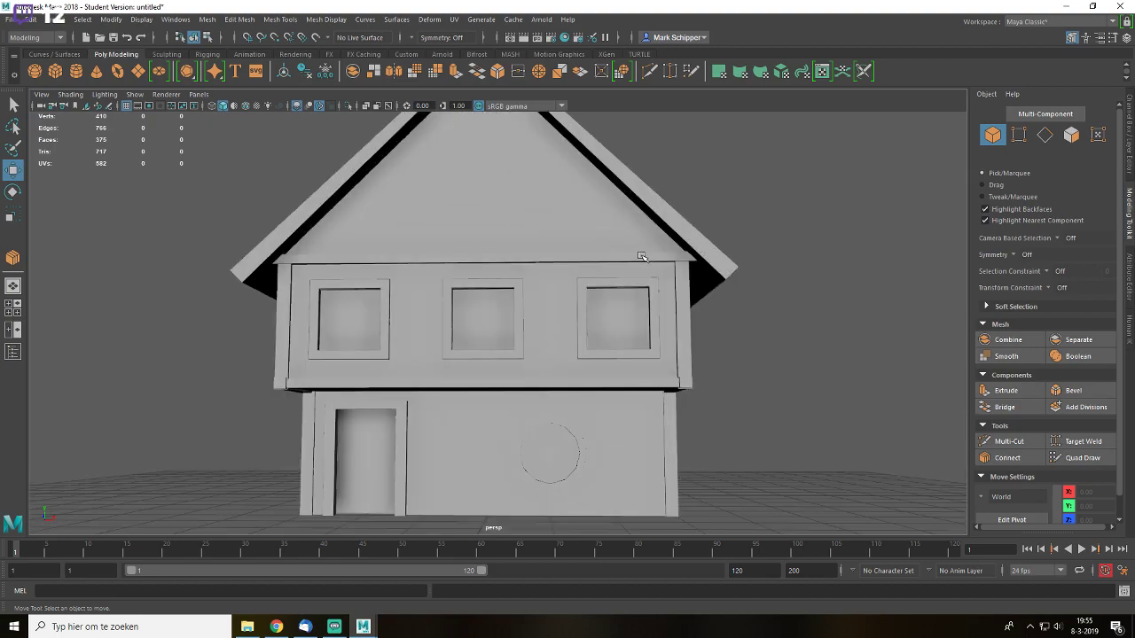
{"action": "mouse_move", "coordinate": [635, 261]}
{"action": "left_mouse_down", "text": "alt"}
{"action": "mouse_move", "coordinate": [616, 253]}
{"action": "mouse_move", "coordinate": [737, 251]}
{"action": "mouse_move", "coordinate": [650, 261]}
{"action": "mouse_move", "coordinate": [839, 233]}
{"action": "mouse_move", "coordinate": [636, 270]}
{"action": "left_mouse_up", "text": "alt"}
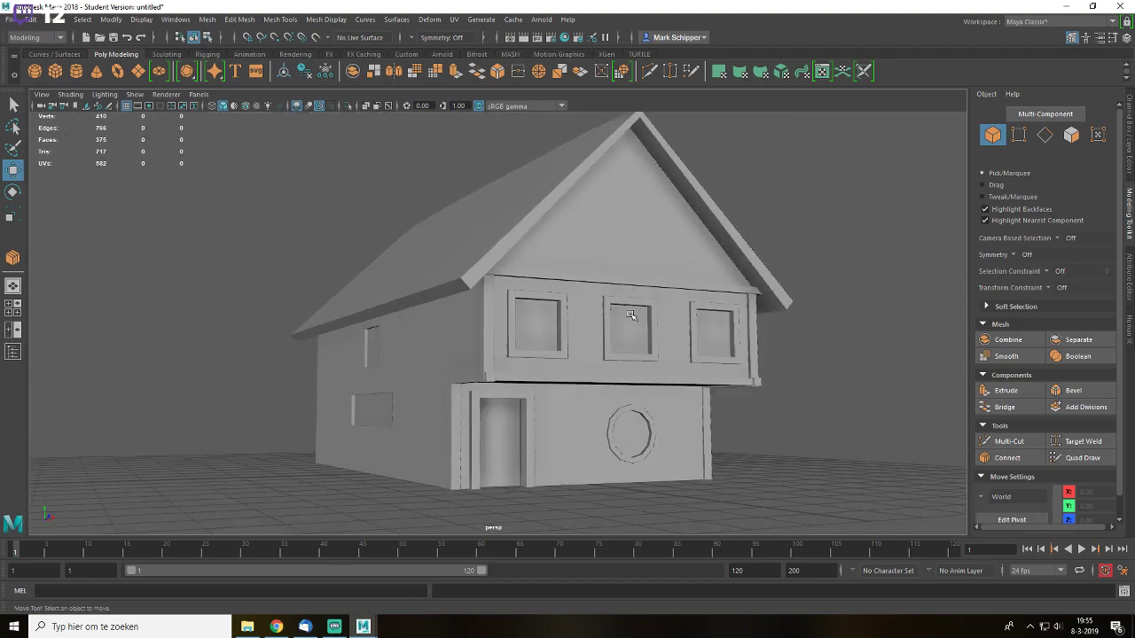
- Duplicate the upper floor's corner beam and centre the copy on the triangular gable wall
{"action": "left_click", "coordinate": [483, 317]}
{"action": "left_click_drag", "start_coordinate": [483, 316], "coordinate": [429, 309], "text": "alt"}
{"action": "left_click_drag", "start_coordinate": [344, 337], "coordinate": [598, 247]}
{"action": "key", "text": "f"}
{"action": "key", "text": "space"}
{"action": "key", "text": "f"}
{"action": "scroll", "coordinate": [591, 266], "scroll_direction": "down", "scroll_amount": 8}
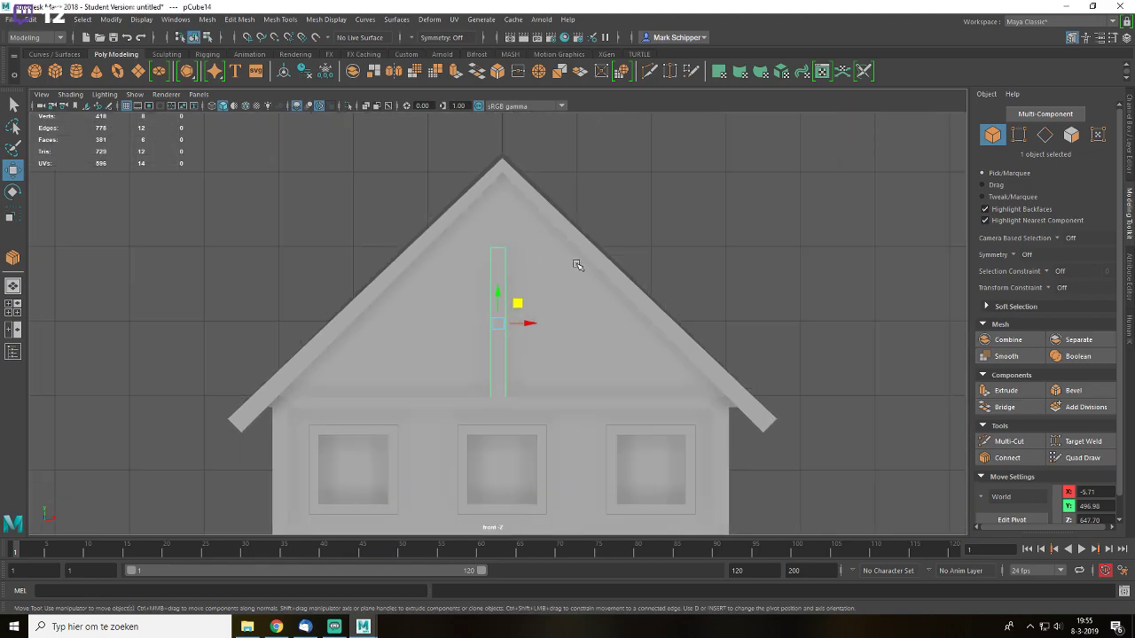
{"action": "left_click_drag", "start_coordinate": [523, 322], "coordinate": [527, 322]}
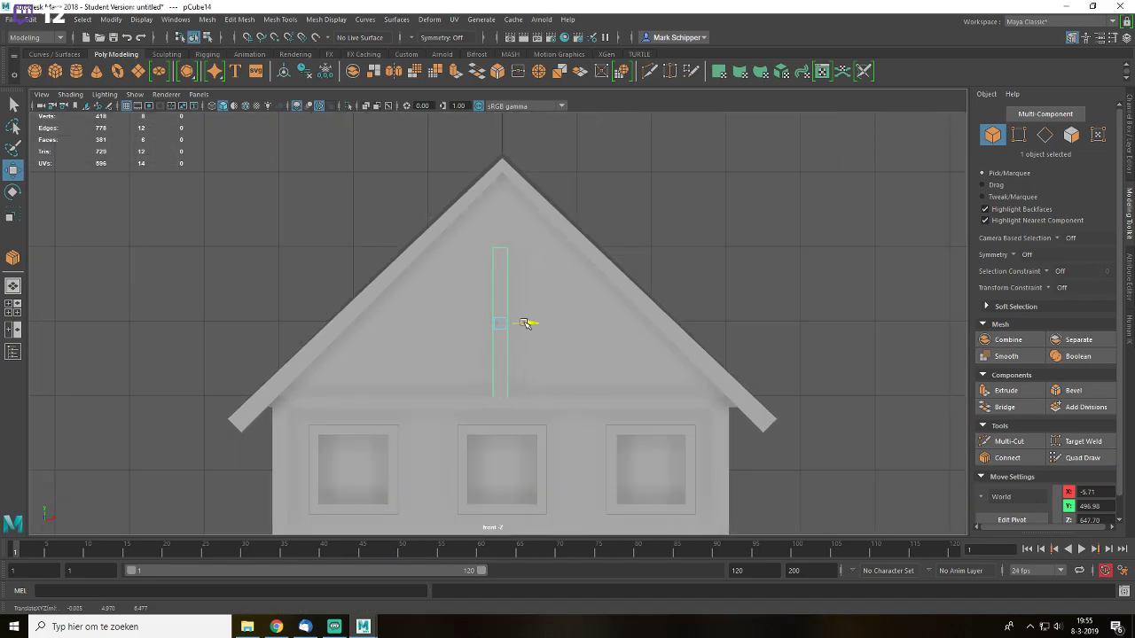
- Extend the gable beam upward by raising its top vertices to the roof ridge
{"action": "key", "text": "q"}
{"action": "right_click_drag", "start_coordinate": [495, 287], "coordinate": [457, 285]}
{"action": "left_click_drag", "start_coordinate": [467, 231], "coordinate": [525, 264]}
{"action": "key", "text": "w"}
{"action": "left_click_drag", "start_coordinate": [502, 227], "coordinate": [518, 144]}
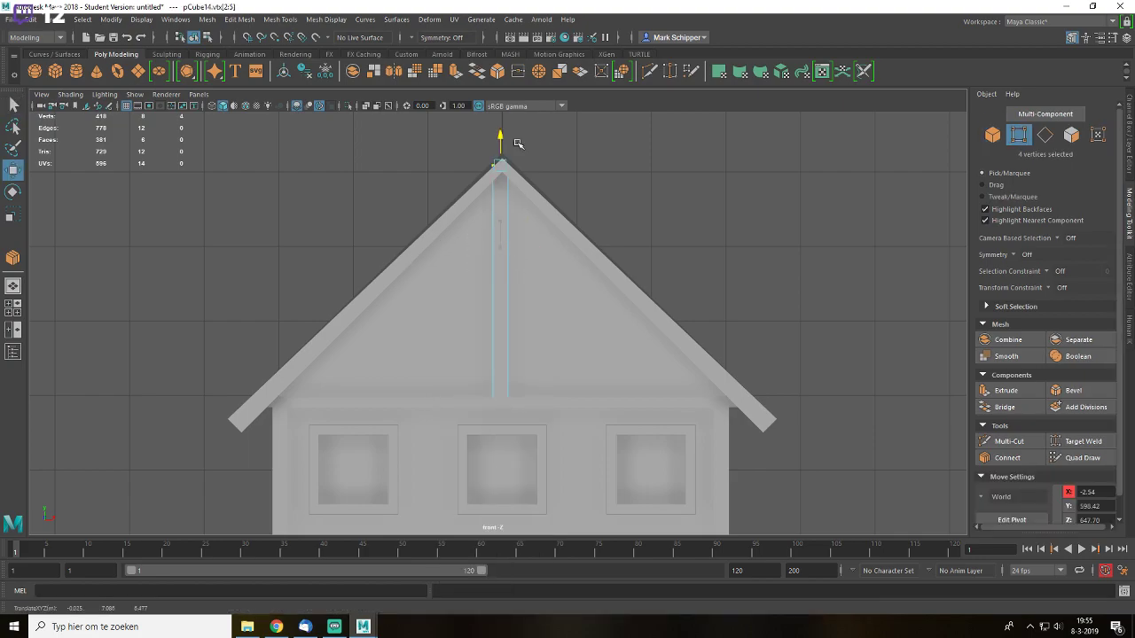
{"action": "key", "text": "4"}
{"action": "key", "text": "space"}
{"action": "left_click_drag", "start_coordinate": [522, 213], "coordinate": [525, 166]}
{"action": "middle_click_drag", "start_coordinate": [540, 212], "coordinate": [573, 313], "text": "alt"}
{"action": "key", "text": "5"}
{"action": "middle_click_drag", "start_coordinate": [566, 182], "coordinate": [578, 273], "text": "alt"}
{"action": "mouse_move", "coordinate": [553, 216]}
{"action": "left_mouse_down", "text": "alt"}
{"action": "mouse_move", "coordinate": [560, 228]}
{"action": "mouse_move", "coordinate": [538, 193]}
{"action": "mouse_move", "coordinate": [630, 231]}
{"action": "mouse_move", "coordinate": [567, 199]}
{"action": "mouse_move", "coordinate": [491, 188]}
{"action": "left_mouse_up", "text": "alt"}
{"action": "scroll", "coordinate": [461, 226], "scroll_direction": "down", "scroll_amount": 3}
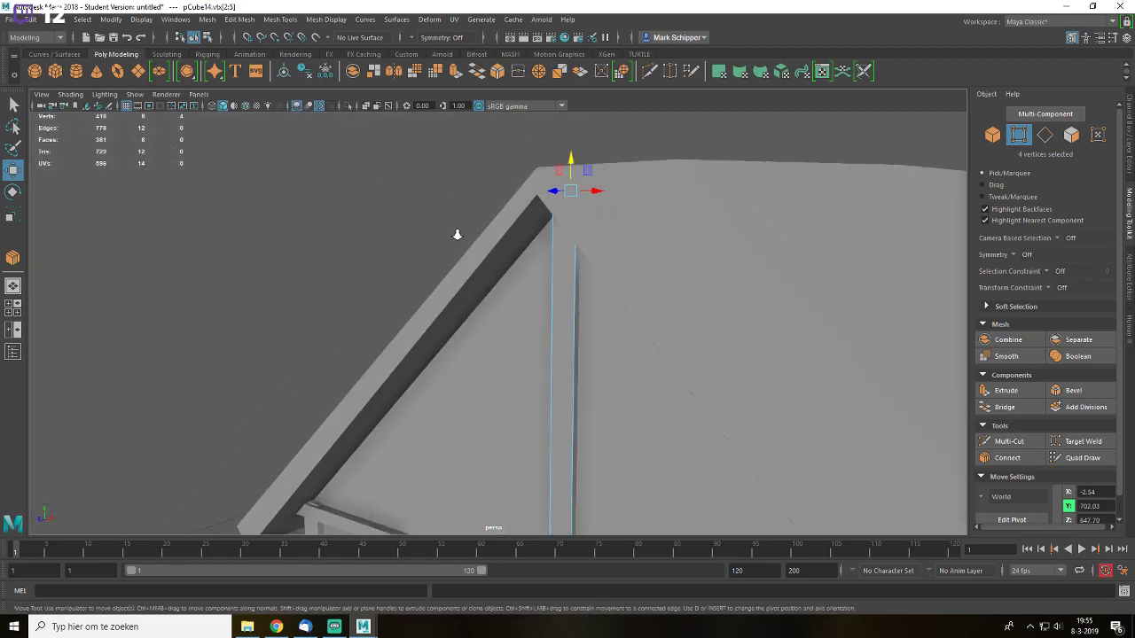
- Delete the gable beam's hidden faces and return to object mode
{"action": "left_click_drag", "start_coordinate": [461, 232], "coordinate": [570, 316], "text": "alt"}
{"action": "middle_click_drag", "start_coordinate": [542, 469], "coordinate": [597, 322], "text": "alt"}
{"action": "scroll", "coordinate": [603, 328], "scroll_direction": "up", "scroll_amount": 3}
{"action": "key", "text": "4"}
{"action": "left_click_drag", "start_coordinate": [608, 337], "coordinate": [663, 351]}
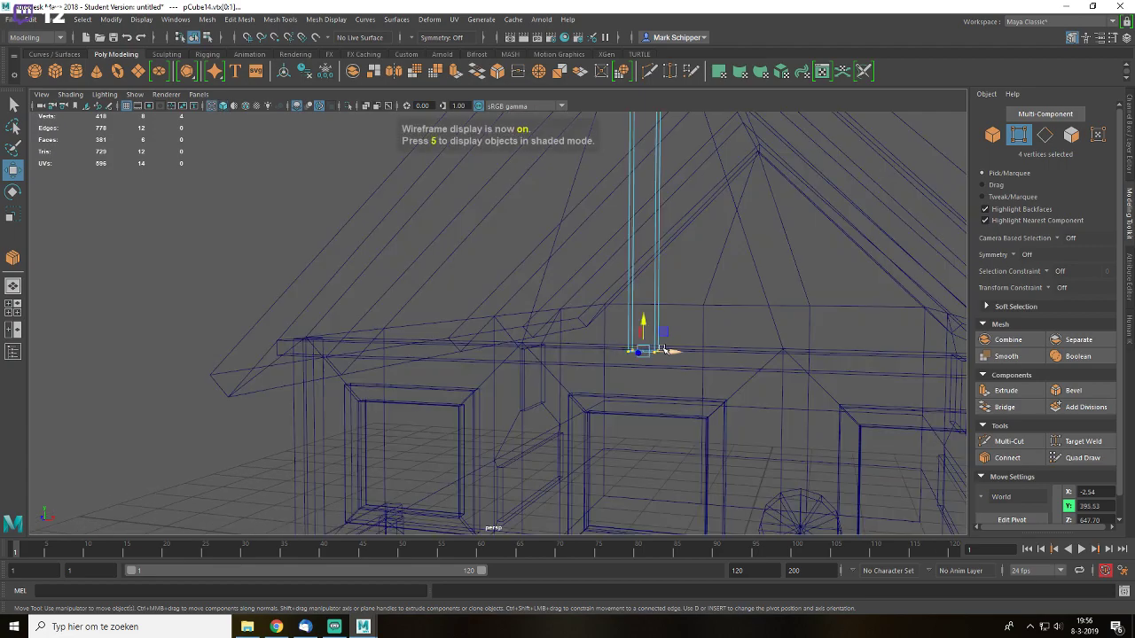
{"action": "key", "text": "5"}
{"action": "right_click_drag", "start_coordinate": [641, 286], "coordinate": [643, 319]}
{"action": "key", "text": "4"}
{"action": "left_click_drag", "start_coordinate": [644, 319], "coordinate": [632, 266], "text": "alt"}
{"action": "key", "text": "q"}
{"action": "left_click", "coordinate": [658, 367]}
{"action": "mouse_move", "coordinate": [659, 367]}
{"action": "left_mouse_down", "text": "alt"}
{"action": "mouse_move", "coordinate": [653, 243]}
{"action": "mouse_move", "coordinate": [677, 236]}
{"action": "mouse_move", "coordinate": [642, 280]}
{"action": "mouse_move", "coordinate": [622, 278]}
{"action": "left_mouse_up", "text": "alt"}
{"action": "key", "text": "Delete"}
{"action": "key", "text": "5"}
{"action": "mouse_move", "coordinate": [597, 285]}
{"action": "right_mouse_down"}
{"action": "mouse_move", "coordinate": [596, 303]}
{"action": "mouse_move", "coordinate": [654, 269]}
{"action": "right_mouse_up"}
- Duplicate an upper-floor window frame and move the copy along X to the outside of the side wall
{"action": "left_click", "coordinate": [885, 196]}
{"action": "key", "text": "f"}
{"action": "left_click_drag", "start_coordinate": [631, 307], "coordinate": [539, 274], "text": "alt"}
{"action": "scroll", "coordinate": [540, 304], "scroll_direction": "up", "scroll_amount": 4}
{"action": "left_click_drag", "start_coordinate": [501, 312], "coordinate": [530, 316], "text": "alt"}
{"action": "left_click", "coordinate": [392, 322]}
{"action": "left_click_drag", "start_coordinate": [441, 318], "coordinate": [464, 347], "text": "alt"}
{"action": "key", "text": "w"}
{"action": "left_click_drag", "start_coordinate": [353, 410], "coordinate": [403, 421]}
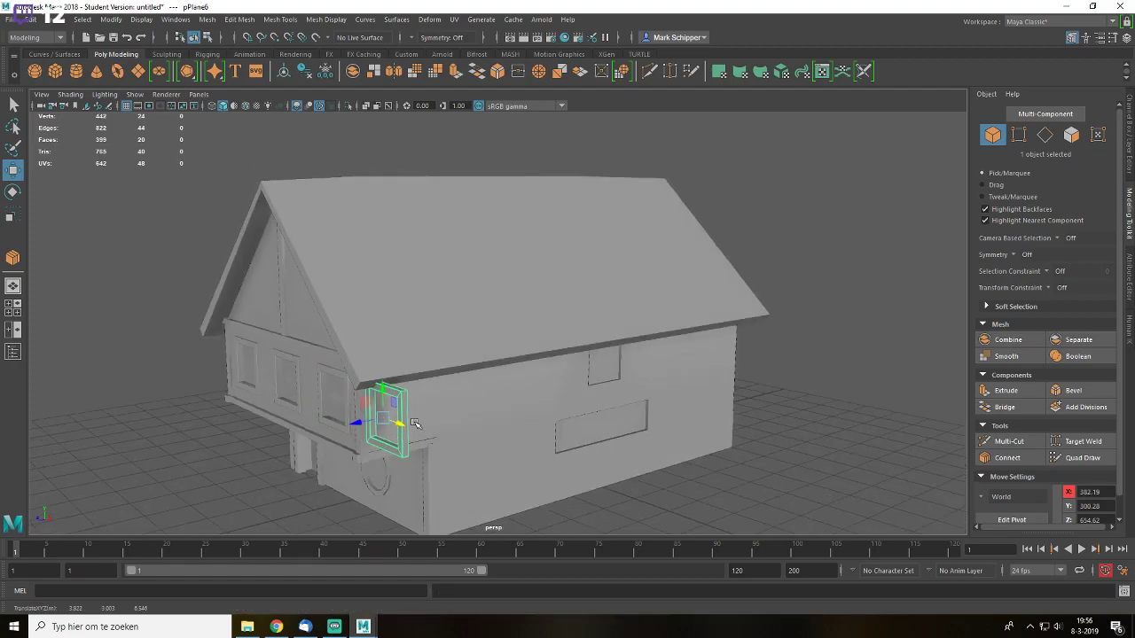
- Rotate the copied frame 90 degrees about Y to align it with the side wall
{"action": "key", "text": "e"}
{"action": "left_click", "coordinate": [1129, 154]}
{"action": "left_click", "coordinate": [1063, 166]}
{"action": "middle_click_drag", "start_coordinate": [750, 266], "coordinate": [689, 227]}
{"action": "left_click", "coordinate": [1105, 158]}
{"action": "left_click", "coordinate": [1104, 175]}
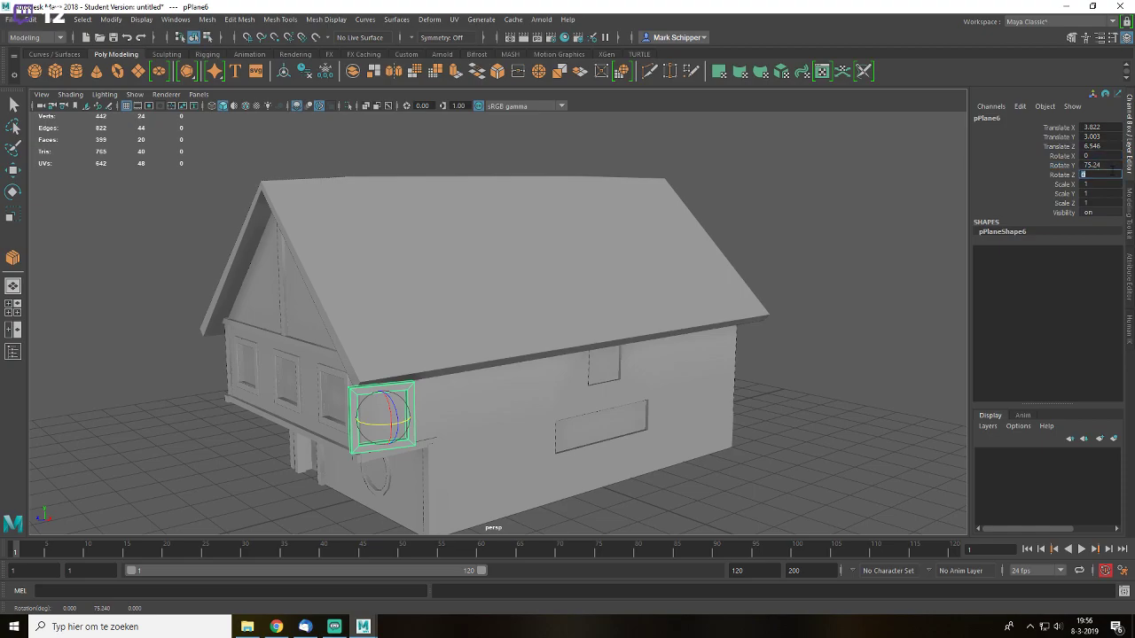
{"action": "type", "text": "90"}
{"action": "key", "text": "Return"}
- Move the rotated frame along the side wall to the small upper window opening and set it against the wall
{"action": "left_click_drag", "start_coordinate": [600, 314], "coordinate": [519, 322], "text": "alt"}
{"action": "key", "text": "w"}
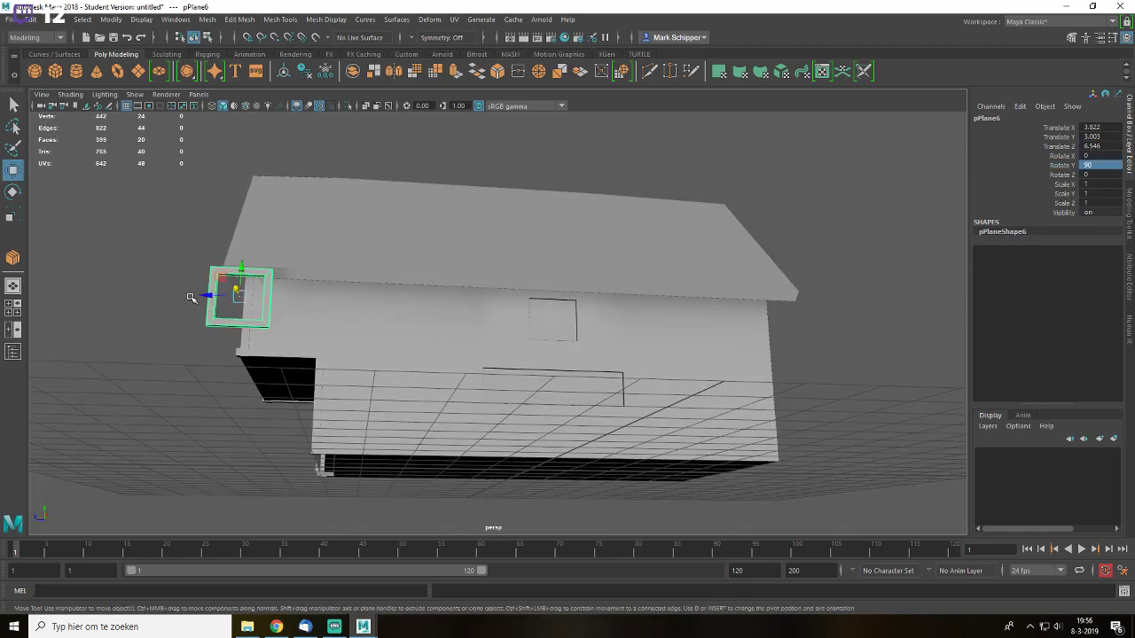
{"action": "left_click_drag", "start_coordinate": [204, 296], "coordinate": [502, 312]}
{"action": "key", "text": "space"}
{"action": "key", "text": "q"}
{"action": "key", "text": "4"}
{"action": "scroll", "coordinate": [567, 365], "scroll_direction": "down", "scroll_amount": 4}
{"action": "key", "text": "w"}
{"action": "key", "text": "space"}
{"action": "key", "text": "space"}
{"action": "left_click_drag", "start_coordinate": [593, 318], "coordinate": [671, 315]}
{"action": "key", "text": "f"}
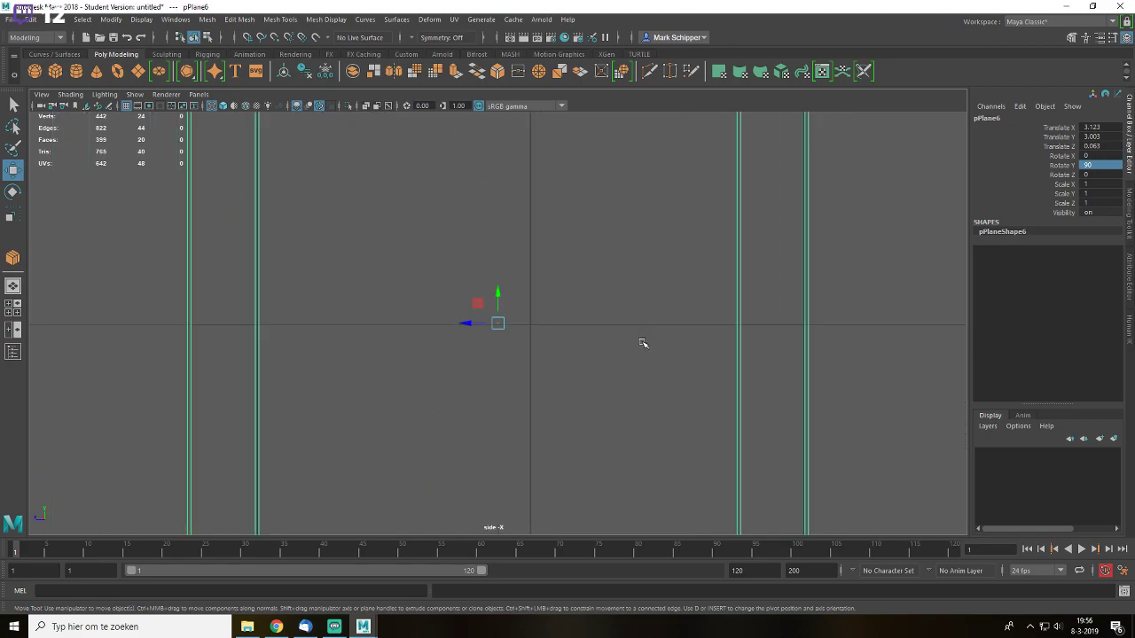
{"action": "key", "text": "r"}
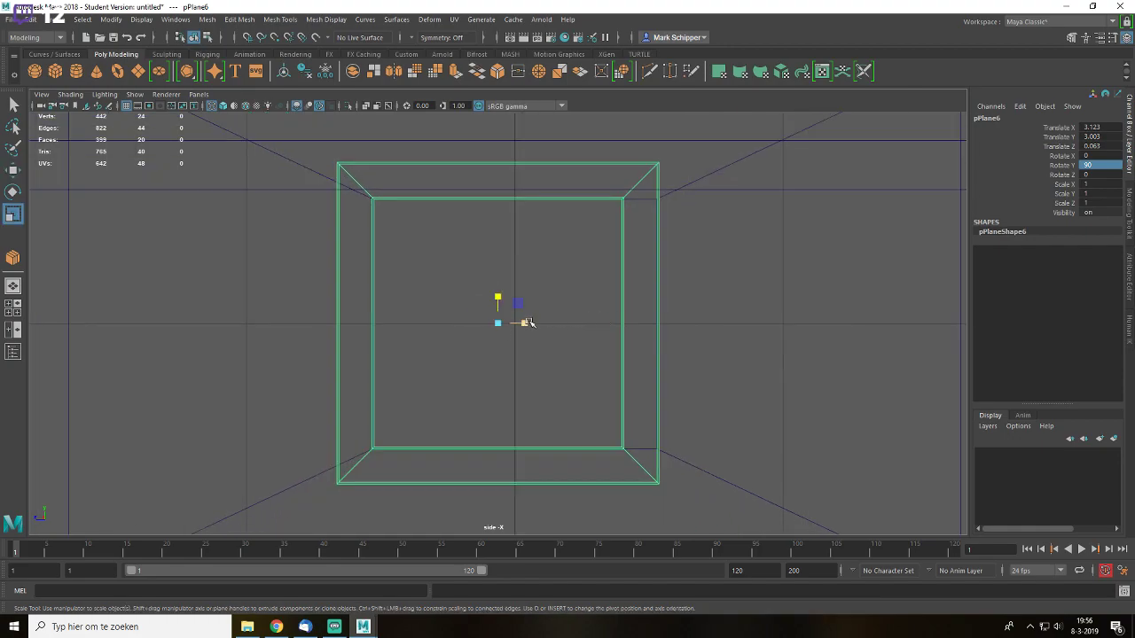
{"action": "left_click_drag", "start_coordinate": [525, 322], "coordinate": [542, 323]}
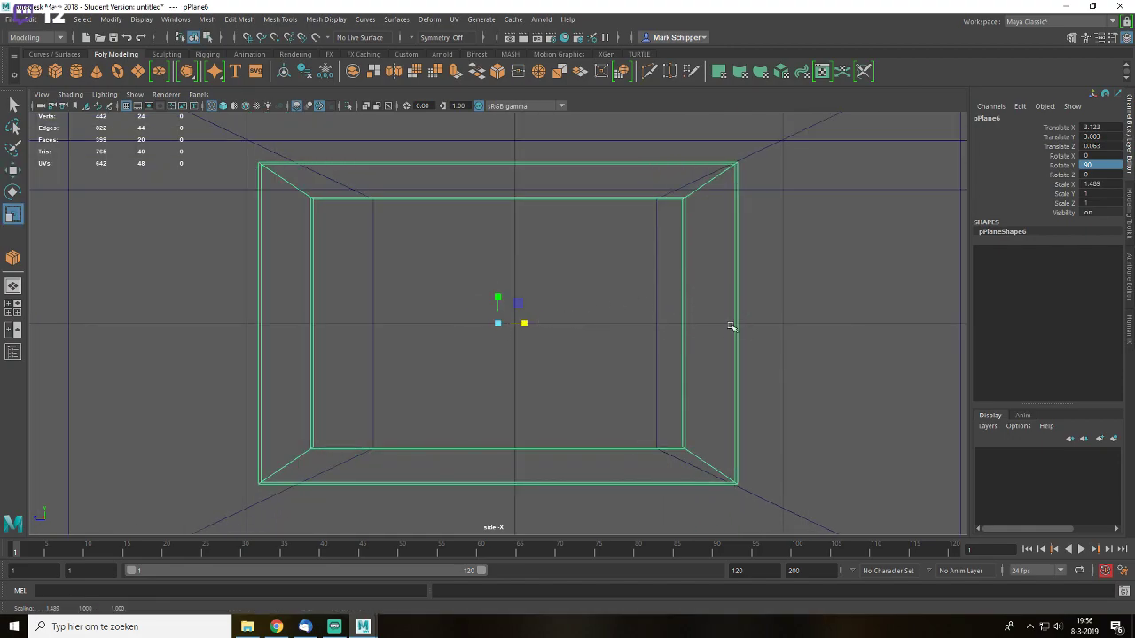
{"action": "key", "text": "ctrl+z"}
- Widen the side frame to match its opening by moving the vertices of one upright outward
{"action": "right_click_drag", "start_coordinate": [616, 257], "coordinate": [577, 245]}
{"action": "scroll", "coordinate": [575, 239], "scroll_direction": "down", "scroll_amount": 1}
{"action": "key", "text": "w"}
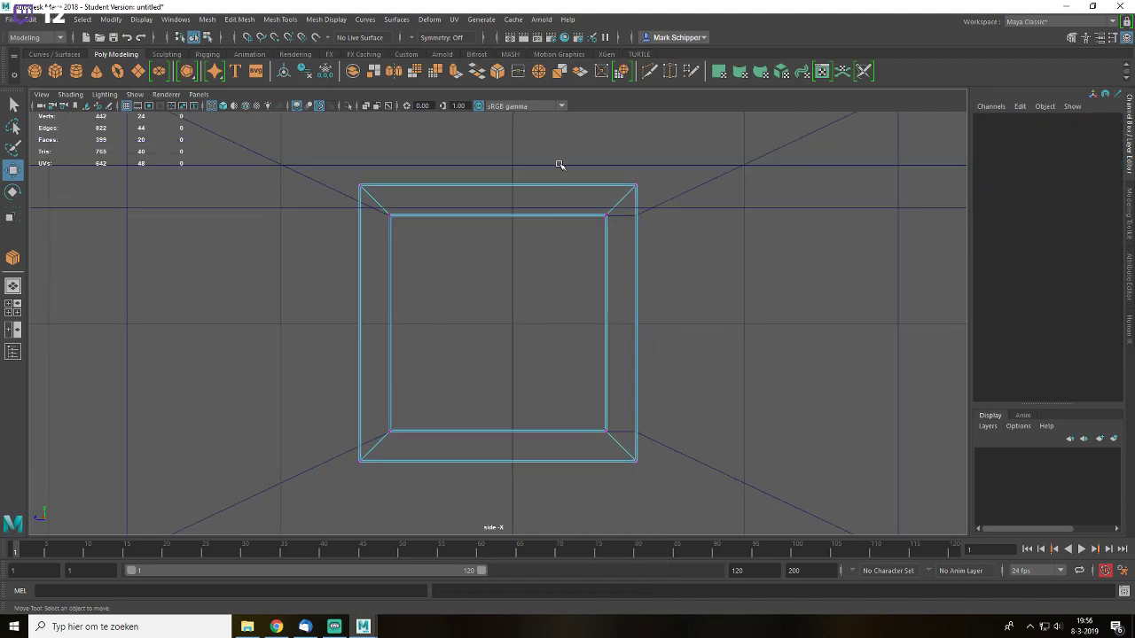
{"action": "left_click_drag", "start_coordinate": [559, 165], "coordinate": [703, 527]}
{"action": "left_click_drag", "start_coordinate": [601, 322], "coordinate": [629, 318]}
{"action": "left_click_drag", "start_coordinate": [332, 177], "coordinate": [449, 543]}
{"action": "left_click_drag", "start_coordinate": [353, 324], "coordinate": [354, 325]}
{"action": "key", "text": "ctrl+z"}
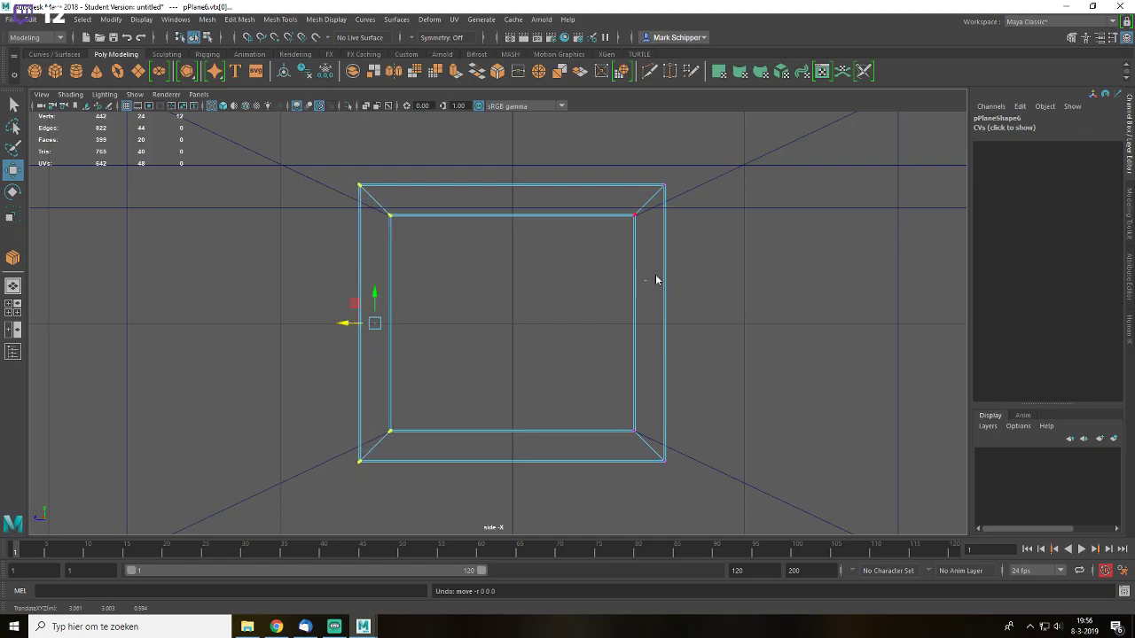
- Duplicate the fitted side frame and move the copy down onto the wide lower window opening
{"action": "key", "text": "F8"}
{"action": "scroll", "coordinate": [629, 342], "scroll_direction": "down", "scroll_amount": 4}
{"action": "middle_click_drag", "start_coordinate": [582, 387], "coordinate": [650, 265], "text": "alt"}
{"action": "scroll", "coordinate": [651, 264], "scroll_direction": "down", "scroll_amount": 3}
{"action": "key", "text": "ctrl+d"}
{"action": "left_click_drag", "start_coordinate": [547, 213], "coordinate": [575, 383]}
- Fit the copied frame to the wide lower opening by moving its vertices to adjust the height and both sides
{"action": "right_click_drag", "start_coordinate": [570, 286], "coordinate": [496, 269]}
{"action": "left_click_drag", "start_coordinate": [436, 314], "coordinate": [667, 381]}
{"action": "scroll", "coordinate": [577, 380], "scroll_direction": "up", "scroll_amount": 2}
{"action": "left_click_drag", "start_coordinate": [573, 322], "coordinate": [572, 346]}
{"action": "left_click_drag", "start_coordinate": [621, 318], "coordinate": [743, 545]}
{"action": "middle_click_drag", "start_coordinate": [704, 459], "coordinate": [566, 358], "text": "alt"}
{"action": "left_click_drag", "start_coordinate": [497, 344], "coordinate": [679, 345]}
{"action": "left_click_drag", "start_coordinate": [413, 474], "coordinate": [319, 253]}
{"action": "left_click_drag", "start_coordinate": [326, 343], "coordinate": [171, 344]}
{"action": "key", "text": "q"}
{"action": "key", "text": "space"}
{"action": "left_click_drag", "start_coordinate": [423, 282], "coordinate": [420, 250]}
{"action": "key", "text": "5"}
{"action": "right_click_drag", "start_coordinate": [620, 368], "coordinate": [671, 266]}
{"action": "left_click_drag", "start_coordinate": [650, 379], "coordinate": [725, 379], "text": "alt"}
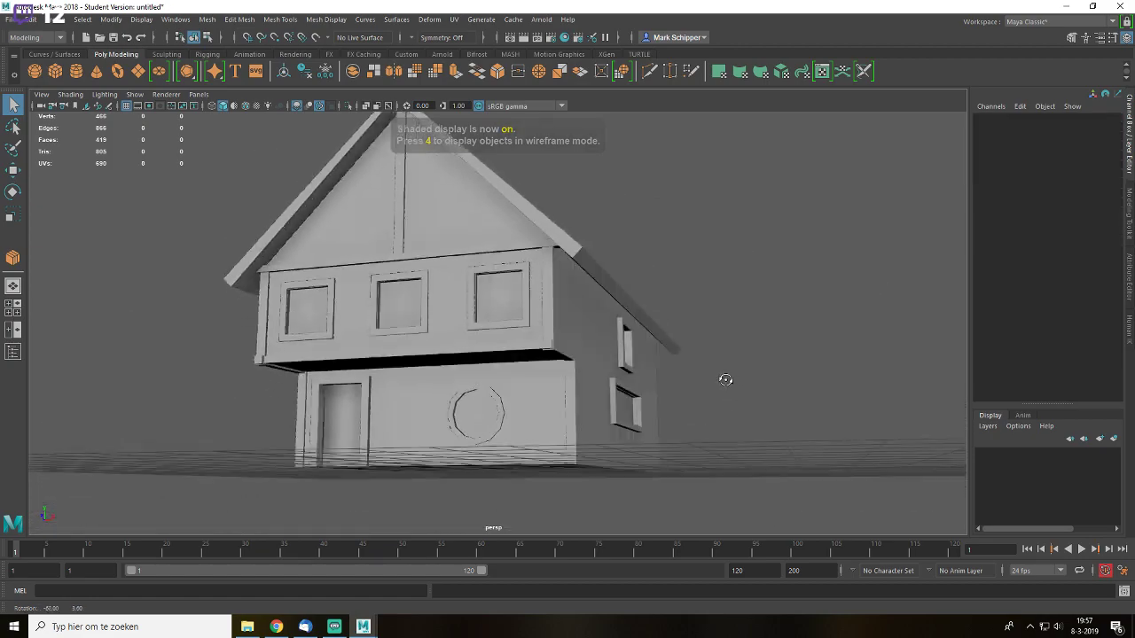
- Move both side window frames together along X, closer to the wall
{"action": "left_click", "coordinate": [626, 404]}
{"action": "key", "text": "f"}
{"action": "key", "text": "w"}
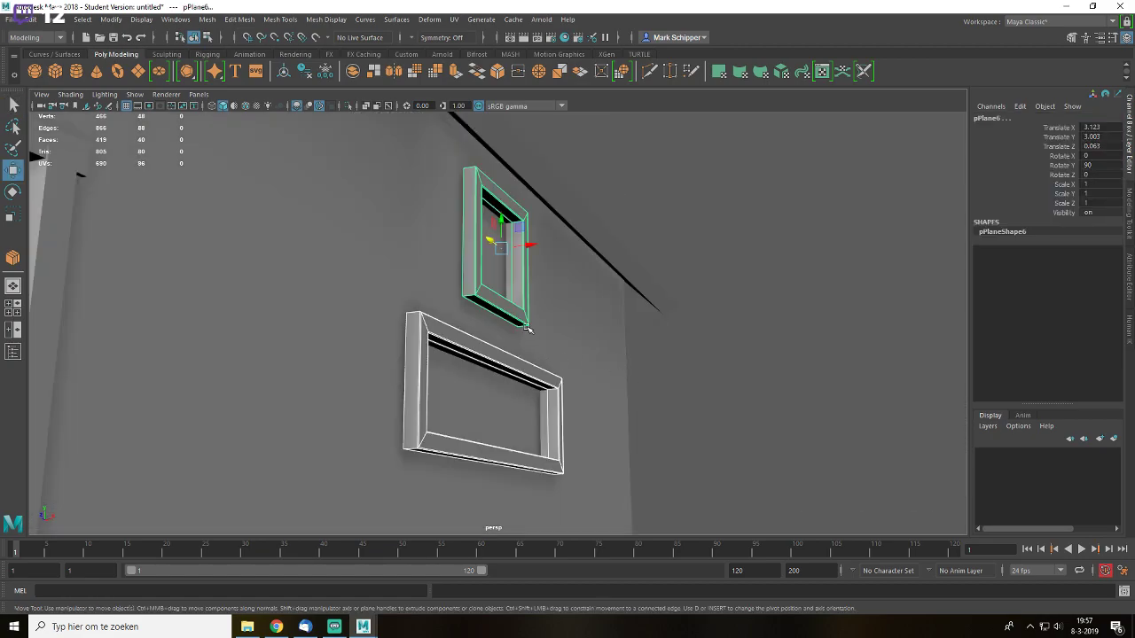
{"action": "left_click_drag", "start_coordinate": [526, 241], "coordinate": [521, 248]}
{"action": "left_click", "coordinate": [737, 376]}
{"action": "scroll", "coordinate": [737, 377], "scroll_direction": "down", "scroll_amount": 3}
{"action": "left_click_drag", "start_coordinate": [736, 377], "coordinate": [556, 390], "text": "alt"}
{"action": "key", "text": "q"}
- Save the scene as a Maya Binary file named house in the D:\Saxion folder
{"action": "key", "text": "ctrl+s"}
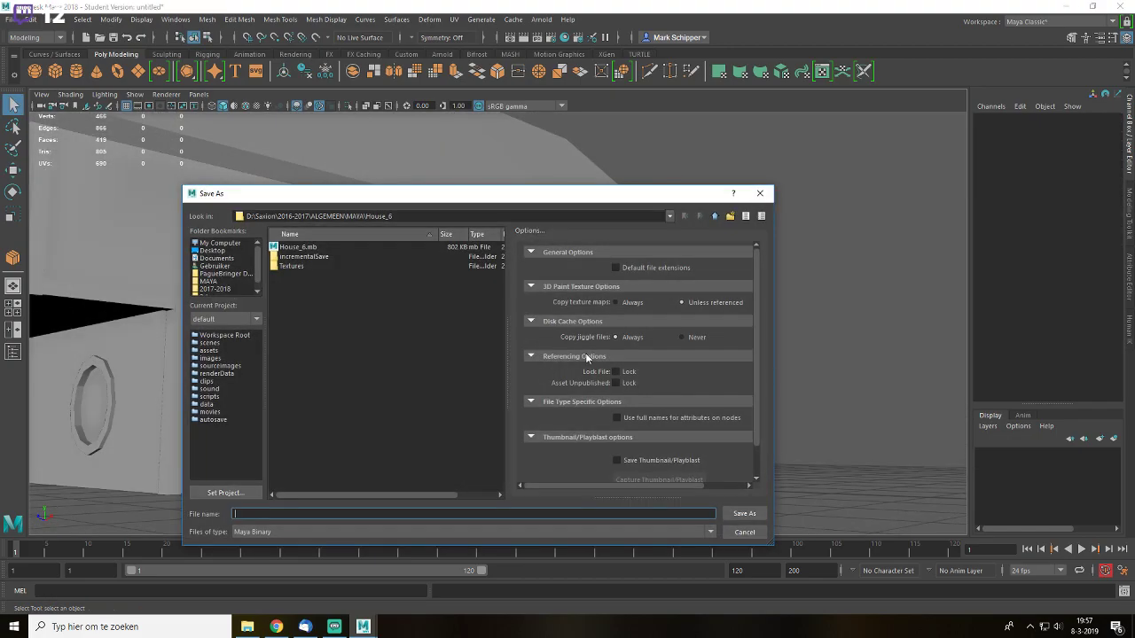
{"action": "key", "text": "Escape"}
{"action": "key", "text": "ctrl+s"}
{"action": "left_click", "coordinate": [712, 217]}
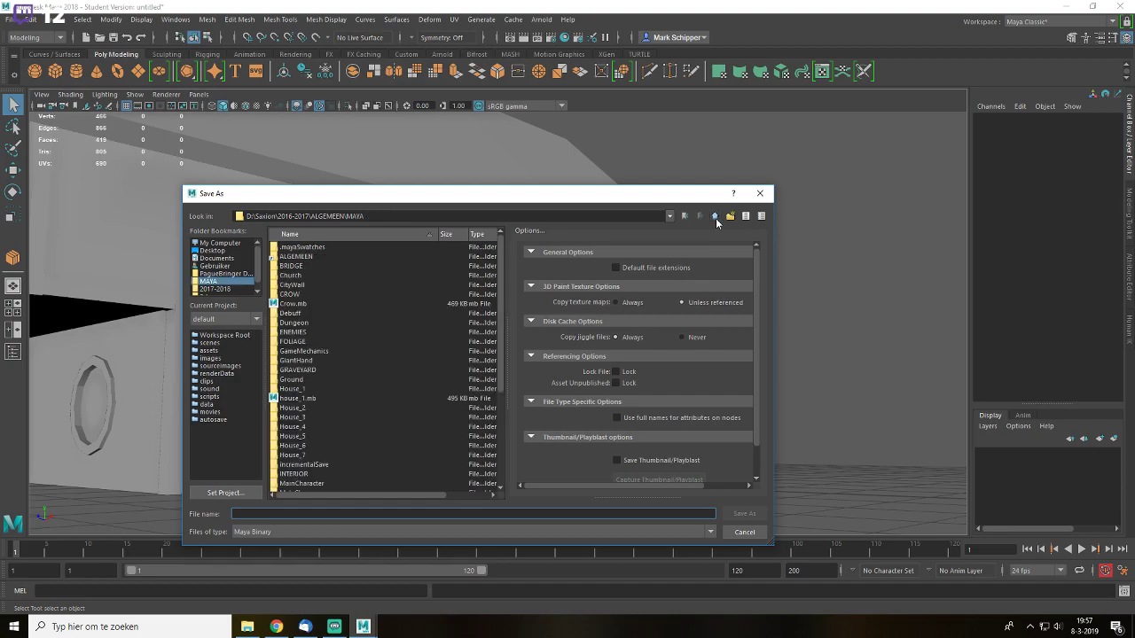
{"action": "left_click", "coordinate": [714, 216]}
{"action": "left_click", "coordinate": [714, 216]}
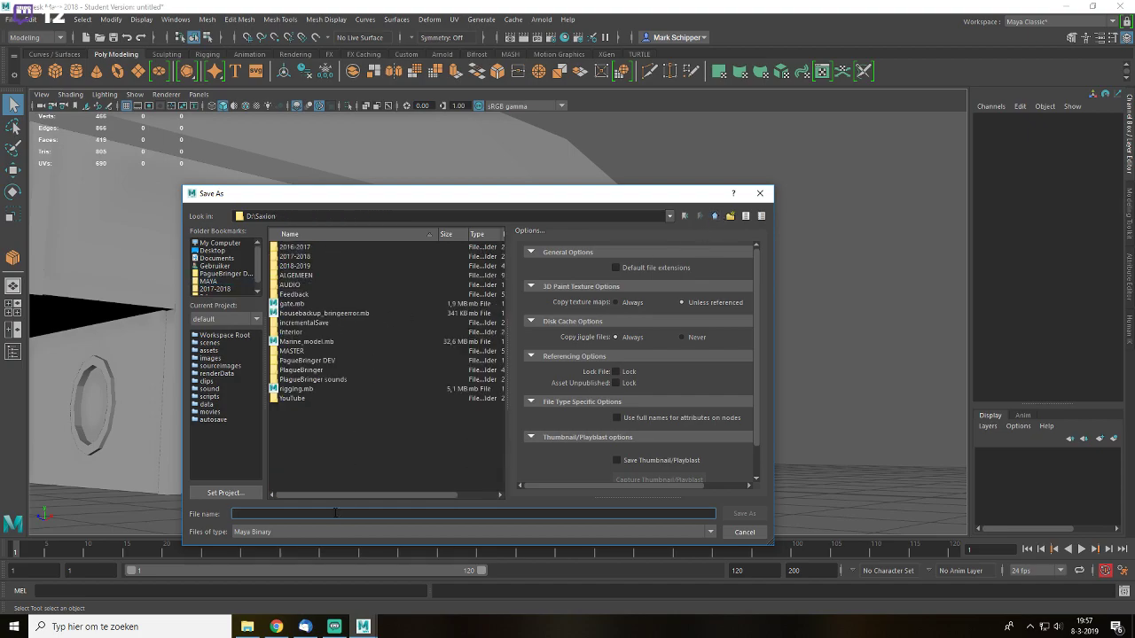
{"action": "type", "text": "house"}
{"action": "key", "text": "Return"}
{"action": "key", "text": "Return"}
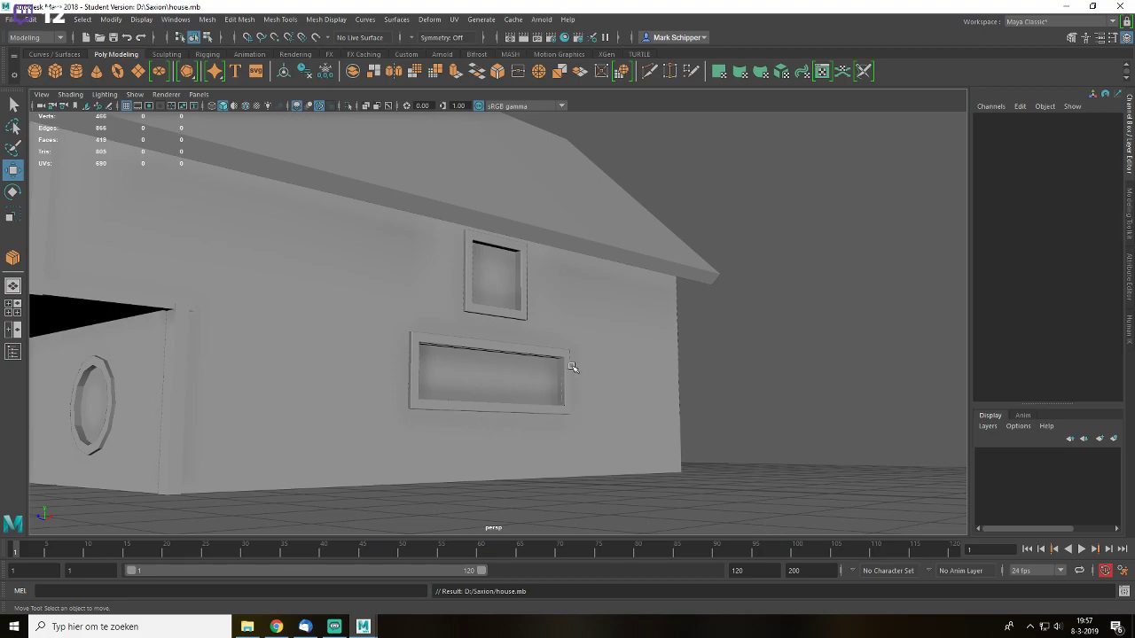
- Inspect the two fitted side window frames and the front overhang of the house from several angles
{"action": "scroll", "coordinate": [512, 325], "scroll_direction": "down", "scroll_amount": 2}
{"action": "key", "text": "q"}
{"action": "left_click", "coordinate": [508, 344]}
{"action": "left_click", "coordinate": [508, 343]}
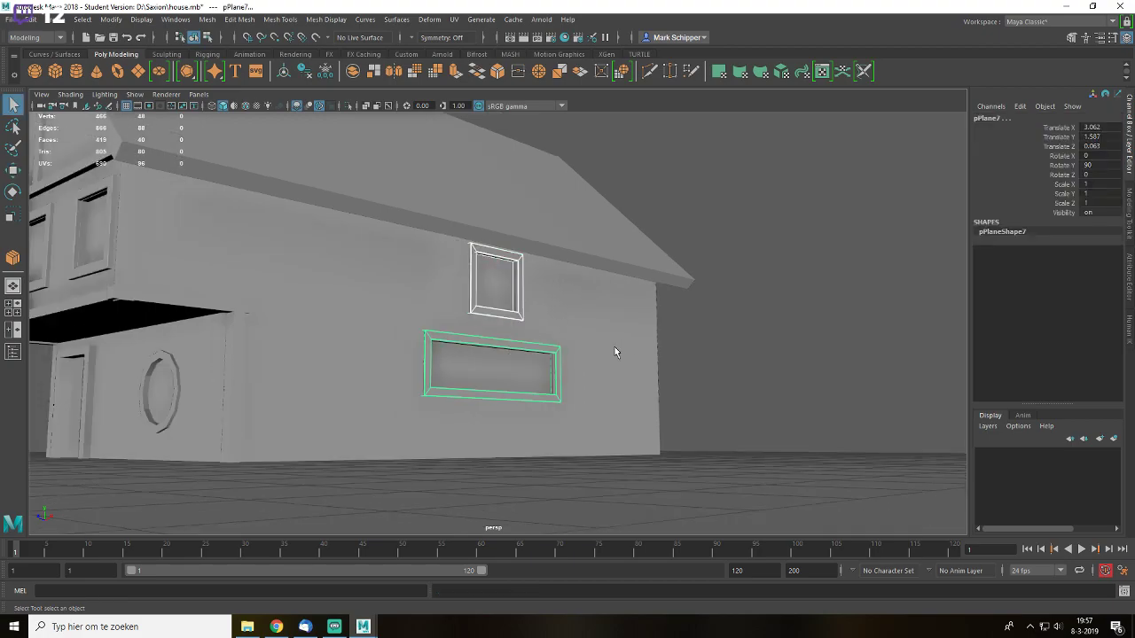
{"action": "left_click_drag", "start_coordinate": [613, 347], "coordinate": [657, 352], "text": "alt"}
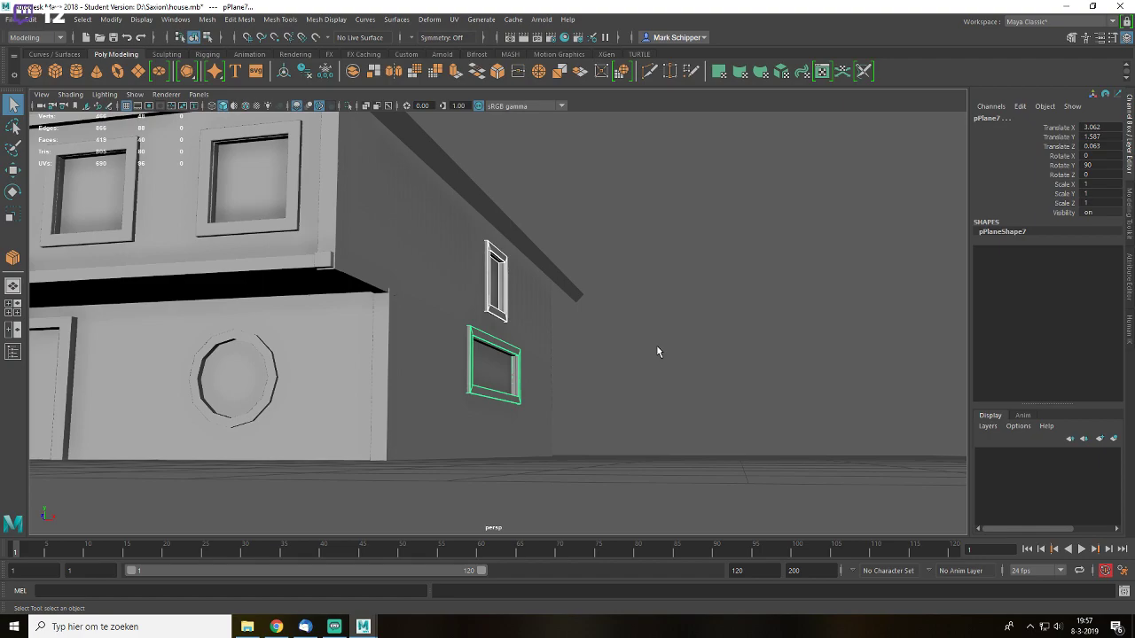
{"action": "scroll", "coordinate": [691, 330], "scroll_direction": "down", "scroll_amount": 3}
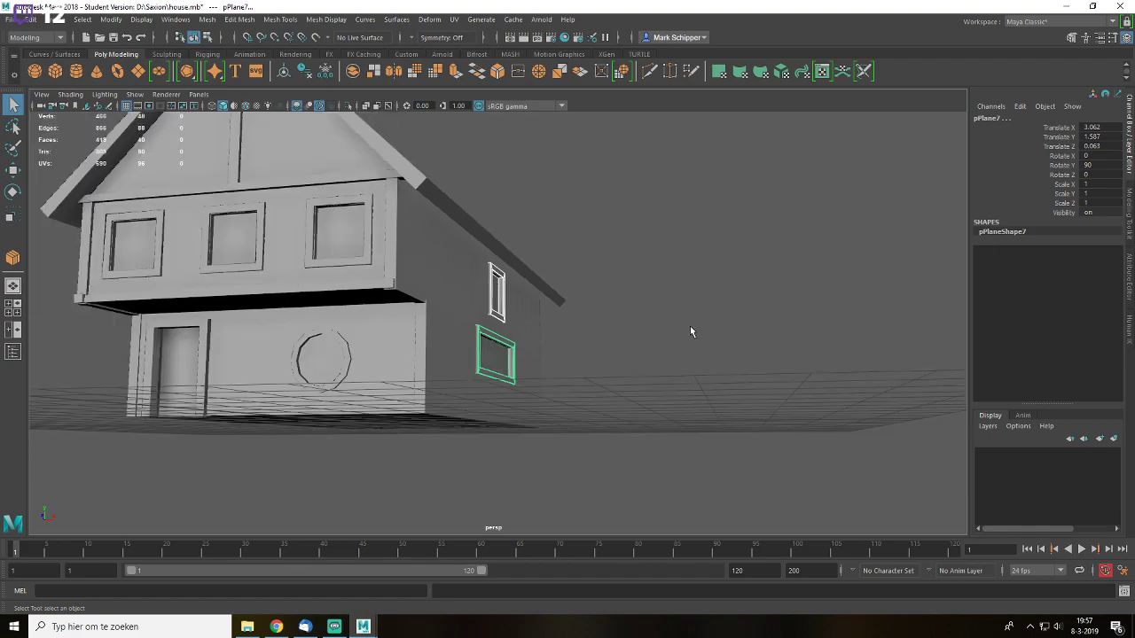
{"action": "left_click", "coordinate": [690, 325]}
{"action": "left_click_drag", "start_coordinate": [644, 328], "coordinate": [597, 334], "text": "alt"}
{"action": "left_click_drag", "start_coordinate": [497, 321], "coordinate": [532, 336], "text": "alt"}
{"action": "scroll", "coordinate": [532, 336], "scroll_direction": "up", "scroll_amount": 3}
{"action": "left_click_drag", "start_coordinate": [438, 307], "coordinate": [513, 247], "text": "alt"}
{"action": "scroll", "coordinate": [549, 193], "scroll_direction": "up", "scroll_amount": 3}
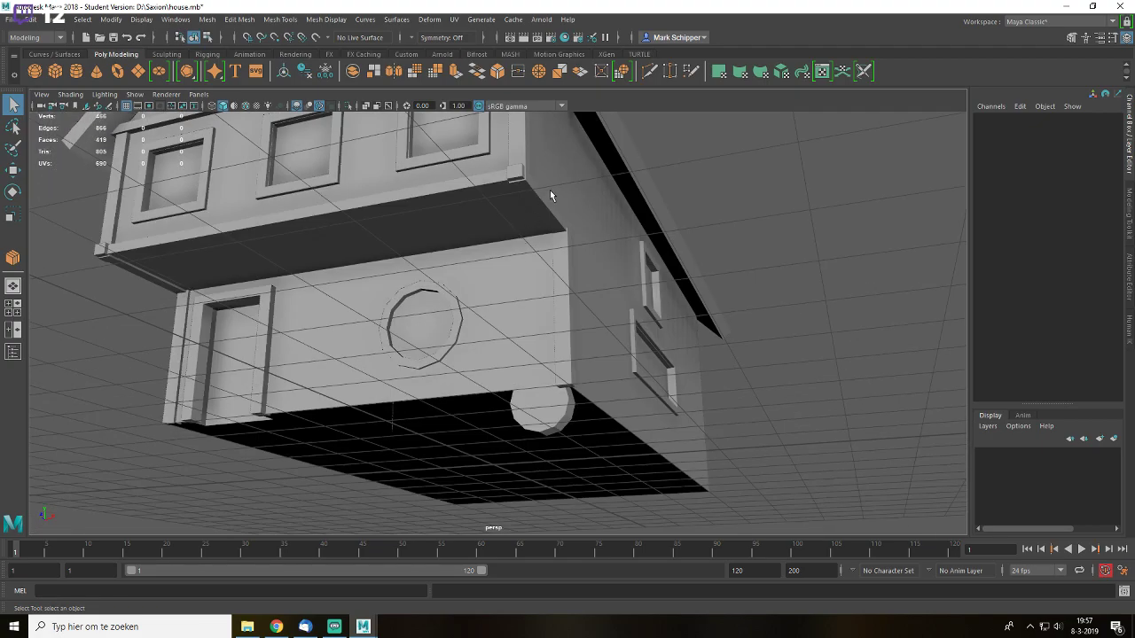
- Extend the right front corner post down to the ground by moving its bottom vertices along Y
{"action": "left_click_drag", "start_coordinate": [550, 193], "coordinate": [629, 156], "text": "alt"}
{"action": "left_click", "coordinate": [620, 168]}
{"action": "right_click_drag", "start_coordinate": [620, 168], "coordinate": [553, 169]}
{"action": "left_click_drag", "start_coordinate": [552, 206], "coordinate": [620, 413]}
{"action": "key", "text": "w"}
{"action": "left_click_drag", "start_coordinate": [685, 385], "coordinate": [714, 395], "text": "alt"}
{"action": "middle_click_drag", "start_coordinate": [714, 395], "coordinate": [715, 323], "text": "alt"}
{"action": "left_click_drag", "start_coordinate": [730, 455], "coordinate": [730, 443]}
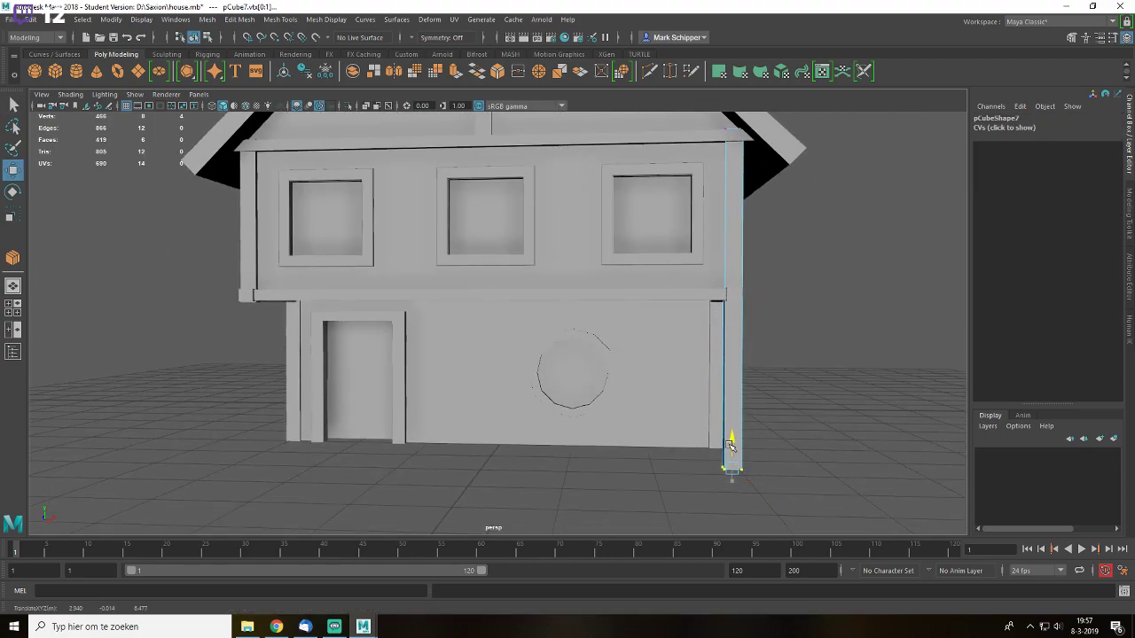
{"action": "right_click_drag", "start_coordinate": [726, 308], "coordinate": [789, 266]}
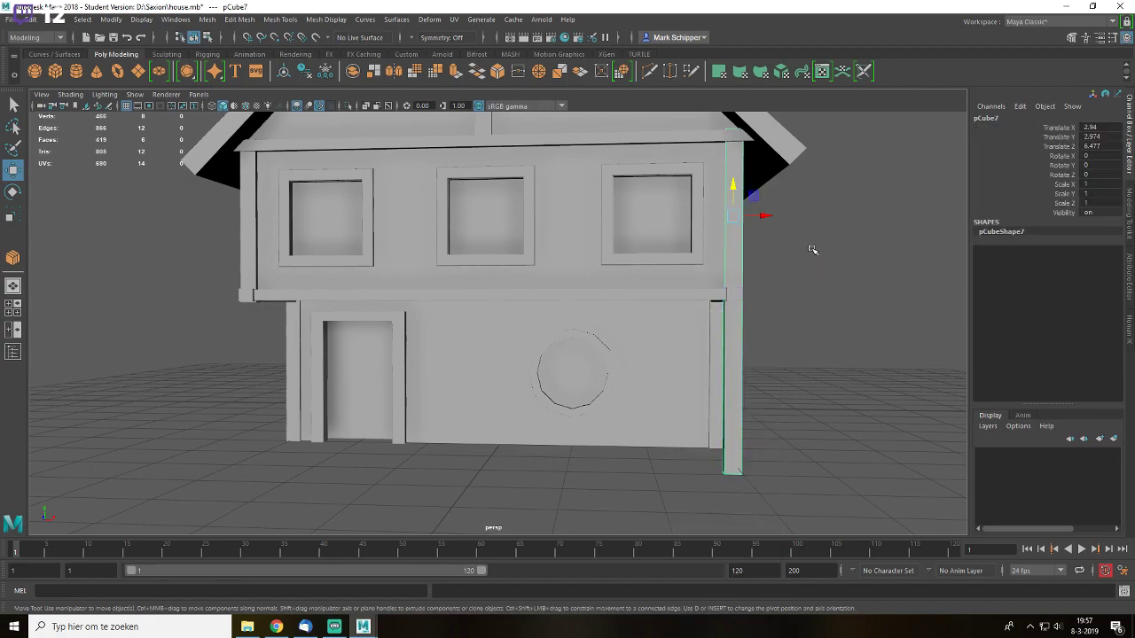
{"action": "left_click", "coordinate": [813, 248]}
- Extend the left front corner post down to the ground by moving its bottom vertices along Y
{"action": "left_click_drag", "start_coordinate": [687, 350], "coordinate": [748, 304], "text": "alt"}
{"action": "middle_click_drag", "start_coordinate": [747, 304], "coordinate": [795, 321], "text": "alt"}
{"action": "left_click", "coordinate": [422, 206]}
{"action": "right_click_drag", "start_coordinate": [425, 205], "coordinate": [372, 201]}
{"action": "left_click_drag", "start_coordinate": [398, 231], "coordinate": [445, 267]}
{"action": "left_click_drag", "start_coordinate": [425, 228], "coordinate": [473, 393]}
{"action": "key", "text": "q"}
{"action": "right_click_drag", "start_coordinate": [359, 389], "coordinate": [418, 270]}
{"action": "left_click", "coordinate": [421, 254]}
{"action": "key", "text": "f"}
{"action": "left_click", "coordinate": [851, 382]}
- Save the scene with the two lengthened corner posts
{"action": "left_click_drag", "start_coordinate": [846, 421], "coordinate": [748, 300], "text": "alt"}
{"action": "key", "text": "ctrl+s"}
{"action": "key", "text": "Return"}
- Combine the two side window frames into a single mesh and duplicate it
{"action": "scroll", "coordinate": [724, 311], "scroll_direction": "up", "scroll_amount": 2}
{"action": "left_click", "coordinate": [748, 301]}
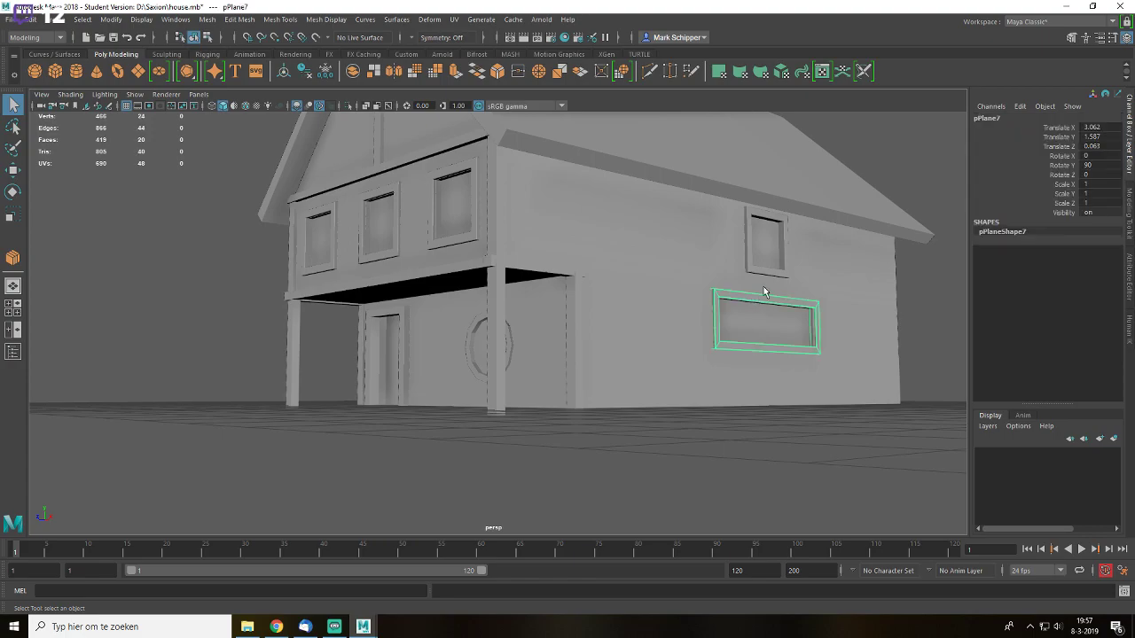
{"action": "left_click", "coordinate": [767, 276], "text": "shift"}
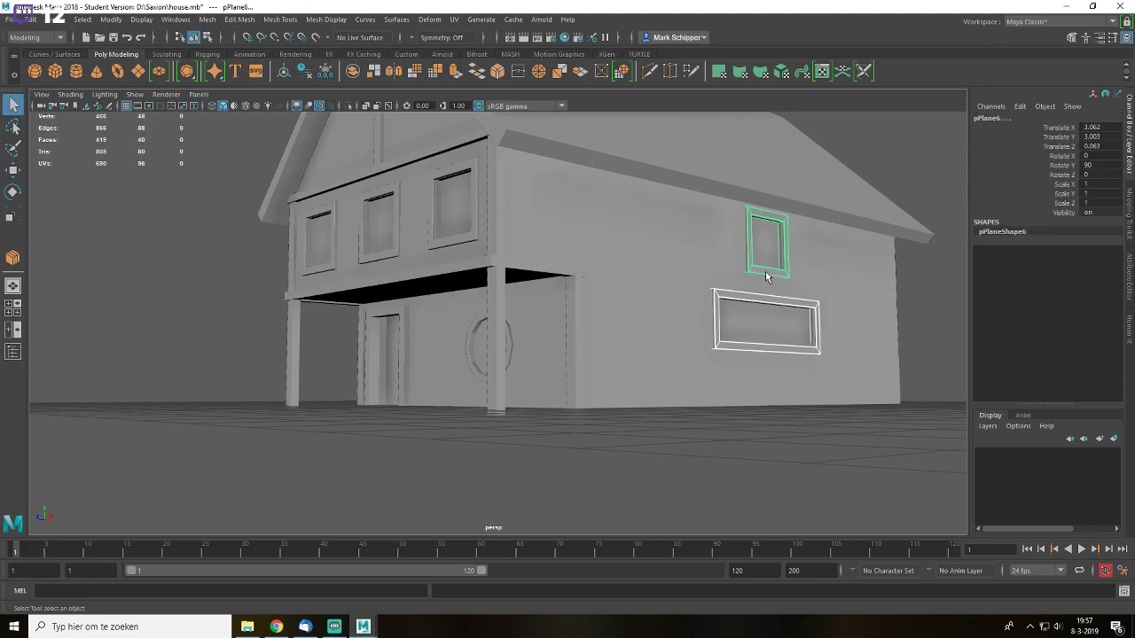
{"action": "key", "text": "f"}
{"action": "scroll", "coordinate": [656, 324], "scroll_direction": "down", "scroll_amount": 3}
{"action": "left_click_drag", "start_coordinate": [604, 344], "coordinate": [648, 346], "text": "alt"}
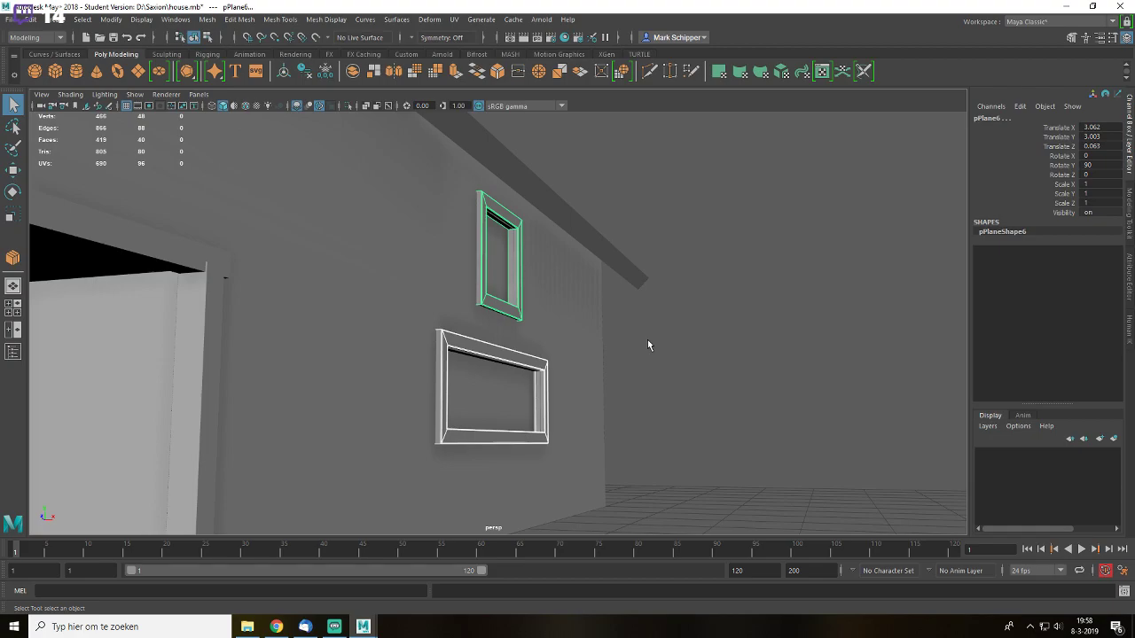
{"action": "scroll", "coordinate": [647, 339], "scroll_direction": "down", "scroll_amount": 1}
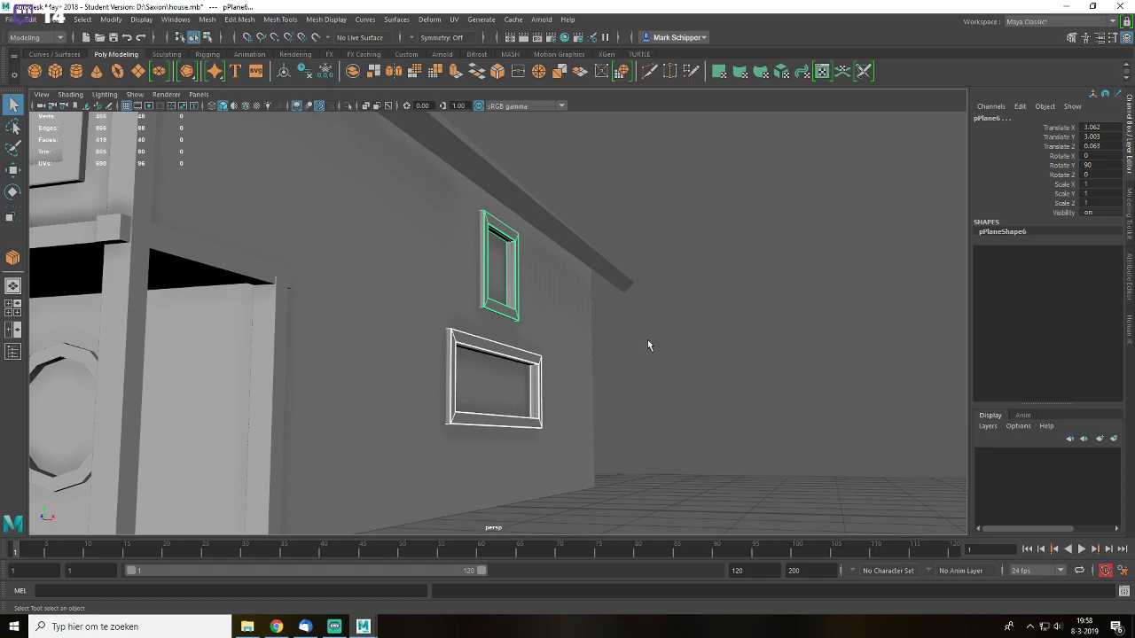
{"action": "key", "text": "w"}
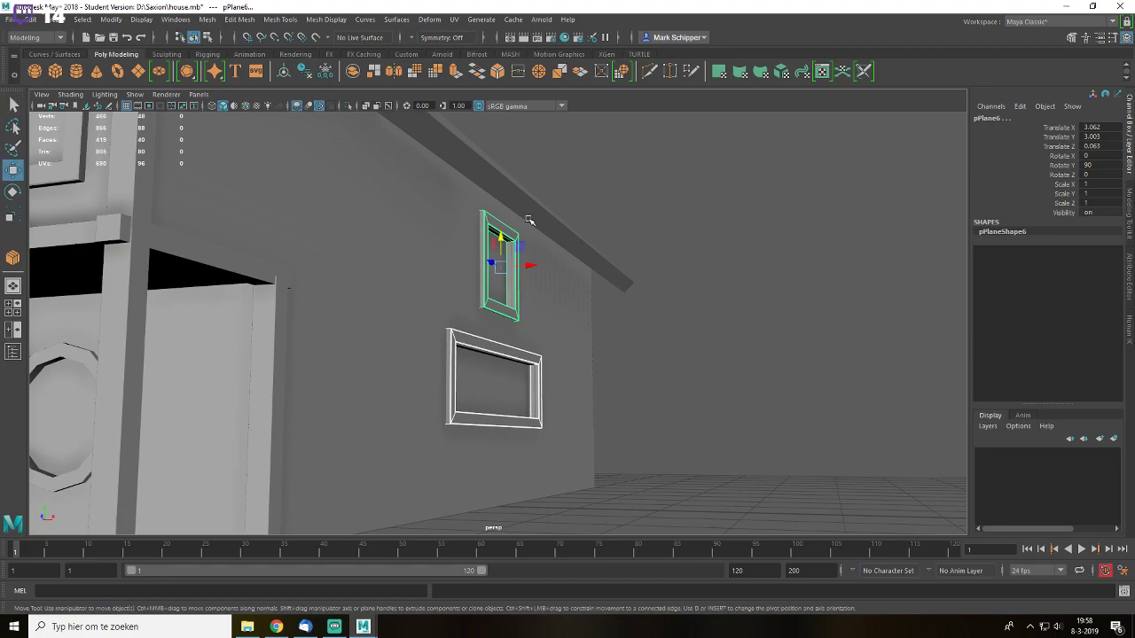
{"action": "left_click", "coordinate": [239, 19]}
{"action": "left_click", "coordinate": [256, 73]}
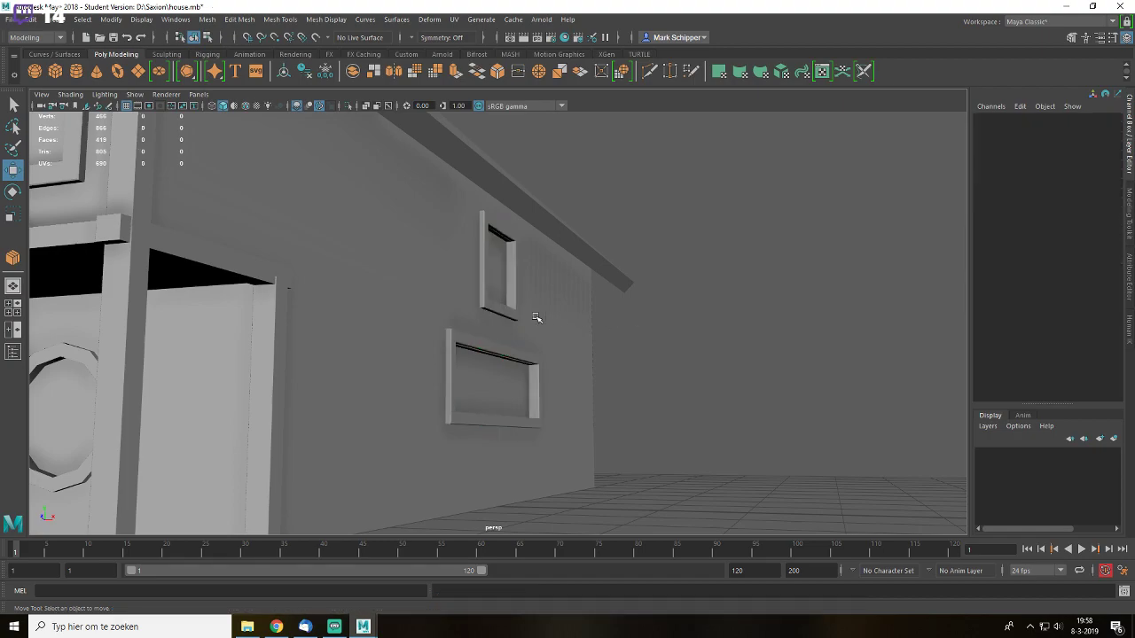
{"action": "left_click", "coordinate": [501, 312]}
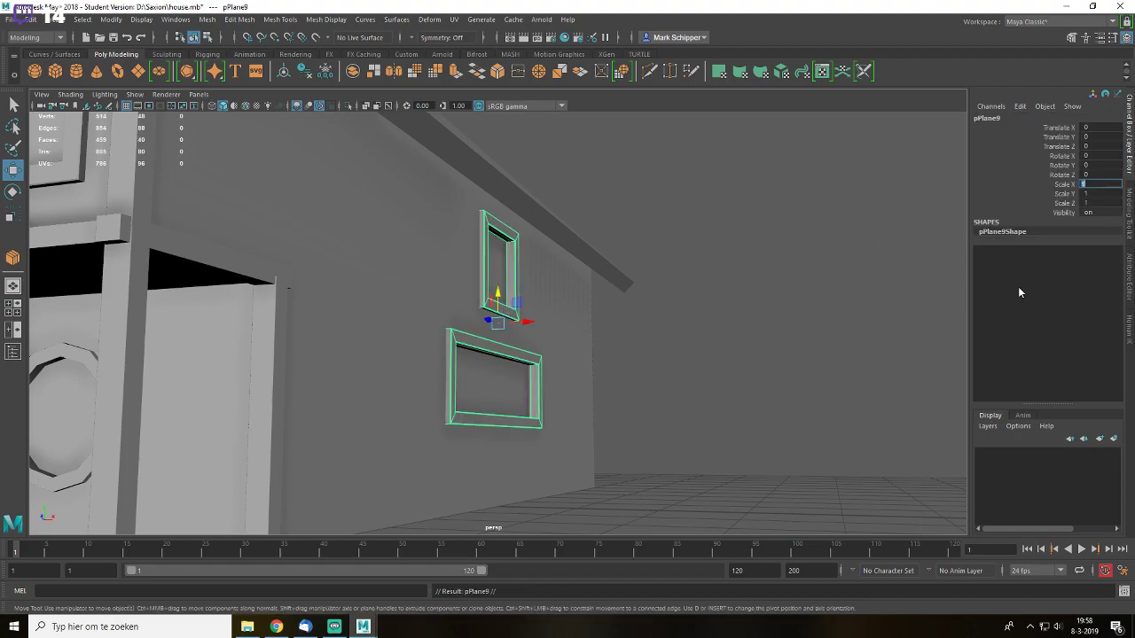
- Mirror the duplicated side frames with a Scale X of -1 and move them along X to the opposite side wall
{"action": "type", "text": "5"}
{"action": "key", "text": "Return"}
{"action": "middle_click_drag", "start_coordinate": [632, 336], "coordinate": [931, 374], "text": "alt"}
{"action": "left_click_drag", "start_coordinate": [730, 350], "coordinate": [274, 375]}
{"action": "key", "text": "f"}
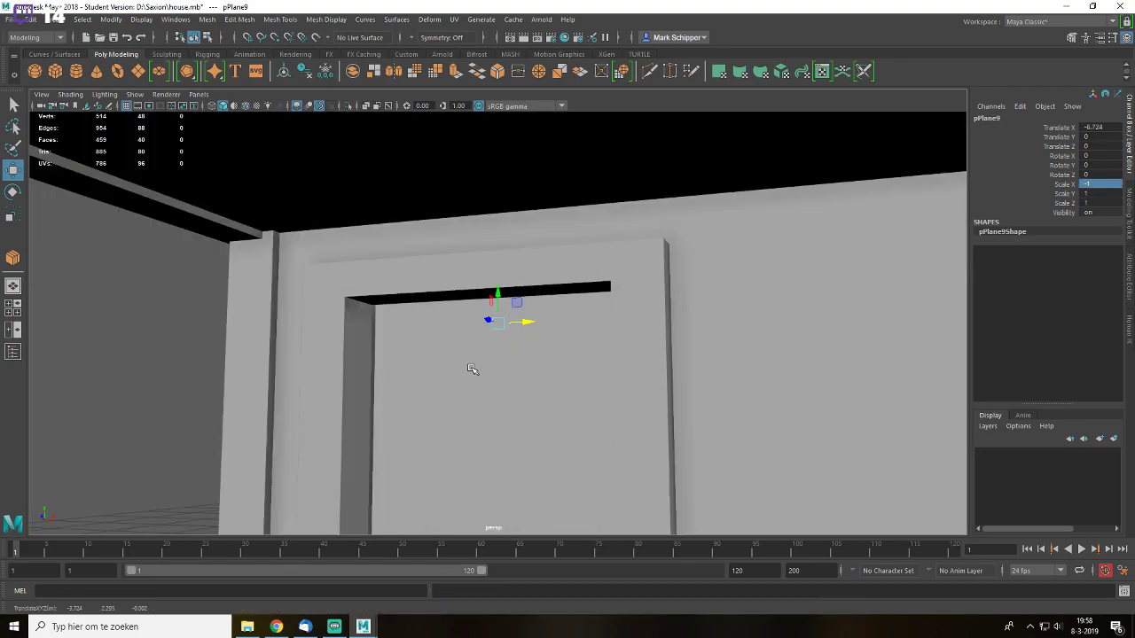
{"action": "left_click_drag", "start_coordinate": [523, 324], "coordinate": [583, 328]}
{"action": "left_click", "coordinate": [316, 333]}
{"action": "scroll", "coordinate": [608, 384], "scroll_direction": "down", "scroll_amount": 3}
{"action": "left_click_drag", "start_coordinate": [608, 385], "coordinate": [588, 370], "text": "alt"}
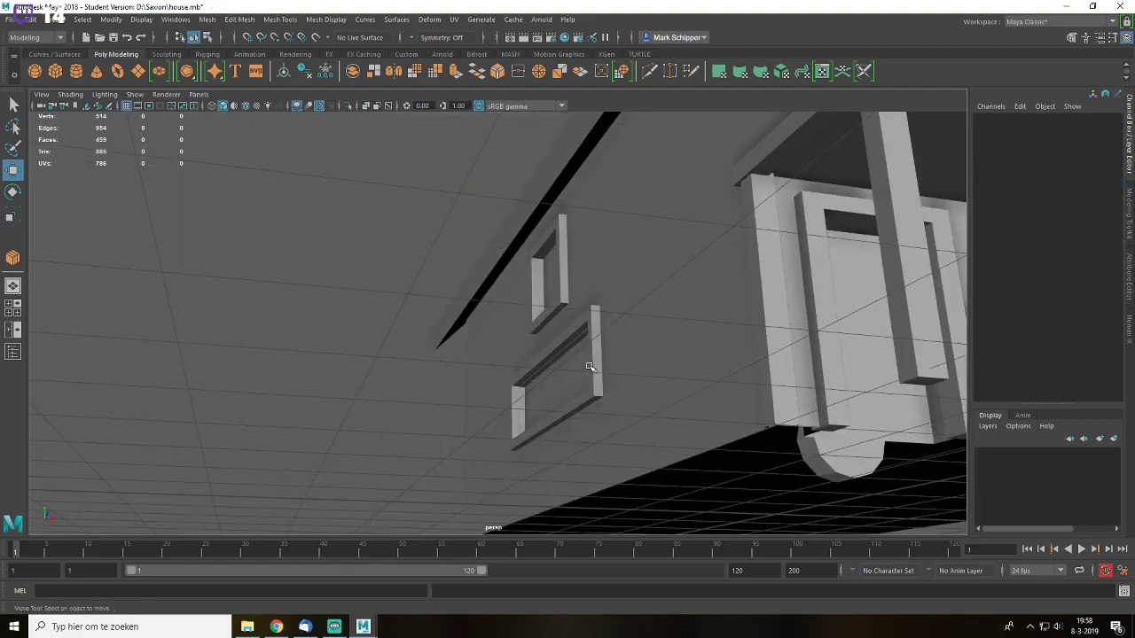
- Fine-tune the position of the mirrored window frames against the opposite side wall
{"action": "left_click", "coordinate": [589, 370]}
{"action": "key", "text": "f"}
{"action": "left_click_drag", "start_coordinate": [608, 333], "coordinate": [598, 308]}
{"action": "left_click", "coordinate": [358, 380]}
{"action": "scroll", "coordinate": [652, 326], "scroll_direction": "down", "scroll_amount": 3}
- Duplicate the right front corner post and move the copy along X to -0.967, between the left and middle front windows
{"action": "scroll", "coordinate": [659, 330], "scroll_direction": "up", "scroll_amount": 5}
{"action": "left_click_drag", "start_coordinate": [872, 378], "coordinate": [805, 349], "text": "alt"}
{"action": "left_click", "coordinate": [837, 282]}
{"action": "key", "text": "ctrl+d"}
{"action": "left_click_drag", "start_coordinate": [791, 254], "coordinate": [501, 255]}
{"action": "key", "text": "q"}
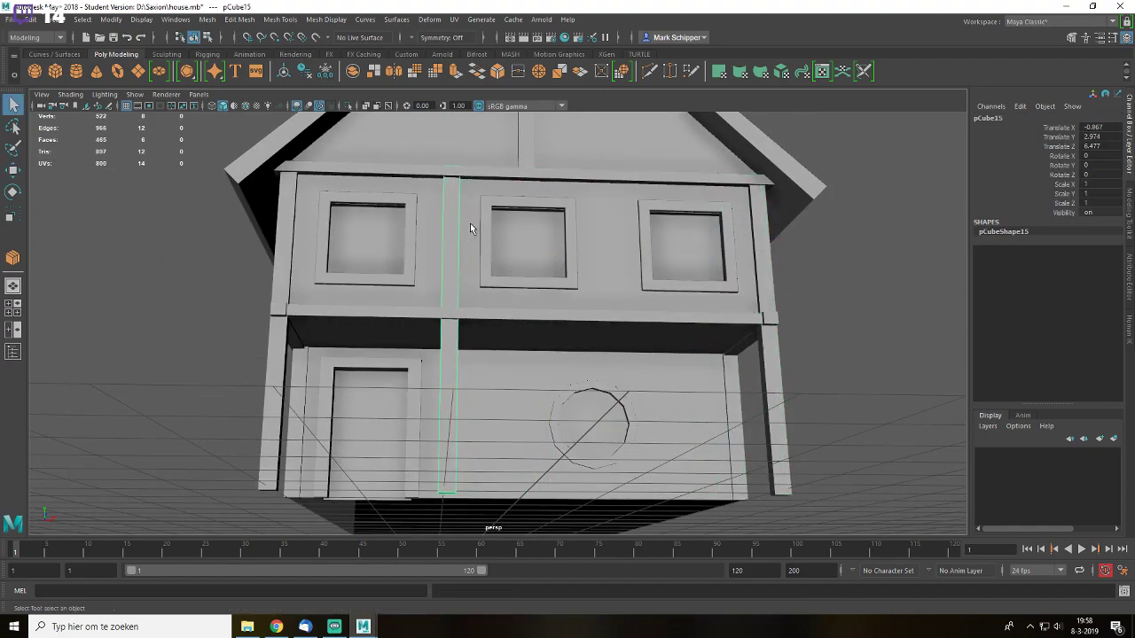
- Shorten the copied post by moving its top vertices down to the horizontal beam under the overhang
{"action": "right_click_drag", "start_coordinate": [451, 216], "coordinate": [410, 213]}
{"action": "left_click_drag", "start_coordinate": [405, 143], "coordinate": [480, 188]}
{"action": "key", "text": "w"}
{"action": "left_click_drag", "start_coordinate": [451, 145], "coordinate": [461, 289]}
{"action": "key", "text": "q"}
{"action": "right_click_drag", "start_coordinate": [452, 344], "coordinate": [552, 266]}
- Save the scene with the added middle support post
{"action": "scroll", "coordinate": [838, 374], "scroll_direction": "down", "scroll_amount": 6}
{"action": "left_click", "coordinate": [838, 374]}
{"action": "left_click_drag", "start_coordinate": [836, 364], "coordinate": [607, 393], "text": "alt"}
{"action": "scroll", "coordinate": [642, 368], "scroll_direction": "up", "scroll_amount": 5}
{"action": "key", "text": "ctrl+s"}
{"action": "key", "text": "Return"}
- Extend the horizontal beam on the right side wall to the rear of the house by moving its end vertices along Z
{"action": "left_click_drag", "start_coordinate": [549, 368], "coordinate": [540, 358], "text": "alt"}
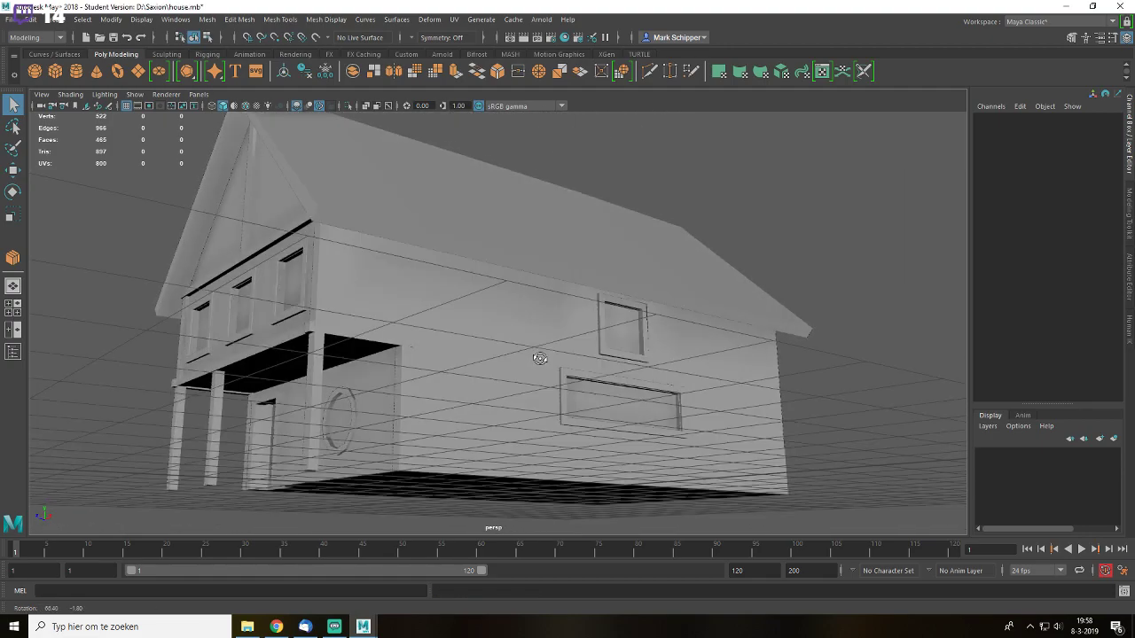
{"action": "left_click", "coordinate": [295, 341]}
{"action": "scroll", "coordinate": [439, 243], "scroll_direction": "up", "scroll_amount": 5}
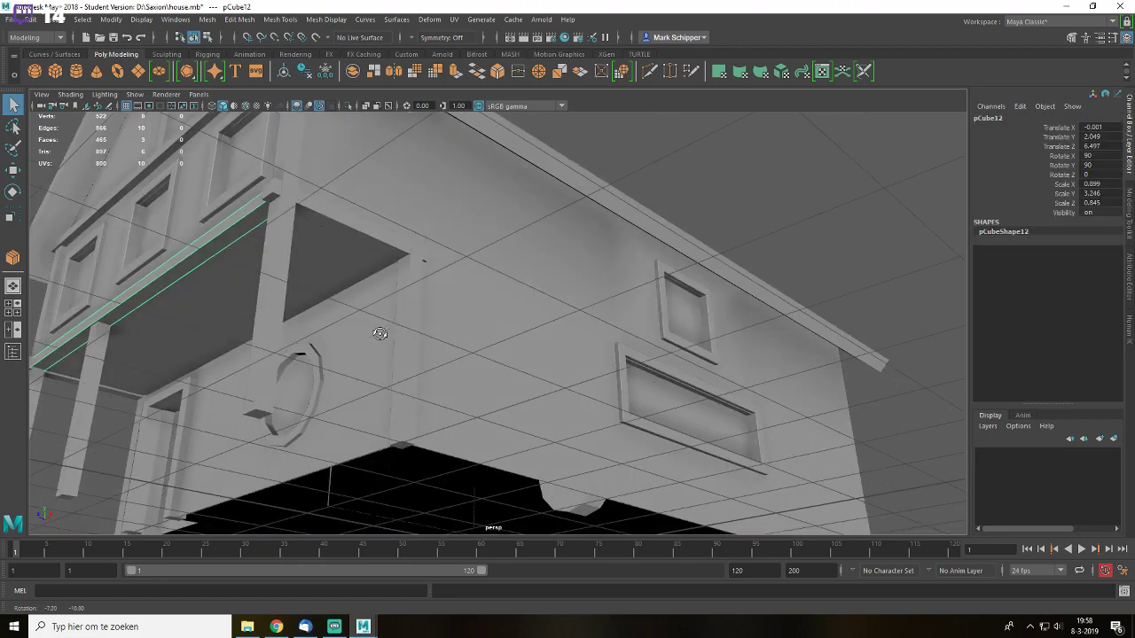
{"action": "left_click", "coordinate": [440, 244]}
{"action": "scroll", "coordinate": [468, 287], "scroll_direction": "up", "scroll_amount": 3}
{"action": "right_click_drag", "start_coordinate": [308, 285], "coordinate": [248, 251]}
{"action": "left_click_drag", "start_coordinate": [250, 252], "coordinate": [404, 358]}
{"action": "scroll", "coordinate": [443, 359], "scroll_direction": "down", "scroll_amount": 5}
{"action": "key", "text": "w"}
{"action": "left_click_drag", "start_coordinate": [576, 364], "coordinate": [384, 360], "text": "alt"}
{"action": "left_click_drag", "start_coordinate": [304, 354], "coordinate": [728, 393]}
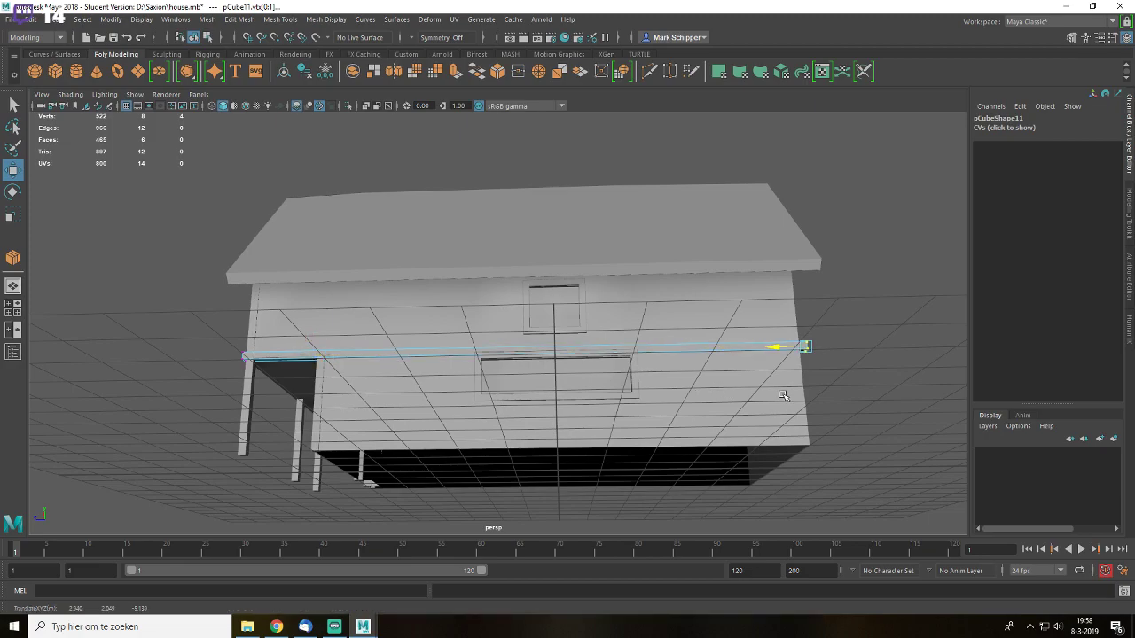
{"action": "right_click_drag", "start_coordinate": [587, 348], "coordinate": [648, 269]}
{"action": "left_click", "coordinate": [922, 317]}
- Examine how the extended side beam runs along the wall and past the two window frames
{"action": "left_click_drag", "start_coordinate": [533, 359], "coordinate": [657, 372], "text": "alt"}
{"action": "scroll", "coordinate": [657, 372], "scroll_direction": "up", "scroll_amount": 5}
{"action": "left_click_drag", "start_coordinate": [789, 380], "coordinate": [714, 394], "text": "alt"}
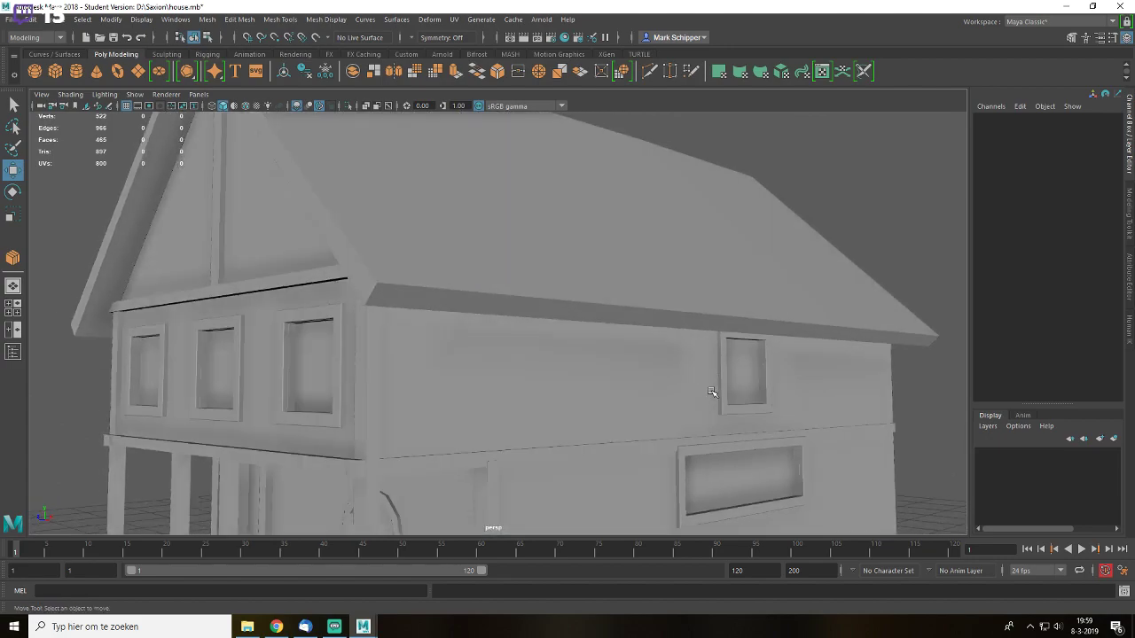
{"action": "middle_click_drag", "start_coordinate": [716, 427], "coordinate": [671, 316], "text": "alt"}
{"action": "scroll", "coordinate": [647, 328], "scroll_direction": "up", "scroll_amount": 4}
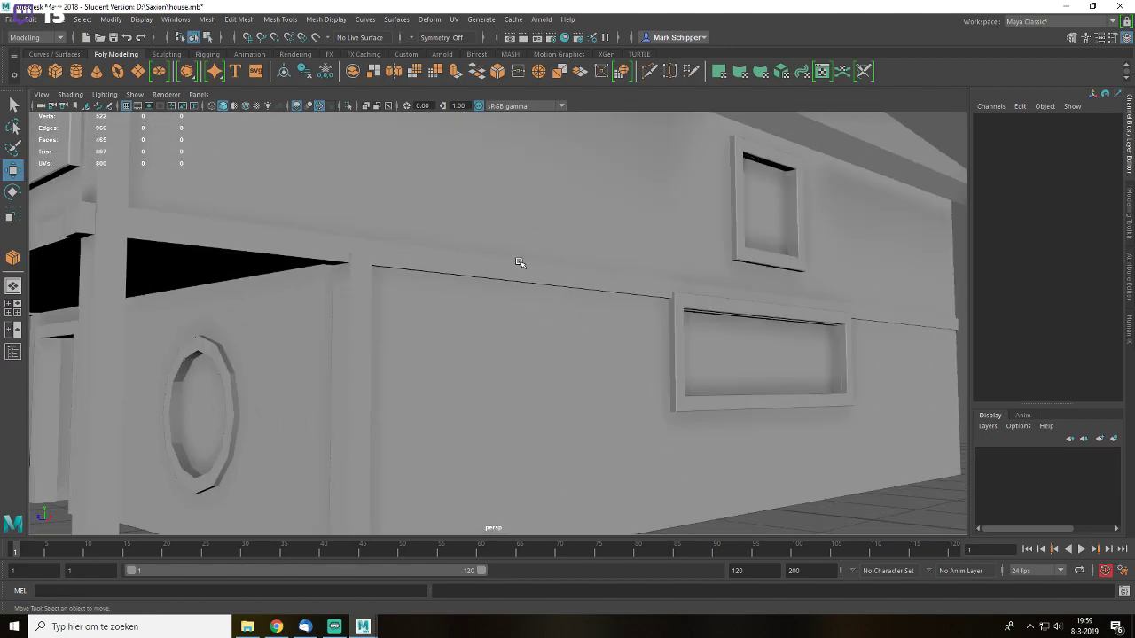
{"action": "scroll", "coordinate": [595, 295], "scroll_direction": "down", "scroll_amount": 3}
{"action": "left_click_drag", "start_coordinate": [617, 275], "coordinate": [572, 267], "text": "alt"}
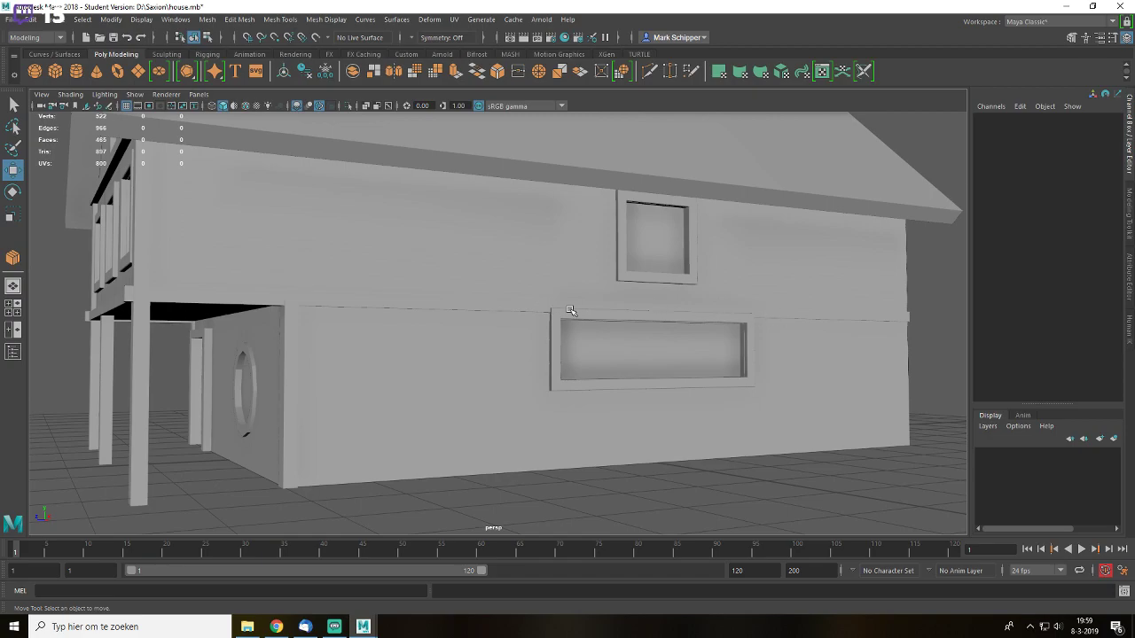
{"action": "left_click", "coordinate": [615, 316]}
{"action": "scroll", "coordinate": [701, 484], "scroll_direction": "down", "scroll_amount": 3}
{"action": "left_click", "coordinate": [701, 484]}
- Extend the matching beam on the left side wall to the rear of the house by moving its end vertices along Z
{"action": "left_click_drag", "start_coordinate": [592, 401], "coordinate": [828, 340], "text": "alt"}
{"action": "scroll", "coordinate": [673, 361], "scroll_direction": "up", "scroll_amount": 4}
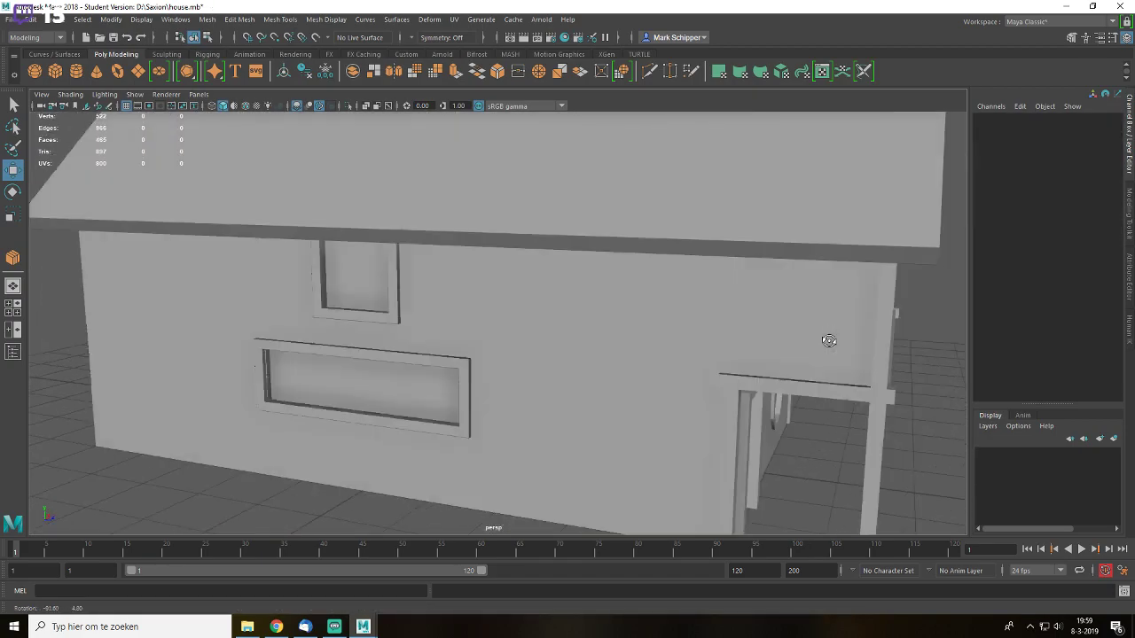
{"action": "left_click", "coordinate": [769, 381]}
{"action": "key", "text": "q"}
{"action": "right_click_drag", "start_coordinate": [768, 383], "coordinate": [709, 293]}
{"action": "left_click_drag", "start_coordinate": [694, 348], "coordinate": [765, 419]}
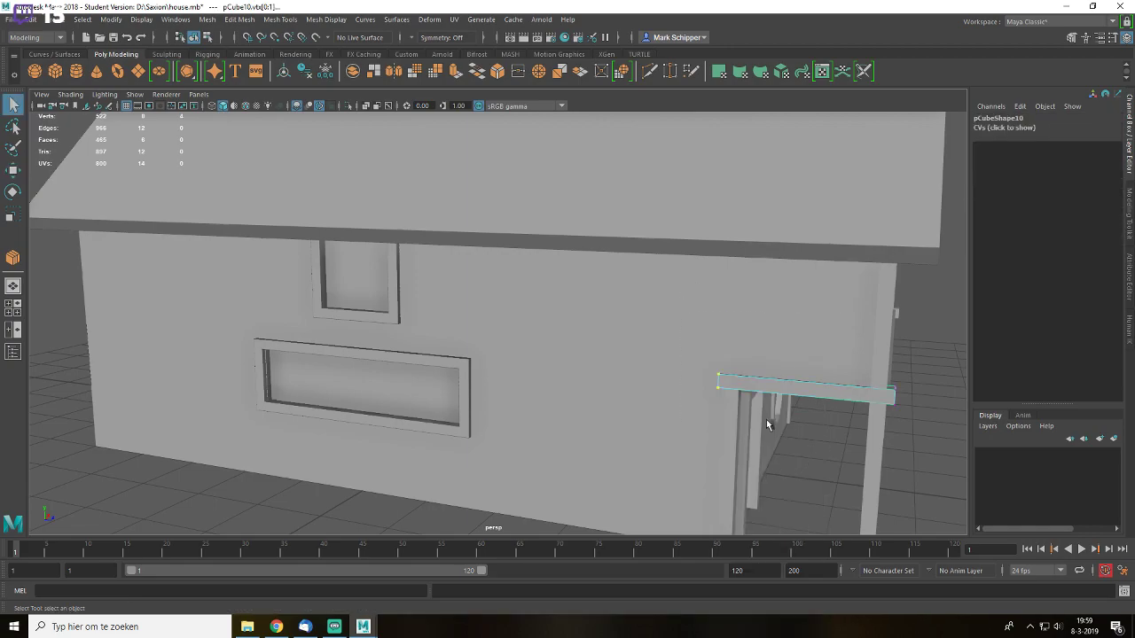
{"action": "key", "text": "w"}
{"action": "left_click_drag", "start_coordinate": [716, 377], "coordinate": [118, 319]}
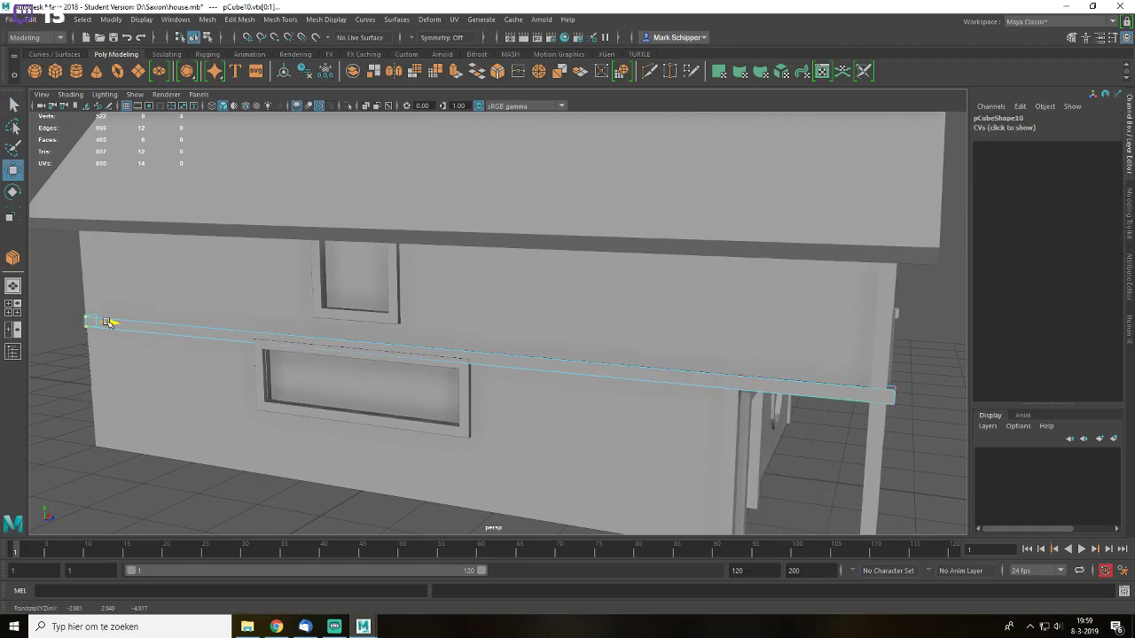
{"action": "right_click_drag", "start_coordinate": [493, 360], "coordinate": [567, 311]}
{"action": "scroll", "coordinate": [635, 301], "scroll_direction": "down", "scroll_amount": 6}
{"action": "left_click", "coordinate": [810, 380]}
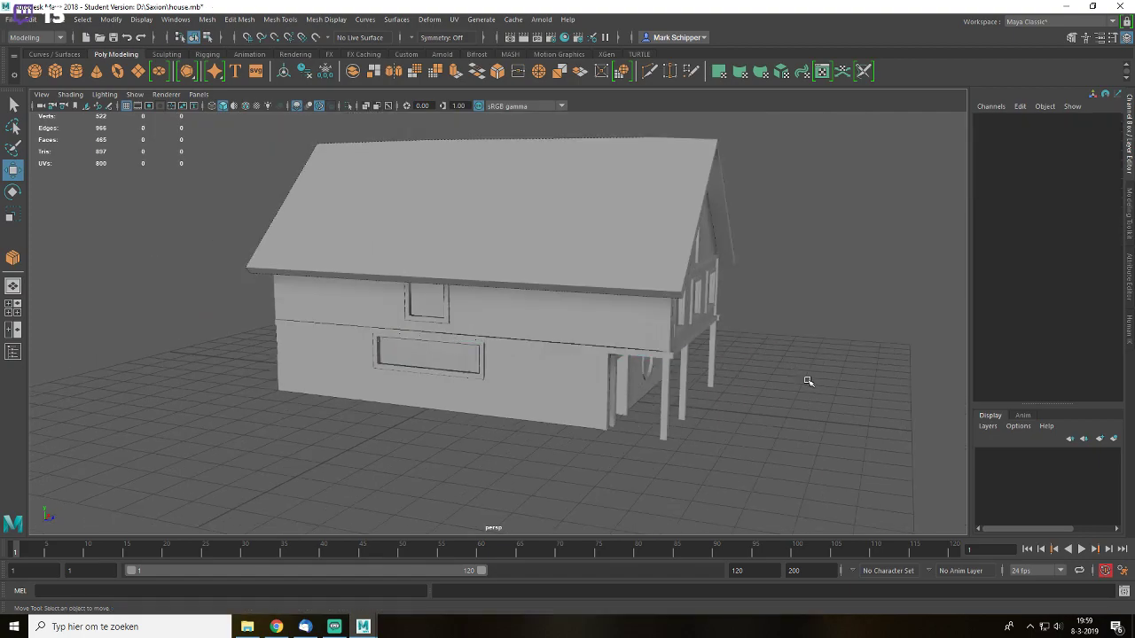
- Save the scene with both side beams extended
{"action": "left_click_drag", "start_coordinate": [811, 379], "coordinate": [698, 359], "text": "alt"}
{"action": "key", "text": "ctrl+s"}
{"action": "left_click_drag", "start_coordinate": [778, 314], "coordinate": [681, 334], "text": "alt"}
- Create a polygon cube for a chimney and move it up onto the roof slope near the rear end
{"action": "left_click_drag", "start_coordinate": [577, 321], "coordinate": [539, 263], "text": "alt"}
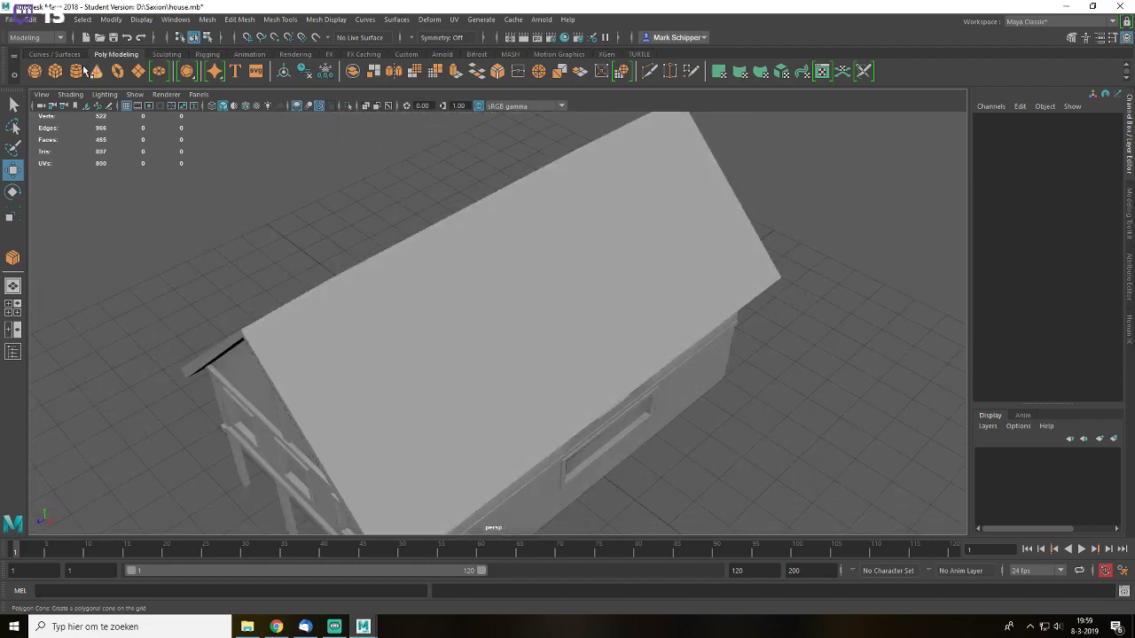
{"action": "left_click", "coordinate": [56, 70]}
{"action": "left_click_drag", "start_coordinate": [567, 319], "coordinate": [657, 332], "text": "alt"}
{"action": "mouse_move", "coordinate": [603, 439]}
{"action": "left_mouse_down"}
{"action": "mouse_move", "coordinate": [654, 456]}
{"action": "mouse_move", "coordinate": [654, 395]}
{"action": "mouse_move", "coordinate": [772, 344]}
{"action": "mouse_move", "coordinate": [610, 426]}
{"action": "mouse_move", "coordinate": [737, 289]}
{"action": "mouse_move", "coordinate": [716, 257]}
{"action": "mouse_move", "coordinate": [749, 105]}
{"action": "left_mouse_up"}
{"action": "key", "text": "f"}
{"action": "left_click_drag", "start_coordinate": [698, 329], "coordinate": [719, 311], "text": "alt"}
{"action": "scroll", "coordinate": [547, 302], "scroll_direction": "down", "scroll_amount": 4}
{"action": "left_click_drag", "start_coordinate": [499, 299], "coordinate": [498, 236]}
{"action": "scroll", "coordinate": [707, 271], "scroll_direction": "down", "scroll_amount": 5}
- Make the chimney taller by raising its top vertices above the roof ridge
{"action": "left_click_drag", "start_coordinate": [683, 249], "coordinate": [542, 309], "text": "alt"}
{"action": "left_click", "coordinate": [706, 271]}
{"action": "left_click", "coordinate": [503, 274]}
{"action": "right_click_drag", "start_coordinate": [504, 287], "coordinate": [456, 285]}
{"action": "left_click_drag", "start_coordinate": [446, 225], "coordinate": [560, 271]}
{"action": "left_click_drag", "start_coordinate": [499, 221], "coordinate": [498, 173]}
{"action": "right_click_drag", "start_coordinate": [508, 245], "coordinate": [592, 180]}
{"action": "left_click", "coordinate": [612, 233]}
{"action": "key", "text": "f"}
{"action": "left_click_drag", "start_coordinate": [615, 278], "coordinate": [573, 349], "text": "alt"}
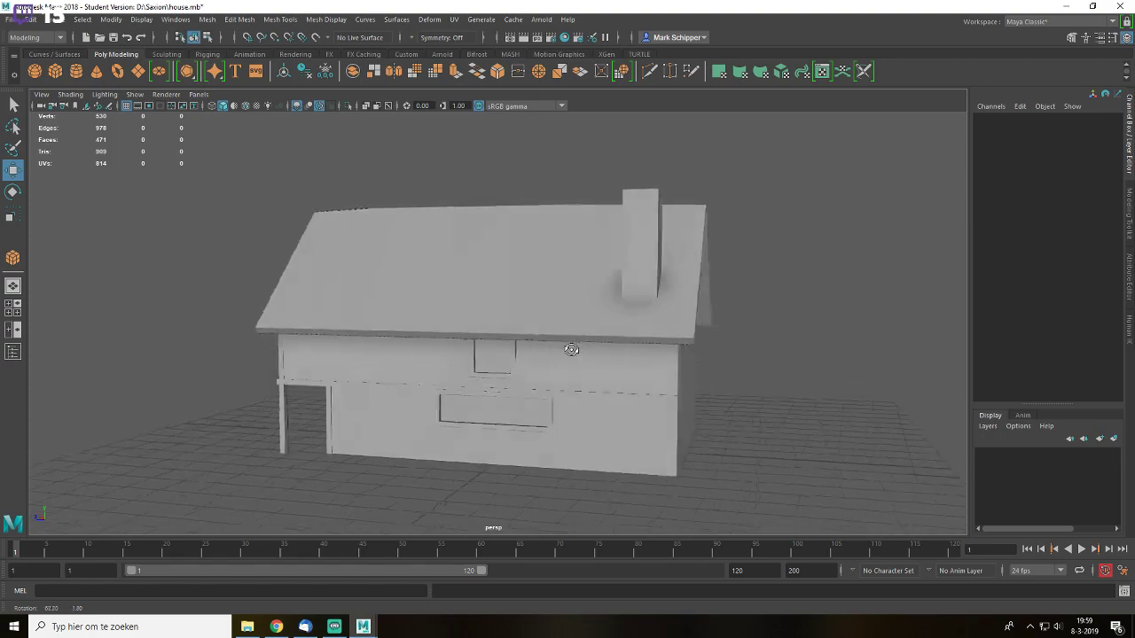
- Duplicate the front horizontal beam and move the copy along Z to -5.18, behind the rear wall
{"action": "left_click_drag", "start_coordinate": [530, 313], "coordinate": [316, 261], "text": "alt"}
{"action": "left_click", "coordinate": [569, 284]}
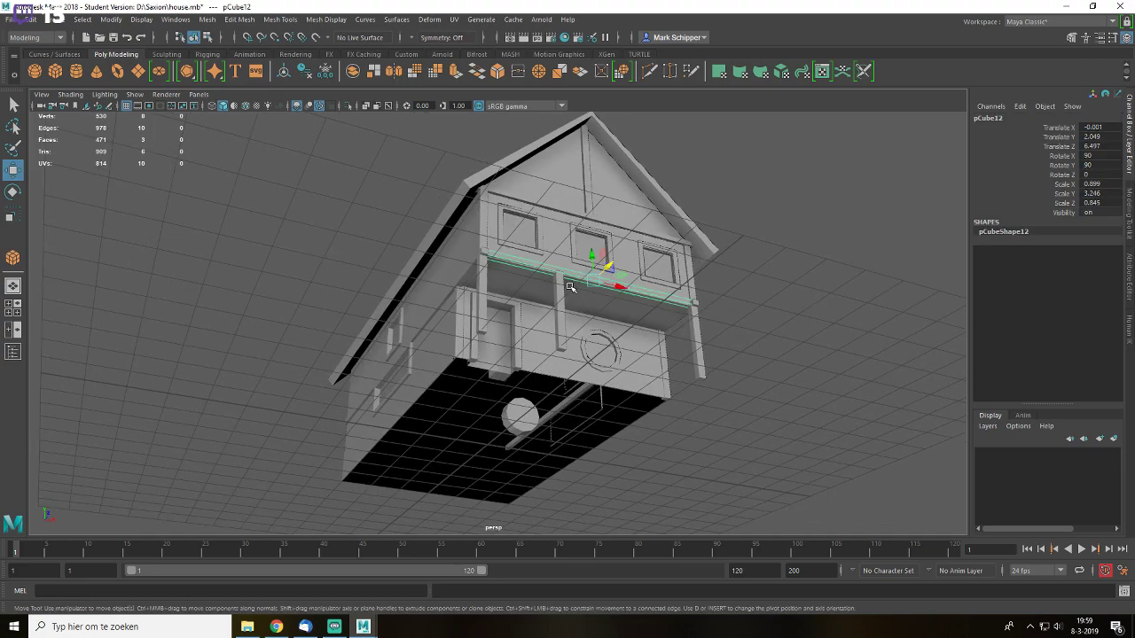
{"action": "left_click_drag", "start_coordinate": [568, 284], "coordinate": [676, 346], "text": "alt"}
{"action": "left_click_drag", "start_coordinate": [725, 380], "coordinate": [319, 380]}
{"action": "left_click_drag", "start_coordinate": [398, 387], "coordinate": [339, 388], "text": "alt"}
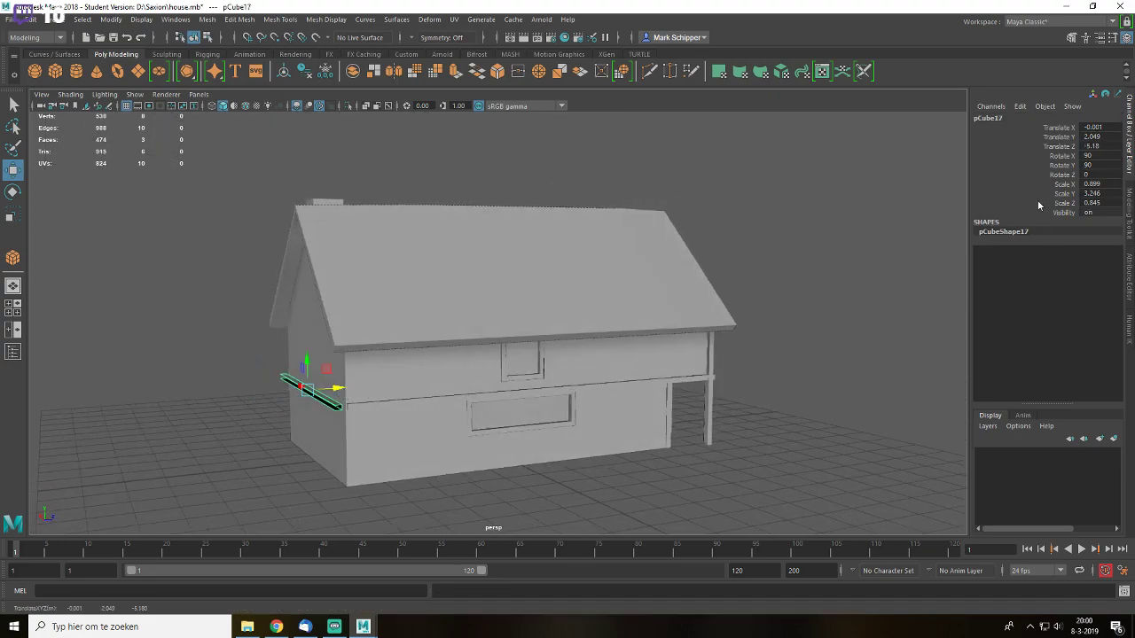
{"action": "left_click_drag", "start_coordinate": [327, 388], "coordinate": [329, 387]}
{"action": "key", "text": "ctrl+z"}
- Flip the duplicated rear beam by setting its Scale X to -0.899
{"action": "left_click", "coordinate": [1102, 212]}
{"action": "left_click", "coordinate": [1109, 203]}
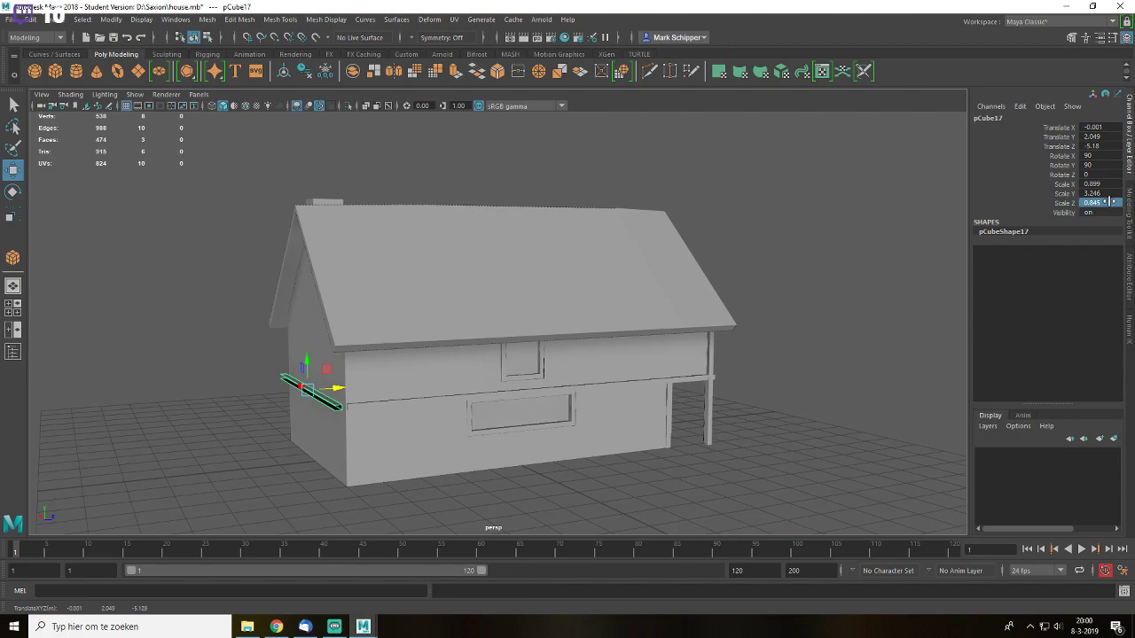
{"action": "left_click", "coordinate": [1099, 193]}
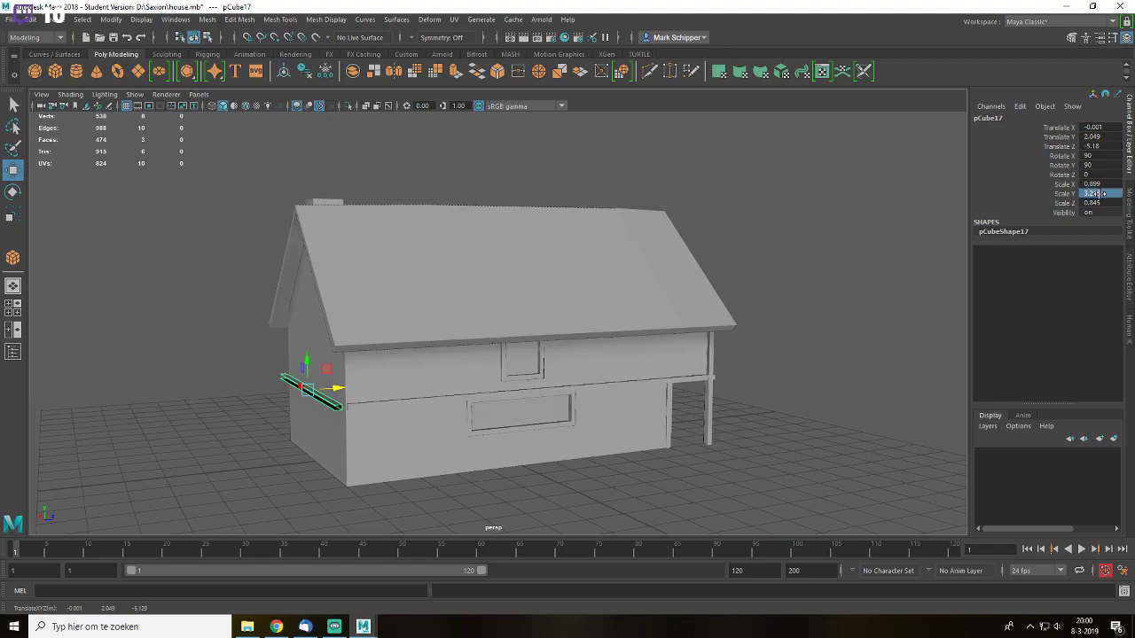
{"action": "left_click", "coordinate": [1100, 184]}
{"action": "type", "text": "-"}
{"action": "key", "text": "Return"}
- Move the flipped rear beam along Z to -4.984, against the rear wall
{"action": "left_click_drag", "start_coordinate": [306, 330], "coordinate": [398, 327], "text": "alt"}
{"action": "key", "text": "f"}
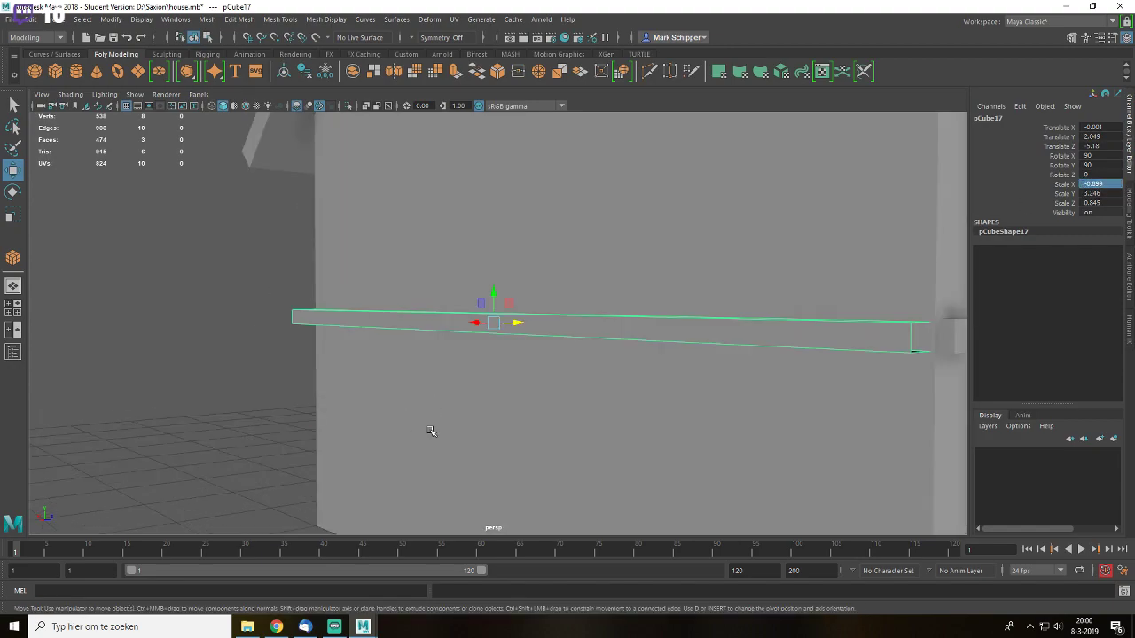
{"action": "left_click_drag", "start_coordinate": [594, 337], "coordinate": [502, 359], "text": "alt"}
{"action": "left_click_drag", "start_coordinate": [524, 322], "coordinate": [551, 322]}
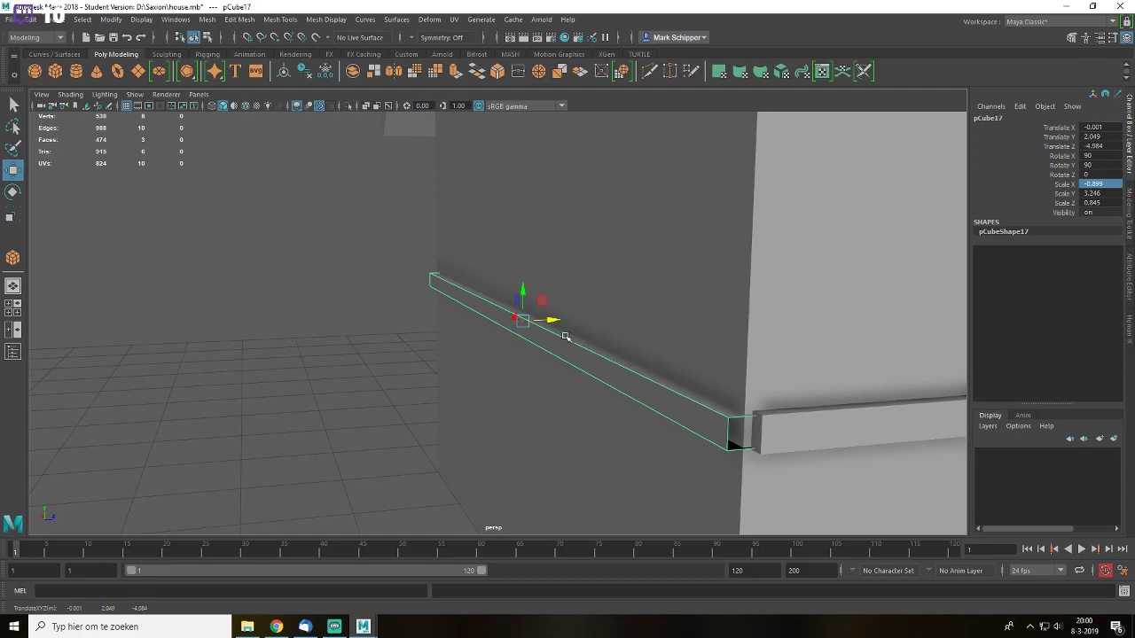
- Extend the left side beam past the rear corner to meet the rear beam by moving its end vertices along Z
{"action": "left_click", "coordinate": [771, 423]}
{"action": "right_click_drag", "start_coordinate": [770, 423], "coordinate": [713, 288]}
{"action": "left_click_drag", "start_coordinate": [699, 360], "coordinate": [821, 480]}
{"action": "left_click_drag", "start_coordinate": [771, 430], "coordinate": [728, 428]}
{"action": "right_click_drag", "start_coordinate": [768, 431], "coordinate": [850, 248]}
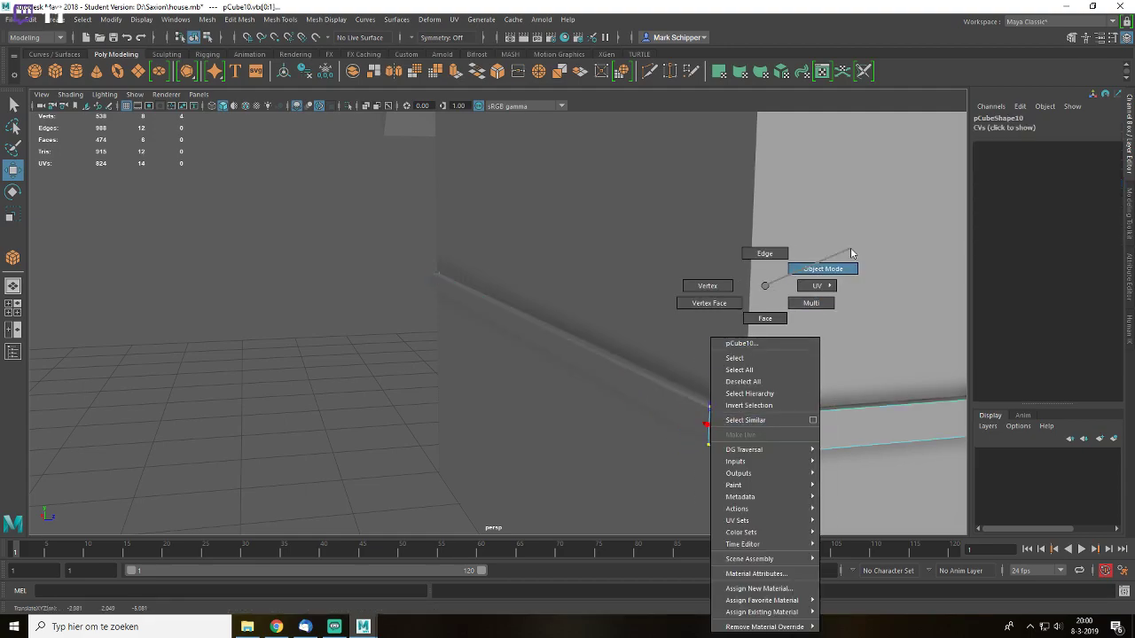
- Extend the right side beam past the rear corner to meet the rear beam by moving its end vertices along Z
{"action": "key", "text": "f"}
{"action": "left_click_drag", "start_coordinate": [633, 321], "coordinate": [824, 356], "text": "alt"}
{"action": "left_click", "coordinate": [506, 293]}
{"action": "right_click_drag", "start_coordinate": [506, 286], "coordinate": [468, 254]}
{"action": "left_click_drag", "start_coordinate": [458, 252], "coordinate": [567, 349]}
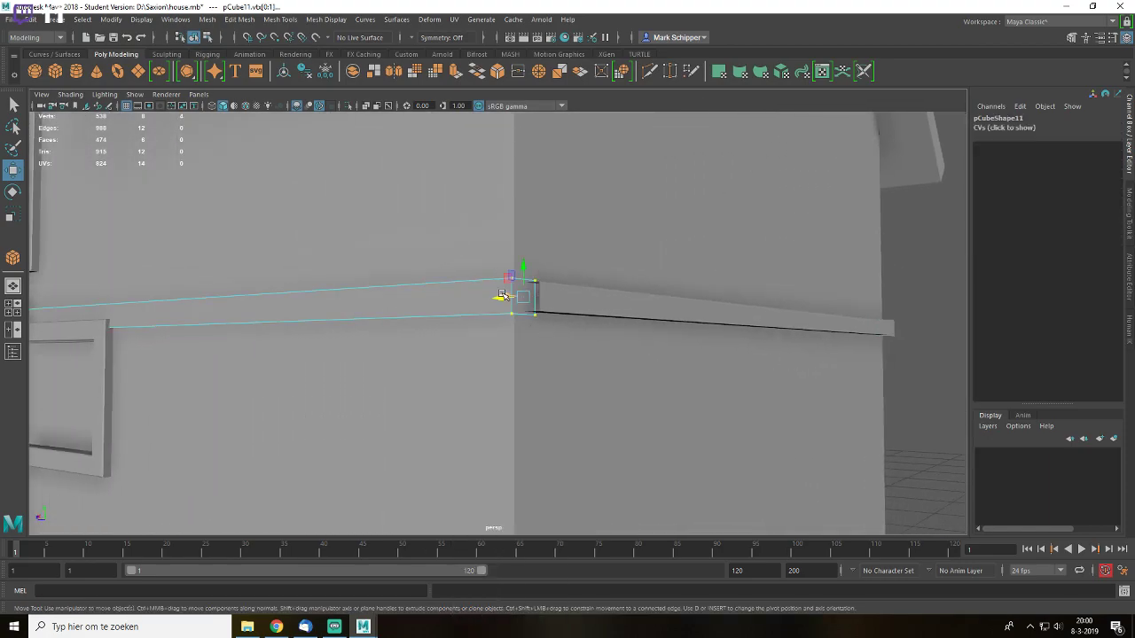
{"action": "left_click_drag", "start_coordinate": [503, 298], "coordinate": [529, 295]}
{"action": "right_click_drag", "start_coordinate": [512, 296], "coordinate": [569, 273]}
{"action": "scroll", "coordinate": [633, 302], "scroll_direction": "down", "scroll_amount": 6}
- Delete the leftover cylinder beneath the house and save the scene
{"action": "left_click", "coordinate": [748, 323]}
{"action": "left_click_drag", "start_coordinate": [749, 325], "coordinate": [620, 357], "text": "alt"}
{"action": "left_click", "coordinate": [536, 433]}
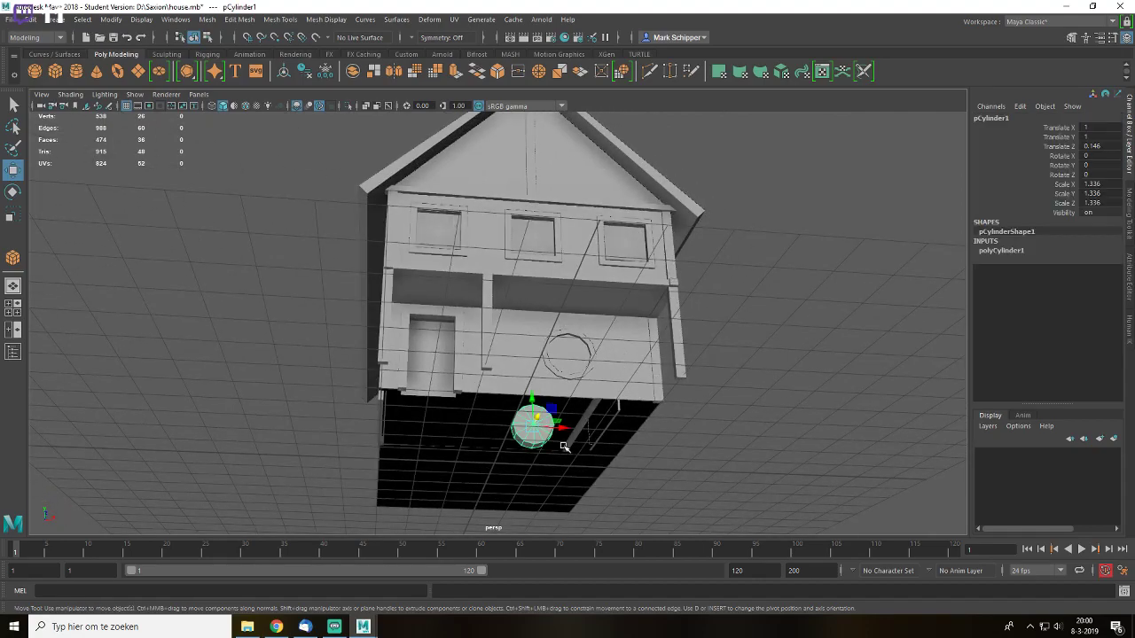
{"action": "key", "text": "Delete"}
{"action": "left_click_drag", "start_coordinate": [627, 354], "coordinate": [555, 360], "text": "alt"}
{"action": "key", "text": "ctrl+s"}
{"action": "left_click", "coordinate": [542, 324]}
{"action": "left_click_drag", "start_coordinate": [617, 339], "coordinate": [612, 360], "text": "alt"}
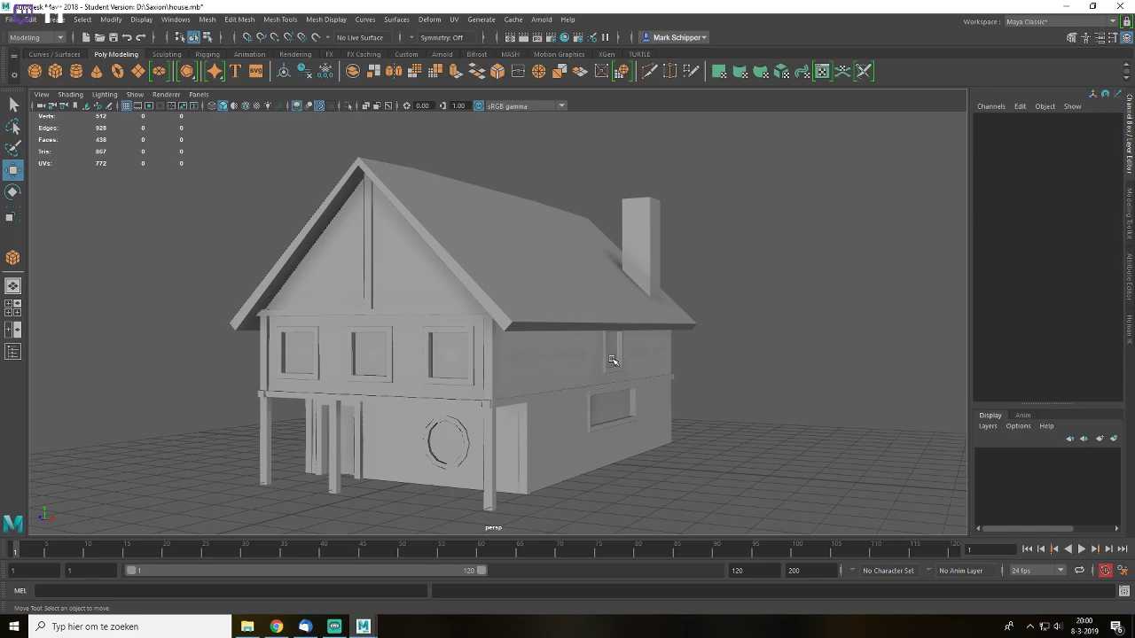
- Duplicate the front corner post twice along the left wall, placing the copies on both sides of the windows, the rear one at Z -2.244
{"action": "left_click_drag", "start_coordinate": [541, 362], "coordinate": [744, 313], "text": "alt"}
{"action": "left_click", "coordinate": [699, 260]}
{"action": "left_click_drag", "start_coordinate": [667, 322], "coordinate": [709, 296], "text": "alt"}
{"action": "left_click_drag", "start_coordinate": [732, 242], "coordinate": [417, 326]}
{"action": "key", "text": "ctrl+d"}
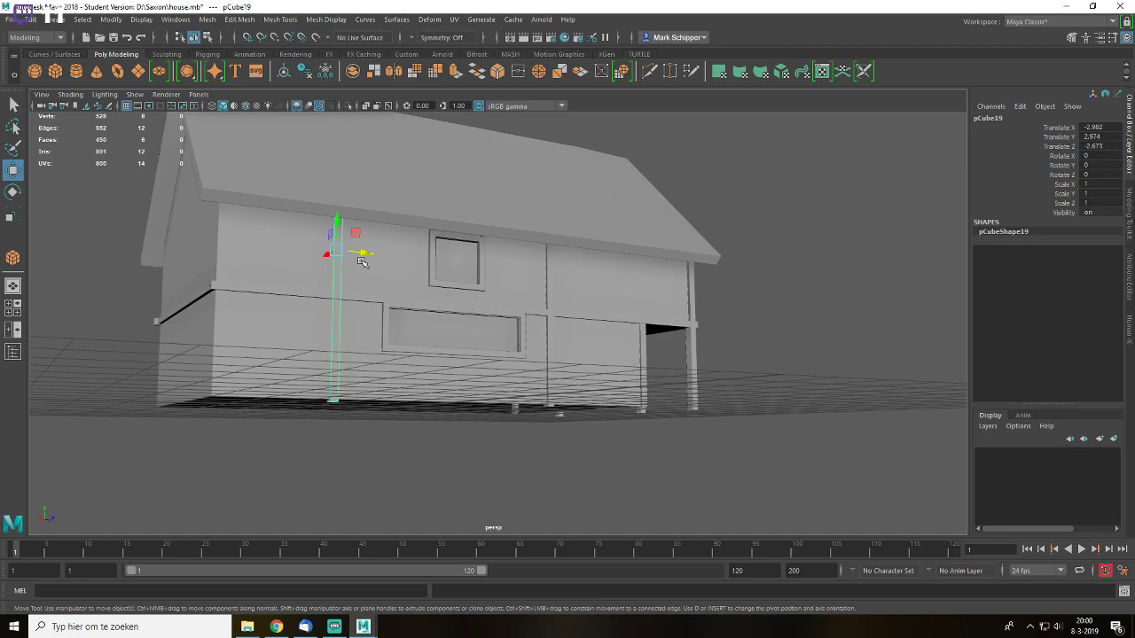
{"action": "left_click_drag", "start_coordinate": [365, 254], "coordinate": [383, 255]}
{"action": "left_click_drag", "start_coordinate": [386, 259], "coordinate": [522, 373], "text": "alt"}
{"action": "key", "text": "q"}
{"action": "left_click", "coordinate": [555, 375]}
{"action": "left_click", "coordinate": [611, 402]}
{"action": "left_click_drag", "start_coordinate": [610, 403], "coordinate": [544, 377], "text": "alt"}
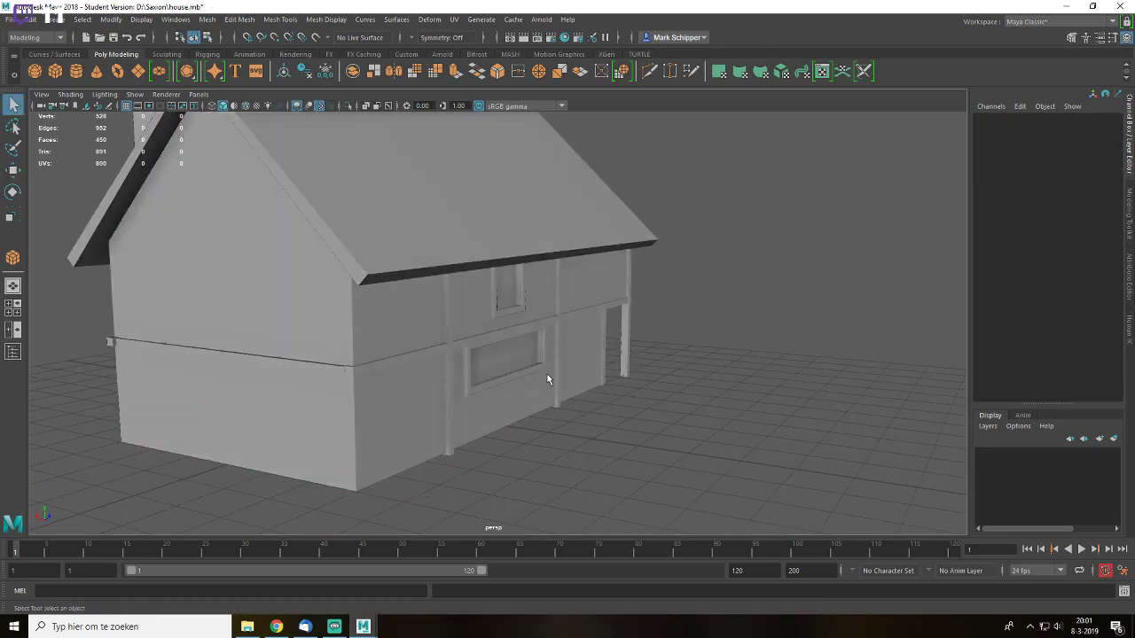
- Duplicate both intermediate posts of the left wall and move the copies along X to 3.008 on the right wall
{"action": "left_click", "coordinate": [557, 368]}
{"action": "left_click", "coordinate": [450, 389]}
{"action": "key", "text": "w"}
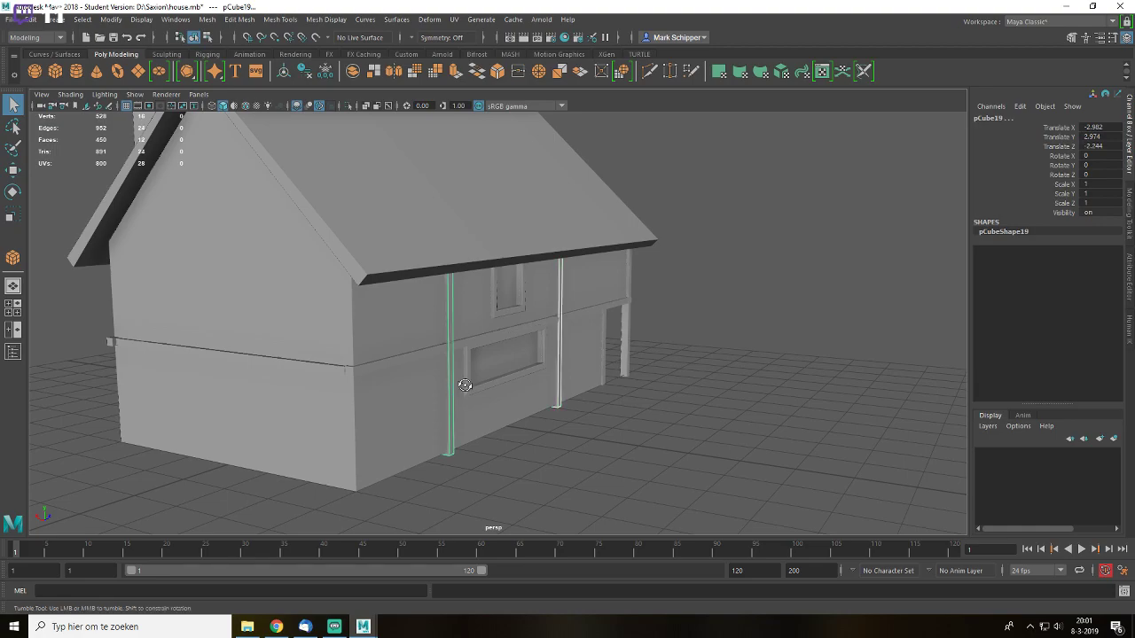
{"action": "left_click_drag", "start_coordinate": [453, 389], "coordinate": [523, 380], "text": "alt"}
{"action": "key", "text": "ctrl+d"}
{"action": "left_click_drag", "start_coordinate": [532, 310], "coordinate": [359, 329]}
{"action": "left_click", "coordinate": [796, 386]}
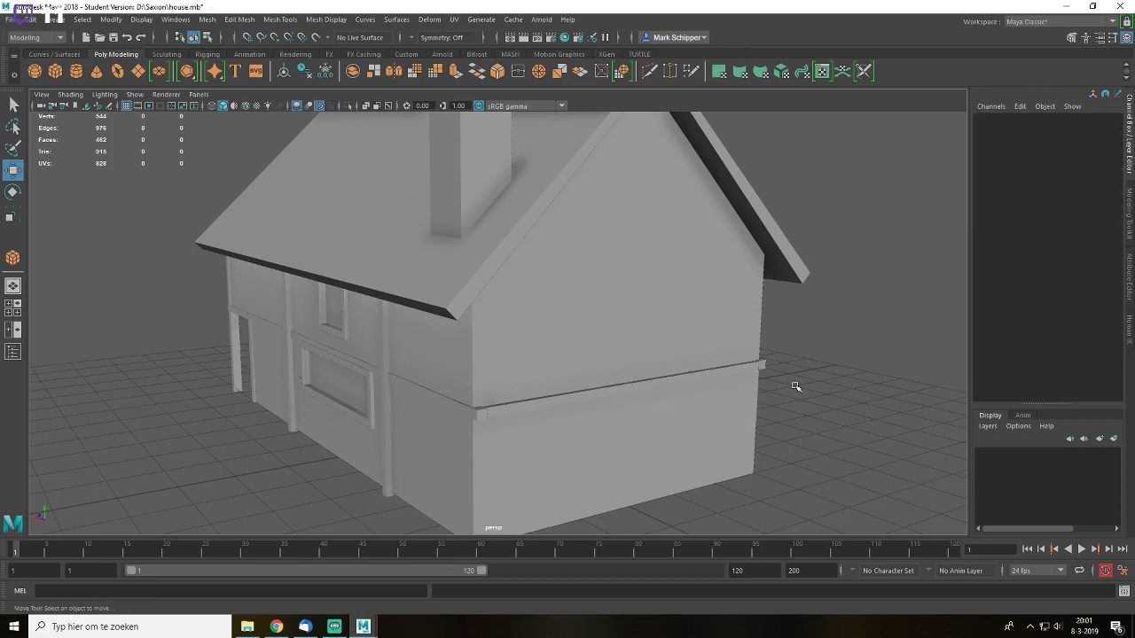
- Duplicate the rearmost post on each side wall and move the two copies along Z to the rear corners
{"action": "left_click", "coordinate": [388, 351]}
{"action": "left_click_drag", "start_coordinate": [703, 390], "coordinate": [461, 341], "text": "alt"}
{"action": "left_click", "coordinate": [329, 301], "text": "shift"}
{"action": "key", "text": "ctrl+d"}
{"action": "left_click_drag", "start_coordinate": [362, 280], "coordinate": [701, 222]}
{"action": "scroll", "coordinate": [780, 263], "scroll_direction": "down", "scroll_amount": 5}
{"action": "left_click", "coordinate": [801, 309]}
{"action": "scroll", "coordinate": [762, 321], "scroll_direction": "down", "scroll_amount": 6}
- Examine the house front and compare its support posts, including a brief wireframe view
{"action": "left_click_drag", "start_coordinate": [777, 317], "coordinate": [595, 339], "text": "alt"}
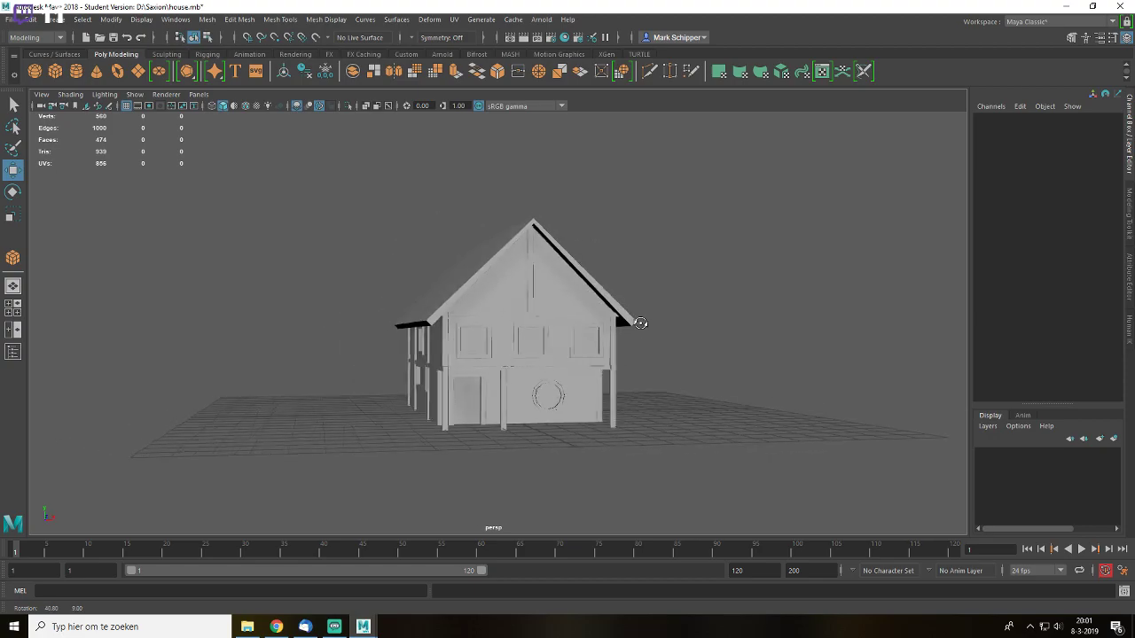
{"action": "left_click_drag", "start_coordinate": [693, 348], "coordinate": [848, 310], "text": "alt"}
{"action": "scroll", "coordinate": [658, 245], "scroll_direction": "up", "scroll_amount": 5}
{"action": "left_click_drag", "start_coordinate": [658, 244], "coordinate": [621, 317], "text": "alt"}
{"action": "scroll", "coordinate": [620, 264], "scroll_direction": "down", "scroll_amount": 5}
{"action": "scroll", "coordinate": [621, 318], "scroll_direction": "up", "scroll_amount": 5}
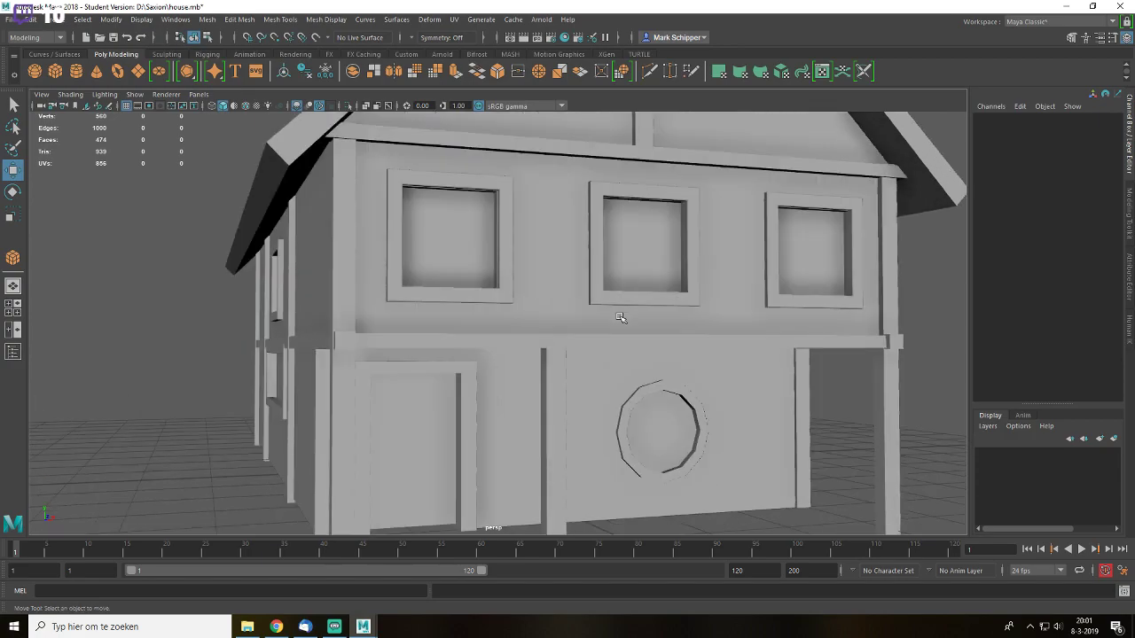
{"action": "scroll", "coordinate": [582, 307], "scroll_direction": "down", "scroll_amount": 4}
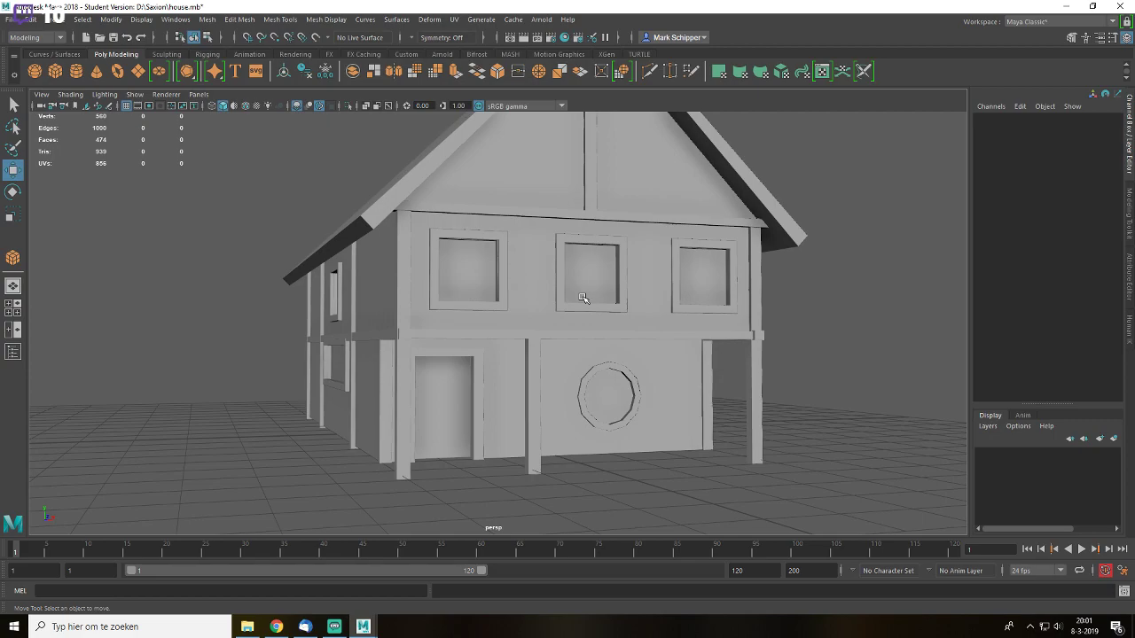
{"action": "scroll", "coordinate": [583, 298], "scroll_direction": "up", "scroll_amount": 2}
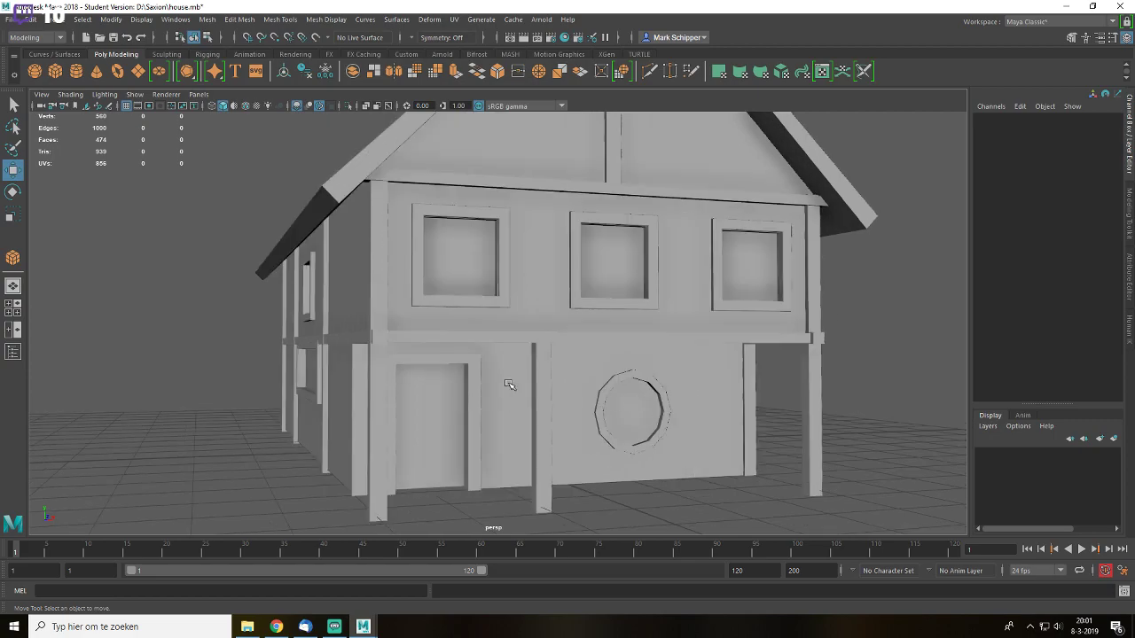
{"action": "left_click", "coordinate": [546, 378]}
{"action": "left_click", "coordinate": [872, 399]}
{"action": "left_click", "coordinate": [546, 374]}
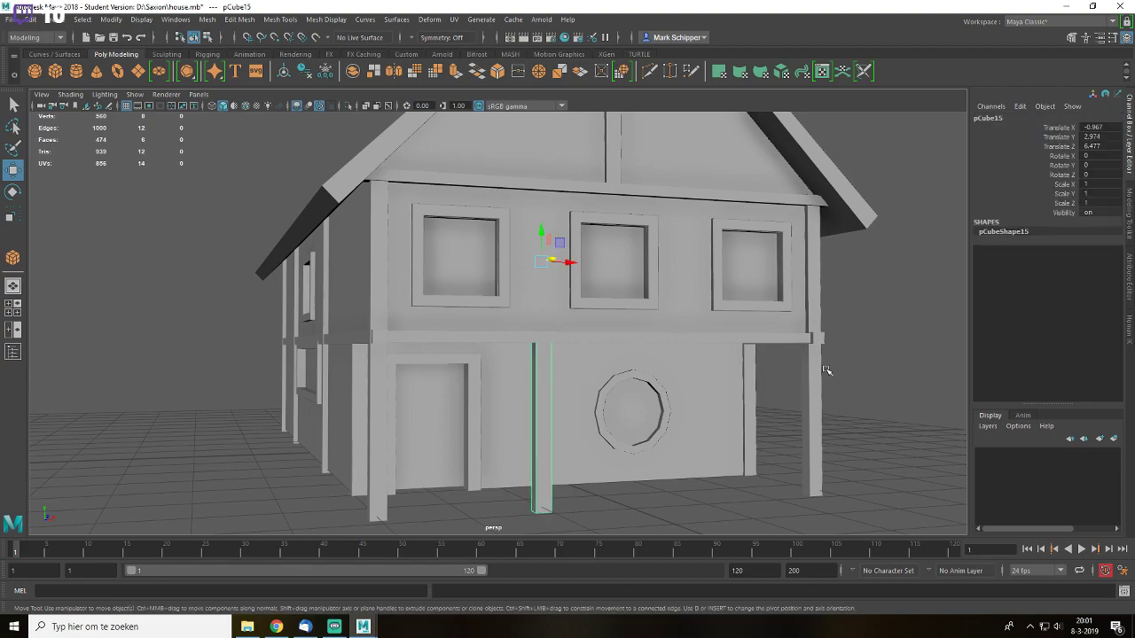
{"action": "key", "text": "4"}
{"action": "key", "text": "5"}
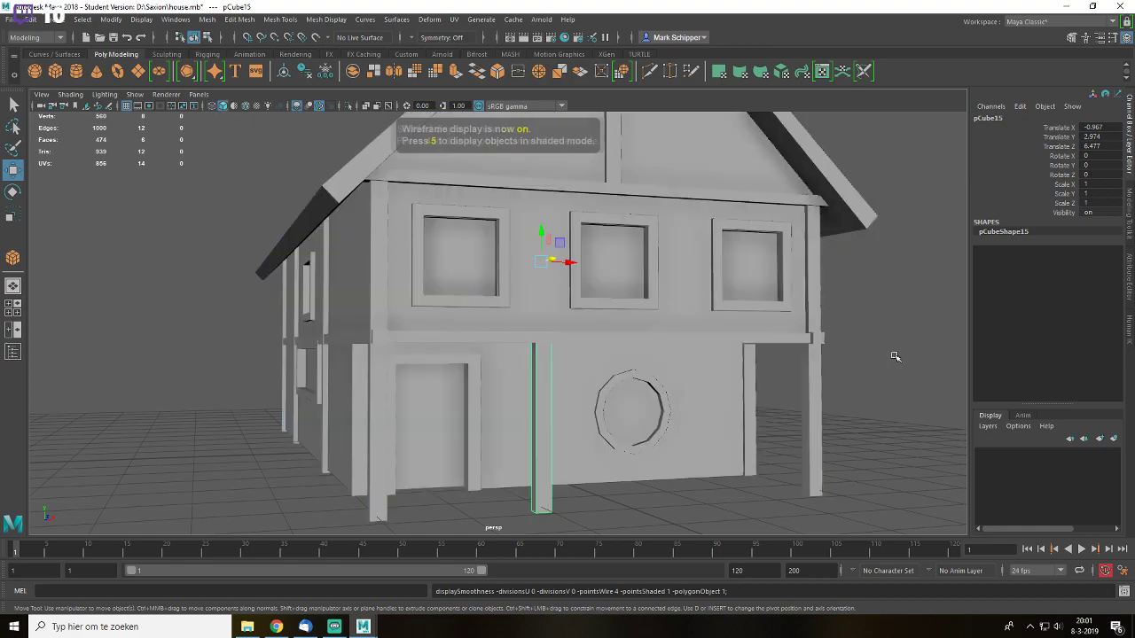
{"action": "left_click", "coordinate": [830, 358]}
{"action": "left_click", "coordinate": [813, 361]}
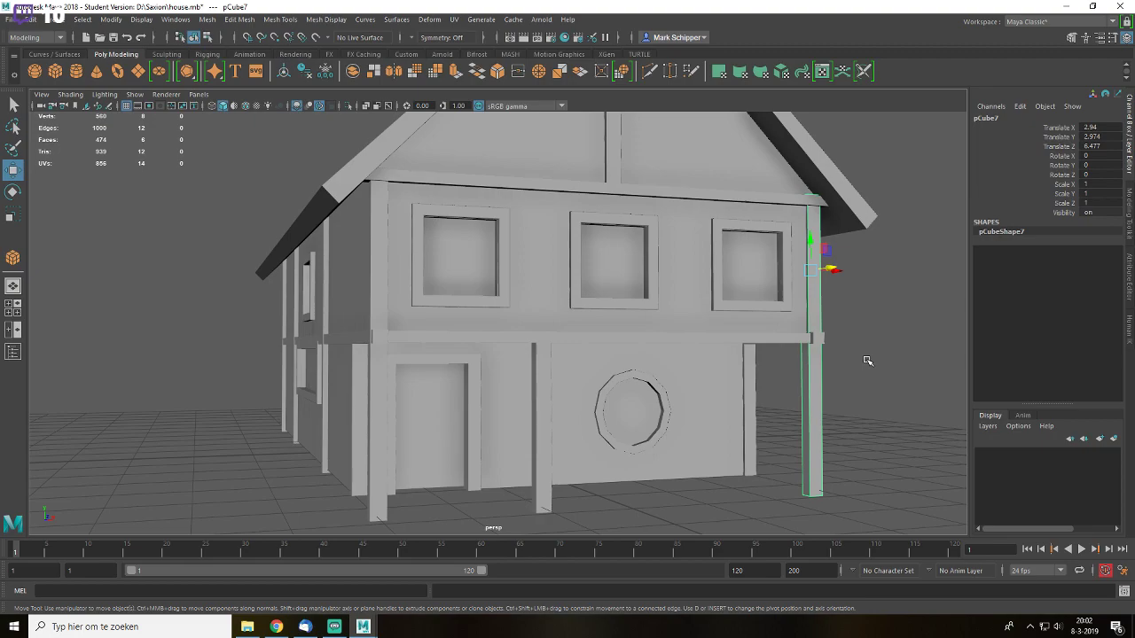
{"action": "left_click", "coordinate": [867, 360]}
{"action": "key", "text": "a"}
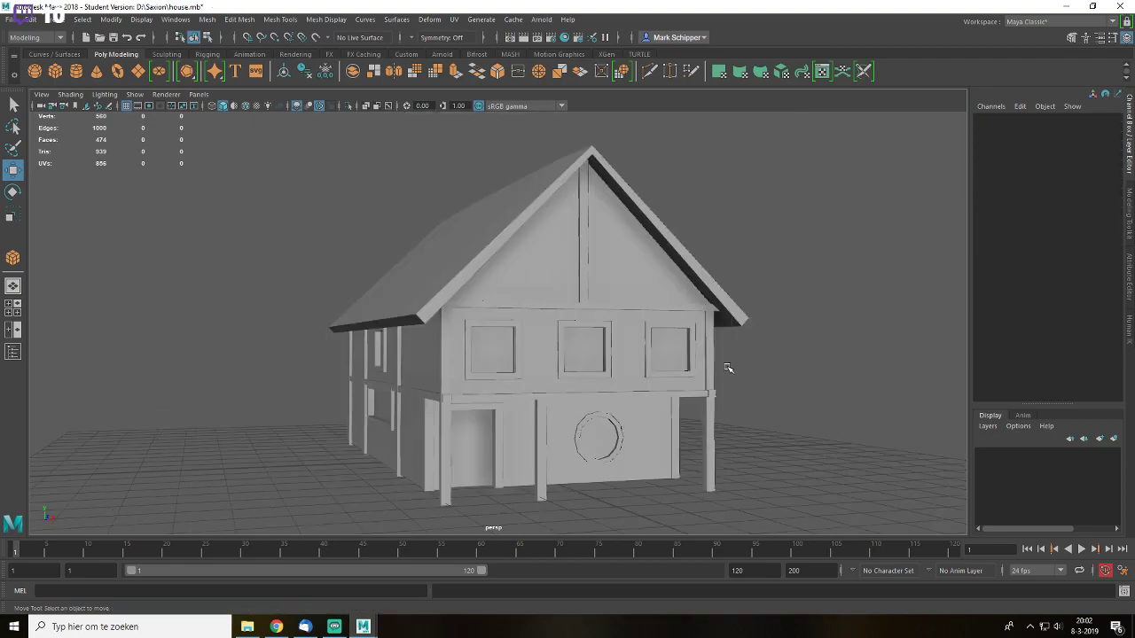
- Inspect the ground floor up close and check how the posts sit along the right wall
{"action": "scroll", "coordinate": [725, 367], "scroll_direction": "up", "scroll_amount": 5}
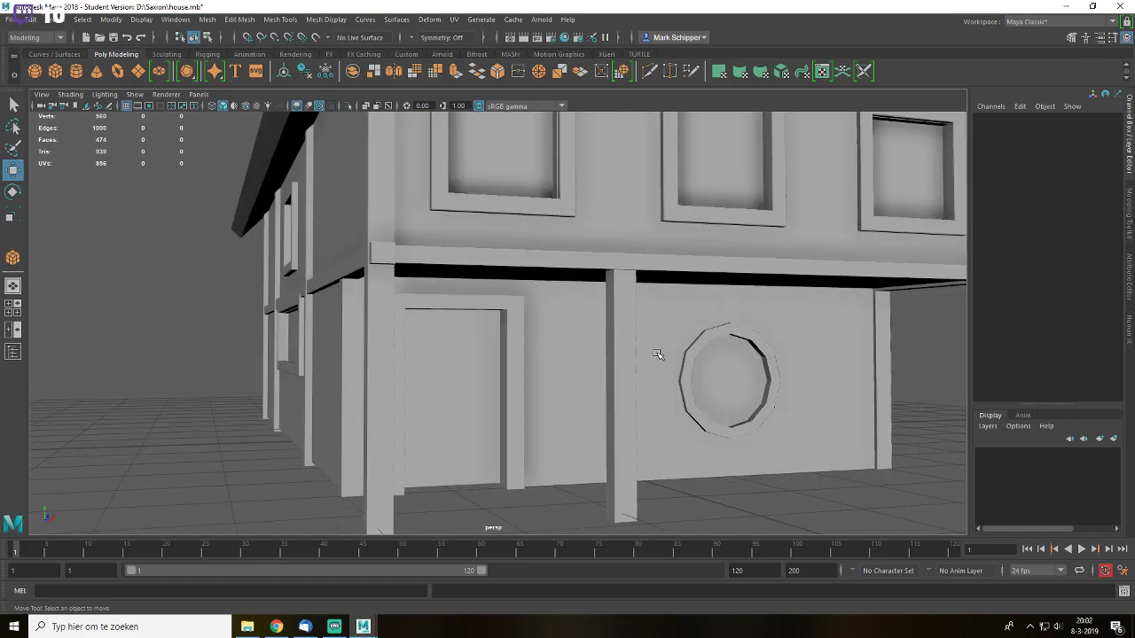
{"action": "left_click_drag", "start_coordinate": [657, 354], "coordinate": [695, 323], "text": "alt"}
{"action": "key", "text": "q"}
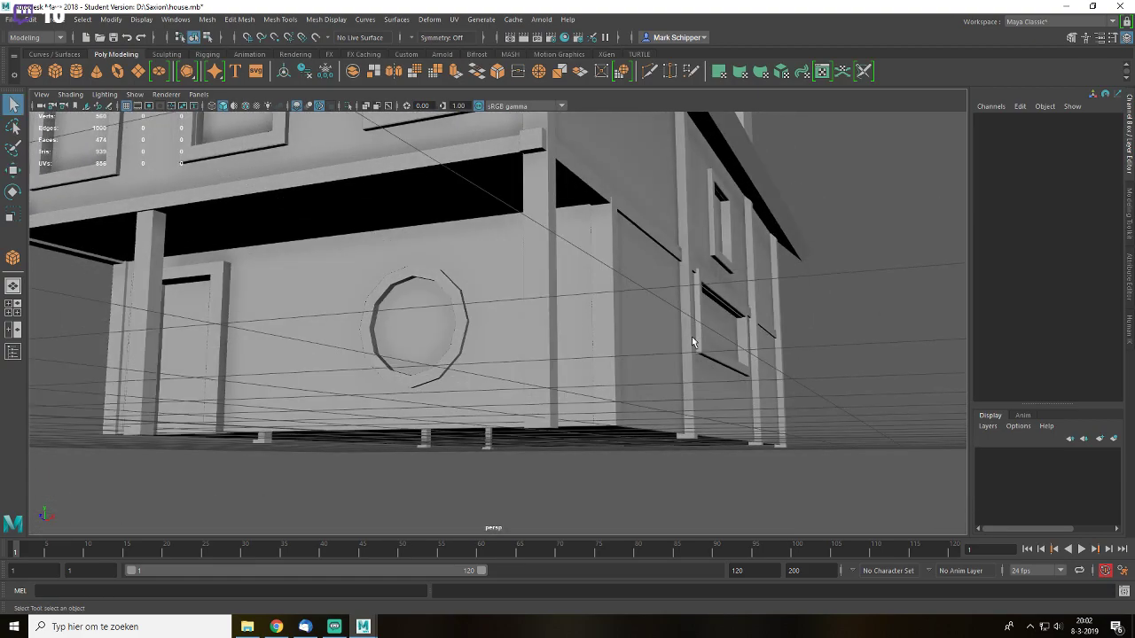
{"action": "left_click", "coordinate": [693, 343]}
{"action": "left_click", "coordinate": [758, 381], "text": "shift"}
{"action": "key", "text": "w"}
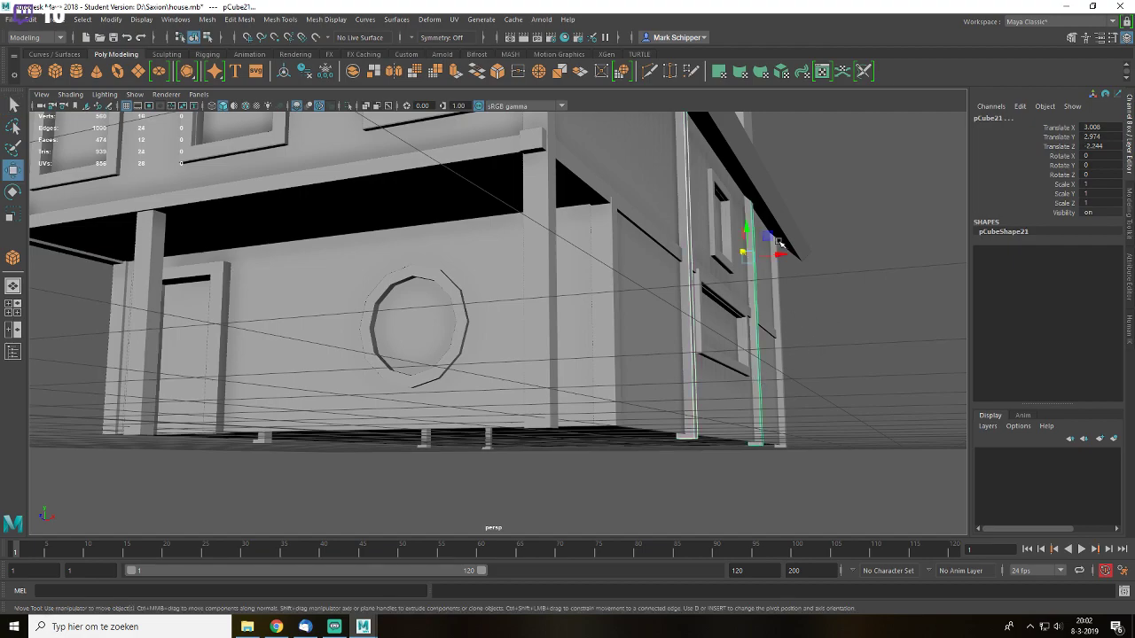
{"action": "left_click", "coordinate": [859, 279]}
{"action": "left_click_drag", "start_coordinate": [532, 306], "coordinate": [780, 364], "text": "alt"}
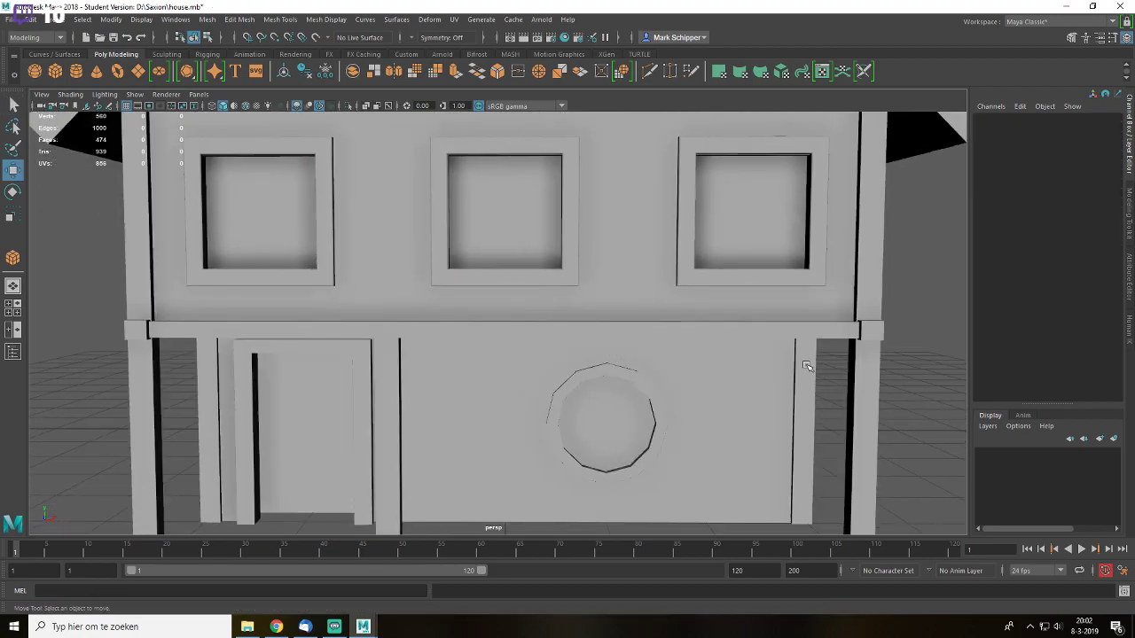
- Start a Connect cut across the vertical edges of the right front corner post with 2 segments and a pinch of 1
{"action": "left_click", "coordinate": [868, 381]}
{"action": "scroll", "coordinate": [867, 379], "scroll_direction": "down", "scroll_amount": 5}
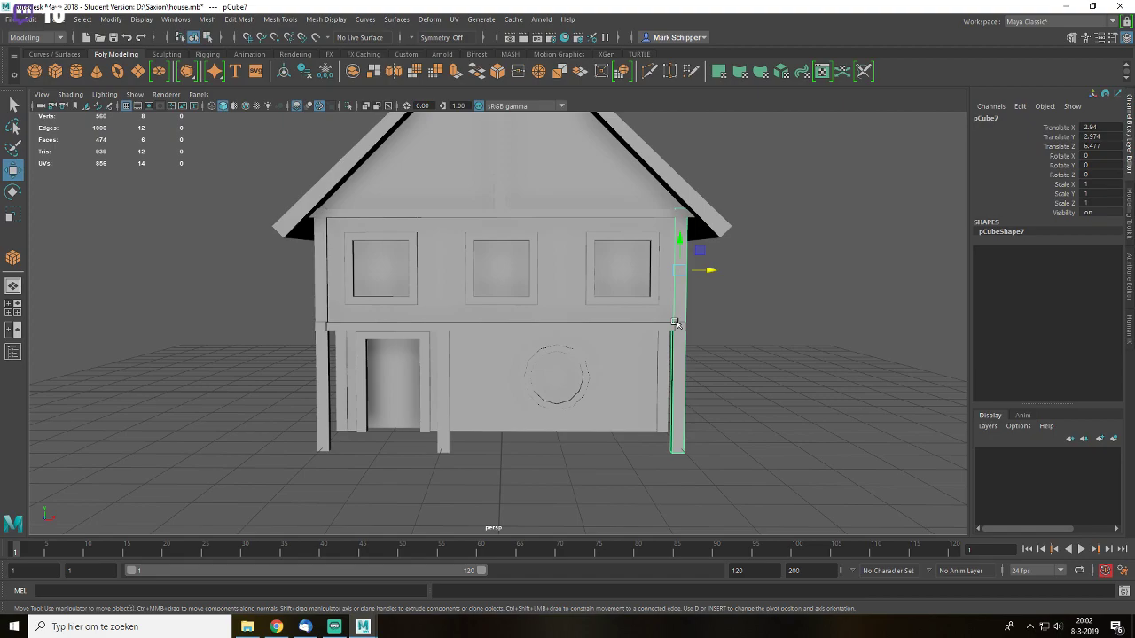
{"action": "left_click_drag", "start_coordinate": [754, 359], "coordinate": [783, 335], "text": "alt"}
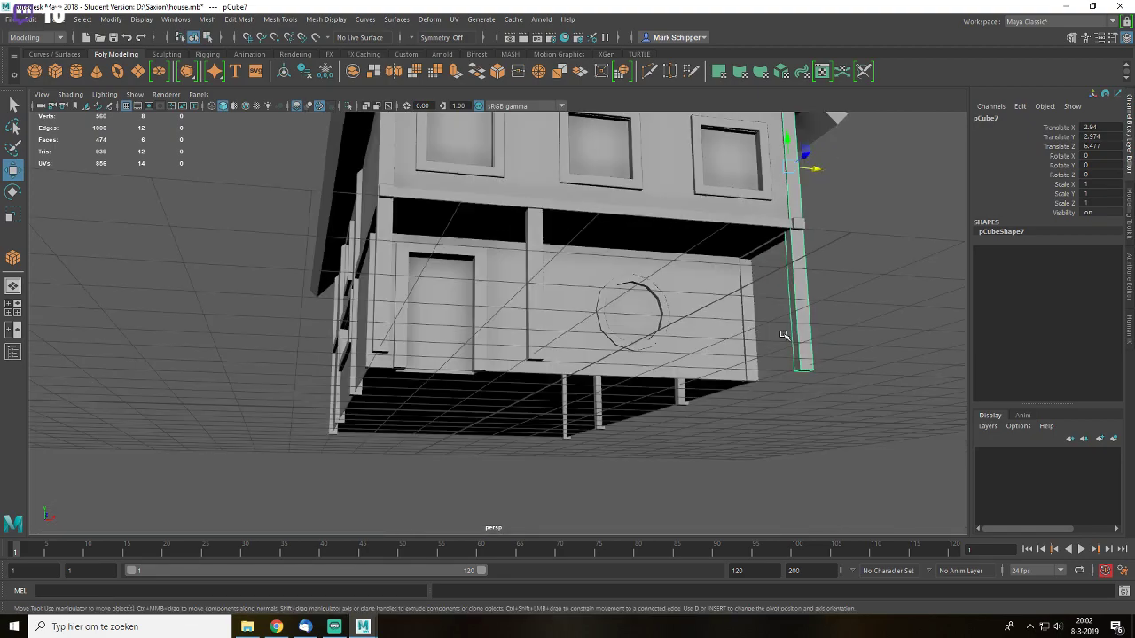
{"action": "left_click_drag", "start_coordinate": [812, 255], "coordinate": [787, 277], "text": "alt"}
{"action": "key", "text": "q"}
{"action": "left_click", "coordinate": [942, 167]}
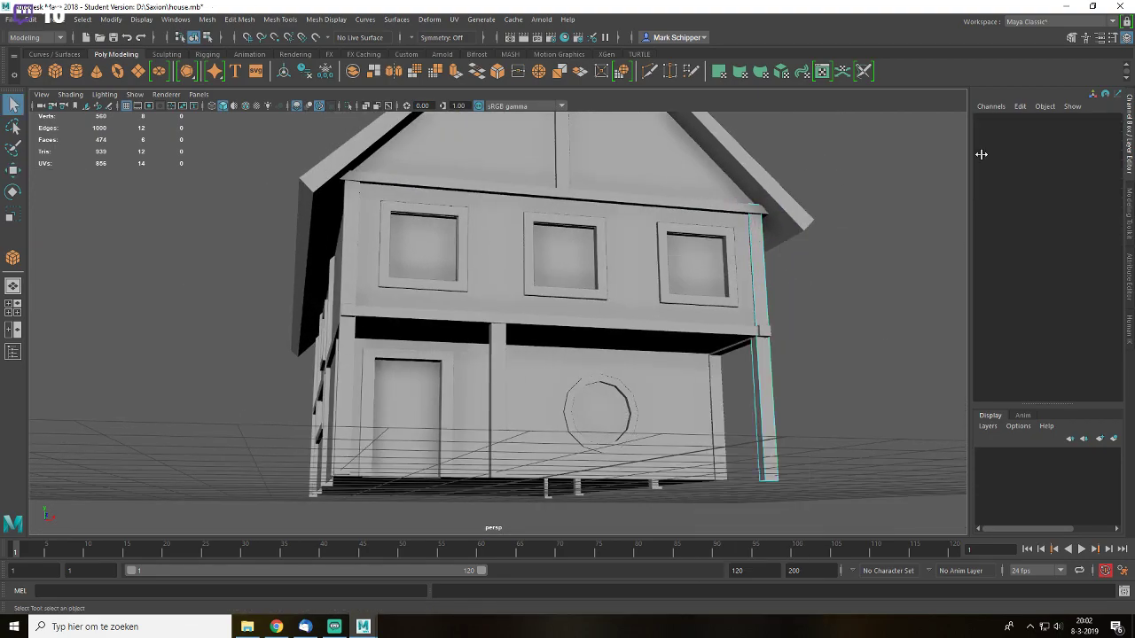
{"action": "left_click", "coordinate": [1071, 40]}
{"action": "left_click", "coordinate": [754, 367]}
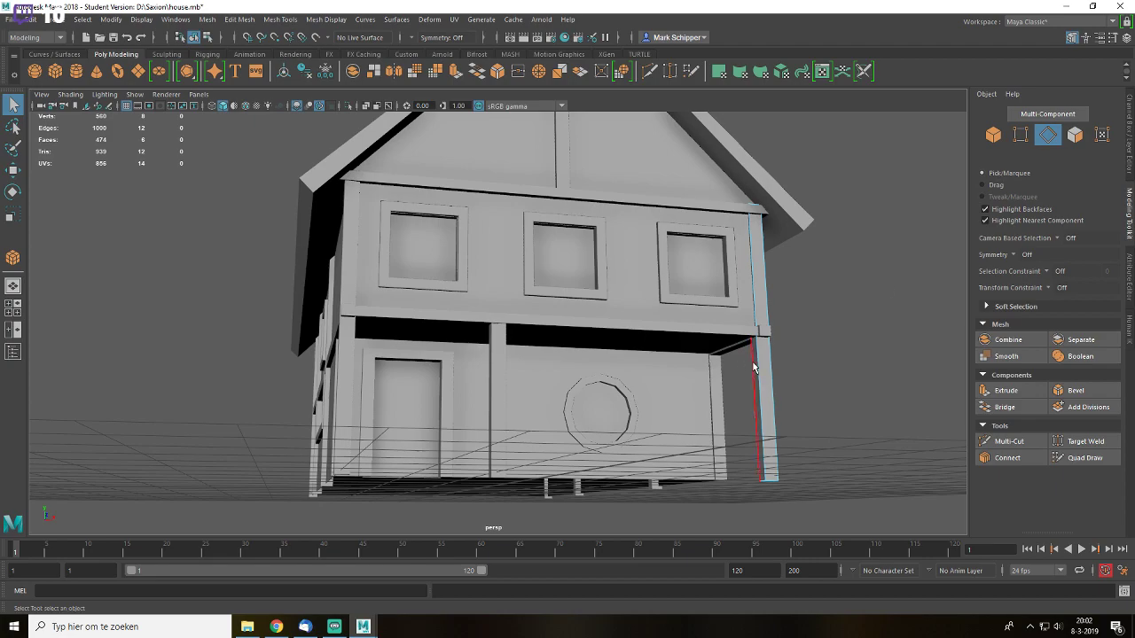
{"action": "left_click", "coordinate": [1007, 457]}
{"action": "key", "text": "Return"}
{"action": "type", "text": "1"}
{"action": "key", "text": "Tab"}
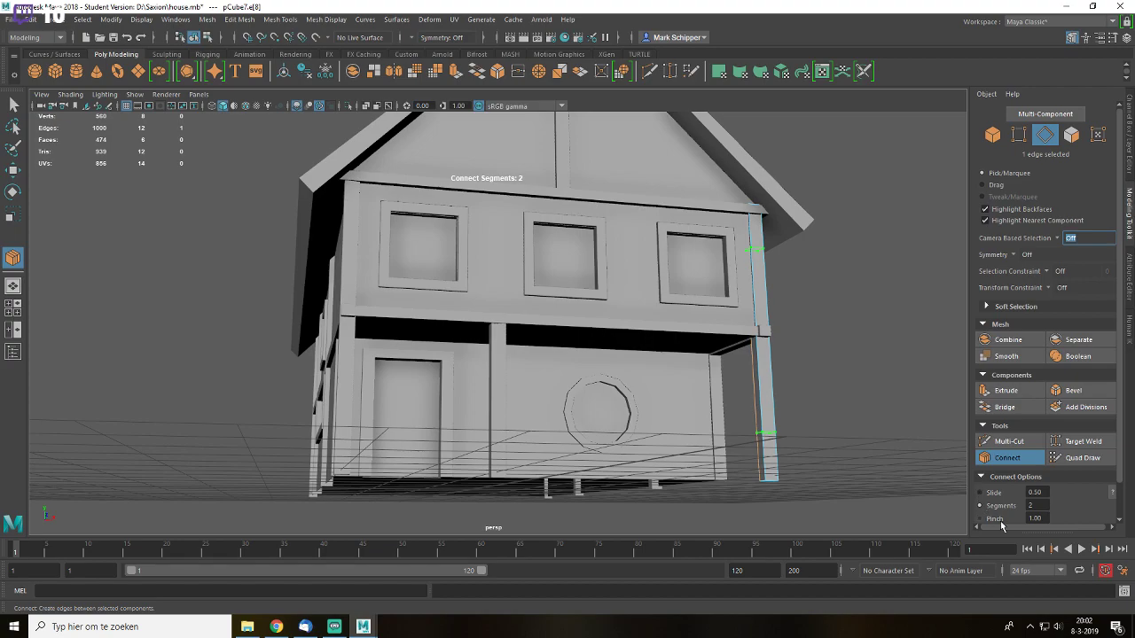
- Set the right front post's connection to 3 segments with a pinch of 0 and apply it
{"action": "double_click", "coordinate": [1034, 517]}
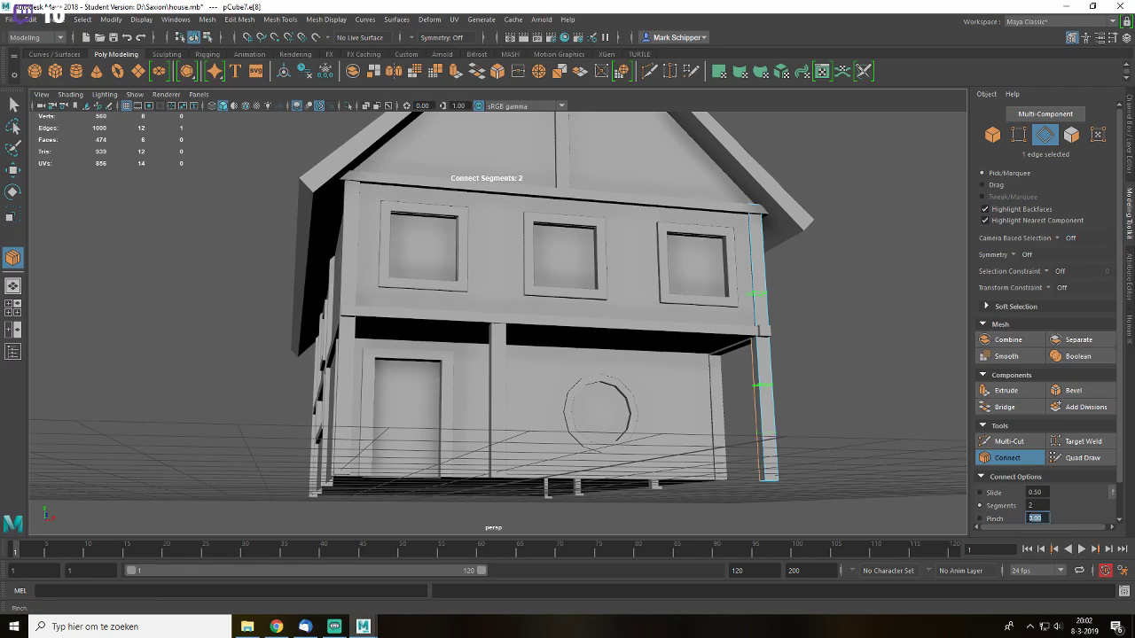
{"action": "left_click_drag", "start_coordinate": [1046, 507], "coordinate": [984, 496]}
{"action": "type", "text": "3"}
{"action": "key", "text": "Tab"}
{"action": "left_click_drag", "start_coordinate": [849, 412], "coordinate": [804, 398], "text": "alt"}
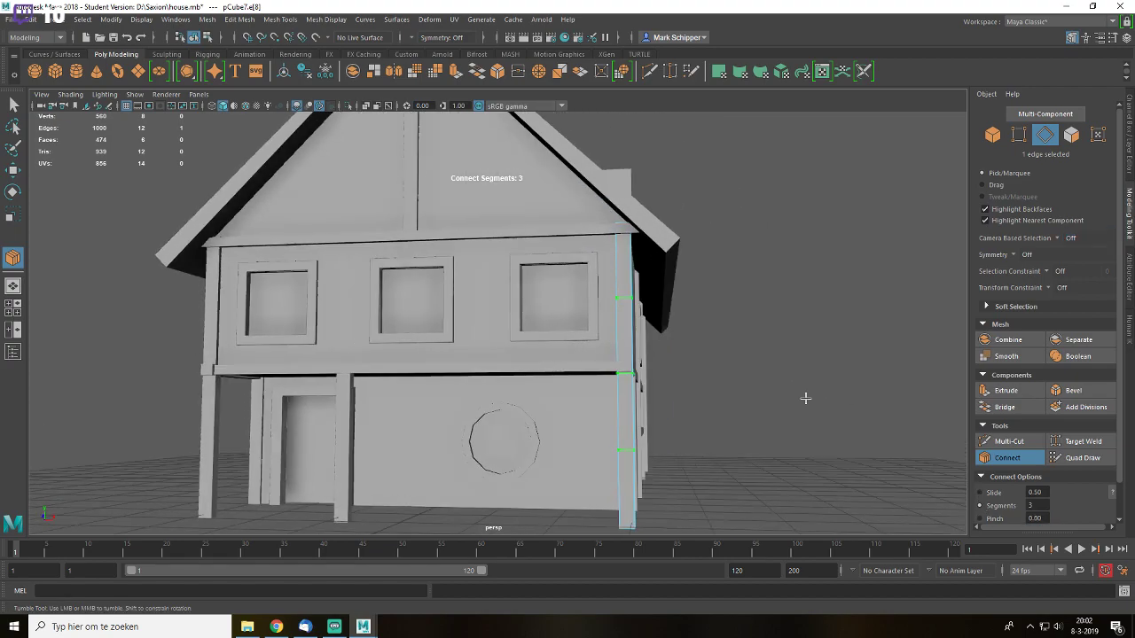
{"action": "key", "text": "q"}
- Select the upper edge loop of the right front corner post and rotate it slightly
{"action": "scroll", "coordinate": [803, 395], "scroll_direction": "up", "scroll_amount": 3}
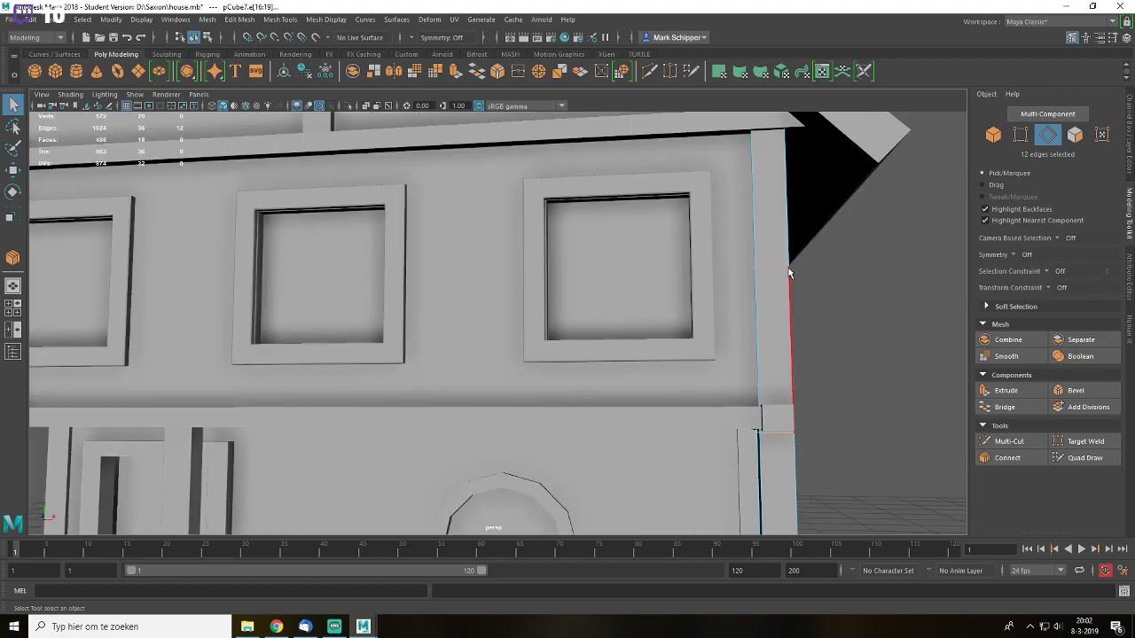
{"action": "double_click", "coordinate": [779, 269]}
{"action": "key", "text": "f"}
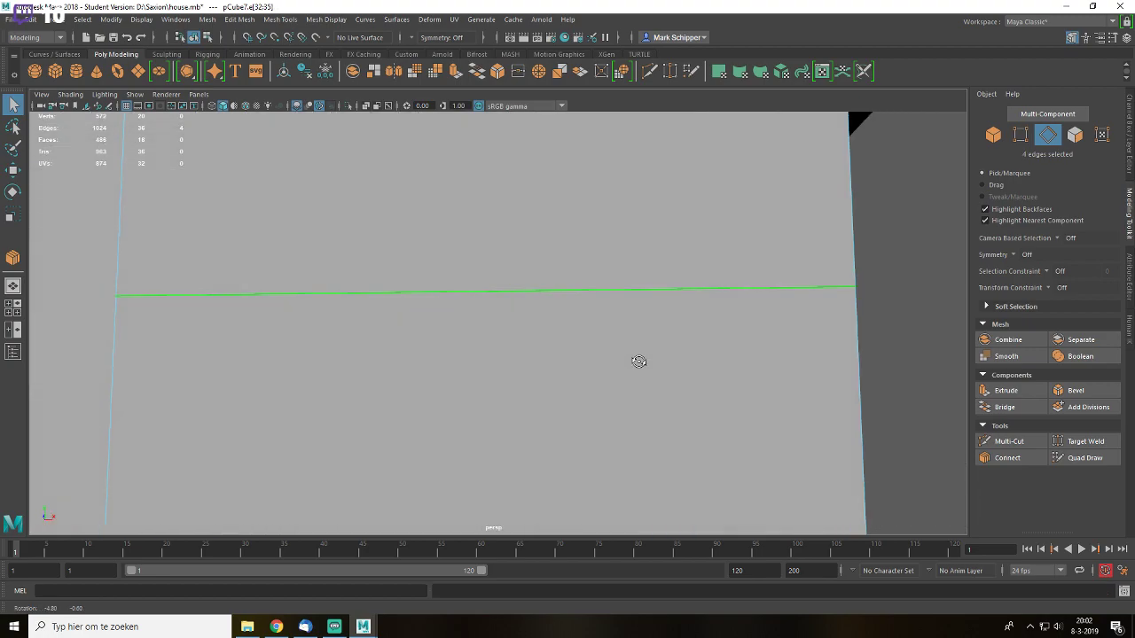
{"action": "key", "text": "e"}
{"action": "left_click_drag", "start_coordinate": [595, 330], "coordinate": [677, 368], "text": "alt"}
{"action": "left_click", "coordinate": [654, 414]}
{"action": "scroll", "coordinate": [585, 409], "scroll_direction": "down", "scroll_amount": 8}
{"action": "left_click_drag", "start_coordinate": [567, 409], "coordinate": [543, 430], "text": "alt"}
- Shift the lower edge loop of the right front corner post slightly inward to bend it, and return to object mode
{"action": "left_click_drag", "start_coordinate": [517, 388], "coordinate": [591, 325], "text": "alt"}
{"action": "scroll", "coordinate": [570, 317], "scroll_direction": "up", "scroll_amount": 3}
{"action": "double_click", "coordinate": [570, 320]}
{"action": "key", "text": "w"}
{"action": "right_click_drag", "start_coordinate": [562, 258], "coordinate": [675, 221]}
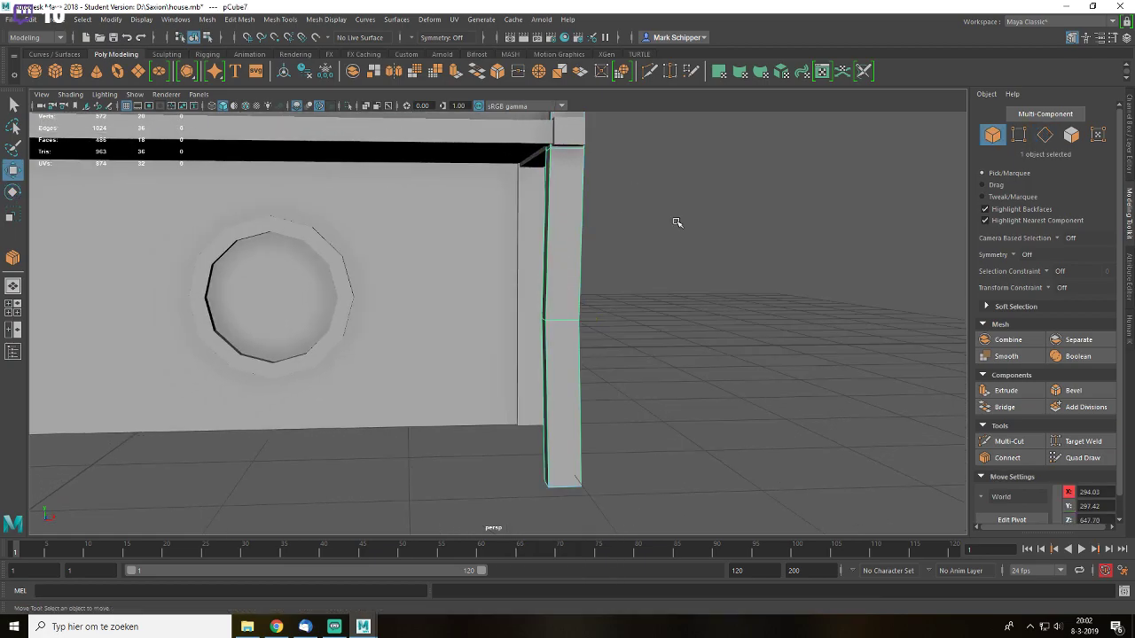
{"action": "left_click", "coordinate": [675, 221]}
- Connect the vertical edges of the left front corner post with 3 segments
{"action": "key", "text": "f"}
{"action": "left_click_drag", "start_coordinate": [583, 346], "coordinate": [610, 355], "text": "alt"}
{"action": "left_click", "coordinate": [688, 411]}
{"action": "key", "text": "f"}
{"action": "left_click", "coordinate": [583, 370]}
{"action": "left_click", "coordinate": [428, 382]}
{"action": "right_click_drag", "start_coordinate": [428, 382], "coordinate": [427, 273]}
{"action": "left_click", "coordinate": [432, 284]}
{"action": "left_click", "coordinate": [1007, 459]}
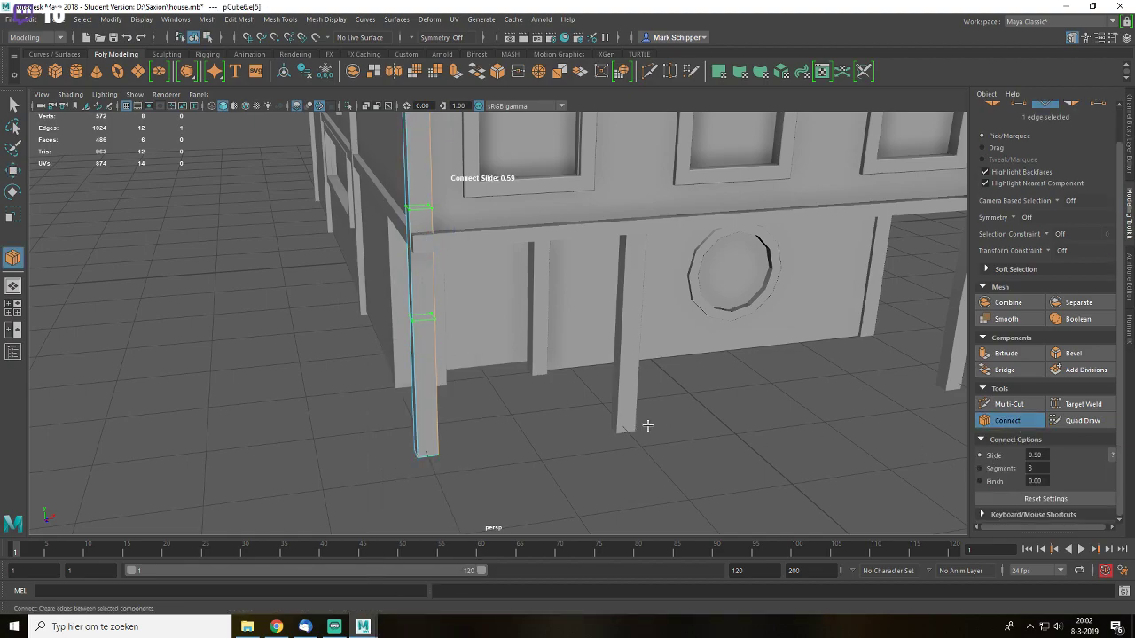
{"action": "key", "text": "w"}
- Scale the lower edge loop of the left front corner post to about 1.11 along X
{"action": "scroll", "coordinate": [511, 398], "scroll_direction": "up", "scroll_amount": 3}
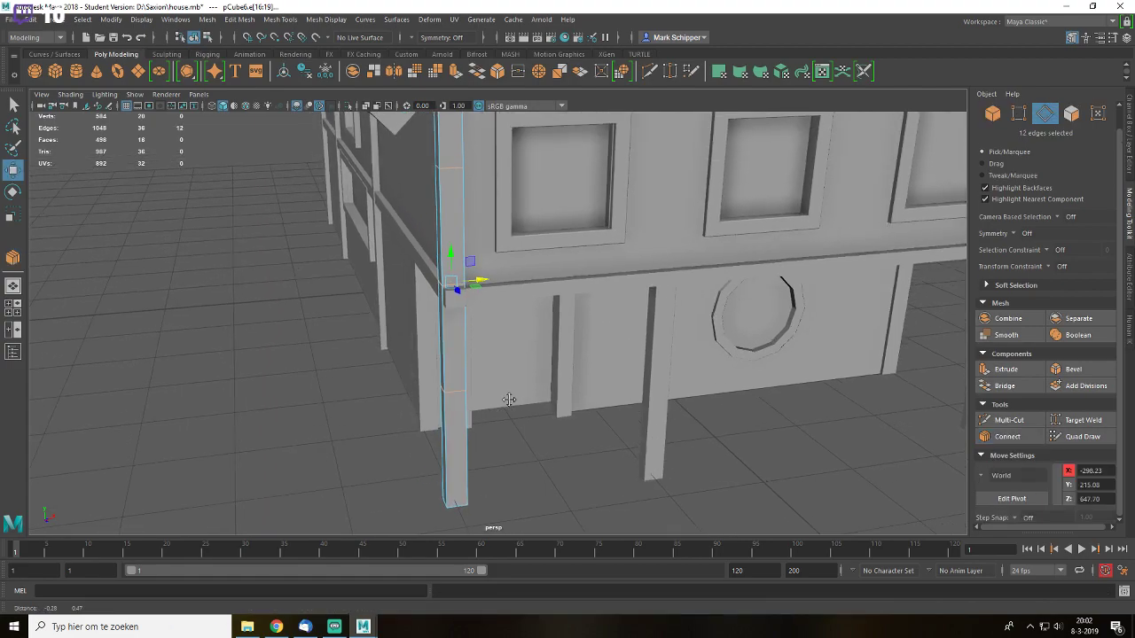
{"action": "double_click", "coordinate": [468, 437]}
{"action": "key", "text": "e"}
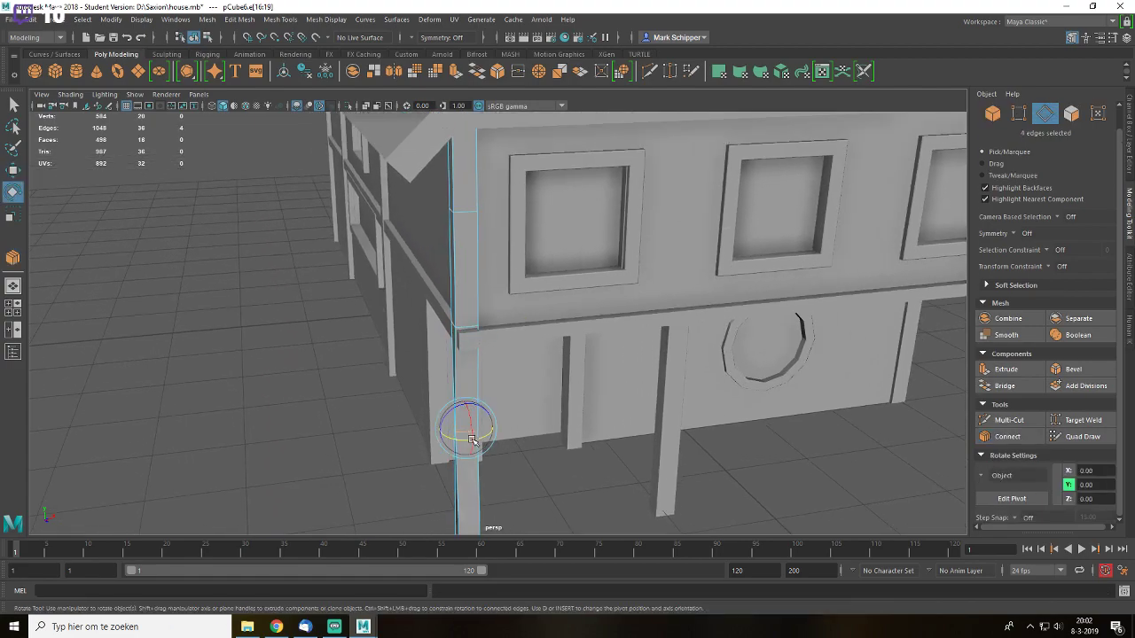
{"action": "key", "text": "r"}
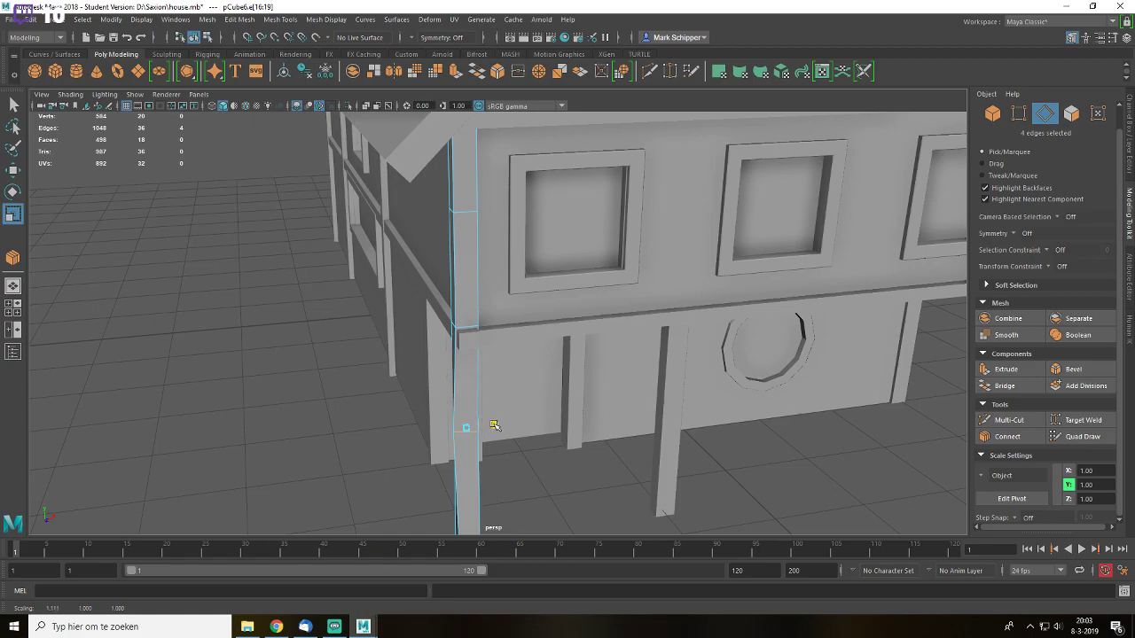
- Move the upper edge loop of the left front corner post slightly outward along X, and return to object mode
{"action": "double_click", "coordinate": [467, 213]}
{"action": "key", "text": "e"}
{"action": "left_click_drag", "start_coordinate": [466, 215], "coordinate": [530, 202], "text": "alt"}
{"action": "left_click_drag", "start_coordinate": [562, 253], "coordinate": [452, 232], "text": "alt"}
{"action": "key", "text": "w"}
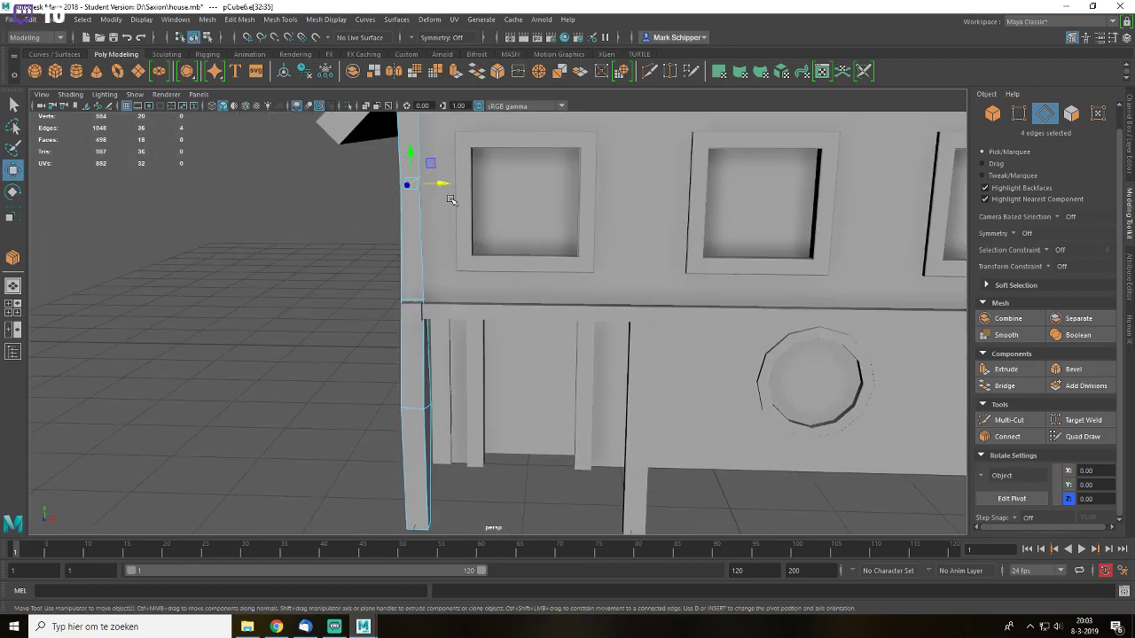
{"action": "left_click_drag", "start_coordinate": [439, 182], "coordinate": [434, 182]}
{"action": "right_click_drag", "start_coordinate": [410, 211], "coordinate": [454, 192]}
- Deselect the post and save the scene over house.mb
{"action": "scroll", "coordinate": [355, 311], "scroll_direction": "down", "scroll_amount": 6}
{"action": "left_click", "coordinate": [340, 324]}
{"action": "left_click_drag", "start_coordinate": [341, 323], "coordinate": [478, 243], "text": "alt"}
{"action": "key", "text": "ctrl+s"}
{"action": "key", "text": "Return"}
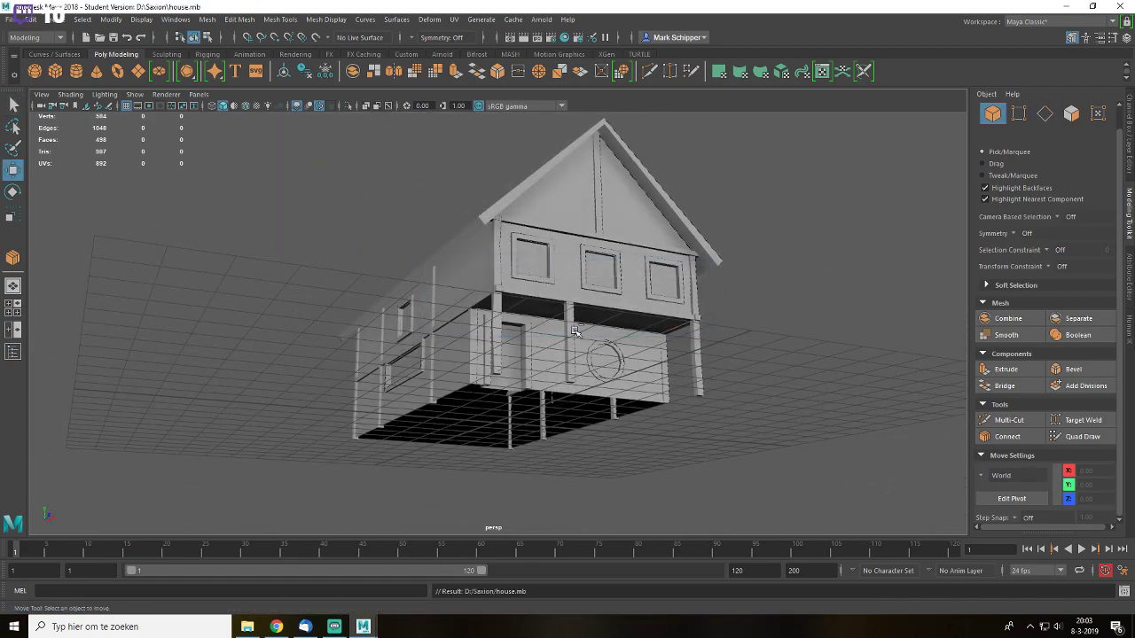
- Try to separate the combined side-wall window frames into individual objects, working from the faces of the upper frame
{"action": "scroll", "coordinate": [576, 330], "scroll_direction": "up", "scroll_amount": 5}
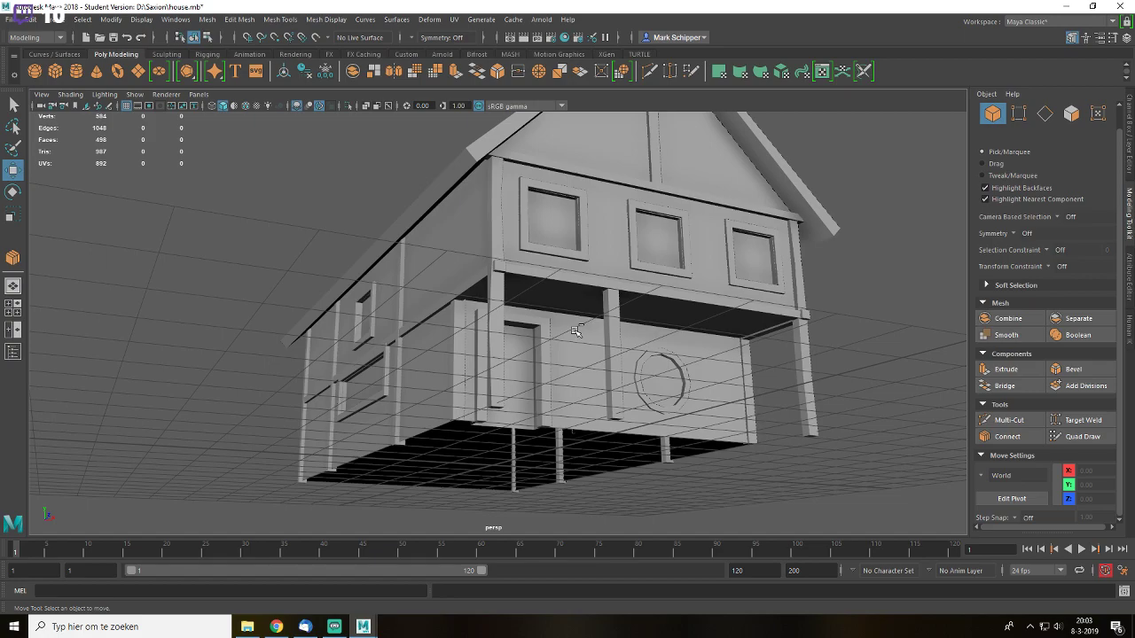
{"action": "left_click_drag", "start_coordinate": [714, 304], "coordinate": [610, 325], "text": "alt"}
{"action": "middle_click_drag", "start_coordinate": [726, 312], "coordinate": [408, 320], "text": "alt"}
{"action": "left_click_drag", "start_coordinate": [647, 286], "coordinate": [614, 288], "text": "alt"}
{"action": "key", "text": "q"}
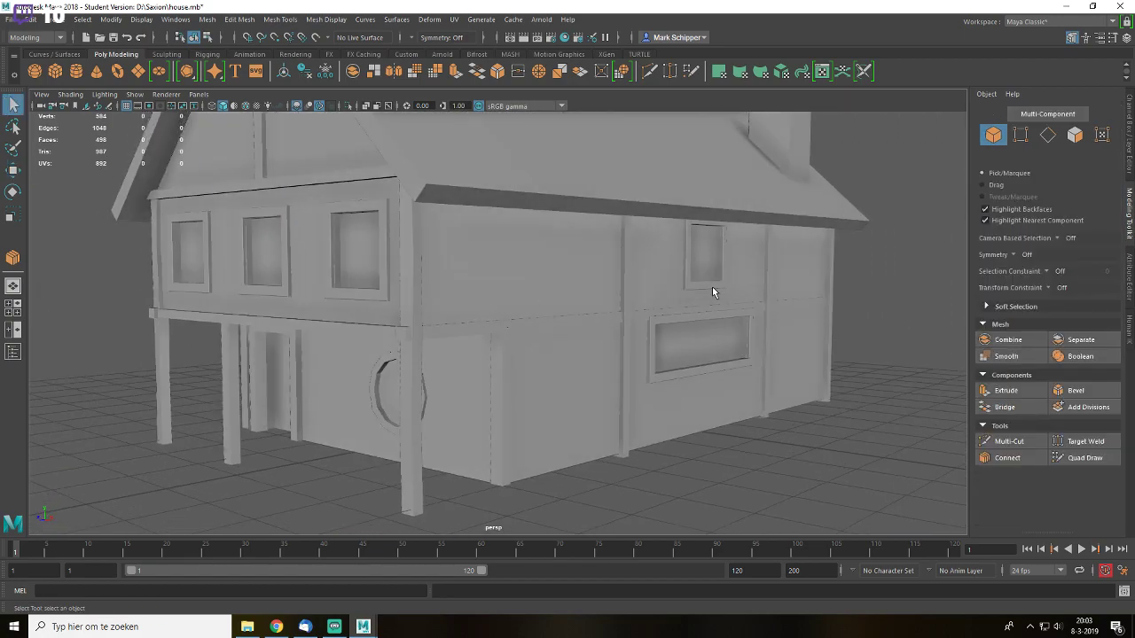
{"action": "left_click", "coordinate": [708, 283]}
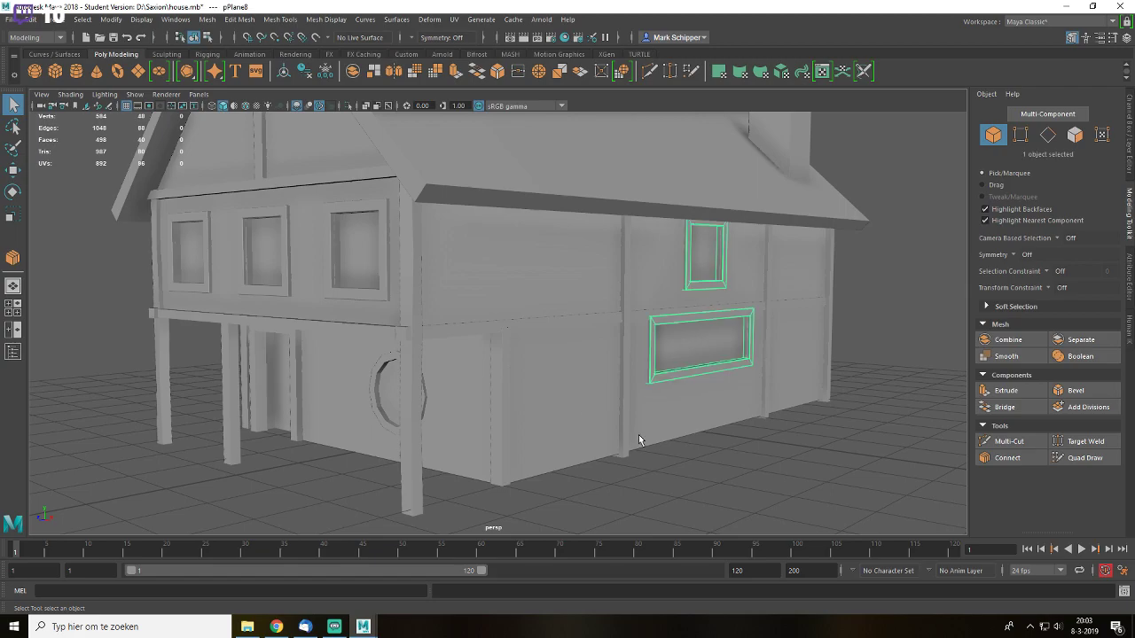
{"action": "key", "text": "f"}
{"action": "right_click_drag", "start_coordinate": [552, 284], "coordinate": [539, 309]}
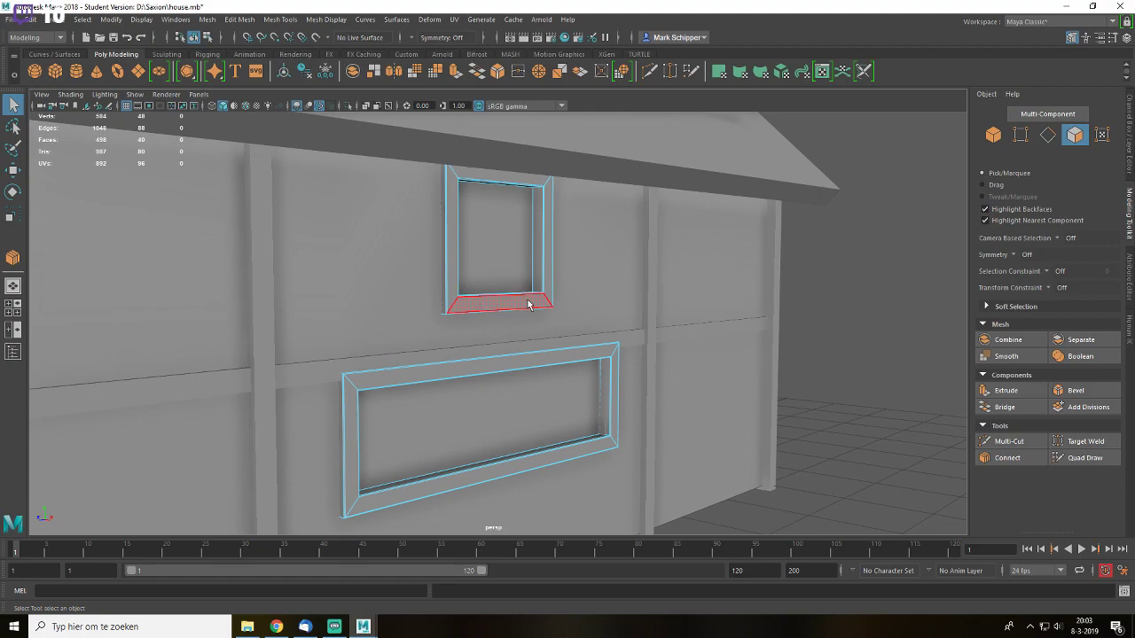
{"action": "double_click", "coordinate": [533, 308]}
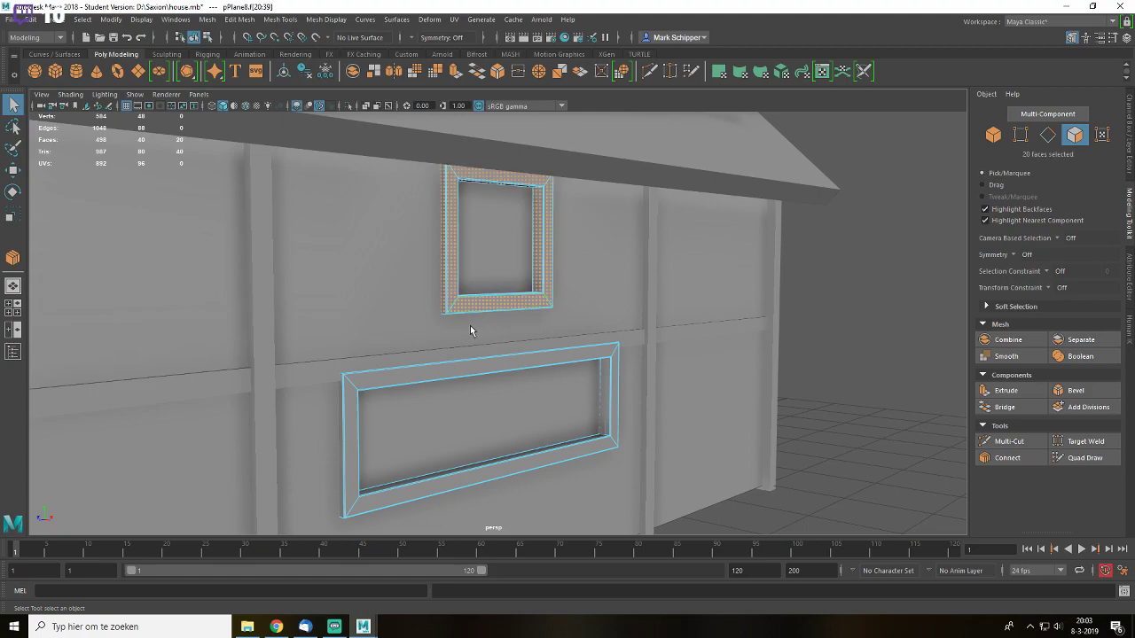
{"action": "left_click_drag", "start_coordinate": [729, 427], "coordinate": [771, 311], "text": "alt"}
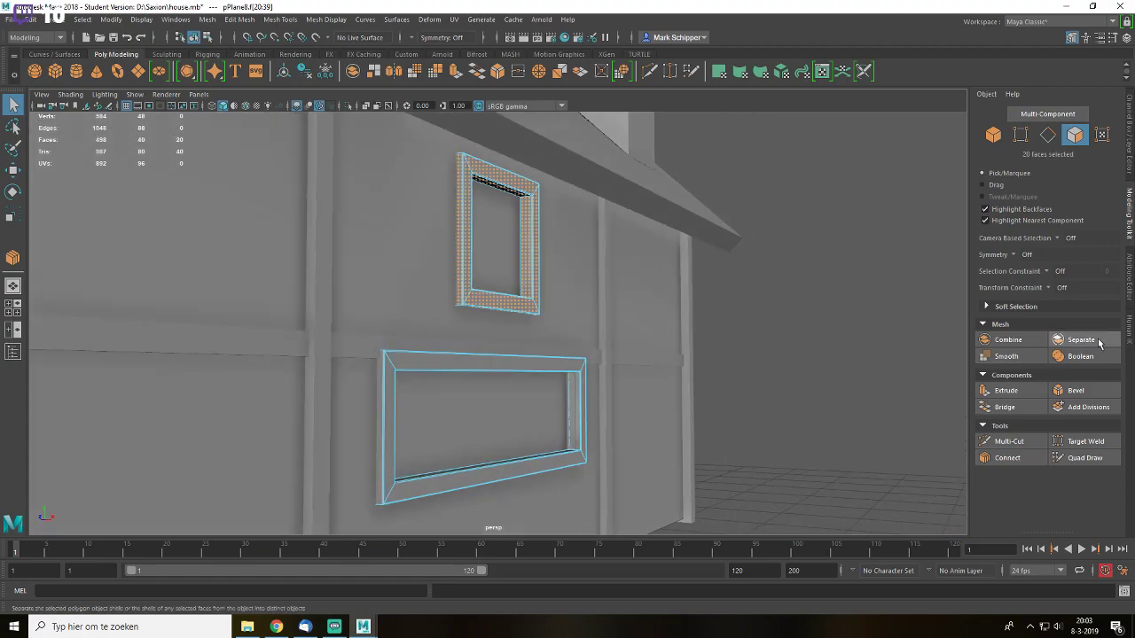
{"action": "left_click", "coordinate": [1078, 339]}
{"action": "left_click", "coordinate": [782, 355]}
{"action": "left_click", "coordinate": [501, 313]}
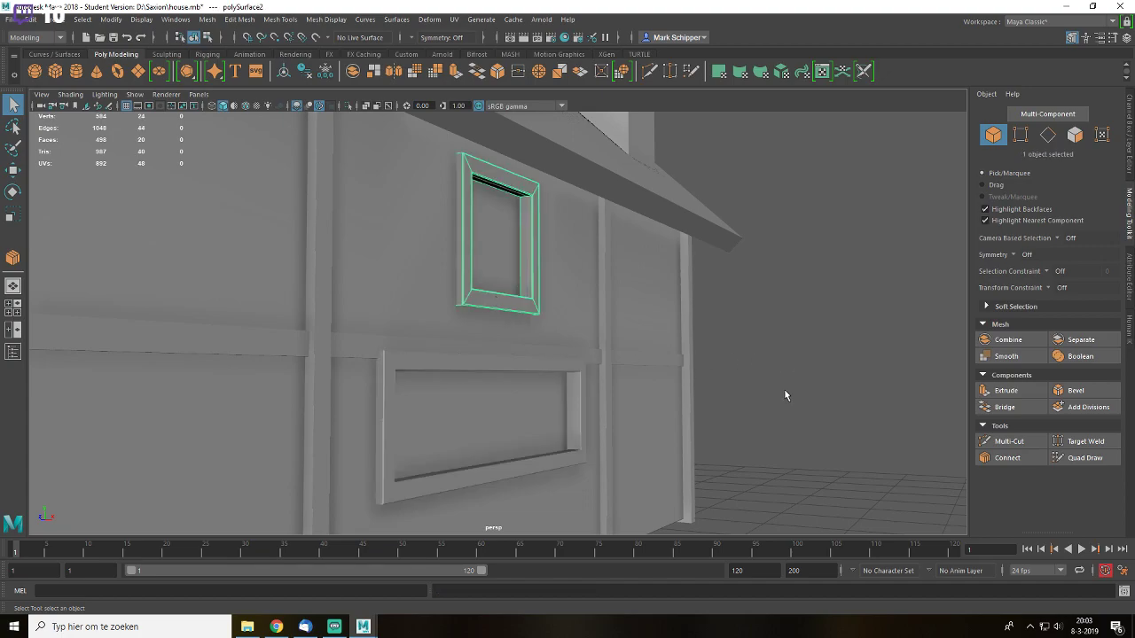
- Undo the separation of the side-wall window frames
{"action": "key", "text": "ctrl+z"}
{"action": "key", "text": "ctrl+z"}
{"action": "key", "text": "ctrl+z"}
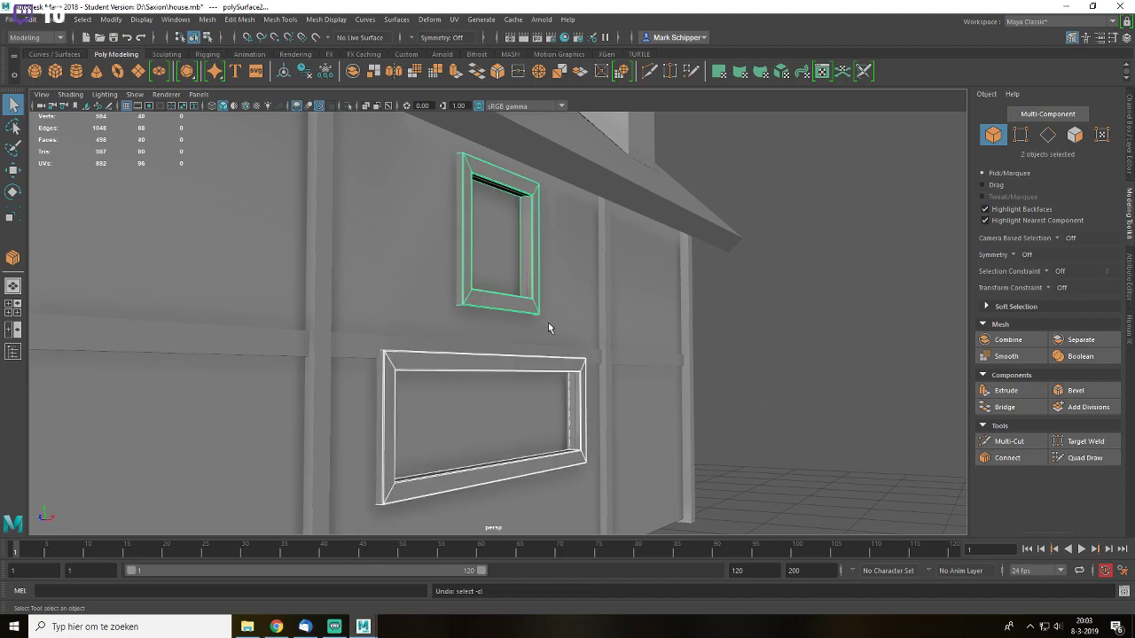
{"action": "left_click", "coordinate": [651, 317]}
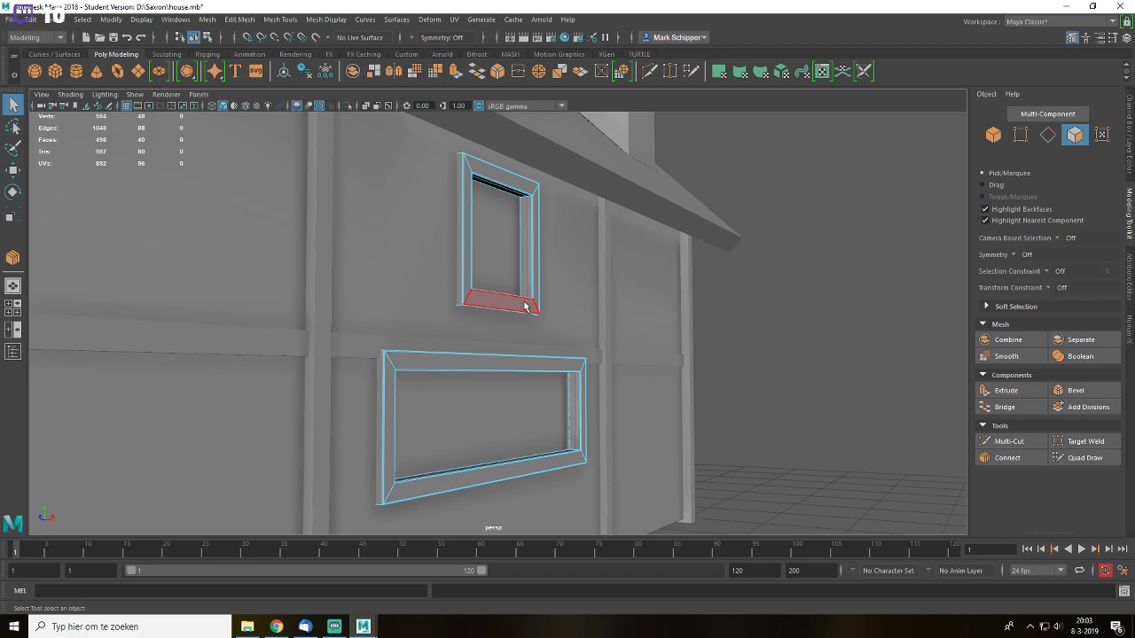
- Separate the upper and lower side-wall window frames into individual objects and return to object mode
{"action": "double_click", "coordinate": [525, 306]}
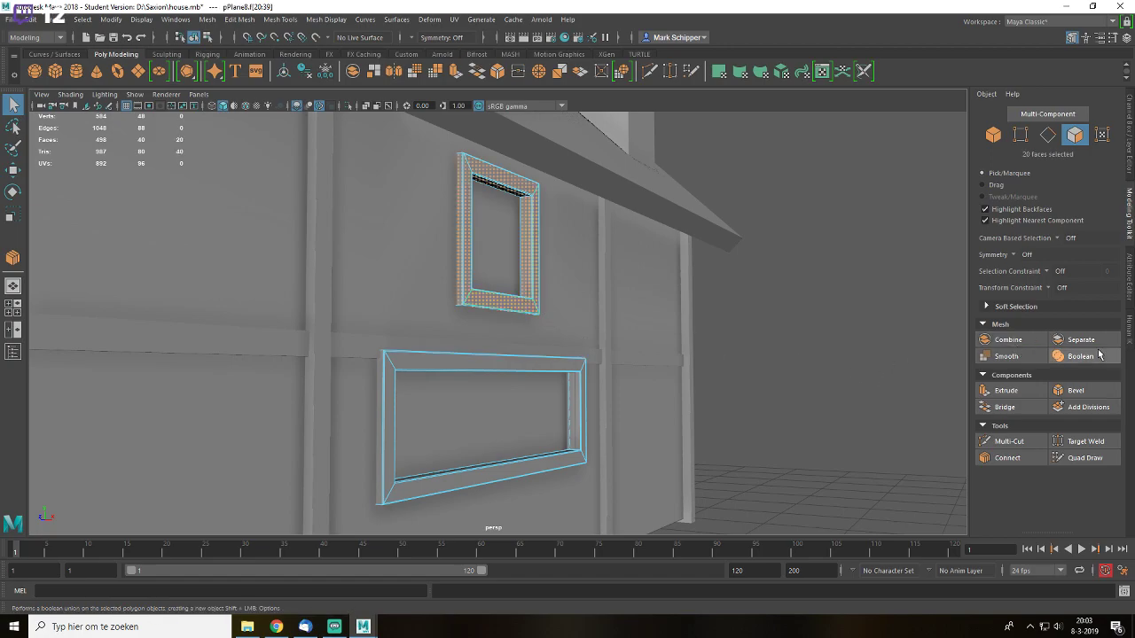
{"action": "left_click", "coordinate": [1050, 339]}
{"action": "left_click", "coordinate": [600, 315]}
{"action": "left_click", "coordinate": [529, 310]}
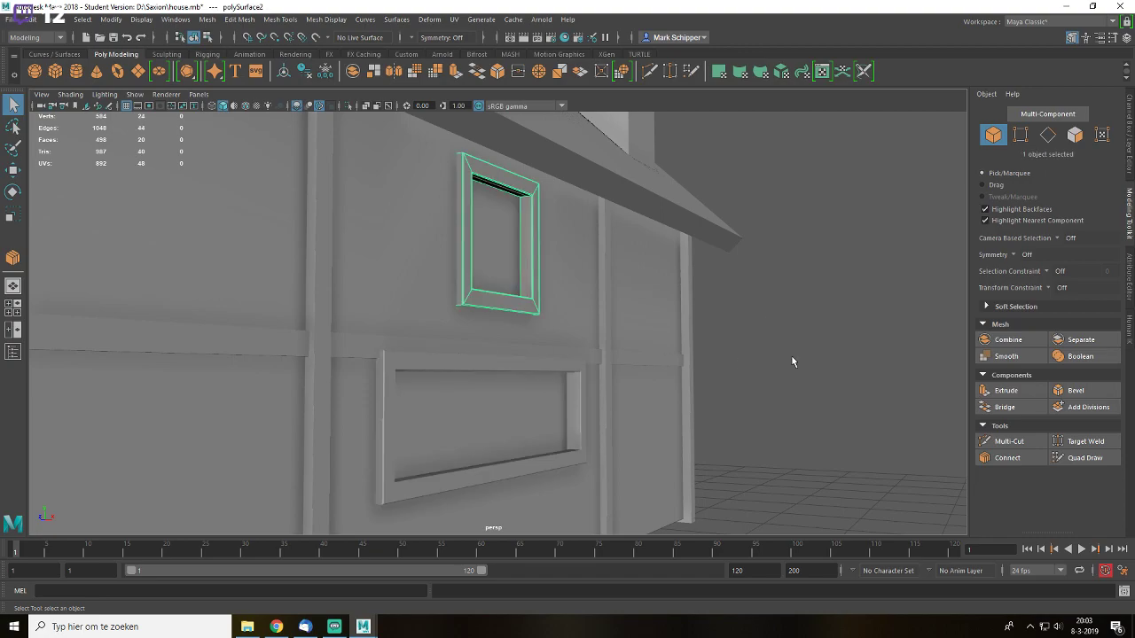
{"action": "key", "text": "ctrl+z"}
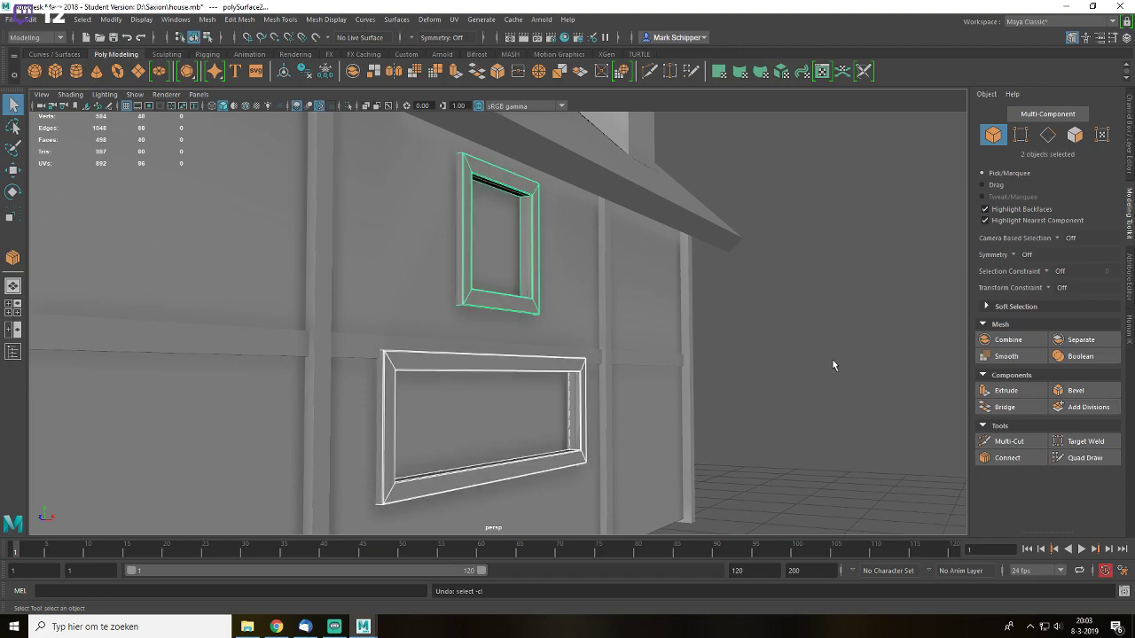
{"action": "key", "text": "F8"}
{"action": "left_click_drag", "start_coordinate": [831, 358], "coordinate": [713, 292], "text": "alt"}
{"action": "right_click_drag", "start_coordinate": [714, 292], "coordinate": [762, 266]}
{"action": "left_click_drag", "start_coordinate": [874, 302], "coordinate": [476, 368], "text": "alt"}
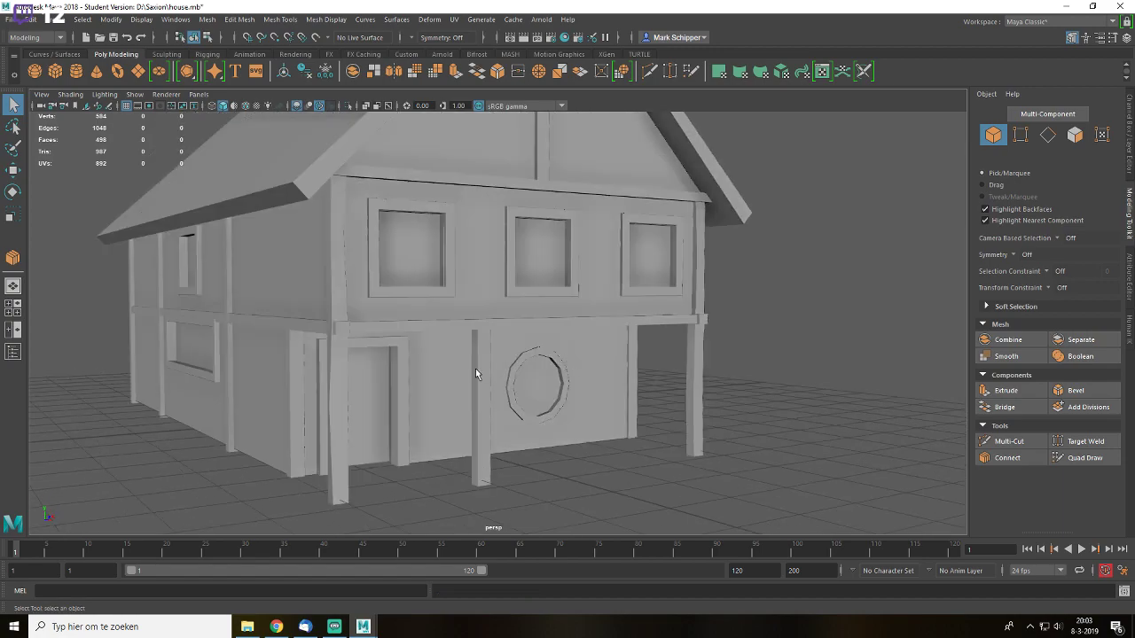
- Connect the vertical edges of the middle front post with 2 segments
{"action": "left_click", "coordinate": [475, 368]}
{"action": "scroll", "coordinate": [495, 381], "scroll_direction": "up", "scroll_amount": 3}
{"action": "right_click_drag", "start_coordinate": [470, 379], "coordinate": [478, 272]}
{"action": "left_click", "coordinate": [466, 381]}
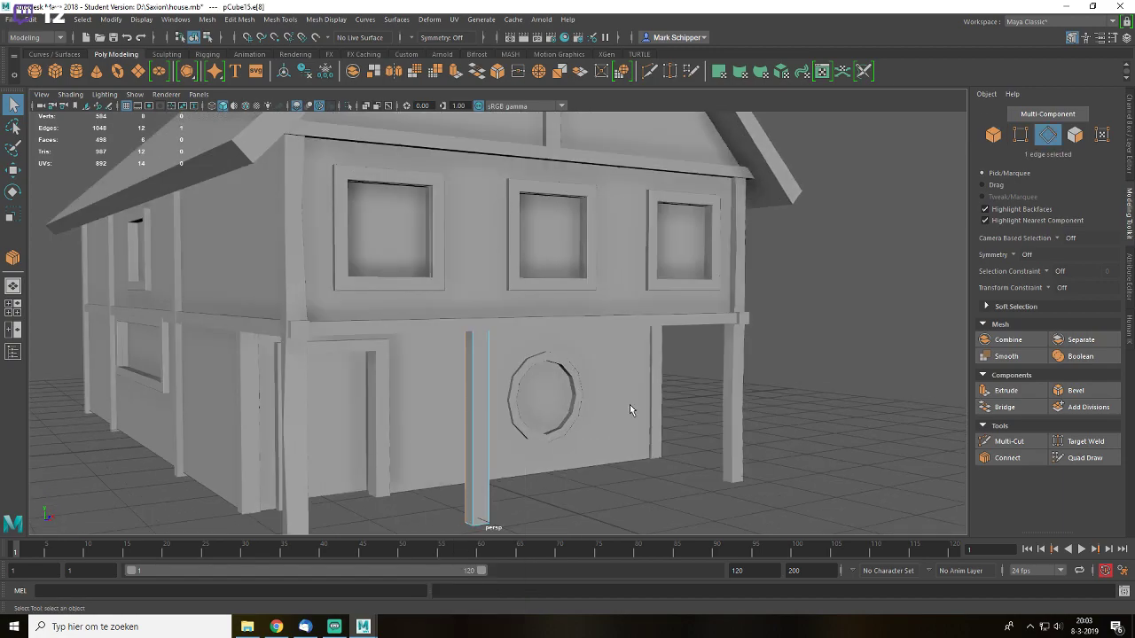
{"action": "key", "text": "f"}
{"action": "left_click", "coordinate": [1017, 455]}
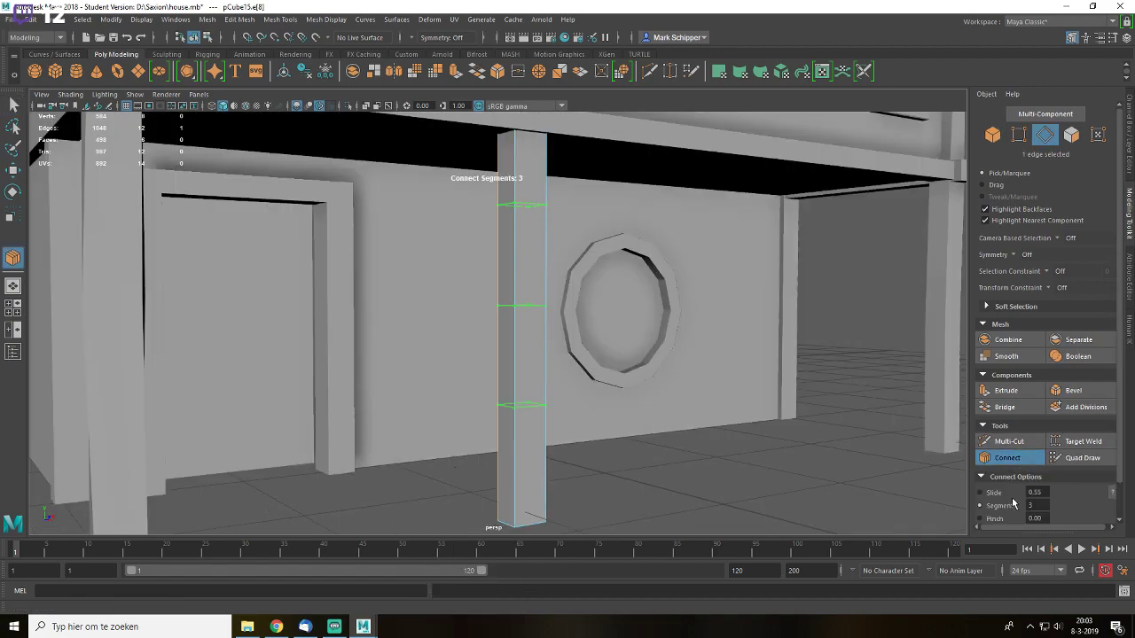
{"action": "type", "text": "2"}
{"action": "key", "text": "Tab"}
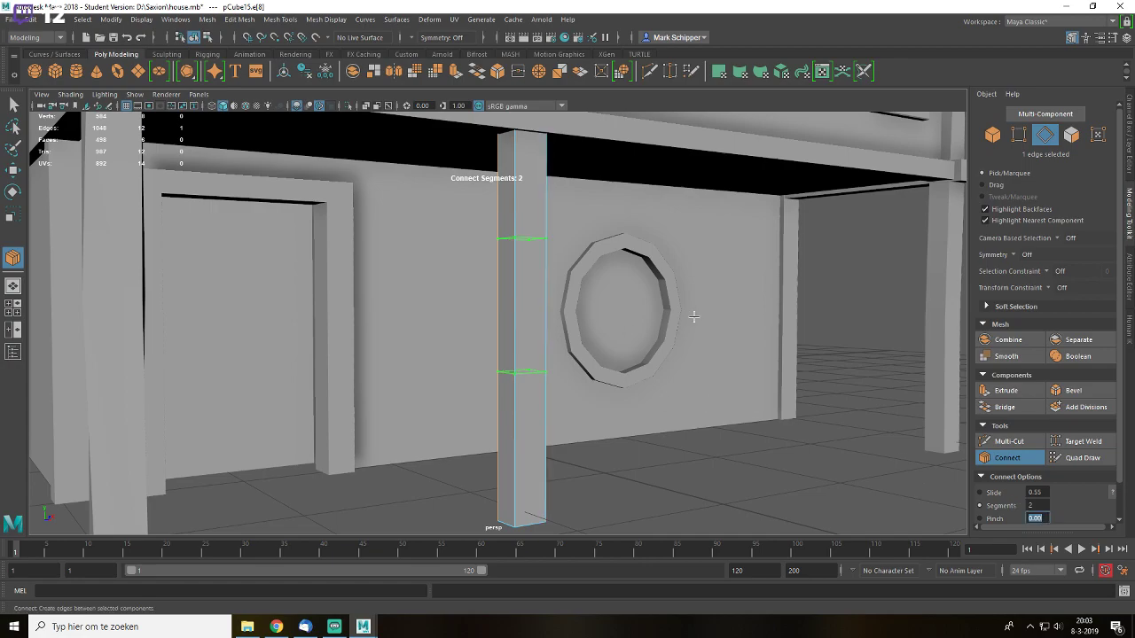
{"action": "left_click_drag", "start_coordinate": [694, 313], "coordinate": [675, 334], "text": "alt"}
{"action": "scroll", "coordinate": [675, 334], "scroll_direction": "up", "scroll_amount": 1}
{"action": "key", "text": "q"}
- Slightly rotate the middle front post's lower edge loop and widen its base by scaling the four bottom vertices
{"action": "double_click", "coordinate": [531, 390]}
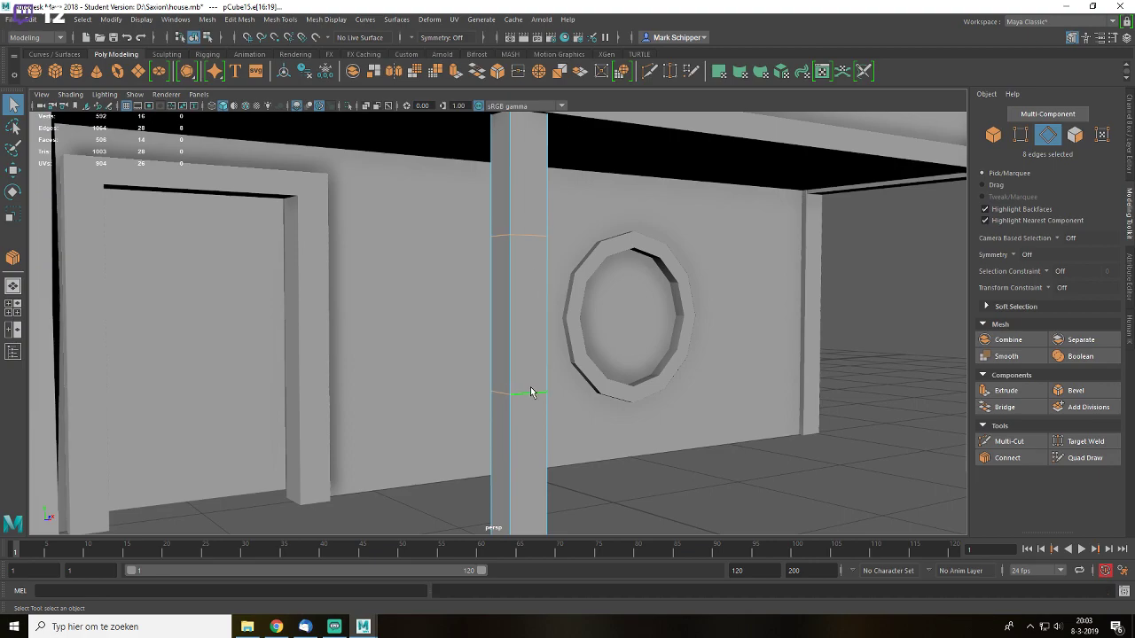
{"action": "key", "text": "e"}
{"action": "scroll", "coordinate": [524, 396], "scroll_direction": "down", "scroll_amount": 3}
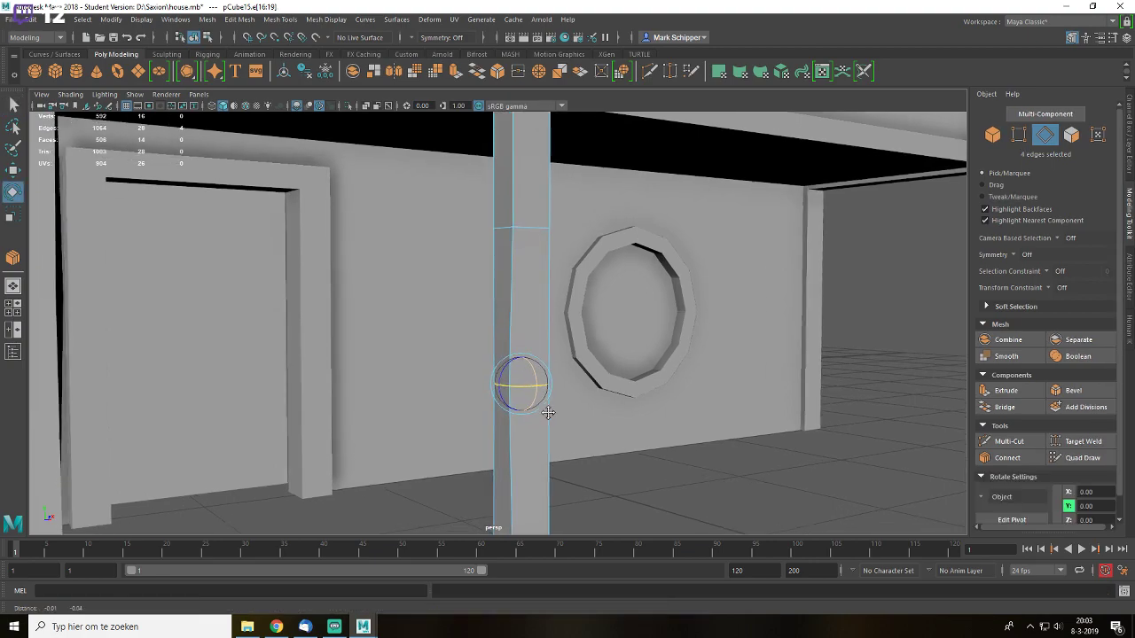
{"action": "key", "text": "q"}
{"action": "right_click_drag", "start_coordinate": [520, 285], "coordinate": [462, 287]}
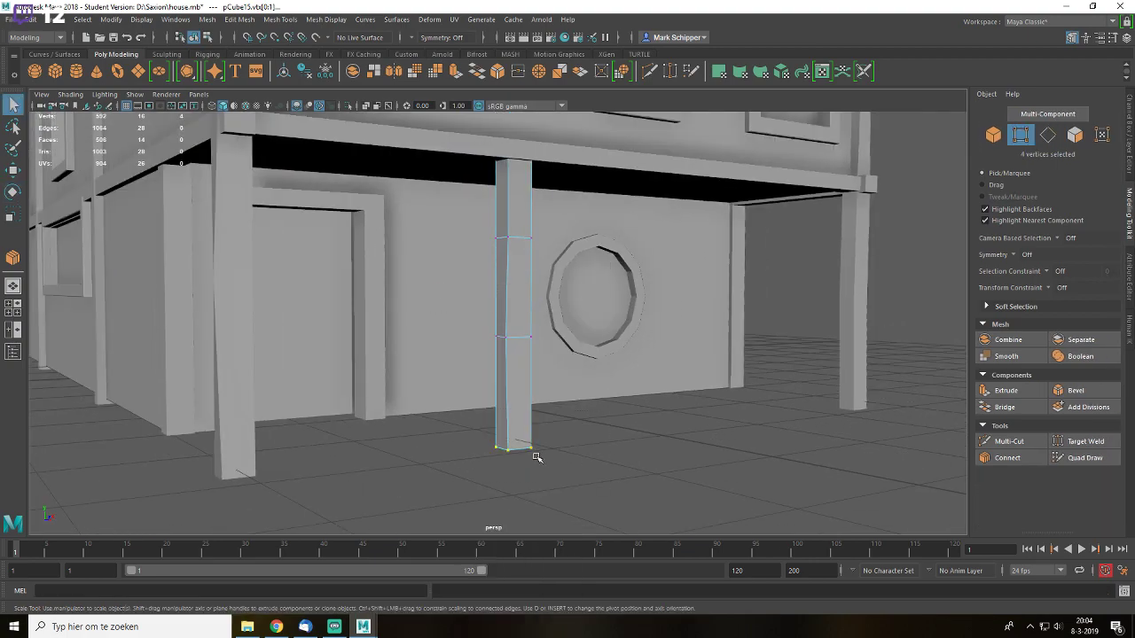
{"action": "key", "text": "r"}
{"action": "left_click_drag", "start_coordinate": [514, 449], "coordinate": [530, 447]}
{"action": "key", "text": "q"}
{"action": "right_click_drag", "start_coordinate": [604, 268], "coordinate": [619, 257]}
{"action": "left_click", "coordinate": [662, 427]}
- Connect the long edges of the horizontal front beam above the posts with 4 segments
{"action": "scroll", "coordinate": [663, 427], "scroll_direction": "down", "scroll_amount": 3}
{"action": "left_click_drag", "start_coordinate": [662, 427], "coordinate": [604, 356], "text": "alt"}
{"action": "left_click", "coordinate": [594, 243]}
{"action": "scroll", "coordinate": [600, 239], "scroll_direction": "up", "scroll_amount": 2}
{"action": "right_click_drag", "start_coordinate": [603, 212], "coordinate": [596, 163]}
{"action": "double_click", "coordinate": [591, 174]}
{"action": "left_click", "coordinate": [1007, 457]}
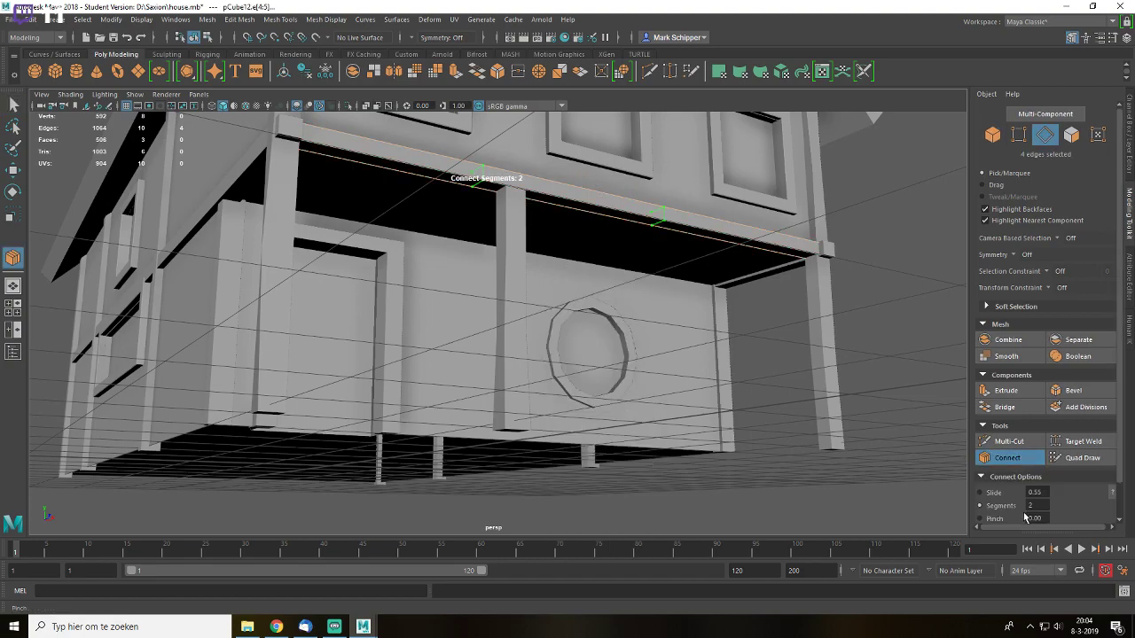
{"action": "type", "text": "4"}
{"action": "key", "text": "Return"}
{"action": "middle_click_drag", "start_coordinate": [709, 342], "coordinate": [757, 392], "text": "alt"}
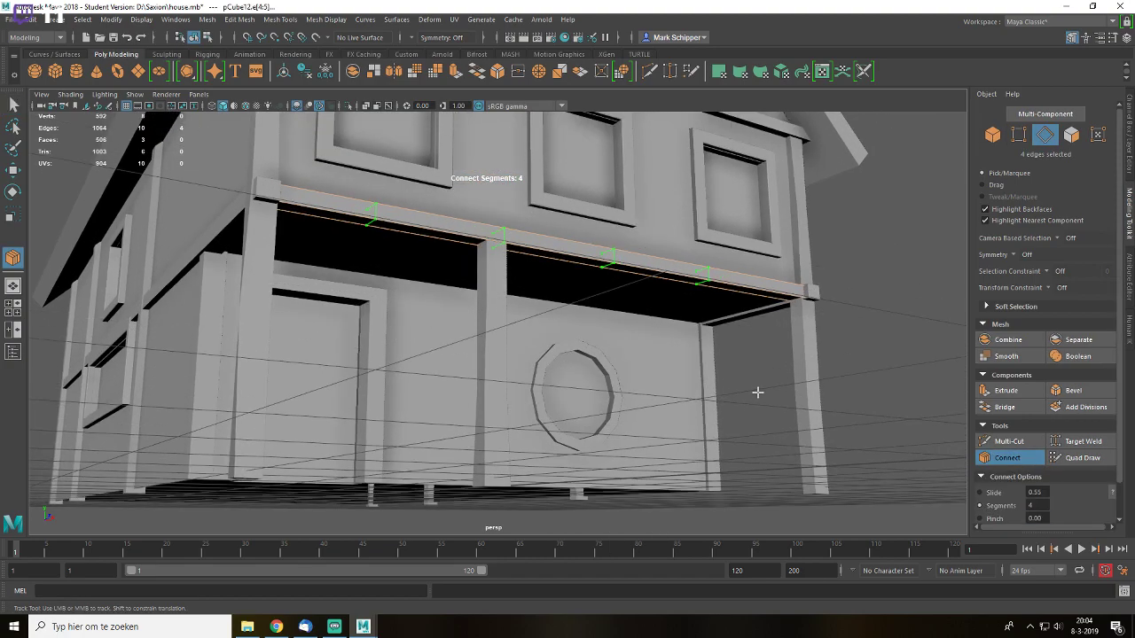
{"action": "key", "text": "q"}
{"action": "left_click_drag", "start_coordinate": [757, 391], "coordinate": [704, 366], "text": "alt"}
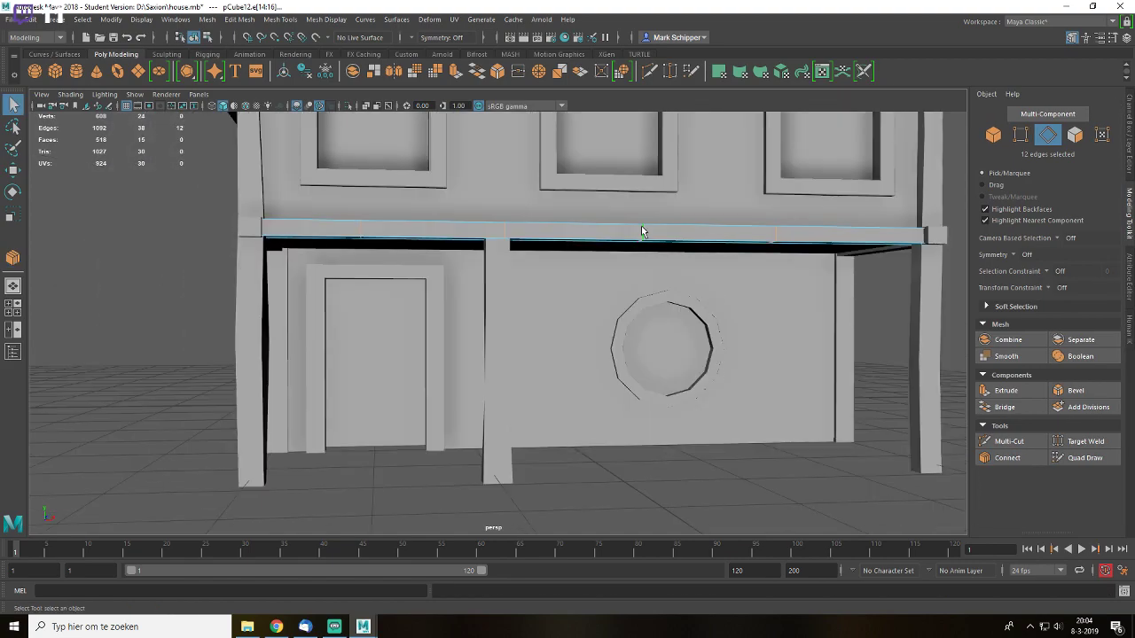
- Move an edge loop near the middle of the front beam slightly upward
{"action": "double_click", "coordinate": [642, 226]}
{"action": "key", "text": "f"}
{"action": "scroll", "coordinate": [505, 325], "scroll_direction": "down", "scroll_amount": 8}
{"action": "key", "text": "w"}
{"action": "left_click_drag", "start_coordinate": [497, 297], "coordinate": [498, 294]}
{"action": "double_click", "coordinate": [861, 321]}
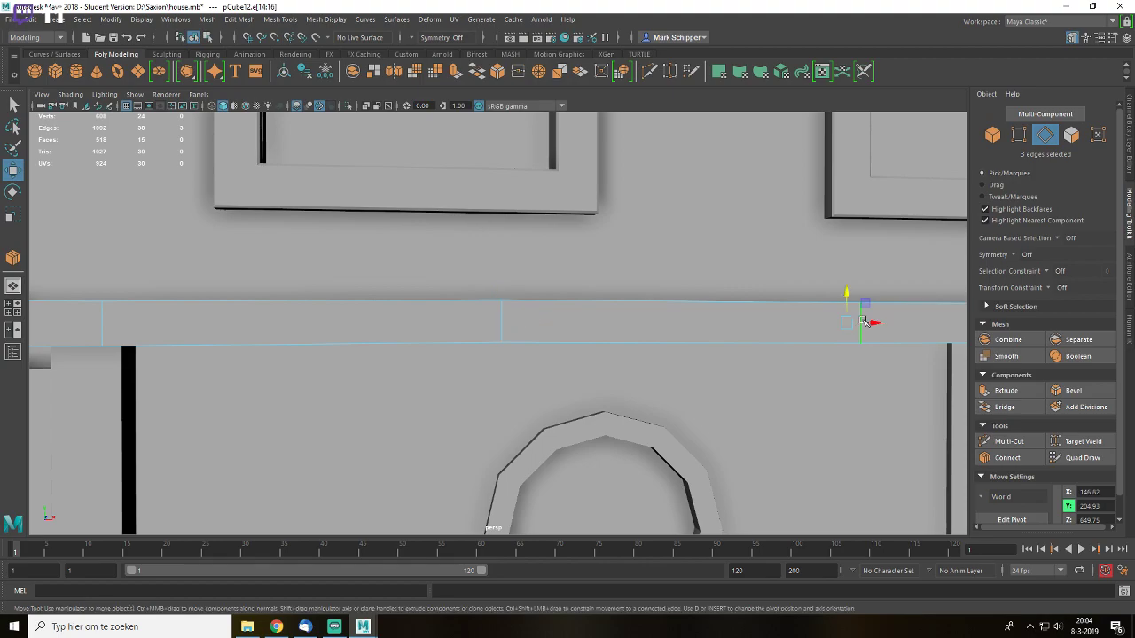
{"action": "key", "text": "e"}
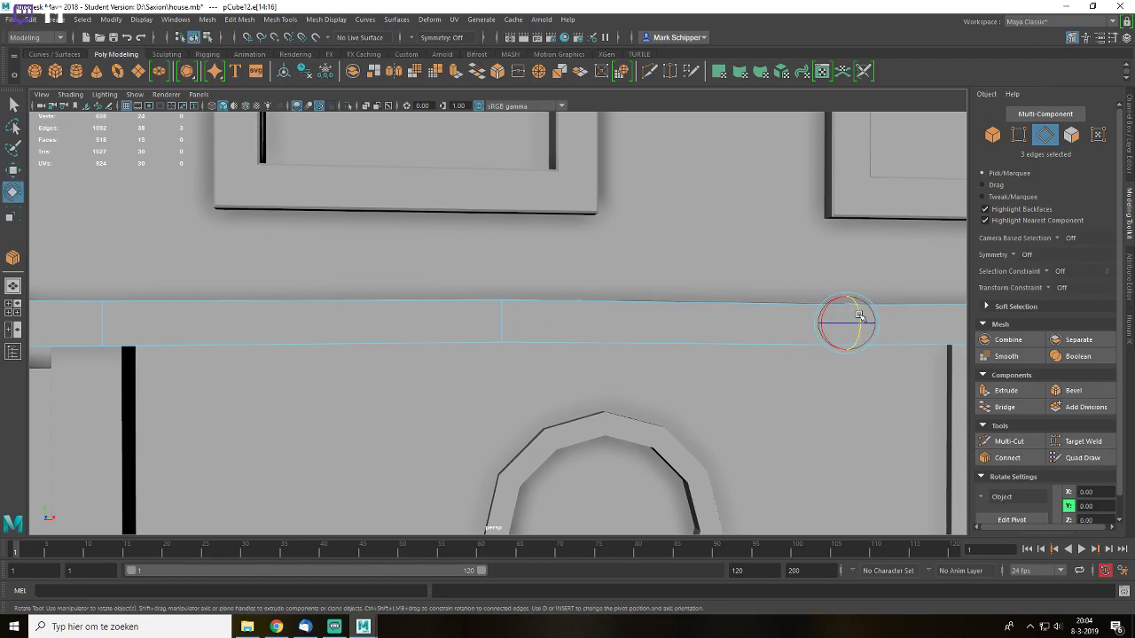
{"action": "left_click_drag", "start_coordinate": [859, 316], "coordinate": [572, 317], "text": "alt"}
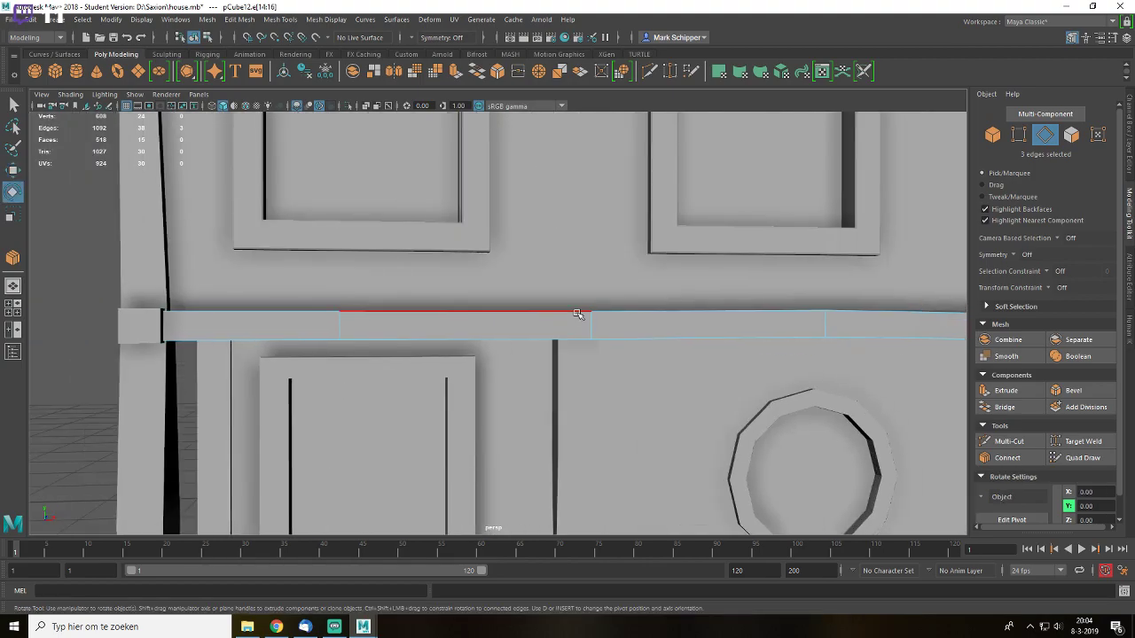
- Scale the front beam's edge loop above the door slightly, return to object mode and deselect the beam
{"action": "double_click", "coordinate": [344, 316]}
{"action": "key", "text": "r"}
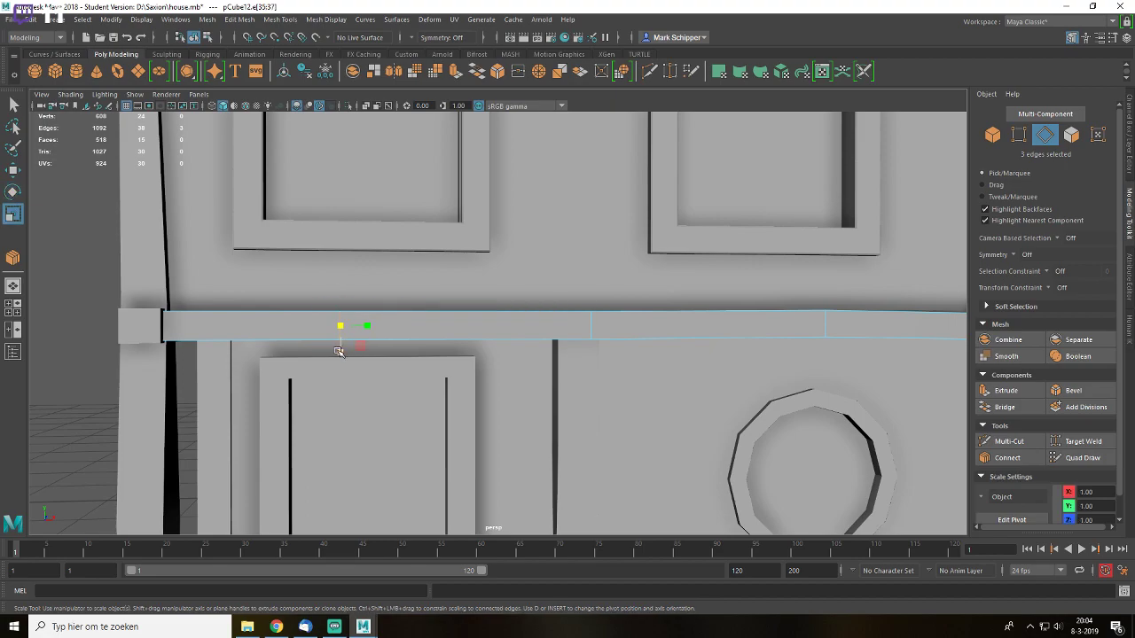
{"action": "left_click_drag", "start_coordinate": [339, 353], "coordinate": [339, 354]}
{"action": "scroll", "coordinate": [470, 344], "scroll_direction": "down", "scroll_amount": 5}
{"action": "key", "text": "q"}
{"action": "right_click_drag", "start_coordinate": [630, 286], "coordinate": [725, 236]}
{"action": "left_click", "coordinate": [931, 339]}
- Save the scene over house.mb
{"action": "scroll", "coordinate": [668, 392], "scroll_direction": "down", "scroll_amount": 5}
{"action": "left_click_drag", "start_coordinate": [669, 393], "coordinate": [706, 382], "text": "alt"}
{"action": "key", "text": "ctrl+s"}
{"action": "left_click", "coordinate": [486, 321]}
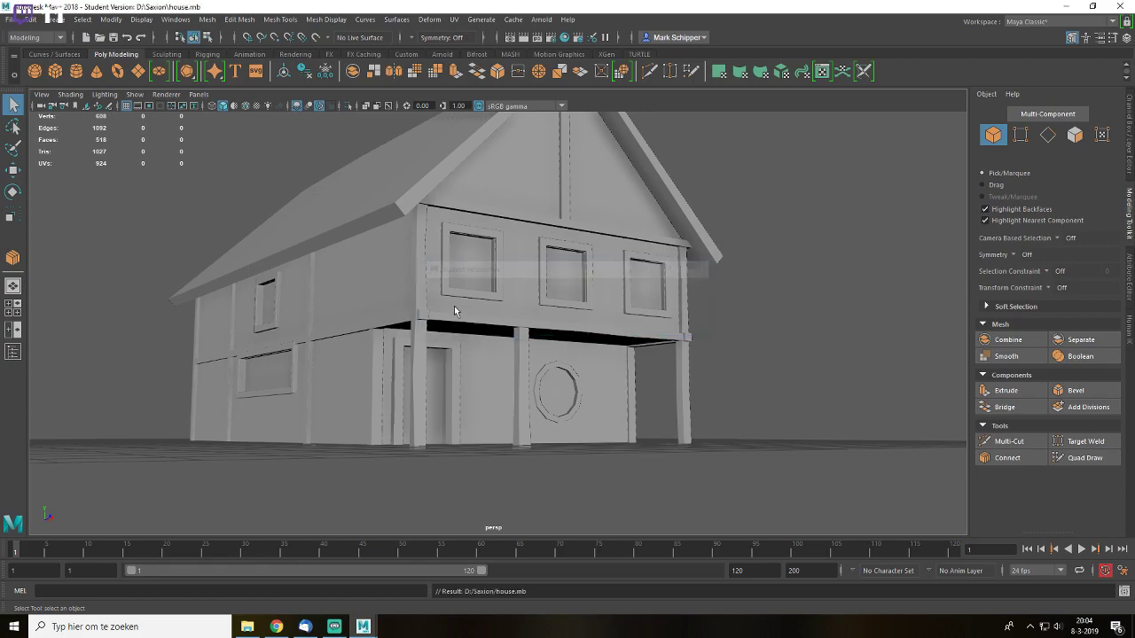
- Examine the front posts and the beam from the side, the front and below
{"action": "scroll", "coordinate": [540, 359], "scroll_direction": "up", "scroll_amount": 5}
{"action": "left_click_drag", "start_coordinate": [540, 358], "coordinate": [610, 373], "text": "alt"}
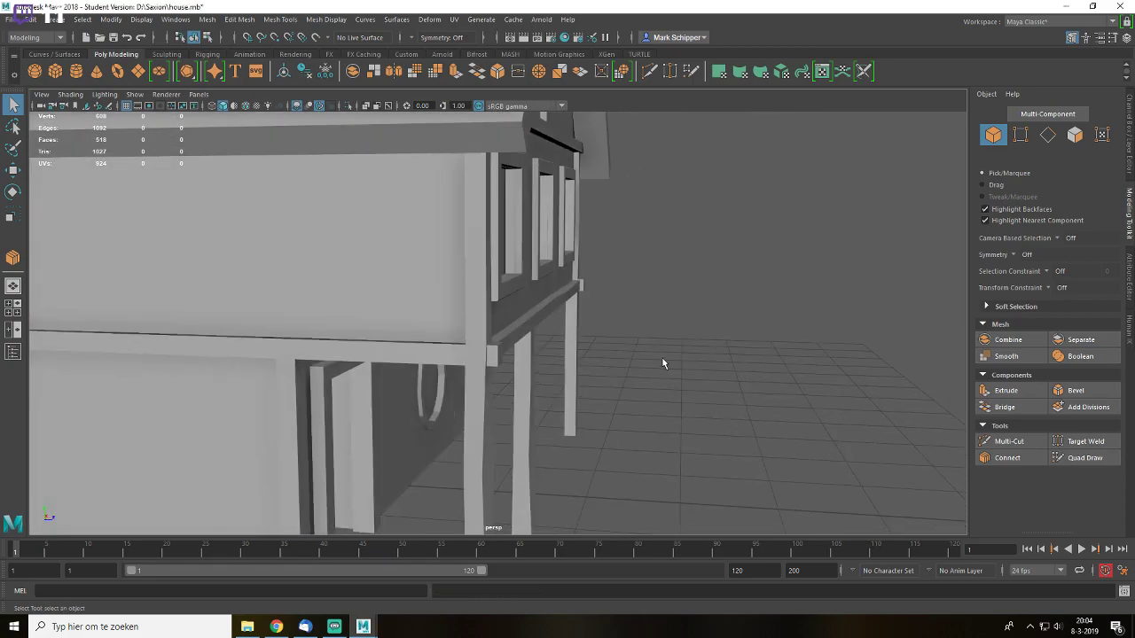
{"action": "left_click_drag", "start_coordinate": [685, 349], "coordinate": [550, 390], "text": "alt"}
{"action": "middle_click_drag", "start_coordinate": [549, 390], "coordinate": [593, 410], "text": "alt"}
{"action": "left_click_drag", "start_coordinate": [594, 410], "coordinate": [674, 388], "text": "alt"}
{"action": "scroll", "coordinate": [674, 388], "scroll_direction": "down", "scroll_amount": 3}
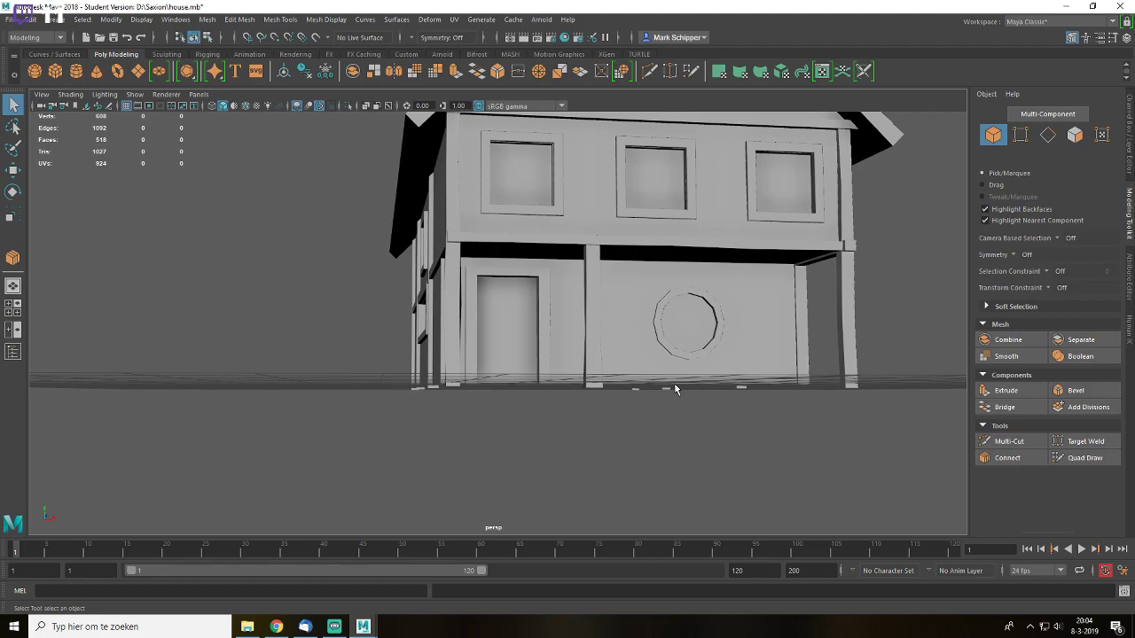
{"action": "left_click_drag", "start_coordinate": [645, 377], "coordinate": [570, 299], "text": "alt"}
{"action": "left_click", "coordinate": [572, 300]}
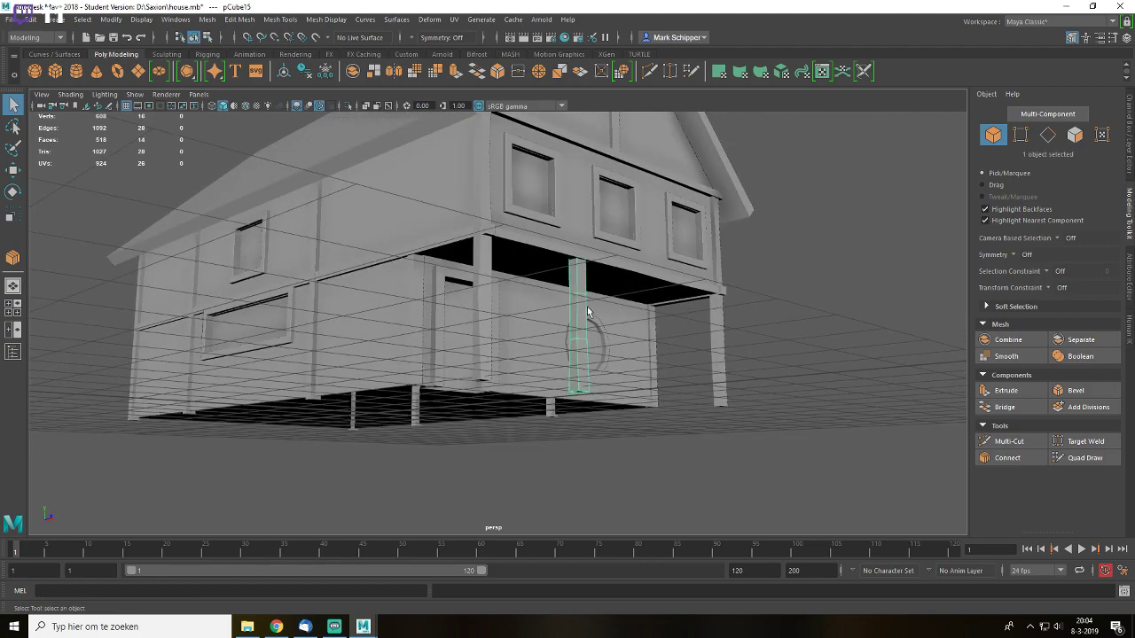
{"action": "right_click_drag", "start_coordinate": [573, 299], "coordinate": [789, 374], "text": "alt"}
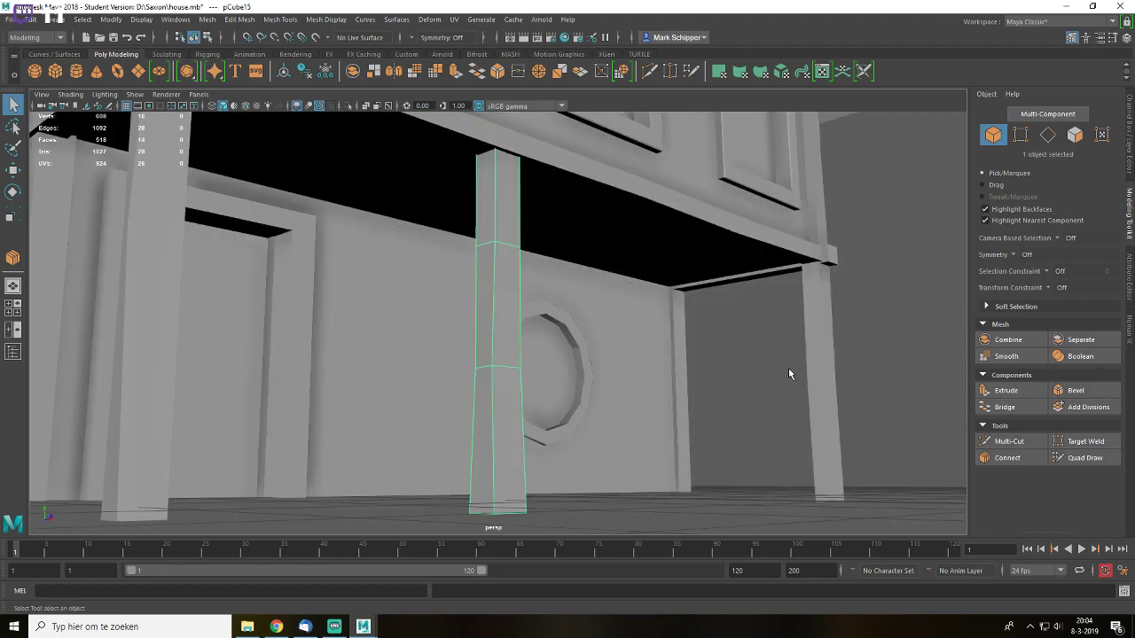
{"action": "left_click", "coordinate": [739, 384]}
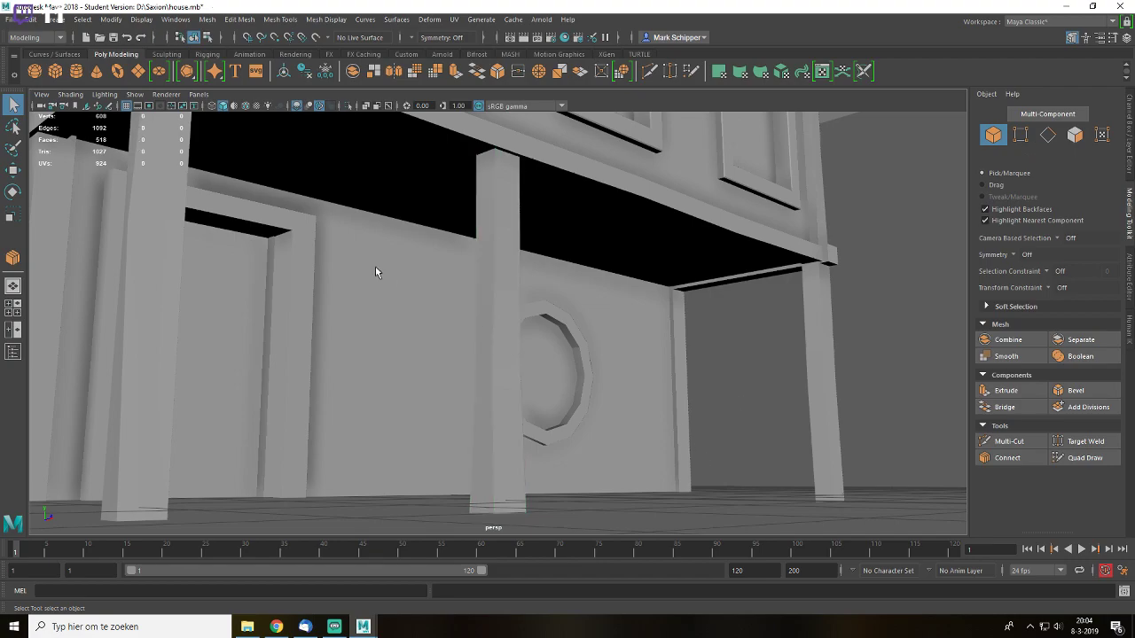
{"action": "scroll", "coordinate": [488, 345], "scroll_direction": "down", "scroll_amount": 3}
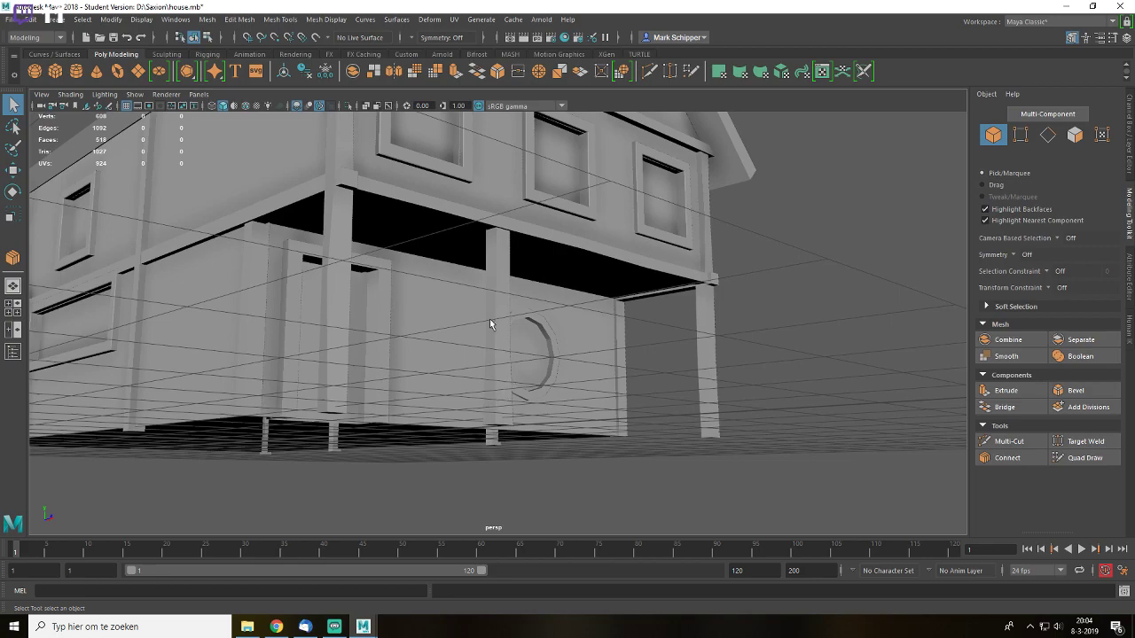
- Bevel the vertical edges of the middle front post with a fraction of 0.2 and return to object mode
{"action": "left_click", "coordinate": [488, 293]}
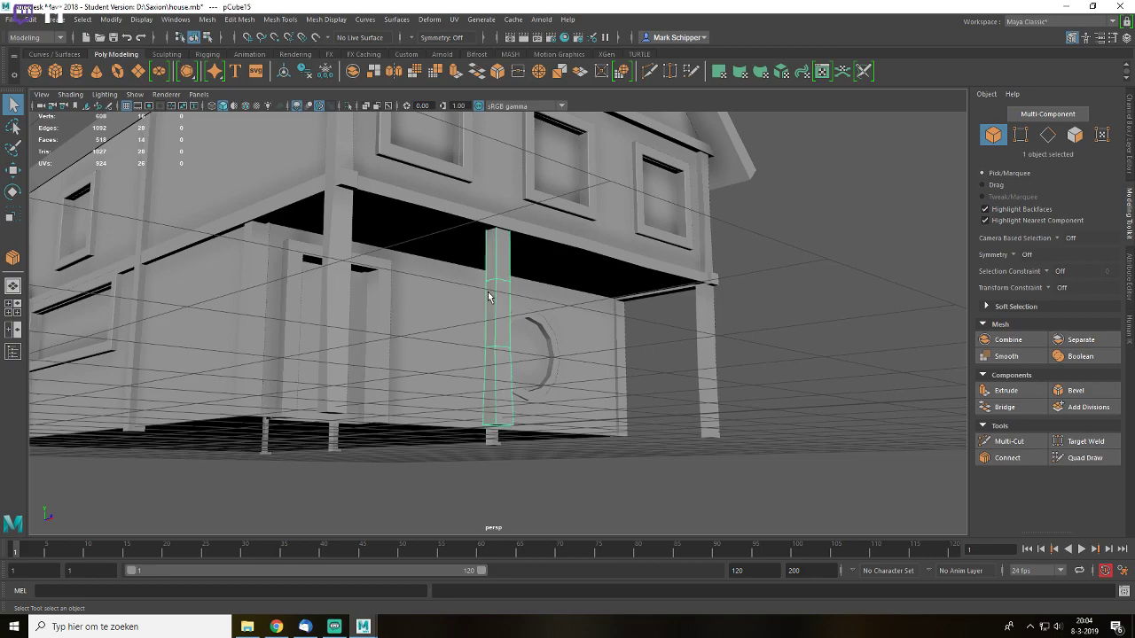
{"action": "right_click_drag", "start_coordinate": [487, 292], "coordinate": [489, 253]}
{"action": "double_click", "coordinate": [493, 320]}
{"action": "double_click", "coordinate": [484, 325], "text": "shift"}
{"action": "double_click", "coordinate": [508, 318], "text": "shift"}
{"action": "left_click_drag", "start_coordinate": [507, 317], "coordinate": [425, 335], "text": "alt"}
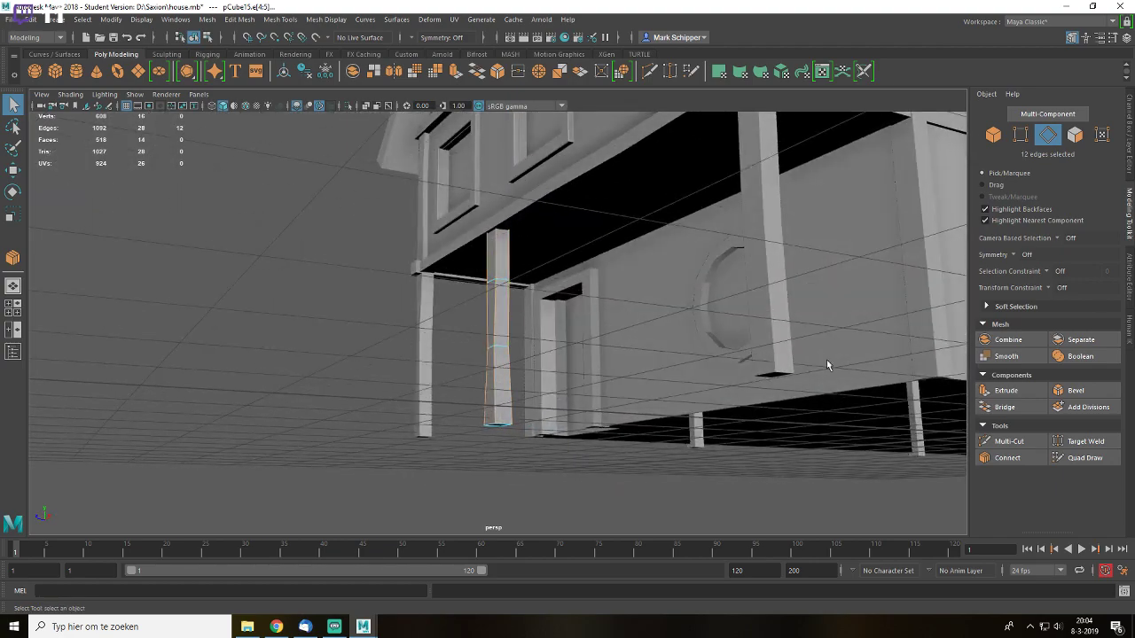
{"action": "left_click", "coordinate": [1075, 390]}
{"action": "key", "text": "f"}
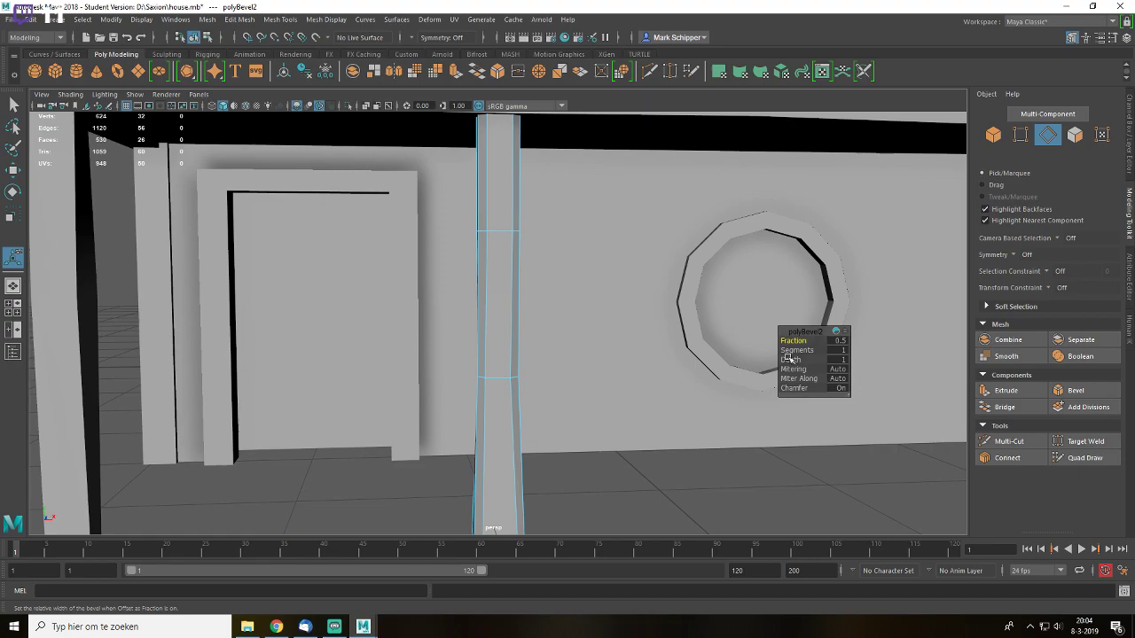
{"action": "left_click", "coordinate": [834, 342]}
{"action": "type", "text": ".2"}
{"action": "key", "text": "Return"}
{"action": "left_click_drag", "start_coordinate": [656, 385], "coordinate": [688, 319], "text": "alt"}
{"action": "key", "text": "q"}
{"action": "right_click_drag", "start_coordinate": [492, 249], "coordinate": [549, 232]}
- Examine the bevelled middle post beside the front corner post, selecting each in turn to compare their edges
{"action": "scroll", "coordinate": [758, 413], "scroll_direction": "down", "scroll_amount": 5}
{"action": "left_click", "coordinate": [758, 410]}
{"action": "left_click_drag", "start_coordinate": [758, 410], "coordinate": [740, 492], "text": "alt"}
{"action": "scroll", "coordinate": [535, 370], "scroll_direction": "up", "scroll_amount": 5}
{"action": "left_click_drag", "start_coordinate": [534, 370], "coordinate": [507, 337], "text": "alt"}
{"action": "left_click", "coordinate": [506, 337]}
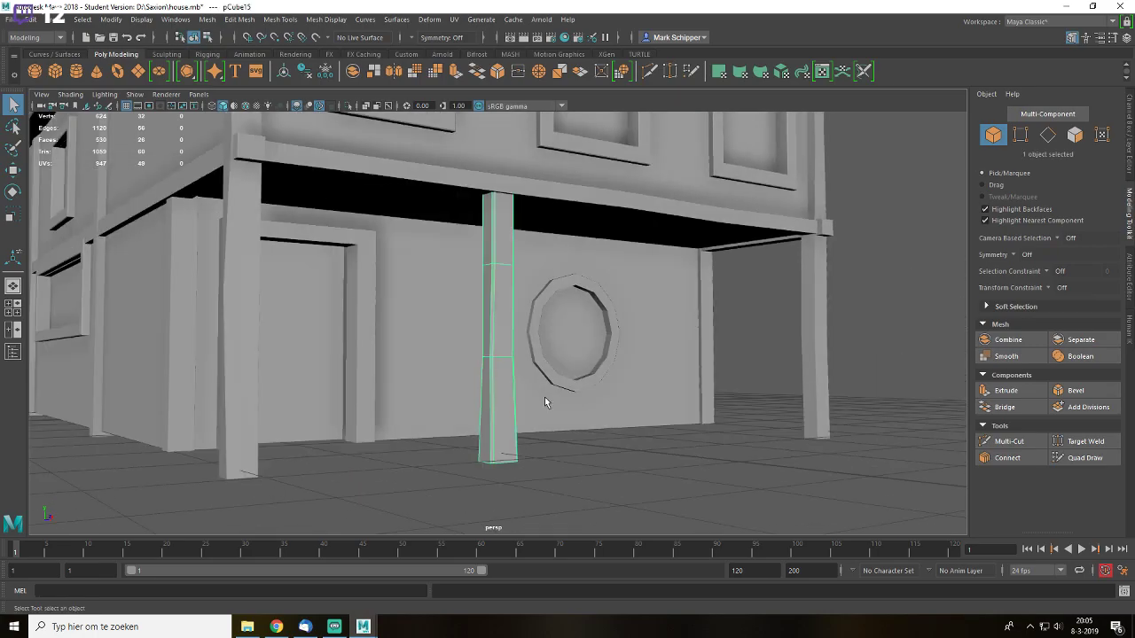
{"action": "left_click", "coordinate": [255, 406]}
{"action": "left_click", "coordinate": [421, 506]}
{"action": "left_click", "coordinate": [491, 414]}
{"action": "left_click_drag", "start_coordinate": [491, 414], "coordinate": [545, 411], "text": "alt"}
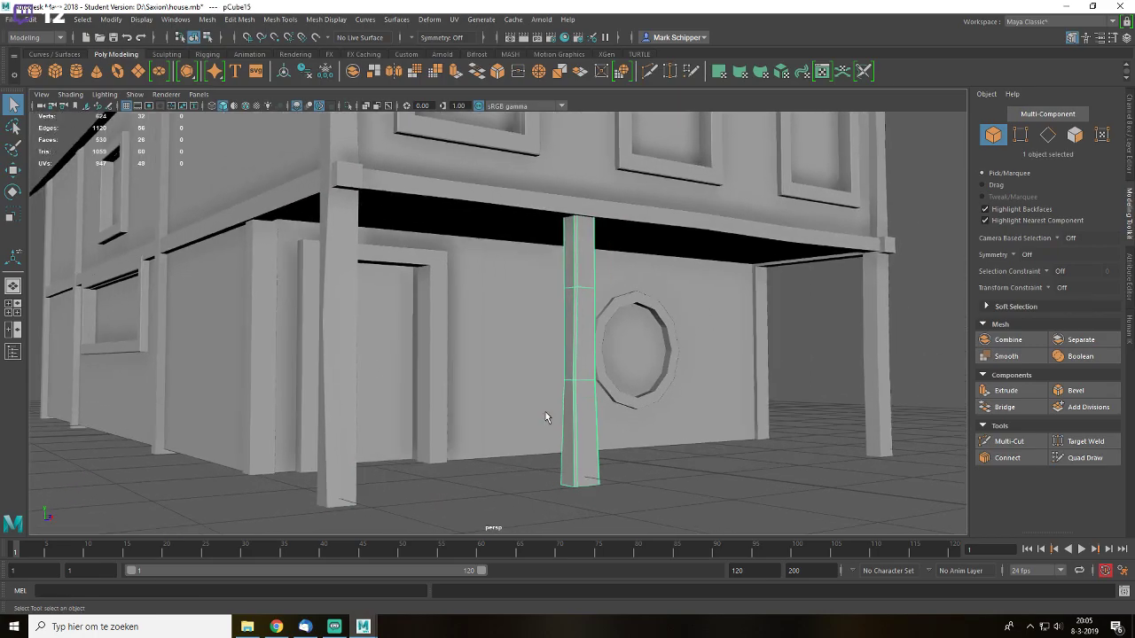
{"action": "left_click", "coordinate": [350, 439]}
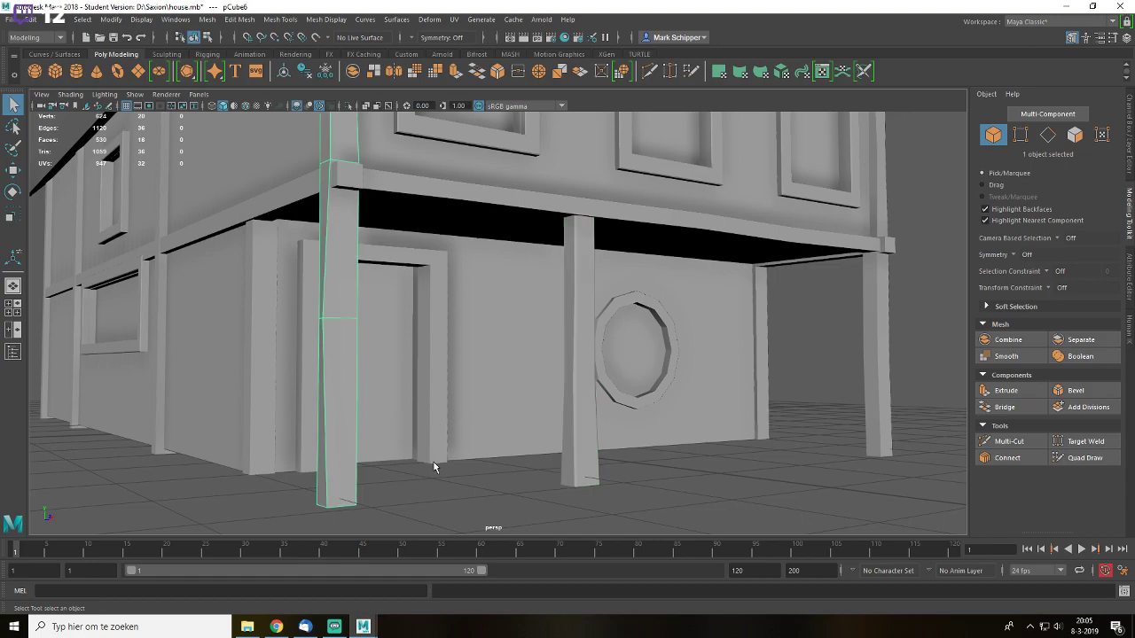
{"action": "left_click", "coordinate": [578, 450]}
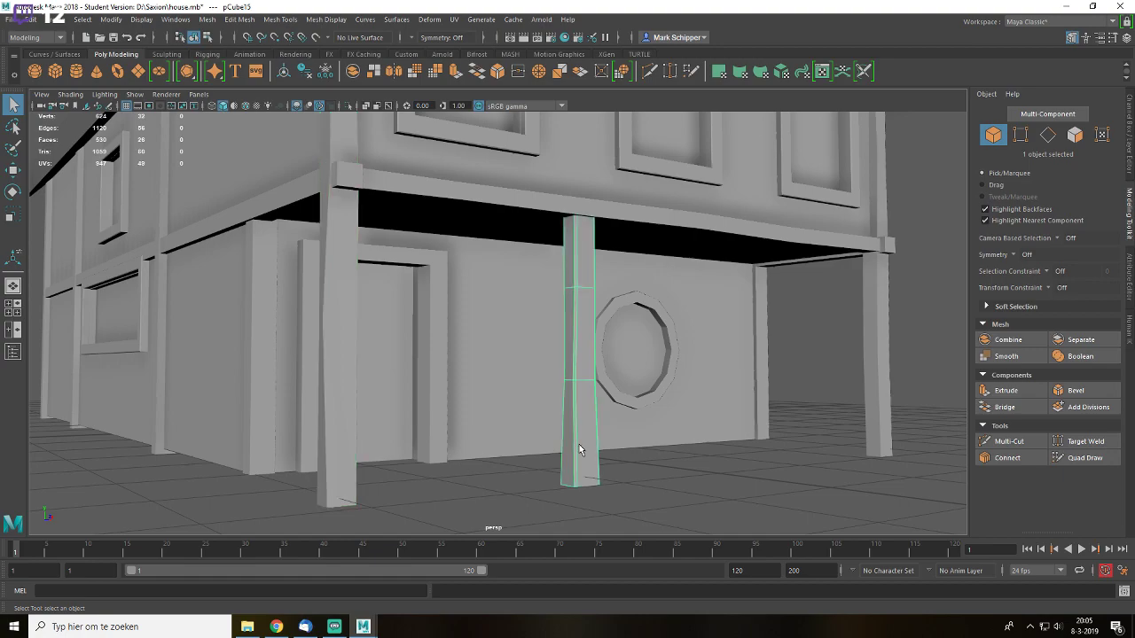
{"action": "left_click", "coordinate": [655, 494]}
- Delete the top and bottom faces of the middle front post and return to shaded object display
{"action": "right_click", "coordinate": [593, 285]}
{"action": "right_click_drag", "start_coordinate": [590, 355], "coordinate": [538, 303]}
{"action": "left_click_drag", "start_coordinate": [574, 442], "coordinate": [583, 371], "text": "alt"}
{"action": "right_click_drag", "start_coordinate": [571, 323], "coordinate": [570, 315]}
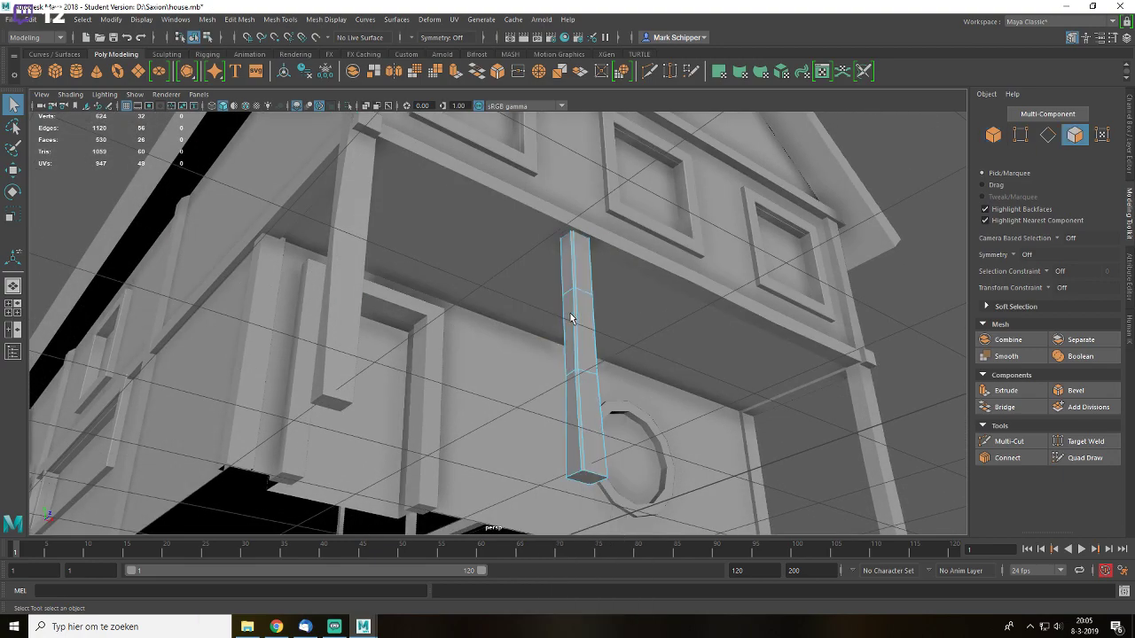
{"action": "left_click", "coordinate": [582, 478]}
{"action": "left_click_drag", "start_coordinate": [582, 477], "coordinate": [611, 435], "text": "alt"}
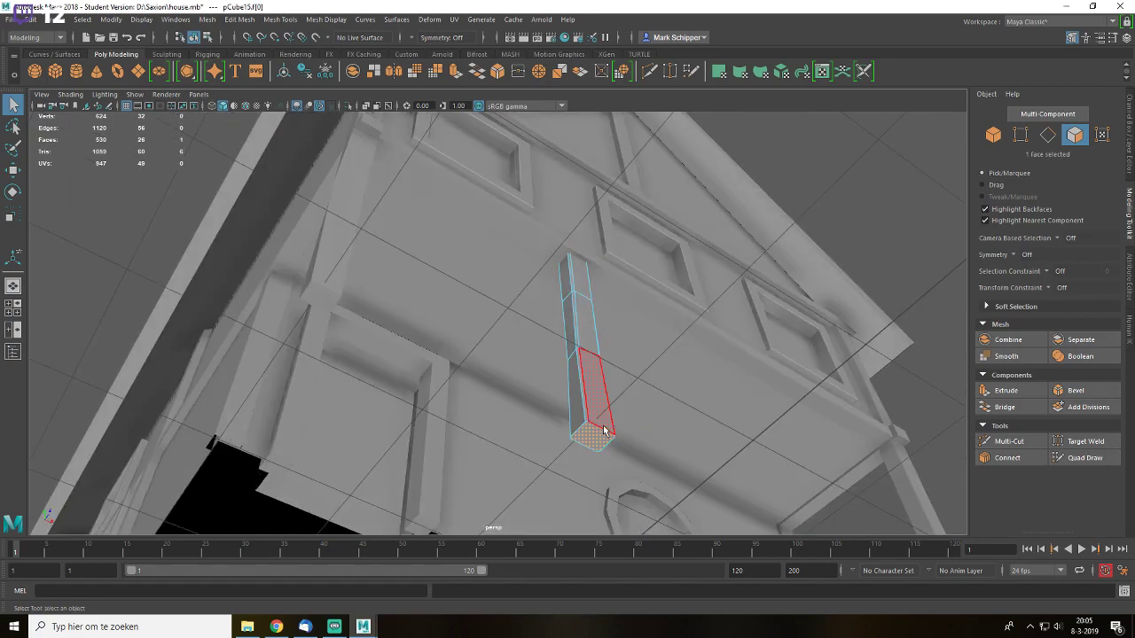
{"action": "left_click_drag", "start_coordinate": [617, 341], "coordinate": [592, 324], "text": "alt"}
{"action": "key", "text": "4"}
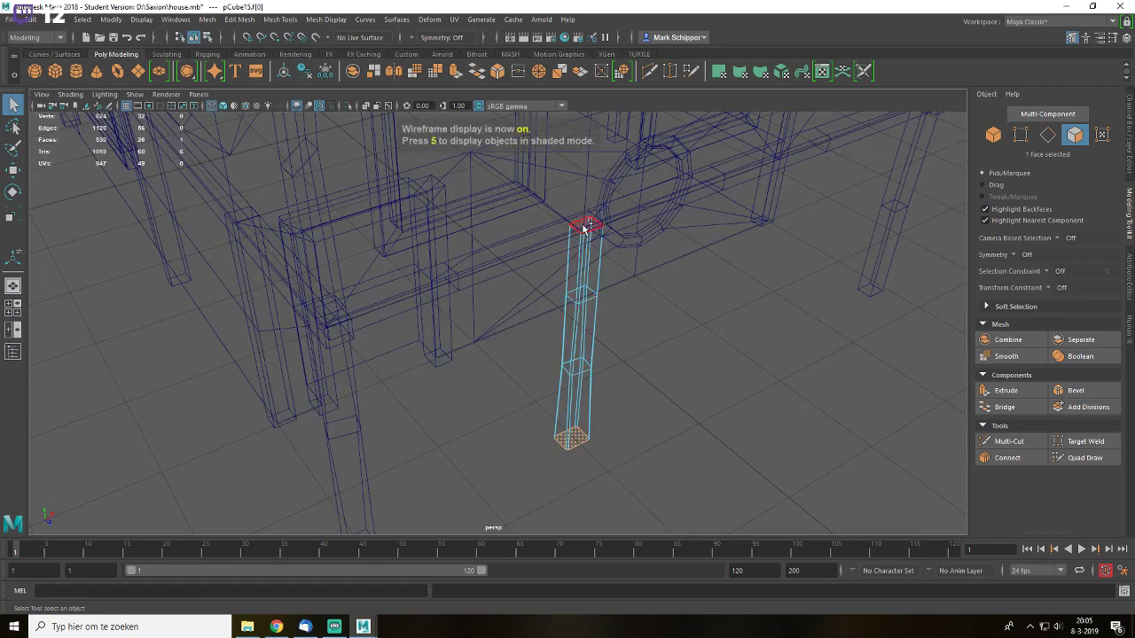
{"action": "right_click_drag", "start_coordinate": [590, 335], "coordinate": [668, 246]}
{"action": "left_click", "coordinate": [663, 370]}
{"action": "key", "text": "5"}
{"action": "left_click_drag", "start_coordinate": [624, 388], "coordinate": [589, 332], "text": "alt"}
- Delete the top and bottom faces of the front corner post beside the door and return to object mode
{"action": "left_click", "coordinate": [336, 363]}
{"action": "right_click_drag", "start_coordinate": [336, 287], "coordinate": [344, 324]}
{"action": "scroll", "coordinate": [399, 407], "scroll_direction": "down", "scroll_amount": 4}
{"action": "left_click_drag", "start_coordinate": [419, 437], "coordinate": [397, 367], "text": "alt"}
{"action": "left_click", "coordinate": [393, 350]}
{"action": "left_click_drag", "start_coordinate": [438, 270], "coordinate": [456, 305], "text": "alt"}
{"action": "key", "text": "4"}
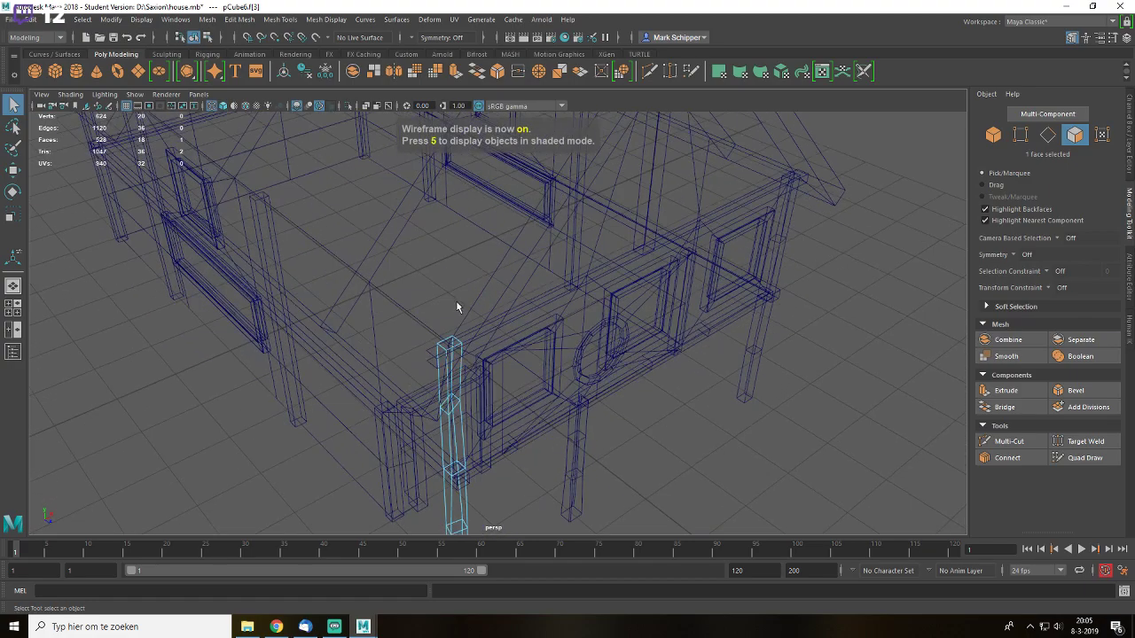
{"action": "right_click_drag", "start_coordinate": [455, 285], "coordinate": [432, 443]}
{"action": "key", "text": "5"}
{"action": "right_click_drag", "start_coordinate": [477, 288], "coordinate": [571, 220]}
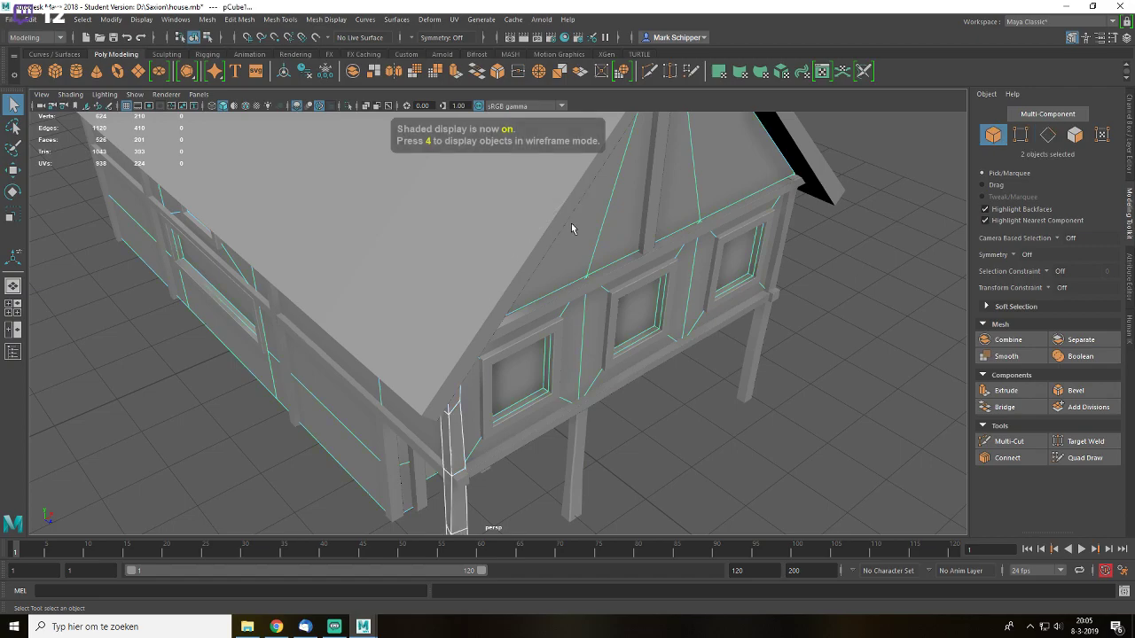
{"action": "left_click", "coordinate": [453, 444], "text": "shift"}
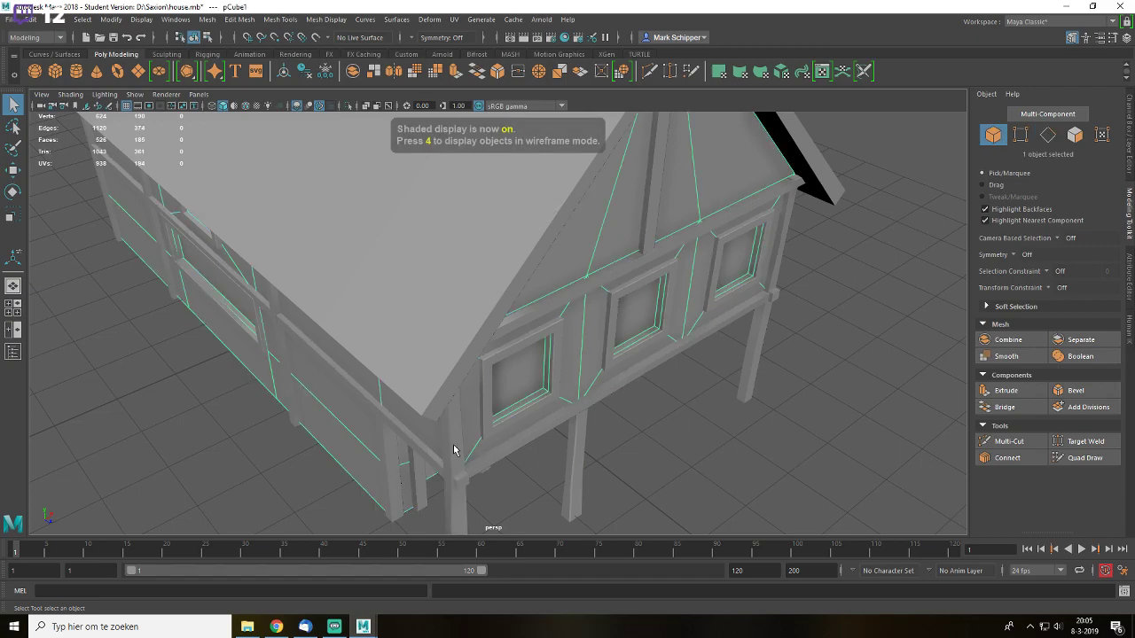
{"action": "left_click_drag", "start_coordinate": [453, 449], "coordinate": [491, 433], "text": "alt"}
- Isolate the corner post beside the door and bevel its vertical edges
{"action": "left_click", "coordinate": [491, 433]}
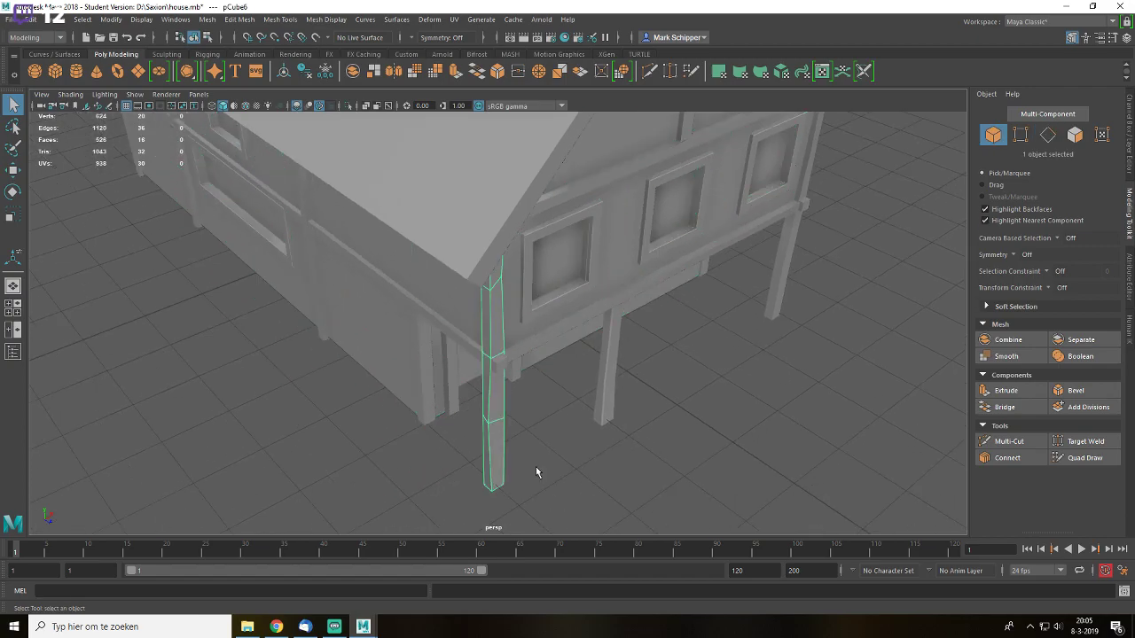
{"action": "key", "text": "ctrl+1"}
{"action": "right_click_drag", "start_coordinate": [499, 356], "coordinate": [495, 213]}
{"action": "scroll", "coordinate": [511, 366], "scroll_direction": "up", "scroll_amount": 3}
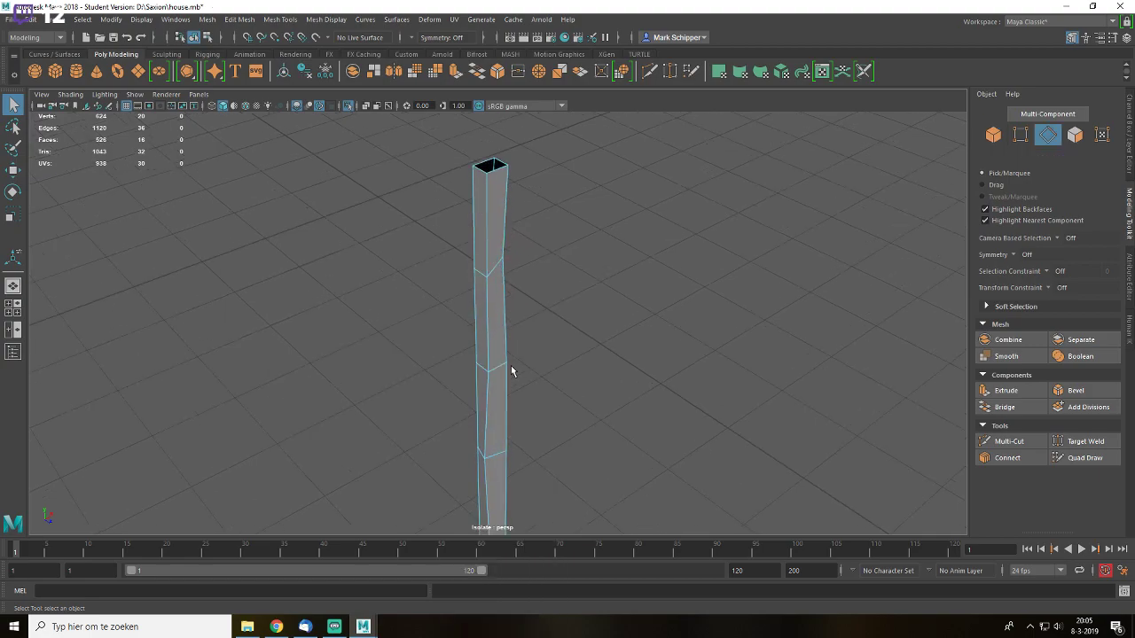
{"action": "double_click", "coordinate": [491, 336]}
{"action": "double_click", "coordinate": [476, 336], "text": "shift"}
{"action": "double_click", "coordinate": [504, 328], "text": "shift"}
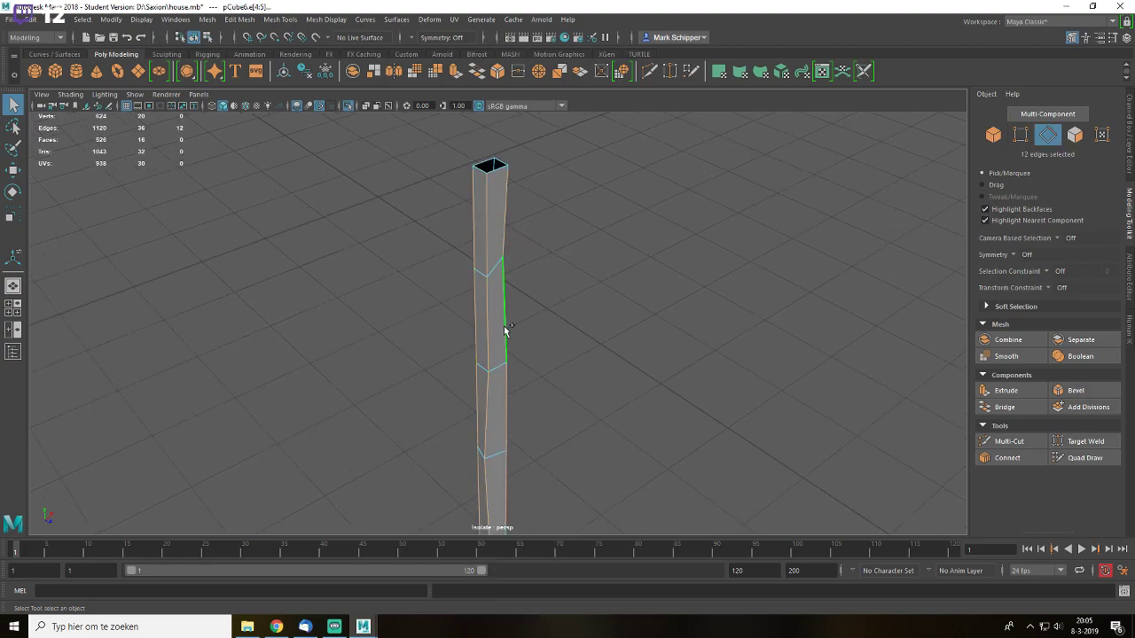
{"action": "left_click_drag", "start_coordinate": [504, 330], "coordinate": [448, 335], "text": "alt"}
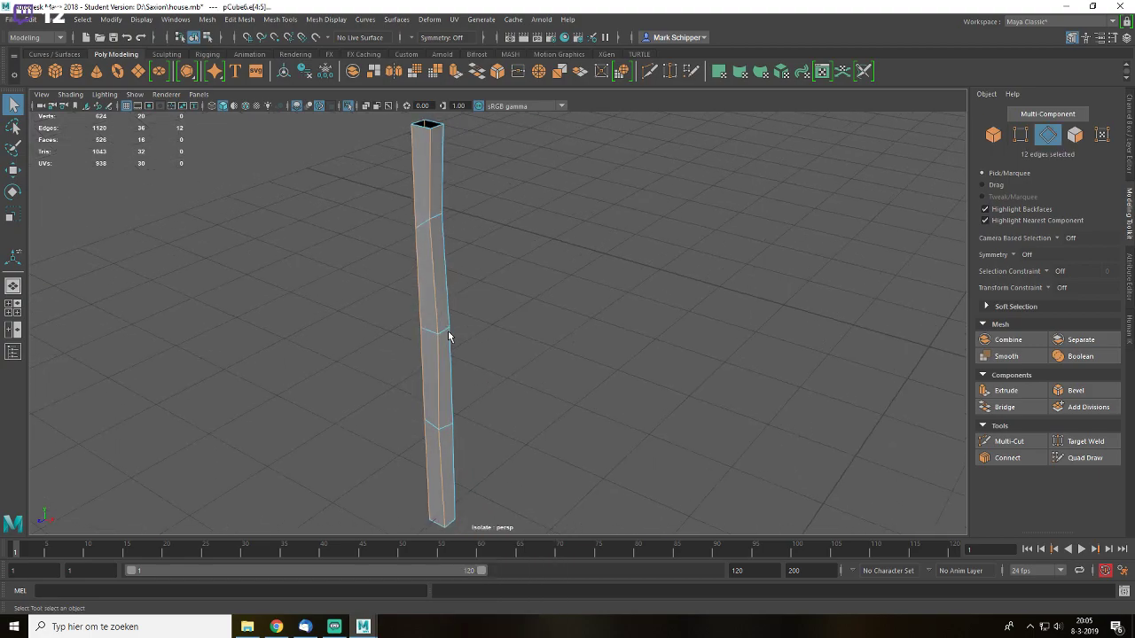
{"action": "left_click", "coordinate": [1074, 390]}
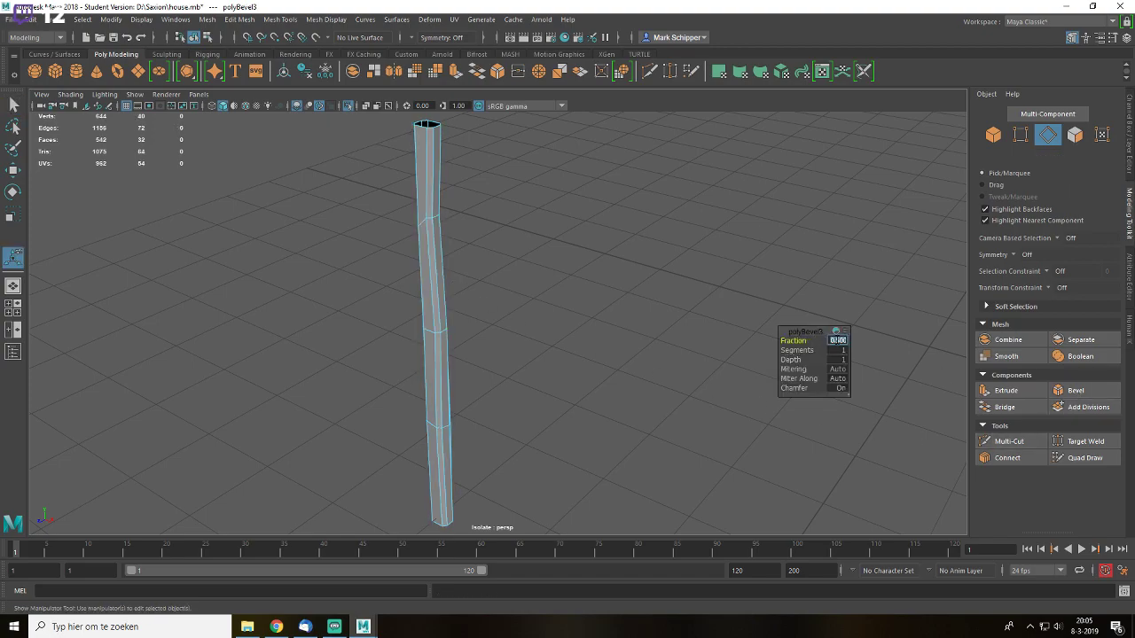
{"action": "key", "text": "Return"}
{"action": "left_click_drag", "start_coordinate": [763, 381], "coordinate": [719, 319], "text": "alt"}
{"action": "key", "text": "q"}
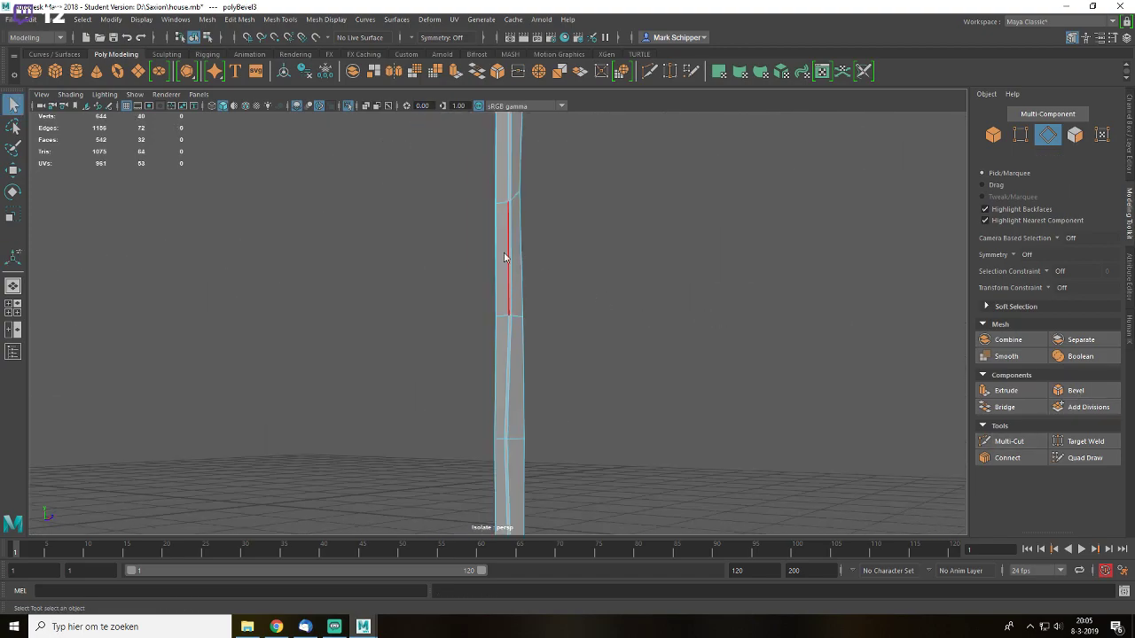
- Return to object mode, end the isolation and check the front posts against the whole house
{"action": "right_click_drag", "start_coordinate": [505, 255], "coordinate": [687, 228]}
{"action": "left_click", "coordinate": [691, 234]}
{"action": "key", "text": "ctrl+1"}
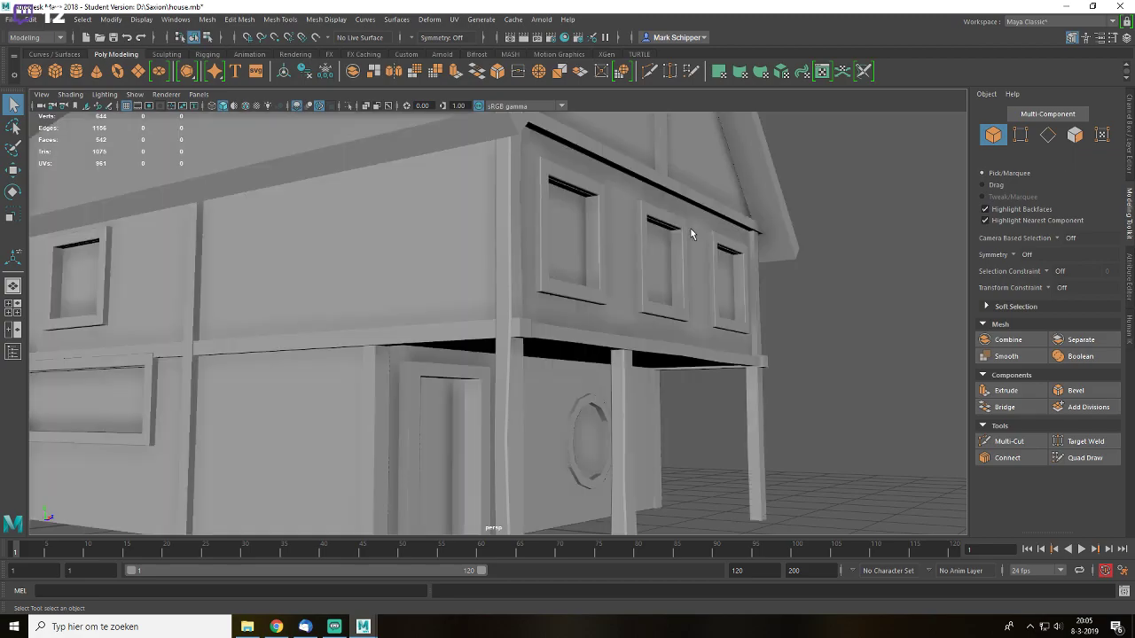
{"action": "scroll", "coordinate": [691, 230], "scroll_direction": "down", "scroll_amount": 8}
{"action": "left_click_drag", "start_coordinate": [671, 311], "coordinate": [691, 315], "text": "alt"}
{"action": "scroll", "coordinate": [691, 317], "scroll_direction": "up", "scroll_amount": 8}
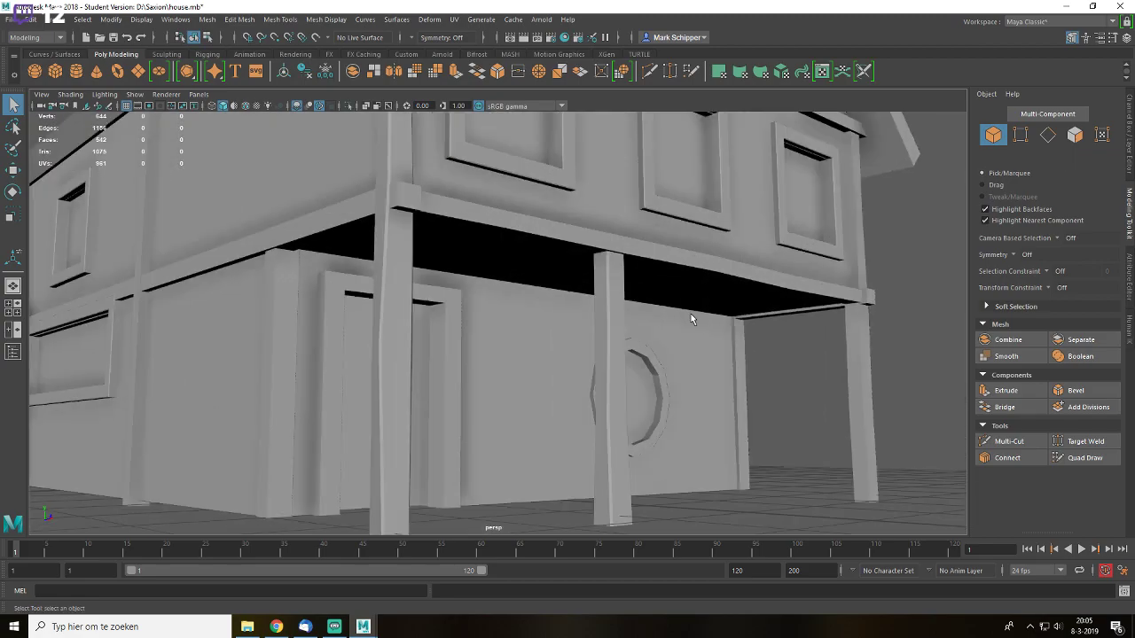
{"action": "scroll", "coordinate": [690, 314], "scroll_direction": "down", "scroll_amount": 3}
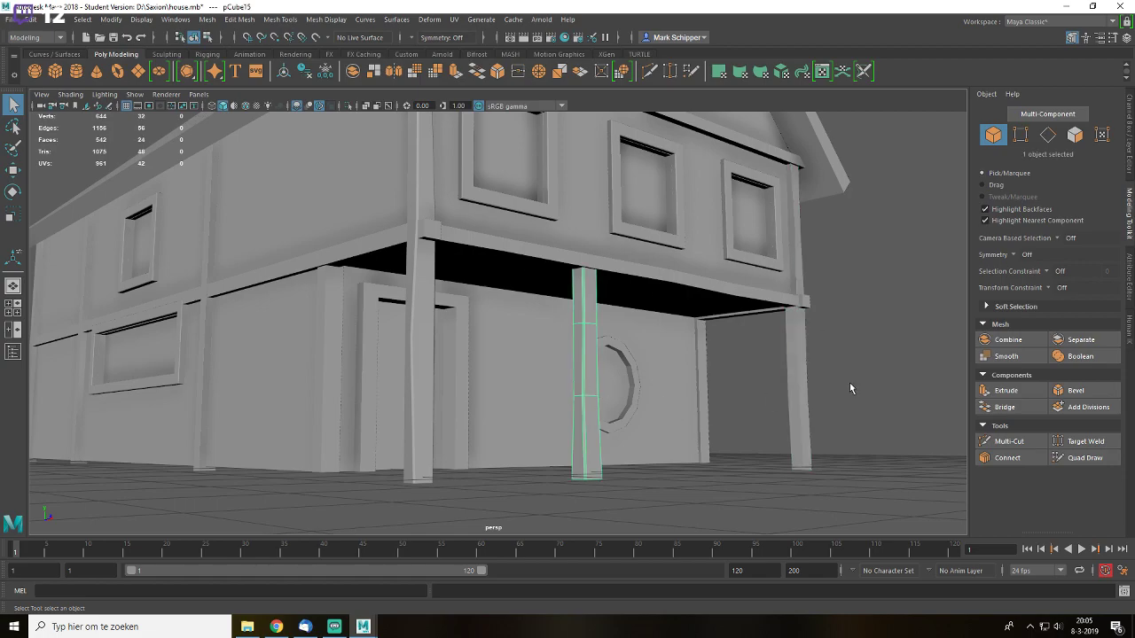
{"action": "mouse_move", "coordinate": [746, 400]}
{"action": "left_mouse_down", "text": "alt"}
{"action": "mouse_move", "coordinate": [700, 398]}
{"action": "mouse_move", "coordinate": [728, 397]}
{"action": "left_mouse_up", "text": "alt"}
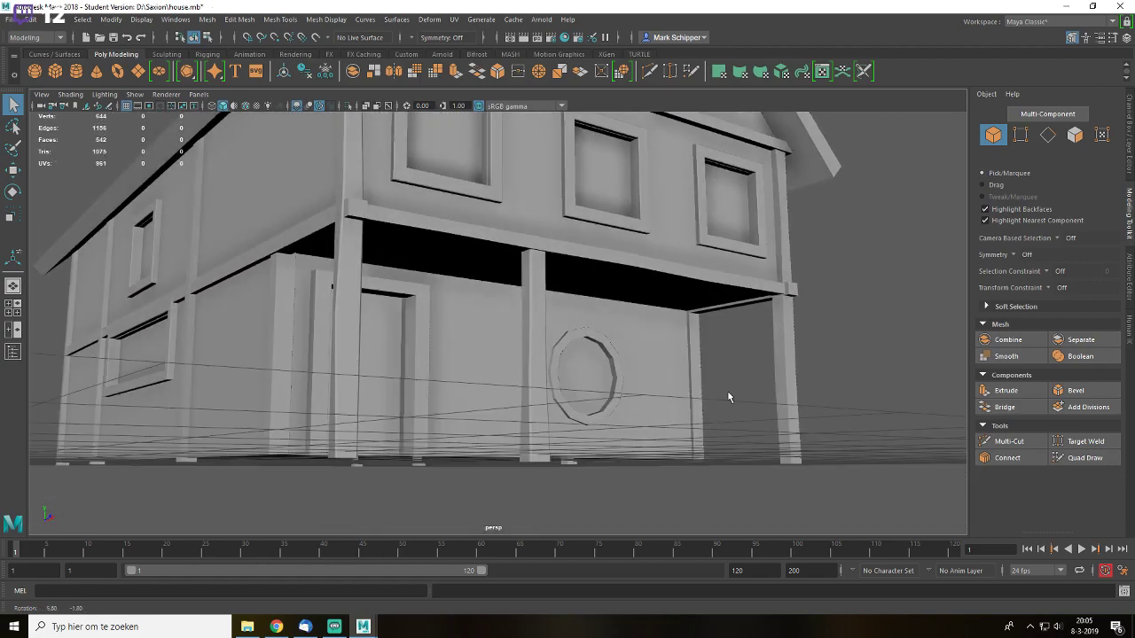
- Isolate the front corner post on the round window's side and delete its top and bottom faces
{"action": "left_click", "coordinate": [801, 395]}
{"action": "left_click_drag", "start_coordinate": [797, 391], "coordinate": [542, 355], "text": "alt"}
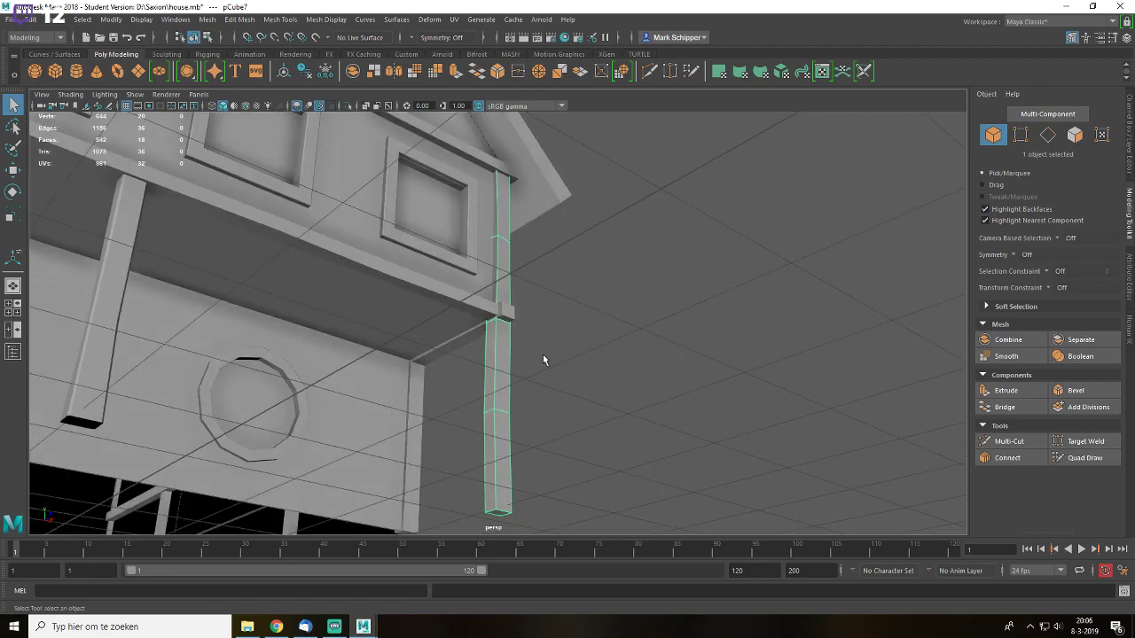
{"action": "key", "text": "ctrl+1"}
{"action": "right_click_drag", "start_coordinate": [491, 267], "coordinate": [491, 300]}
{"action": "left_click", "coordinate": [501, 150]}
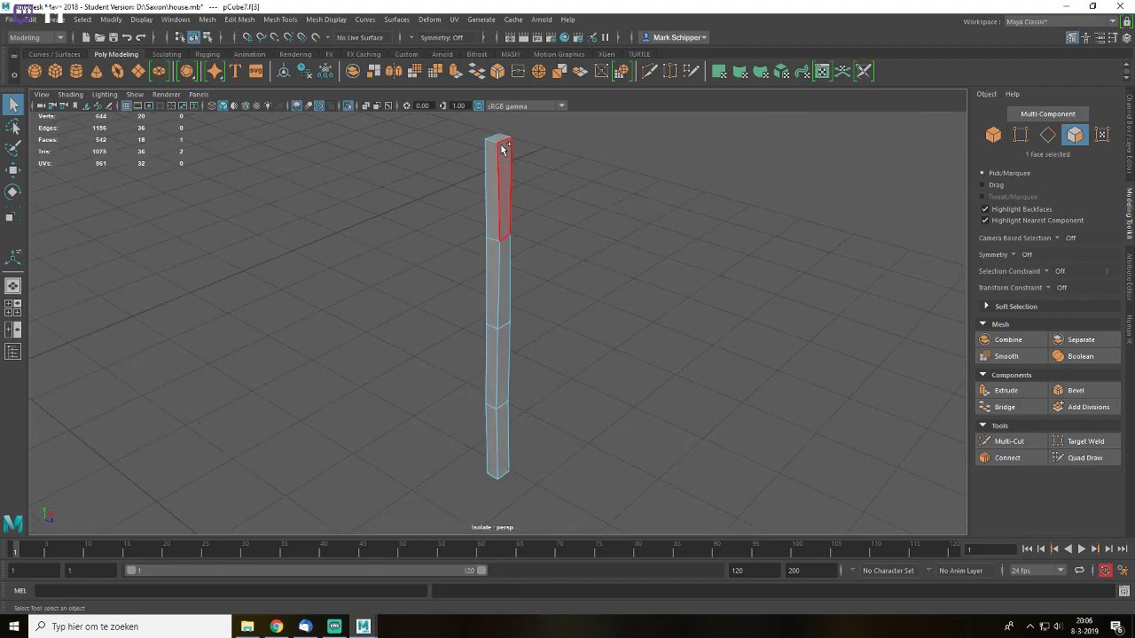
{"action": "key", "text": "Delete"}
- Bevel the vertical edges of the isolated corner post
{"action": "right_click_drag", "start_coordinate": [499, 223], "coordinate": [496, 203]}
{"action": "double_click", "coordinate": [480, 210]}
{"action": "double_click", "coordinate": [510, 278], "text": "shift"}
{"action": "left_click_drag", "start_coordinate": [509, 280], "coordinate": [440, 299], "text": "alt"}
{"action": "left_click", "coordinate": [1073, 391]}
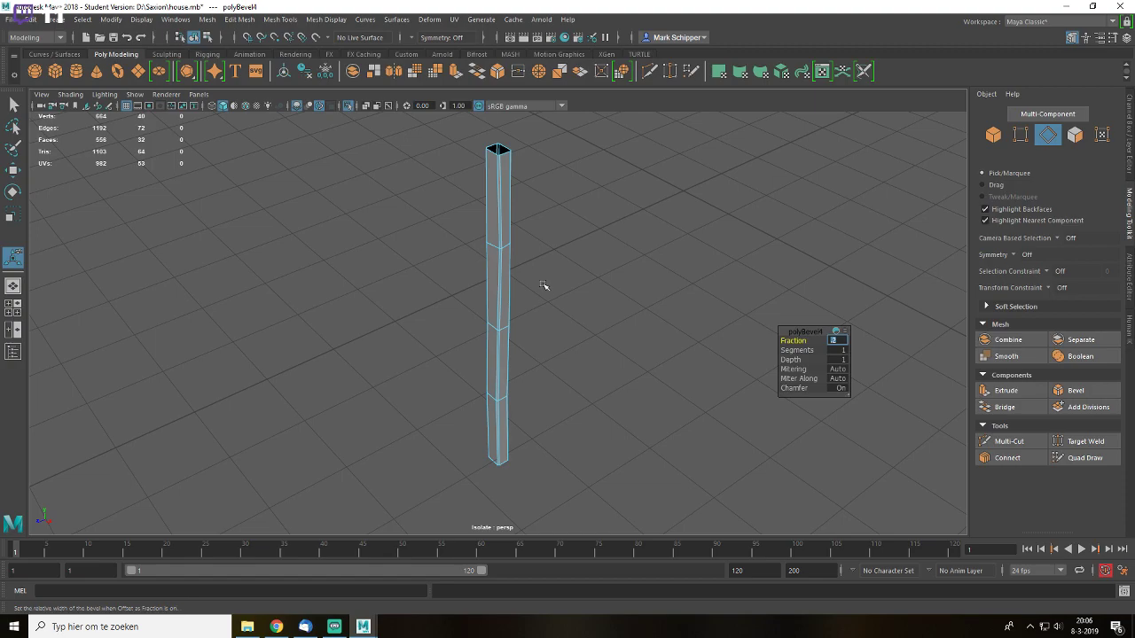
{"action": "key", "text": "q"}
- Return to object mode, show the whole house again and save the scene
{"action": "right_click_drag", "start_coordinate": [508, 221], "coordinate": [593, 183]}
{"action": "left_click", "coordinate": [660, 317]}
{"action": "left_click_drag", "start_coordinate": [659, 316], "coordinate": [709, 302], "text": "alt"}
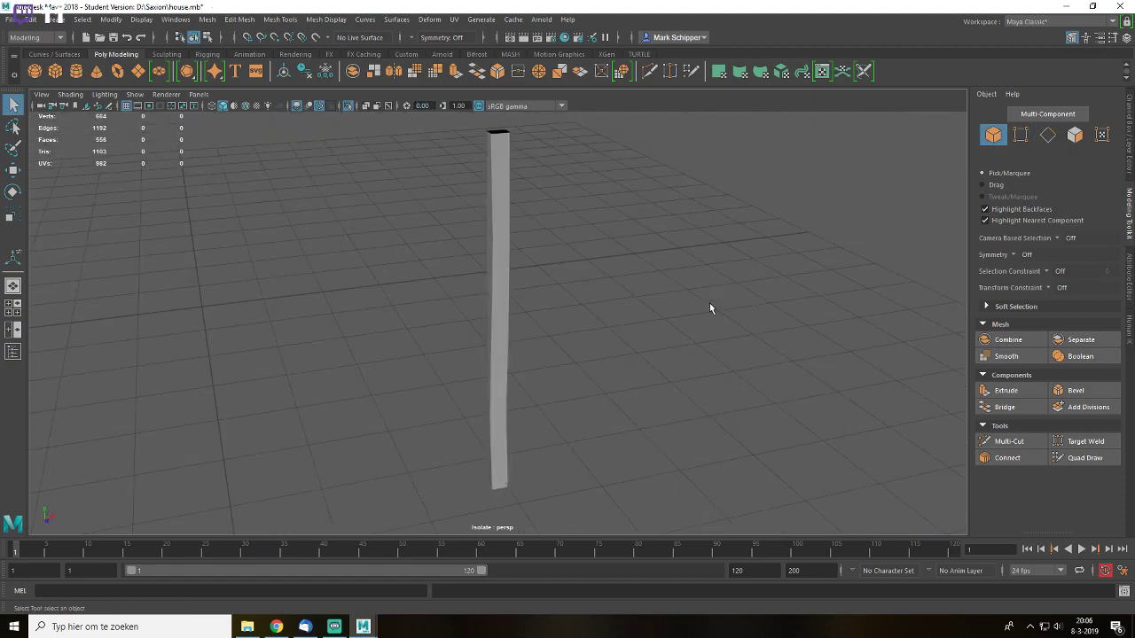
{"action": "key", "text": "ctrl+1"}
{"action": "key", "text": "ctrl+s"}
- Examine the house from a distance, then the front posts, side wall and roof up close
{"action": "scroll", "coordinate": [710, 306], "scroll_direction": "down", "scroll_amount": 6}
{"action": "left_click_drag", "start_coordinate": [574, 413], "coordinate": [636, 304], "text": "alt"}
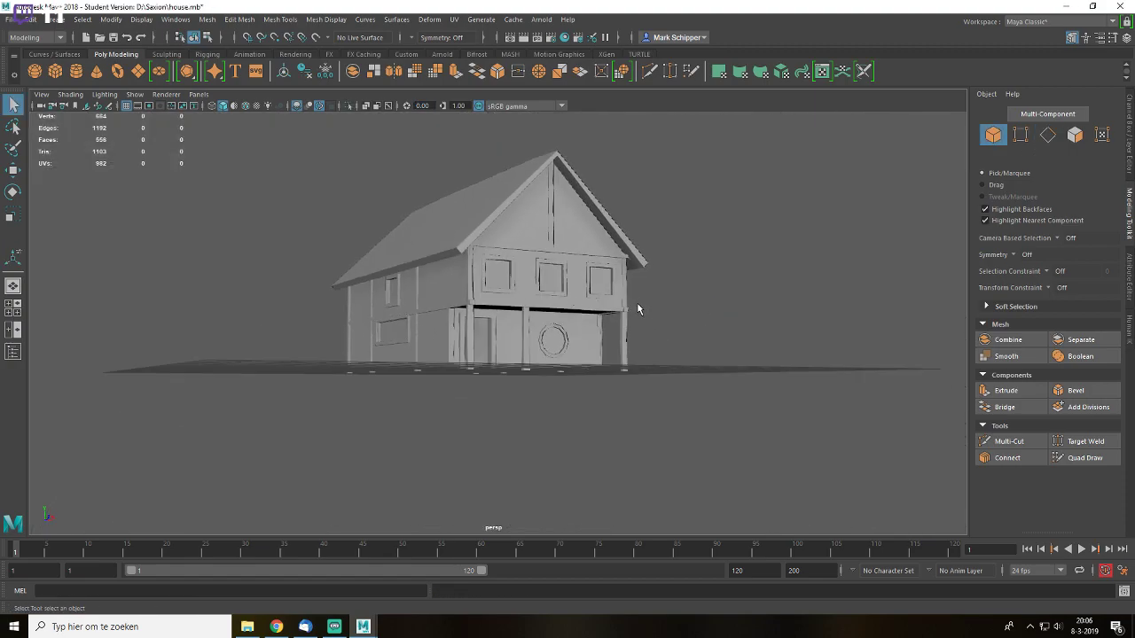
{"action": "scroll", "coordinate": [647, 311], "scroll_direction": "up", "scroll_amount": 6}
{"action": "scroll", "coordinate": [800, 391], "scroll_direction": "up", "scroll_amount": 2}
{"action": "left_click_drag", "start_coordinate": [800, 397], "coordinate": [724, 382], "text": "alt"}
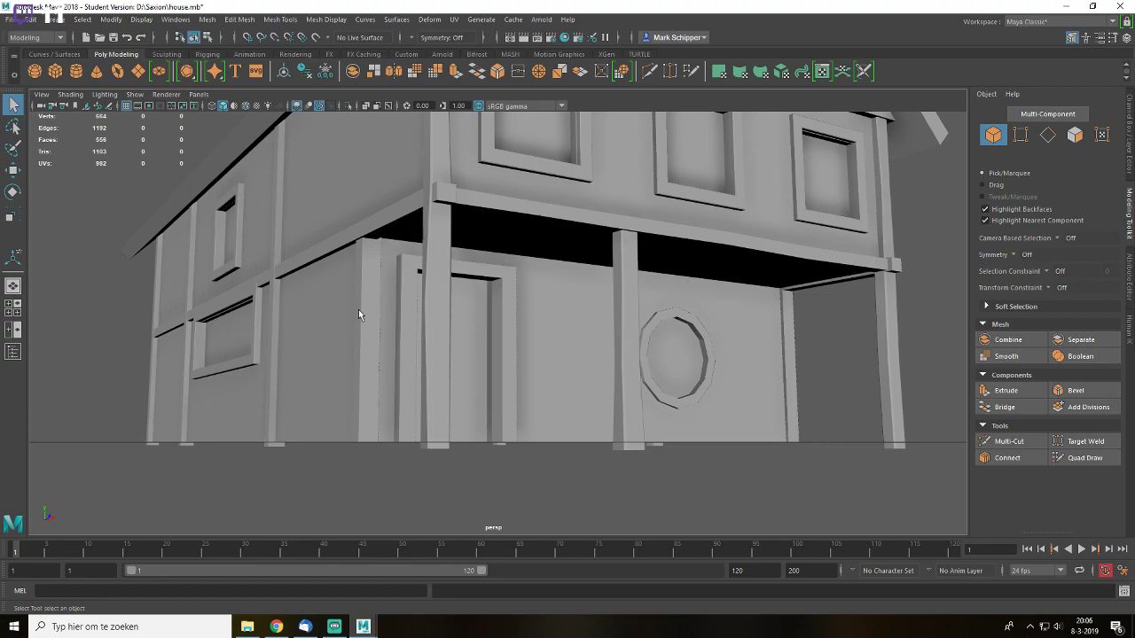
{"action": "left_click_drag", "start_coordinate": [368, 321], "coordinate": [370, 363], "text": "alt"}
{"action": "left_click_drag", "start_coordinate": [340, 289], "coordinate": [632, 201], "text": "alt"}
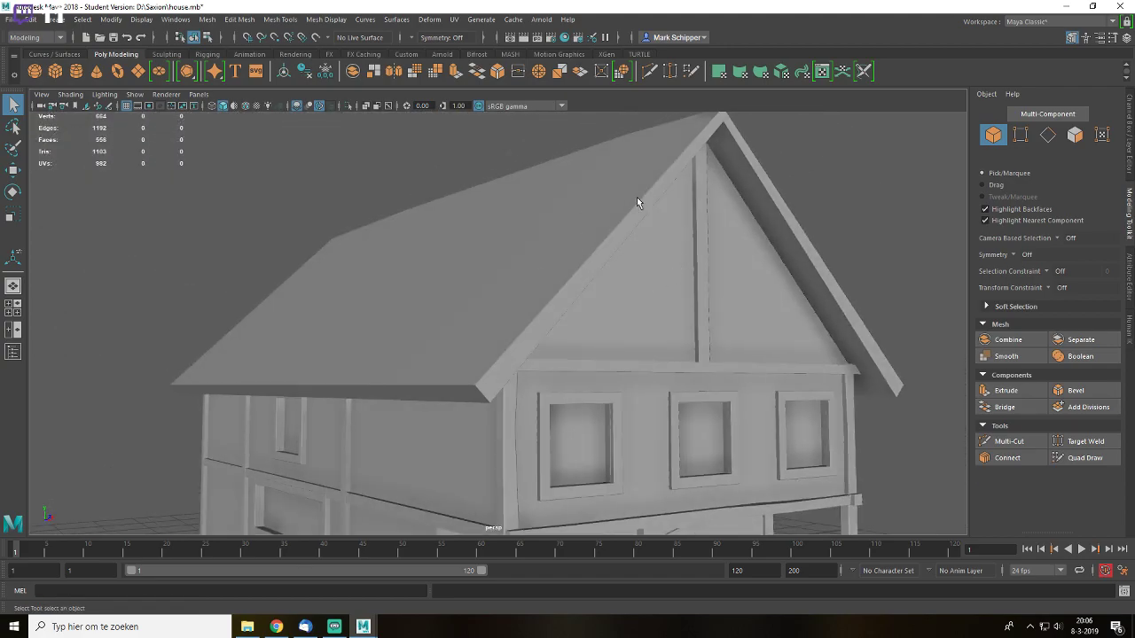
{"action": "left_click", "coordinate": [404, 248]}
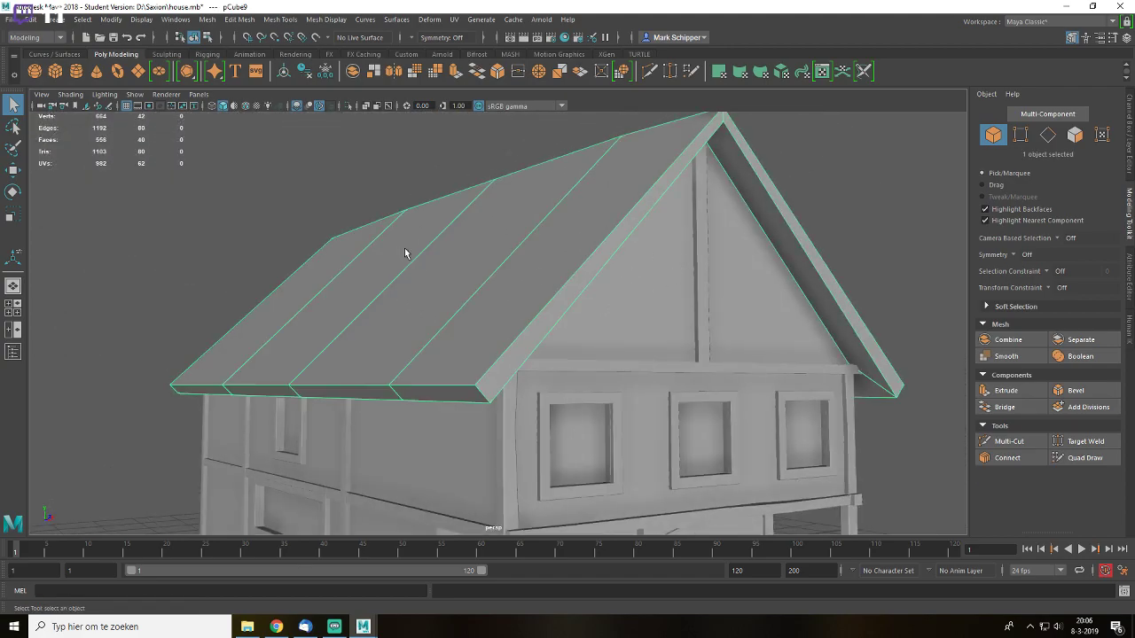
{"action": "scroll", "coordinate": [567, 263], "scroll_direction": "up", "scroll_amount": 1}
- Insert four edge loops across the vertical post in the front gable using Connect
{"action": "left_click", "coordinate": [749, 382]}
{"action": "key", "text": "f"}
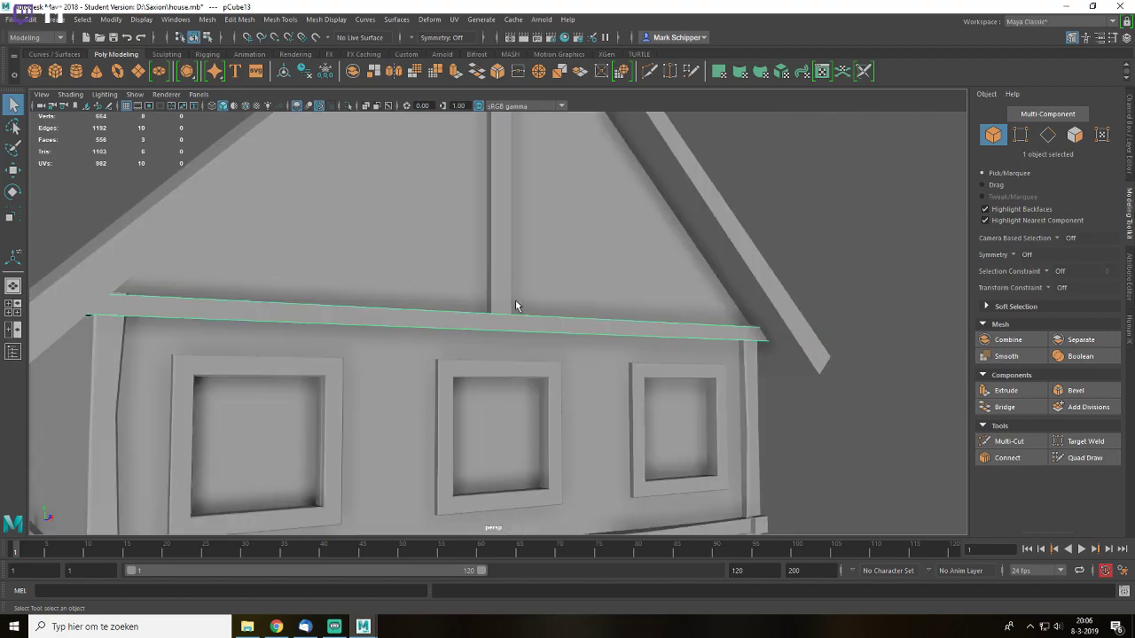
{"action": "left_click", "coordinate": [494, 236]}
{"action": "right_click_drag", "start_coordinate": [499, 237], "coordinate": [492, 175]}
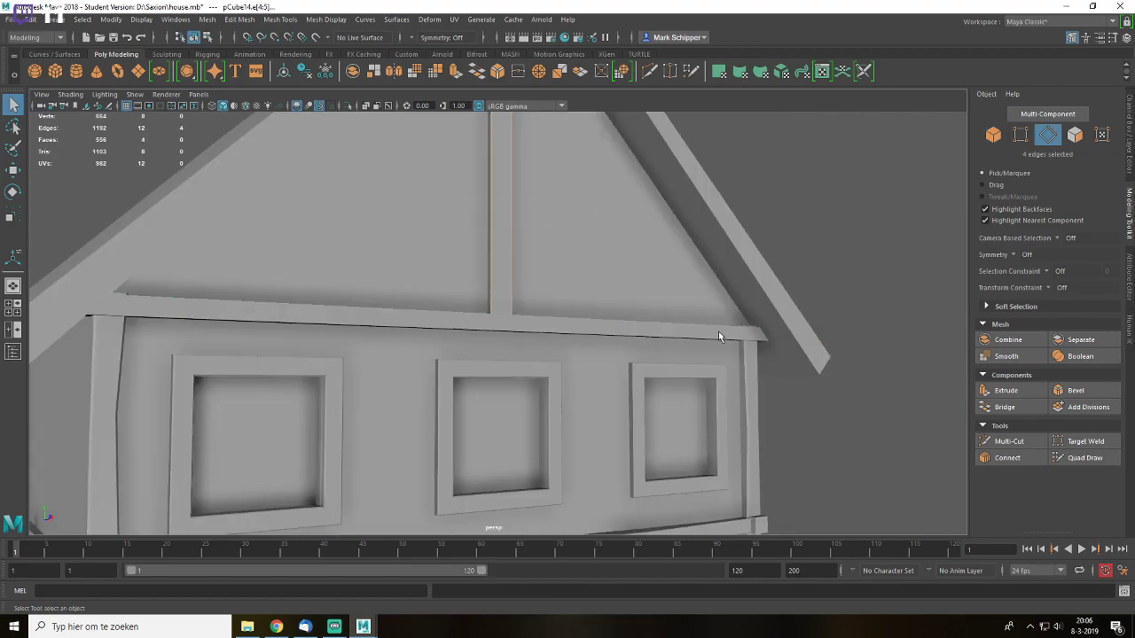
{"action": "left_click", "coordinate": [1004, 458]}
{"action": "key", "text": "q"}
- Move the gable post's lowest edge loop down toward the horizontal beam and scale it slightly
{"action": "middle_click_drag", "start_coordinate": [567, 261], "coordinate": [559, 362], "text": "alt"}
{"action": "scroll", "coordinate": [532, 347], "scroll_direction": "up", "scroll_amount": 1}
{"action": "left_click", "coordinate": [497, 327]}
{"action": "double_click", "coordinate": [496, 326]}
{"action": "key", "text": "w"}
{"action": "left_click_drag", "start_coordinate": [493, 301], "coordinate": [492, 374]}
{"action": "key", "text": "r"}
- Tilt the gable post's middle edge loops slightly and scale its uppermost loop to make the post irregular
{"action": "key", "text": "e"}
{"action": "double_click", "coordinate": [499, 243]}
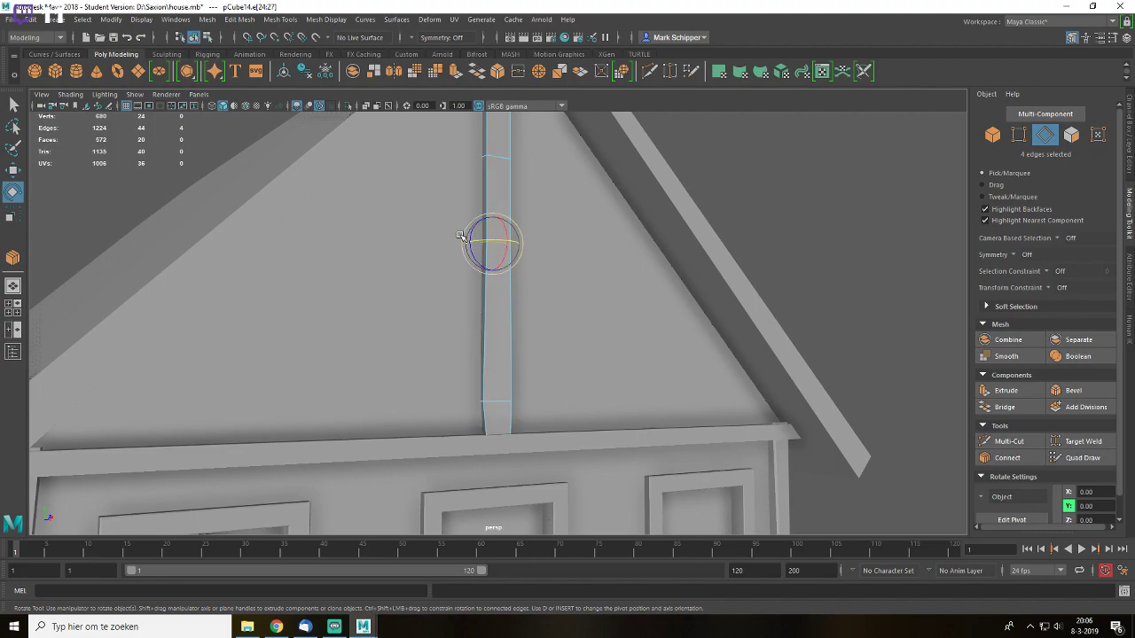
{"action": "left_click_drag", "start_coordinate": [471, 232], "coordinate": [537, 337], "text": "alt"}
{"action": "double_click", "coordinate": [512, 297]}
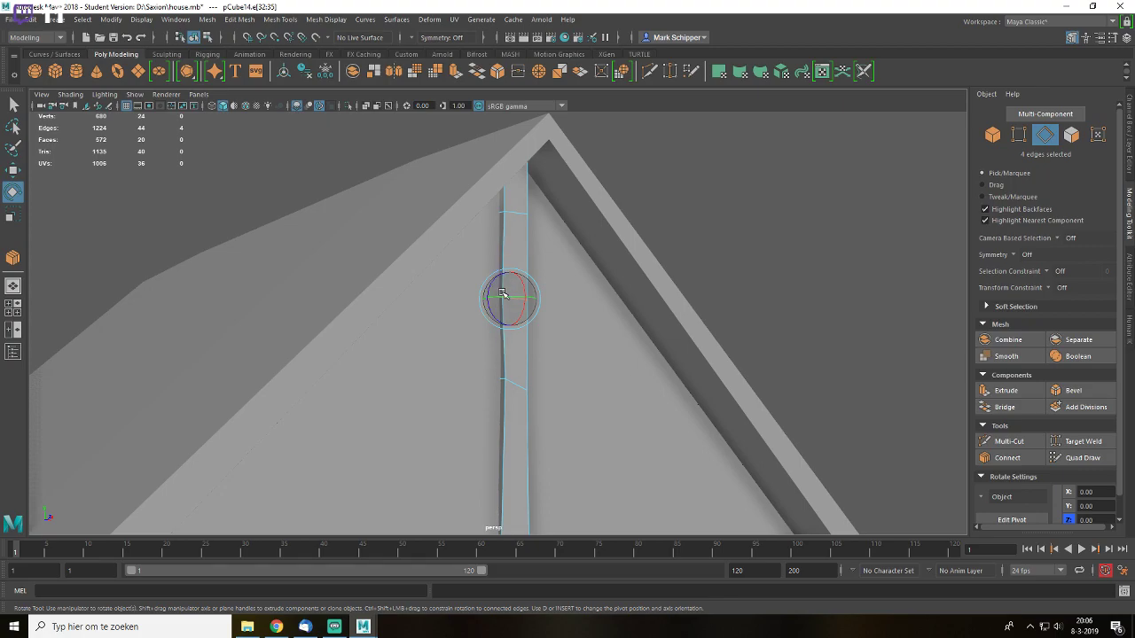
{"action": "key", "text": "q"}
{"action": "double_click", "coordinate": [517, 214]}
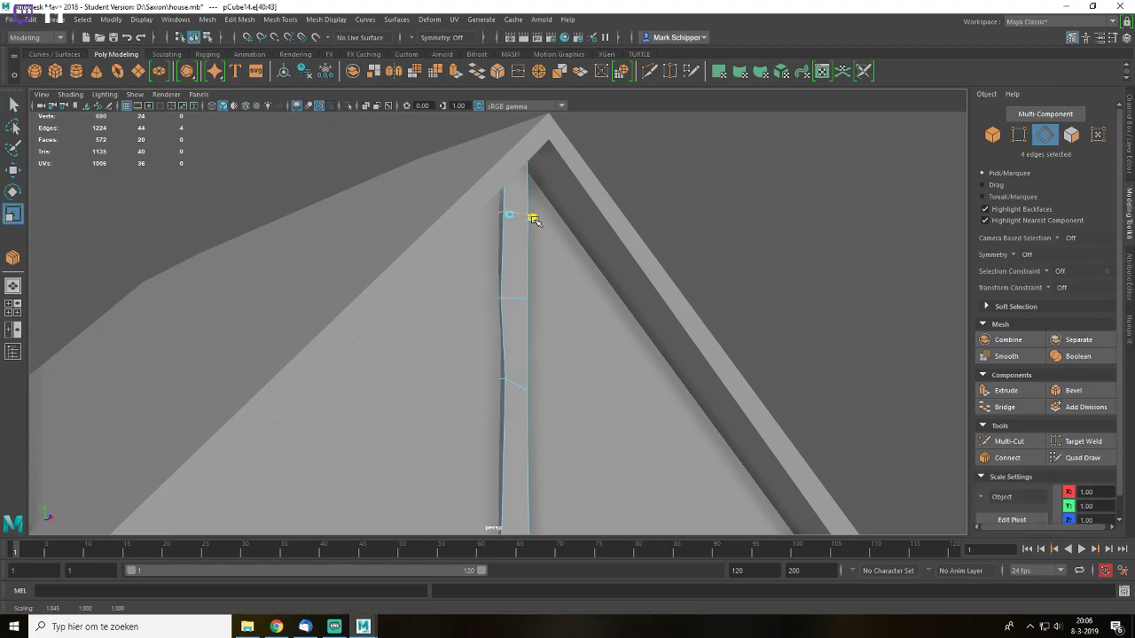
- Select the gable post's hidden back faces in wireframe display and delete them
{"action": "right_click", "coordinate": [513, 245]}
{"action": "right_click_drag", "start_coordinate": [515, 262], "coordinate": [515, 278]}
{"action": "key", "text": "4"}
{"action": "left_click_drag", "start_coordinate": [517, 276], "coordinate": [647, 268], "text": "alt"}
{"action": "left_click", "coordinate": [472, 193]}
{"action": "left_click", "coordinate": [468, 239], "text": "shift"}
{"action": "left_click", "coordinate": [468, 315], "text": "shift"}
{"action": "left_click", "coordinate": [469, 416], "text": "shift"}
{"action": "middle_click_drag", "start_coordinate": [484, 437], "coordinate": [509, 306], "text": "alt"}
{"action": "left_click_drag", "start_coordinate": [509, 306], "coordinate": [589, 305], "text": "alt"}
{"action": "left_click_drag", "start_coordinate": [535, 381], "coordinate": [527, 279], "text": "alt"}
{"action": "left_click", "coordinate": [551, 362], "text": "shift"}
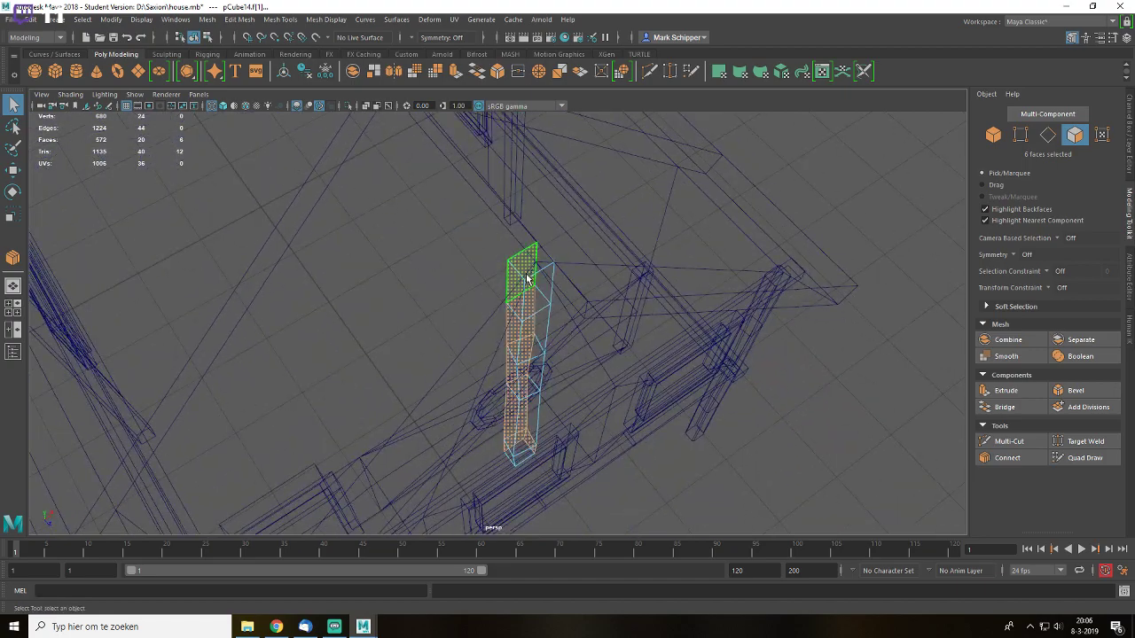
{"action": "key", "text": "Delete"}
- Try bevelling the gable post's long front edges with a fraction of 0.2
{"action": "key", "text": "5"}
{"action": "left_click_drag", "start_coordinate": [538, 357], "coordinate": [514, 316], "text": "alt"}
{"action": "right_click_drag", "start_coordinate": [514, 316], "coordinate": [510, 237]}
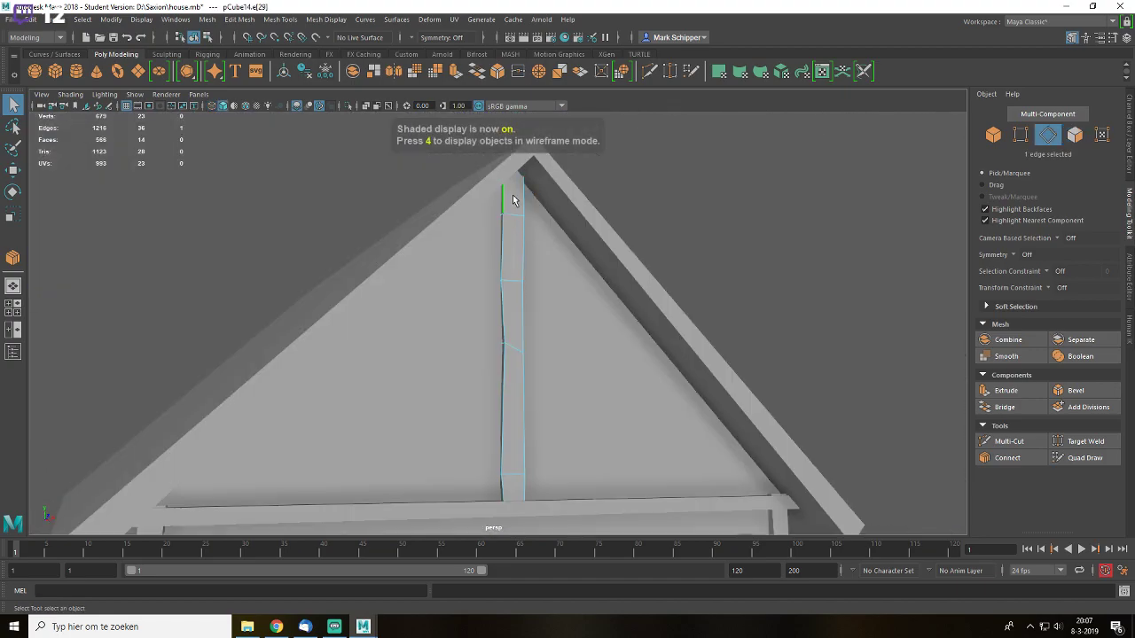
{"action": "double_click", "coordinate": [512, 200]}
{"action": "key", "text": "4"}
{"action": "left_click_drag", "start_coordinate": [524, 246], "coordinate": [629, 328], "text": "alt"}
{"action": "key", "text": "5"}
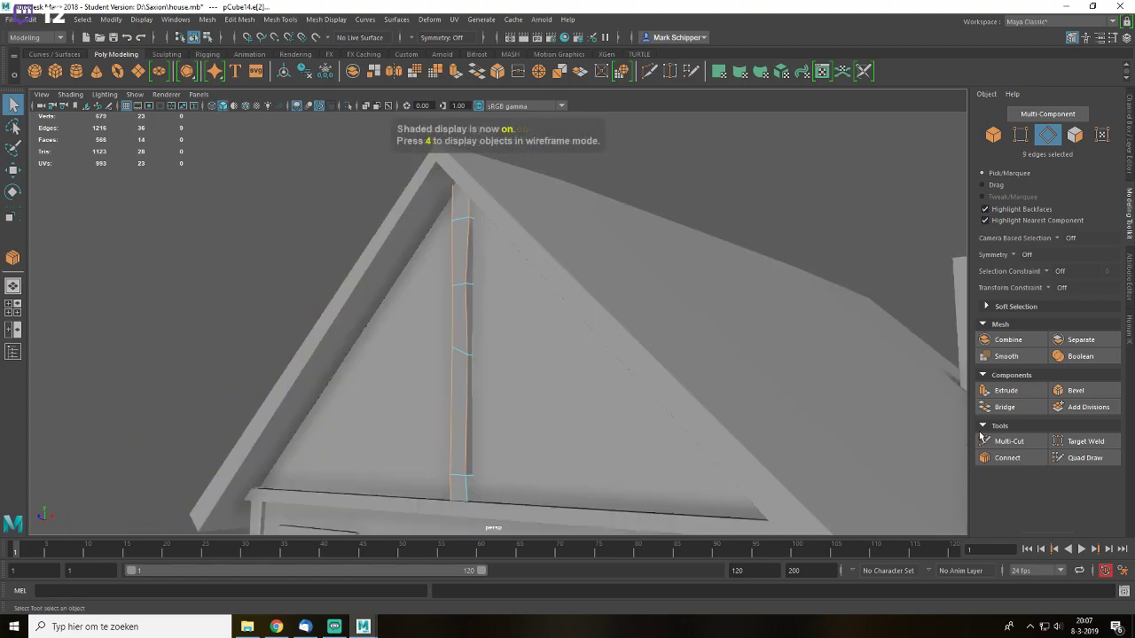
{"action": "left_click", "coordinate": [1075, 390]}
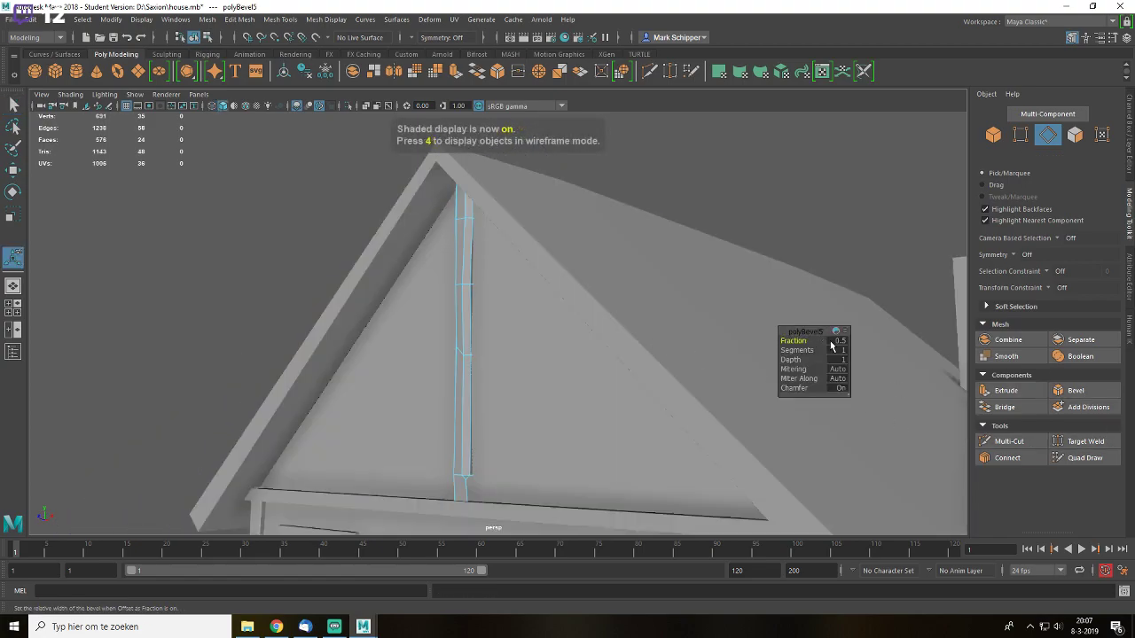
{"action": "type", "text": "0.2"}
{"action": "key", "text": "Return"}
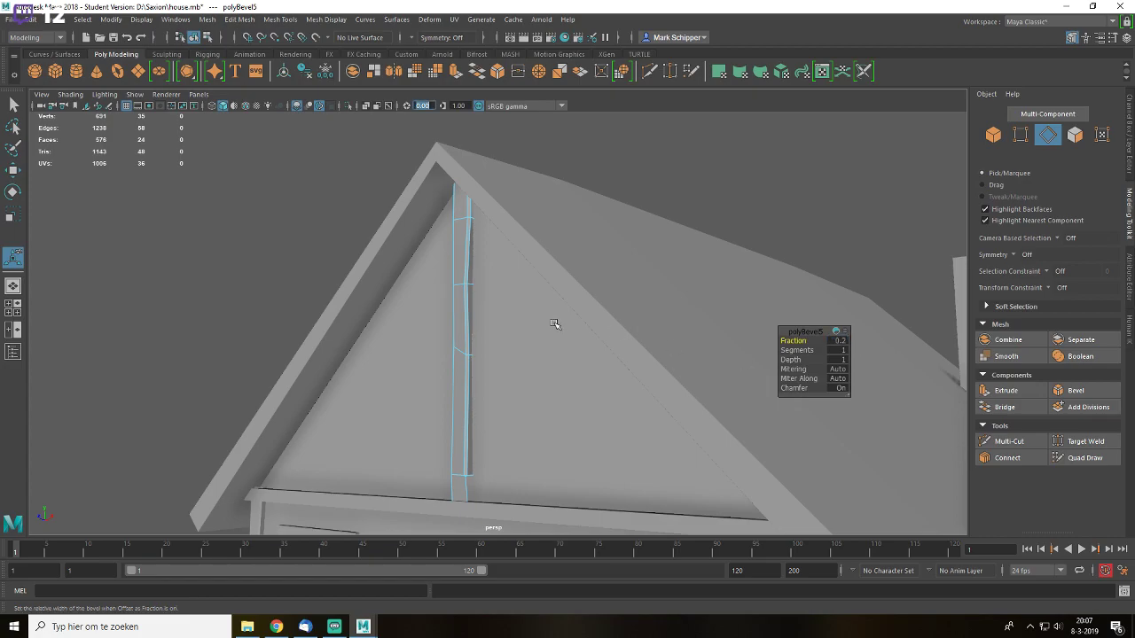
{"action": "left_click_drag", "start_coordinate": [558, 324], "coordinate": [585, 309], "text": "alt"}
{"action": "key", "text": "q"}
{"action": "right_click_drag", "start_coordinate": [505, 280], "coordinate": [621, 220]}
- Undo the bevel on the gable post
{"action": "key", "text": "ctrl+z"}
{"action": "key", "text": "ctrl+z"}
{"action": "key", "text": "ctrl+z"}
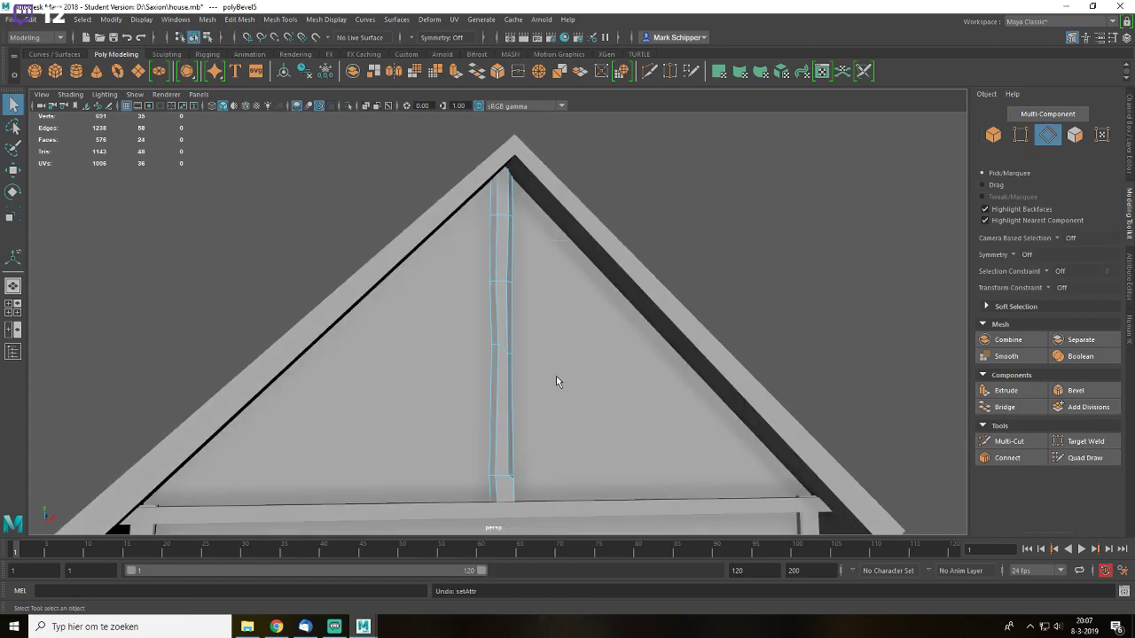
- Extrude the open side edge near the gable post's lower end and move it down to fill the missing face
{"action": "left_click_drag", "start_coordinate": [557, 403], "coordinate": [586, 389], "text": "alt"}
{"action": "key", "text": "4"}
{"action": "right_click_drag", "start_coordinate": [587, 388], "coordinate": [576, 409]}
{"action": "left_click_drag", "start_coordinate": [575, 409], "coordinate": [655, 396], "text": "alt"}
{"action": "left_click", "coordinate": [631, 387]}
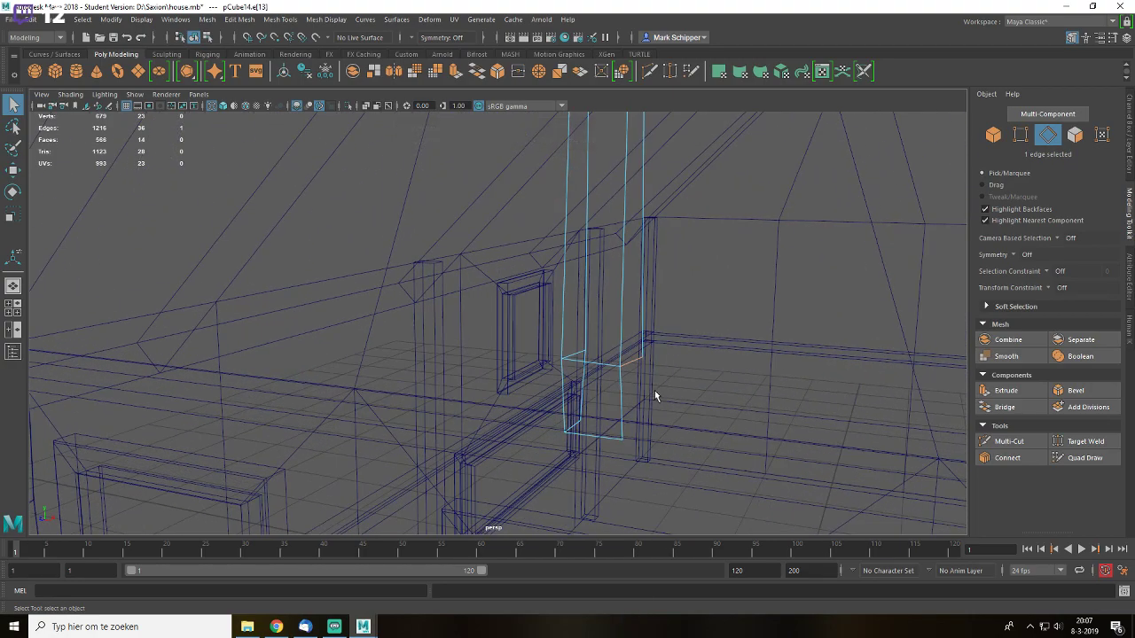
{"action": "left_click_drag", "start_coordinate": [647, 361], "coordinate": [784, 344], "text": "alt"}
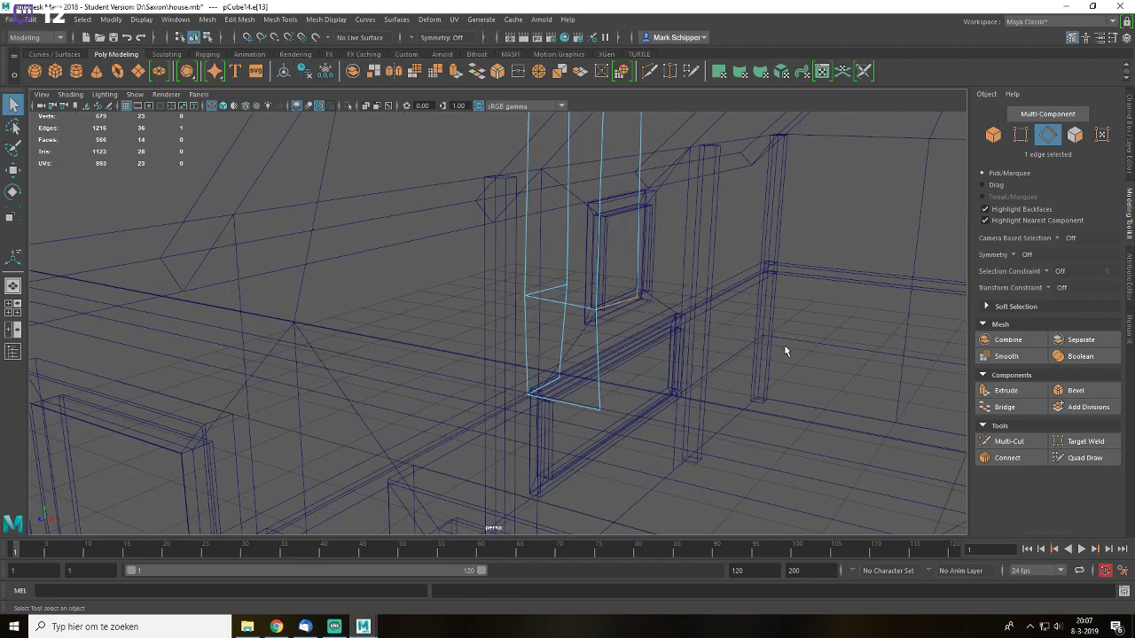
{"action": "left_click", "coordinate": [1005, 390]}
{"action": "left_click_drag", "start_coordinate": [620, 398], "coordinate": [674, 355], "text": "alt"}
{"action": "key", "text": "w"}
{"action": "left_click_drag", "start_coordinate": [662, 272], "coordinate": [654, 398]}
- Merge the extruded edge's front vertex into the gable post's bottom corner with Target Weld
{"action": "key", "text": "q"}
{"action": "right_click_drag", "start_coordinate": [654, 285], "coordinate": [593, 240]}
{"action": "right_click_drag", "start_coordinate": [656, 300], "coordinate": [626, 255]}
{"action": "left_click", "coordinate": [1064, 443]}
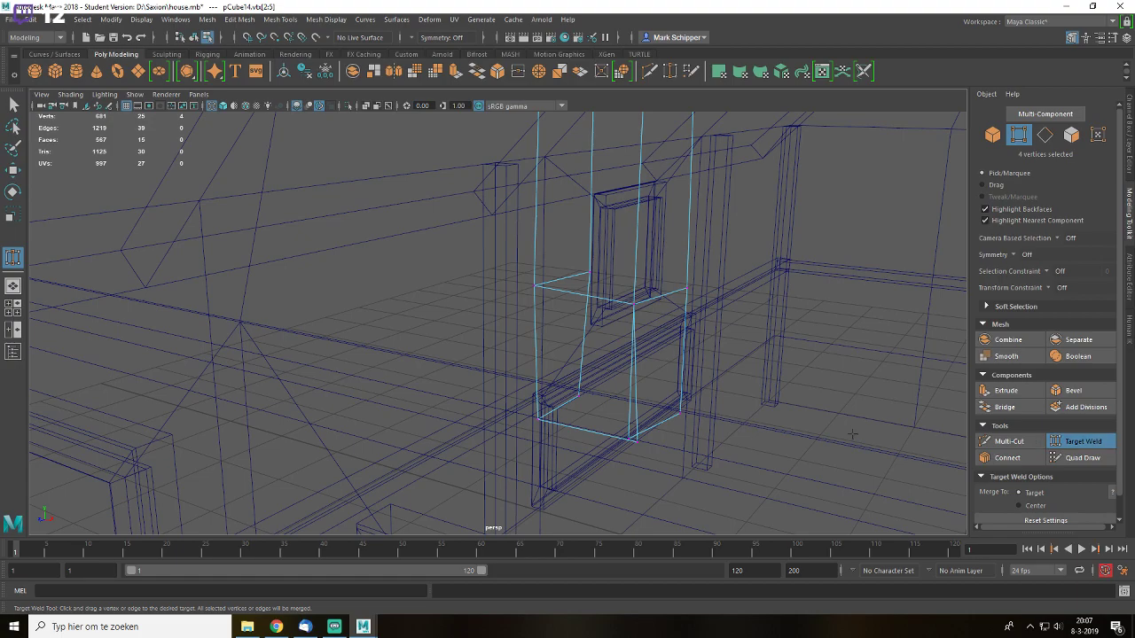
{"action": "left_click_drag", "start_coordinate": [634, 440], "coordinate": [646, 449]}
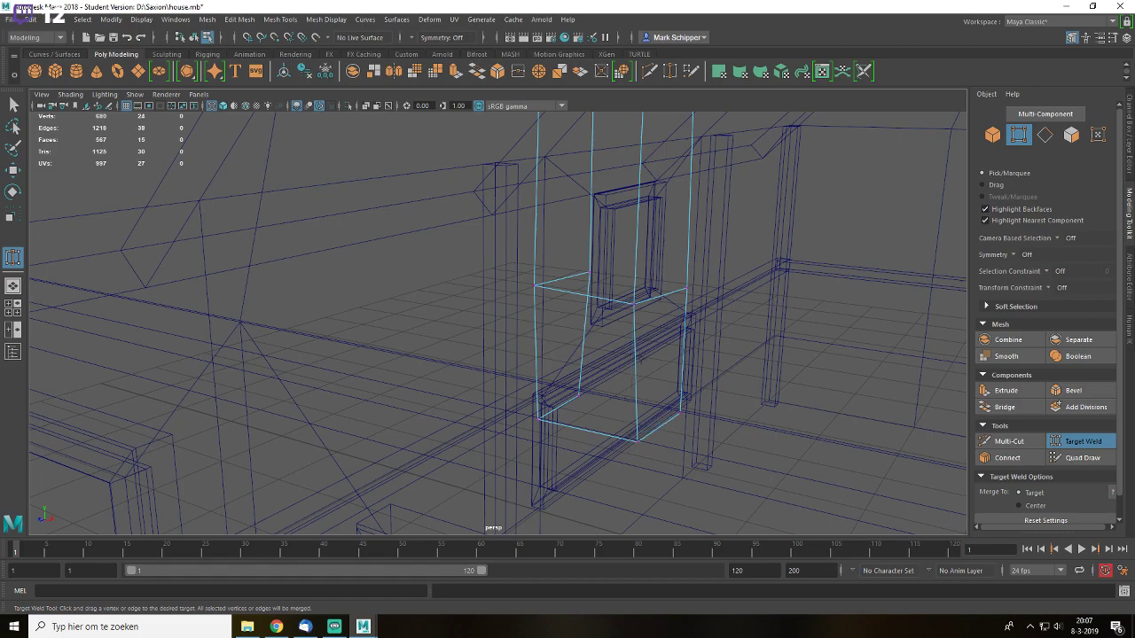
- Bevel both long front edges of the gable post with a fraction of 0.2
{"action": "left_click_drag", "start_coordinate": [631, 372], "coordinate": [610, 350], "text": "alt"}
{"action": "key", "text": "q"}
{"action": "mouse_move", "coordinate": [542, 281]}
{"action": "right_mouse_down"}
{"action": "mouse_move", "coordinate": [588, 183]}
{"action": "mouse_move", "coordinate": [599, 249]}
{"action": "mouse_move", "coordinate": [535, 259]}
{"action": "mouse_move", "coordinate": [536, 213]}
{"action": "right_mouse_up"}
{"action": "key", "text": "5"}
{"action": "double_click", "coordinate": [563, 262]}
{"action": "double_click", "coordinate": [528, 327], "text": "shift"}
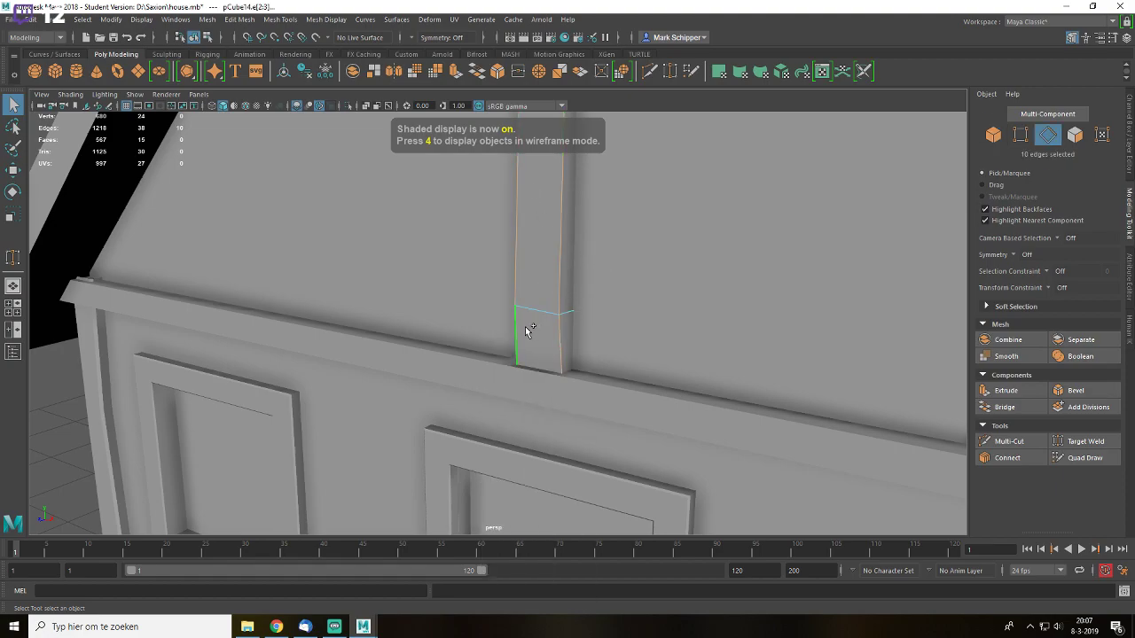
{"action": "middle_click_drag", "start_coordinate": [564, 195], "coordinate": [579, 308], "text": "alt"}
{"action": "right_click_drag", "start_coordinate": [579, 308], "coordinate": [514, 312], "text": "alt"}
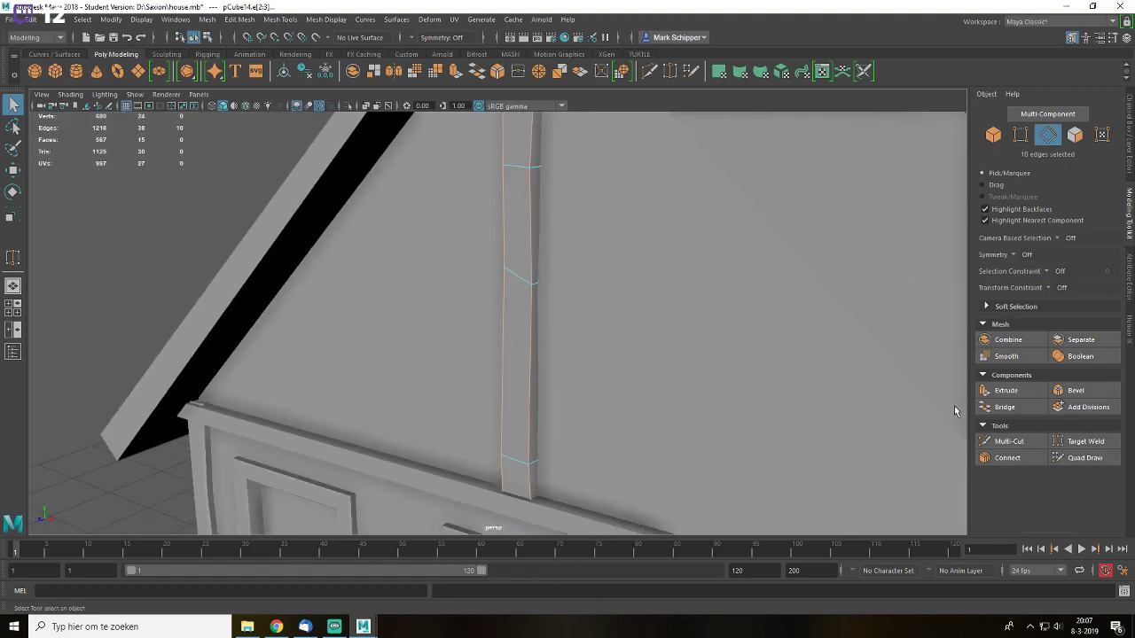
{"action": "left_click", "coordinate": [1070, 390]}
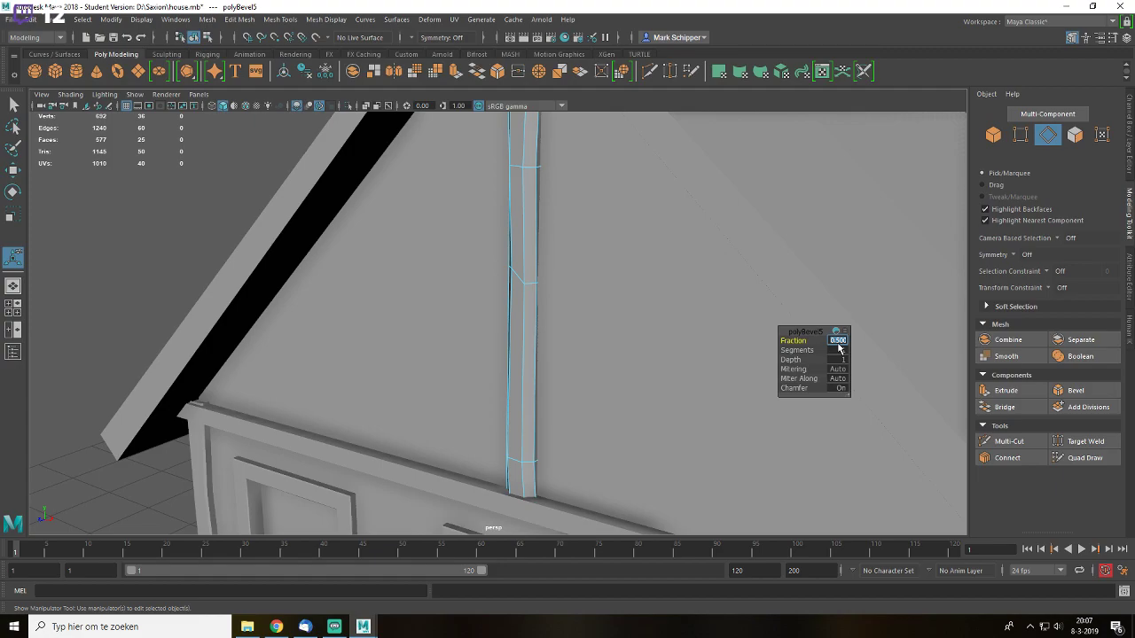
{"action": "type", "text": ".2"}
{"action": "key", "text": "Return"}
- Return to object mode with the gable post deselected and save the scene
{"action": "left_click_drag", "start_coordinate": [712, 348], "coordinate": [408, 268], "text": "alt"}
{"action": "key", "text": "q"}
{"action": "right_click_drag", "start_coordinate": [528, 203], "coordinate": [585, 186]}
{"action": "scroll", "coordinate": [712, 285], "scroll_direction": "down", "scroll_amount": 5}
{"action": "left_click", "coordinate": [713, 286]}
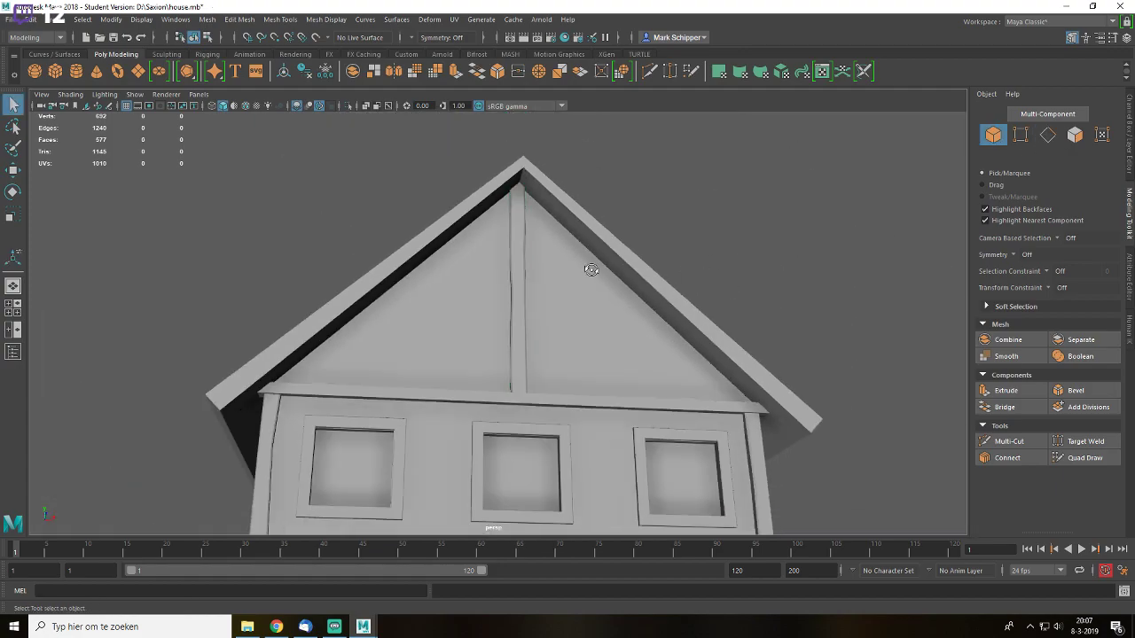
{"action": "left_click_drag", "start_coordinate": [585, 263], "coordinate": [642, 292], "text": "alt"}
{"action": "key", "text": "ctrl+s"}
- Insert four edge loops across the horizontal beam below the front gable using Connect
{"action": "left_click", "coordinate": [542, 322]}
{"action": "scroll", "coordinate": [545, 348], "scroll_direction": "down", "scroll_amount": 5}
{"action": "left_click_drag", "start_coordinate": [543, 349], "coordinate": [531, 410], "text": "alt"}
{"action": "scroll", "coordinate": [469, 380], "scroll_direction": "up", "scroll_amount": 5}
{"action": "left_click", "coordinate": [531, 410]}
{"action": "left_click_drag", "start_coordinate": [650, 412], "coordinate": [602, 422], "text": "alt"}
{"action": "middle_click_drag", "start_coordinate": [602, 422], "coordinate": [645, 332], "text": "alt"}
{"action": "scroll", "coordinate": [647, 332], "scroll_direction": "up", "scroll_amount": 4}
{"action": "right_click_drag", "start_coordinate": [675, 312], "coordinate": [673, 285]}
{"action": "left_click", "coordinate": [678, 300]}
{"action": "left_click", "coordinate": [1007, 457]}
- Shift edge loops of the gable's horizontal beam slightly up or down and scale one for an uneven shape
{"action": "double_click", "coordinate": [566, 330]}
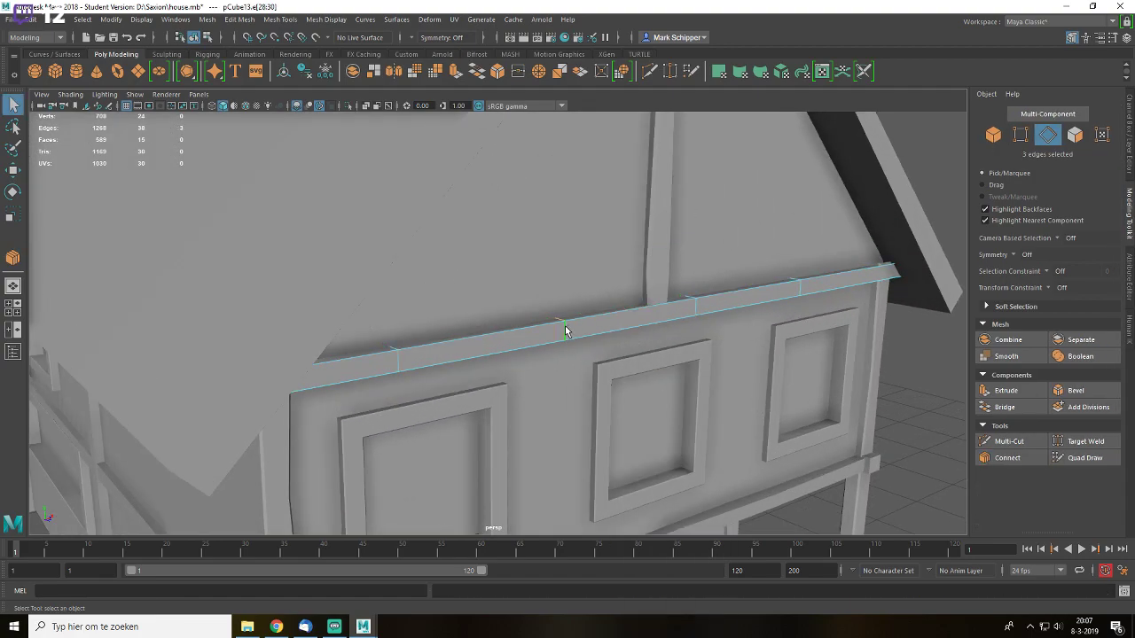
{"action": "key", "text": "e"}
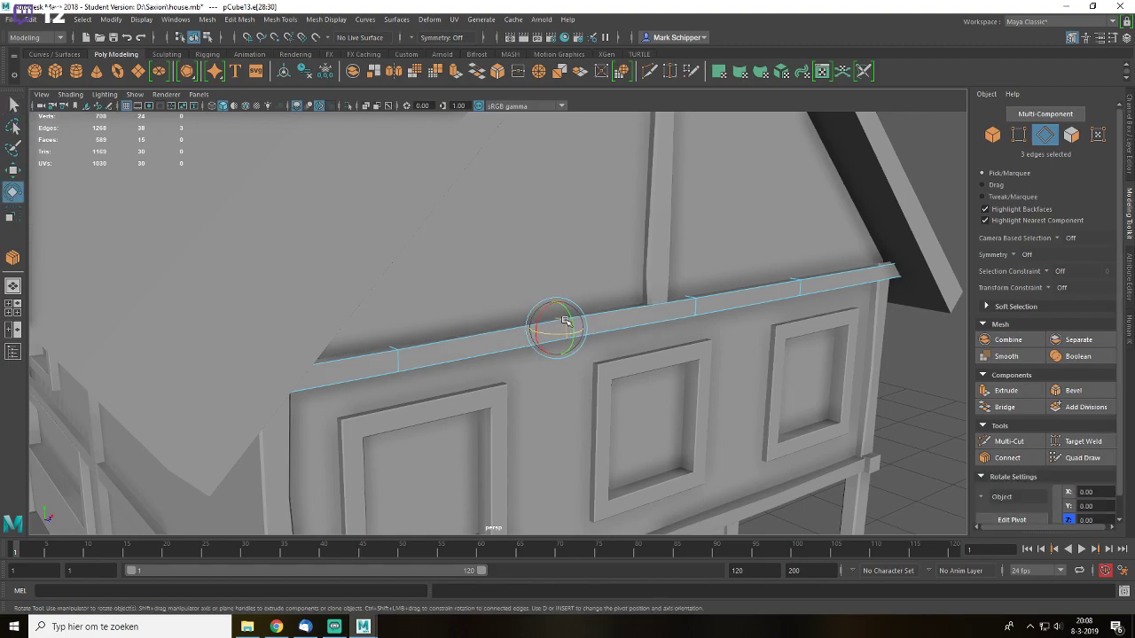
{"action": "key", "text": "w"}
{"action": "left_click_drag", "start_coordinate": [559, 309], "coordinate": [559, 307]}
{"action": "double_click", "coordinate": [801, 292]}
{"action": "left_click_drag", "start_coordinate": [793, 261], "coordinate": [792, 269]}
{"action": "left_click_drag", "start_coordinate": [728, 292], "coordinate": [666, 300], "text": "alt"}
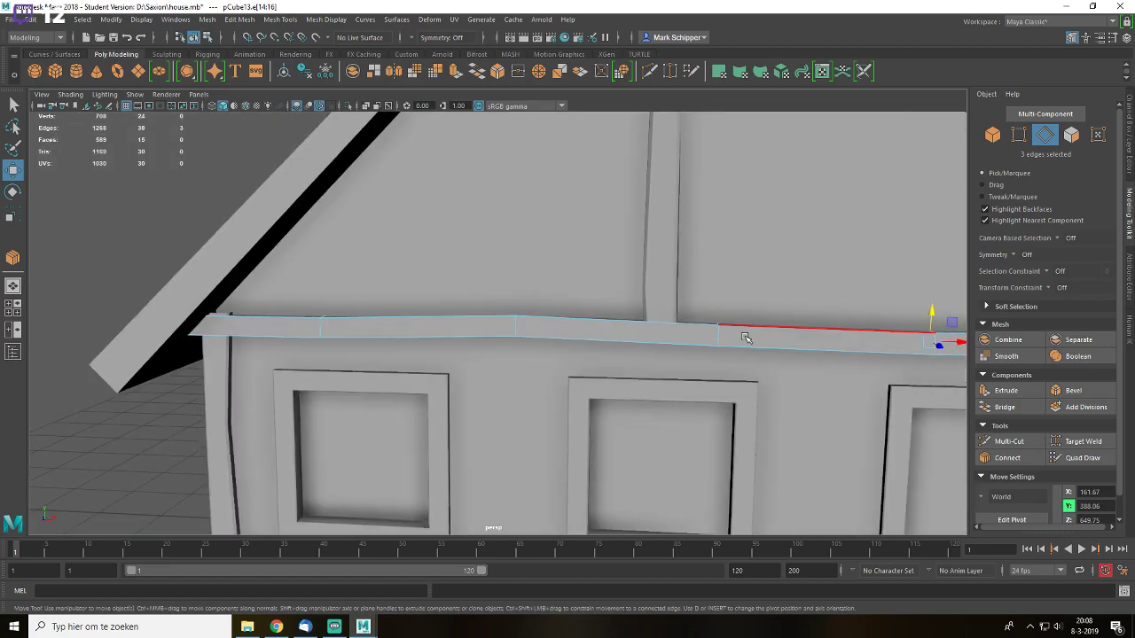
{"action": "key", "text": "r"}
{"action": "left_click_drag", "start_coordinate": [927, 366], "coordinate": [926, 361]}
{"action": "middle_click_drag", "start_coordinate": [683, 333], "coordinate": [377, 336], "text": "alt"}
- Bevel the long front edges of the gable's horizontal beam with a fraction of 0.2
{"action": "key", "text": "q"}
{"action": "left_click_drag", "start_coordinate": [691, 337], "coordinate": [731, 343], "text": "alt"}
{"action": "right_click_drag", "start_coordinate": [739, 287], "coordinate": [734, 326]}
{"action": "key", "text": "4"}
{"action": "mouse_move", "coordinate": [735, 326]}
{"action": "left_mouse_down", "text": "alt"}
{"action": "mouse_move", "coordinate": [626, 354]}
{"action": "mouse_move", "coordinate": [396, 311]}
{"action": "mouse_move", "coordinate": [598, 302]}
{"action": "mouse_move", "coordinate": [729, 323]}
{"action": "left_mouse_up", "text": "alt"}
{"action": "key", "text": "F10"}
{"action": "double_click", "coordinate": [739, 334]}
{"action": "left_click", "coordinate": [1100, 390]}
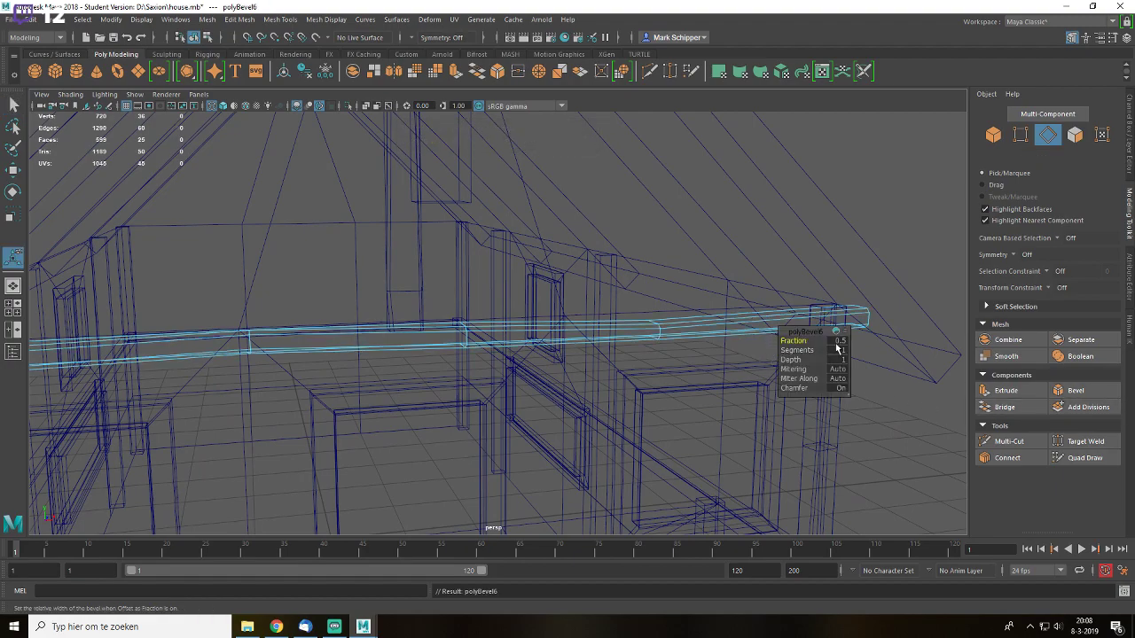
{"action": "type", "text": "1"}
{"action": "key", "text": "Return"}
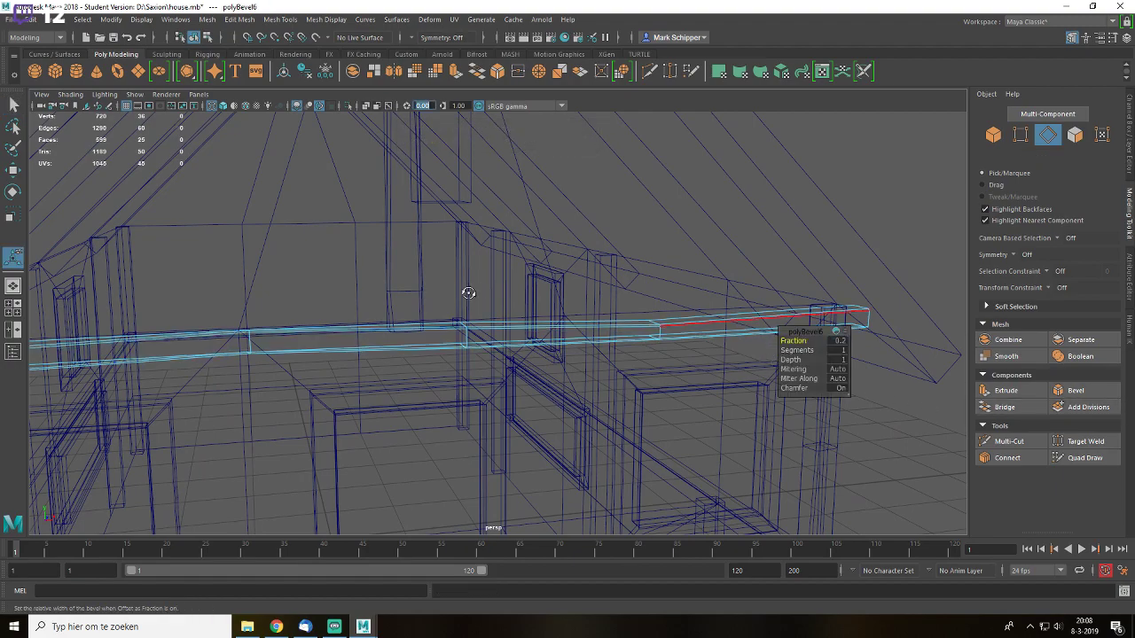
- Return to shaded display and object mode, and save the scene
{"action": "left_click_drag", "start_coordinate": [468, 286], "coordinate": [512, 320], "text": "alt"}
{"action": "key", "text": "q"}
{"action": "key", "text": "5"}
{"action": "right_click_drag", "start_coordinate": [547, 361], "coordinate": [635, 326]}
{"action": "scroll", "coordinate": [637, 325], "scroll_direction": "down", "scroll_amount": 3}
{"action": "left_click", "coordinate": [540, 370]}
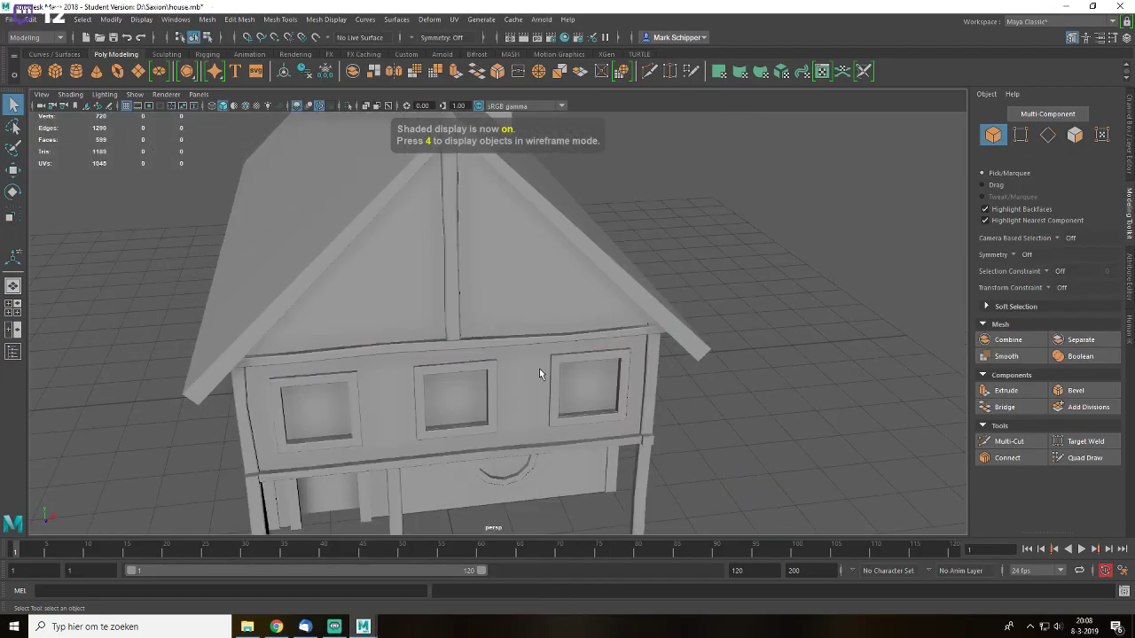
{"action": "left_click_drag", "start_coordinate": [578, 330], "coordinate": [608, 308], "text": "alt"}
{"action": "key", "text": "ctrl+s"}
{"action": "key", "text": "Return"}
- Duplicate the gable post and place the copy on the upper floor between the window above the door and the middle window
{"action": "scroll", "coordinate": [624, 346], "scroll_direction": "down", "scroll_amount": 3}
{"action": "left_click_drag", "start_coordinate": [622, 357], "coordinate": [702, 356], "text": "alt"}
{"action": "scroll", "coordinate": [686, 351], "scroll_direction": "up", "scroll_amount": 5}
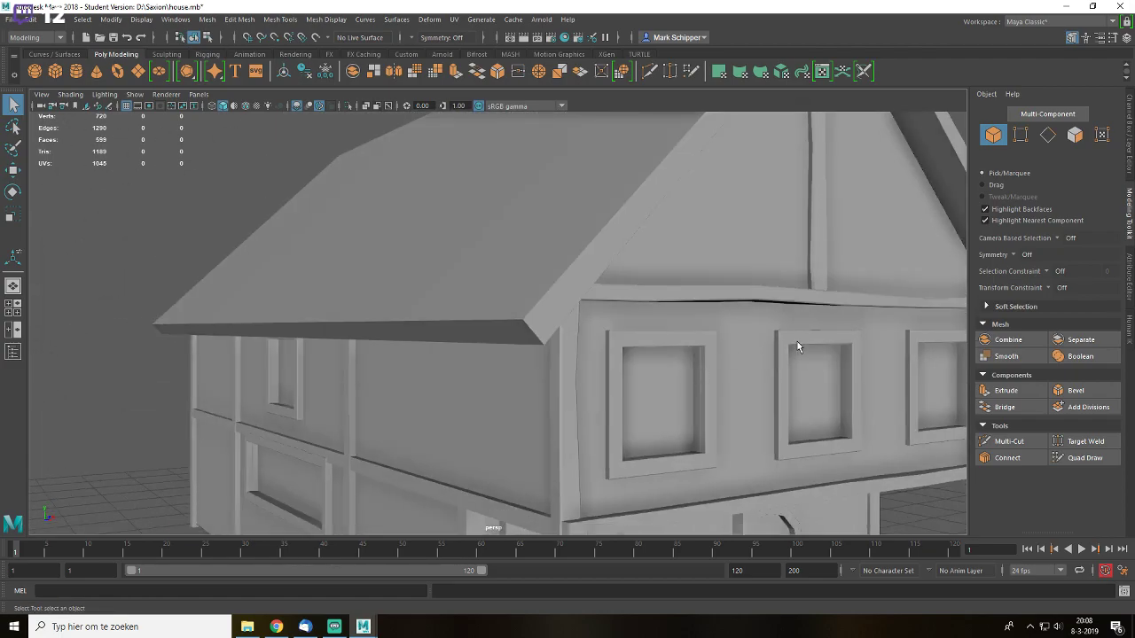
{"action": "scroll", "coordinate": [642, 378], "scroll_direction": "down", "scroll_amount": 4}
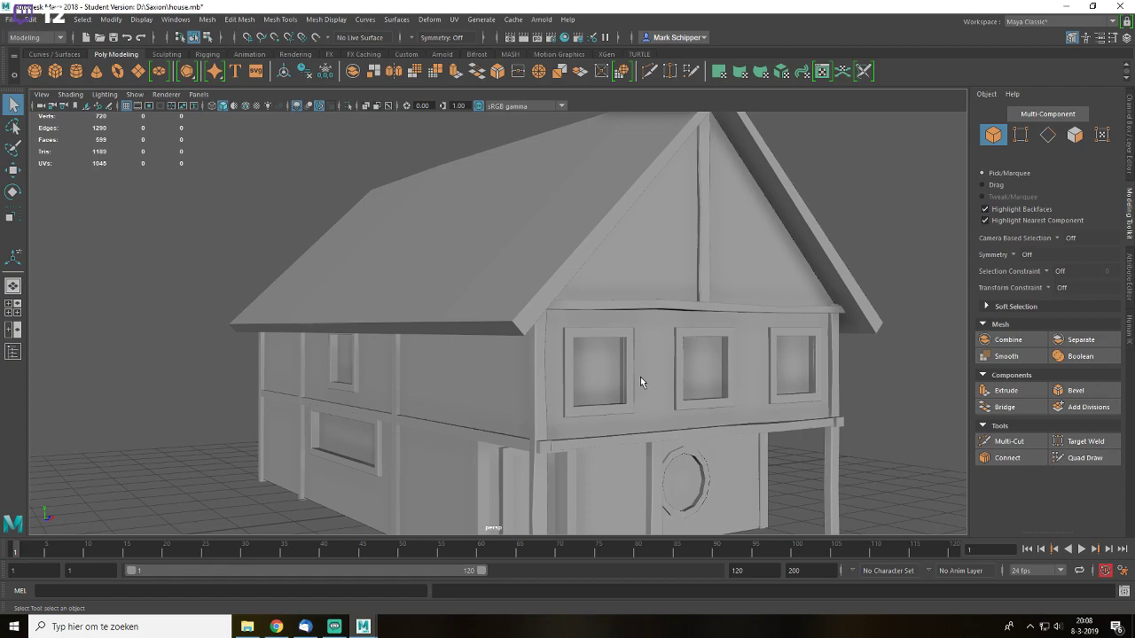
{"action": "left_click_drag", "start_coordinate": [714, 282], "coordinate": [607, 287], "text": "alt"}
{"action": "left_click", "coordinate": [603, 245]}
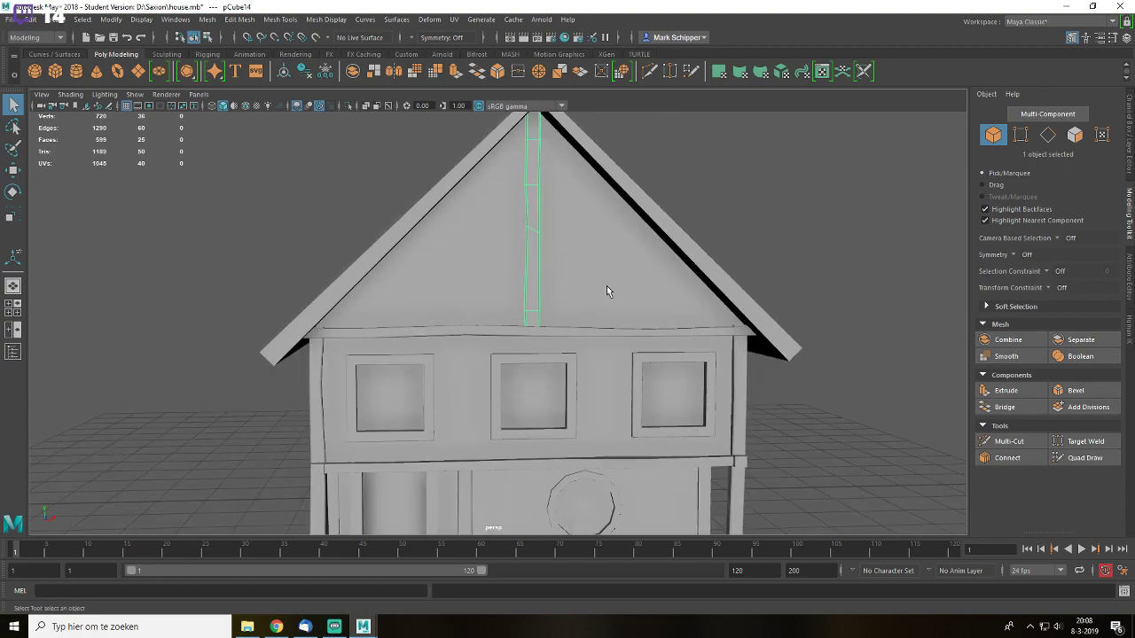
{"action": "key", "text": "w"}
{"action": "scroll", "coordinate": [618, 303], "scroll_direction": "down", "scroll_amount": 5}
{"action": "scroll", "coordinate": [591, 342], "scroll_direction": "up", "scroll_amount": 5}
{"action": "left_click_drag", "start_coordinate": [551, 238], "coordinate": [485, 382]}
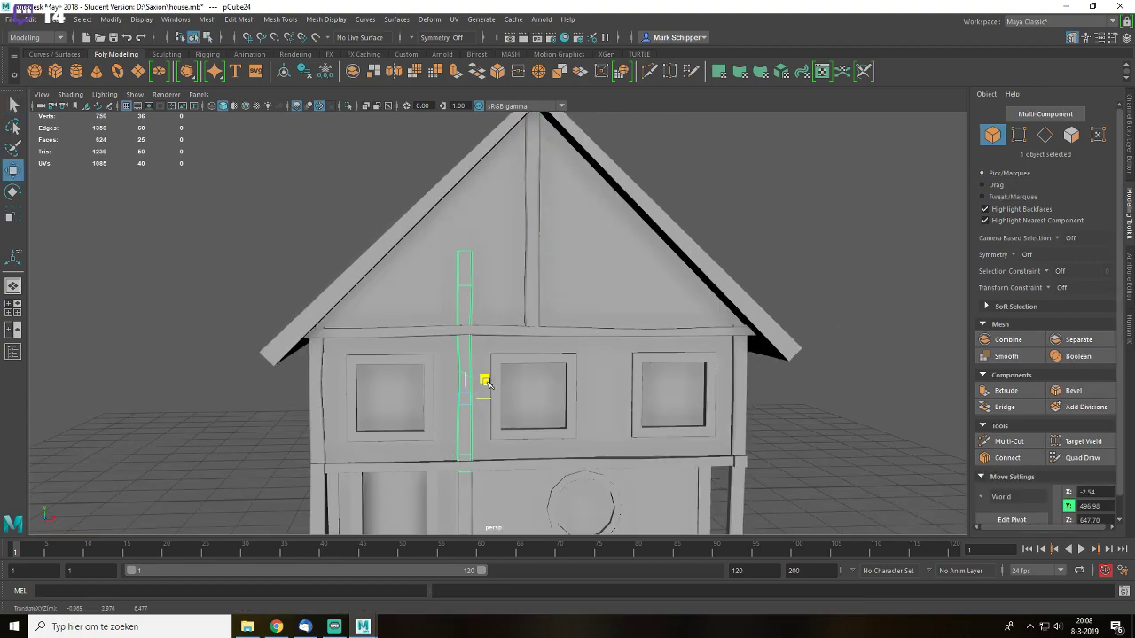
- Compress the copied post's upper vertices vertically and lower them so its top meets the gable's horizontal beam
{"action": "key", "text": "q"}
{"action": "right_click_drag", "start_coordinate": [462, 289], "coordinate": [432, 282]}
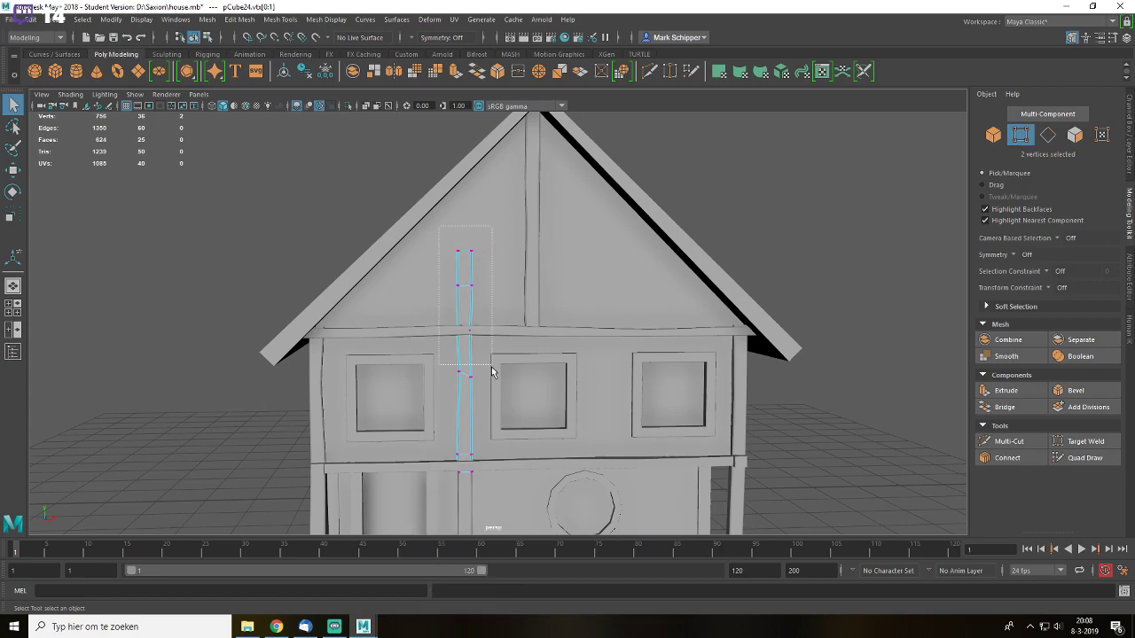
{"action": "left_click_drag", "start_coordinate": [492, 366], "coordinate": [492, 367]}
{"action": "key", "text": "r"}
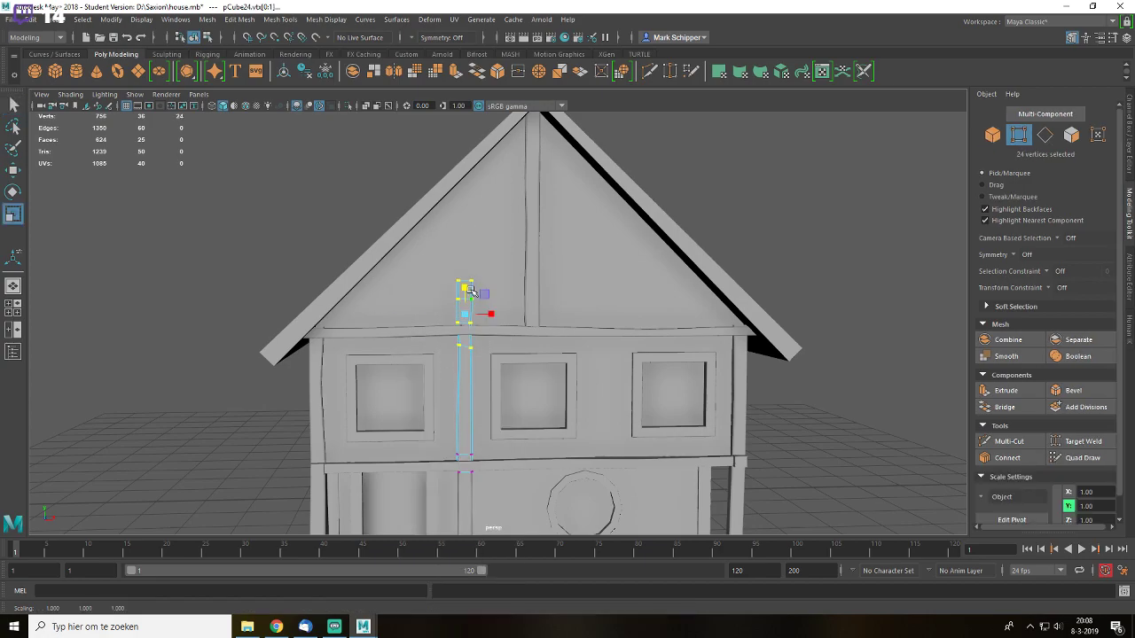
{"action": "key", "text": "w"}
{"action": "left_click_drag", "start_coordinate": [465, 304], "coordinate": [470, 346]}
- Raise the copied post's bottom vertices to meet the lower horizontal beam and return to object mode
{"action": "middle_click_drag", "start_coordinate": [512, 493], "coordinate": [567, 344], "text": "alt"}
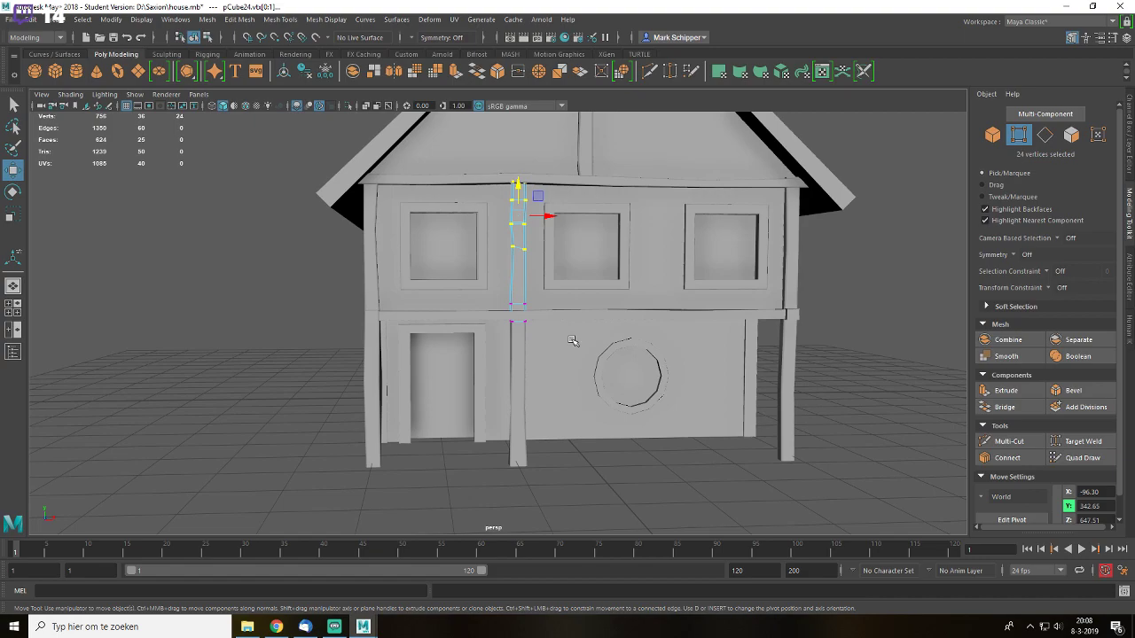
{"action": "scroll", "coordinate": [581, 338], "scroll_direction": "up", "scroll_amount": 5}
{"action": "left_click_drag", "start_coordinate": [535, 457], "coordinate": [514, 410], "text": "alt"}
{"action": "left_click_drag", "start_coordinate": [467, 356], "coordinate": [551, 443]}
{"action": "left_click_drag", "start_coordinate": [515, 397], "coordinate": [517, 383]}
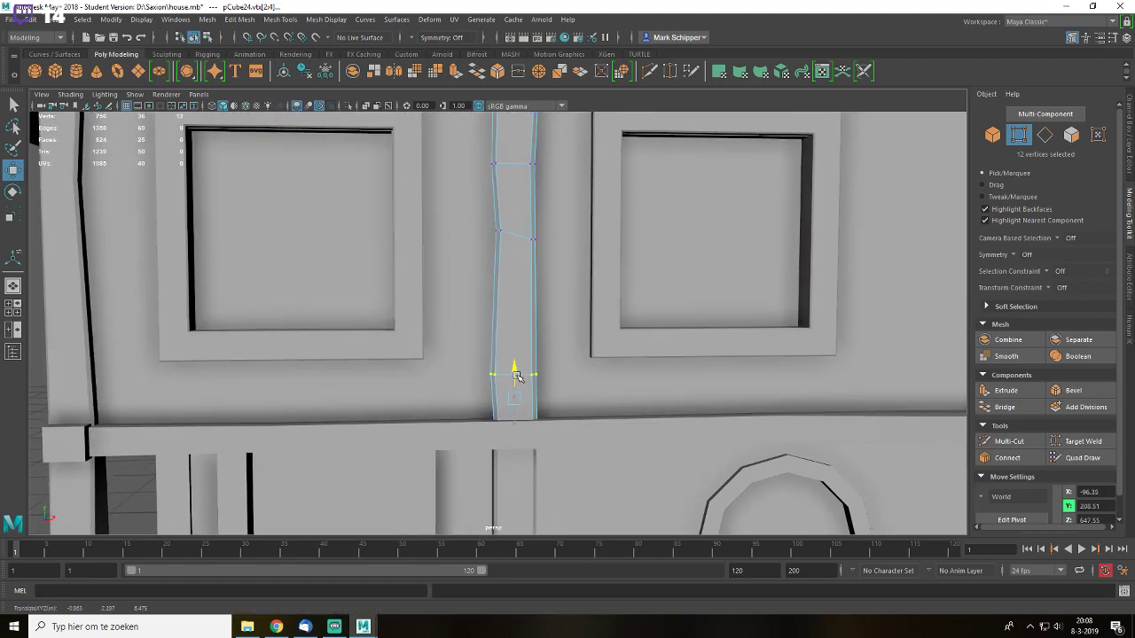
{"action": "key", "text": "q"}
{"action": "right_click_drag", "start_coordinate": [513, 285], "coordinate": [565, 268]}
{"action": "scroll", "coordinate": [487, 347], "scroll_direction": "down", "scroll_amount": 7}
{"action": "left_click", "coordinate": [755, 376]}
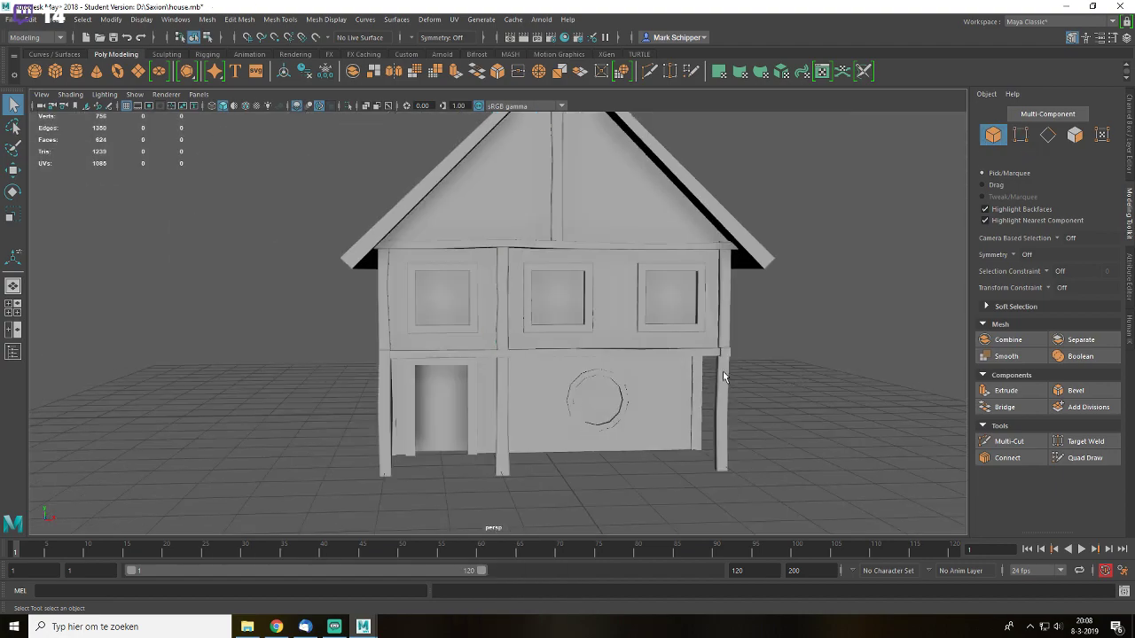
- Duplicate the upper-floor post and move the copy sideways between the middle window and the window farthest from the door
{"action": "left_click_drag", "start_coordinate": [509, 347], "coordinate": [612, 343], "text": "alt"}
{"action": "scroll", "coordinate": [621, 336], "scroll_direction": "up", "scroll_amount": 3}
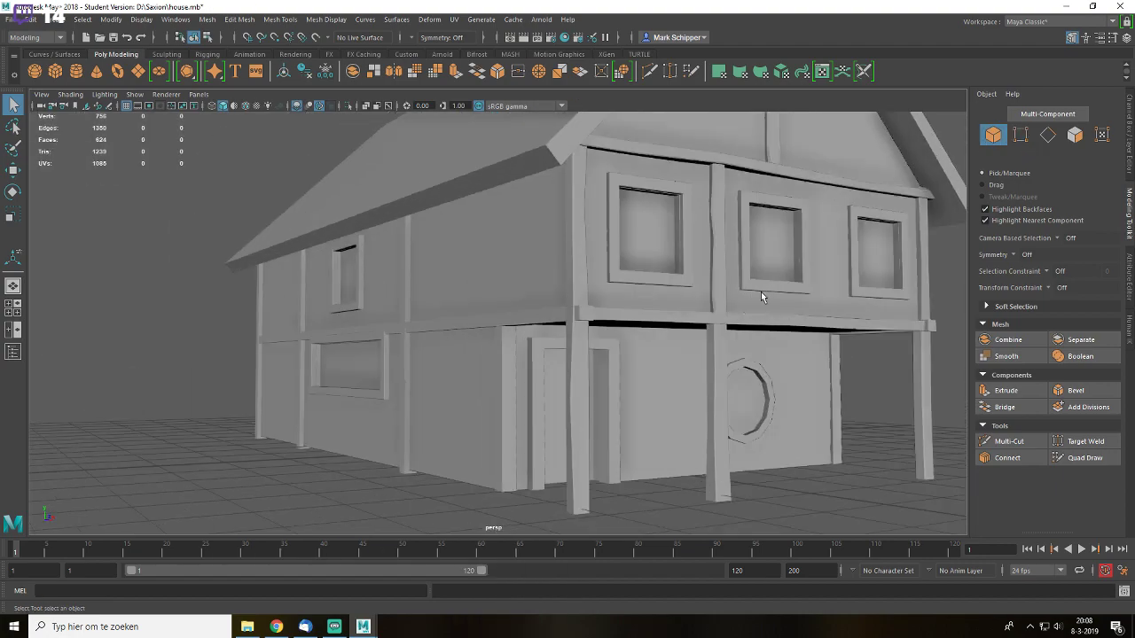
{"action": "left_click_drag", "start_coordinate": [756, 293], "coordinate": [634, 346], "text": "alt"}
{"action": "left_click", "coordinate": [636, 308]}
{"action": "right_click_drag", "start_coordinate": [635, 308], "coordinate": [670, 239]}
{"action": "left_click", "coordinate": [892, 306]}
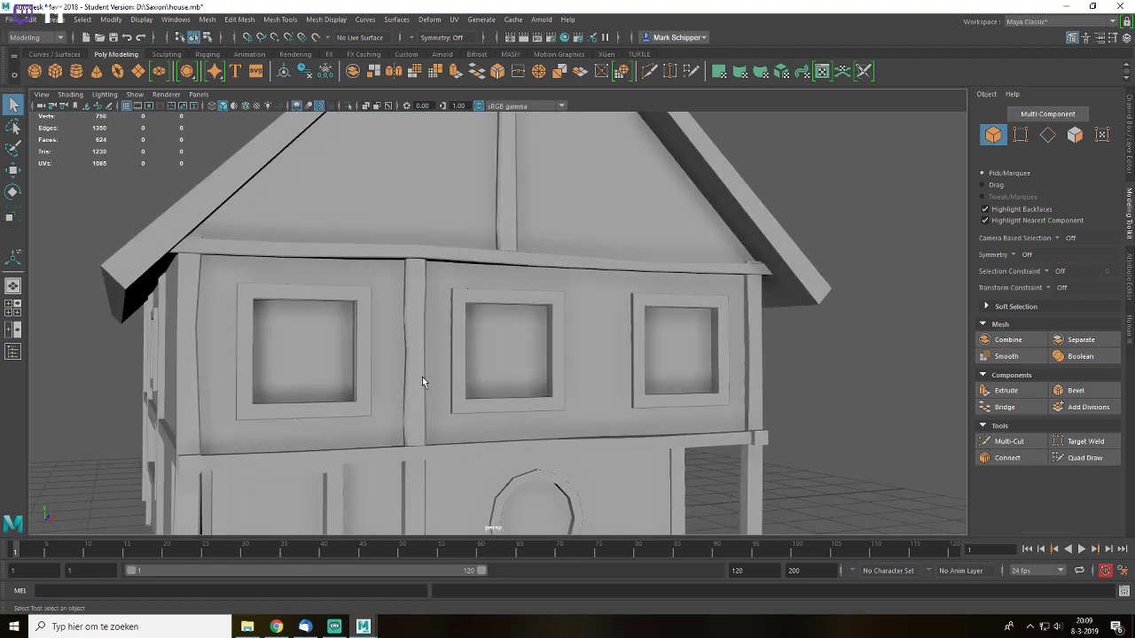
{"action": "left_click", "coordinate": [421, 377]}
{"action": "key", "text": "w"}
{"action": "left_click_drag", "start_coordinate": [446, 355], "coordinate": [625, 355]}
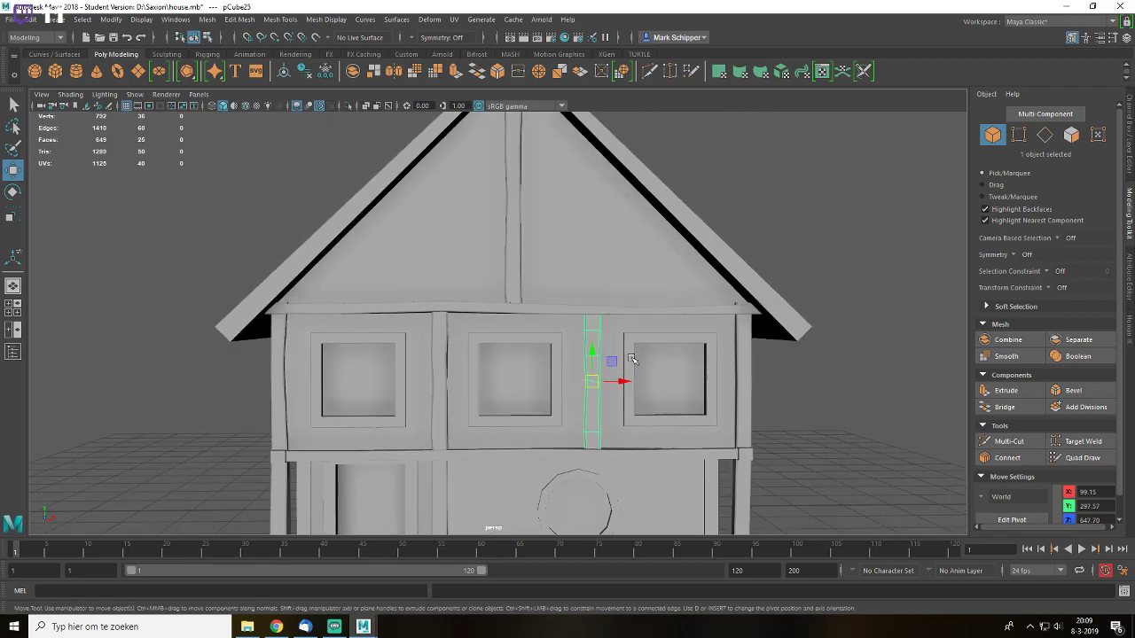
- Duplicate the upper-floor post, move the copy up into the gable and rotate it diagonally by about 44 degrees
{"action": "left_click_drag", "start_coordinate": [611, 363], "coordinate": [609, 219]}
{"action": "key", "text": "e"}
{"action": "key", "text": "r"}
{"action": "key", "text": "w"}
- Stretch the diagonal beam lengthwise to a Y scale of about 1.28 to span from the horizontal beam to the roof edge
{"action": "scroll", "coordinate": [606, 221], "scroll_direction": "up", "scroll_amount": 3}
{"action": "key", "text": "r"}
{"action": "middle_click_drag", "start_coordinate": [638, 203], "coordinate": [635, 305], "text": "alt"}
{"action": "left_click_drag", "start_coordinate": [622, 323], "coordinate": [615, 329]}
- Push the diagonal beam slightly back in depth toward the gable wall and deselect it
{"action": "key", "text": "w"}
{"action": "key", "text": "f"}
{"action": "left_click_drag", "start_coordinate": [582, 365], "coordinate": [600, 369], "text": "alt"}
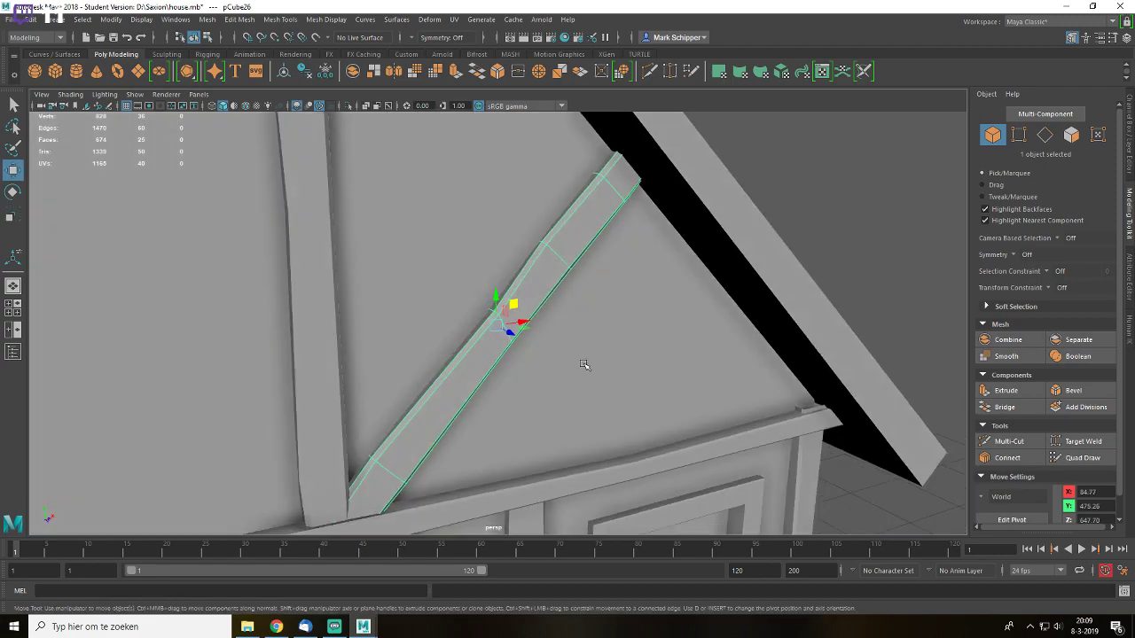
{"action": "left_click_drag", "start_coordinate": [511, 333], "coordinate": [512, 334]}
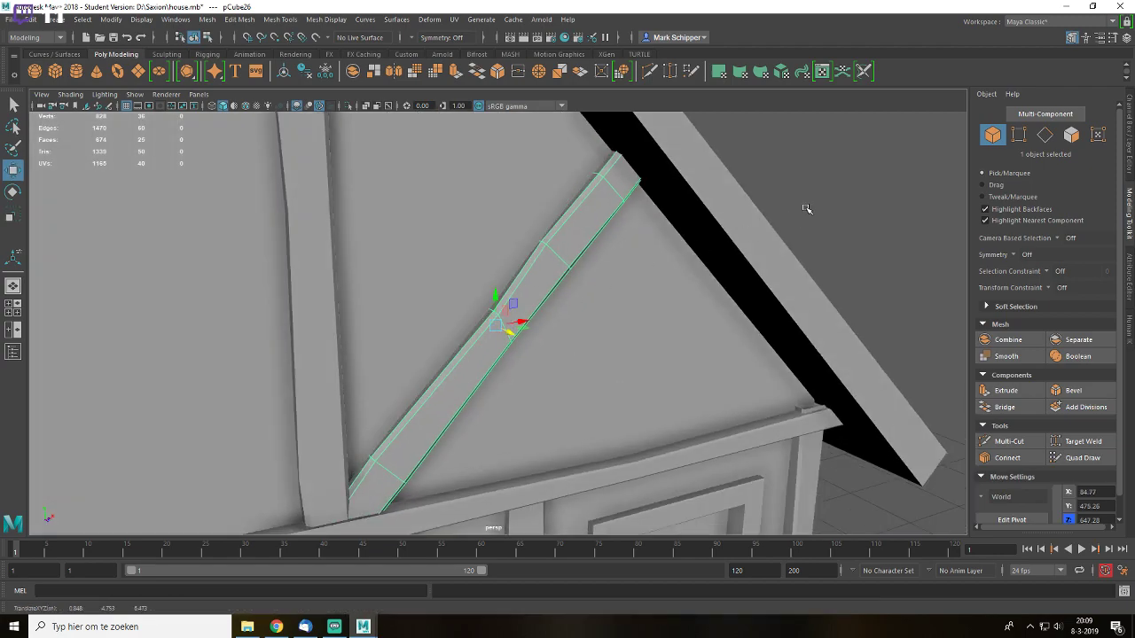
{"action": "left_click", "coordinate": [807, 209]}
- Examine the diagonal beam's placement on the front facade from a distance and from several angles
{"action": "scroll", "coordinate": [598, 322], "scroll_direction": "down", "scroll_amount": 4}
{"action": "left_click_drag", "start_coordinate": [597, 322], "coordinate": [586, 294], "text": "alt"}
{"action": "scroll", "coordinate": [524, 306], "scroll_direction": "down", "scroll_amount": 6}
{"action": "scroll", "coordinate": [603, 307], "scroll_direction": "down", "scroll_amount": 5}
{"action": "left_click_drag", "start_coordinate": [496, 320], "coordinate": [541, 349], "text": "alt"}
{"action": "middle_click_drag", "start_coordinate": [540, 349], "coordinate": [623, 334], "text": "alt"}
{"action": "scroll", "coordinate": [623, 335], "scroll_direction": "up", "scroll_amount": 6}
{"action": "left_click_drag", "start_coordinate": [676, 326], "coordinate": [650, 285], "text": "alt"}
- Duplicate the gable's diagonal beam and flip the copy by setting its Scale X to -1
{"action": "left_click", "coordinate": [582, 266]}
{"action": "scroll", "coordinate": [634, 280], "scroll_direction": "up", "scroll_amount": 5}
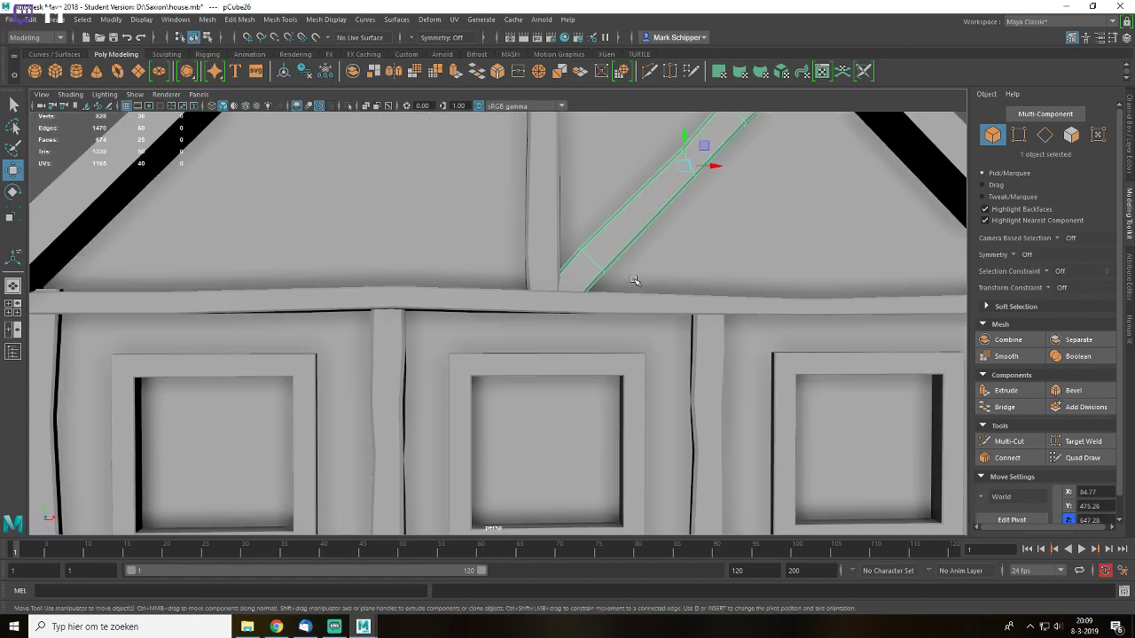
{"action": "left_click", "coordinate": [1127, 167]}
{"action": "middle_click_drag", "start_coordinate": [689, 243], "coordinate": [735, 325], "text": "alt"}
{"action": "key", "text": "ctrl+d"}
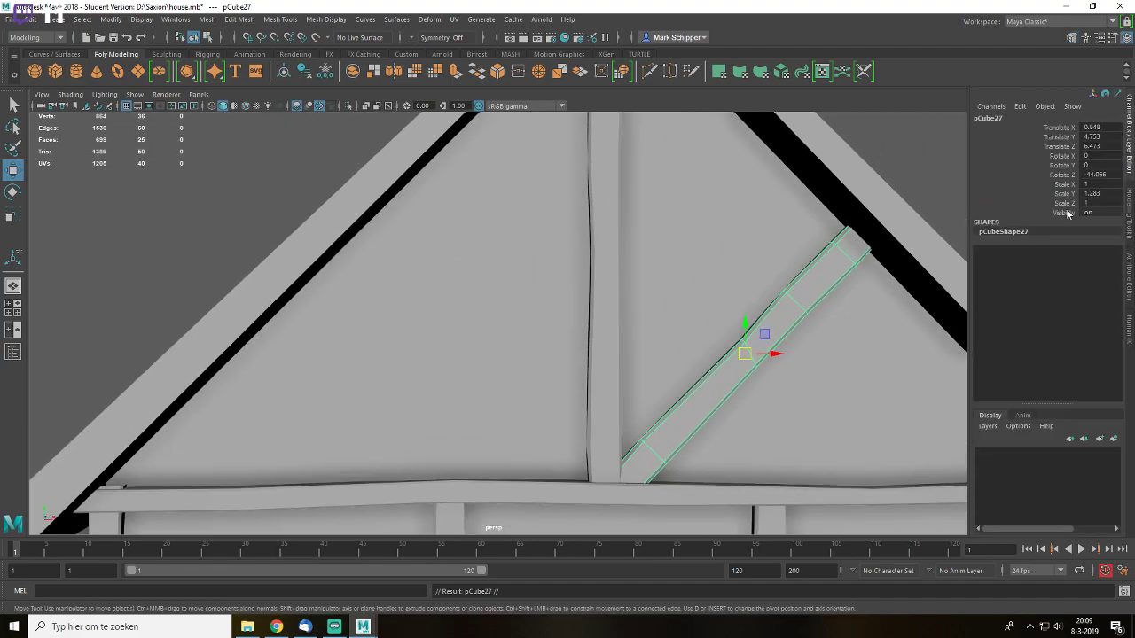
{"action": "type", "text": "-1"}
{"action": "key", "text": "Return"}
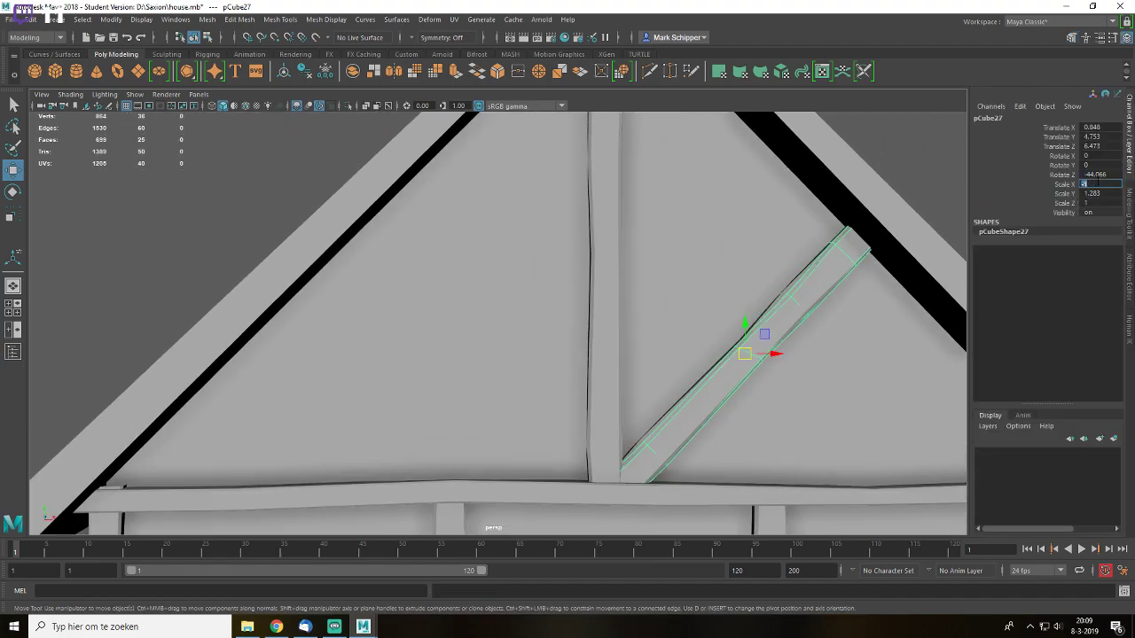
- Flip the selected diagonal brace by setting Scale X to 1 and Scale Y to -1.283, undoing a trial Scale Z of -1
{"action": "type", "text": "1"}
{"action": "left_click", "coordinate": [1090, 193]}
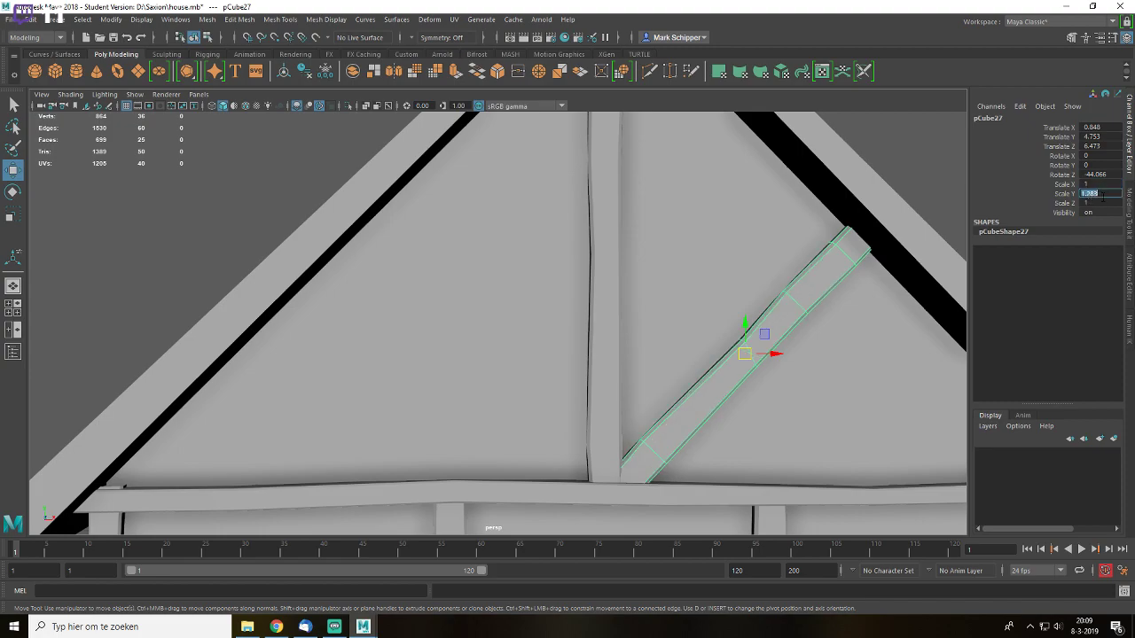
{"action": "key", "text": "Return"}
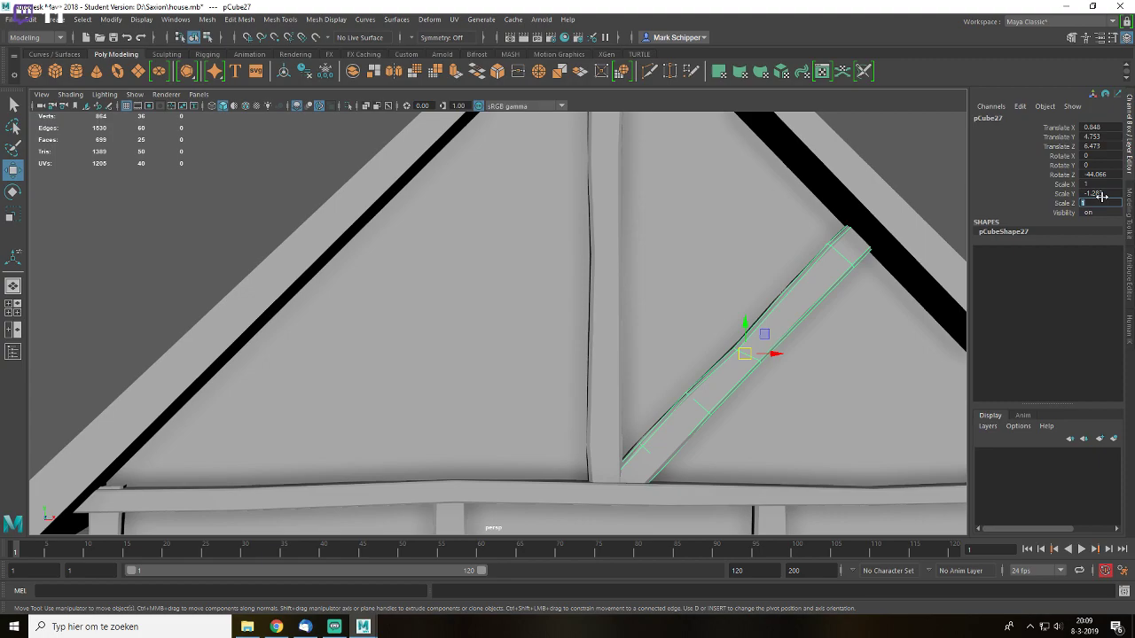
{"action": "key", "text": "Return"}
{"action": "middle_click_drag", "start_coordinate": [861, 298], "coordinate": [789, 319], "text": "alt"}
{"action": "key", "text": "ctrl+z"}
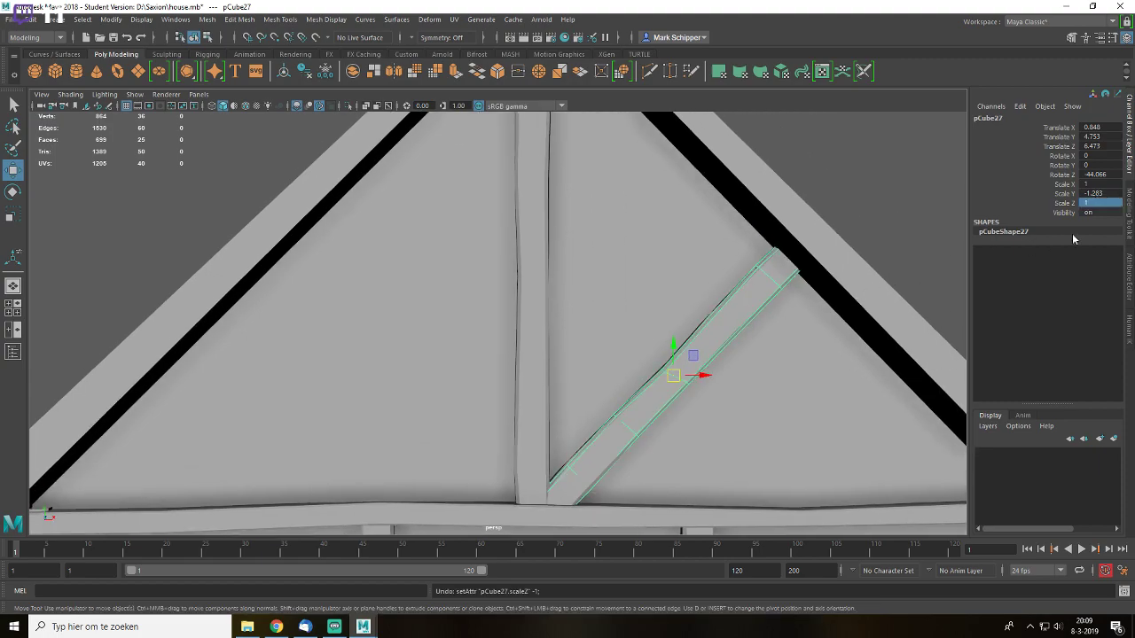
- Set the copied brace's Rotate Z to 44.066 and move it along X to about -0.87, opposite the existing brace
{"action": "left_click", "coordinate": [1094, 176]}
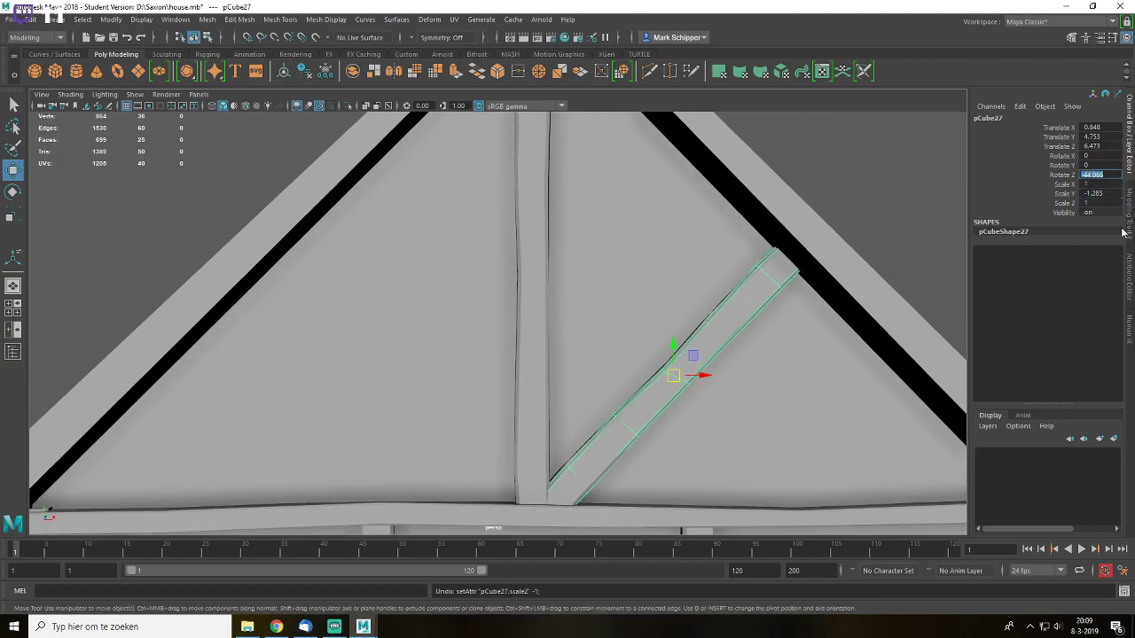
{"action": "type", "text": "-"}
{"action": "key", "text": "Return"}
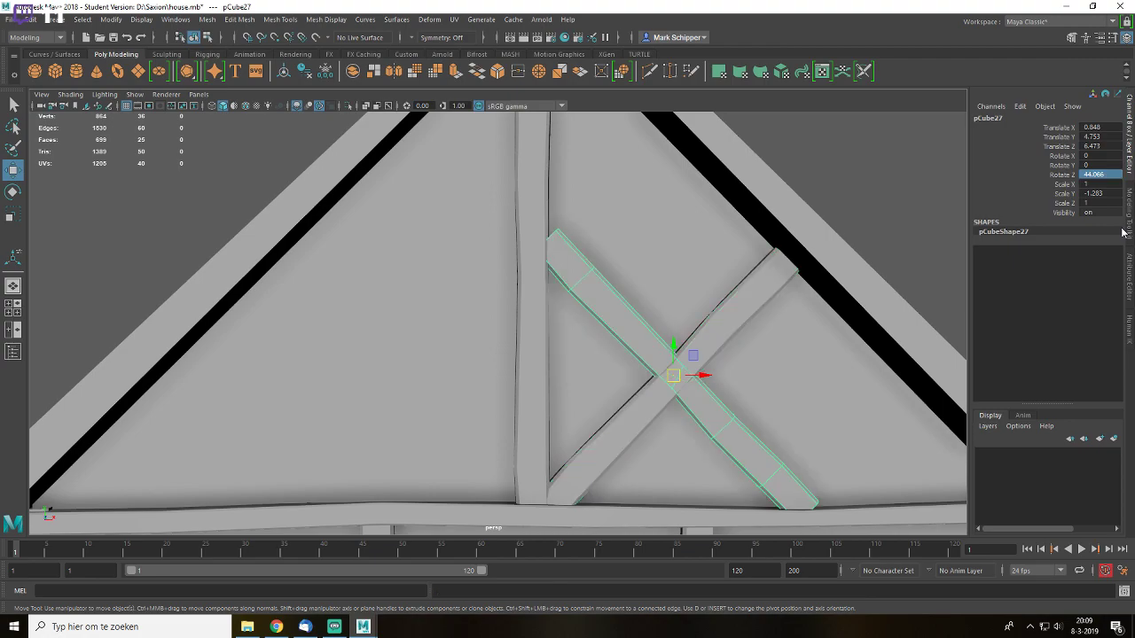
{"action": "scroll", "coordinate": [537, 354], "scroll_direction": "down", "scroll_amount": 2}
{"action": "left_click_drag", "start_coordinate": [704, 345], "coordinate": [498, 356]}
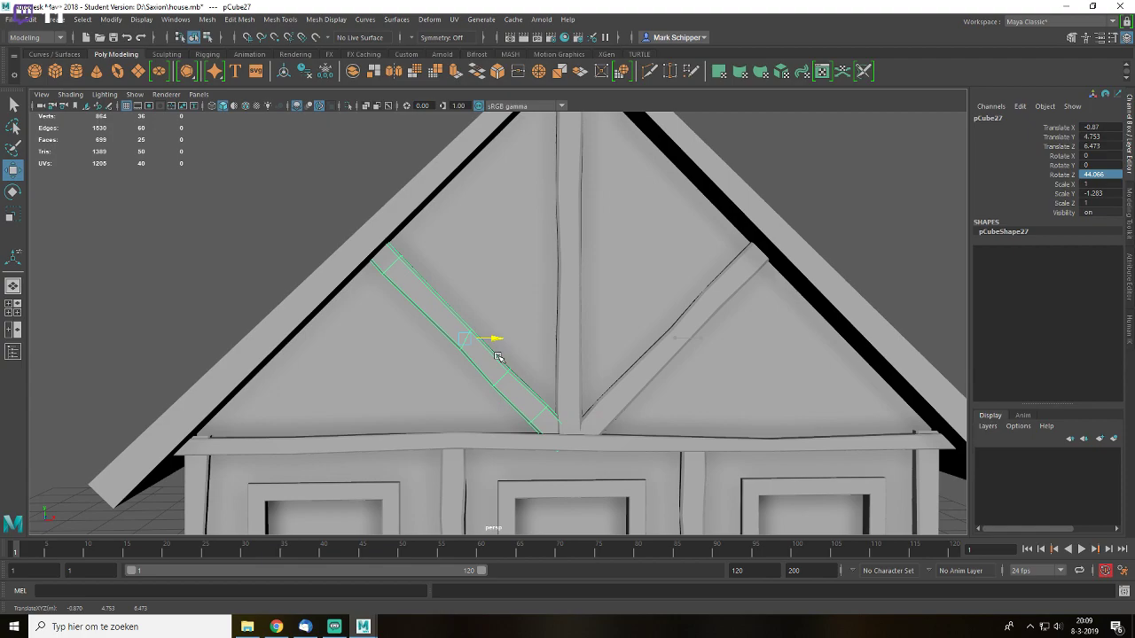
- Save the scene and review the gable's braces and centre post from several angles
{"action": "key", "text": "ctrl+s"}
{"action": "key", "text": "Return"}
{"action": "scroll", "coordinate": [735, 293], "scroll_direction": "down", "scroll_amount": 3}
{"action": "left_click", "coordinate": [814, 234]}
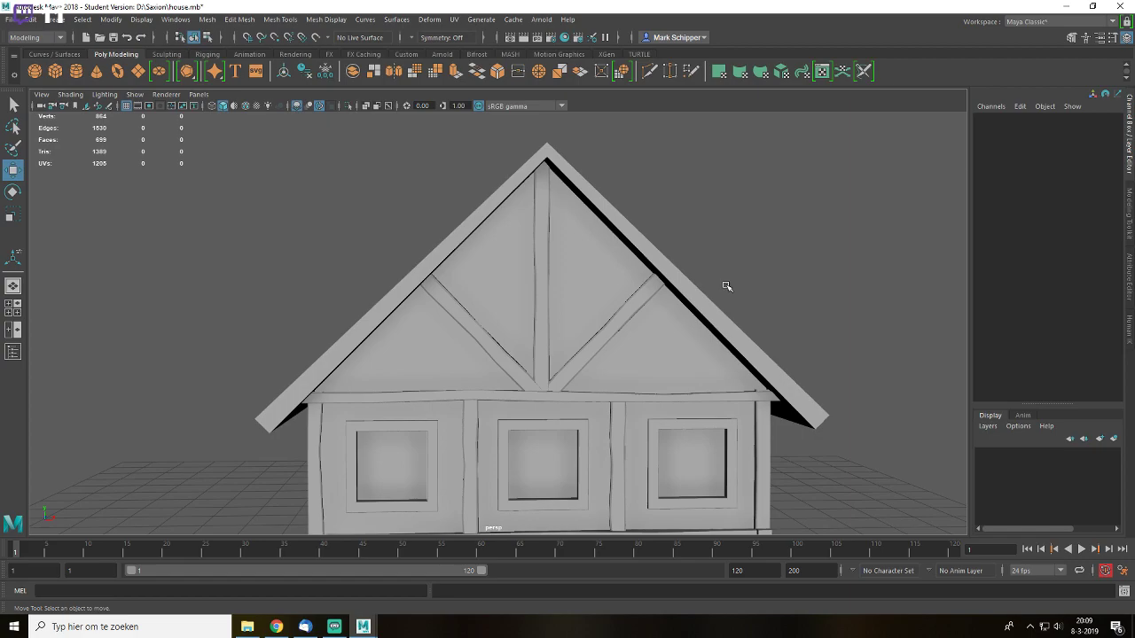
{"action": "scroll", "coordinate": [725, 285], "scroll_direction": "down", "scroll_amount": 3}
{"action": "scroll", "coordinate": [725, 286], "scroll_direction": "up", "scroll_amount": 4}
{"action": "left_click_drag", "start_coordinate": [725, 285], "coordinate": [659, 290], "text": "alt"}
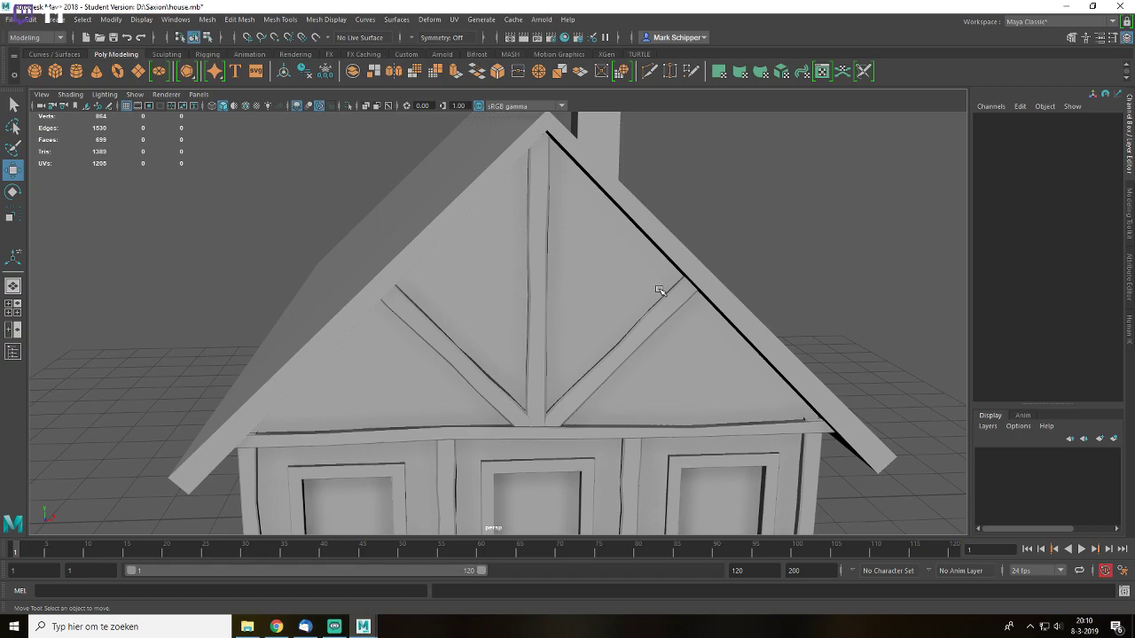
{"action": "scroll", "coordinate": [659, 290], "scroll_direction": "down", "scroll_amount": 5}
{"action": "left_click_drag", "start_coordinate": [661, 347], "coordinate": [562, 311], "text": "alt"}
{"action": "scroll", "coordinate": [585, 316], "scroll_direction": "up", "scroll_amount": 5}
{"action": "key", "text": "q"}
{"action": "key", "text": "ctrl+s"}
- Add four connecting edge loops across the plain vertical post beside the long window on the side wall
{"action": "scroll", "coordinate": [567, 312], "scroll_direction": "down", "scroll_amount": 5}
{"action": "key", "text": "w"}
{"action": "left_click_drag", "start_coordinate": [589, 355], "coordinate": [761, 360], "text": "alt"}
{"action": "scroll", "coordinate": [754, 360], "scroll_direction": "up", "scroll_amount": 3}
{"action": "left_click", "coordinate": [508, 376]}
{"action": "left_click_drag", "start_coordinate": [508, 376], "coordinate": [559, 339], "text": "alt"}
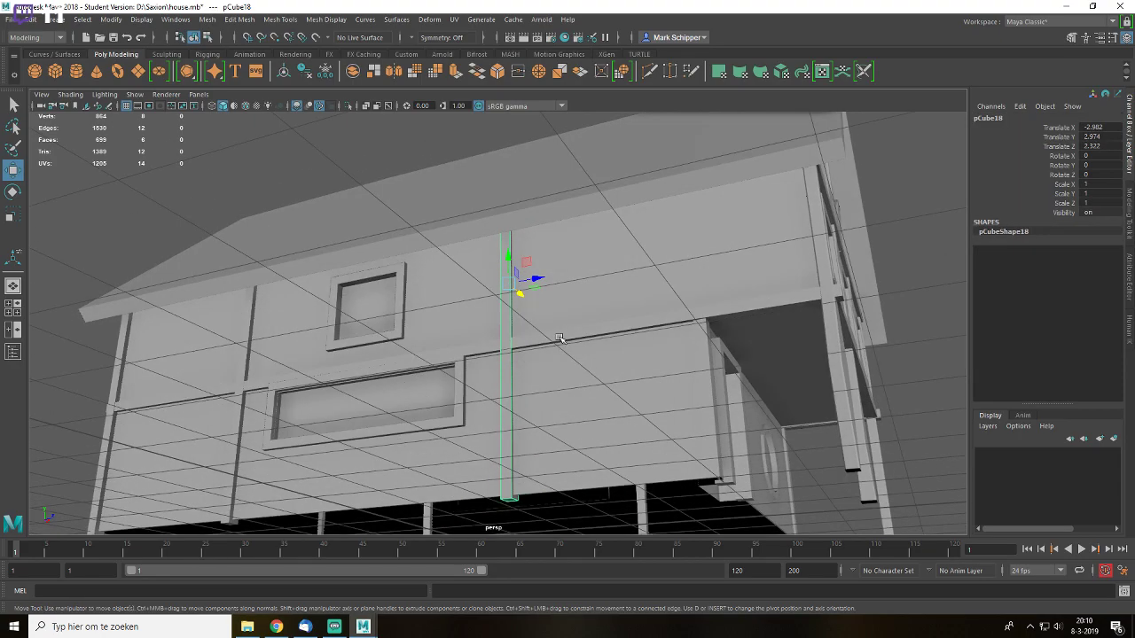
{"action": "right_click_drag", "start_coordinate": [505, 313], "coordinate": [498, 216]}
{"action": "left_click", "coordinate": [512, 292]}
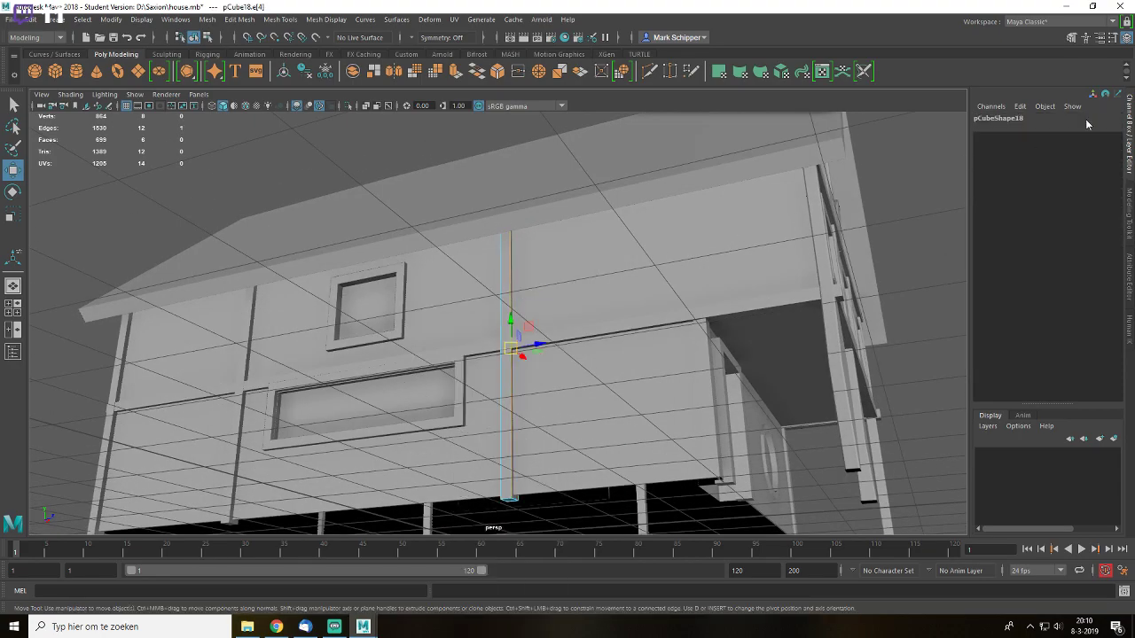
{"action": "left_click", "coordinate": [1071, 39]}
{"action": "left_click", "coordinate": [1007, 457]}
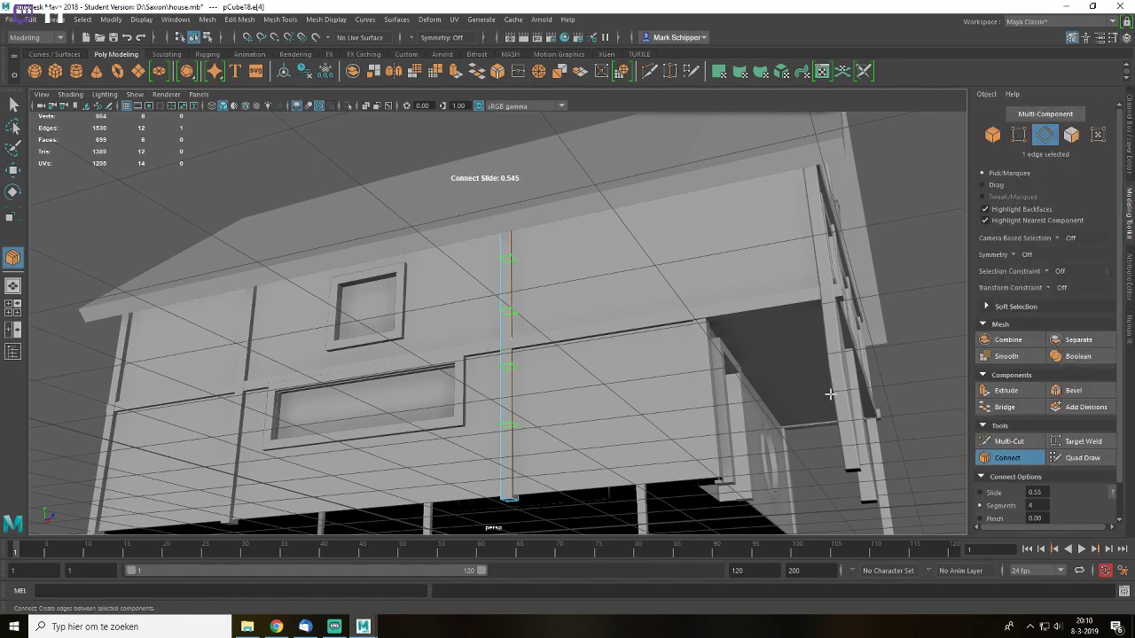
{"action": "key", "text": "w"}
- Offset the side post's topmost and lower edge loops slightly along the wall to make the post crooked
{"action": "scroll", "coordinate": [440, 269], "scroll_direction": "up", "scroll_amount": 3}
{"action": "double_click", "coordinate": [514, 219]}
{"action": "key", "text": "e"}
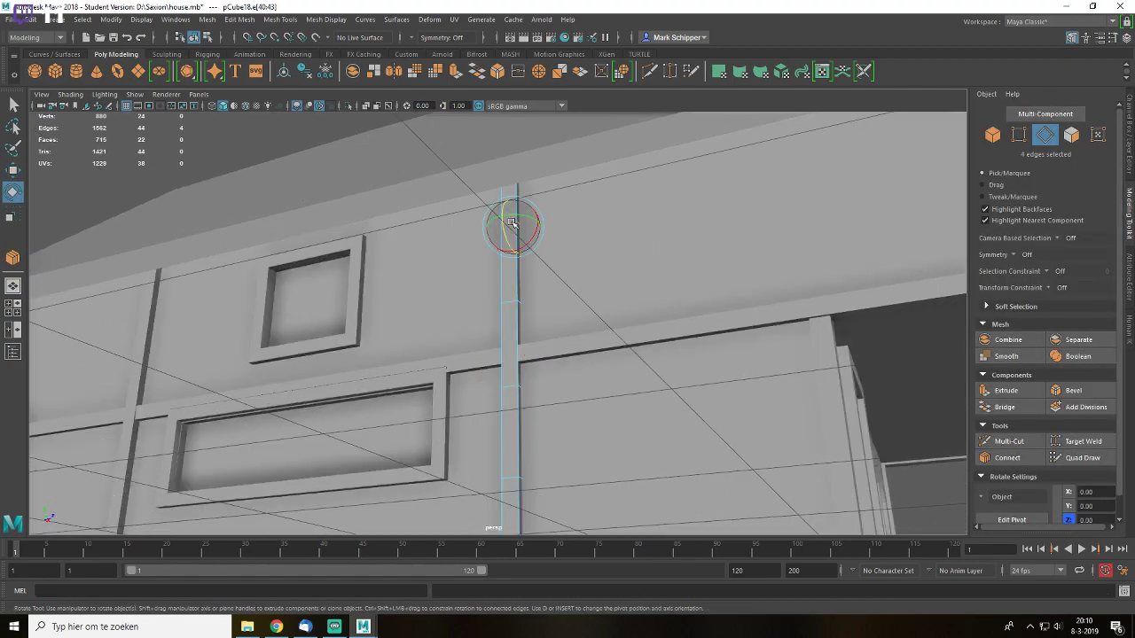
{"action": "key", "text": "w"}
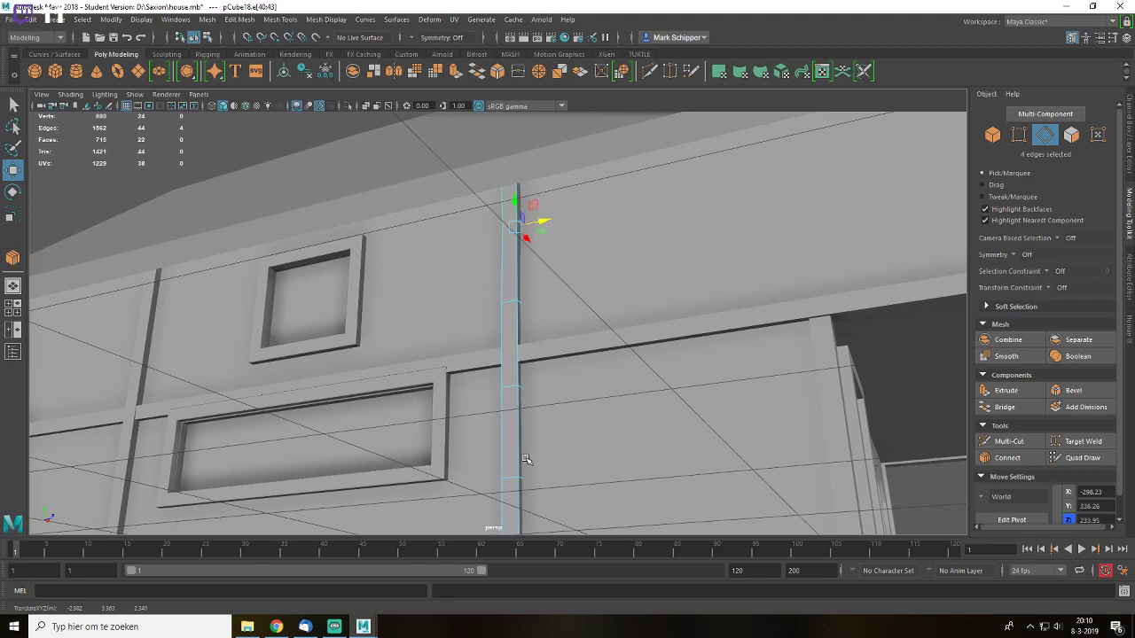
{"action": "double_click", "coordinate": [511, 476]}
{"action": "left_click_drag", "start_coordinate": [537, 477], "coordinate": [542, 478]}
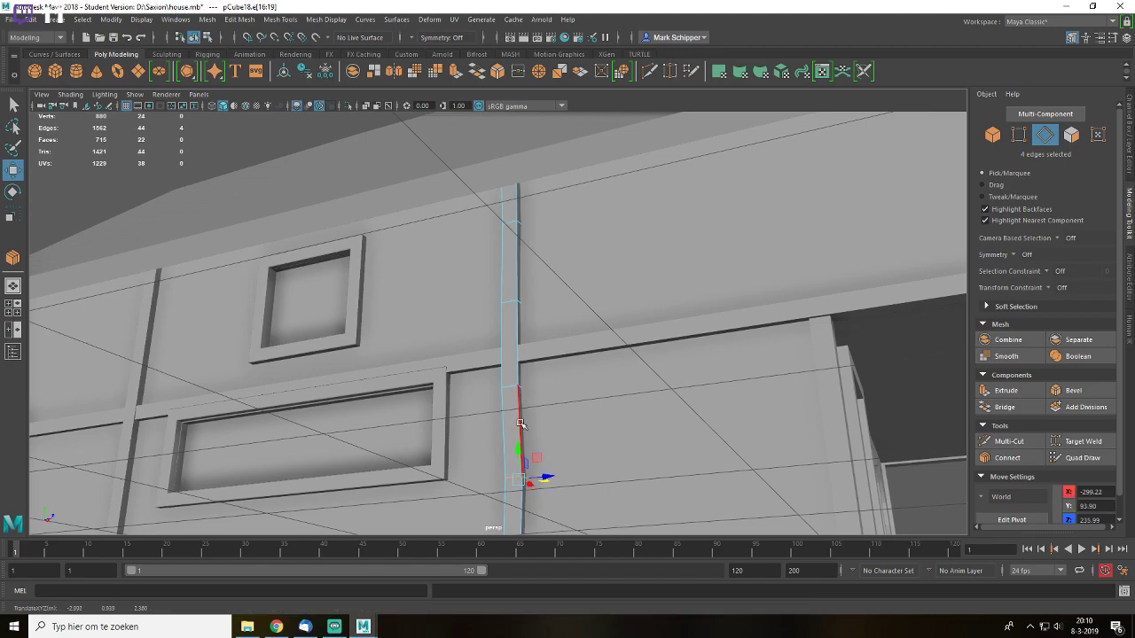
- Delete all five faces on the back of the side post, where it meets the wall
{"action": "key", "text": "q"}
{"action": "right_click_drag", "start_coordinate": [518, 284], "coordinate": [523, 320]}
{"action": "key", "text": "4"}
{"action": "left_click_drag", "start_coordinate": [561, 335], "coordinate": [233, 359], "text": "alt"}
{"action": "left_click", "coordinate": [239, 339]}
{"action": "key", "text": "f"}
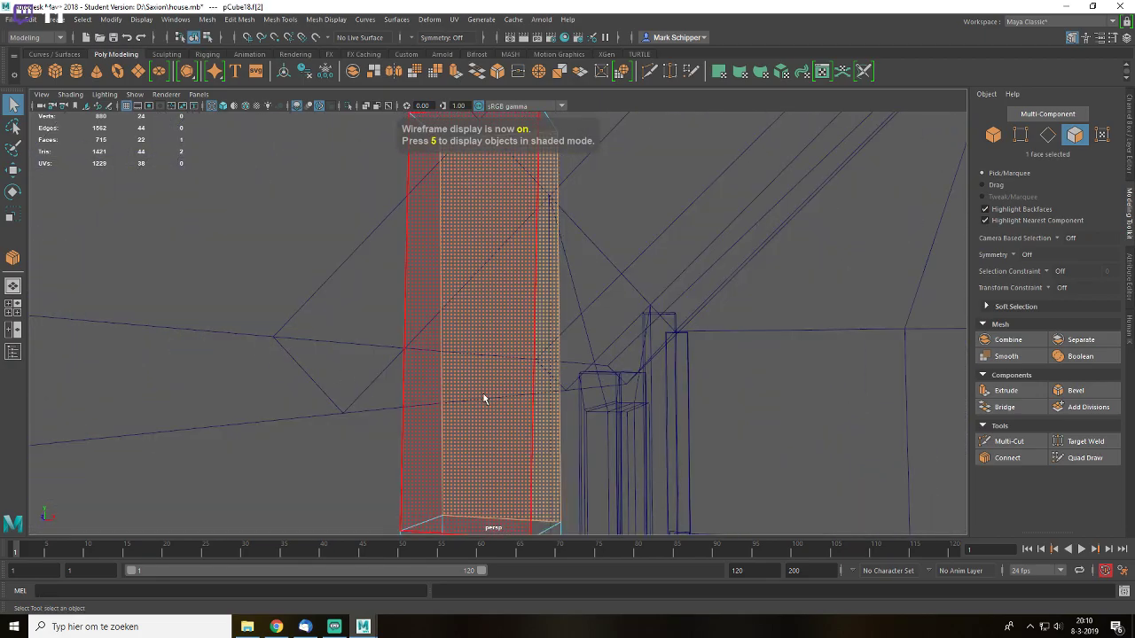
{"action": "scroll", "coordinate": [436, 426], "scroll_direction": "down", "scroll_amount": 4}
{"action": "left_click", "coordinate": [498, 366]}
{"action": "scroll", "coordinate": [488, 494], "scroll_direction": "down", "scroll_amount": 1}
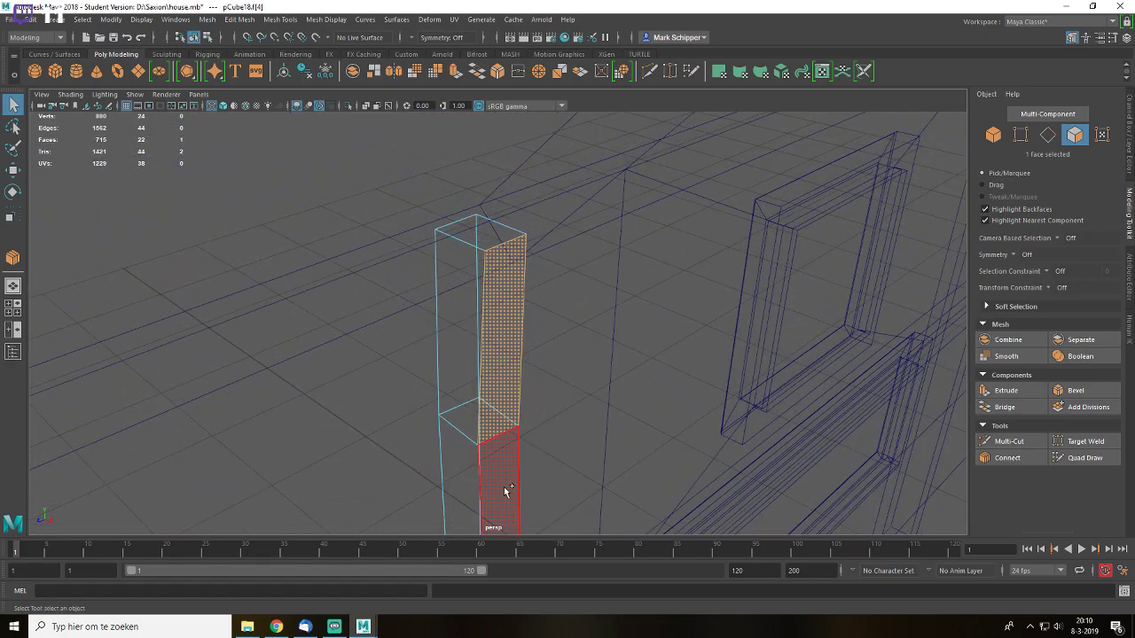
{"action": "left_click", "coordinate": [504, 487], "text": "shift"}
{"action": "middle_click_drag", "start_coordinate": [544, 486], "coordinate": [550, 258], "text": "alt"}
{"action": "middle_click_drag", "start_coordinate": [520, 385], "coordinate": [531, 268], "text": "alt"}
{"action": "left_click", "coordinate": [532, 466], "text": "shift"}
{"action": "middle_click_drag", "start_coordinate": [547, 475], "coordinate": [566, 256], "text": "alt"}
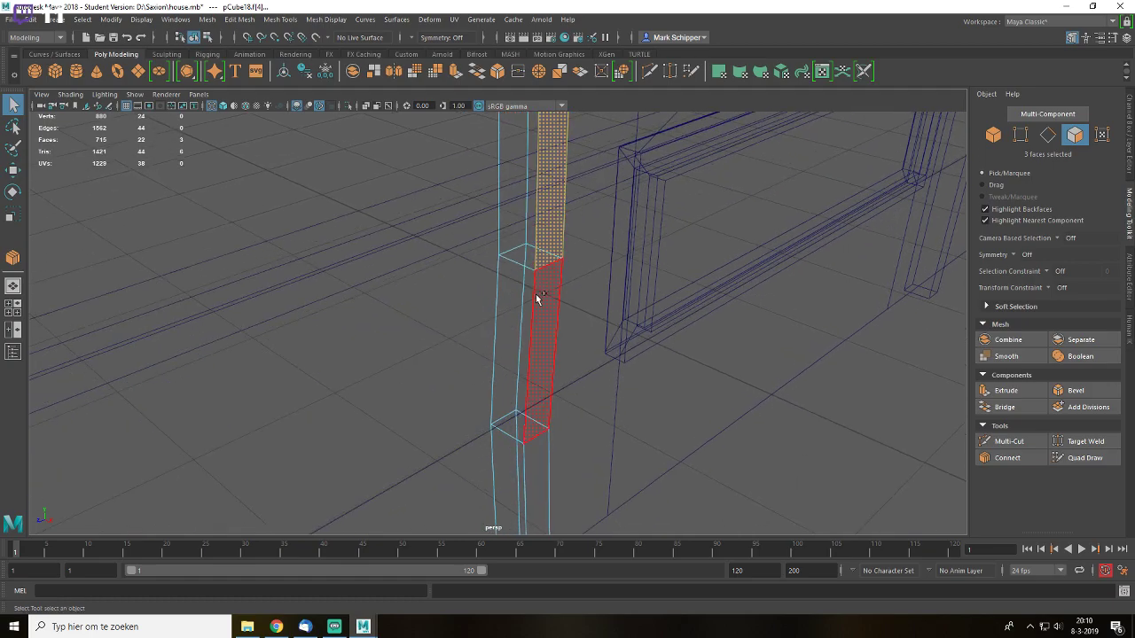
{"action": "left_click", "coordinate": [532, 432], "text": "shift"}
{"action": "left_click_drag", "start_coordinate": [659, 496], "coordinate": [619, 296], "text": "alt"}
{"action": "key", "text": "Delete"}
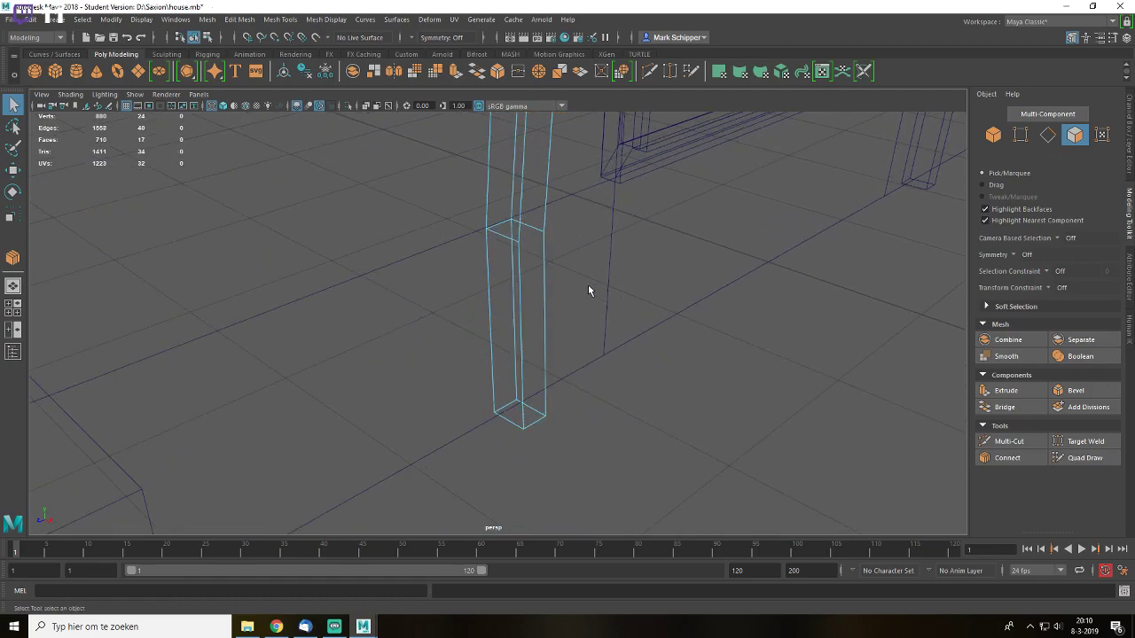
{"action": "left_click_drag", "start_coordinate": [512, 292], "coordinate": [700, 321], "text": "alt"}
{"action": "scroll", "coordinate": [481, 292], "scroll_direction": "down", "scroll_amount": 6}
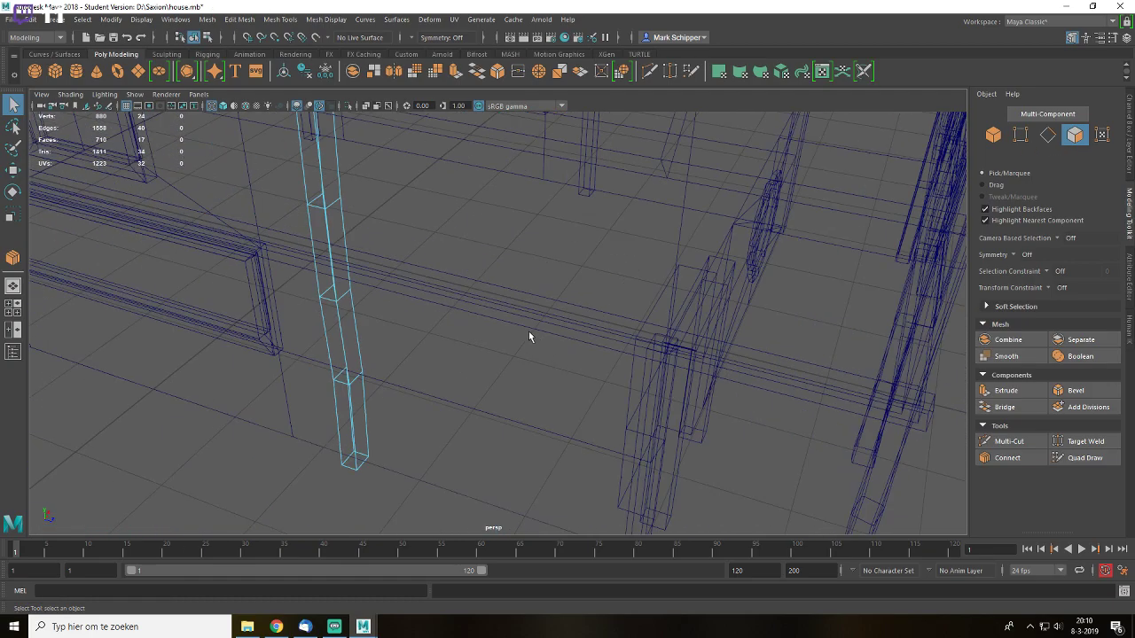
{"action": "key", "text": "5"}
{"action": "right_click_drag", "start_coordinate": [350, 199], "coordinate": [350, 199]}
{"action": "left_click", "coordinate": [353, 414]}
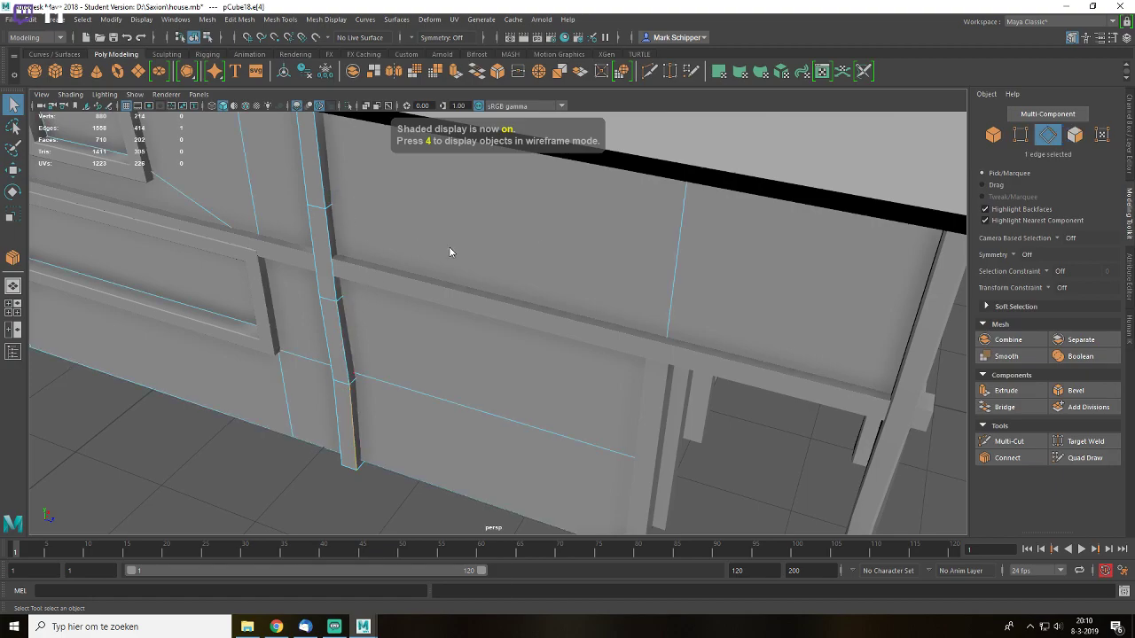
{"action": "double_click", "coordinate": [353, 415]}
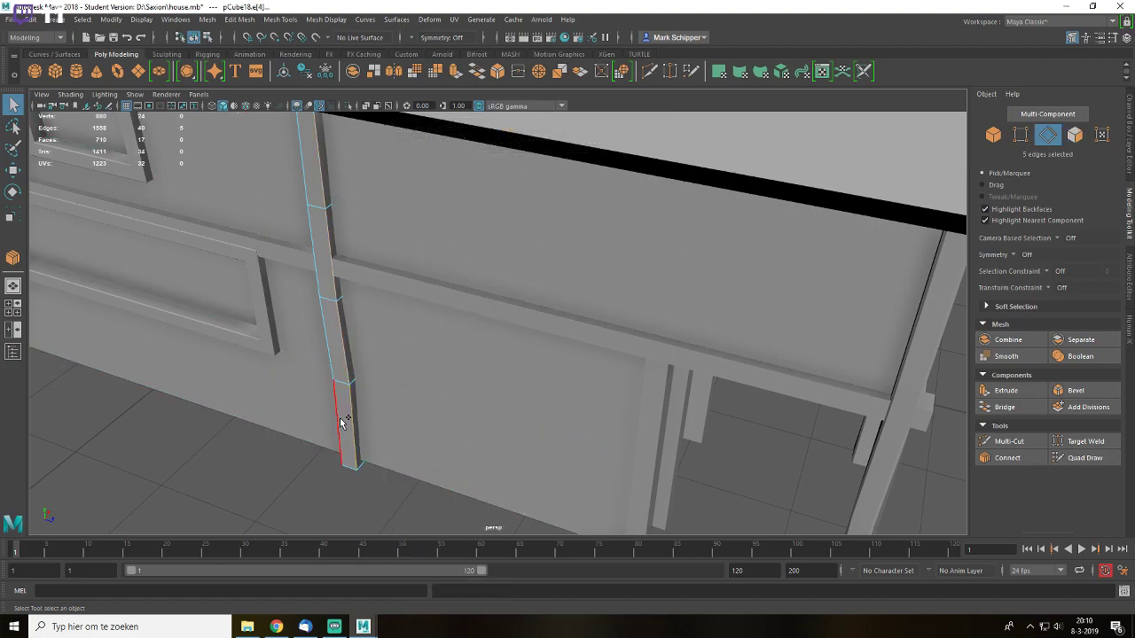
- Delete the side post's top and bottom cap faces and save the scene
{"action": "left_click_drag", "start_coordinate": [390, 394], "coordinate": [408, 330], "text": "alt"}
{"action": "right_click_drag", "start_coordinate": [399, 286], "coordinate": [400, 314]}
{"action": "left_click", "coordinate": [392, 390]}
{"action": "left_click_drag", "start_coordinate": [465, 319], "coordinate": [483, 407], "text": "alt"}
{"action": "key", "text": "4"}
{"action": "left_click", "coordinate": [363, 258], "text": "shift"}
{"action": "key", "text": "Delete"}
{"action": "left_click_drag", "start_coordinate": [373, 360], "coordinate": [435, 349], "text": "alt"}
{"action": "key", "text": "ctrl+s"}
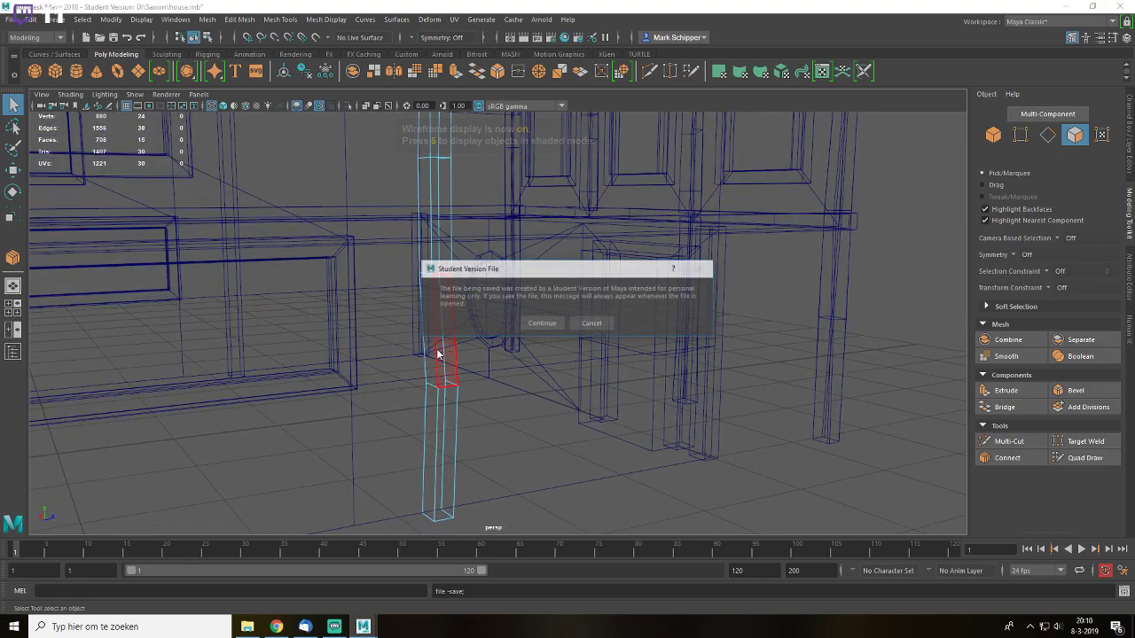
- Bevel the side post's two long outer edge lines with a fraction of 0.2
{"action": "key", "text": "F9"}
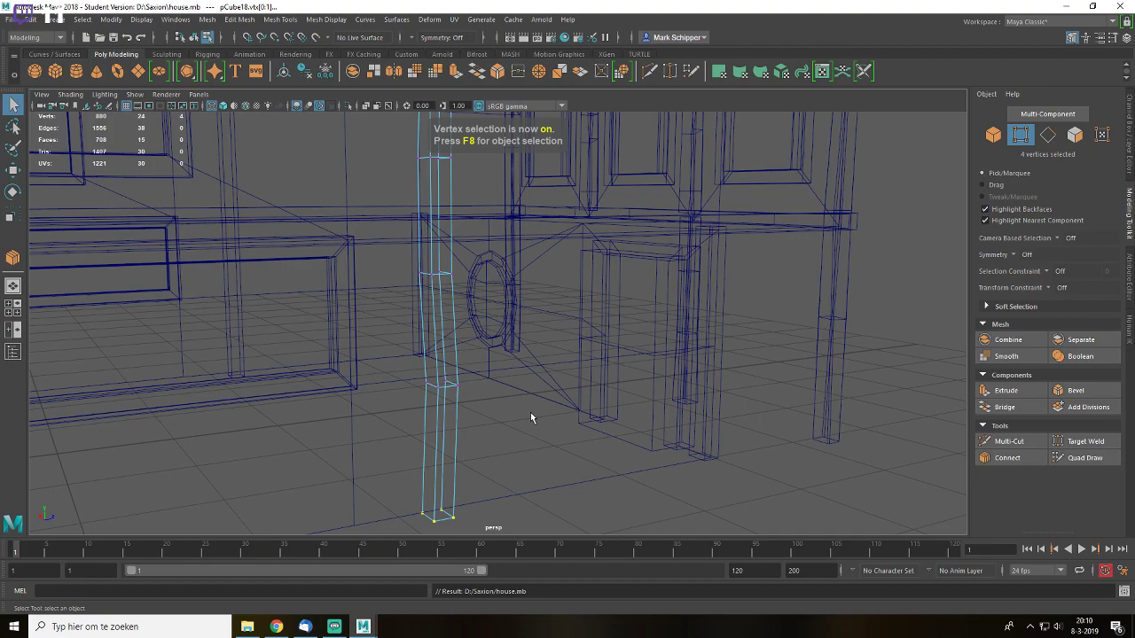
{"action": "key", "text": "F10"}
{"action": "key", "text": "F11"}
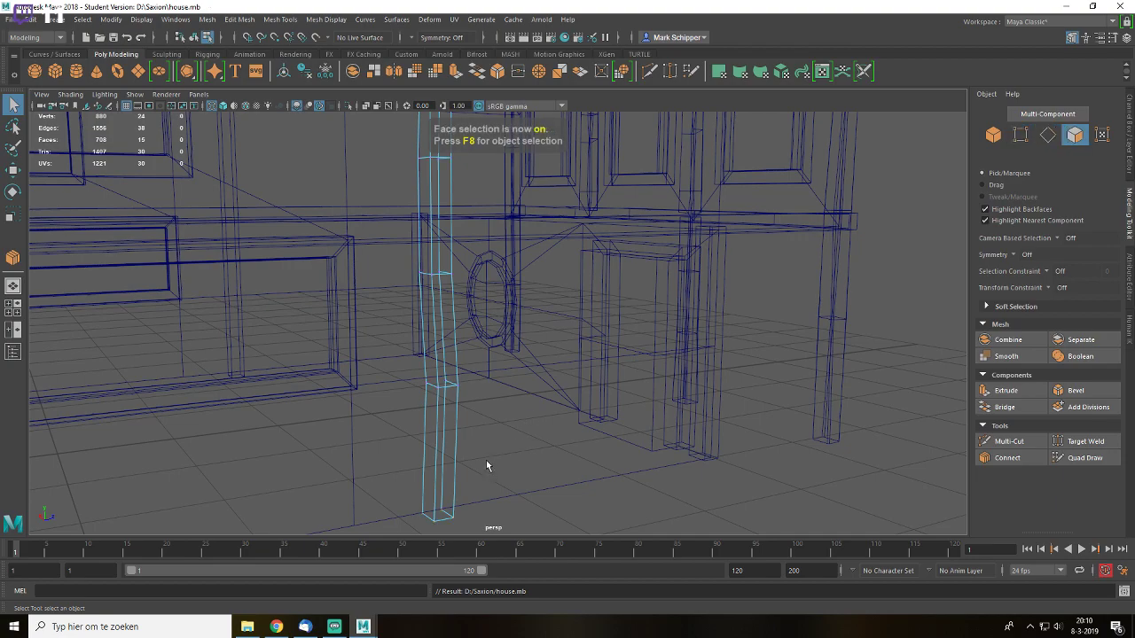
{"action": "key", "text": "F10"}
{"action": "double_click", "coordinate": [435, 413]}
{"action": "left_click", "coordinate": [1074, 390]}
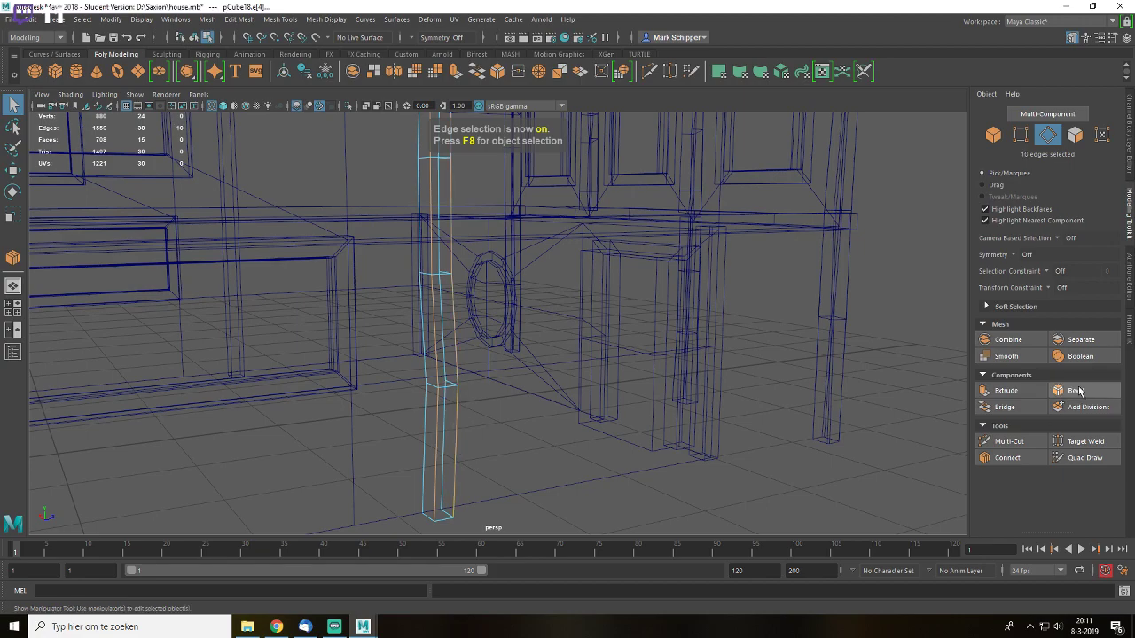
{"action": "type", "text": "0.2"}
{"action": "key", "text": "Return"}
{"action": "left_click_drag", "start_coordinate": [824, 413], "coordinate": [724, 431], "text": "alt"}
{"action": "key", "text": "q"}
- Return the side post to object mode, save the scene and restore shaded display
{"action": "middle_click_drag", "start_coordinate": [423, 372], "coordinate": [528, 447], "text": "alt"}
{"action": "right_click_drag", "start_coordinate": [482, 357], "coordinate": [580, 224]}
{"action": "scroll", "coordinate": [568, 274], "scroll_direction": "down", "scroll_amount": 5}
{"action": "key", "text": "ctrl+s"}
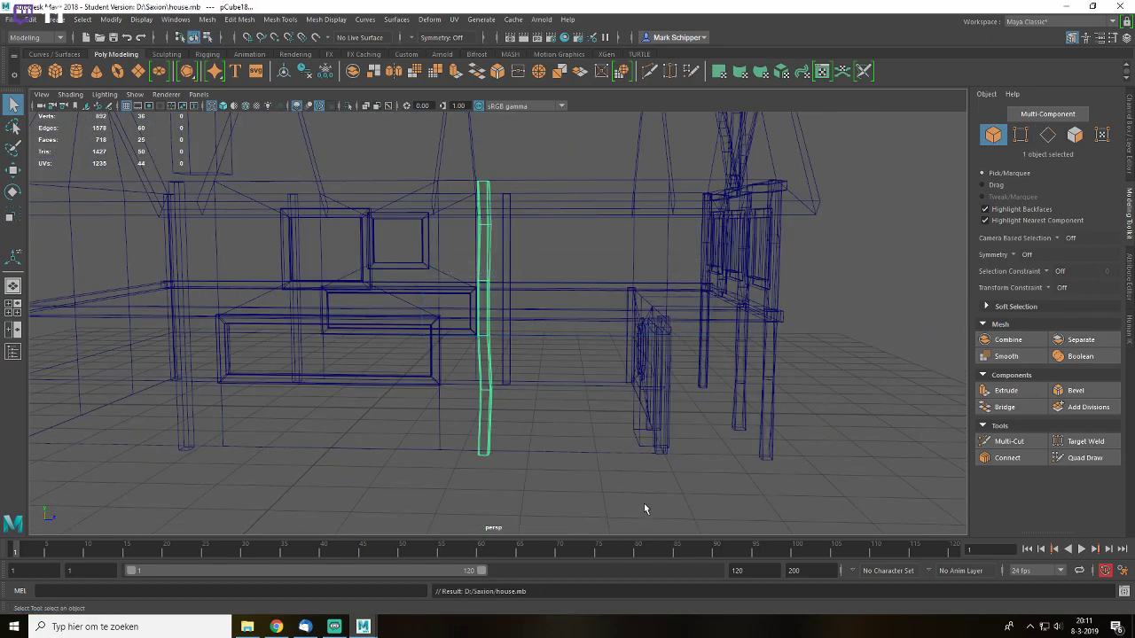
{"action": "key", "text": "5"}
- Connect the vertical edges of the ground-floor corner post beside the door with two segments
{"action": "mouse_move", "coordinate": [506, 431]}
{"action": "left_mouse_down", "text": "alt"}
{"action": "mouse_move", "coordinate": [510, 397]}
{"action": "mouse_move", "coordinate": [508, 418]}
{"action": "mouse_move", "coordinate": [668, 396]}
{"action": "mouse_move", "coordinate": [616, 387]}
{"action": "left_mouse_up", "text": "alt"}
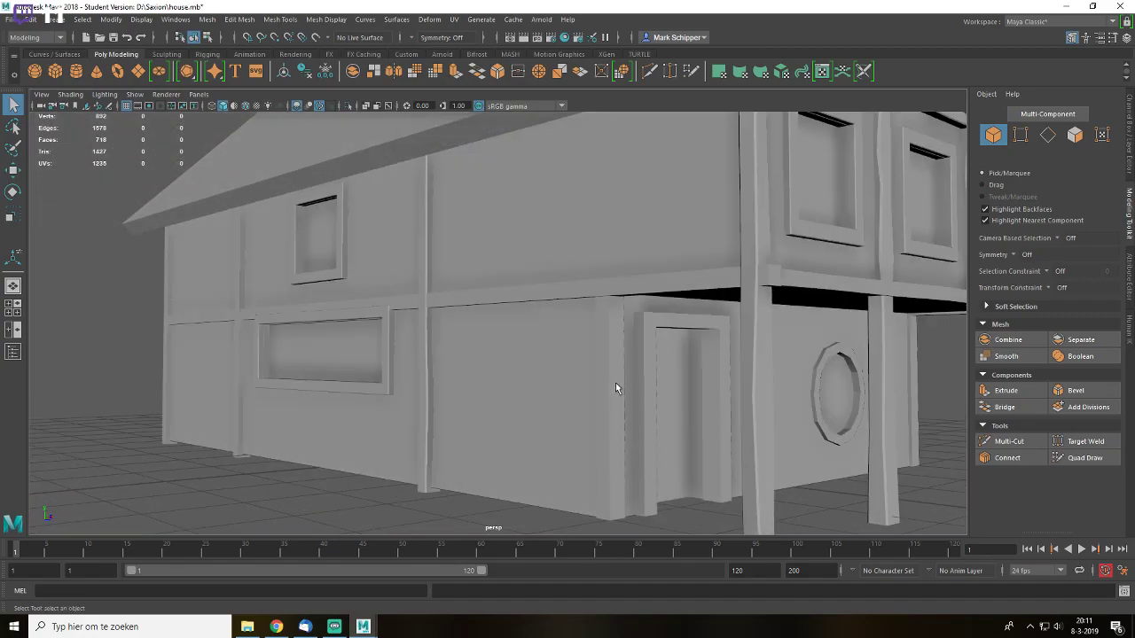
{"action": "left_click", "coordinate": [616, 388]}
{"action": "key", "text": "f"}
{"action": "left_click_drag", "start_coordinate": [494, 334], "coordinate": [533, 286], "text": "alt"}
{"action": "right_click_drag", "start_coordinate": [499, 280], "coordinate": [504, 160]}
{"action": "left_click", "coordinate": [503, 268]}
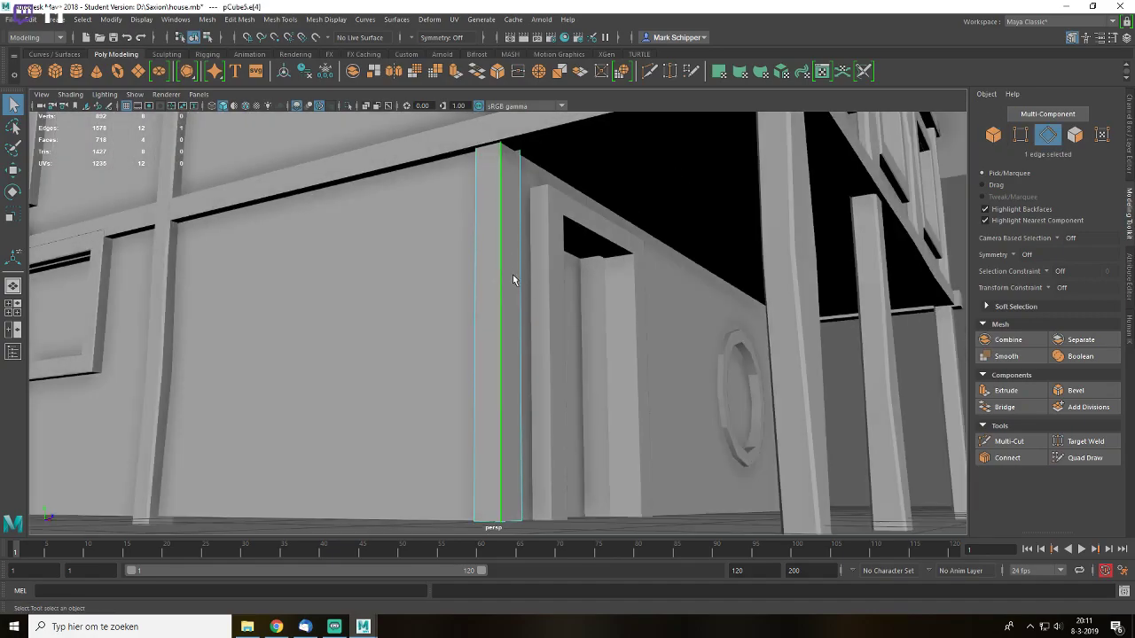
{"action": "left_click", "coordinate": [1027, 458]}
{"action": "left_click", "coordinate": [1035, 504]}
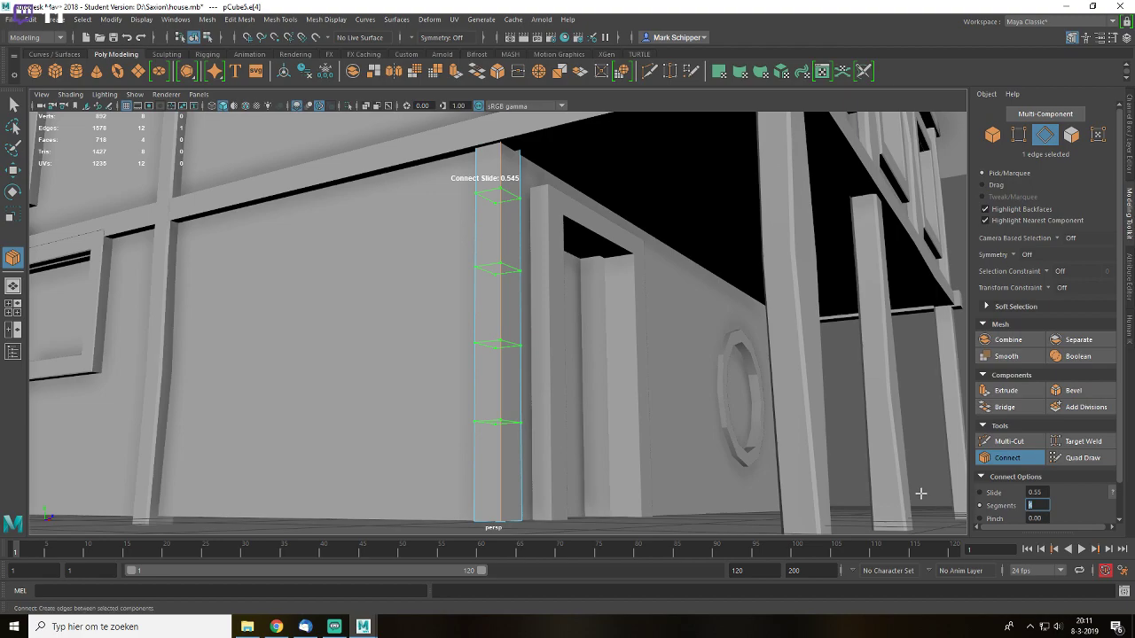
{"action": "key", "text": "Return"}
{"action": "middle_click_drag", "start_coordinate": [643, 352], "coordinate": [666, 363], "text": "alt"}
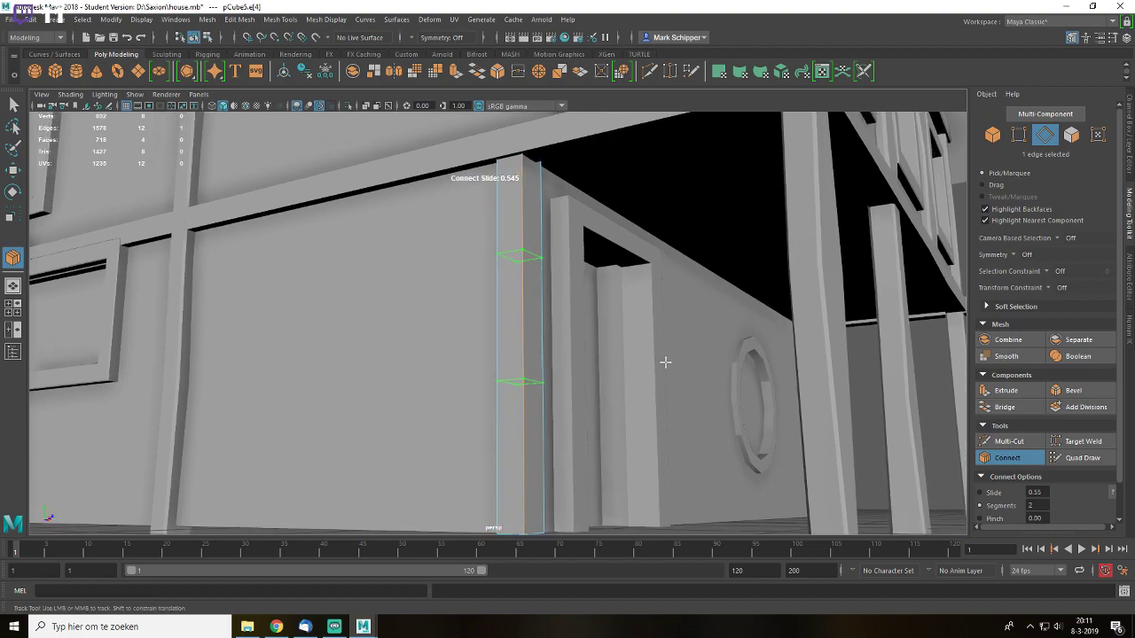
- Rotate the corner post's upper edge loop slightly about Y and scale its lower loop edges slightly for an uneven shape
{"action": "key", "text": "q"}
{"action": "double_click", "coordinate": [513, 255]}
{"action": "key", "text": "e"}
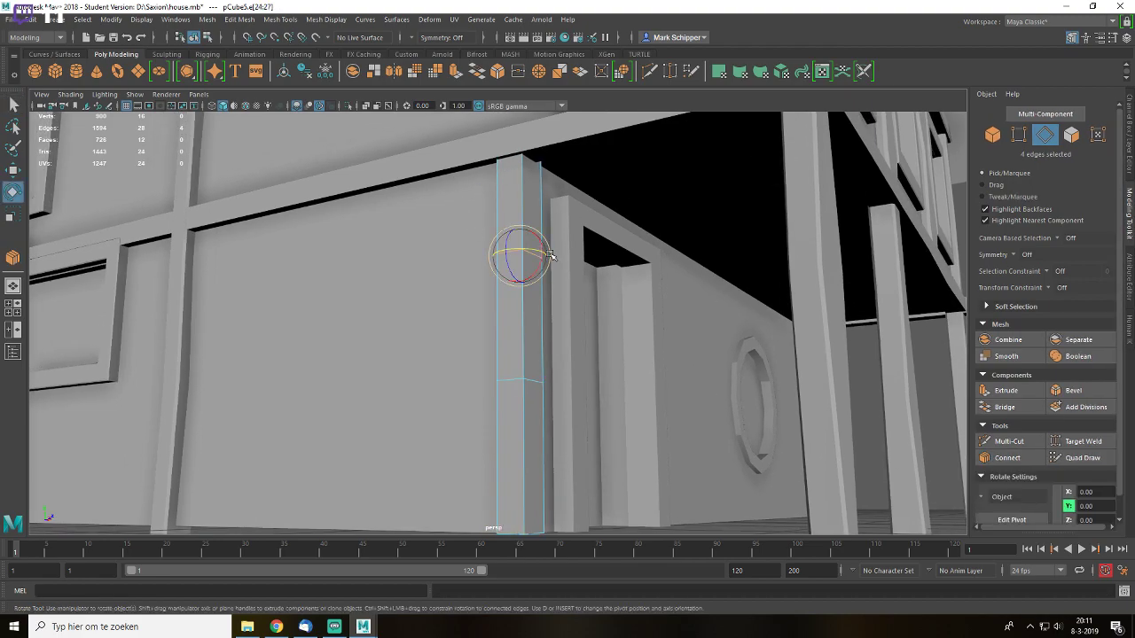
{"action": "left_click", "coordinate": [514, 380]}
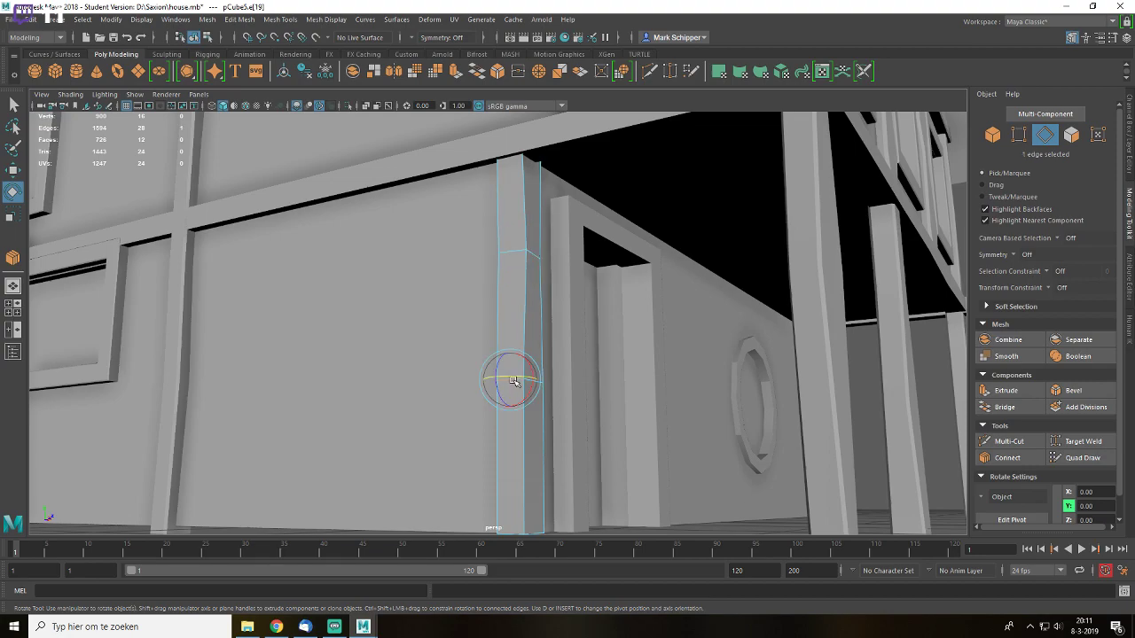
{"action": "key", "text": "r"}
{"action": "left_click_drag", "start_coordinate": [530, 379], "coordinate": [525, 379]}
{"action": "key", "text": "q"}
- Bevel the corner post's long vertical edges with a fraction of 0.2
{"action": "right_click_drag", "start_coordinate": [519, 285], "coordinate": [541, 239]}
{"action": "double_click", "coordinate": [525, 243]}
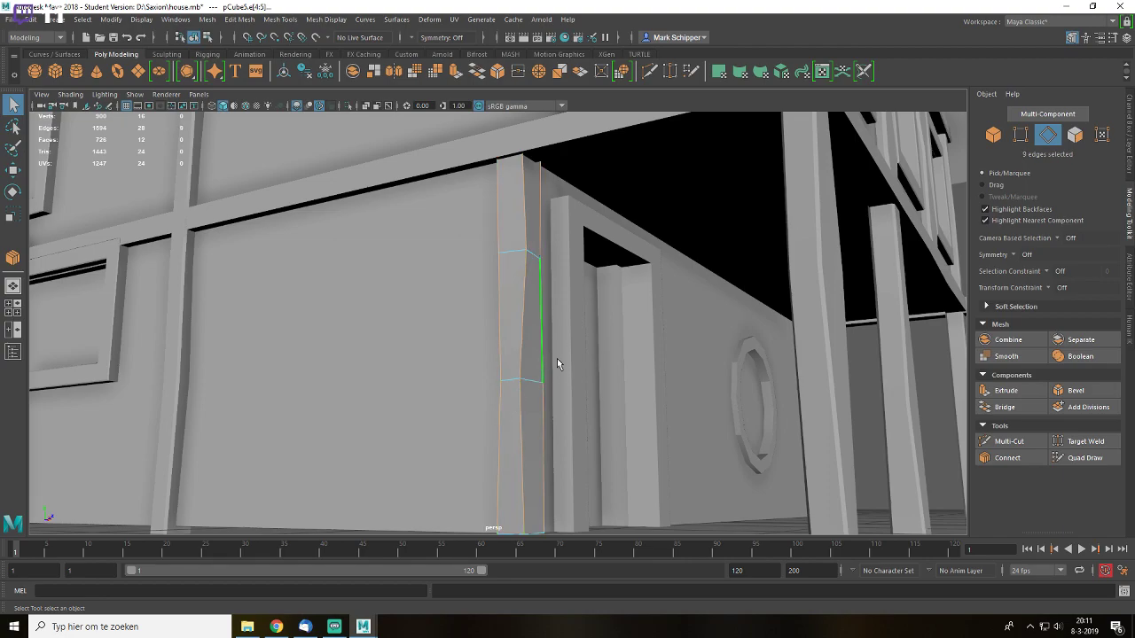
{"action": "left_click", "coordinate": [1066, 390]}
{"action": "left_click", "coordinate": [830, 343]}
{"action": "type", "text": ".2"}
{"action": "key", "text": "Return"}
{"action": "left_click_drag", "start_coordinate": [625, 299], "coordinate": [592, 312], "text": "alt"}
{"action": "key", "text": "q"}
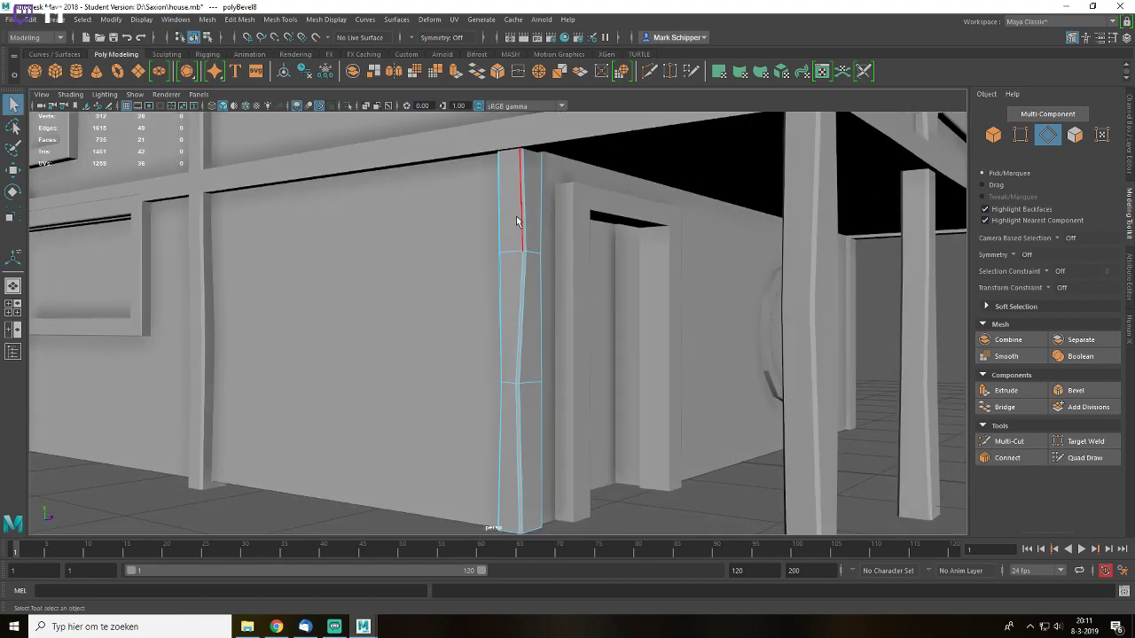
- Return the corner post to object mode, save the scene and clear the selection
{"action": "right_click_drag", "start_coordinate": [518, 232], "coordinate": [576, 209]}
{"action": "left_click_drag", "start_coordinate": [576, 208], "coordinate": [580, 324], "text": "alt"}
{"action": "key", "text": "ctrl+s"}
{"action": "left_click", "coordinate": [755, 263]}
{"action": "left_click_drag", "start_coordinate": [755, 263], "coordinate": [411, 252], "text": "alt"}
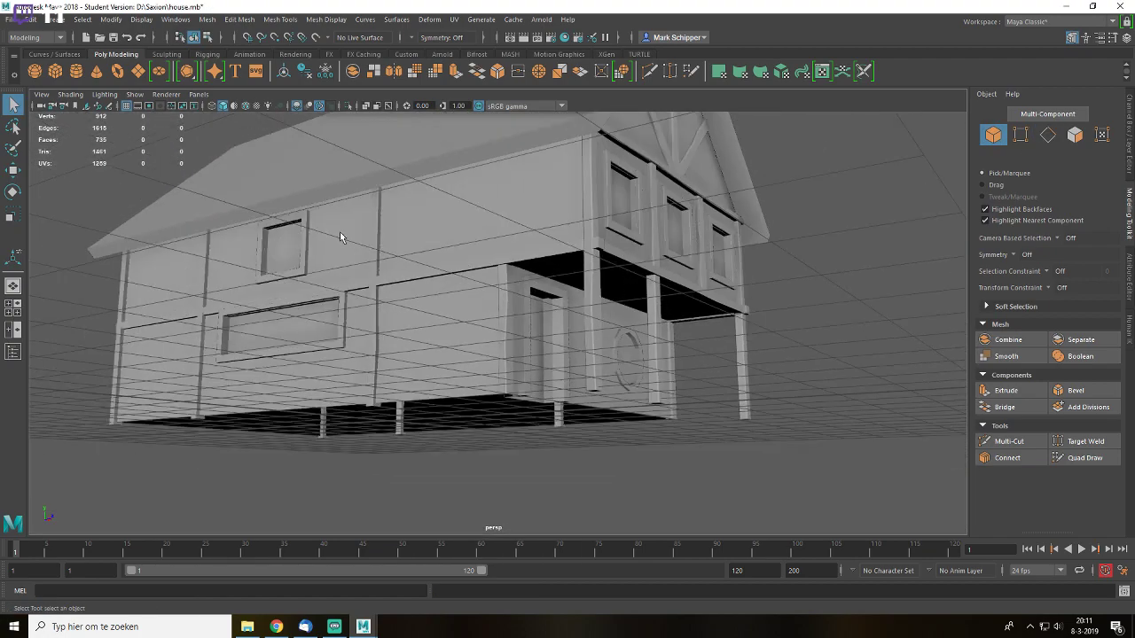
- Inspect the porch posts and save the house scene
{"action": "right_click_drag", "start_coordinate": [529, 239], "coordinate": [763, 335], "text": "alt"}
{"action": "left_click_drag", "start_coordinate": [763, 335], "coordinate": [679, 342], "text": "alt"}
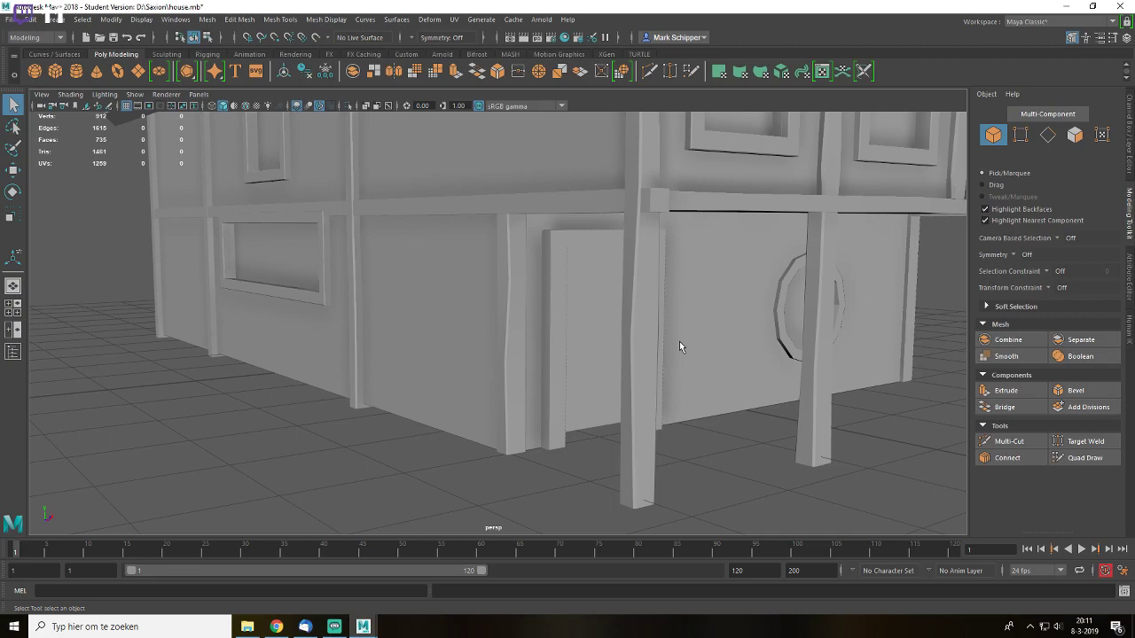
{"action": "left_click_drag", "start_coordinate": [684, 326], "coordinate": [600, 331], "text": "alt"}
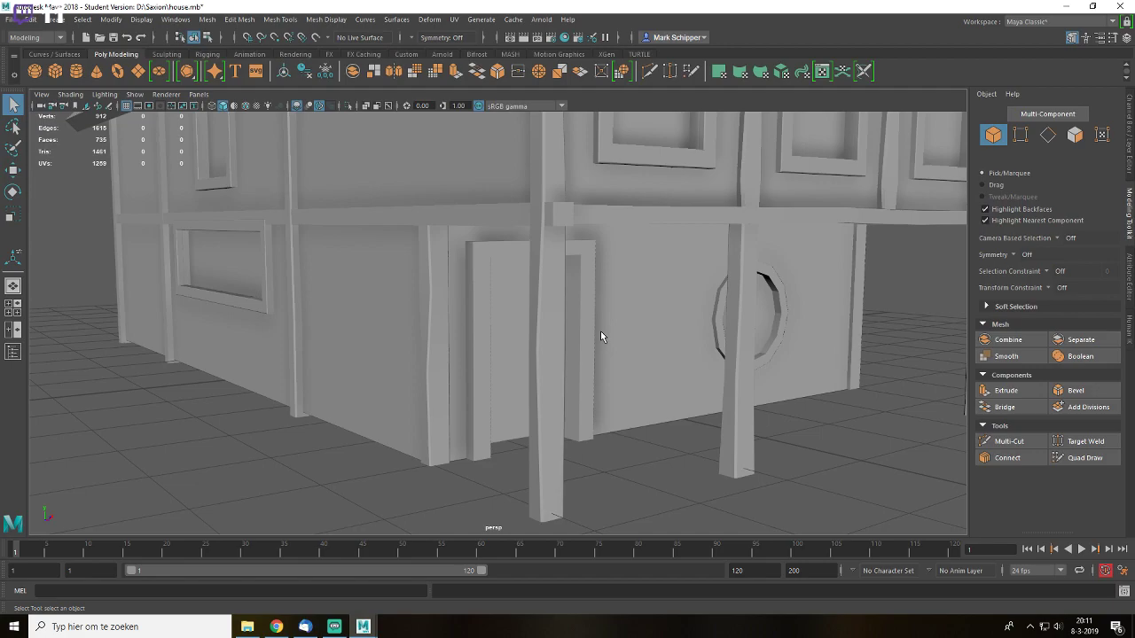
{"action": "scroll", "coordinate": [600, 334], "scroll_direction": "down", "scroll_amount": 5}
{"action": "key", "text": "ctrl+s"}
{"action": "key", "text": "Return"}
{"action": "scroll", "coordinate": [677, 397], "scroll_direction": "up", "scroll_amount": 3}
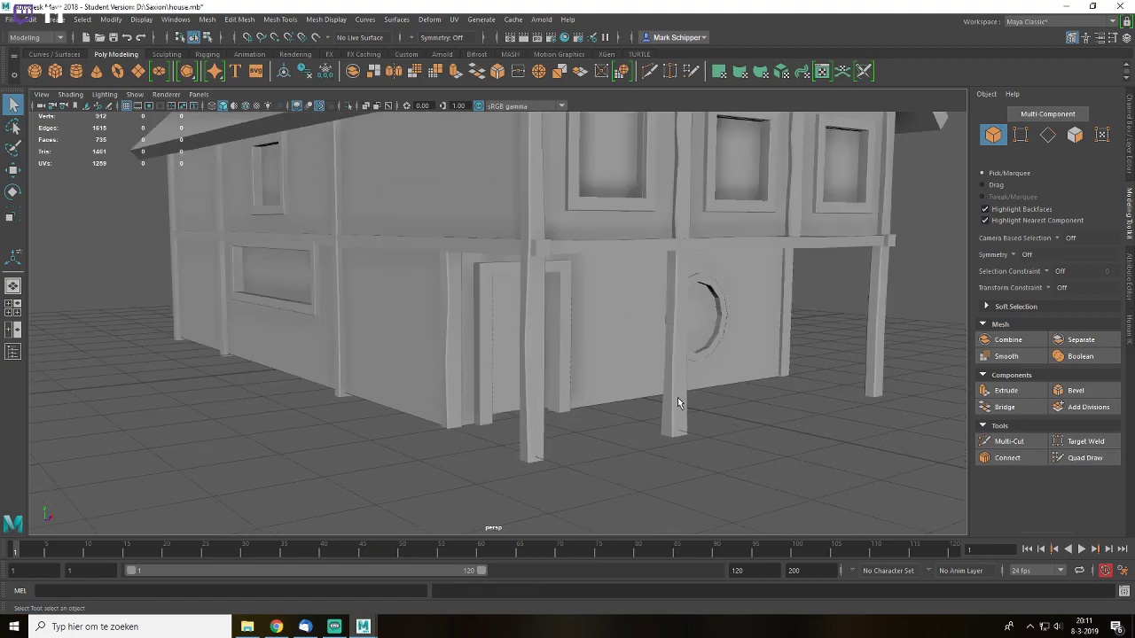
- Review the FBX options for exporting the whole scene, including the quaternion interpolation modes, and close the dialog without exporting
{"action": "left_click", "coordinate": [11, 19]}
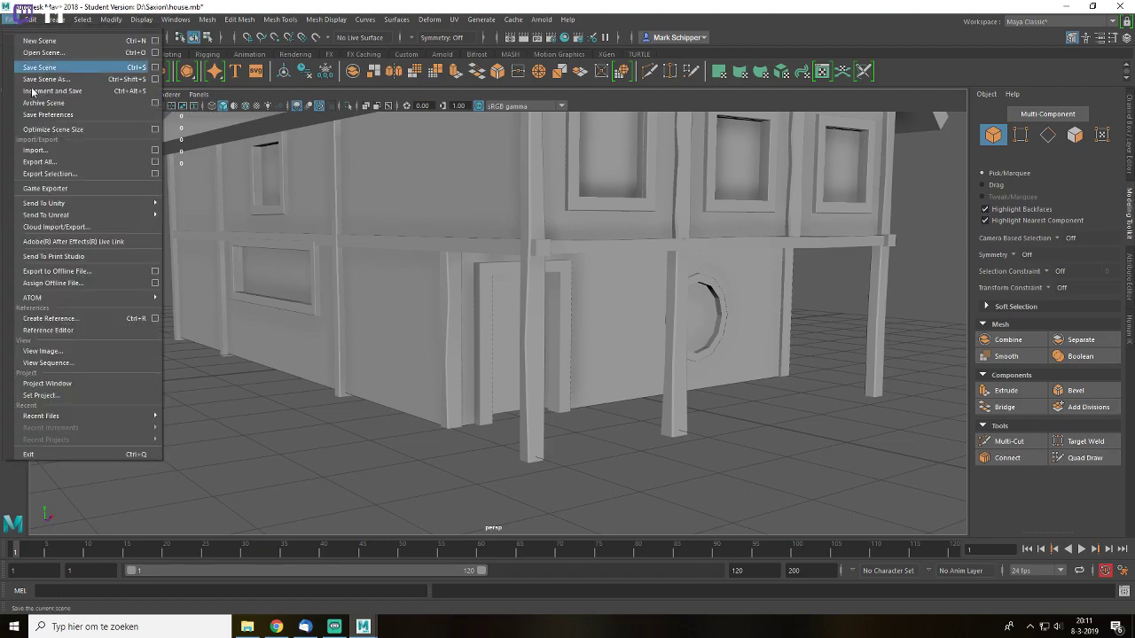
{"action": "left_click", "coordinate": [94, 162]}
{"action": "scroll", "coordinate": [691, 381], "scroll_direction": "down", "scroll_amount": 5}
{"action": "left_click_drag", "start_coordinate": [675, 487], "coordinate": [705, 486]}
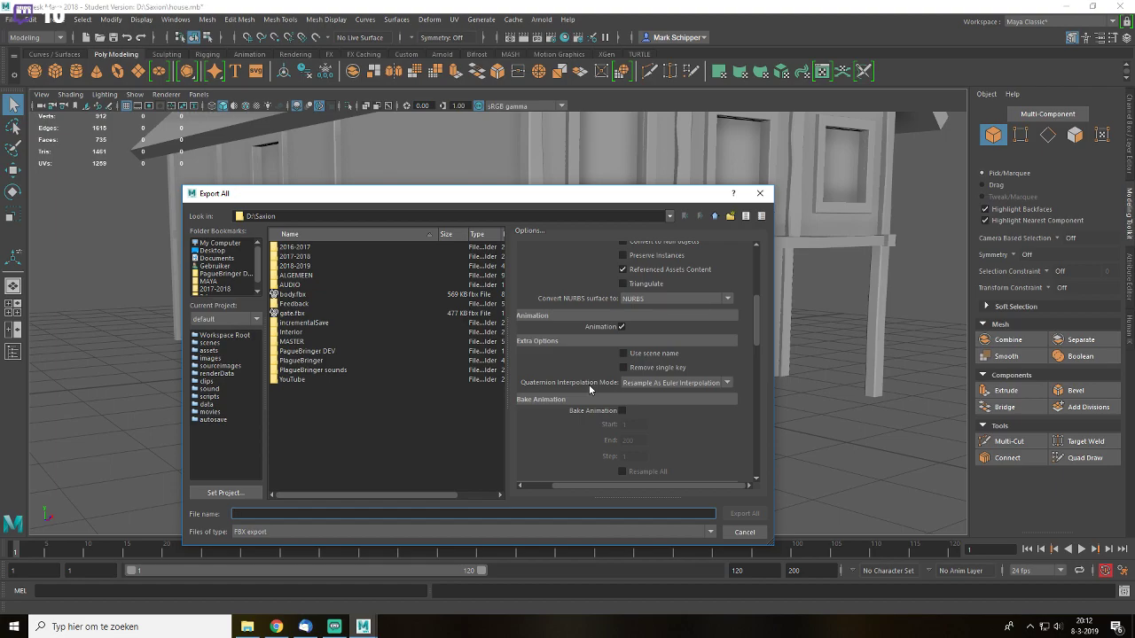
{"action": "left_click", "coordinate": [663, 382]}
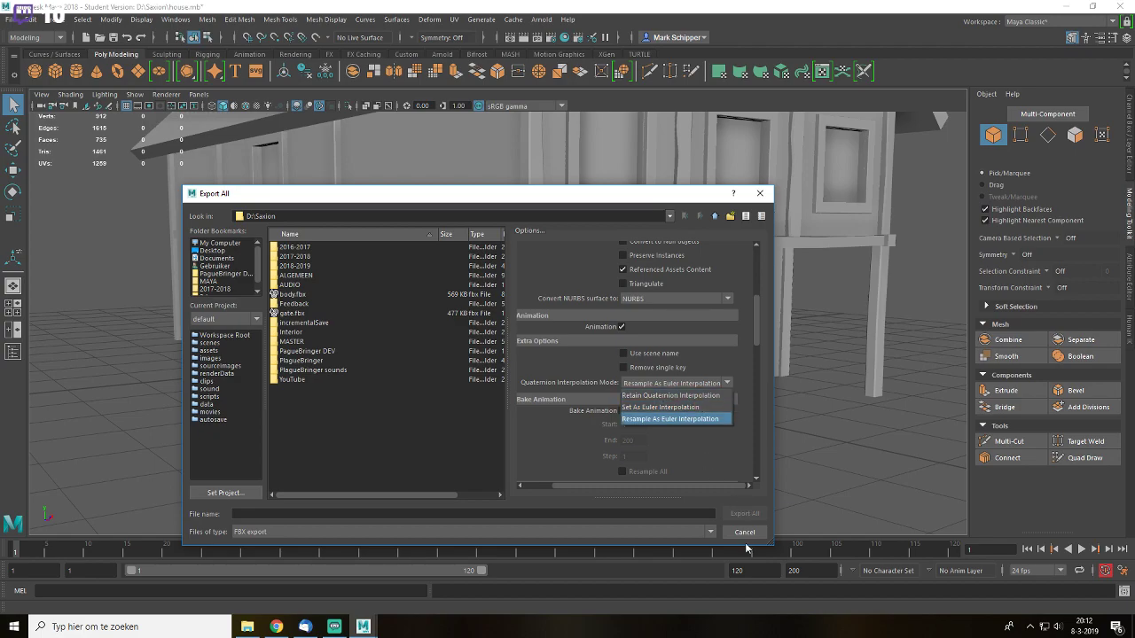
{"action": "left_click", "coordinate": [718, 499]}
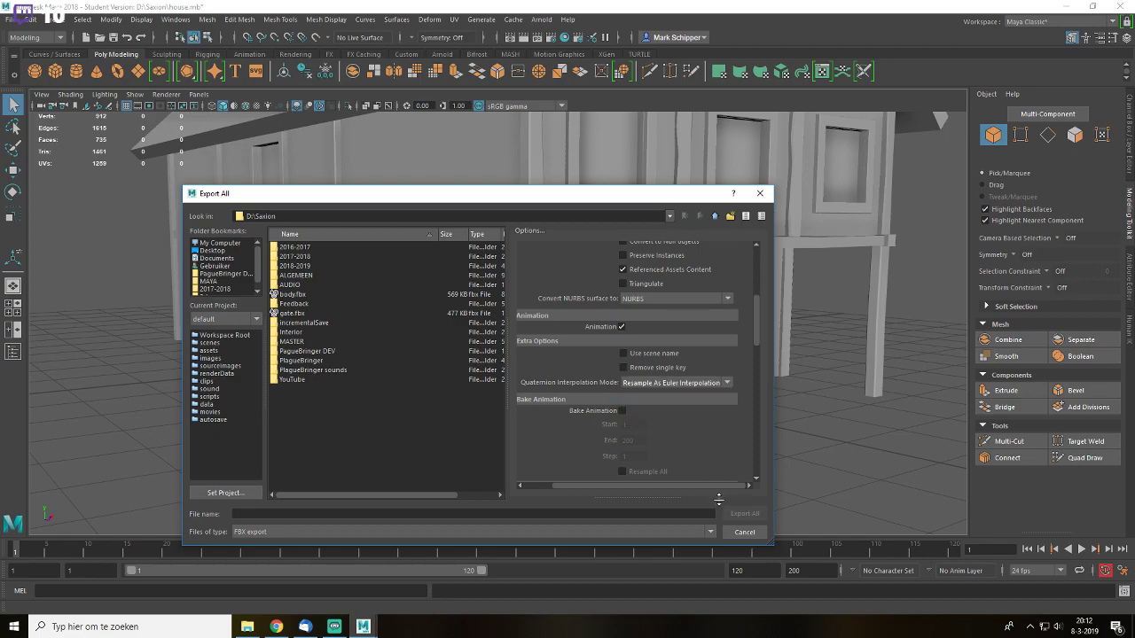
{"action": "left_click", "coordinate": [761, 194]}
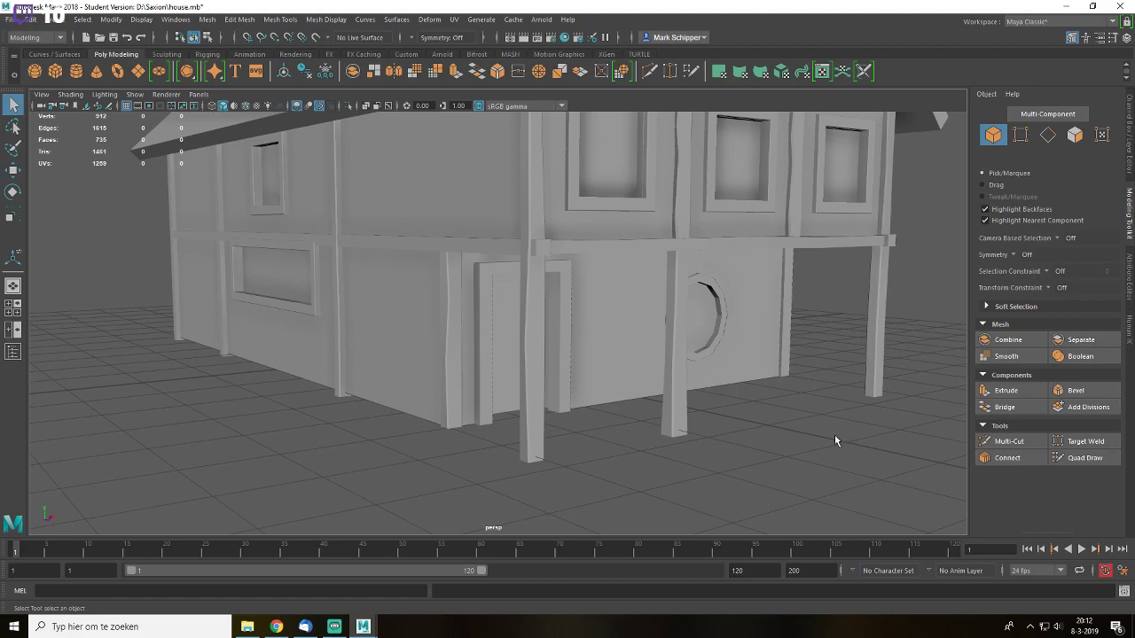
- Isolate the door frame and delete the three faces on its back side
{"action": "left_click_drag", "start_coordinate": [758, 417], "coordinate": [548, 350], "text": "alt"}
{"action": "left_click", "coordinate": [515, 338]}
{"action": "key", "text": "ctrl+1"}
{"action": "right_click_drag", "start_coordinate": [516, 338], "coordinate": [530, 223]}
{"action": "scroll", "coordinate": [581, 327], "scroll_direction": "up", "scroll_amount": 3}
{"action": "left_click_drag", "start_coordinate": [581, 327], "coordinate": [516, 315], "text": "alt"}
{"action": "right_click_drag", "start_coordinate": [483, 309], "coordinate": [483, 318]}
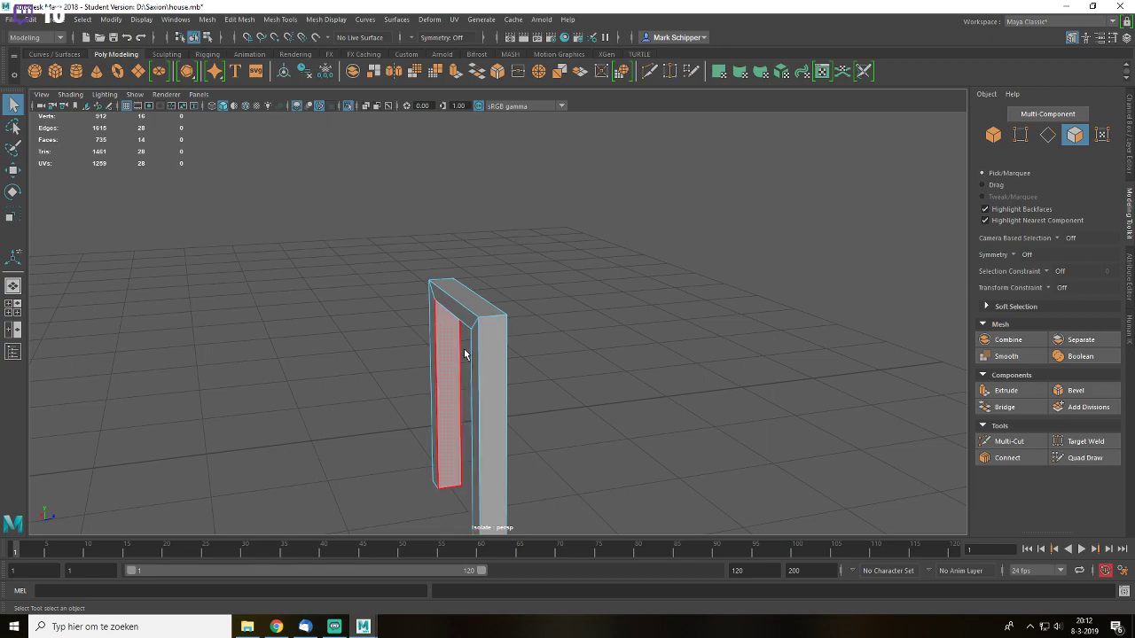
{"action": "left_click", "coordinate": [470, 355]}
{"action": "left_click", "coordinate": [450, 299], "text": "shift"}
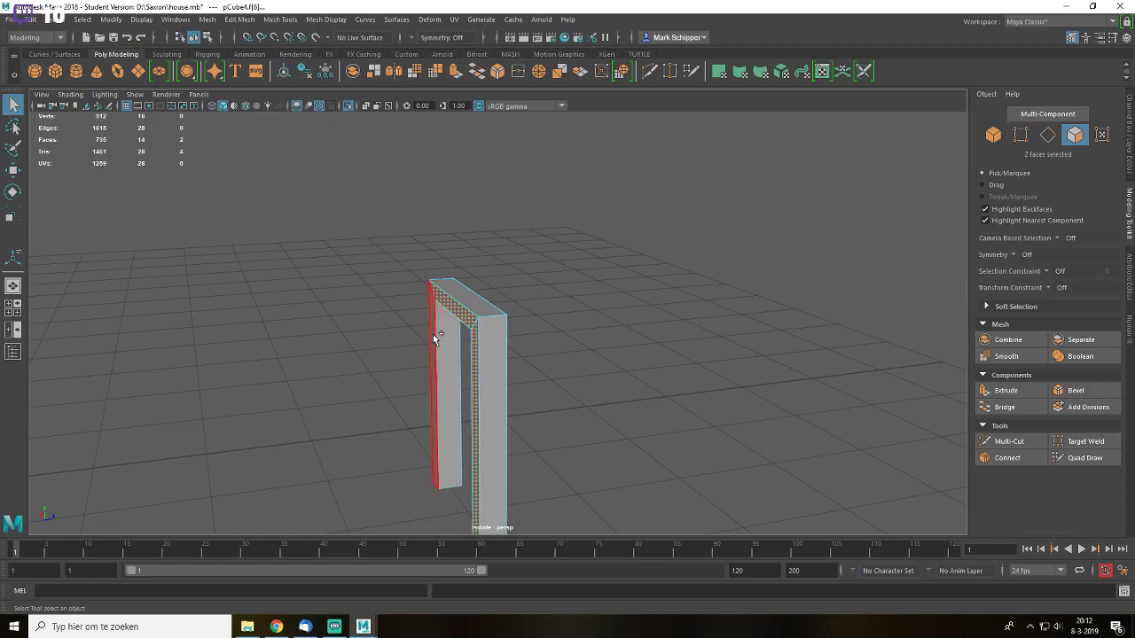
{"action": "key", "text": "Delete"}
- Delete the bottom end faces of the door frame's two legs
{"action": "left_click_drag", "start_coordinate": [550, 408], "coordinate": [498, 458], "text": "alt"}
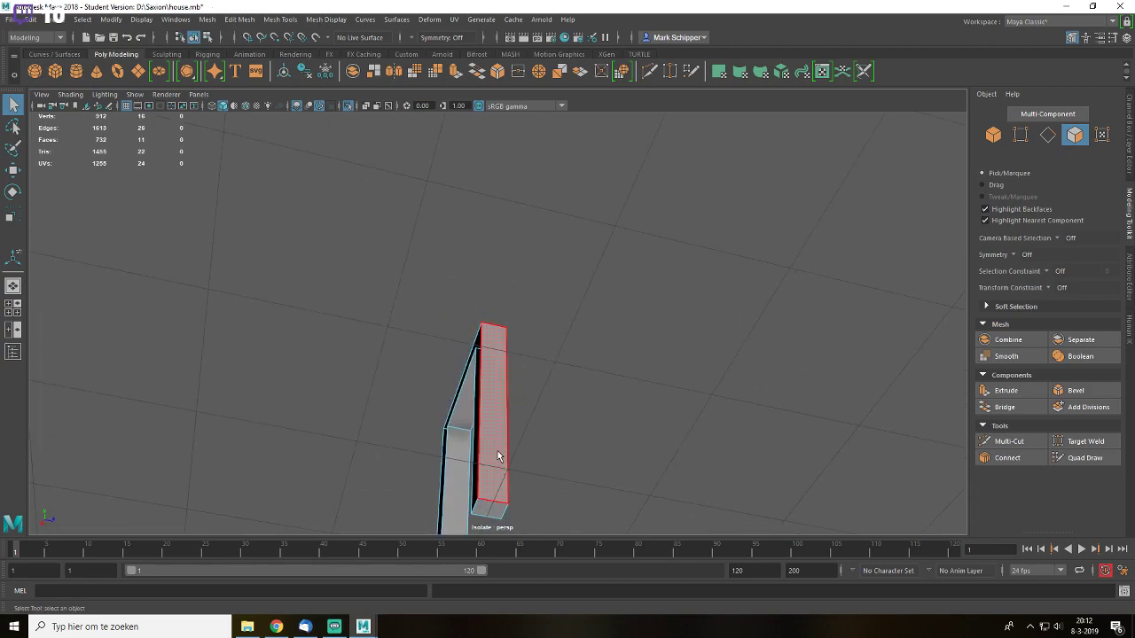
{"action": "middle_click_drag", "start_coordinate": [497, 459], "coordinate": [548, 292], "text": "alt"}
{"action": "left_click", "coordinate": [541, 338]}
{"action": "left_click", "coordinate": [509, 443], "text": "shift"}
{"action": "key", "text": "Delete"}
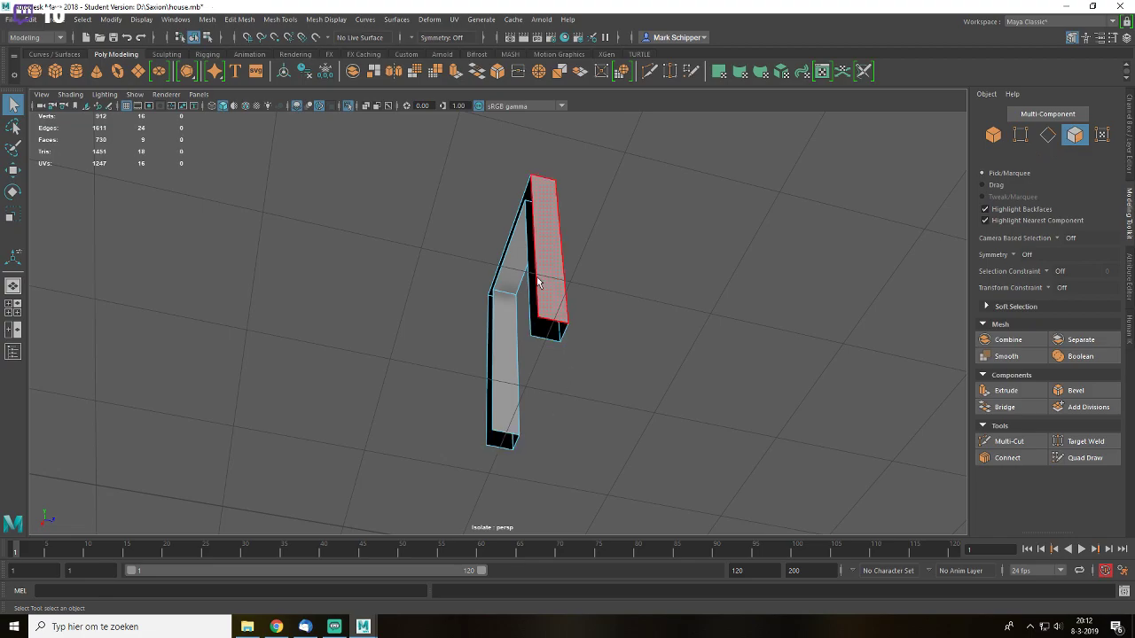
- Bevel the outer and inner front edges of the door frame with a fraction of 0.2
{"action": "right_click_drag", "start_coordinate": [540, 283], "coordinate": [544, 253]}
{"action": "double_click", "coordinate": [572, 265]}
{"action": "left_click_drag", "start_coordinate": [676, 296], "coordinate": [567, 361], "text": "alt"}
{"action": "scroll", "coordinate": [580, 314], "scroll_direction": "up", "scroll_amount": 2}
{"action": "double_click", "coordinate": [579, 303], "text": "shift"}
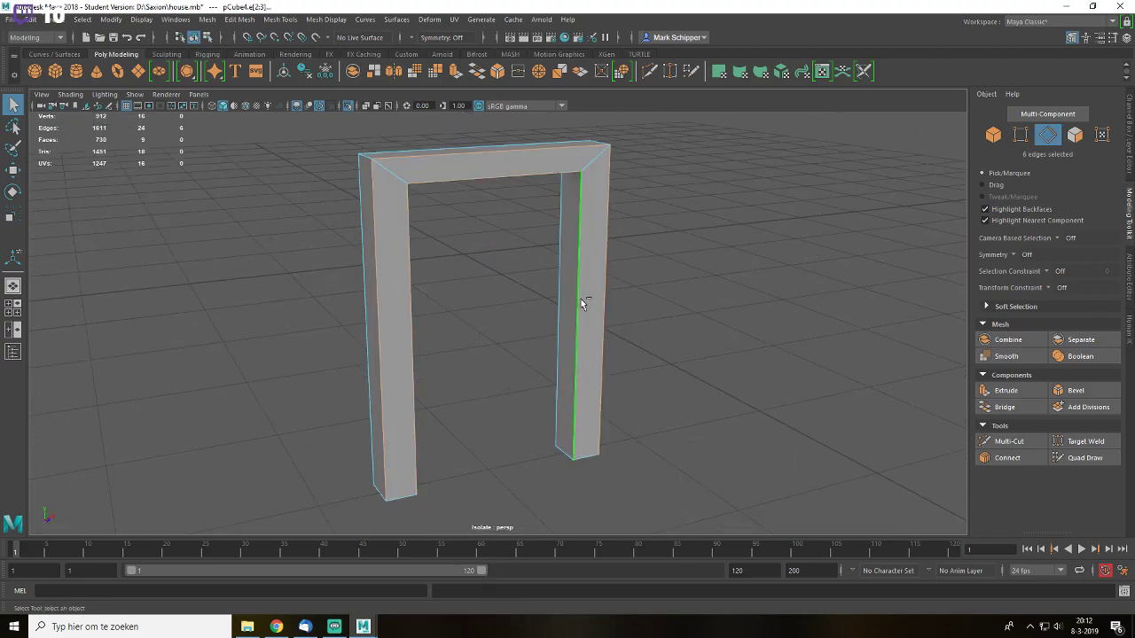
{"action": "left_click", "coordinate": [1070, 393]}
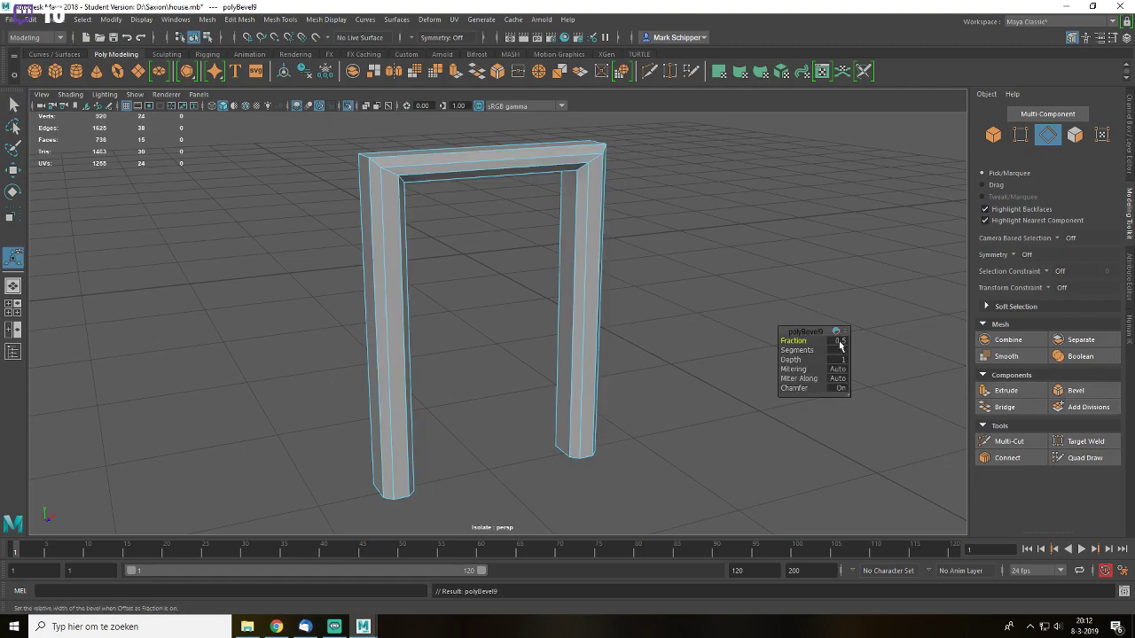
{"action": "key", "text": "Return"}
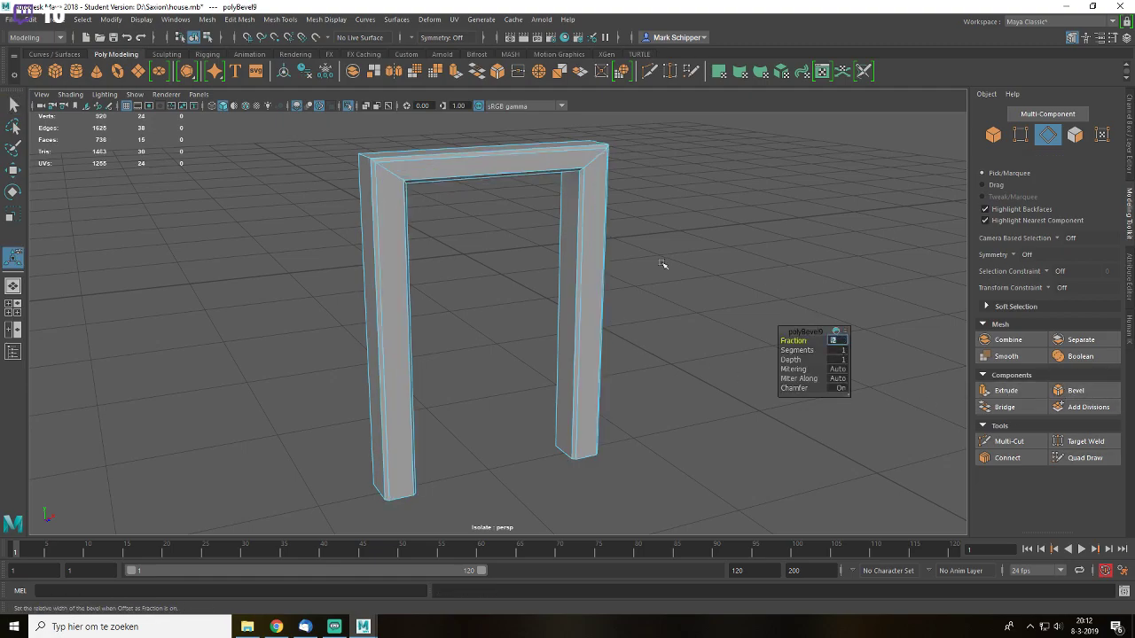
- Return the door frame to object mode, show the whole house again and save the scene
{"action": "right_click_drag", "start_coordinate": [661, 245], "coordinate": [683, 178]}
{"action": "key", "text": "q"}
{"action": "left_click", "coordinate": [685, 177]}
{"action": "key", "text": "ctrl+1"}
{"action": "key", "text": "ctrl+s"}
{"action": "scroll", "coordinate": [658, 269], "scroll_direction": "down", "scroll_amount": 4}
- Connect the vertical edges of the door frame's right leg with two segments
{"action": "left_click_drag", "start_coordinate": [657, 266], "coordinate": [589, 293], "text": "alt"}
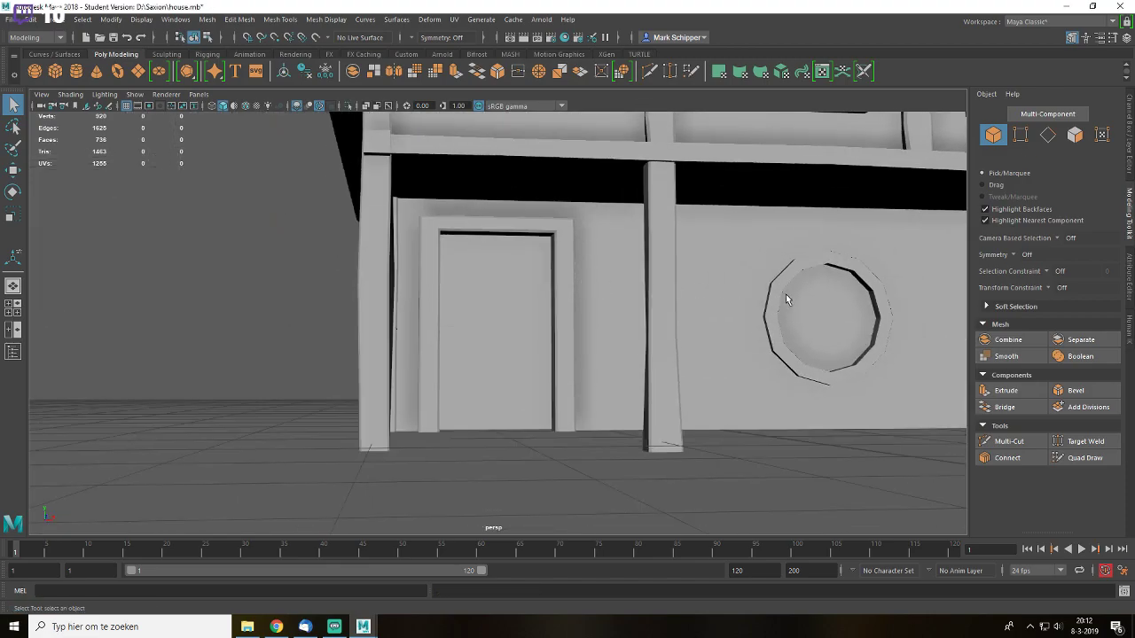
{"action": "middle_click_drag", "start_coordinate": [785, 293], "coordinate": [574, 325], "text": "alt"}
{"action": "left_click", "coordinate": [359, 306]}
{"action": "right_click_drag", "start_coordinate": [365, 295], "coordinate": [362, 256]}
{"action": "left_click", "coordinate": [1007, 457]}
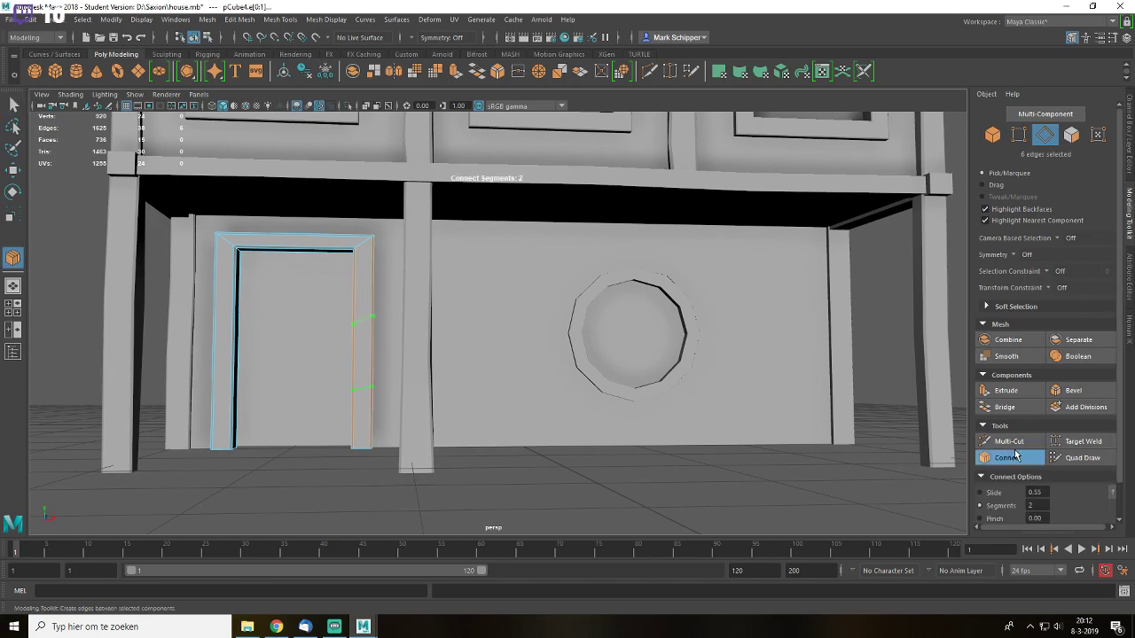
{"action": "left_click", "coordinate": [1015, 454]}
- Move the right leg's upper edge loop slightly towards the doorway and lower the frame's top-left corner edge slightly
{"action": "key", "text": "f"}
{"action": "double_click", "coordinate": [593, 281]}
{"action": "key", "text": "w"}
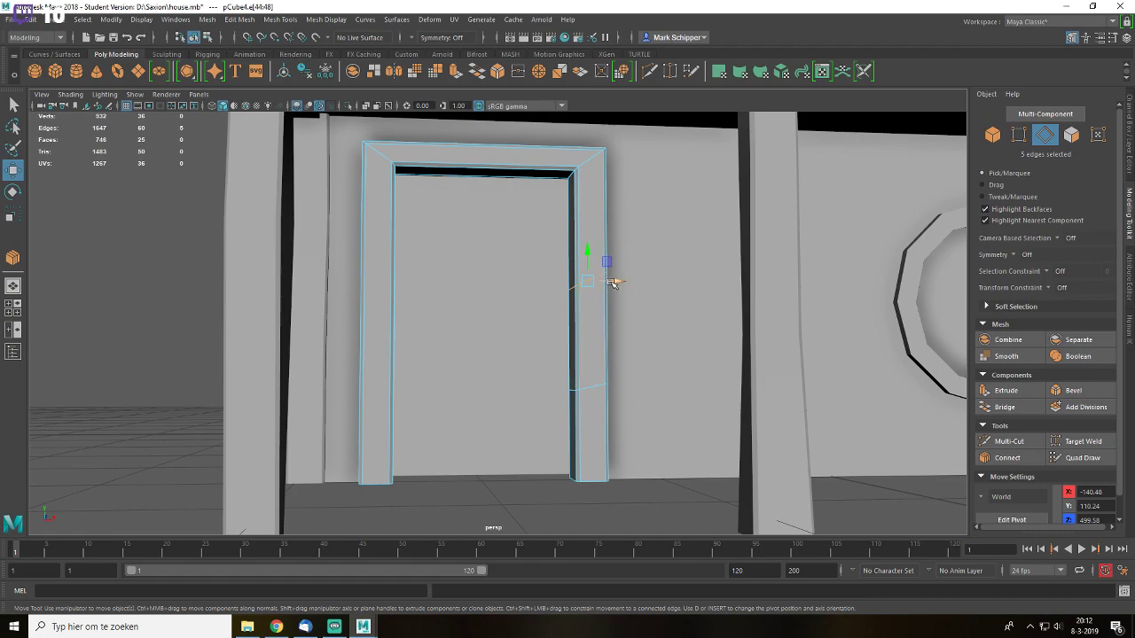
{"action": "left_click_drag", "start_coordinate": [614, 282], "coordinate": [610, 282]}
{"action": "left_click", "coordinate": [379, 153]}
{"action": "left_click_drag", "start_coordinate": [379, 140], "coordinate": [379, 143]}
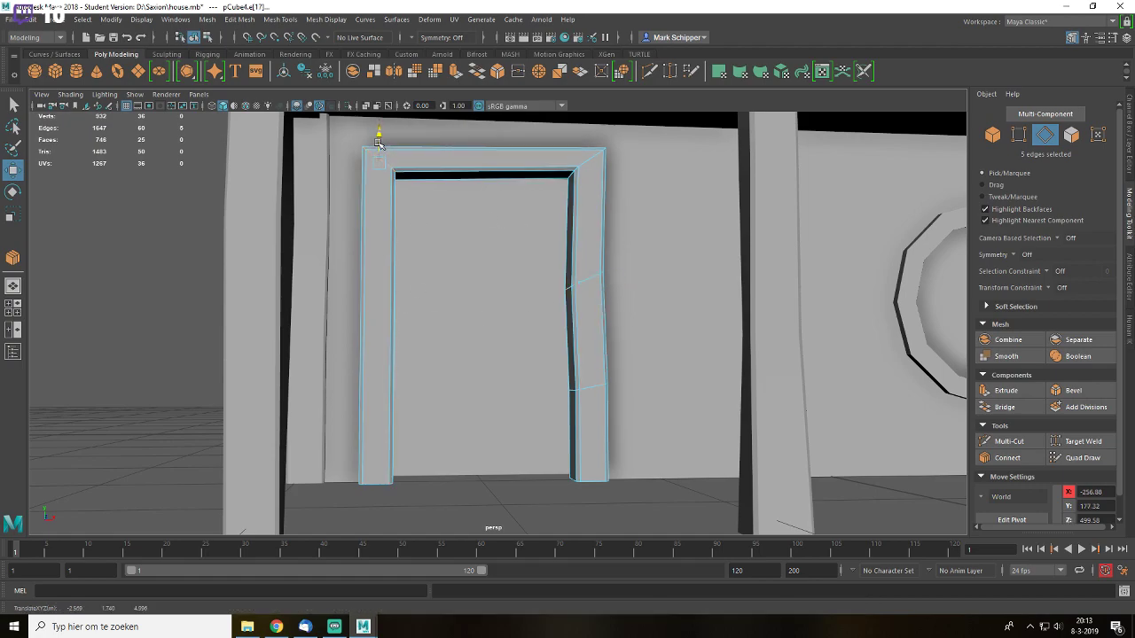
- Connect the vertical edges of the door frame's left leg with two segments and raise the upper loop towards the lintel
{"action": "double_click", "coordinate": [389, 264]}
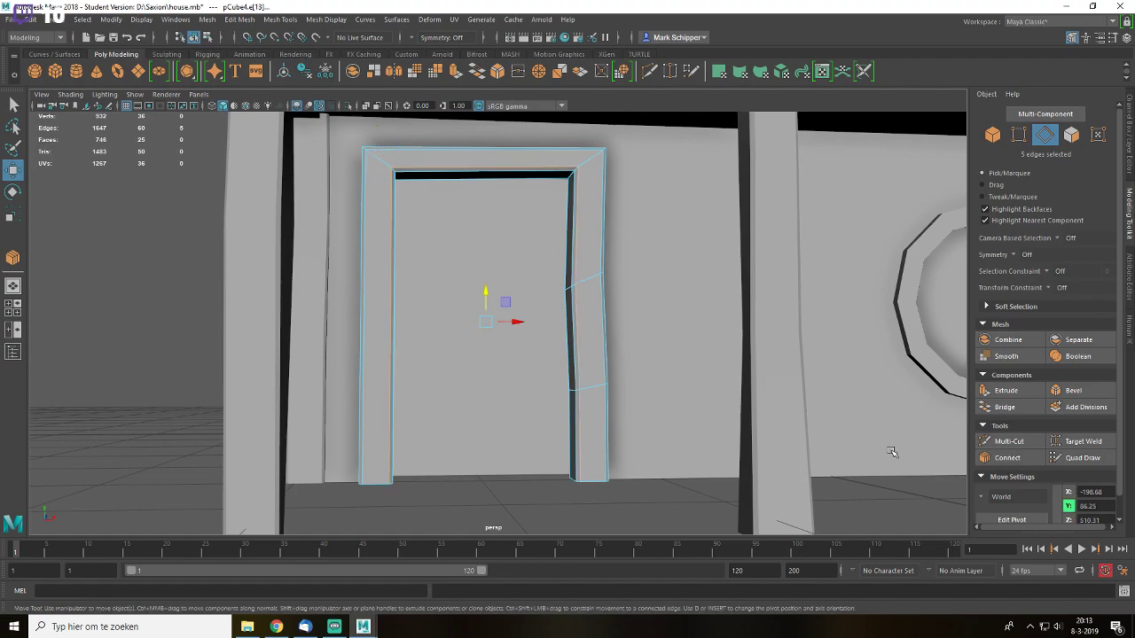
{"action": "left_click", "coordinate": [1014, 457]}
{"action": "key", "text": "w"}
{"action": "double_click", "coordinate": [376, 282]}
{"action": "left_click_drag", "start_coordinate": [377, 259], "coordinate": [380, 192]}
- Tilt the left leg's upper edge loop and scale its lower loop slightly for an uneven shape
{"action": "key", "text": "e"}
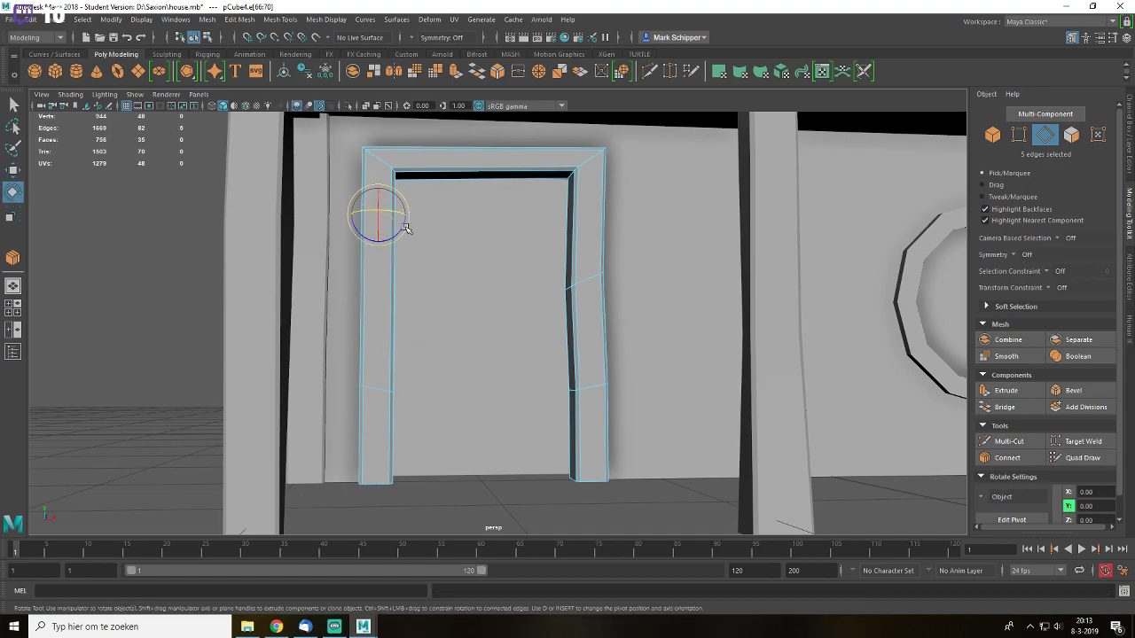
{"action": "double_click", "coordinate": [379, 393]}
{"action": "key", "text": "r"}
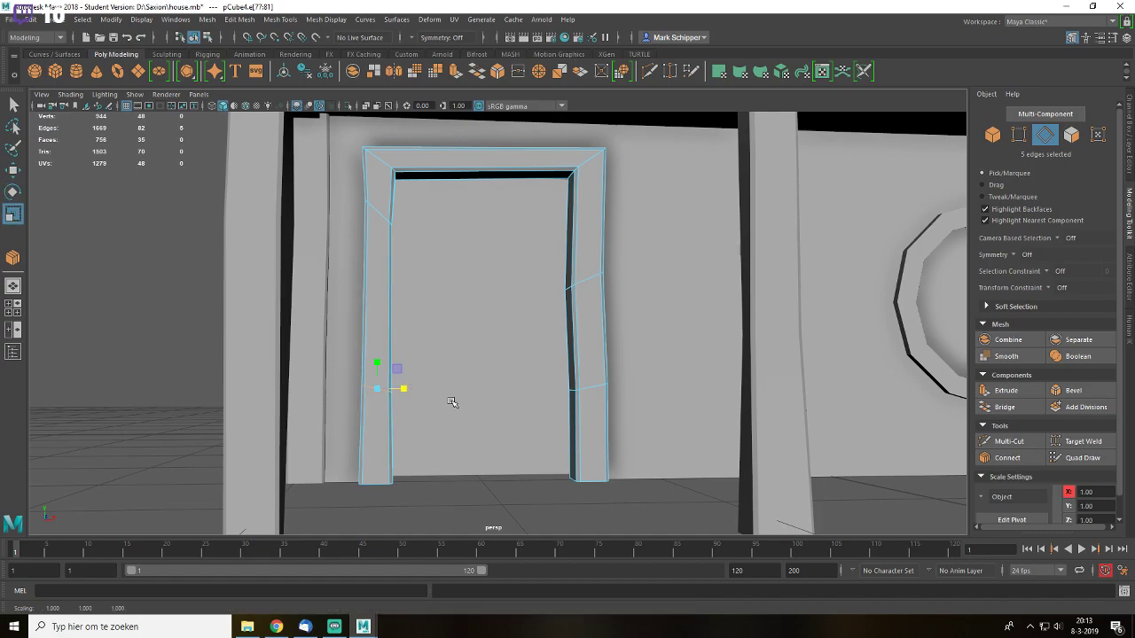
- Return the door frame to object mode and save the scene
{"action": "scroll", "coordinate": [443, 395], "scroll_direction": "down", "scroll_amount": 3}
{"action": "key", "text": "F8"}
{"action": "key", "text": "ctrl+s"}
{"action": "key", "text": "Return"}
- Try to bevel the rim edges of the round window frame
{"action": "right_click_drag", "start_coordinate": [772, 261], "coordinate": [780, 196]}
{"action": "double_click", "coordinate": [784, 256]}
{"action": "key", "text": "f"}
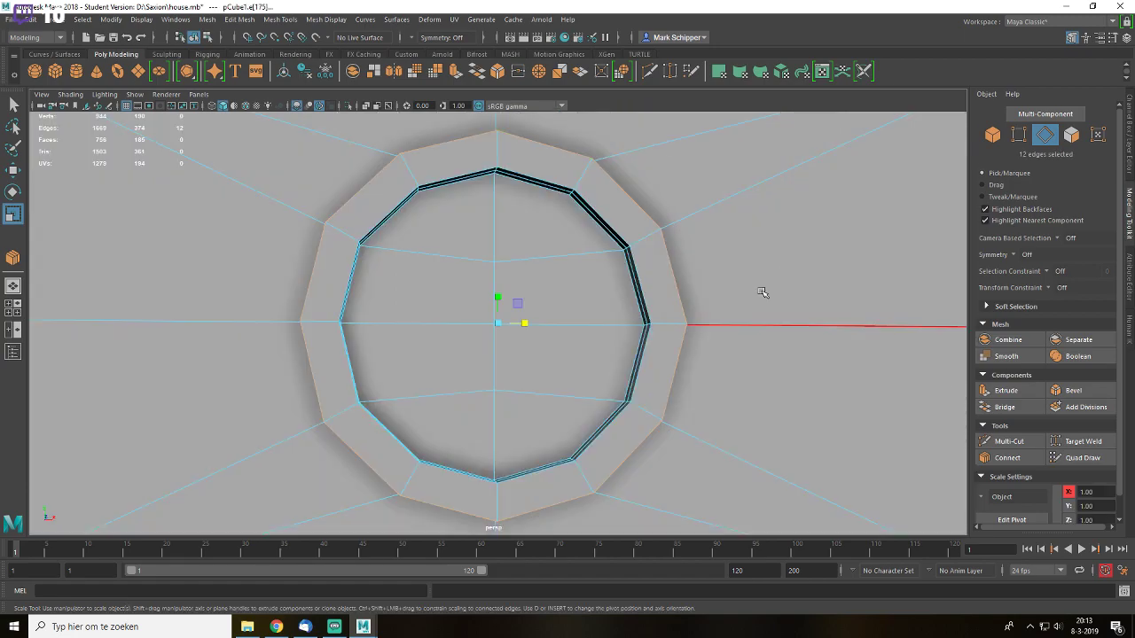
{"action": "left_click", "coordinate": [1064, 391]}
{"action": "left_click_drag", "start_coordinate": [523, 297], "coordinate": [625, 266], "text": "alt"}
- Try deleting the edge loop inside the round window's rim, and undo that deletion and the rim bevel
{"action": "key", "text": "q"}
{"action": "double_click", "coordinate": [576, 310]}
{"action": "key", "text": "ctrl+BackSpace"}
{"action": "left_click_drag", "start_coordinate": [572, 308], "coordinate": [579, 342], "text": "alt"}
{"action": "key", "text": "ctrl+z"}
{"action": "key", "text": "ctrl+z"}
{"action": "key", "text": "ctrl+z"}
{"action": "key", "text": "ctrl+z"}
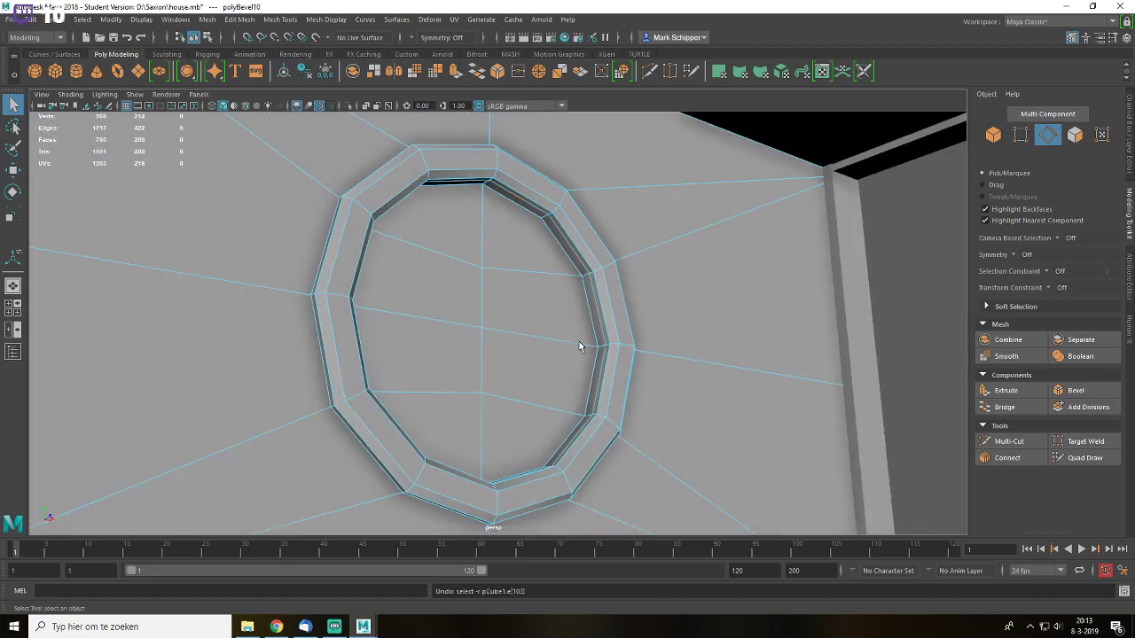
- Delete the extra edge loop inside the round window frame and bevel its inner front rim with a fraction of 0.2
{"action": "left_click", "coordinate": [600, 303]}
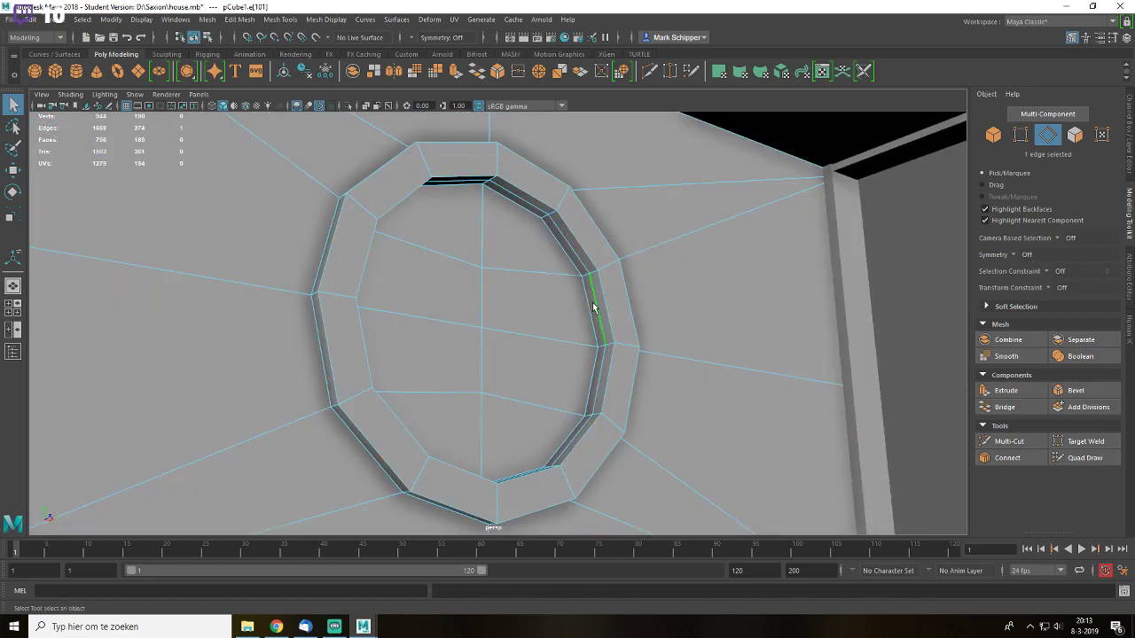
{"action": "key", "text": "ctrl+BackSpace"}
{"action": "double_click", "coordinate": [595, 308]}
{"action": "left_click", "coordinate": [1075, 390]}
{"action": "left_click", "coordinate": [842, 342]}
{"action": "type", "text": ".2"}
{"action": "key", "text": "Return"}
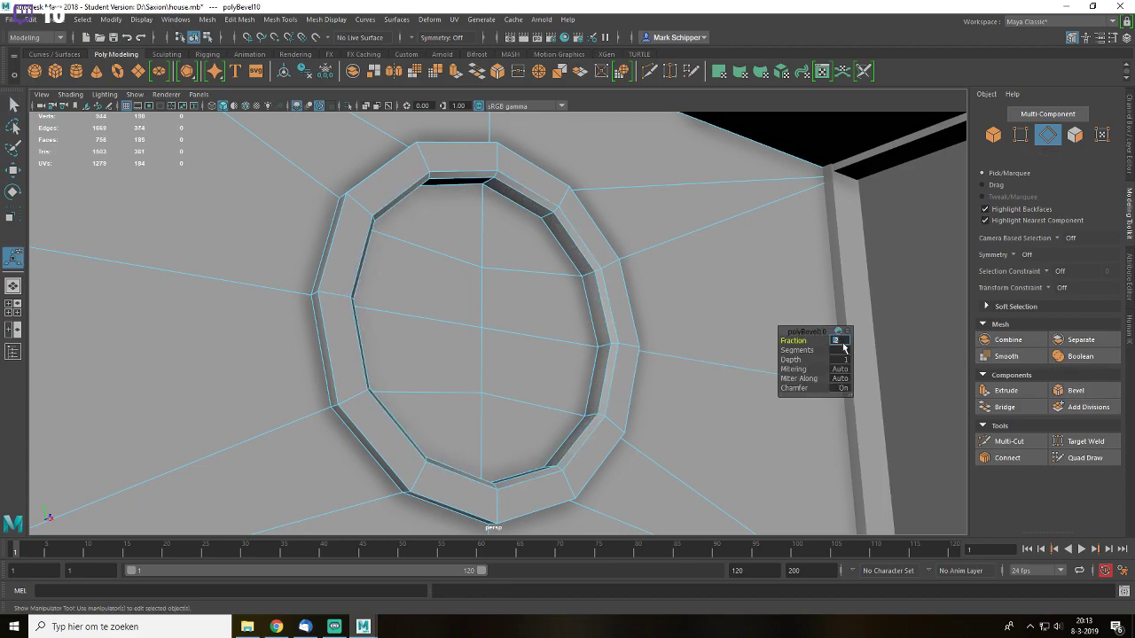
- Return the wall mesh to object mode, clear the selection and save the scene
{"action": "left_click_drag", "start_coordinate": [562, 276], "coordinate": [556, 286], "text": "alt"}
{"action": "scroll", "coordinate": [556, 287], "scroll_direction": "down", "scroll_amount": 4}
{"action": "key", "text": "q"}
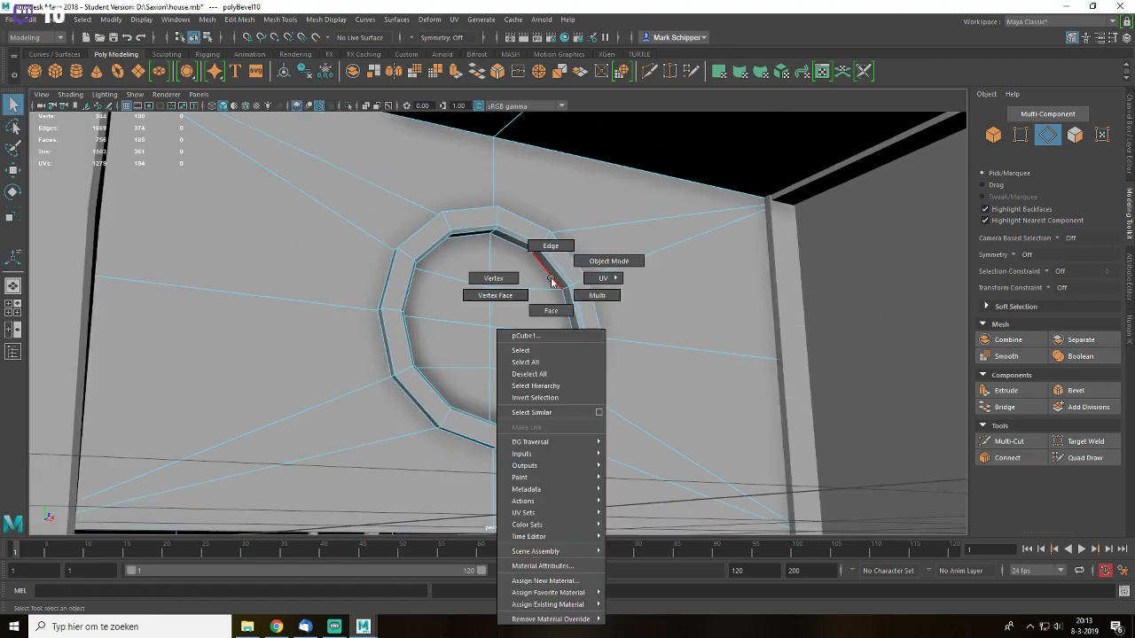
{"action": "right_click_drag", "start_coordinate": [550, 278], "coordinate": [615, 260]}
{"action": "left_click", "coordinate": [830, 279]}
{"action": "scroll", "coordinate": [726, 341], "scroll_direction": "down", "scroll_amount": 3}
{"action": "key", "text": "ctrl+s"}
{"action": "key", "text": "Return"}
{"action": "scroll", "coordinate": [651, 353], "scroll_direction": "down", "scroll_amount": 4}
- Replace the plain corner post beyond the round window with a duplicate of the crooked corner post beside the door
{"action": "left_click_drag", "start_coordinate": [650, 355], "coordinate": [655, 378], "text": "alt"}
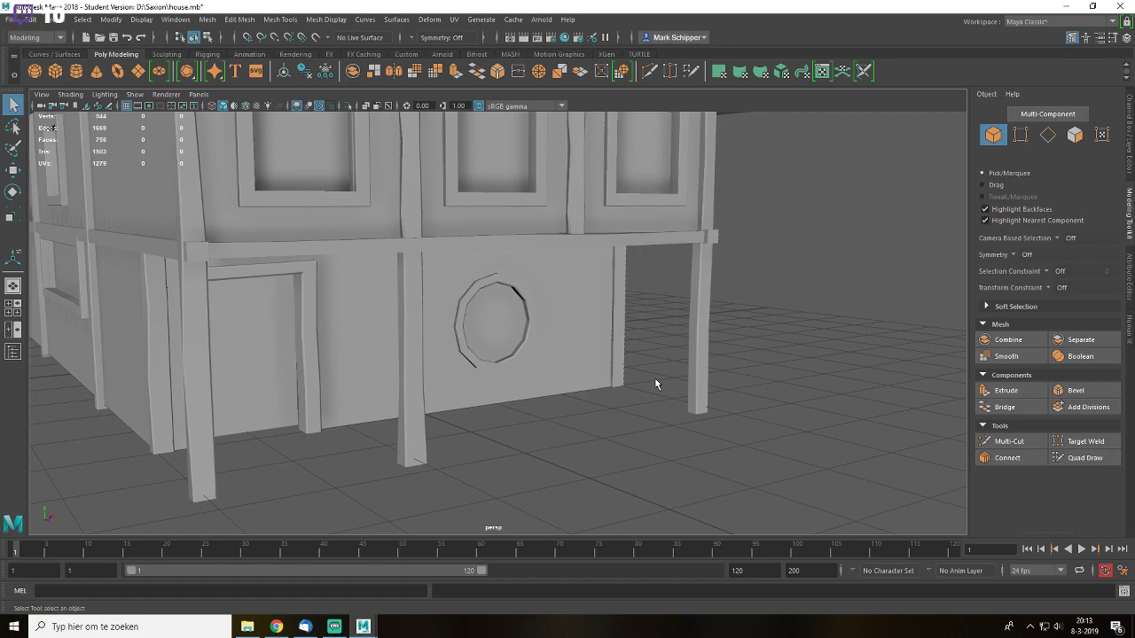
{"action": "left_click", "coordinate": [622, 345]}
{"action": "left_click", "coordinate": [629, 331]}
{"action": "left_click", "coordinate": [164, 352]}
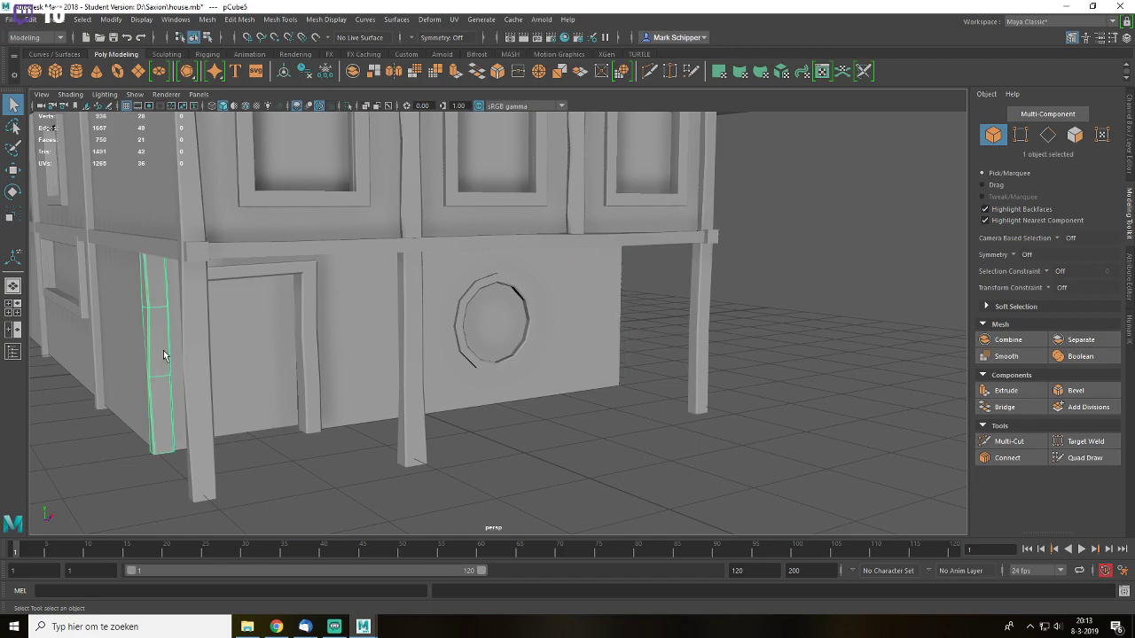
{"action": "key", "text": "w"}
{"action": "key", "text": "ctrl+d"}
{"action": "left_click_drag", "start_coordinate": [188, 349], "coordinate": [640, 348]}
- Shift the duplicated post slightly along X to fit the wall corner and clear the selection
{"action": "key", "text": "f"}
{"action": "left_click_drag", "start_coordinate": [653, 390], "coordinate": [530, 257], "text": "alt"}
{"action": "left_click_drag", "start_coordinate": [531, 313], "coordinate": [523, 315]}
{"action": "scroll", "coordinate": [527, 316], "scroll_direction": "down", "scroll_amount": 3}
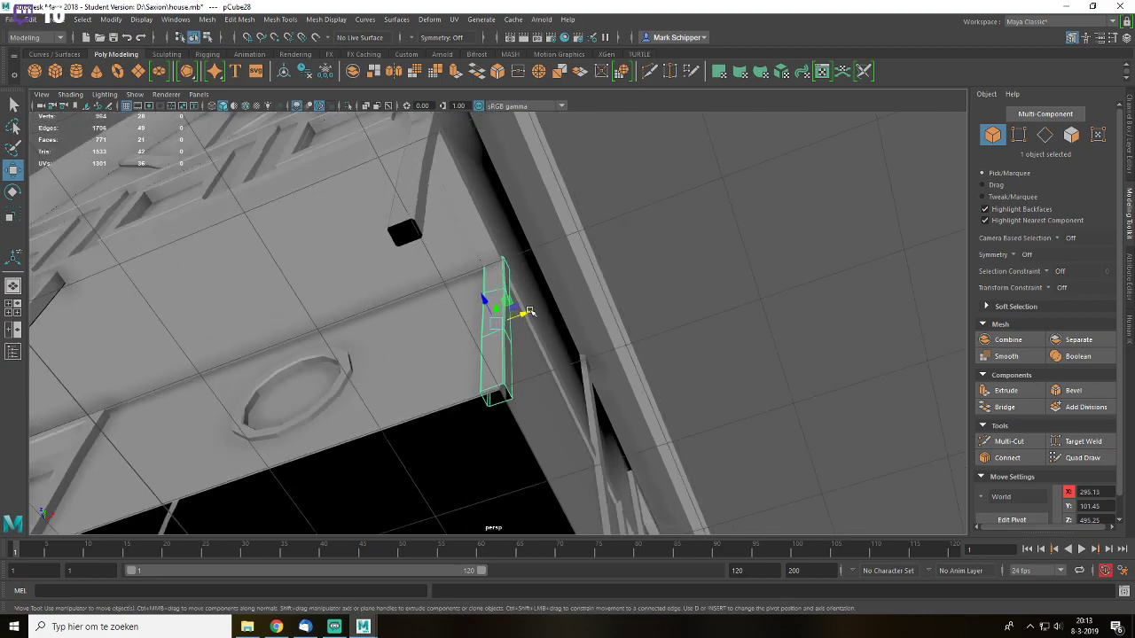
{"action": "left_click", "coordinate": [639, 230]}
{"action": "middle_click_drag", "start_coordinate": [445, 265], "coordinate": [476, 311], "text": "alt"}
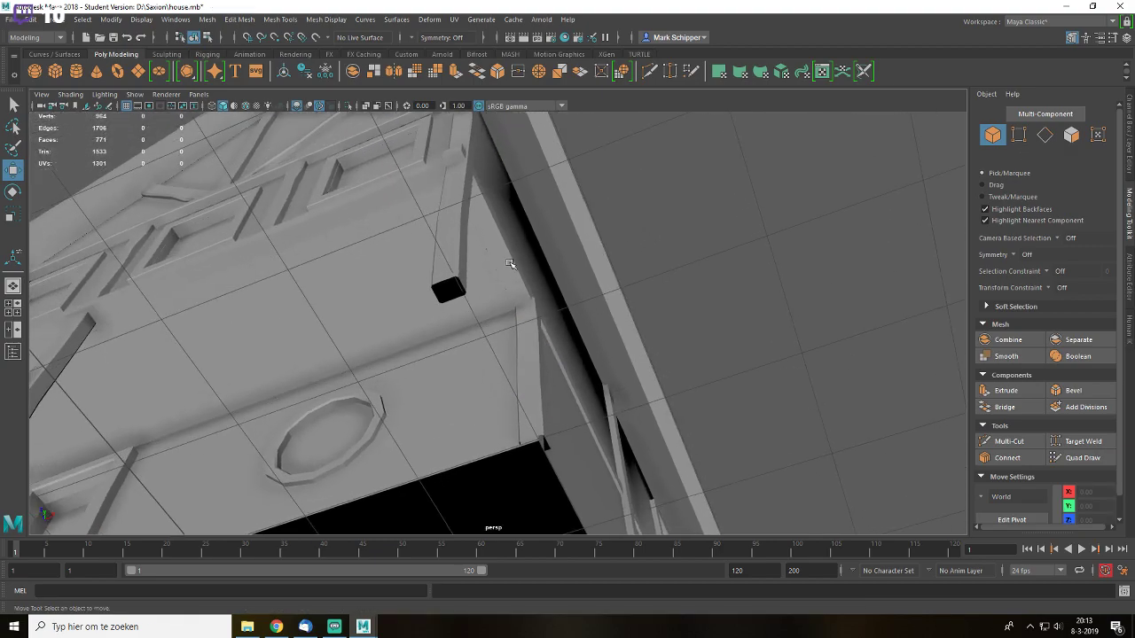
- Raise the top vertices of the duplicated corner post up to the roof edge and return it to object mode
{"action": "left_click", "coordinate": [524, 312]}
{"action": "left_click_drag", "start_coordinate": [542, 309], "coordinate": [535, 335], "text": "alt"}
{"action": "left_click", "coordinate": [538, 330]}
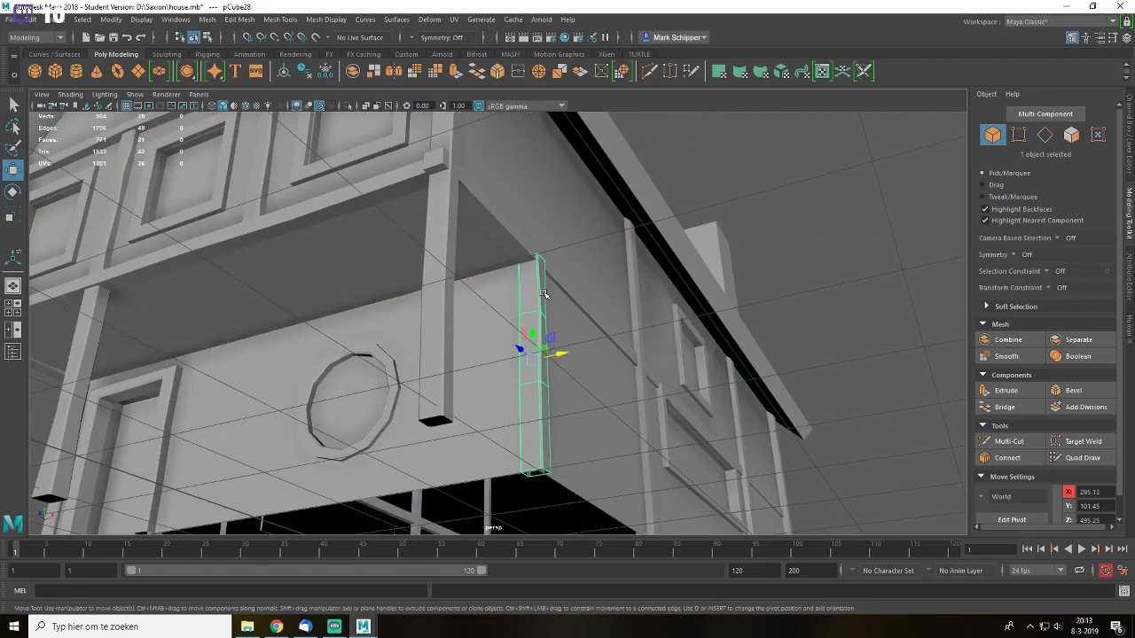
{"action": "left_click_drag", "start_coordinate": [545, 276], "coordinate": [529, 277], "text": "alt"}
{"action": "right_click_drag", "start_coordinate": [536, 259], "coordinate": [490, 254]}
{"action": "left_click_drag", "start_coordinate": [514, 208], "coordinate": [577, 238]}
{"action": "middle_click_drag", "start_coordinate": [561, 233], "coordinate": [574, 361], "text": "alt"}
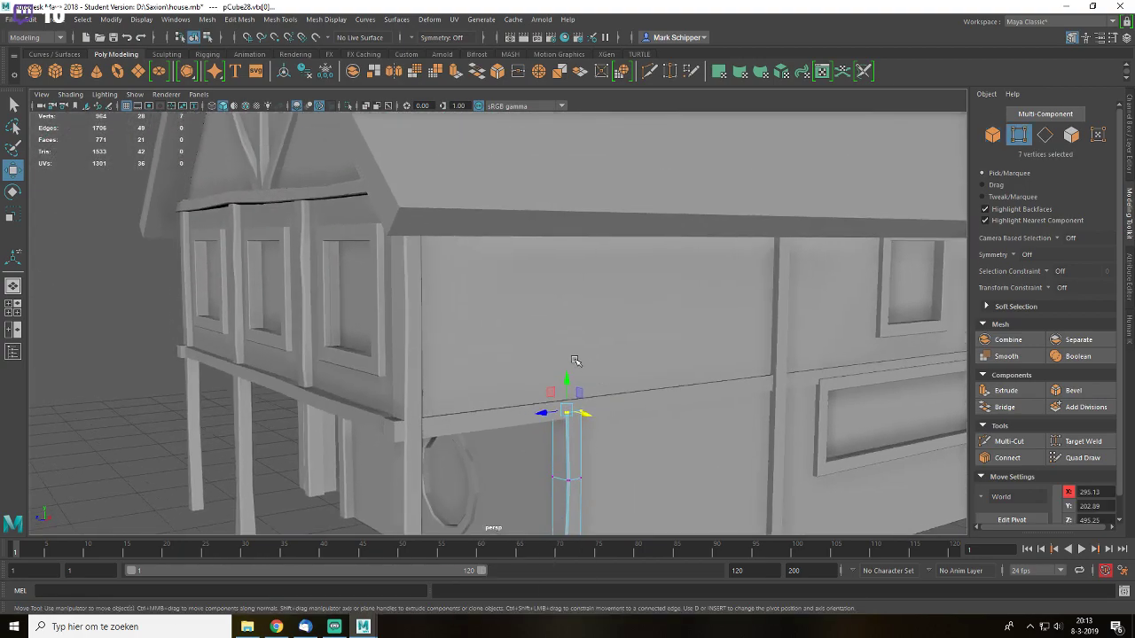
{"action": "left_click_drag", "start_coordinate": [567, 390], "coordinate": [575, 195]}
{"action": "right_click_drag", "start_coordinate": [580, 280], "coordinate": [683, 211]}
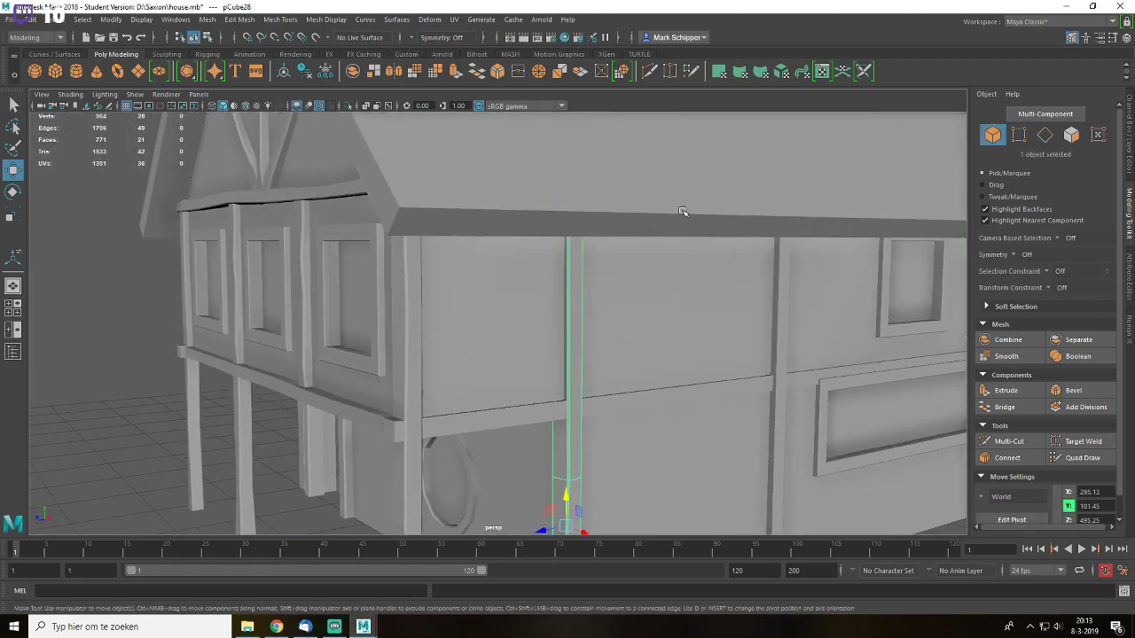
{"action": "scroll", "coordinate": [895, 447], "scroll_direction": "down", "scroll_amount": 5}
{"action": "left_click", "coordinate": [866, 478]}
{"action": "left_click_drag", "start_coordinate": [780, 418], "coordinate": [756, 407], "text": "alt"}
{"action": "left_click_drag", "start_coordinate": [543, 345], "coordinate": [657, 348], "text": "alt"}
{"action": "scroll", "coordinate": [656, 349], "scroll_direction": "up", "scroll_amount": 3}
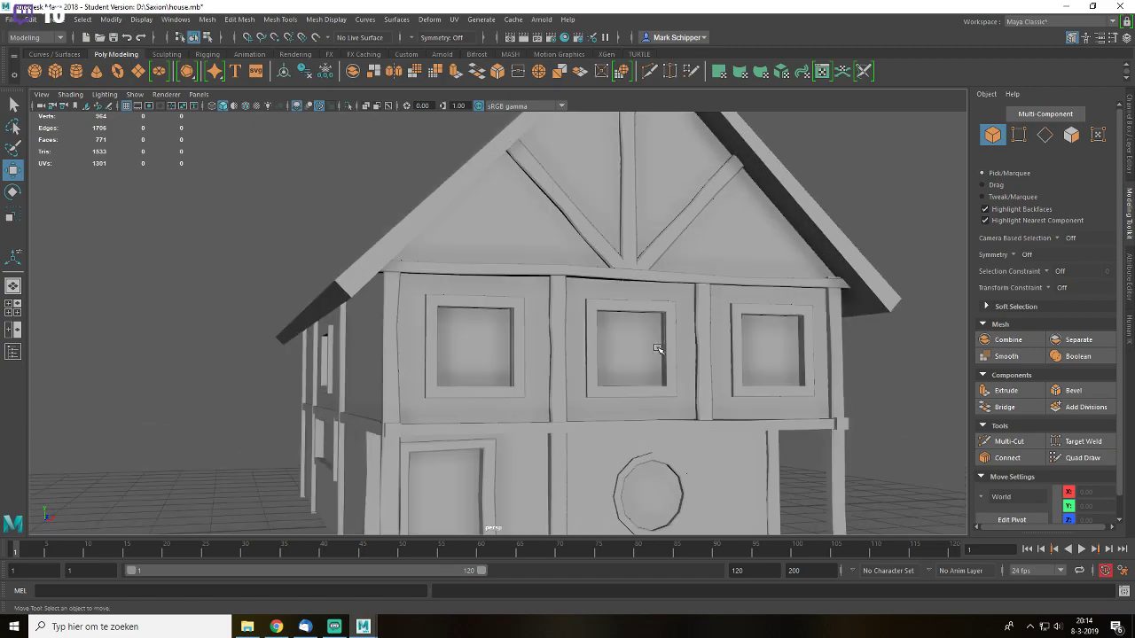
- Extrude the chimney's top face with an inward offset to form the rim of the flue
{"action": "scroll", "coordinate": [657, 349], "scroll_direction": "down", "scroll_amount": 3}
{"action": "left_click_drag", "start_coordinate": [656, 348], "coordinate": [497, 211], "text": "alt"}
{"action": "key", "text": "q"}
{"action": "left_click", "coordinate": [624, 209]}
{"action": "key", "text": "f"}
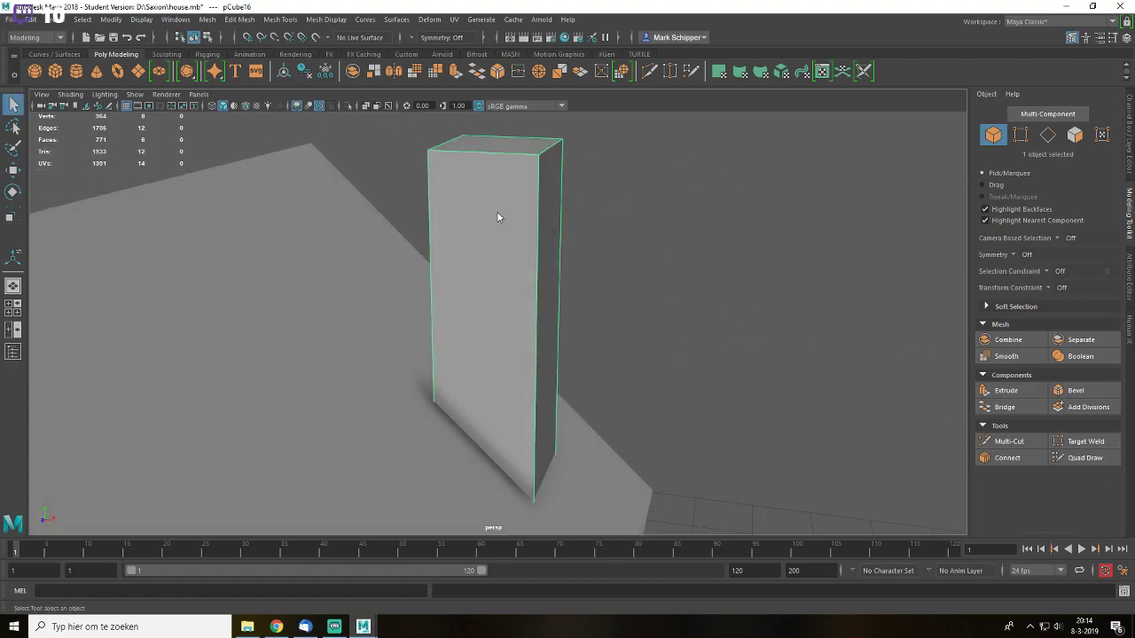
{"action": "right_click_drag", "start_coordinate": [496, 211], "coordinate": [494, 236]}
{"action": "left_click_drag", "start_coordinate": [558, 120], "coordinate": [454, 156], "text": "alt"}
{"action": "left_click", "coordinate": [453, 156]}
{"action": "key", "text": "ctrl+e"}
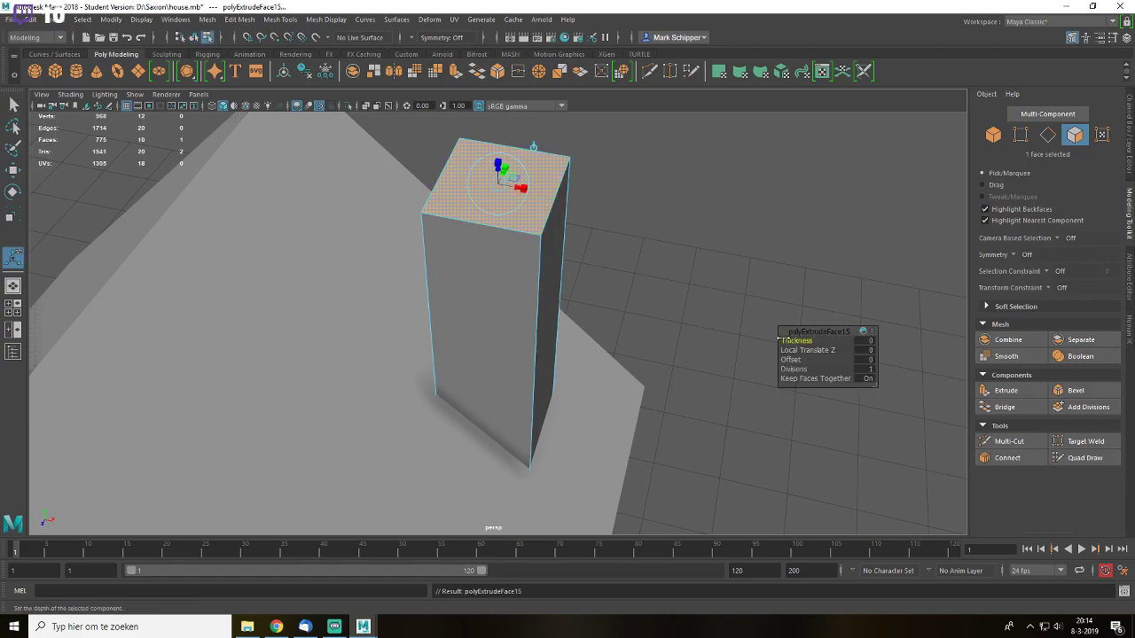
{"action": "left_click_drag", "start_coordinate": [803, 359], "coordinate": [825, 359]}
- Extrude the inset top face down into the chimney to hollow out the flue
{"action": "key", "text": "ctrl+e"}
{"action": "left_click_drag", "start_coordinate": [497, 171], "coordinate": [499, 228]}
{"action": "key", "text": "q"}
- Connect the chimney's four outer vertical edges with two segments, adding two edge loops around its body
{"action": "left_click_drag", "start_coordinate": [514, 318], "coordinate": [508, 205], "text": "alt"}
{"action": "left_click_drag", "start_coordinate": [618, 299], "coordinate": [611, 293]}
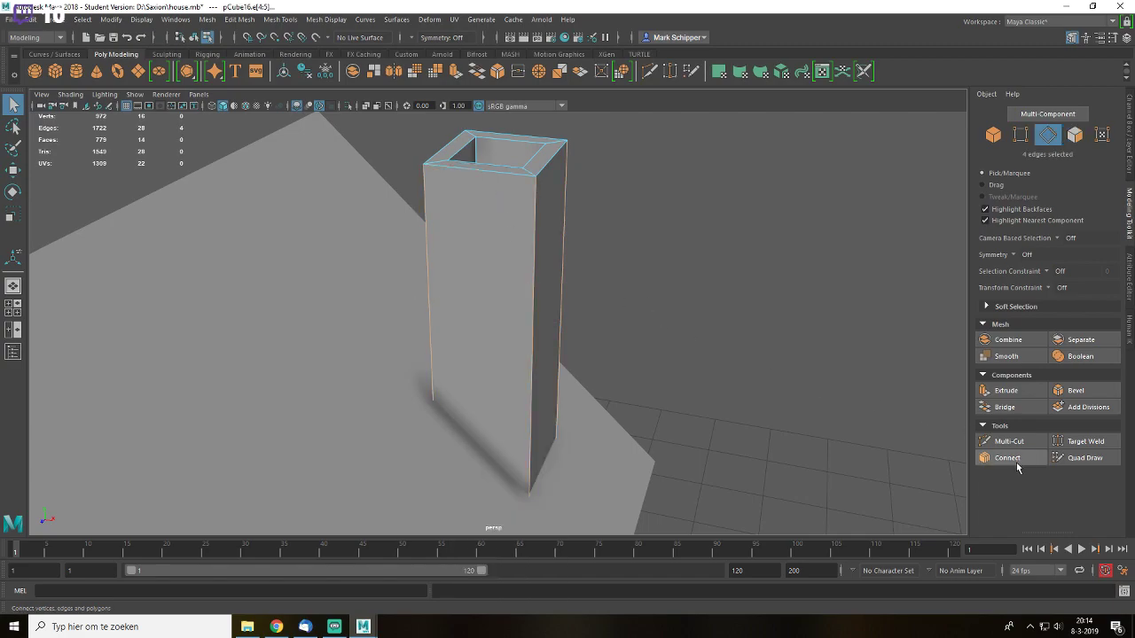
{"action": "left_click", "coordinate": [1007, 457]}
- Rotate the chimney's upper edge loop to a clear tilt and turn the lower loop slightly for a crooked shape
{"action": "double_click", "coordinate": [512, 281]}
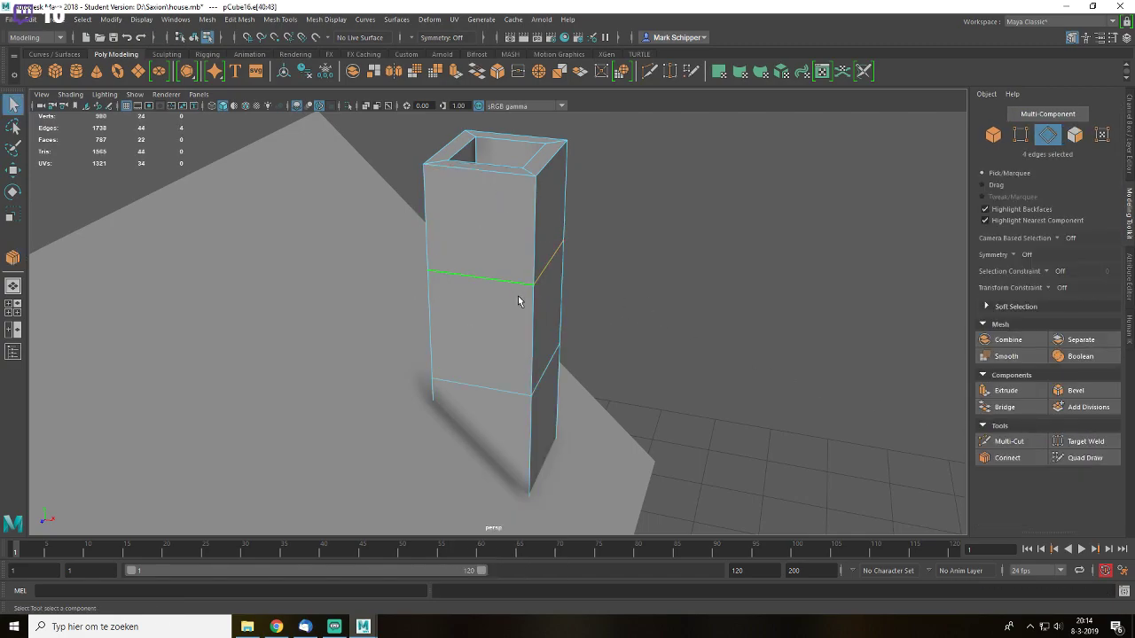
{"action": "key", "text": "e"}
{"action": "left_click_drag", "start_coordinate": [519, 243], "coordinate": [523, 266]}
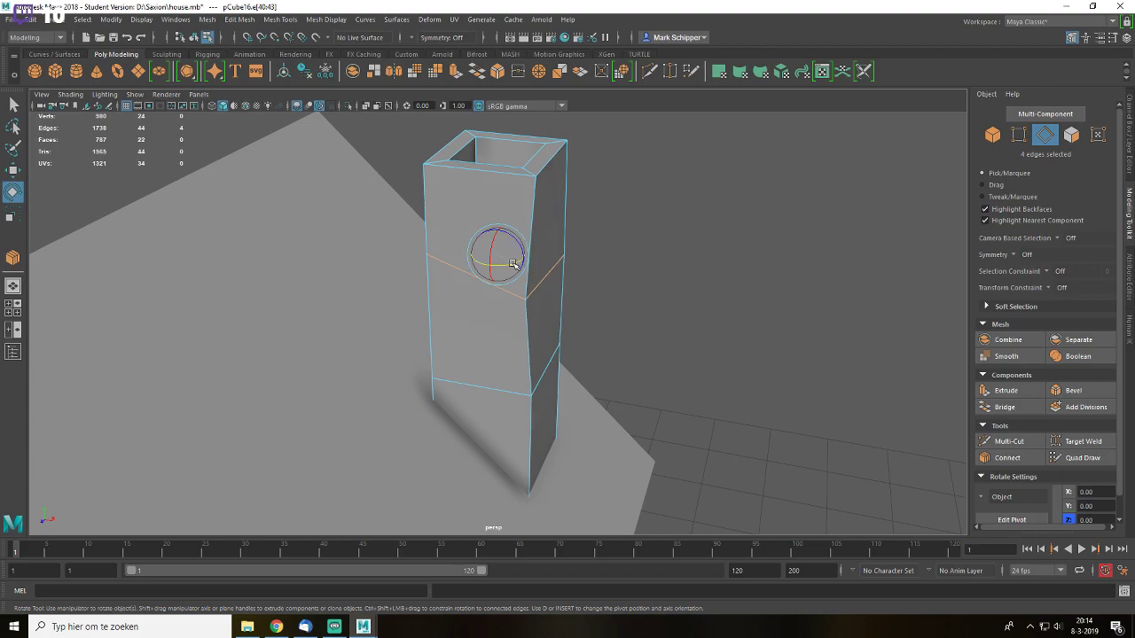
{"action": "double_click", "coordinate": [510, 390]}
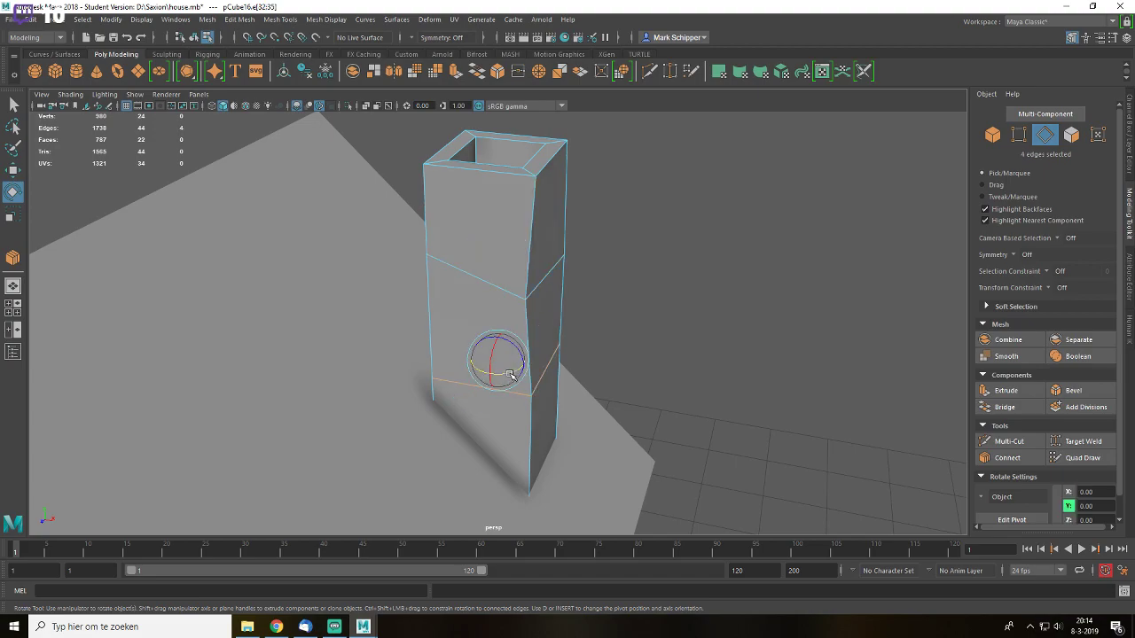
- Scale the four bottom vertices outward so the chimney widens at its base
{"action": "key", "text": "4"}
{"action": "left_click", "coordinate": [488, 494]}
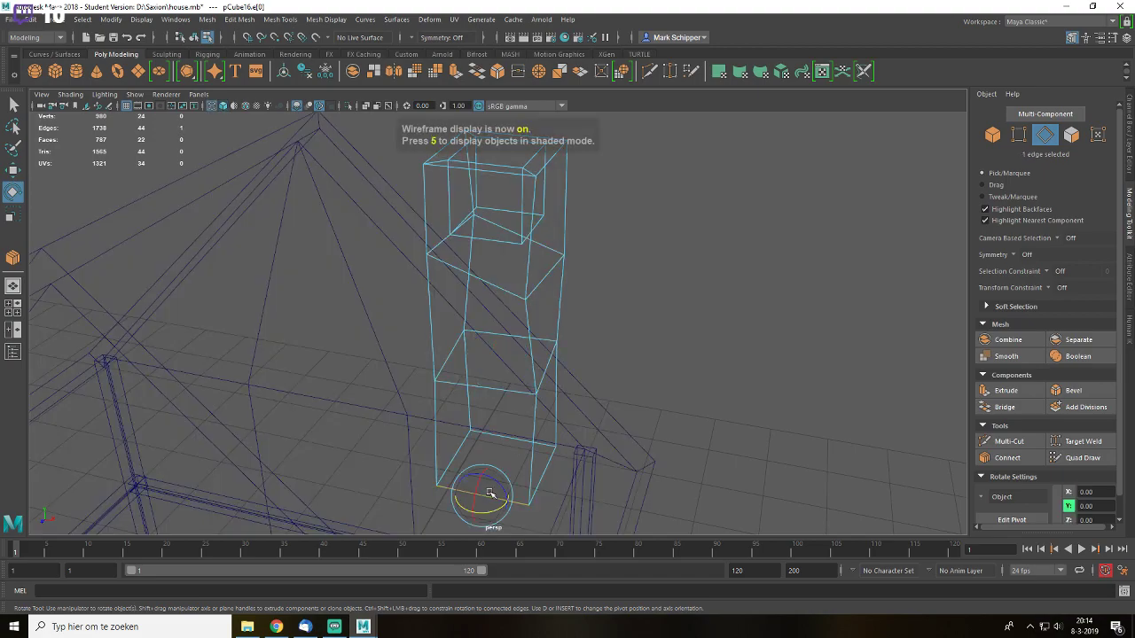
{"action": "key", "text": "q"}
{"action": "right_click_drag", "start_coordinate": [493, 287], "coordinate": [429, 263]}
{"action": "left_click_drag", "start_coordinate": [470, 480], "coordinate": [474, 455], "text": "alt"}
{"action": "left_click_drag", "start_coordinate": [395, 433], "coordinate": [576, 525]}
{"action": "key", "text": "r"}
{"action": "left_click_drag", "start_coordinate": [498, 485], "coordinate": [519, 463]}
{"action": "key", "text": "5"}
{"action": "mouse_move", "coordinate": [544, 393]}
{"action": "left_mouse_down", "text": "alt"}
{"action": "mouse_move", "coordinate": [559, 388]}
{"action": "mouse_move", "coordinate": [532, 384]}
{"action": "left_mouse_up", "text": "alt"}
- Move the bottom edge on the chimney's eave side slightly down into the roof
{"action": "key", "text": "w"}
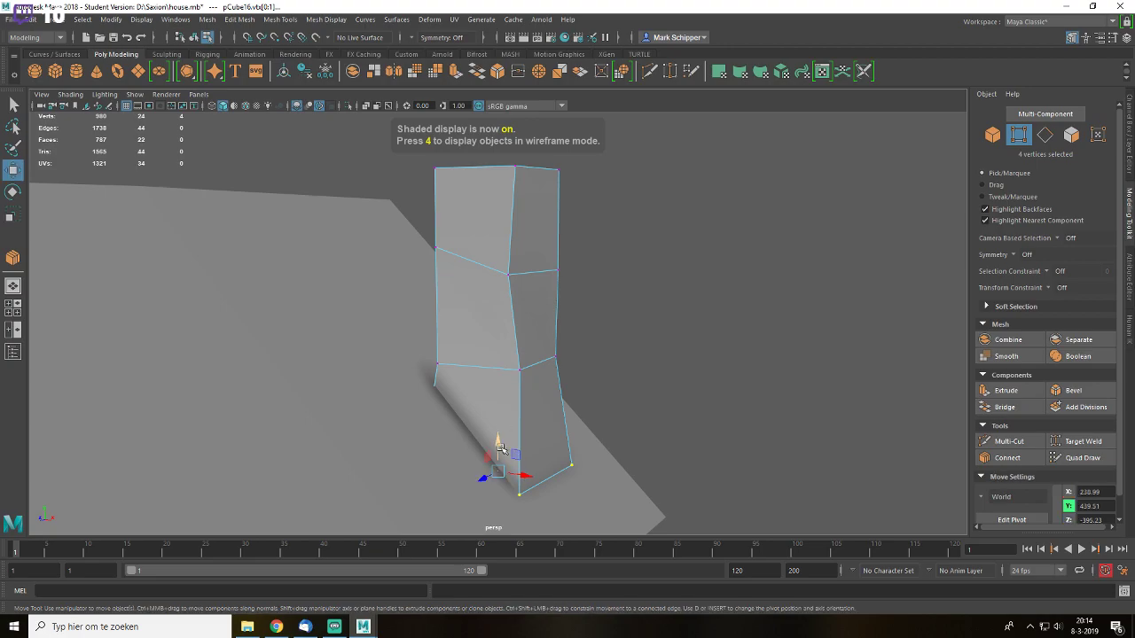
{"action": "right_click_drag", "start_coordinate": [546, 286], "coordinate": [547, 252]}
{"action": "left_click", "coordinate": [558, 474]}
{"action": "left_click_drag", "start_coordinate": [546, 452], "coordinate": [547, 470]}
- Delete the chimney's hidden bottom face inside the roof
{"action": "right_click_drag", "start_coordinate": [524, 291], "coordinate": [526, 357]}
{"action": "key", "text": "4"}
{"action": "left_click_drag", "start_coordinate": [519, 456], "coordinate": [513, 389], "text": "alt"}
{"action": "left_click", "coordinate": [513, 391]}
{"action": "key", "text": "Delete"}
- Try to bevel the chimney's vertical corner edges together with its outer and inner rim loops
{"action": "left_click_drag", "start_coordinate": [513, 288], "coordinate": [514, 337], "text": "alt"}
{"action": "right_click_drag", "start_coordinate": [504, 238], "coordinate": [513, 190]}
{"action": "left_click_drag", "start_coordinate": [514, 193], "coordinate": [549, 238], "text": "alt"}
{"action": "key", "text": "5"}
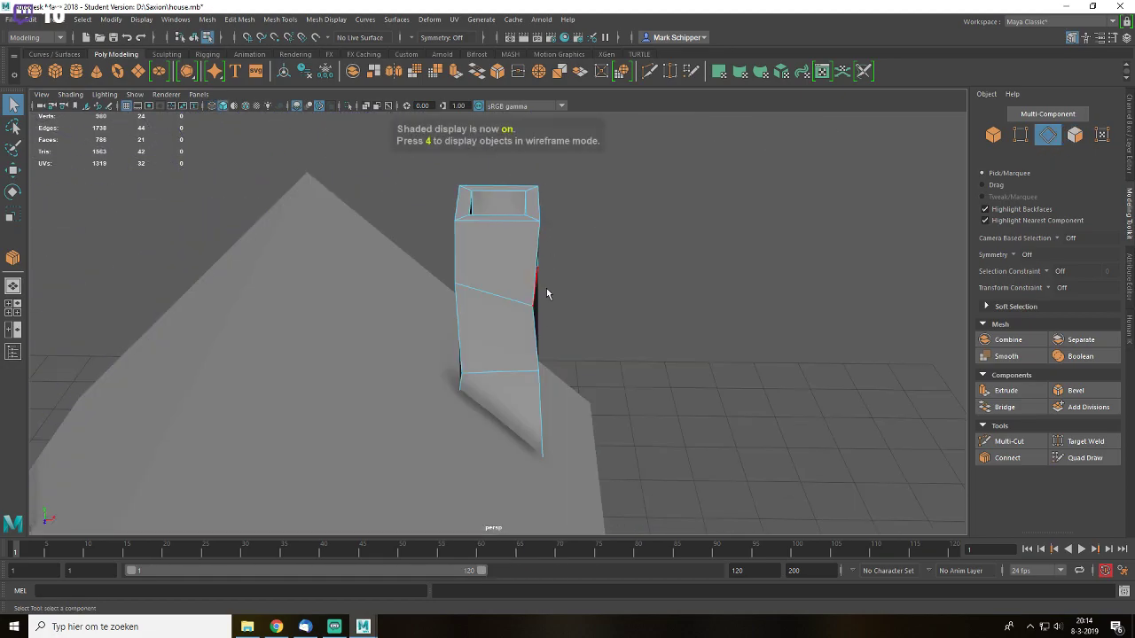
{"action": "left_click_drag", "start_coordinate": [534, 275], "coordinate": [515, 325], "text": "alt"}
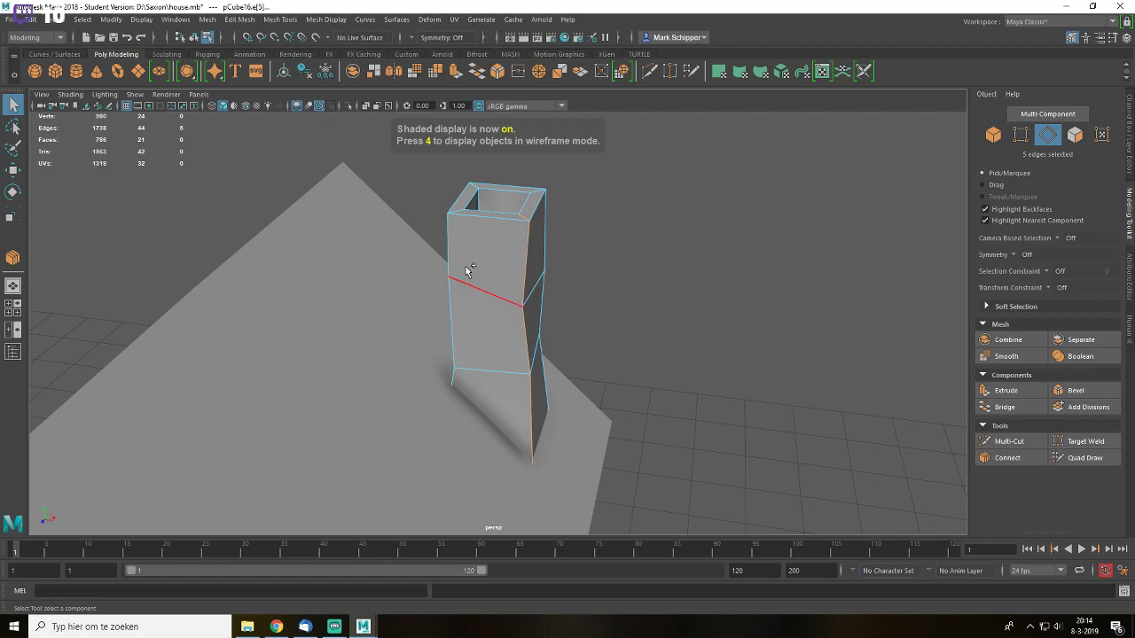
{"action": "double_click", "coordinate": [473, 295], "text": "shift"}
{"action": "left_click_drag", "start_coordinate": [633, 291], "coordinate": [412, 335], "text": "alt"}
{"action": "left_click", "coordinate": [543, 253], "text": "shift"}
{"action": "double_click", "coordinate": [542, 255], "text": "shift"}
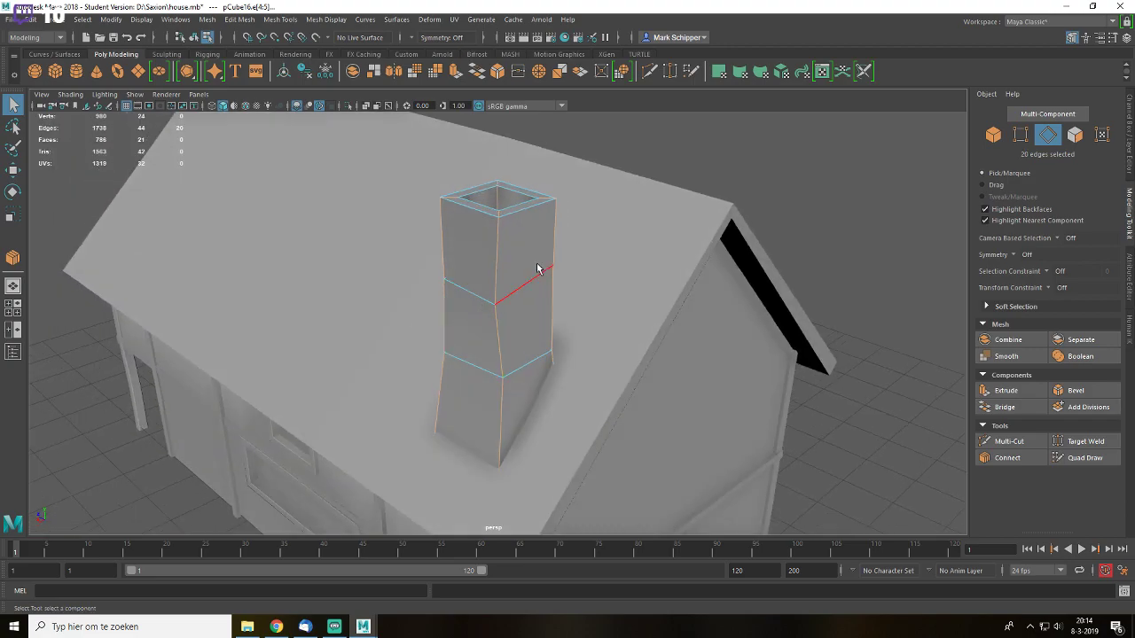
{"action": "middle_click_drag", "start_coordinate": [555, 298], "coordinate": [563, 365], "text": "alt"}
{"action": "scroll", "coordinate": [565, 362], "scroll_direction": "up", "scroll_amount": 5}
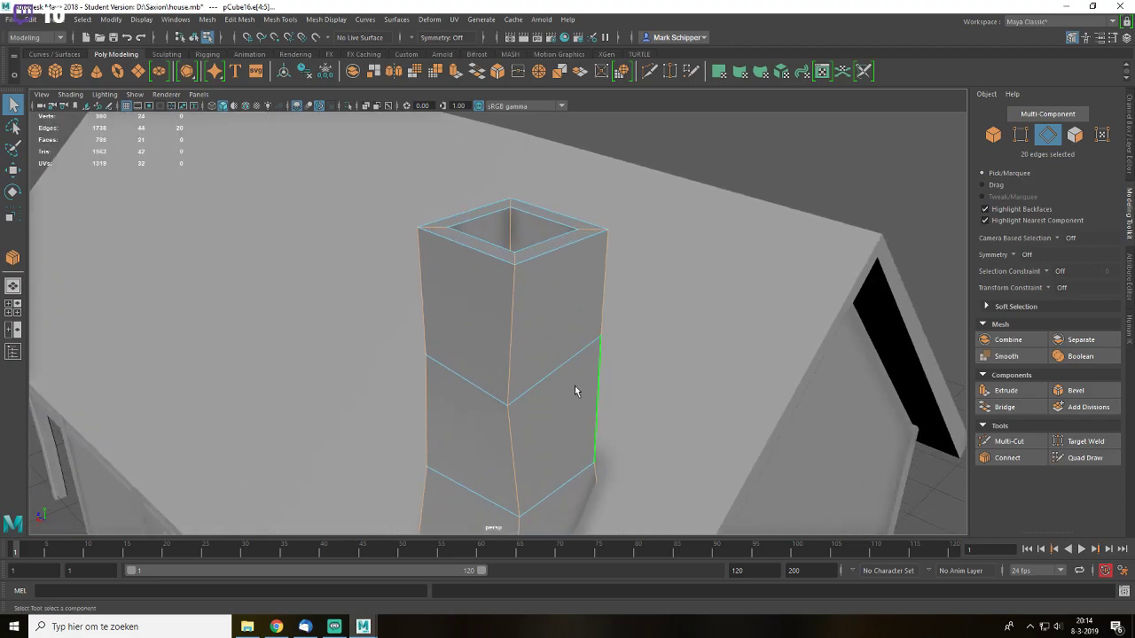
{"action": "middle_click_drag", "start_coordinate": [559, 296], "coordinate": [586, 377], "text": "alt"}
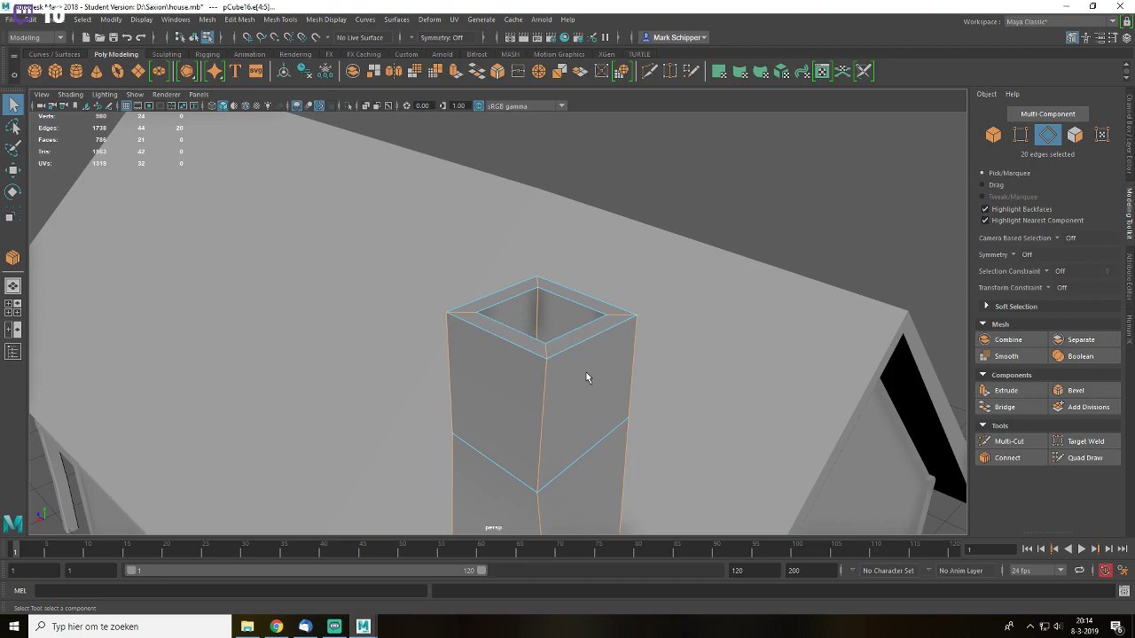
{"action": "scroll", "coordinate": [586, 376], "scroll_direction": "up", "scroll_amount": 3}
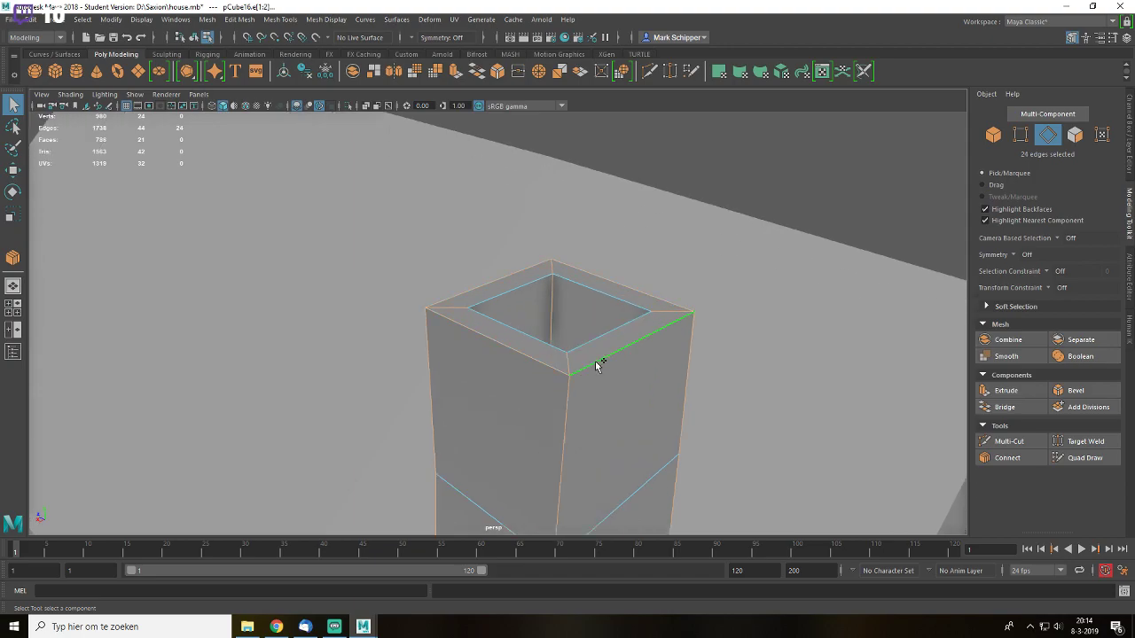
{"action": "double_click", "coordinate": [588, 343], "text": "shift"}
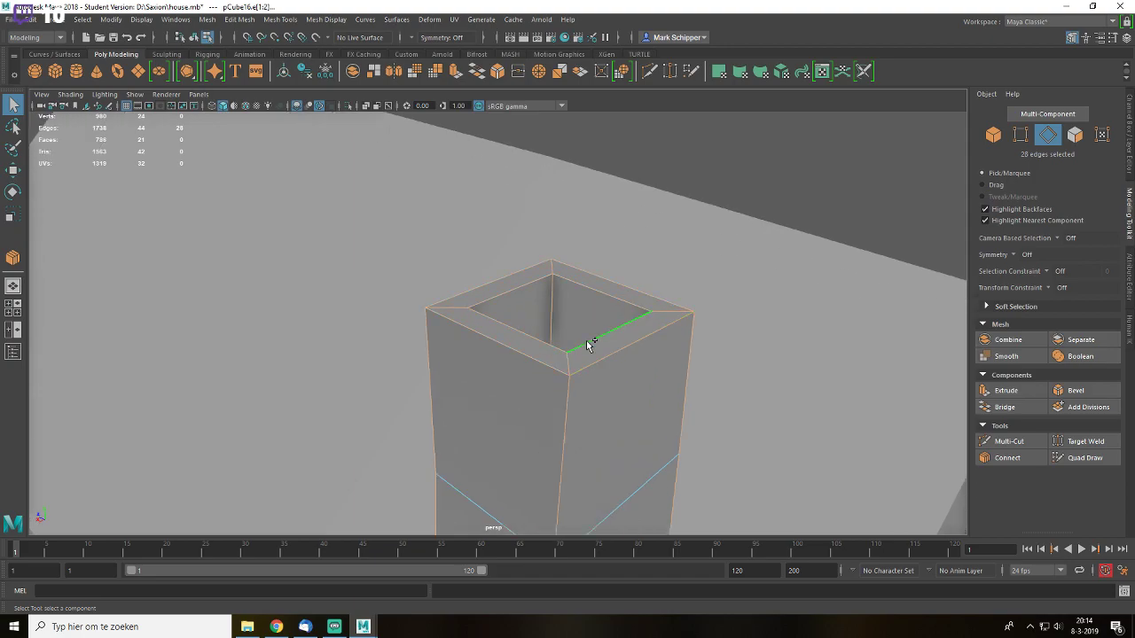
{"action": "left_click", "coordinate": [1072, 392]}
{"action": "left_click_drag", "start_coordinate": [650, 344], "coordinate": [659, 386], "text": "alt"}
{"action": "key", "text": "ctrl+z"}
- Bevel only the outer edge loop of the chimney's top rim with a fraction of 0.5
{"action": "scroll", "coordinate": [628, 396], "scroll_direction": "down", "scroll_amount": 2}
{"action": "mouse_move", "coordinate": [583, 442]}
{"action": "left_mouse_down", "text": "alt"}
{"action": "mouse_move", "coordinate": [581, 405]}
{"action": "mouse_move", "coordinate": [581, 422]}
{"action": "left_mouse_up", "text": "alt"}
{"action": "key", "text": "q"}
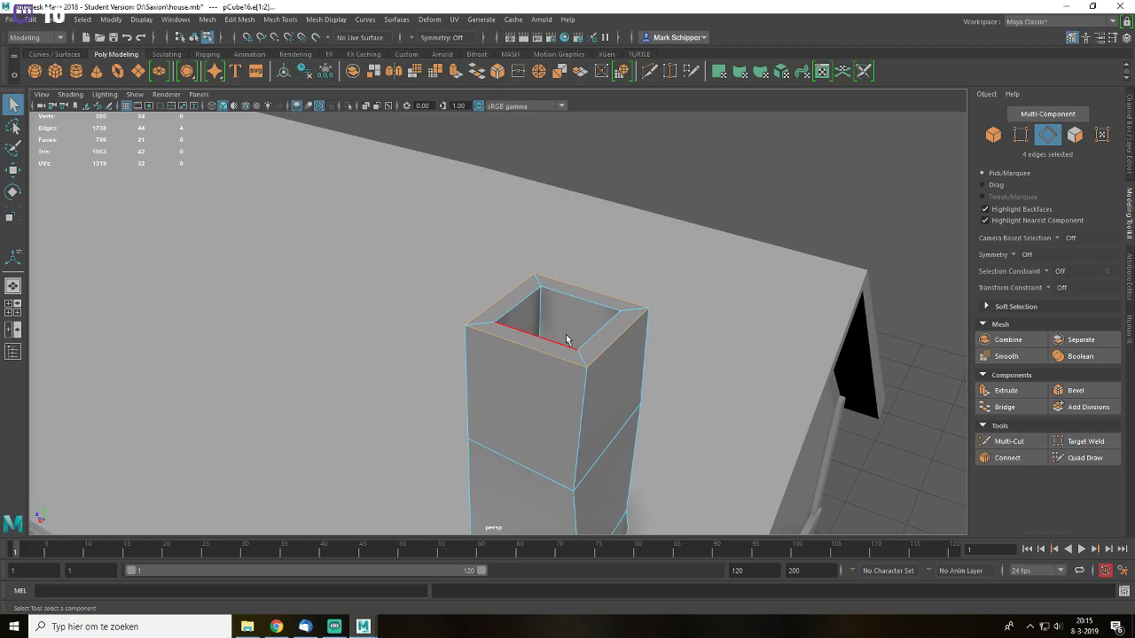
{"action": "left_click", "coordinate": [1068, 391]}
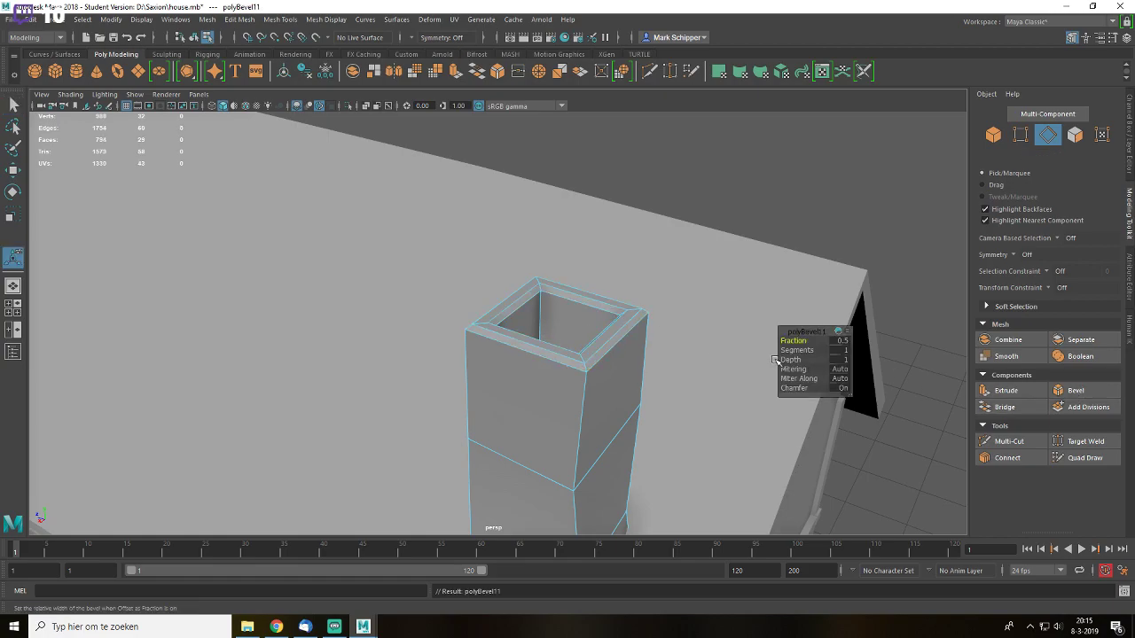
- Lower the bottom edge loop of the rim bevel to make the chimney's top slope deeper
{"action": "left_click_drag", "start_coordinate": [595, 348], "coordinate": [680, 294], "text": "alt"}
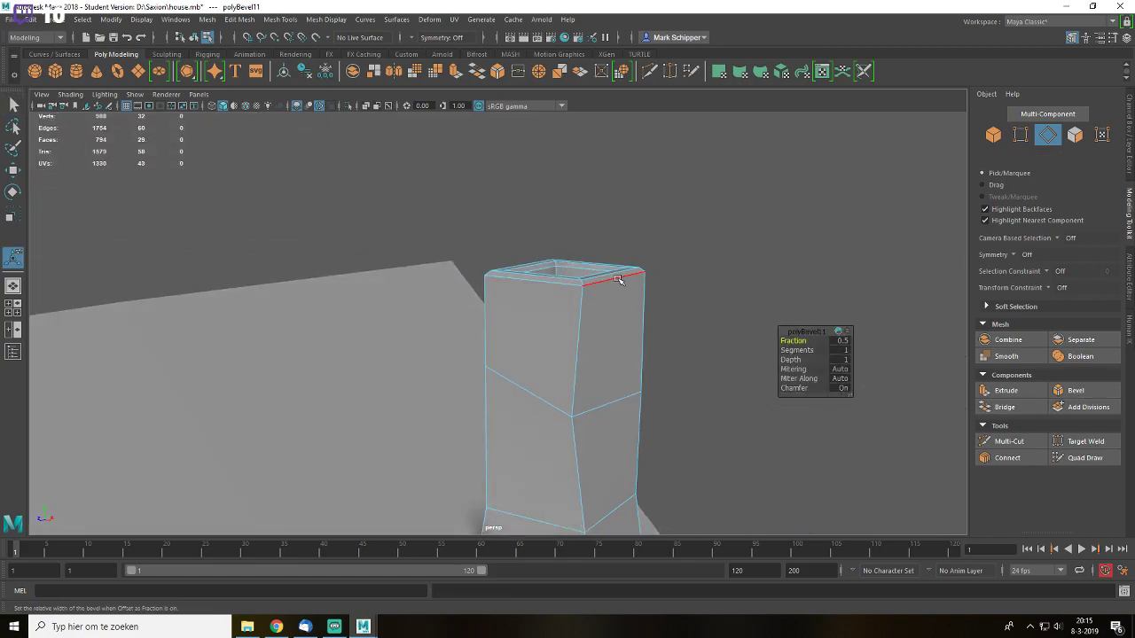
{"action": "double_click", "coordinate": [618, 280]}
{"action": "key", "text": "w"}
{"action": "mouse_move", "coordinate": [567, 254]}
{"action": "left_mouse_down"}
{"action": "mouse_move", "coordinate": [574, 300]}
{"action": "mouse_move", "coordinate": [566, 272]}
{"action": "left_mouse_up"}
{"action": "key", "text": "r"}
{"action": "key", "text": "w"}
{"action": "left_click", "coordinate": [679, 251]}
- Bevel the chimney's four vertical corner edge loops, inside and outside, with a fraction slightly below 0.5
{"action": "left_click_drag", "start_coordinate": [679, 251], "coordinate": [648, 360], "text": "alt"}
{"action": "left_click_drag", "start_coordinate": [551, 351], "coordinate": [612, 392], "text": "alt"}
{"action": "left_click", "coordinate": [596, 293]}
{"action": "double_click", "coordinate": [597, 293]}
{"action": "key", "text": "q"}
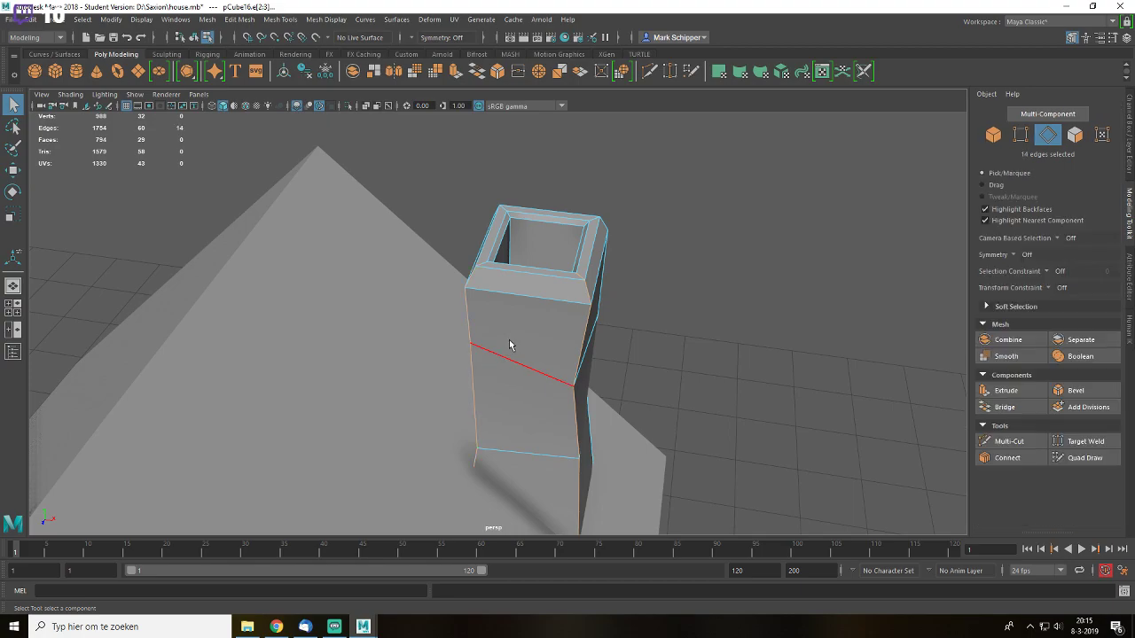
{"action": "left_click_drag", "start_coordinate": [503, 348], "coordinate": [655, 362], "text": "alt"}
{"action": "double_click", "coordinate": [383, 426], "text": "shift"}
{"action": "left_click_drag", "start_coordinate": [385, 425], "coordinate": [589, 372], "text": "alt"}
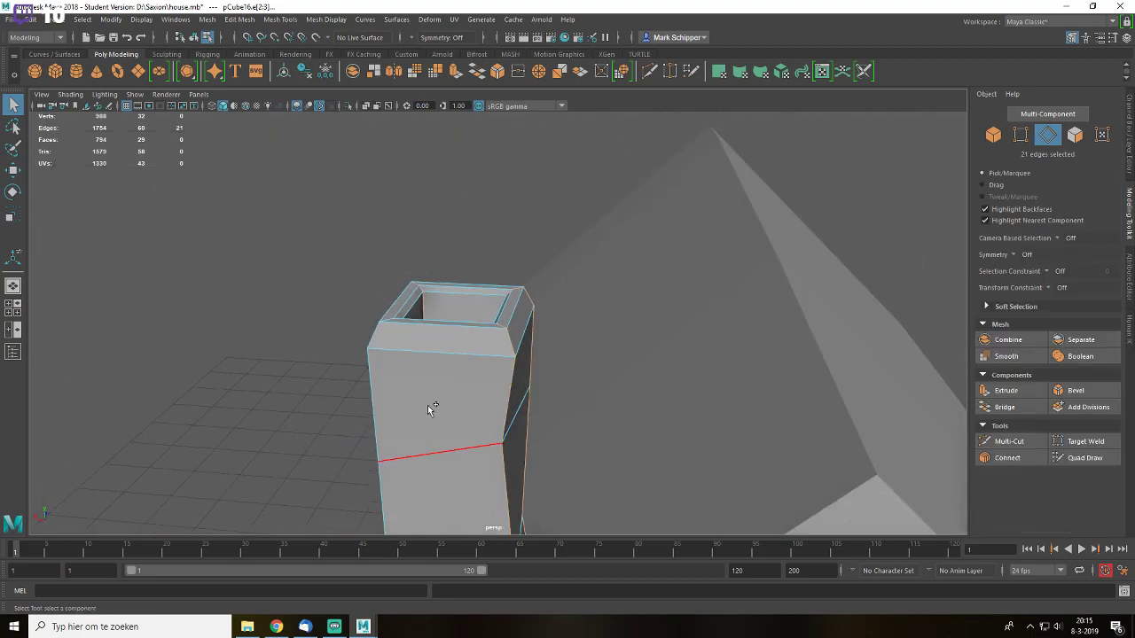
{"action": "double_click", "coordinate": [398, 394], "text": "shift"}
{"action": "left_click_drag", "start_coordinate": [429, 368], "coordinate": [486, 418], "text": "alt"}
{"action": "middle_click_drag", "start_coordinate": [486, 417], "coordinate": [553, 347], "text": "alt"}
{"action": "scroll", "coordinate": [595, 333], "scroll_direction": "up", "scroll_amount": 4}
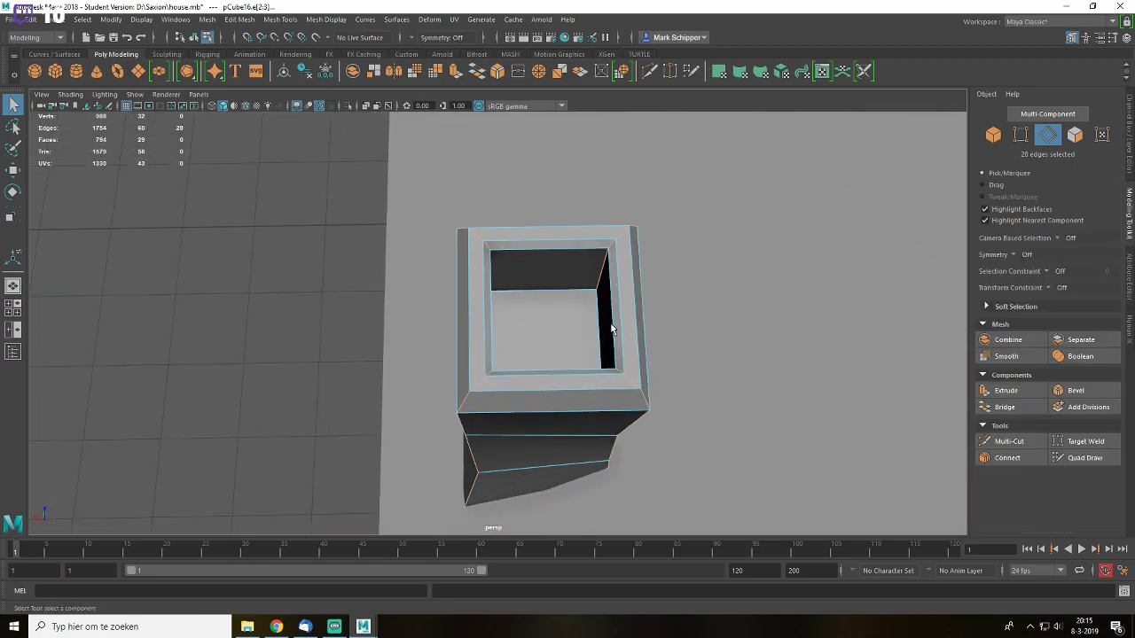
{"action": "left_click", "coordinate": [1061, 391]}
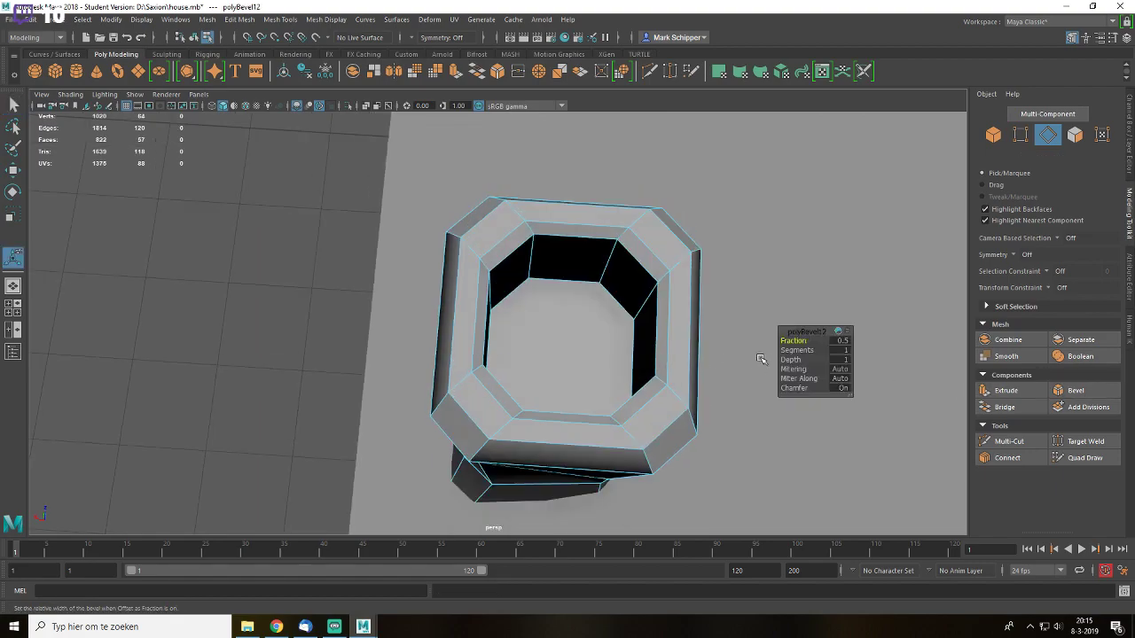
{"action": "left_click_drag", "start_coordinate": [806, 341], "coordinate": [802, 341]}
{"action": "key", "text": "q"}
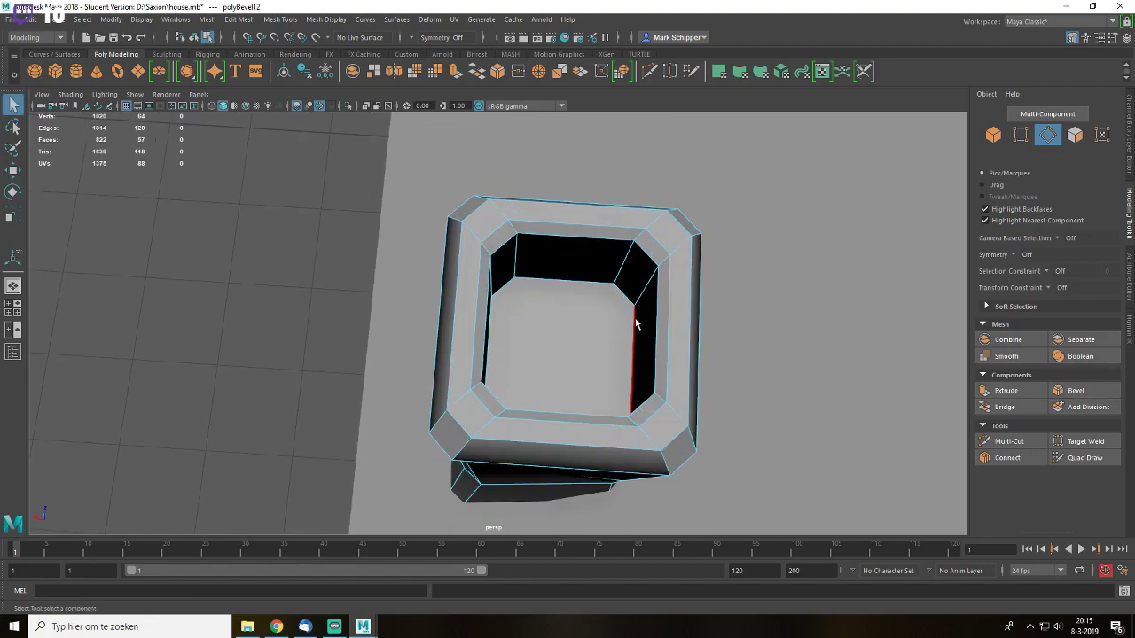
- Split the eight-sided floor face of the flue into quads with two parallel Multi-Cut edges between opposite vertices
{"action": "left_click_drag", "start_coordinate": [638, 323], "coordinate": [606, 262], "text": "alt"}
{"action": "right_click_drag", "start_coordinate": [594, 242], "coordinate": [591, 291]}
{"action": "left_click", "coordinate": [567, 348]}
{"action": "left_click_drag", "start_coordinate": [633, 286], "coordinate": [633, 330], "text": "alt"}
{"action": "key", "text": "f"}
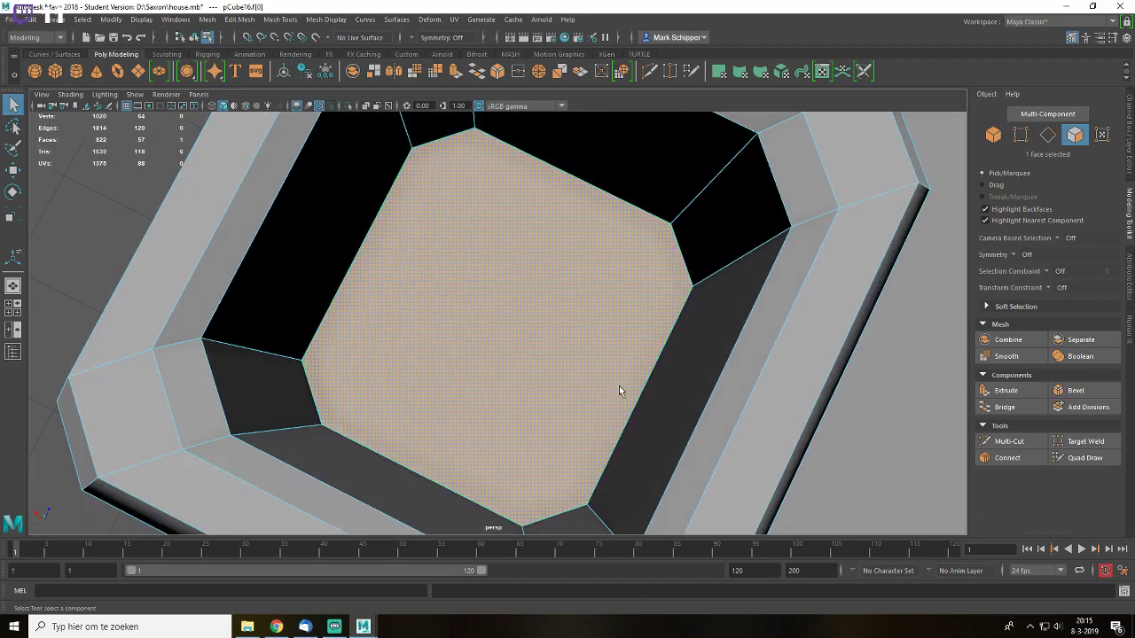
{"action": "right_click_drag", "start_coordinate": [507, 279], "coordinate": [428, 167]}
{"action": "left_click", "coordinate": [472, 133]}
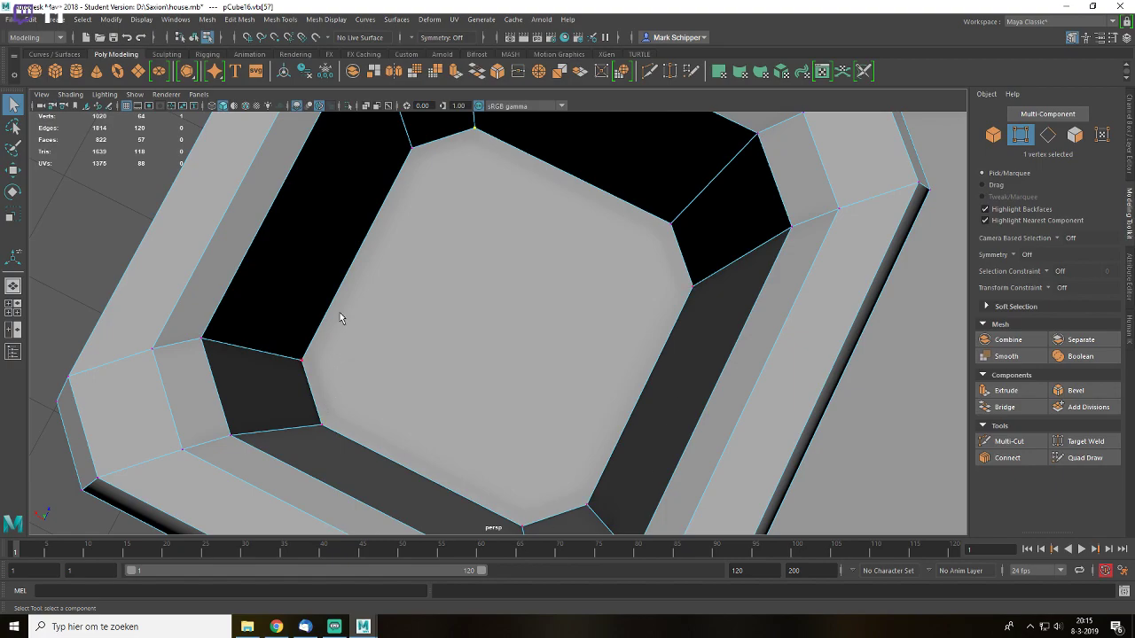
{"action": "mouse_move", "coordinate": [548, 347]}
{"action": "left_mouse_down", "text": "alt"}
{"action": "mouse_move", "coordinate": [591, 343]}
{"action": "mouse_move", "coordinate": [567, 341]}
{"action": "left_mouse_up", "text": "alt"}
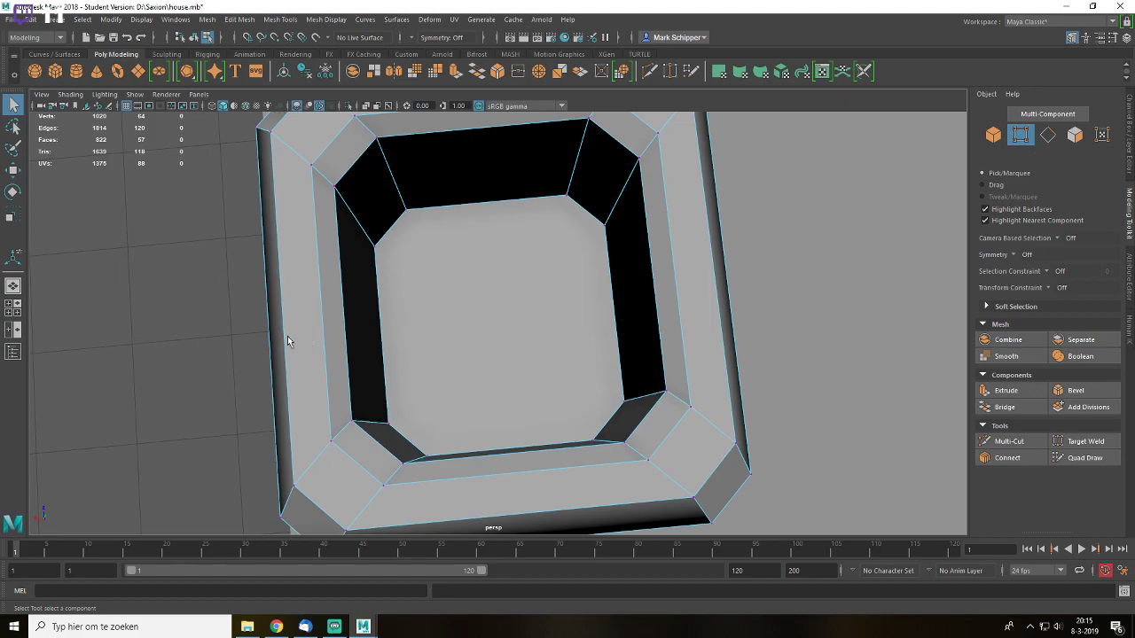
{"action": "left_click", "coordinate": [995, 446]}
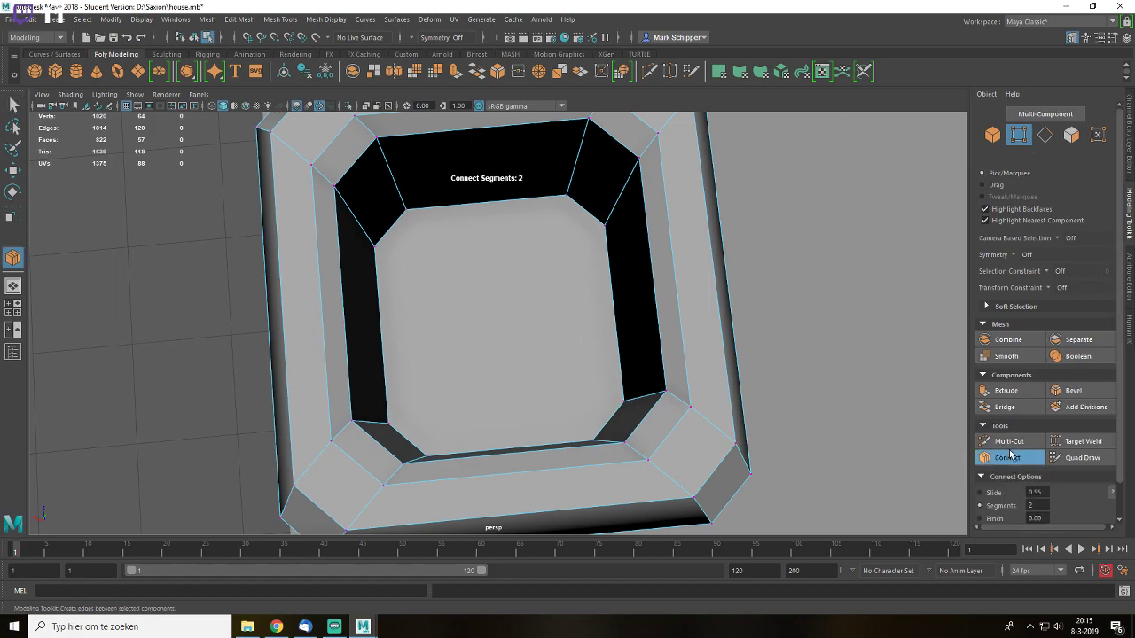
{"action": "left_click", "coordinate": [603, 226]}
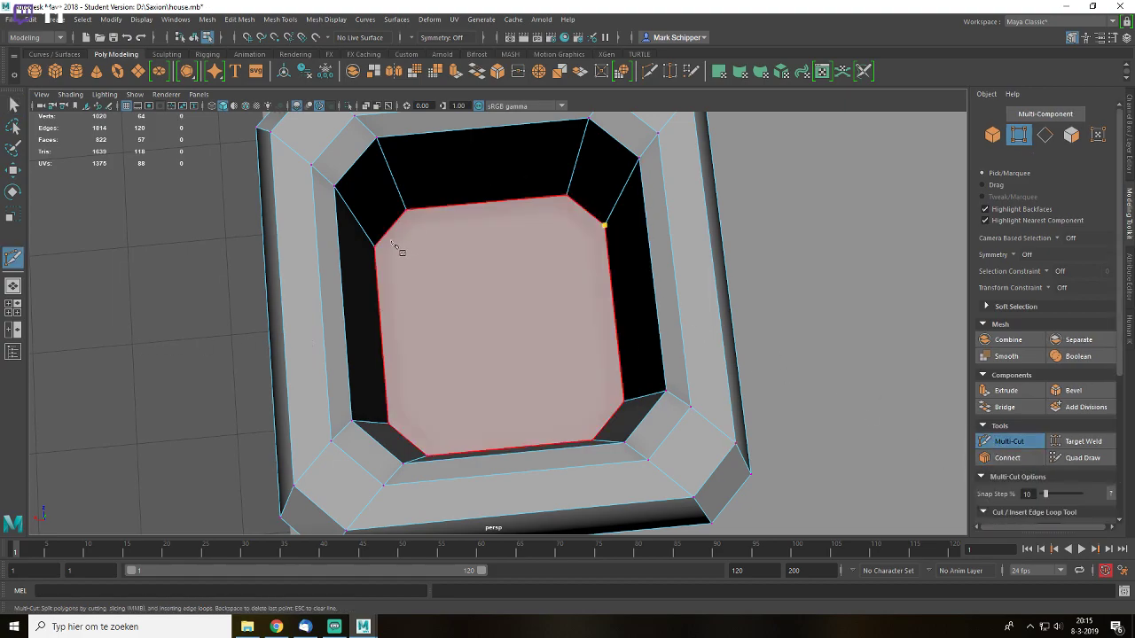
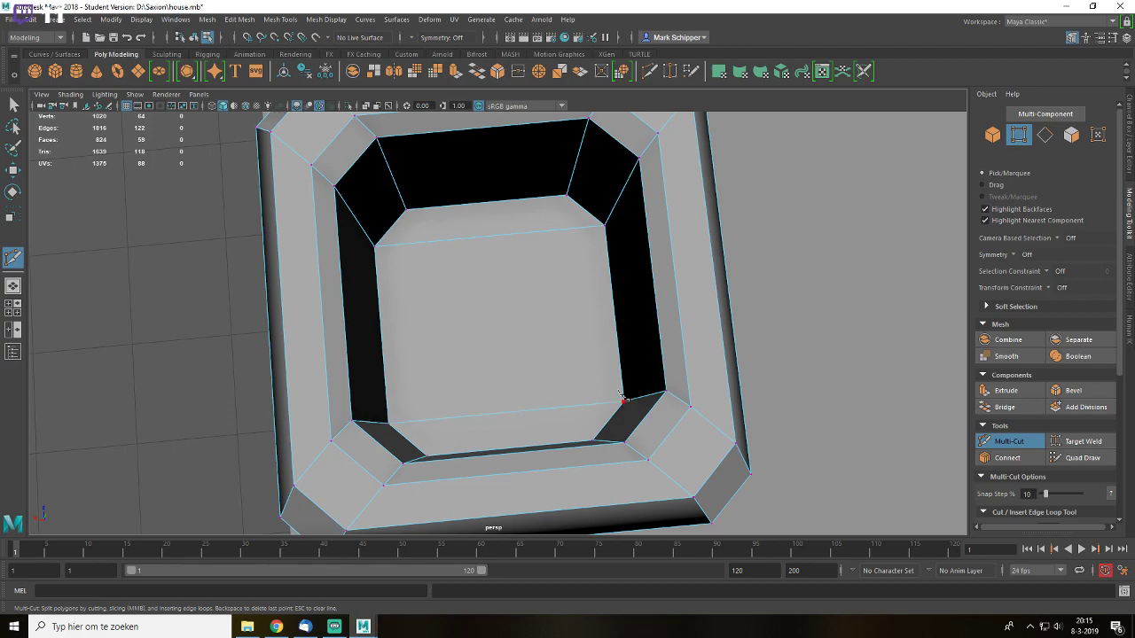
{"action": "key", "text": "q"}
{"action": "left_click_drag", "start_coordinate": [560, 338], "coordinate": [601, 348], "text": "alt"}
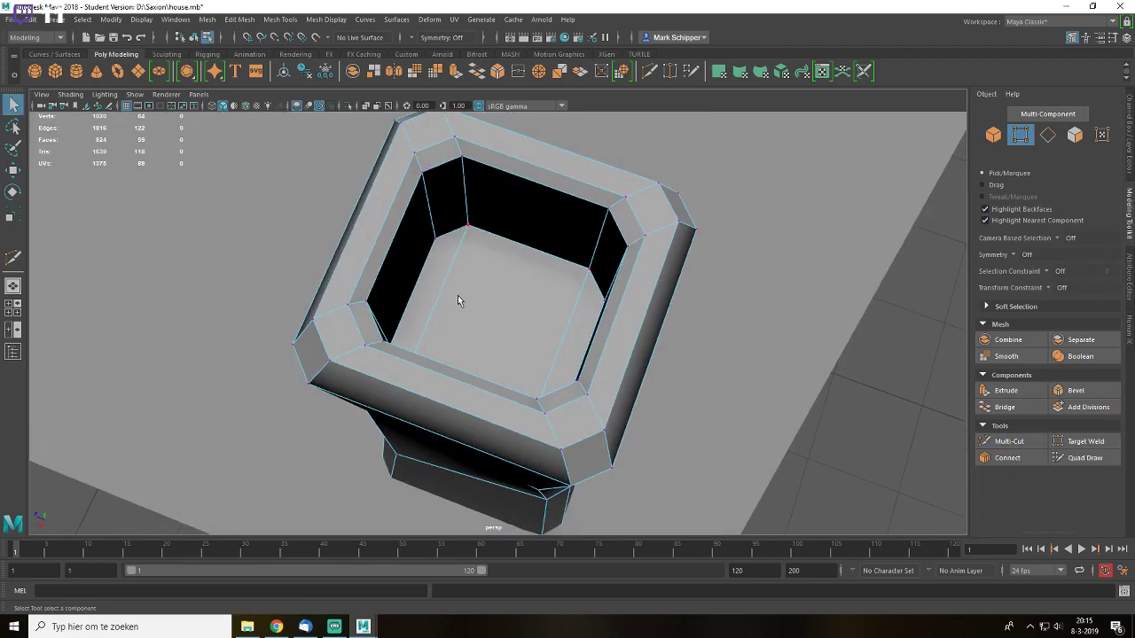
- Return the chimney to object mode, save the scene and clear the selection
{"action": "right_click_drag", "start_coordinate": [460, 301], "coordinate": [534, 239]}
{"action": "left_click_drag", "start_coordinate": [535, 248], "coordinate": [562, 325], "text": "alt"}
{"action": "key", "text": "ctrl+s"}
{"action": "left_click", "coordinate": [562, 324]}
{"action": "left_click", "coordinate": [707, 390]}
- Examine the chimney's shape and shading on the roof from a distance and close up
{"action": "left_click_drag", "start_coordinate": [583, 385], "coordinate": [480, 335], "text": "alt"}
{"action": "scroll", "coordinate": [606, 344], "scroll_direction": "down", "scroll_amount": 10}
{"action": "left_click", "coordinate": [508, 306]}
{"action": "key", "text": "f"}
{"action": "scroll", "coordinate": [715, 327], "scroll_direction": "up", "scroll_amount": 2}
{"action": "mouse_move", "coordinate": [716, 327]}
{"action": "left_mouse_down", "text": "alt"}
{"action": "mouse_move", "coordinate": [735, 375]}
{"action": "mouse_move", "coordinate": [706, 346]}
{"action": "left_mouse_up", "text": "alt"}
{"action": "scroll", "coordinate": [651, 257], "scroll_direction": "down", "scroll_amount": 5}
{"action": "middle_click_drag", "start_coordinate": [557, 391], "coordinate": [723, 302], "text": "alt"}
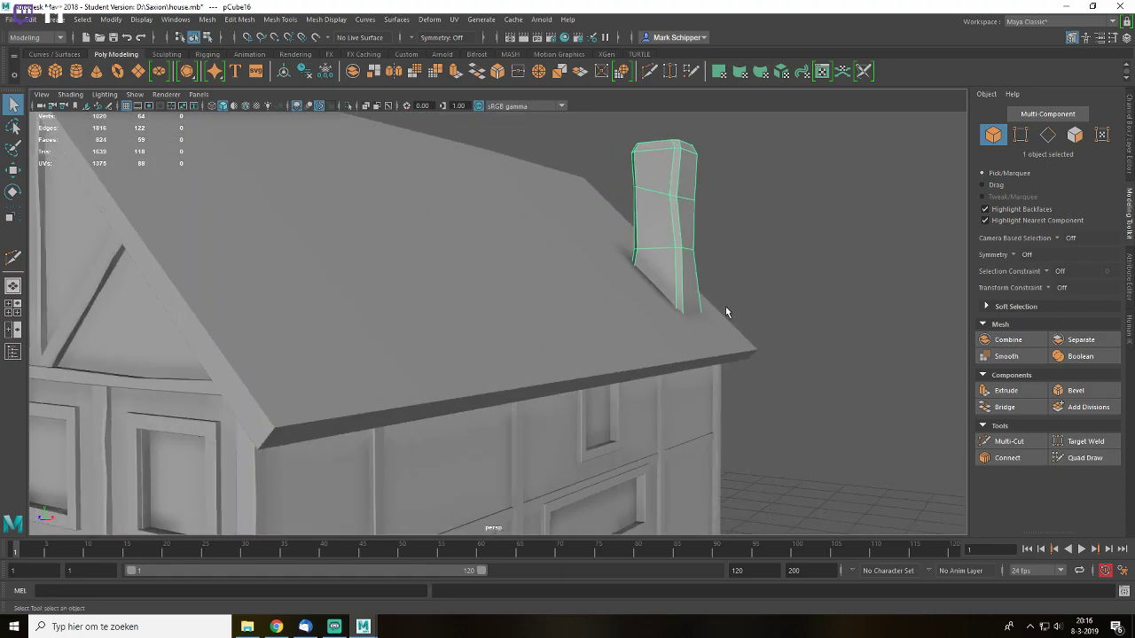
{"action": "scroll", "coordinate": [750, 304], "scroll_direction": "down", "scroll_amount": 5}
{"action": "left_click", "coordinate": [754, 306]}
{"action": "left_click_drag", "start_coordinate": [663, 296], "coordinate": [667, 320], "text": "alt"}
{"action": "left_click", "coordinate": [564, 280]}
{"action": "key", "text": "f"}
{"action": "left_click", "coordinate": [667, 320]}
{"action": "left_click_drag", "start_coordinate": [529, 290], "coordinate": [577, 352], "text": "alt"}
{"action": "scroll", "coordinate": [597, 335], "scroll_direction": "up", "scroll_amount": 2}
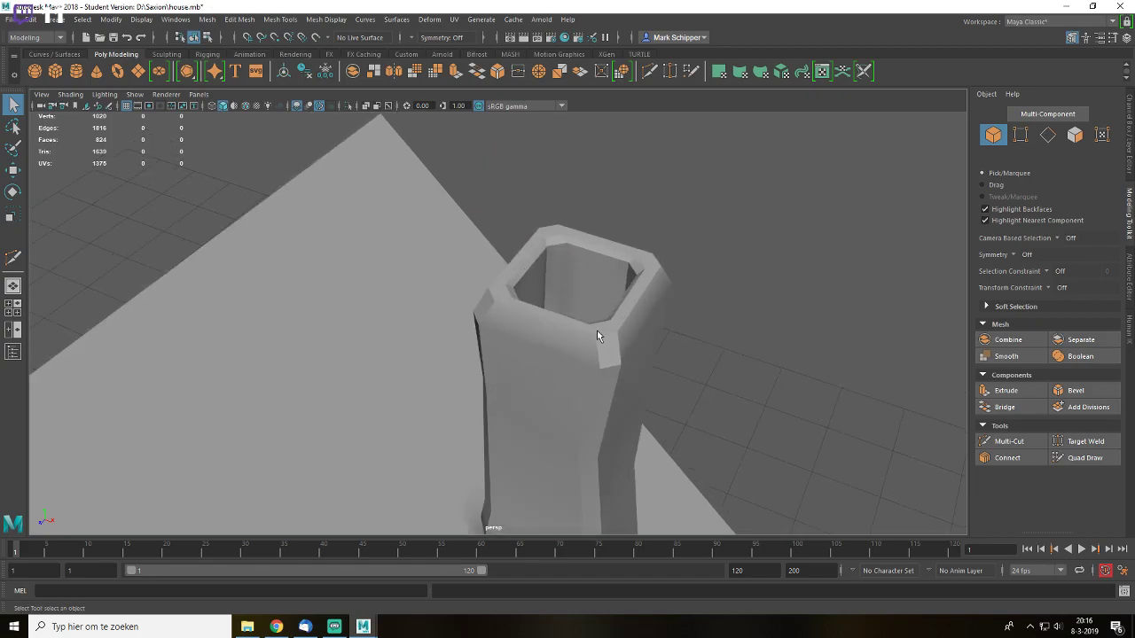
- Soften the edge normals of the whole chimney and save the scene
{"action": "left_click_drag", "start_coordinate": [627, 387], "coordinate": [628, 373], "text": "alt"}
{"action": "left_click", "coordinate": [628, 373]}
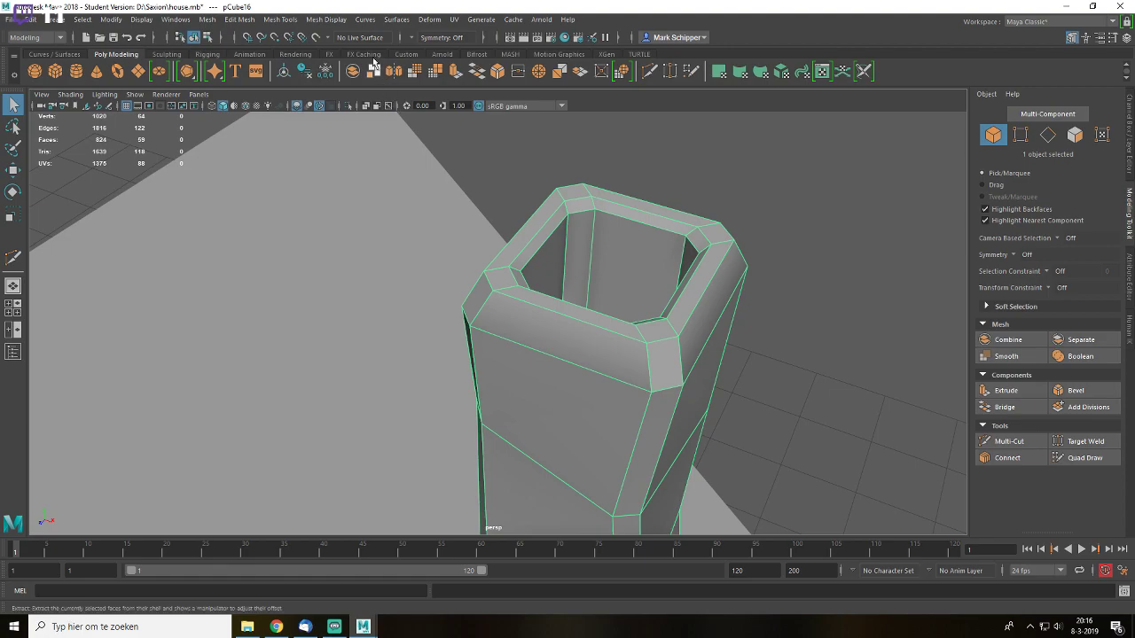
{"action": "left_click", "coordinate": [325, 18]}
{"action": "left_click", "coordinate": [367, 124]}
{"action": "left_click", "coordinate": [759, 192]}
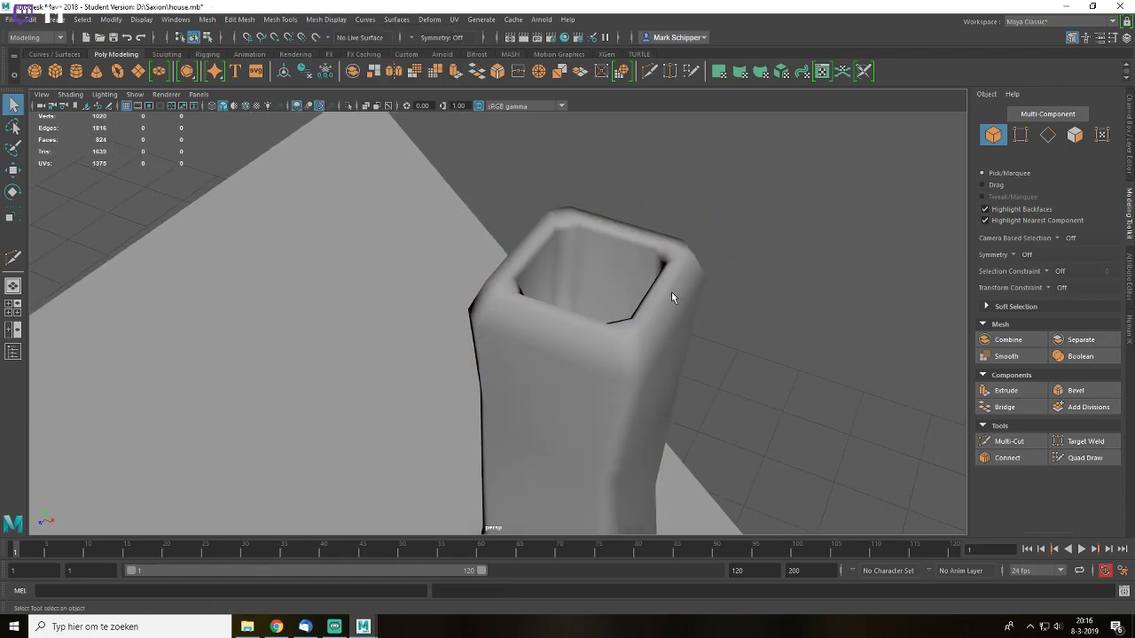
{"action": "left_click_drag", "start_coordinate": [663, 299], "coordinate": [669, 336], "text": "alt"}
{"action": "scroll", "coordinate": [709, 341], "scroll_direction": "down", "scroll_amount": 5}
{"action": "left_click_drag", "start_coordinate": [740, 347], "coordinate": [608, 337], "text": "alt"}
{"action": "scroll", "coordinate": [607, 338], "scroll_direction": "down", "scroll_amount": 5}
{"action": "key", "text": "ctrl+s"}
- Select the roof's outer eave and gable edge loops, starting from the front and continuing on the side
{"action": "left_click", "coordinate": [552, 320]}
{"action": "scroll", "coordinate": [530, 302], "scroll_direction": "up", "scroll_amount": 2}
{"action": "scroll", "coordinate": [531, 302], "scroll_direction": "up", "scroll_amount": 3}
{"action": "left_click_drag", "start_coordinate": [530, 302], "coordinate": [577, 264], "text": "alt"}
{"action": "left_click", "coordinate": [567, 279]}
{"action": "right_click_drag", "start_coordinate": [633, 282], "coordinate": [631, 204]}
{"action": "double_click", "coordinate": [572, 432]}
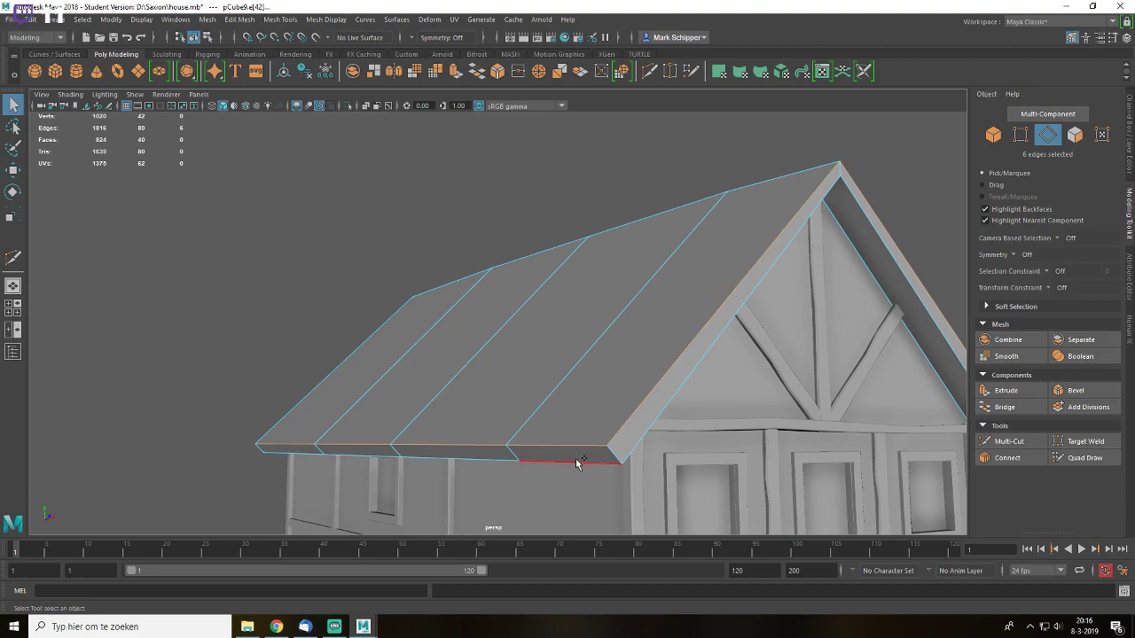
{"action": "scroll", "coordinate": [737, 364], "scroll_direction": "down", "scroll_amount": 4}
{"action": "left_click_drag", "start_coordinate": [709, 365], "coordinate": [820, 380], "text": "alt"}
{"action": "left_click", "coordinate": [663, 386], "text": "shift"}
{"action": "left_click_drag", "start_coordinate": [663, 386], "coordinate": [508, 388], "text": "alt"}
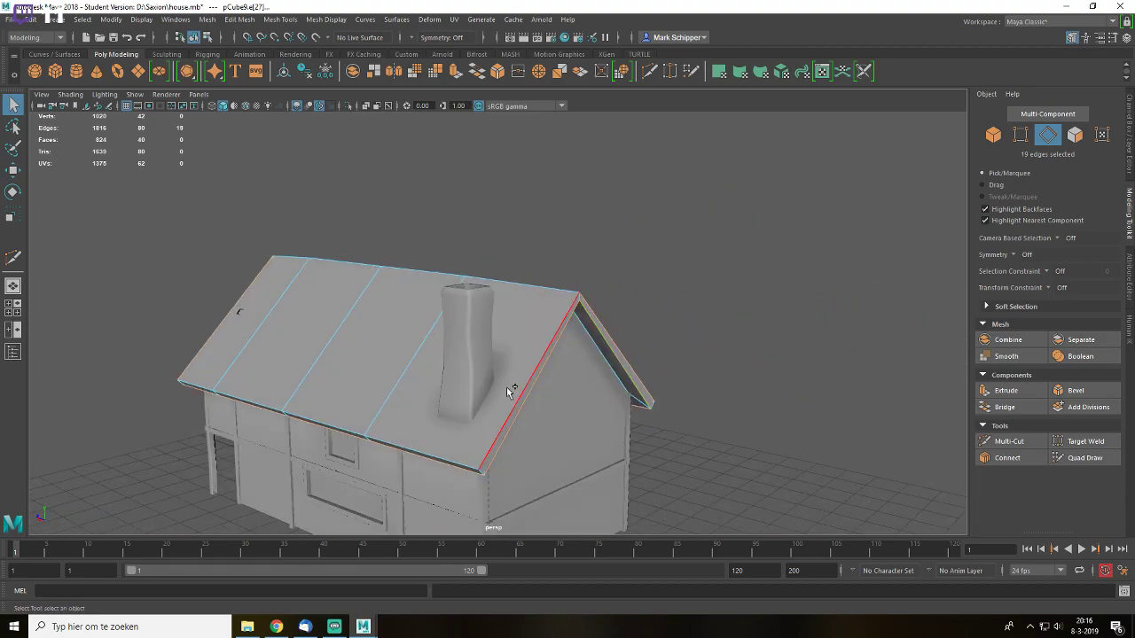
- Add the remaining rear gable and underside border edges to the selection and bevel them with a fraction of 1
{"action": "double_click", "coordinate": [452, 434], "text": "shift"}
{"action": "left_click_drag", "start_coordinate": [449, 424], "coordinate": [919, 397], "text": "alt"}
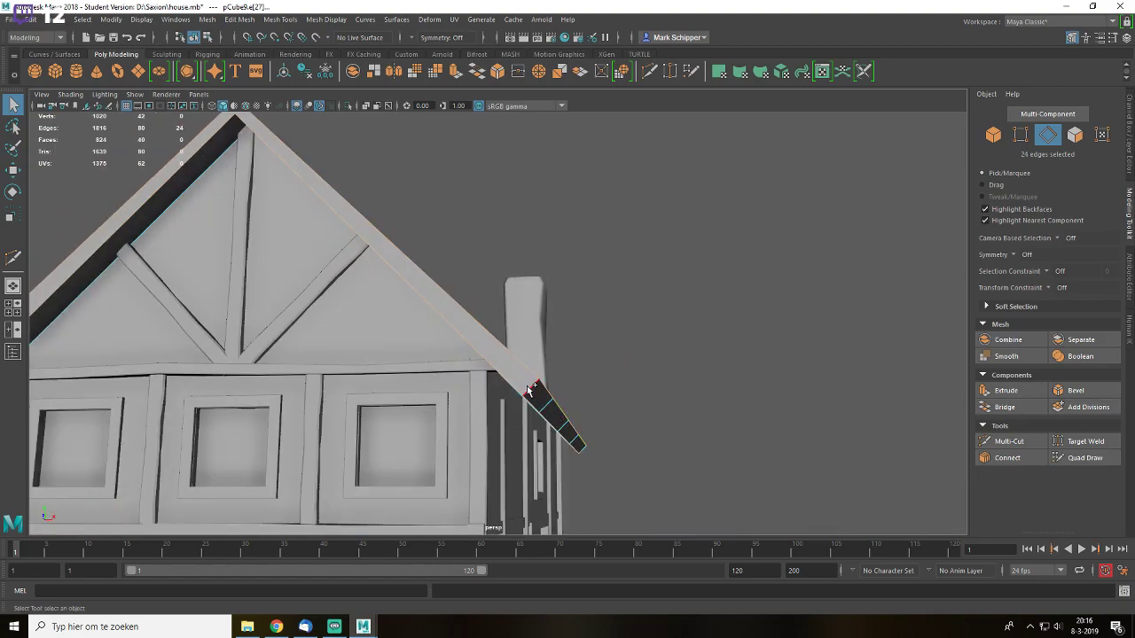
{"action": "left_click_drag", "start_coordinate": [535, 393], "coordinate": [576, 277], "text": "alt"}
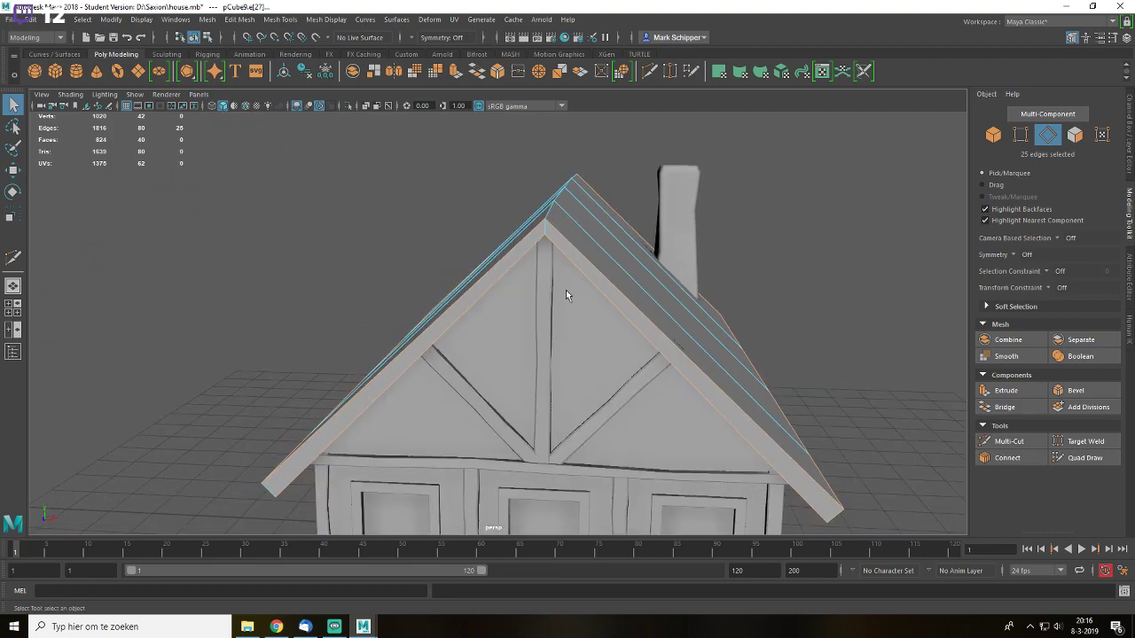
{"action": "left_click_drag", "start_coordinate": [507, 315], "coordinate": [663, 259], "text": "alt"}
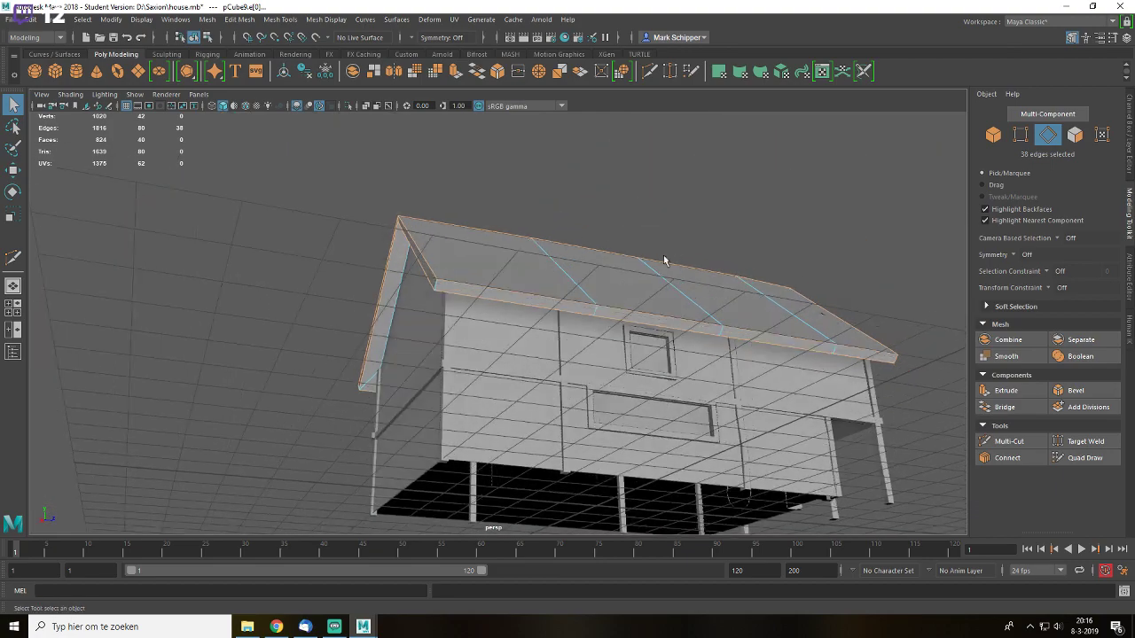
{"action": "left_click", "coordinate": [435, 282], "text": "shift"}
{"action": "left_click_drag", "start_coordinate": [434, 281], "coordinate": [534, 211], "text": "alt"}
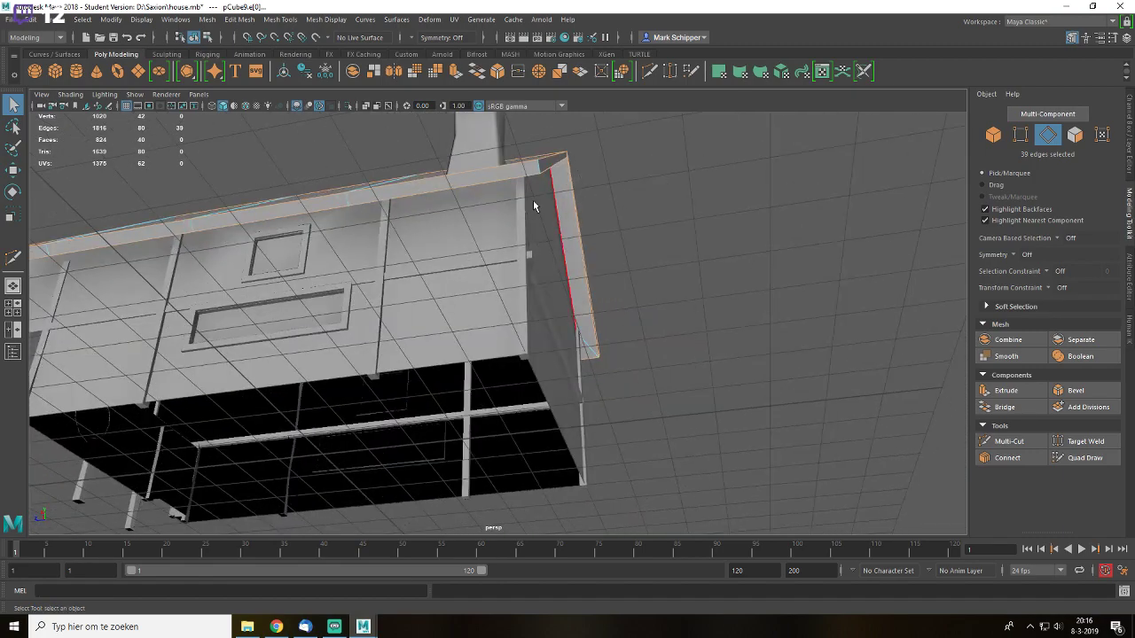
{"action": "left_click_drag", "start_coordinate": [522, 320], "coordinate": [678, 390], "text": "alt"}
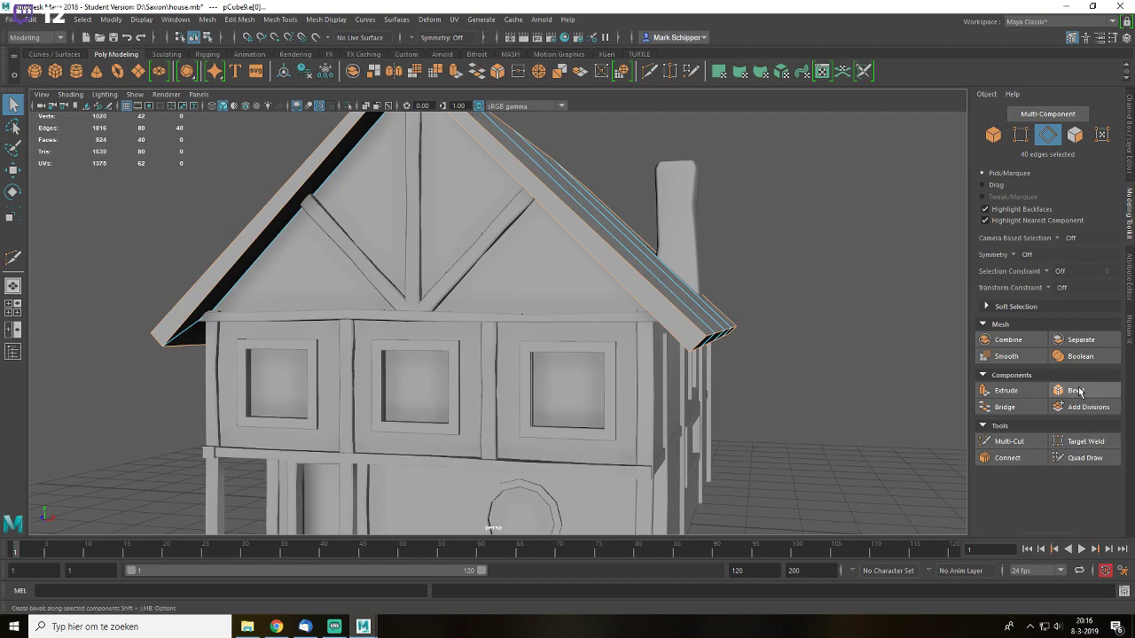
{"action": "left_click", "coordinate": [1070, 391]}
{"action": "left_click_drag", "start_coordinate": [794, 342], "coordinate": [799, 341]}
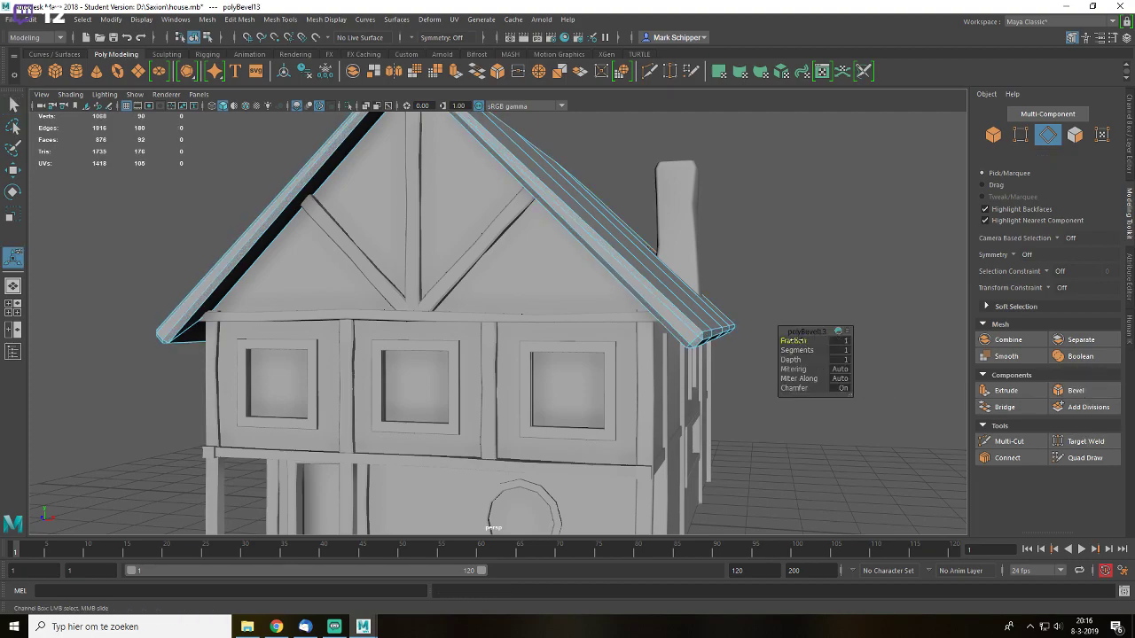
- Return the bevelled roof to object mode and save the scene
{"action": "key", "text": "q"}
{"action": "right_click_drag", "start_coordinate": [642, 281], "coordinate": [767, 223]}
{"action": "left_click", "coordinate": [768, 227]}
{"action": "scroll", "coordinate": [767, 227], "scroll_direction": "down", "scroll_amount": 5}
{"action": "left_click_drag", "start_coordinate": [767, 227], "coordinate": [677, 335], "text": "alt"}
{"action": "key", "text": "ctrl+s"}
{"action": "left_click", "coordinate": [545, 322]}
{"action": "left_click_drag", "start_coordinate": [544, 322], "coordinate": [621, 302], "text": "alt"}
{"action": "key", "text": "ctrl+s"}
{"action": "key", "text": "Return"}
- Examine the bevelled roof edge and the side wall timbers from several angles, including from below
{"action": "left_click_drag", "start_coordinate": [508, 331], "coordinate": [769, 283], "text": "alt"}
{"action": "scroll", "coordinate": [583, 301], "scroll_direction": "up", "scroll_amount": 4}
{"action": "left_click_drag", "start_coordinate": [601, 368], "coordinate": [676, 363], "text": "alt"}
{"action": "left_click_drag", "start_coordinate": [572, 361], "coordinate": [219, 330], "text": "alt"}
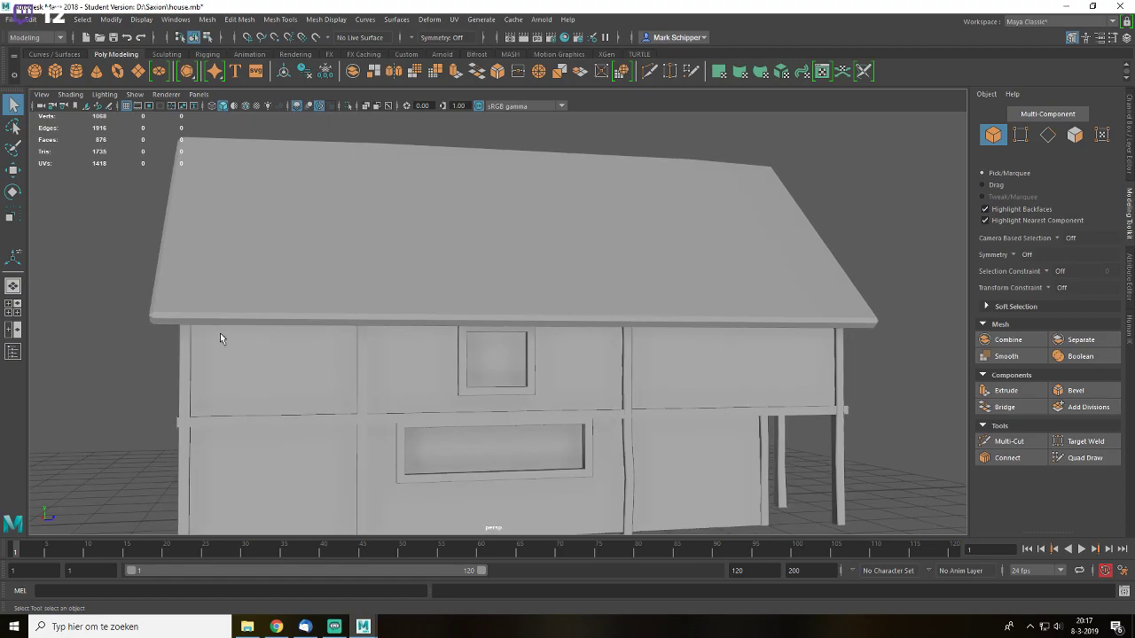
{"action": "left_click_drag", "start_coordinate": [368, 536], "coordinate": [716, 370], "text": "alt"}
{"action": "left_click_drag", "start_coordinate": [663, 414], "coordinate": [676, 287], "text": "alt"}
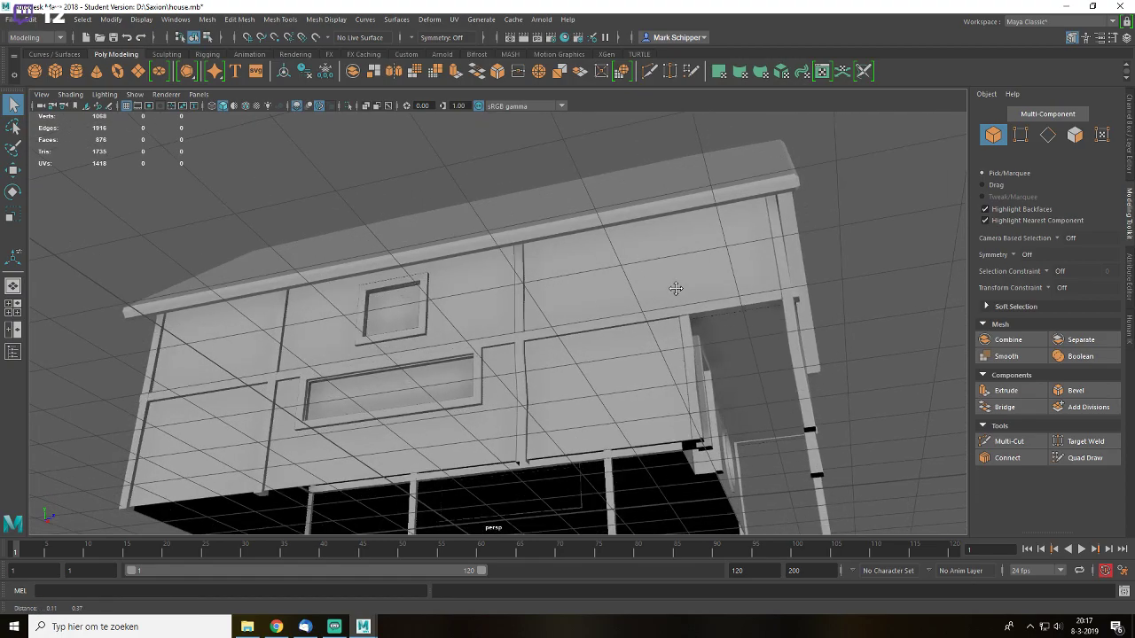
{"action": "scroll", "coordinate": [677, 289], "scroll_direction": "up", "scroll_amount": 5}
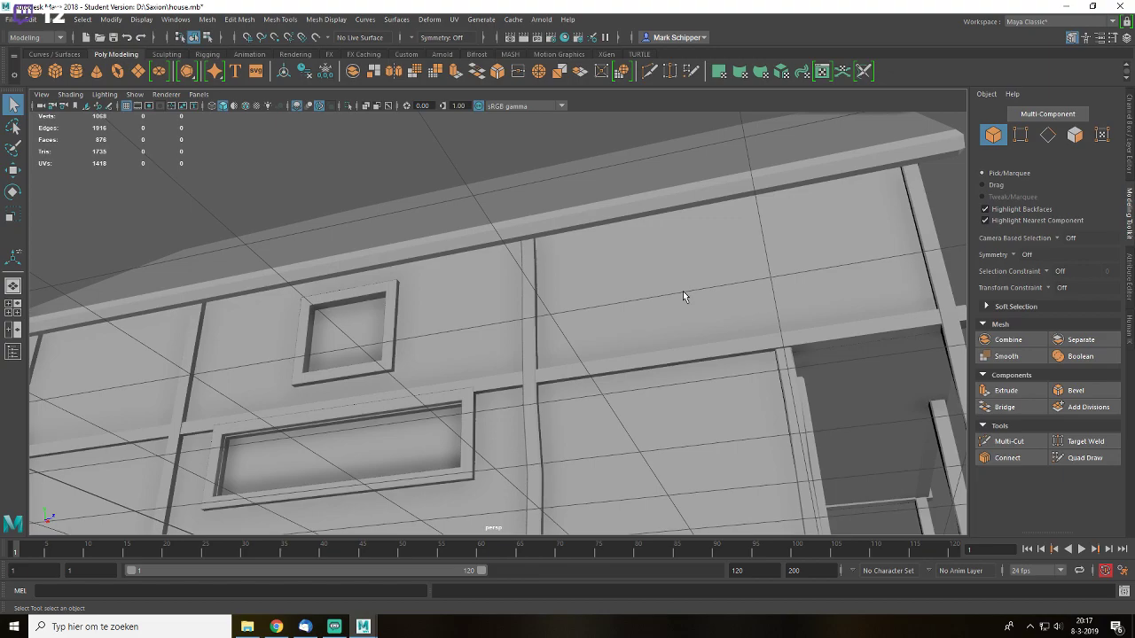
- Raise the top vertices of the ground-floor corner post set back behind the overhang and save the scene
{"action": "left_click", "coordinate": [783, 393]}
{"action": "right_click_drag", "start_coordinate": [788, 285], "coordinate": [788, 256]}
{"action": "left_click_drag", "start_coordinate": [810, 373], "coordinate": [795, 409], "text": "alt"}
{"action": "key", "text": "w"}
{"action": "middle_click_drag", "start_coordinate": [794, 409], "coordinate": [792, 401]}
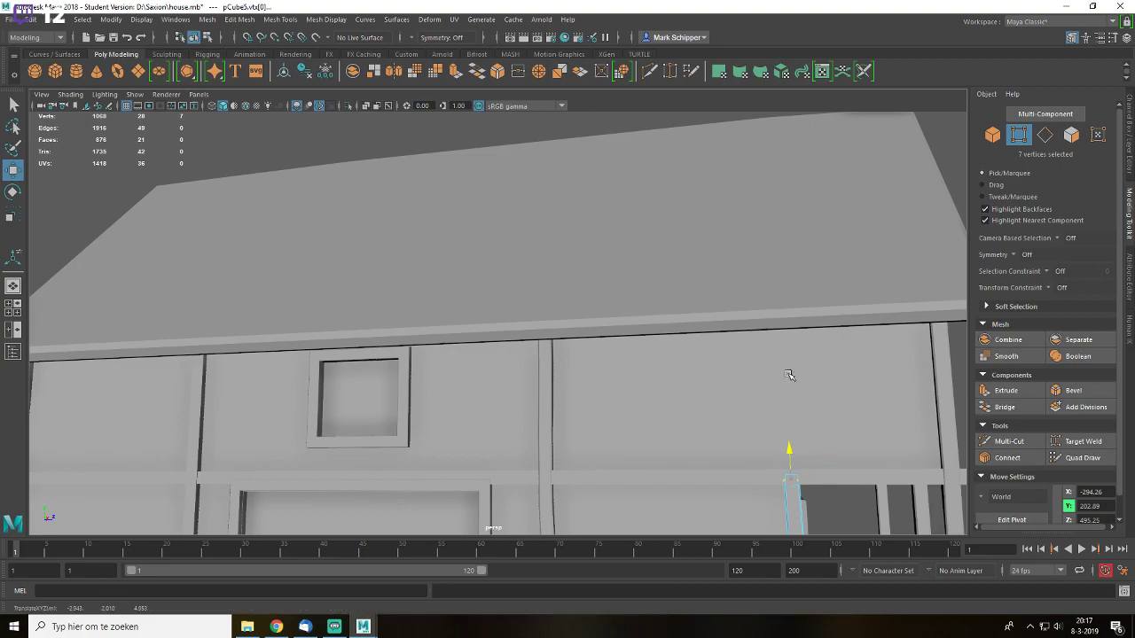
{"action": "left_click_drag", "start_coordinate": [780, 395], "coordinate": [721, 391], "text": "alt"}
{"action": "right_click_drag", "start_coordinate": [566, 321], "coordinate": [335, 258]}
{"action": "left_click", "coordinate": [281, 218]}
{"action": "left_click_drag", "start_coordinate": [434, 279], "coordinate": [565, 321], "text": "alt"}
{"action": "key", "text": "ctrl+s"}
{"action": "key", "text": "Return"}
{"action": "left_click_drag", "start_coordinate": [648, 342], "coordinate": [562, 351], "text": "alt"}
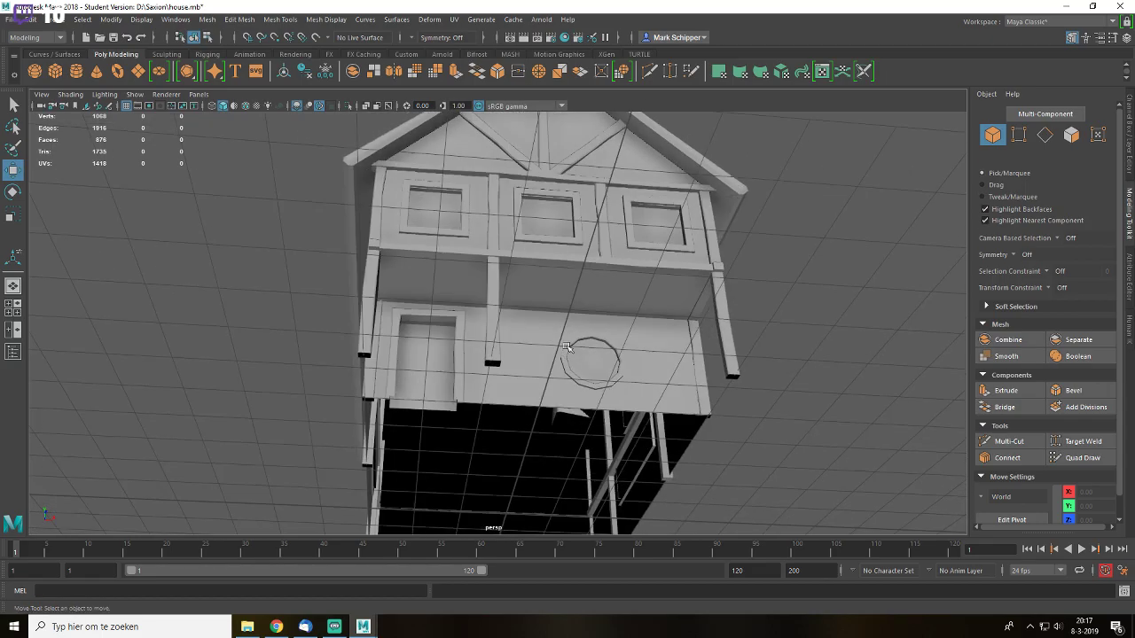
{"action": "left_click", "coordinate": [585, 258]}
{"action": "scroll", "coordinate": [592, 277], "scroll_direction": "up", "scroll_amount": 3}
{"action": "scroll", "coordinate": [613, 252], "scroll_direction": "up", "scroll_amount": 5}
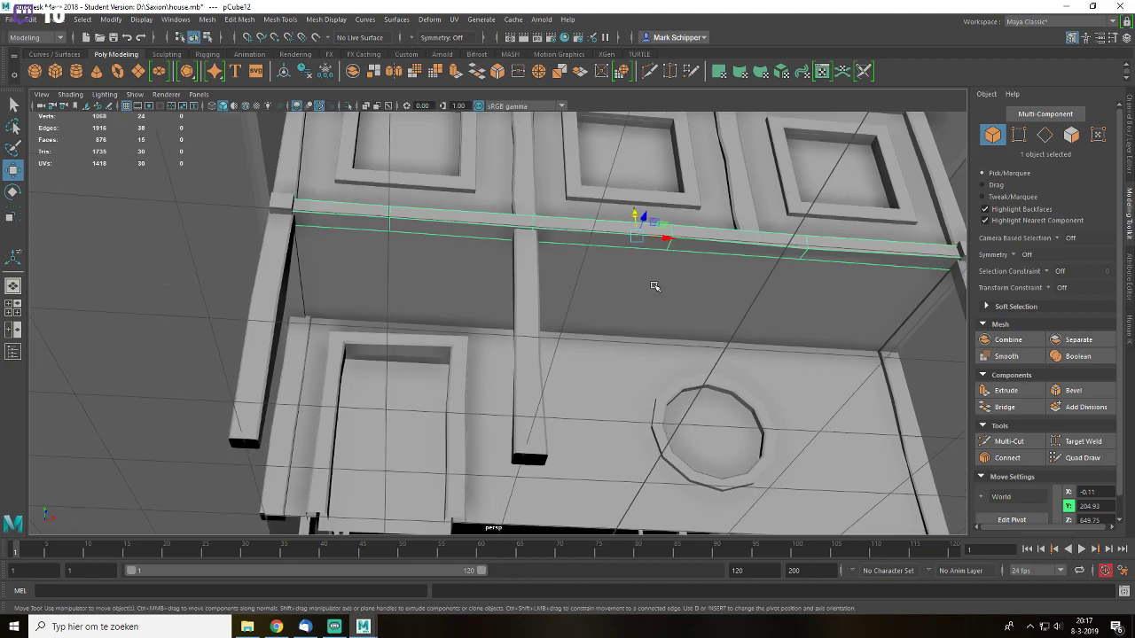
{"action": "right_click_drag", "start_coordinate": [627, 168], "coordinate": [776, 182]}
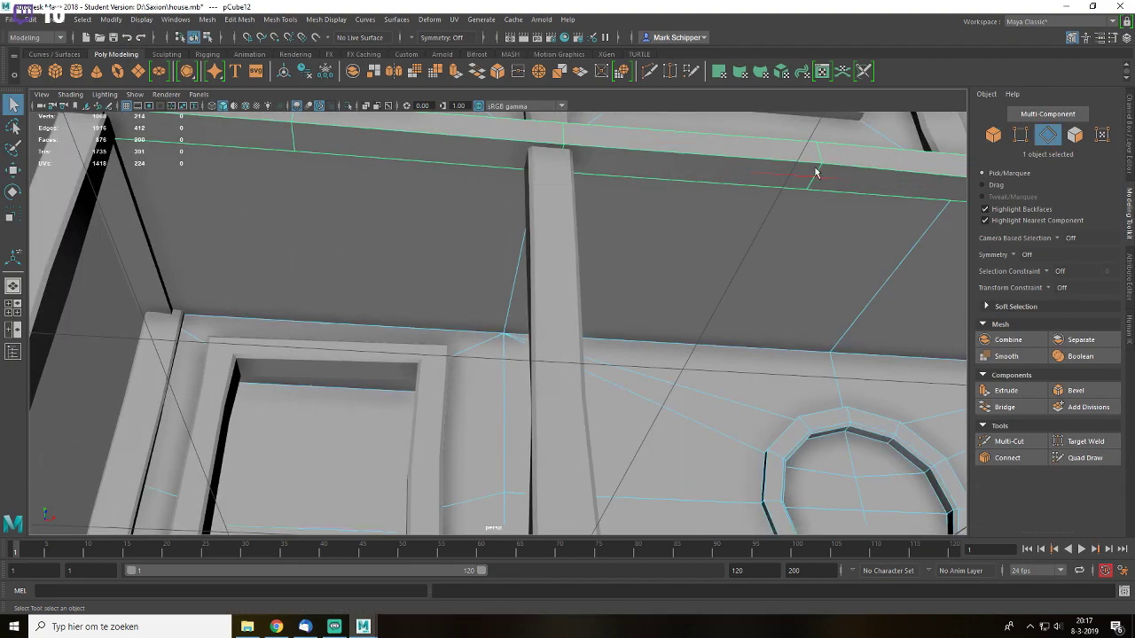
{"action": "scroll", "coordinate": [774, 209], "scroll_direction": "down", "scroll_amount": 5}
{"action": "right_click_drag", "start_coordinate": [780, 140], "coordinate": [829, 122]}
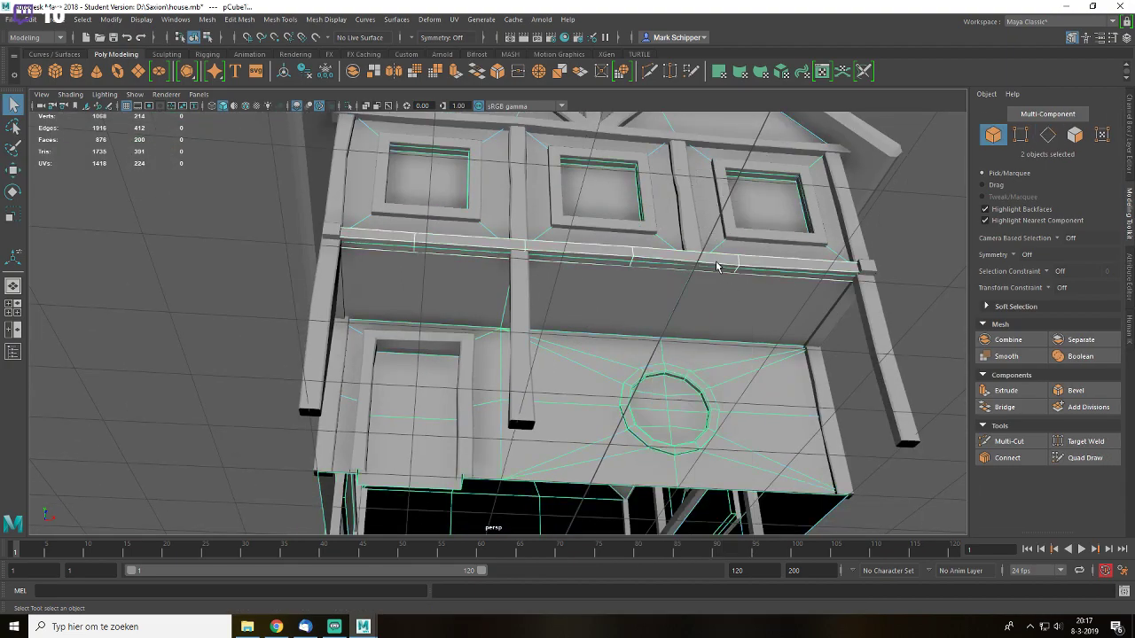
- Bevel the long front edges of the horizontal beam below the upper windows and return it to object mode
{"action": "left_click", "coordinate": [717, 264]}
{"action": "right_click_drag", "start_coordinate": [813, 265], "coordinate": [814, 232]}
{"action": "double_click", "coordinate": [763, 263]}
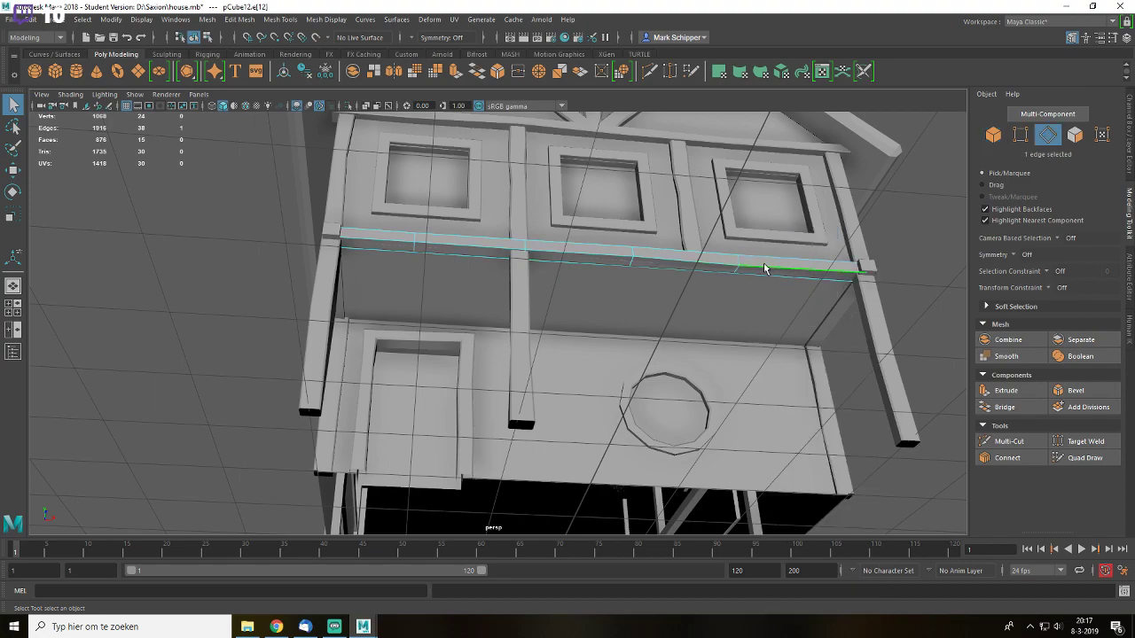
{"action": "double_click", "coordinate": [776, 257], "text": "shift"}
{"action": "scroll", "coordinate": [758, 270], "scroll_direction": "up", "scroll_amount": 3}
{"action": "left_click_drag", "start_coordinate": [758, 270], "coordinate": [744, 346], "text": "alt"}
{"action": "left_click", "coordinate": [1086, 393]}
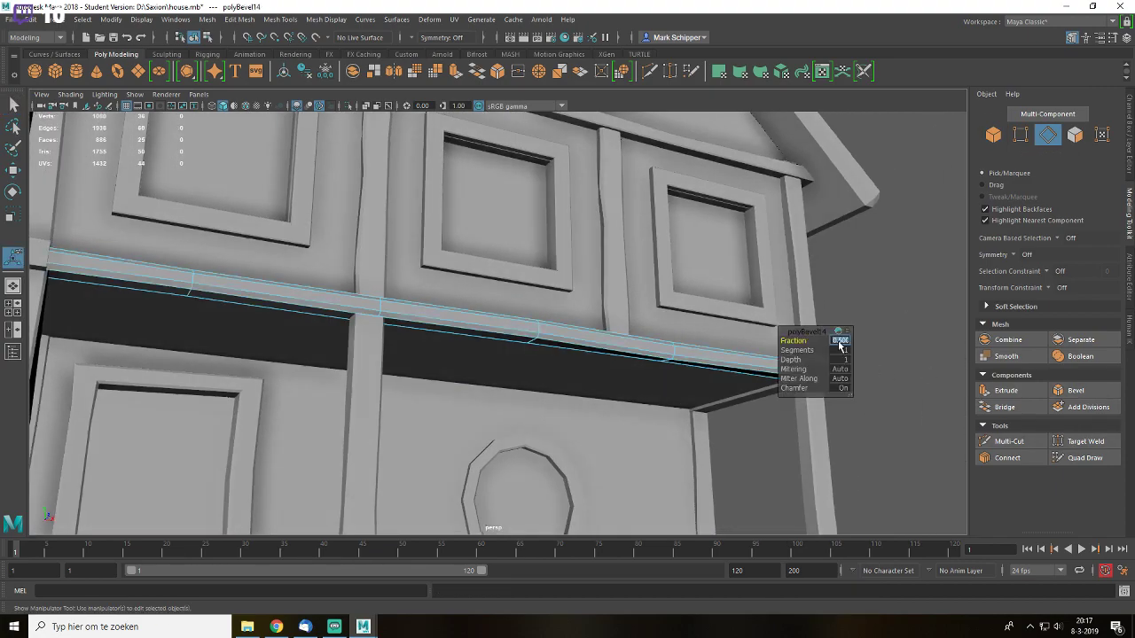
{"action": "key", "text": "Return"}
{"action": "left_click_drag", "start_coordinate": [683, 374], "coordinate": [640, 333], "text": "alt"}
{"action": "key", "text": "q"}
{"action": "left_click_drag", "start_coordinate": [549, 359], "coordinate": [519, 347], "text": "alt"}
{"action": "right_click", "coordinate": [510, 337]}
{"action": "right_click_drag", "start_coordinate": [510, 338], "coordinate": [563, 268]}
- Duplicate the bevelled front beam back against the top of the recessed ground-floor wall and save the scene
{"action": "left_click_drag", "start_coordinate": [641, 293], "coordinate": [637, 320], "text": "alt"}
{"action": "key", "text": "w"}
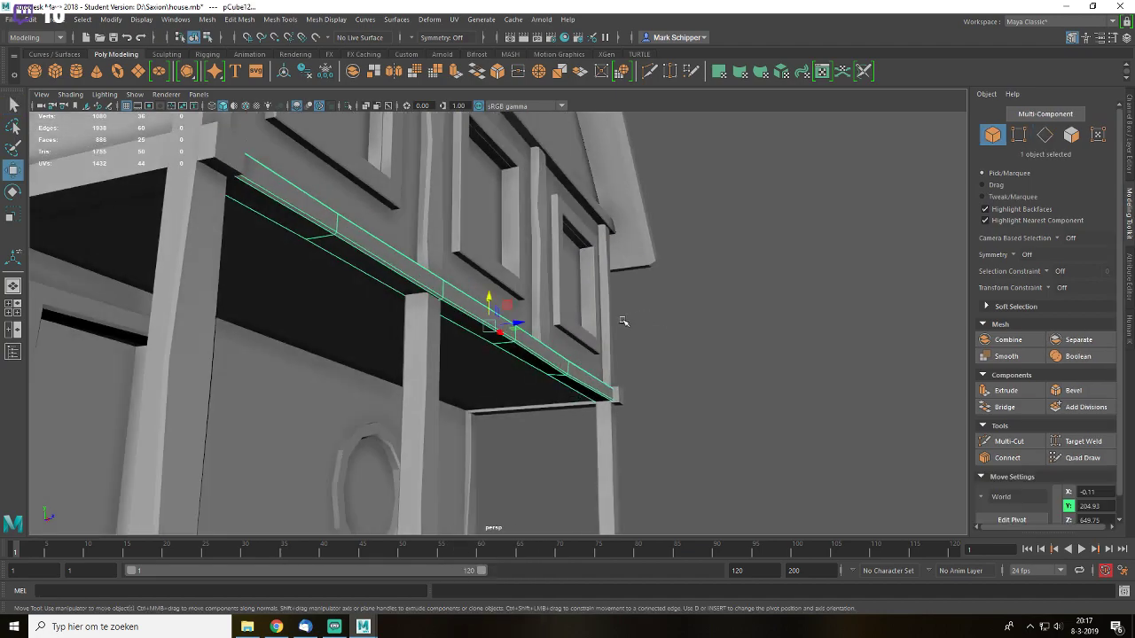
{"action": "left_click_drag", "start_coordinate": [523, 320], "coordinate": [313, 330]}
{"action": "left_click", "coordinate": [515, 432]}
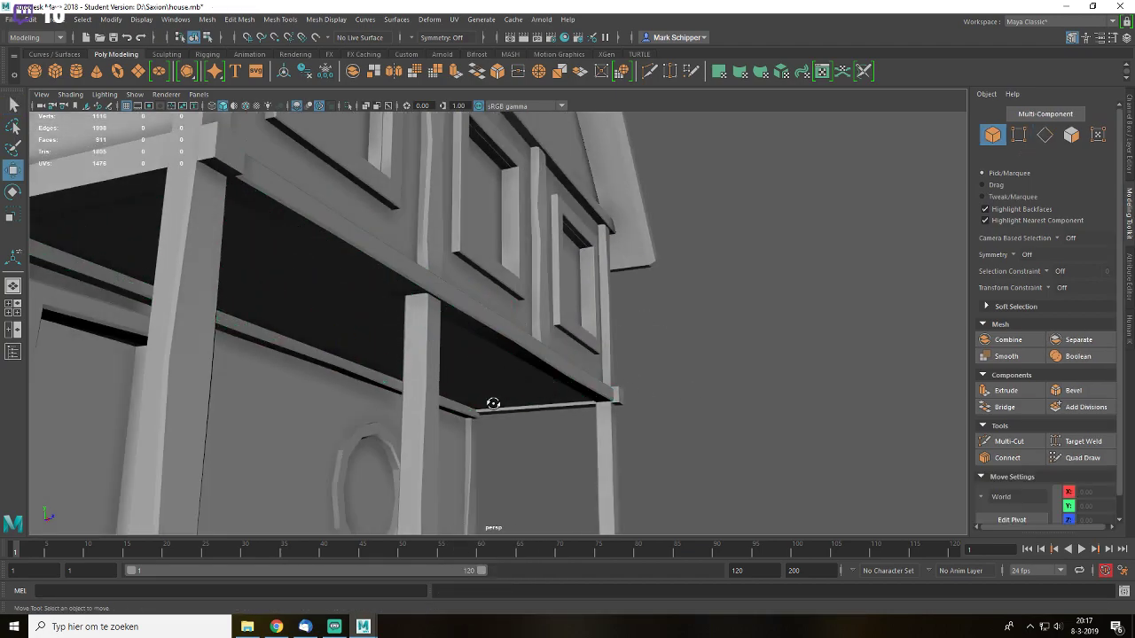
{"action": "left_click_drag", "start_coordinate": [504, 405], "coordinate": [421, 394], "text": "alt"}
{"action": "scroll", "coordinate": [421, 394], "scroll_direction": "down", "scroll_amount": 4}
{"action": "key", "text": "ctrl+s"}
{"action": "key", "text": "Return"}
- Duplicate the middle front post back onto the recessed ground-floor wall, placing it between the door and the round window
{"action": "left_click_drag", "start_coordinate": [544, 393], "coordinate": [582, 423], "text": "alt"}
{"action": "left_click", "coordinate": [434, 387]}
{"action": "left_click_drag", "start_coordinate": [433, 387], "coordinate": [590, 303], "text": "alt"}
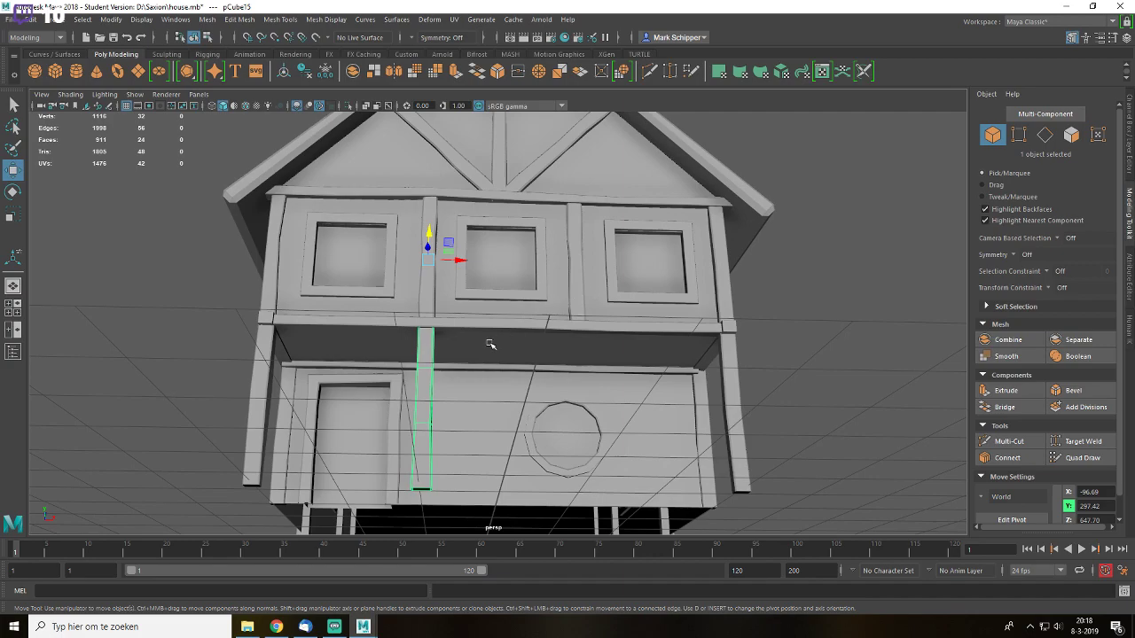
{"action": "left_click_drag", "start_coordinate": [546, 369], "coordinate": [612, 386], "text": "alt"}
{"action": "left_click_drag", "start_coordinate": [473, 245], "coordinate": [386, 322]}
{"action": "left_click_drag", "start_coordinate": [455, 287], "coordinate": [521, 295]}
{"action": "scroll", "coordinate": [529, 386], "scroll_direction": "down", "scroll_amount": 3}
{"action": "left_click_drag", "start_coordinate": [529, 386], "coordinate": [531, 365], "text": "alt"}
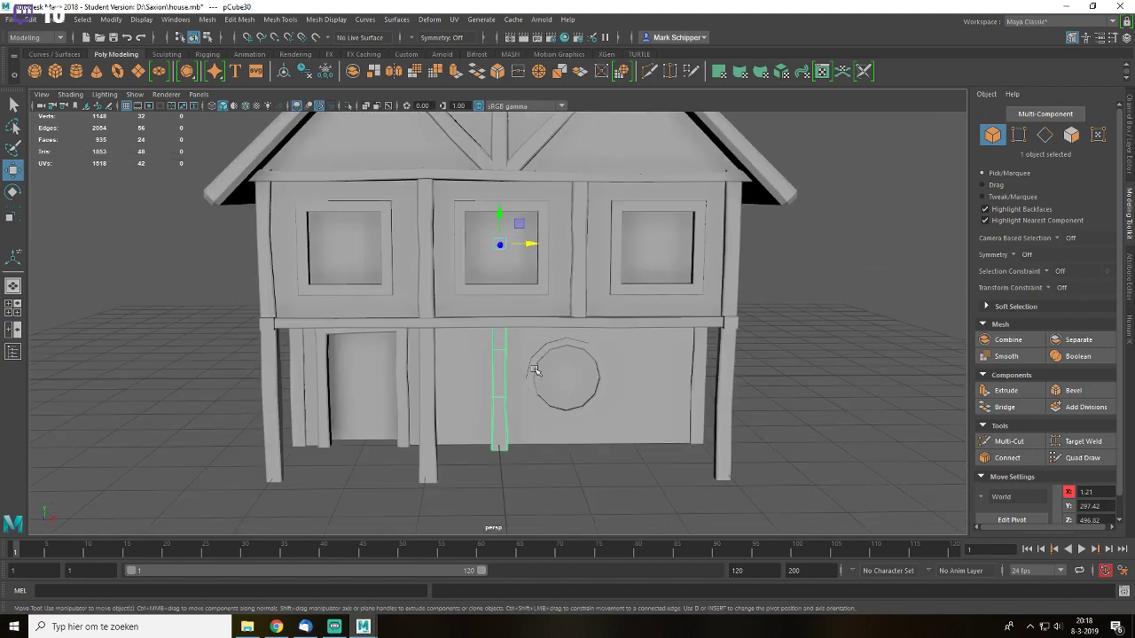
{"action": "key", "text": "F8"}
{"action": "key", "text": "4"}
{"action": "key", "text": "5"}
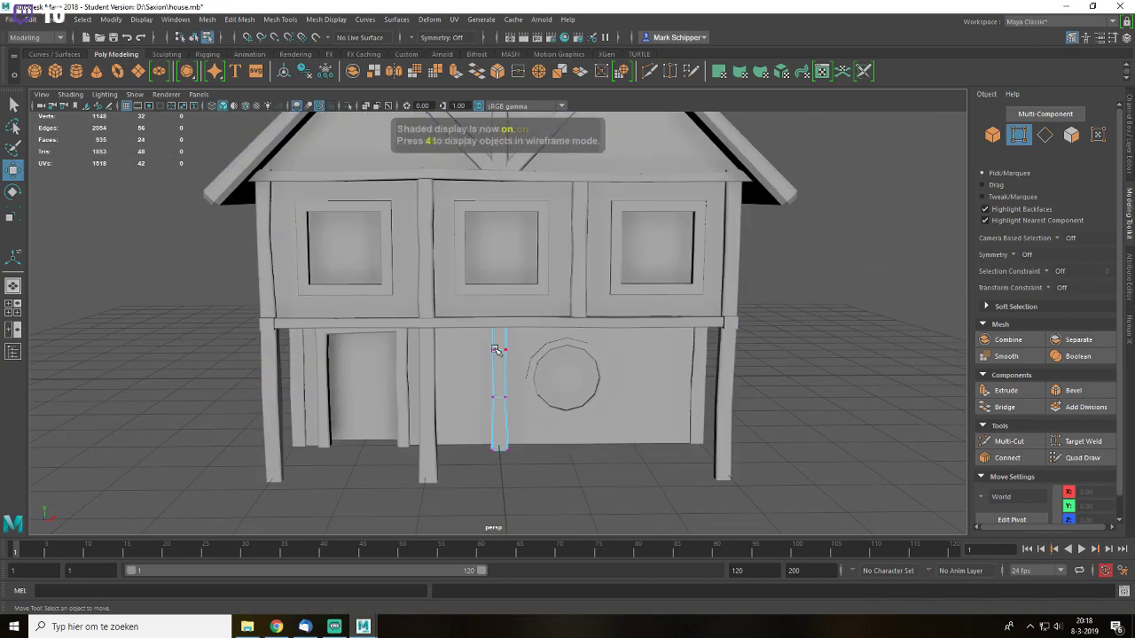
{"action": "key", "text": "q"}
{"action": "key", "text": "F8"}
- Duplicate the new wall post to the other side of the round window and save the scene
{"action": "left_click_drag", "start_coordinate": [573, 318], "coordinate": [536, 402], "text": "alt"}
{"action": "key", "text": "w"}
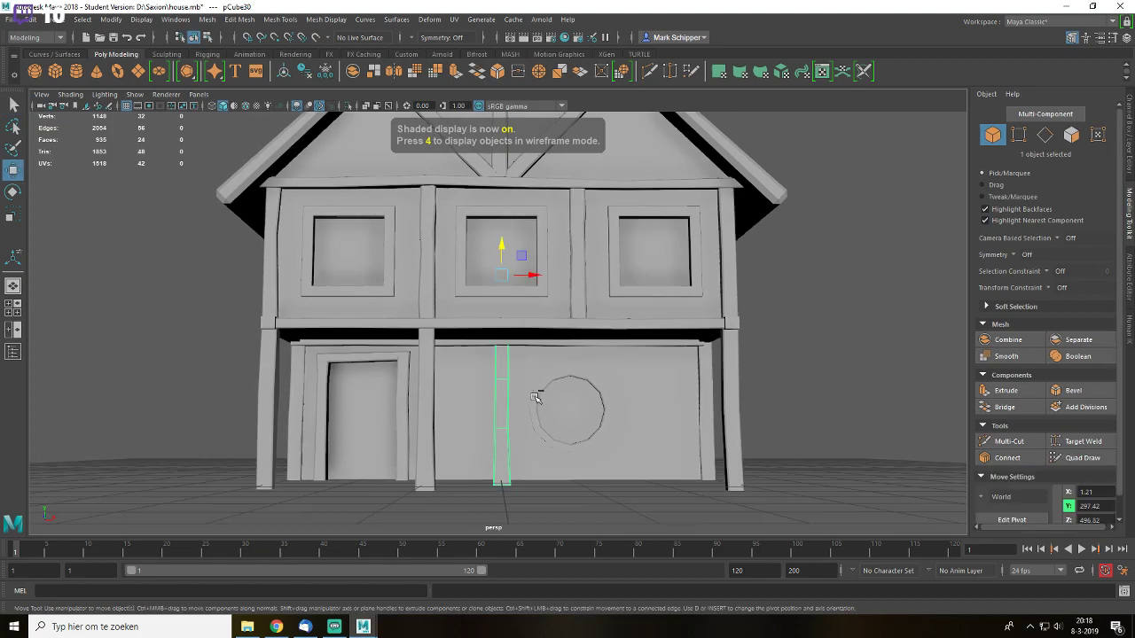
{"action": "left_click_drag", "start_coordinate": [530, 280], "coordinate": [662, 287]}
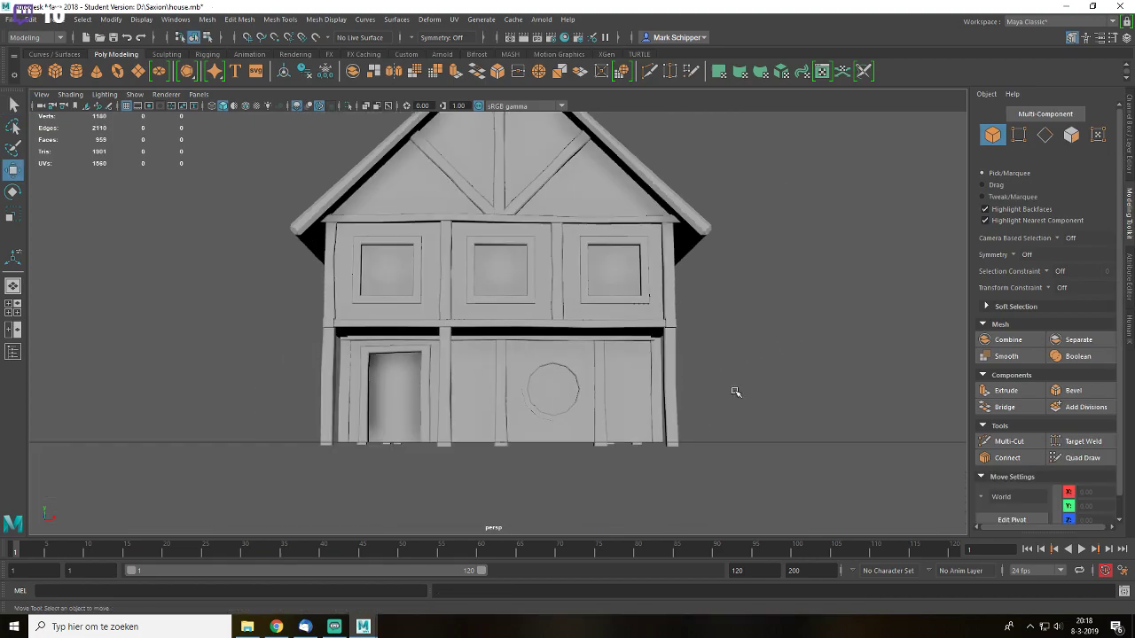
{"action": "key", "text": "ctrl+s"}
{"action": "key", "text": "Return"}
- Extend the set-back corner post on the chimney side up to the roof's underside and save the scene
{"action": "scroll", "coordinate": [732, 386], "scroll_direction": "down", "scroll_amount": 3}
{"action": "left_click_drag", "start_coordinate": [514, 372], "coordinate": [651, 376], "text": "alt"}
{"action": "left_click_drag", "start_coordinate": [539, 348], "coordinate": [458, 221], "text": "alt"}
{"action": "left_click", "coordinate": [459, 221]}
{"action": "left_click_drag", "start_coordinate": [492, 271], "coordinate": [526, 298], "text": "alt"}
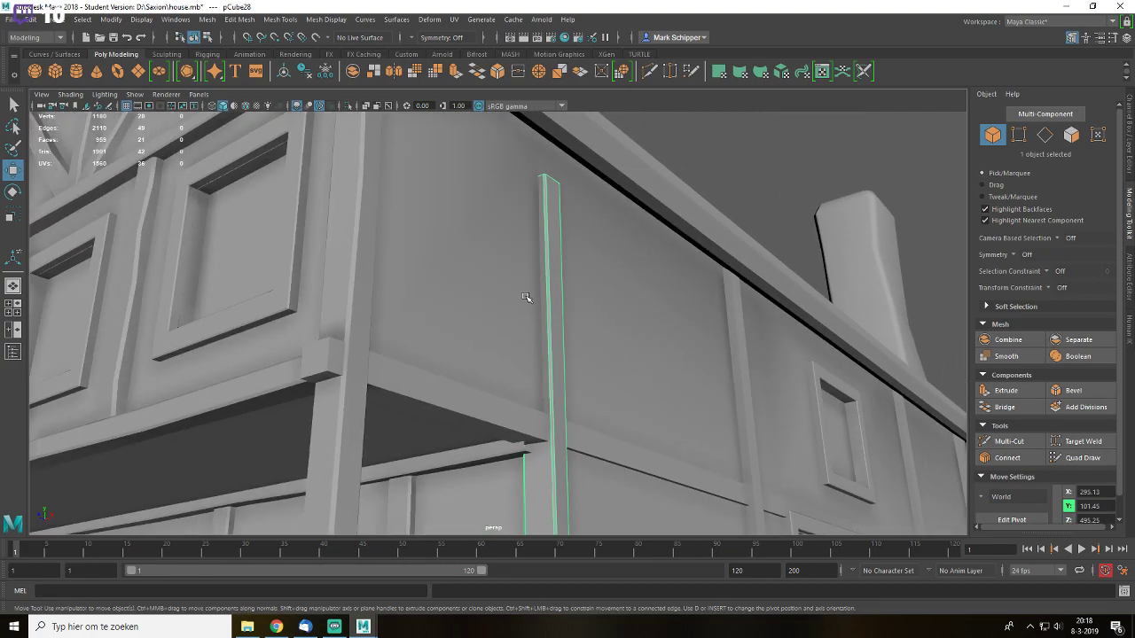
{"action": "key", "text": "F9"}
{"action": "left_click_drag", "start_coordinate": [617, 244], "coordinate": [743, 351], "text": "alt"}
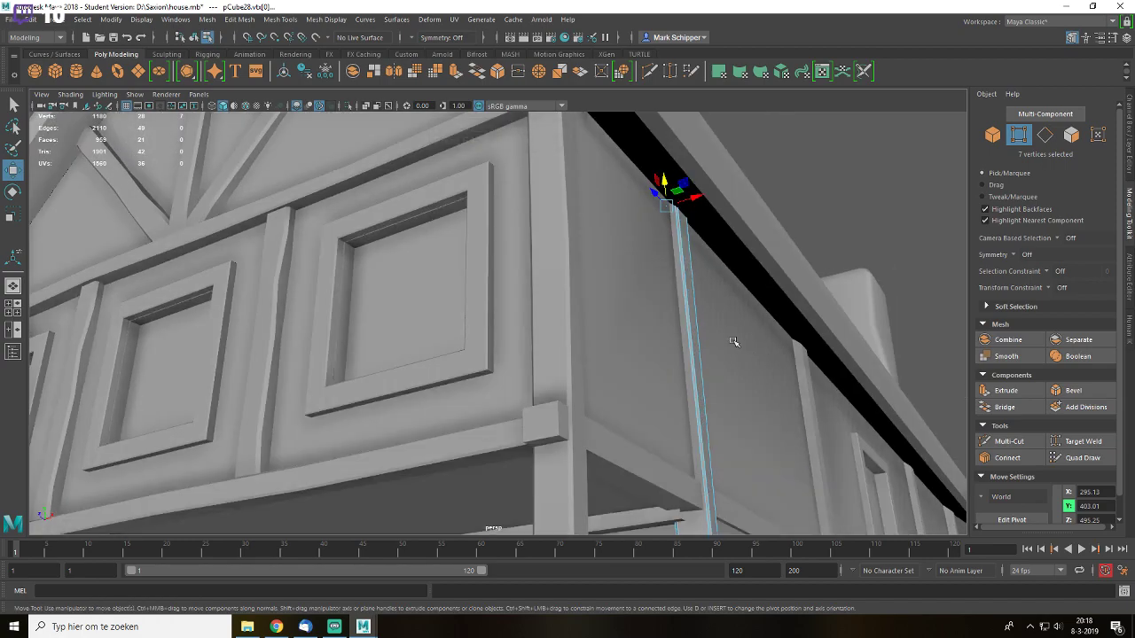
{"action": "key", "text": "q"}
{"action": "right_click_drag", "start_coordinate": [689, 313], "coordinate": [754, 273]}
{"action": "scroll", "coordinate": [841, 227], "scroll_direction": "down", "scroll_amount": 5}
{"action": "left_click", "coordinate": [842, 227]}
{"action": "left_click_drag", "start_coordinate": [651, 257], "coordinate": [724, 302], "text": "alt"}
{"action": "key", "text": "ctrl+s"}
{"action": "key", "text": "Return"}
- Connect the roof's edges with 2 segments on each slope, adding edge loops that run from gable to gable
{"action": "left_click_drag", "start_coordinate": [676, 372], "coordinate": [471, 276], "text": "alt"}
{"action": "left_click", "coordinate": [598, 298]}
{"action": "scroll", "coordinate": [584, 300], "scroll_direction": "up", "scroll_amount": 2}
{"action": "right_click_drag", "start_coordinate": [474, 180], "coordinate": [444, 176]}
{"action": "middle_click_drag", "start_coordinate": [442, 172], "coordinate": [480, 303], "text": "alt"}
{"action": "left_click_drag", "start_coordinate": [461, 221], "coordinate": [488, 259]}
{"action": "key", "text": "w"}
{"action": "left_click_drag", "start_coordinate": [631, 296], "coordinate": [645, 321], "text": "alt"}
{"action": "right_click_drag", "start_coordinate": [644, 322], "coordinate": [652, 171]}
{"action": "left_click", "coordinate": [645, 329]}
{"action": "left_click", "coordinate": [1033, 460]}
{"action": "left_click_drag", "start_coordinate": [675, 381], "coordinate": [788, 415], "text": "alt"}
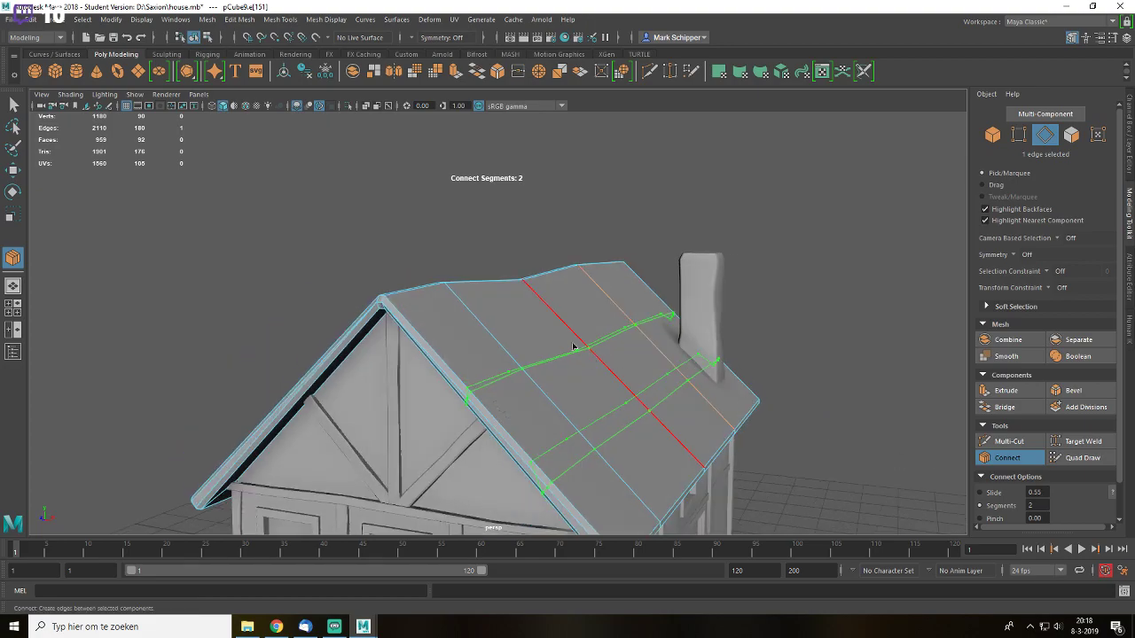
{"action": "left_click_drag", "start_coordinate": [572, 347], "coordinate": [482, 342], "text": "alt"}
{"action": "key", "text": "w"}
{"action": "left_click", "coordinate": [1007, 458]}
{"action": "key", "text": "w"}
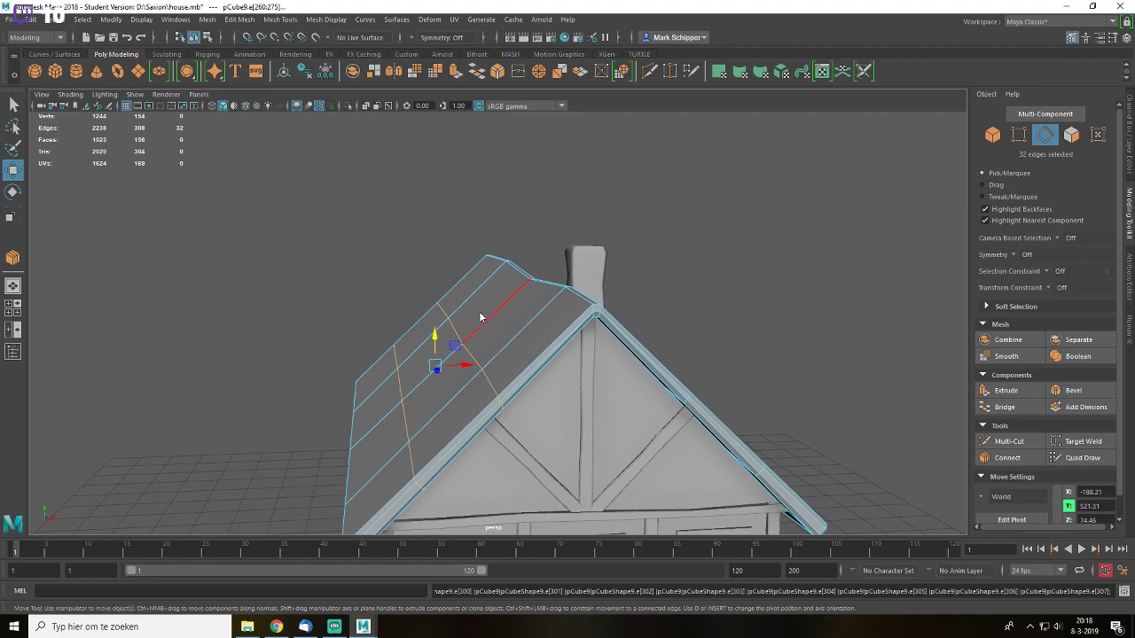
- Shift the roof vertices partway up the left side of the front gable to bend its sloping outline
{"action": "left_click", "coordinate": [480, 317]}
{"action": "left_click_drag", "start_coordinate": [480, 317], "coordinate": [595, 372], "text": "alt"}
{"action": "left_click", "coordinate": [682, 390]}
{"action": "left_click", "coordinate": [589, 342]}
{"action": "key", "text": "f"}
{"action": "left_click_drag", "start_coordinate": [517, 306], "coordinate": [568, 332]}
{"action": "scroll", "coordinate": [526, 330], "scroll_direction": "down", "scroll_amount": 4}
{"action": "scroll", "coordinate": [535, 342], "scroll_direction": "down", "scroll_amount": 6}
{"action": "middle_click_drag", "start_coordinate": [567, 333], "coordinate": [638, 306], "text": "alt"}
{"action": "left_click_drag", "start_coordinate": [565, 314], "coordinate": [660, 339], "text": "alt"}
{"action": "scroll", "coordinate": [620, 314], "scroll_direction": "up", "scroll_amount": 4}
{"action": "right_click_drag", "start_coordinate": [595, 275], "coordinate": [568, 269]}
{"action": "left_click_drag", "start_coordinate": [565, 258], "coordinate": [612, 305]}
{"action": "left_click_drag", "start_coordinate": [607, 256], "coordinate": [612, 261]}
{"action": "key", "text": "q"}
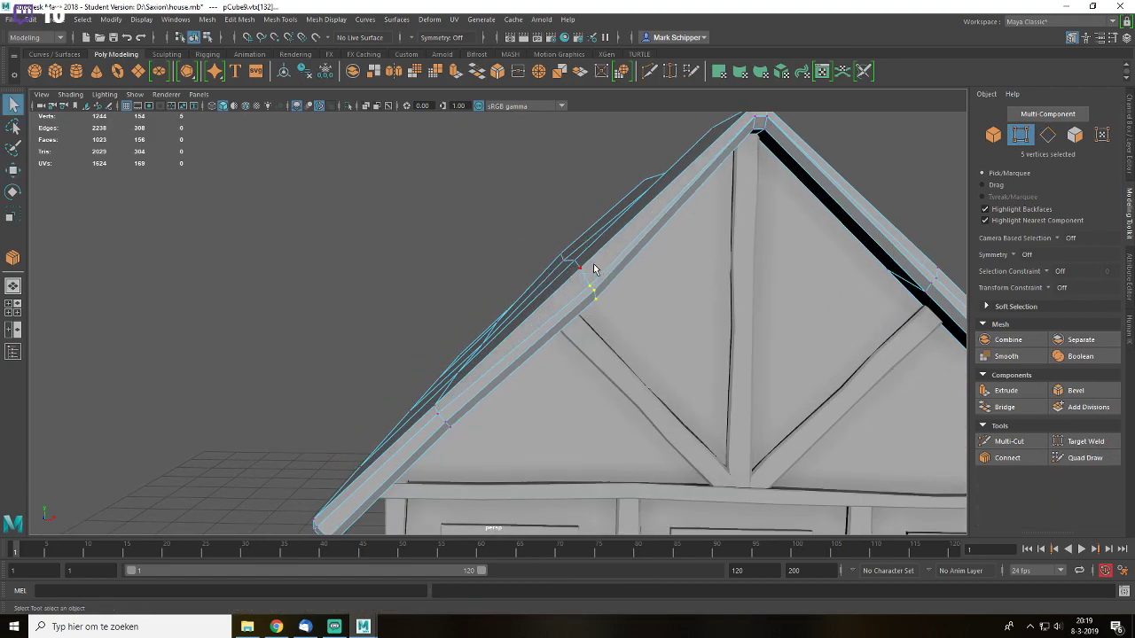
{"action": "key", "text": "ctrl+z"}
{"action": "key", "text": "w"}
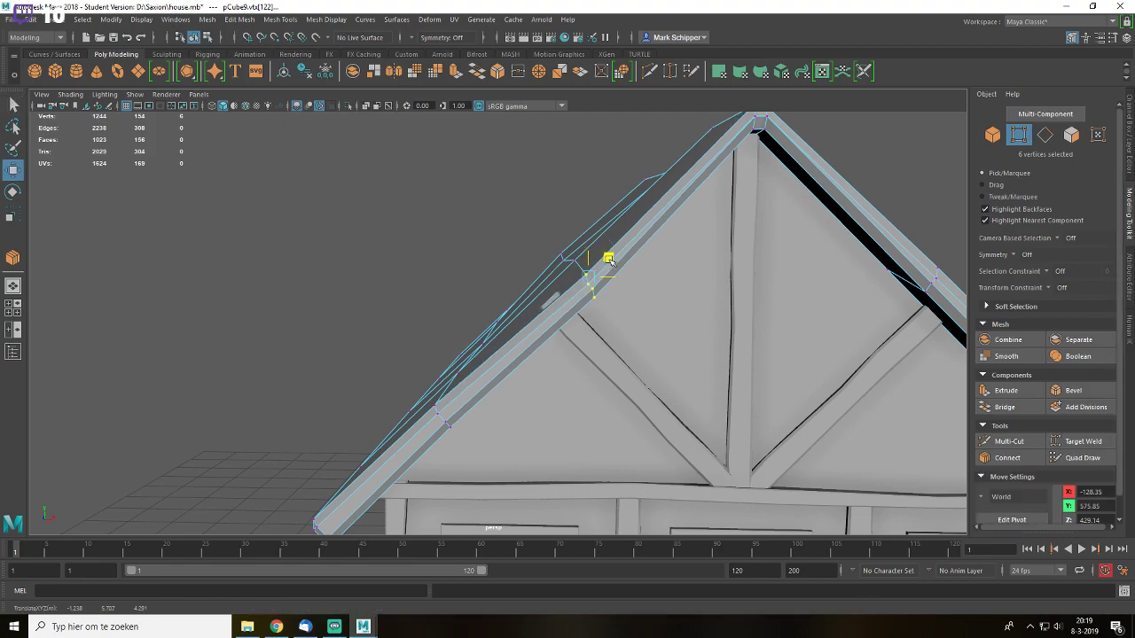
{"action": "left_click_drag", "start_coordinate": [610, 260], "coordinate": [417, 306]}
- Return the reshaped roof to object mode, clear the selection and save the scene
{"action": "key", "text": "F8"}
{"action": "scroll", "coordinate": [514, 237], "scroll_direction": "down", "scroll_amount": 4}
{"action": "left_click", "coordinate": [504, 236]}
{"action": "scroll", "coordinate": [504, 236], "scroll_direction": "down", "scroll_amount": 5}
{"action": "key", "text": "ctrl+s"}
{"action": "key", "text": "Return"}
- Fit the upper end vertices of the front gable's left diagonal brace under the roof, return to object mode and save the scene
{"action": "scroll", "coordinate": [413, 308], "scroll_direction": "up", "scroll_amount": 3}
{"action": "double_click", "coordinate": [413, 308]}
{"action": "key", "text": "f"}
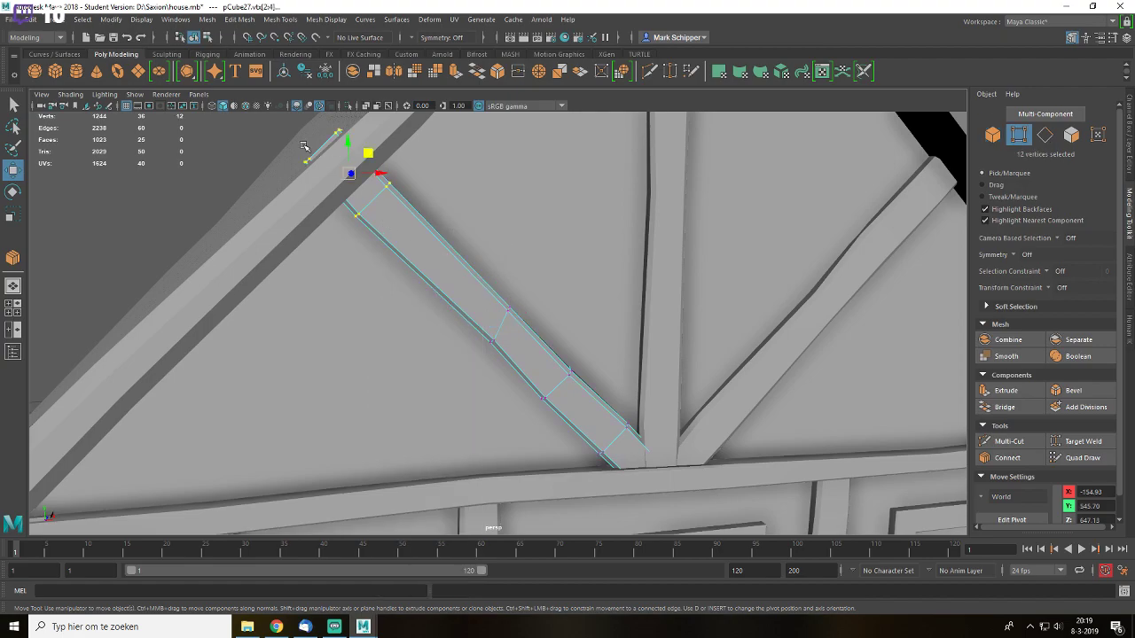
{"action": "middle_click_drag", "start_coordinate": [352, 184], "coordinate": [375, 220], "text": "alt"}
{"action": "left_click_drag", "start_coordinate": [291, 142], "coordinate": [406, 205]}
{"action": "key", "text": "F8"}
{"action": "scroll", "coordinate": [577, 271], "scroll_direction": "down", "scroll_amount": 4}
{"action": "key", "text": "f"}
{"action": "left_click", "coordinate": [732, 245]}
{"action": "key", "text": "ctrl+s"}
- Try sketching a freehand spiral on the grid beside the house with the Pencil Curve tool and undo it
{"action": "scroll", "coordinate": [651, 310], "scroll_direction": "down", "scroll_amount": 6}
{"action": "scroll", "coordinate": [649, 313], "scroll_direction": "down", "scroll_amount": 5}
{"action": "left_click", "coordinate": [704, 302]}
{"action": "left_click_drag", "start_coordinate": [703, 303], "coordinate": [636, 357], "text": "alt"}
{"action": "scroll", "coordinate": [636, 356], "scroll_direction": "up", "scroll_amount": 4}
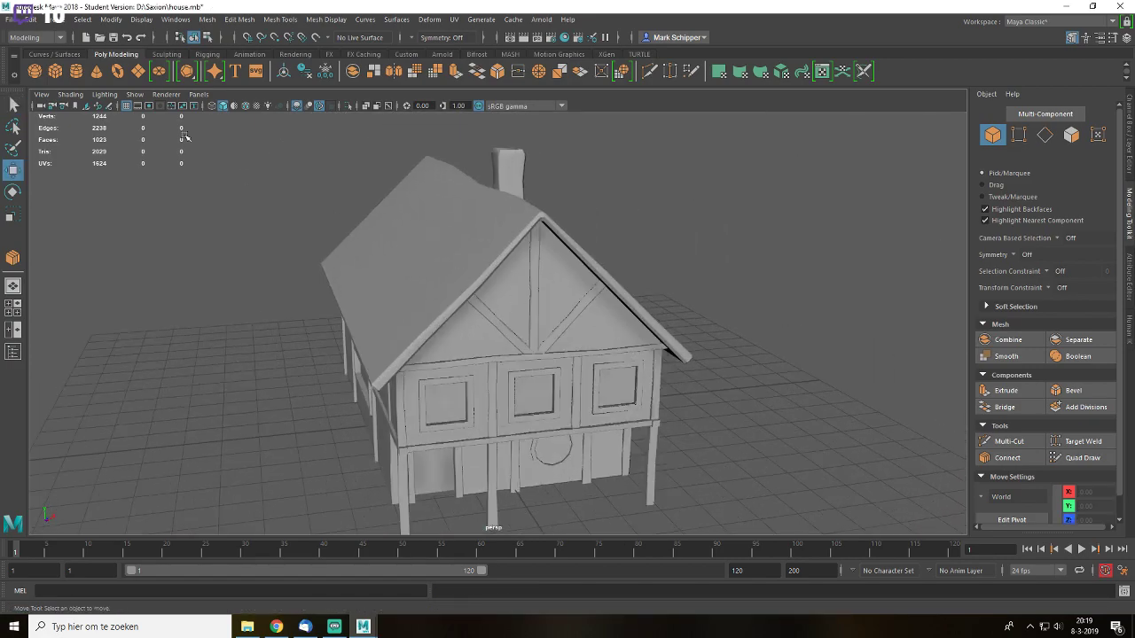
{"action": "left_click", "coordinate": [54, 54]}
{"action": "scroll", "coordinate": [108, 137], "scroll_direction": "down", "scroll_amount": 3}
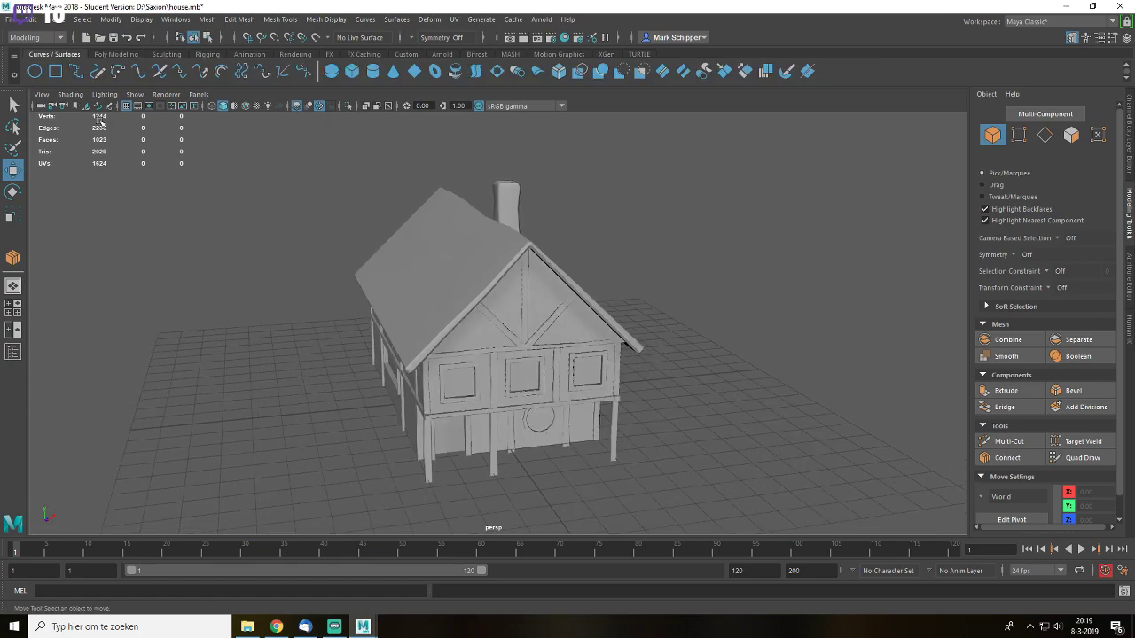
{"action": "left_click", "coordinate": [97, 72]}
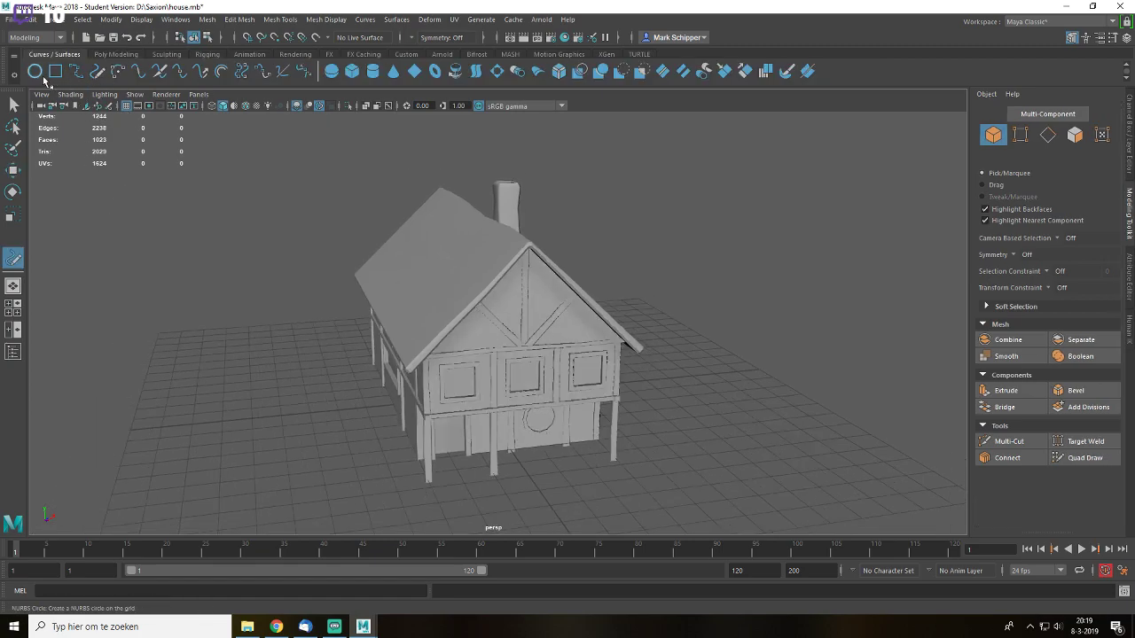
{"action": "mouse_move", "coordinate": [179, 165]}
{"action": "left_mouse_down", "text": "alt"}
{"action": "mouse_move", "coordinate": [228, 306]}
{"action": "mouse_move", "coordinate": [374, 246]}
{"action": "left_mouse_up", "text": "alt"}
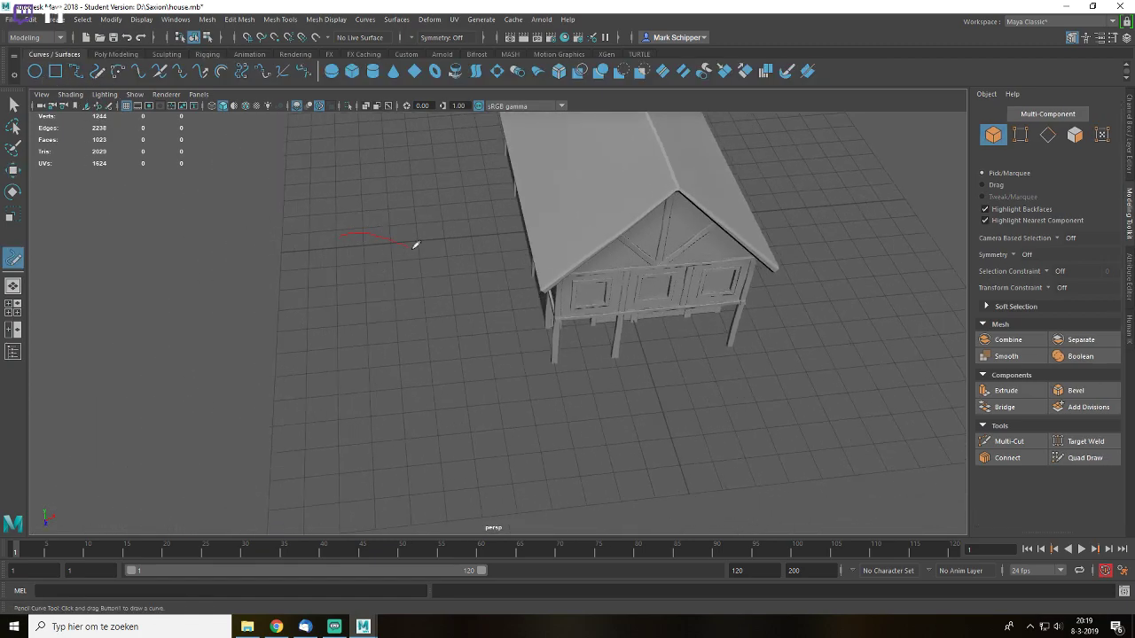
{"action": "left_click_drag", "start_coordinate": [368, 191], "coordinate": [495, 282]}
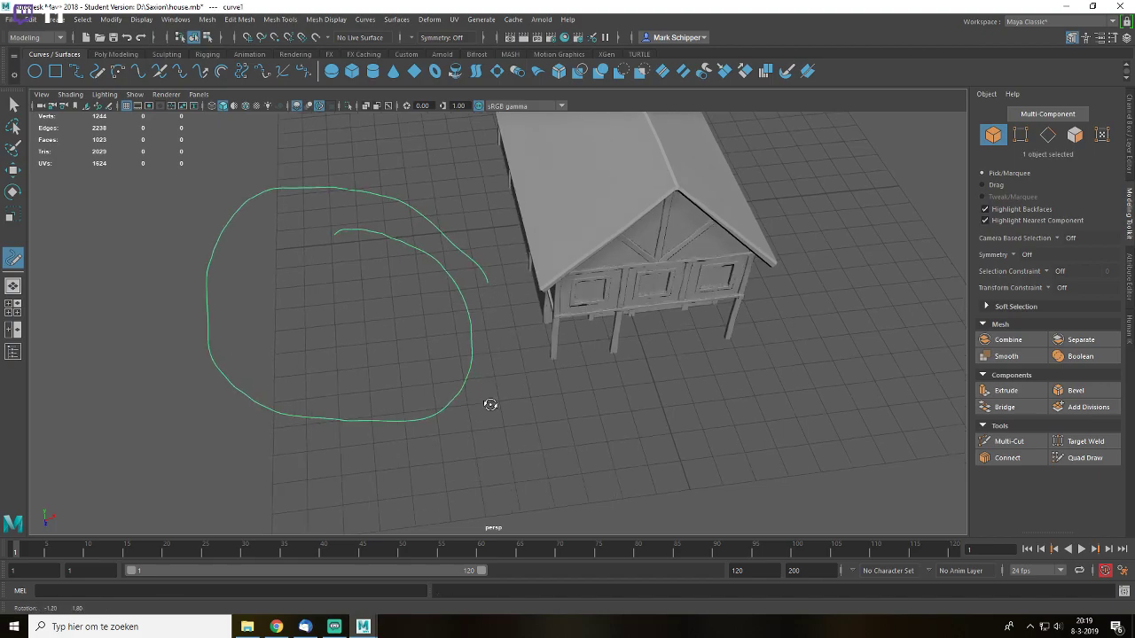
{"action": "key", "text": "ctrl+z"}
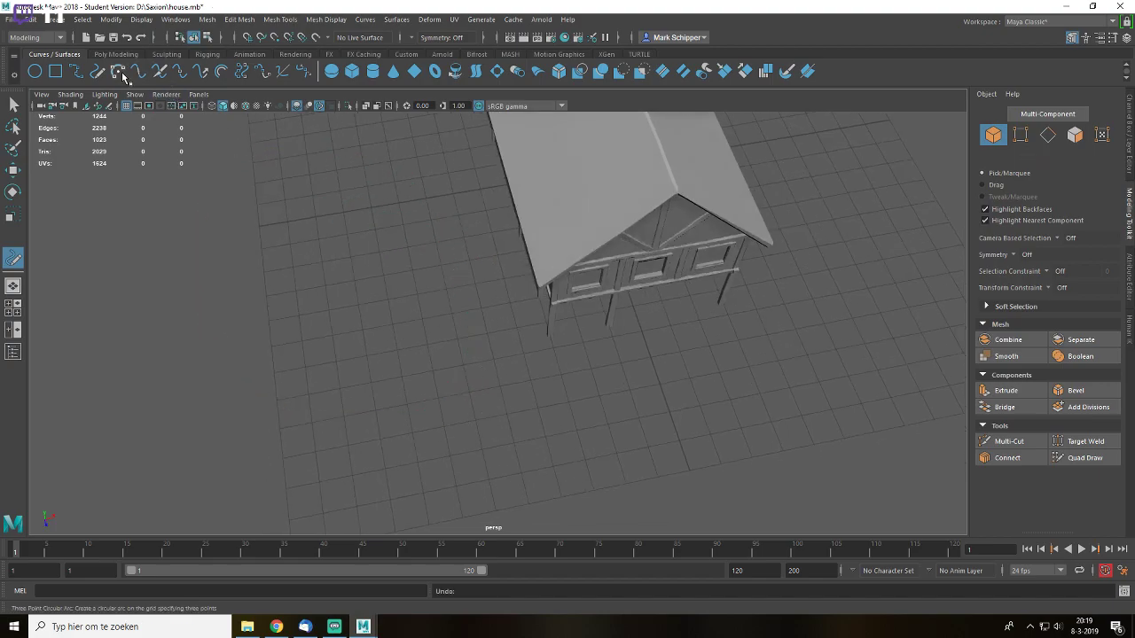
- Draw another freehand spiral curve on the grid in front of the house and move it farther away from the building
{"action": "left_click_drag", "start_coordinate": [323, 309], "coordinate": [544, 490]}
{"action": "left_click_drag", "start_coordinate": [481, 401], "coordinate": [478, 398]}
{"action": "scroll", "coordinate": [563, 438], "scroll_direction": "down", "scroll_amount": 3}
{"action": "left_click_drag", "start_coordinate": [563, 437], "coordinate": [561, 415], "text": "alt"}
{"action": "key", "text": "w"}
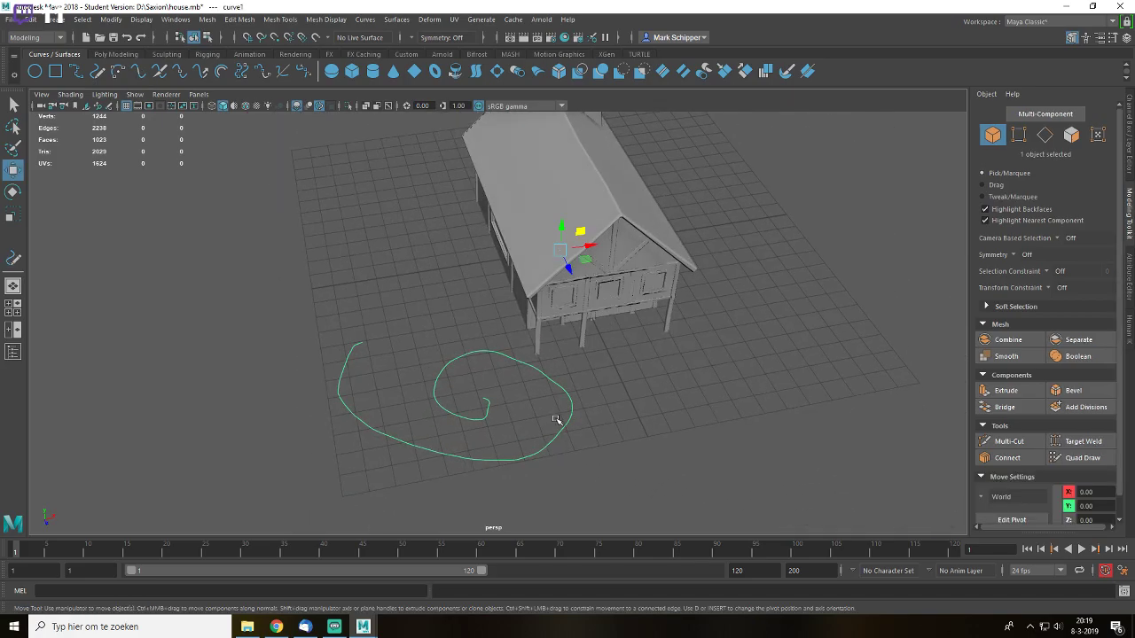
{"action": "left_click", "coordinate": [428, 340]}
{"action": "left_click", "coordinate": [499, 394]}
{"action": "middle_click_drag", "start_coordinate": [589, 250], "coordinate": [389, 347]}
{"action": "key", "text": "q"}
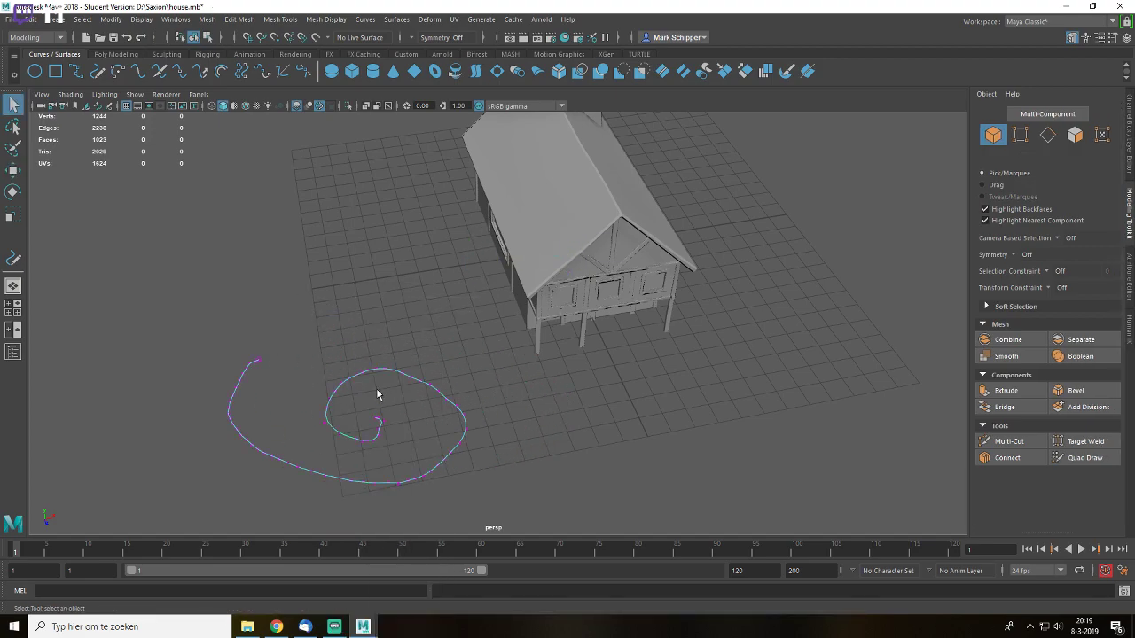
- Select the whole spiral curve in object mode and delete it
{"action": "middle_click_drag", "start_coordinate": [376, 394], "coordinate": [483, 340], "text": "alt"}
{"action": "scroll", "coordinate": [489, 373], "scroll_direction": "up", "scroll_amount": 4}
{"action": "right_click_drag", "start_coordinate": [512, 309], "coordinate": [572, 282]}
{"action": "left_click", "coordinate": [608, 259]}
{"action": "left_click_drag", "start_coordinate": [535, 281], "coordinate": [608, 387]}
{"action": "key", "text": "Delete"}
- Create a NURBS circle, move it to clear ground beside the house and select one of its control vertices
{"action": "left_click", "coordinate": [34, 72]}
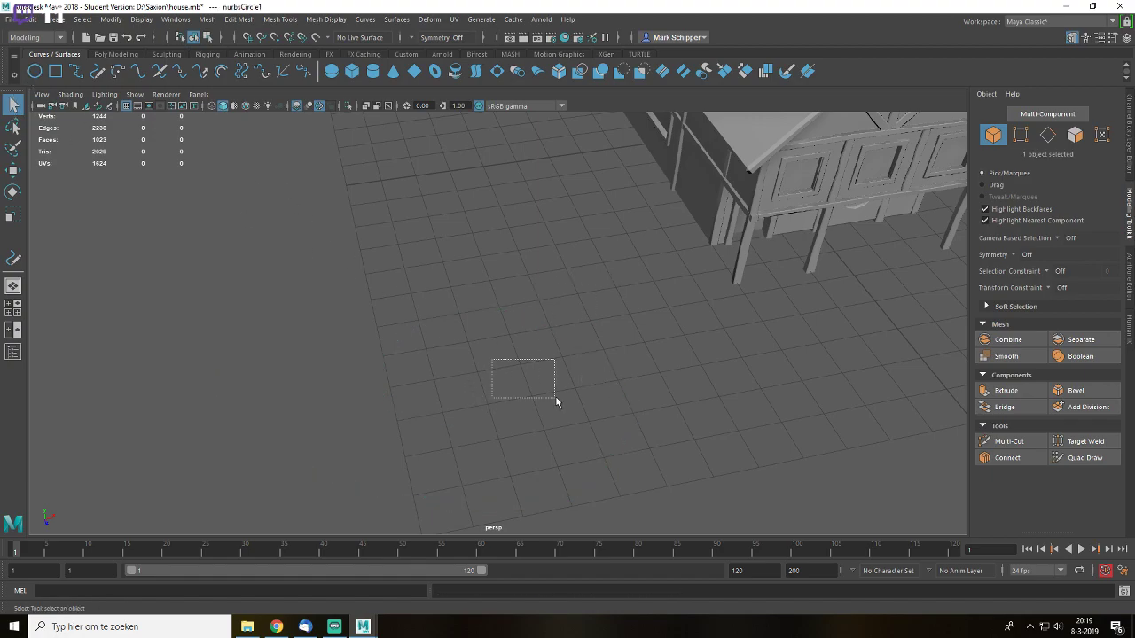
{"action": "key", "text": "w"}
{"action": "scroll", "coordinate": [573, 387], "scroll_direction": "down", "scroll_amount": 4}
{"action": "left_click_drag", "start_coordinate": [681, 197], "coordinate": [477, 329]}
{"action": "scroll", "coordinate": [467, 320], "scroll_direction": "up", "scroll_amount": 4}
{"action": "key", "text": "q"}
{"action": "right_click_drag", "start_coordinate": [459, 312], "coordinate": [395, 281]}
{"action": "scroll", "coordinate": [481, 328], "scroll_direction": "up", "scroll_amount": 6}
{"action": "right_click_drag", "start_coordinate": [525, 198], "coordinate": [524, 163]}
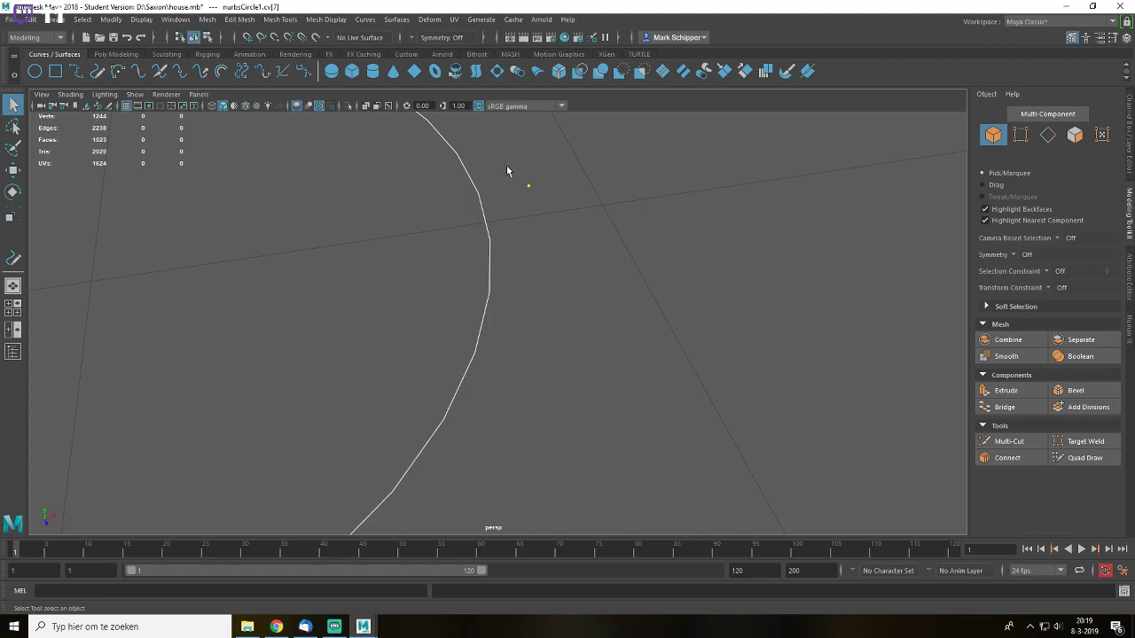
{"action": "right_click_drag", "start_coordinate": [483, 206], "coordinate": [413, 195]}
{"action": "left_click", "coordinate": [521, 217]}
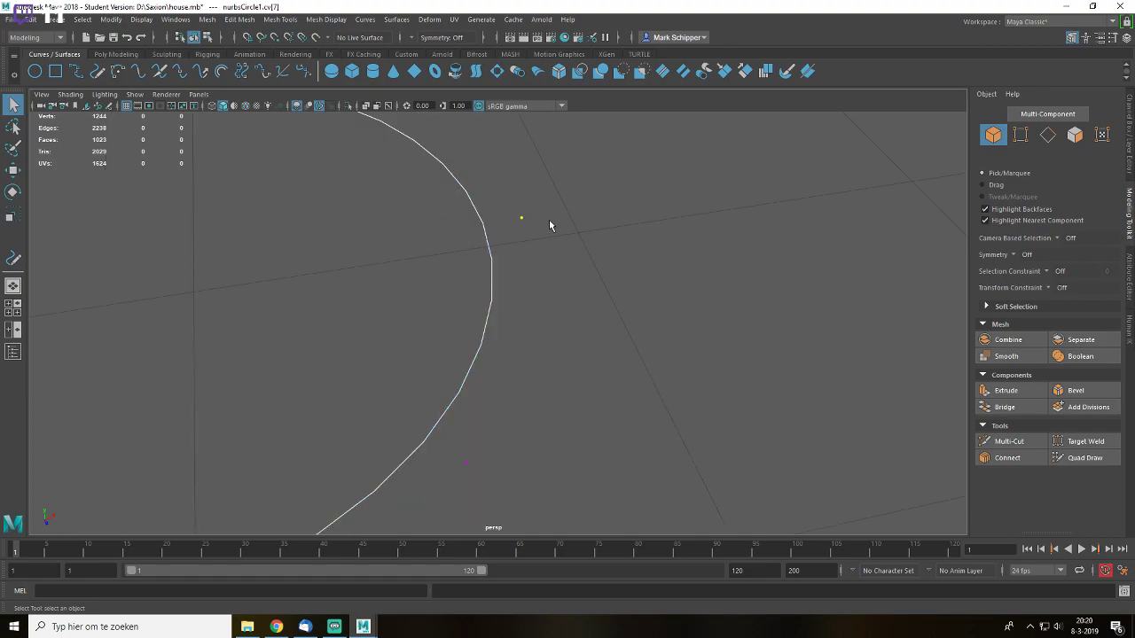
- Try to detach the circle at the selected control vertex, test-move that vertex and undo the move
{"action": "left_click", "coordinate": [158, 71]}
{"action": "scroll", "coordinate": [533, 262], "scroll_direction": "down", "scroll_amount": 1}
{"action": "key", "text": "w"}
{"action": "left_click_drag", "start_coordinate": [542, 242], "coordinate": [566, 301]}
{"action": "key", "text": "ctrl+z"}
{"action": "scroll", "coordinate": [631, 321], "scroll_direction": "down", "scroll_amount": 3}
{"action": "scroll", "coordinate": [585, 314], "scroll_direction": "down", "scroll_amount": 3}
{"action": "key", "text": "q"}
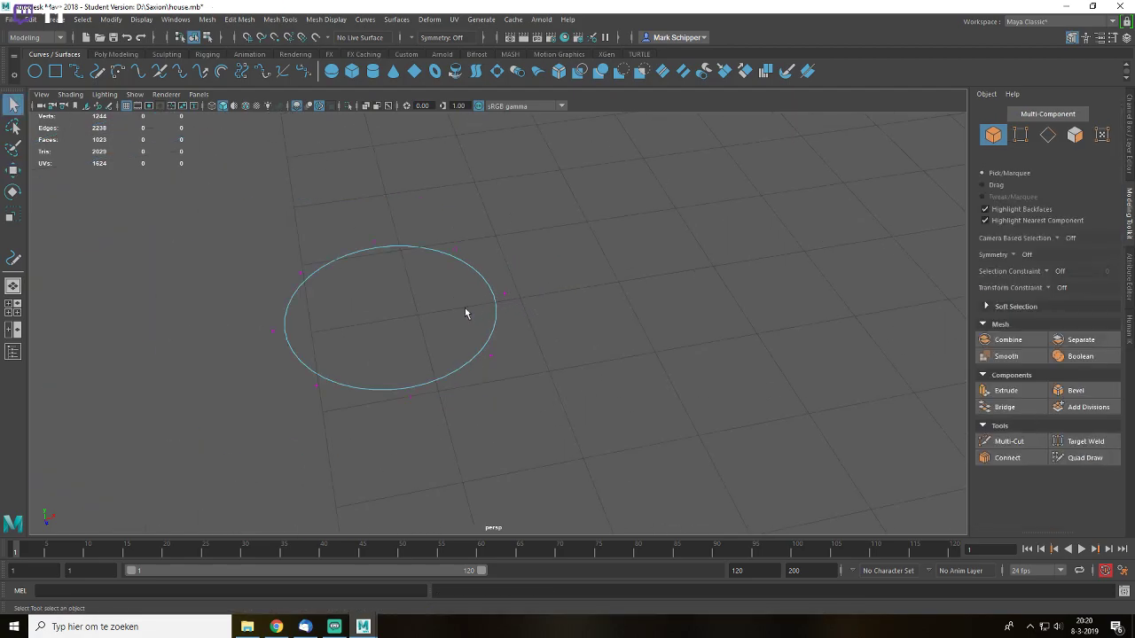
- Delete the NURBS circle
{"action": "left_click", "coordinate": [446, 245]}
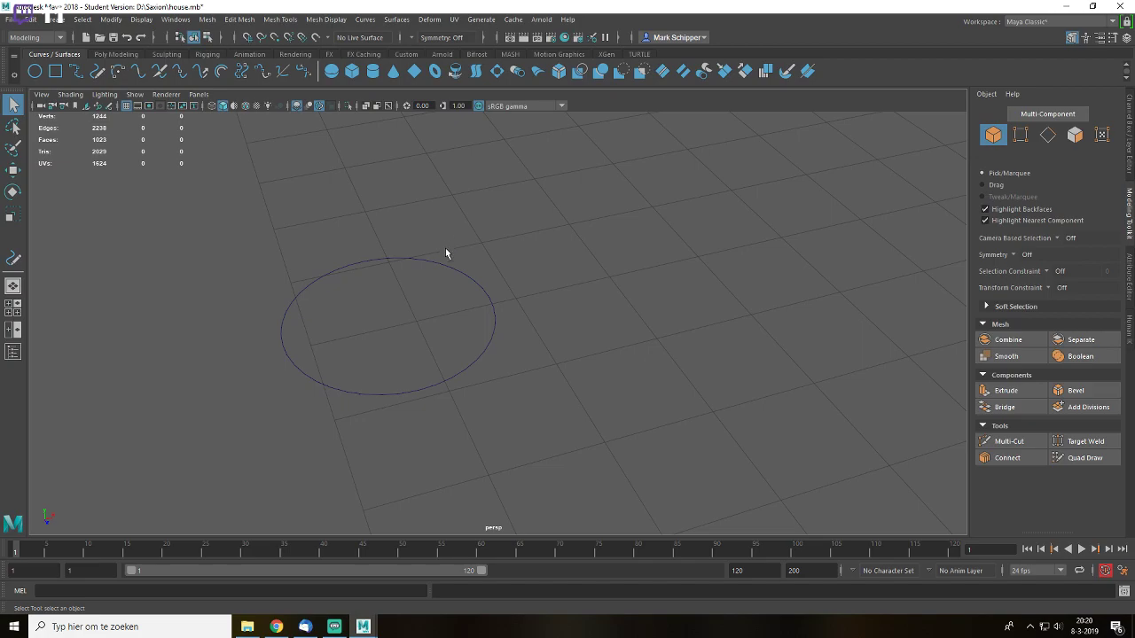
{"action": "left_click_drag", "start_coordinate": [446, 246], "coordinate": [445, 274], "text": "alt"}
{"action": "key", "text": "Delete"}
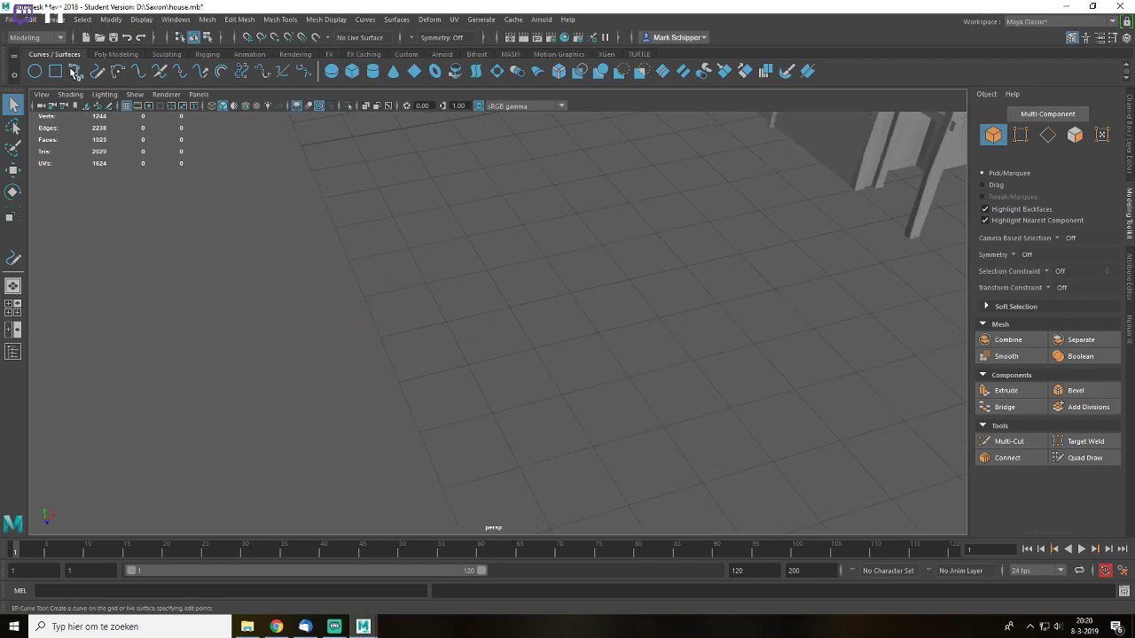
- Draw a polygon torus with a radius of about 2.9 beside the house and set its axis and height subdivisions to 12
{"action": "left_click", "coordinate": [101, 55]}
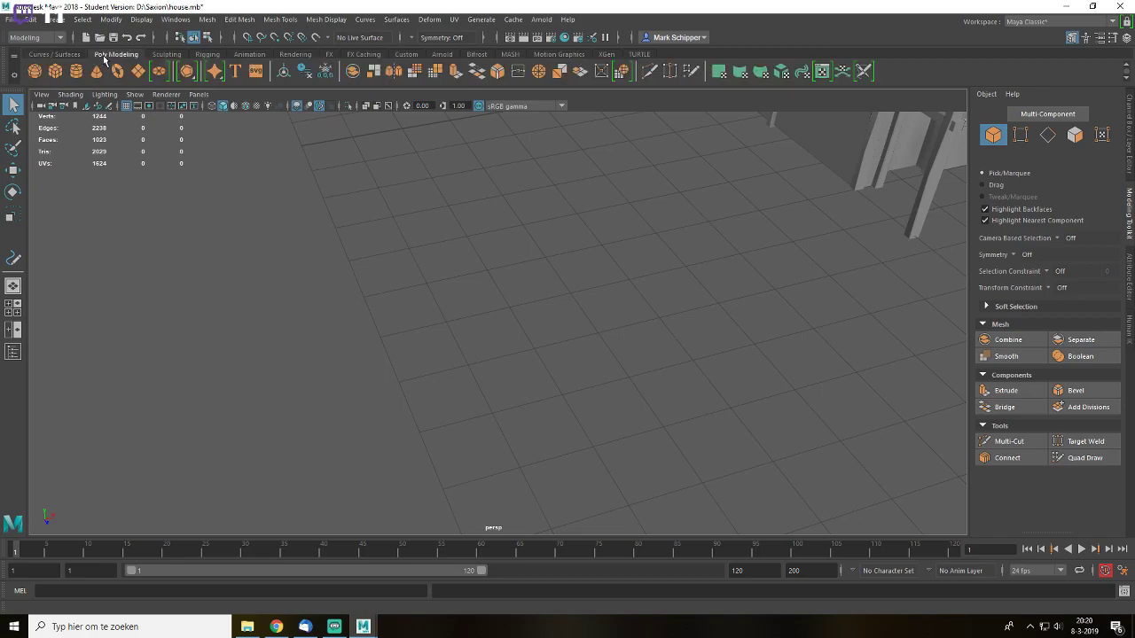
{"action": "left_click", "coordinate": [115, 71]}
{"action": "scroll", "coordinate": [550, 373], "scroll_direction": "down", "scroll_amount": 2}
{"action": "left_click_drag", "start_coordinate": [538, 330], "coordinate": [633, 397]}
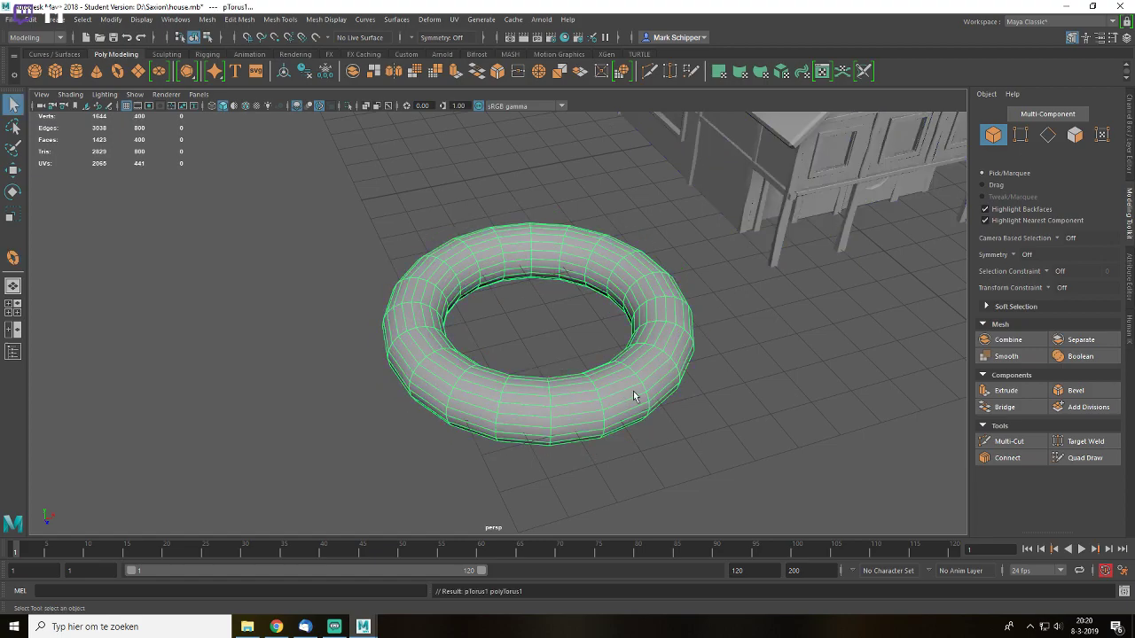
{"action": "left_click", "coordinate": [1129, 158]}
{"action": "type", "text": "12"}
{"action": "key", "text": "Tab"}
{"action": "type", "text": "12"}
{"action": "key", "text": "Tab"}
- Bevel one edge loop around the torus tube's cross-section, with chamfer off and mitering set to None
{"action": "left_click_drag", "start_coordinate": [582, 254], "coordinate": [532, 211], "text": "alt"}
{"action": "right_click", "coordinate": [547, 220]}
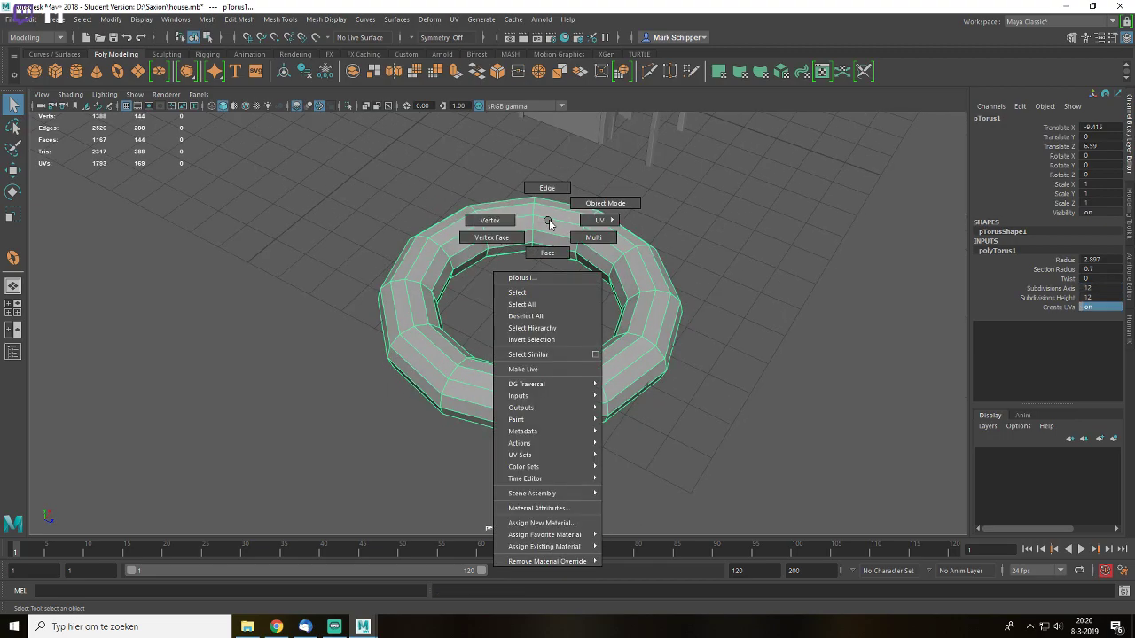
{"action": "left_click_drag", "start_coordinate": [631, 253], "coordinate": [655, 274], "text": "alt"}
{"action": "right_click_drag", "start_coordinate": [570, 182], "coordinate": [523, 183]}
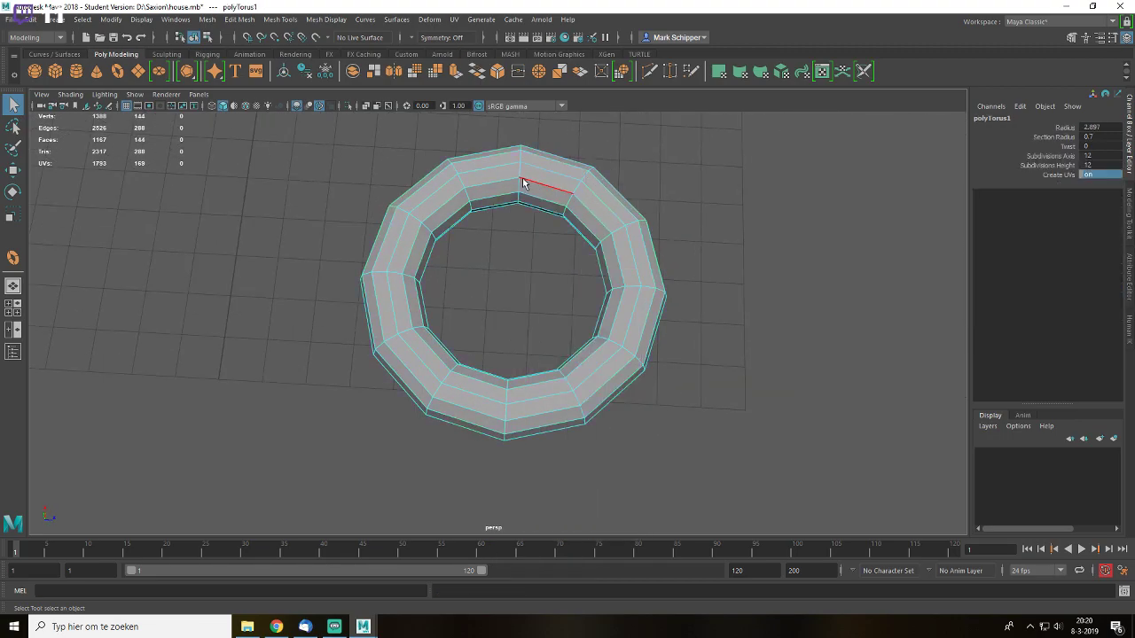
{"action": "double_click", "coordinate": [521, 190]}
{"action": "key", "text": "f"}
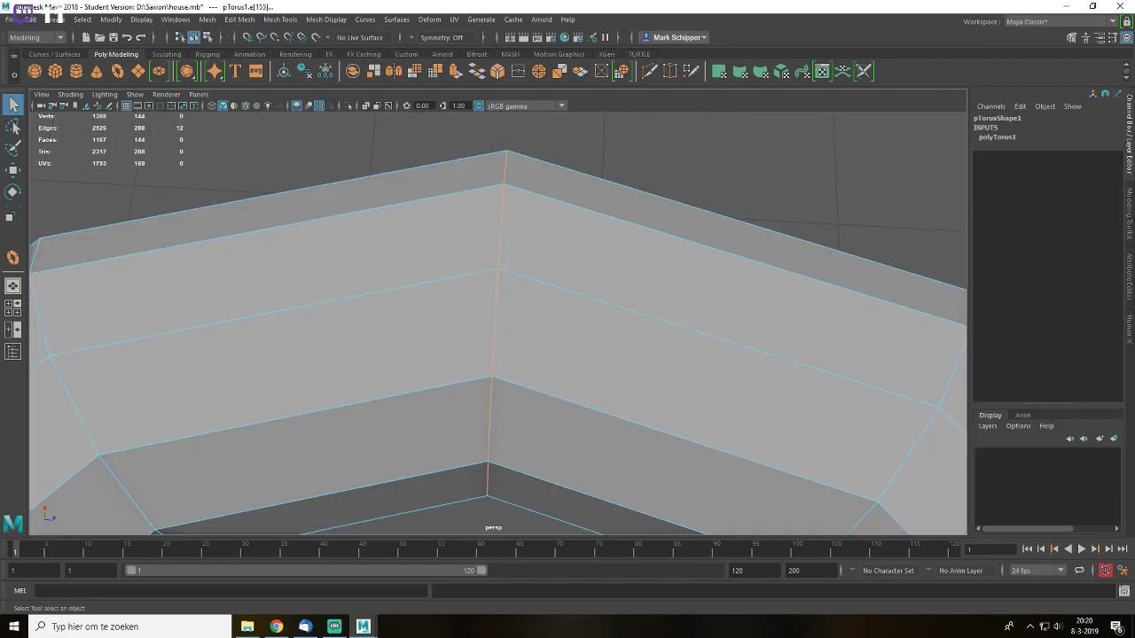
{"action": "left_click", "coordinate": [1067, 38]}
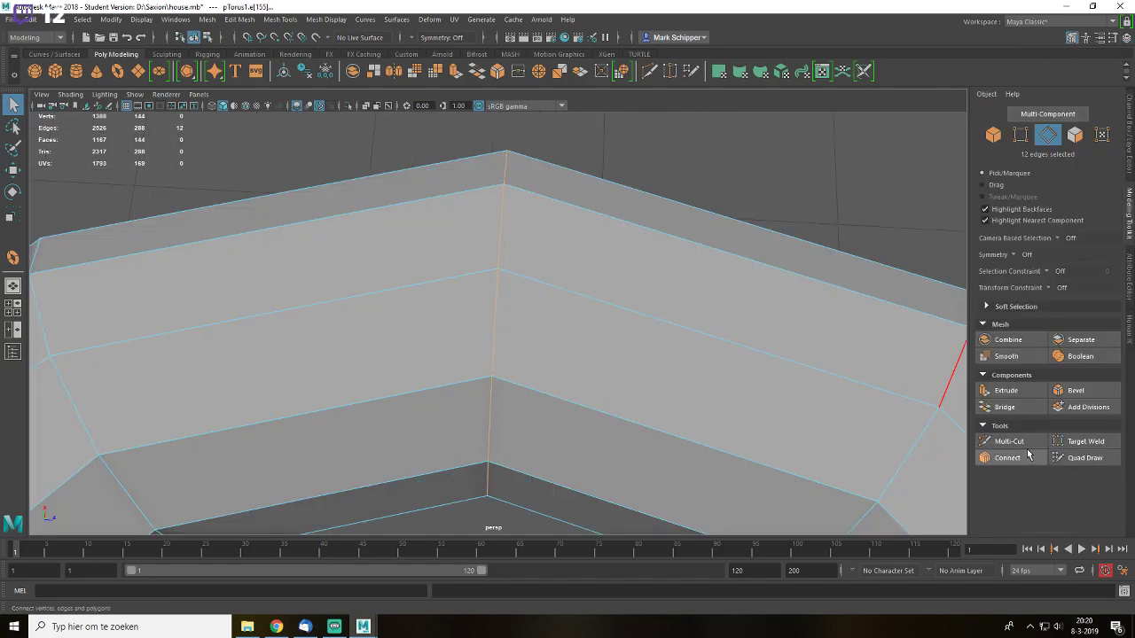
{"action": "left_click", "coordinate": [1071, 390]}
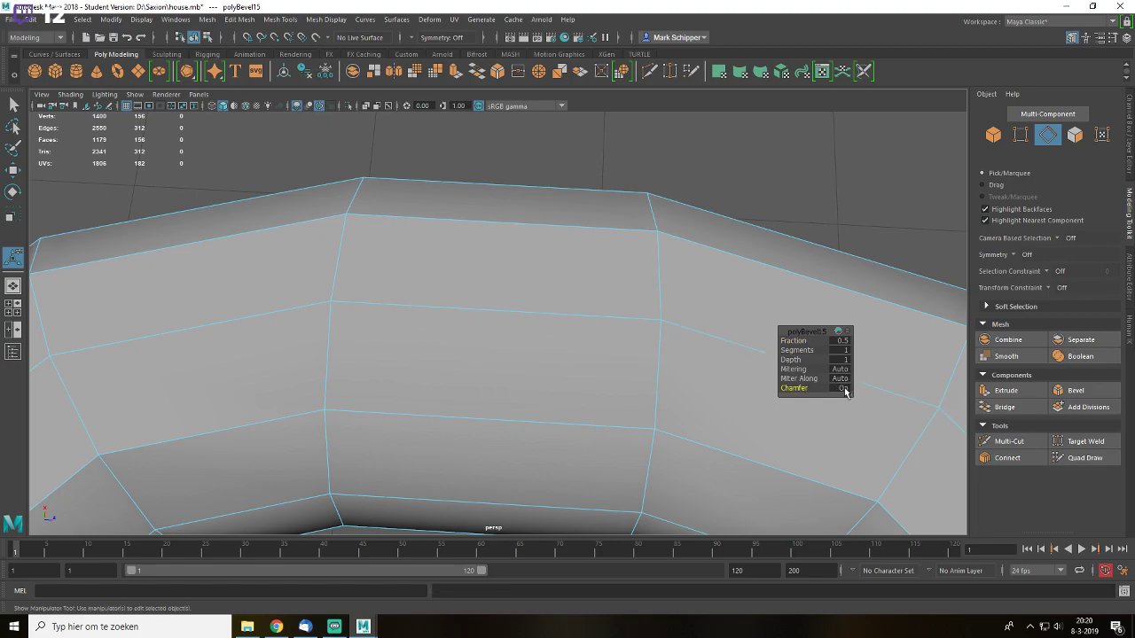
{"action": "left_click", "coordinate": [842, 388]}
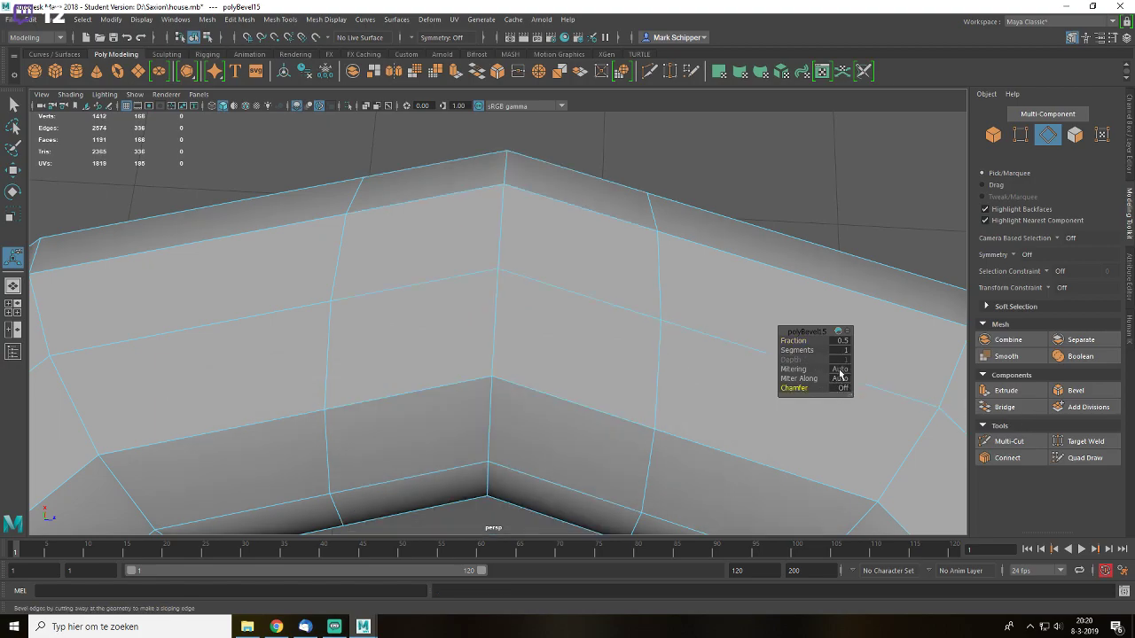
{"action": "left_click", "coordinate": [839, 374]}
{"action": "left_click", "coordinate": [877, 425]}
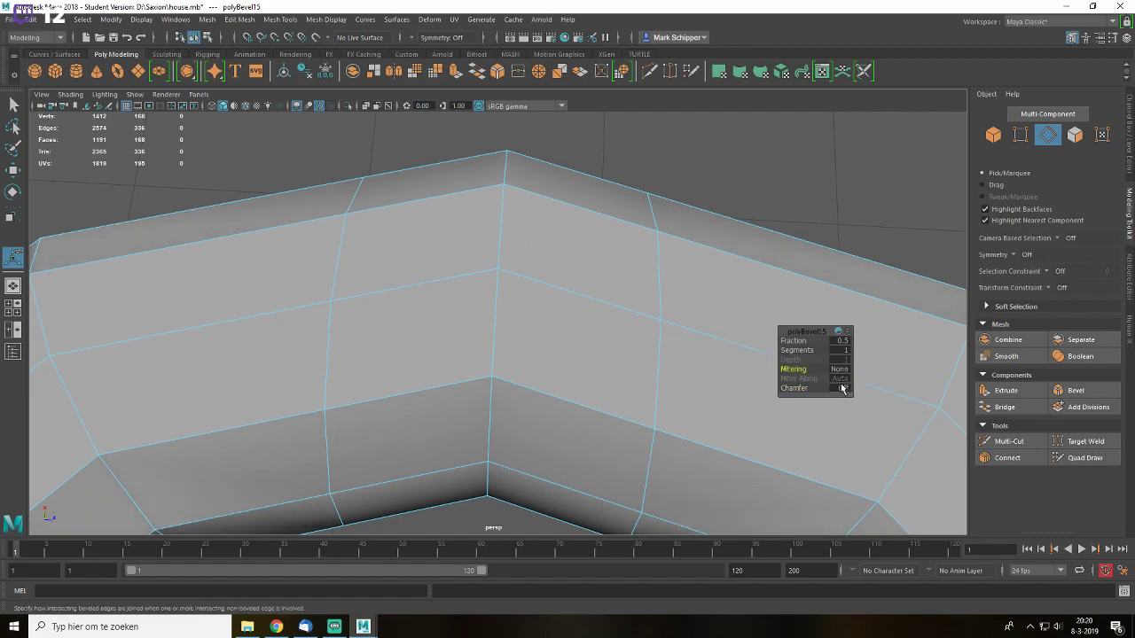
- Reduce the bevel fraction so the new edge loops lie close to the original loop
{"action": "scroll", "coordinate": [531, 363], "scroll_direction": "down", "scroll_amount": 6}
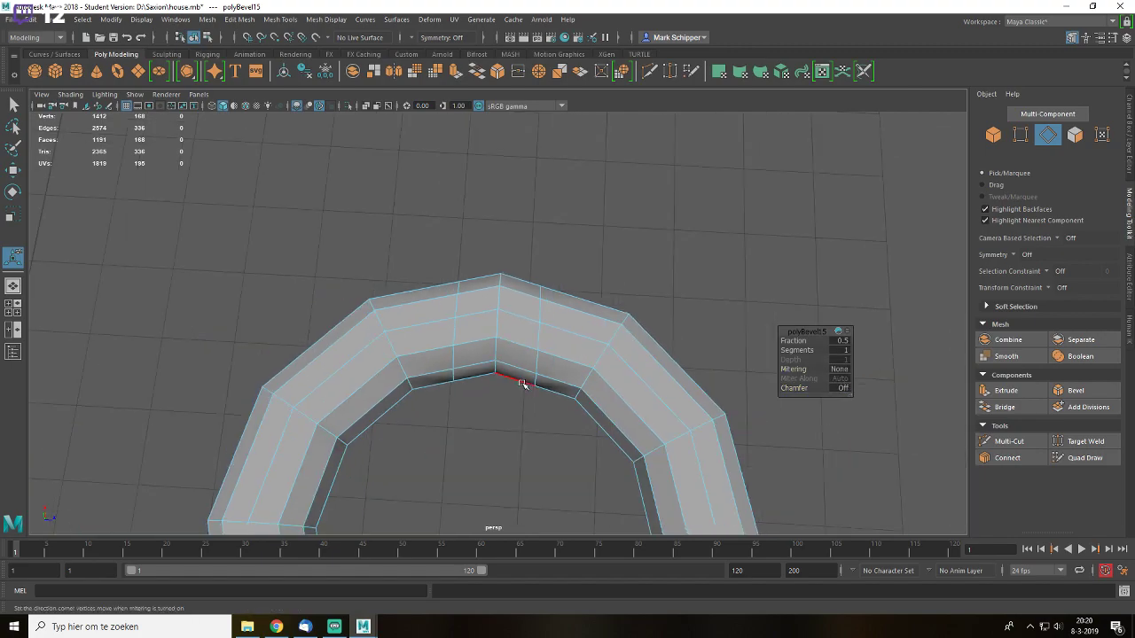
{"action": "left_click_drag", "start_coordinate": [809, 340], "coordinate": [795, 341]}
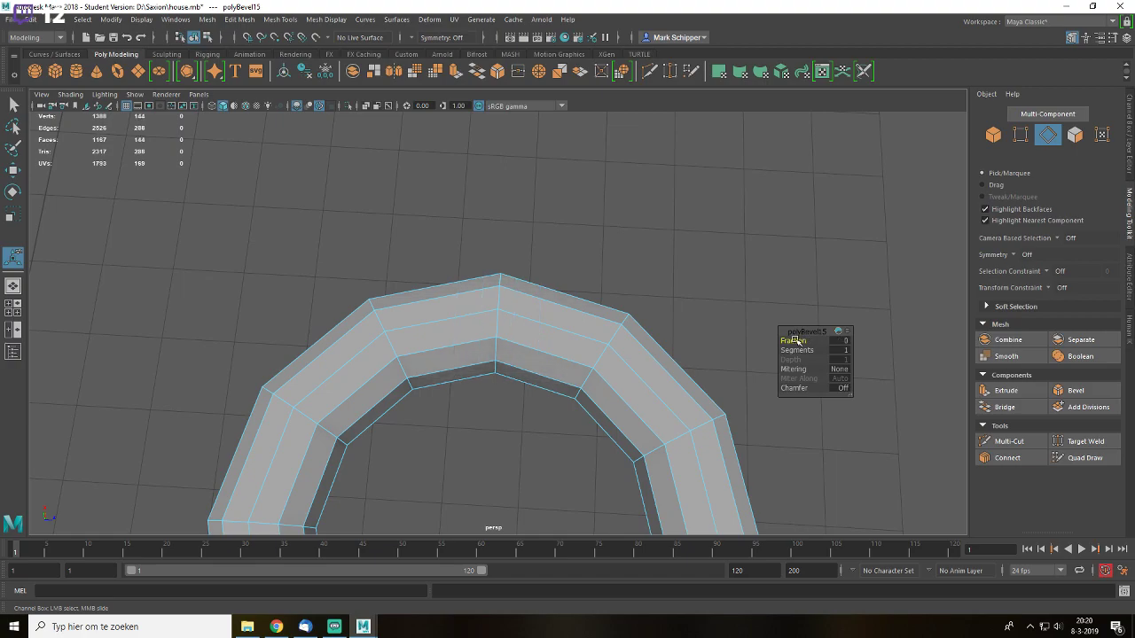
{"action": "key", "text": "Return"}
- Delete the two narrow face loops beside the bevelled edge to cut a gap through the torus
{"action": "scroll", "coordinate": [532, 297], "scroll_direction": "up", "scroll_amount": 5}
{"action": "key", "text": "q"}
{"action": "right_click_drag", "start_coordinate": [582, 269], "coordinate": [580, 299]}
{"action": "double_click", "coordinate": [571, 284]}
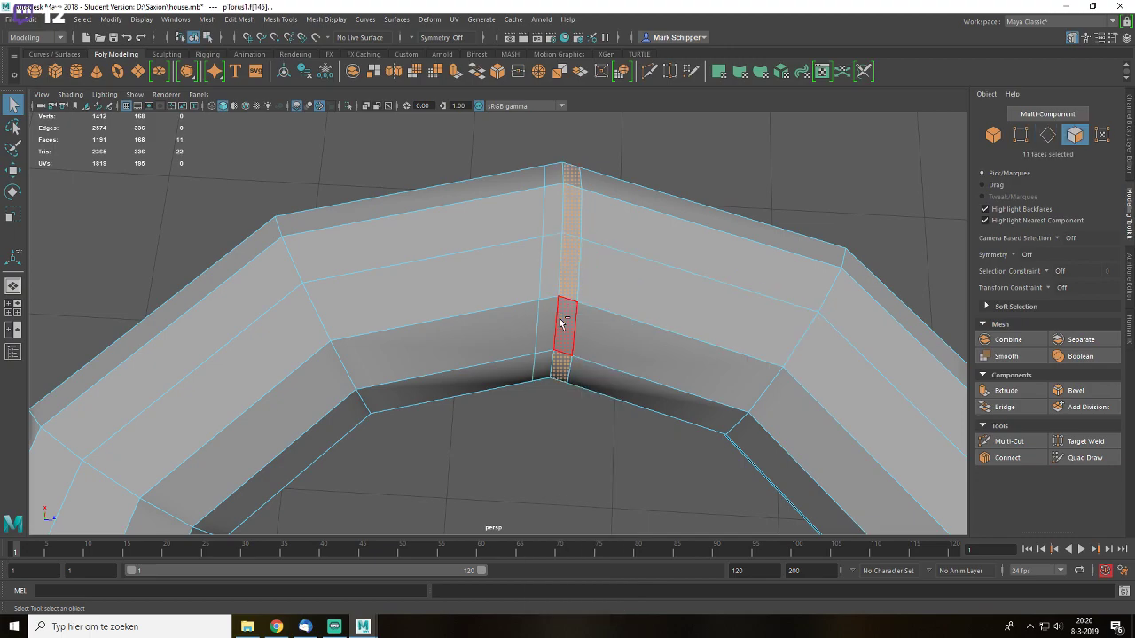
{"action": "double_click", "coordinate": [547, 270], "text": "shift"}
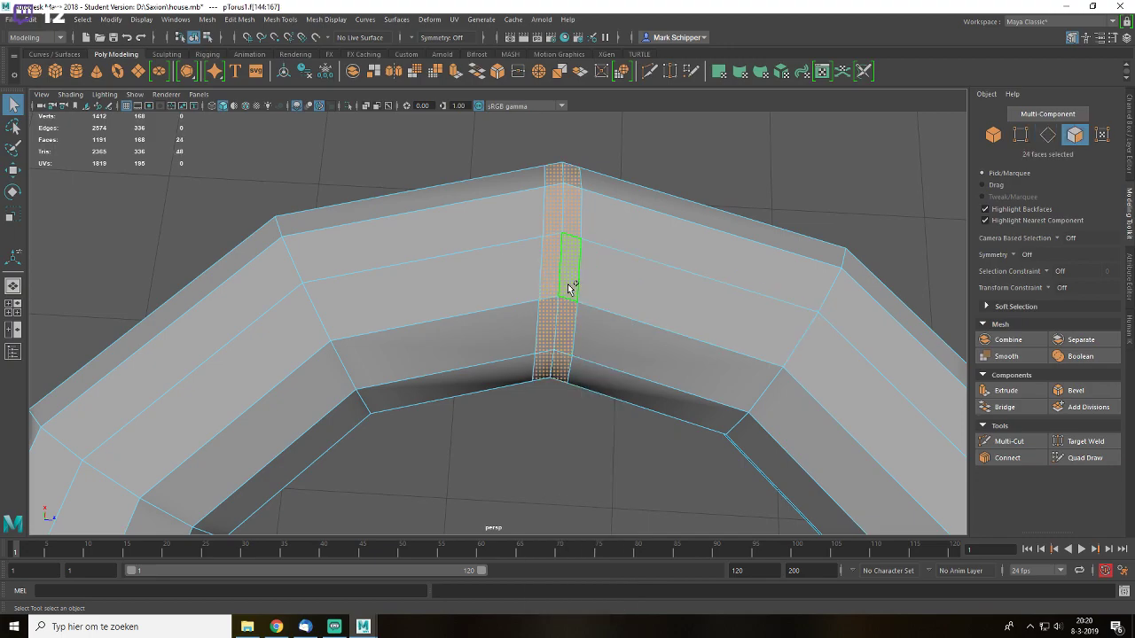
{"action": "key", "text": "Delete"}
- Select the ring of faces on one side of the gap and grow the selection around the torus
{"action": "scroll", "coordinate": [552, 299], "scroll_direction": "down", "scroll_amount": 5}
{"action": "left_click_drag", "start_coordinate": [425, 324], "coordinate": [612, 286], "text": "alt"}
{"action": "left_click", "coordinate": [648, 266]}
{"action": "double_click", "coordinate": [667, 244], "text": "shift"}
{"action": "scroll", "coordinate": [585, 317], "scroll_direction": "down", "scroll_amount": 5}
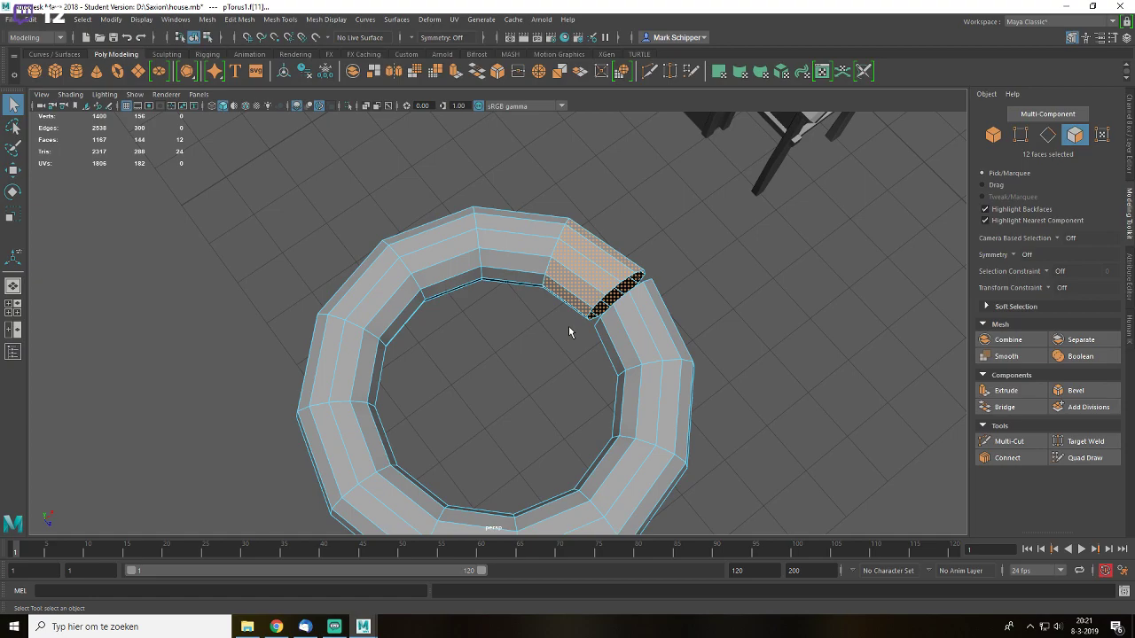
{"action": "key", "text": "shift+period"}
{"action": "key", "text": "shift+period"}
{"action": "key", "text": "shift+period"}
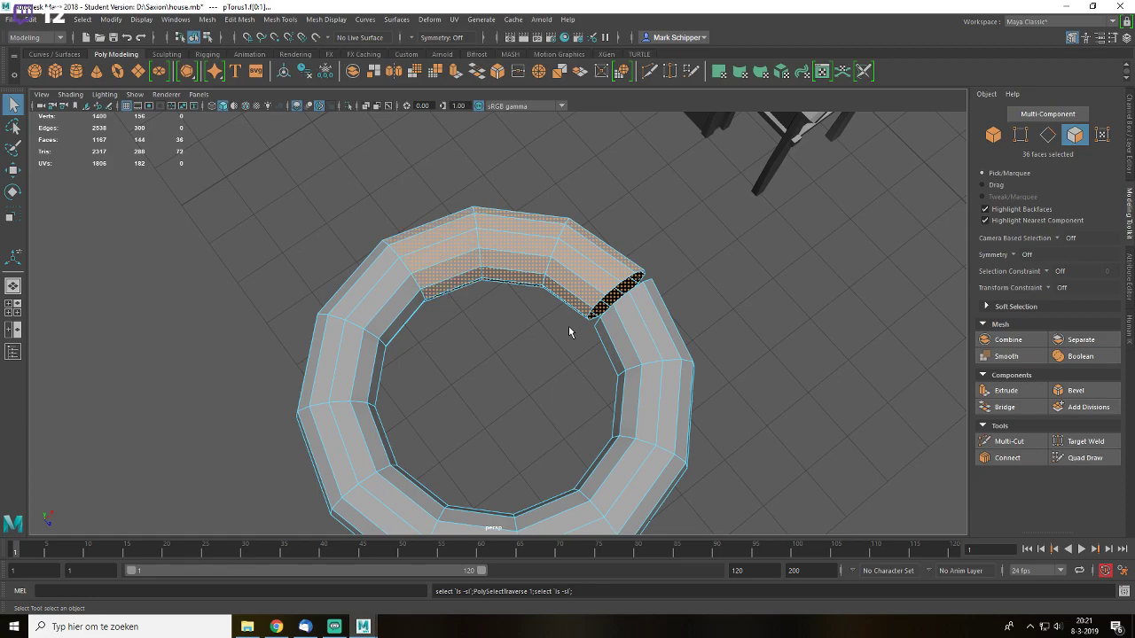
- Turn on soft selection and grow the face selection to nine segments of the torus
{"action": "key", "text": "b"}
{"action": "left_click_drag", "start_coordinate": [506, 377], "coordinate": [550, 323], "text": "alt"}
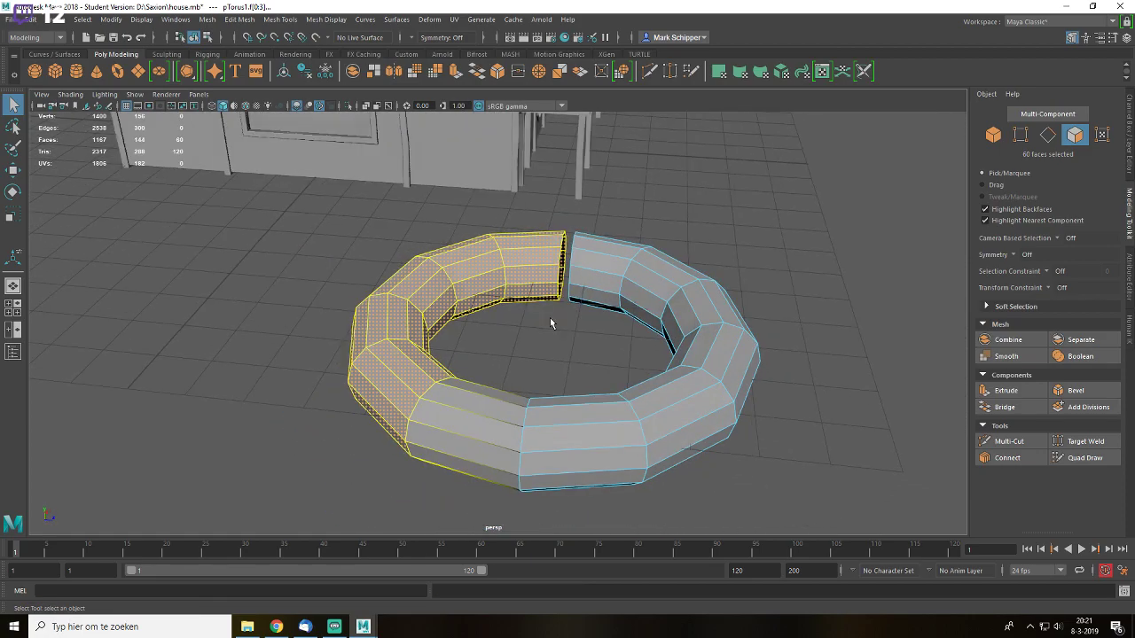
{"action": "key", "text": "shift+period"}
{"action": "key", "text": "shift+period"}
{"action": "key", "text": "shift+period"}
{"action": "key", "text": "shift+period"}
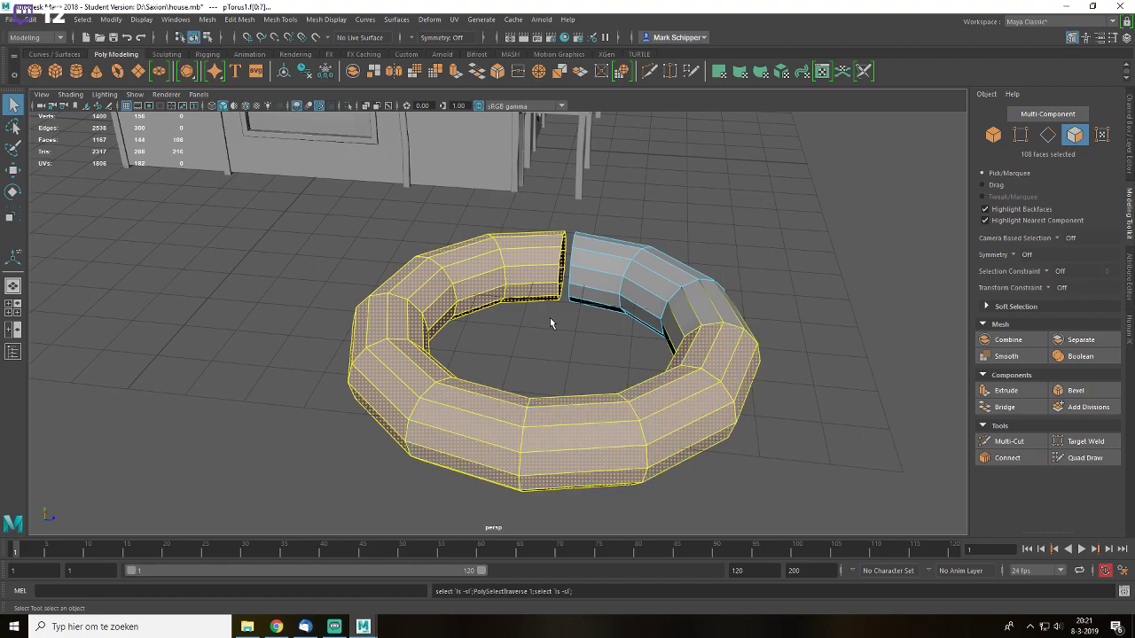
- Try raising the nine selected segments with soft selection on and undo the move
{"action": "key", "text": "w"}
{"action": "left_click_drag", "start_coordinate": [551, 318], "coordinate": [577, 295]}
{"action": "key", "text": "ctrl+z"}
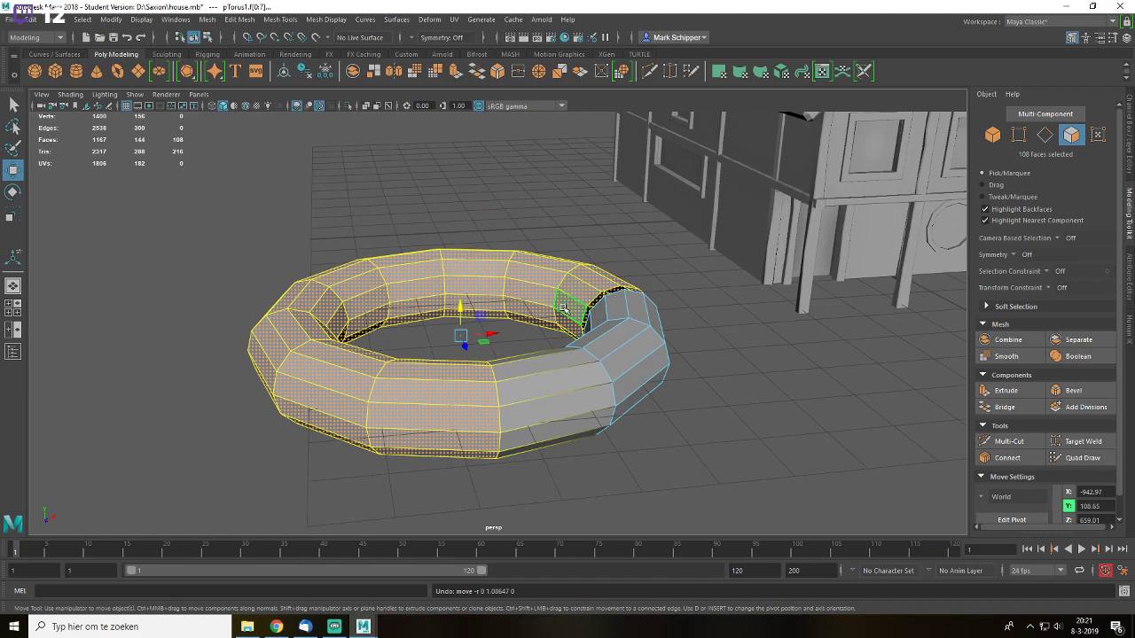
- Turn off soft selection and raise the nine selected torus segments above the remaining ones
{"action": "key", "text": "b"}
{"action": "left_click_drag", "start_coordinate": [493, 394], "coordinate": [626, 389]}
{"action": "key", "text": "ctrl+z"}
{"action": "left_click_drag", "start_coordinate": [468, 315], "coordinate": [443, 192]}
- Shrink the face selection by one segment, add the end ring at the gap back and raise these faces further
{"action": "key", "text": "shift+comma"}
{"action": "left_click_drag", "start_coordinate": [476, 202], "coordinate": [576, 255], "text": "alt"}
{"action": "key", "text": "q"}
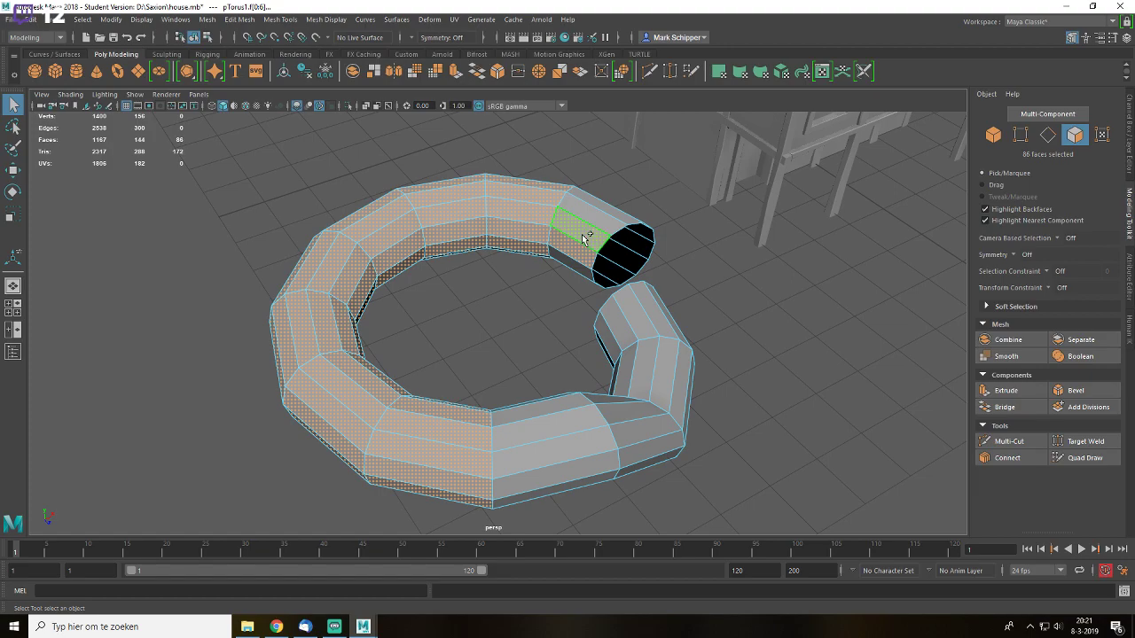
{"action": "double_click", "coordinate": [582, 239], "text": "shift"}
{"action": "key", "text": "w"}
{"action": "left_click_drag", "start_coordinate": [485, 271], "coordinate": [449, 181], "text": "alt"}
{"action": "middle_click_drag", "start_coordinate": [450, 181], "coordinate": [485, 235], "text": "alt"}
- Shrink the face selection by one segment, add the end ring, and raise these seven torus segments
{"action": "key", "text": "shift+comma"}
{"action": "left_click_drag", "start_coordinate": [525, 267], "coordinate": [571, 273], "text": "alt"}
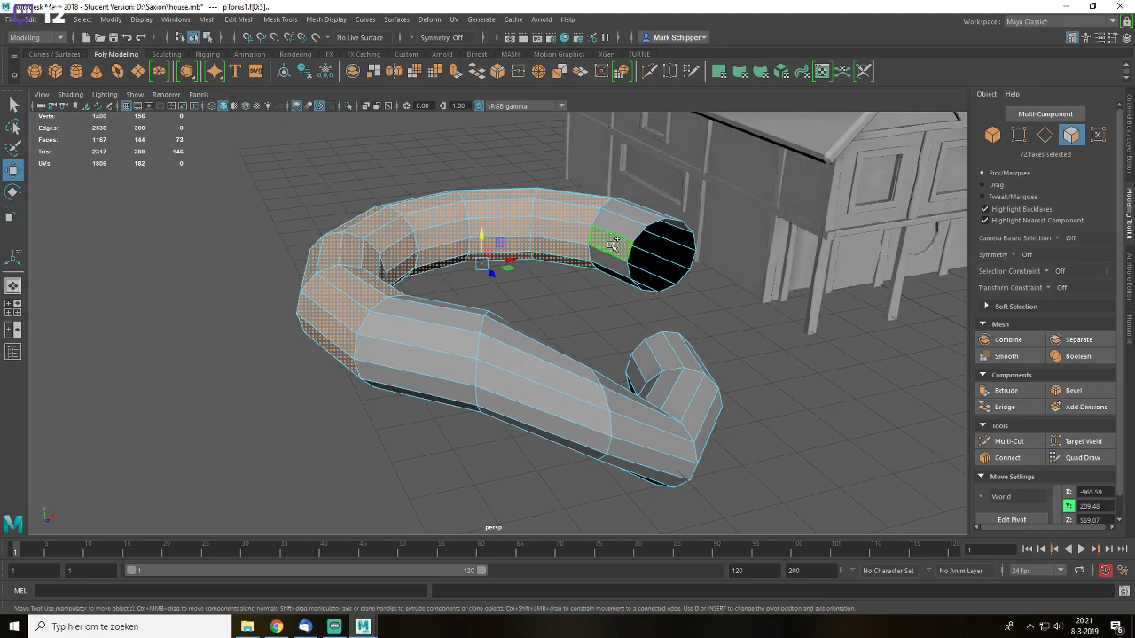
{"action": "double_click", "coordinate": [612, 246], "text": "shift"}
{"action": "left_click_drag", "start_coordinate": [496, 235], "coordinate": [549, 236]}
- Reduce the face selection to the last six torus segments, including the end ring, and raise them
{"action": "key", "text": "shift+comma"}
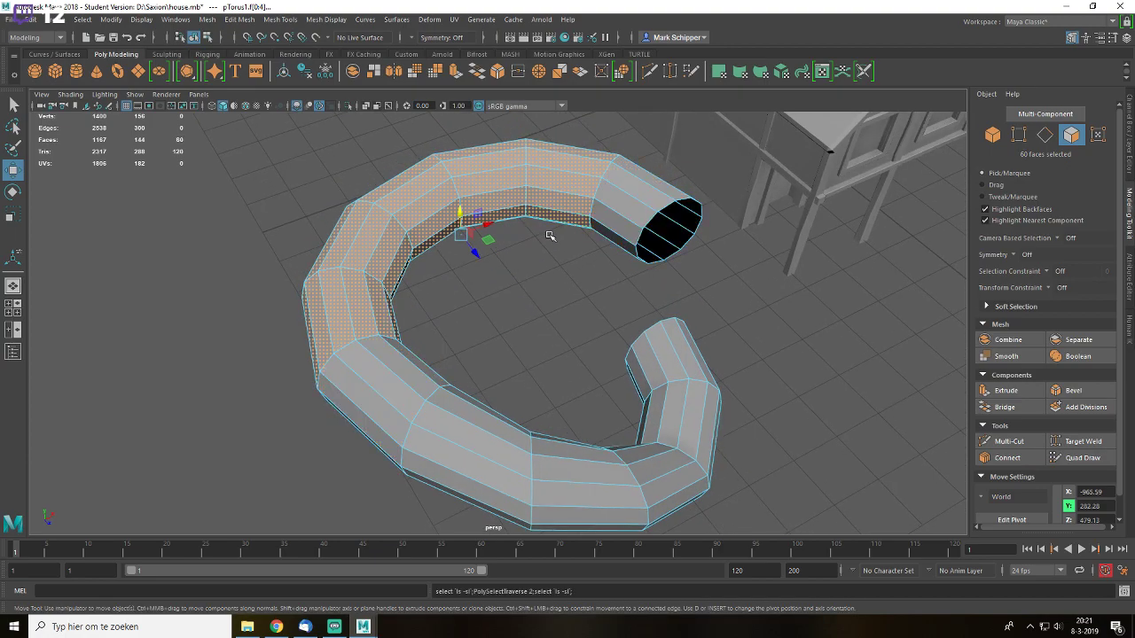
{"action": "key", "text": "q"}
{"action": "double_click", "coordinate": [619, 210], "text": "shift"}
{"action": "left_click_drag", "start_coordinate": [599, 297], "coordinate": [544, 259], "text": "alt"}
{"action": "key", "text": "w"}
{"action": "left_click_drag", "start_coordinate": [477, 182], "coordinate": [504, 161]}
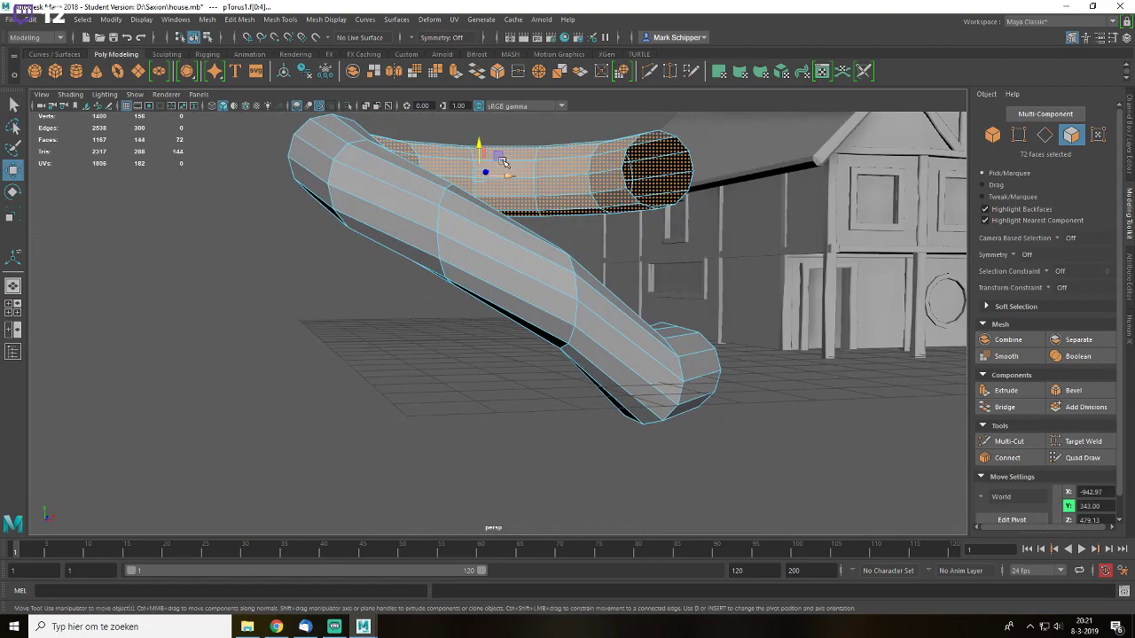
- Narrow the face selection to the last five segments of the coil and raise them further
{"action": "middle_click_drag", "start_coordinate": [504, 162], "coordinate": [514, 264], "text": "alt"}
{"action": "left_click_drag", "start_coordinate": [539, 280], "coordinate": [566, 307], "text": "alt"}
{"action": "key", "text": "shift+comma"}
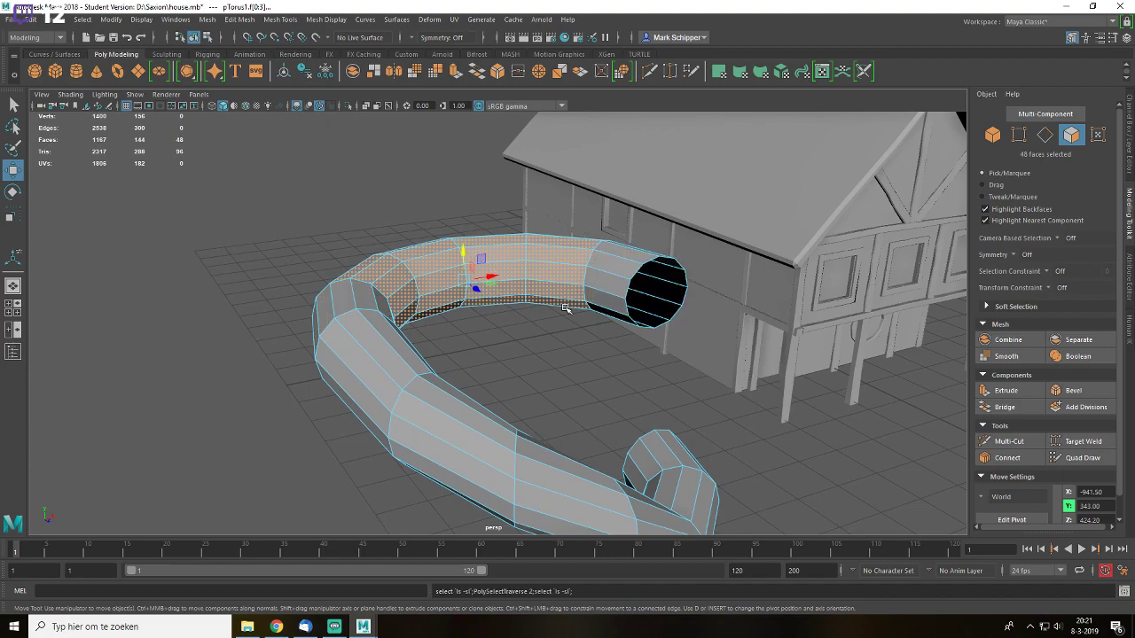
{"action": "double_click", "coordinate": [611, 291], "text": "shift"}
{"action": "mouse_move", "coordinate": [480, 252]}
{"action": "left_mouse_down"}
{"action": "mouse_move", "coordinate": [480, 221]}
{"action": "mouse_move", "coordinate": [603, 245]}
{"action": "mouse_move", "coordinate": [468, 249]}
{"action": "left_mouse_up"}
- Narrow the face selection to the last four segments, re-adding the end ring, and raise them further
{"action": "left_click_drag", "start_coordinate": [539, 249], "coordinate": [576, 257], "text": "alt"}
{"action": "key", "text": "shift+comma"}
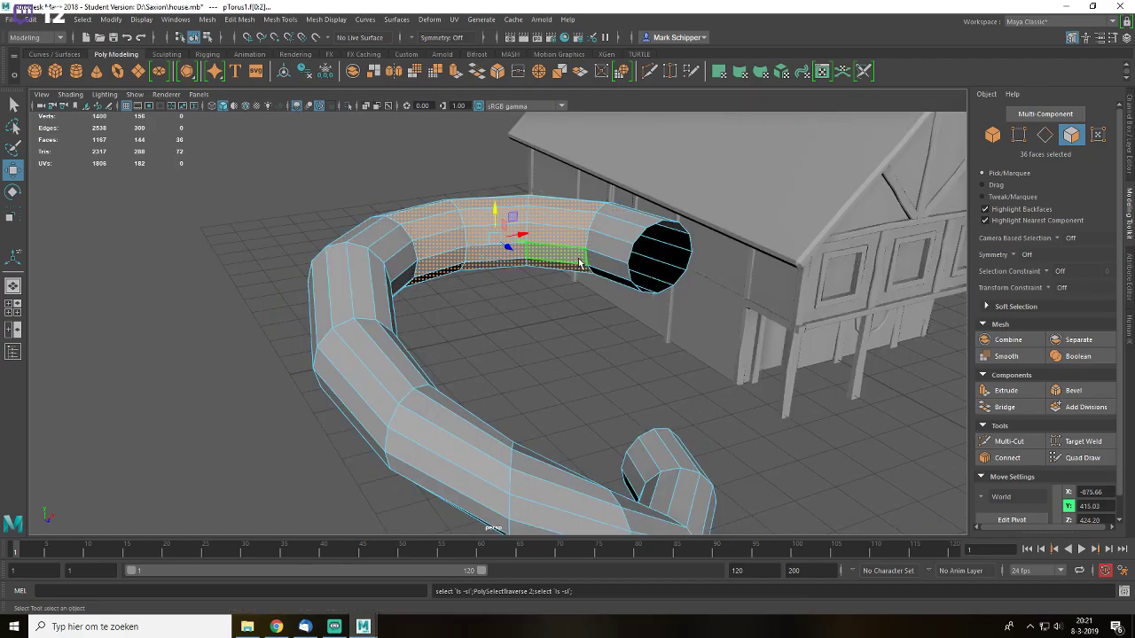
{"action": "key", "text": "q"}
{"action": "double_click", "coordinate": [609, 251], "text": "shift"}
{"action": "left_click_drag", "start_coordinate": [558, 333], "coordinate": [591, 269], "text": "alt"}
{"action": "key", "text": "w"}
{"action": "key", "text": "q"}
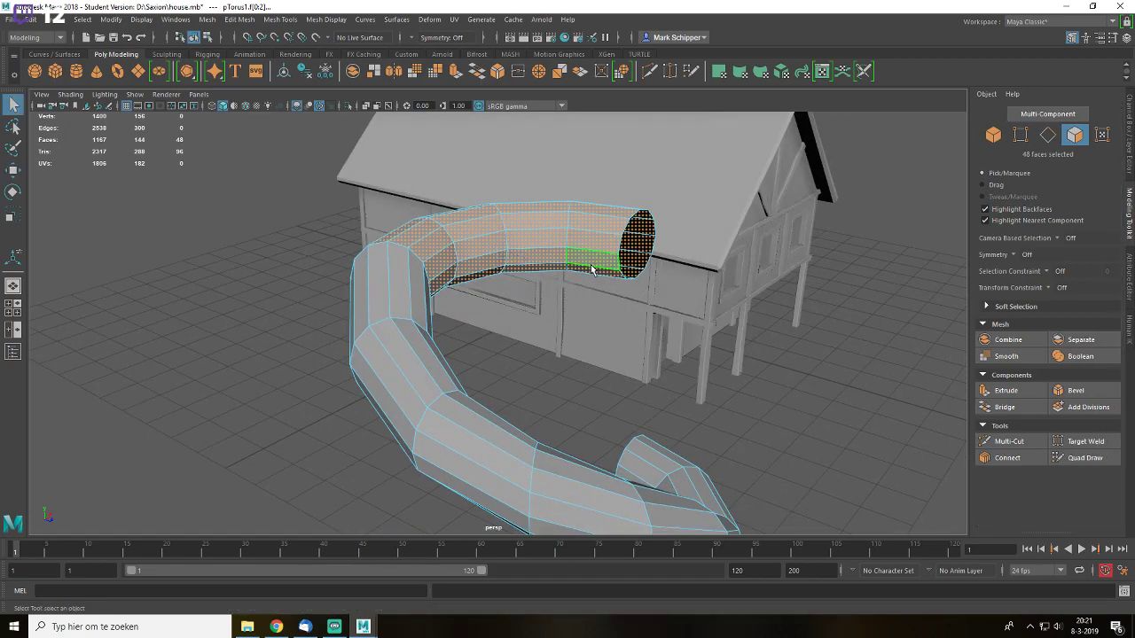
- Narrow the face selection to the last three segments, re-adding the end ring, and raise them
{"action": "key", "text": "shift+comma"}
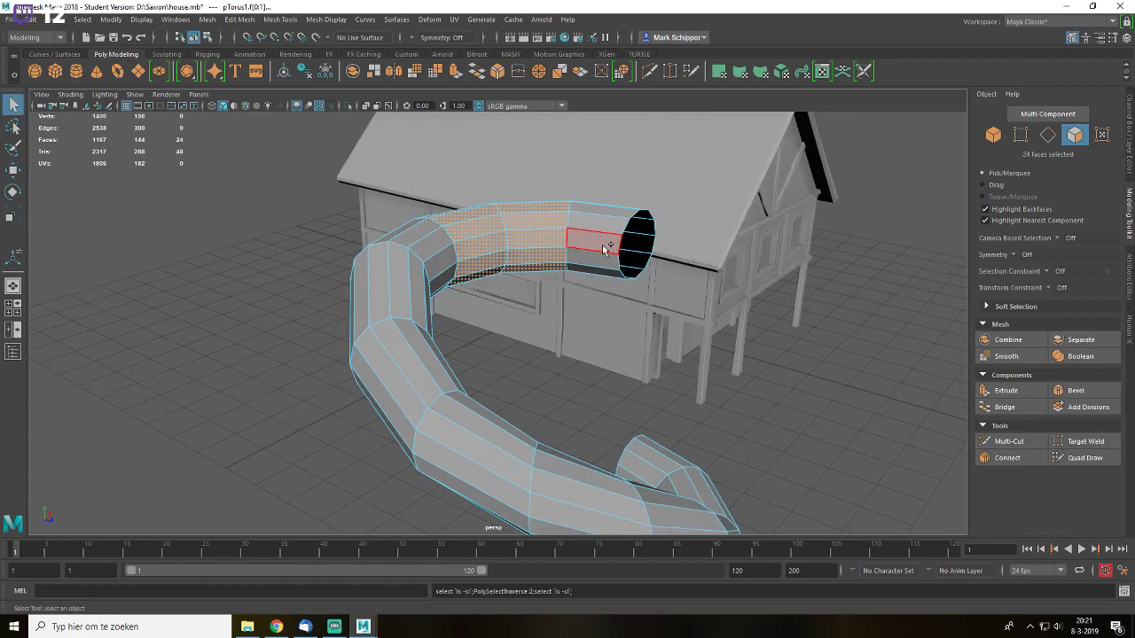
{"action": "double_click", "coordinate": [605, 229], "text": "shift"}
{"action": "key", "text": "w"}
{"action": "left_click_drag", "start_coordinate": [605, 232], "coordinate": [526, 272], "text": "alt"}
{"action": "left_click_drag", "start_coordinate": [567, 235], "coordinate": [645, 248]}
{"action": "key", "text": "q"}
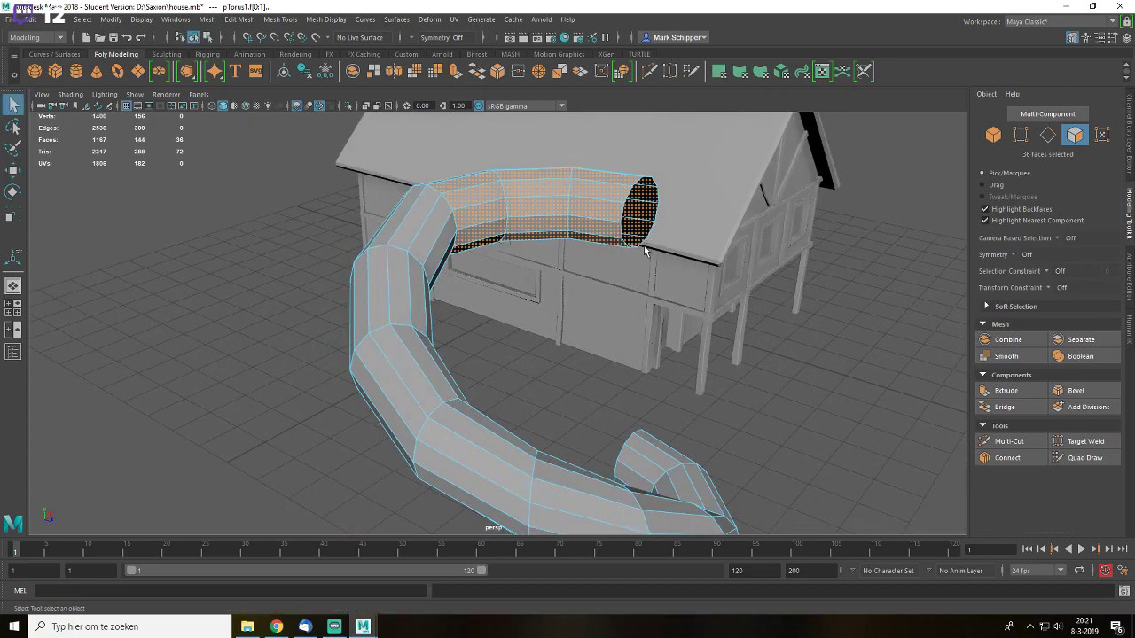
- Narrow the face selection to the last two segments of the coil and raise them
{"action": "key", "text": "shift+comma"}
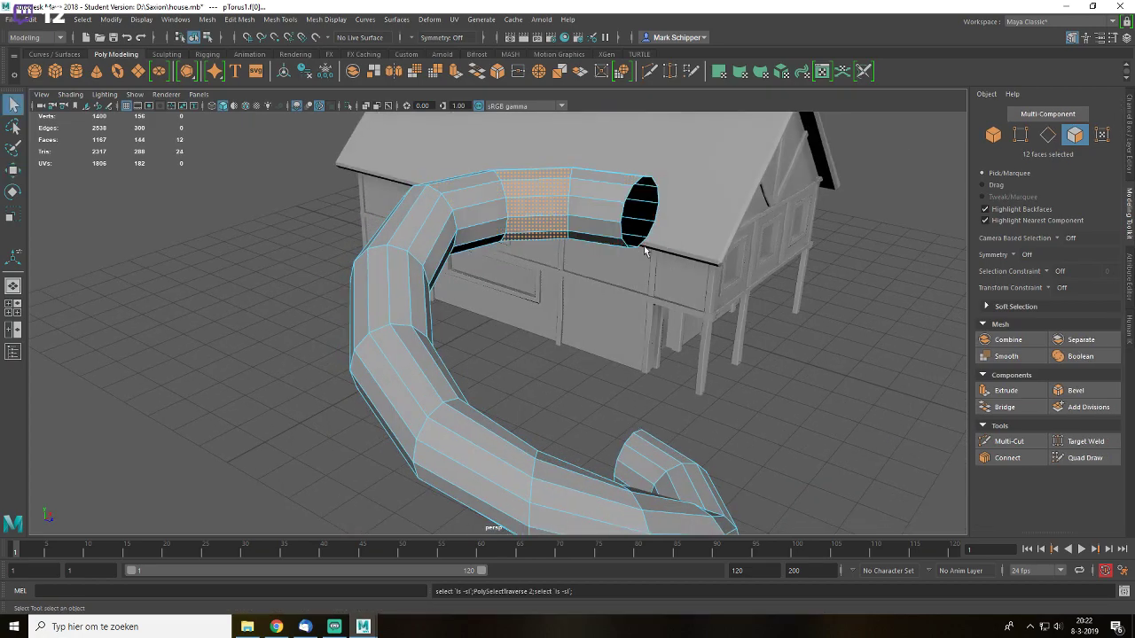
{"action": "double_click", "coordinate": [614, 180], "text": "shift"}
{"action": "key", "text": "w"}
{"action": "mouse_move", "coordinate": [613, 182]}
{"action": "left_mouse_down", "text": "alt"}
{"action": "mouse_move", "coordinate": [567, 178]}
{"action": "mouse_move", "coordinate": [594, 187]}
{"action": "mouse_move", "coordinate": [594, 173]}
{"action": "mouse_move", "coordinate": [625, 234]}
{"action": "mouse_move", "coordinate": [608, 184]}
{"action": "left_mouse_up", "text": "alt"}
- Keep only the end segment's twelve faces selected and raise them to finish the spiral's rise
{"action": "key", "text": "q"}
{"action": "key", "text": "shift+comma"}
{"action": "key", "text": "w"}
{"action": "scroll", "coordinate": [591, 329], "scroll_direction": "down", "scroll_amount": 5}
{"action": "left_click_drag", "start_coordinate": [592, 339], "coordinate": [527, 365], "text": "alt"}
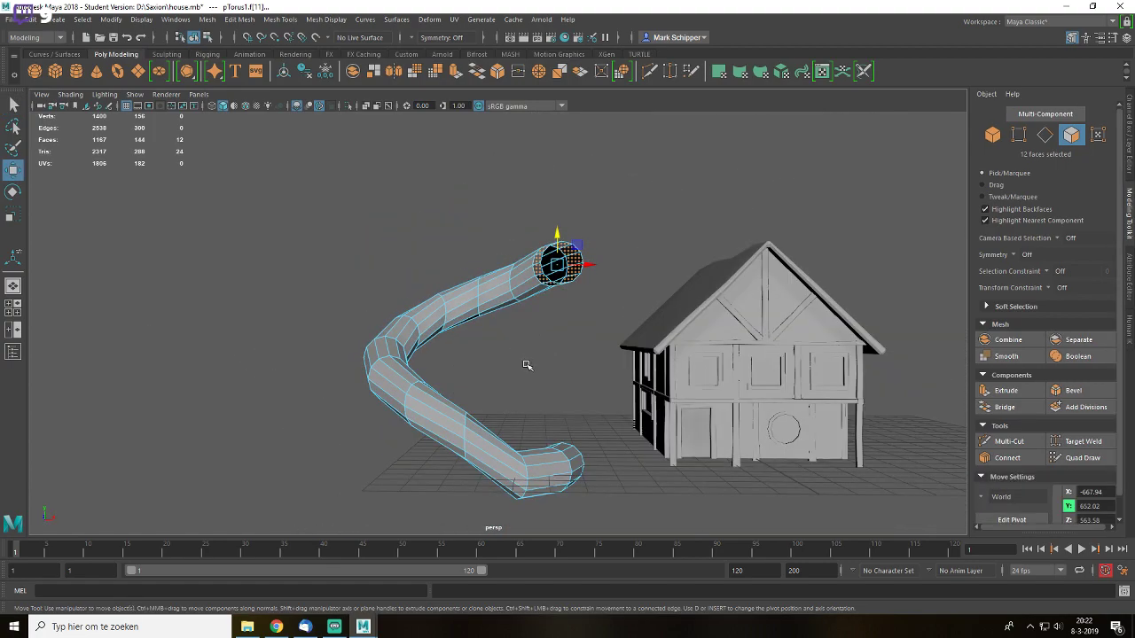
{"action": "key", "text": "shift+period"}
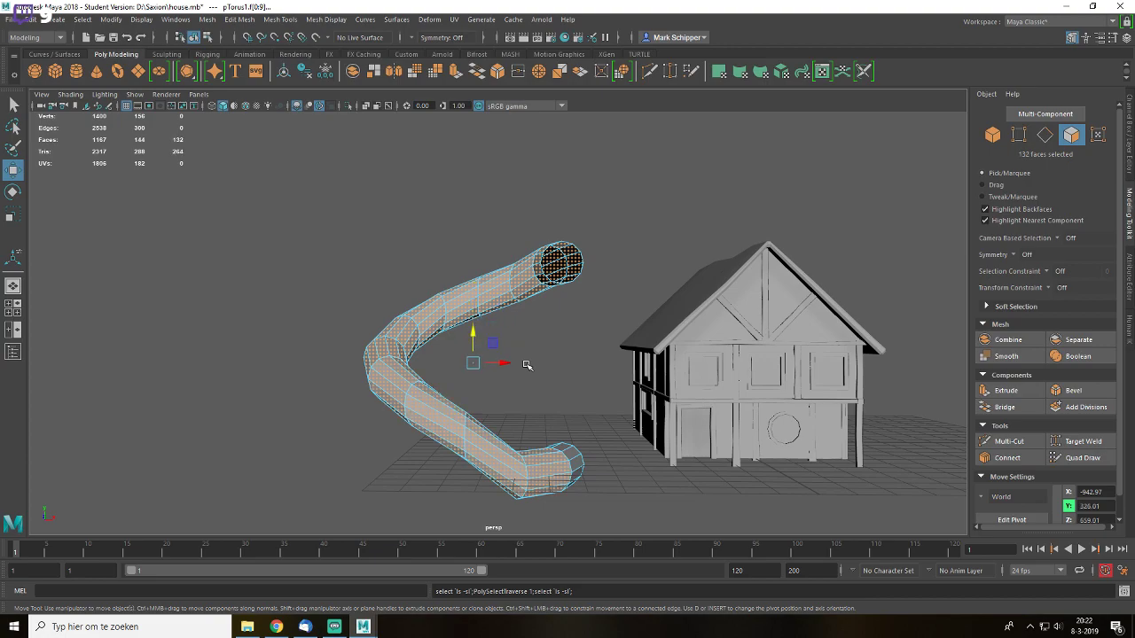
{"action": "left_click_drag", "start_coordinate": [527, 365], "coordinate": [477, 310], "text": "alt"}
{"action": "key", "text": "q"}
{"action": "key", "text": "w"}
{"action": "scroll", "coordinate": [483, 315], "scroll_direction": "down", "scroll_amount": 3}
{"action": "left_click_drag", "start_coordinate": [606, 376], "coordinate": [641, 410], "text": "alt"}
{"action": "scroll", "coordinate": [666, 413], "scroll_direction": "up", "scroll_amount": 4}
- Return to object mode and soften all edges of the coil
{"action": "key", "text": "F8"}
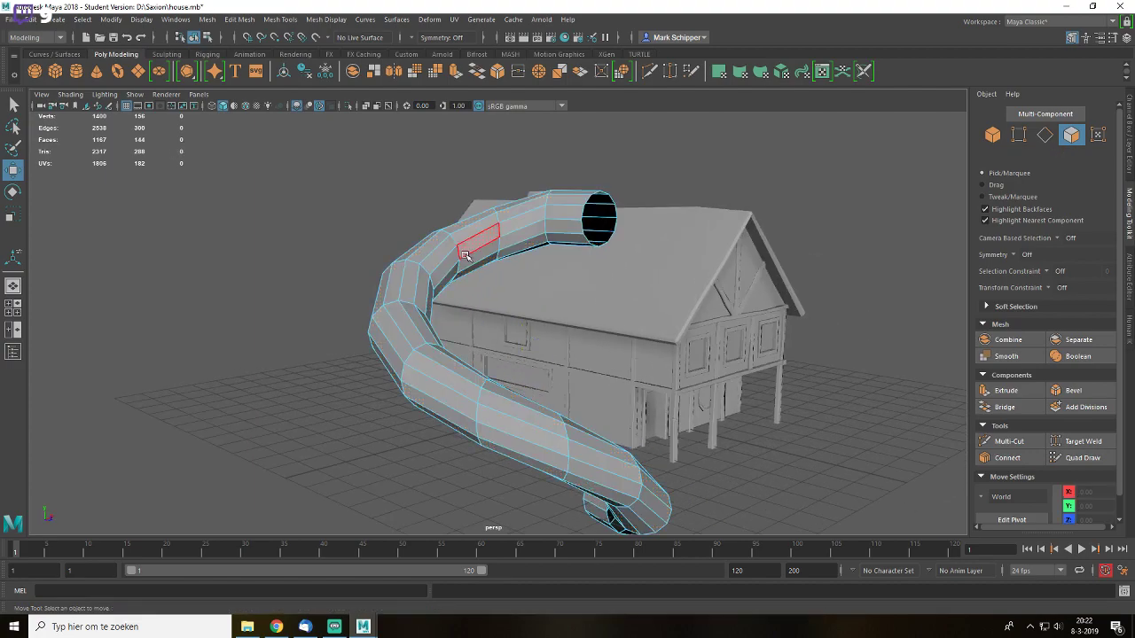
{"action": "left_click_drag", "start_coordinate": [598, 293], "coordinate": [367, 233], "text": "alt"}
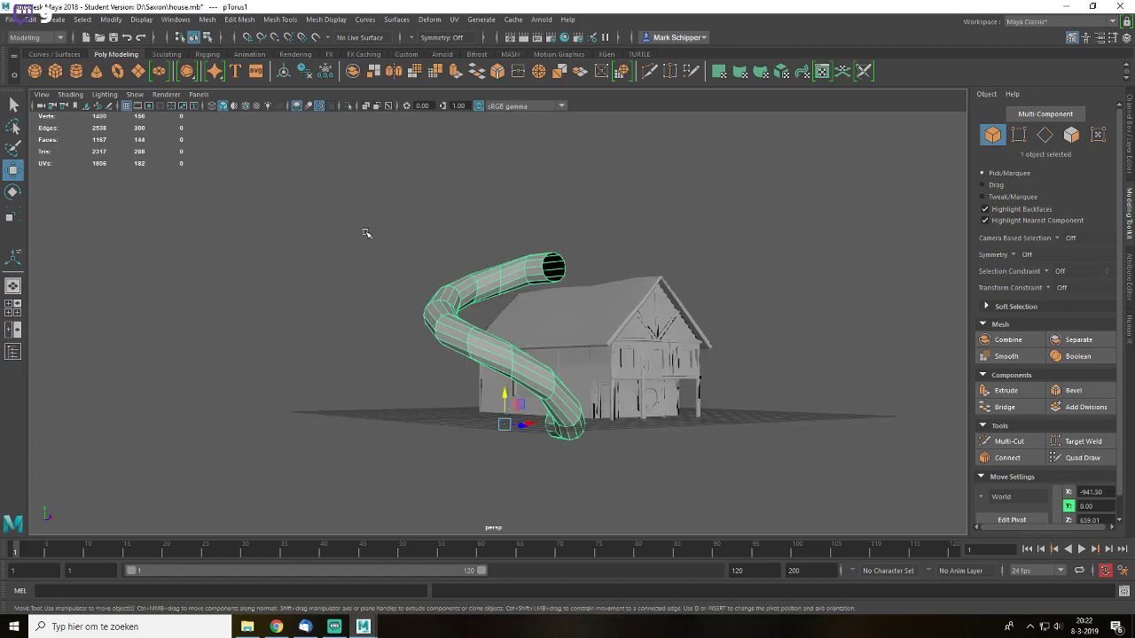
{"action": "left_click", "coordinate": [325, 20]}
{"action": "left_click", "coordinate": [355, 124]}
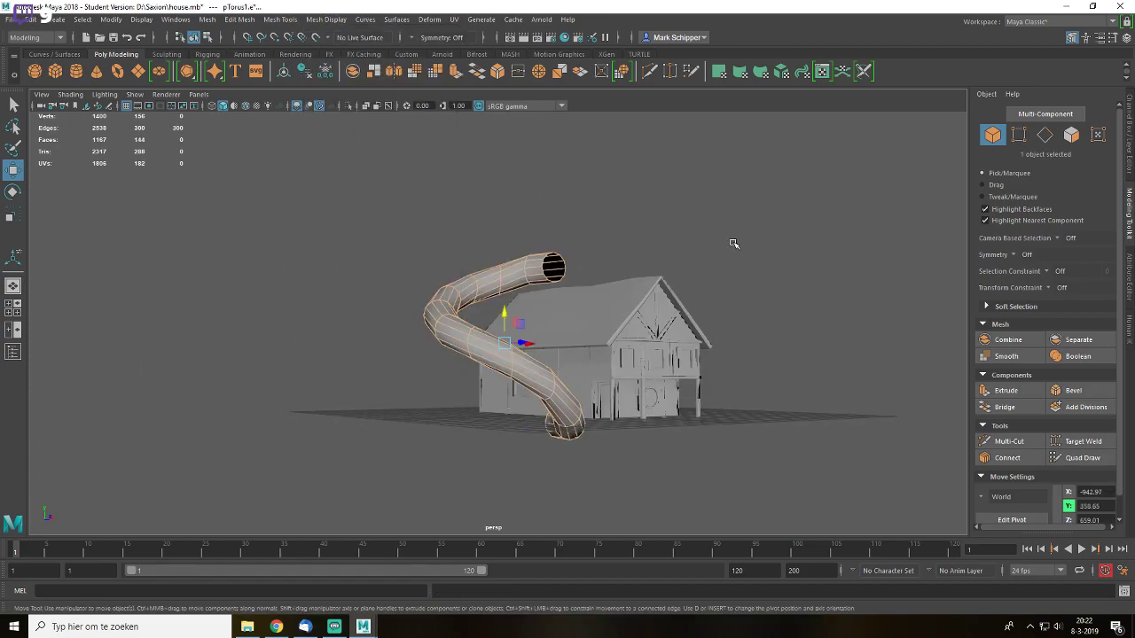
{"action": "left_click", "coordinate": [732, 243]}
- Scale the coil down to about 0.38, rotate it about 94° around Y, and move it beside the house's front porch corner
{"action": "left_click_drag", "start_coordinate": [732, 243], "coordinate": [555, 366], "text": "alt"}
{"action": "left_click", "coordinate": [493, 438]}
{"action": "key", "text": "r"}
{"action": "left_click_drag", "start_coordinate": [486, 428], "coordinate": [603, 410]}
{"action": "key", "text": "e"}
{"action": "key", "text": "w"}
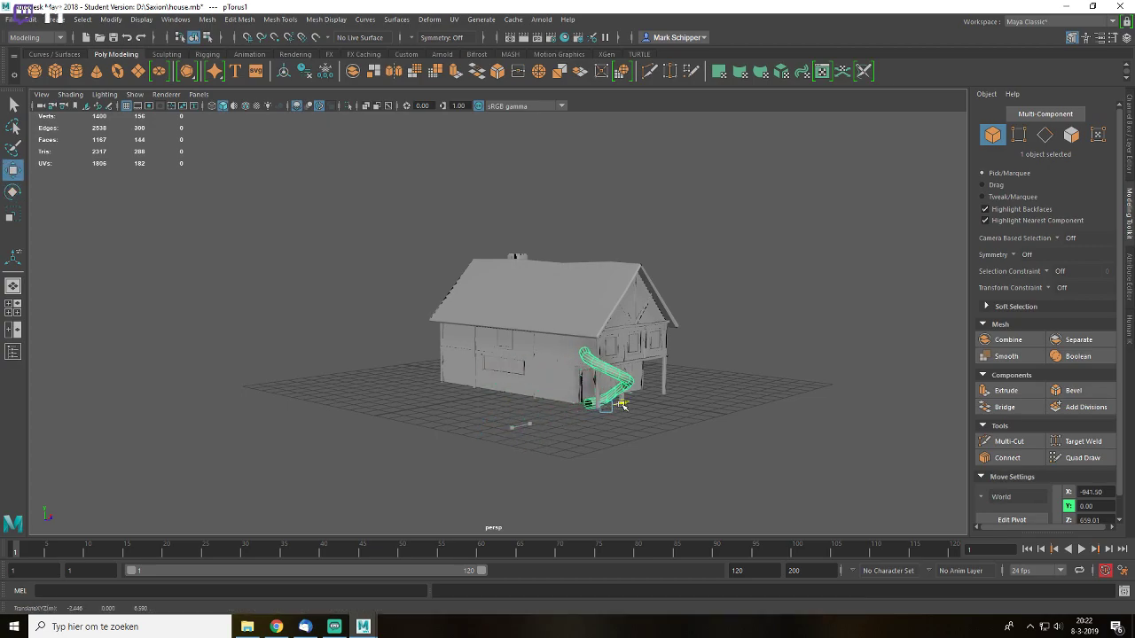
{"action": "key", "text": "f"}
{"action": "left_click_drag", "start_coordinate": [566, 412], "coordinate": [432, 389], "text": "alt"}
{"action": "left_click_drag", "start_coordinate": [509, 447], "coordinate": [627, 436], "text": "alt"}
{"action": "left_click", "coordinate": [635, 431]}
{"action": "scroll", "coordinate": [621, 425], "scroll_direction": "down", "scroll_amount": 4}
{"action": "left_click_drag", "start_coordinate": [575, 410], "coordinate": [481, 398], "text": "alt"}
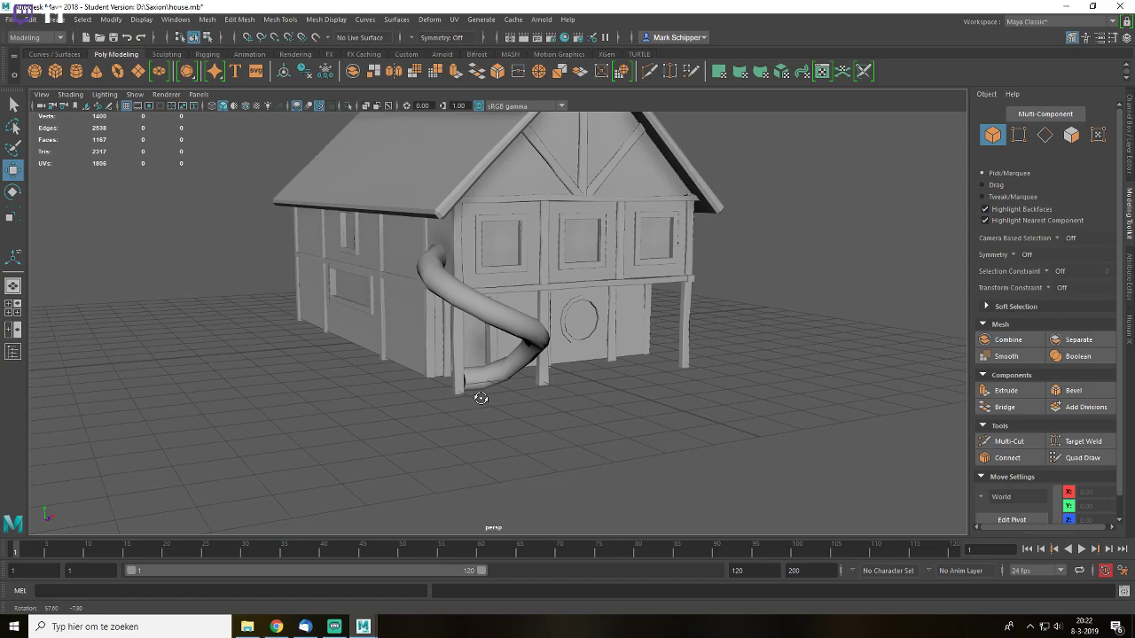
- Mirror the coil with a Scale X of -0.381 and move it past the house's opposite front corner to X 4.46
{"action": "left_click", "coordinate": [513, 312]}
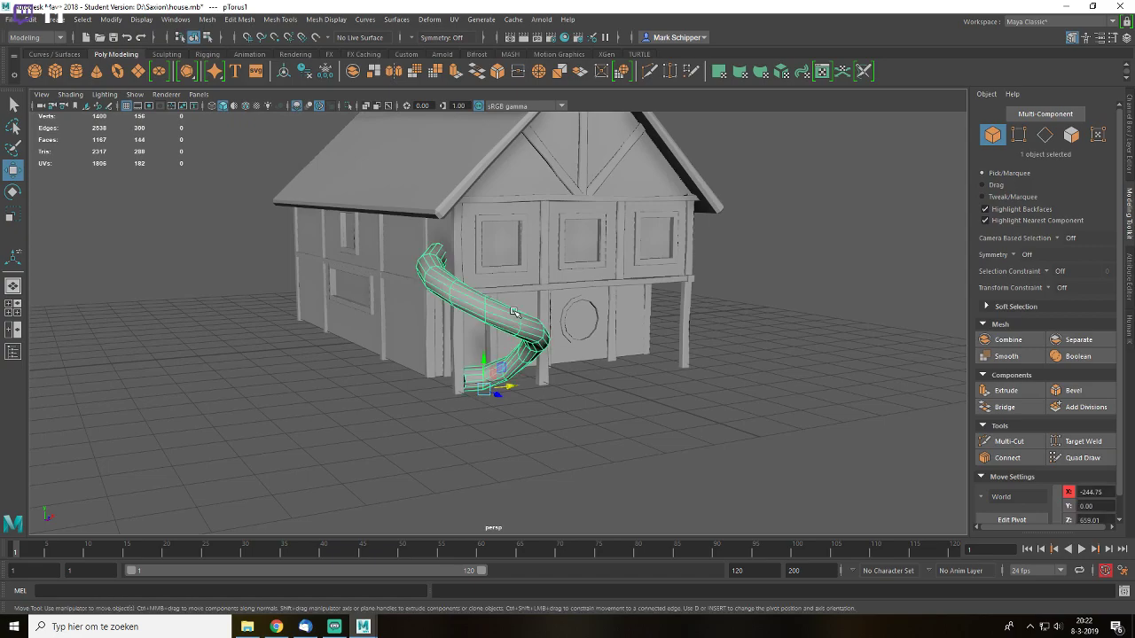
{"action": "left_click", "coordinate": [1128, 140]}
{"action": "left_click_drag", "start_coordinate": [700, 296], "coordinate": [652, 312], "text": "alt"}
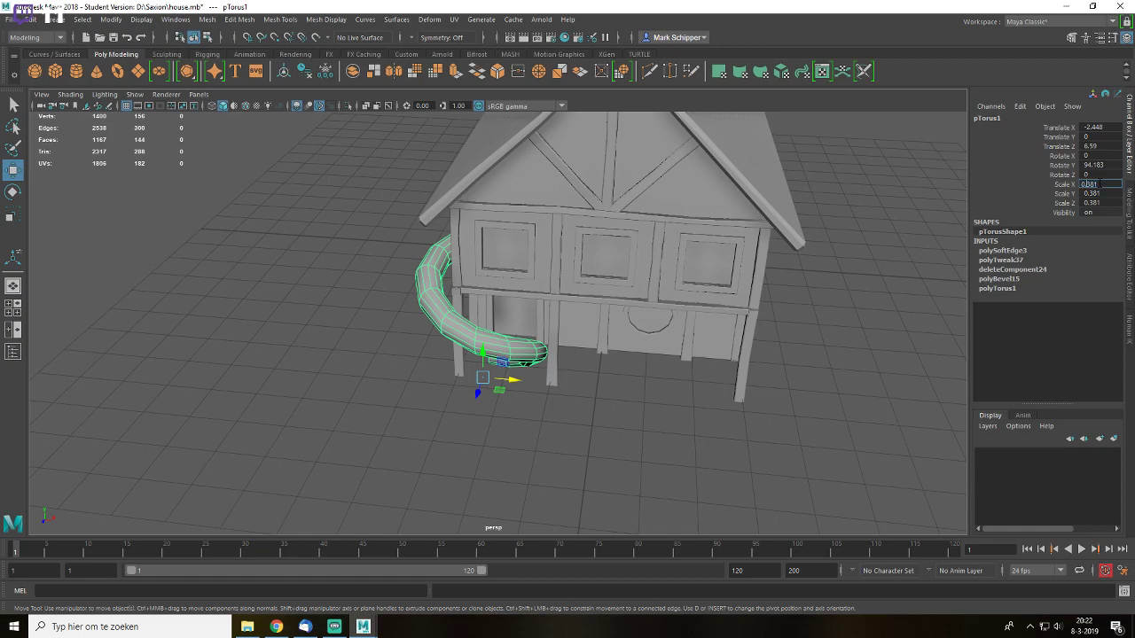
{"action": "type", "text": "-"}
{"action": "key", "text": "Return"}
{"action": "left_click_drag", "start_coordinate": [482, 391], "coordinate": [784, 417], "text": "alt"}
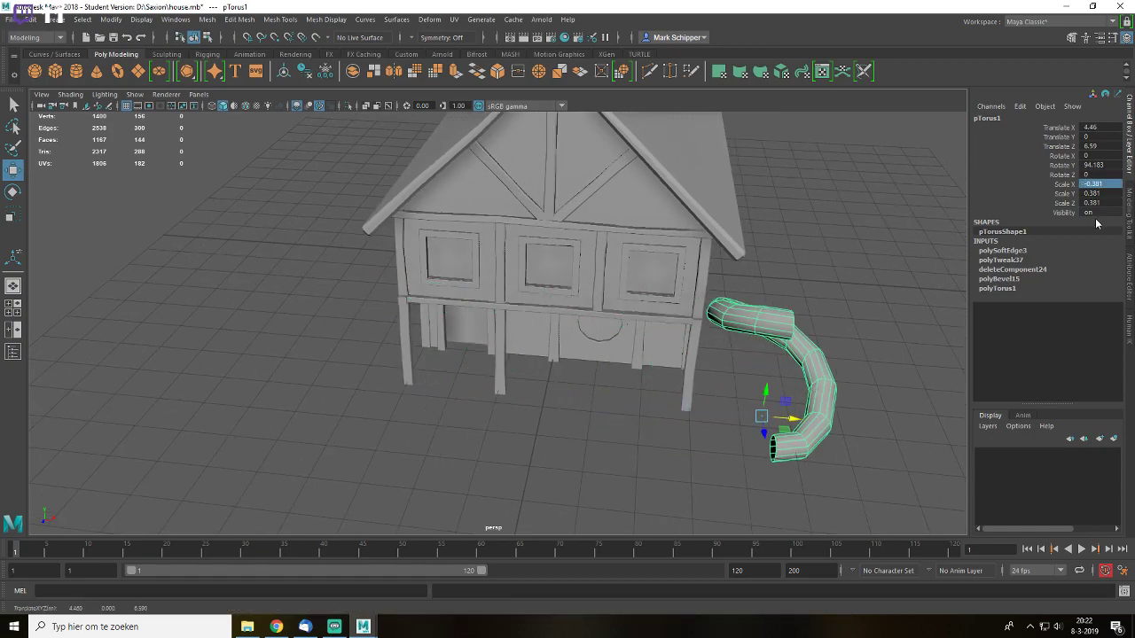
- Restore Scale X to 0.381, mirror the coil with Scale Z -0.381, and move it to the porch corner at about X 2.96, Y 0.14
{"action": "key", "text": "Tab"}
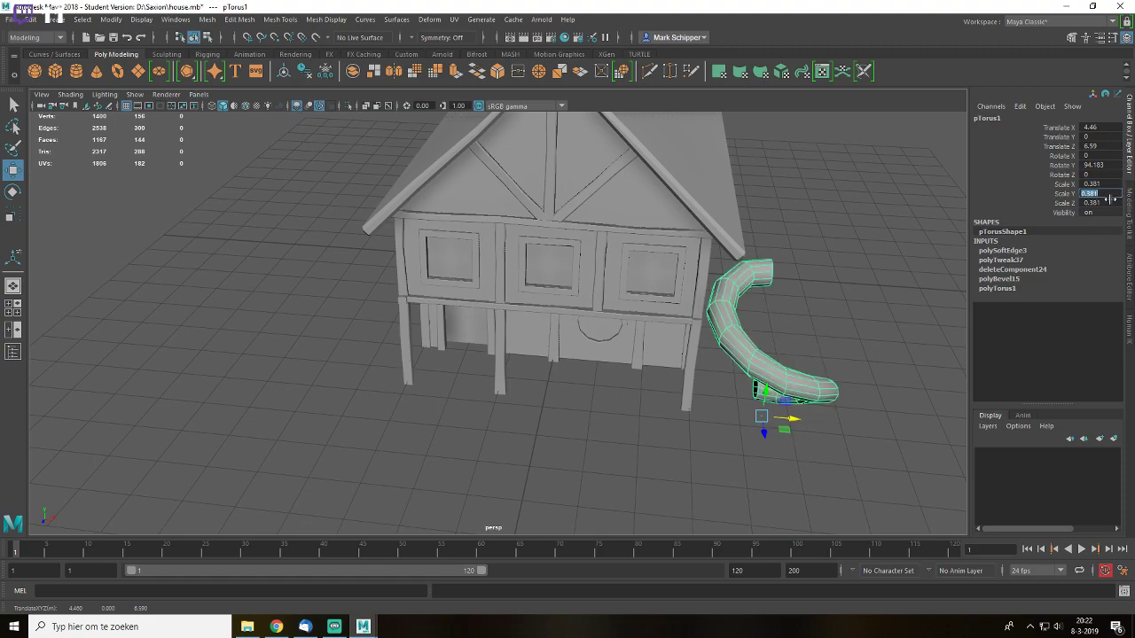
{"action": "key", "text": "Return"}
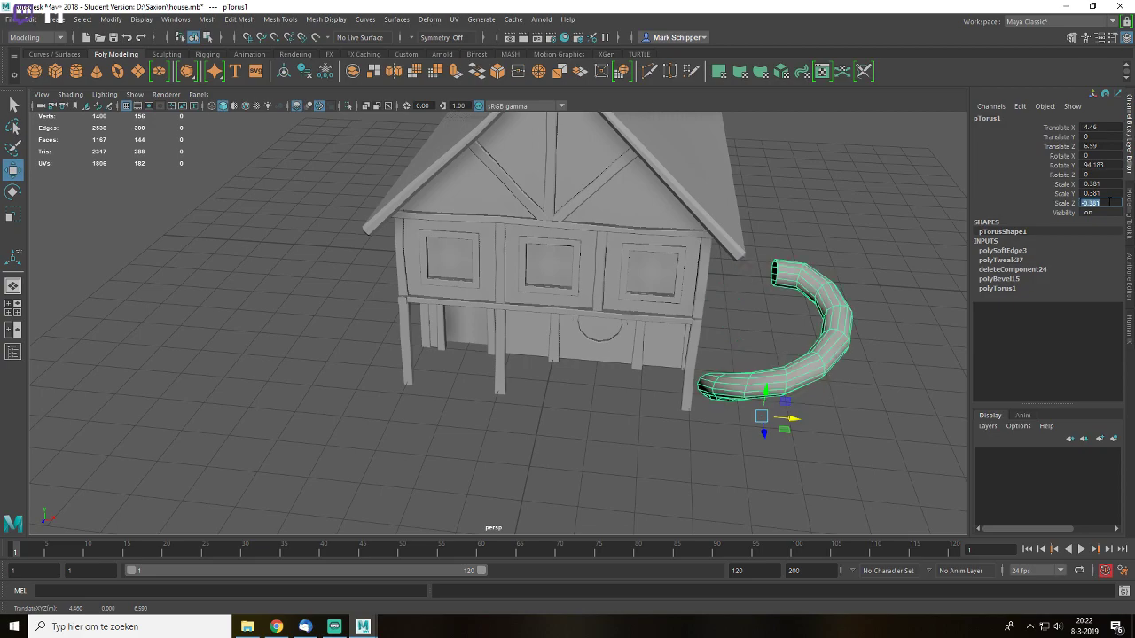
{"action": "left_click_drag", "start_coordinate": [793, 416], "coordinate": [663, 456]}
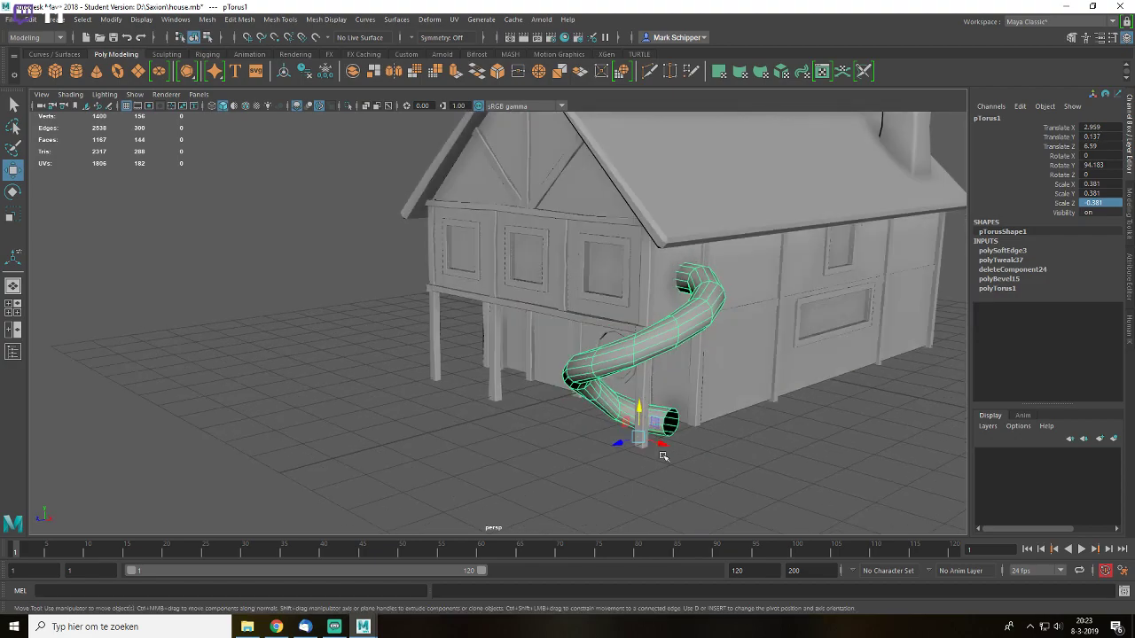
{"action": "left_click", "coordinate": [721, 464]}
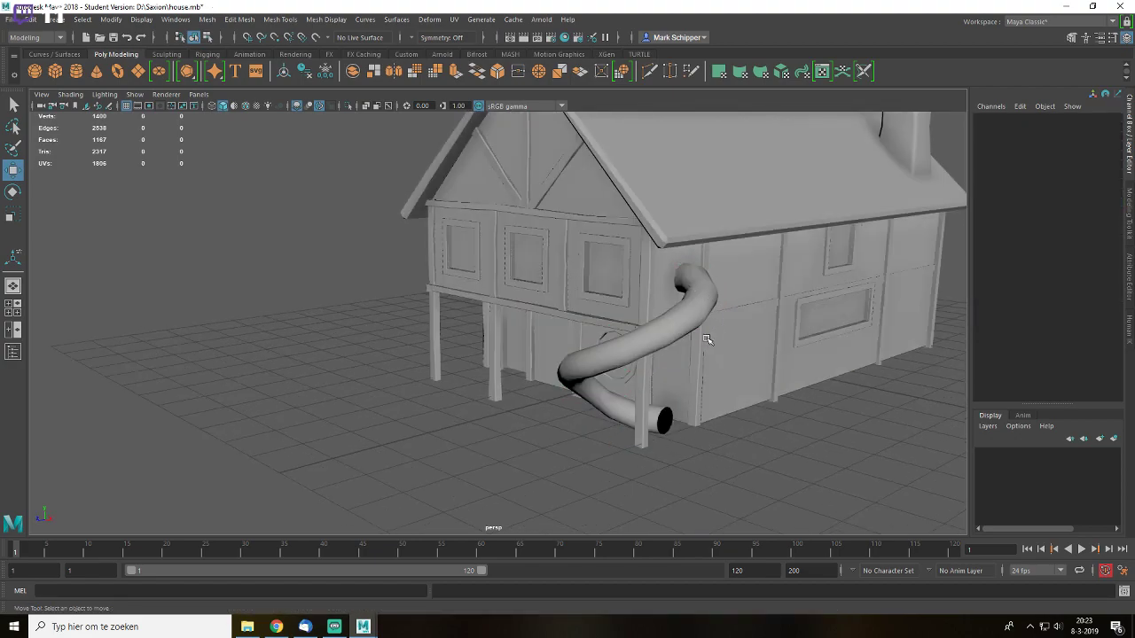
- In the front view, align the coil with the house corner at about X 2.82 and raise it slightly above the ground
{"action": "left_click_drag", "start_coordinate": [775, 429], "coordinate": [692, 379], "text": "alt"}
{"action": "left_click", "coordinate": [409, 388]}
{"action": "key", "text": "f"}
{"action": "key", "text": "space"}
{"action": "left_click_drag", "start_coordinate": [615, 374], "coordinate": [633, 349]}
{"action": "right_click_drag", "start_coordinate": [633, 349], "coordinate": [570, 423], "text": "alt"}
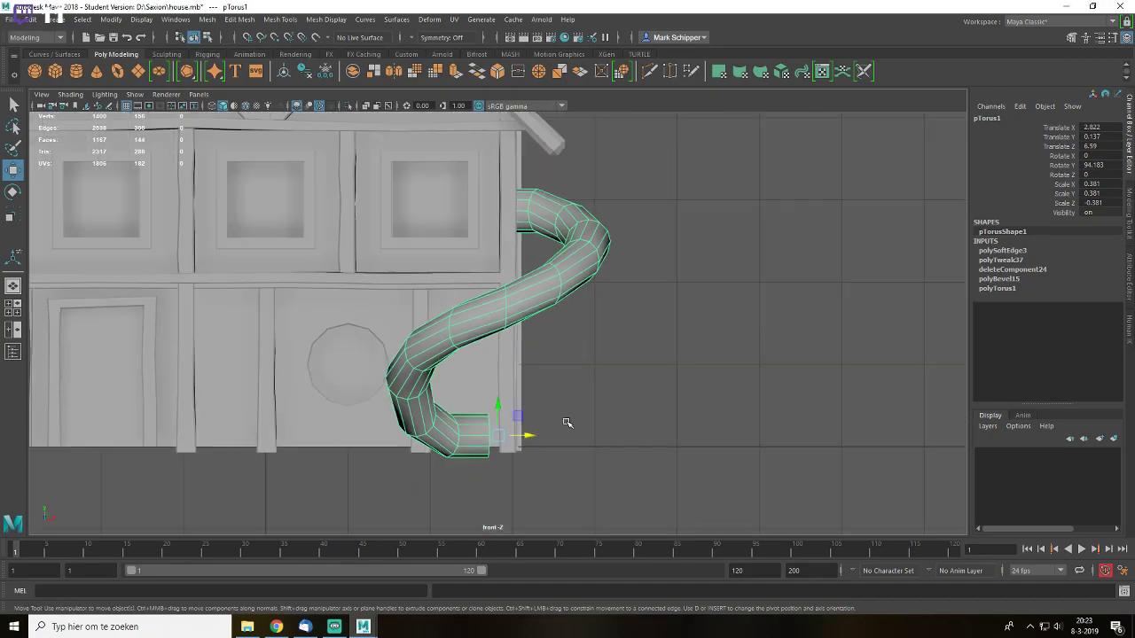
{"action": "left_click_drag", "start_coordinate": [497, 405], "coordinate": [501, 393]}
- In the perspective view, extrude the border edges of the coil's lower open end and scale them inward into a rim
{"action": "key", "text": "space"}
{"action": "left_click_drag", "start_coordinate": [592, 321], "coordinate": [564, 329]}
{"action": "middle_click_drag", "start_coordinate": [595, 399], "coordinate": [572, 343], "text": "alt"}
{"action": "key", "text": "q"}
{"action": "right_click_drag", "start_coordinate": [573, 342], "coordinate": [553, 297], "text": "alt"}
{"action": "double_click", "coordinate": [553, 351]}
{"action": "key", "text": "ctrl+e"}
{"action": "key", "text": "r"}
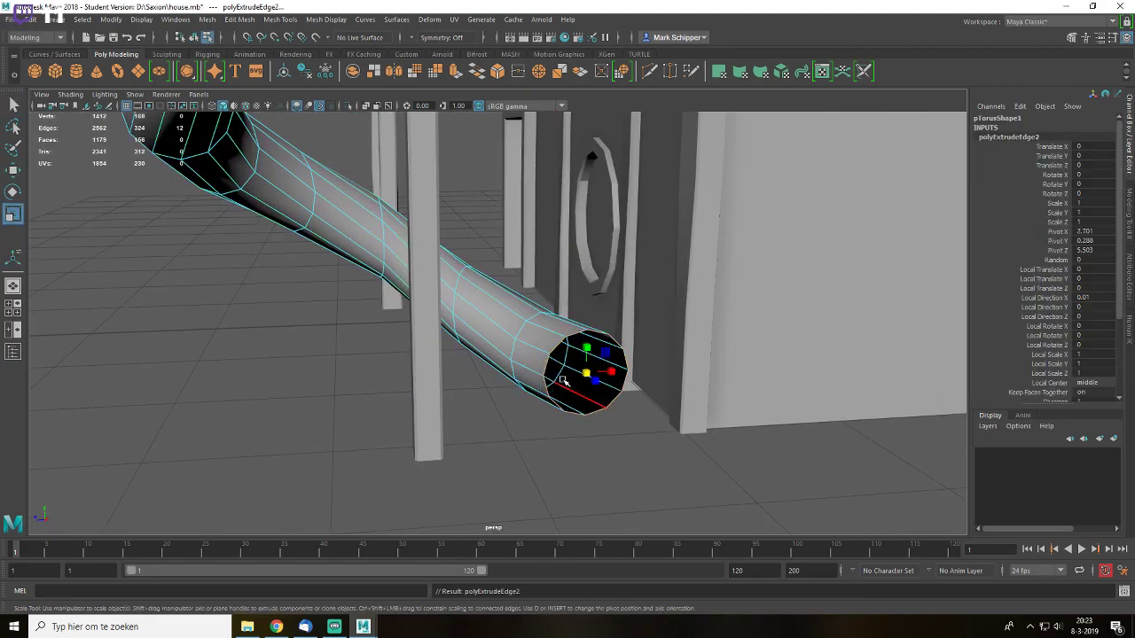
{"action": "left_click_drag", "start_coordinate": [585, 379], "coordinate": [564, 384]}
- Extrude the rim's inner edges again and push them back into the tube to form an inner wall
{"action": "key", "text": "f"}
{"action": "key", "text": "w"}
{"action": "key", "text": "ctrl+e"}
{"action": "key", "text": "w"}
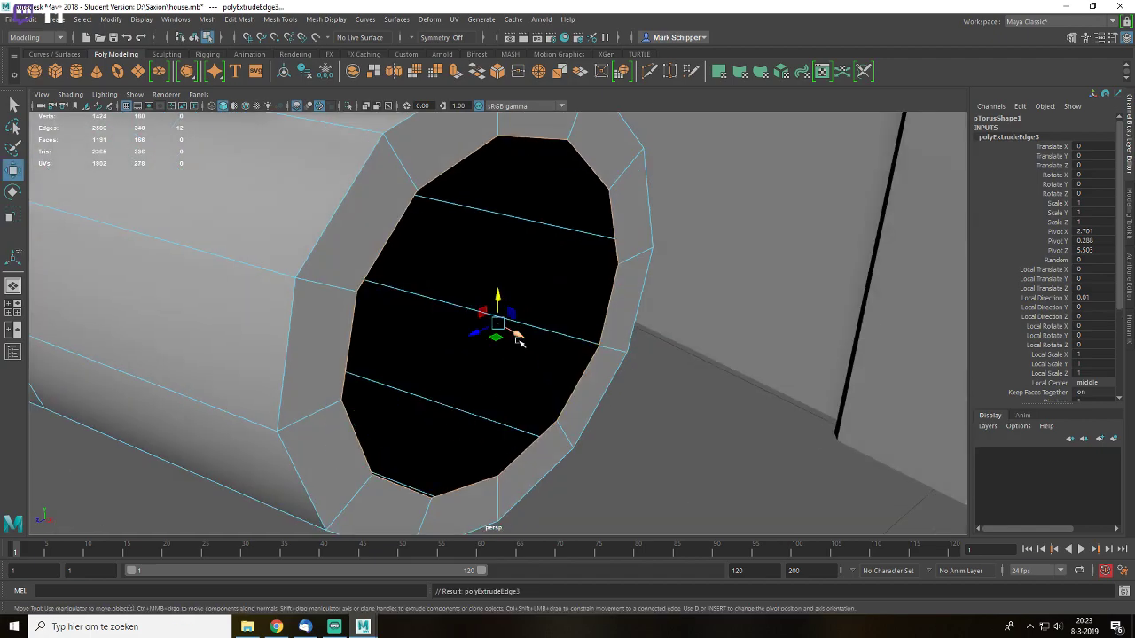
{"action": "left_click_drag", "start_coordinate": [518, 339], "coordinate": [405, 279]}
{"action": "scroll", "coordinate": [400, 314], "scroll_direction": "down", "scroll_amount": 3}
{"action": "left_click_drag", "start_coordinate": [488, 310], "coordinate": [408, 381], "text": "alt"}
{"action": "left_click_drag", "start_coordinate": [466, 280], "coordinate": [447, 280]}
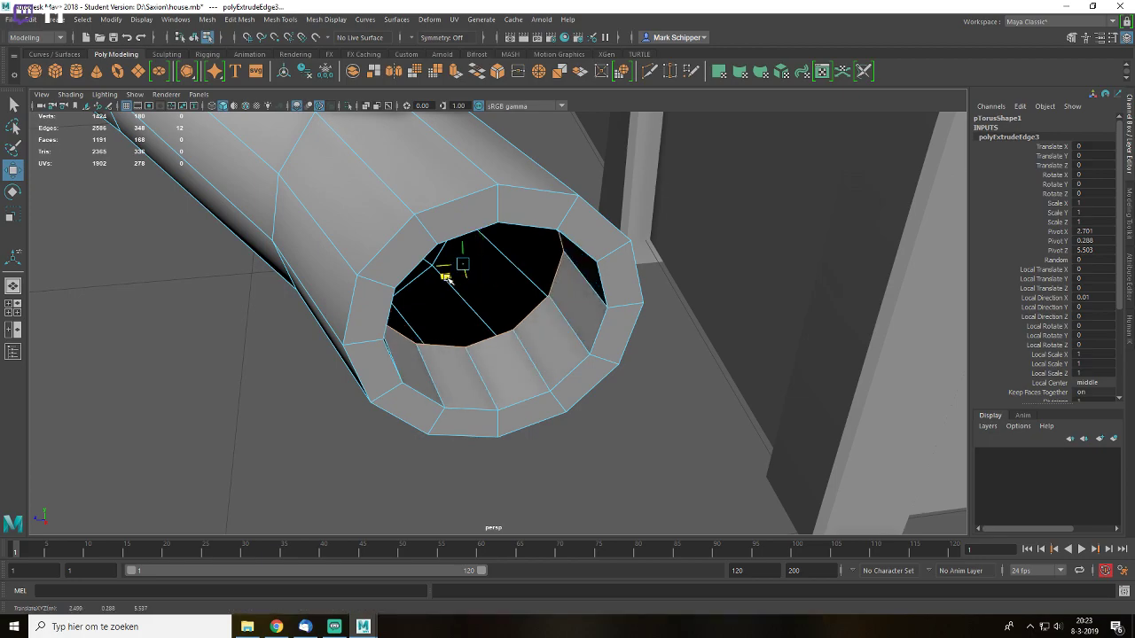
{"action": "scroll", "coordinate": [531, 211], "scroll_direction": "down", "scroll_amount": 5}
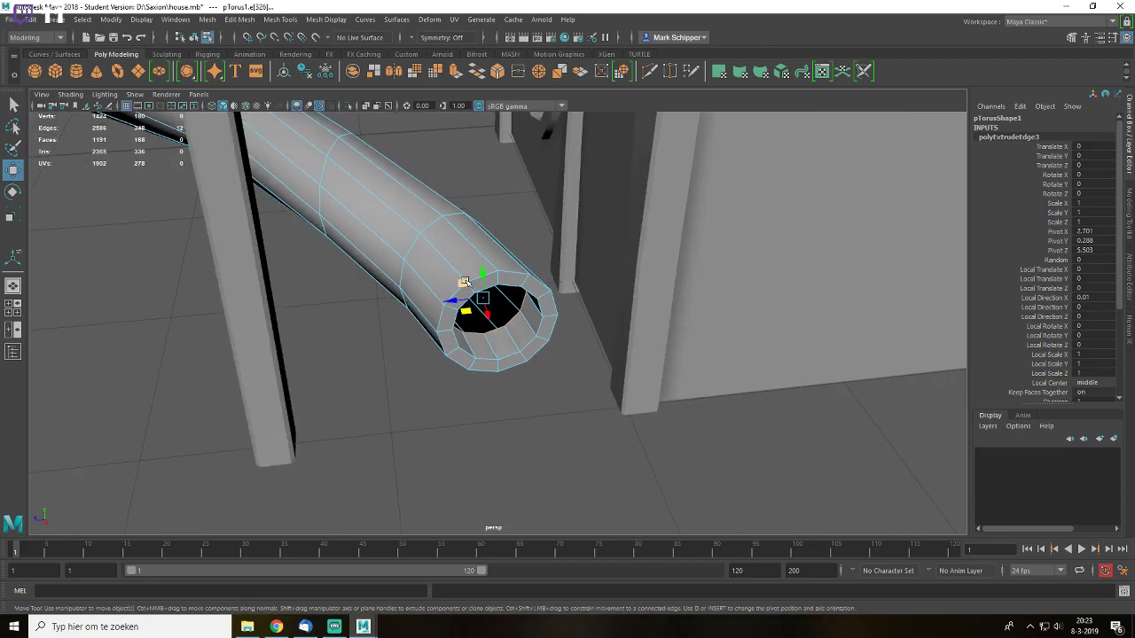
- Bevel the outer and inner edge loops around the rim of the coil's lower opening
{"action": "key", "text": "q"}
{"action": "double_click", "coordinate": [485, 279]}
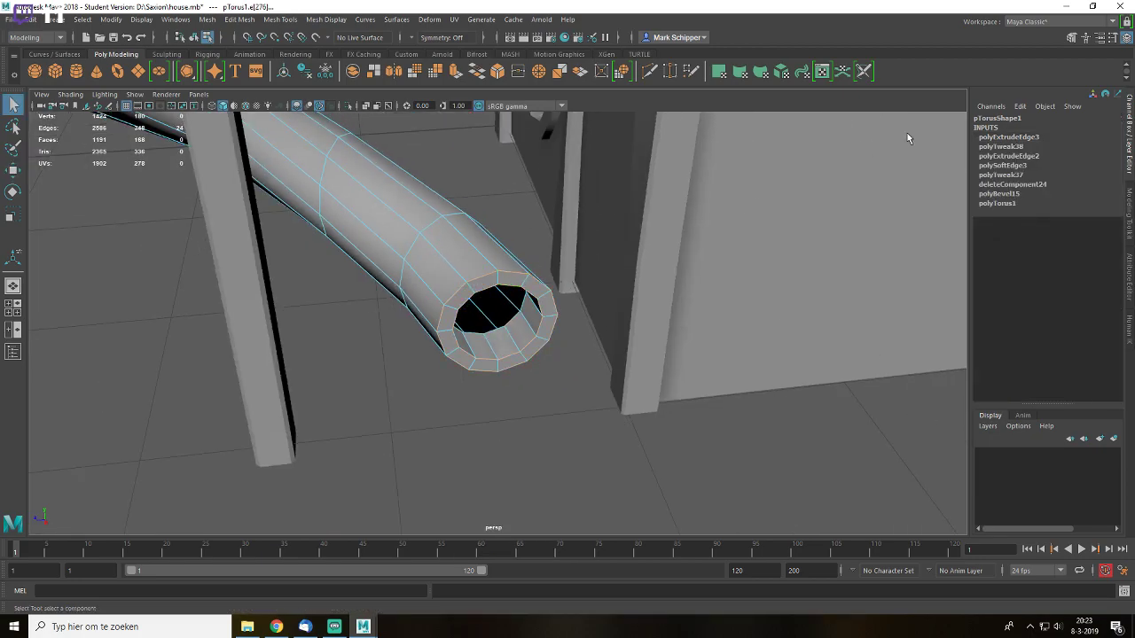
{"action": "left_click", "coordinate": [1073, 39]}
{"action": "left_click", "coordinate": [1087, 394]}
{"action": "scroll", "coordinate": [514, 346], "scroll_direction": "up", "scroll_amount": 4}
- Select the whole coil in object mode and soften its edges again after the rim bevel
{"action": "right_click_drag", "start_coordinate": [474, 252], "coordinate": [507, 233]}
{"action": "scroll", "coordinate": [500, 266], "scroll_direction": "down", "scroll_amount": 7}
{"action": "left_click", "coordinate": [470, 382]}
{"action": "left_click_drag", "start_coordinate": [470, 382], "coordinate": [528, 344], "text": "alt"}
{"action": "left_click_drag", "start_coordinate": [493, 317], "coordinate": [460, 287]}
{"action": "left_click", "coordinate": [450, 283]}
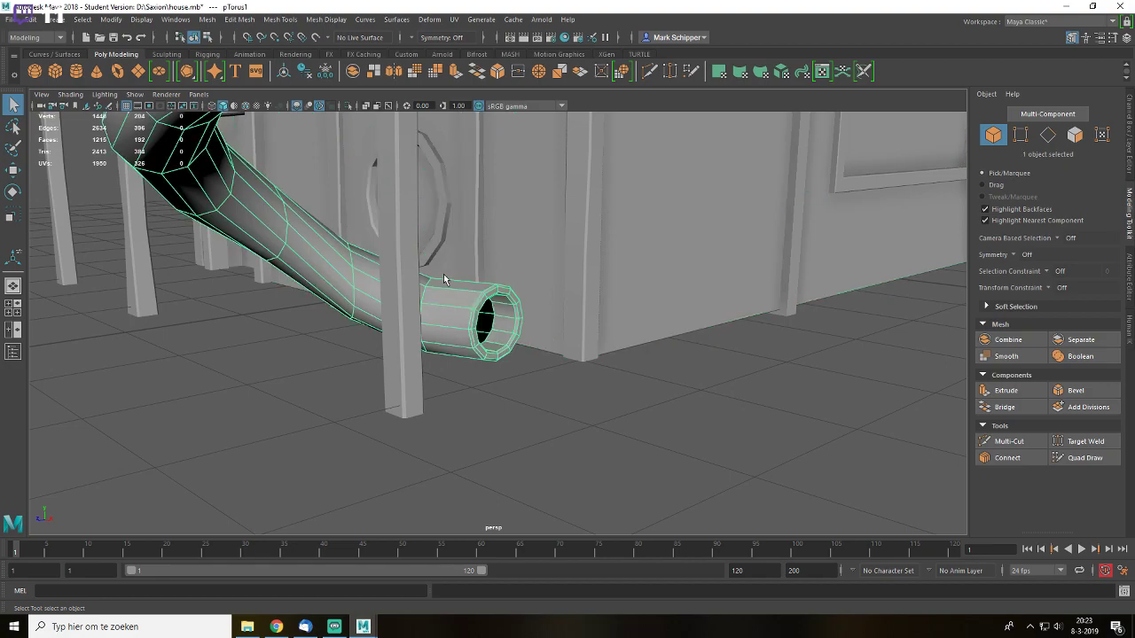
{"action": "left_click", "coordinate": [317, 21]}
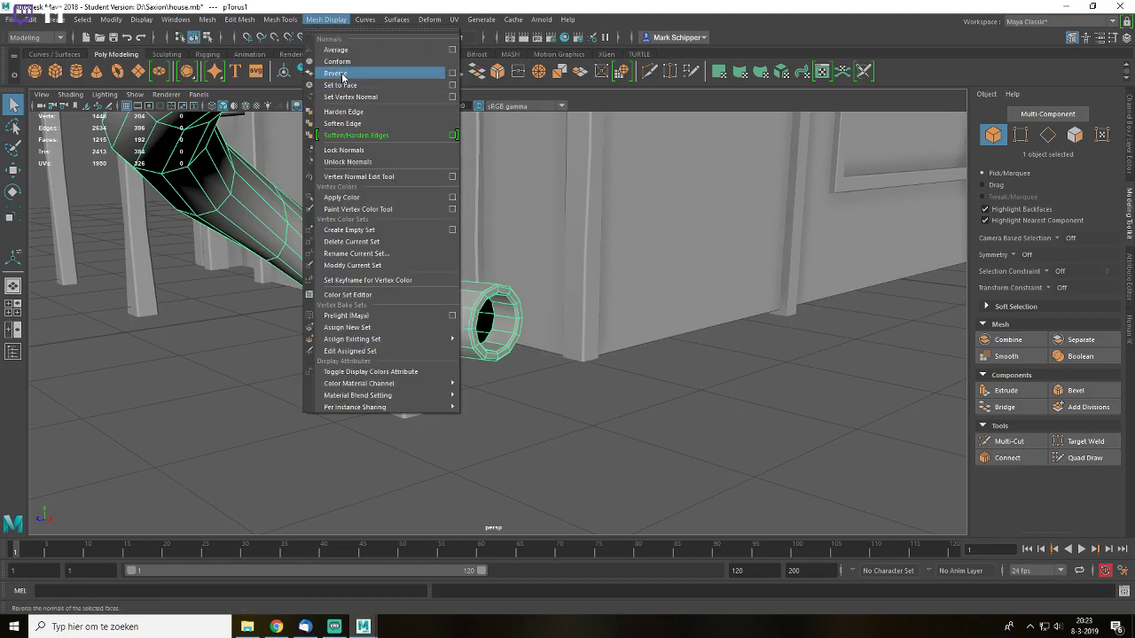
{"action": "left_click", "coordinate": [349, 128]}
{"action": "left_click", "coordinate": [633, 445]}
- Clear the close-up by framing the whole house and save the scene
{"action": "key", "text": "f"}
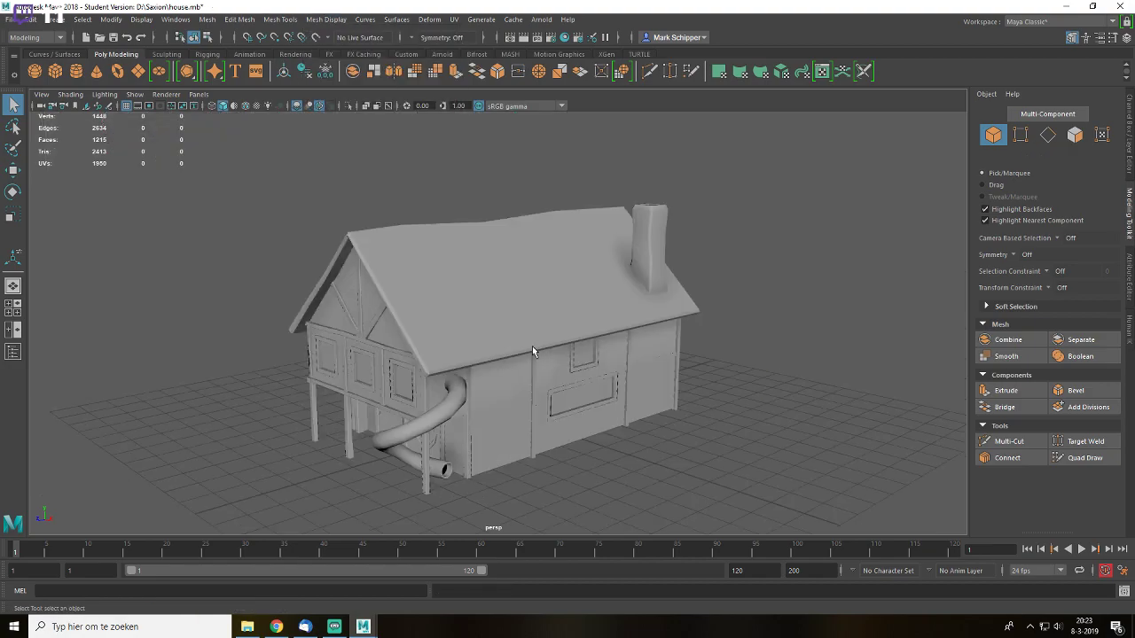
{"action": "left_click_drag", "start_coordinate": [535, 343], "coordinate": [574, 346], "text": "alt"}
{"action": "key", "text": "ctrl+s"}
{"action": "key", "text": "Return"}
- Adjust the scale of the coiled tube at the house's front porch corner
{"action": "left_click_drag", "start_coordinate": [654, 312], "coordinate": [698, 328], "text": "alt"}
{"action": "middle_click_drag", "start_coordinate": [612, 362], "coordinate": [625, 297], "text": "alt"}
{"action": "scroll", "coordinate": [627, 297], "scroll_direction": "up", "scroll_amount": 4}
{"action": "left_click_drag", "start_coordinate": [647, 307], "coordinate": [585, 311], "text": "alt"}
{"action": "left_click", "coordinate": [443, 321]}
{"action": "left_click_drag", "start_coordinate": [442, 321], "coordinate": [514, 324], "text": "alt"}
{"action": "key", "text": "r"}
{"action": "left_click_drag", "start_coordinate": [544, 380], "coordinate": [667, 365]}
{"action": "left_click", "coordinate": [647, 390]}
- Reposition the coil around the porch corner post, shifting it forward along Z to about 683
{"action": "left_click_drag", "start_coordinate": [590, 438], "coordinate": [443, 392], "text": "alt"}
{"action": "left_click", "coordinate": [328, 398]}
{"action": "key", "text": "w"}
{"action": "left_click_drag", "start_coordinate": [315, 503], "coordinate": [291, 505]}
{"action": "left_click_drag", "start_coordinate": [429, 465], "coordinate": [454, 467], "text": "alt"}
{"action": "left_click_drag", "start_coordinate": [378, 512], "coordinate": [382, 503]}
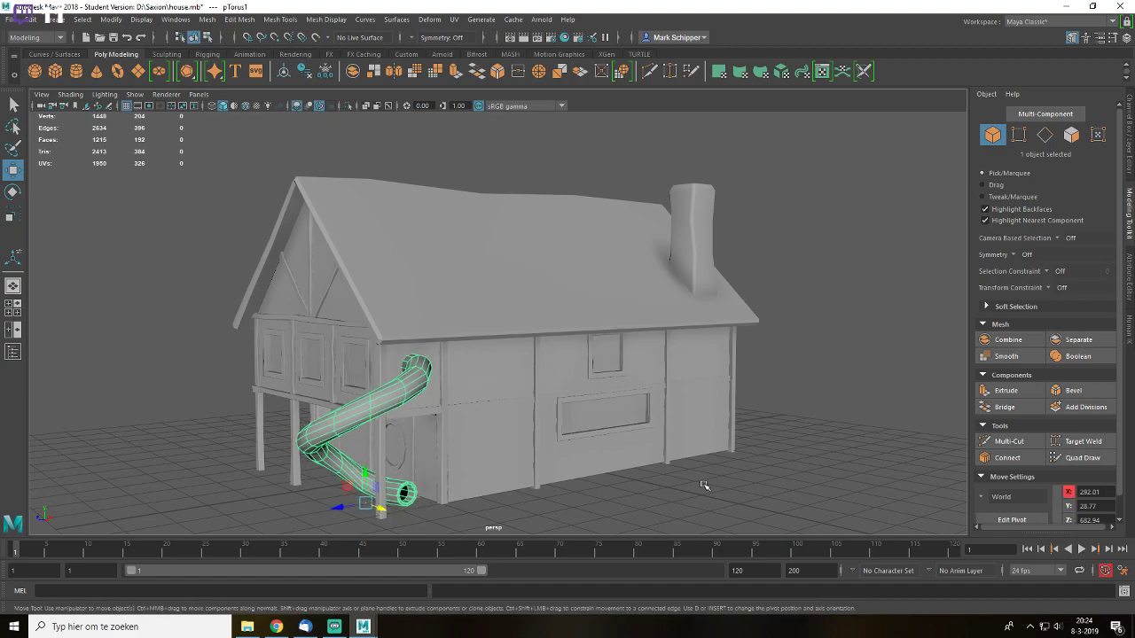
{"action": "left_click", "coordinate": [705, 485]}
- Save the house scene again and show the channel and layer settings
{"action": "left_click_drag", "start_coordinate": [629, 479], "coordinate": [692, 467], "text": "alt"}
{"action": "key", "text": "ctrl+s"}
{"action": "left_click_drag", "start_coordinate": [540, 361], "coordinate": [592, 350], "text": "alt"}
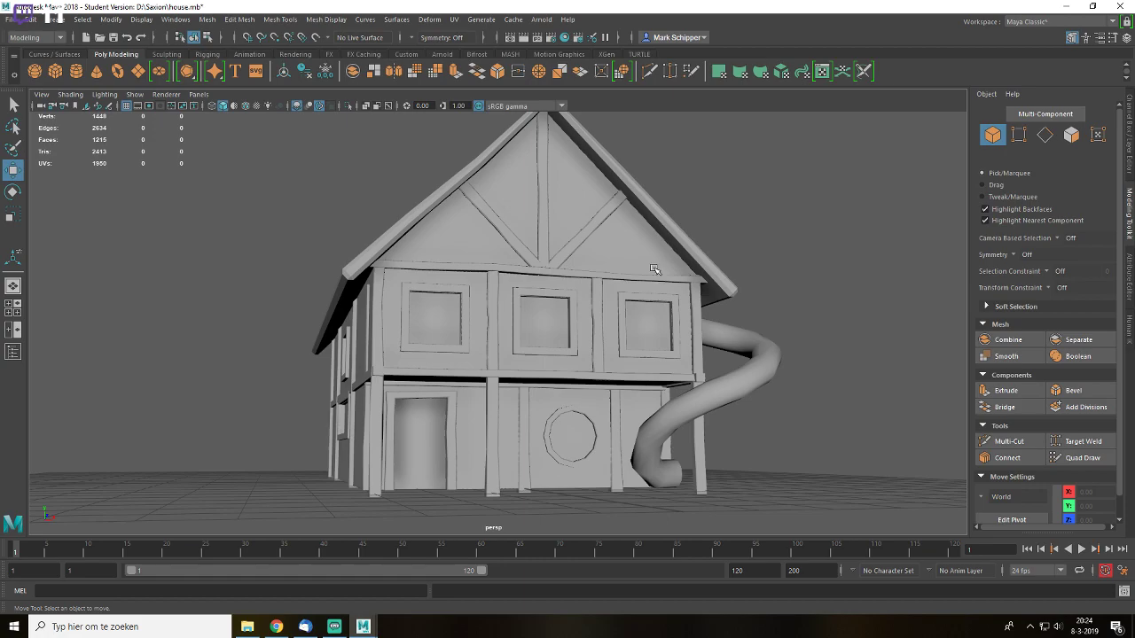
{"action": "left_click", "coordinate": [1132, 162]}
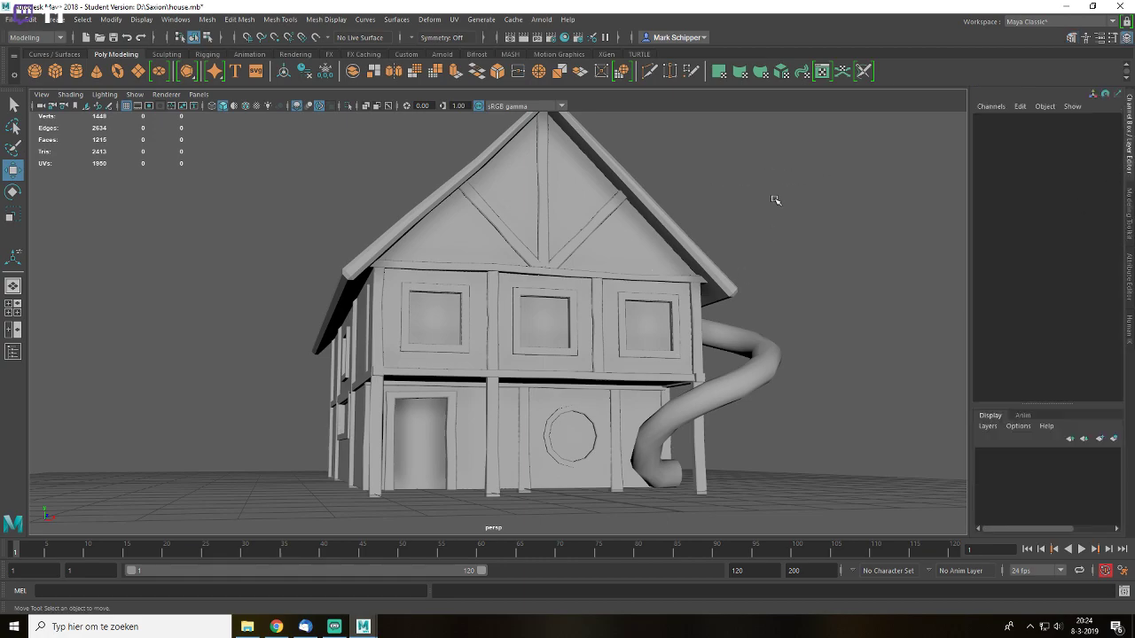
- Examine the tube slide's placement at the porch corner and check the transform values of neighbouring house parts
{"action": "left_click", "coordinate": [731, 383]}
{"action": "key", "text": "f"}
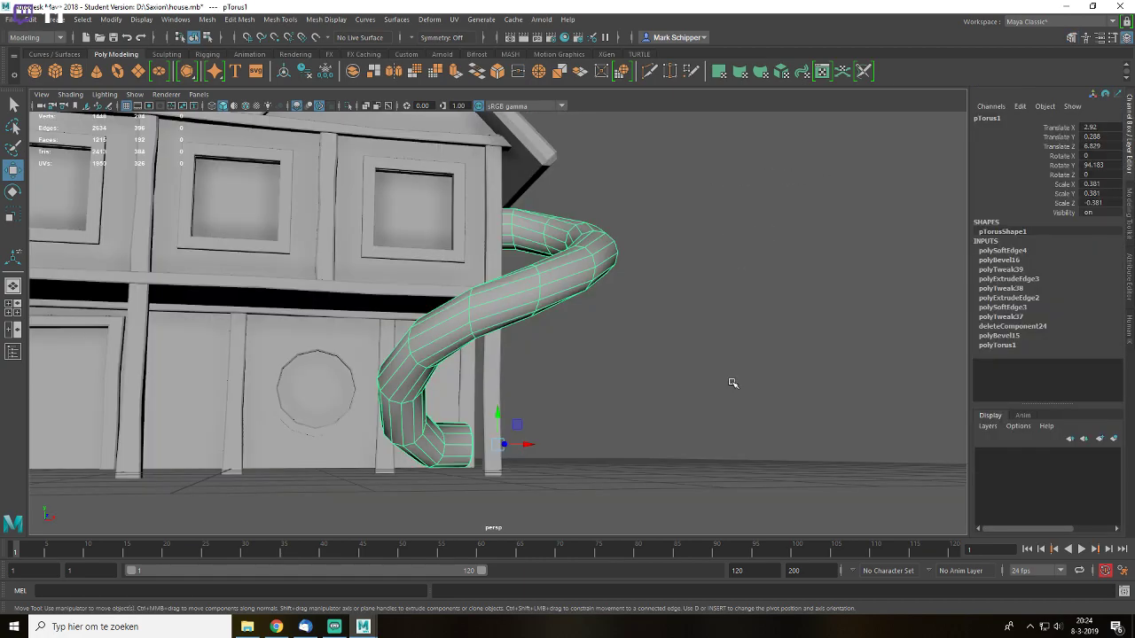
{"action": "left_click_drag", "start_coordinate": [744, 369], "coordinate": [693, 383], "text": "alt"}
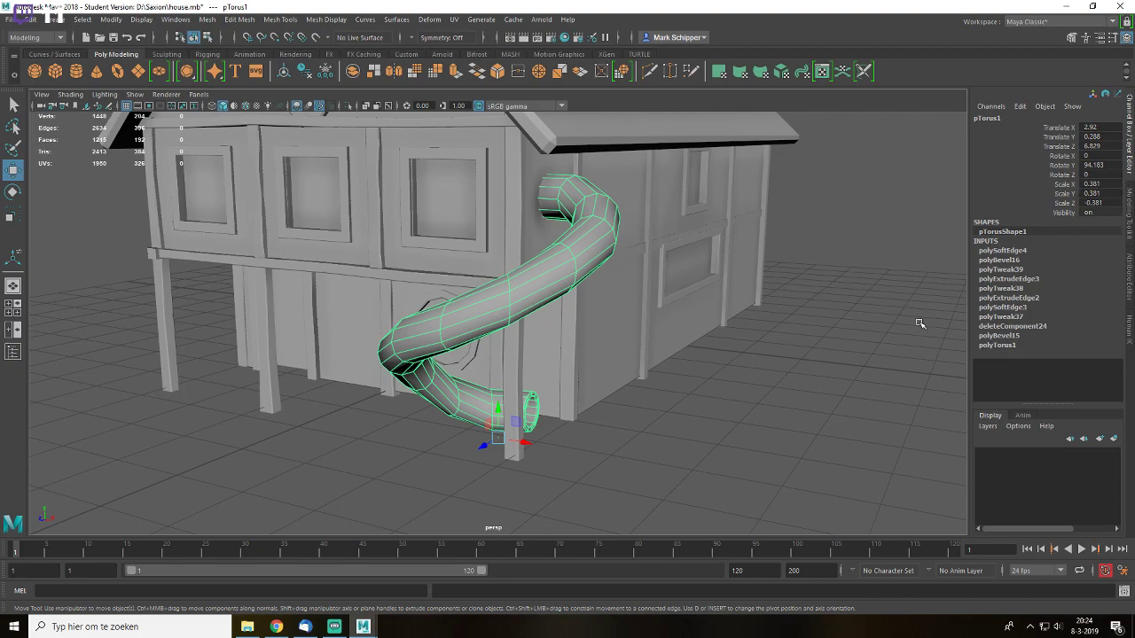
{"action": "left_click", "coordinate": [787, 338]}
{"action": "middle_click_drag", "start_coordinate": [492, 299], "coordinate": [605, 344], "text": "alt"}
{"action": "left_click", "coordinate": [566, 327]}
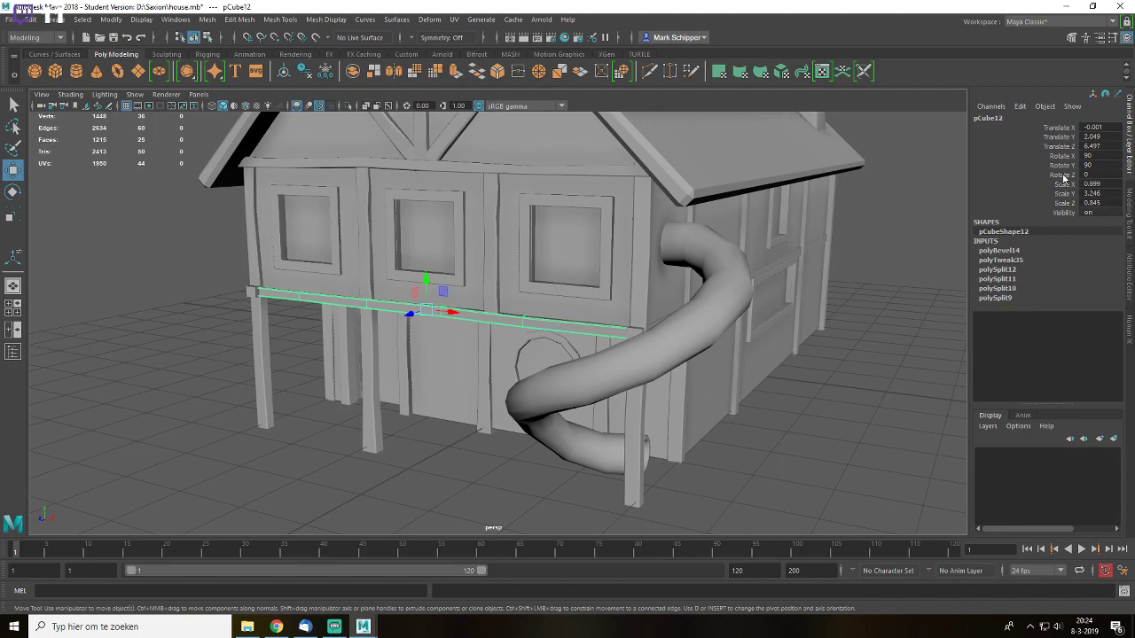
{"action": "left_click", "coordinate": [865, 375]}
{"action": "left_click", "coordinate": [756, 350]}
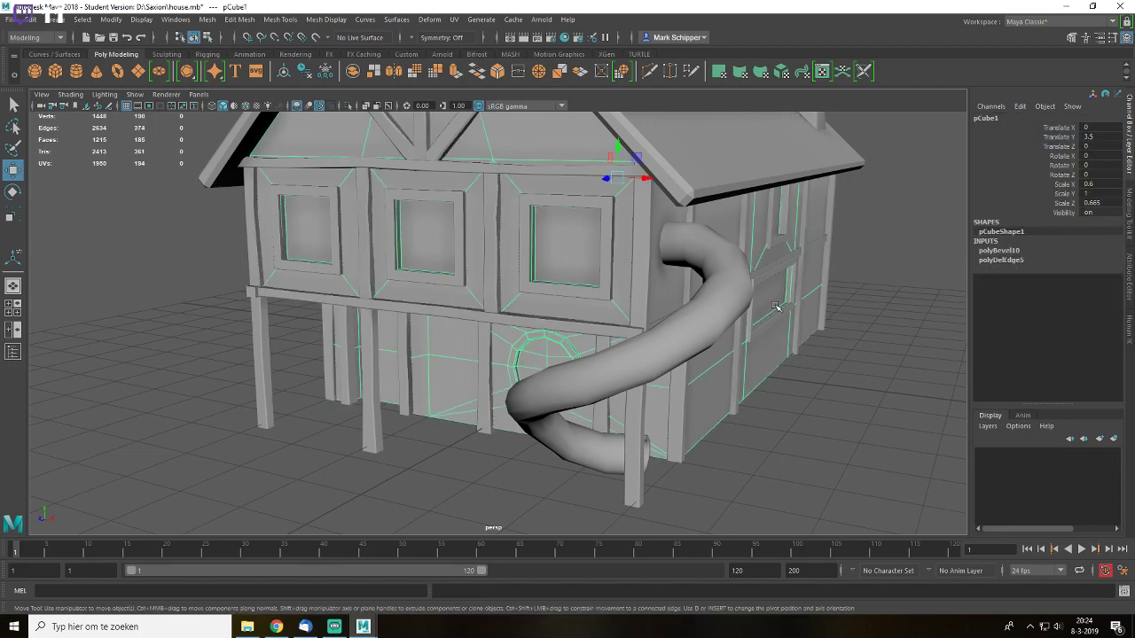
{"action": "left_click", "coordinate": [849, 349]}
{"action": "scroll", "coordinate": [816, 349], "scroll_direction": "down", "scroll_amount": 5}
{"action": "scroll", "coordinate": [796, 356], "scroll_direction": "up", "scroll_amount": 4}
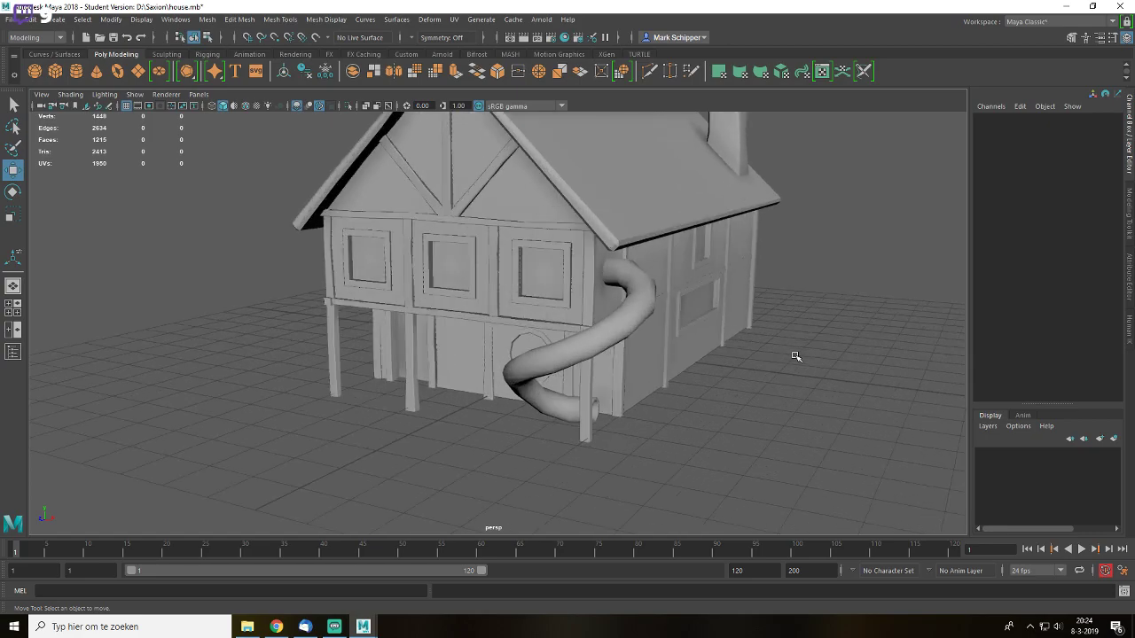
{"action": "scroll", "coordinate": [795, 356], "scroll_direction": "up", "scroll_amount": 3}
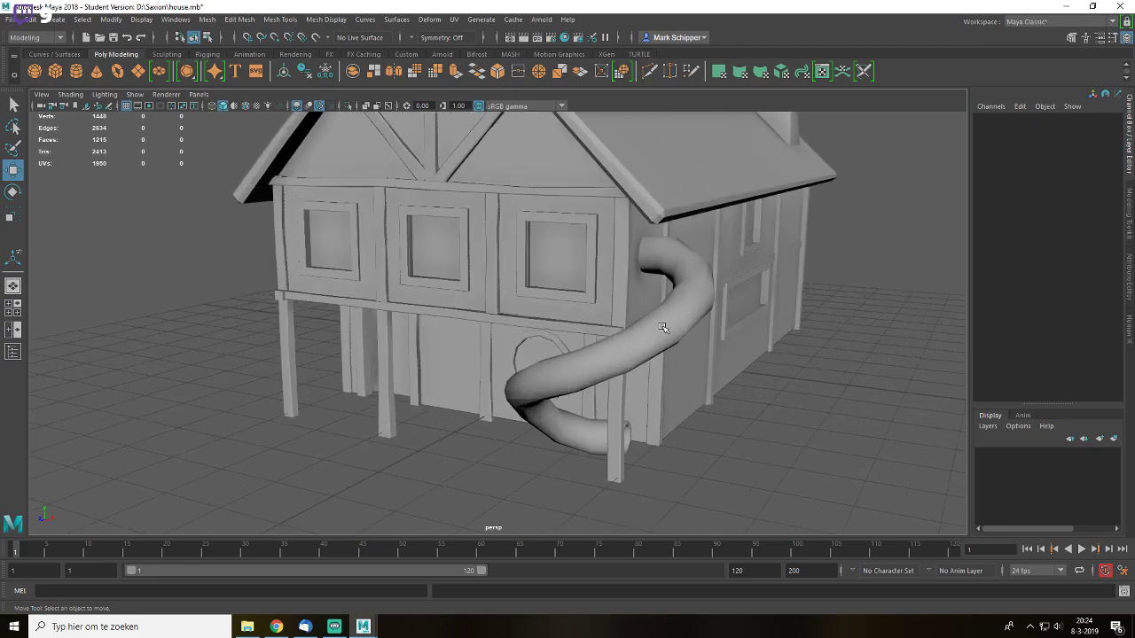
- Select the whole house including the tube slide and freeze the transformations of all parts
{"action": "left_click", "coordinate": [680, 317]}
{"action": "left_click", "coordinate": [847, 398]}
{"action": "left_click", "coordinate": [686, 325]}
{"action": "left_click", "coordinate": [120, 21]}
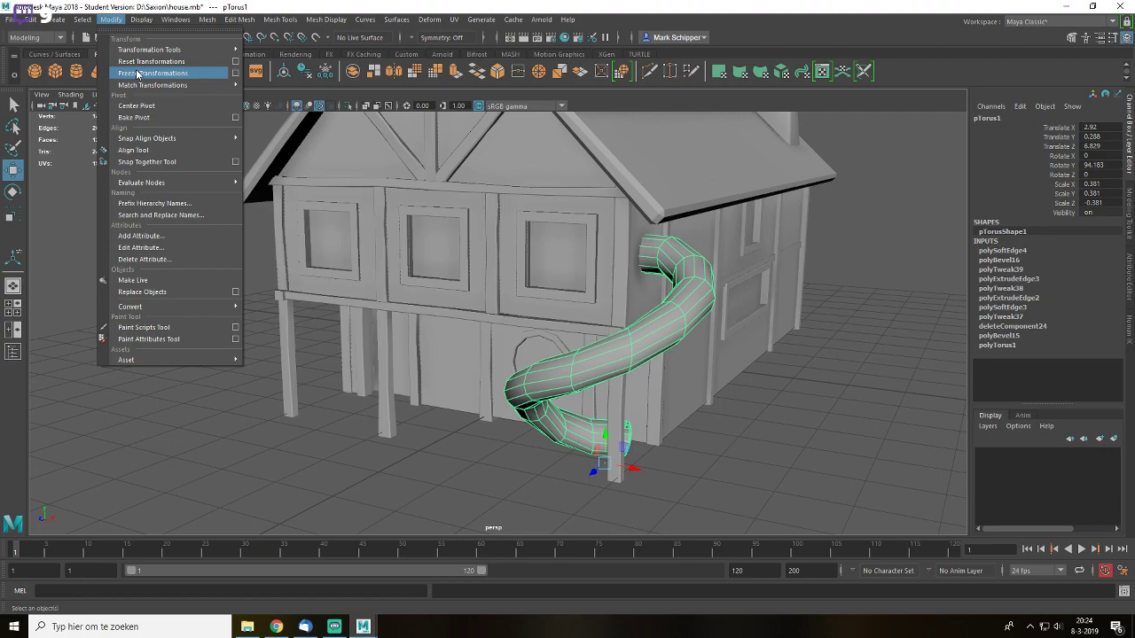
{"action": "left_click", "coordinate": [712, 430]}
{"action": "scroll", "coordinate": [747, 400], "scroll_direction": "down", "scroll_amount": 8}
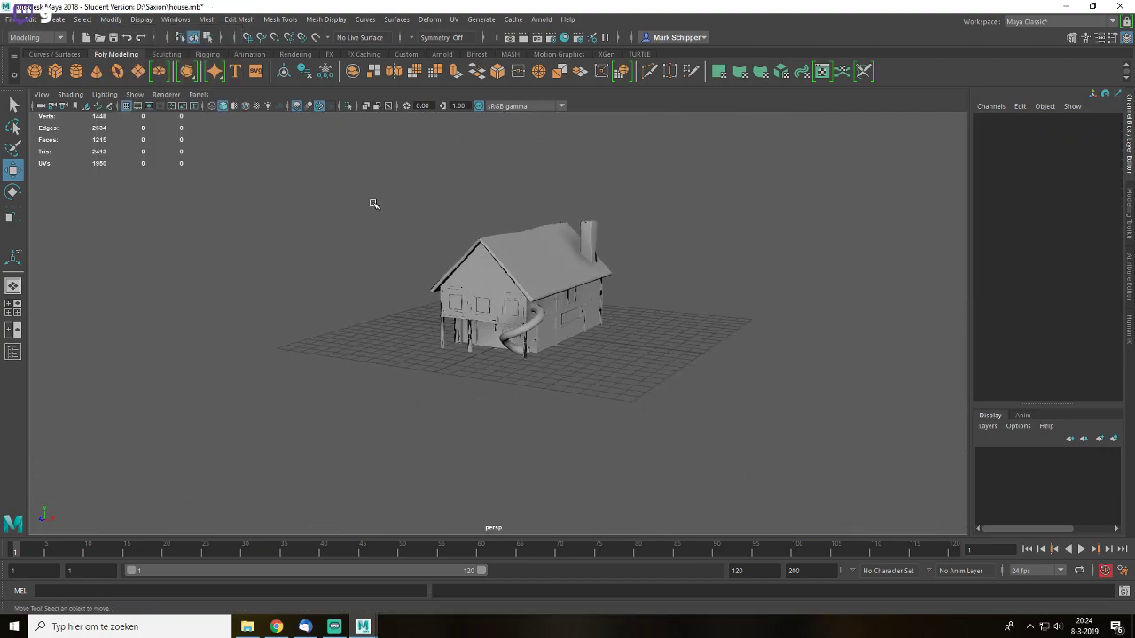
{"action": "left_click_drag", "start_coordinate": [337, 167], "coordinate": [704, 416]}
{"action": "scroll", "coordinate": [676, 310], "scroll_direction": "up", "scroll_amount": 8}
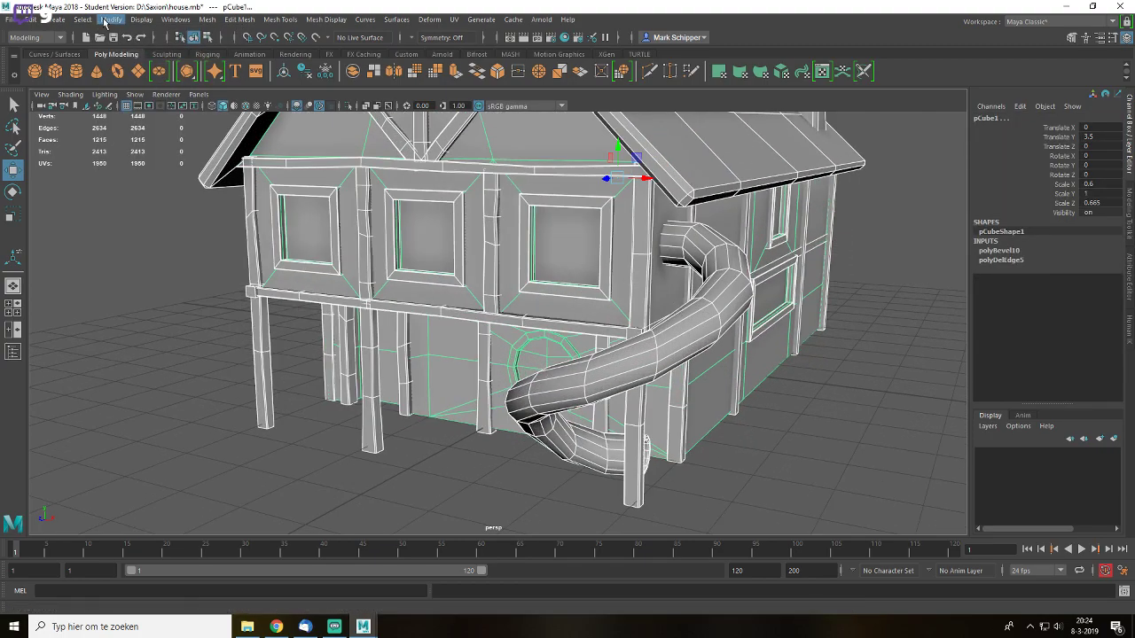
{"action": "left_click", "coordinate": [110, 20]}
{"action": "left_click", "coordinate": [151, 73]}
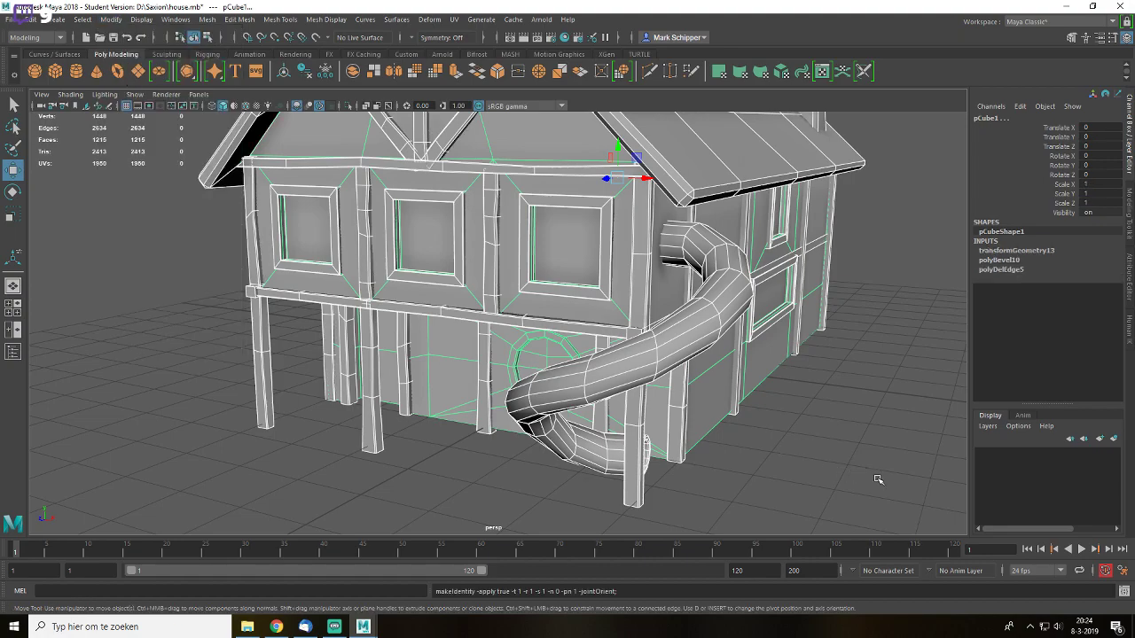
- Check the tube slide's reset transforms and delete the construction history of all objects in the scene
{"action": "left_click", "coordinate": [796, 392]}
{"action": "left_click", "coordinate": [718, 319]}
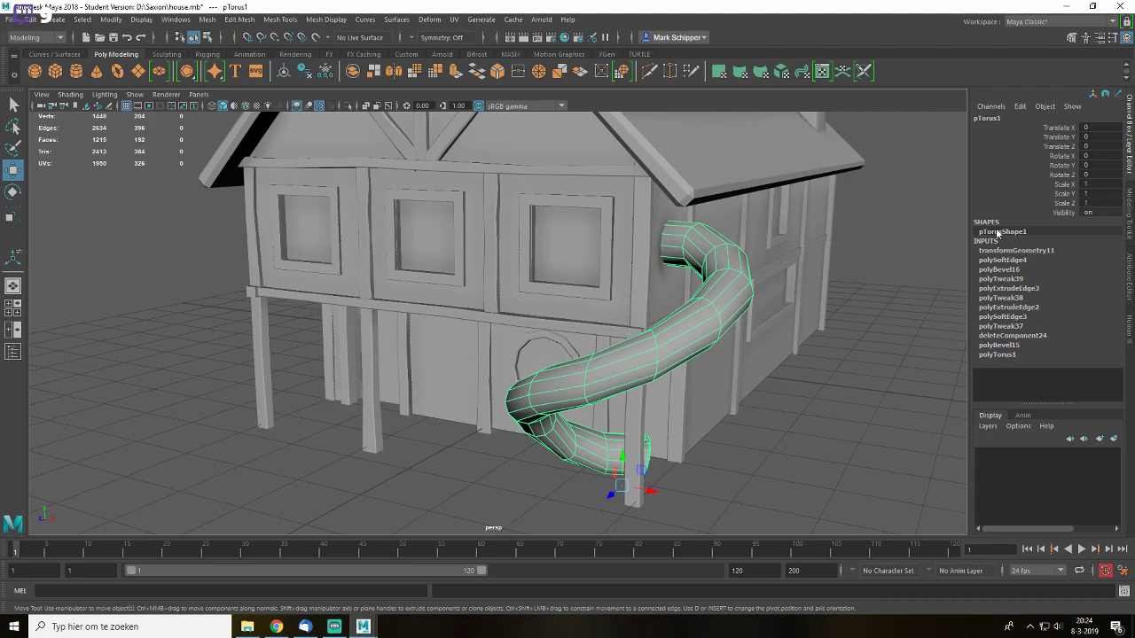
{"action": "left_click", "coordinate": [850, 395]}
{"action": "scroll", "coordinate": [736, 329], "scroll_direction": "down", "scroll_amount": 6}
{"action": "scroll", "coordinate": [760, 289], "scroll_direction": "up", "scroll_amount": 5}
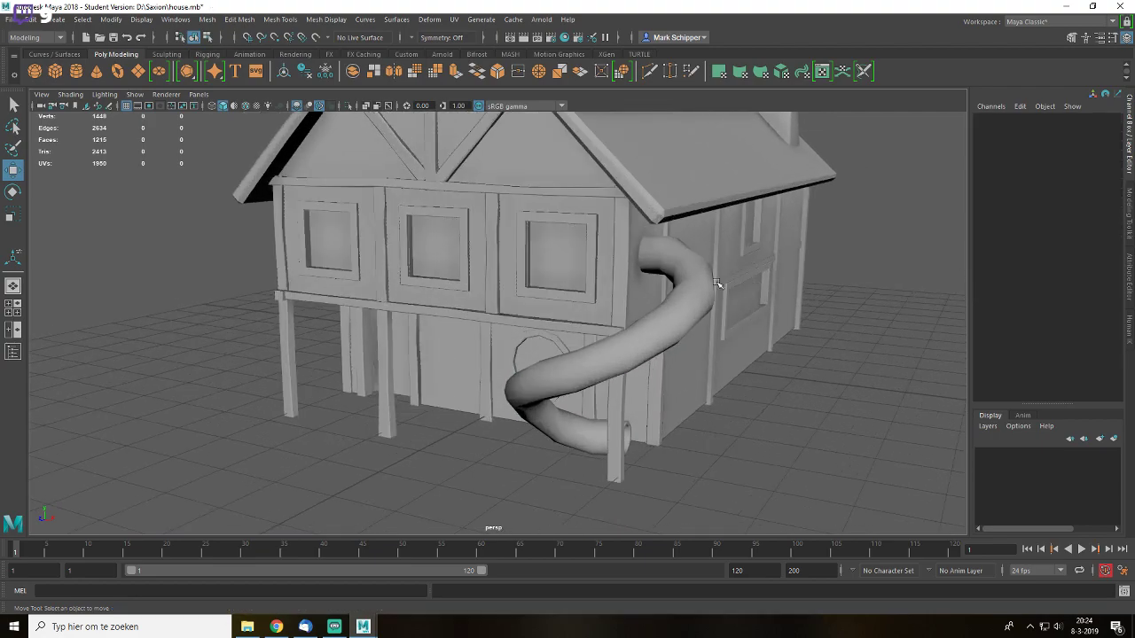
{"action": "left_click", "coordinate": [719, 284]}
{"action": "left_click", "coordinate": [652, 321]}
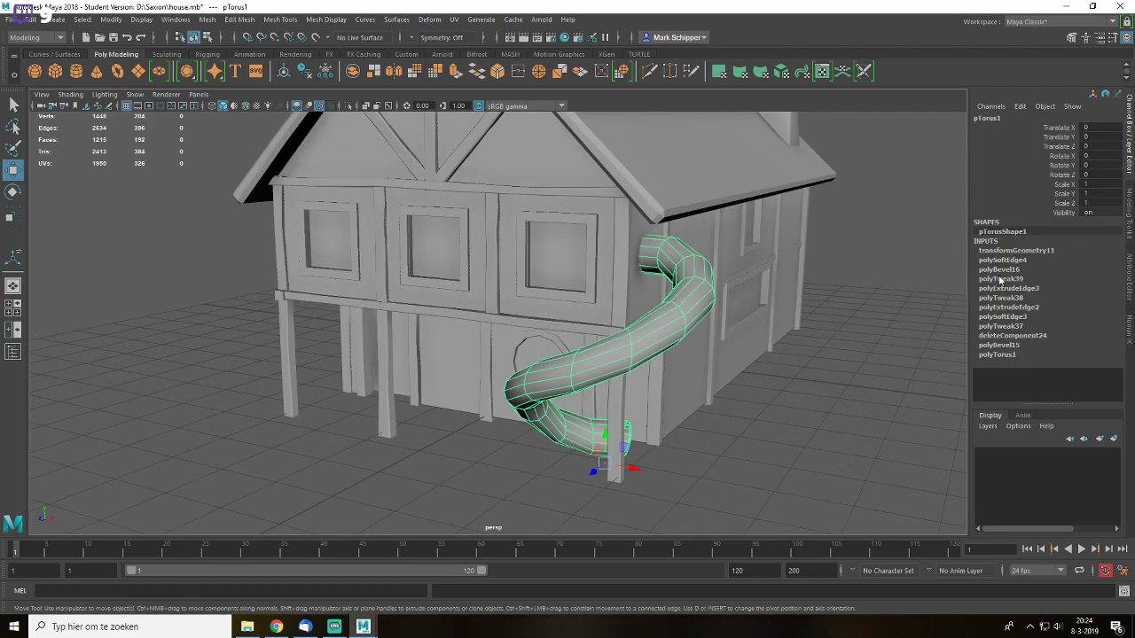
{"action": "left_click", "coordinate": [33, 19]}
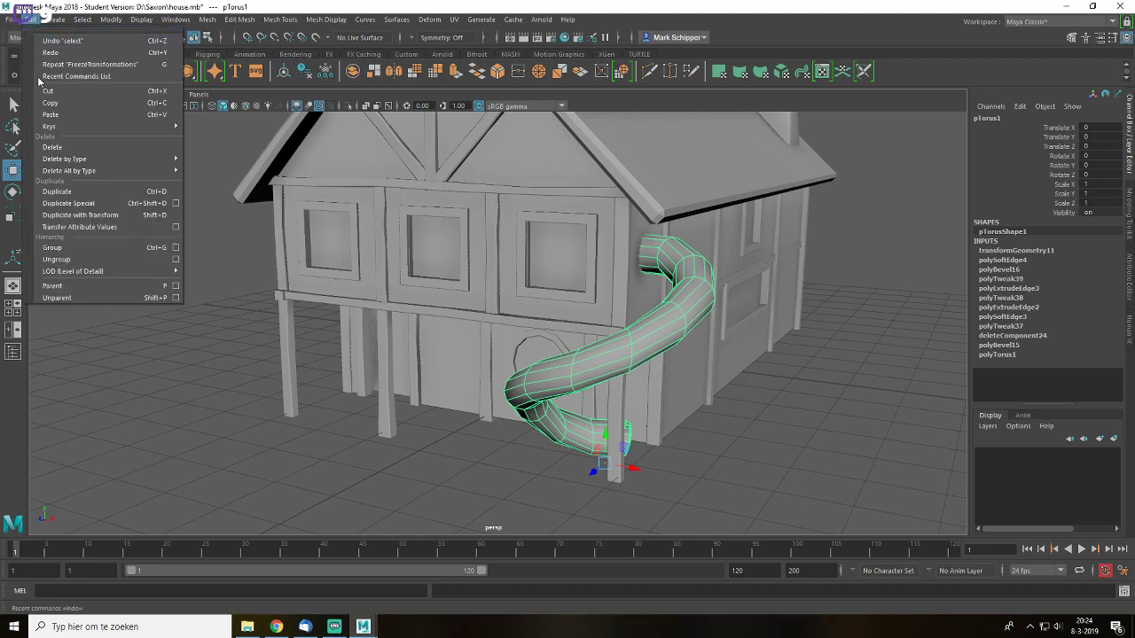
{"action": "mouse_move", "coordinate": [76, 170]}
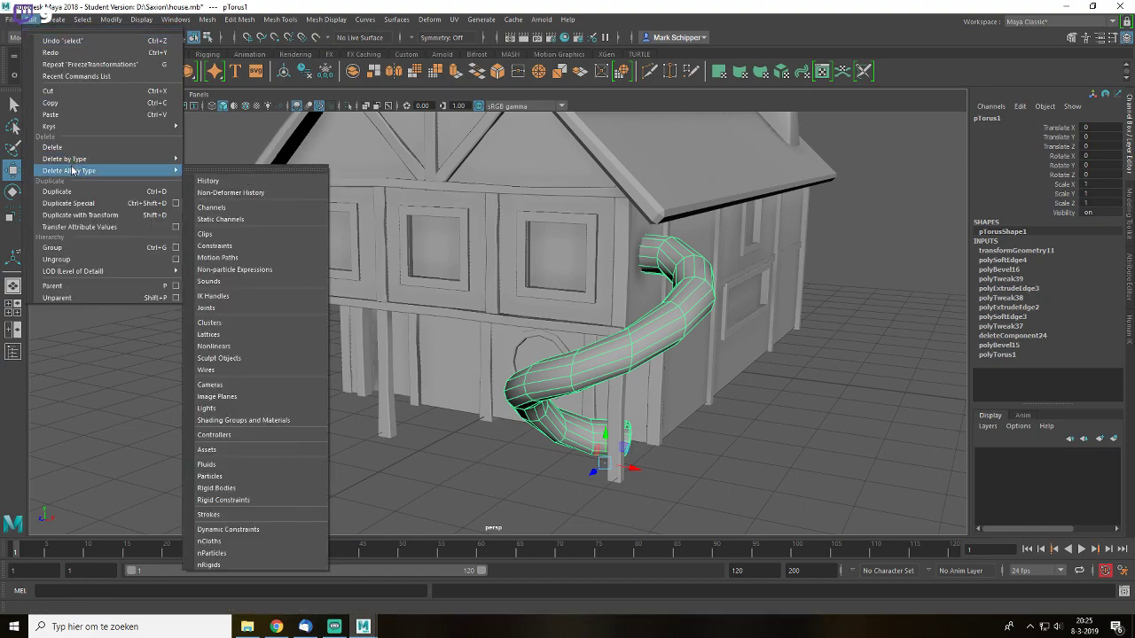
{"action": "left_click", "coordinate": [237, 186]}
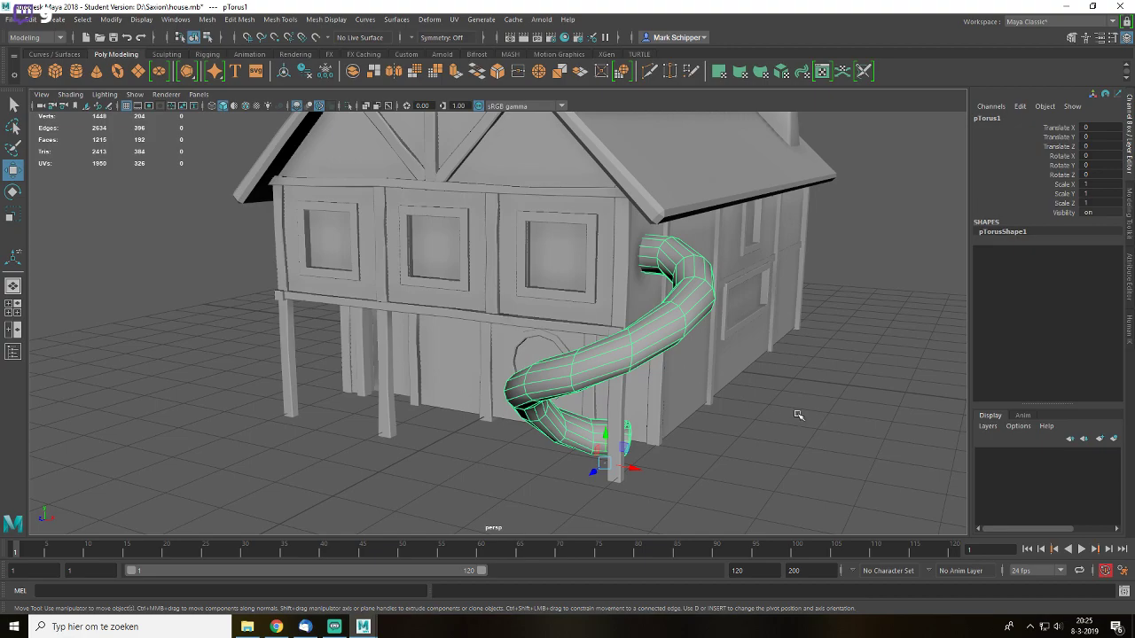
- Check individual house parts and the tube slide for remaining construction history
{"action": "left_click", "coordinate": [838, 445]}
{"action": "left_click", "coordinate": [661, 382]}
{"action": "left_click", "coordinate": [749, 421]}
{"action": "left_click", "coordinate": [678, 321]}
{"action": "scroll", "coordinate": [724, 421], "scroll_direction": "down", "scroll_amount": 3}
{"action": "left_click", "coordinate": [729, 421]}
{"action": "left_click", "coordinate": [549, 326]}
{"action": "left_click", "coordinate": [732, 390]}
{"action": "scroll", "coordinate": [689, 332], "scroll_direction": "up", "scroll_amount": 2}
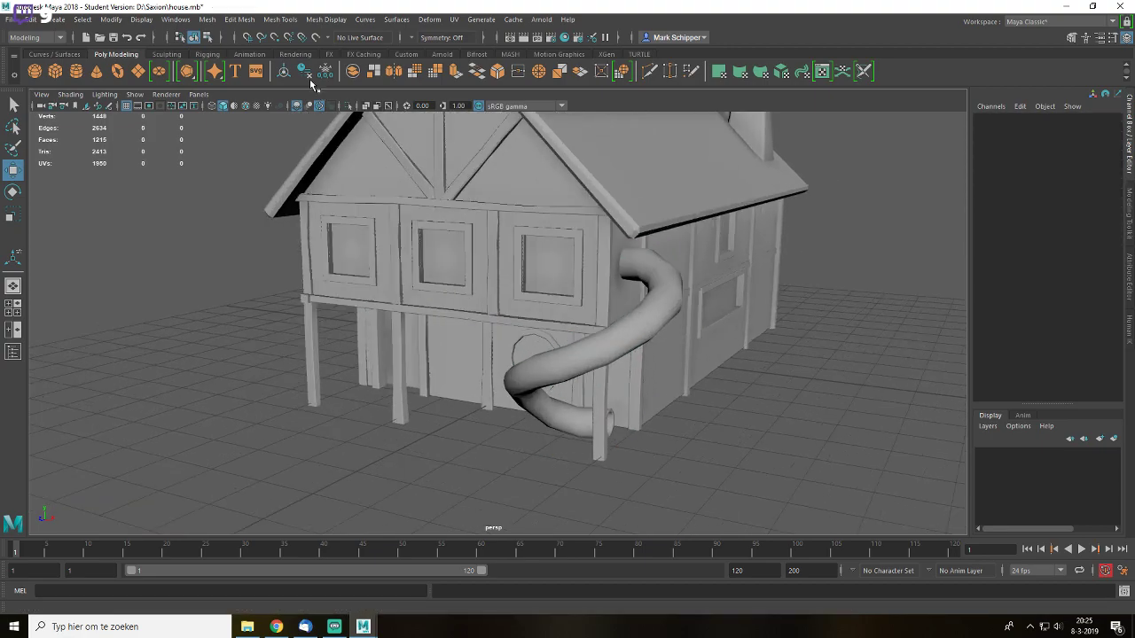
- Open the Outliner and identify the main house body, pCube1, in the object list
{"action": "left_click", "coordinate": [182, 21]}
{"action": "left_click", "coordinate": [214, 148]}
{"action": "scroll", "coordinate": [263, 304], "scroll_direction": "down", "scroll_amount": 4}
{"action": "scroll", "coordinate": [260, 303], "scroll_direction": "up", "scroll_amount": 4}
{"action": "left_click", "coordinate": [202, 200]}
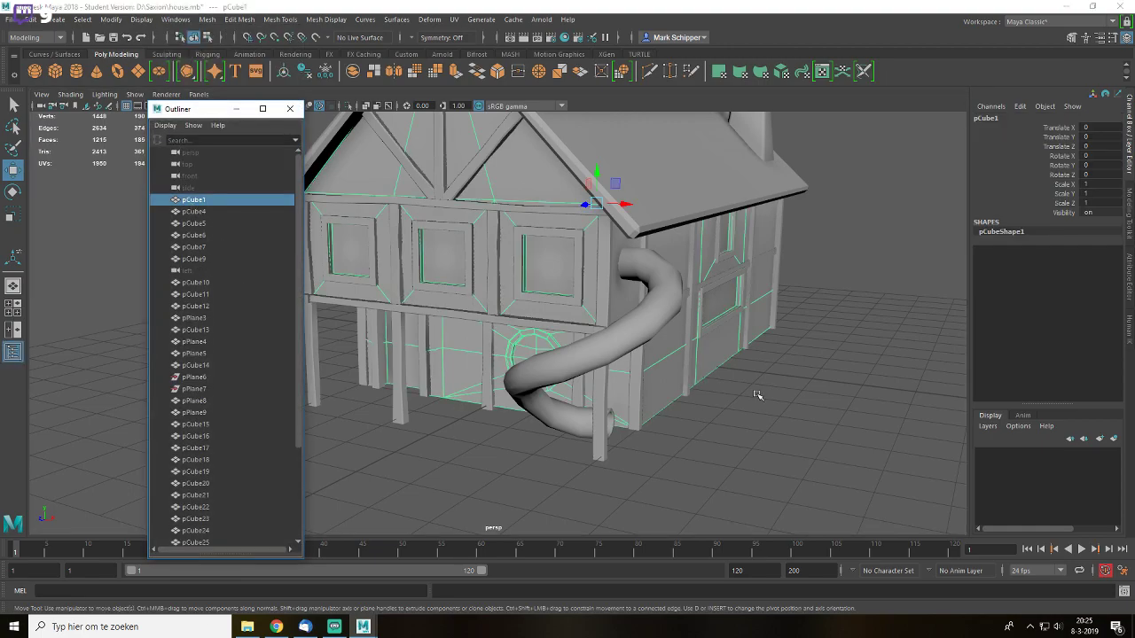
{"action": "left_click", "coordinate": [726, 396]}
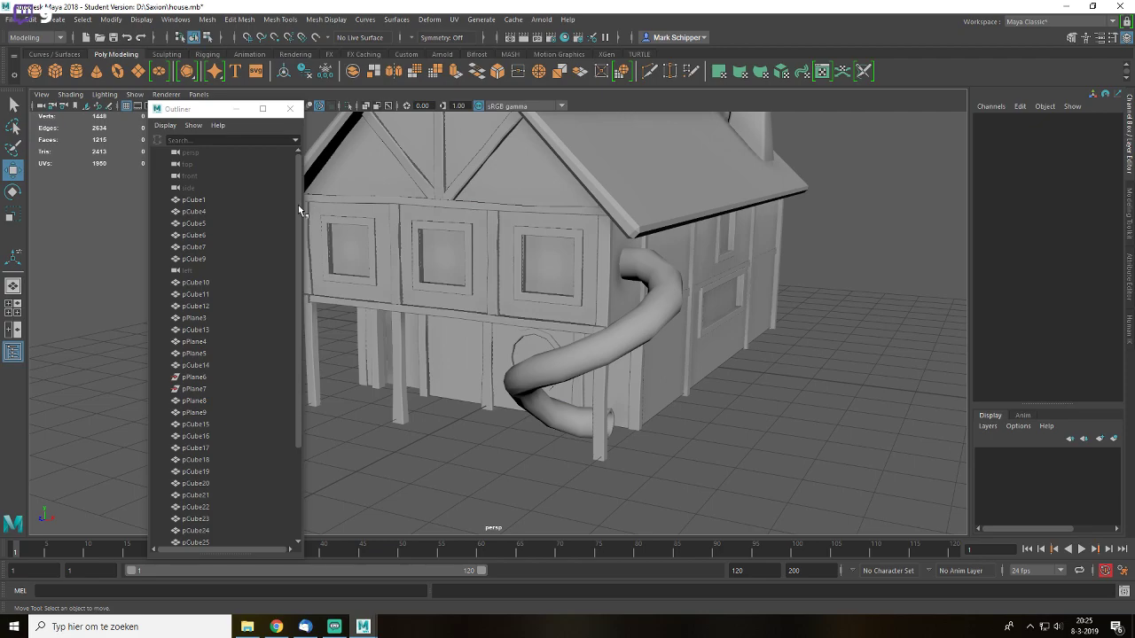
- Select every part of the house, including the chimney and tube slide, and combine them into a single mesh
{"action": "left_click", "coordinate": [234, 198]}
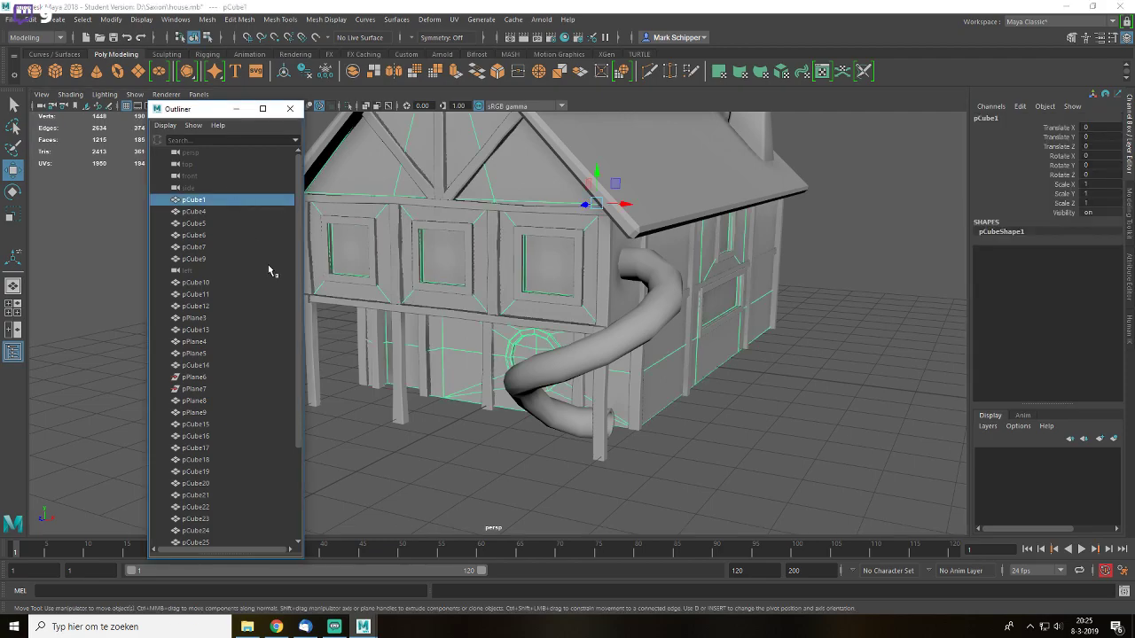
{"action": "left_click", "coordinate": [214, 259], "text": "shift"}
{"action": "scroll", "coordinate": [448, 317], "scroll_direction": "down", "scroll_amount": 4}
{"action": "middle_click_drag", "start_coordinate": [443, 346], "coordinate": [485, 403], "text": "alt"}
{"action": "scroll", "coordinate": [486, 403], "scroll_direction": "down", "scroll_amount": 5}
{"action": "left_click_drag", "start_coordinate": [372, 186], "coordinate": [823, 503]}
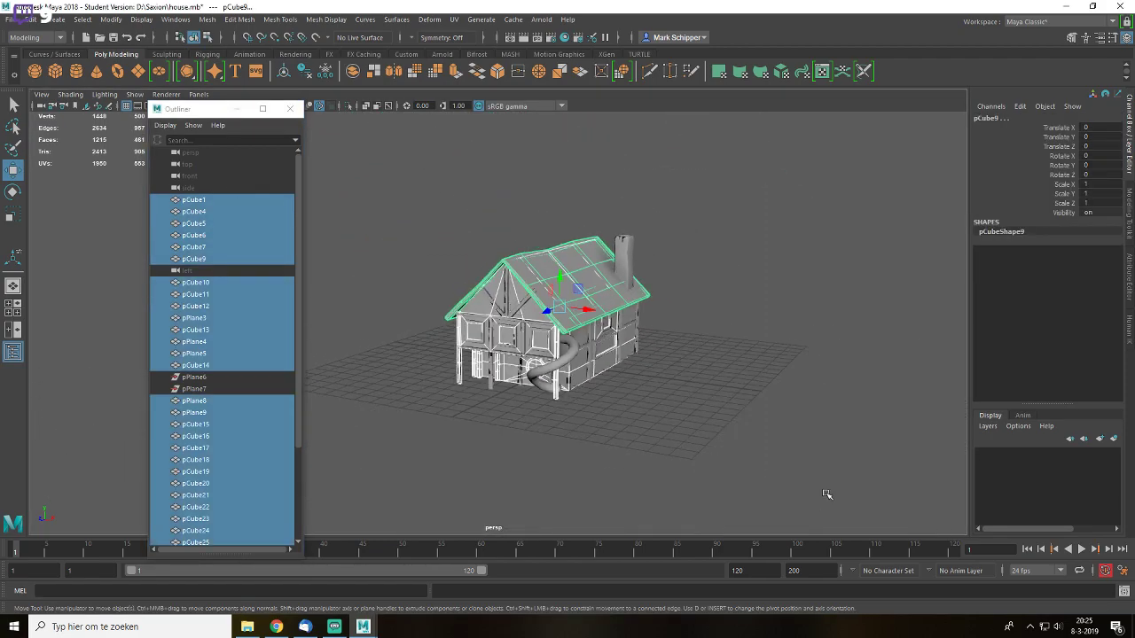
{"action": "key", "text": "f"}
{"action": "left_click", "coordinate": [206, 19]}
{"action": "left_click", "coordinate": [232, 64]}
{"action": "left_click", "coordinate": [855, 404]}
- Examine the combined house in the Outliner and inspect the transform node left under pCube17
{"action": "scroll", "coordinate": [658, 398], "scroll_direction": "down", "scroll_amount": 5}
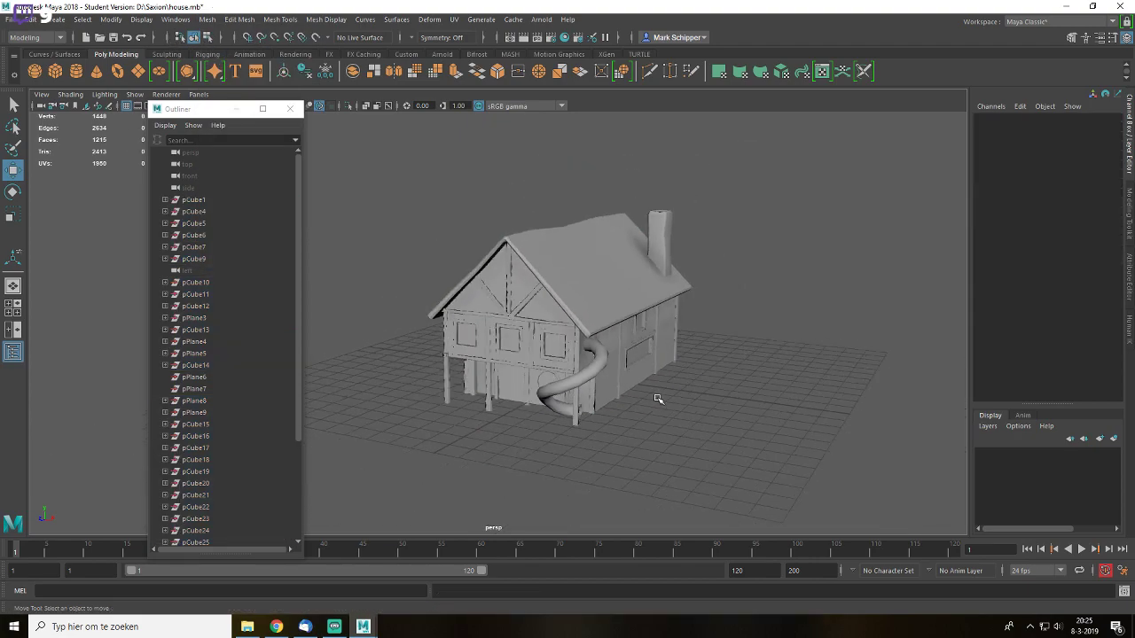
{"action": "left_click", "coordinate": [514, 339]}
{"action": "key", "text": "f"}
{"action": "left_click_drag", "start_coordinate": [676, 373], "coordinate": [728, 364], "text": "alt"}
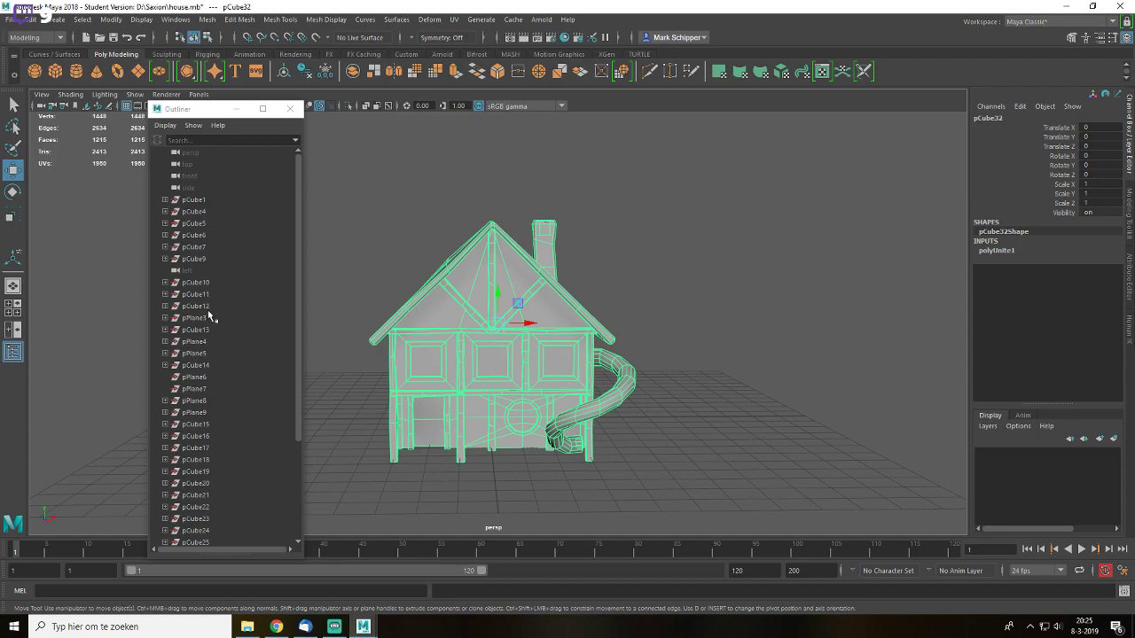
{"action": "scroll", "coordinate": [213, 342], "scroll_direction": "down", "scroll_amount": 5}
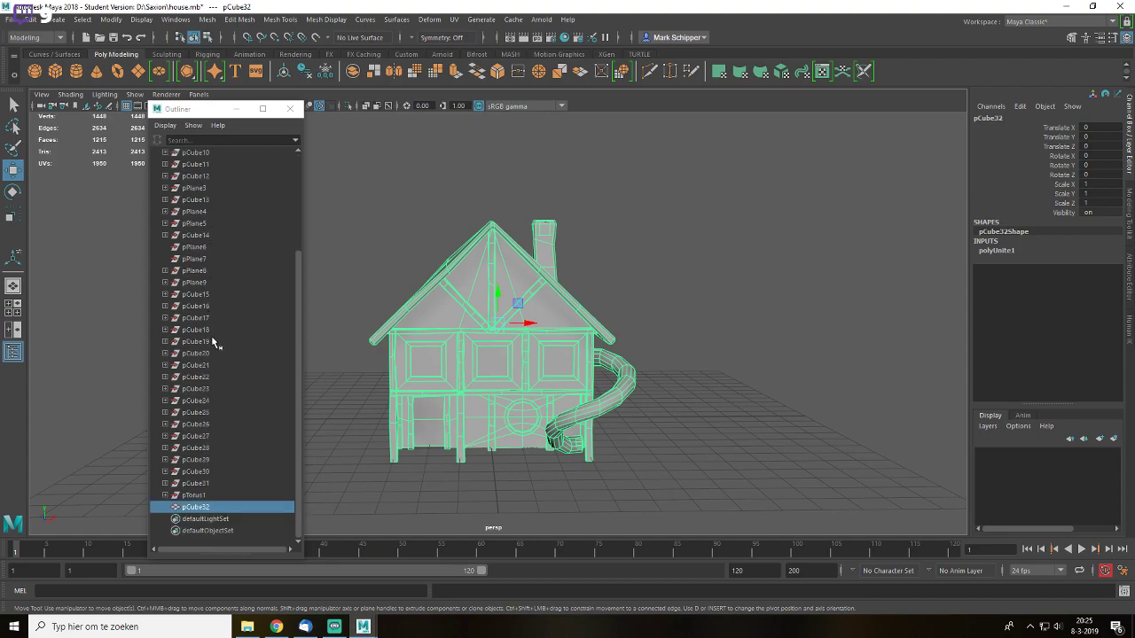
{"action": "left_click", "coordinate": [648, 450]}
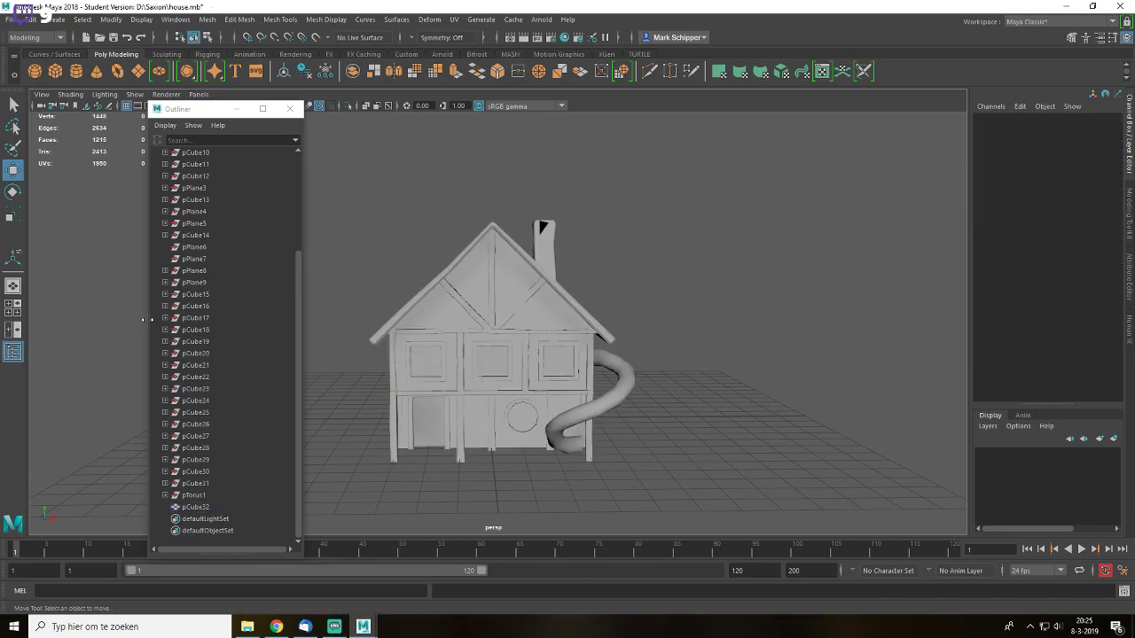
{"action": "left_click", "coordinate": [221, 329]}
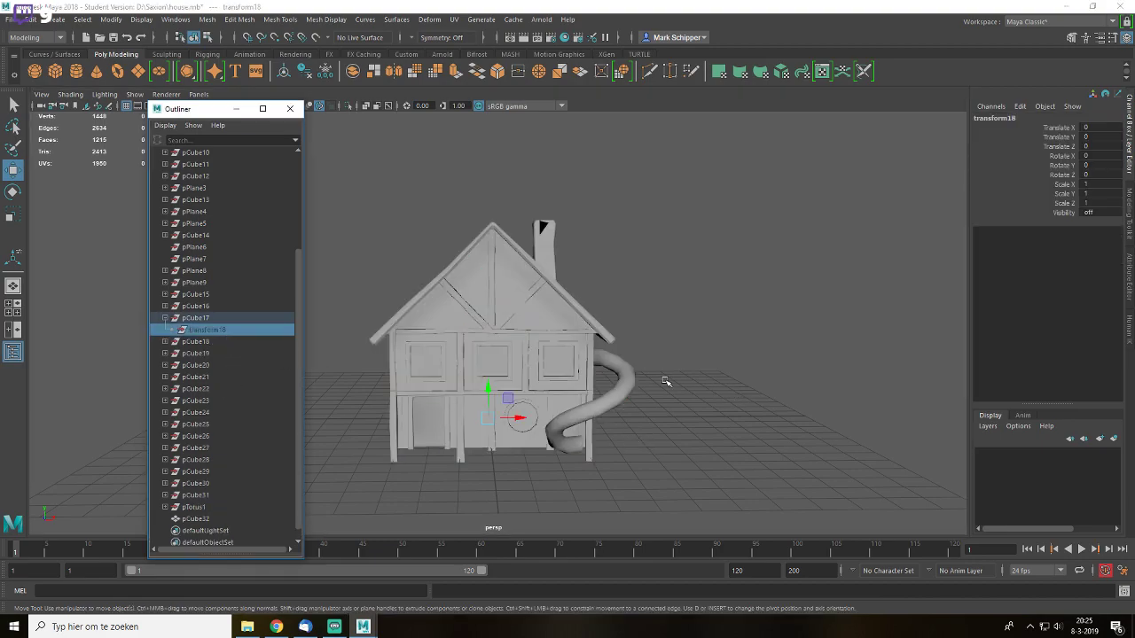
{"action": "left_click", "coordinate": [164, 318]}
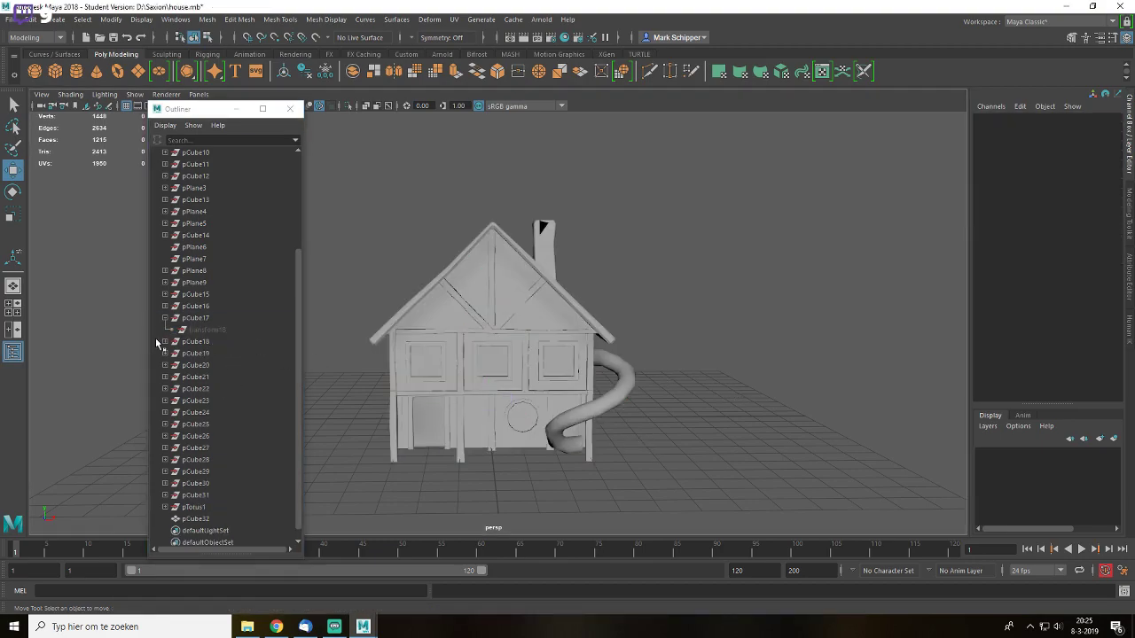
{"action": "left_click", "coordinate": [201, 331]}
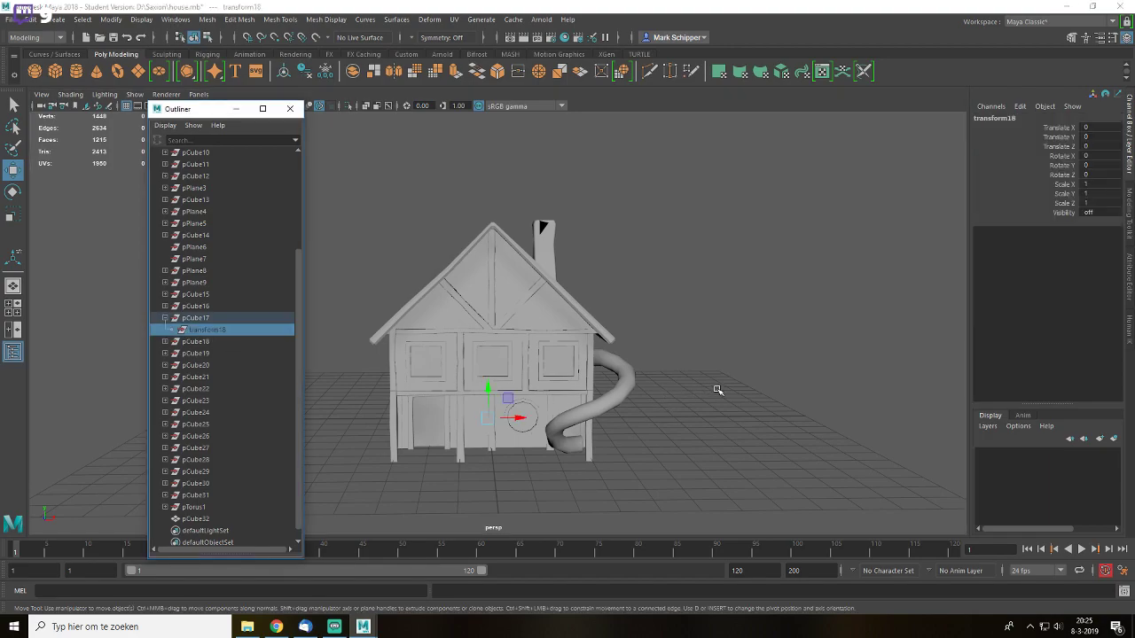
{"action": "left_click", "coordinate": [717, 390]}
{"action": "left_click", "coordinate": [232, 320]}
{"action": "left_click", "coordinate": [653, 338]}
- Move the Outliner clear of the house and delete the combined mesh's construction history
{"action": "scroll", "coordinate": [525, 362], "scroll_direction": "up", "scroll_amount": 2}
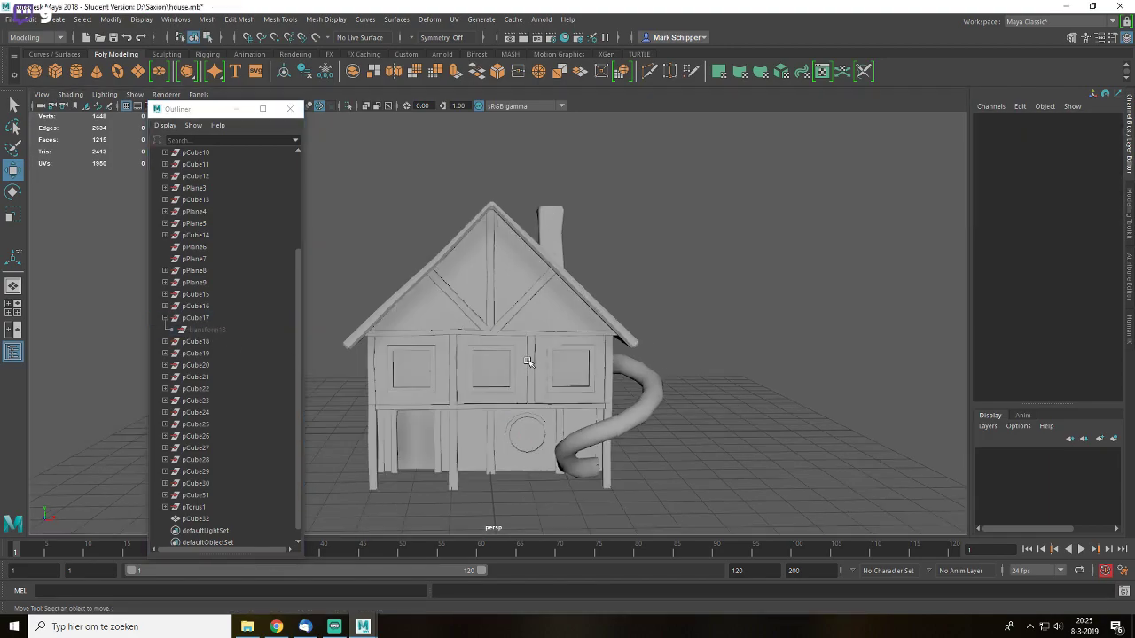
{"action": "left_click_drag", "start_coordinate": [525, 361], "coordinate": [571, 380], "text": "alt"}
{"action": "left_click", "coordinate": [571, 380]}
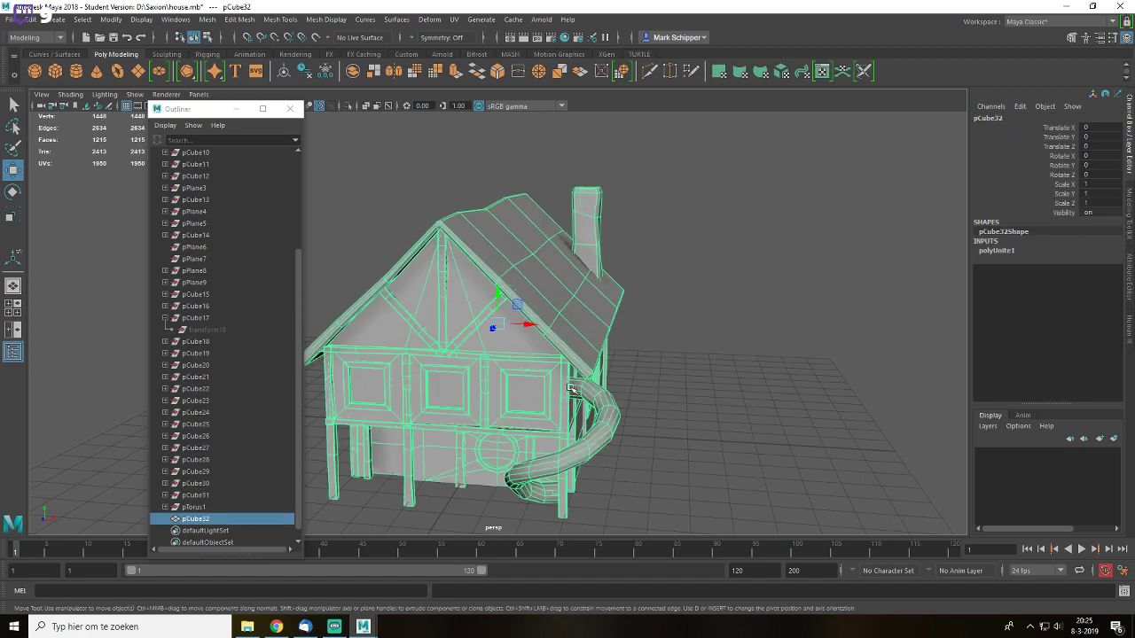
{"action": "left_click", "coordinate": [33, 19]}
{"action": "mouse_move", "coordinate": [122, 171]}
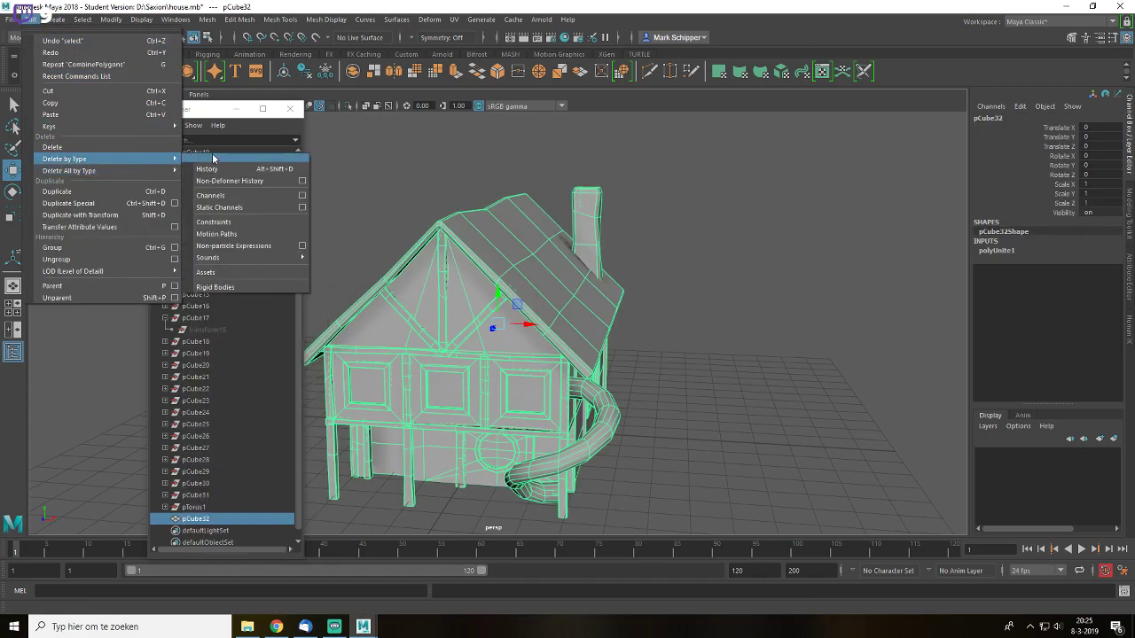
{"action": "left_click", "coordinate": [213, 111]}
{"action": "left_click_drag", "start_coordinate": [204, 111], "coordinate": [730, 120]}
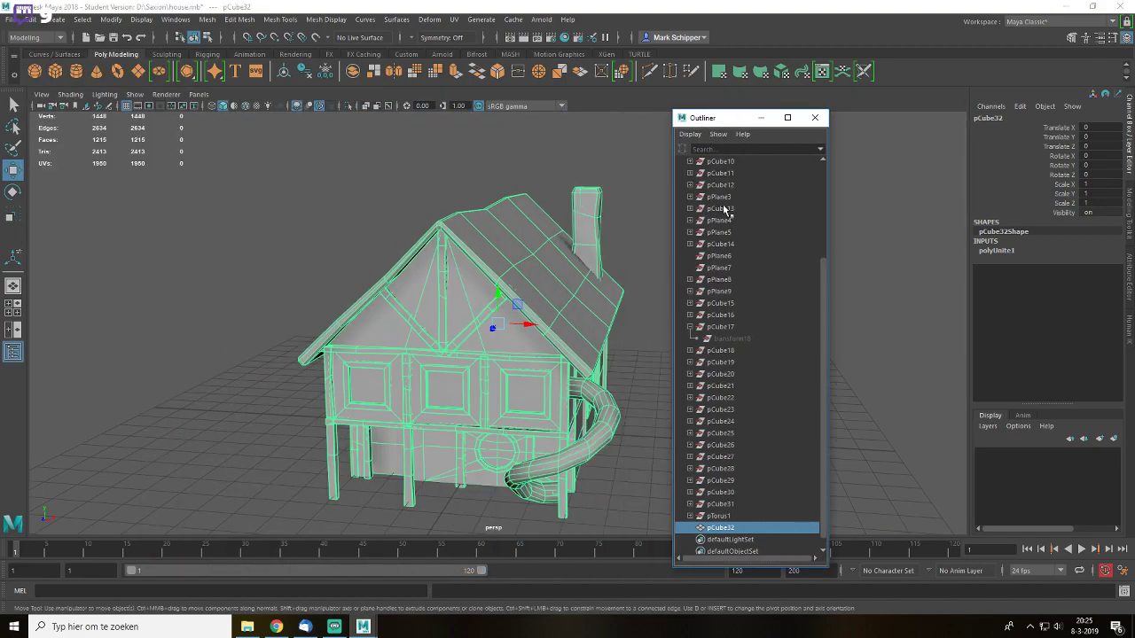
{"action": "left_click", "coordinate": [33, 18]}
{"action": "mouse_move", "coordinate": [98, 160]}
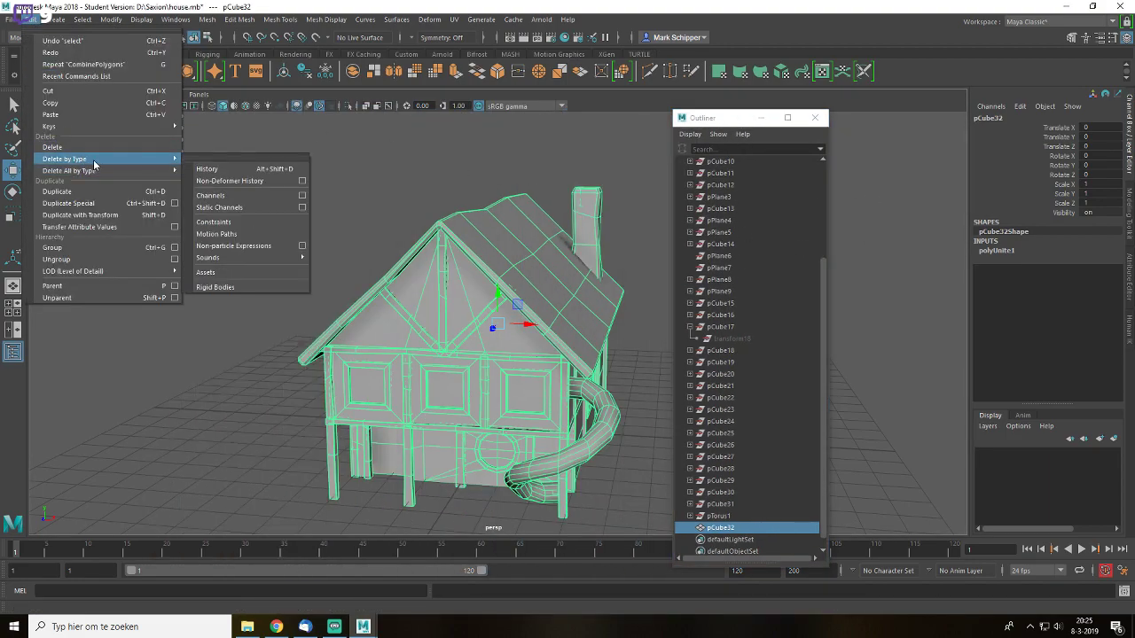
{"action": "left_click", "coordinate": [226, 172]}
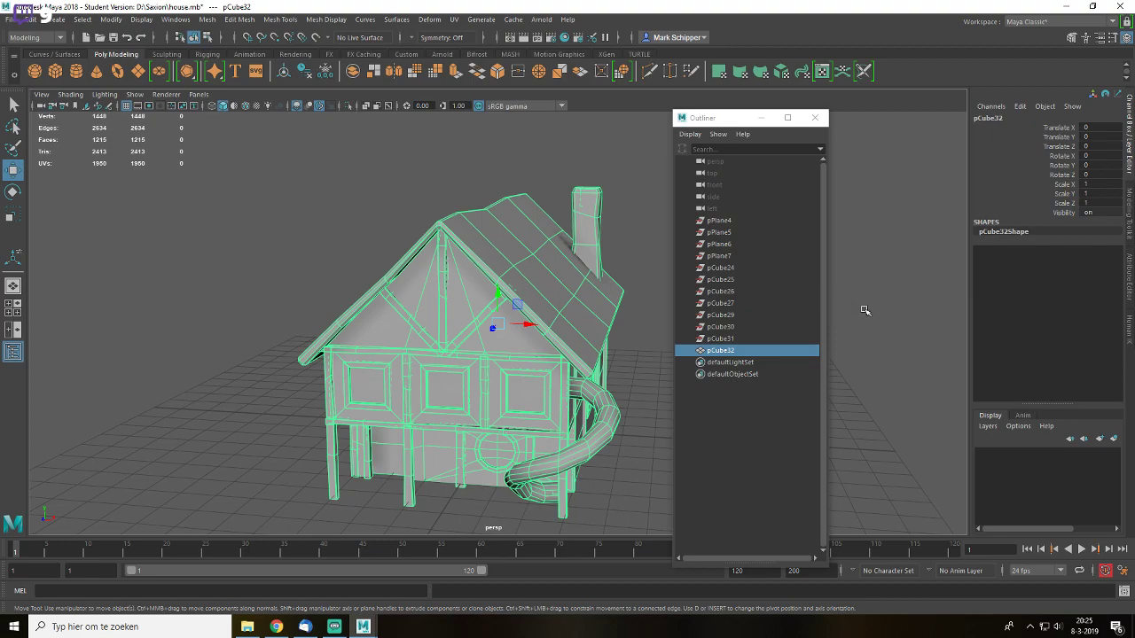
- Inspect the leftover group pPlane4 in the scene, then reselect the combined house mesh
{"action": "left_click", "coordinate": [860, 311]}
{"action": "left_click", "coordinate": [722, 221]}
{"action": "key", "text": "f"}
{"action": "left_click_drag", "start_coordinate": [488, 336], "coordinate": [474, 318], "text": "alt"}
{"action": "scroll", "coordinate": [529, 331], "scroll_direction": "down", "scroll_amount": 10}
{"action": "left_click", "coordinate": [514, 347]}
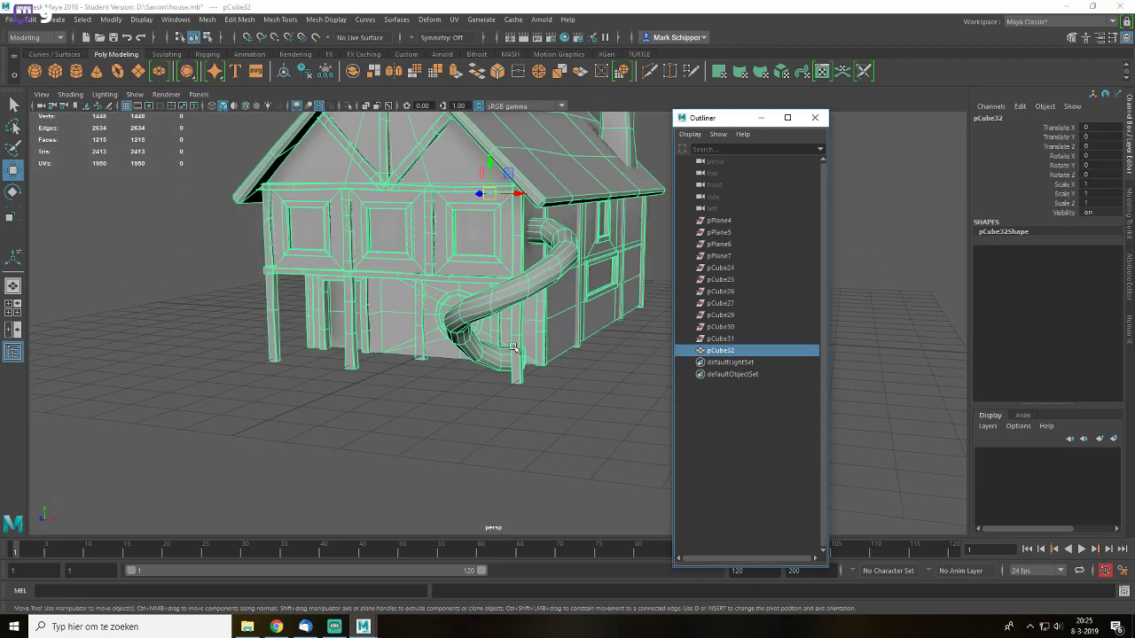
- Try deleting the leftover groups from pPlane4 through pCube31, keeping only the combined house mesh in the scene
{"action": "left_click", "coordinate": [726, 220]}
{"action": "left_click", "coordinate": [731, 328], "text": "shift"}
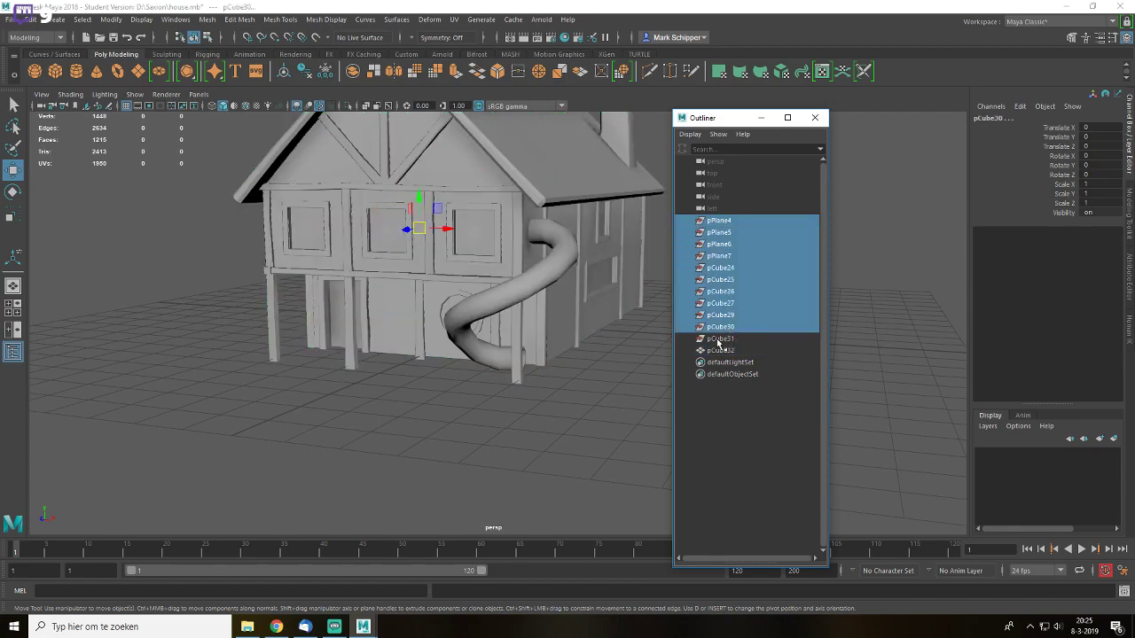
{"action": "key", "text": "Delete"}
{"action": "left_click", "coordinate": [716, 220]}
{"action": "key", "text": "Delete"}
{"action": "scroll", "coordinate": [562, 360], "scroll_direction": "down", "scroll_amount": 4}
{"action": "left_click_drag", "start_coordinate": [562, 360], "coordinate": [603, 430], "text": "alt"}
{"action": "left_click", "coordinate": [572, 361]}
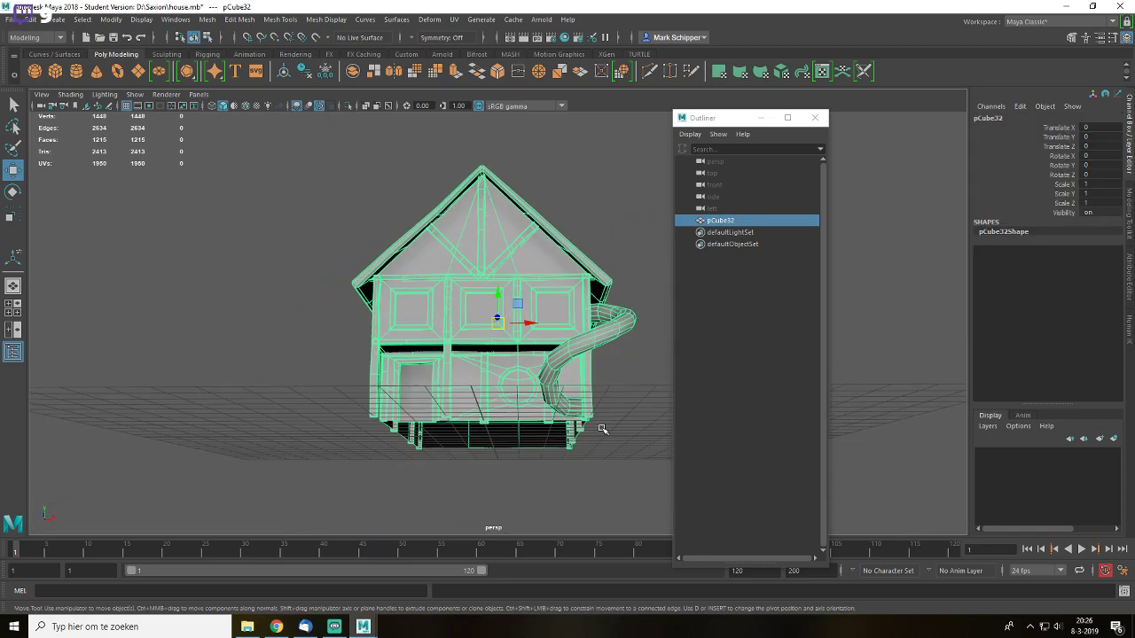
- Undo the deletion of the leftover groups and the history deletion on the combined house
{"action": "key", "text": "ctrl+z"}
{"action": "key", "text": "ctrl+z"}
{"action": "key", "text": "ctrl+z"}
{"action": "key", "text": "ctrl+z"}
{"action": "key", "text": "ctrl+z"}
{"action": "key", "text": "ctrl+z"}
{"action": "key", "text": "ctrl+z"}
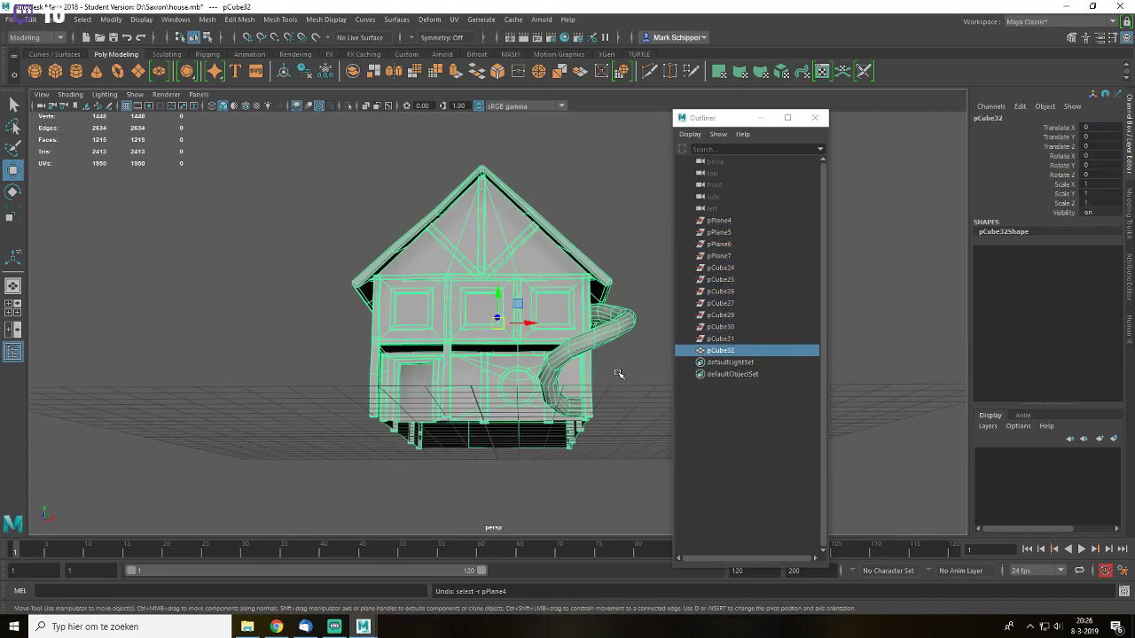
{"action": "key", "text": "ctrl+z"}
{"action": "key", "text": "ctrl+z"}
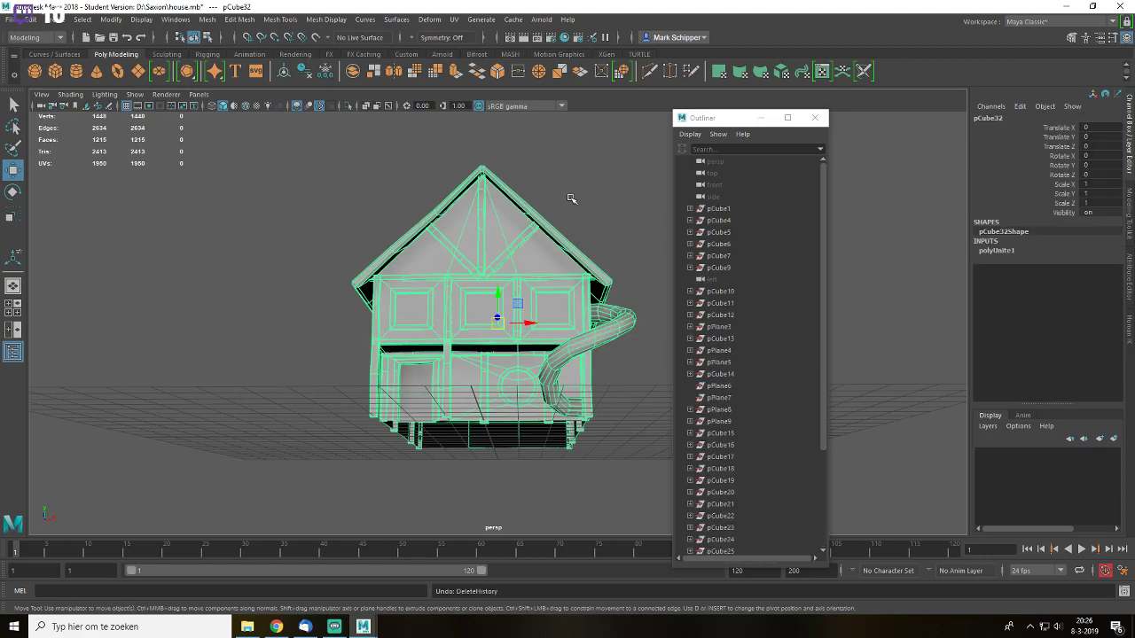
- Delete the construction history of the combined house mesh again
{"action": "left_click", "coordinate": [33, 19]}
{"action": "left_click", "coordinate": [207, 181]}
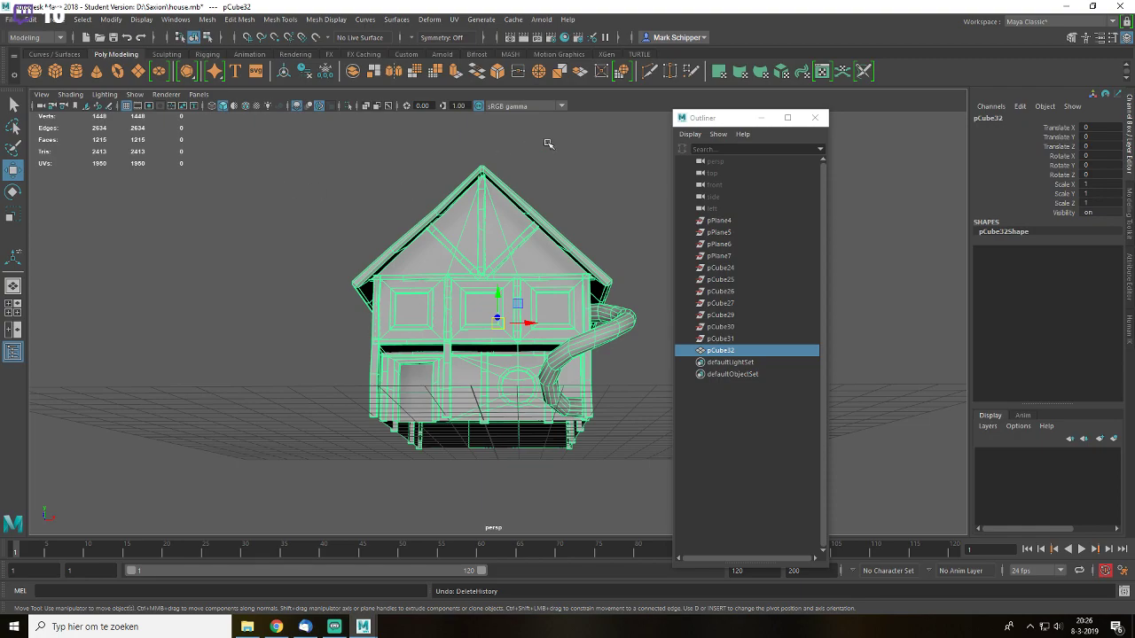
{"action": "left_click", "coordinate": [543, 144]}
- Delete the leftover groups pPlane4 through pCube31 and reselect the combined house mesh
{"action": "left_click", "coordinate": [719, 220]}
{"action": "left_click", "coordinate": [729, 339], "text": "shift"}
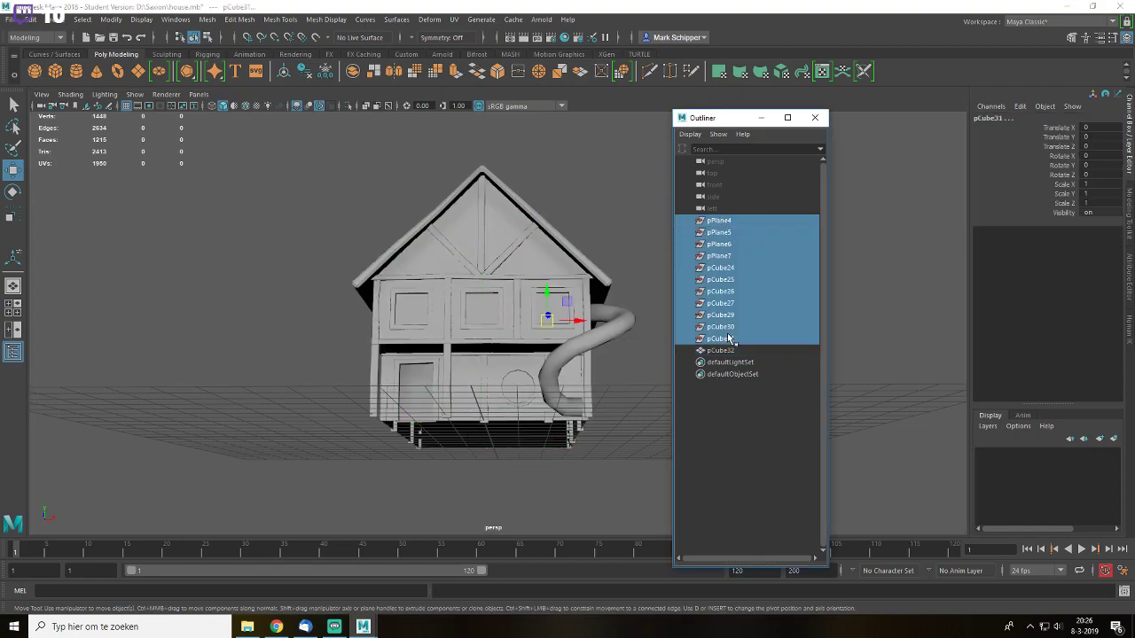
{"action": "key", "text": "Delete"}
{"action": "left_click_drag", "start_coordinate": [585, 267], "coordinate": [535, 292], "text": "alt"}
{"action": "left_click", "coordinate": [534, 293]}
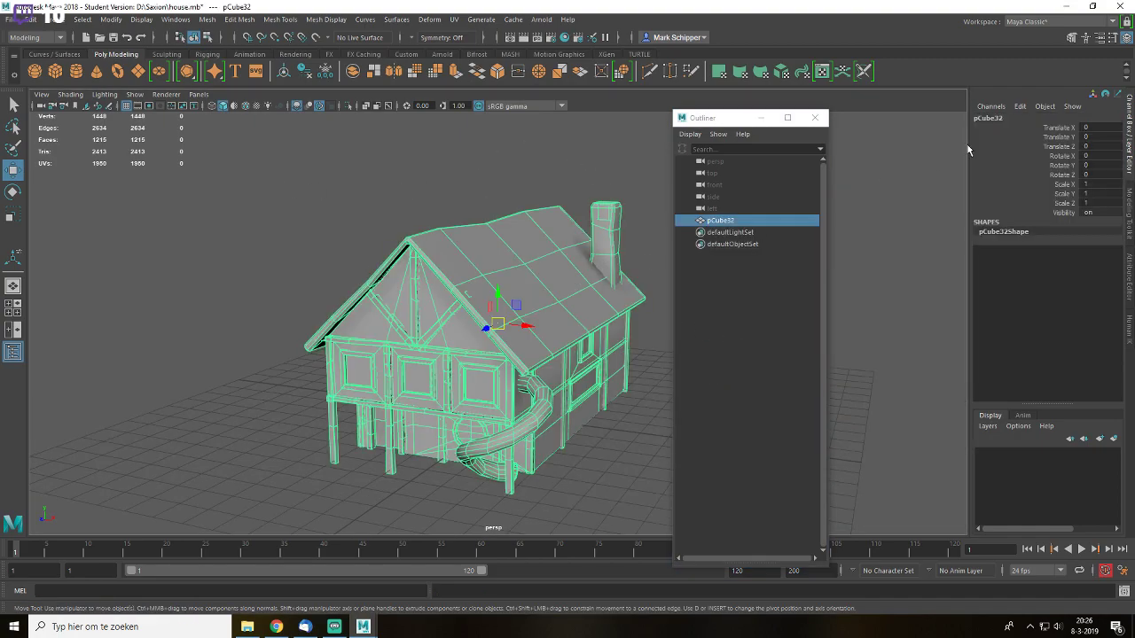
- Rename the combined house mesh Waterslide_house
{"action": "left_click", "coordinate": [991, 118]}
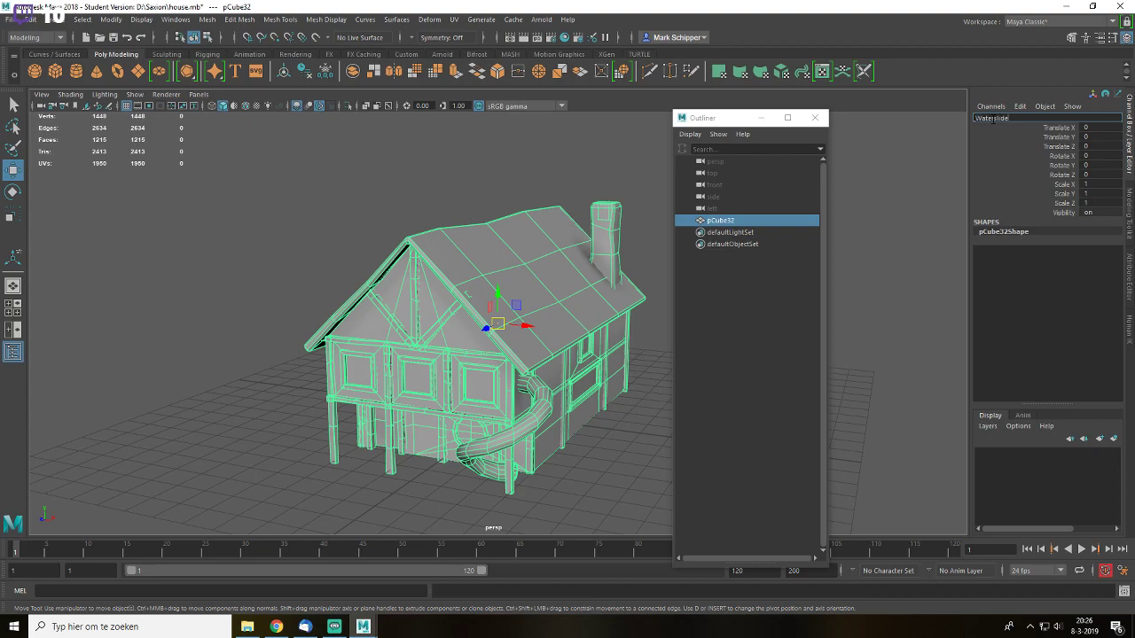
{"action": "type", "text": "Waterslide_house"}
{"action": "key", "text": "Return"}
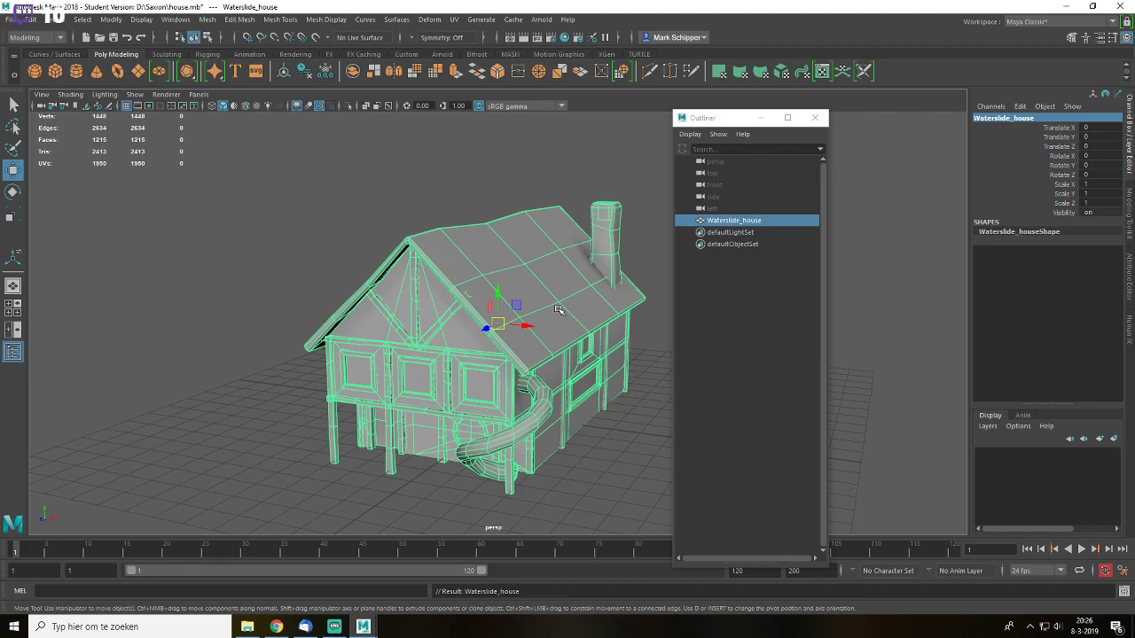
- Inspect the renamed house mesh from the front and side, deselecting and reselecting it as one object
{"action": "scroll", "coordinate": [558, 309], "scroll_direction": "down", "scroll_amount": 1}
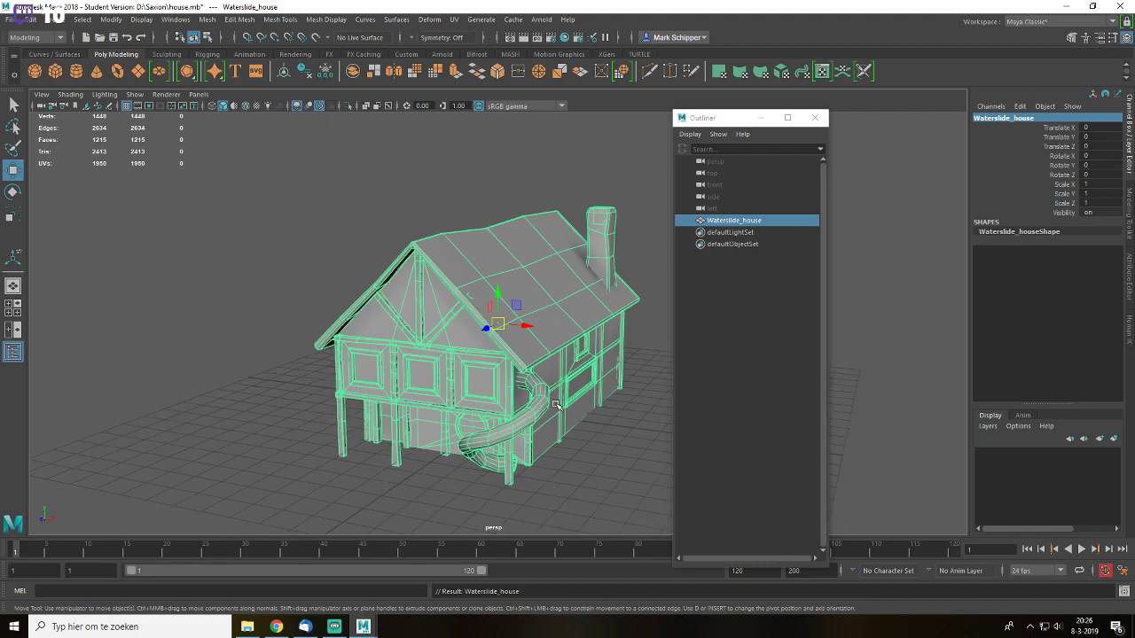
{"action": "left_click_drag", "start_coordinate": [578, 326], "coordinate": [548, 294], "text": "alt"}
{"action": "left_click", "coordinate": [517, 194]}
{"action": "left_click", "coordinate": [512, 306]}
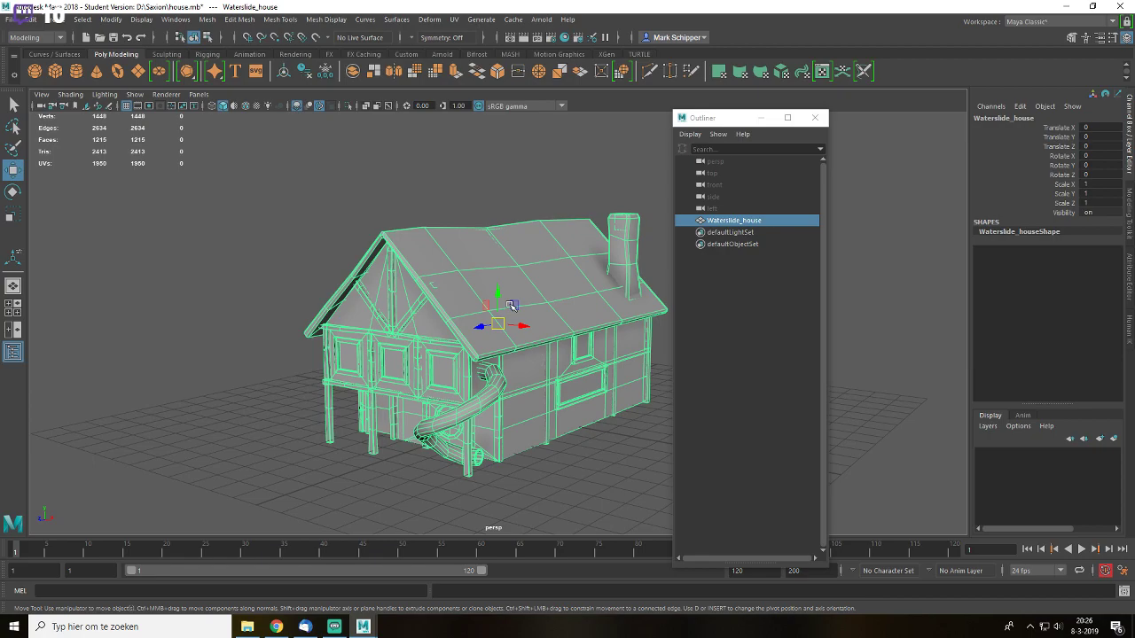
{"action": "scroll", "coordinate": [512, 306], "scroll_direction": "up", "scroll_amount": 3}
{"action": "scroll", "coordinate": [511, 306], "scroll_direction": "down", "scroll_amount": 3}
{"action": "left_click_drag", "start_coordinate": [512, 306], "coordinate": [517, 301], "text": "alt"}
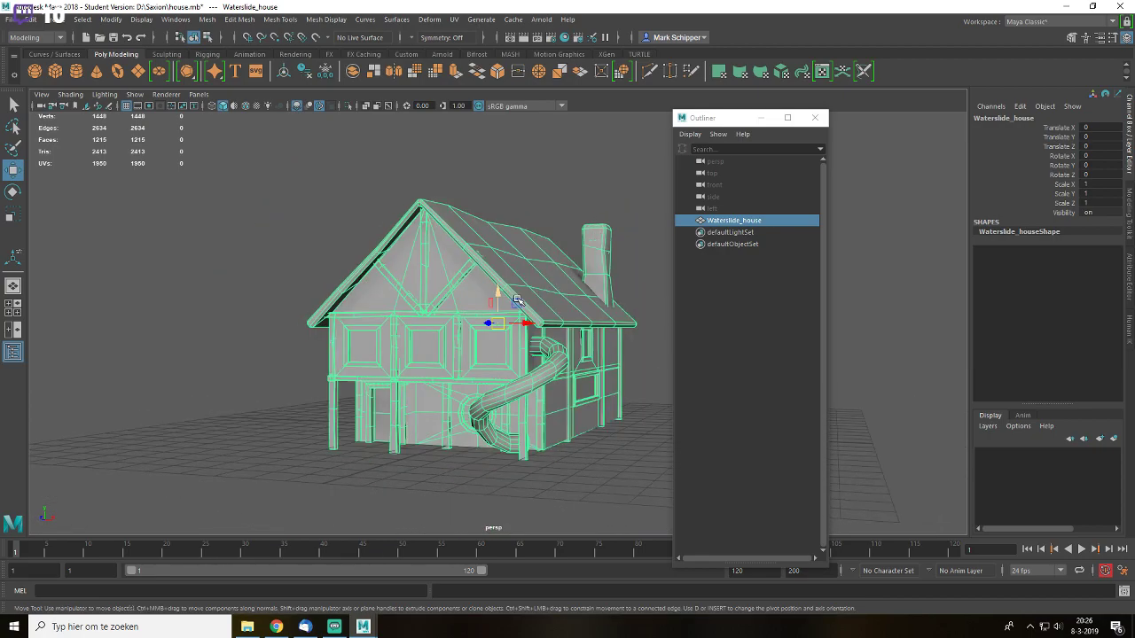
- Switch the house to face selection, close the Outliner, and select all faces of the chimney
{"action": "right_click_drag", "start_coordinate": [529, 263], "coordinate": [532, 293]}
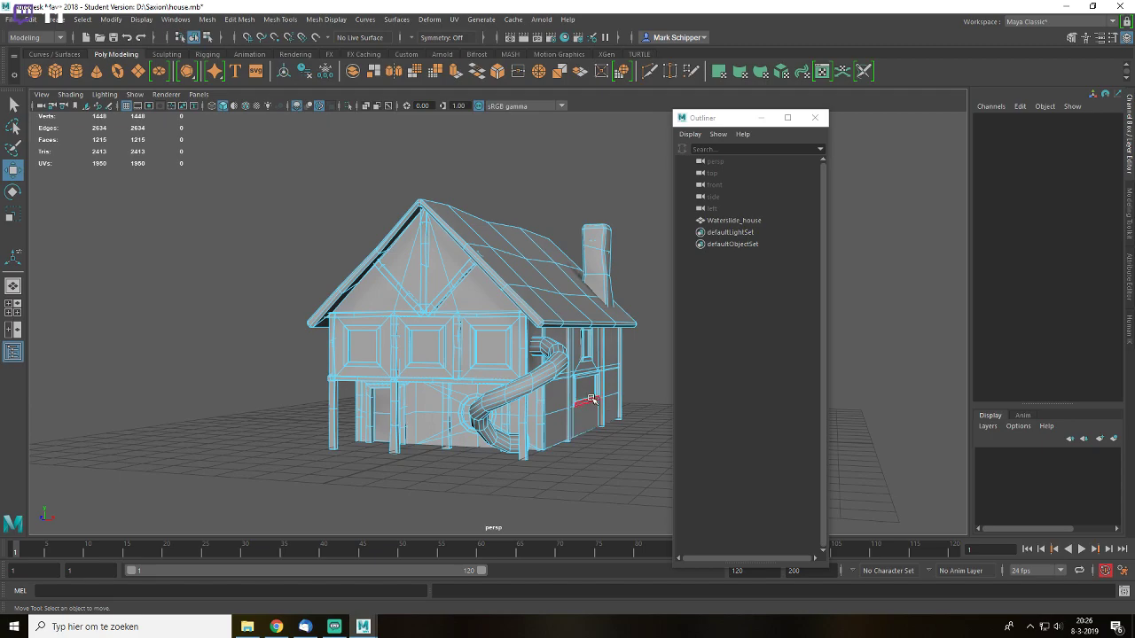
{"action": "left_click", "coordinate": [815, 117]}
{"action": "scroll", "coordinate": [646, 354], "scroll_direction": "up", "scroll_amount": 2}
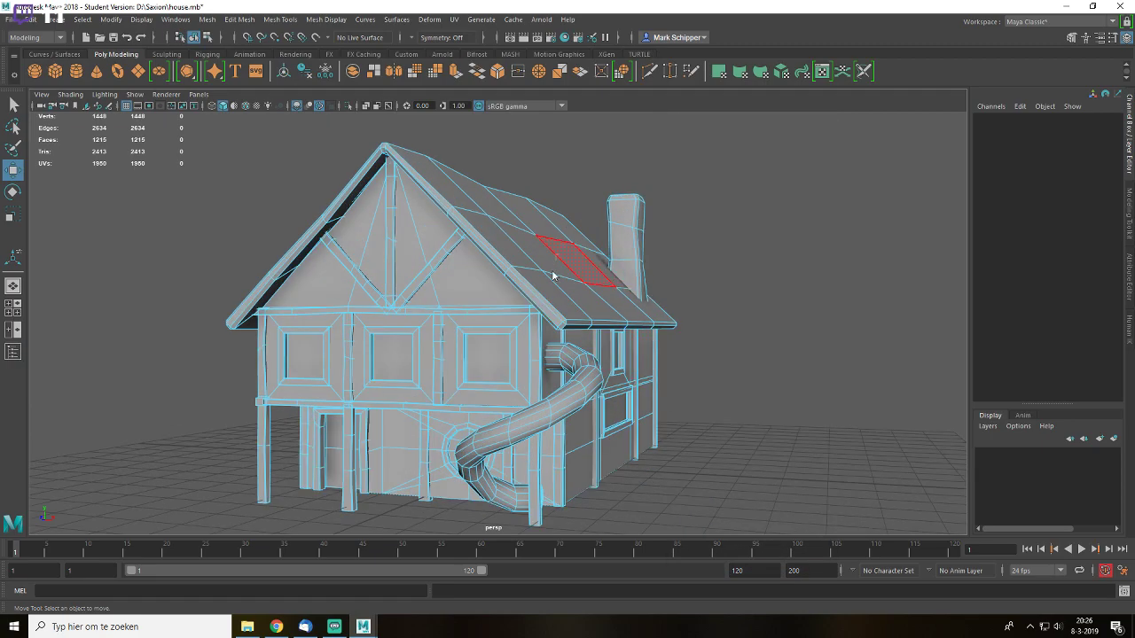
{"action": "left_click_drag", "start_coordinate": [760, 355], "coordinate": [679, 355], "text": "alt"}
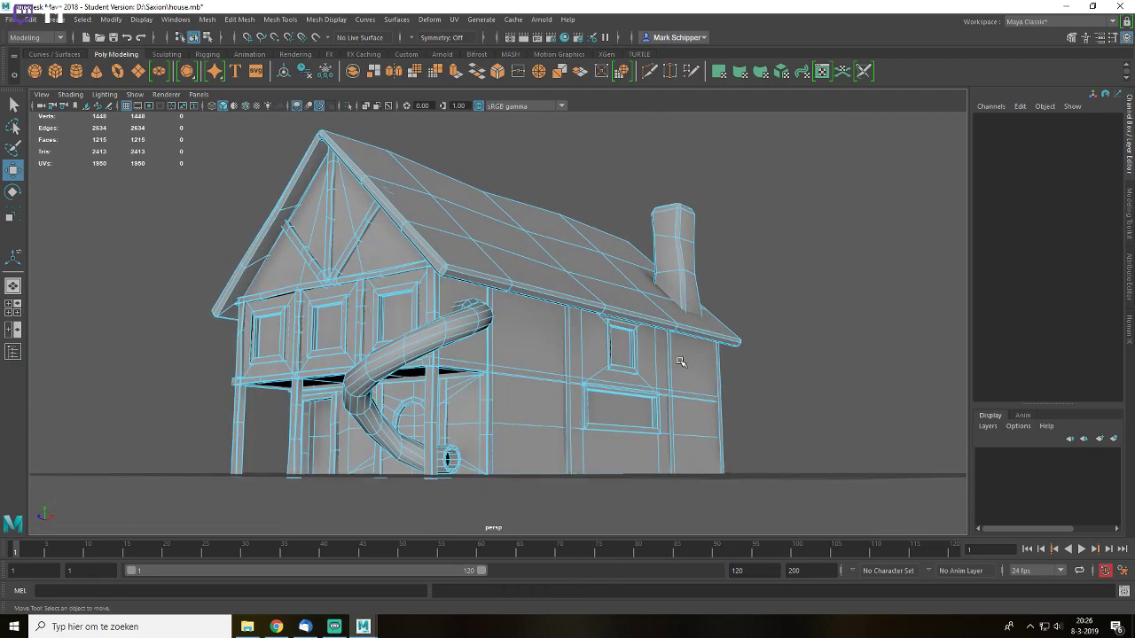
{"action": "double_click", "coordinate": [570, 282]}
{"action": "key", "text": "f"}
{"action": "left_click_drag", "start_coordinate": [672, 329], "coordinate": [674, 356], "text": "alt"}
{"action": "double_click", "coordinate": [703, 276]}
{"action": "key", "text": "f"}
{"action": "left_click_drag", "start_coordinate": [621, 432], "coordinate": [578, 382], "text": "alt"}
{"action": "middle_click_drag", "start_coordinate": [581, 390], "coordinate": [674, 281], "text": "alt"}
{"action": "scroll", "coordinate": [673, 280], "scroll_direction": "down", "scroll_amount": 3}
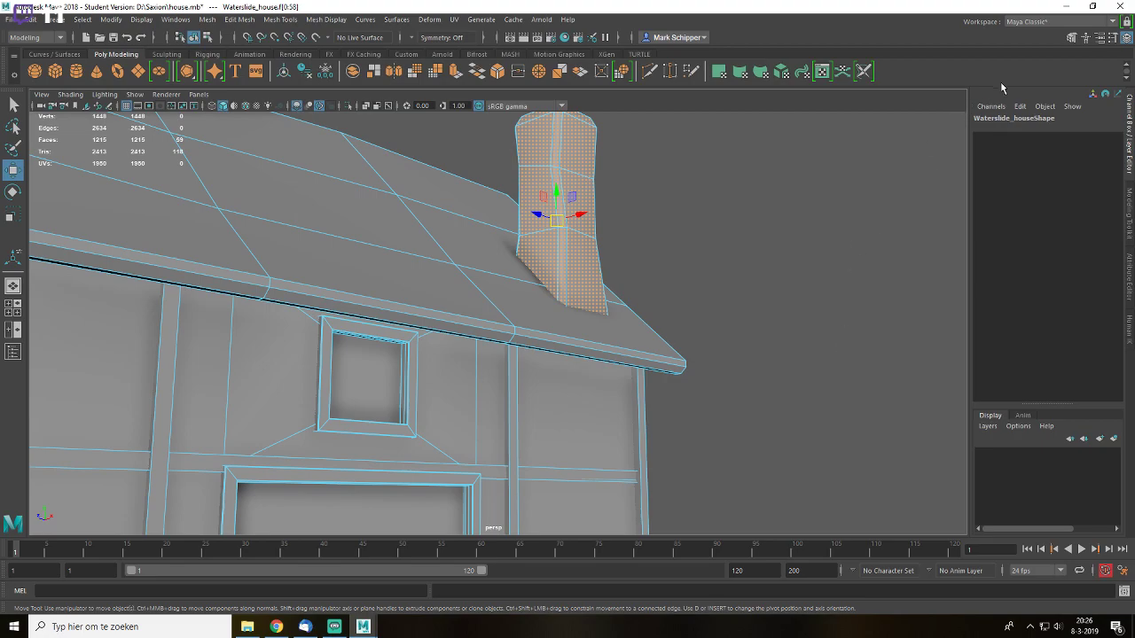
- Separate the house mesh into its individual parts and select the chimney piece on its own
{"action": "left_click", "coordinate": [1071, 38]}
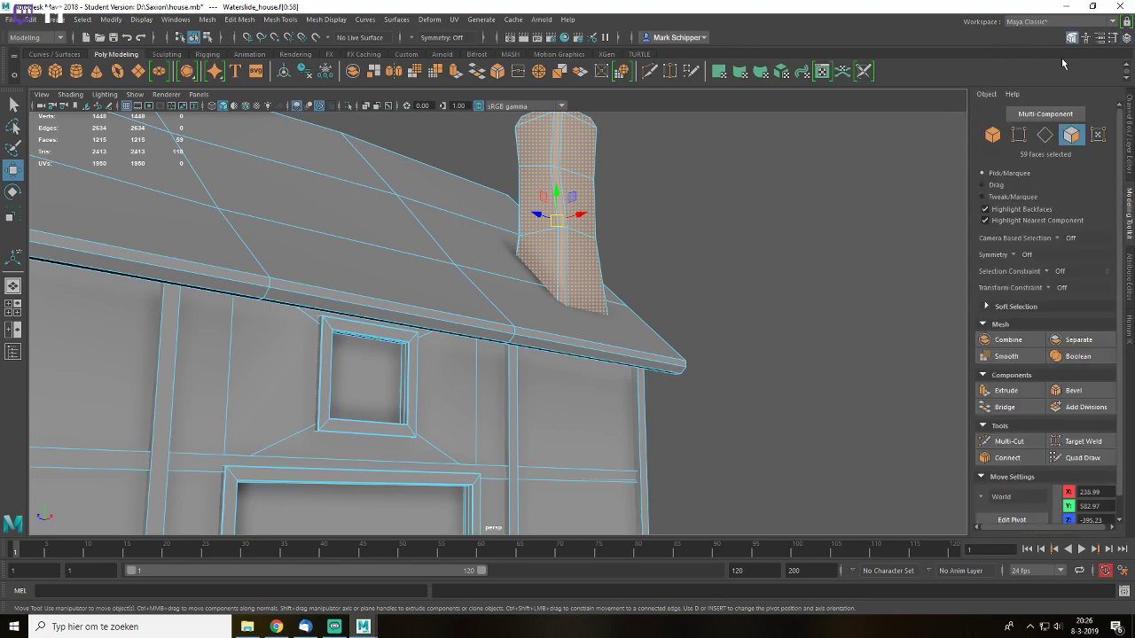
{"action": "left_click", "coordinate": [1077, 341]}
{"action": "left_click", "coordinate": [598, 210]}
{"action": "key", "text": "f"}
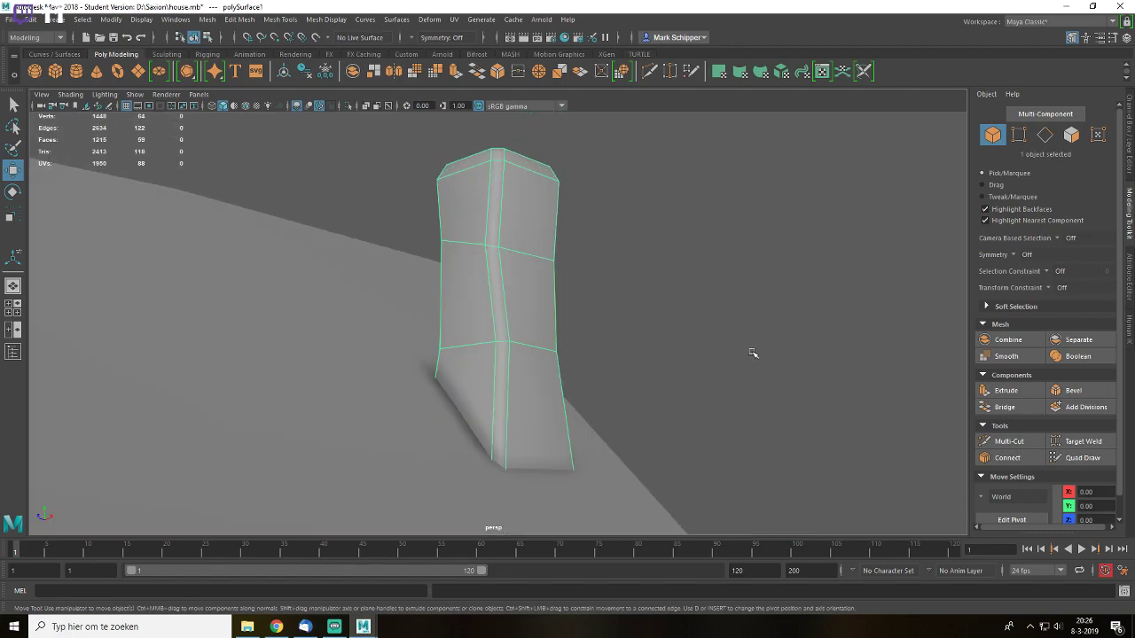
- Undo the separation of the house mesh and the selections made on its pieces
{"action": "scroll", "coordinate": [729, 364], "scroll_direction": "down", "scroll_amount": 5}
{"action": "left_click_drag", "start_coordinate": [697, 358], "coordinate": [570, 388], "text": "alt"}
{"action": "left_click", "coordinate": [570, 388]}
{"action": "middle_click_drag", "start_coordinate": [570, 387], "coordinate": [644, 330], "text": "alt"}
{"action": "scroll", "coordinate": [644, 331], "scroll_direction": "down", "scroll_amount": 5}
{"action": "key", "text": "ctrl+z"}
{"action": "key", "text": "ctrl+z"}
{"action": "key", "text": "ctrl+z"}
{"action": "key", "text": "ctrl+z"}
{"action": "key", "text": "ctrl+z"}
{"action": "key", "text": "ctrl+z"}
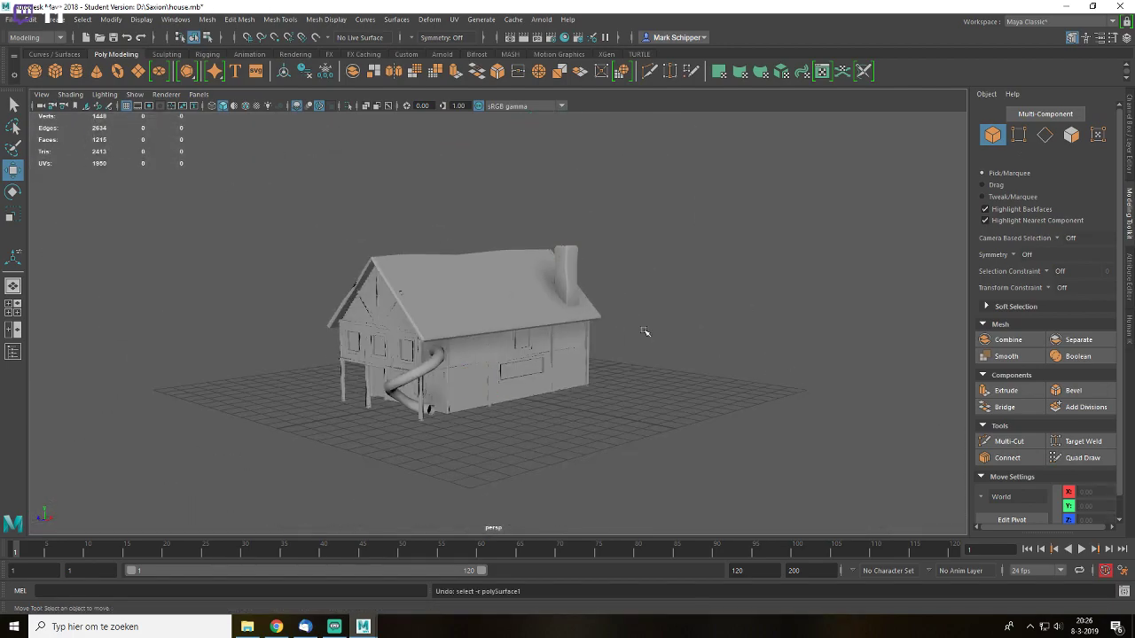
- Return the house to object mode and examine it as a whole, leaving it deselected
{"action": "scroll", "coordinate": [645, 330], "scroll_direction": "up", "scroll_amount": 5}
{"action": "right_click_drag", "start_coordinate": [572, 237], "coordinate": [626, 222]}
{"action": "scroll", "coordinate": [558, 304], "scroll_direction": "down", "scroll_amount": 4}
{"action": "left_click", "coordinate": [557, 304]}
{"action": "left_click", "coordinate": [782, 299]}
{"action": "scroll", "coordinate": [630, 326], "scroll_direction": "up", "scroll_amount": 5}
{"action": "mouse_move", "coordinate": [627, 326]}
{"action": "left_mouse_down", "text": "alt"}
{"action": "mouse_move", "coordinate": [830, 309]}
{"action": "mouse_move", "coordinate": [621, 314]}
{"action": "mouse_move", "coordinate": [640, 326]}
{"action": "mouse_move", "coordinate": [542, 332]}
{"action": "mouse_move", "coordinate": [629, 334]}
{"action": "left_mouse_up", "text": "alt"}
{"action": "scroll", "coordinate": [616, 314], "scroll_direction": "down", "scroll_amount": 5}
{"action": "left_click", "coordinate": [602, 314]}
{"action": "left_click", "coordinate": [739, 312]}
{"action": "left_click", "coordinate": [630, 335]}
{"action": "left_click", "coordinate": [780, 308]}
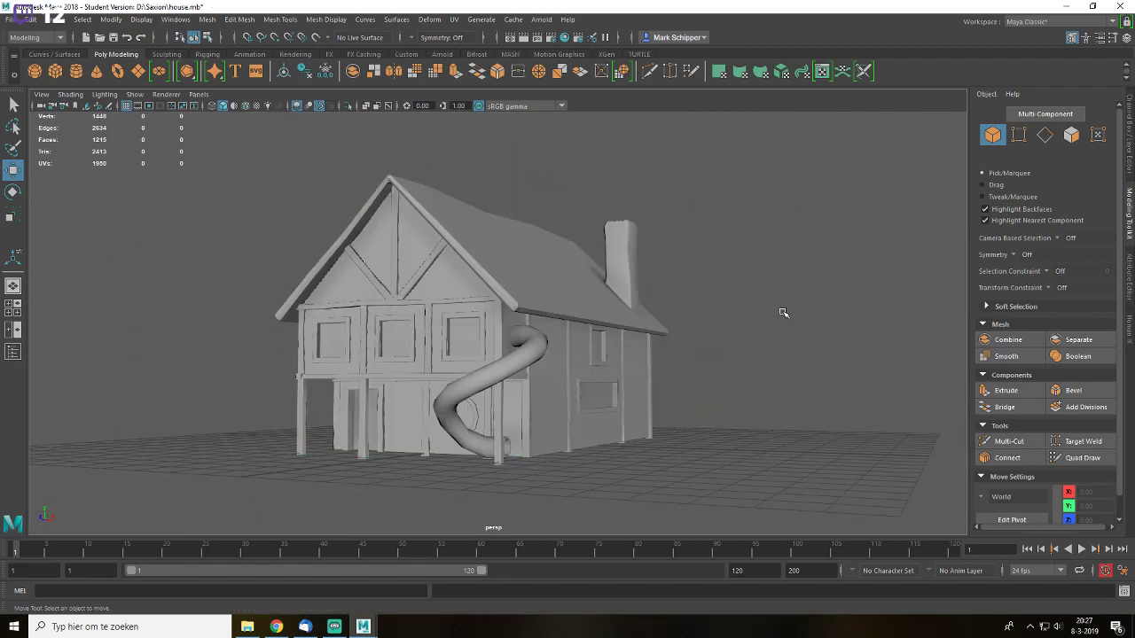
- Save the current house scene and open the recent file House_6.mb, accepting the student version notice
{"action": "key", "text": "ctrl+s"}
{"action": "key", "text": "Return"}
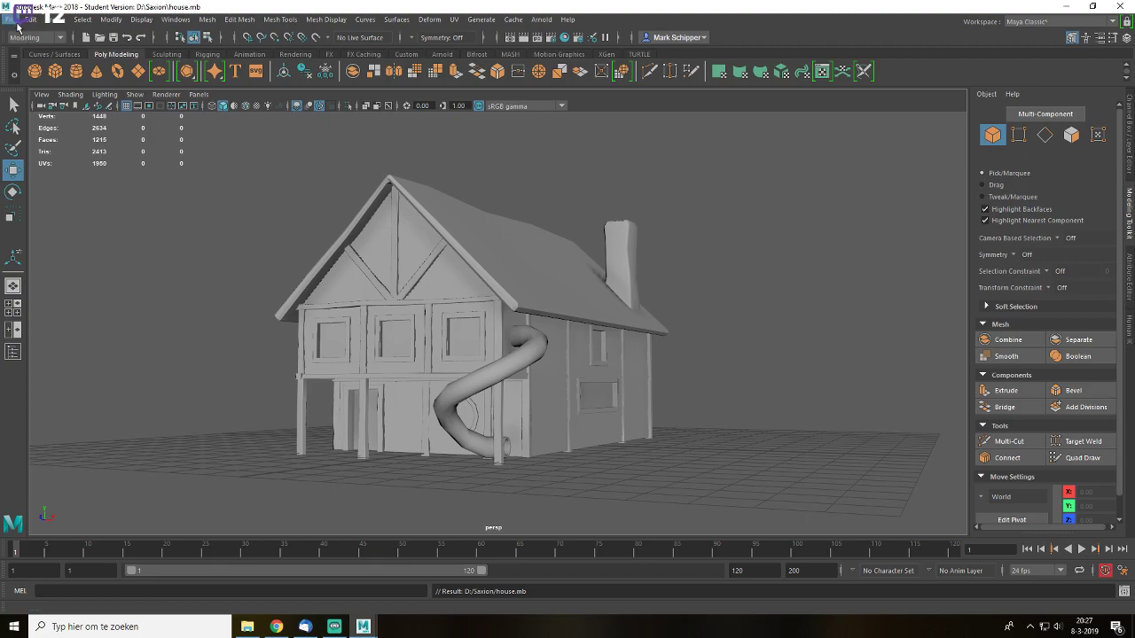
{"action": "left_click", "coordinate": [15, 24]}
{"action": "mouse_move", "coordinate": [165, 417]}
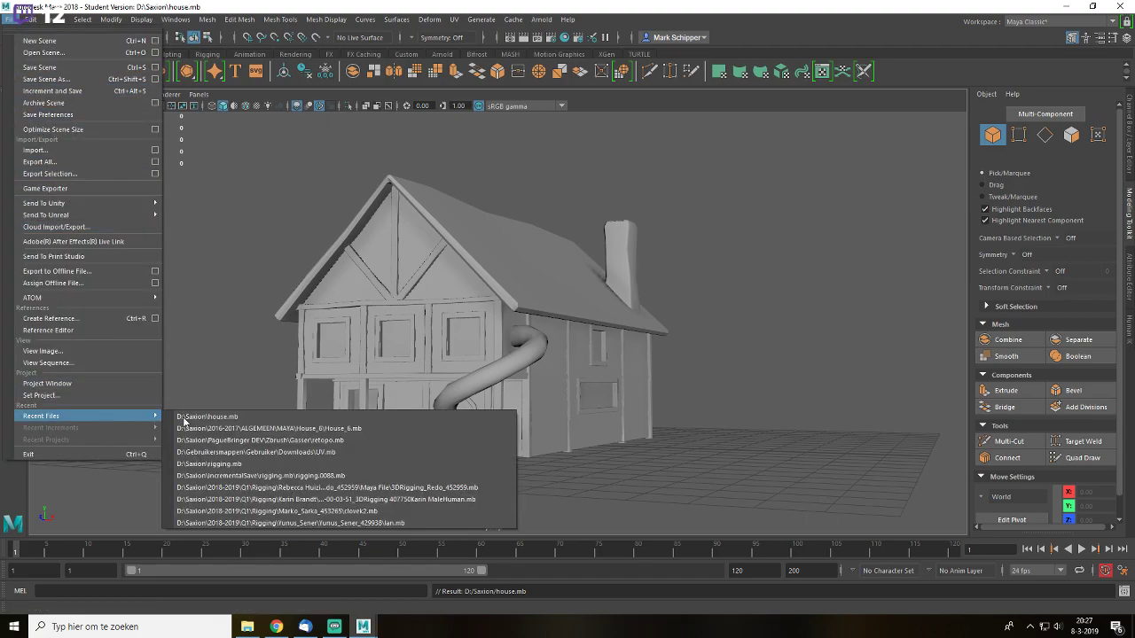
{"action": "left_click", "coordinate": [229, 429]}
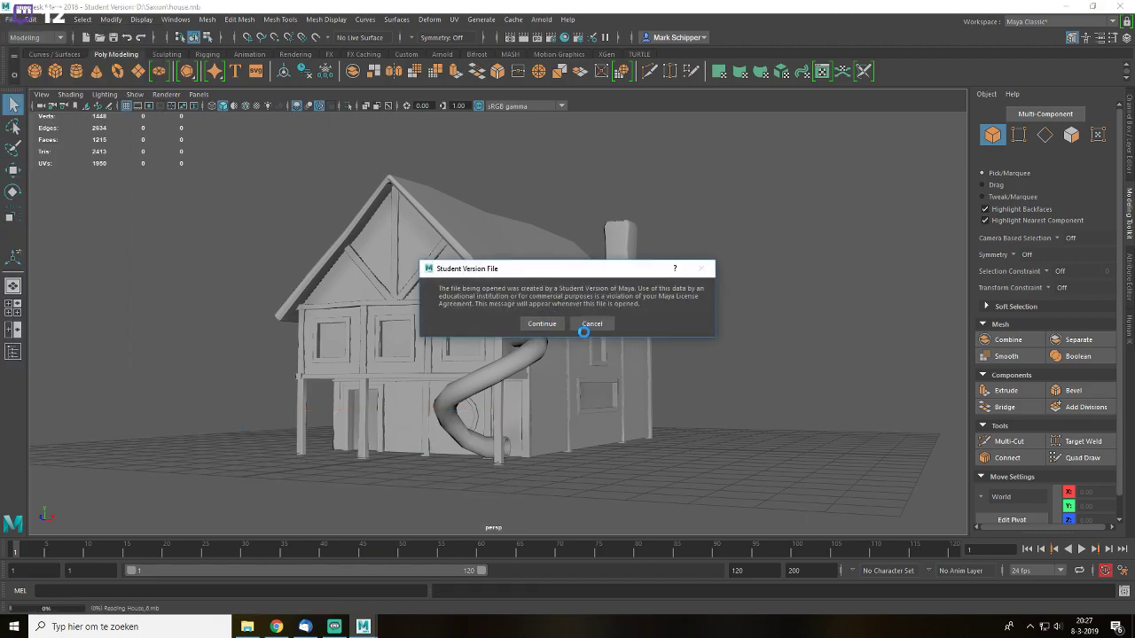
{"action": "left_click", "coordinate": [542, 323]}
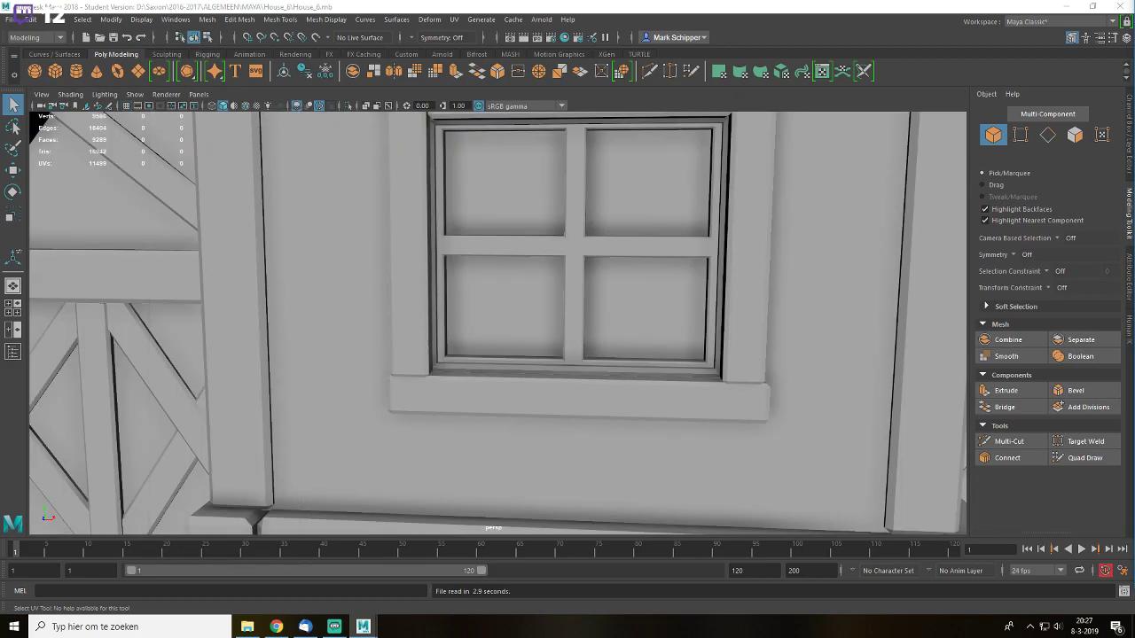
- Examine the House_6 model from several angles, including its corner tower, windows, timber framing and stone base
{"action": "right_click_drag", "start_coordinate": [768, 326], "coordinate": [642, 333], "text": "alt"}
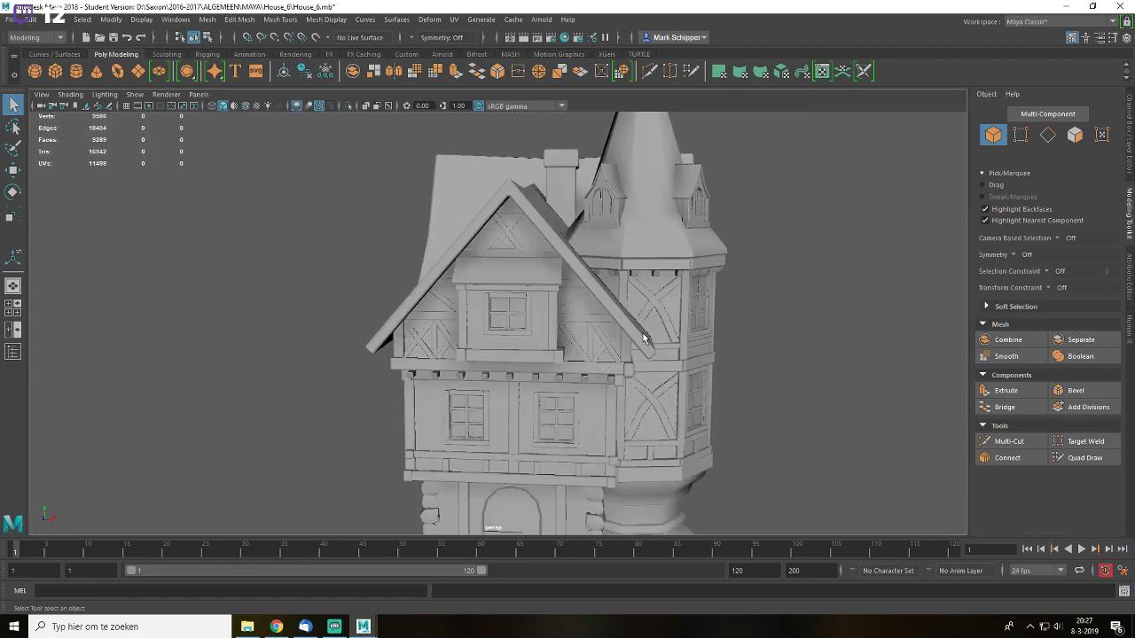
{"action": "left_click_drag", "start_coordinate": [681, 318], "coordinate": [599, 359], "text": "alt"}
{"action": "middle_click_drag", "start_coordinate": [652, 403], "coordinate": [658, 317], "text": "alt"}
{"action": "scroll", "coordinate": [658, 316], "scroll_direction": "up", "scroll_amount": 5}
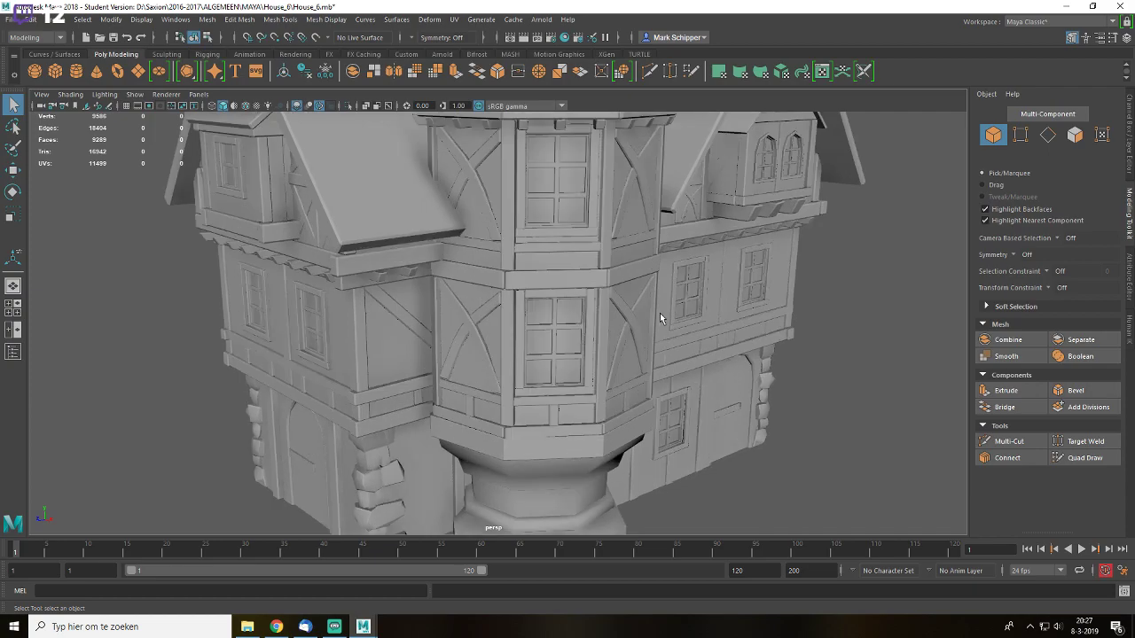
{"action": "mouse_move", "coordinate": [706, 325]}
{"action": "left_mouse_down", "text": "alt"}
{"action": "mouse_move", "coordinate": [578, 289]}
{"action": "mouse_move", "coordinate": [718, 316]}
{"action": "mouse_move", "coordinate": [704, 321]}
{"action": "left_mouse_up", "text": "alt"}
{"action": "scroll", "coordinate": [732, 320], "scroll_direction": "up", "scroll_amount": 3}
{"action": "middle_click_drag", "start_coordinate": [613, 444], "coordinate": [608, 313], "text": "alt"}
{"action": "scroll", "coordinate": [608, 313], "scroll_direction": "up", "scroll_amount": 5}
{"action": "left_click", "coordinate": [641, 274]}
{"action": "key", "text": "f"}
{"action": "left_click_drag", "start_coordinate": [587, 322], "coordinate": [552, 324], "text": "alt"}
{"action": "left_click", "coordinate": [741, 392]}
{"action": "left_click_drag", "start_coordinate": [523, 257], "coordinate": [411, 219], "text": "alt"}
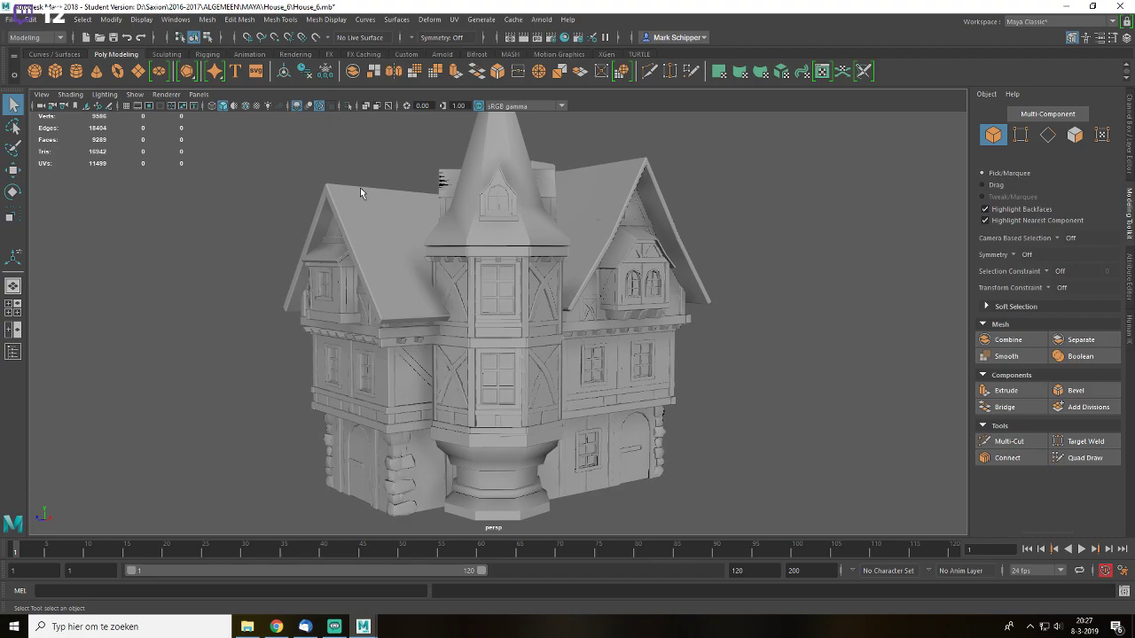
- Open house_5.mb from the House_5 folder in the MAYA bookmark, accepting the student version notice
{"action": "left_click", "coordinate": [100, 37]}
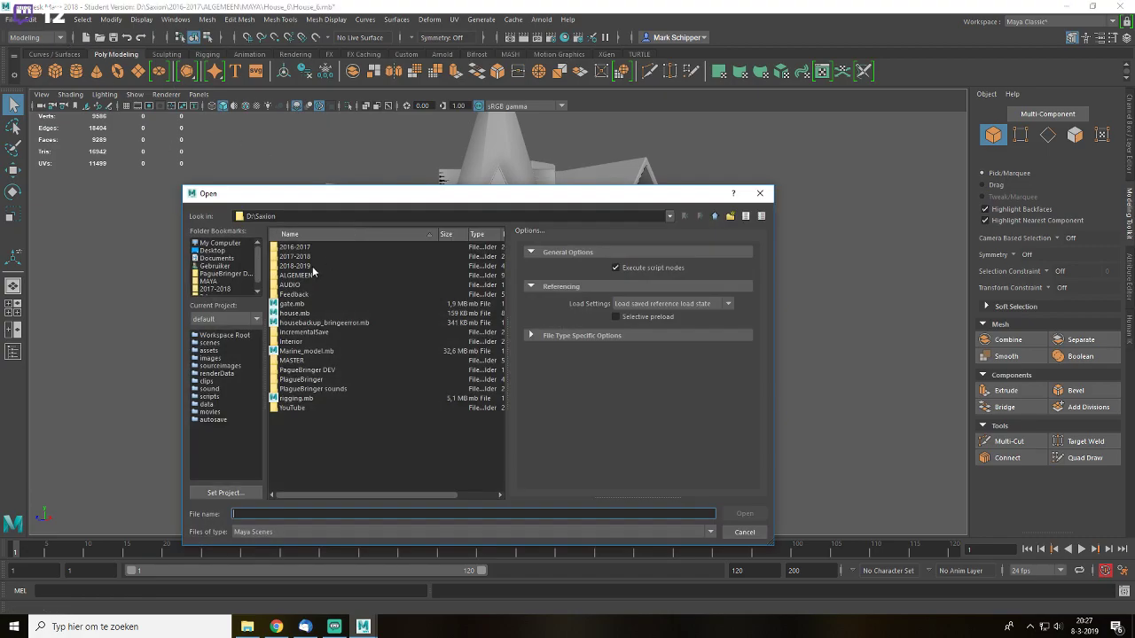
{"action": "left_click", "coordinate": [213, 282]}
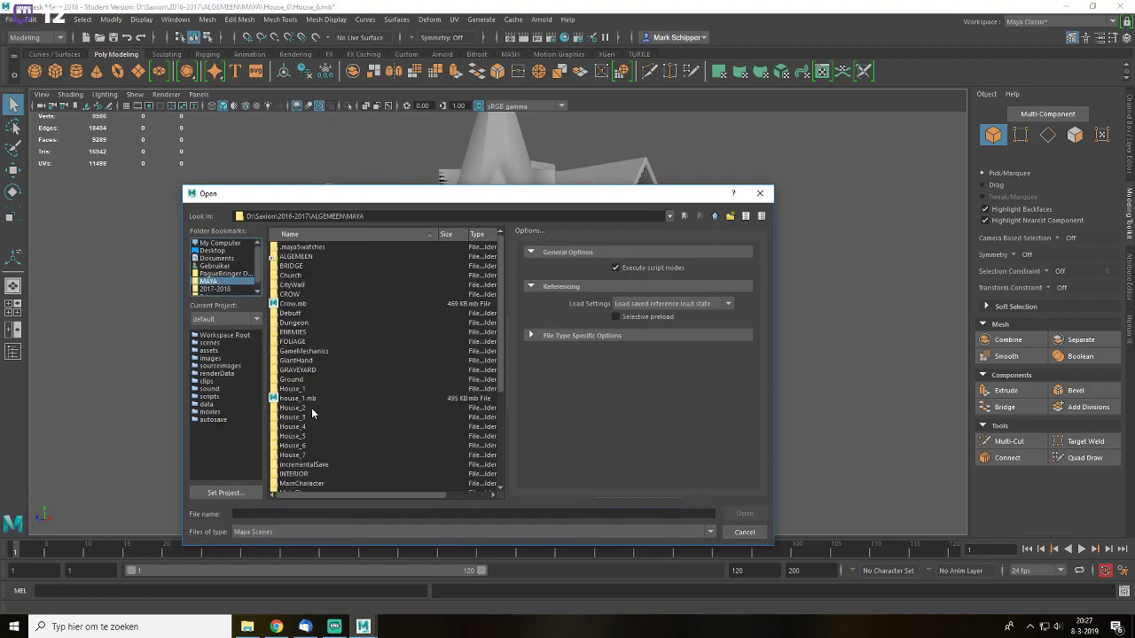
{"action": "double_click", "coordinate": [301, 436]}
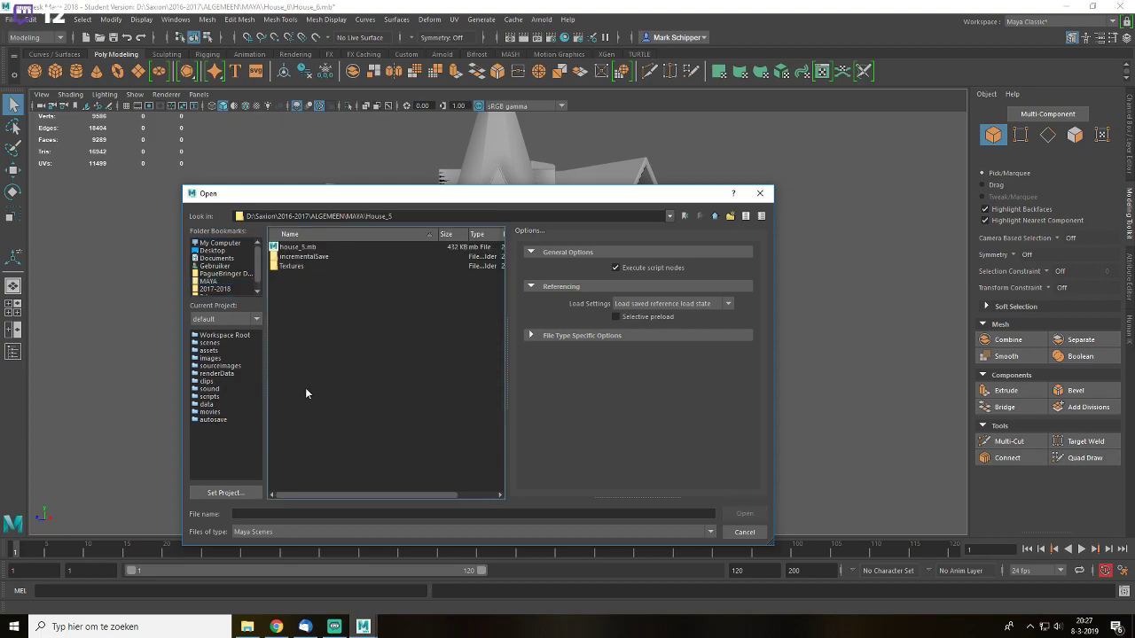
{"action": "double_click", "coordinate": [302, 246]}
{"action": "left_click", "coordinate": [567, 315]}
{"action": "key", "text": "Return"}
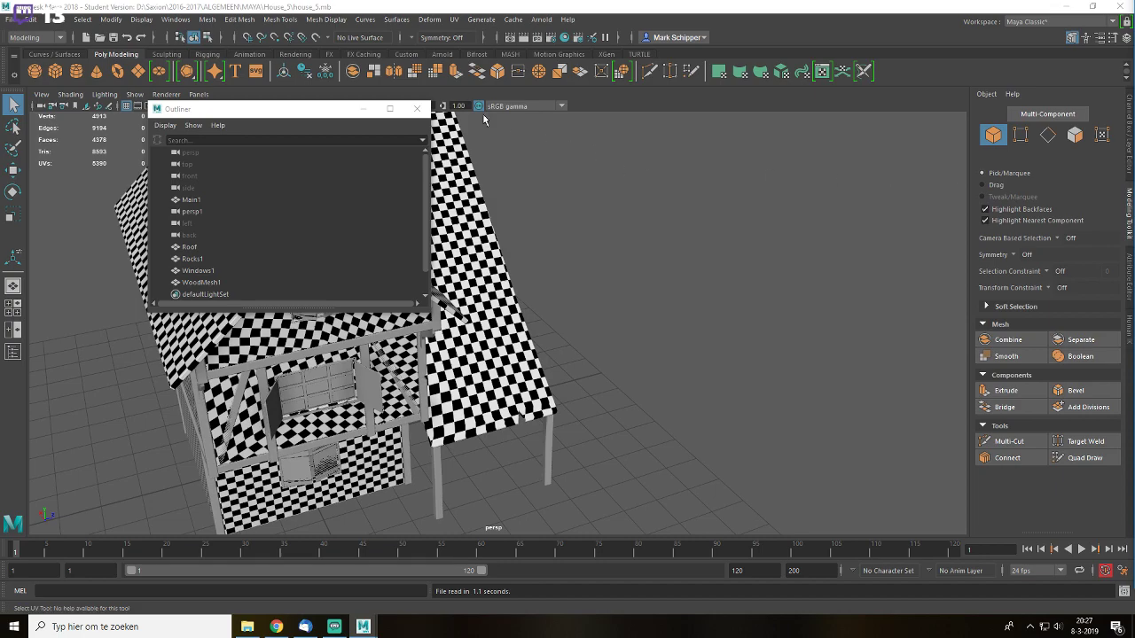
- Turn off the checker texture display with the Outliner closed, and examine the house's roof, support posts and stone arch
{"action": "left_click", "coordinate": [418, 109]}
{"action": "left_click", "coordinate": [434, 250]}
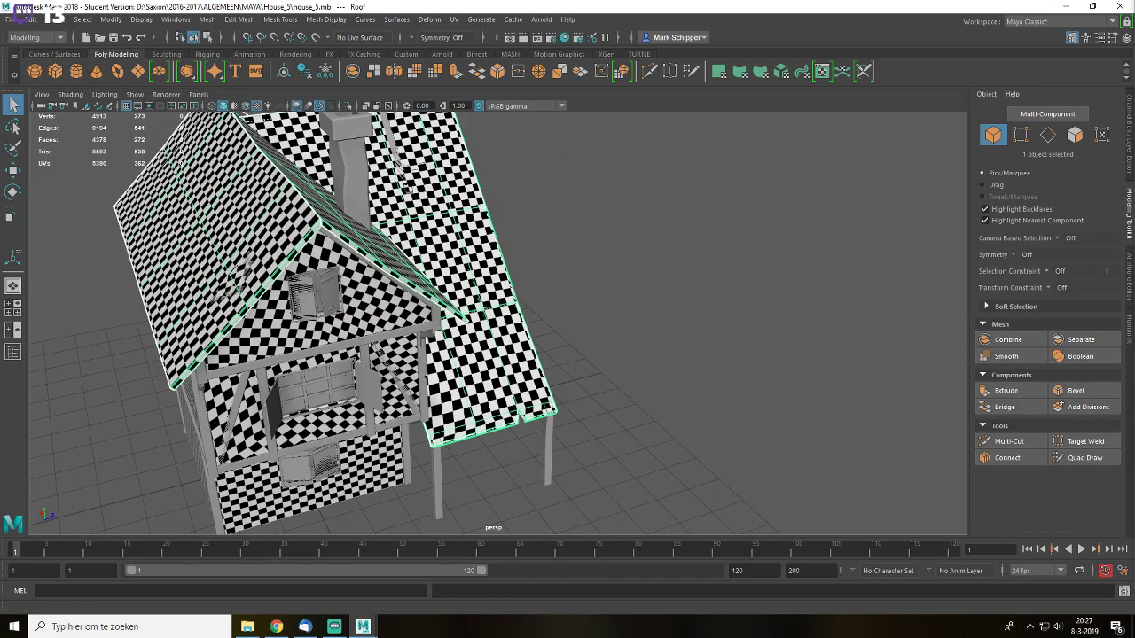
{"action": "left_click", "coordinate": [575, 282]}
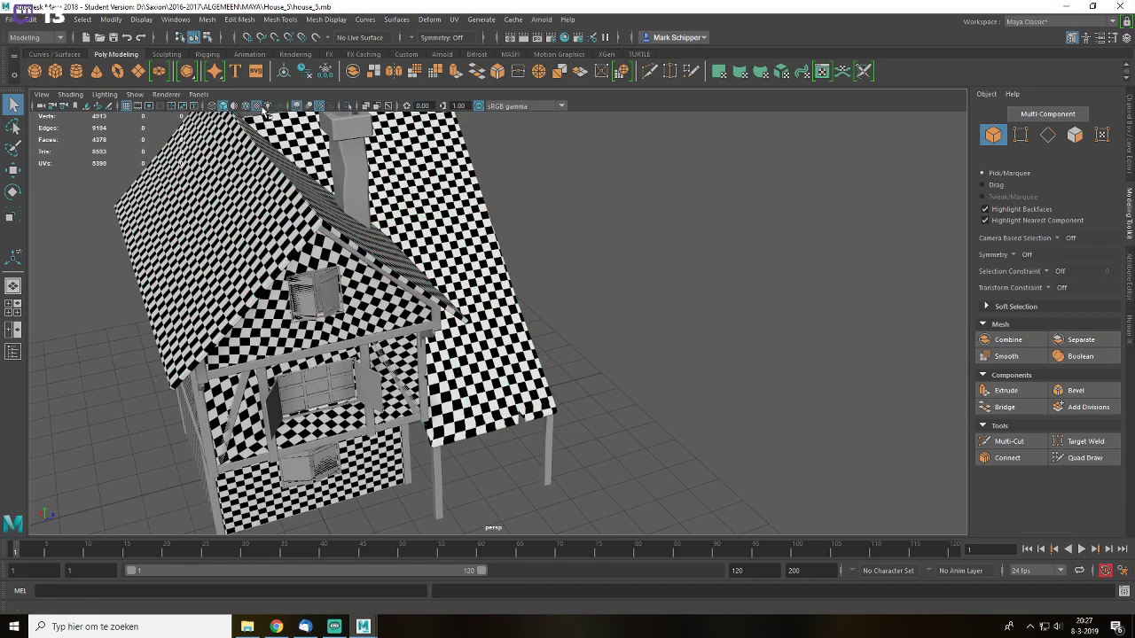
{"action": "left_click", "coordinate": [266, 105]}
{"action": "left_click_drag", "start_coordinate": [576, 288], "coordinate": [466, 243], "text": "alt"}
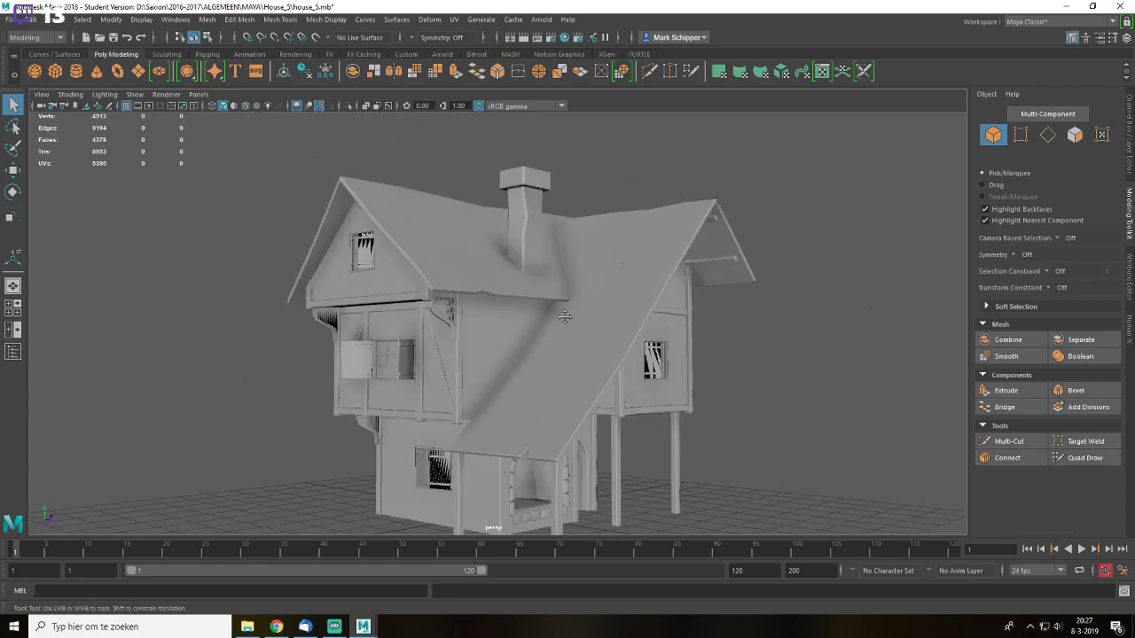
{"action": "middle_click_drag", "start_coordinate": [575, 329], "coordinate": [501, 249], "text": "alt"}
{"action": "scroll", "coordinate": [552, 304], "scroll_direction": "up", "scroll_amount": 3}
{"action": "mouse_move", "coordinate": [655, 320]}
{"action": "left_mouse_down", "text": "alt"}
{"action": "mouse_move", "coordinate": [585, 328]}
{"action": "mouse_move", "coordinate": [708, 251]}
{"action": "left_mouse_up", "text": "alt"}
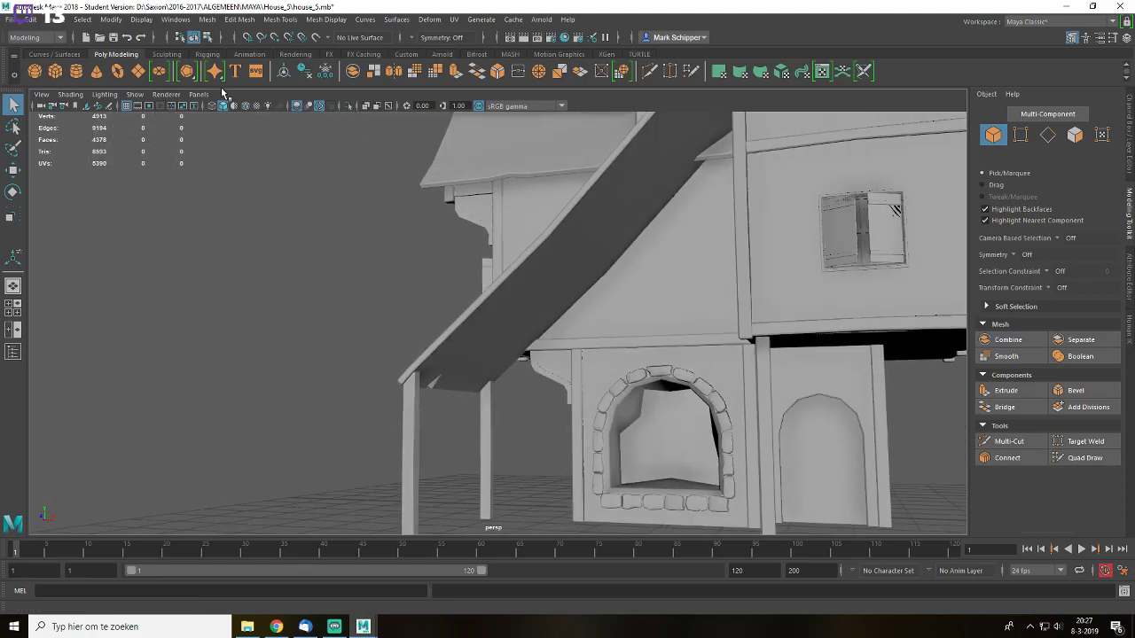
- Change a viewport shading option and examine the timber beams and shuttered windows on the house_5 upper storey
{"action": "left_click", "coordinate": [70, 95]}
{"action": "left_click", "coordinate": [117, 255]}
{"action": "scroll", "coordinate": [503, 354], "scroll_direction": "down", "scroll_amount": 5}
{"action": "mouse_move", "coordinate": [503, 354]}
{"action": "left_mouse_down", "text": "alt"}
{"action": "mouse_move", "coordinate": [649, 361]}
{"action": "mouse_move", "coordinate": [431, 329]}
{"action": "mouse_move", "coordinate": [653, 368]}
{"action": "mouse_move", "coordinate": [611, 341]}
{"action": "mouse_move", "coordinate": [642, 345]}
{"action": "mouse_move", "coordinate": [534, 339]}
{"action": "mouse_move", "coordinate": [541, 327]}
{"action": "mouse_move", "coordinate": [677, 329]}
{"action": "left_mouse_up", "text": "alt"}
{"action": "scroll", "coordinate": [431, 329], "scroll_direction": "up", "scroll_amount": 3}
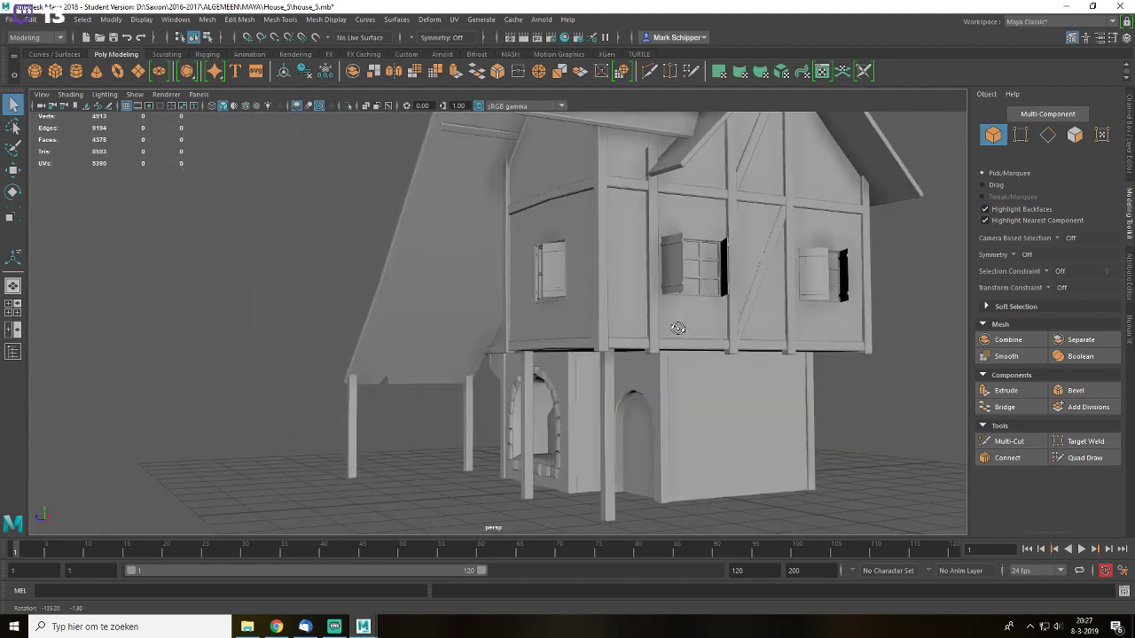
{"action": "scroll", "coordinate": [671, 300], "scroll_direction": "up", "scroll_amount": 4}
{"action": "left_click", "coordinate": [754, 309]}
{"action": "scroll", "coordinate": [774, 331], "scroll_direction": "up", "scroll_amount": 2}
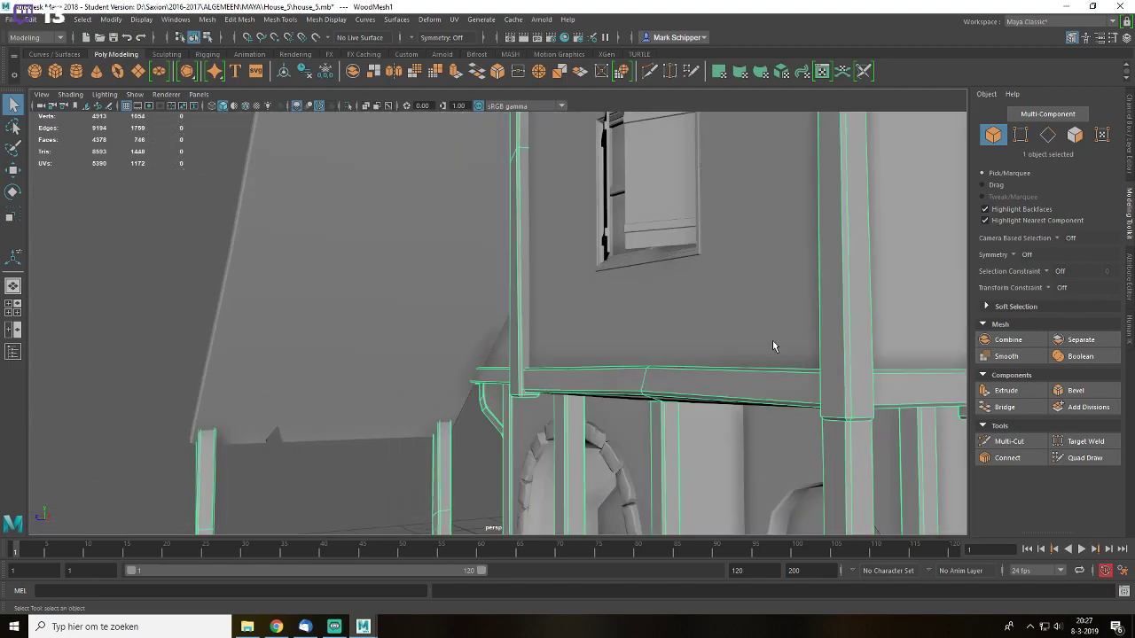
{"action": "key", "text": "f"}
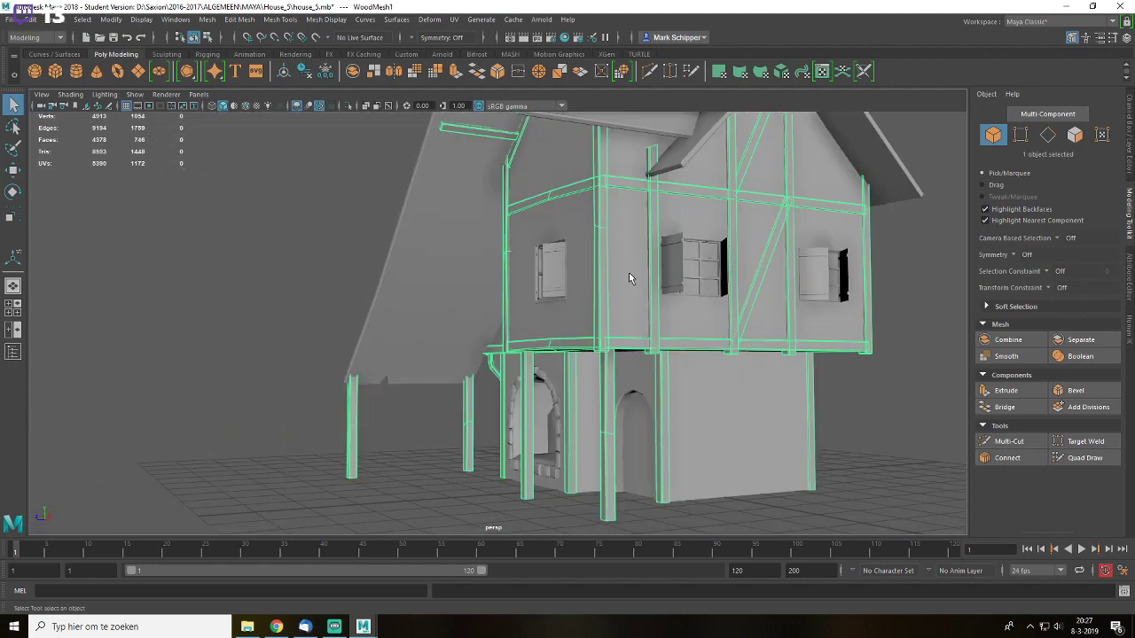
- Examine the house_5 model from below and from the side, including the support posts, long sloping roof, chimney and stone arch
{"action": "left_click", "coordinate": [876, 415]}
{"action": "left_click_drag", "start_coordinate": [710, 390], "coordinate": [802, 368], "text": "alt"}
{"action": "scroll", "coordinate": [759, 387], "scroll_direction": "down", "scroll_amount": 2}
{"action": "middle_click_drag", "start_coordinate": [766, 292], "coordinate": [736, 325], "text": "alt"}
{"action": "left_click_drag", "start_coordinate": [587, 337], "coordinate": [491, 273], "text": "alt"}
{"action": "scroll", "coordinate": [524, 322], "scroll_direction": "up", "scroll_amount": 3}
{"action": "left_click", "coordinate": [500, 415]}
{"action": "left_click", "coordinate": [799, 378]}
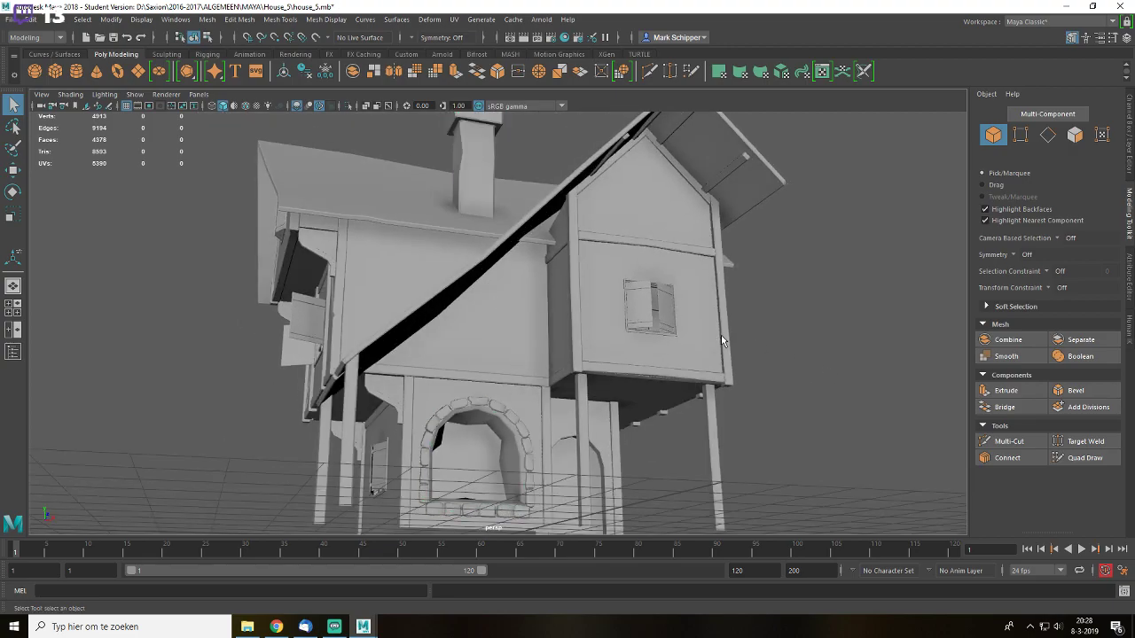
{"action": "left_click_drag", "start_coordinate": [721, 332], "coordinate": [536, 285], "text": "alt"}
- Open house_2.mb from the House_2 folder without saving the current scene, accept the student version notice and close the Hypershade
{"action": "left_click", "coordinate": [99, 38]}
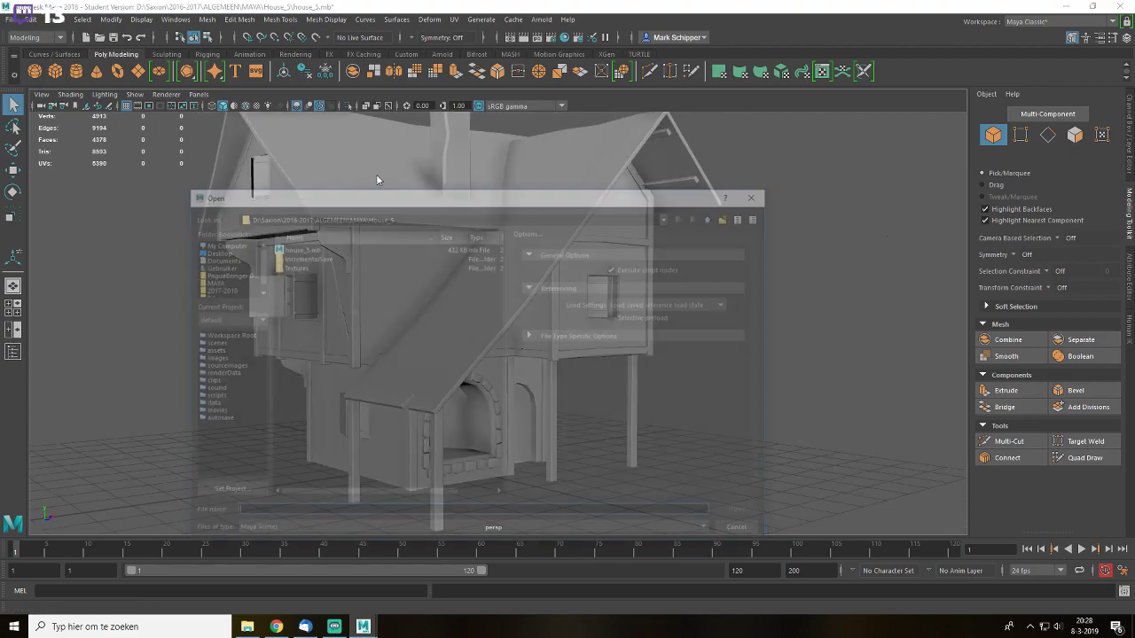
{"action": "left_click", "coordinate": [714, 217]}
{"action": "left_click", "coordinate": [312, 406]}
{"action": "double_click", "coordinate": [312, 406]}
{"action": "double_click", "coordinate": [301, 256]}
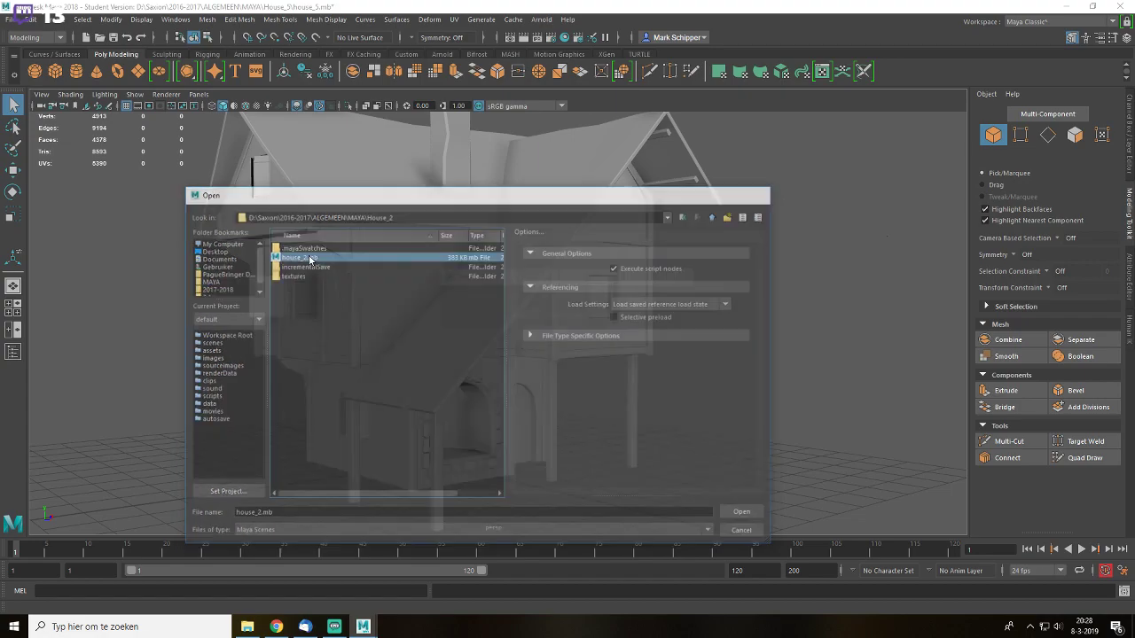
{"action": "left_click", "coordinate": [556, 319]}
{"action": "left_click", "coordinate": [551, 325]}
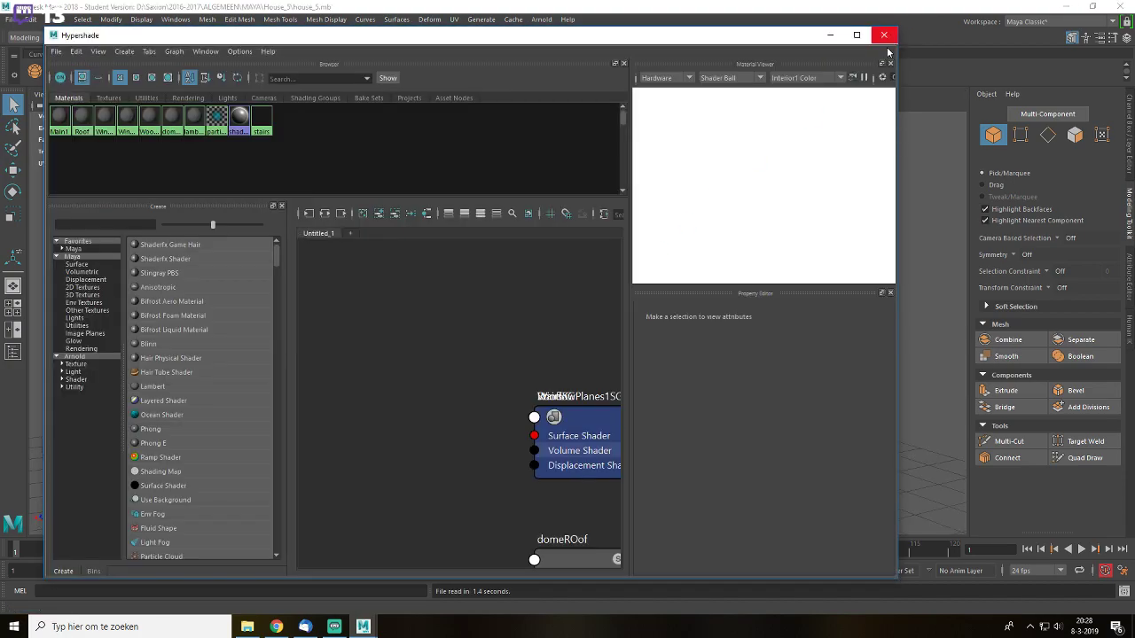
{"action": "left_click", "coordinate": [885, 39]}
- Change a viewport shading option and examine the curved roofs, gable wall and outside stairs of the house_2 model
{"action": "mouse_move", "coordinate": [791, 286]}
{"action": "left_mouse_down", "text": "alt"}
{"action": "mouse_move", "coordinate": [749, 306]}
{"action": "mouse_move", "coordinate": [638, 309]}
{"action": "mouse_move", "coordinate": [692, 297]}
{"action": "mouse_move", "coordinate": [302, 145]}
{"action": "left_mouse_up", "text": "alt"}
{"action": "left_click", "coordinate": [661, 296]}
{"action": "left_click", "coordinate": [832, 302]}
{"action": "scroll", "coordinate": [831, 302], "scroll_direction": "up", "scroll_amount": 3}
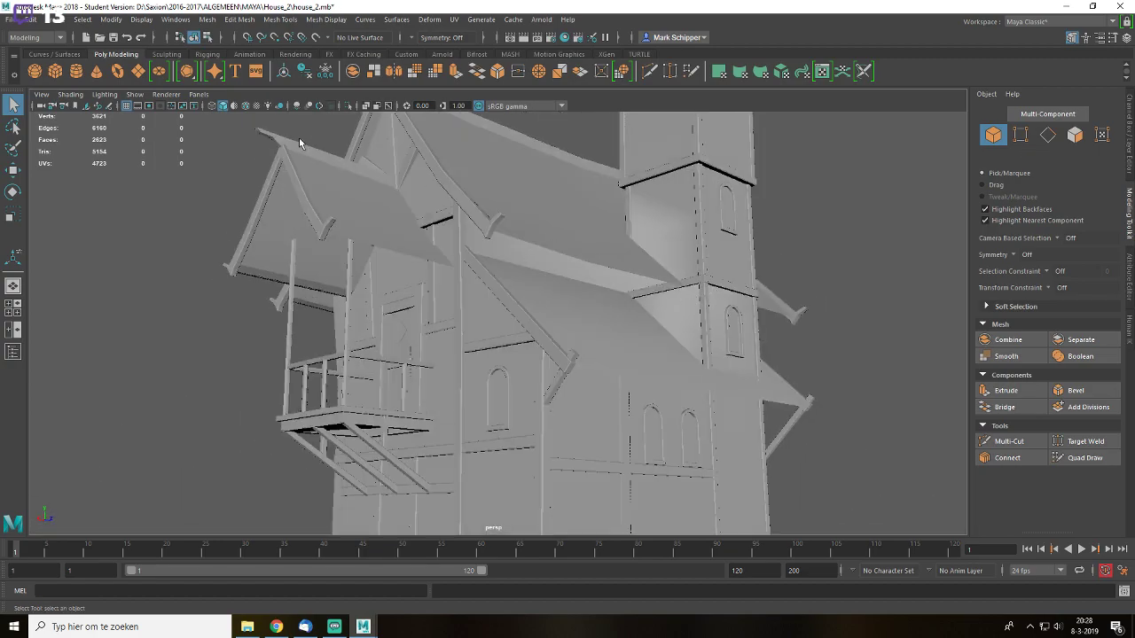
{"action": "left_click", "coordinate": [70, 94]}
{"action": "left_click", "coordinate": [116, 251]}
{"action": "left_click_drag", "start_coordinate": [450, 291], "coordinate": [753, 301], "text": "alt"}
{"action": "left_click", "coordinate": [528, 292]}
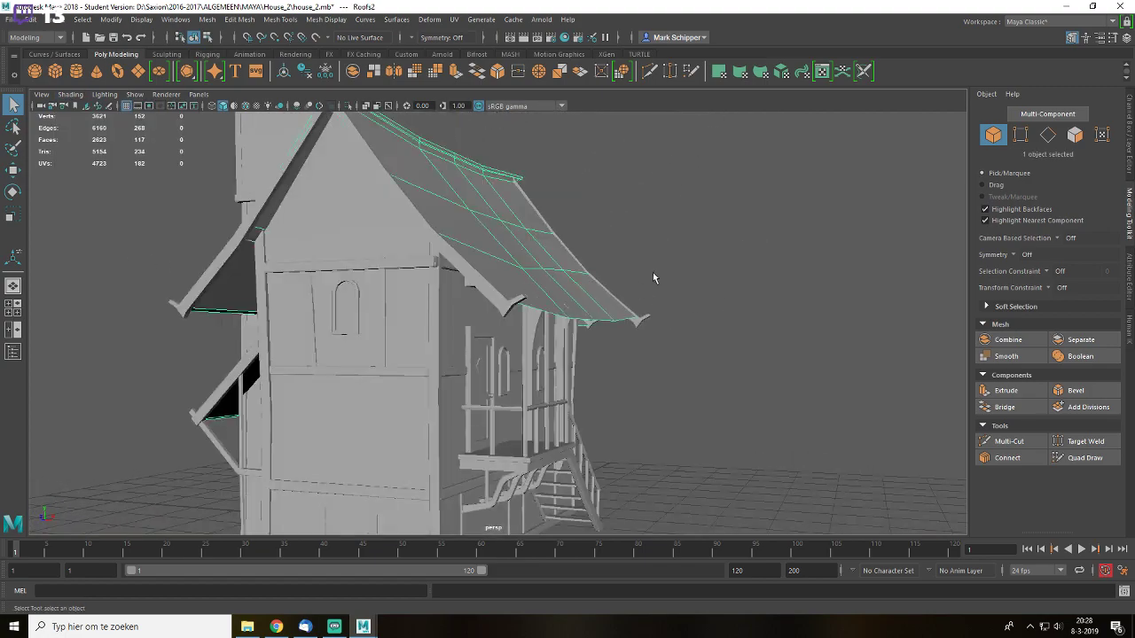
{"action": "left_click_drag", "start_coordinate": [652, 273], "coordinate": [764, 276], "text": "alt"}
{"action": "left_click", "coordinate": [765, 275]}
- Examine the house_2 model's tower, roofed balcony and wooden beams from several angles and distances
{"action": "left_click_drag", "start_coordinate": [686, 343], "coordinate": [778, 339], "text": "alt"}
{"action": "scroll", "coordinate": [689, 340], "scroll_direction": "down", "scroll_amount": 5}
{"action": "left_click_drag", "start_coordinate": [652, 335], "coordinate": [716, 351], "text": "alt"}
{"action": "scroll", "coordinate": [615, 346], "scroll_direction": "up", "scroll_amount": 2}
{"action": "scroll", "coordinate": [716, 351], "scroll_direction": "down", "scroll_amount": 2}
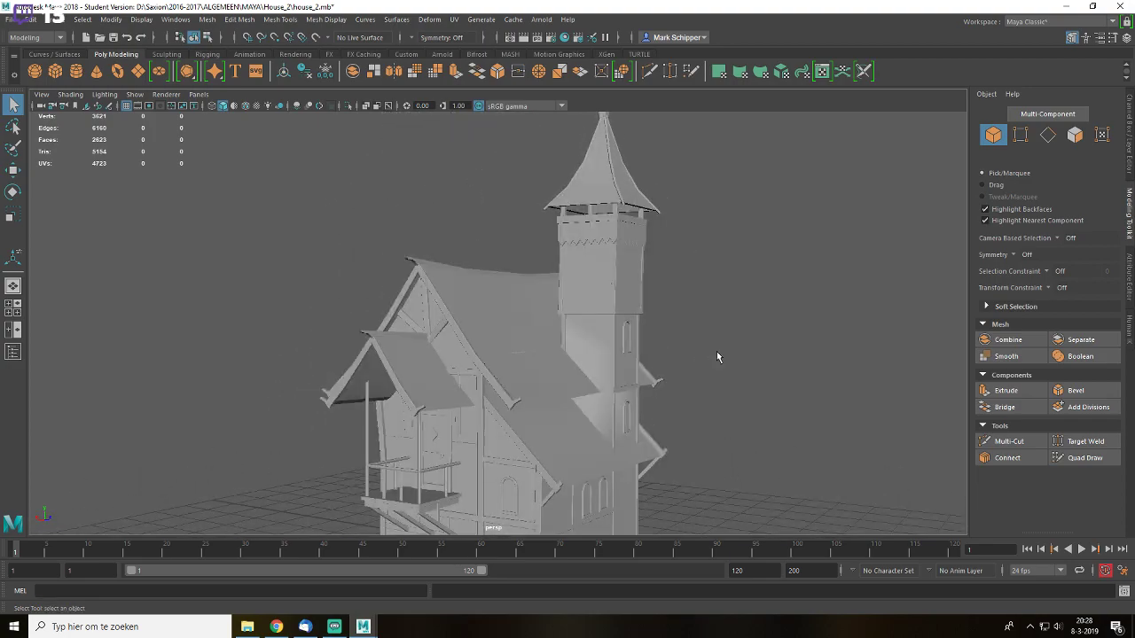
{"action": "middle_click_drag", "start_coordinate": [716, 351], "coordinate": [699, 289], "text": "alt"}
{"action": "scroll", "coordinate": [714, 312], "scroll_direction": "up", "scroll_amount": 4}
{"action": "mouse_move", "coordinate": [714, 312]}
{"action": "left_mouse_down", "text": "alt"}
{"action": "mouse_move", "coordinate": [644, 305]}
{"action": "mouse_move", "coordinate": [712, 297]}
{"action": "left_mouse_up", "text": "alt"}
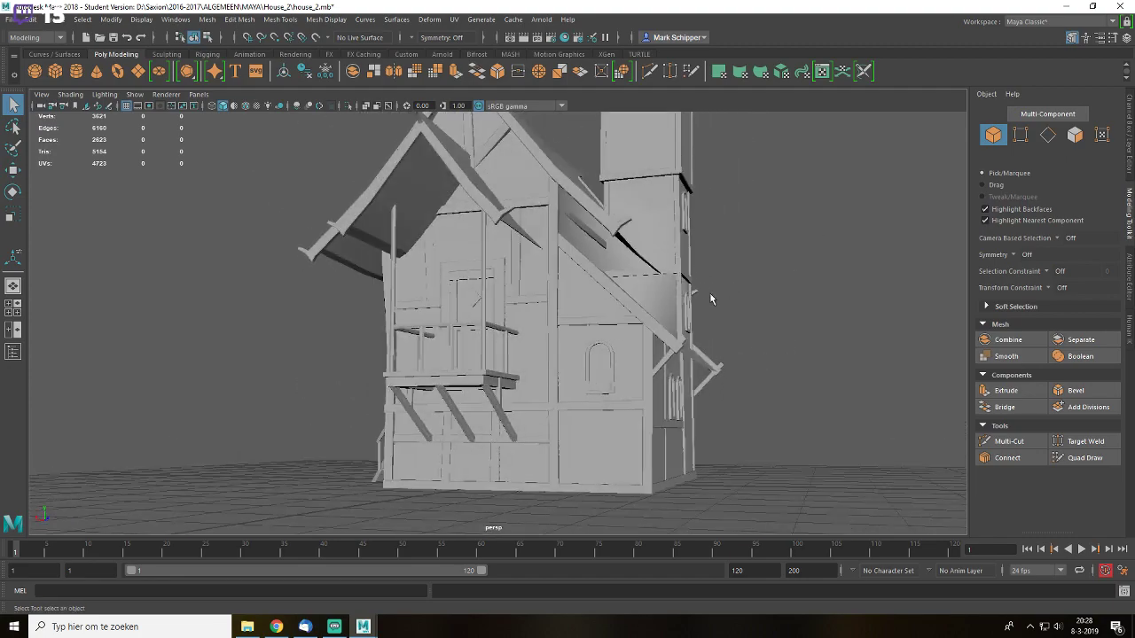
{"action": "scroll", "coordinate": [323, 185], "scroll_direction": "up", "scroll_amount": 2}
{"action": "left_click", "coordinate": [572, 251]}
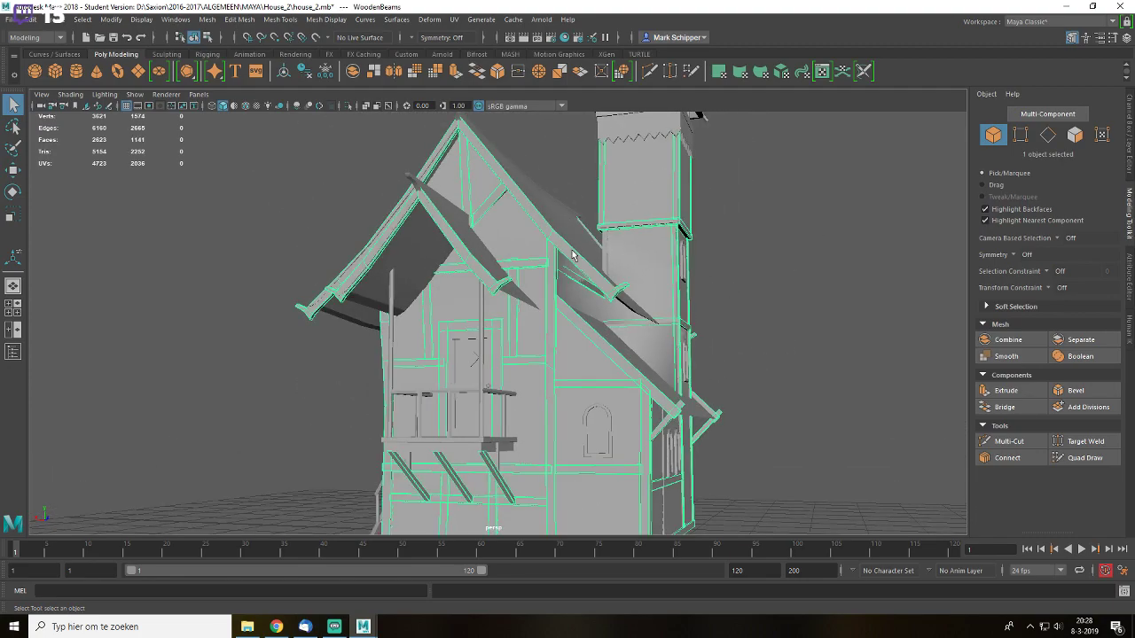
{"action": "scroll", "coordinate": [567, 284], "scroll_direction": "up", "scroll_amount": 3}
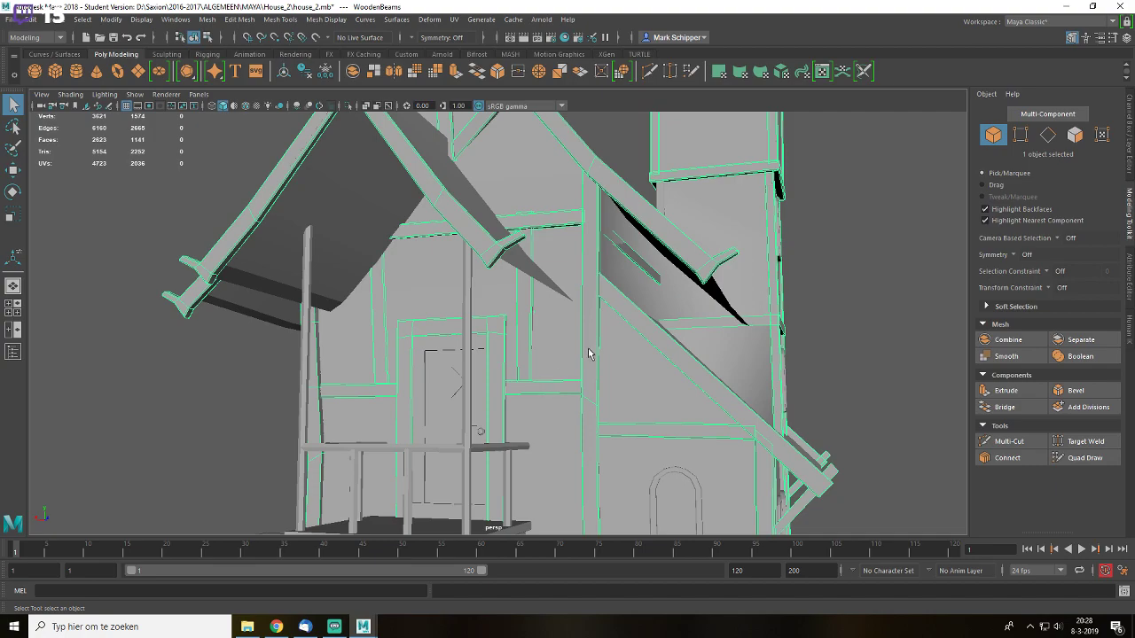
{"action": "left_click_drag", "start_coordinate": [592, 355], "coordinate": [554, 351], "text": "alt"}
{"action": "scroll", "coordinate": [791, 298], "scroll_direction": "down", "scroll_amount": 4}
{"action": "left_click", "coordinate": [786, 311]}
{"action": "left_click_drag", "start_coordinate": [780, 312], "coordinate": [701, 322], "text": "alt"}
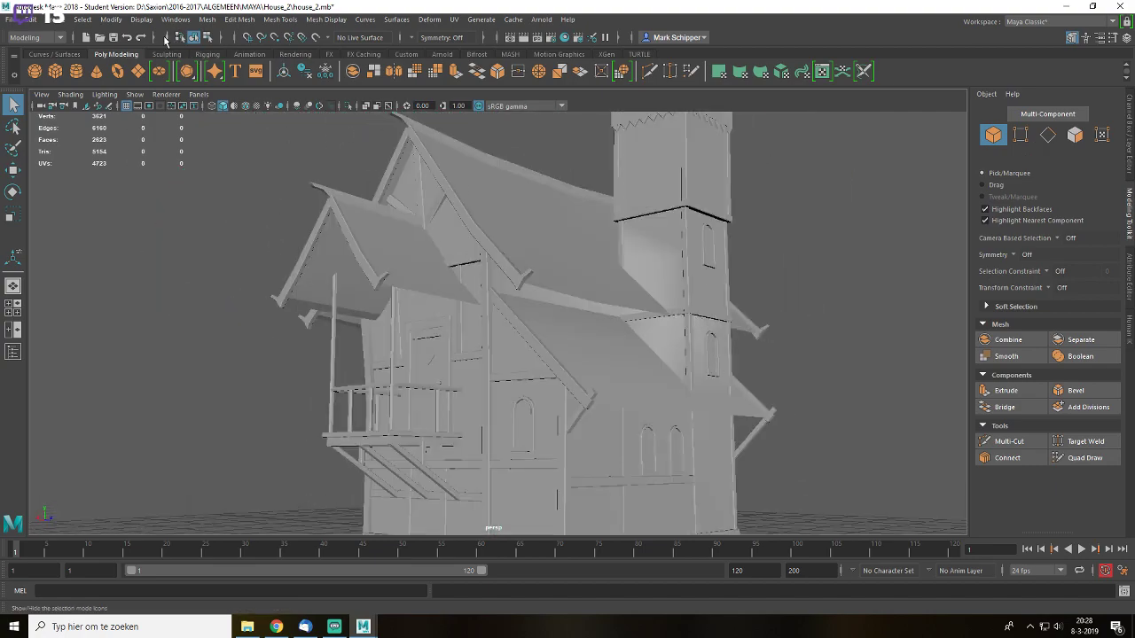
- Open house_7.mb from the House_7 folder without saving house_2.mb, and accept the student version notice
{"action": "left_click", "coordinate": [99, 38]}
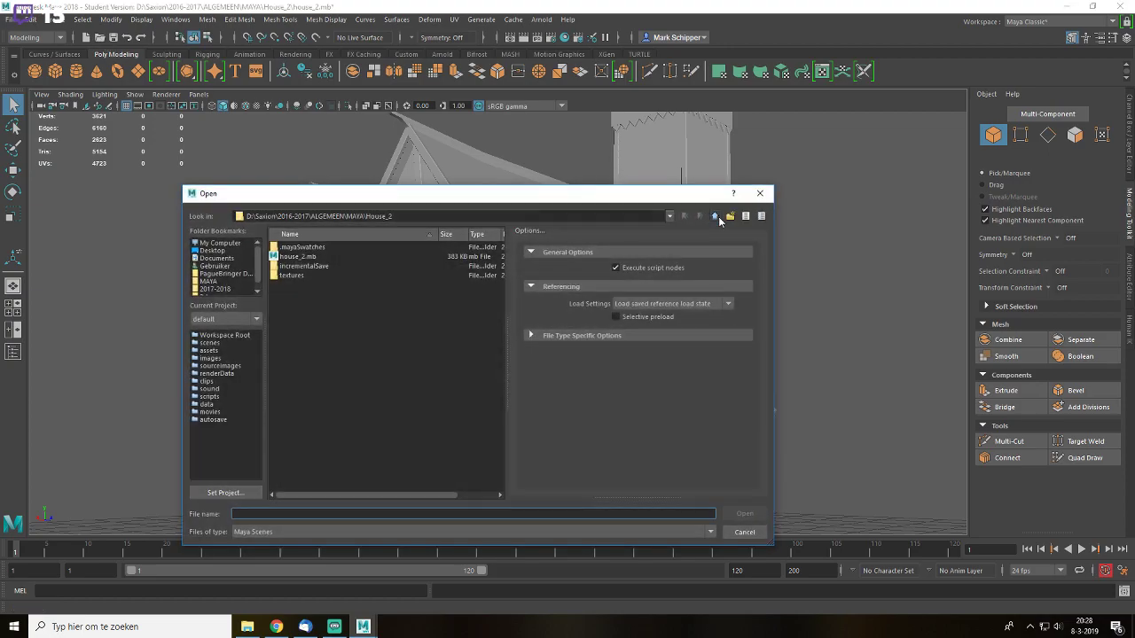
{"action": "left_click", "coordinate": [716, 217]}
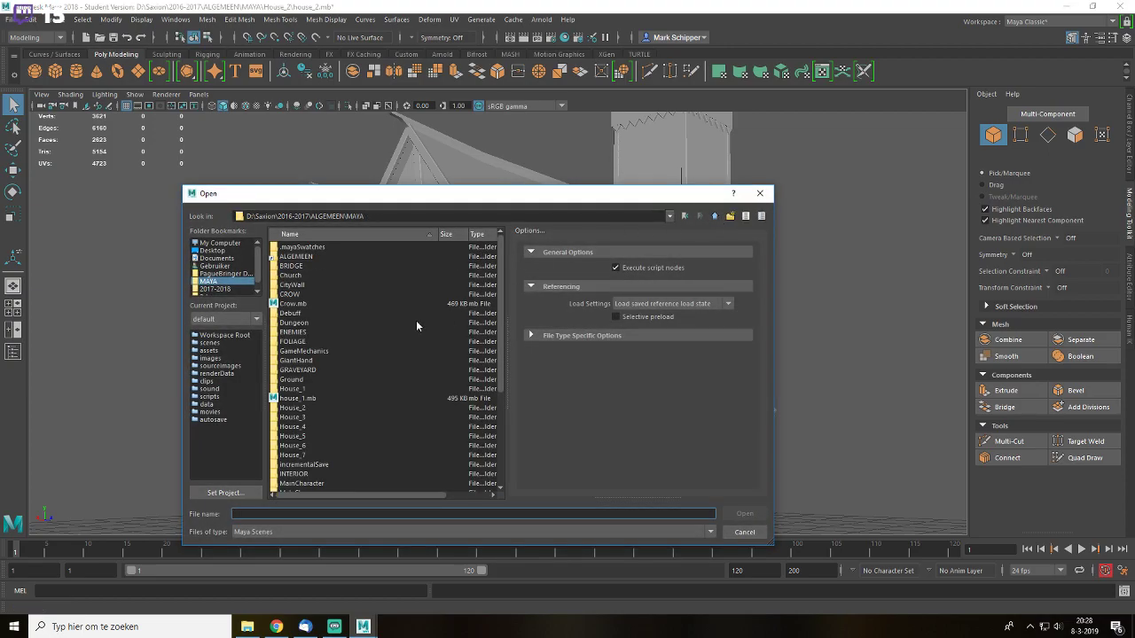
{"action": "double_click", "coordinate": [302, 391]}
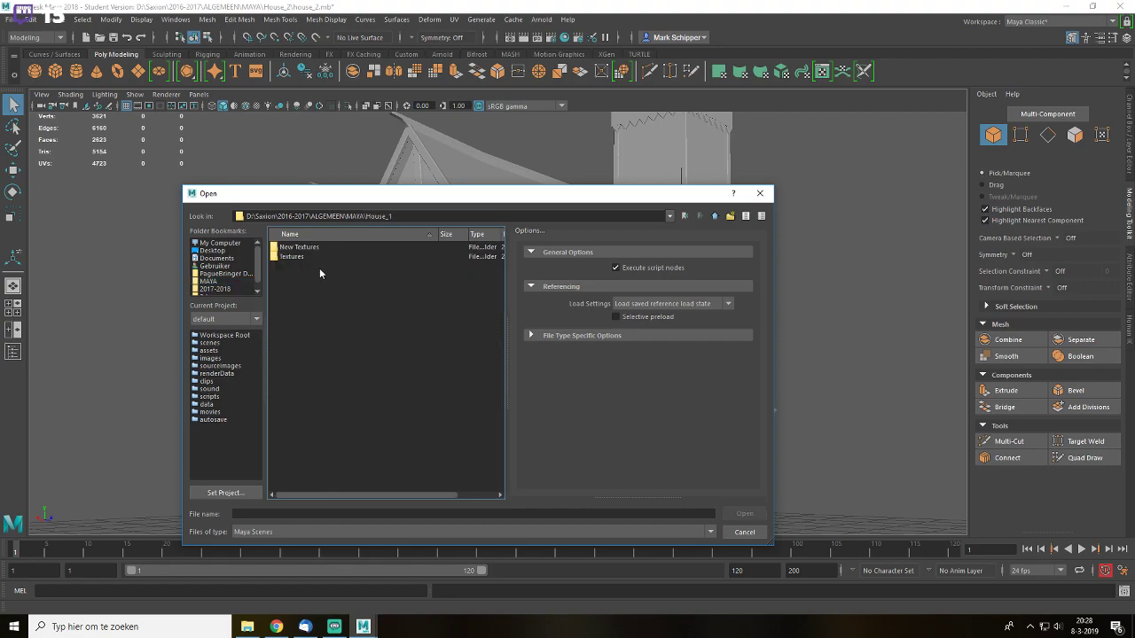
{"action": "left_click", "coordinate": [711, 216]}
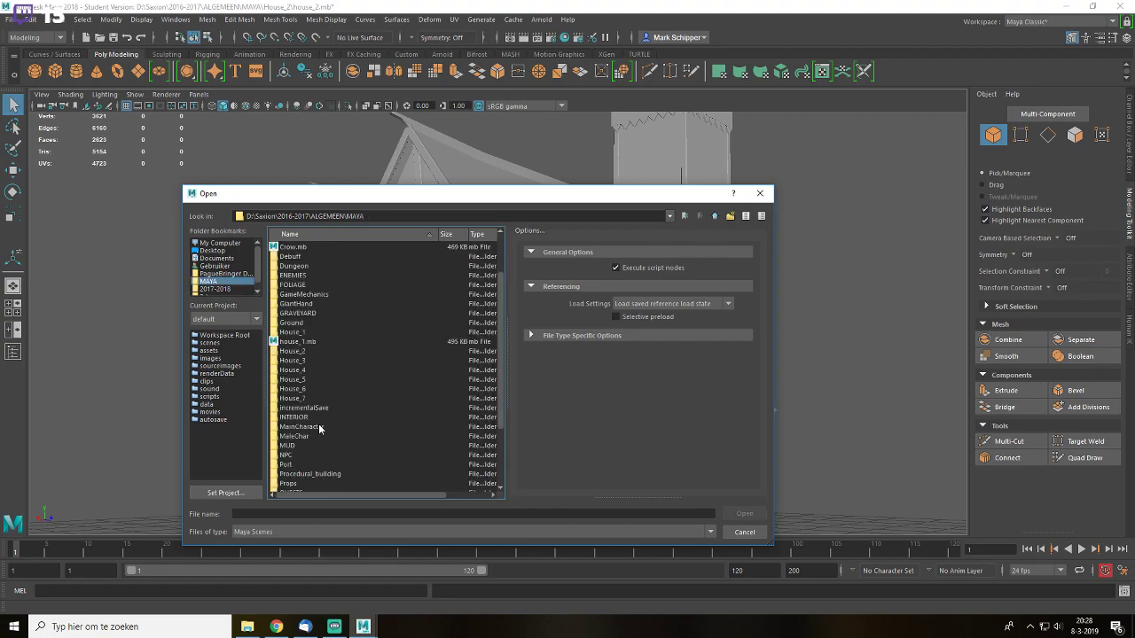
{"action": "double_click", "coordinate": [306, 397]}
{"action": "double_click", "coordinate": [314, 248]}
{"action": "left_click", "coordinate": [569, 316]}
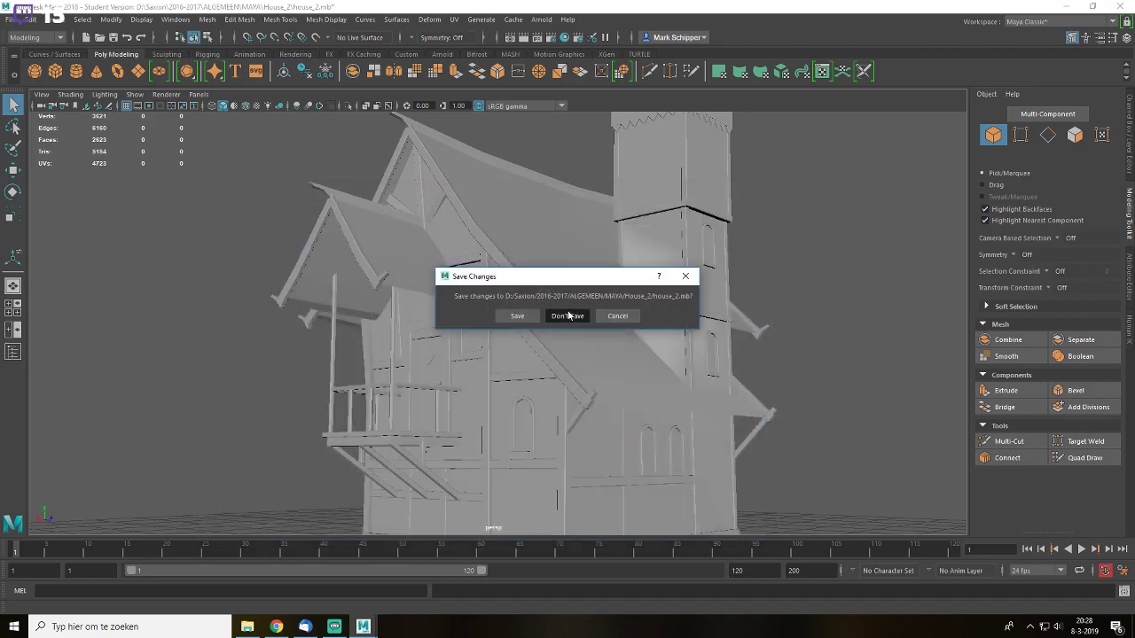
{"action": "left_click", "coordinate": [540, 322]}
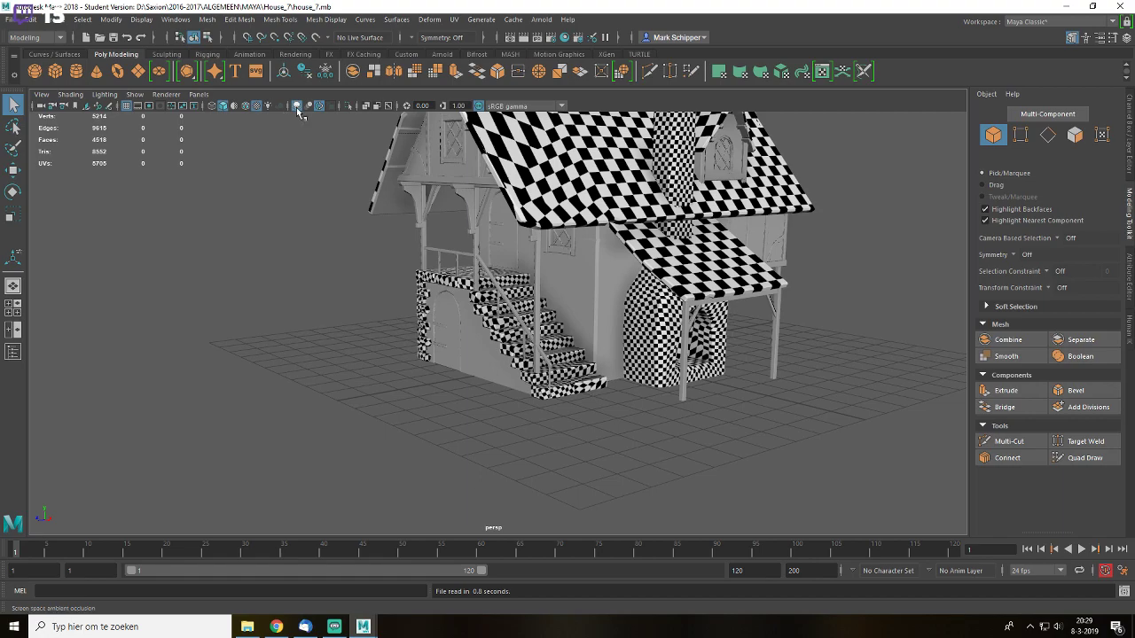
- Turn off the checker texture display and examine the house_7 front gable, porch, doors and stone staircase
{"action": "left_click", "coordinate": [255, 106]}
{"action": "left_click_drag", "start_coordinate": [851, 305], "coordinate": [655, 276], "text": "alt"}
{"action": "scroll", "coordinate": [655, 275], "scroll_direction": "up", "scroll_amount": 3}
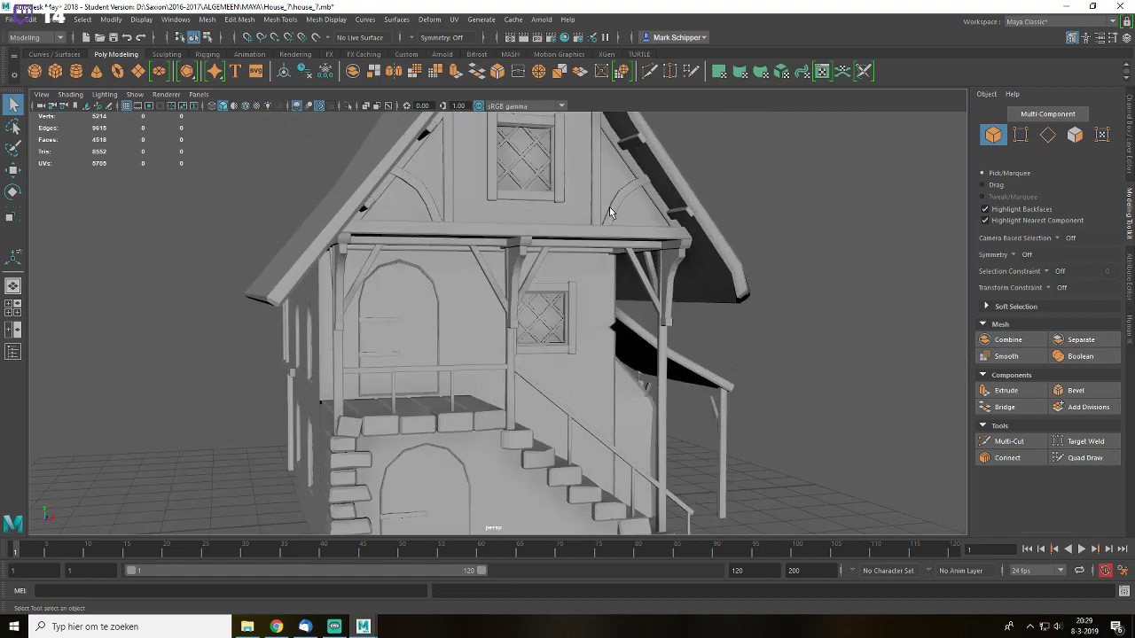
{"action": "left_click_drag", "start_coordinate": [859, 196], "coordinate": [776, 161], "text": "alt"}
{"action": "scroll", "coordinate": [498, 173], "scroll_direction": "down", "scroll_amount": 1}
{"action": "middle_click_drag", "start_coordinate": [498, 173], "coordinate": [591, 262], "text": "alt"}
{"action": "scroll", "coordinate": [591, 262], "scroll_direction": "up", "scroll_amount": 2}
{"action": "left_click_drag", "start_coordinate": [591, 263], "coordinate": [603, 286], "text": "alt"}
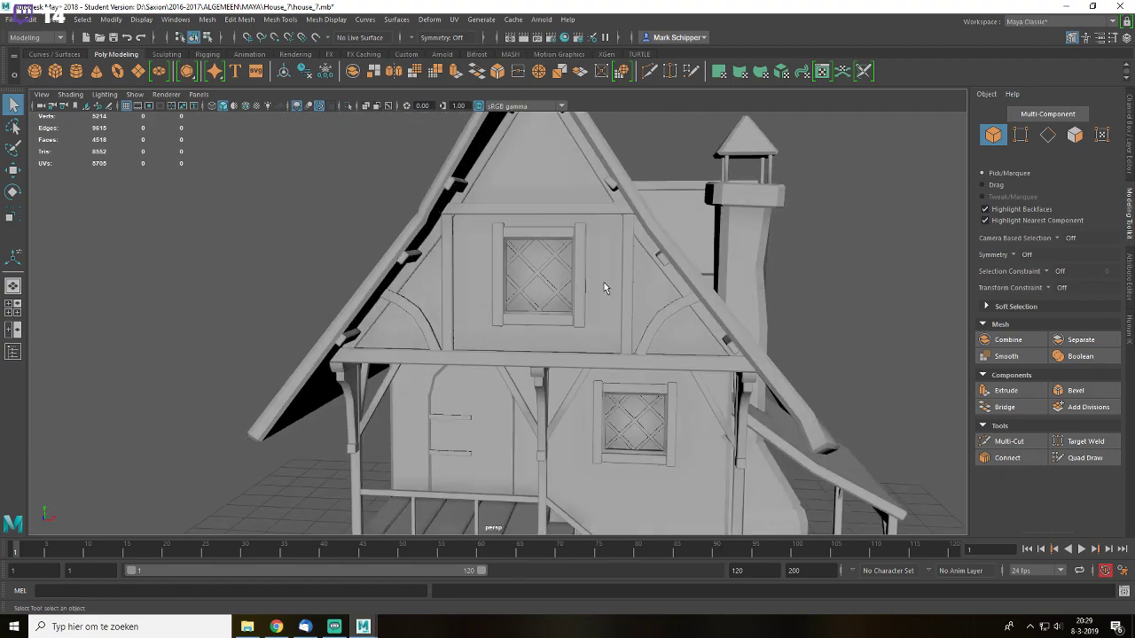
- Examine the diagonal lattice mesh and wooden frame of the window in the house_7 front gable
{"action": "scroll", "coordinate": [552, 253], "scroll_direction": "up", "scroll_amount": 3}
{"action": "left_click", "coordinate": [570, 234]}
{"action": "scroll", "coordinate": [626, 221], "scroll_direction": "up", "scroll_amount": 3}
{"action": "middle_click_drag", "start_coordinate": [660, 182], "coordinate": [569, 483], "text": "alt"}
{"action": "scroll", "coordinate": [561, 383], "scroll_direction": "down", "scroll_amount": 6}
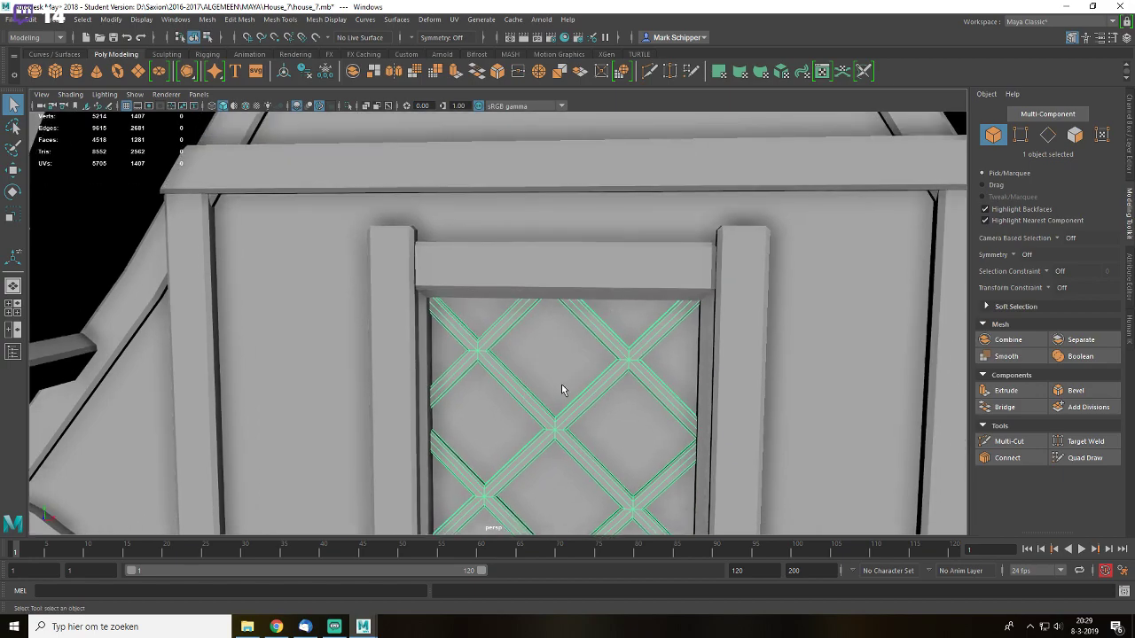
{"action": "left_click_drag", "start_coordinate": [607, 316], "coordinate": [635, 286], "text": "alt"}
{"action": "scroll", "coordinate": [635, 287], "scroll_direction": "down", "scroll_amount": 4}
{"action": "left_click", "coordinate": [775, 302]}
- Examine the arched lattice windows in the side wall of house_7, highlighting their lattice mesh
{"action": "left_click_drag", "start_coordinate": [612, 336], "coordinate": [662, 420], "text": "alt"}
{"action": "middle_click_drag", "start_coordinate": [661, 420], "coordinate": [658, 365], "text": "alt"}
{"action": "left_click", "coordinate": [515, 401]}
{"action": "left_click_drag", "start_coordinate": [515, 425], "coordinate": [430, 317], "text": "alt"}
{"action": "left_click", "coordinate": [401, 316]}
{"action": "scroll", "coordinate": [589, 332], "scroll_direction": "up", "scroll_amount": 9}
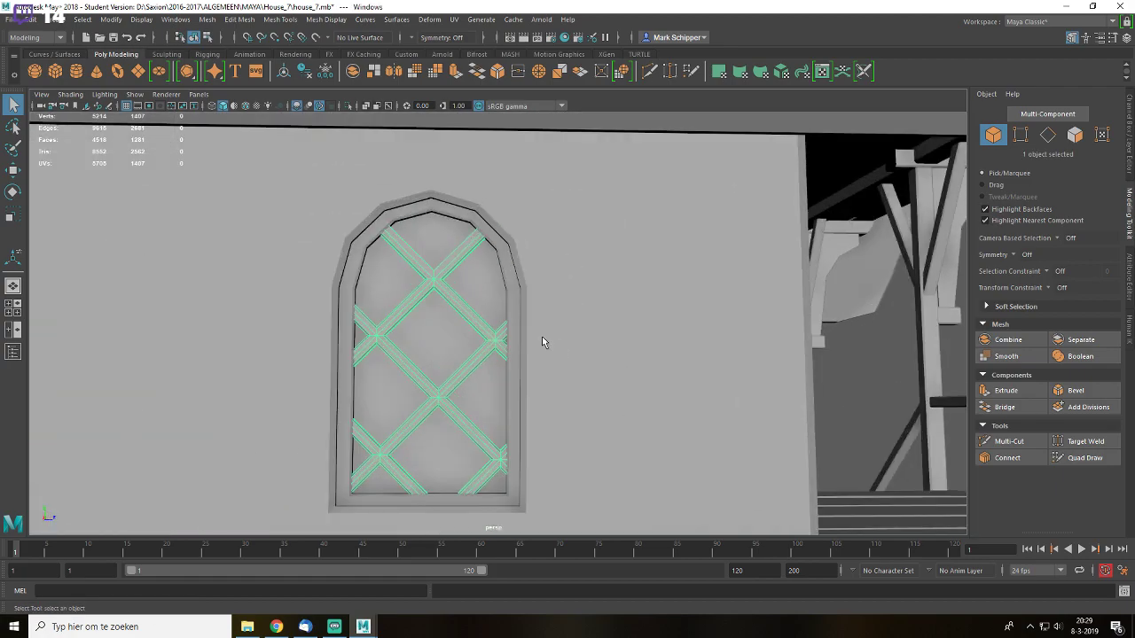
{"action": "left_click", "coordinate": [841, 400]}
{"action": "left_click_drag", "start_coordinate": [577, 357], "coordinate": [497, 287], "text": "alt"}
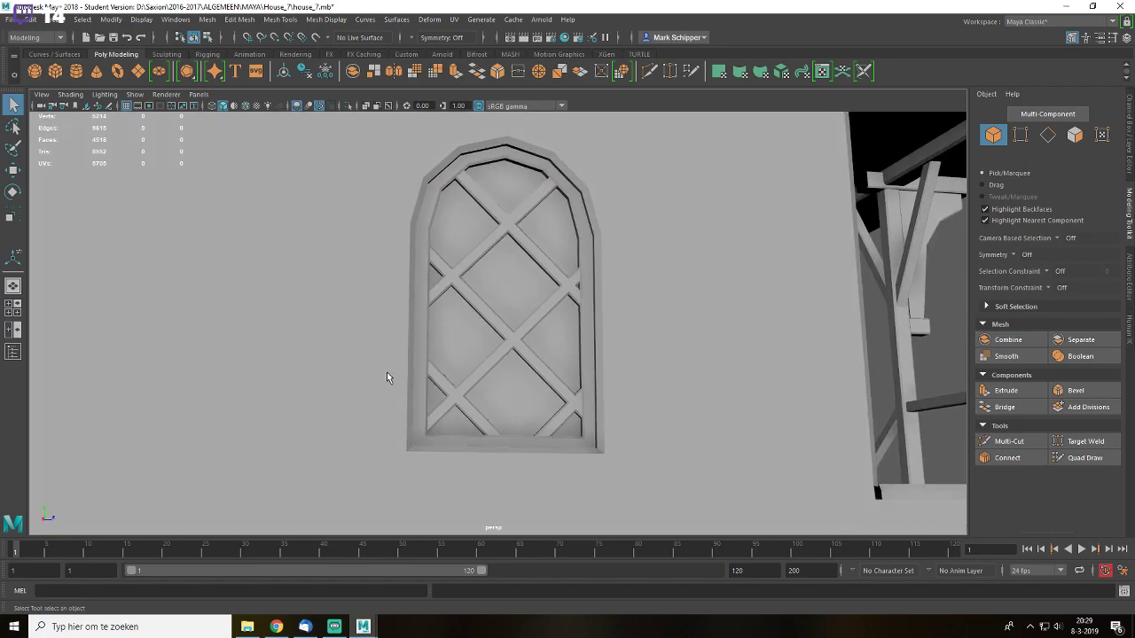
{"action": "scroll", "coordinate": [524, 273], "scroll_direction": "down", "scroll_amount": 3}
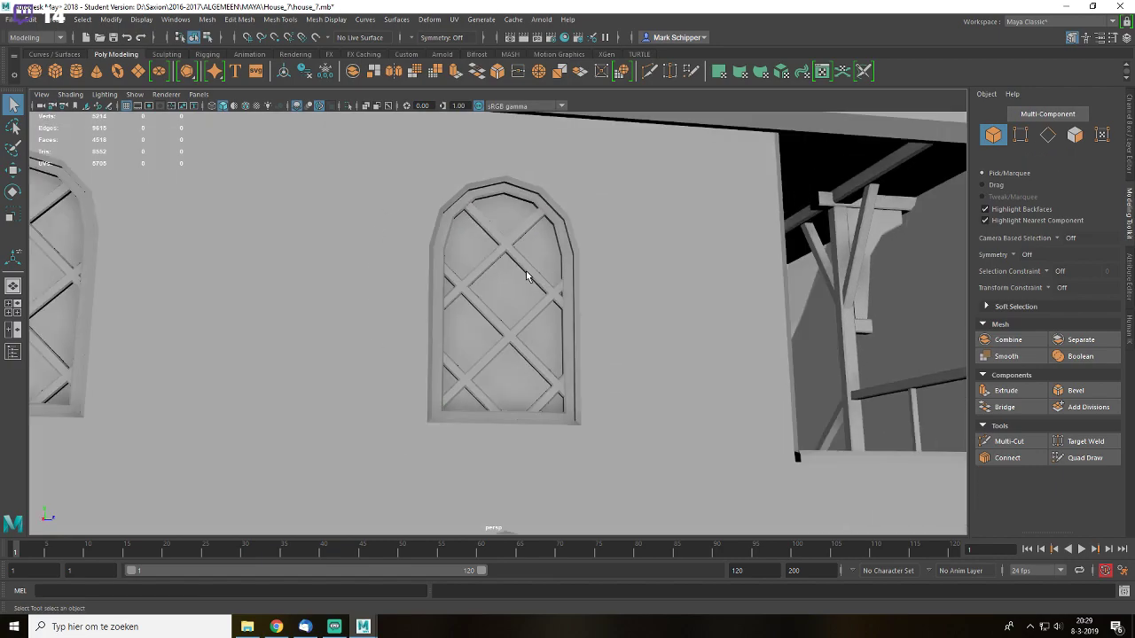
{"action": "scroll", "coordinate": [525, 271], "scroll_direction": "down", "scroll_amount": 3}
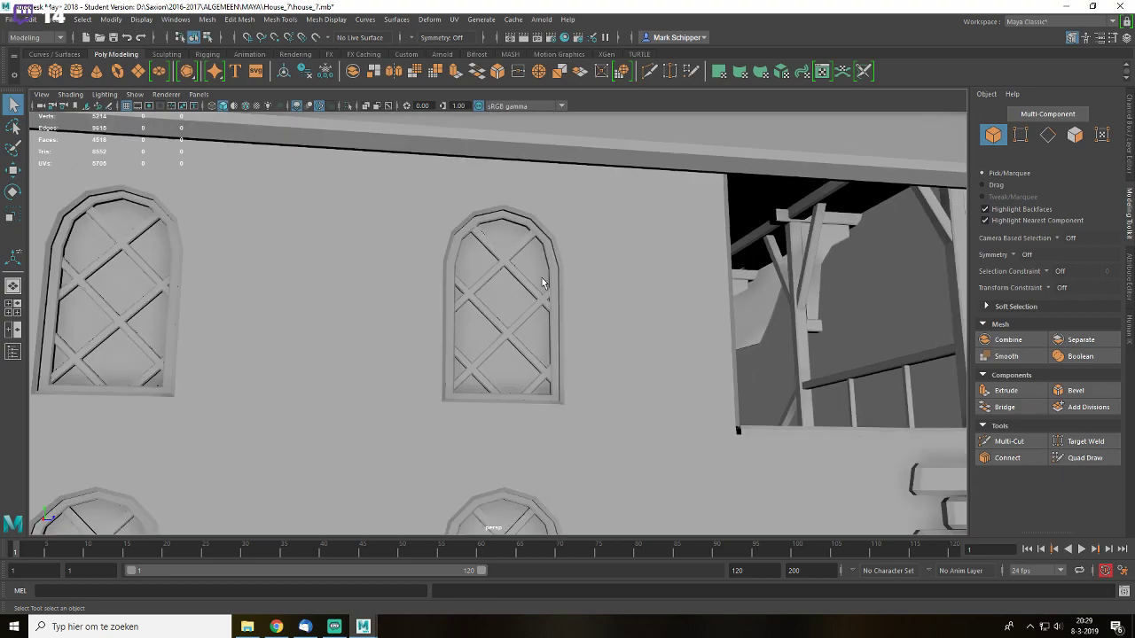
{"action": "scroll", "coordinate": [543, 282], "scroll_direction": "down", "scroll_amount": 8}
- Inspect the roof beam ends and timber framing under the house_7 front gable by selecting the wood mesh
{"action": "left_click_drag", "start_coordinate": [574, 334], "coordinate": [326, 321], "text": "alt"}
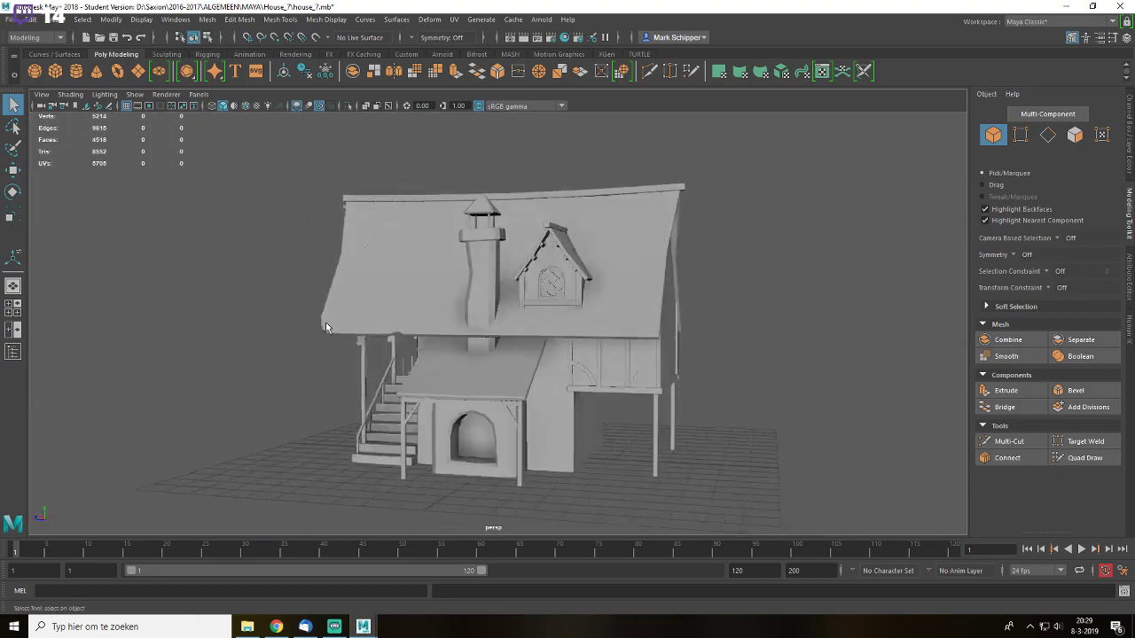
{"action": "scroll", "coordinate": [474, 281], "scroll_direction": "up", "scroll_amount": 5}
{"action": "left_click_drag", "start_coordinate": [475, 281], "coordinate": [510, 279], "text": "alt"}
{"action": "scroll", "coordinate": [442, 281], "scroll_direction": "up", "scroll_amount": 6}
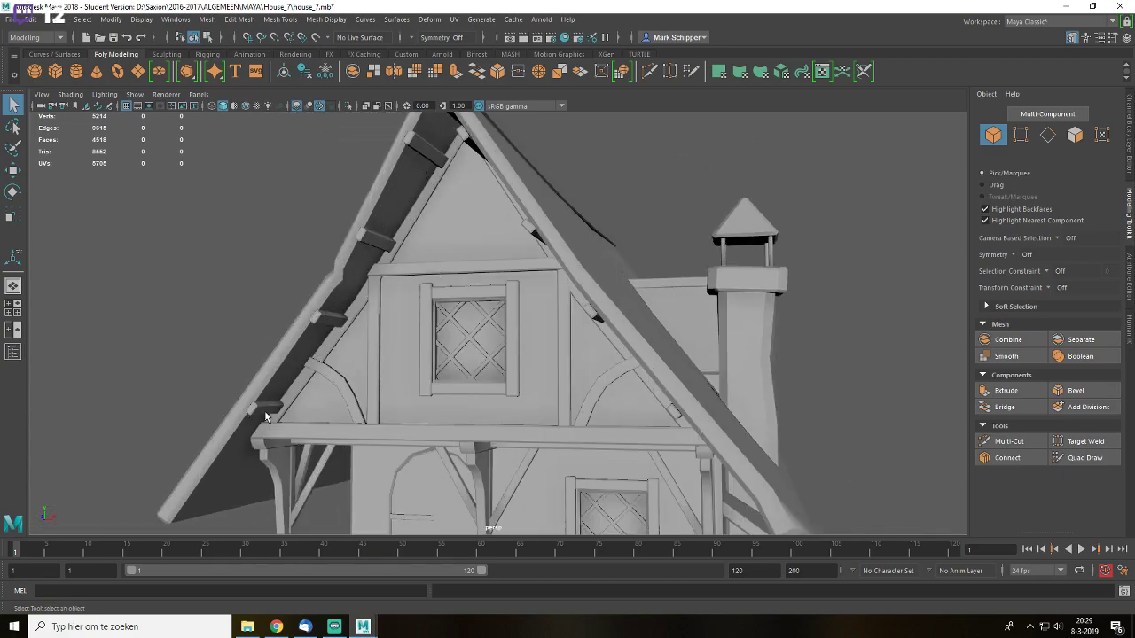
{"action": "left_click", "coordinate": [267, 415]}
{"action": "right_click_drag", "start_coordinate": [373, 246], "coordinate": [373, 277]}
{"action": "double_click", "coordinate": [430, 150]}
{"action": "left_click", "coordinate": [413, 158]}
{"action": "right_click_drag", "start_coordinate": [435, 147], "coordinate": [495, 130]}
{"action": "left_click", "coordinate": [610, 139]}
{"action": "left_click", "coordinate": [425, 139]}
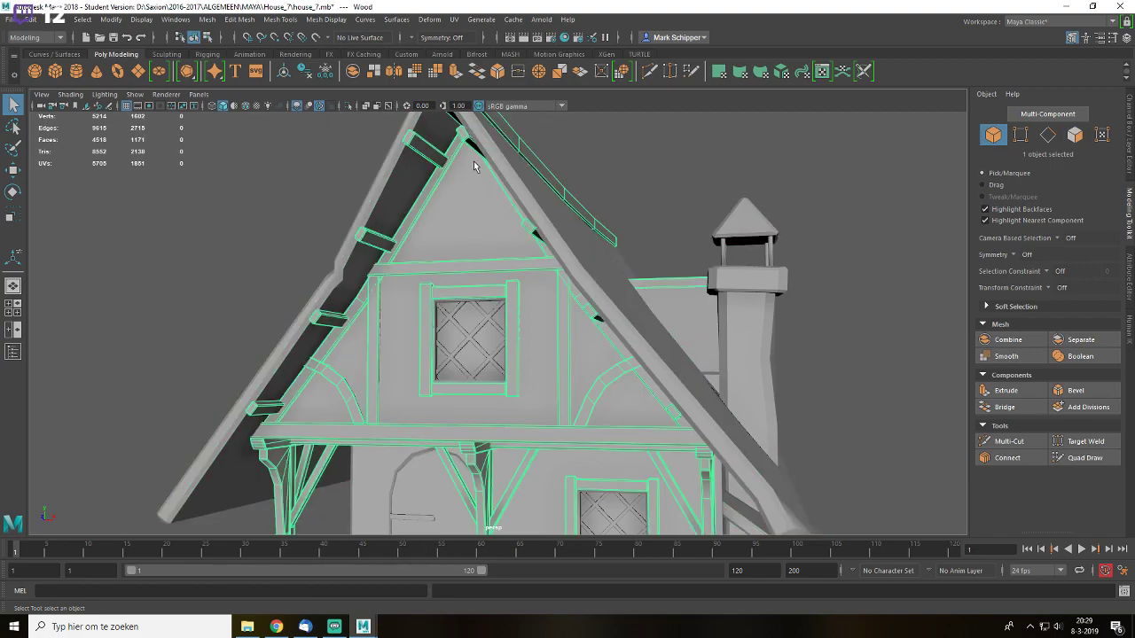
{"action": "left_click", "coordinate": [636, 175]}
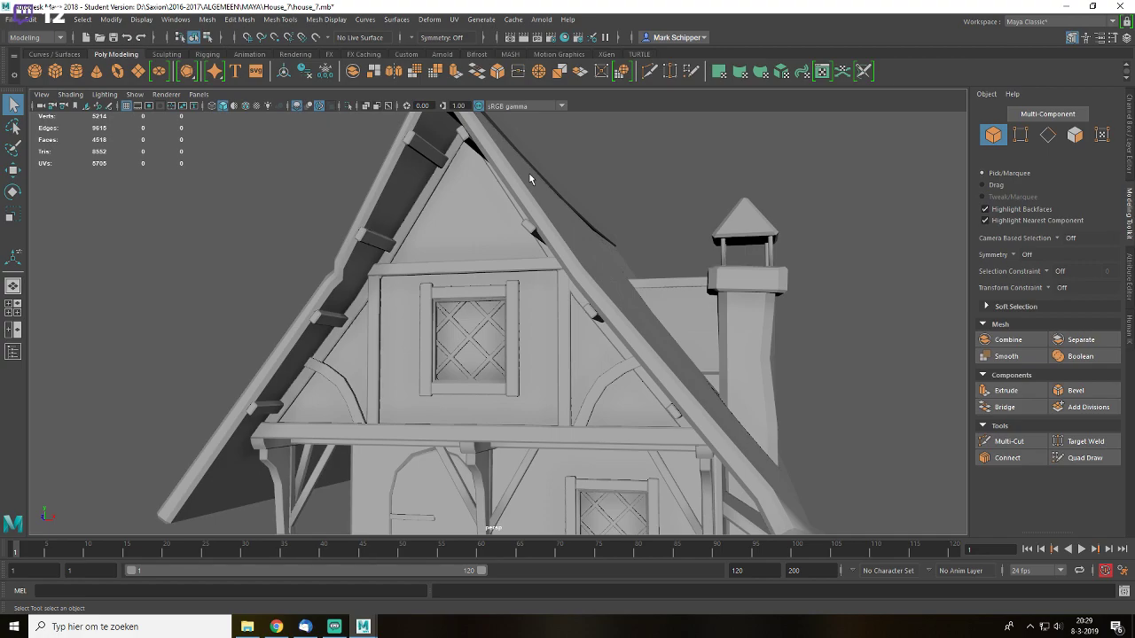
- Inspect the carved brackets and diagonal braces supporting the house_7 porch with the wood mesh highlighted
{"action": "scroll", "coordinate": [589, 184], "scroll_direction": "down", "scroll_amount": 5}
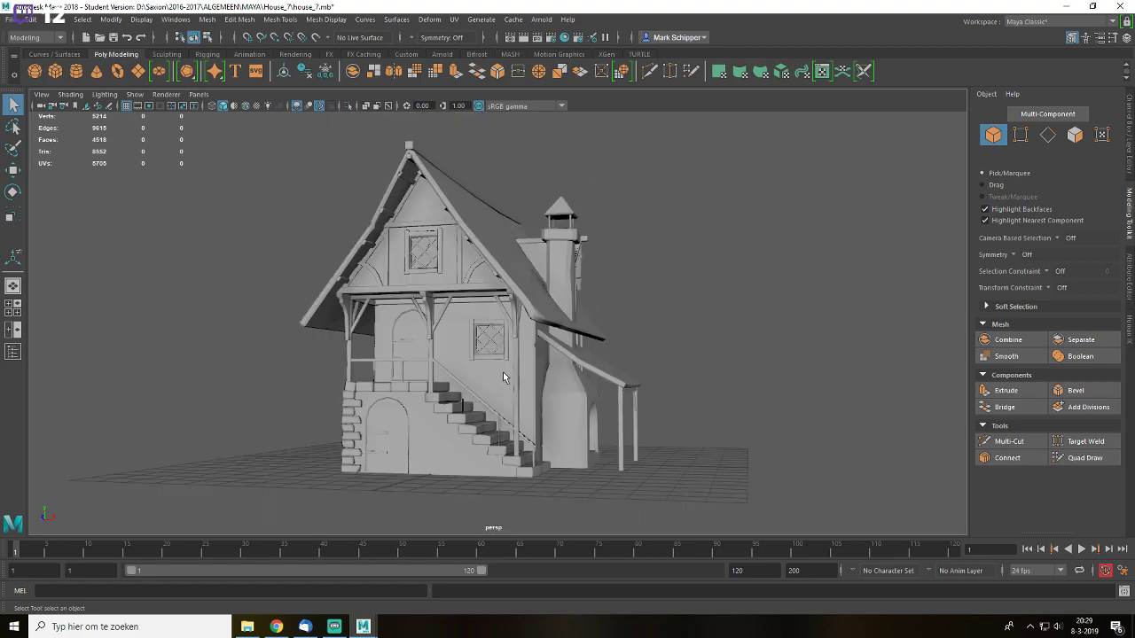
{"action": "left_click_drag", "start_coordinate": [502, 371], "coordinate": [609, 369], "text": "alt"}
{"action": "scroll", "coordinate": [663, 325], "scroll_direction": "up", "scroll_amount": 4}
{"action": "left_click_drag", "start_coordinate": [663, 325], "coordinate": [569, 306], "text": "alt"}
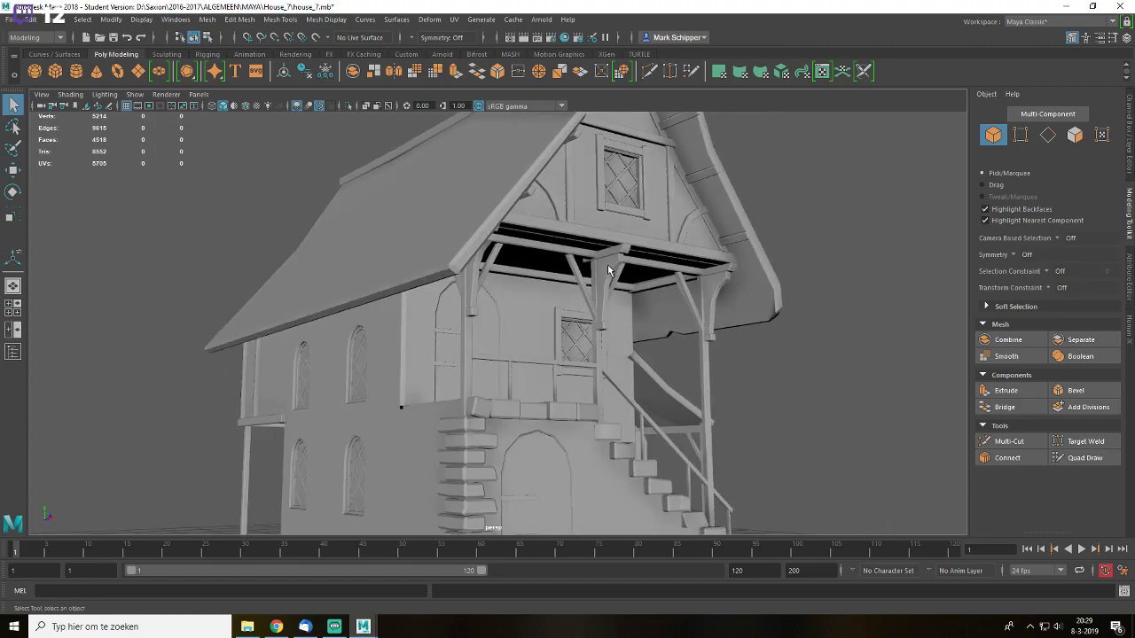
{"action": "left_click", "coordinate": [607, 265]}
{"action": "scroll", "coordinate": [609, 306], "scroll_direction": "down", "scroll_amount": 4}
{"action": "scroll", "coordinate": [609, 319], "scroll_direction": "up", "scroll_amount": 4}
{"action": "scroll", "coordinate": [610, 319], "scroll_direction": "up", "scroll_amount": 5}
{"action": "middle_click_drag", "start_coordinate": [740, 216], "coordinate": [710, 298], "text": "alt"}
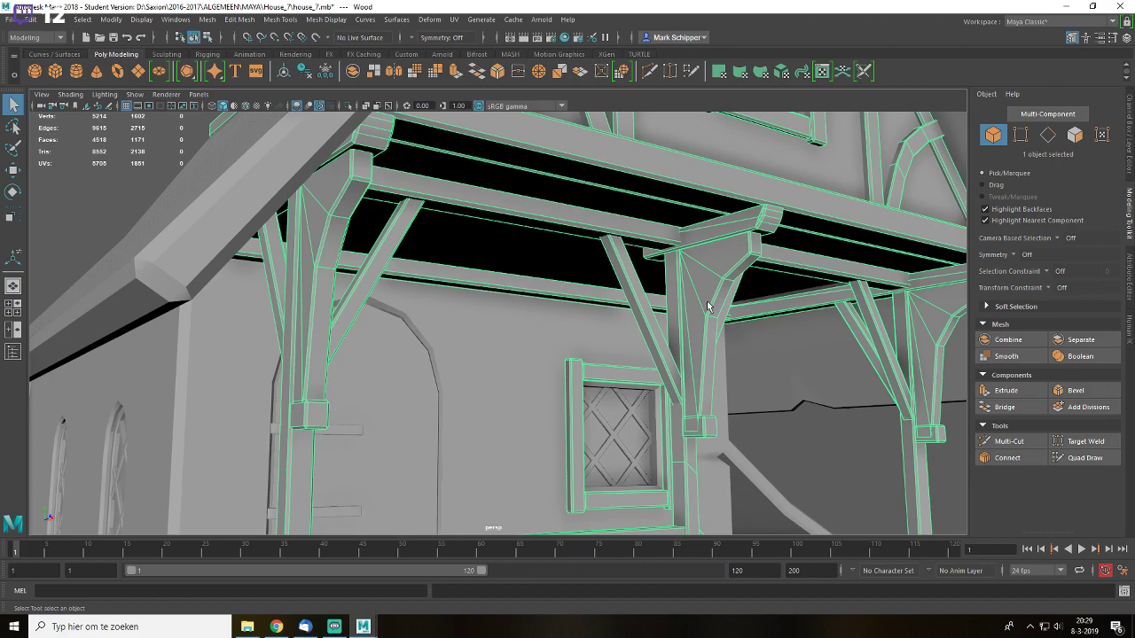
{"action": "scroll", "coordinate": [871, 366], "scroll_direction": "down", "scroll_amount": 3}
{"action": "scroll", "coordinate": [762, 393], "scroll_direction": "down", "scroll_amount": 3}
{"action": "left_click", "coordinate": [763, 395]}
- Examine the house_7 chimney, dormer, lean-to roof and overall front view from near and far
{"action": "left_click_drag", "start_coordinate": [620, 350], "coordinate": [503, 341], "text": "alt"}
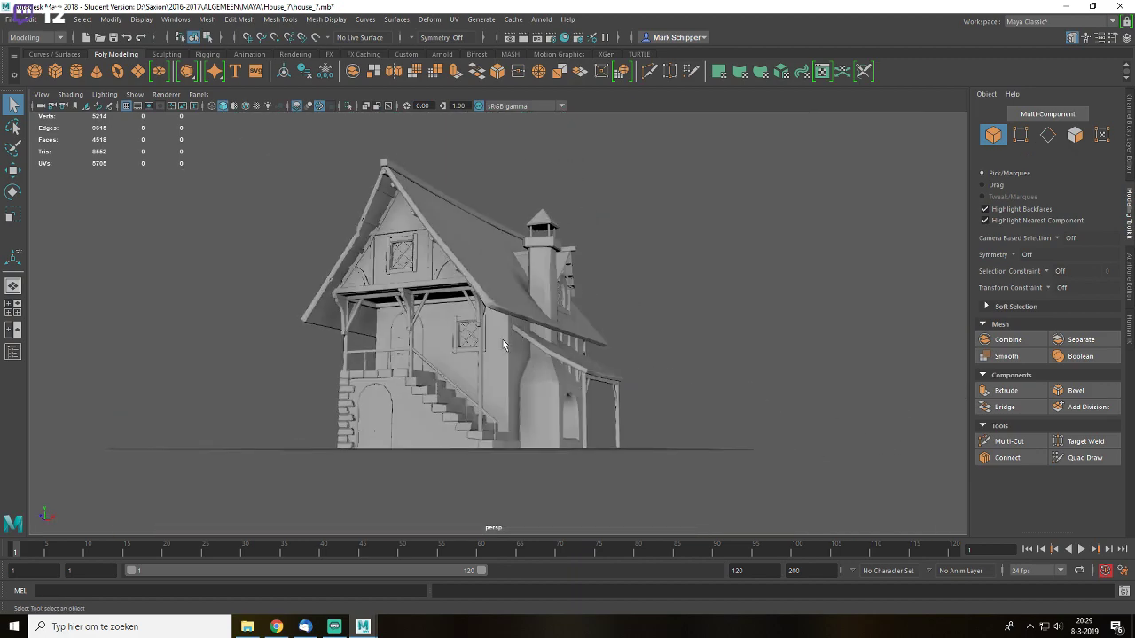
{"action": "scroll", "coordinate": [607, 344], "scroll_direction": "up", "scroll_amount": 5}
{"action": "left_click_drag", "start_coordinate": [613, 344], "coordinate": [501, 345], "text": "alt"}
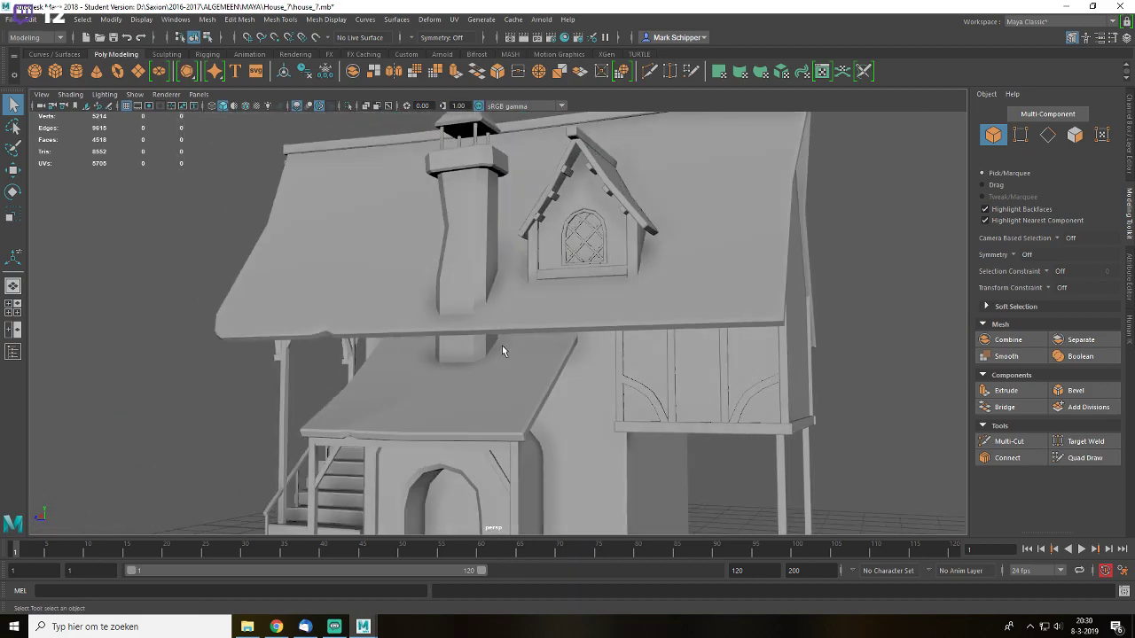
{"action": "scroll", "coordinate": [502, 345], "scroll_direction": "up", "scroll_amount": 5}
{"action": "scroll", "coordinate": [501, 351], "scroll_direction": "down", "scroll_amount": 8}
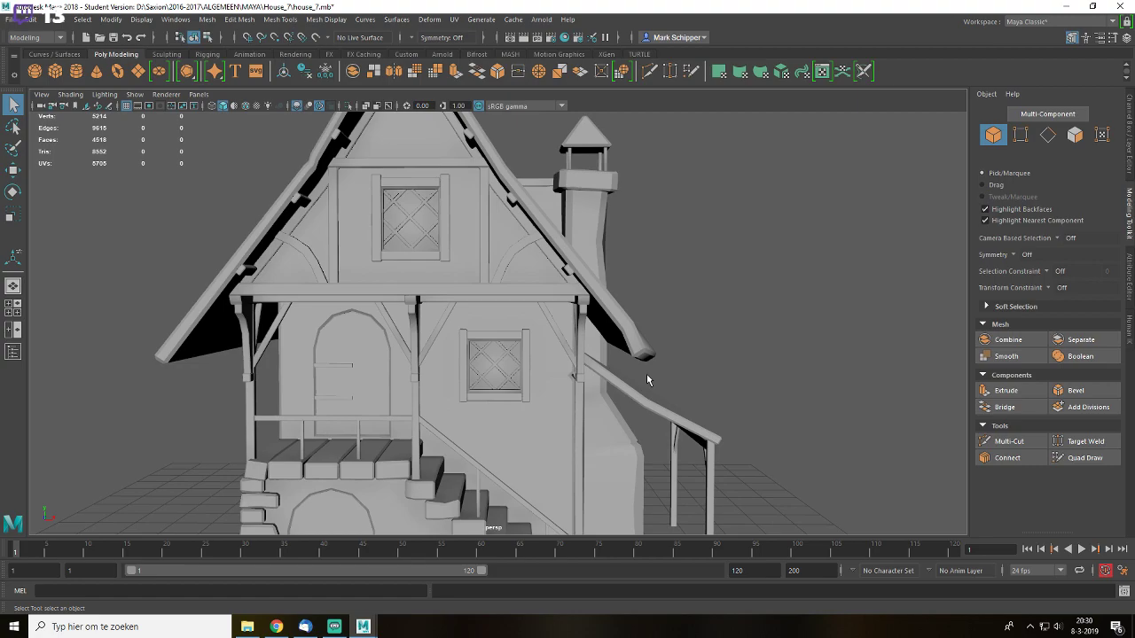
{"action": "scroll", "coordinate": [657, 339], "scroll_direction": "down", "scroll_amount": 5}
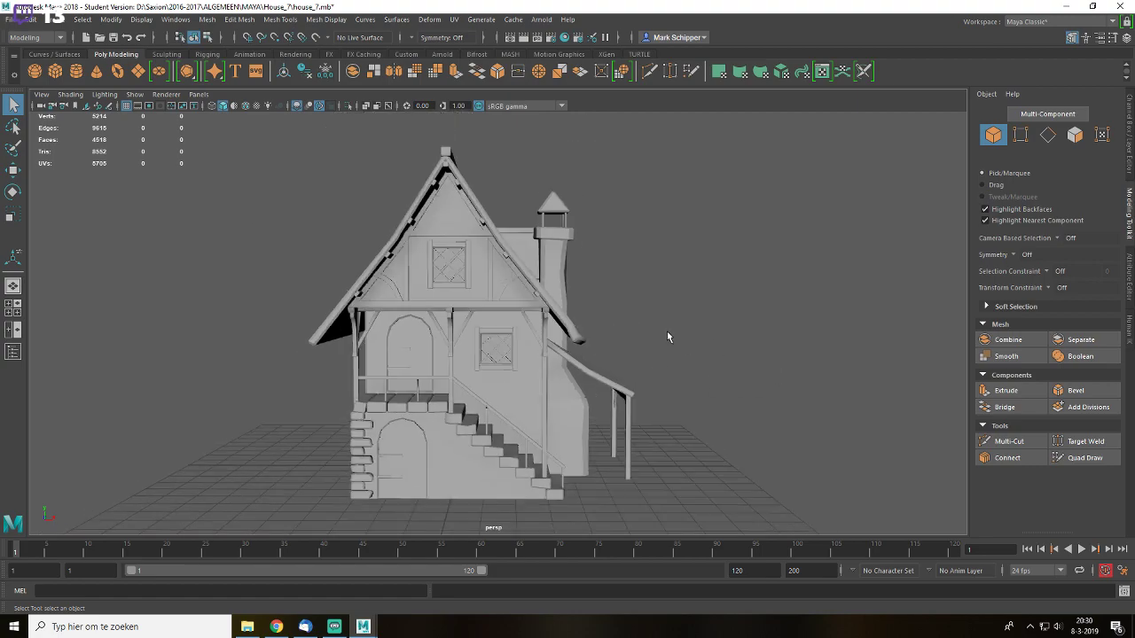
{"action": "scroll", "coordinate": [667, 337], "scroll_direction": "up", "scroll_amount": 2}
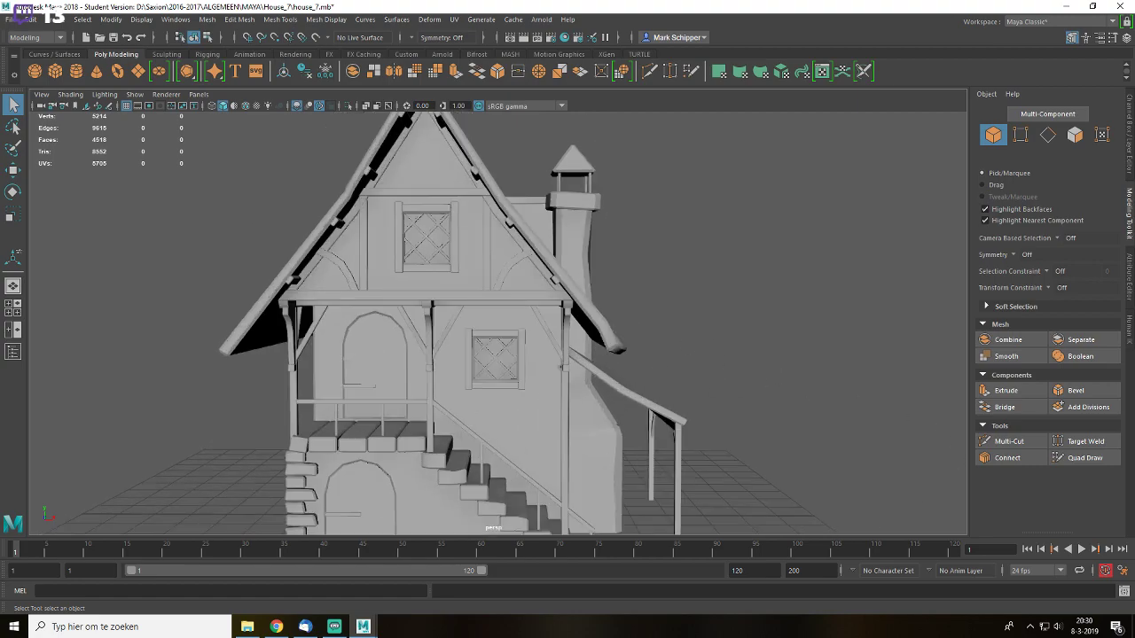